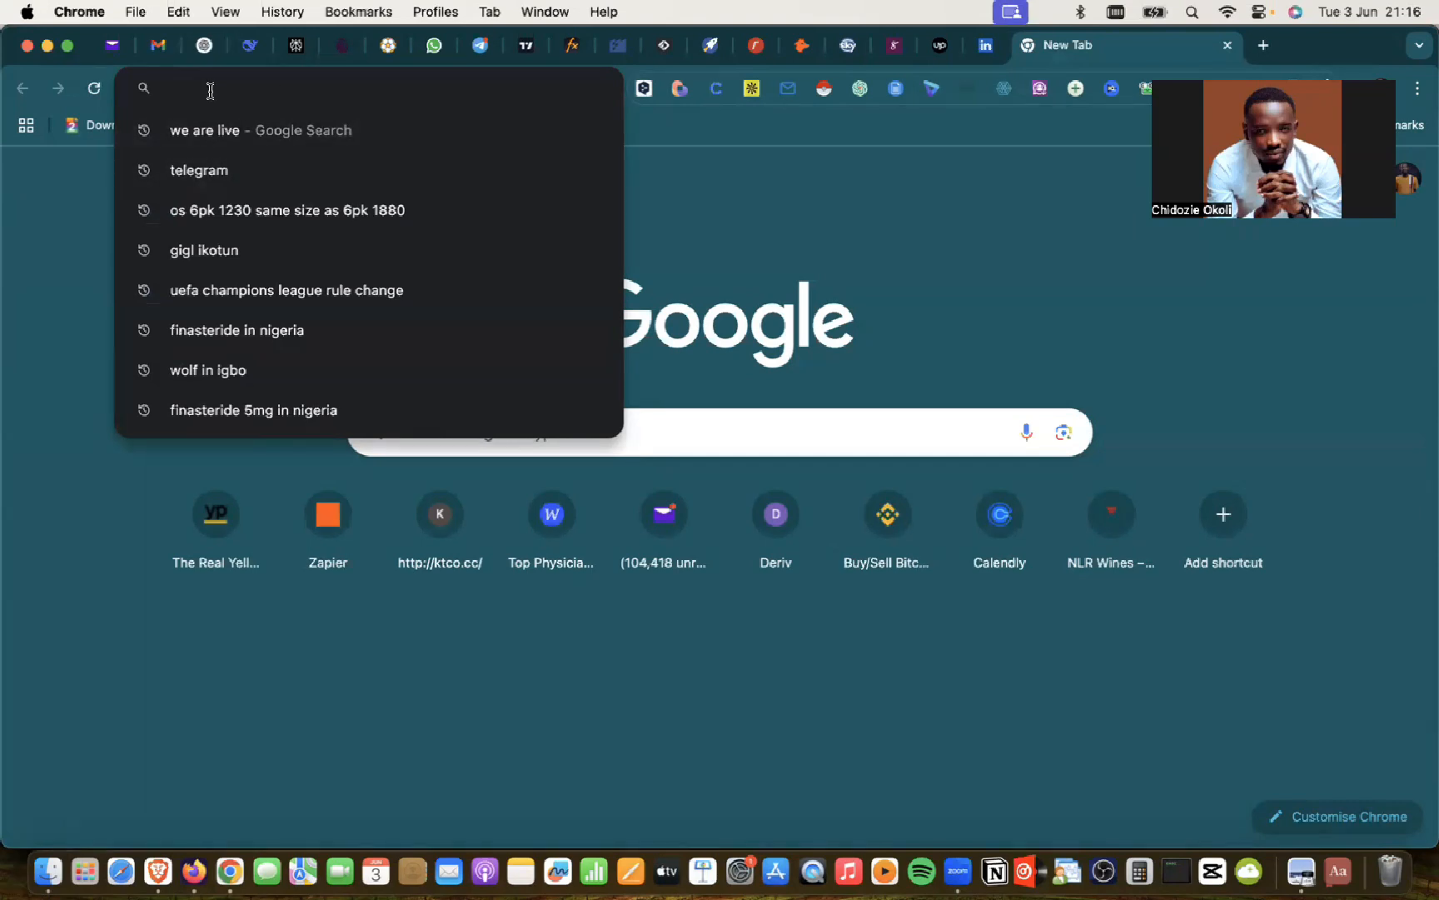
# Step: Enter picktime.com in Chrome's address bar to load the Picktime homepage
pyautogui.write('picktime')
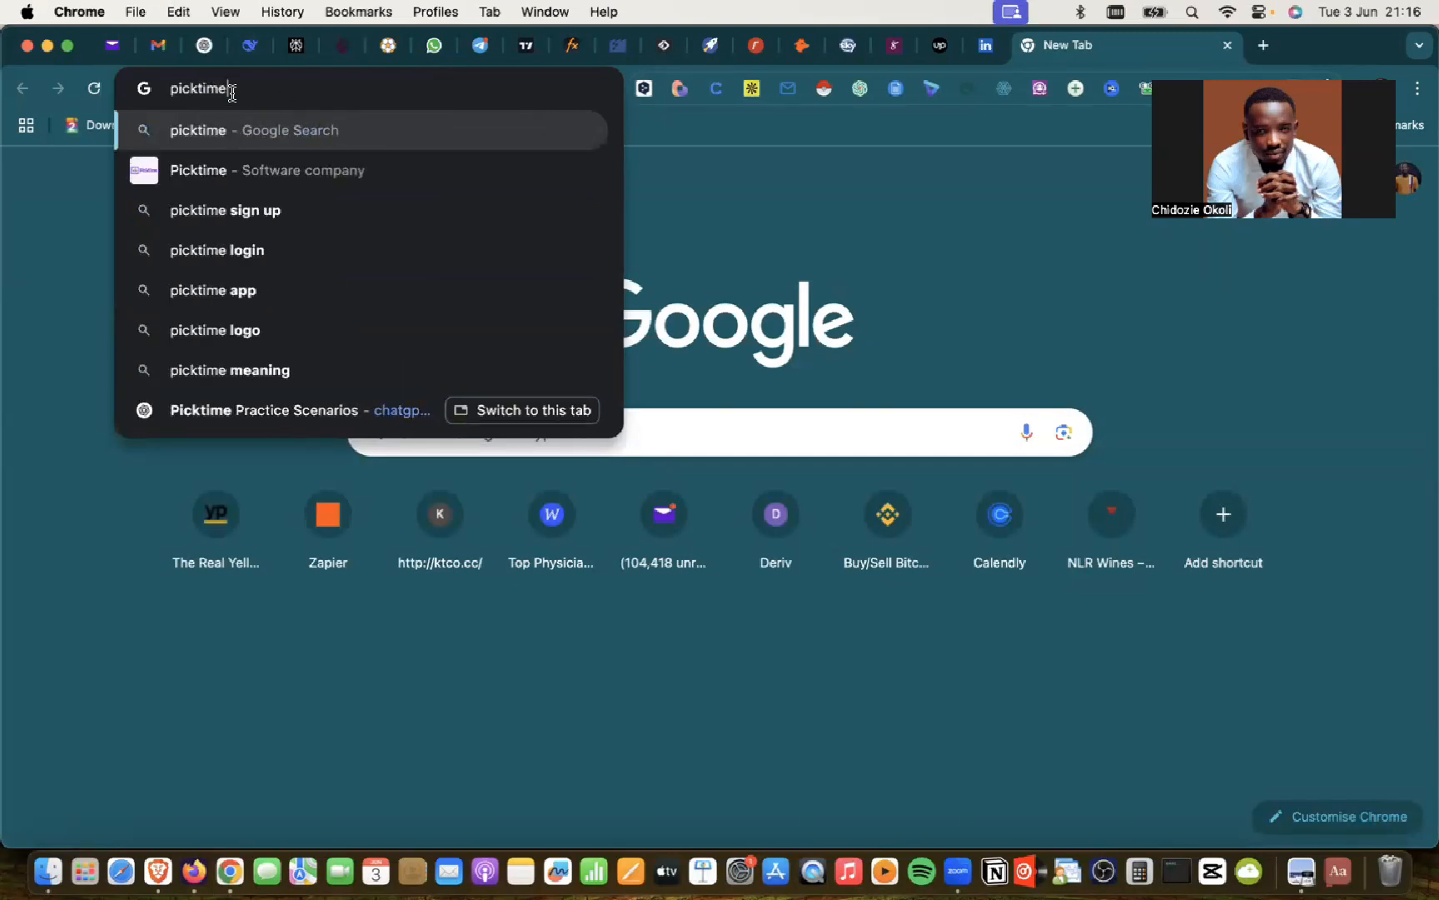
pyautogui.write('.com')
pyautogui.press('Return')
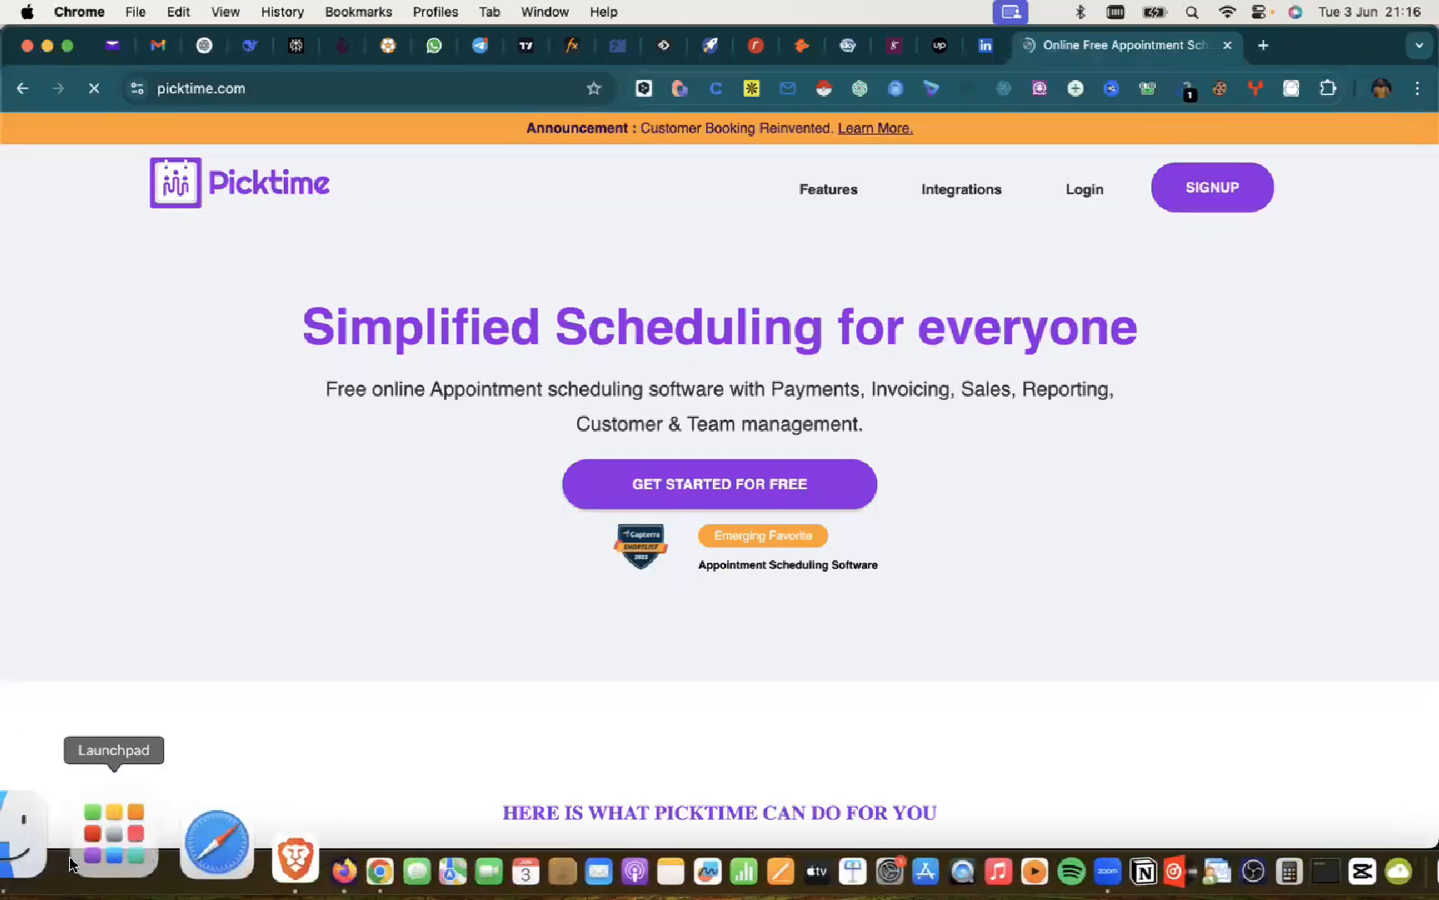
pyautogui.click(40, 825)
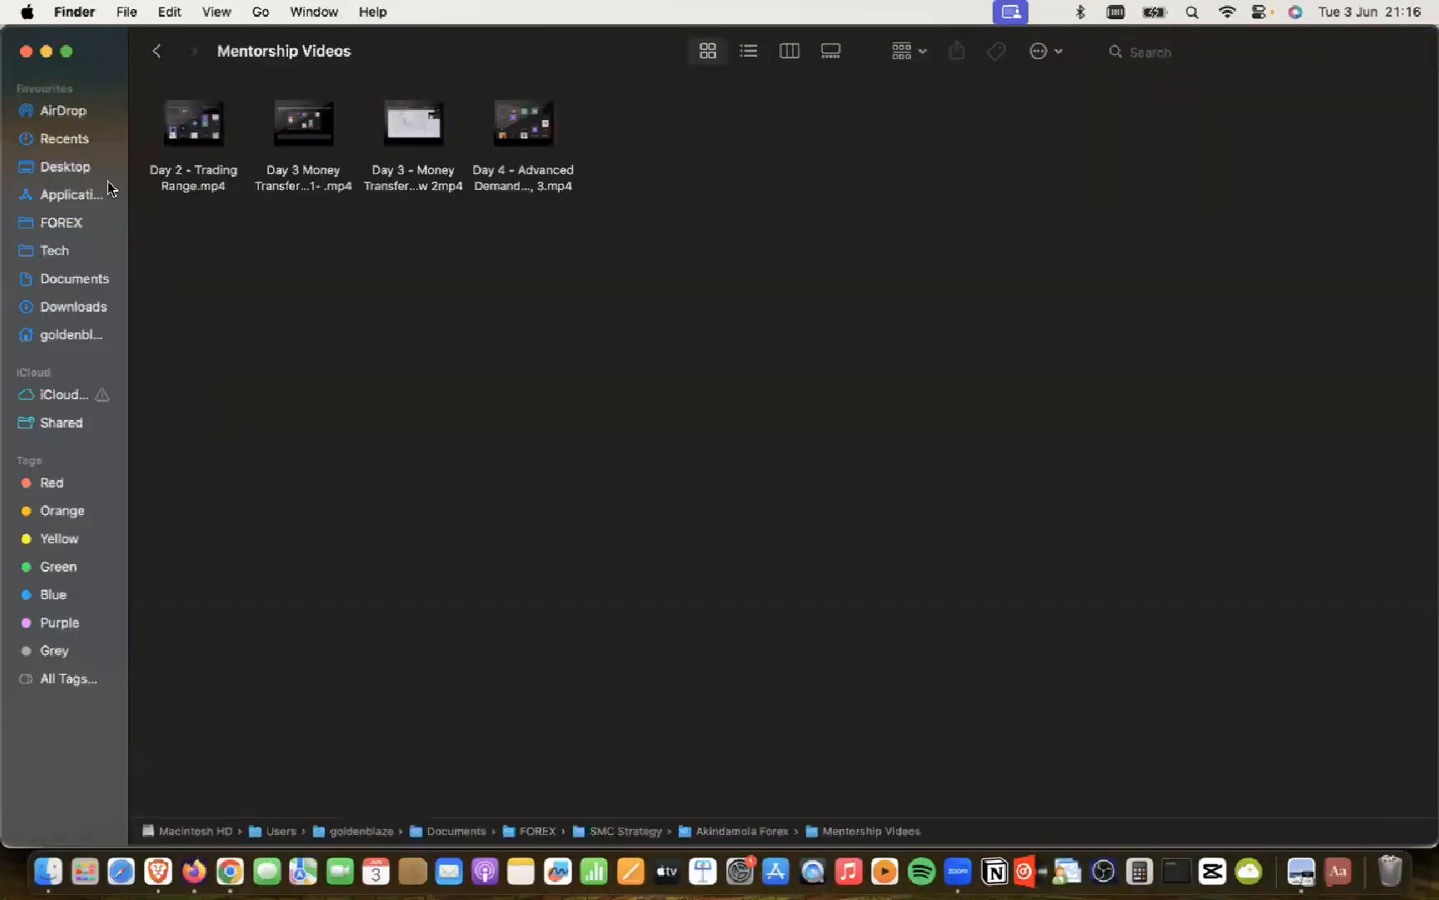
pyautogui.click(50, 253)
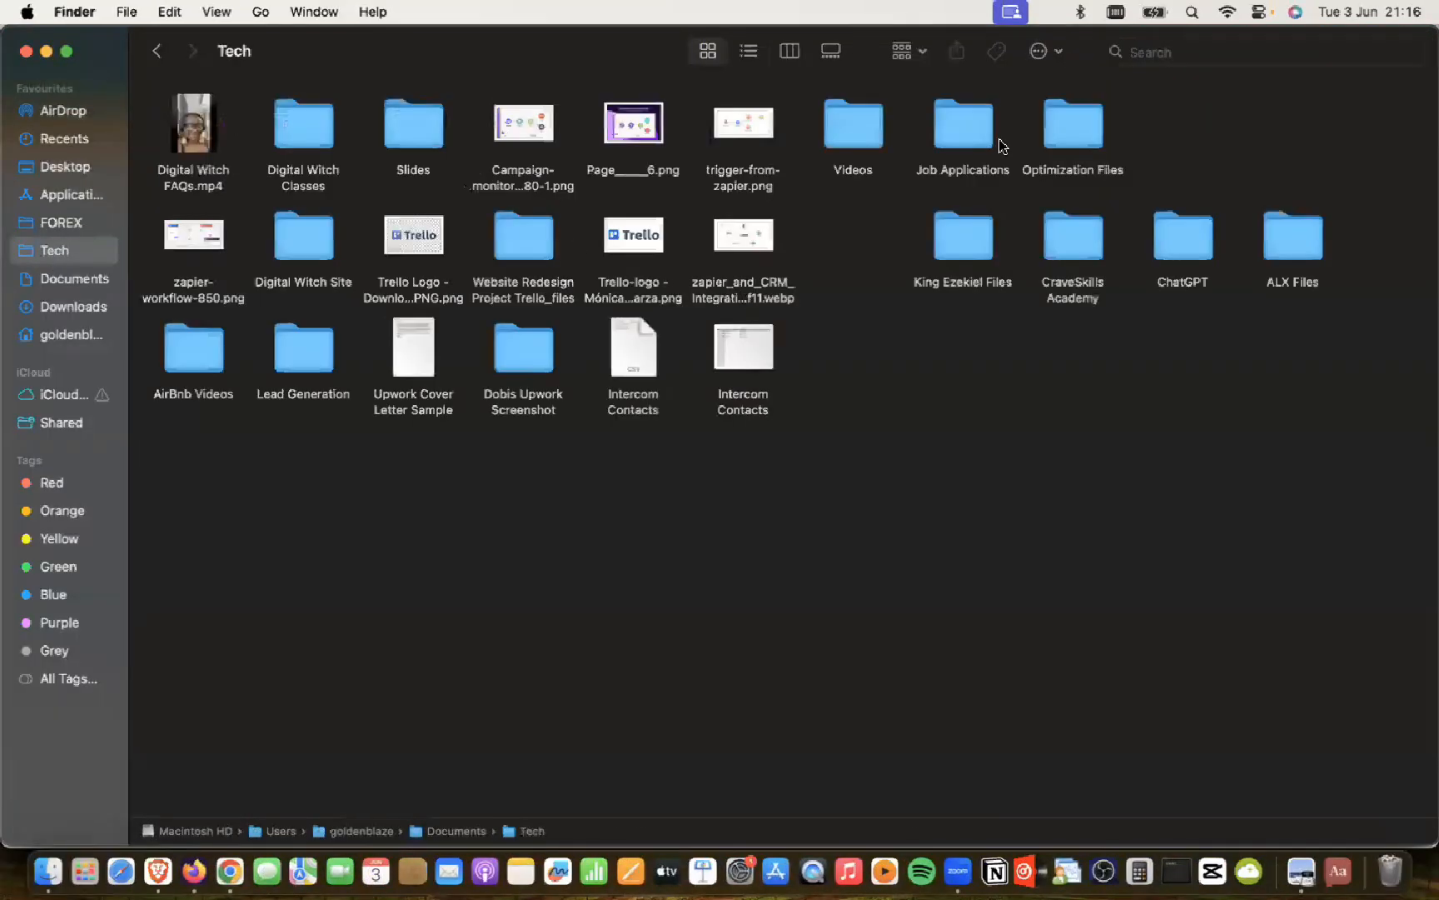
pyautogui.doubleClick(862, 122)
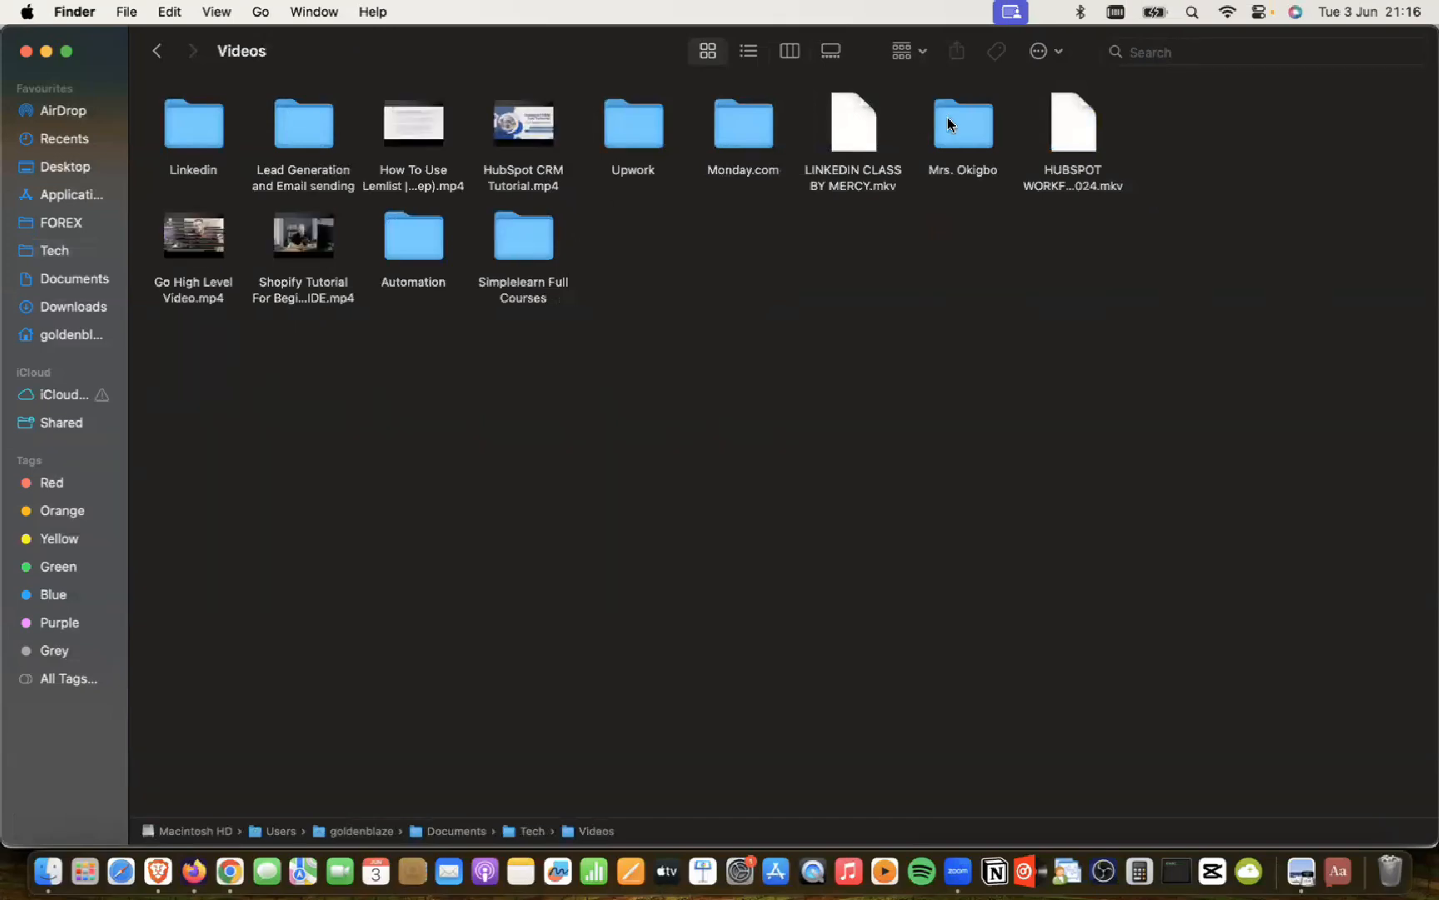
pyautogui.doubleClick(518, 247)
pyautogui.press('super+Tab')
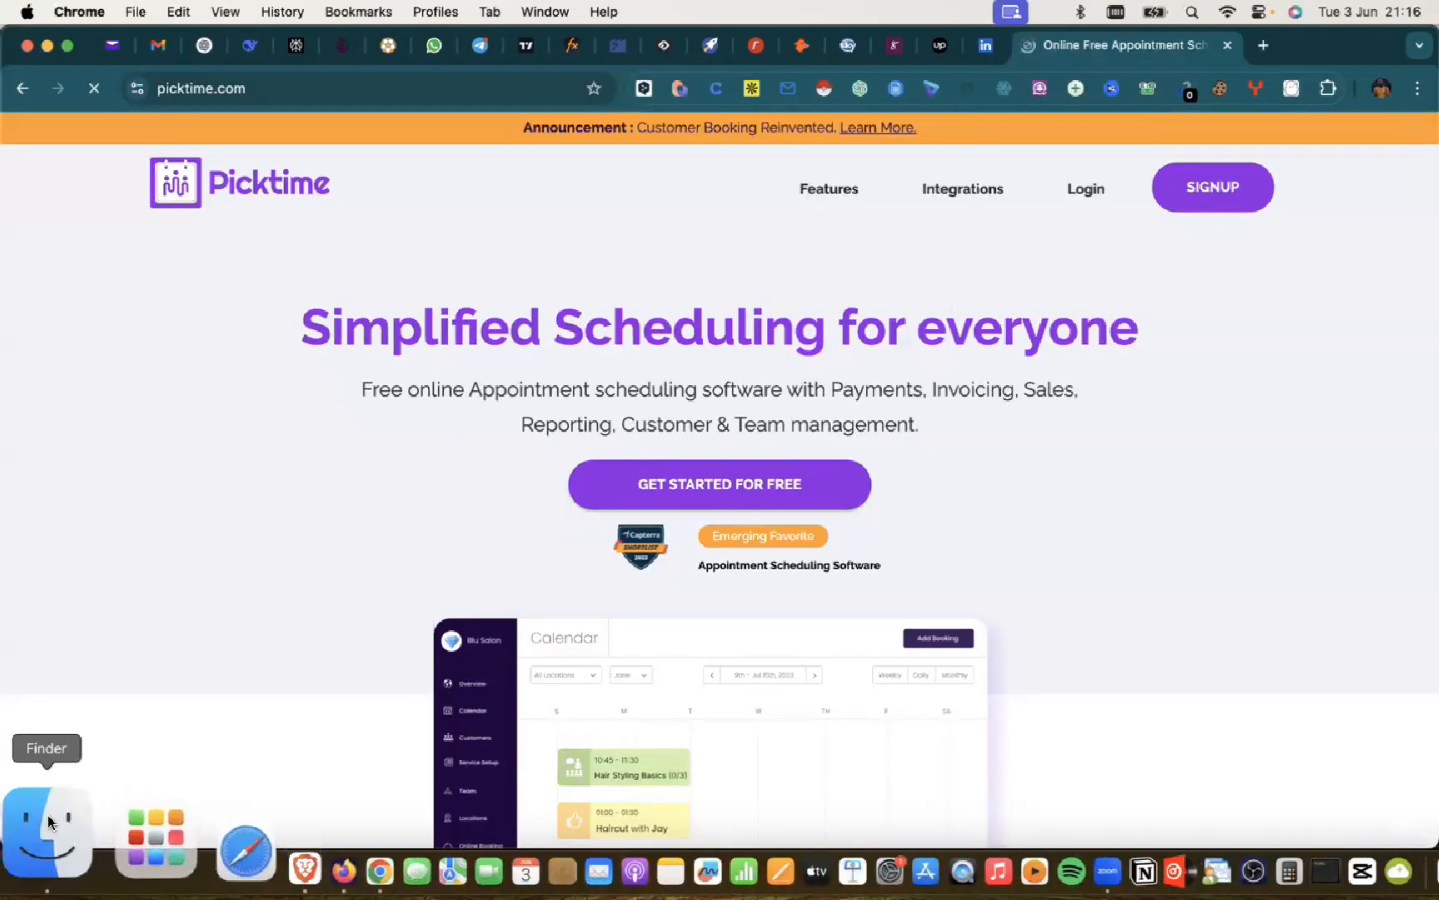
pyautogui.click(49, 821)
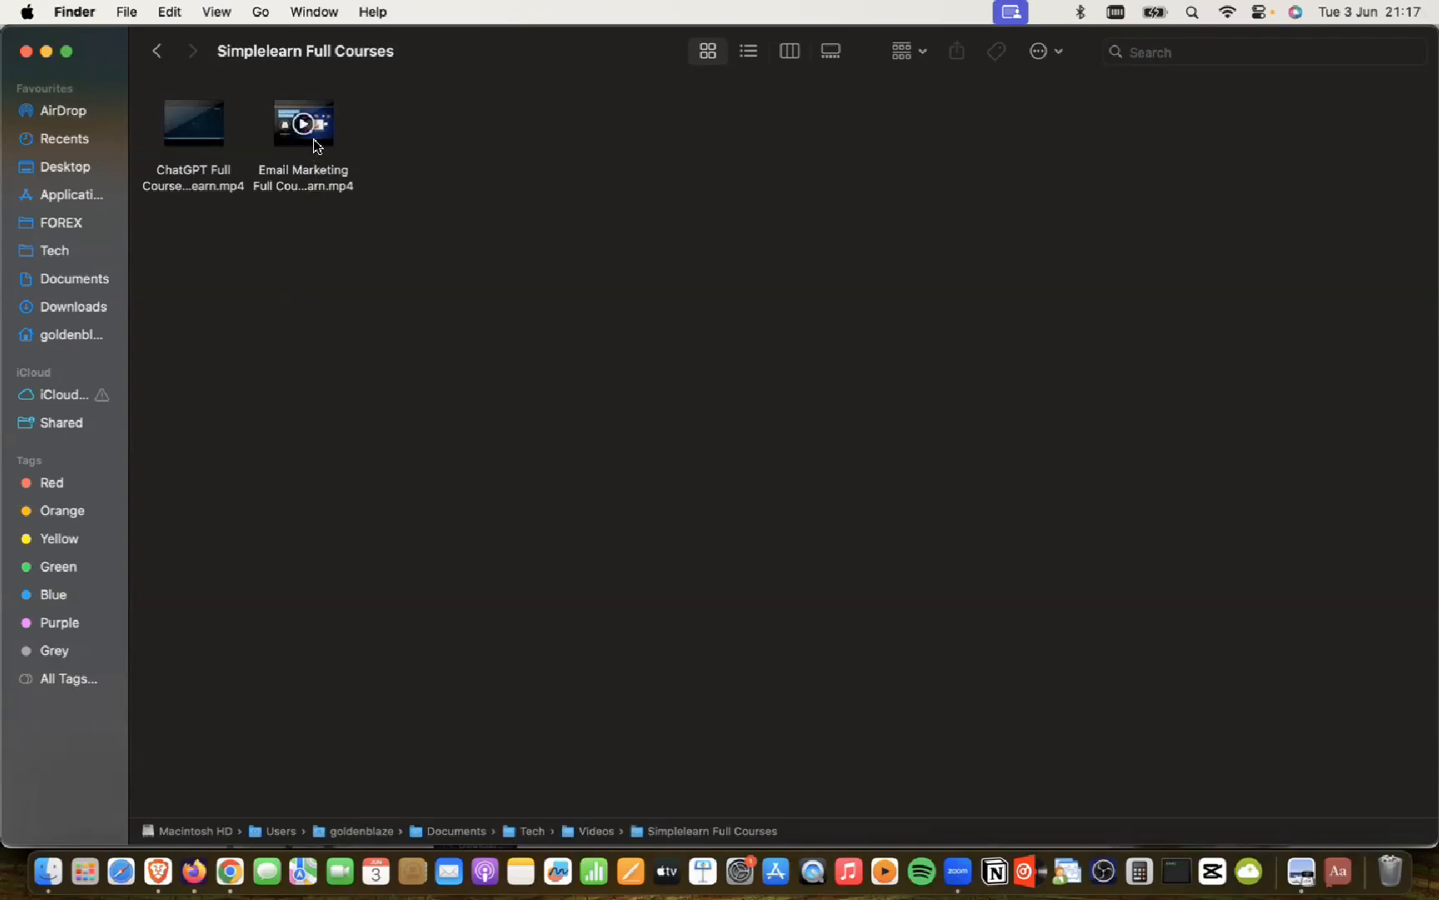
pyautogui.doubleClick(314, 144)
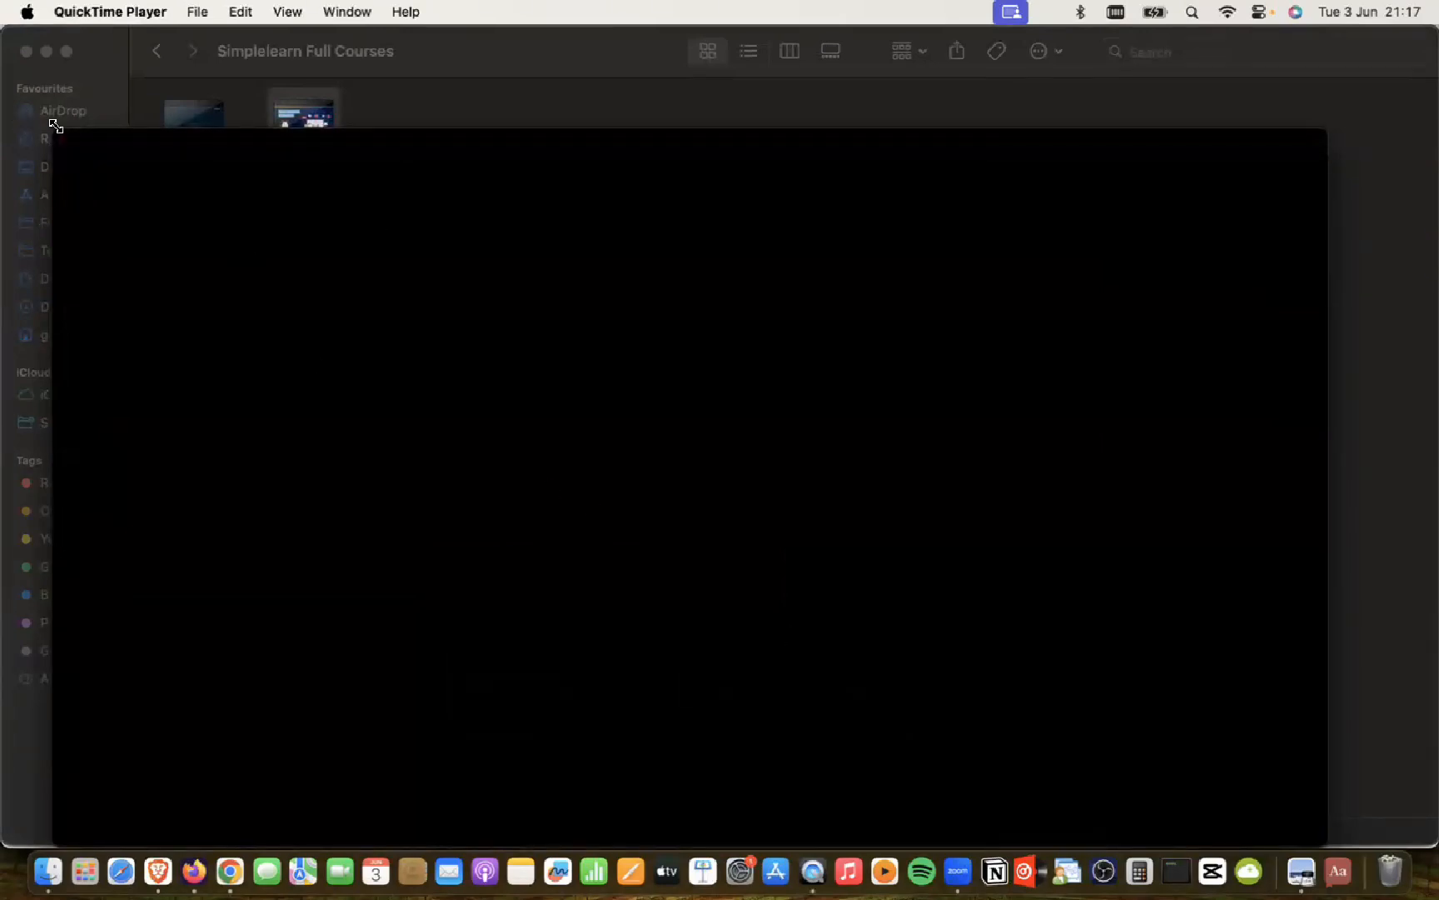
pyautogui.click(63, 141)
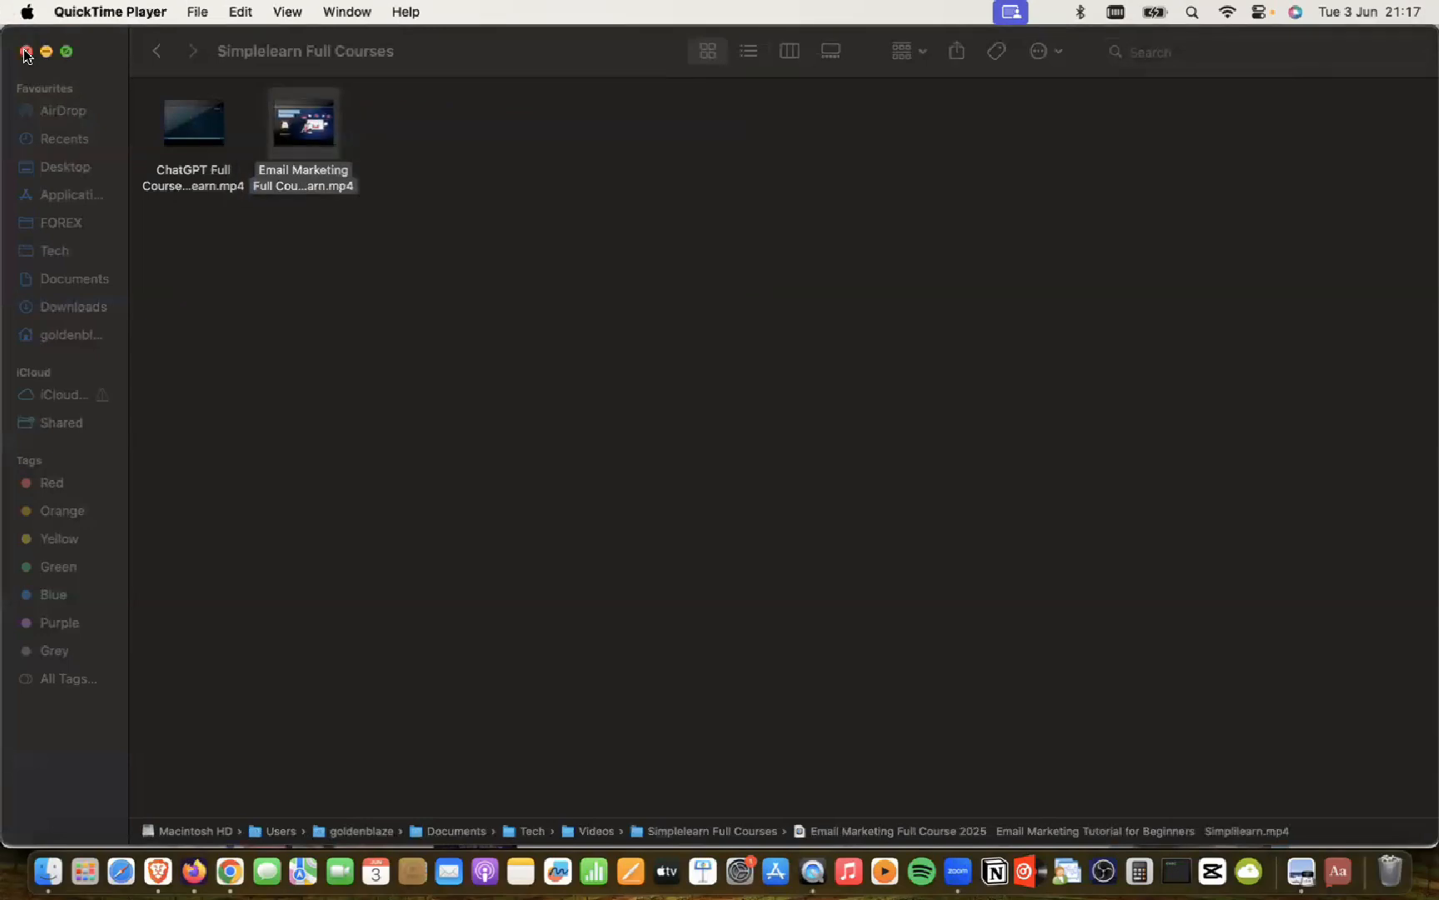
pyautogui.click(26, 51)
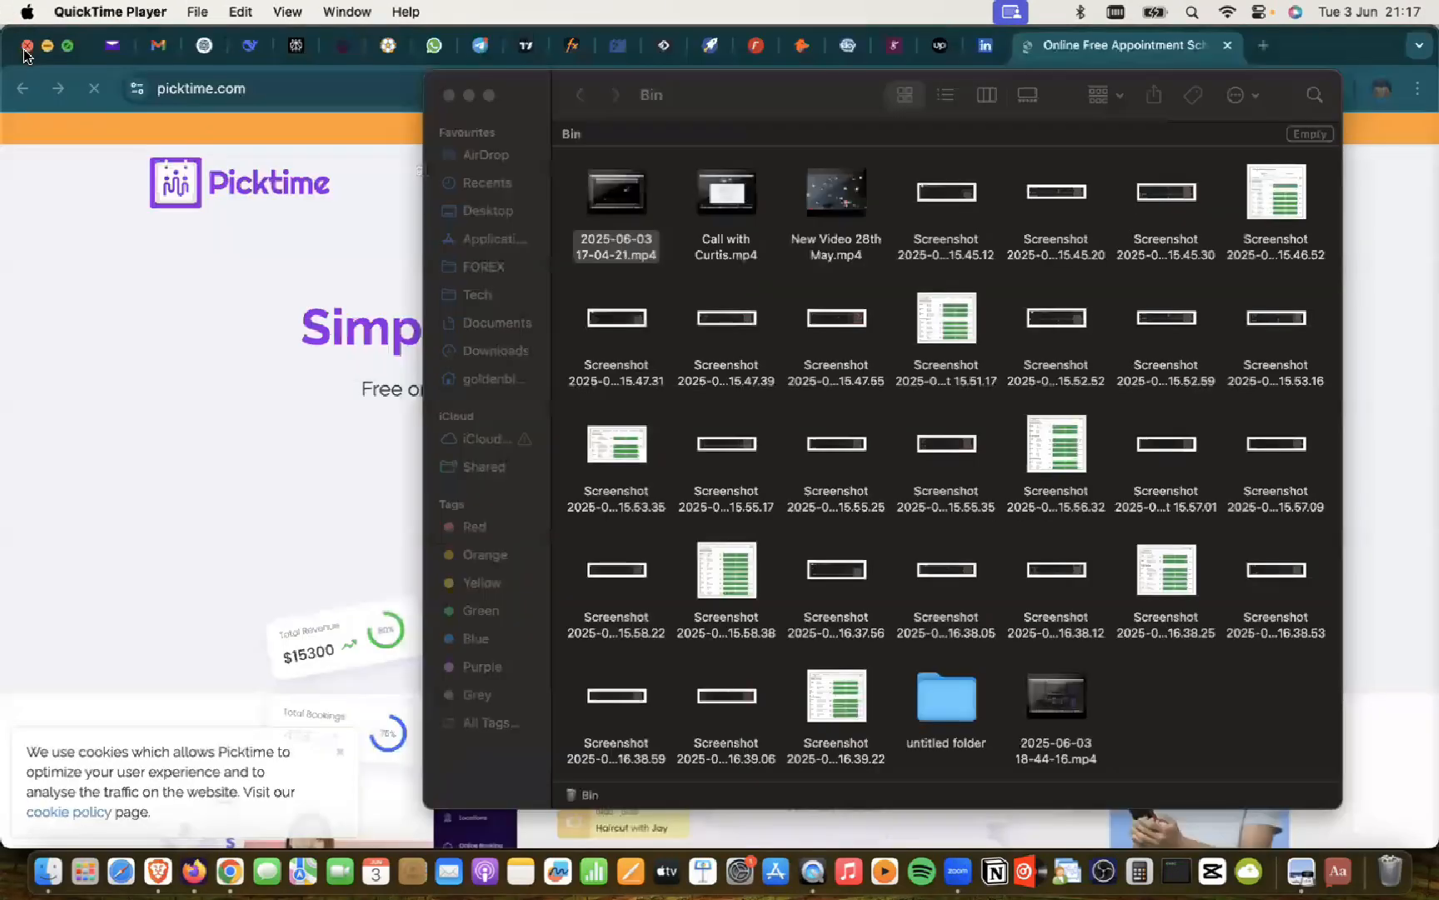
pyautogui.click(449, 95)
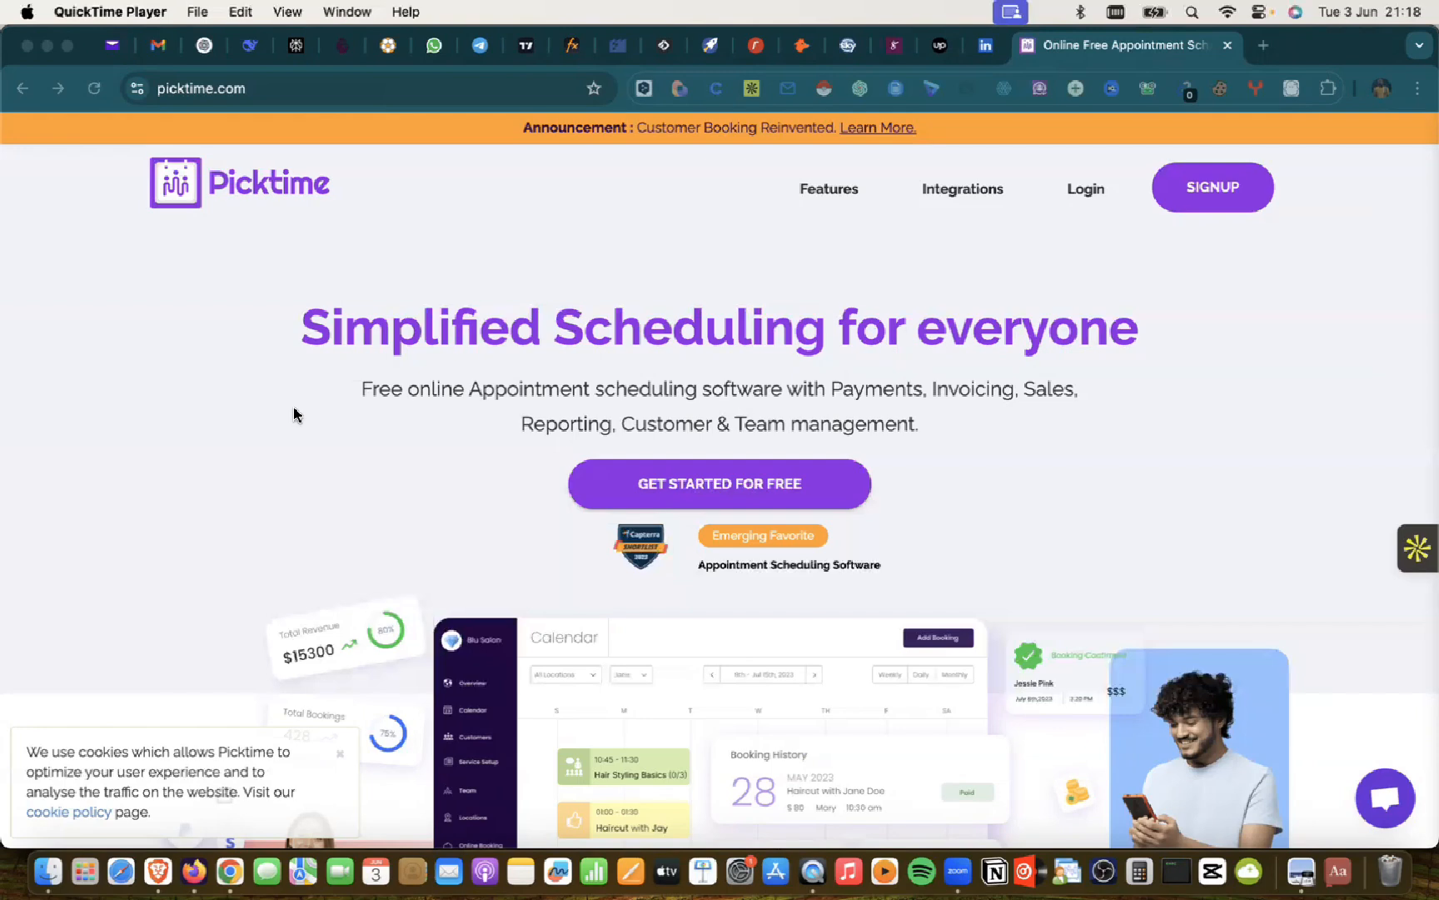
pyautogui.click(338, 757)
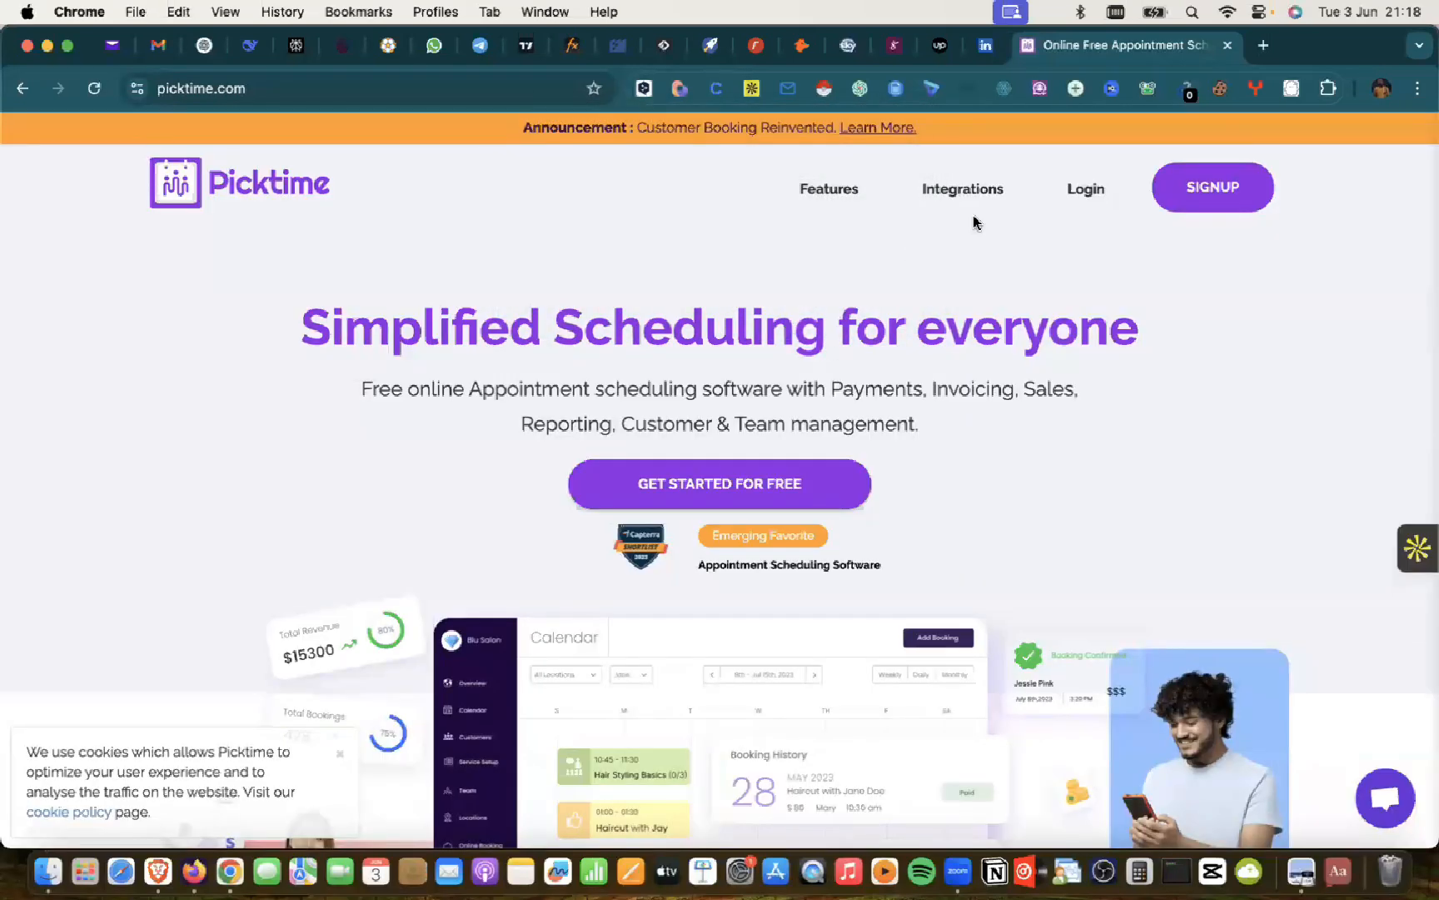
# Step: Close Chrome's Picktime tab and load picktime.com in a new Brave tab
pyautogui.click(1227, 45)
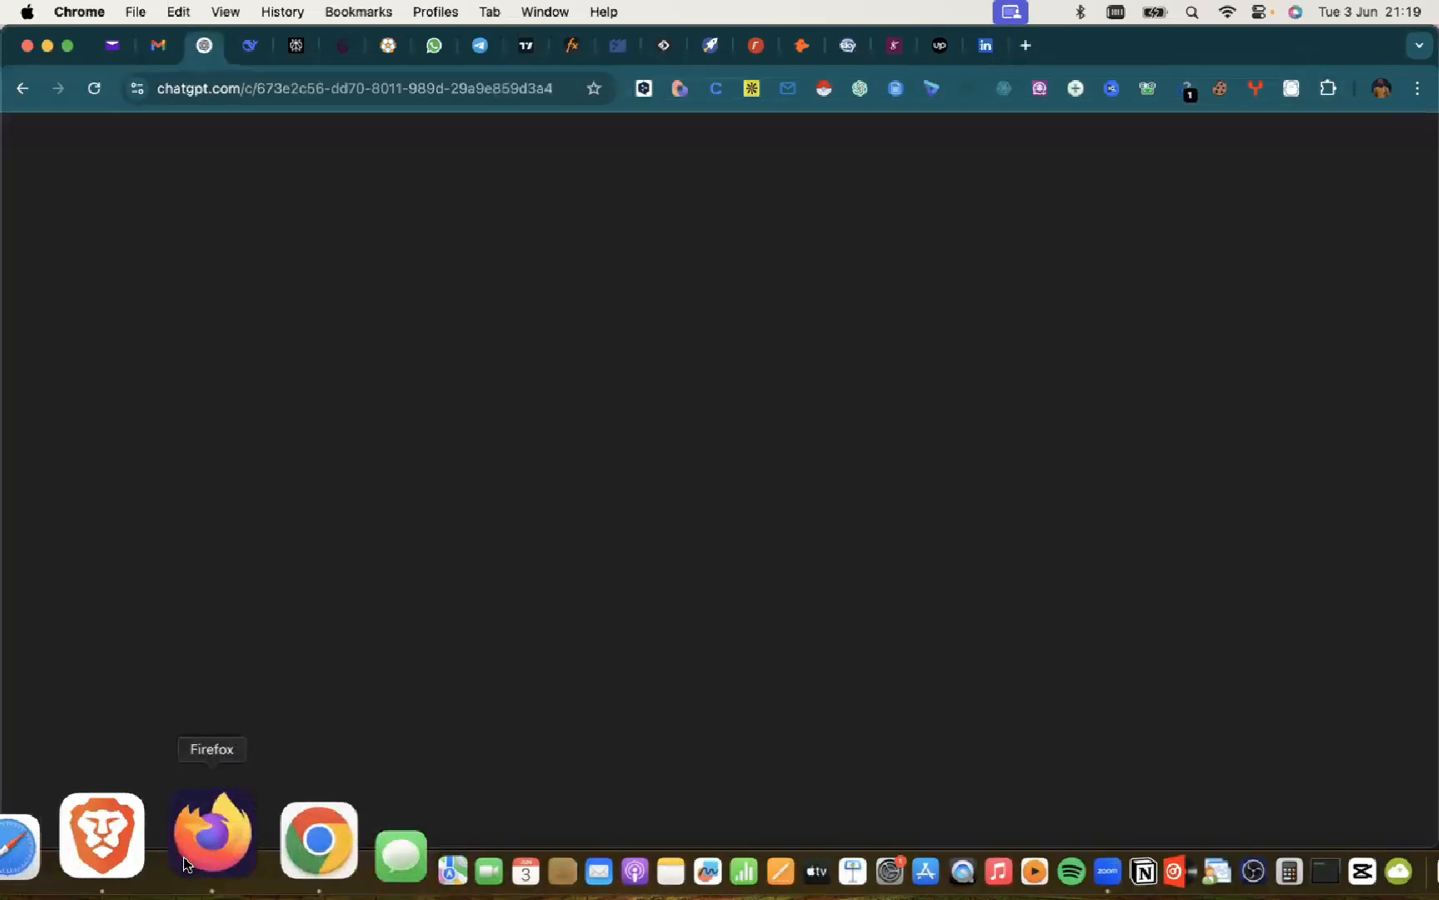
pyautogui.click(186, 862)
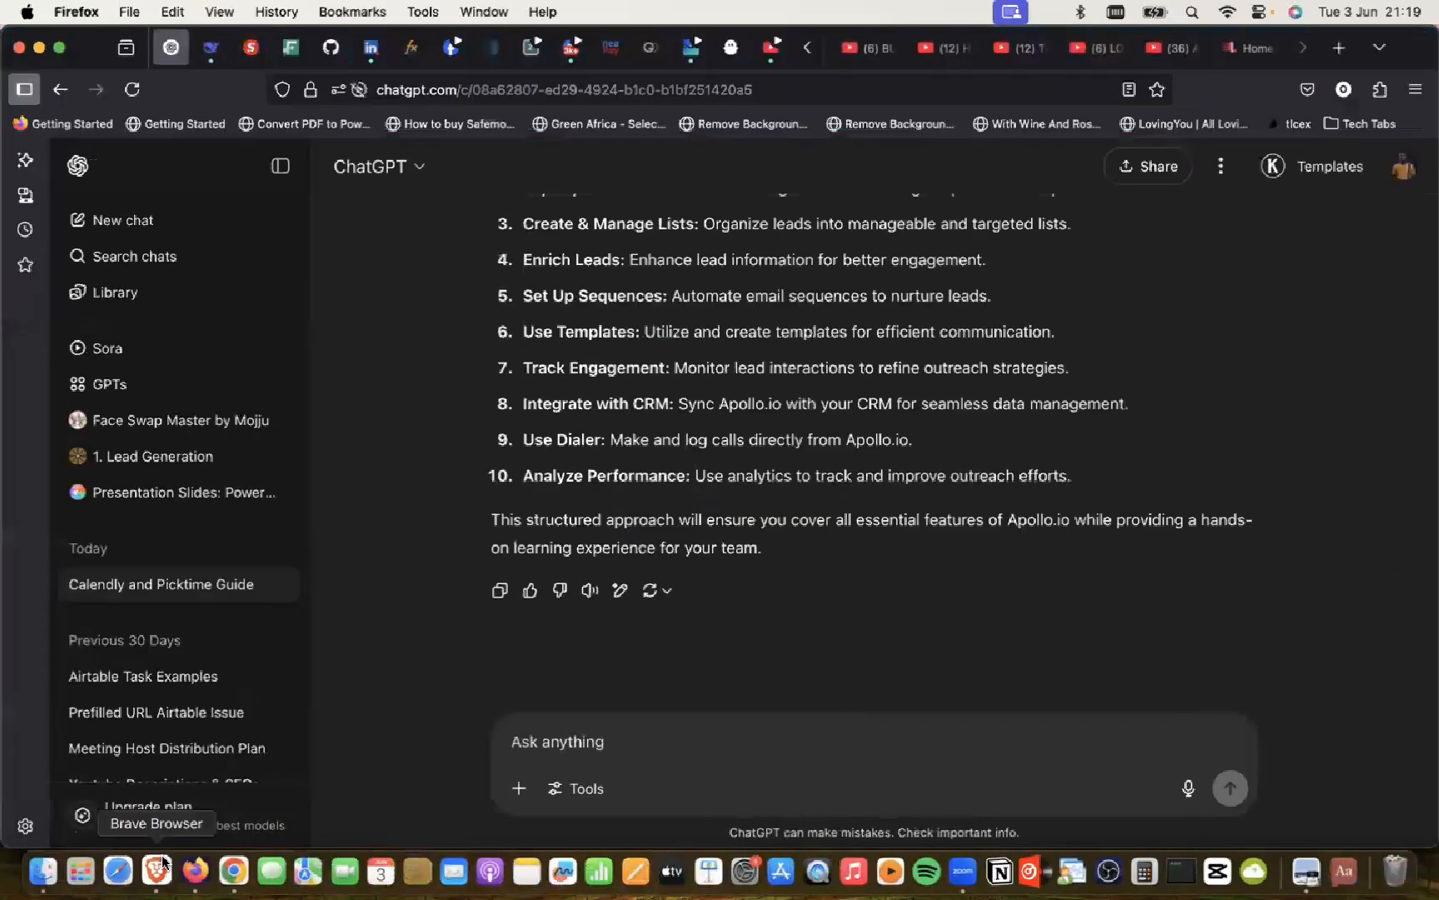
pyautogui.click(155, 858)
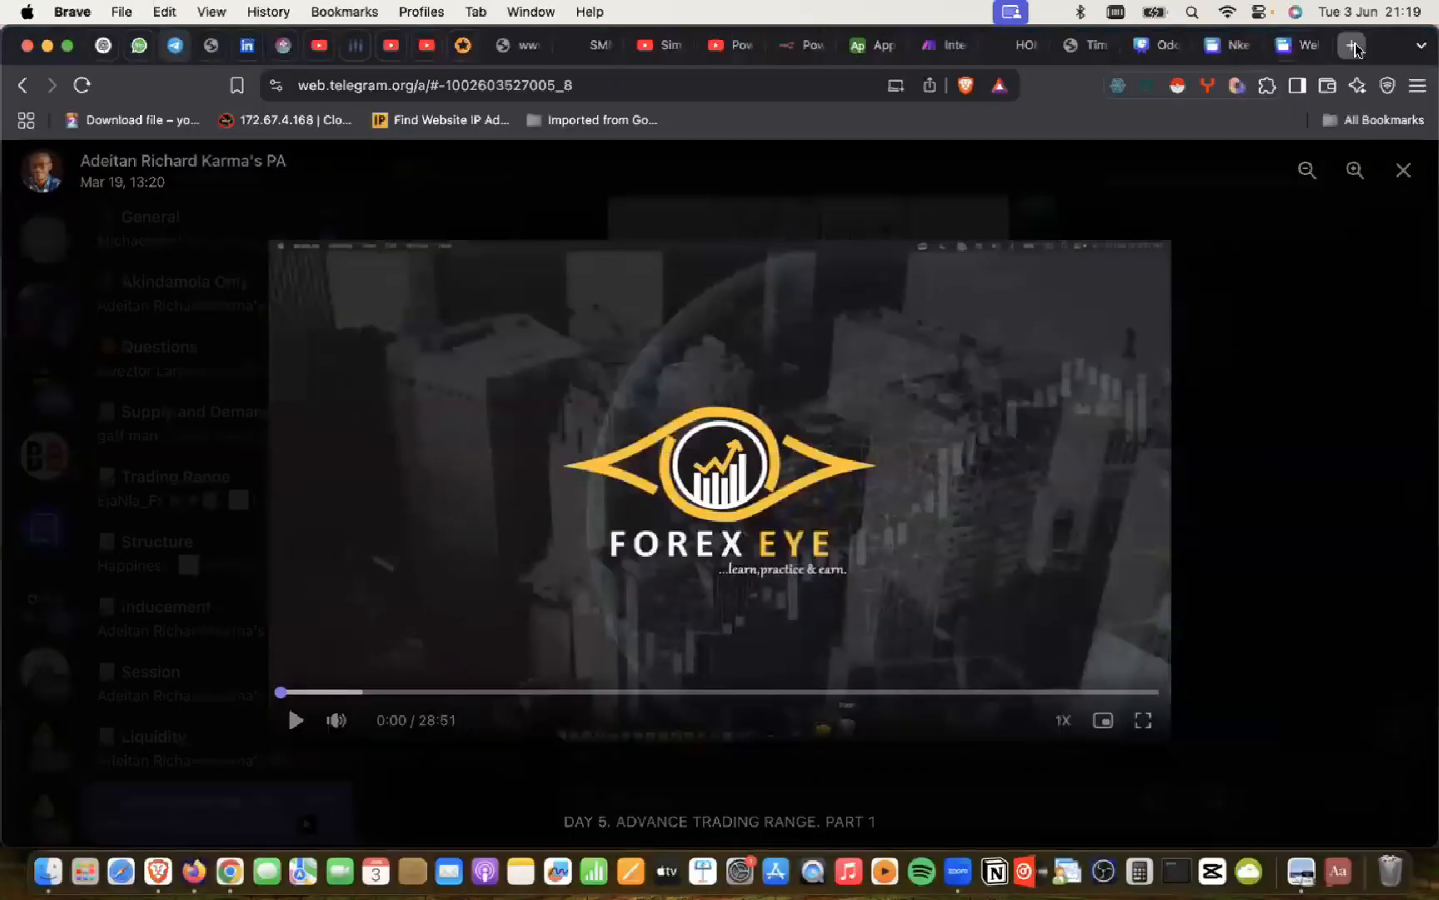
pyautogui.click(1352, 45)
pyautogui.write('pic')
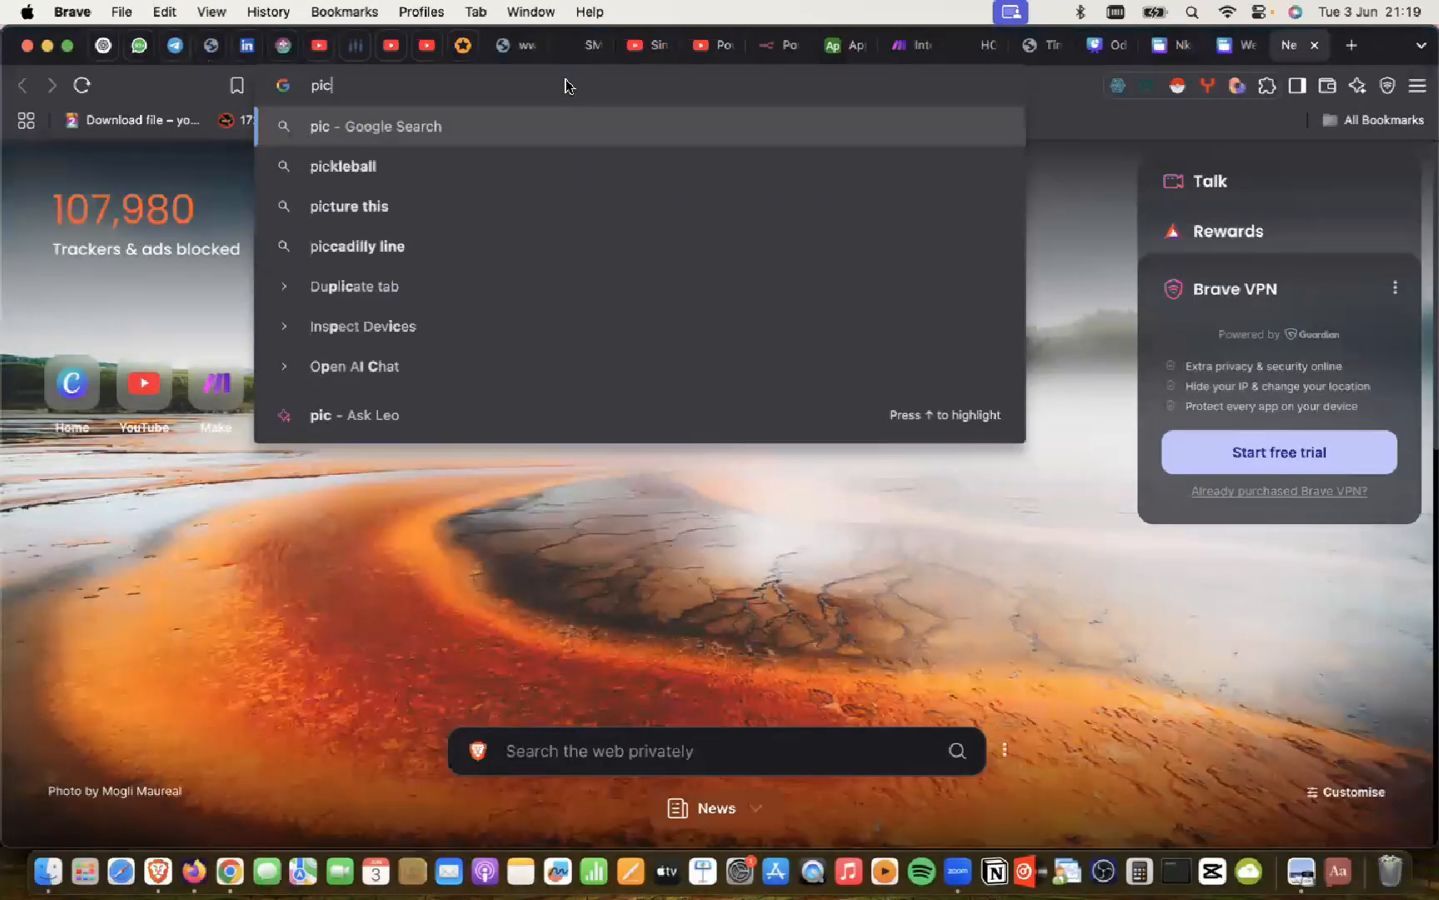
pyautogui.write('ktime.com')
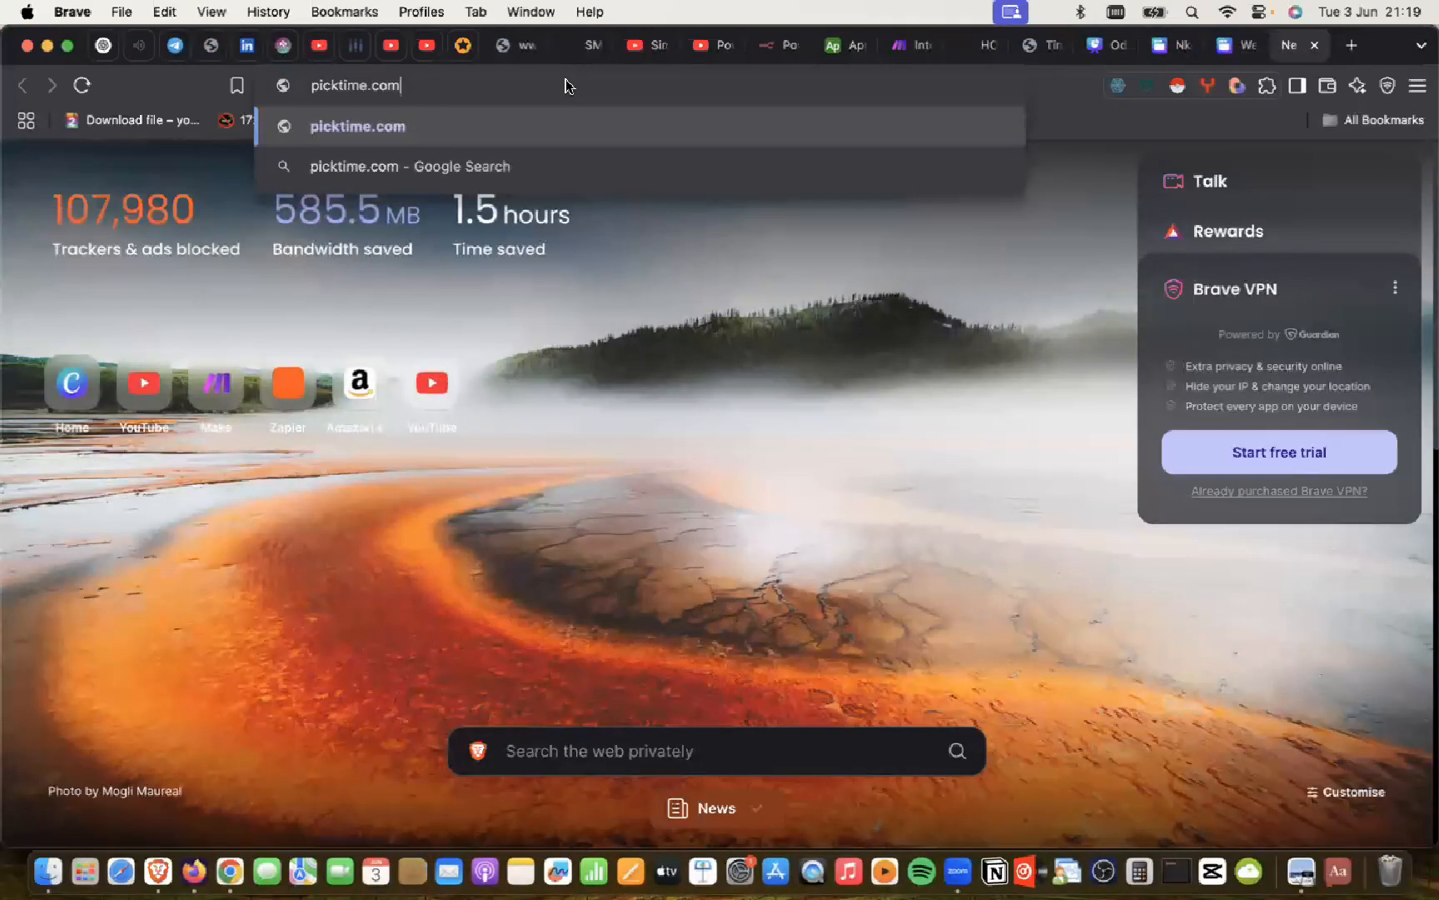
pyautogui.press('Return')
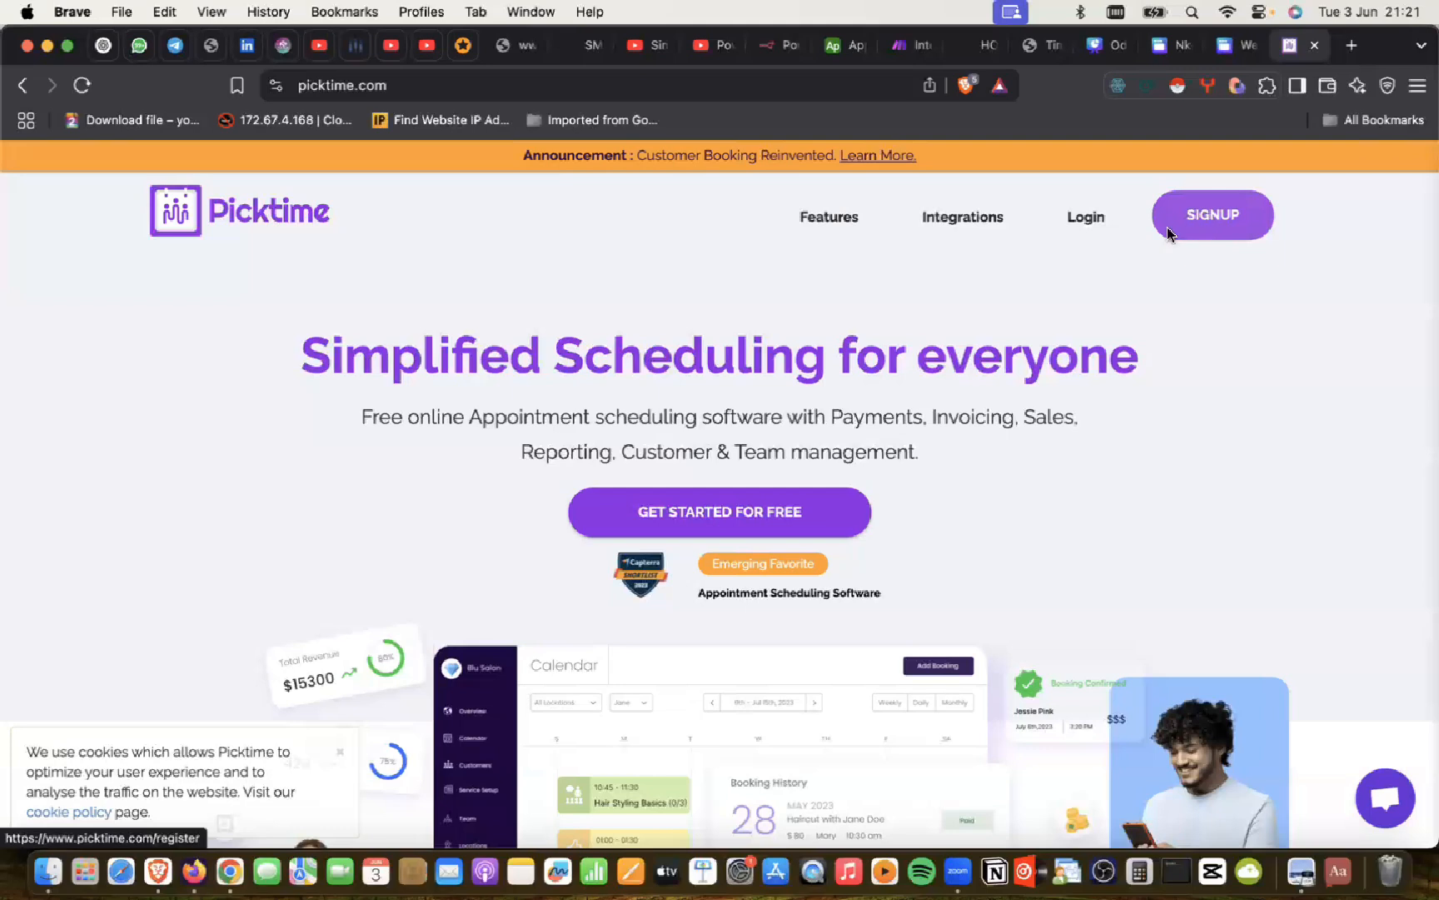
# Step: Log in with the first Google account to reach the June 1st–7th, 2025 calendar
pyautogui.click(1087, 217)
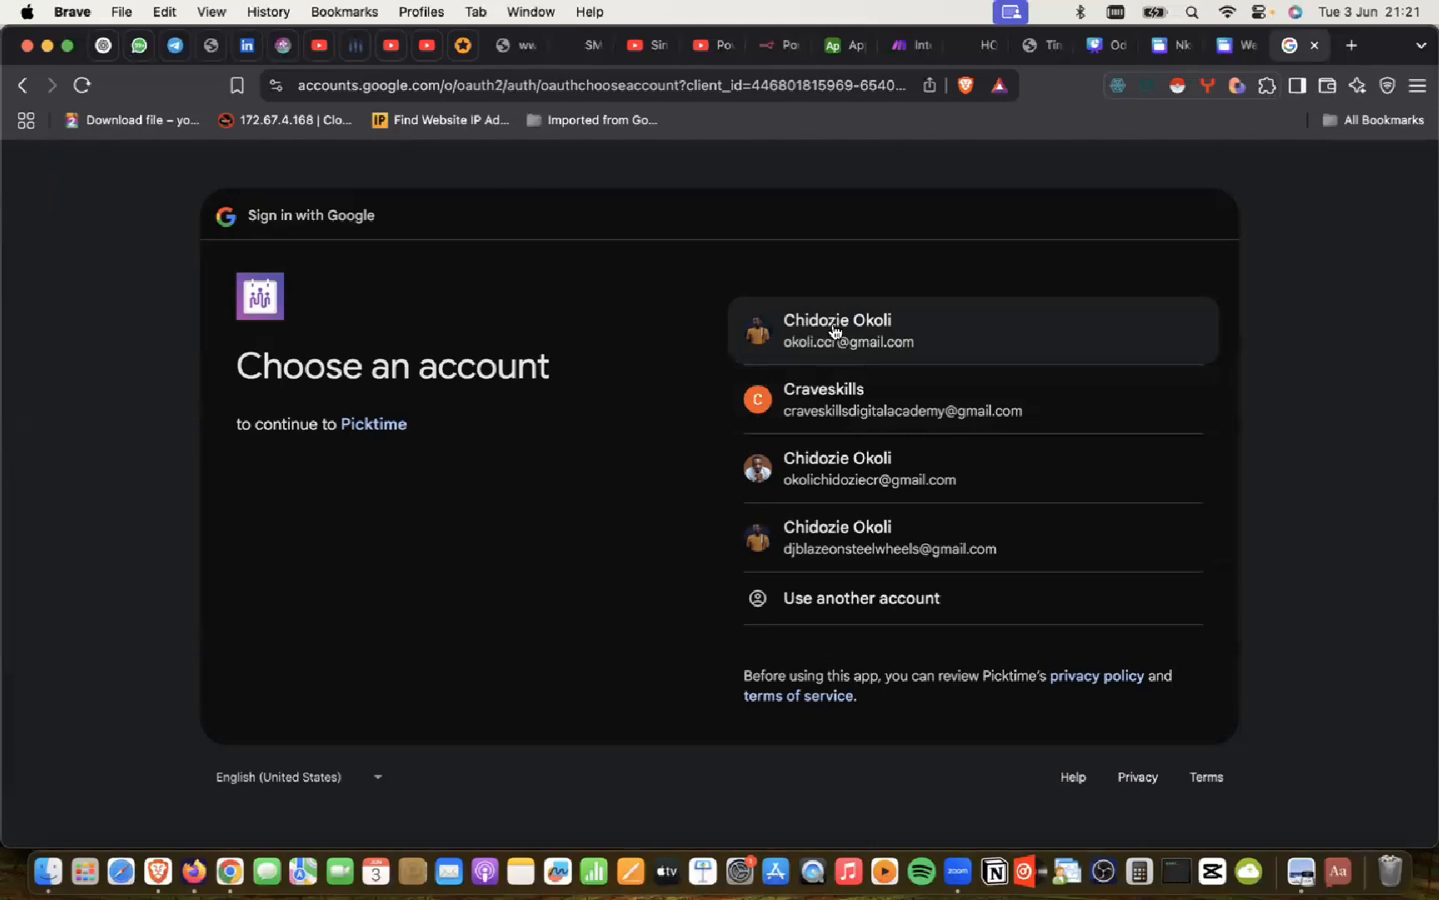
pyautogui.click(836, 333)
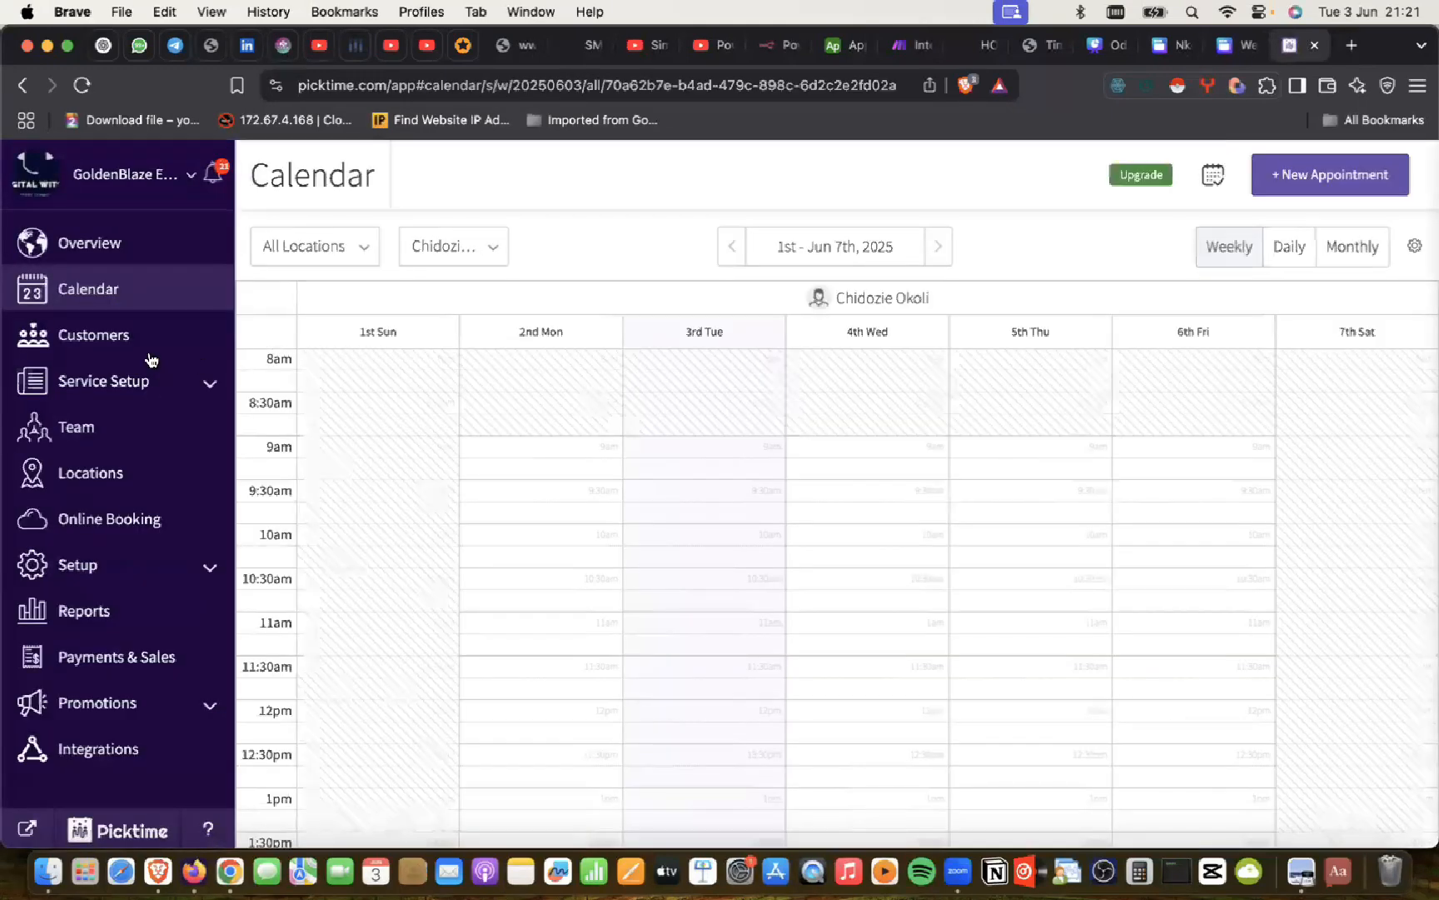
# Step: Open the Services List under service setup, then return to the ChatGPT chat in Chrome
pyautogui.click(206, 389)
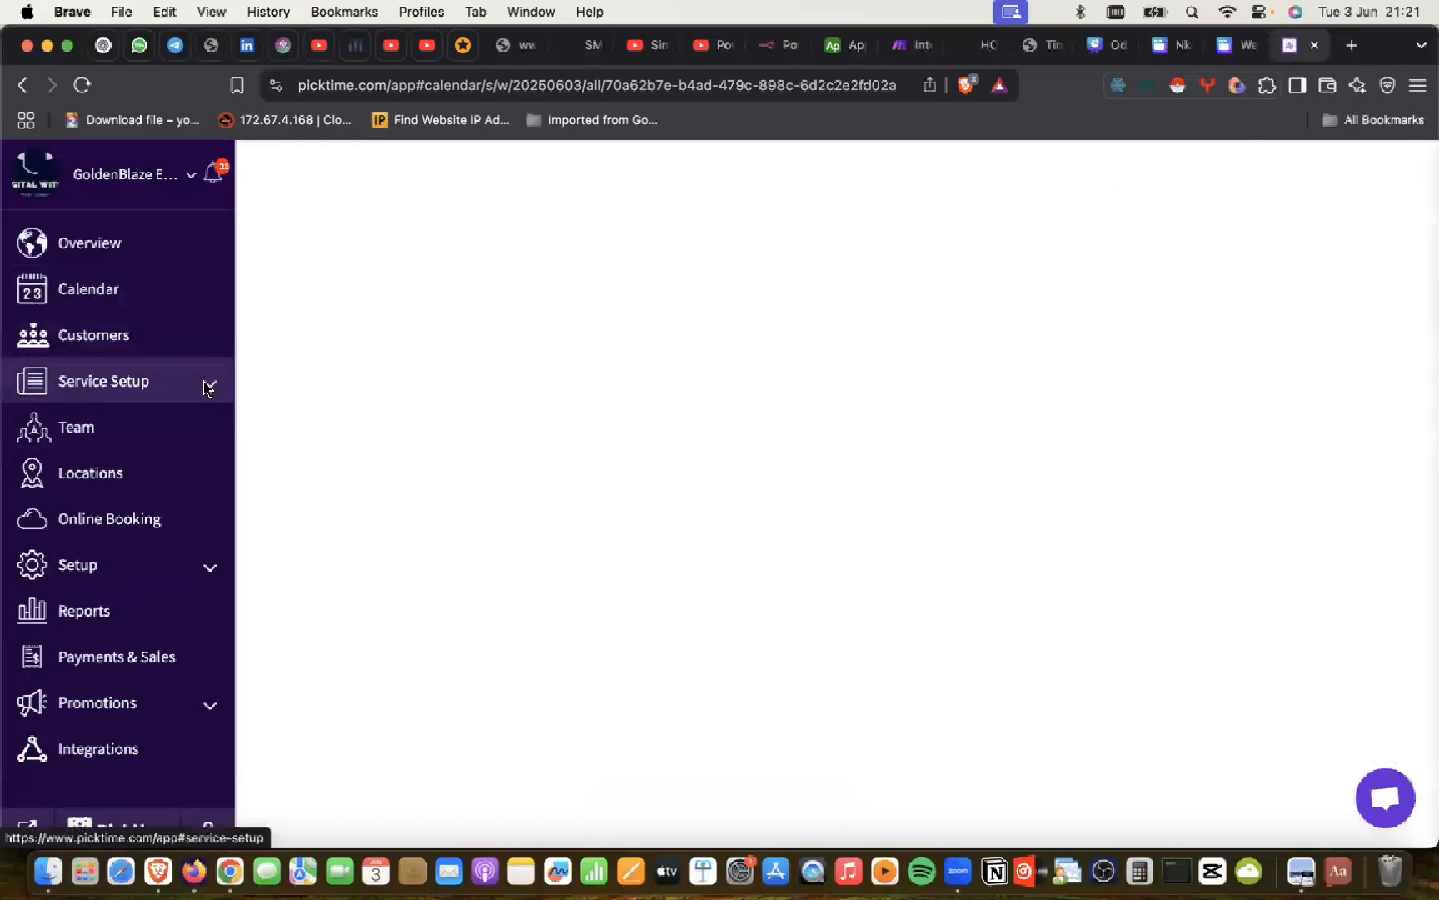
pyautogui.click(90, 419)
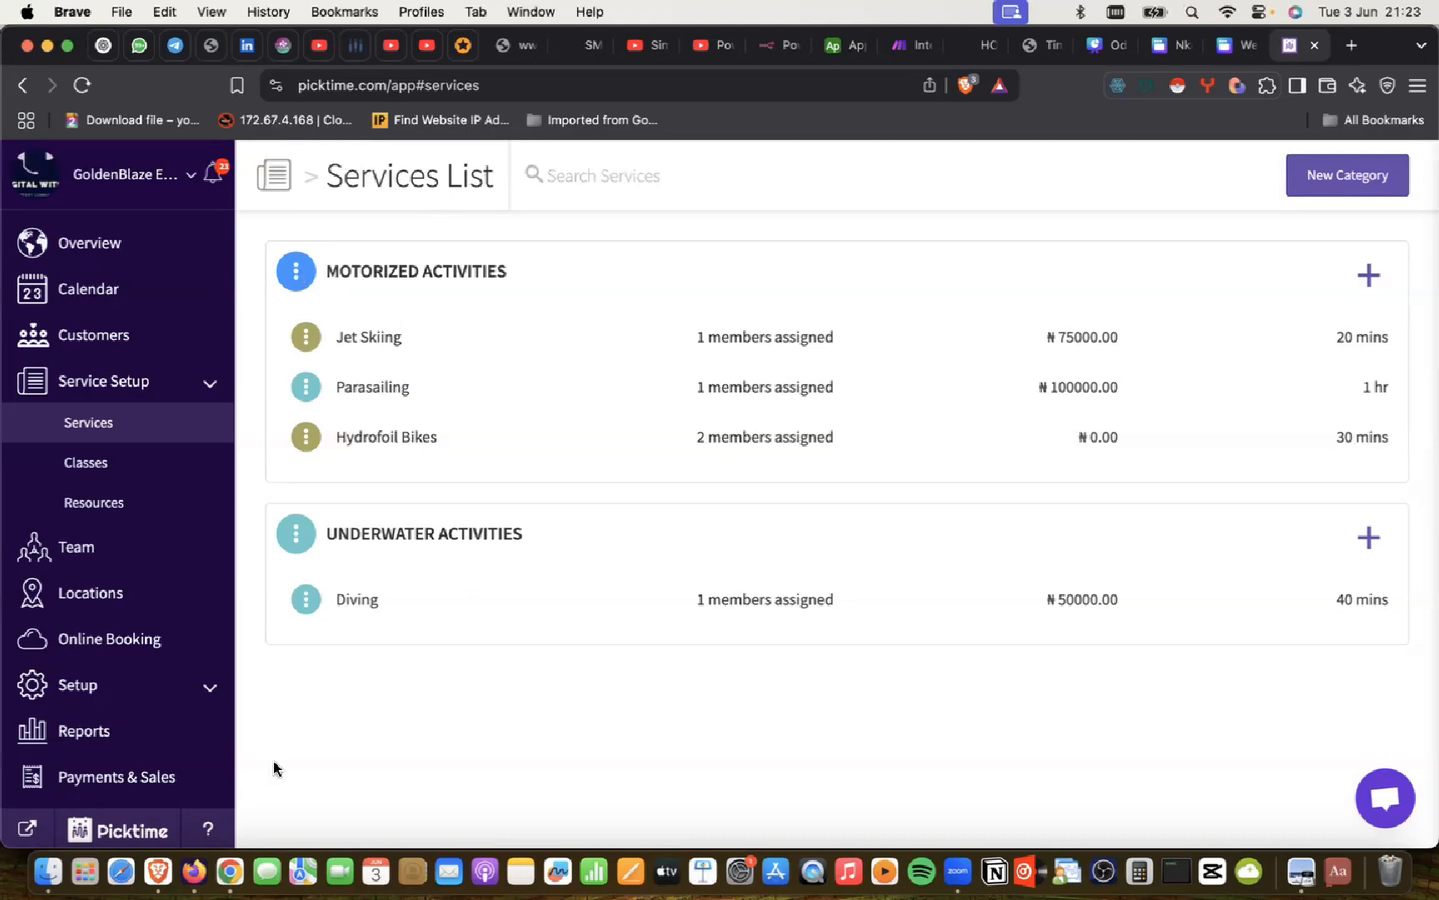
pyautogui.click(222, 852)
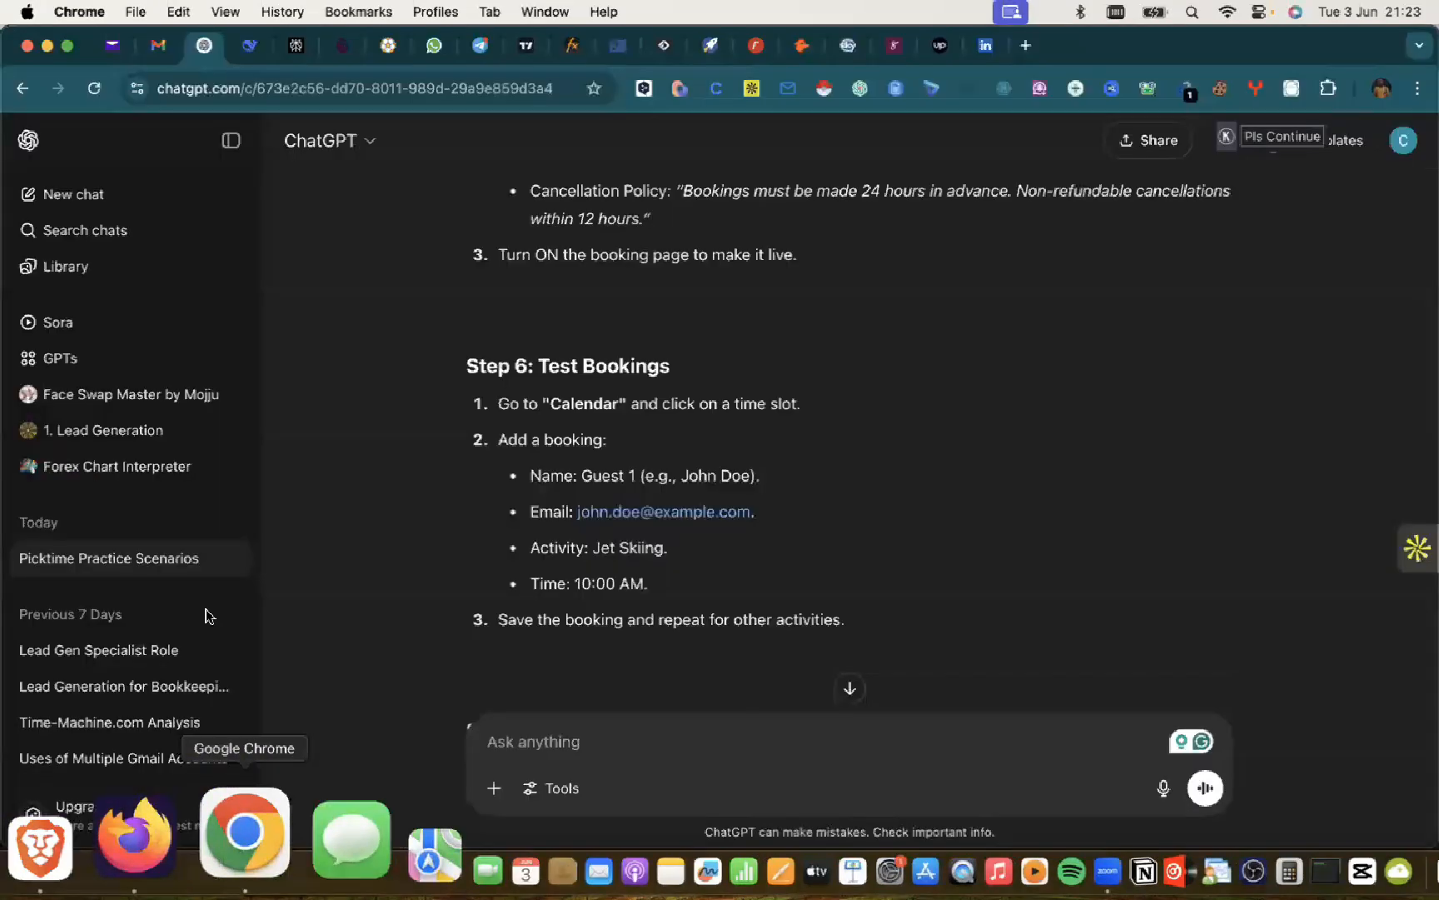
# Step: Scroll up to the question about a typical company for practising Picktime and its Salon or Spa answer
pyautogui.scroll(5, 489, 404)
pyautogui.scroll(20, 489, 404)
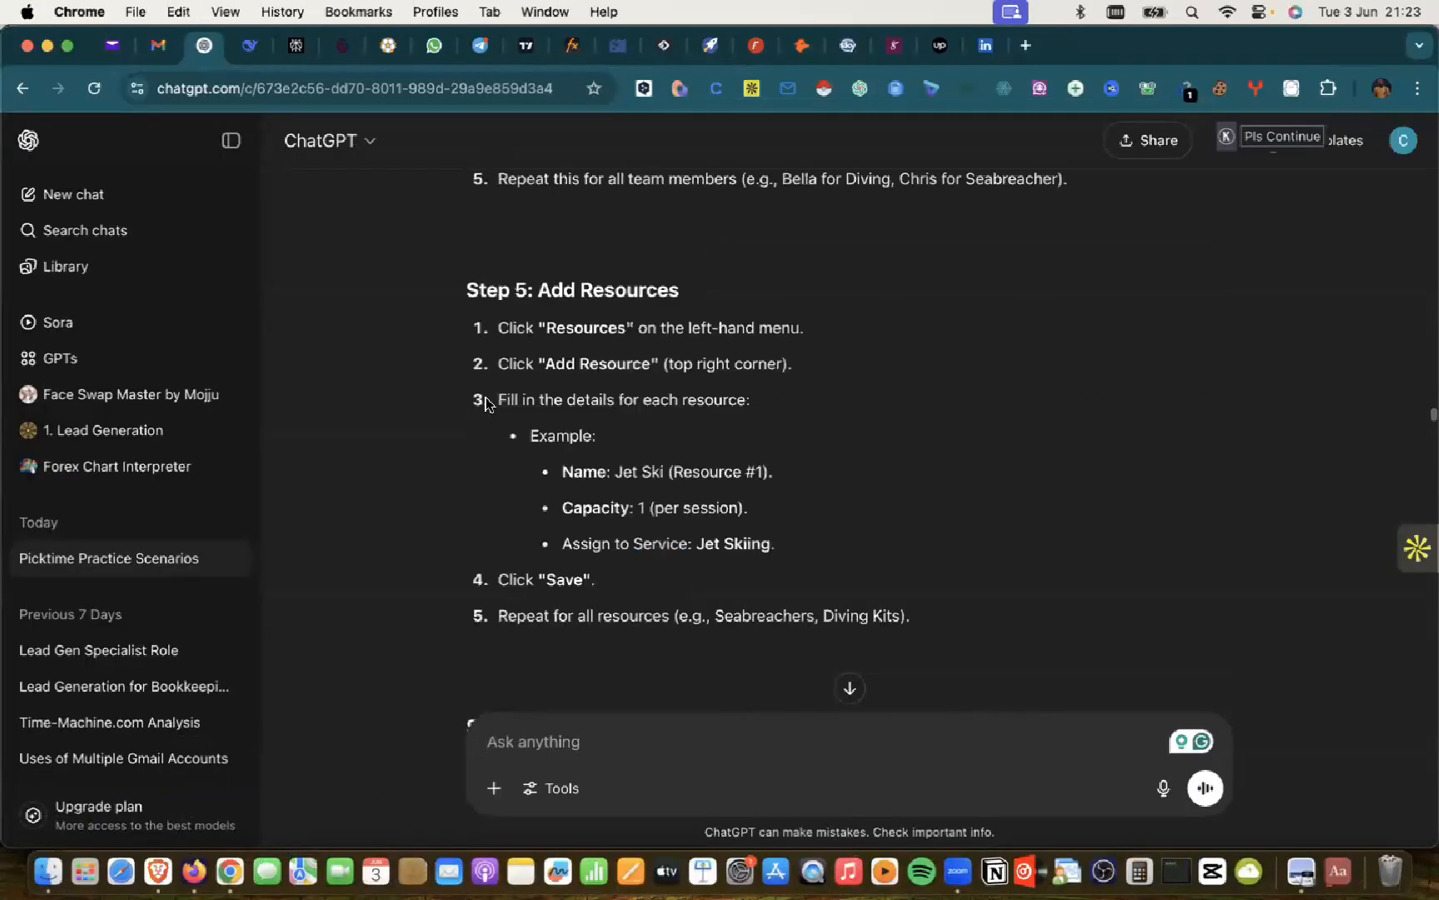
pyautogui.scroll(10, 498, 502)
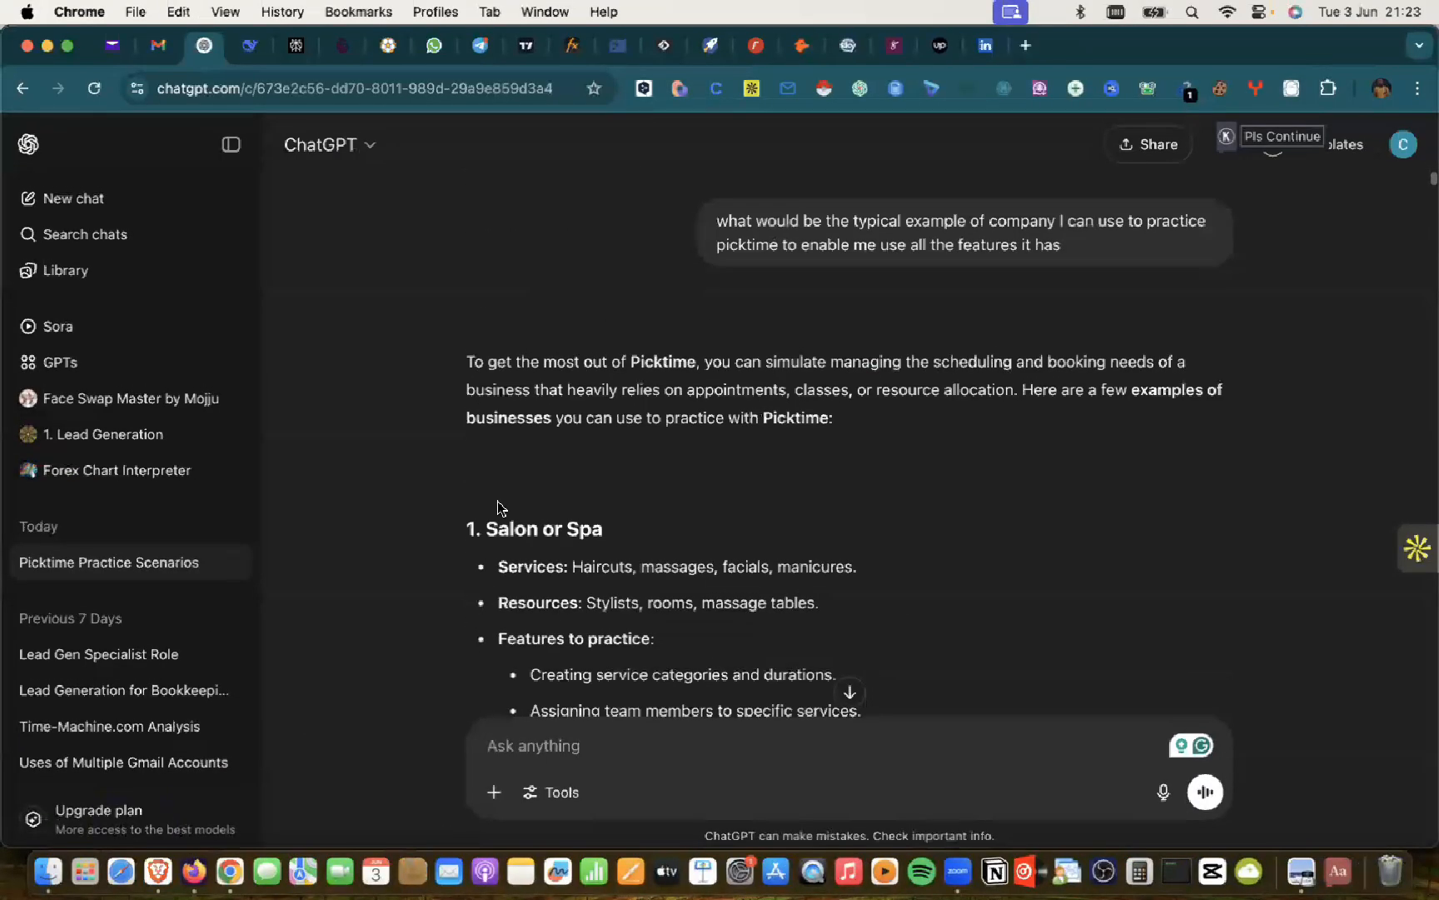
pyautogui.scroll(-2, 497, 507)
pyautogui.scroll(-2, 498, 501)
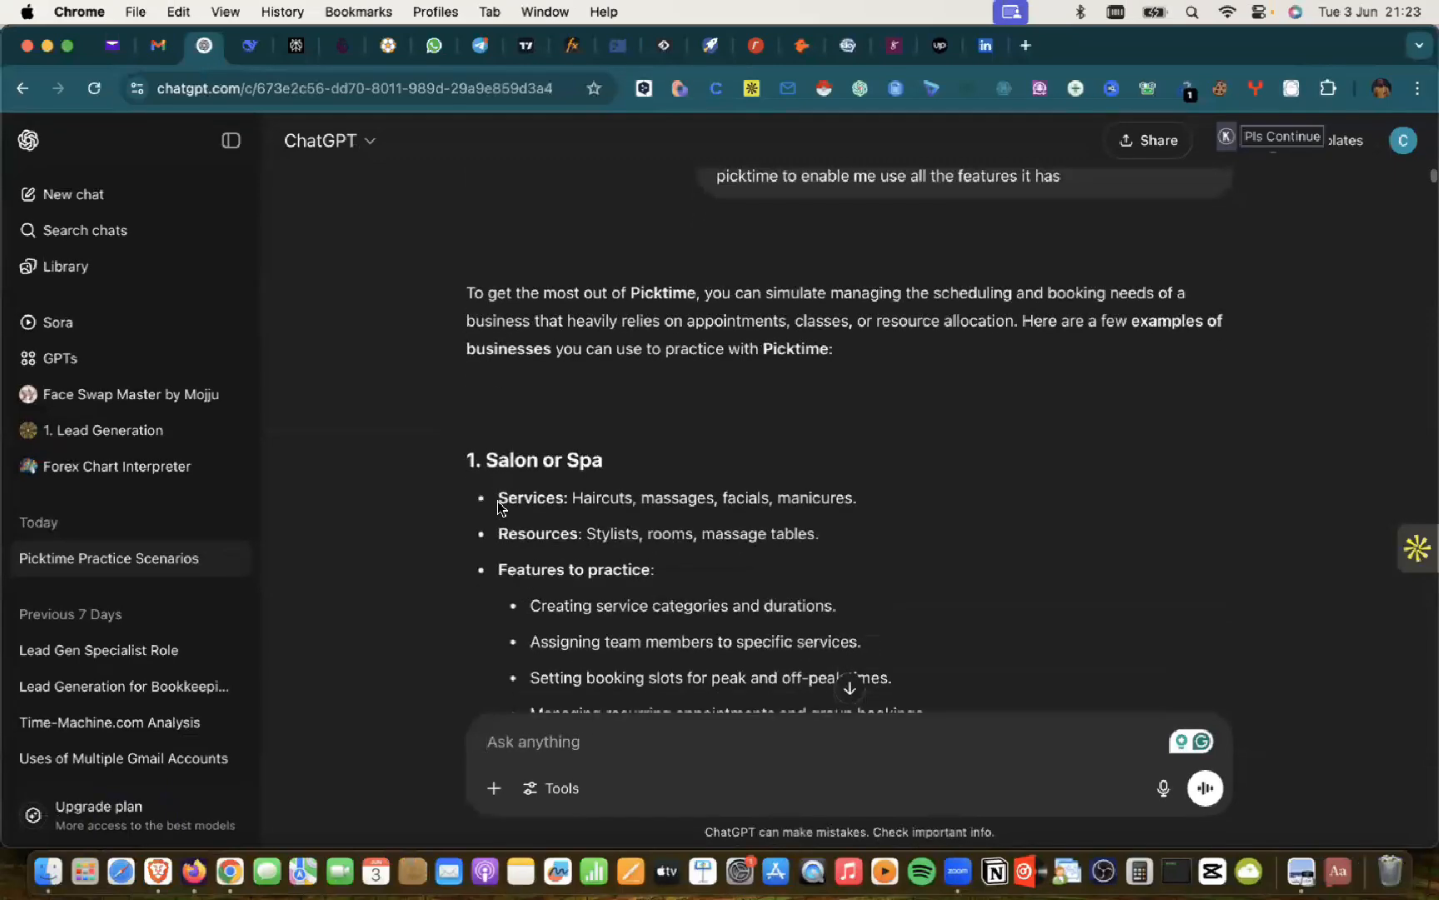
pyautogui.scroll(3, 651, 321)
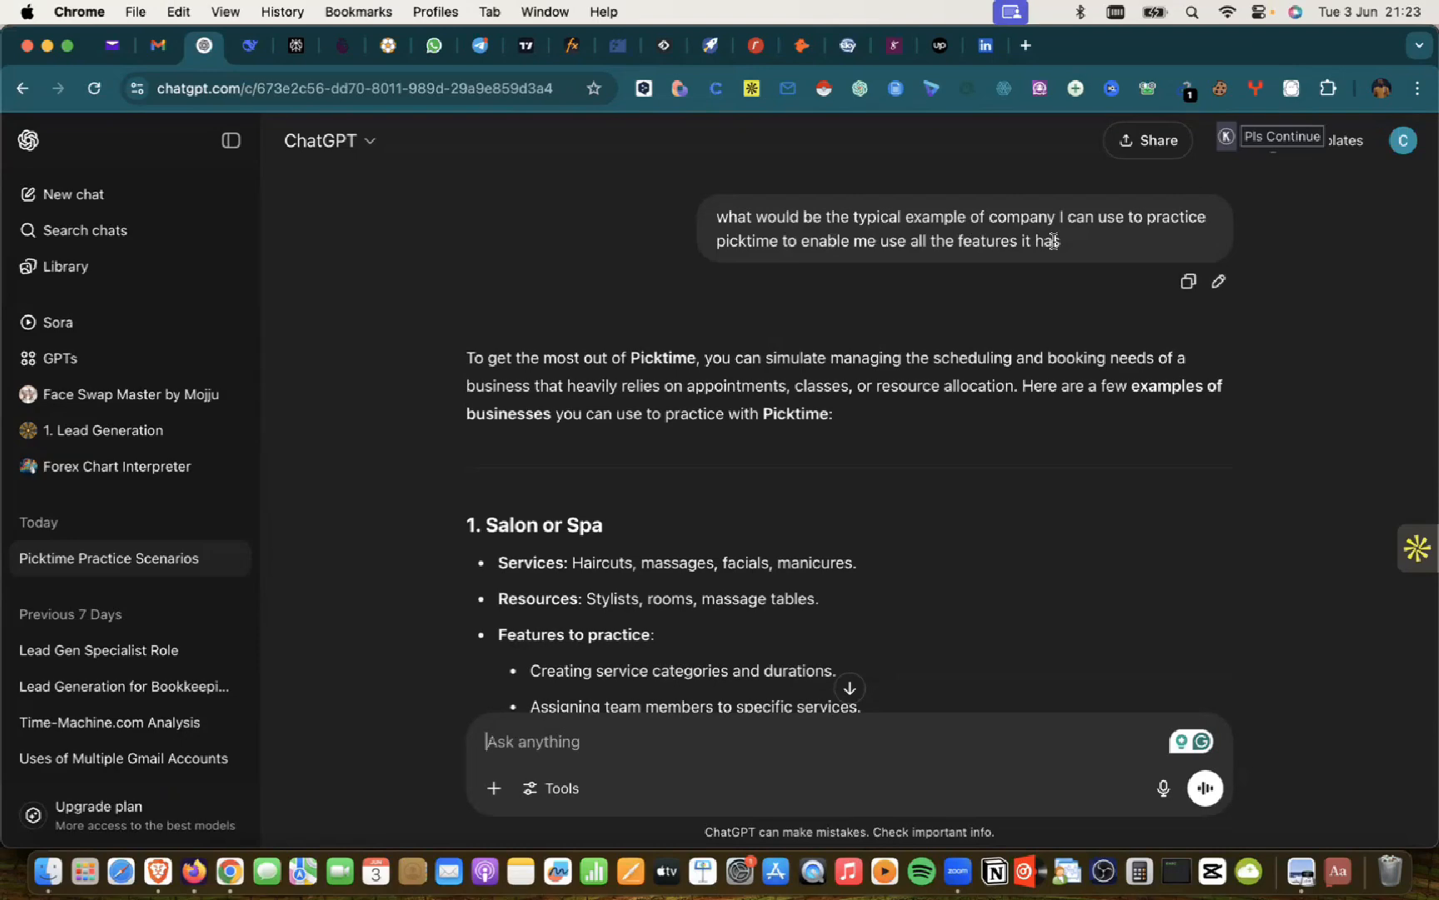
# Step: Scroll through the business examples to the 'Managing a Fitness Studio's Scheduling with Picktime' task
pyautogui.scroll(-5, 598, 466)
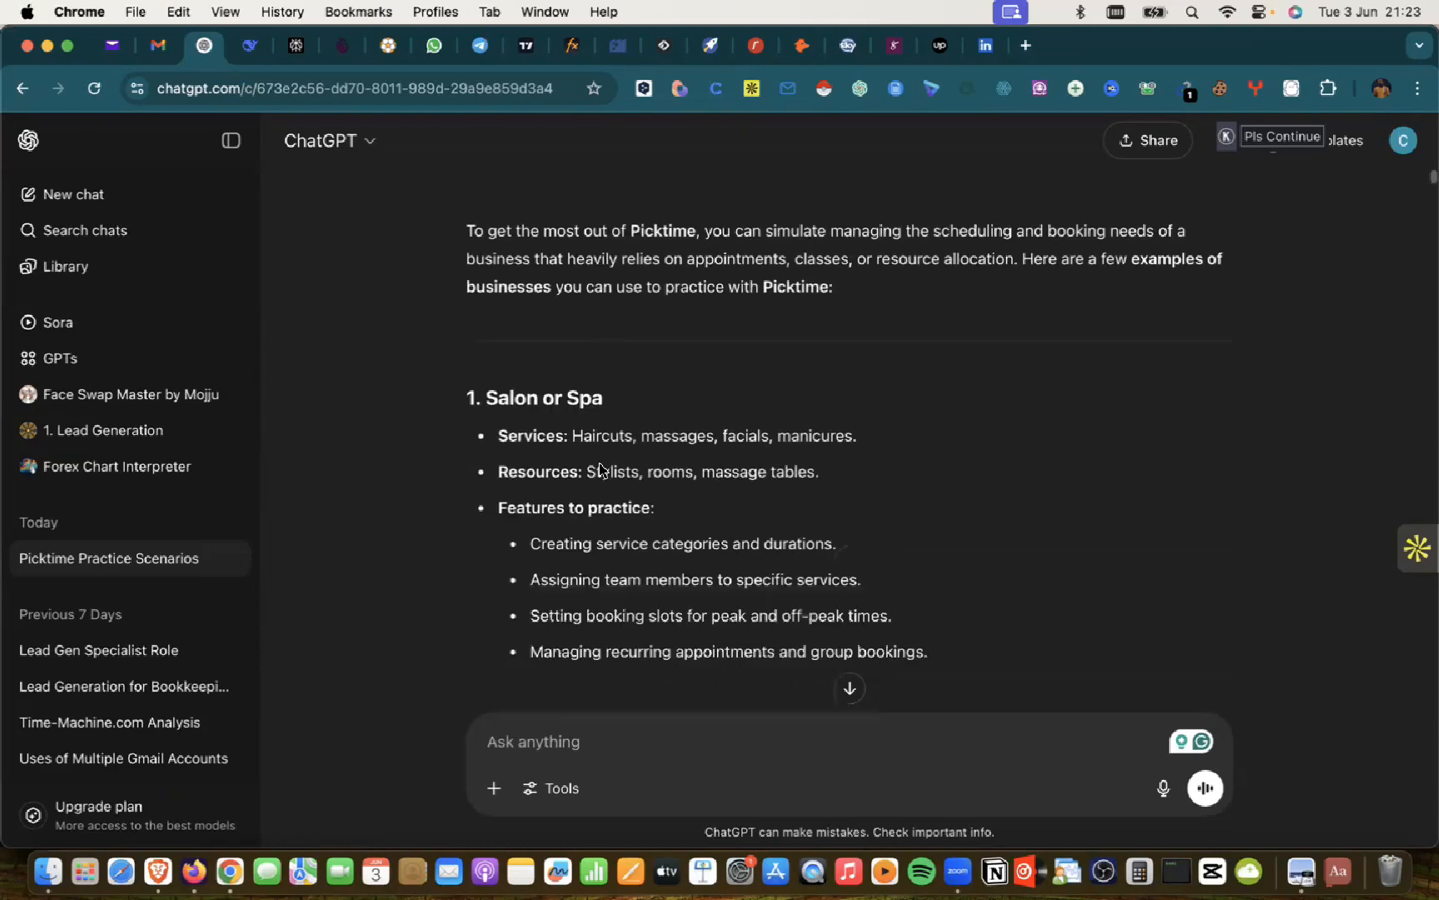
pyautogui.scroll(1, 599, 462)
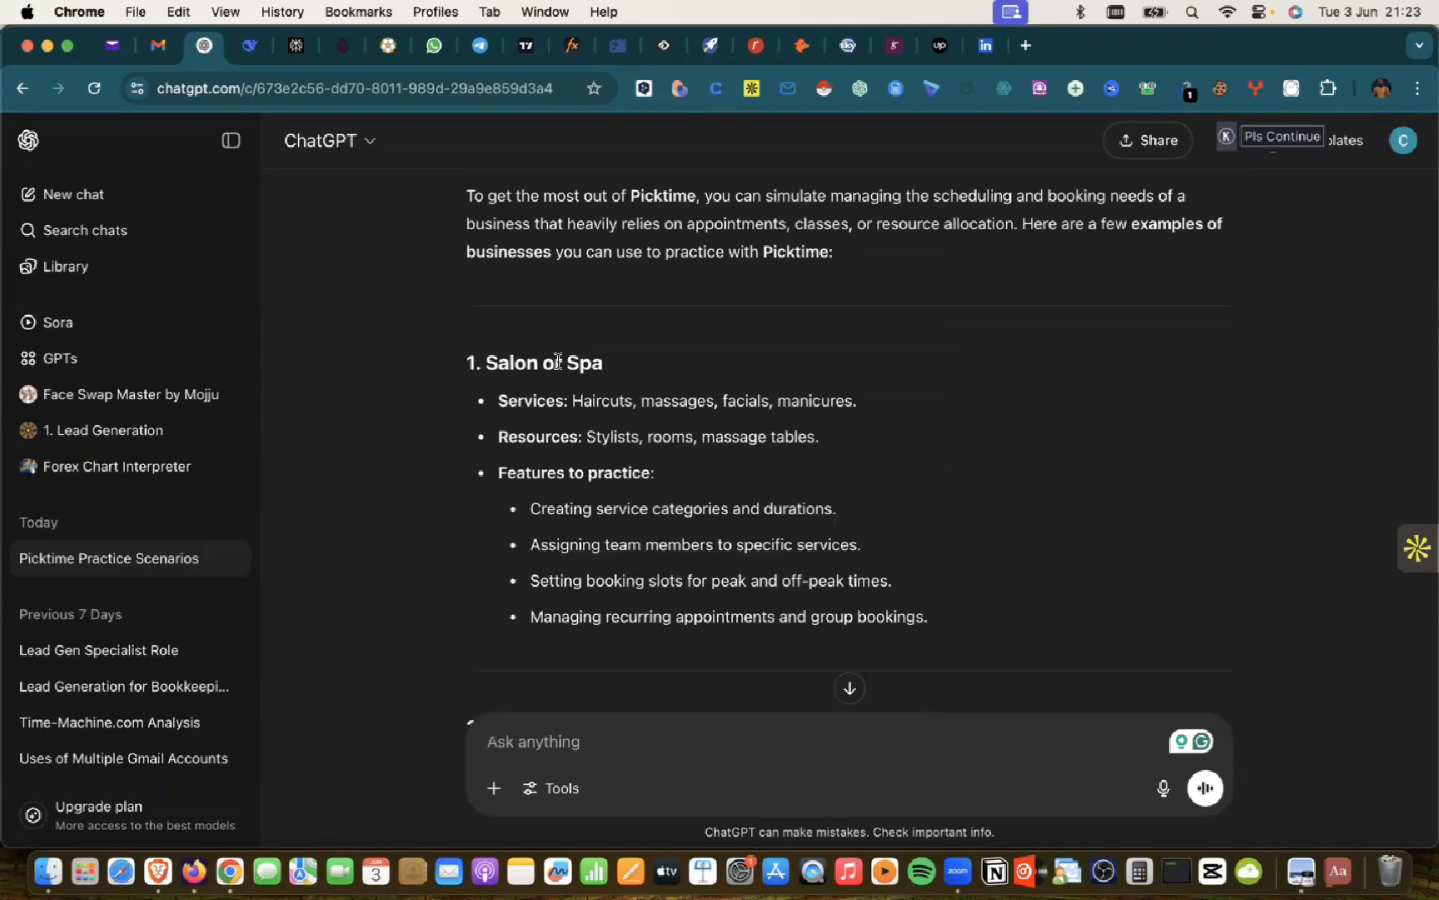
pyautogui.scroll(-10, 558, 361)
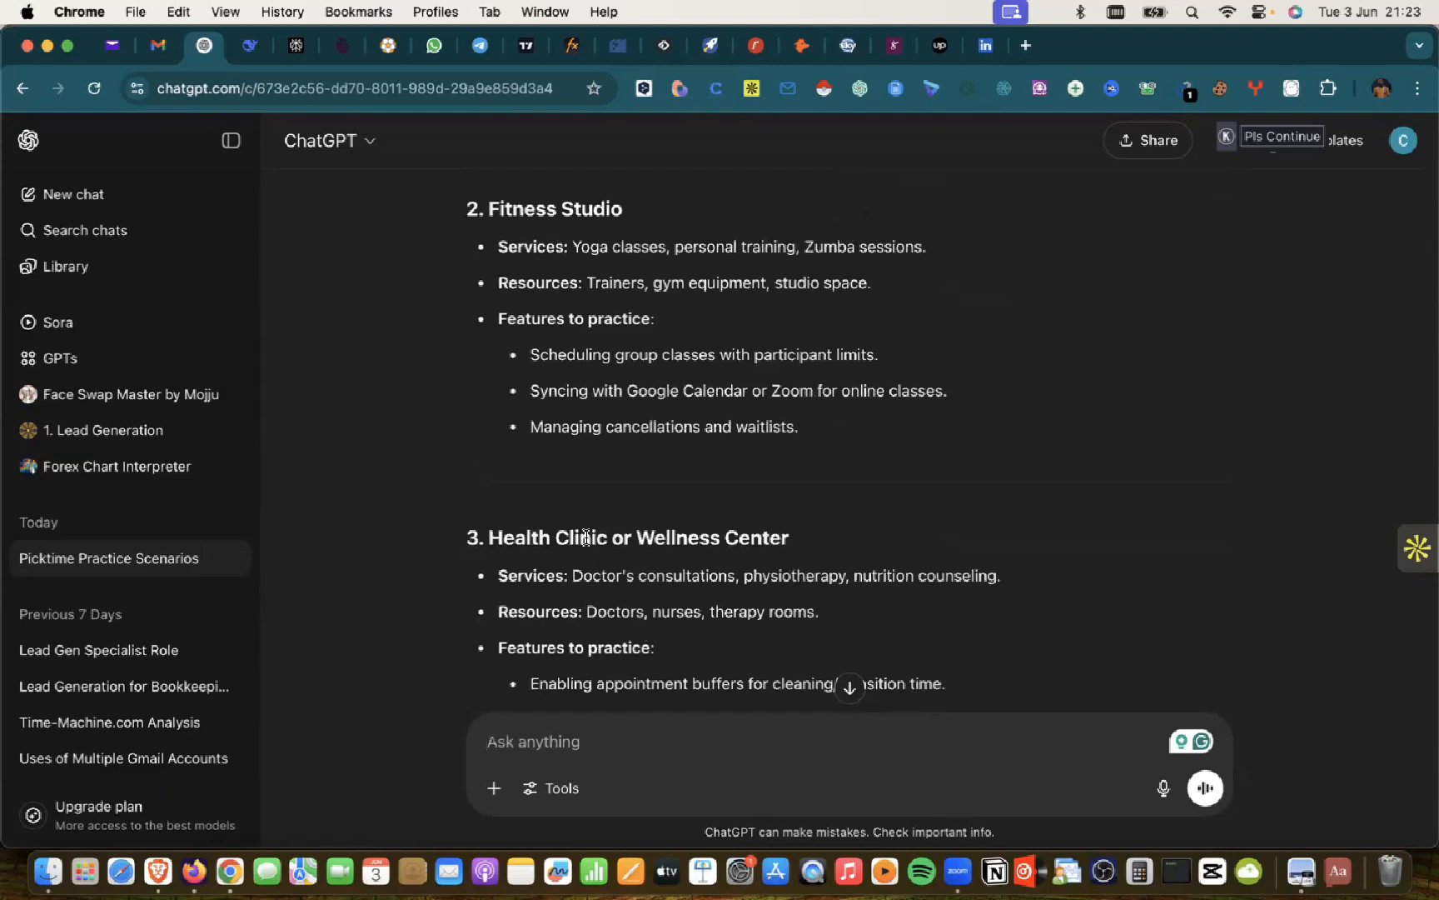
pyautogui.scroll(-6, 694, 527)
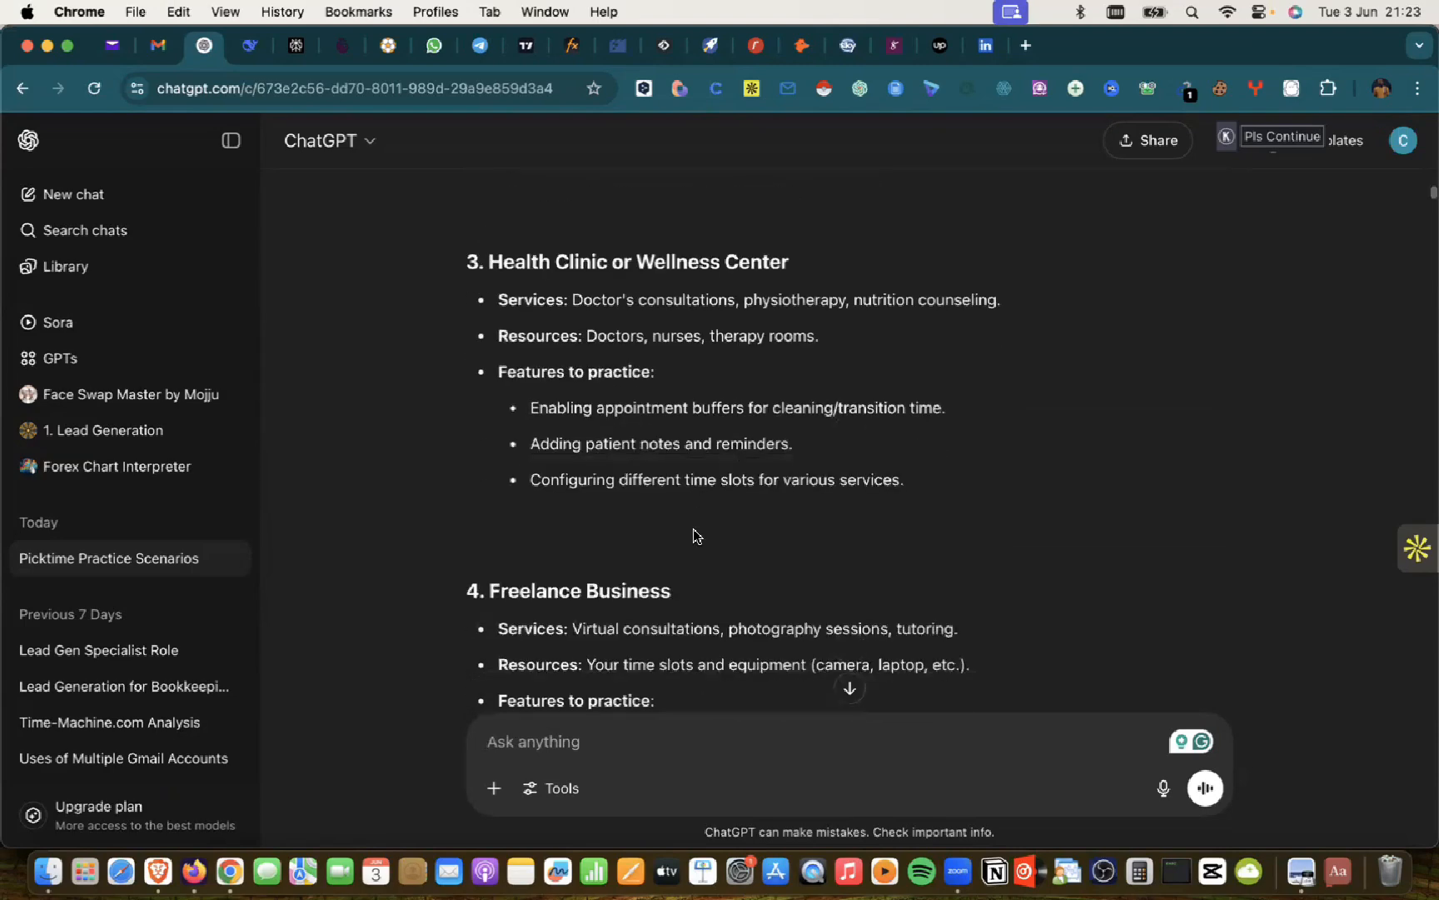
pyautogui.scroll(-11, 550, 560)
pyautogui.scroll(8, 488, 566)
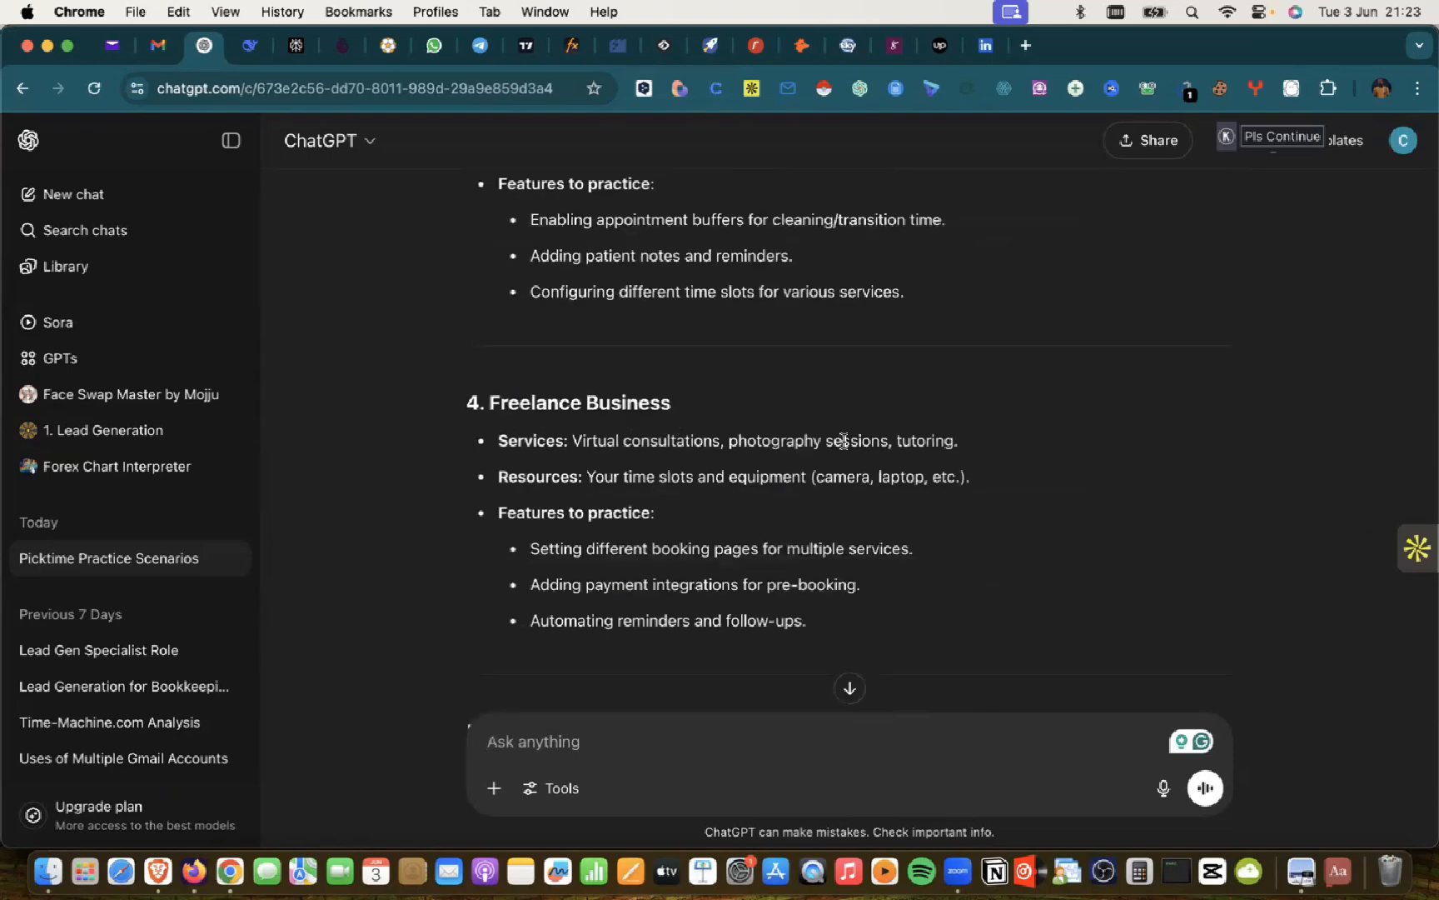
pyautogui.scroll(-10, 601, 485)
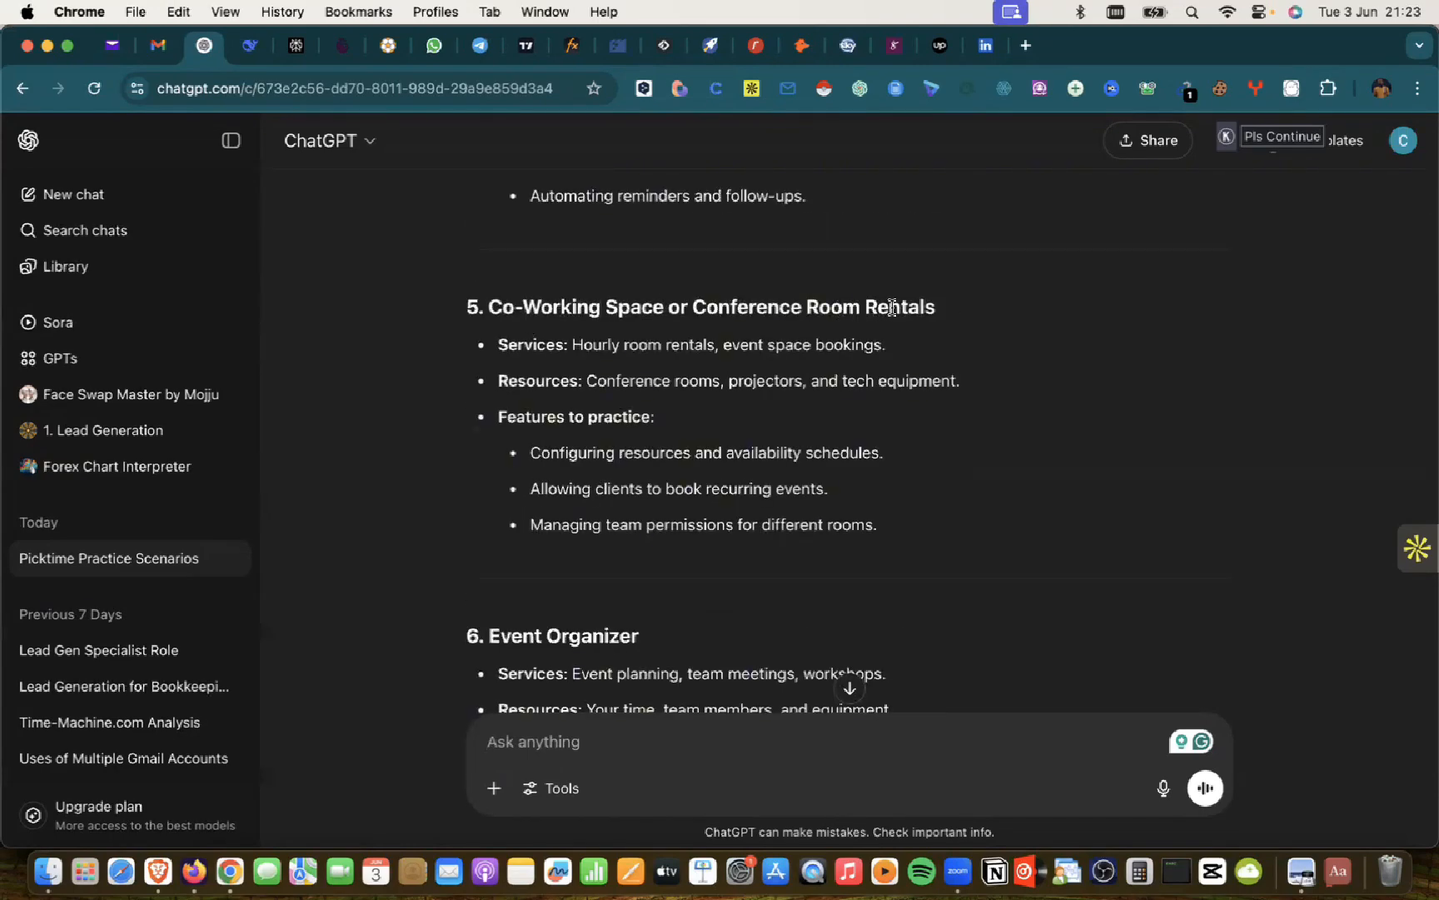
pyautogui.scroll(-3, 530, 495)
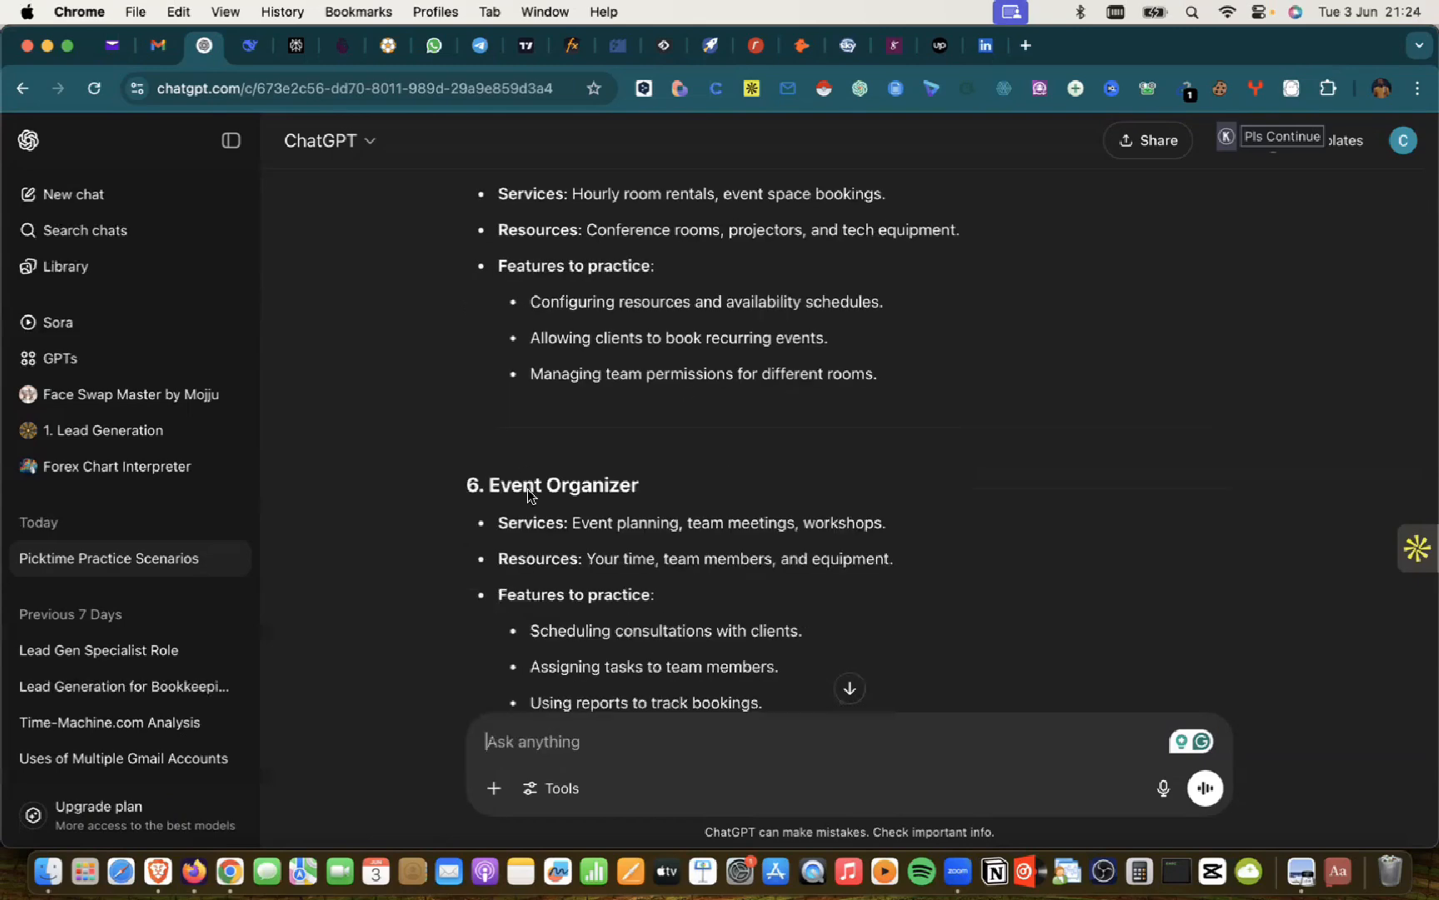
pyautogui.scroll(-15, 530, 496)
pyautogui.scroll(15, 527, 495)
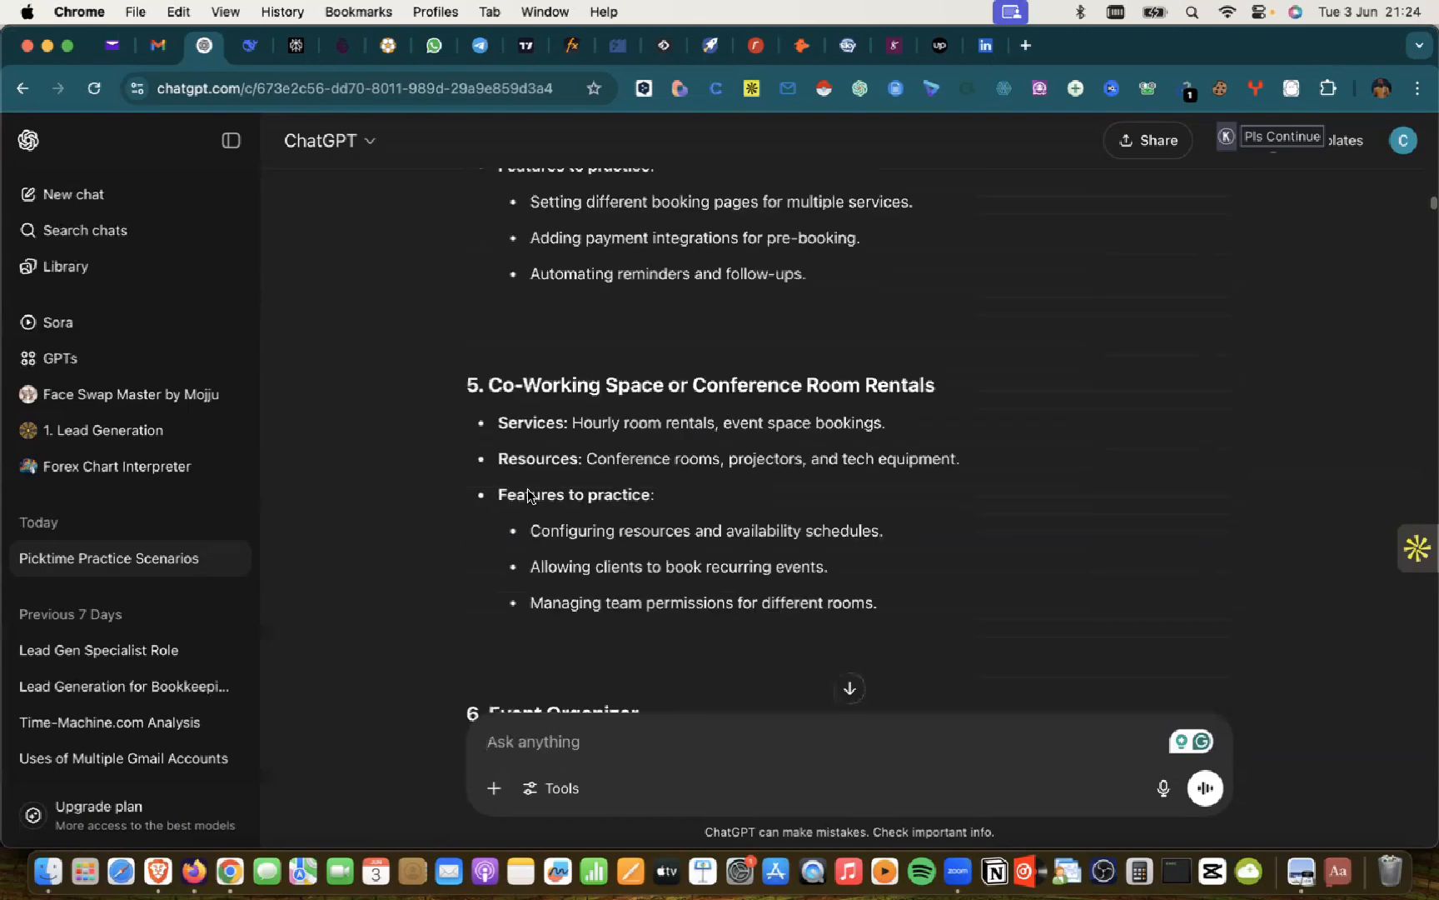
pyautogui.scroll(5, 527, 495)
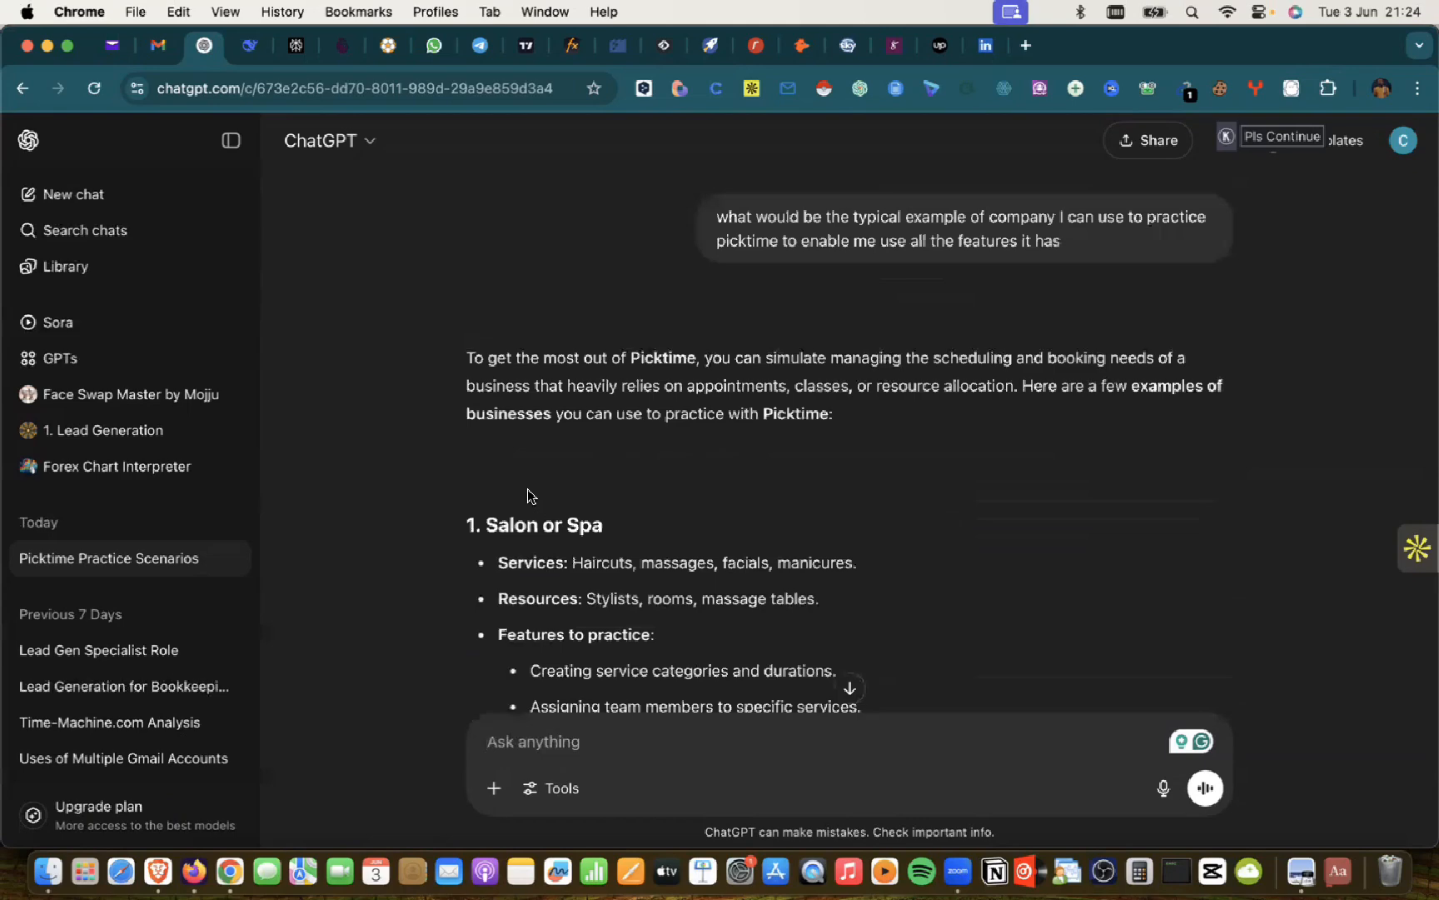
pyautogui.scroll(-5, 527, 494)
pyautogui.scroll(-15, 527, 495)
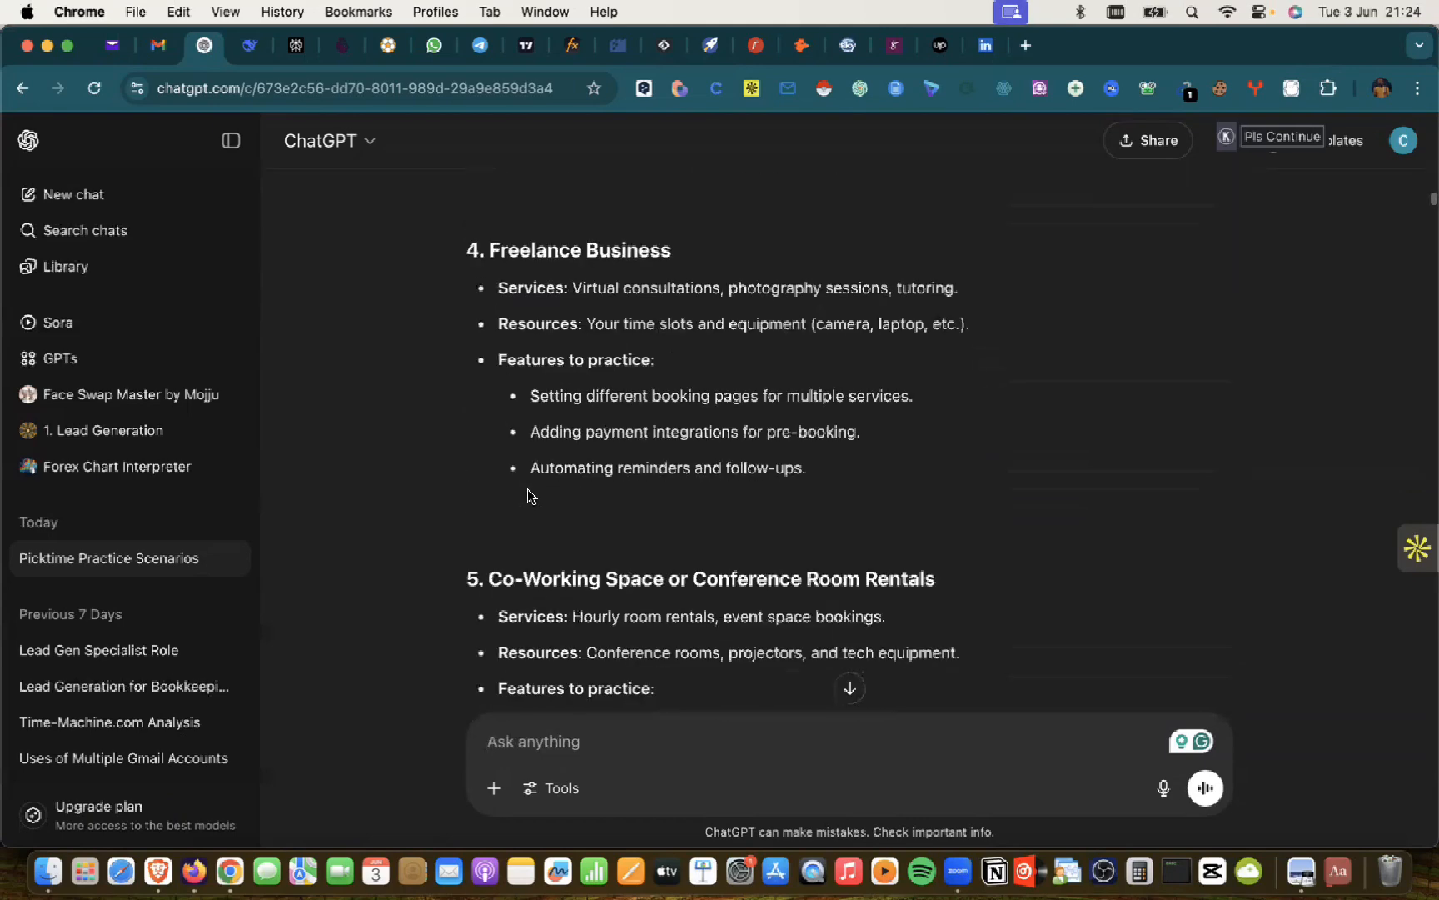
pyautogui.scroll(-10, 528, 490)
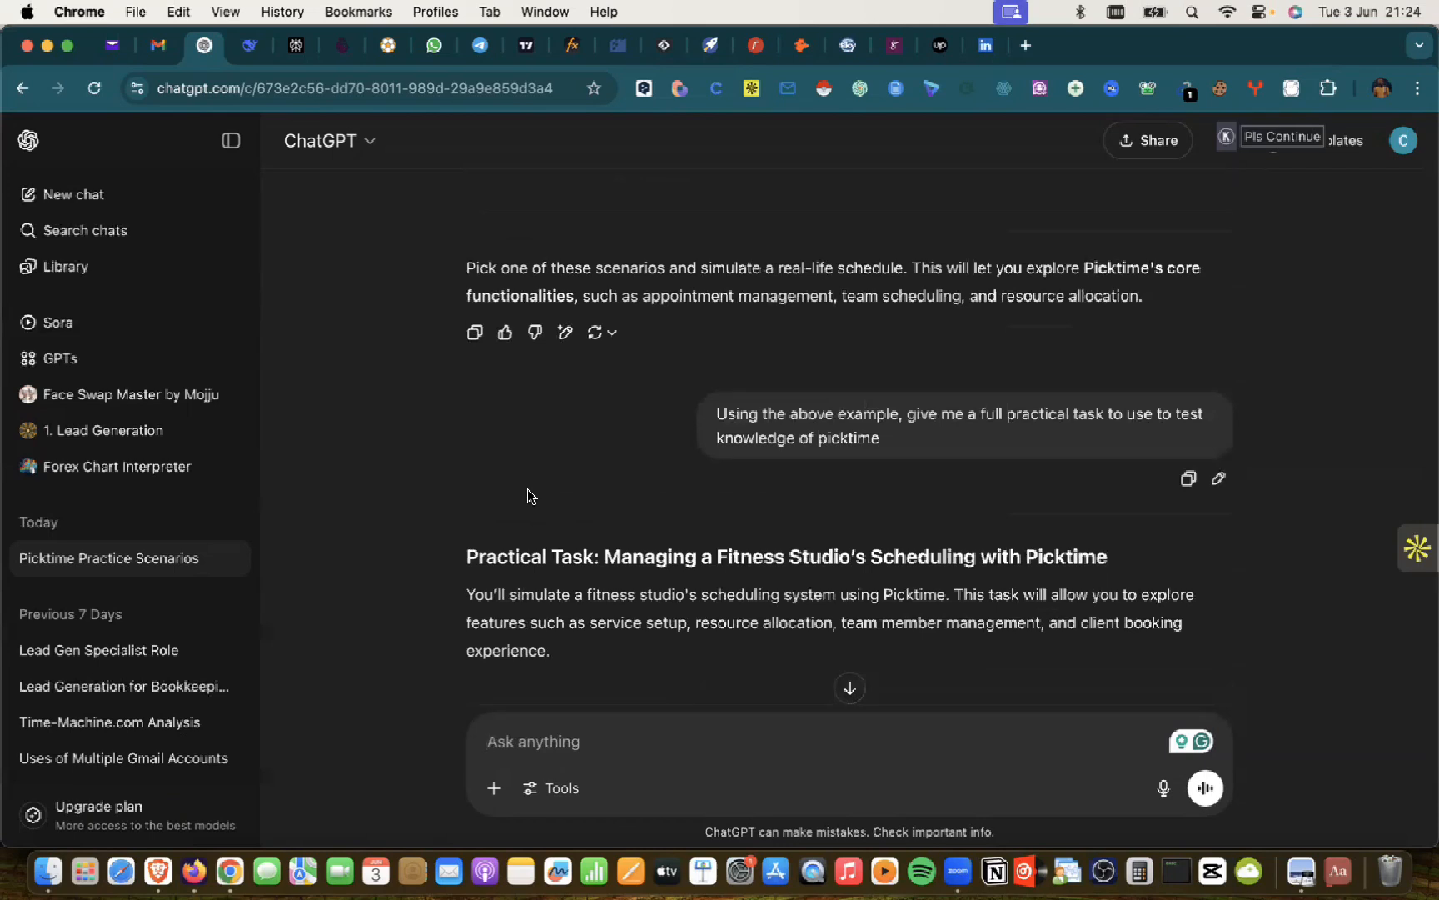
pyautogui.scroll(-2, 665, 543)
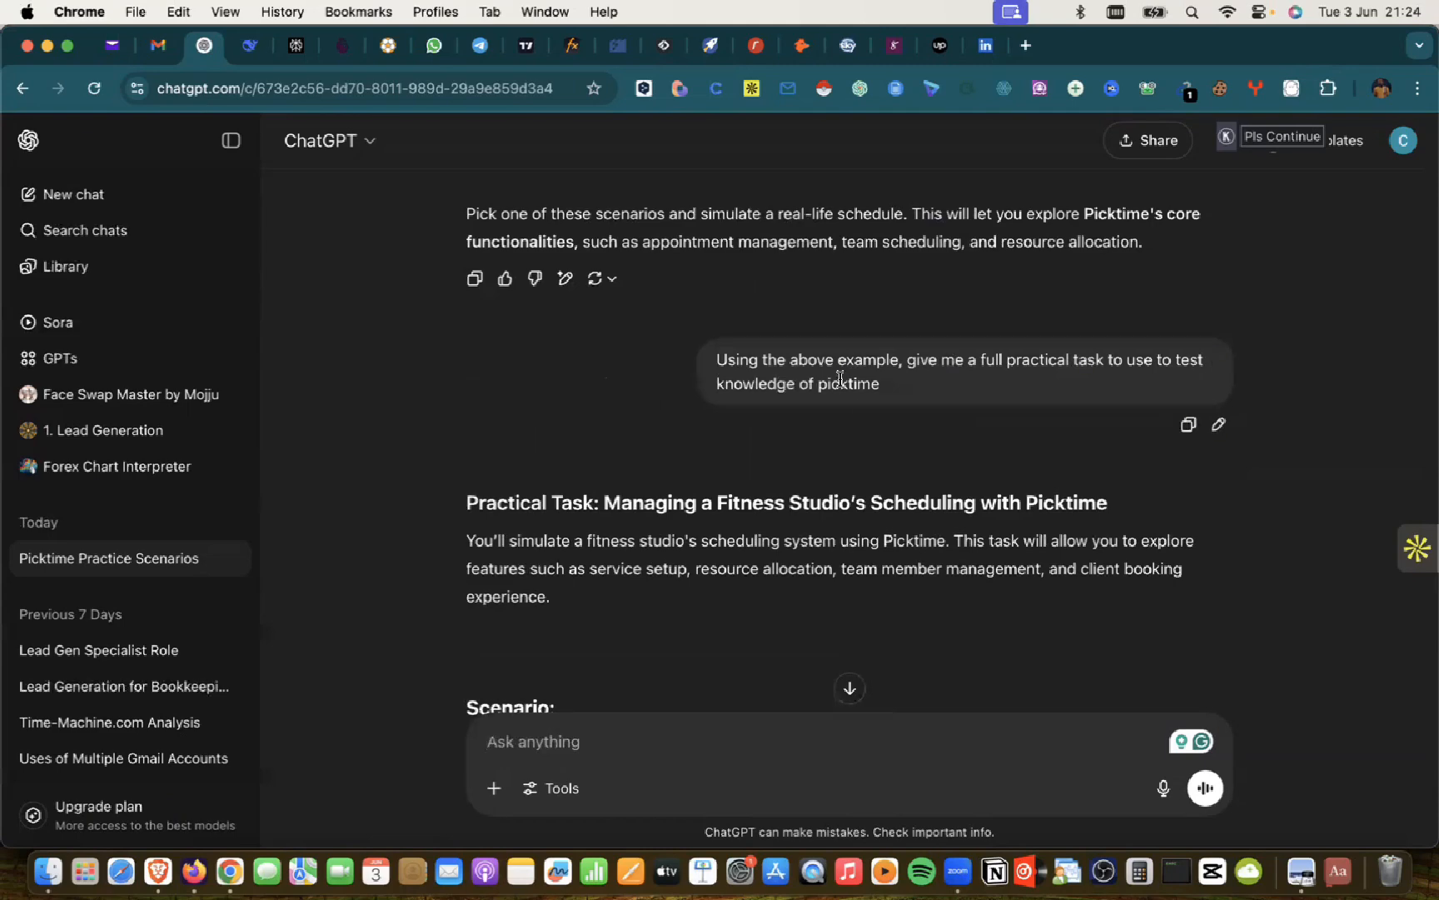
# Step: Scroll past the FitFlex Studio steps and Deliverables to the 'can i paint a scenario' question
pyautogui.scroll(-6, 861, 411)
pyautogui.scroll(3, 860, 411)
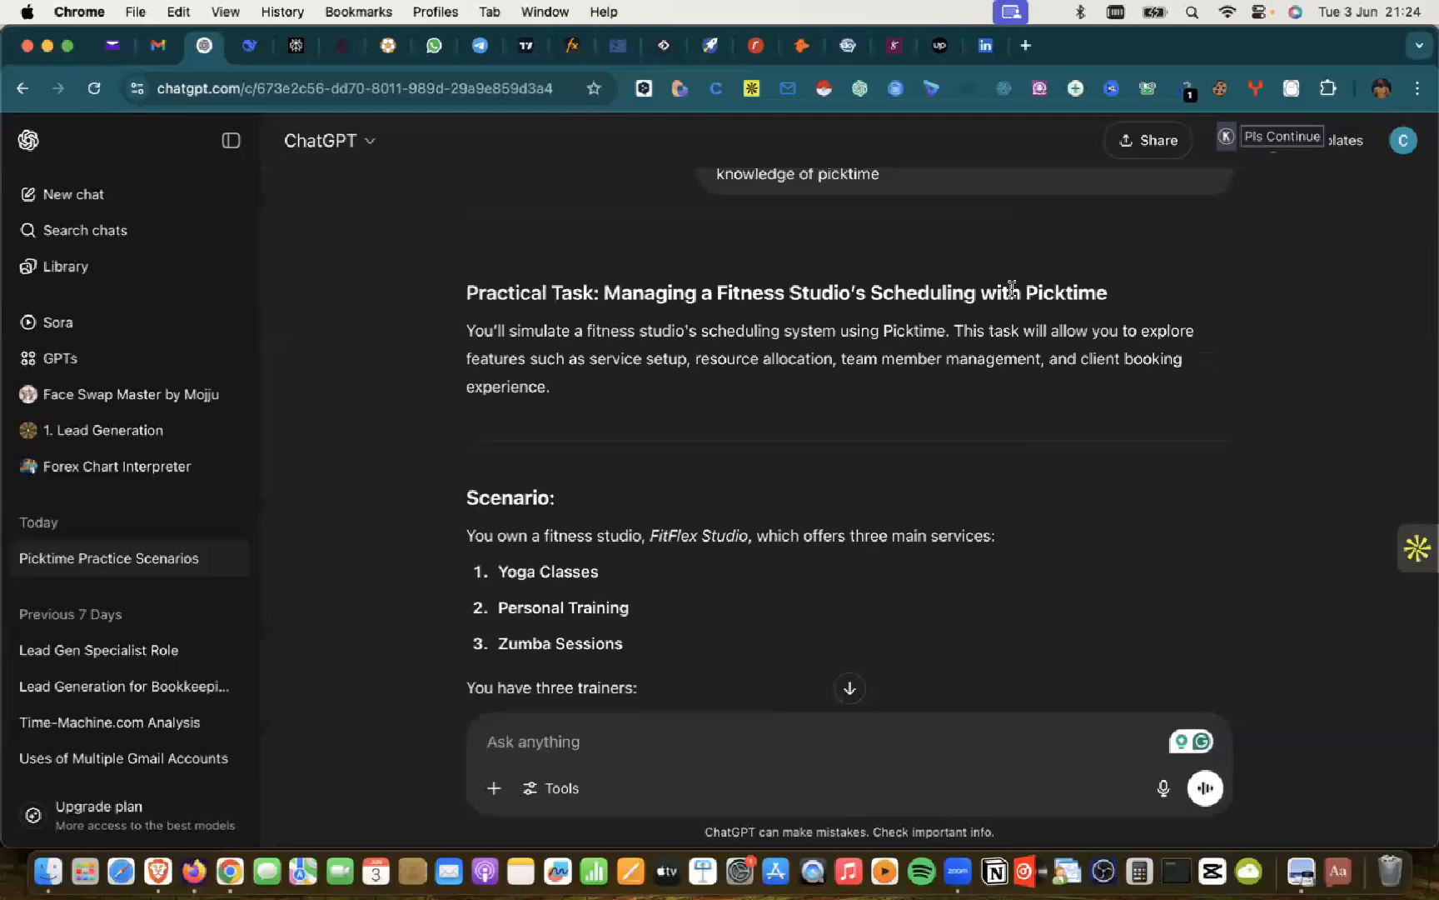
pyautogui.scroll(-5, 796, 523)
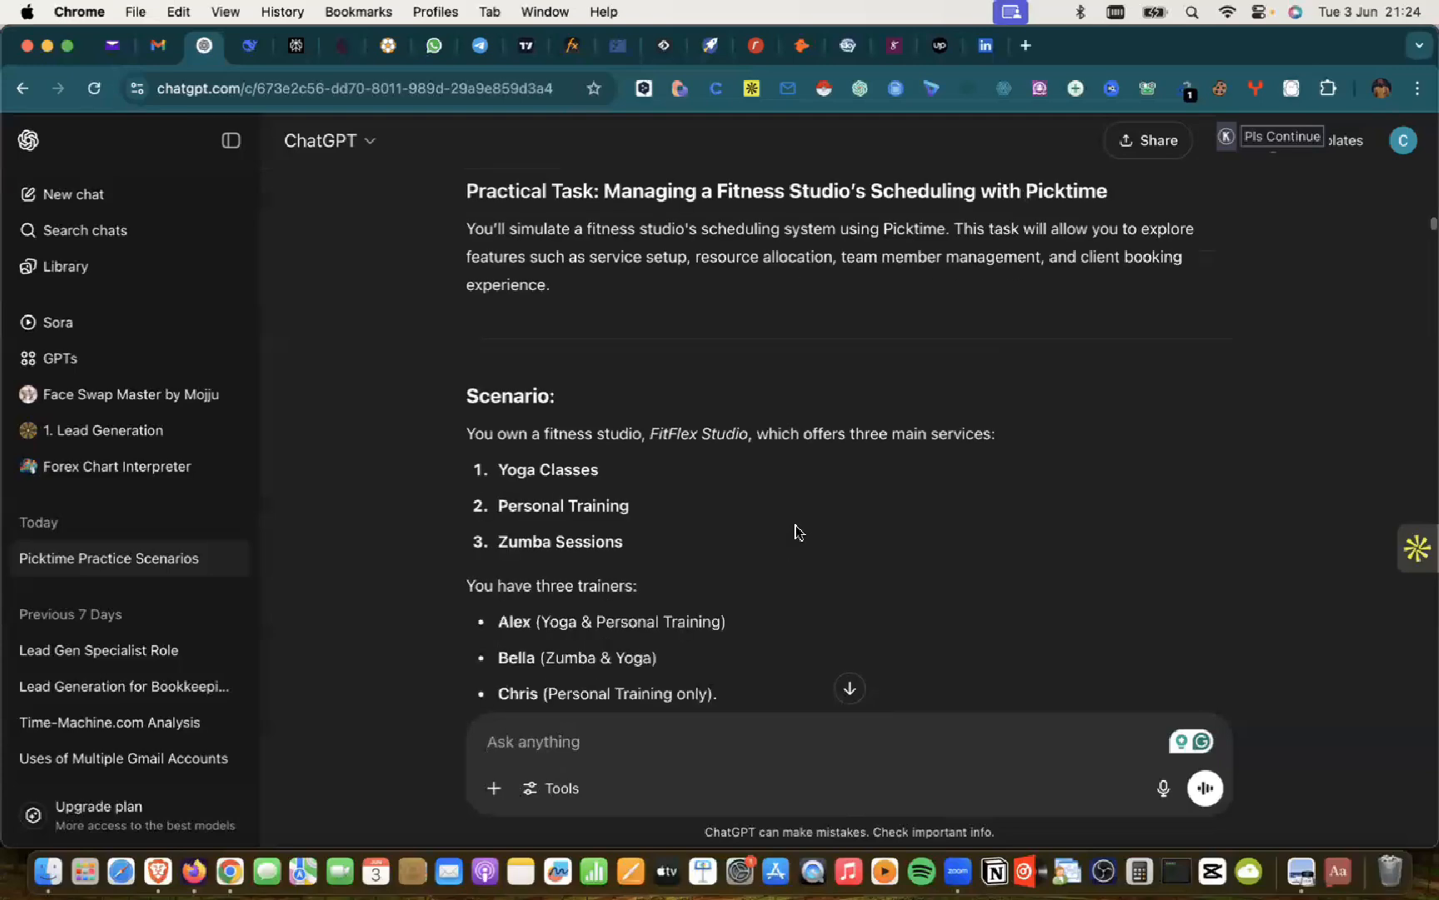
pyautogui.scroll(1, 796, 531)
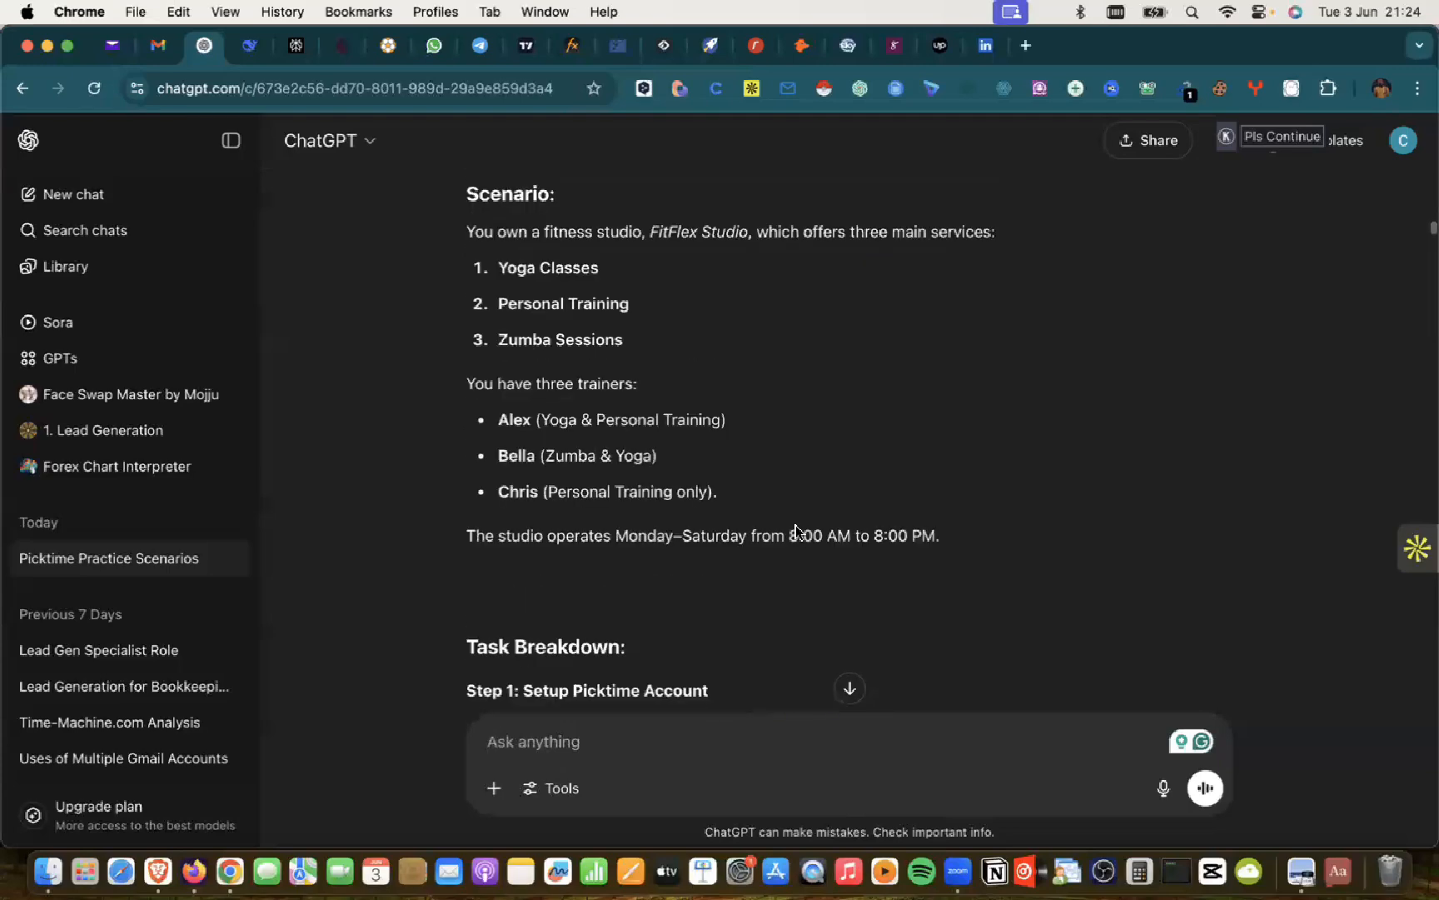
pyautogui.scroll(-10, 796, 532)
pyautogui.scroll(-15, 795, 531)
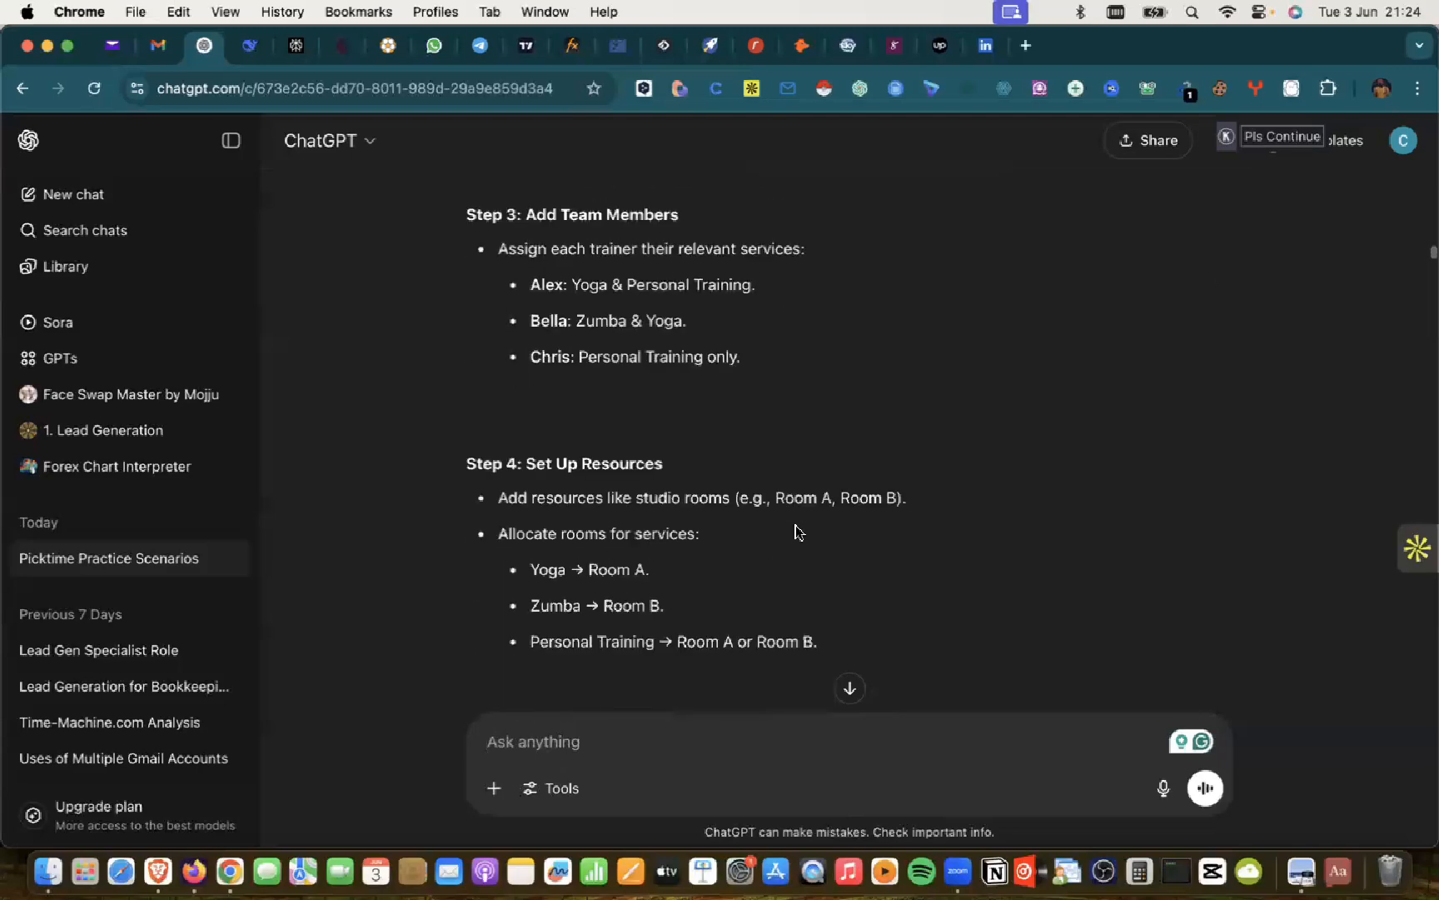
pyautogui.scroll(-10, 795, 530)
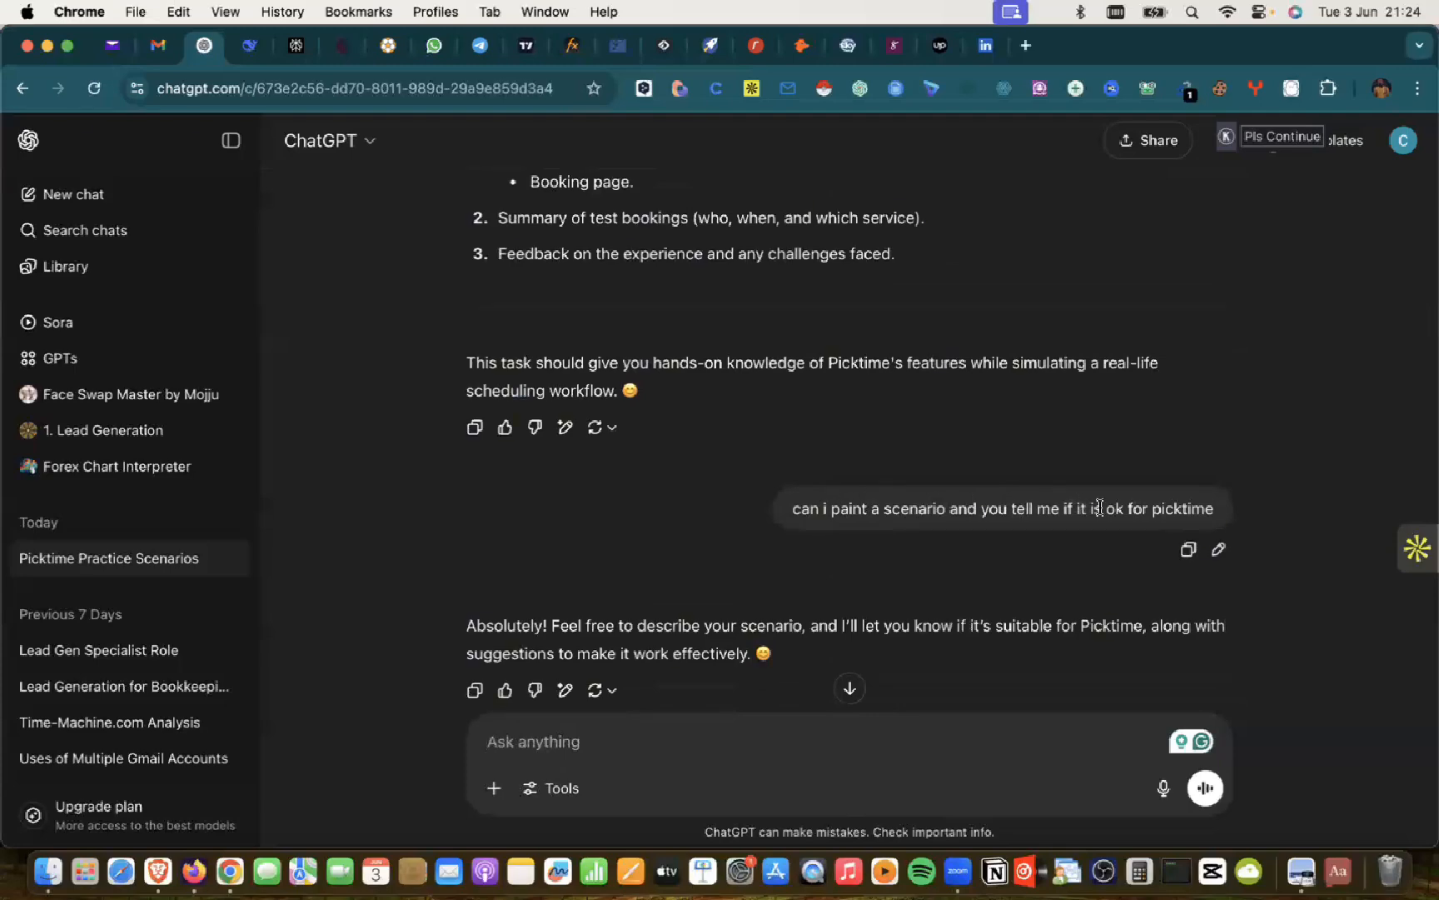
# Step: Scroll to the start of the user's Maldives resort message about time-slot booking for activities
pyautogui.scroll(-3, 1166, 508)
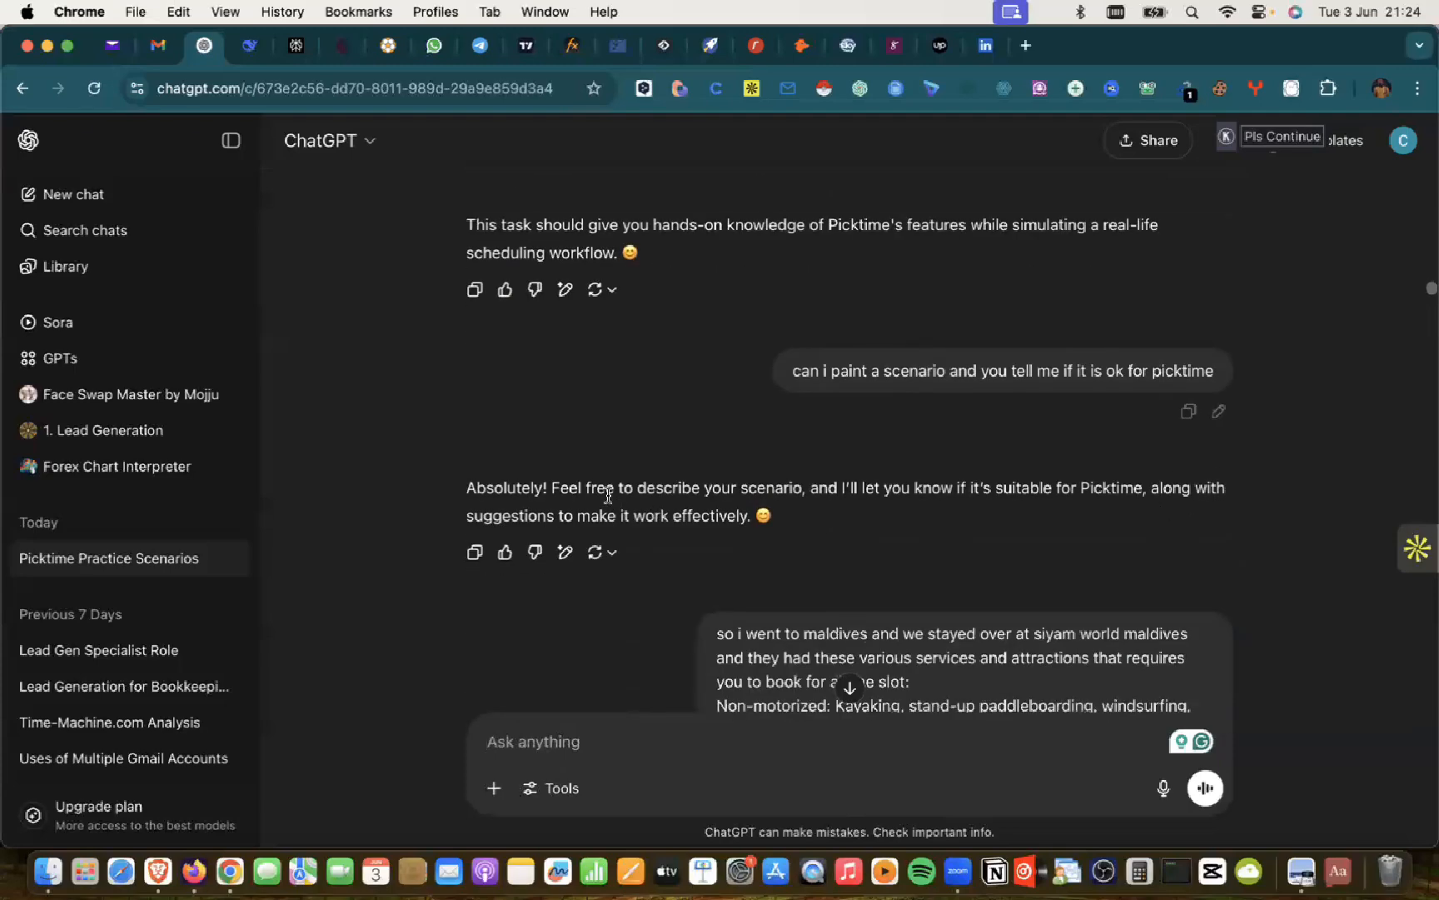
pyautogui.scroll(-5, 765, 514)
pyautogui.scroll(4, 768, 525)
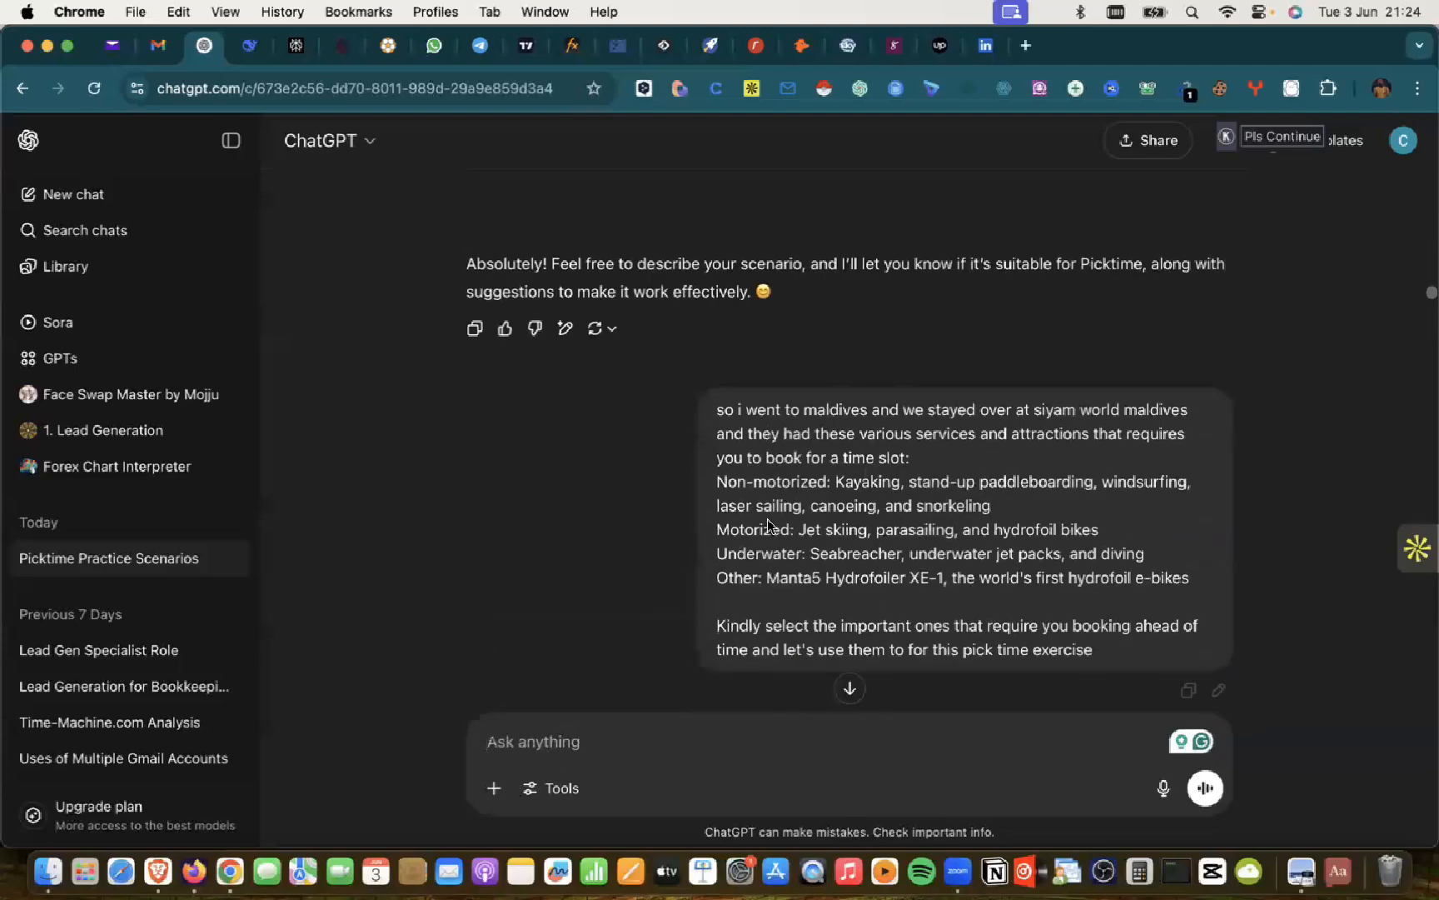
pyautogui.scroll(-4, 766, 525)
pyautogui.scroll(3, 768, 518)
pyautogui.scroll(1, 768, 519)
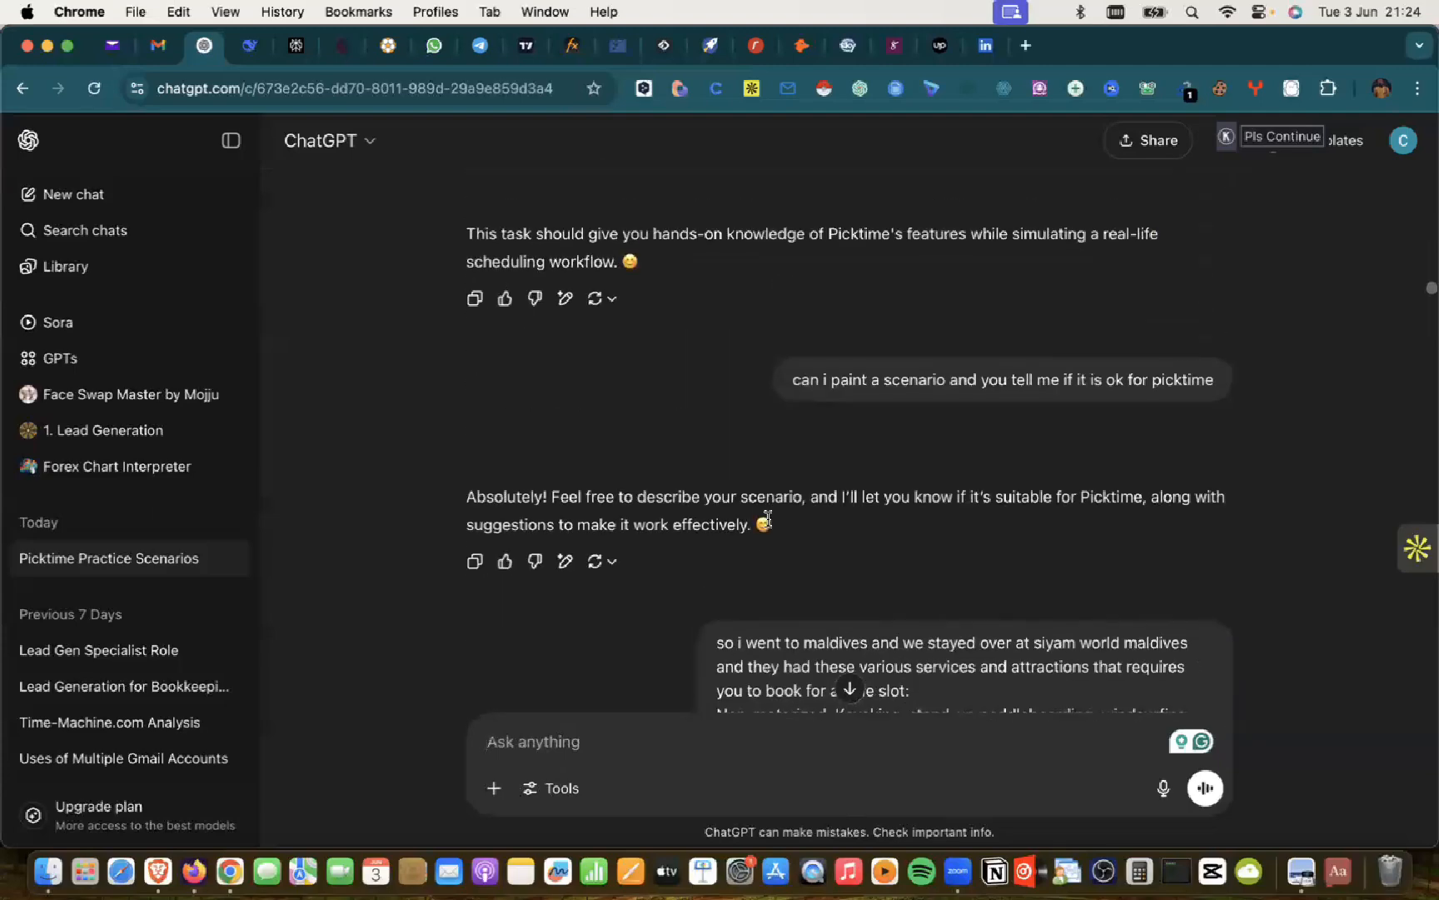
pyautogui.scroll(1, 767, 518)
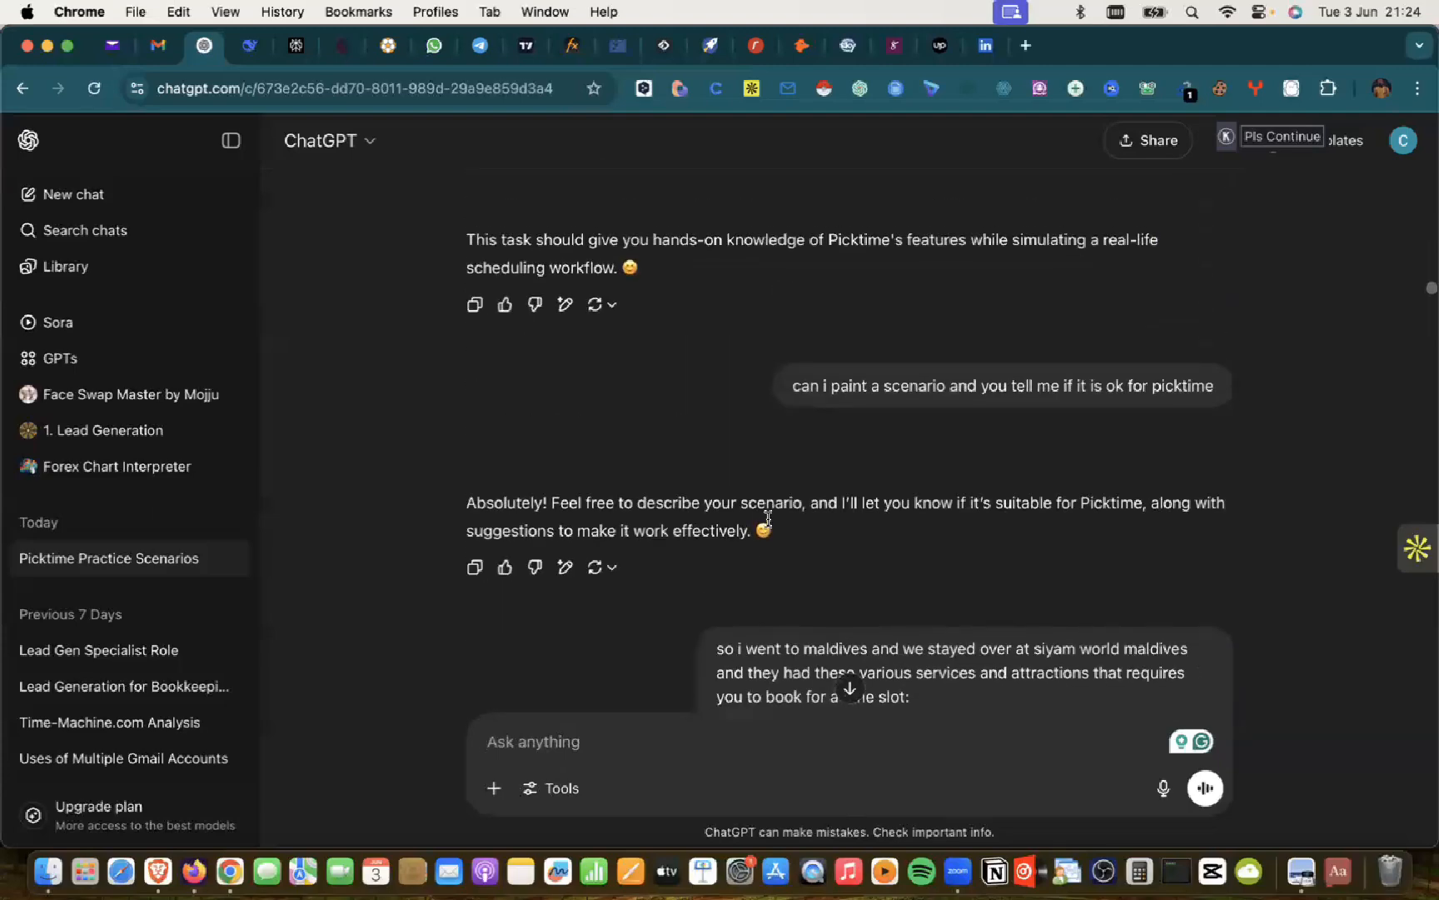
pyautogui.scroll(2, 768, 519)
pyautogui.scroll(-1, 768, 522)
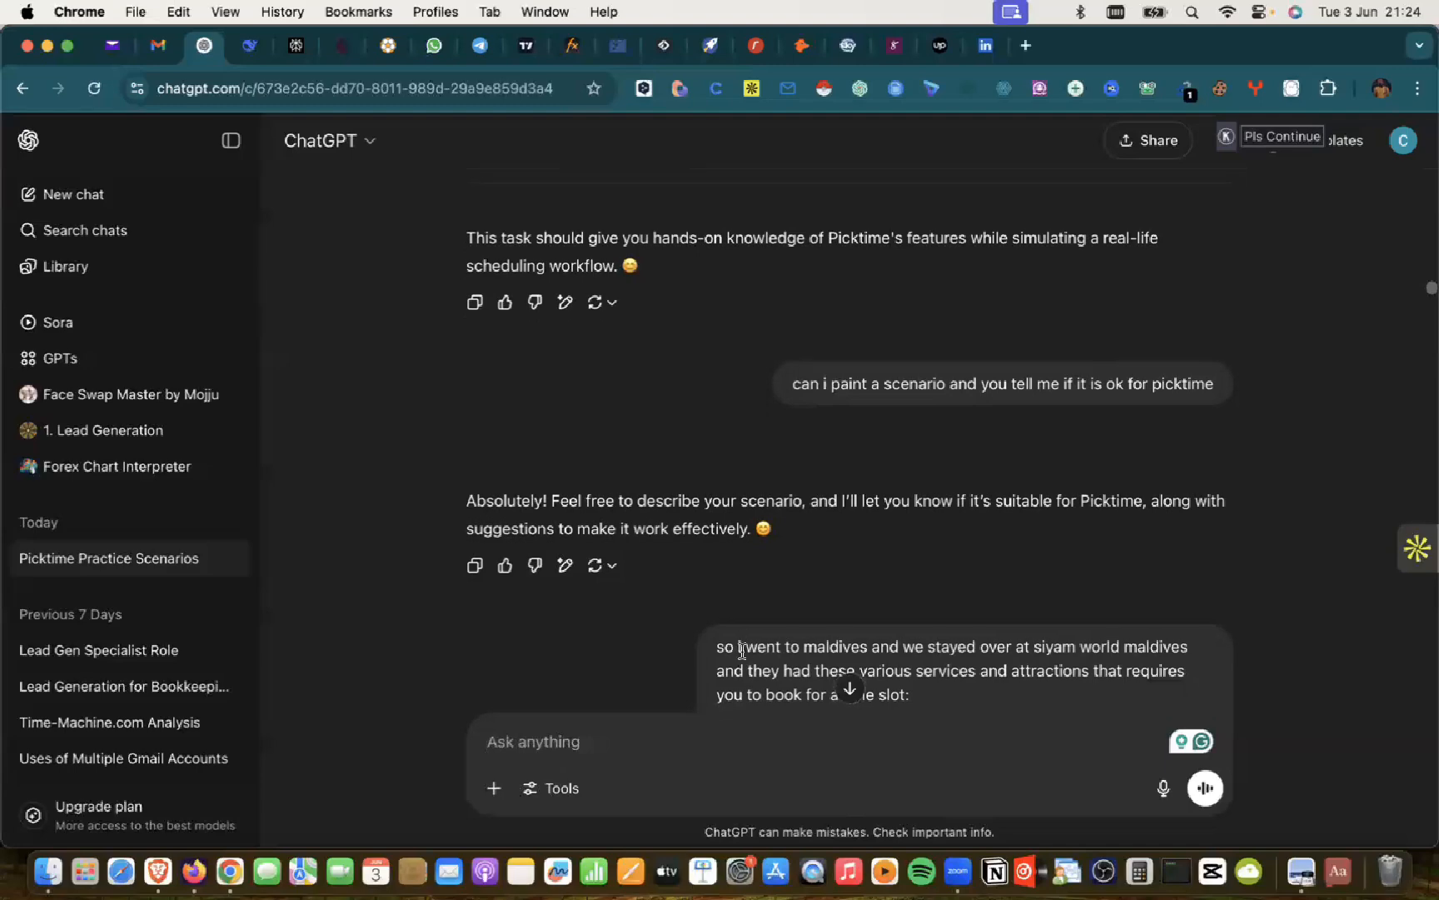
pyautogui.scroll(-2, 742, 651)
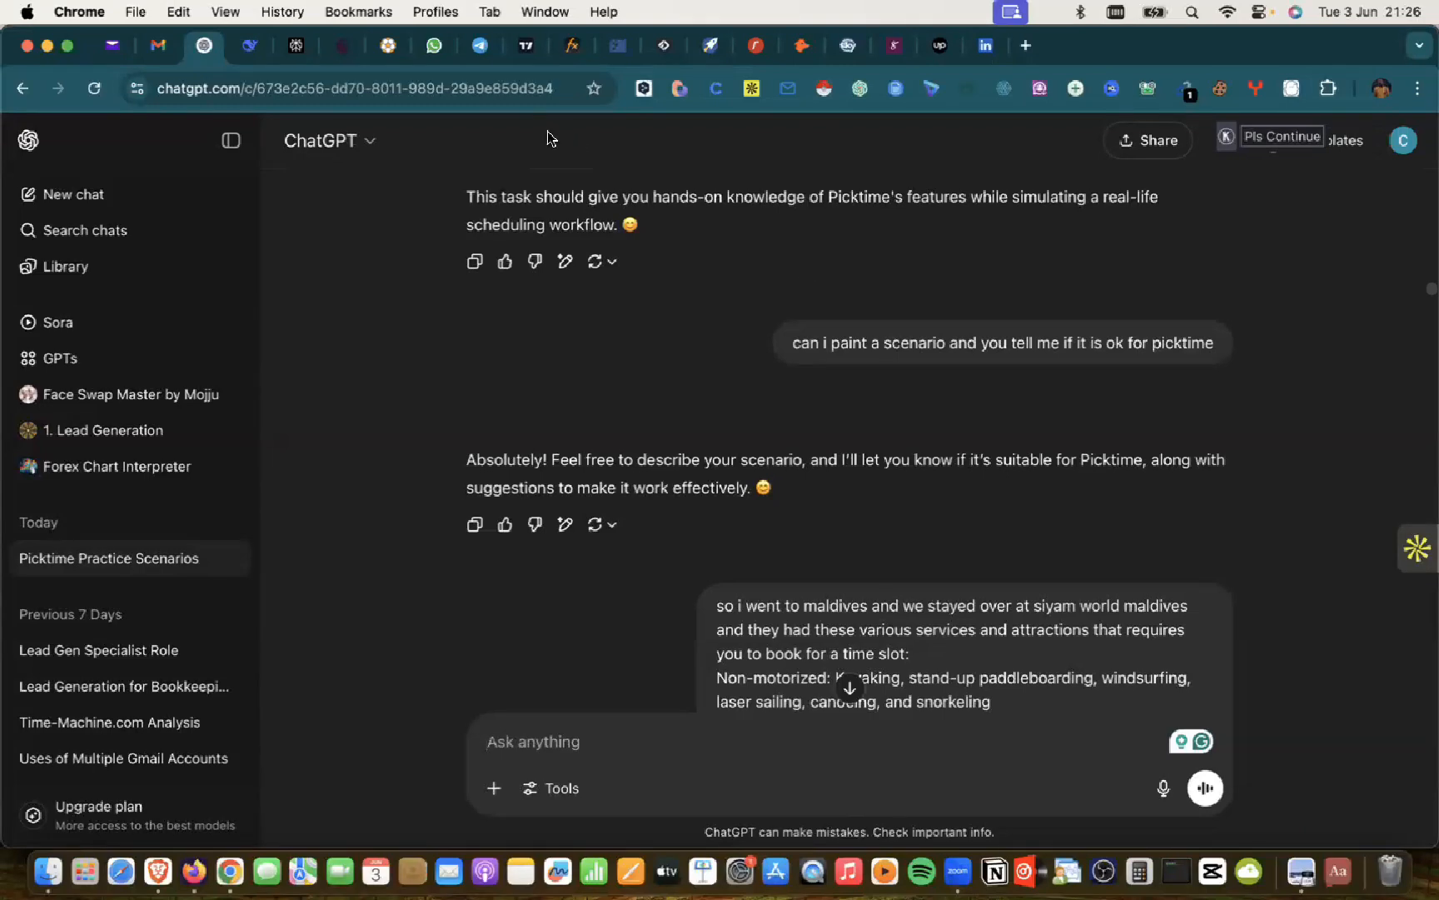
# Step: Scroll past the Maldives message to ChatGPT's 'Your scenario is perfect' reply about Siyam World Maldives
pyautogui.scroll(-2, 926, 596)
pyautogui.scroll(-4, 925, 594)
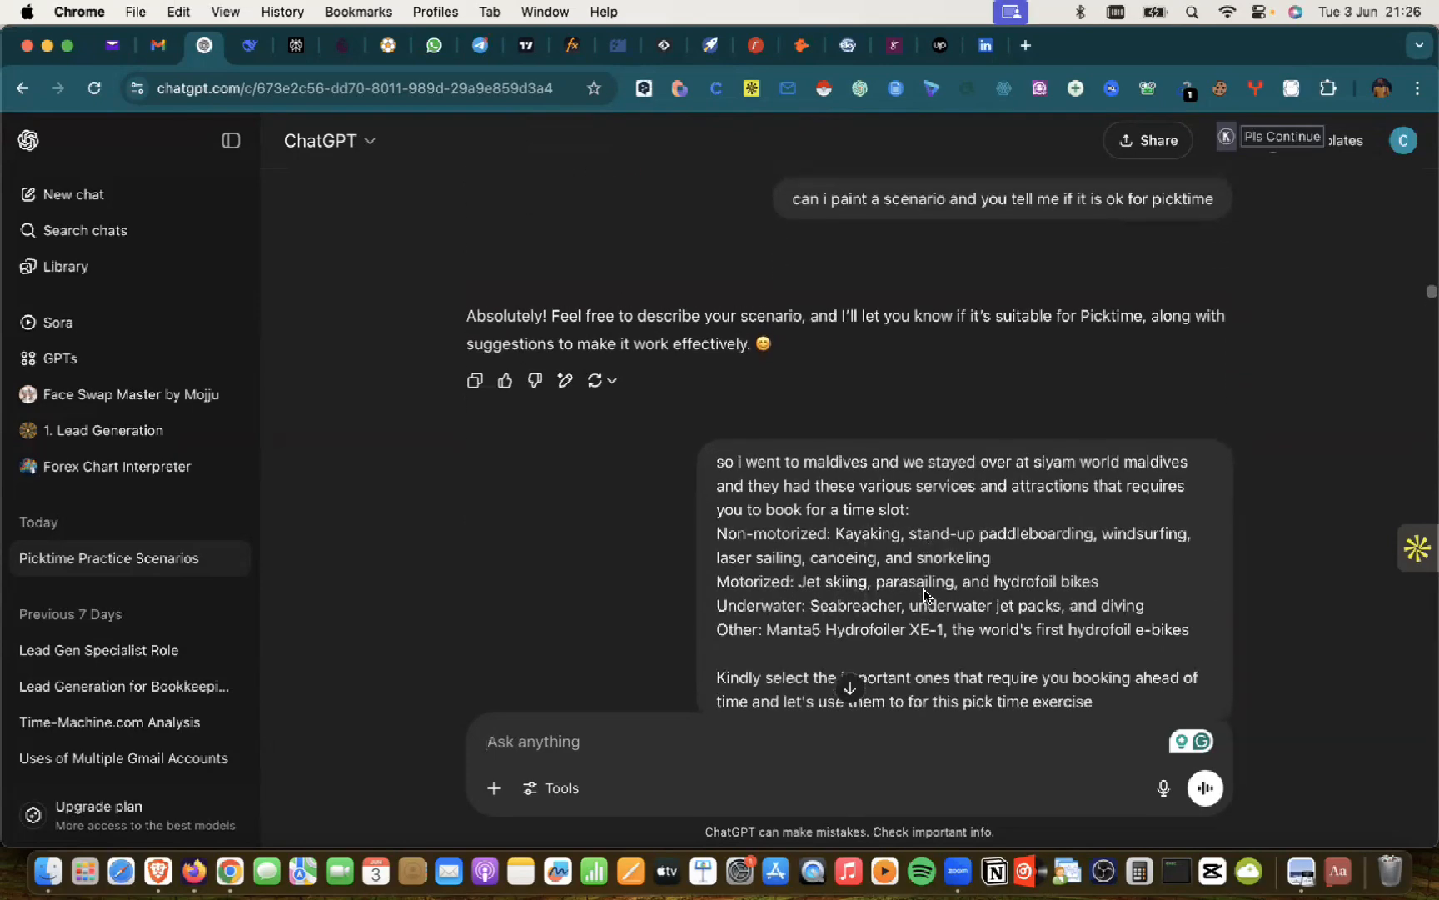
pyautogui.scroll(-2, 924, 595)
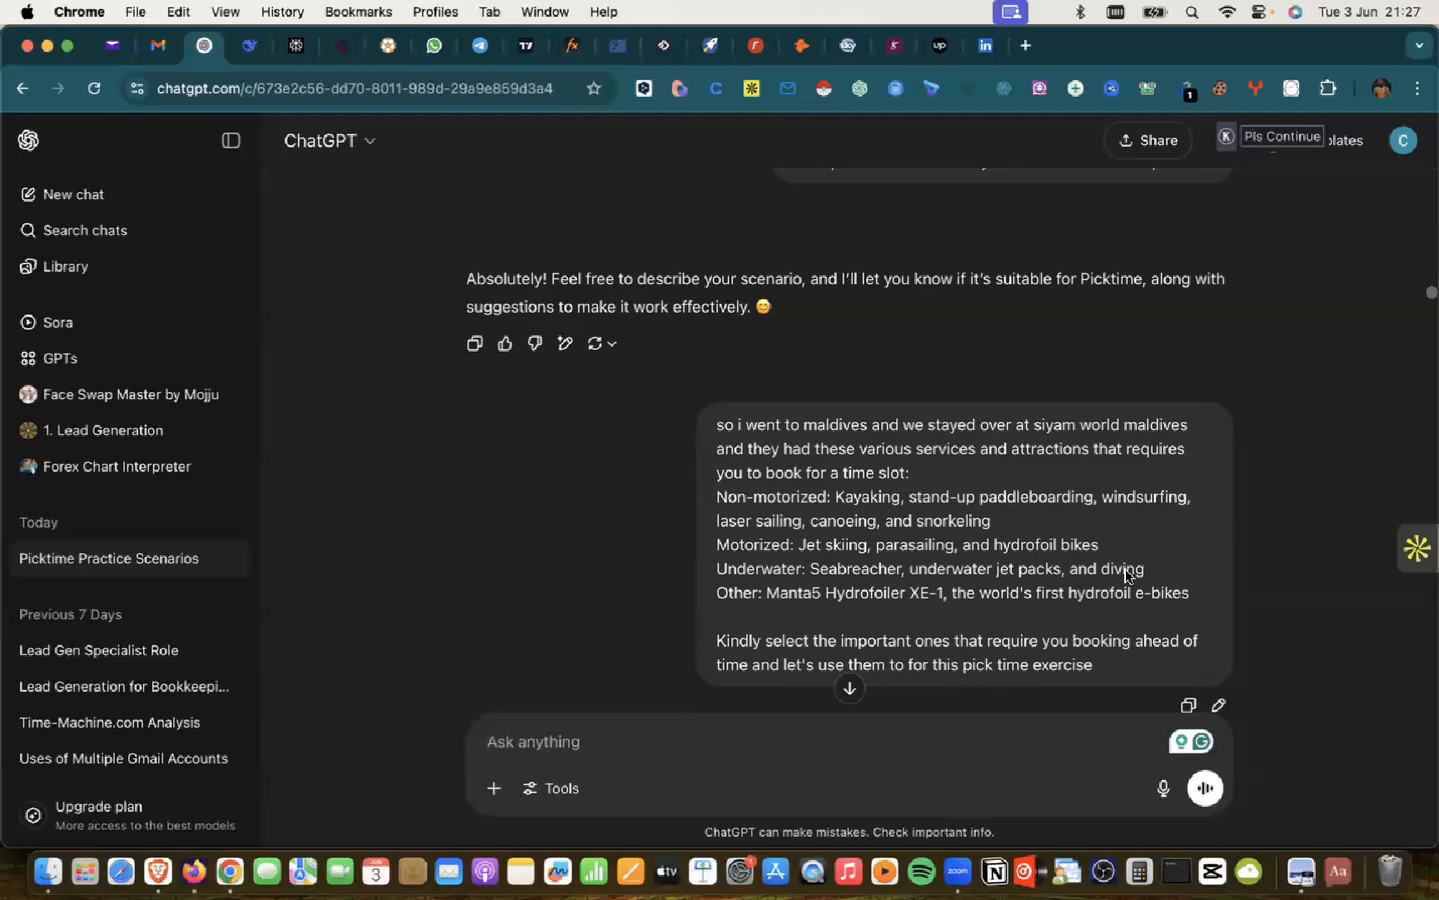
pyautogui.scroll(-2, 851, 570)
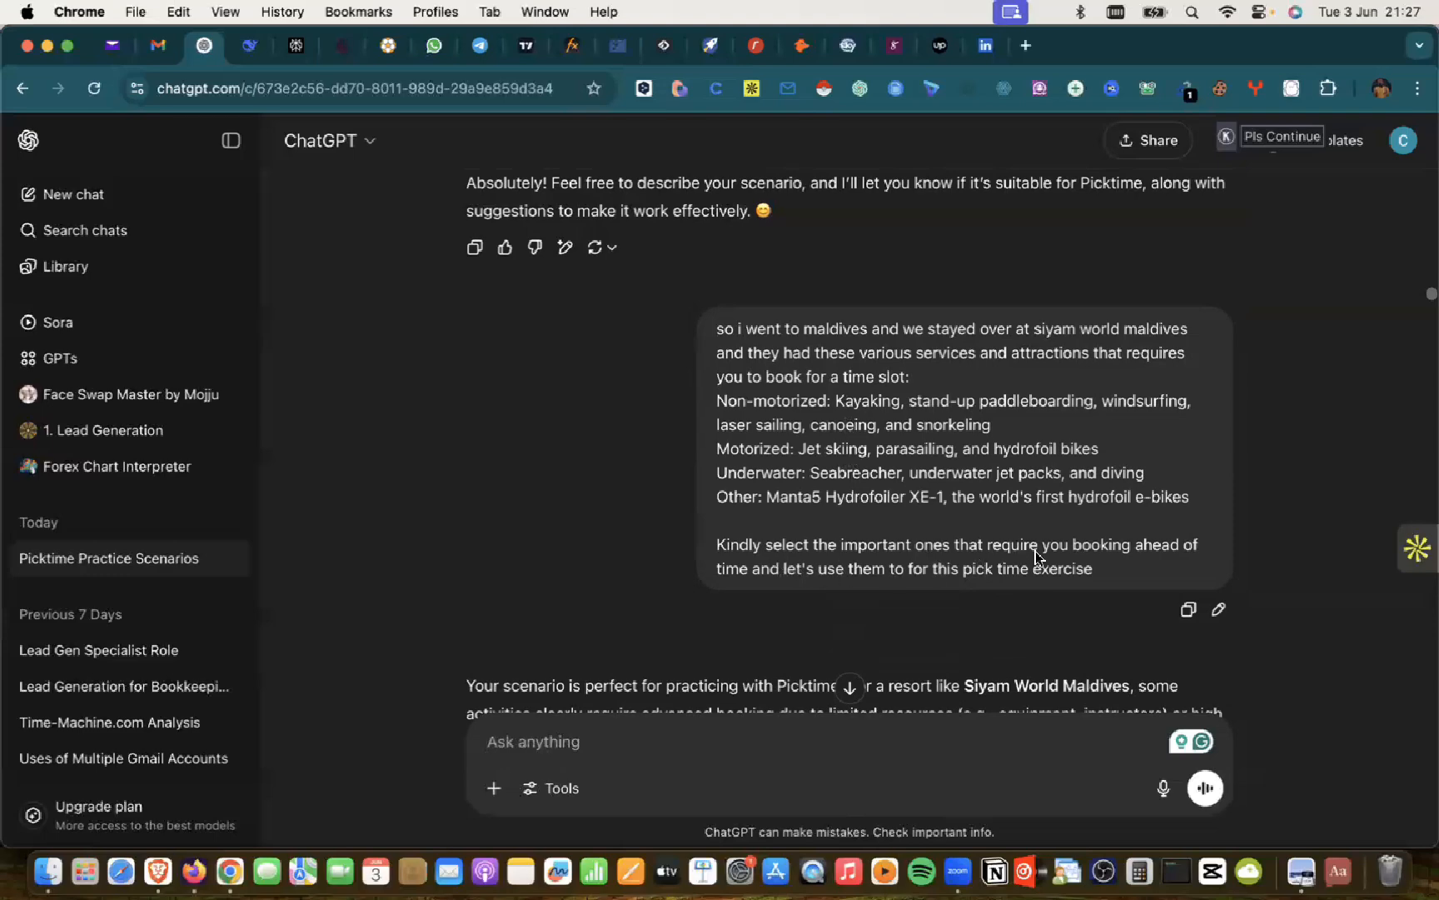
pyautogui.scroll(-3, 1035, 551)
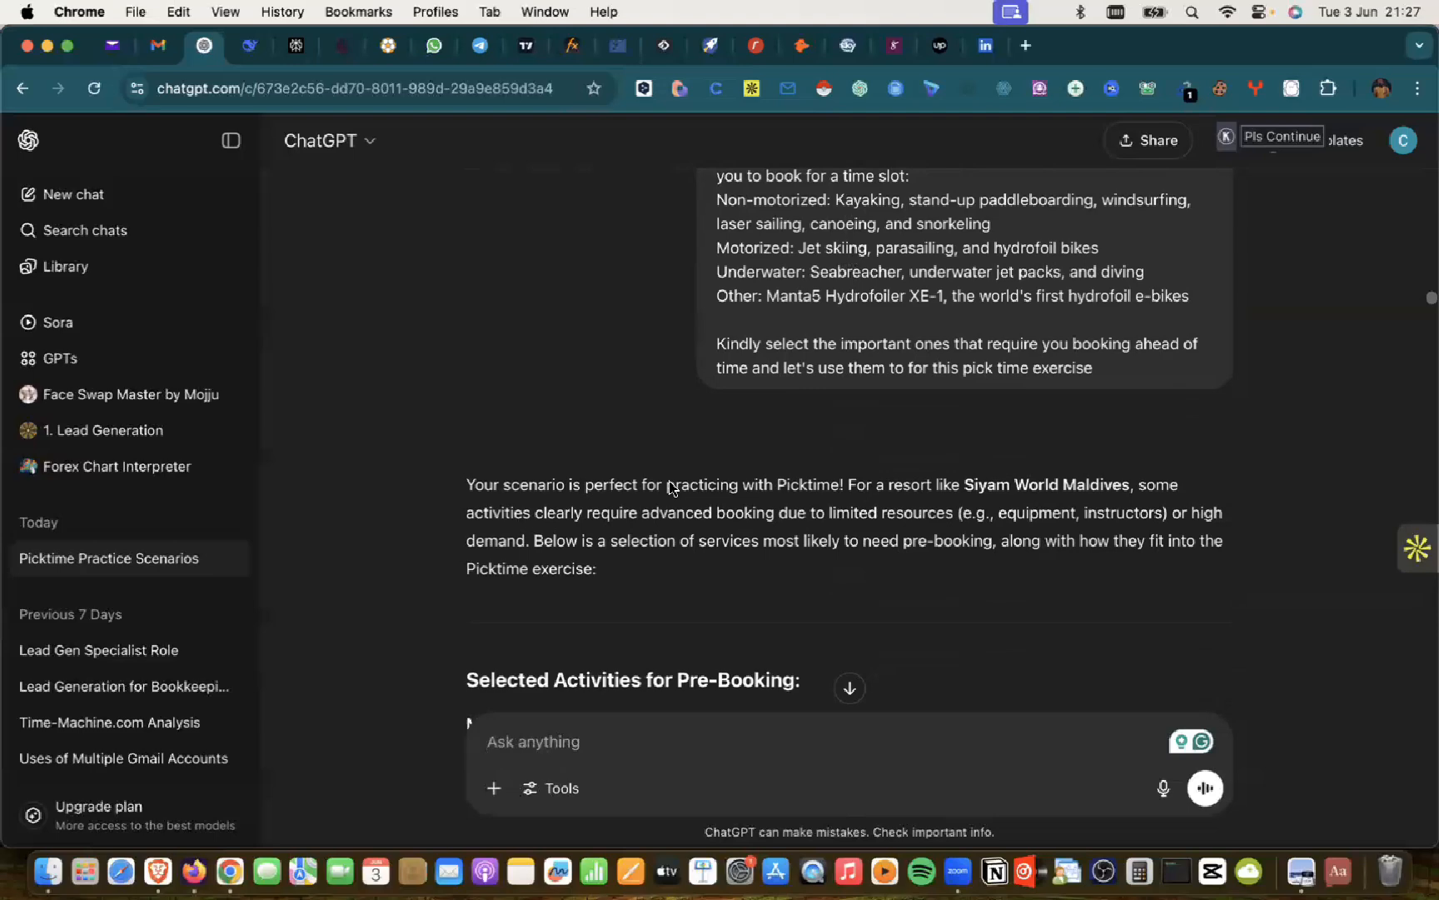
pyautogui.scroll(-5, 669, 487)
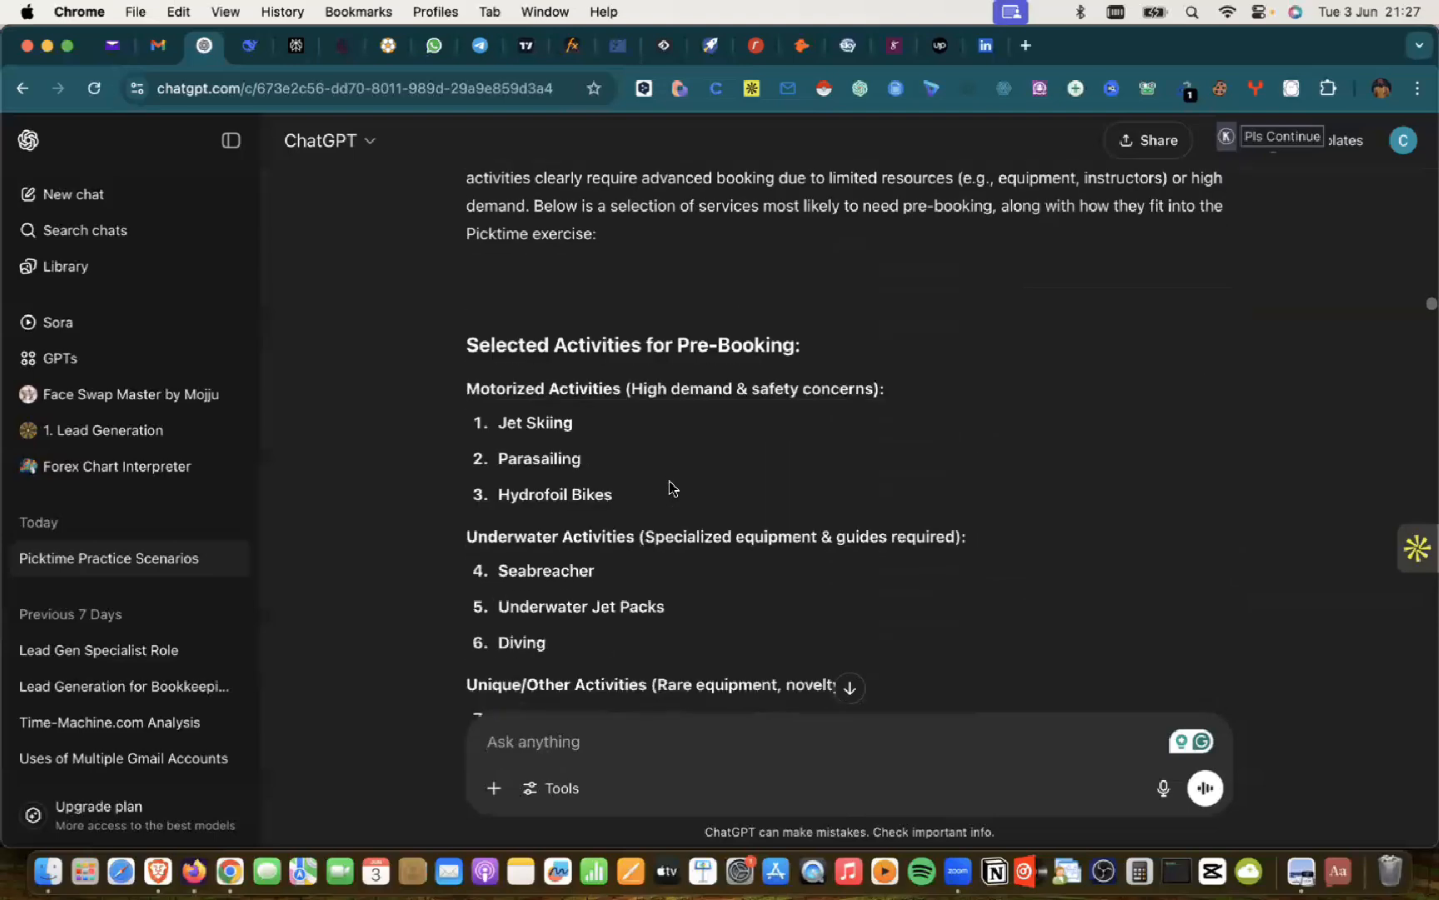
pyautogui.scroll(-2, 669, 488)
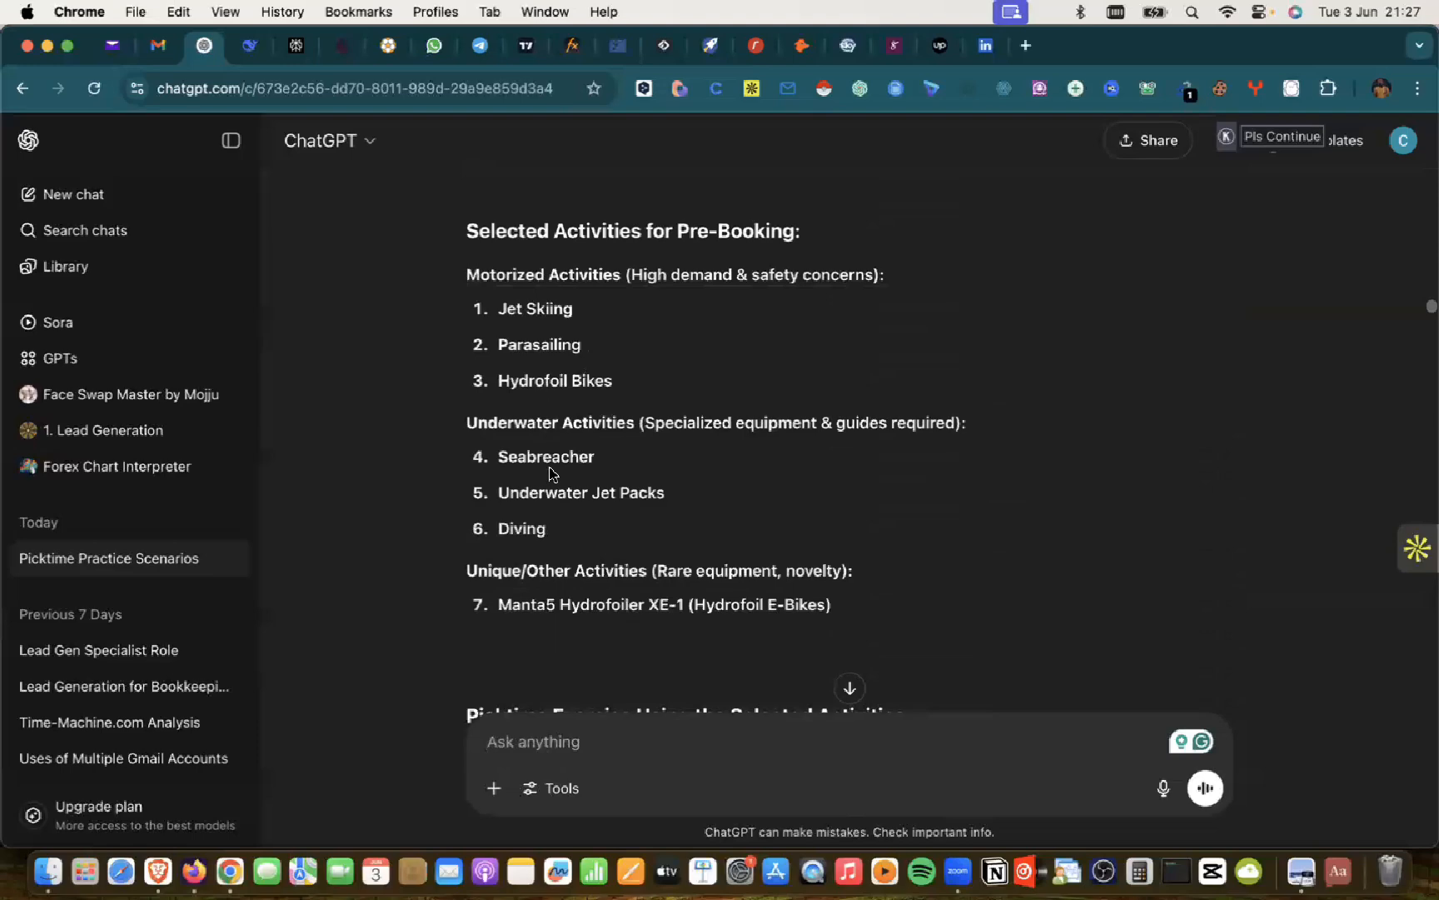
pyautogui.scroll(-10, 545, 450)
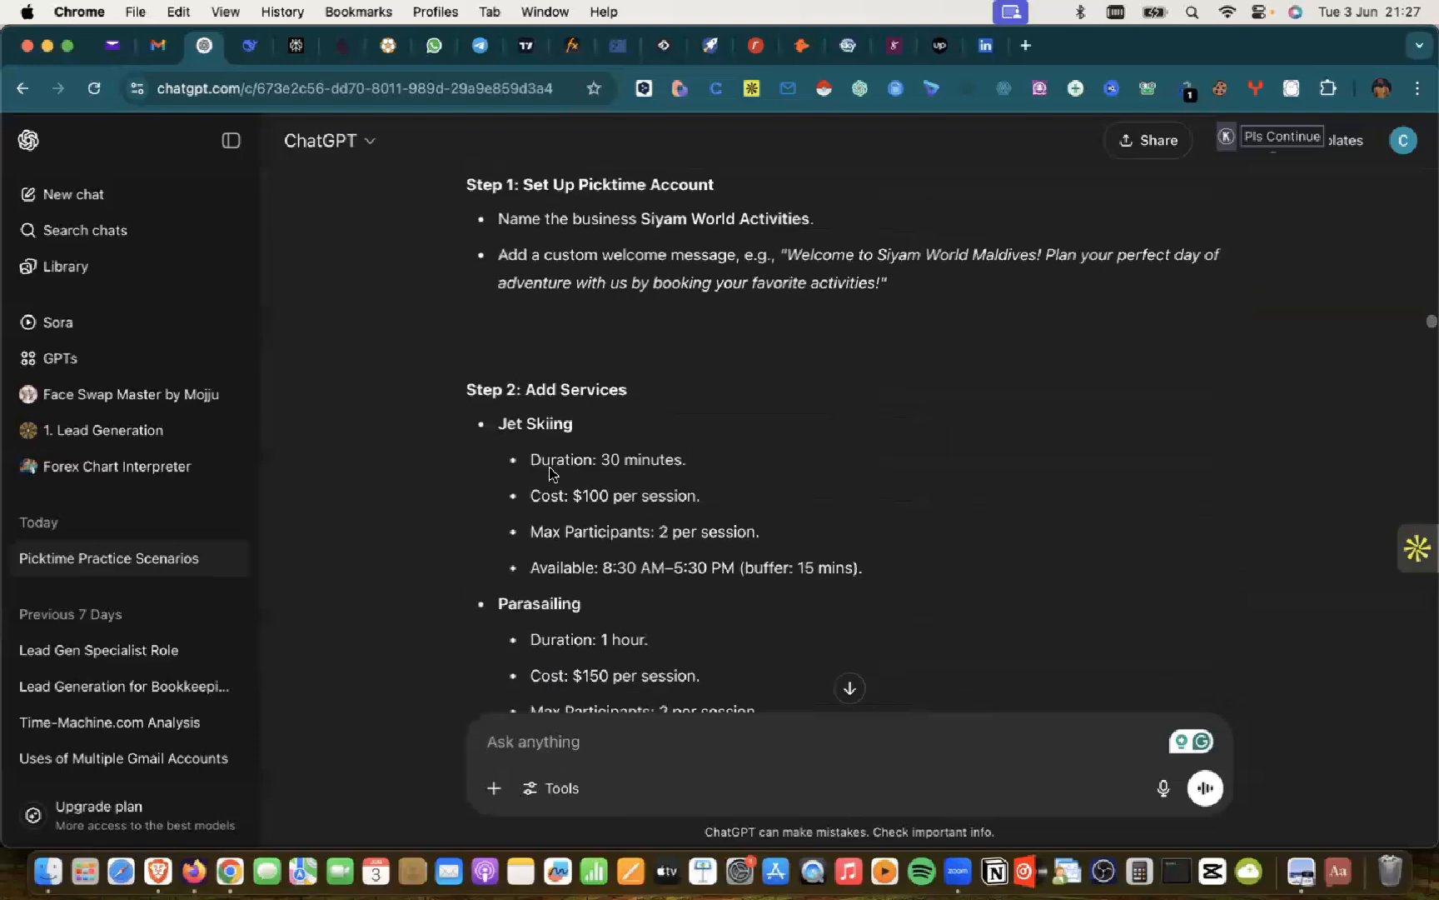
pyautogui.scroll(12, 550, 473)
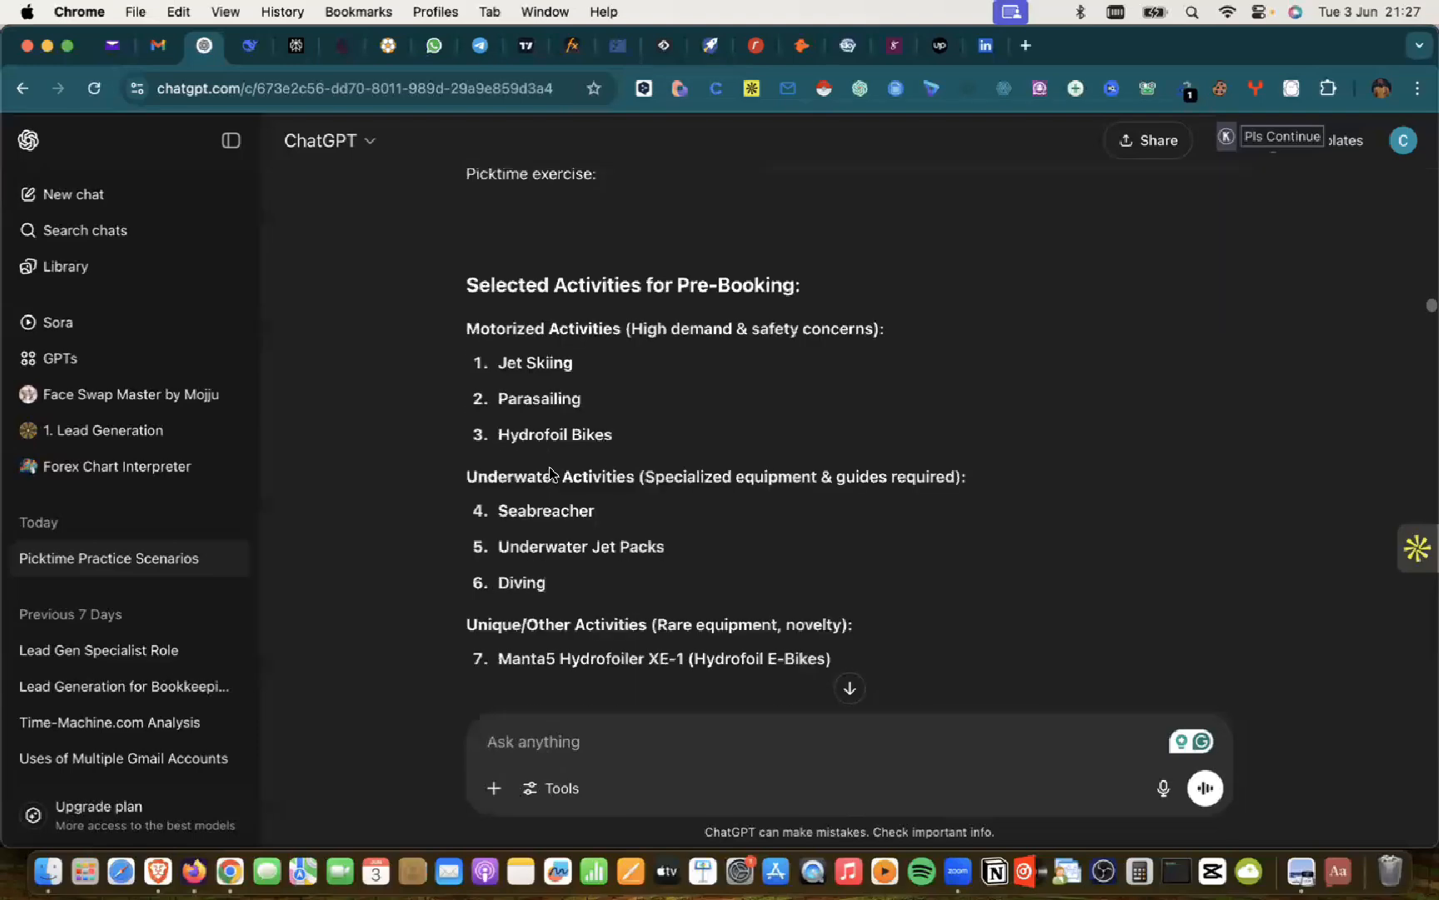
pyautogui.scroll(1, 550, 473)
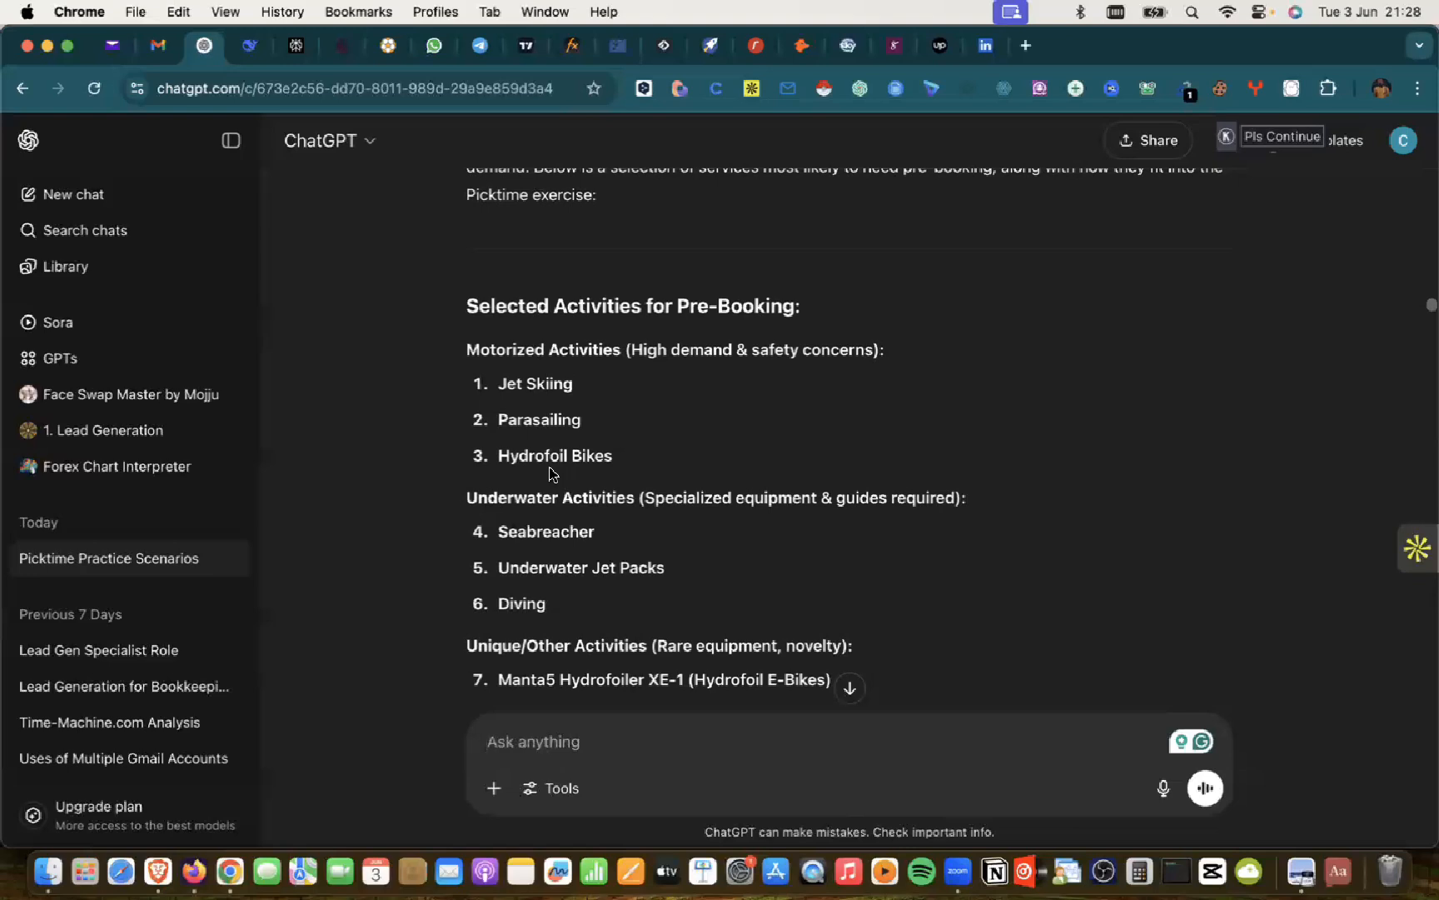
# Step: Scroll to the GoldenBlaze Resorts and Nigerian Time Zone request and ChatGPT's adapted Step 1
pyautogui.scroll(-10, 549, 473)
pyautogui.scroll(5, 549, 473)
pyautogui.scroll(-8, 549, 474)
pyautogui.scroll(-15, 549, 473)
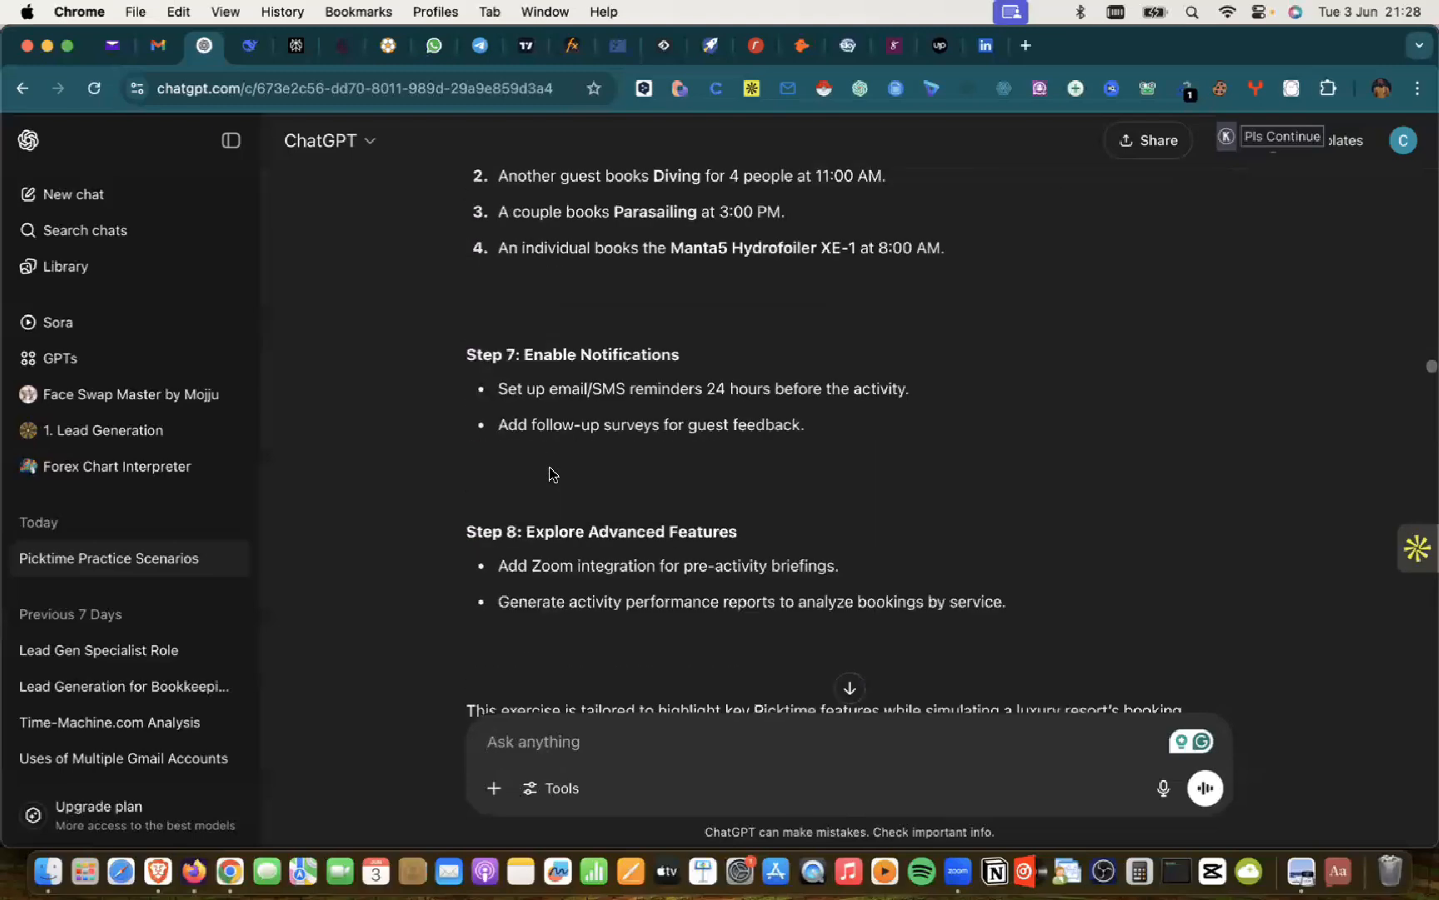
pyautogui.scroll(20, 550, 473)
pyautogui.scroll(4, 550, 473)
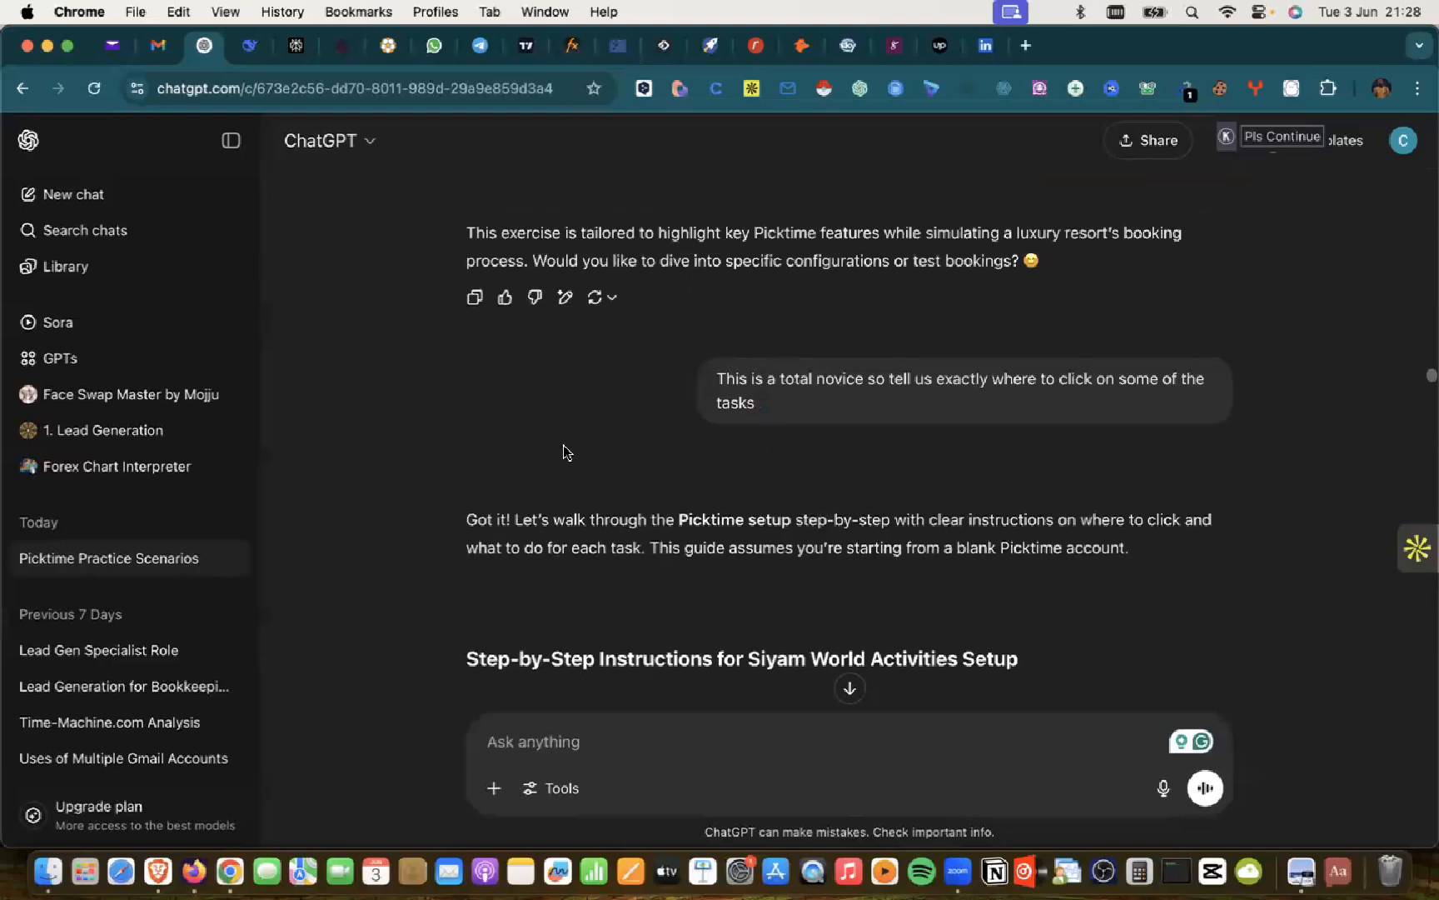
pyautogui.scroll(-12, 974, 366)
pyautogui.scroll(4, 976, 365)
pyautogui.scroll(-20, 976, 366)
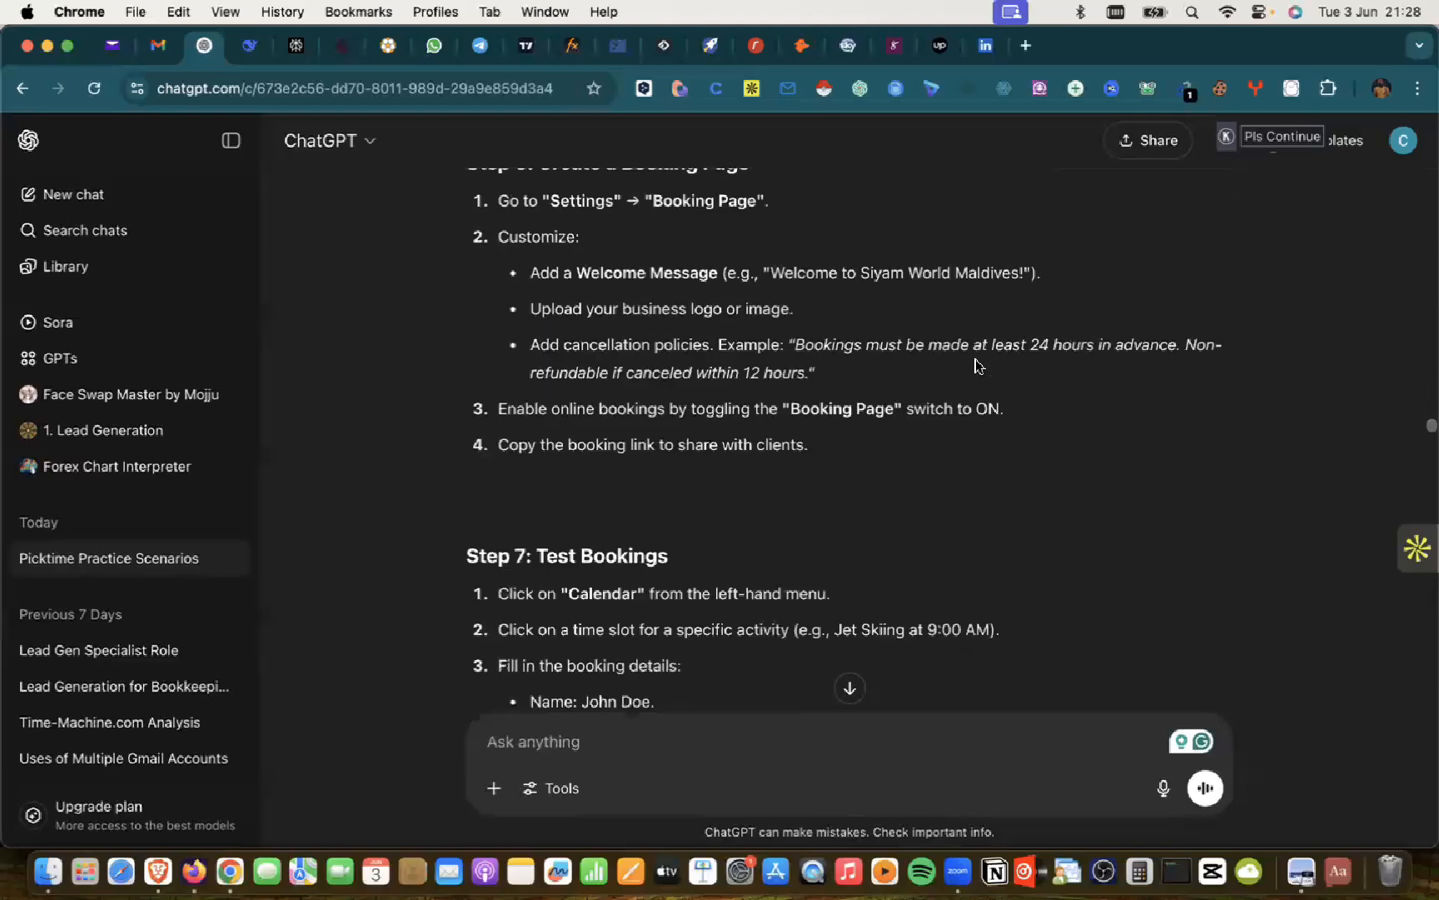
pyautogui.scroll(6, 976, 366)
pyautogui.scroll(-15, 976, 367)
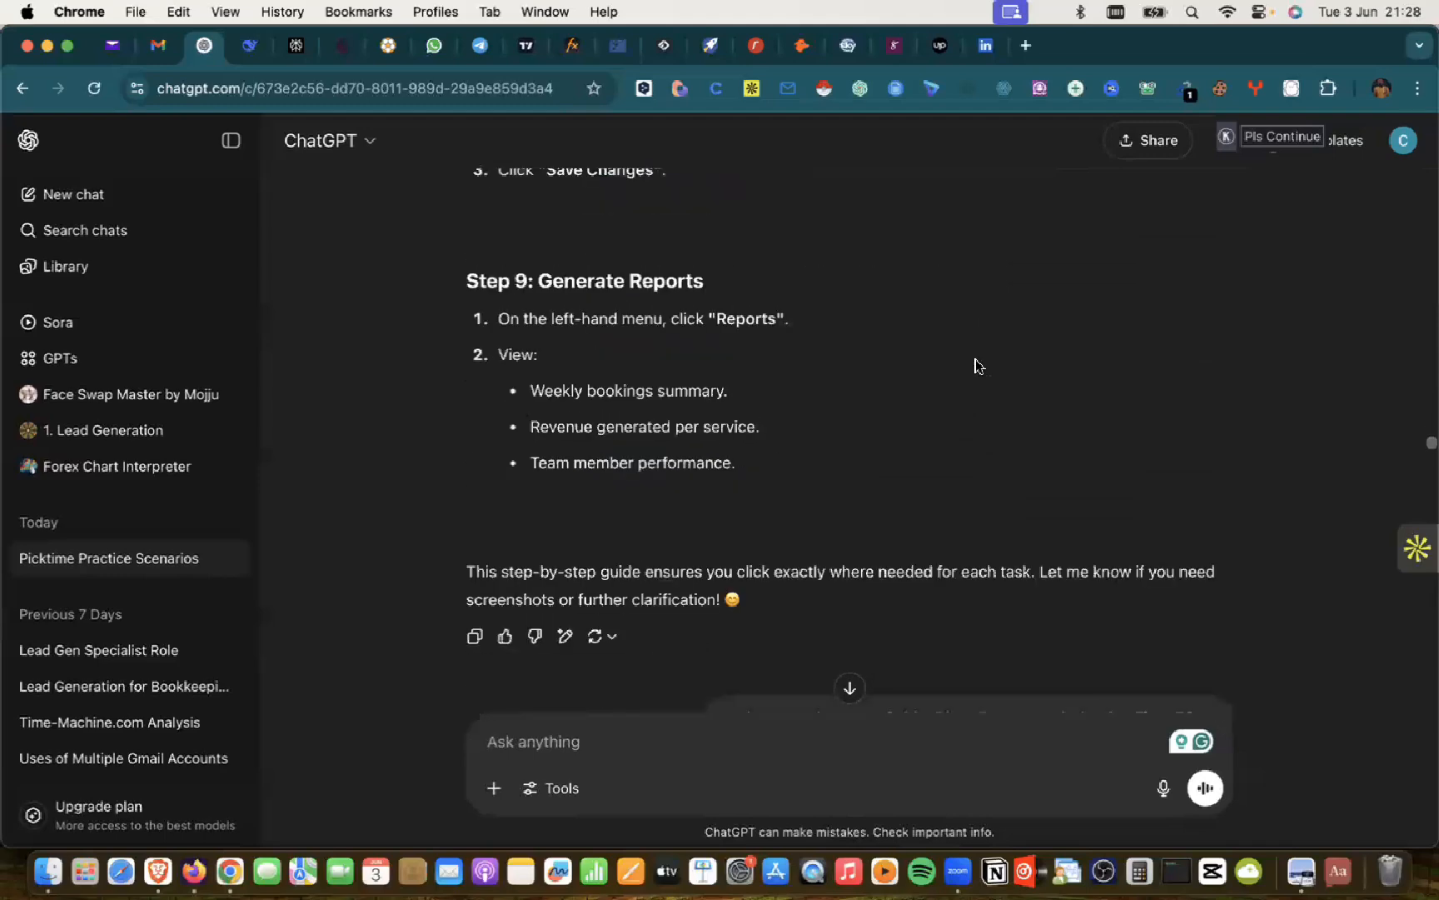
pyautogui.scroll(2, 976, 366)
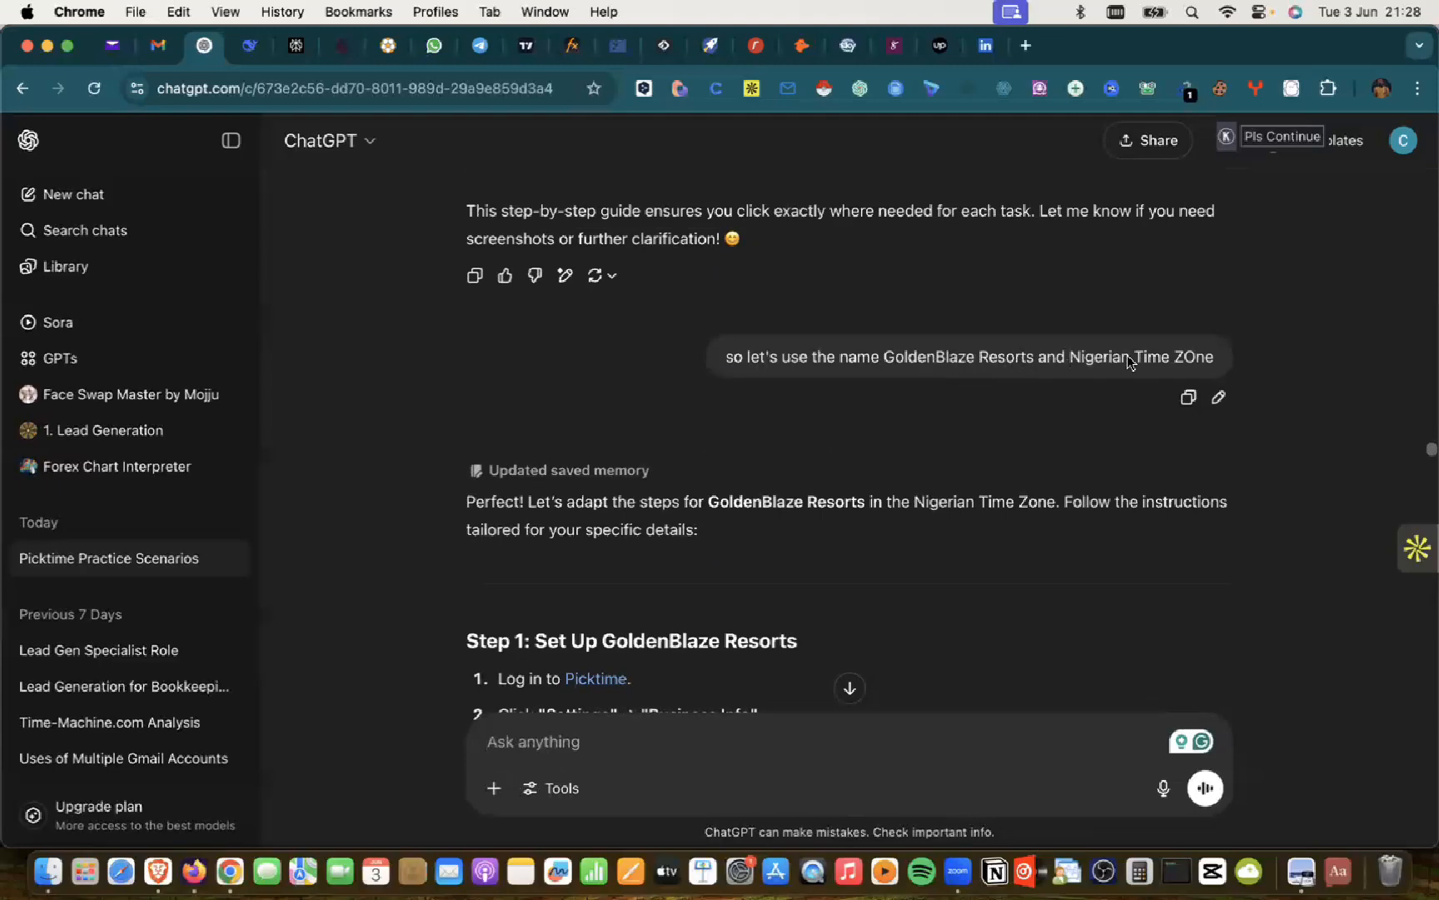
# Step: Check the updated saved memory, then scroll to Step 1 showing GMT+1 and 8:00 AM–6:00 PM hours
pyautogui.scroll(12, 804, 248)
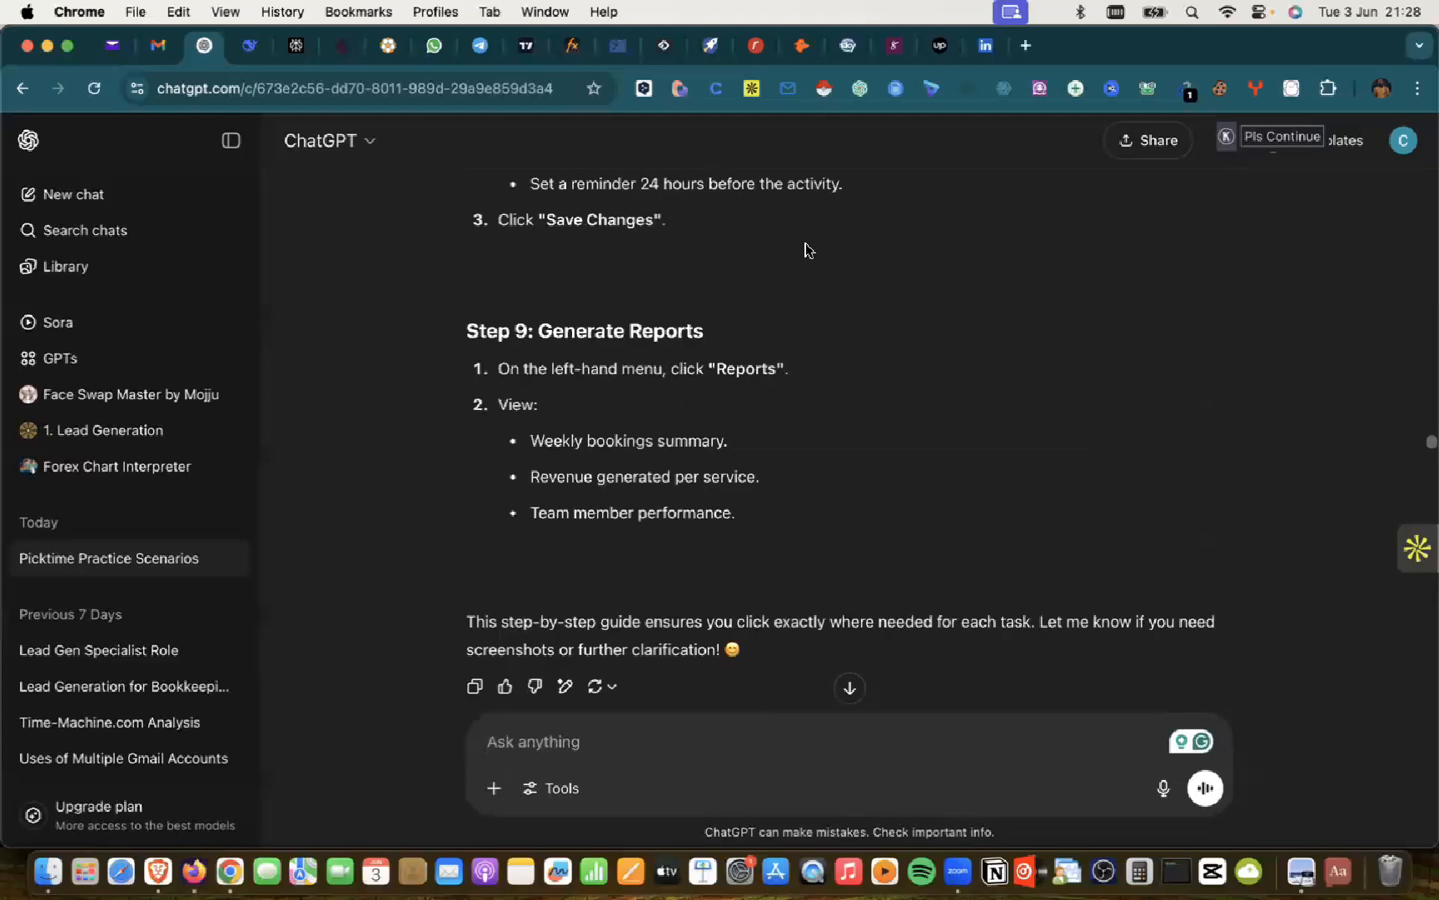
pyautogui.scroll(1, 805, 248)
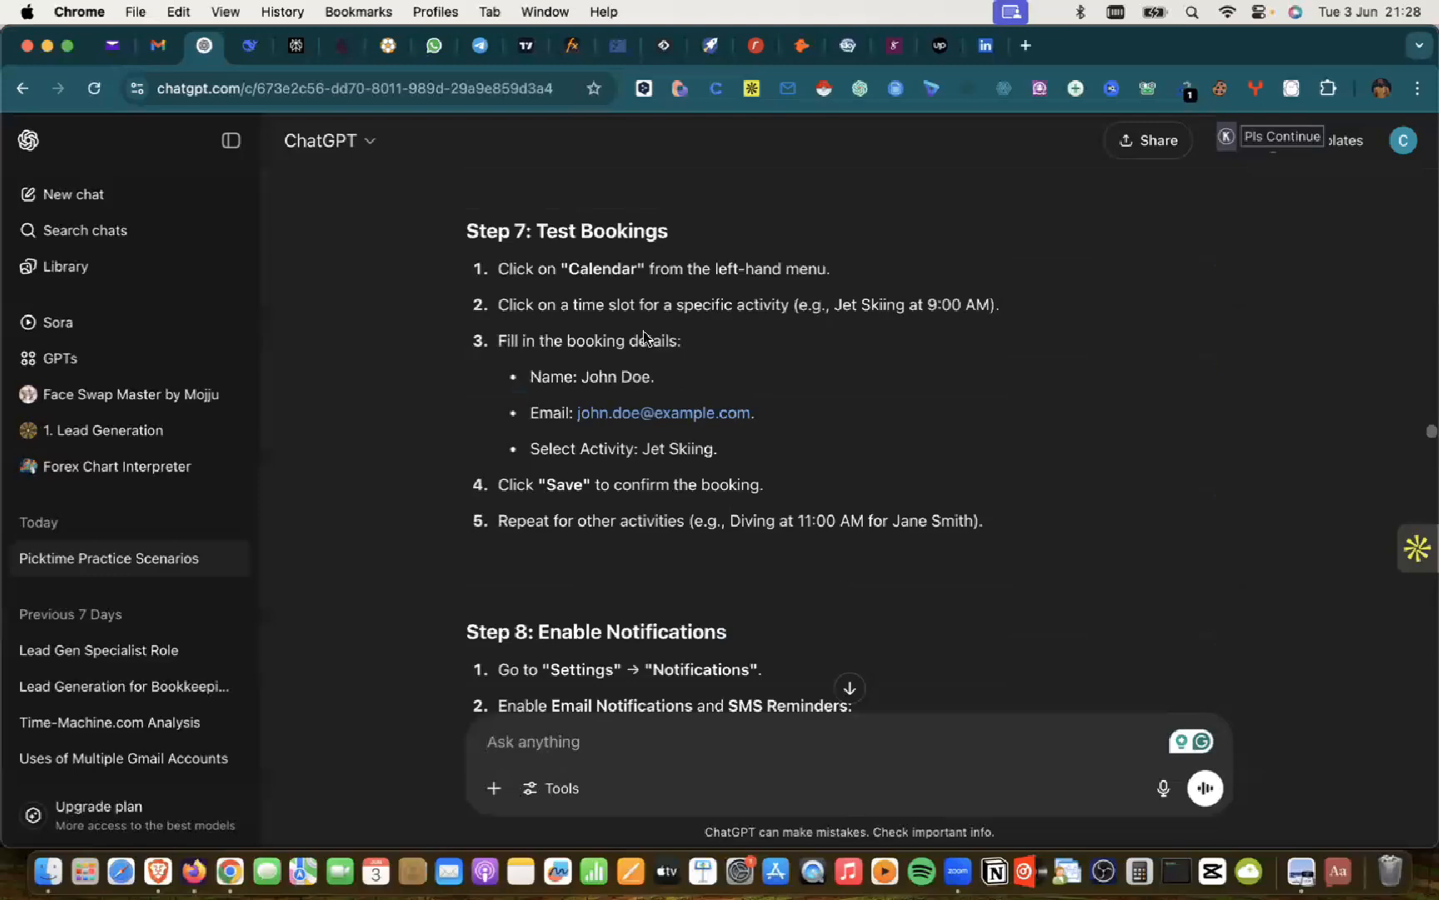
pyautogui.scroll(-10, 787, 428)
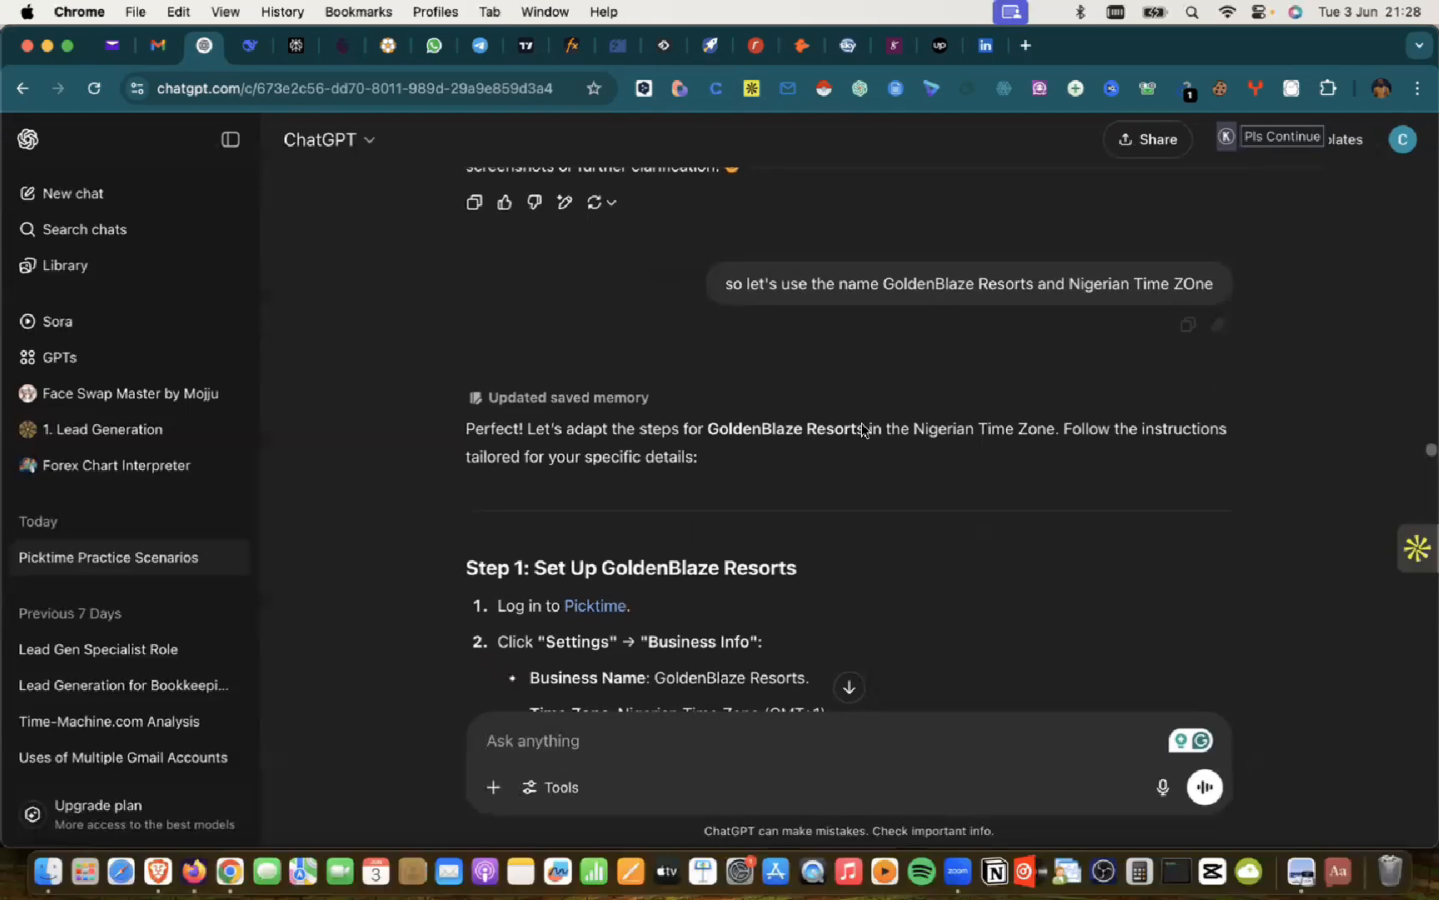
pyautogui.click(525, 399)
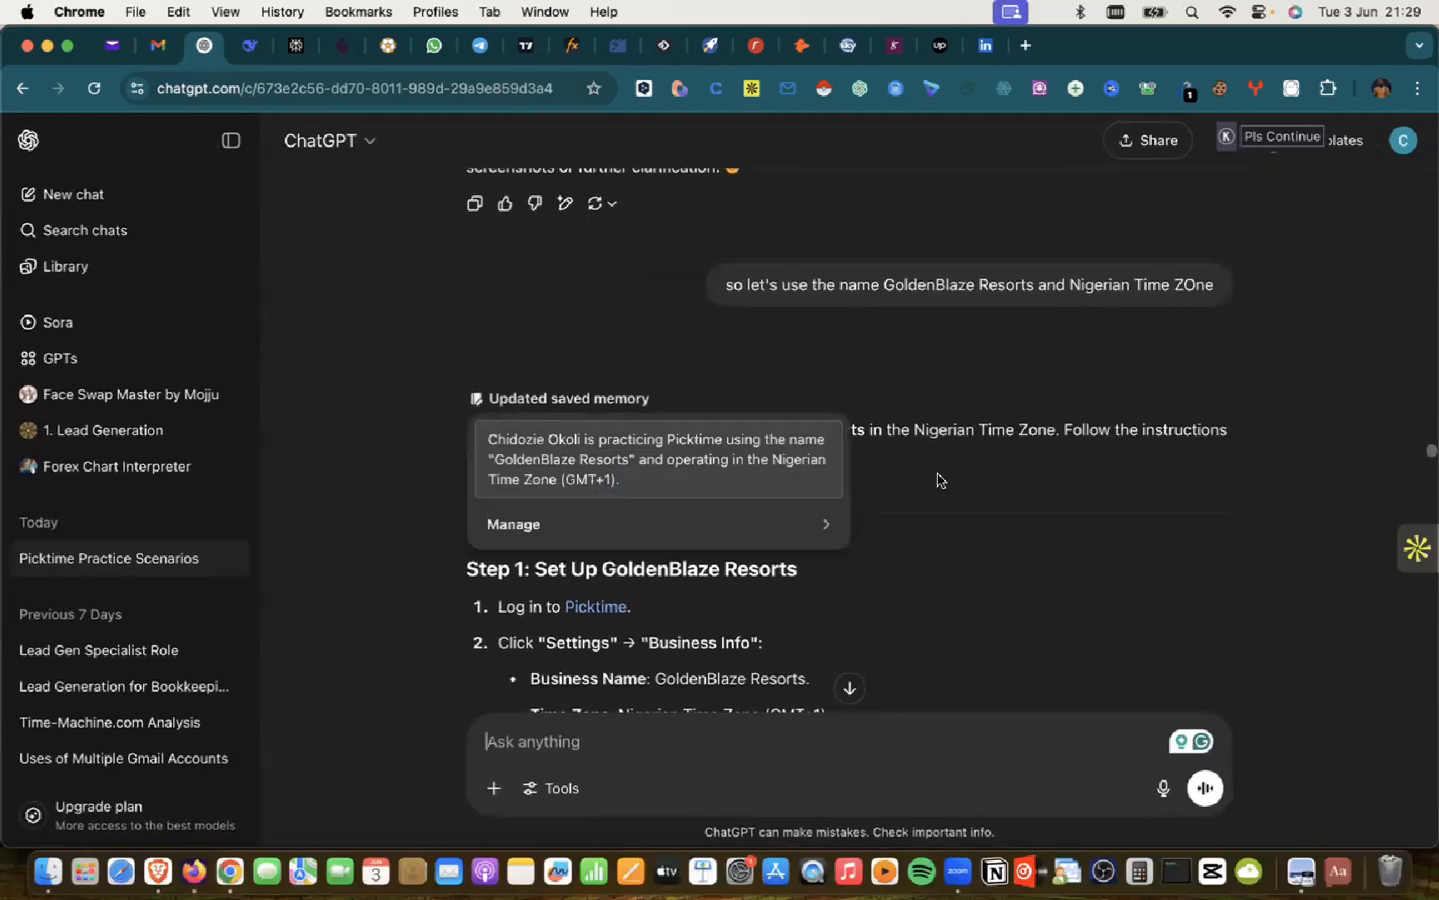
pyautogui.scroll(-2, 949, 478)
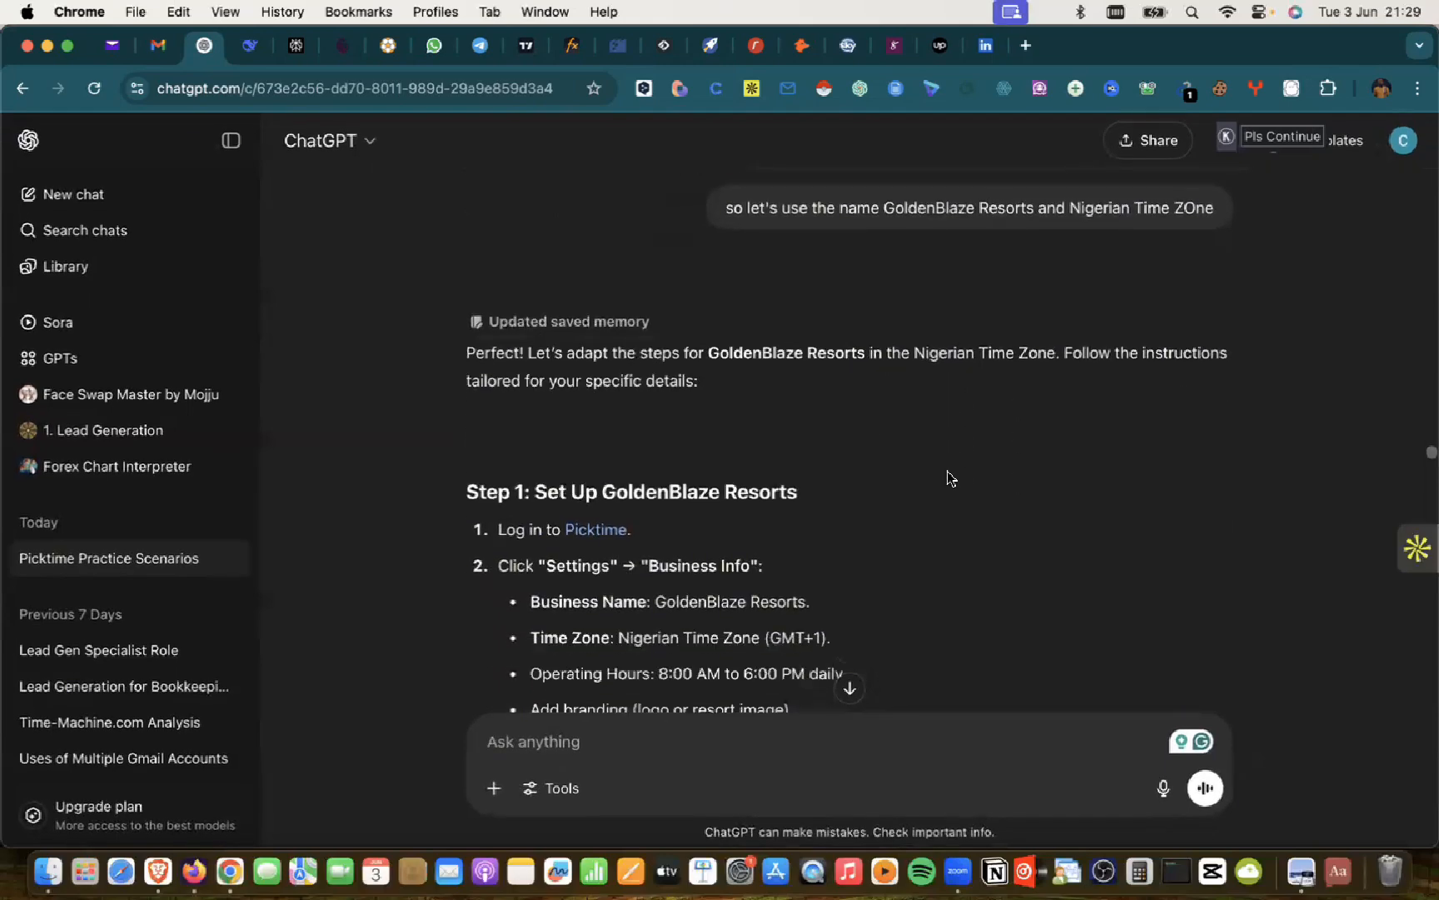
pyautogui.scroll(-5, 950, 477)
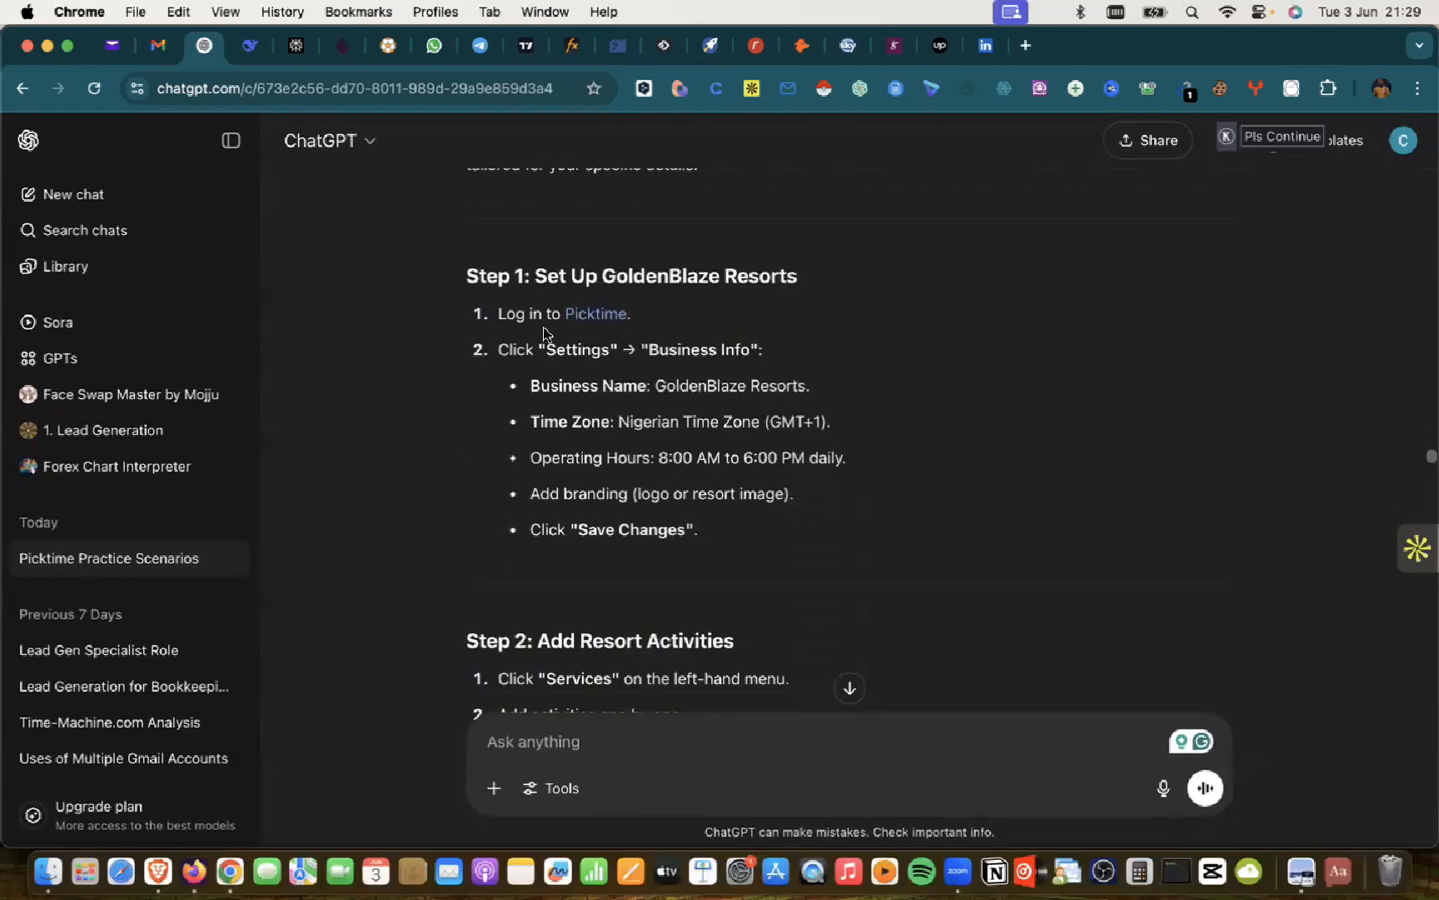
# Step: Back in Picktime, delete the Jet Skiing service, agreeing to both cancellation conditions
pyautogui.click(158, 839)
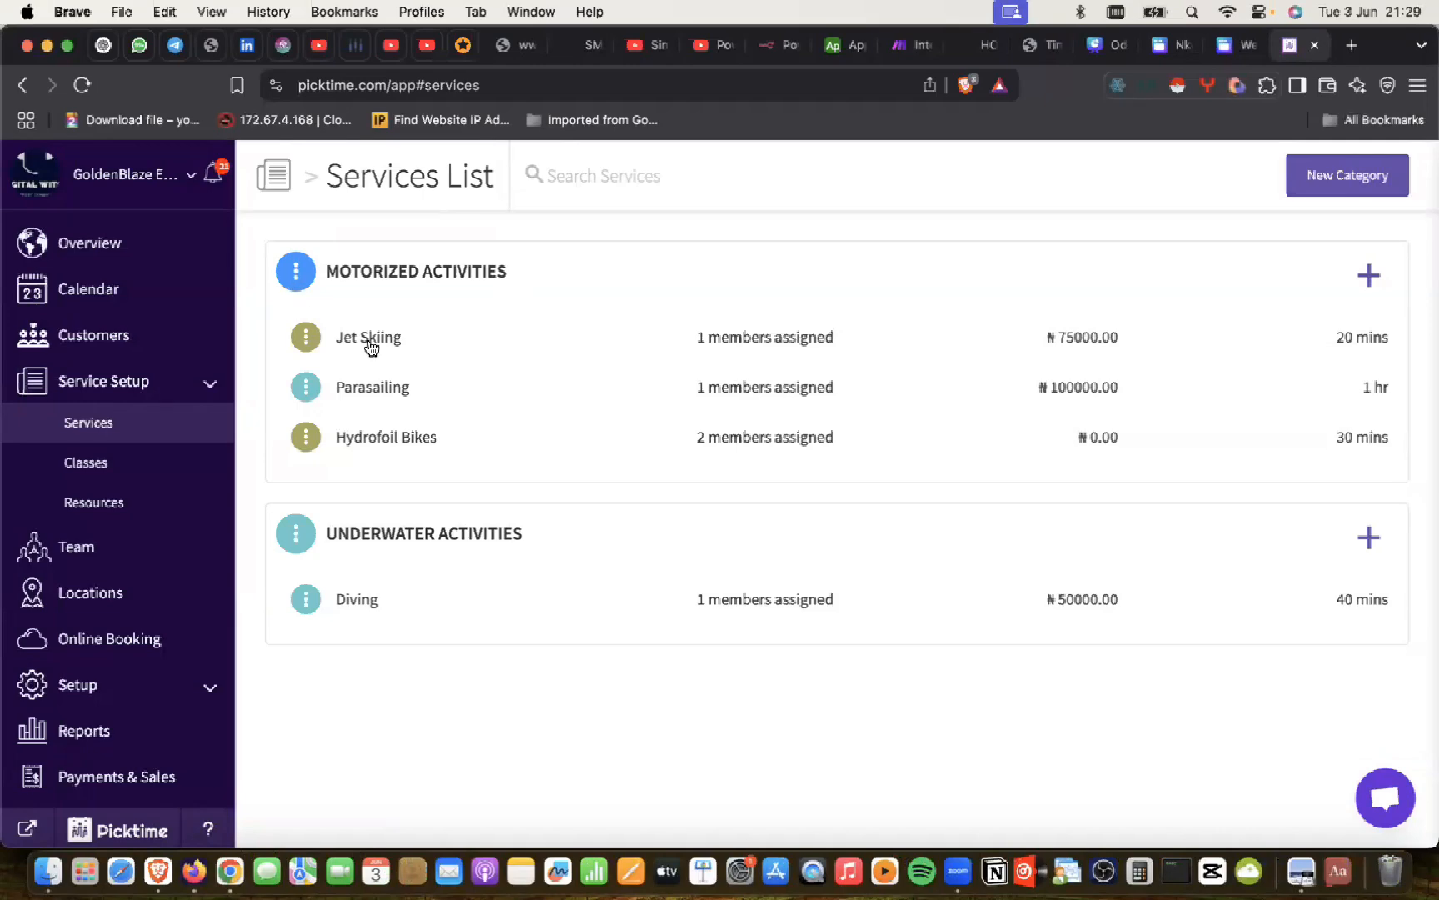
pyautogui.click(376, 275)
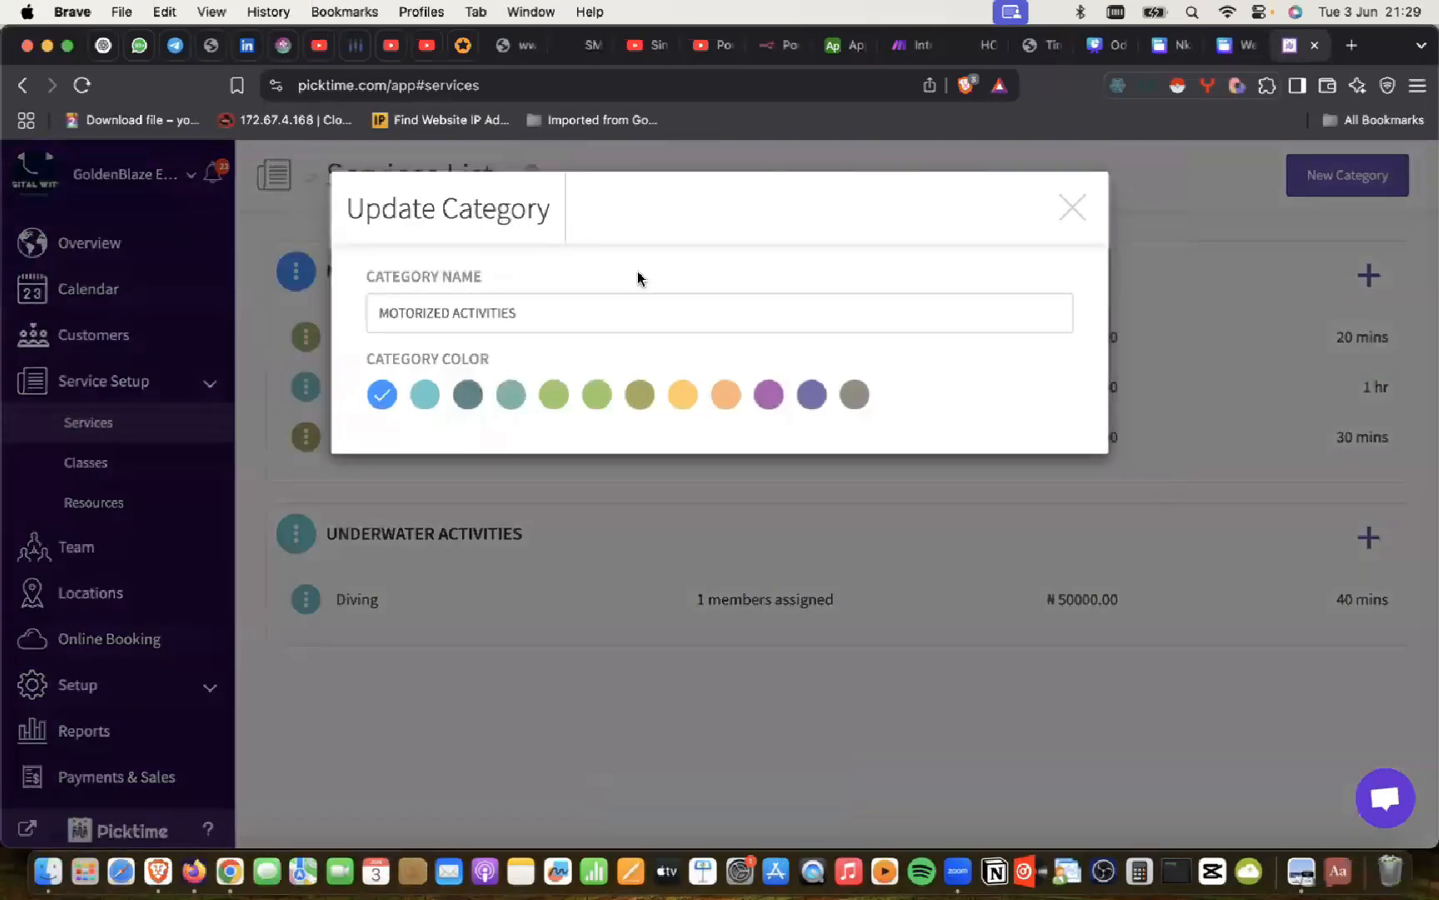
pyautogui.click(1073, 206)
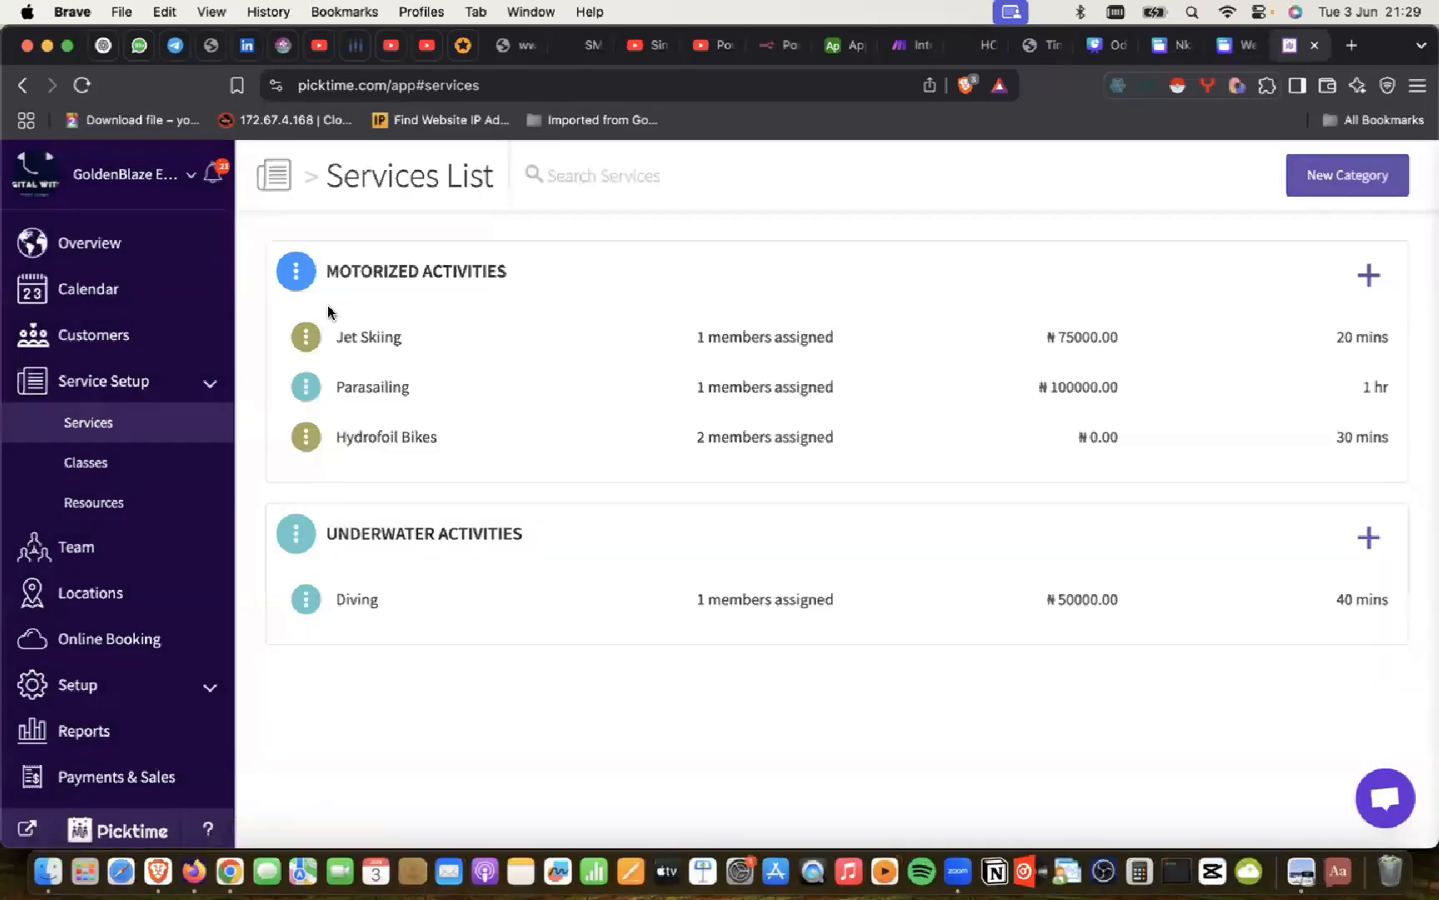
pyautogui.click(375, 341)
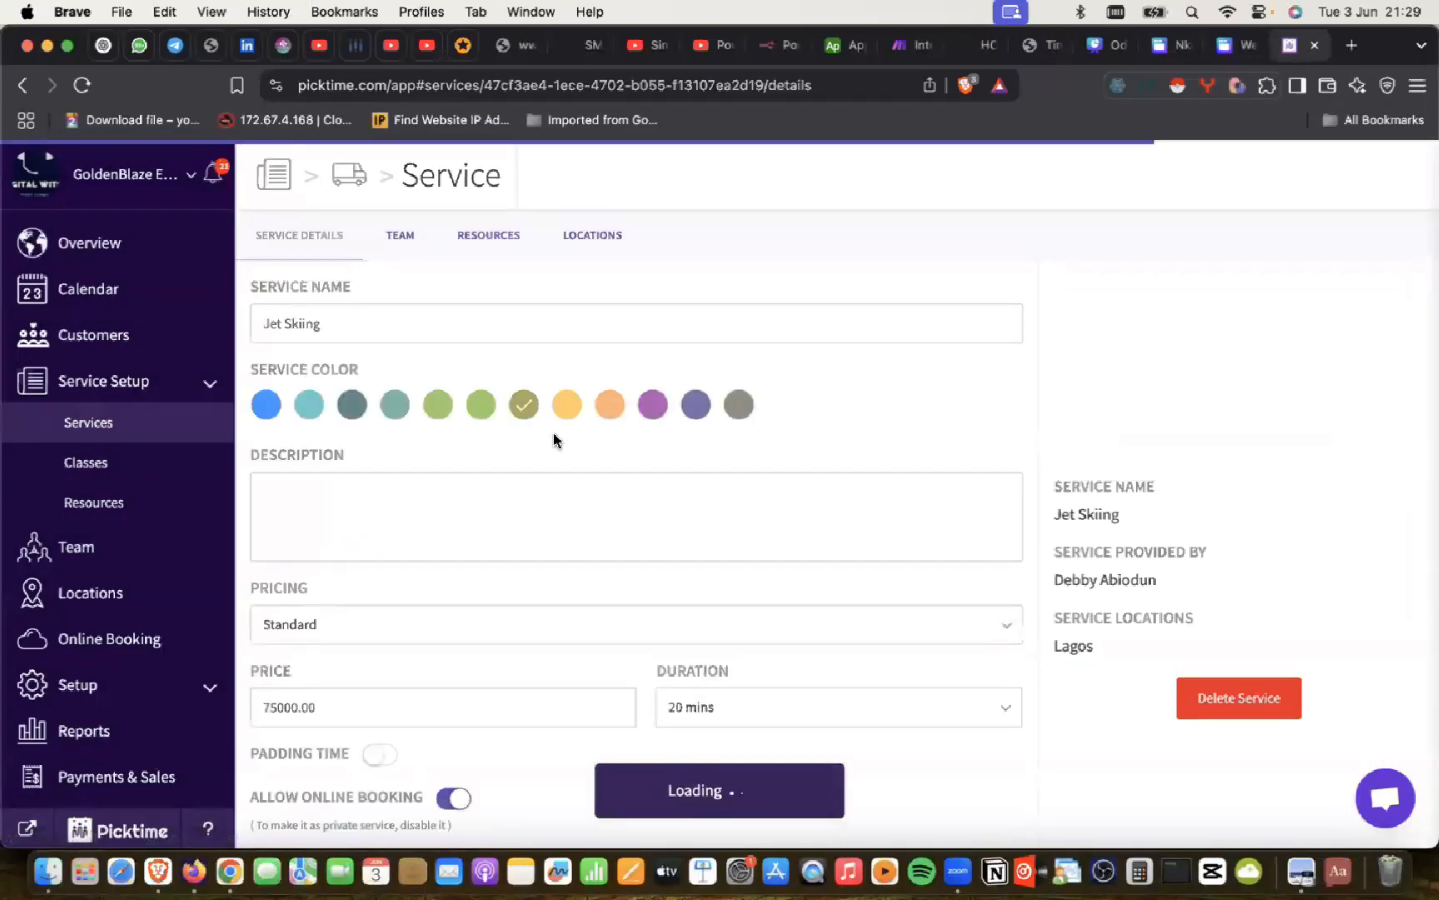
pyautogui.scroll(-1, 632, 489)
pyautogui.click(1216, 689)
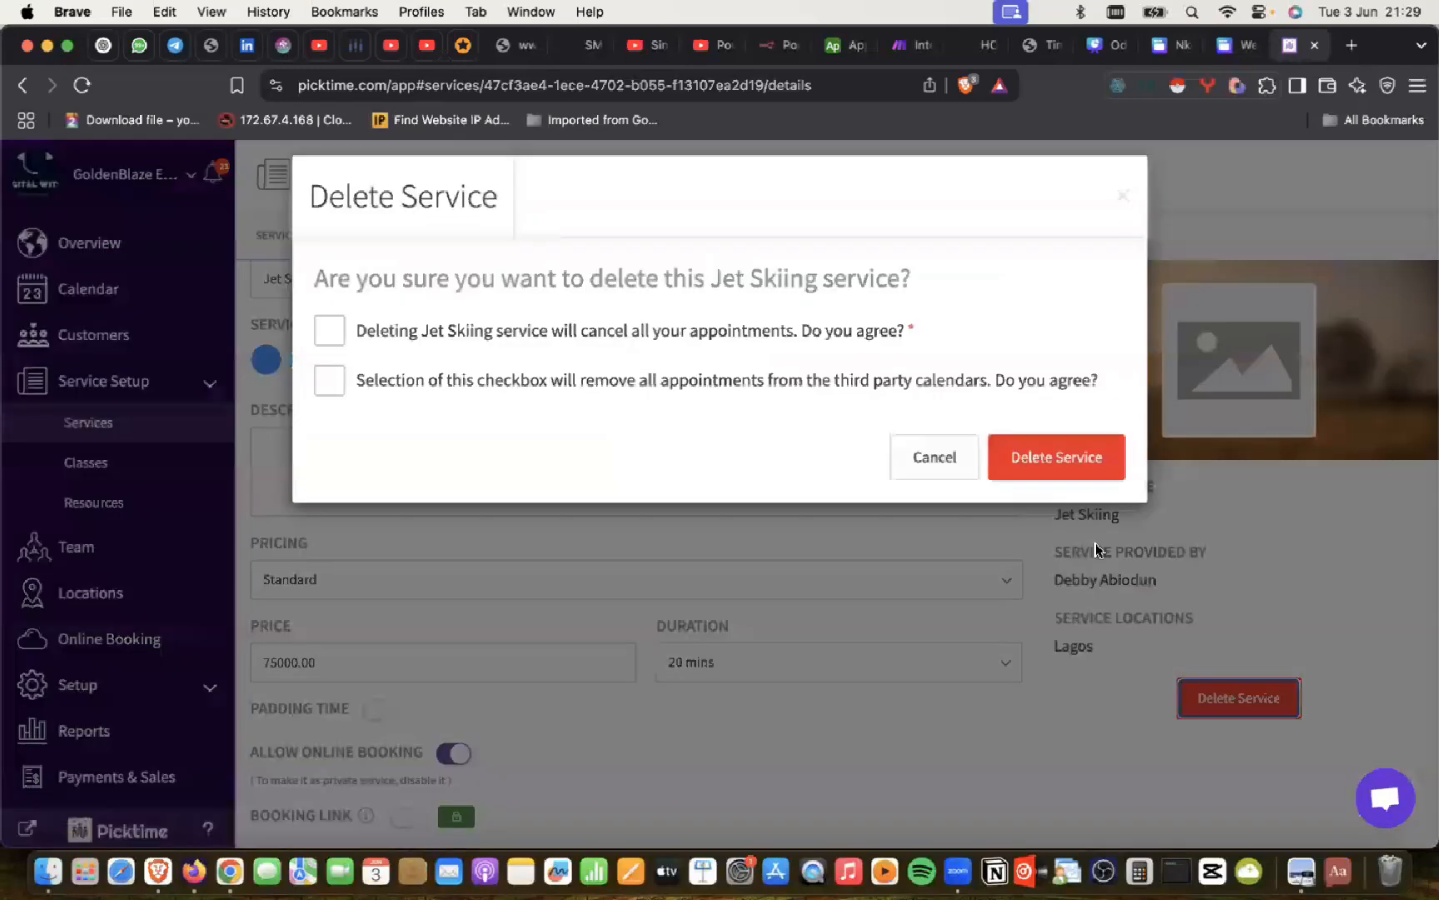
pyautogui.click(1051, 452)
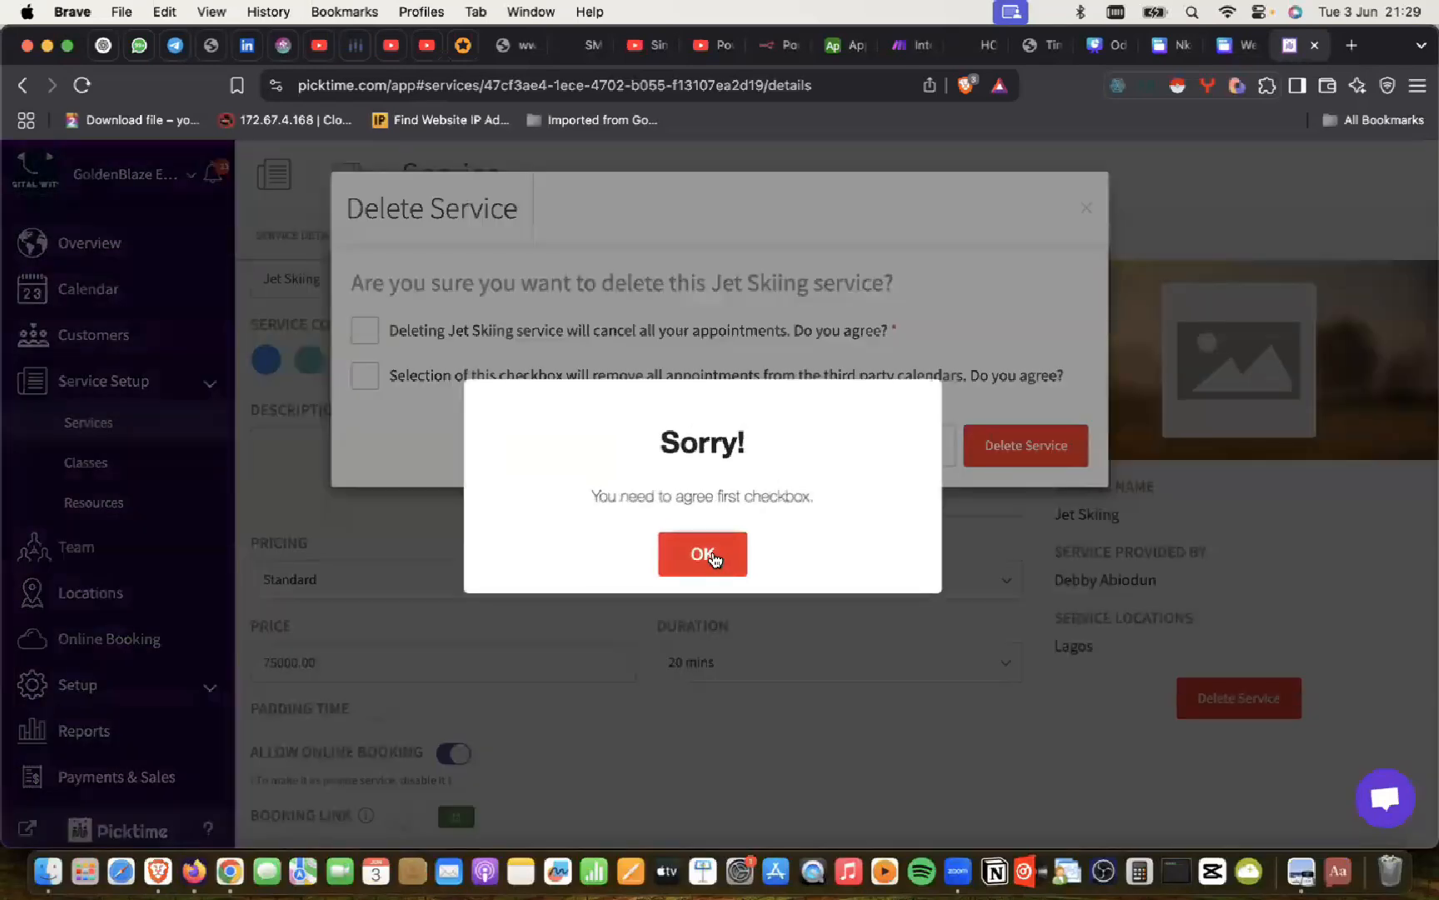
pyautogui.click(706, 554)
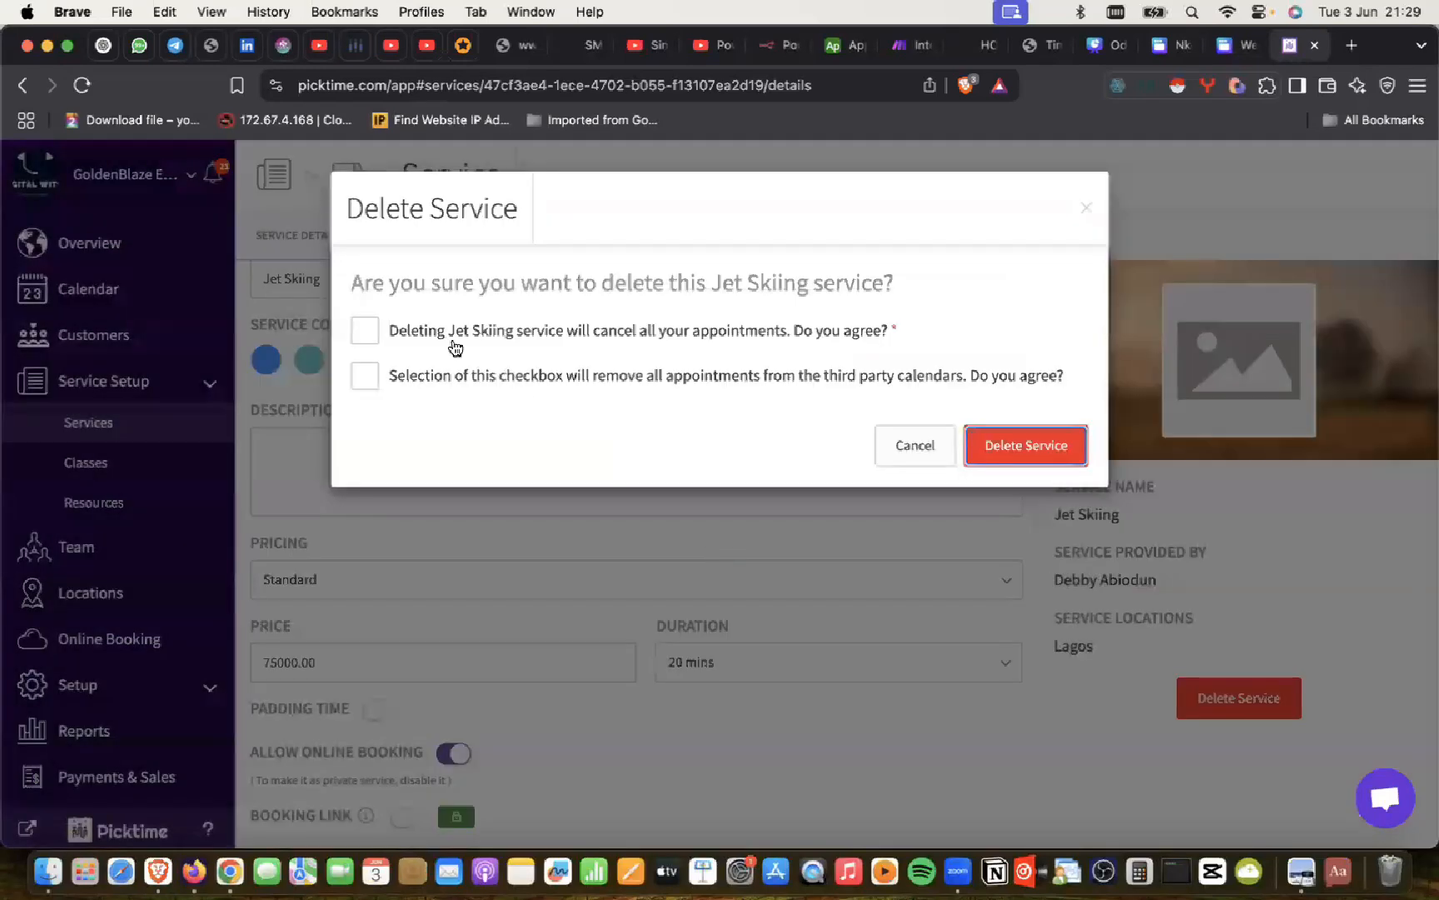
pyautogui.click(364, 333)
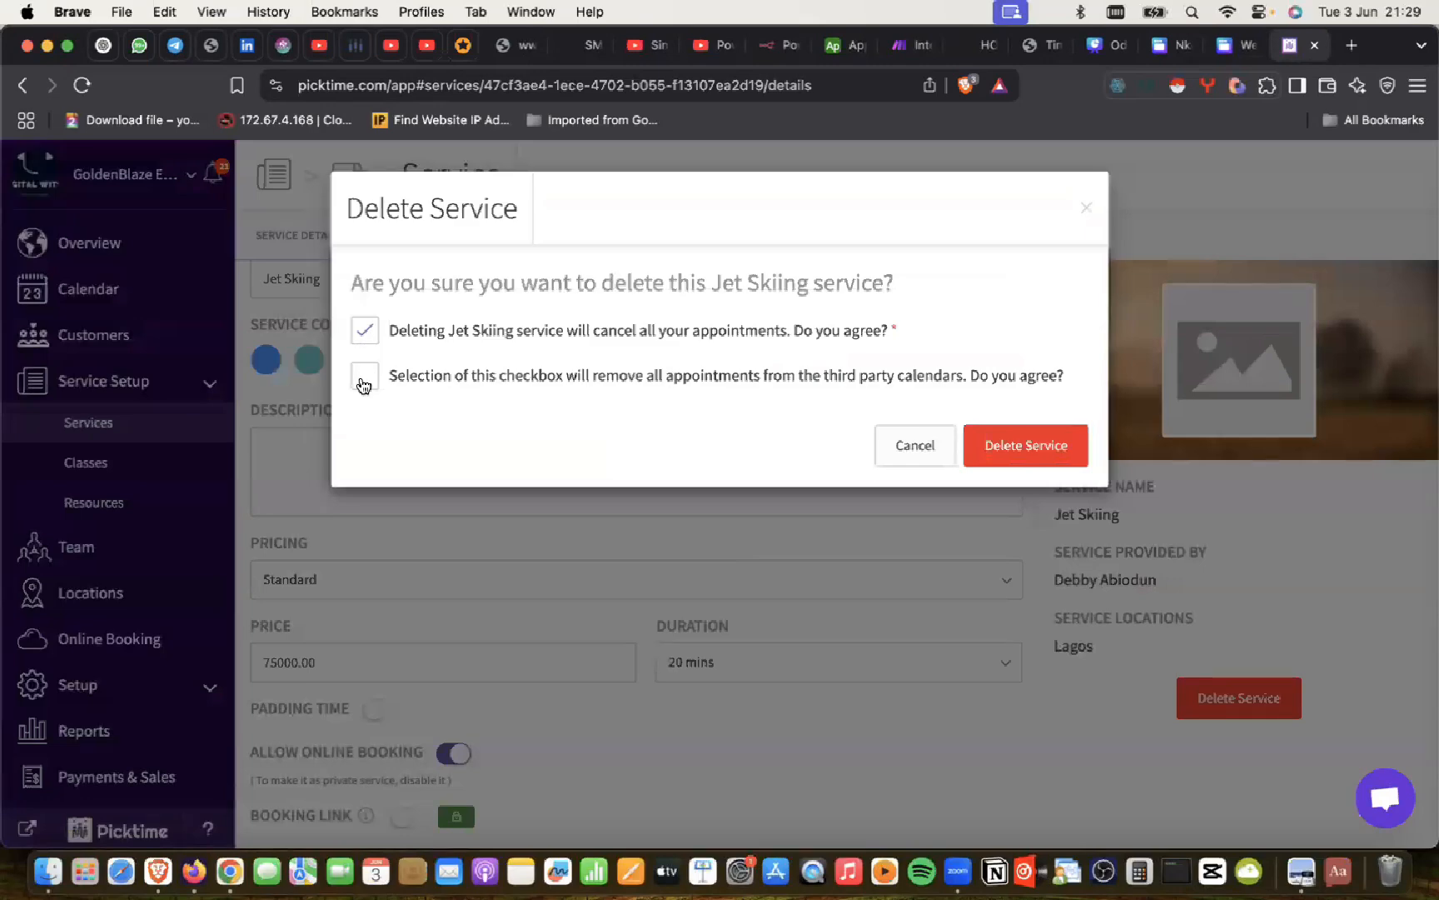
pyautogui.click(363, 379)
pyautogui.click(1031, 431)
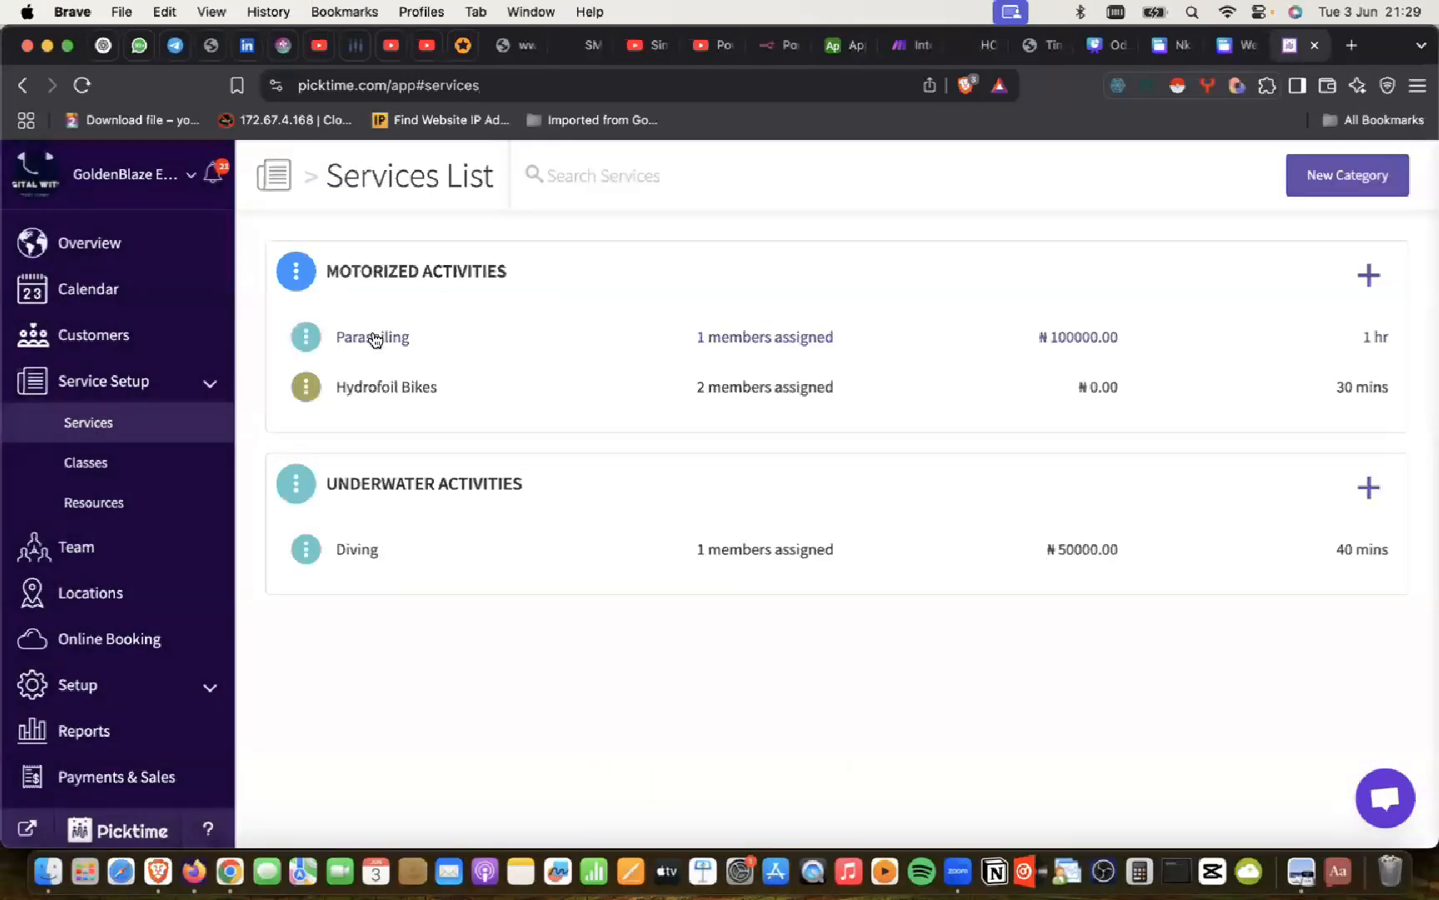
# Step: Delete the Parasailing service, agreeing to both cancellation conditions
pyautogui.click(374, 336)
pyautogui.click(1201, 707)
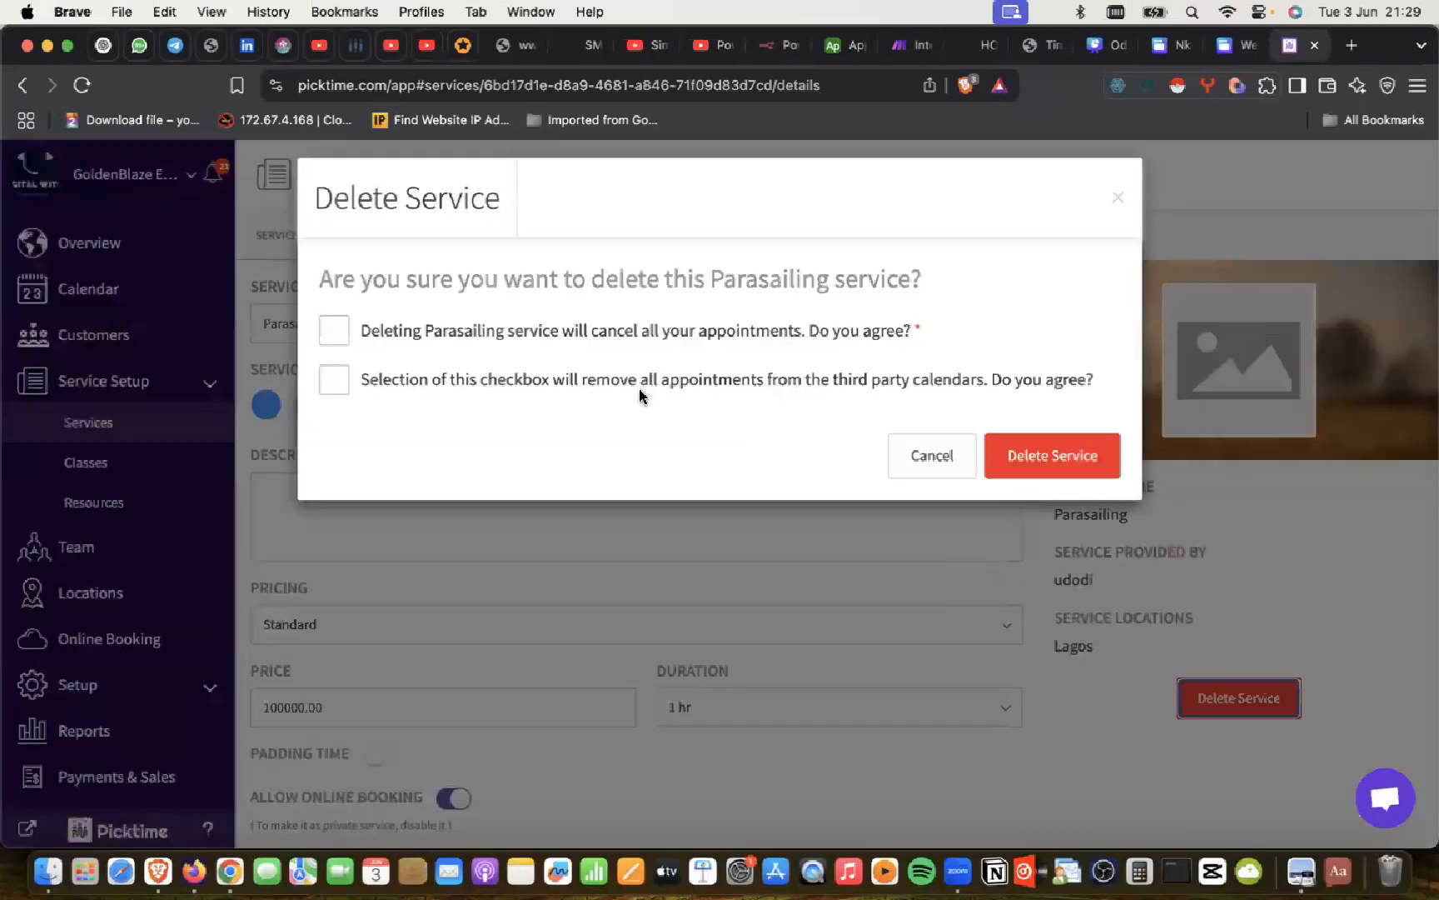
pyautogui.click(364, 331)
pyautogui.click(364, 376)
pyautogui.click(1054, 437)
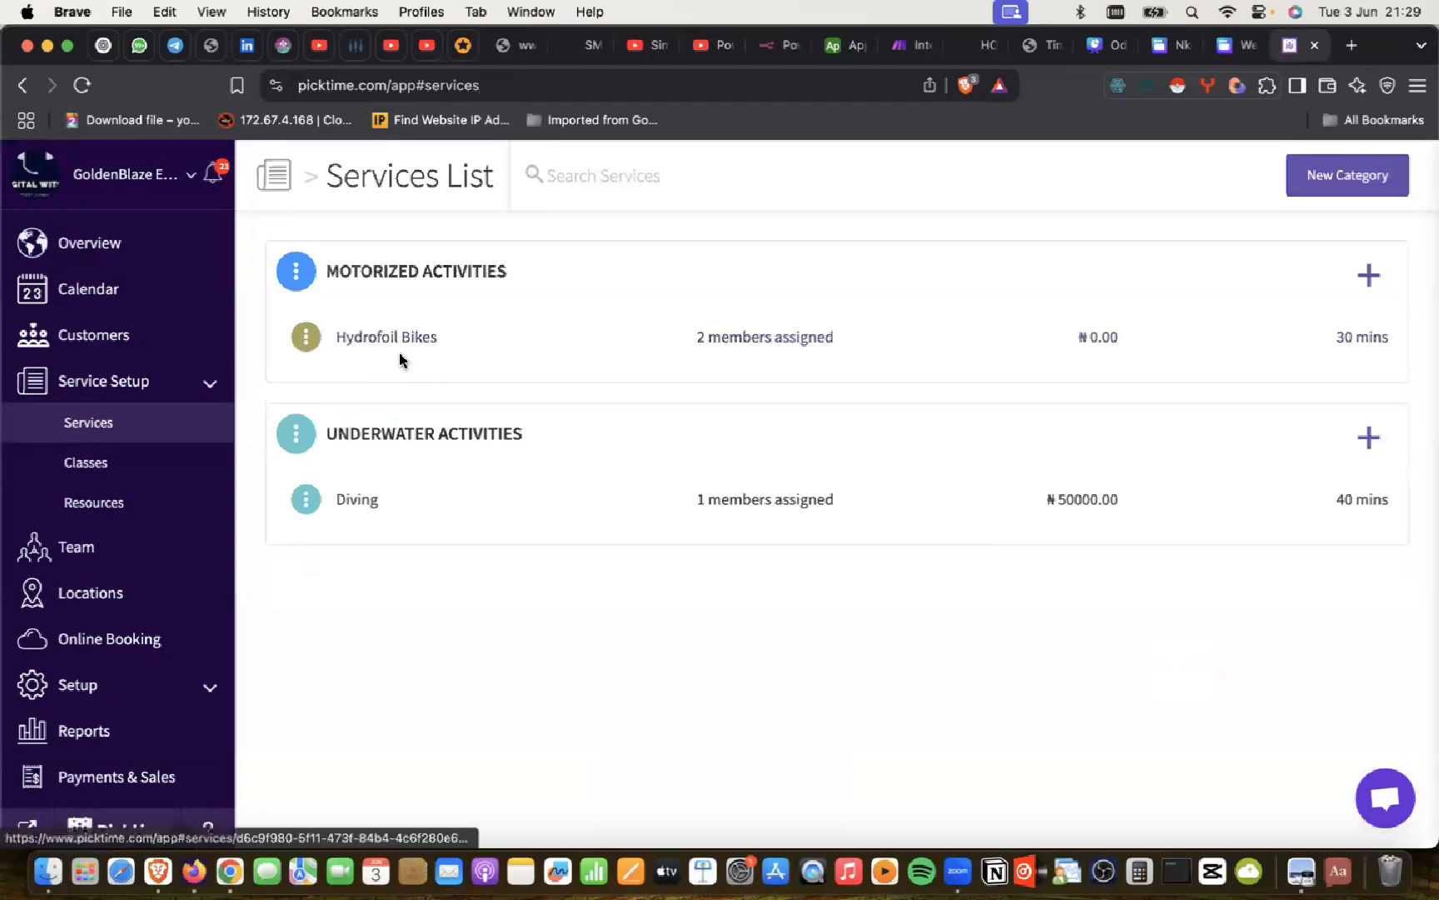
# Step: Delete the Hydrofoil Bikes service, agreeing to both cancellation conditions
pyautogui.click(387, 338)
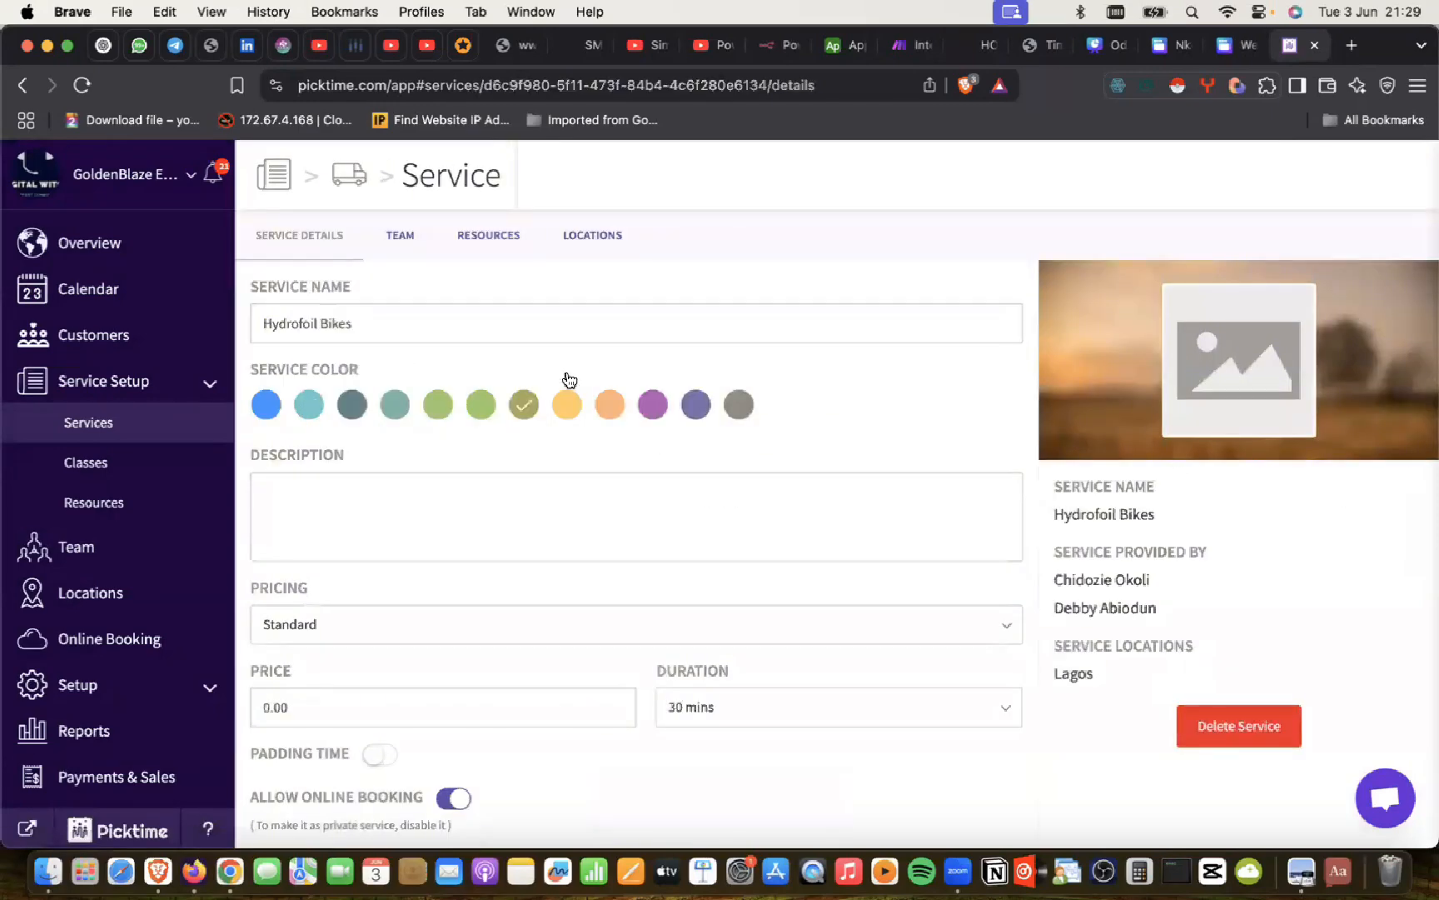
pyautogui.click(1239, 725)
pyautogui.click(364, 331)
pyautogui.click(364, 376)
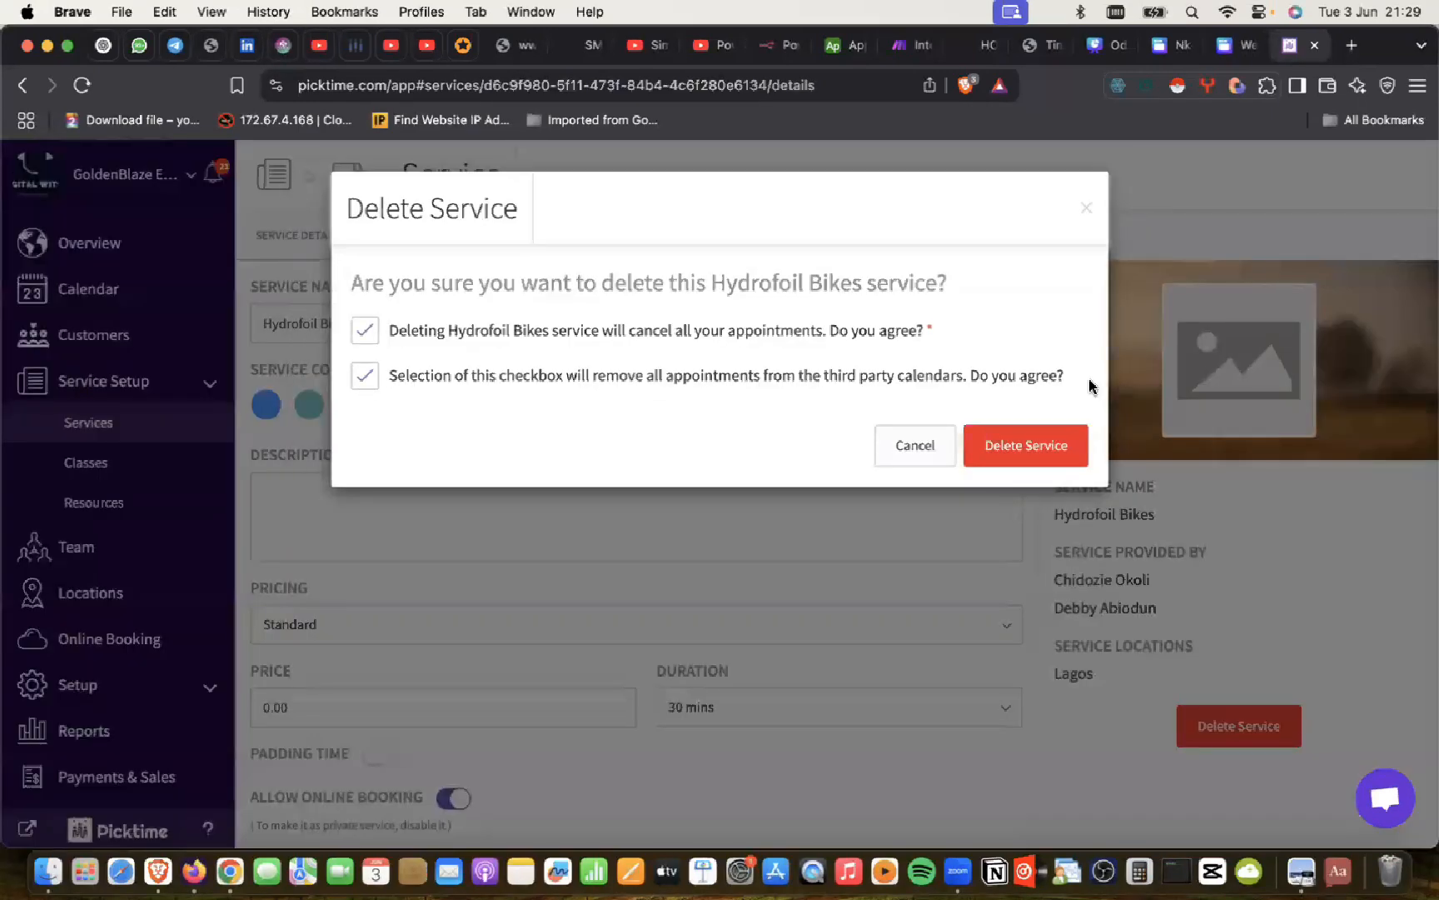
pyautogui.click(1027, 437)
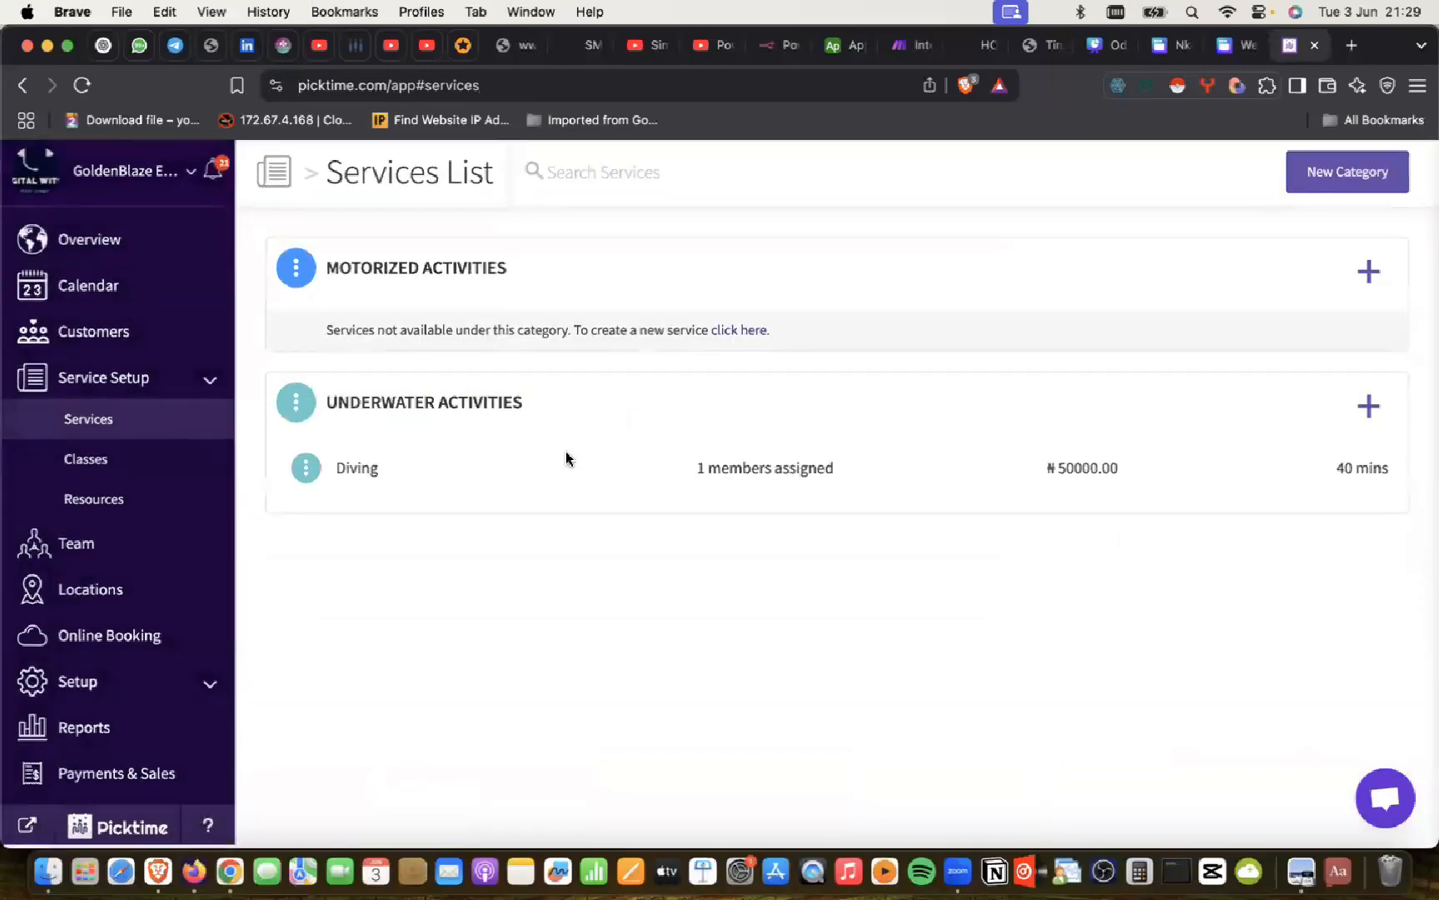
# Step: Delete the Diving service, agreeing to both cancellation conditions
pyautogui.click(360, 472)
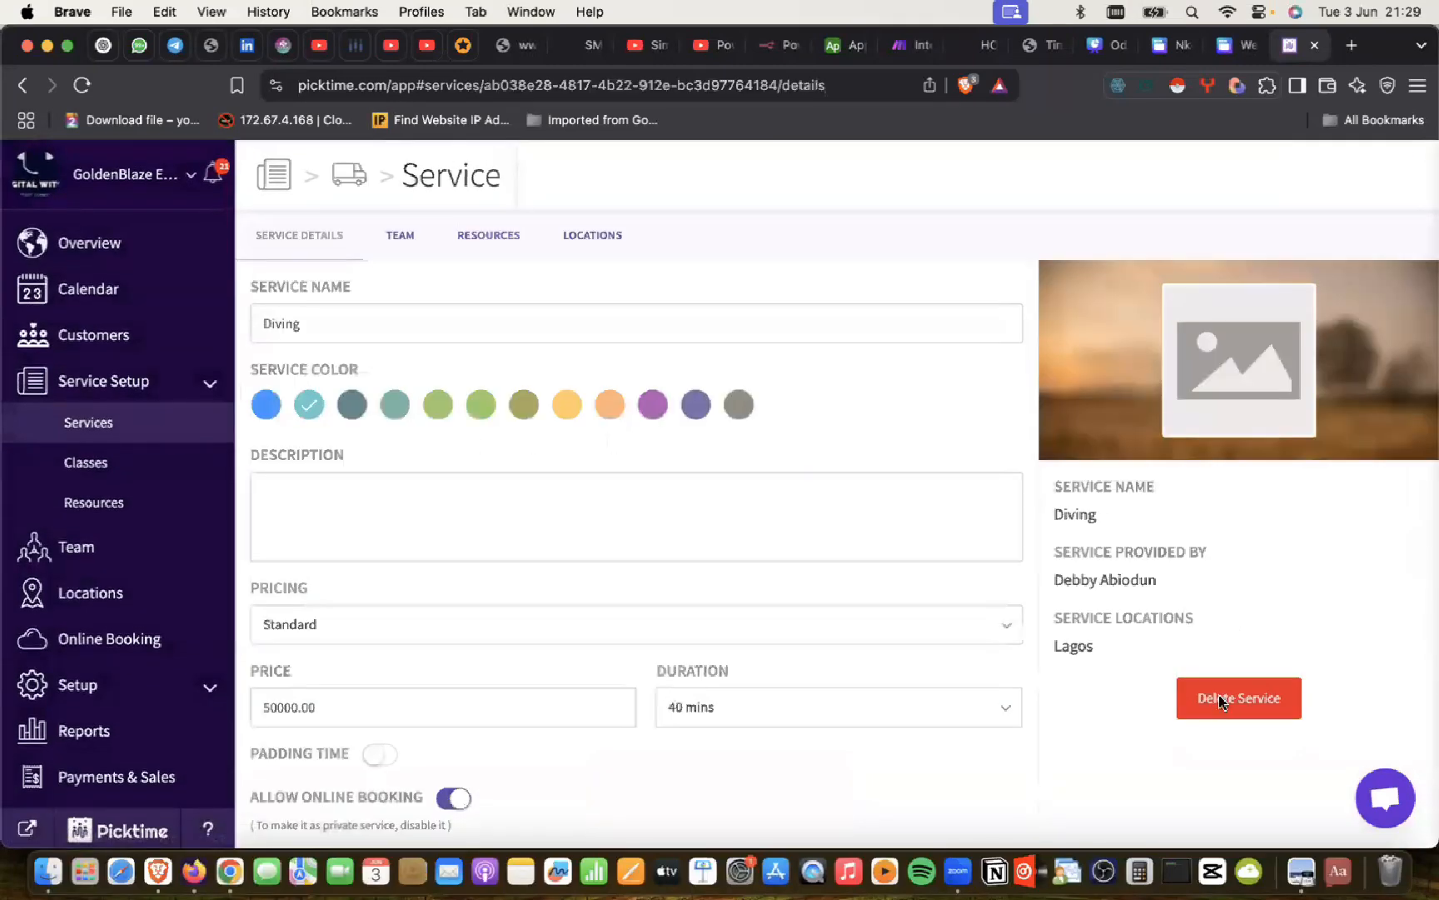
pyautogui.click(1219, 703)
pyautogui.click(365, 333)
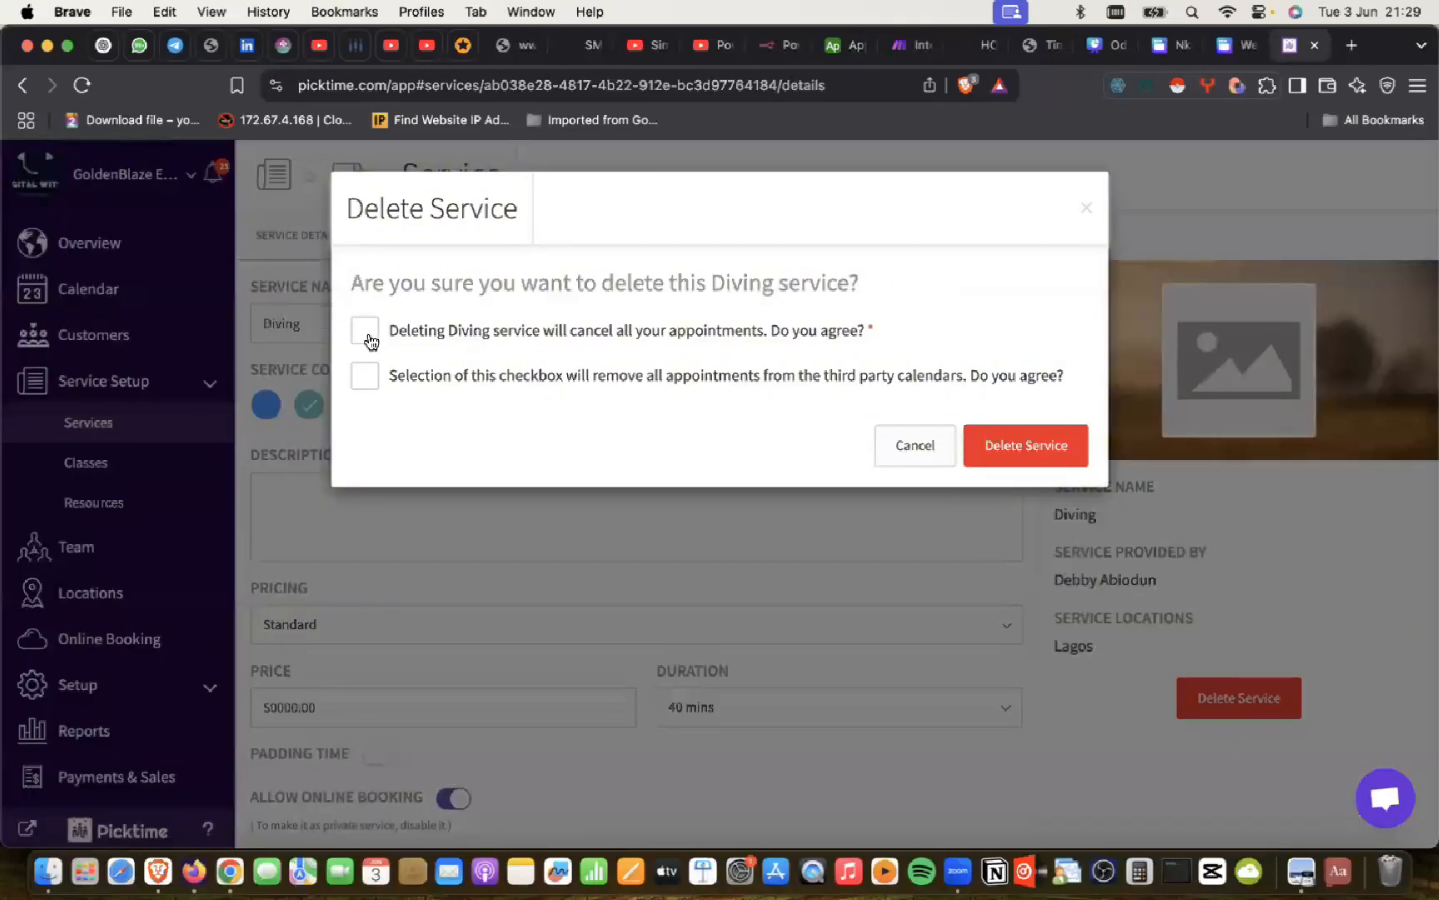
pyautogui.click(381, 373)
pyautogui.click(992, 453)
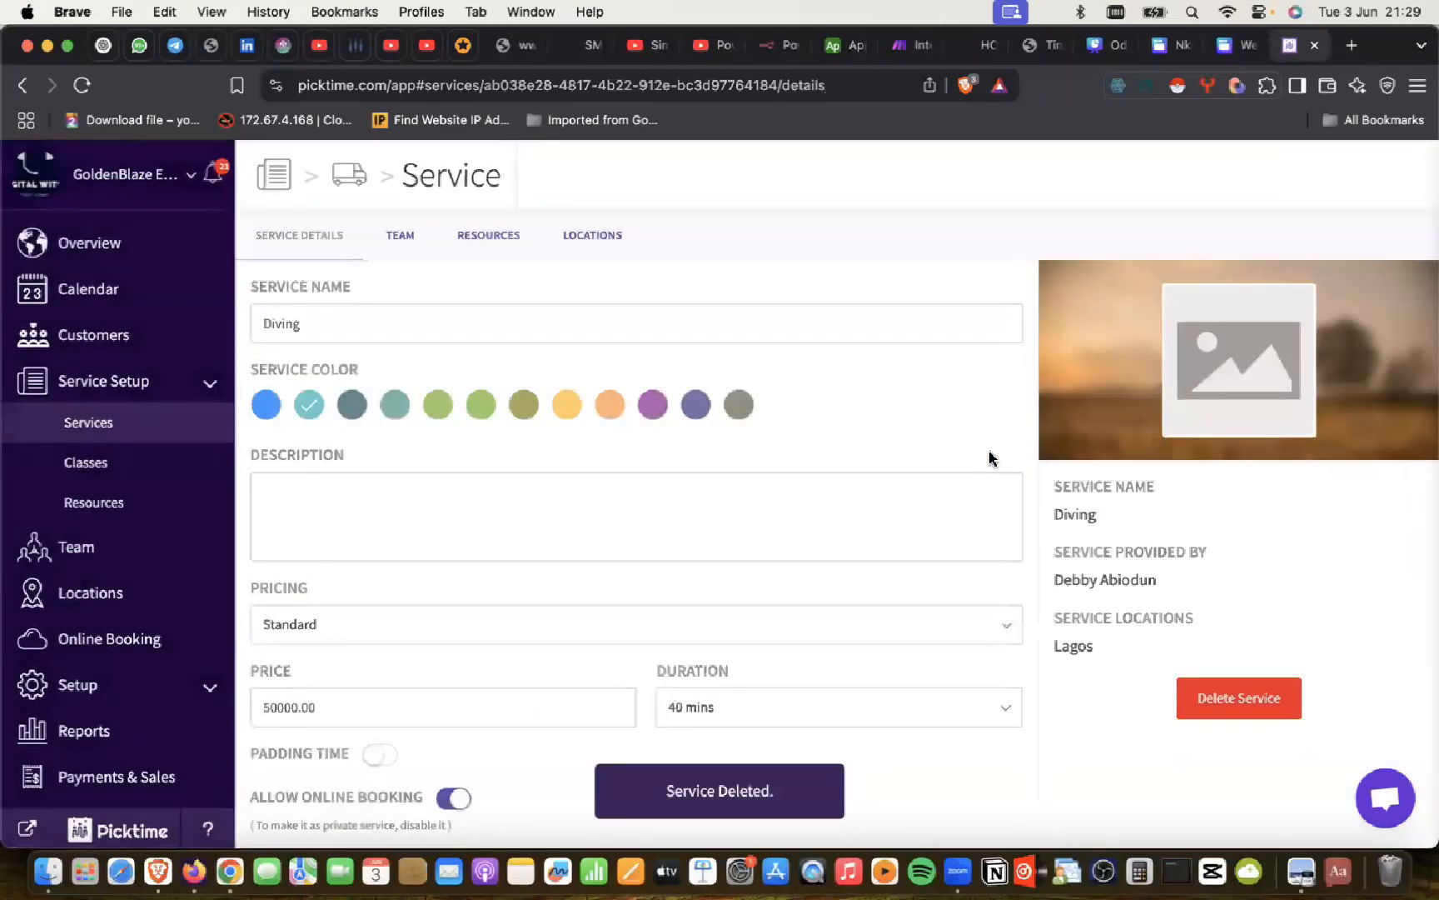
# Step: Delete the Underwater Activities and Motorized Activities categories, then go to Resources
pyautogui.moveTo(475, 405)
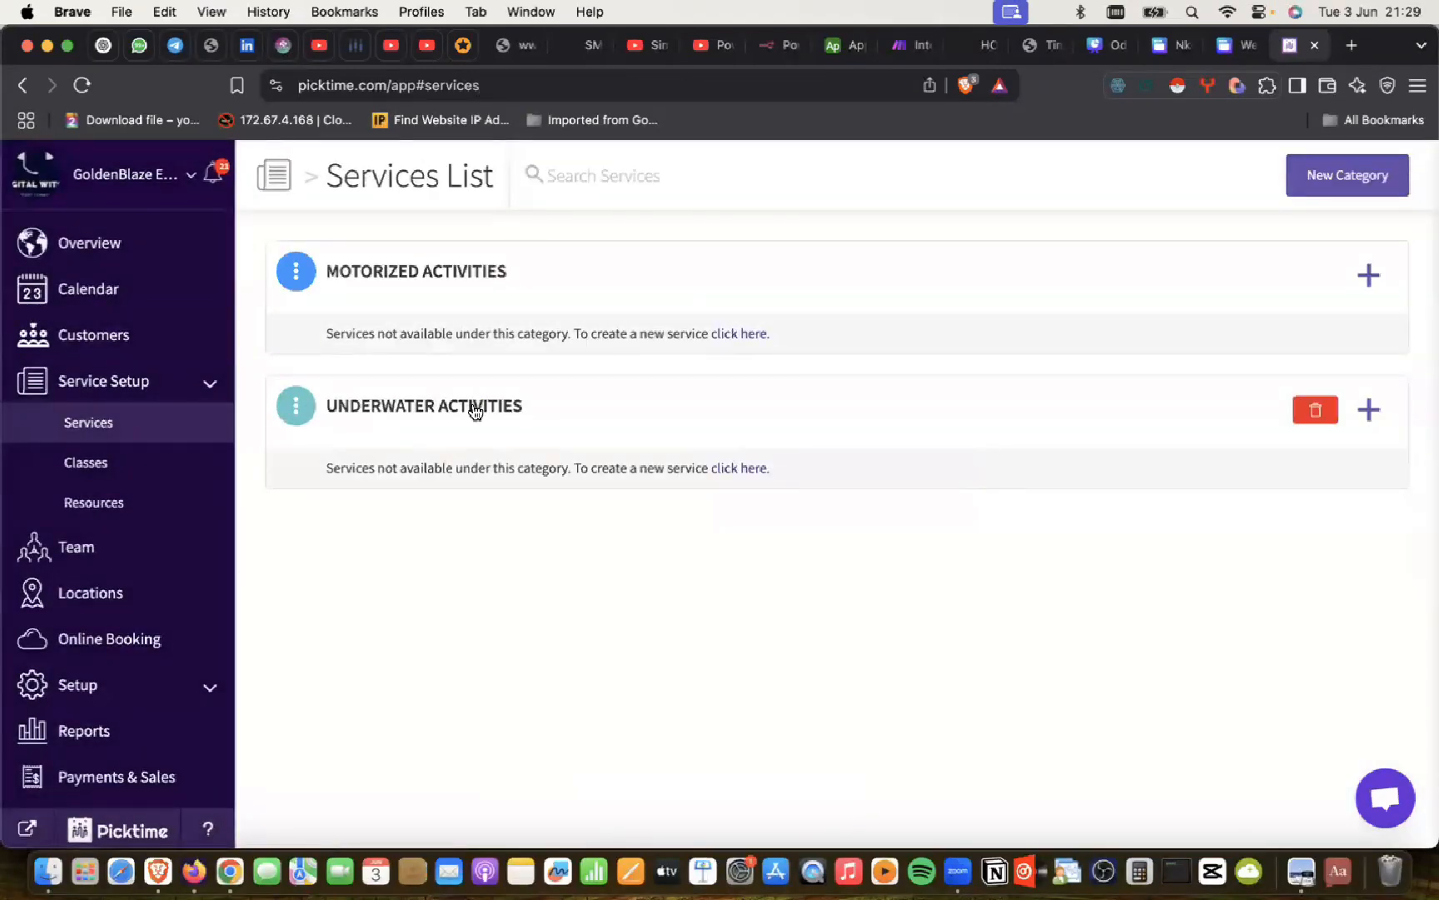
pyautogui.click(1315, 409)
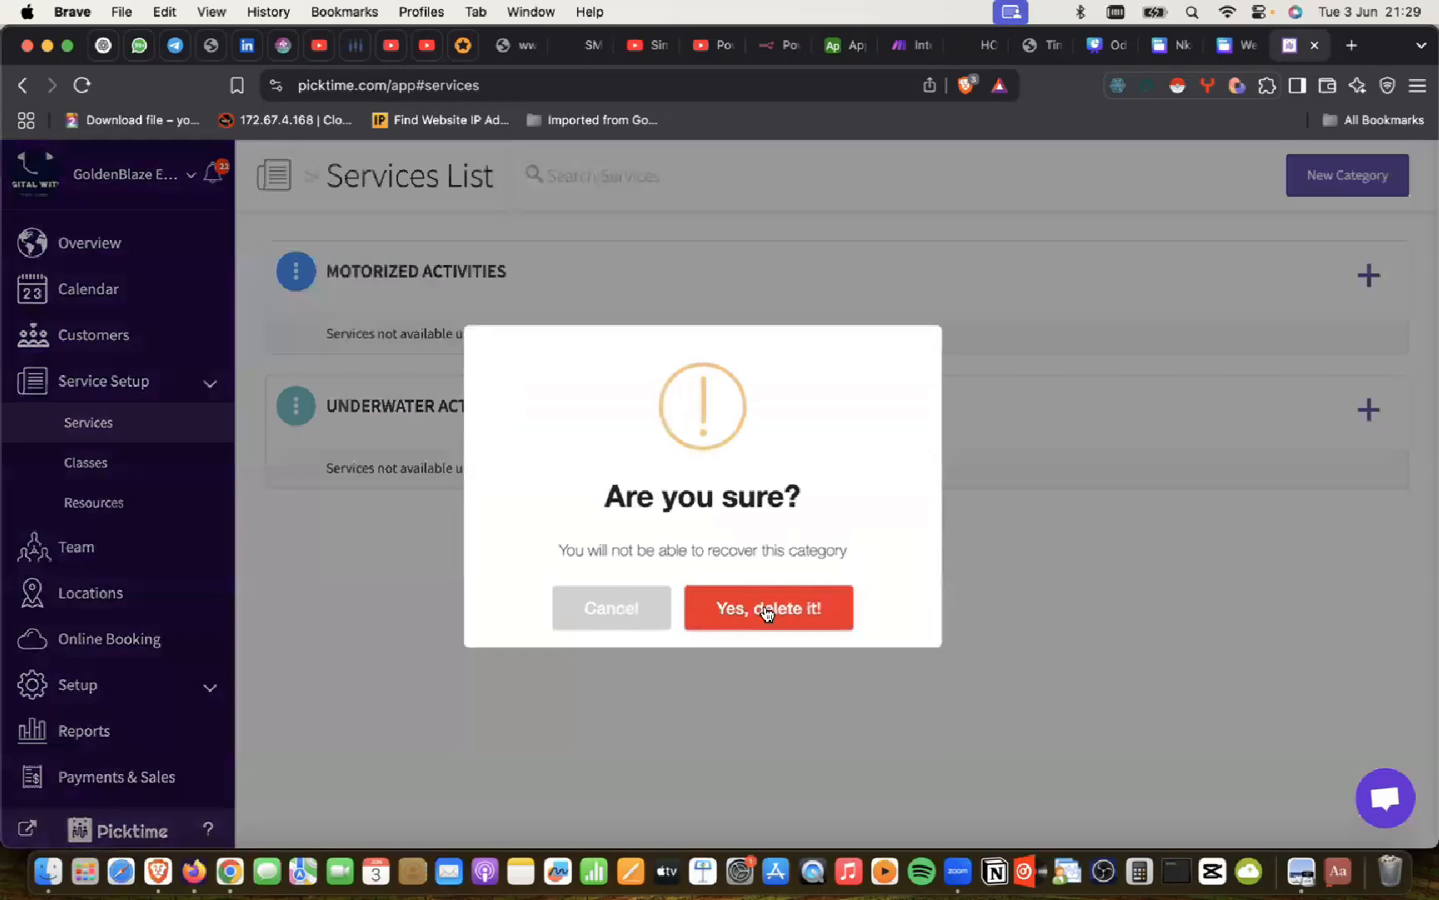
pyautogui.click(767, 612)
pyautogui.click(1313, 274)
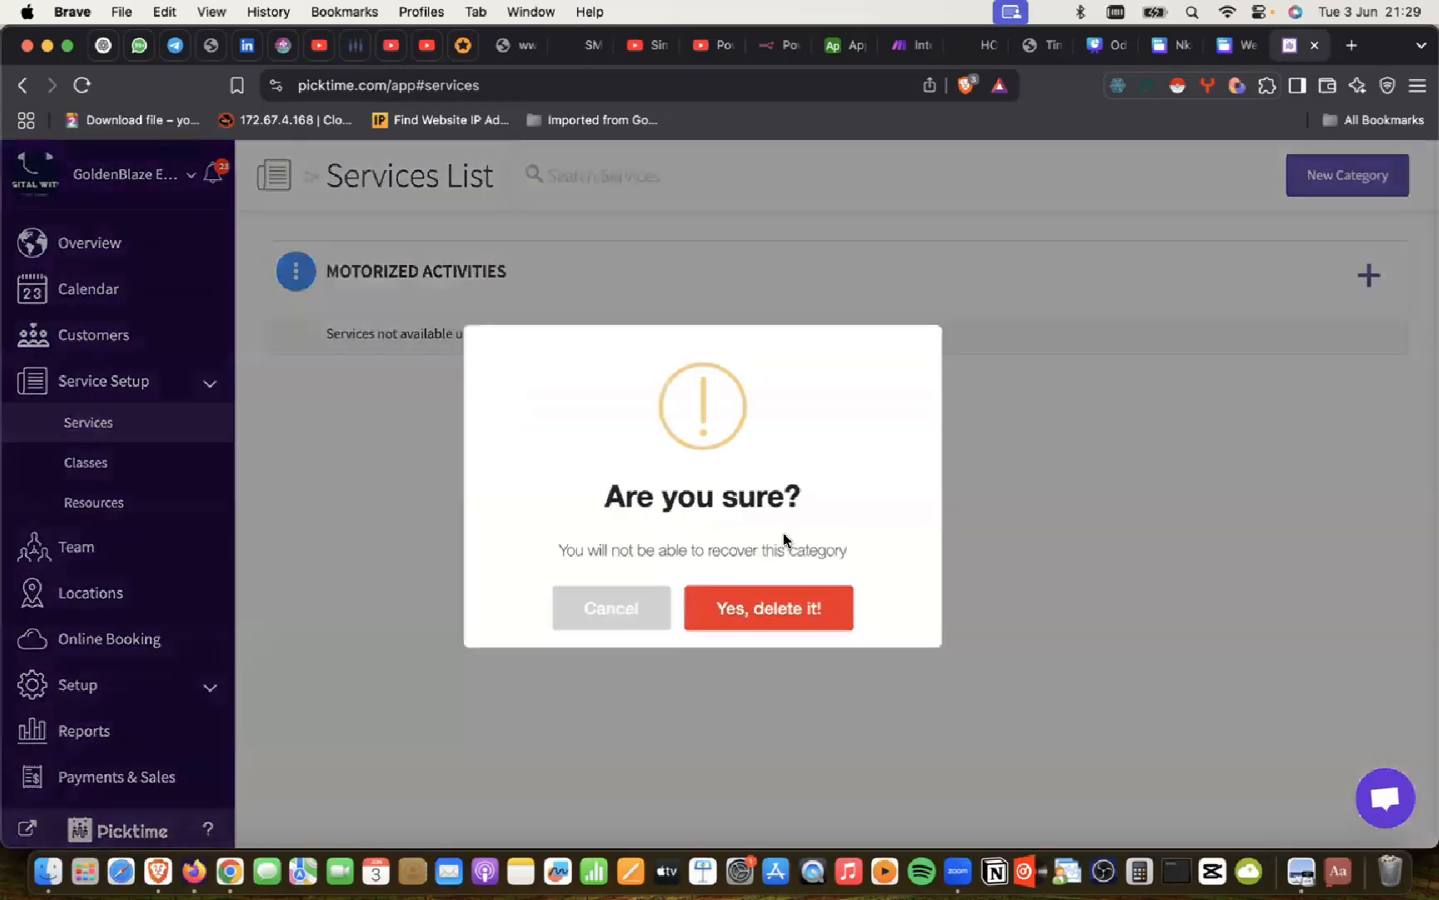
pyautogui.click(775, 607)
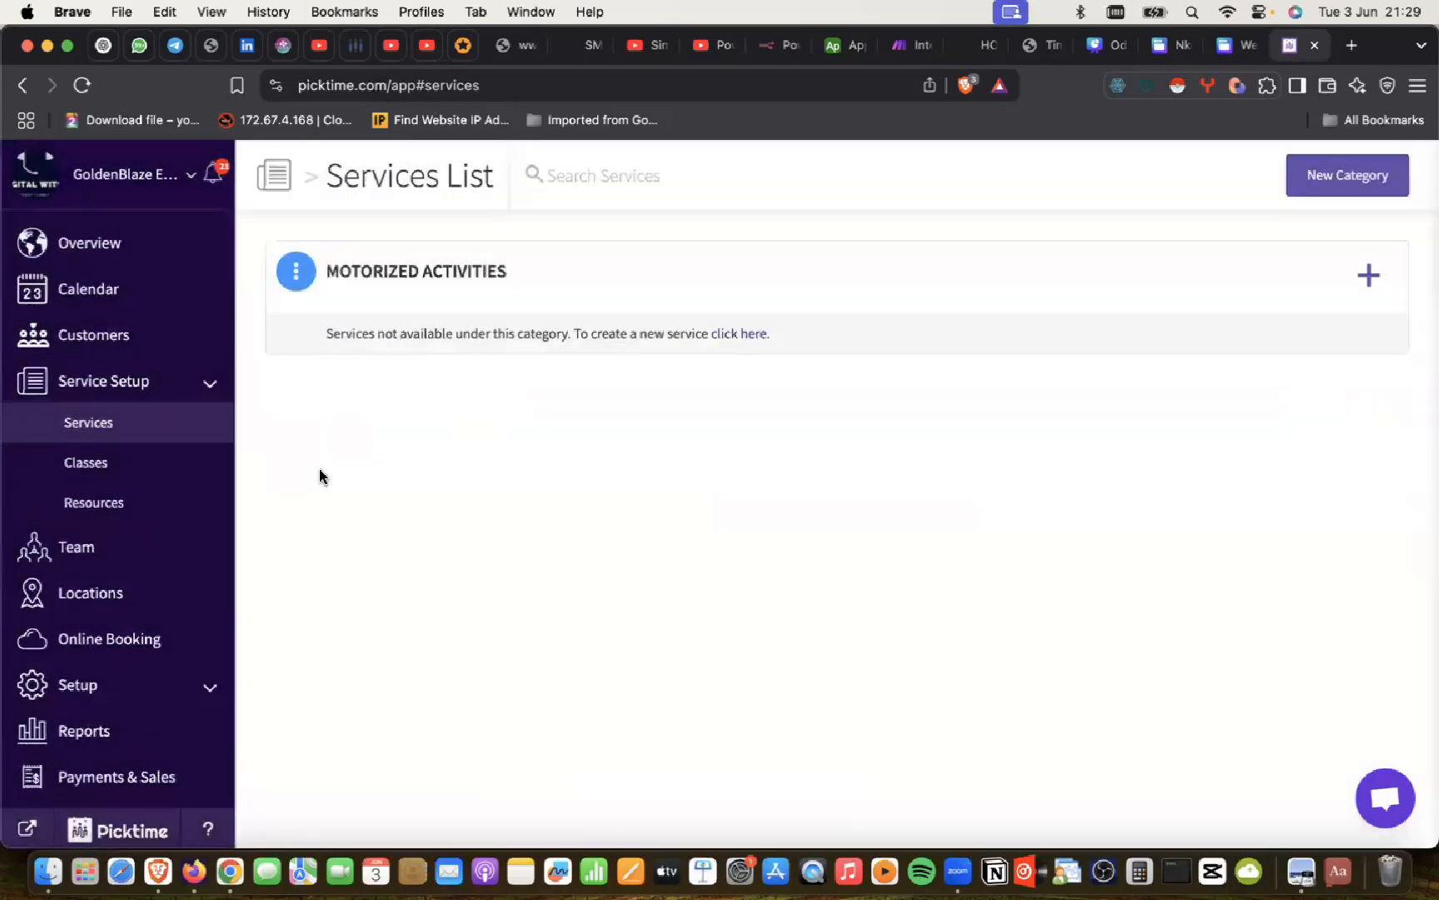
pyautogui.click(85, 503)
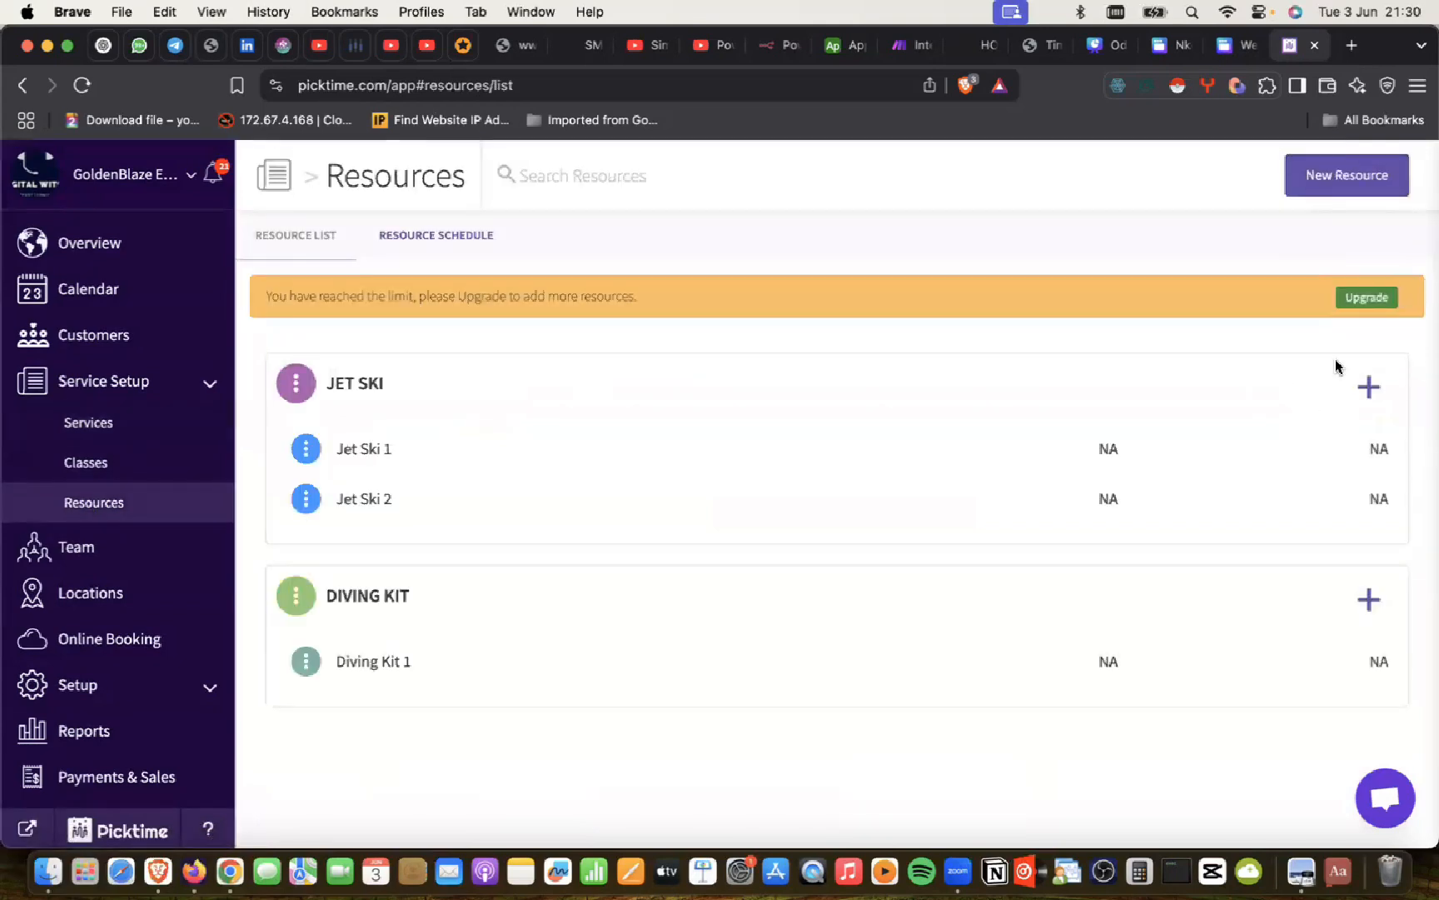
# Step: Delete the Jet Ski 1 and Jet Ski 2 resources
pyautogui.click(353, 442)
pyautogui.click(1257, 630)
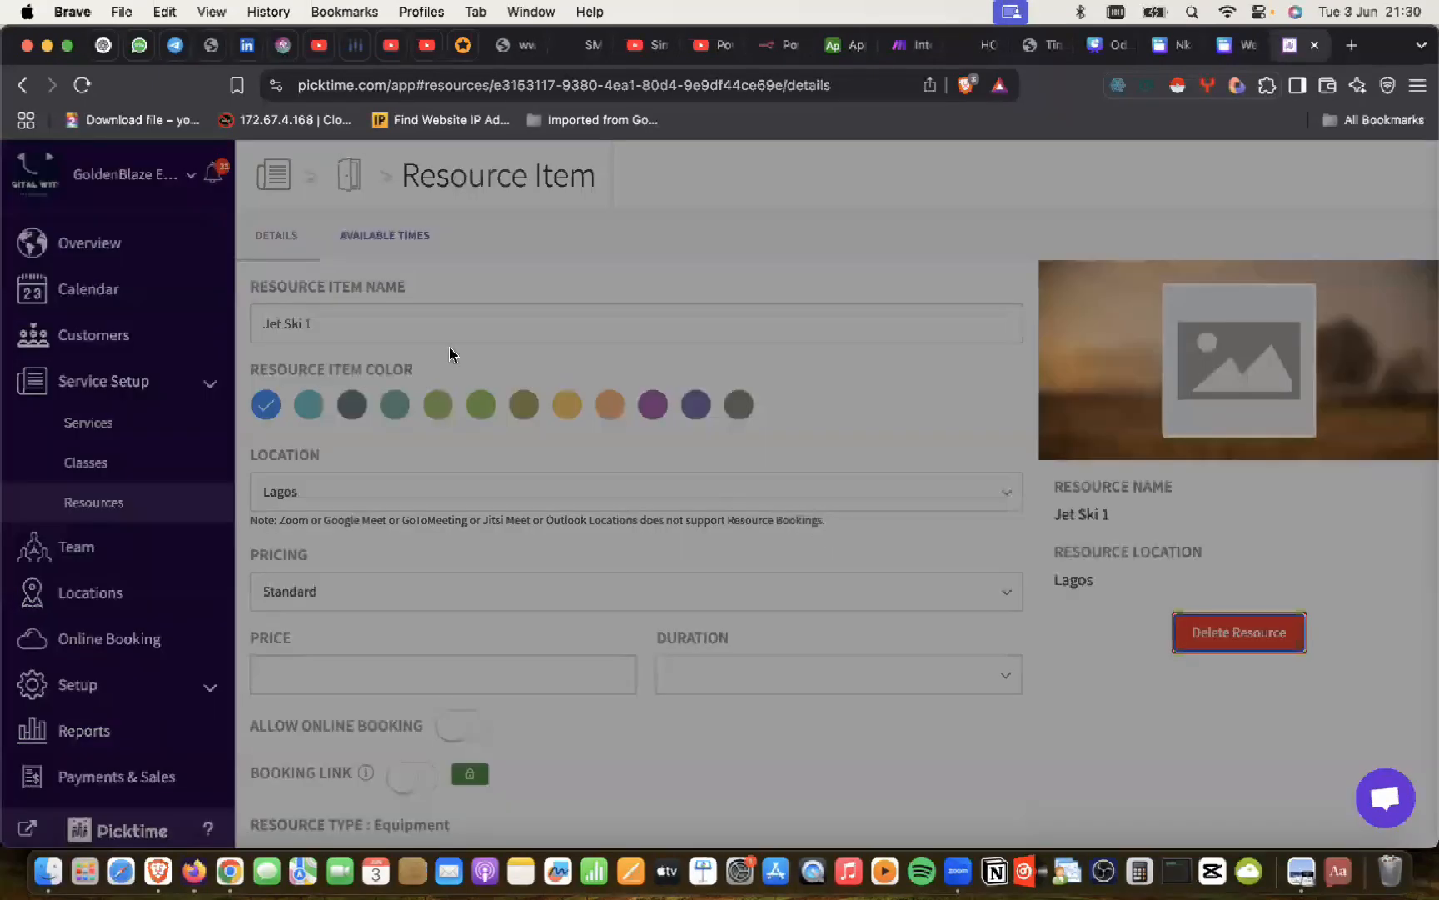
pyautogui.click(388, 337)
pyautogui.click(1001, 411)
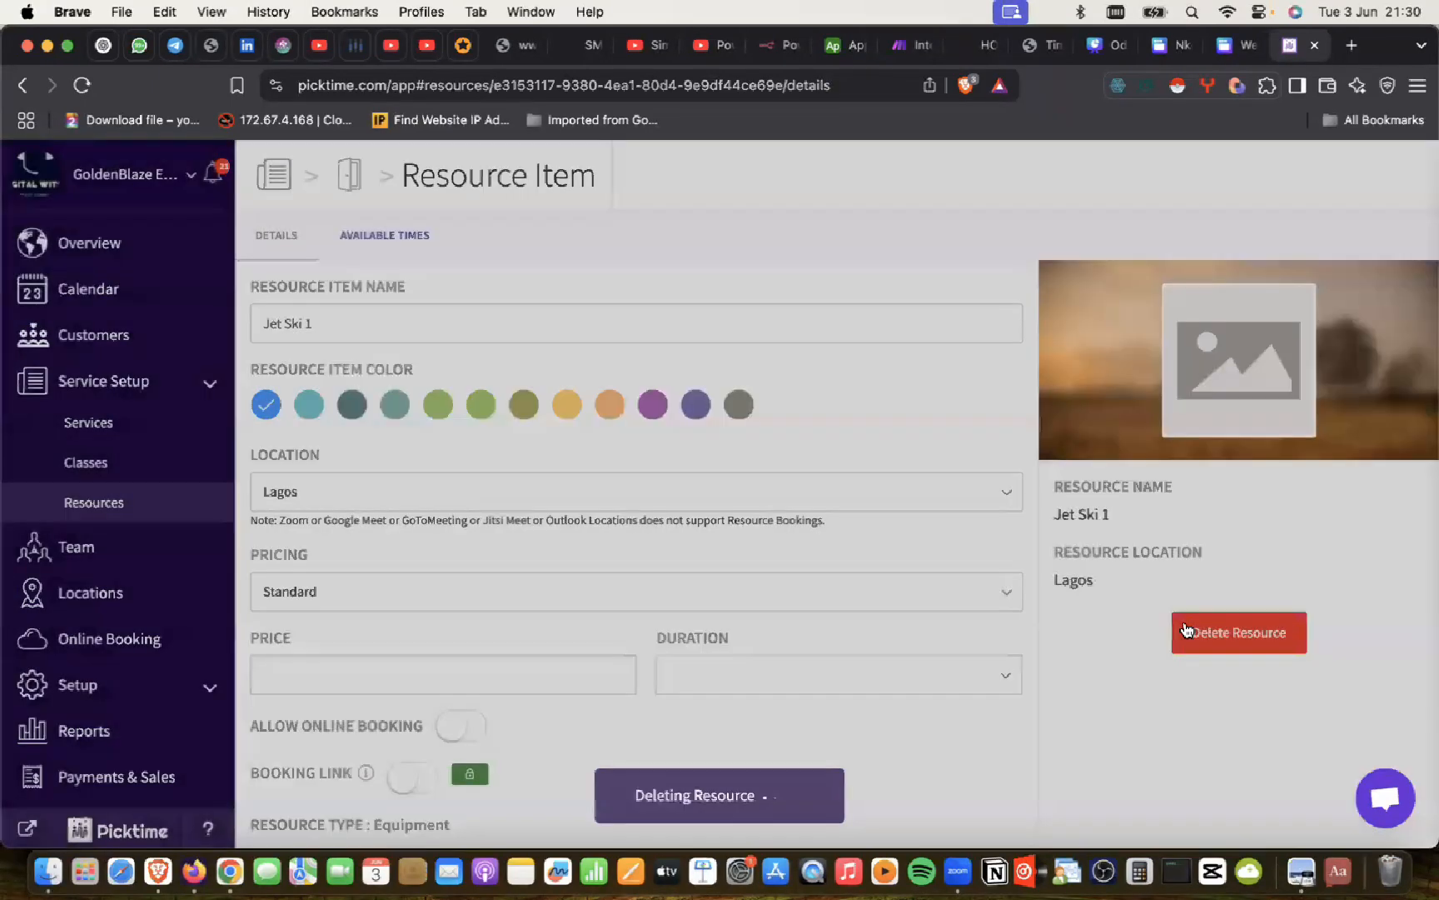
pyautogui.click(371, 396)
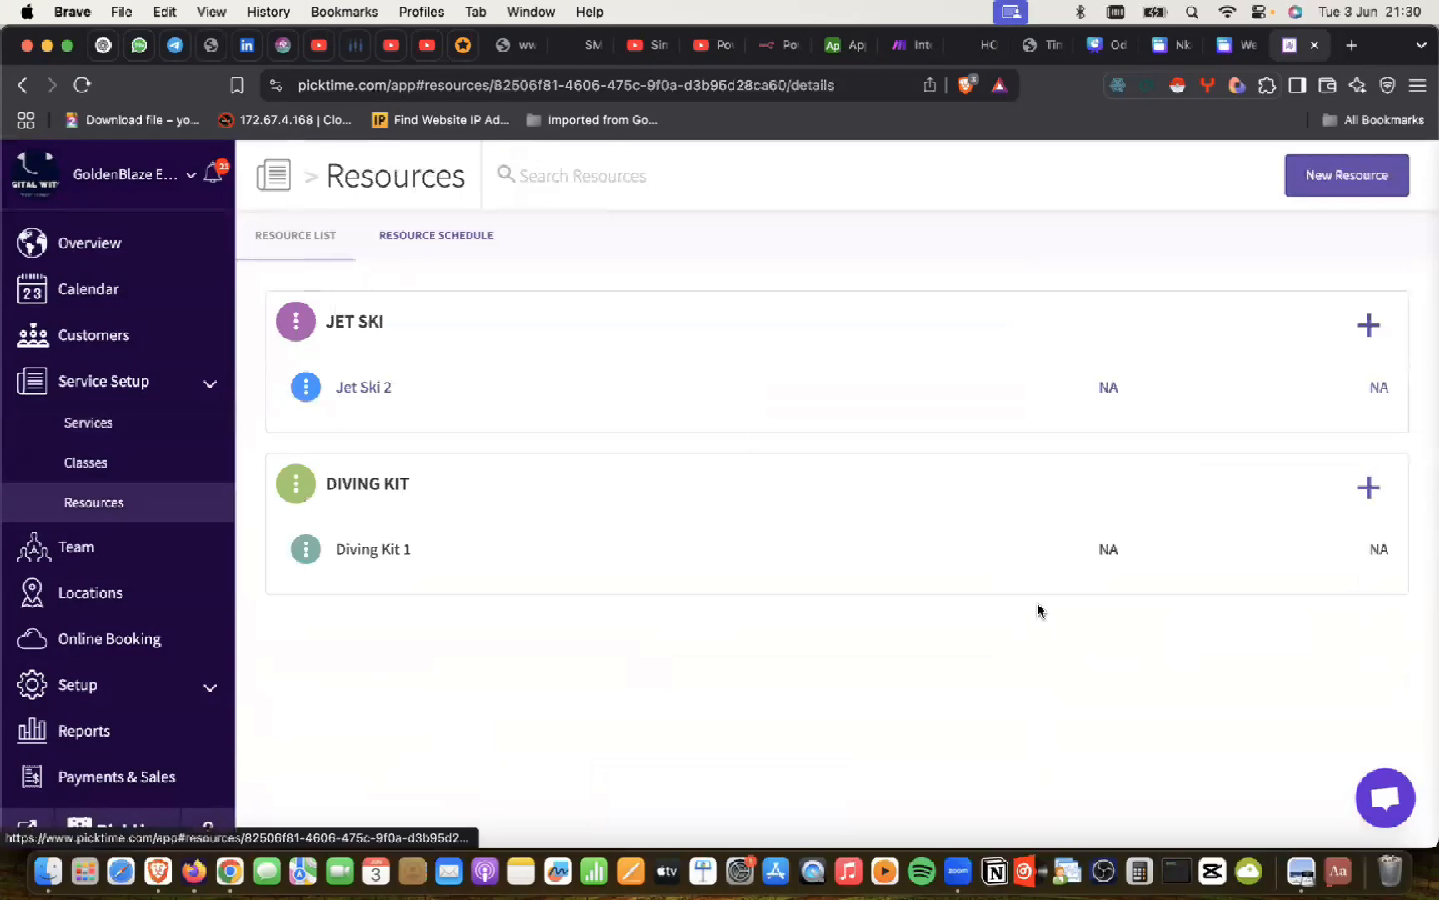
pyautogui.click(1210, 626)
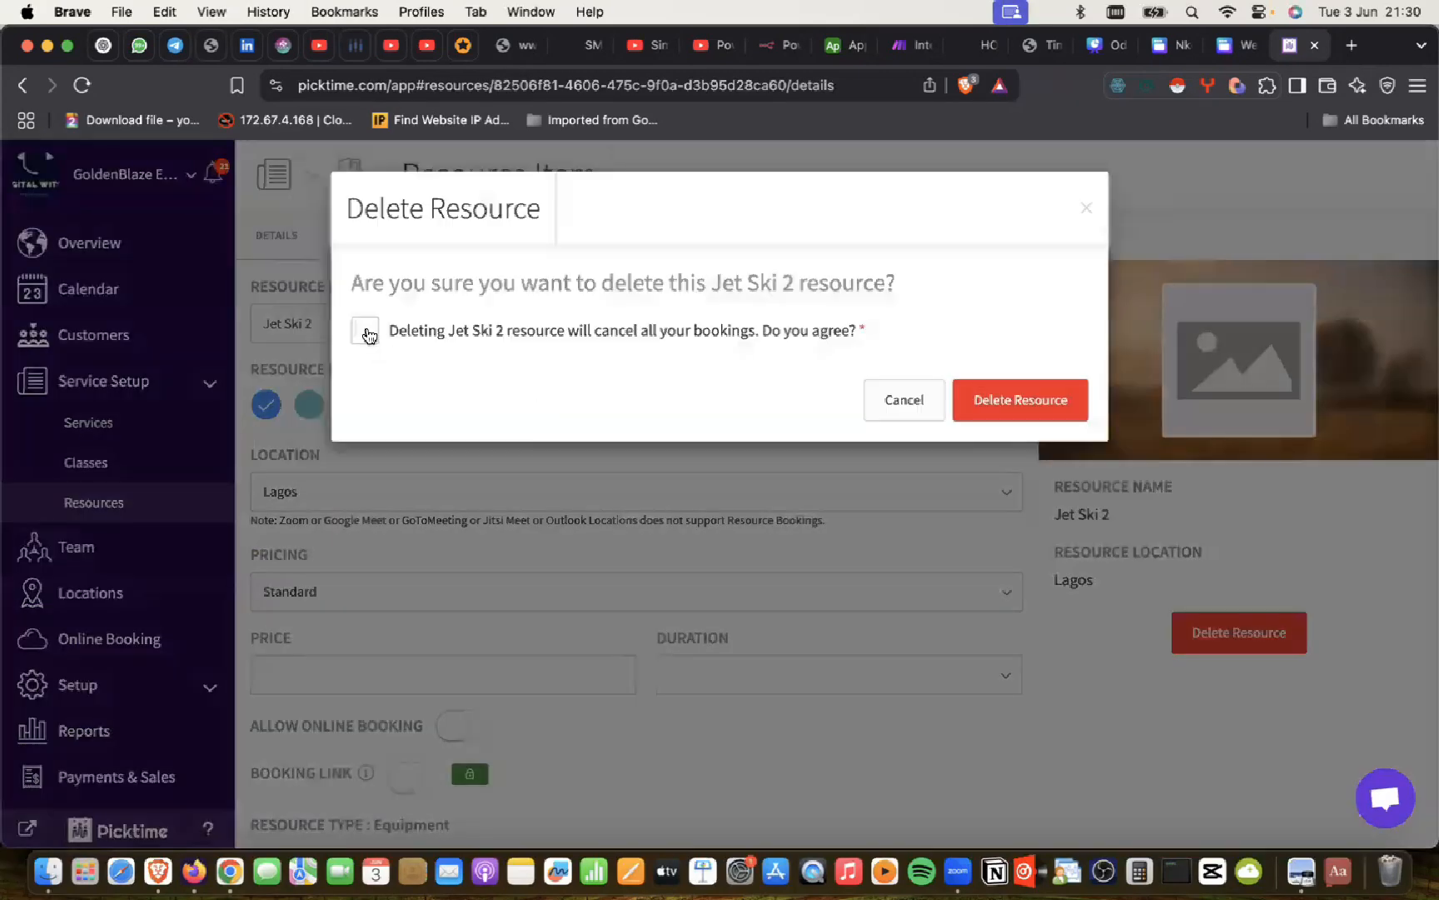
pyautogui.click(1003, 400)
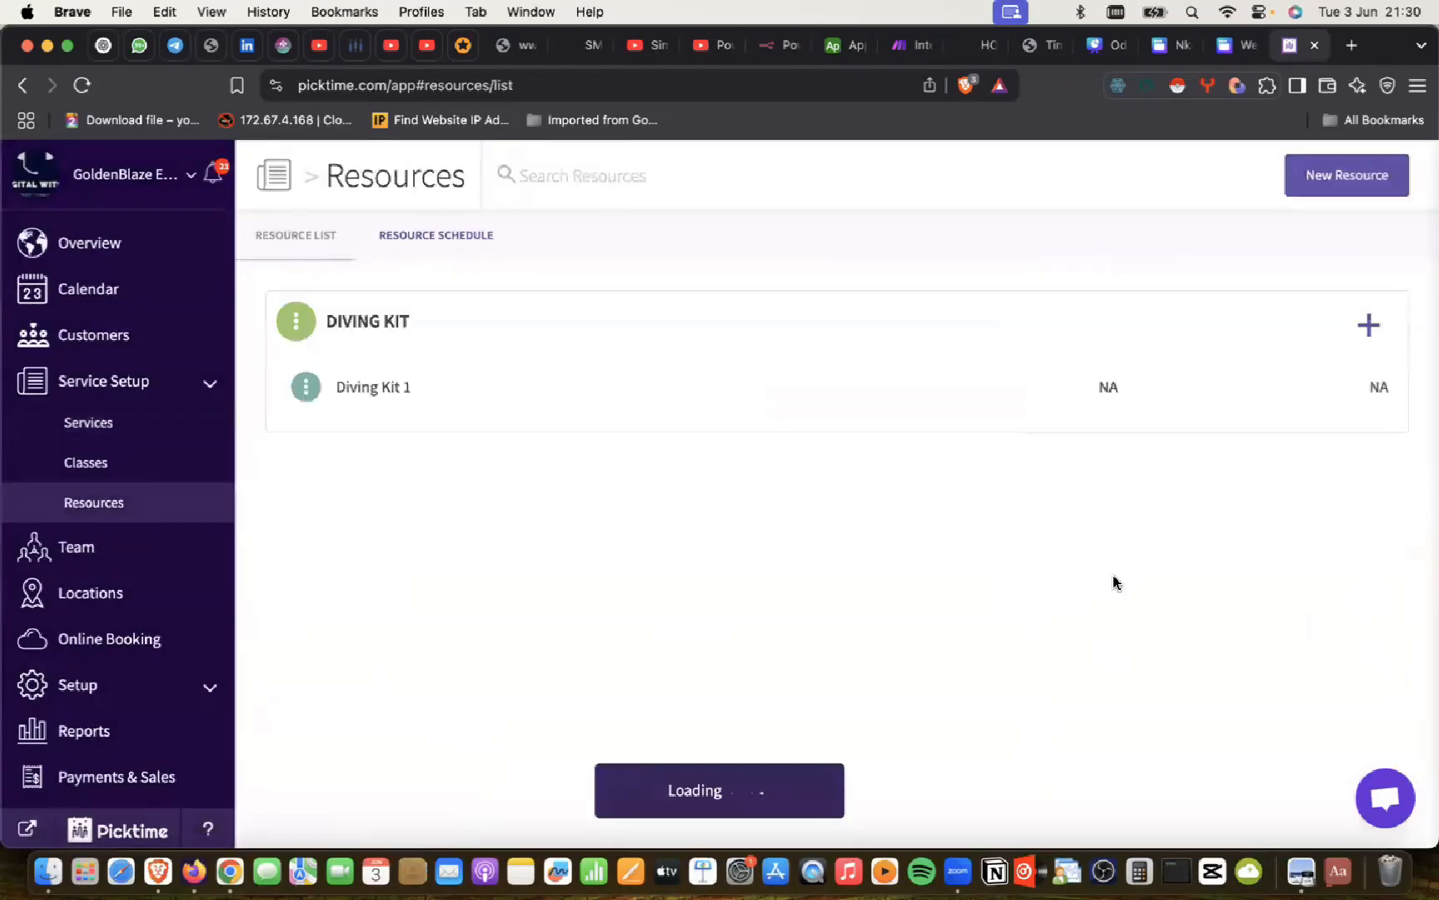
# Step: Delete the Diving Kit 1 resource and confirm the Resources list is empty
pyautogui.click(373, 390)
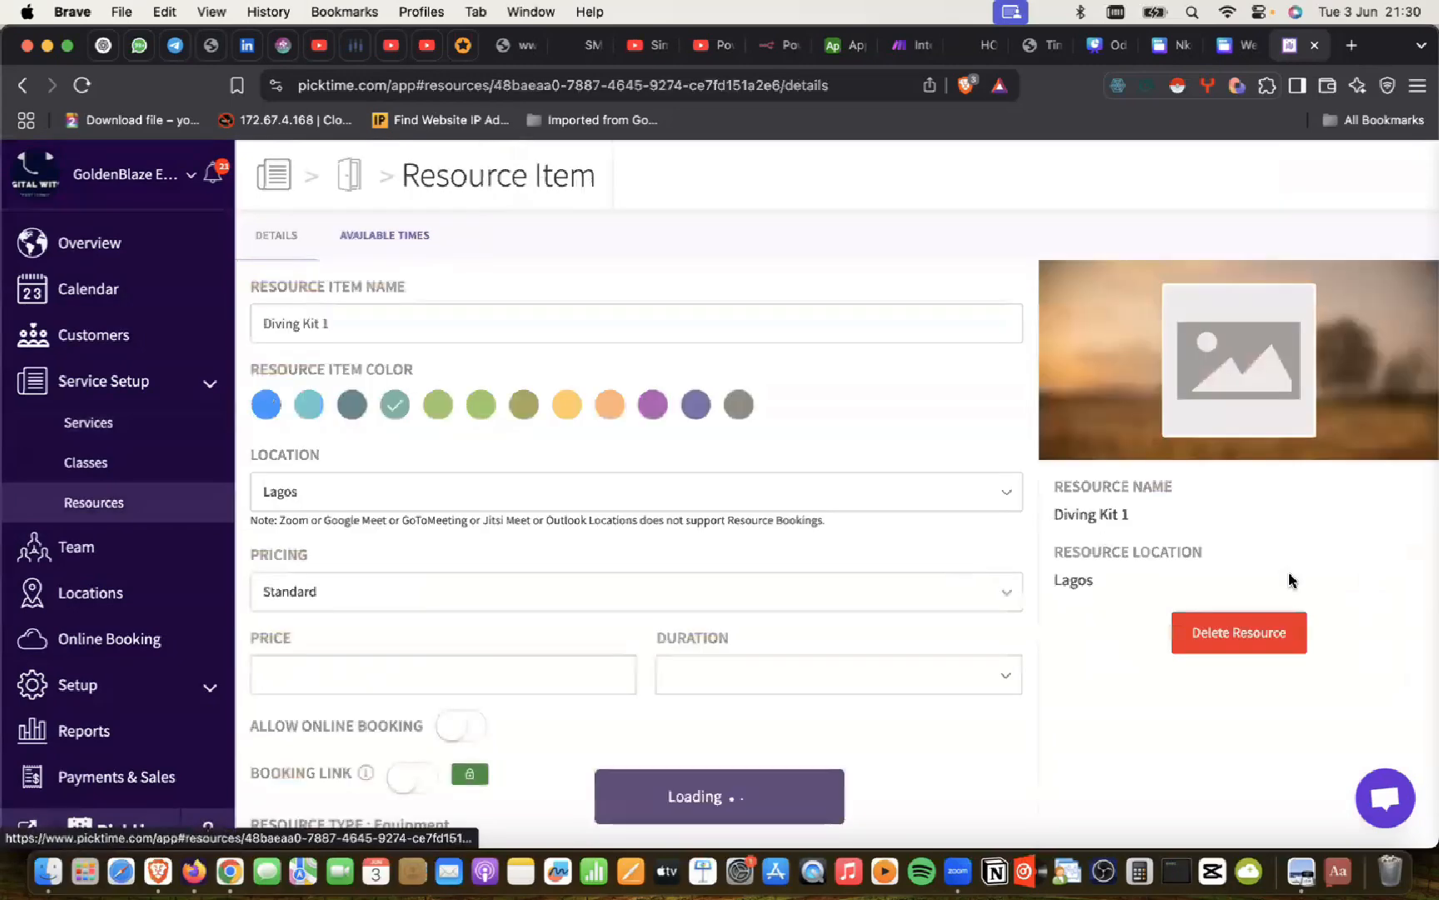
pyautogui.click(1209, 640)
pyautogui.click(367, 332)
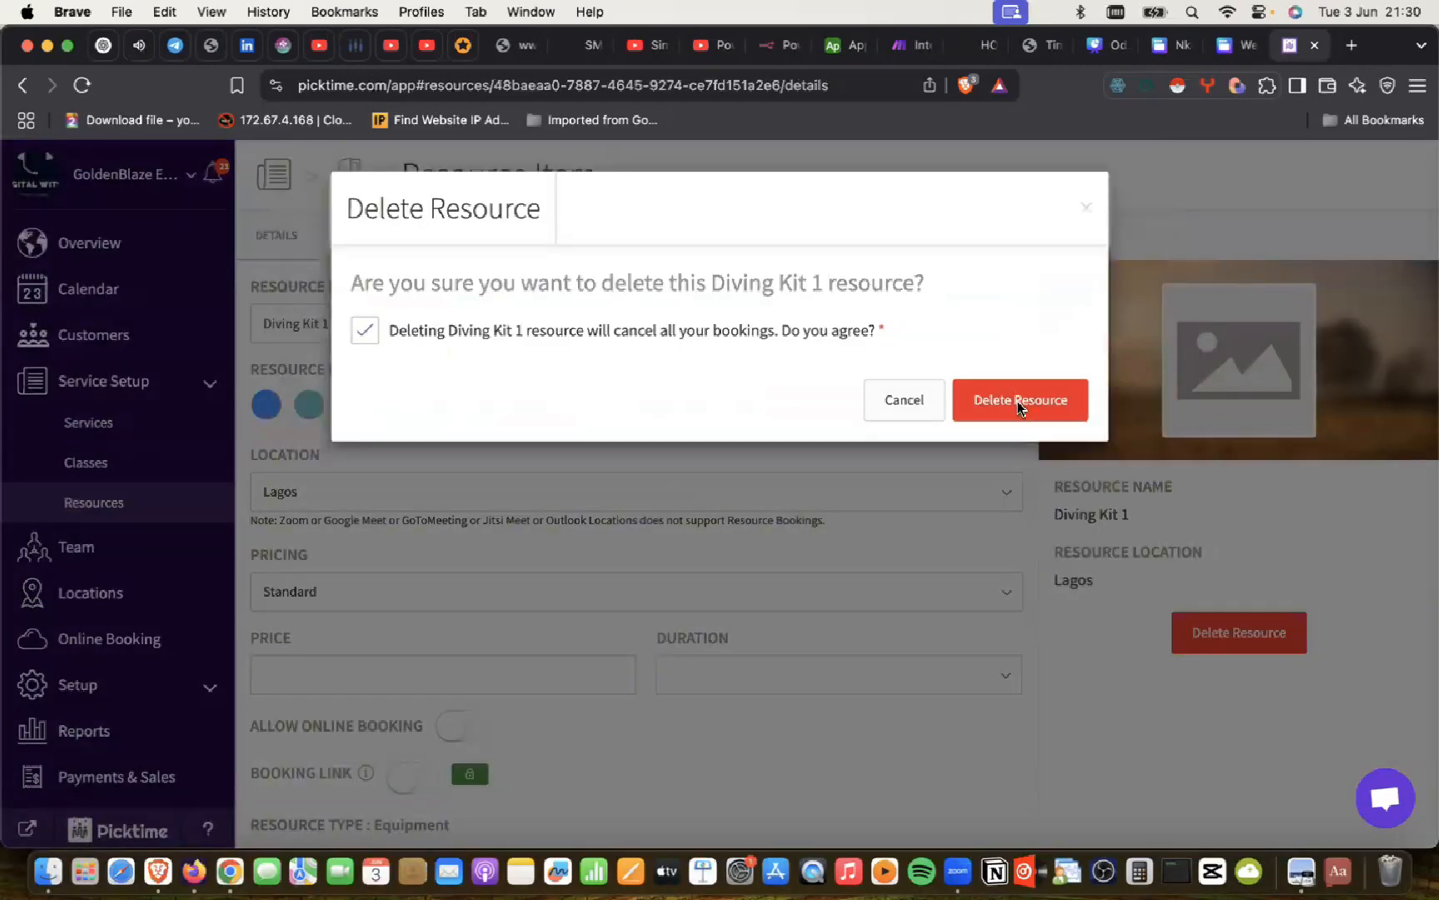
pyautogui.click(1018, 408)
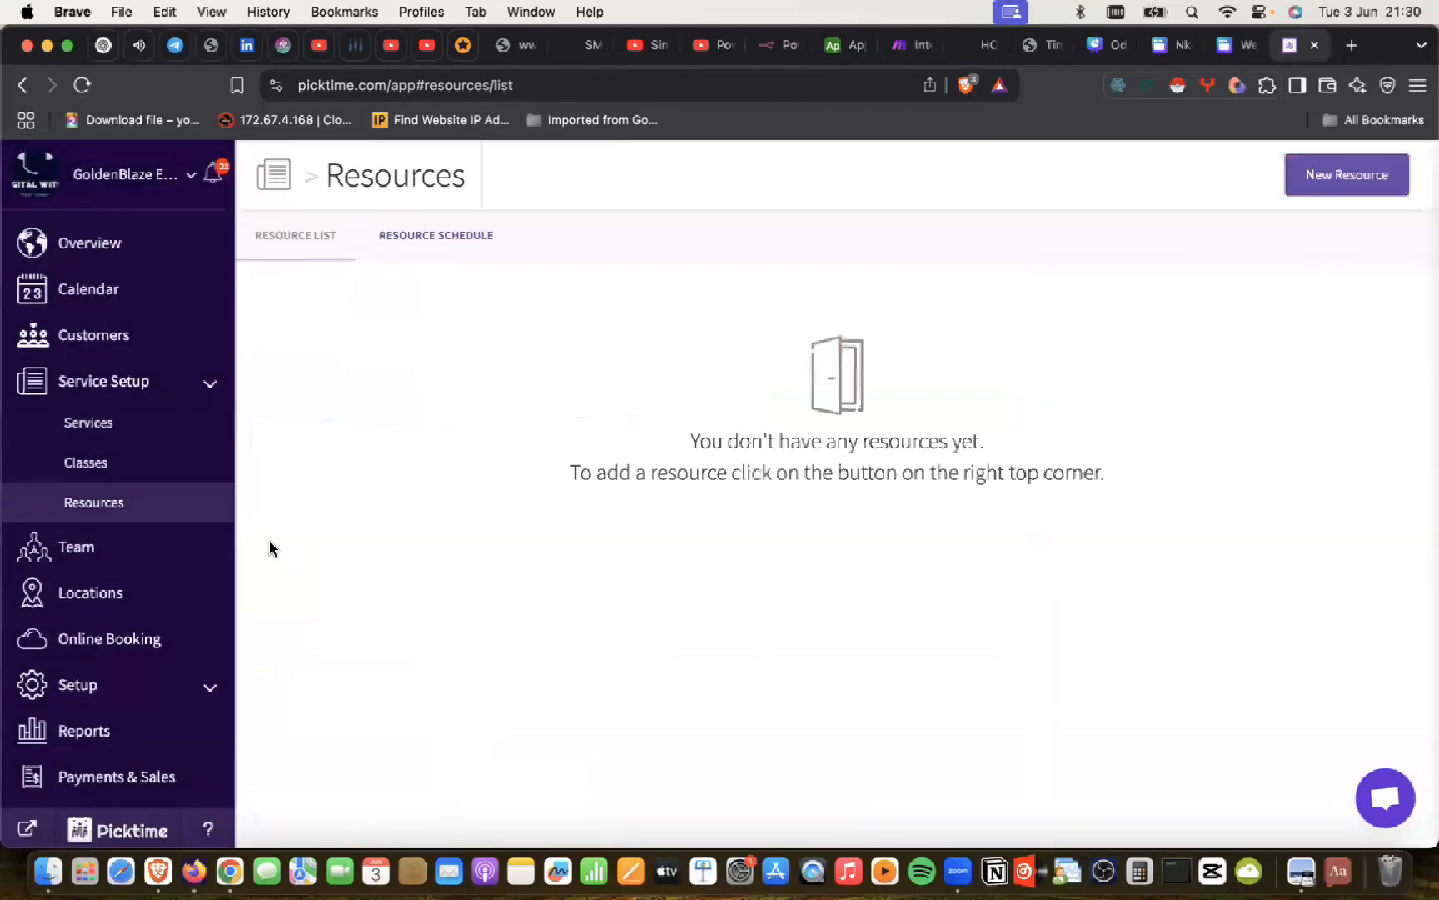
pyautogui.scroll(-1, 124, 485)
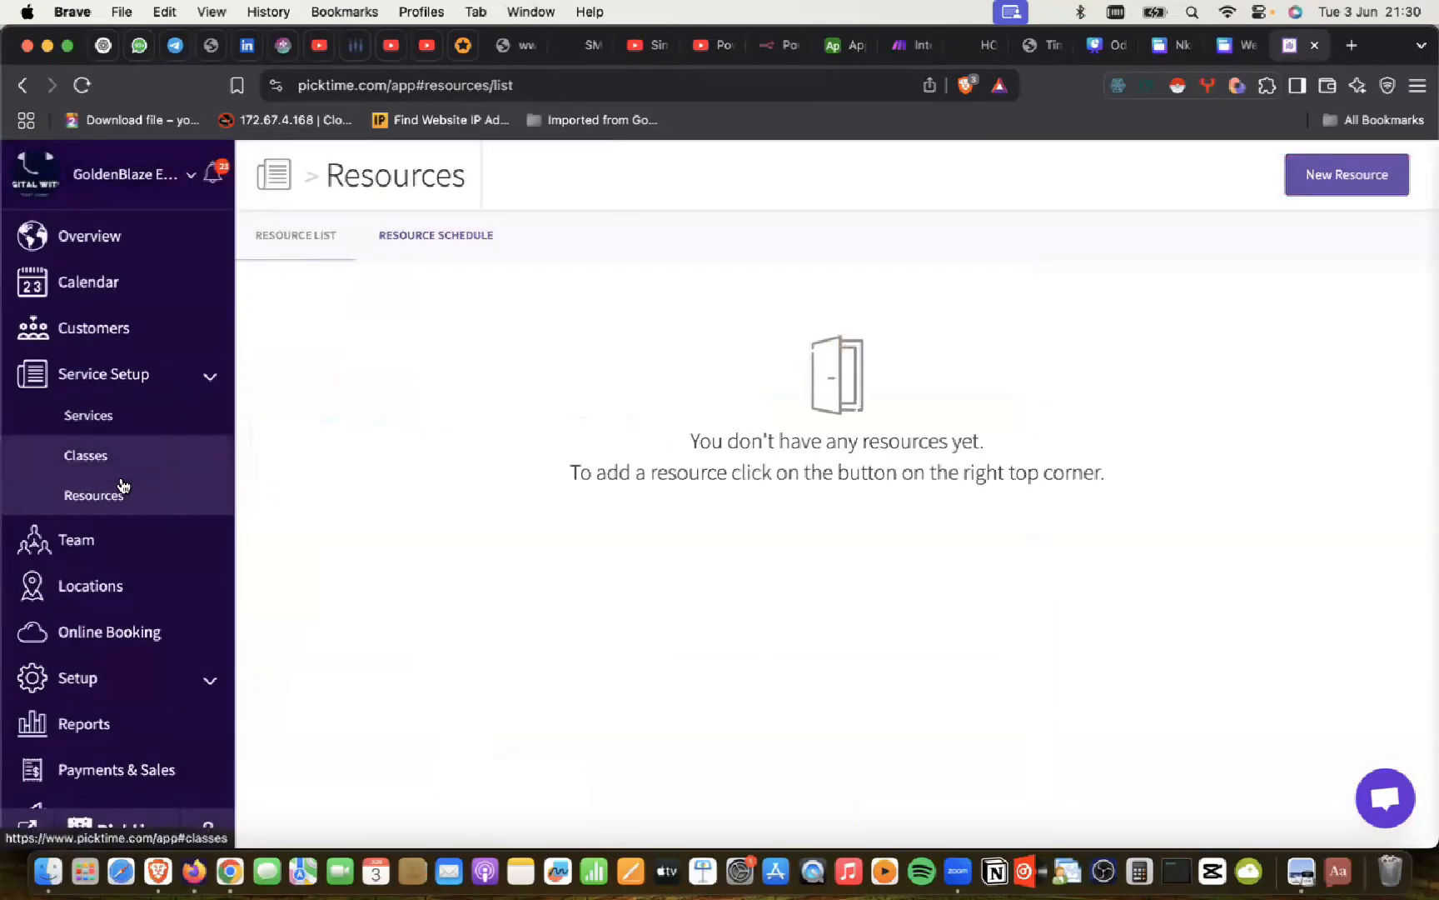
pyautogui.scroll(-2, 123, 486)
pyautogui.scroll(2, 123, 486)
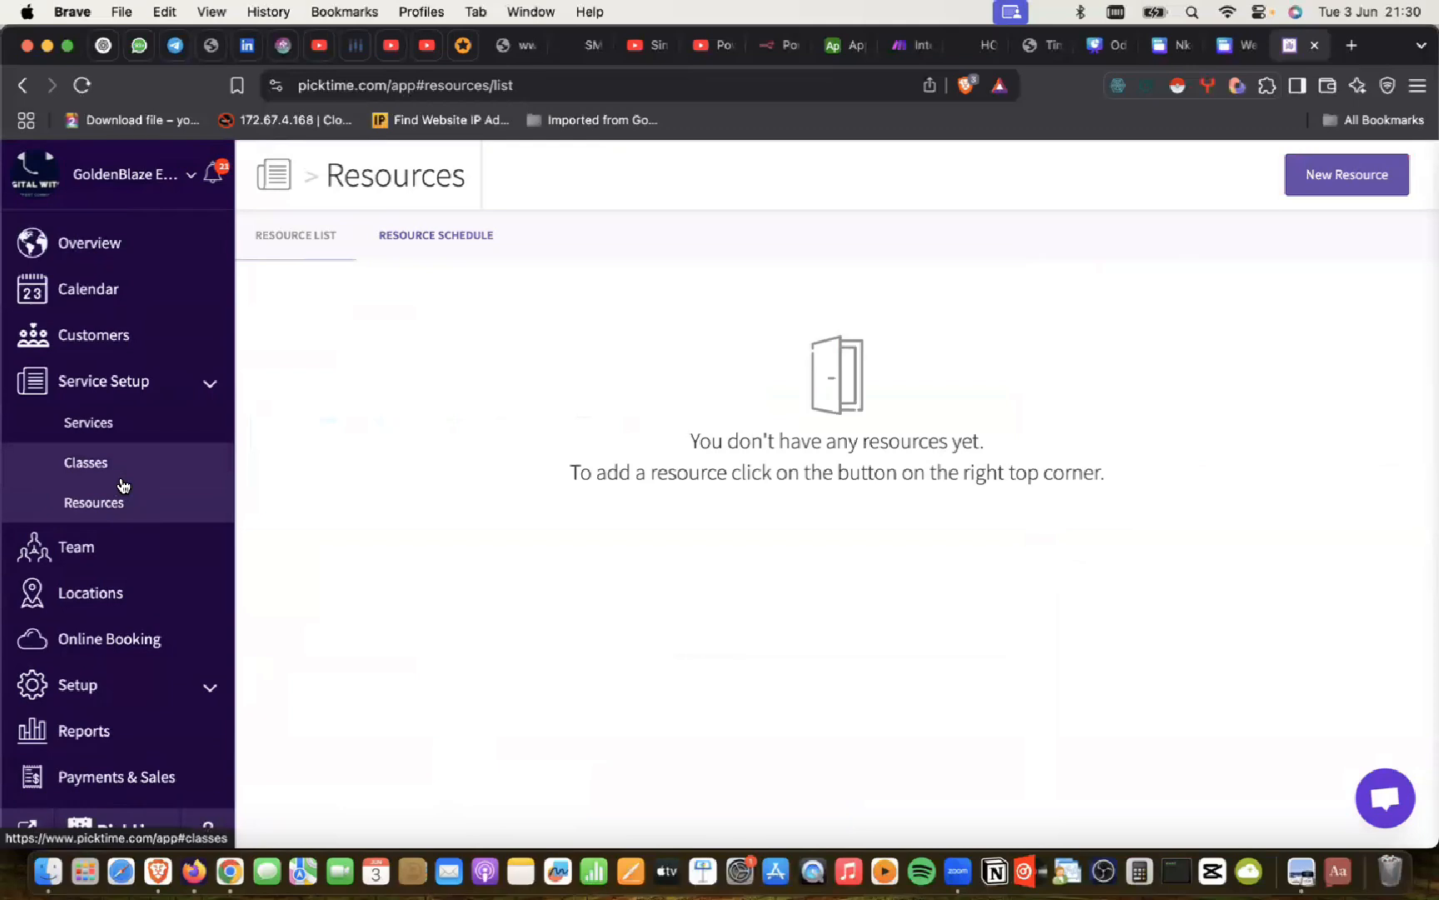
pyautogui.scroll(-5, 124, 486)
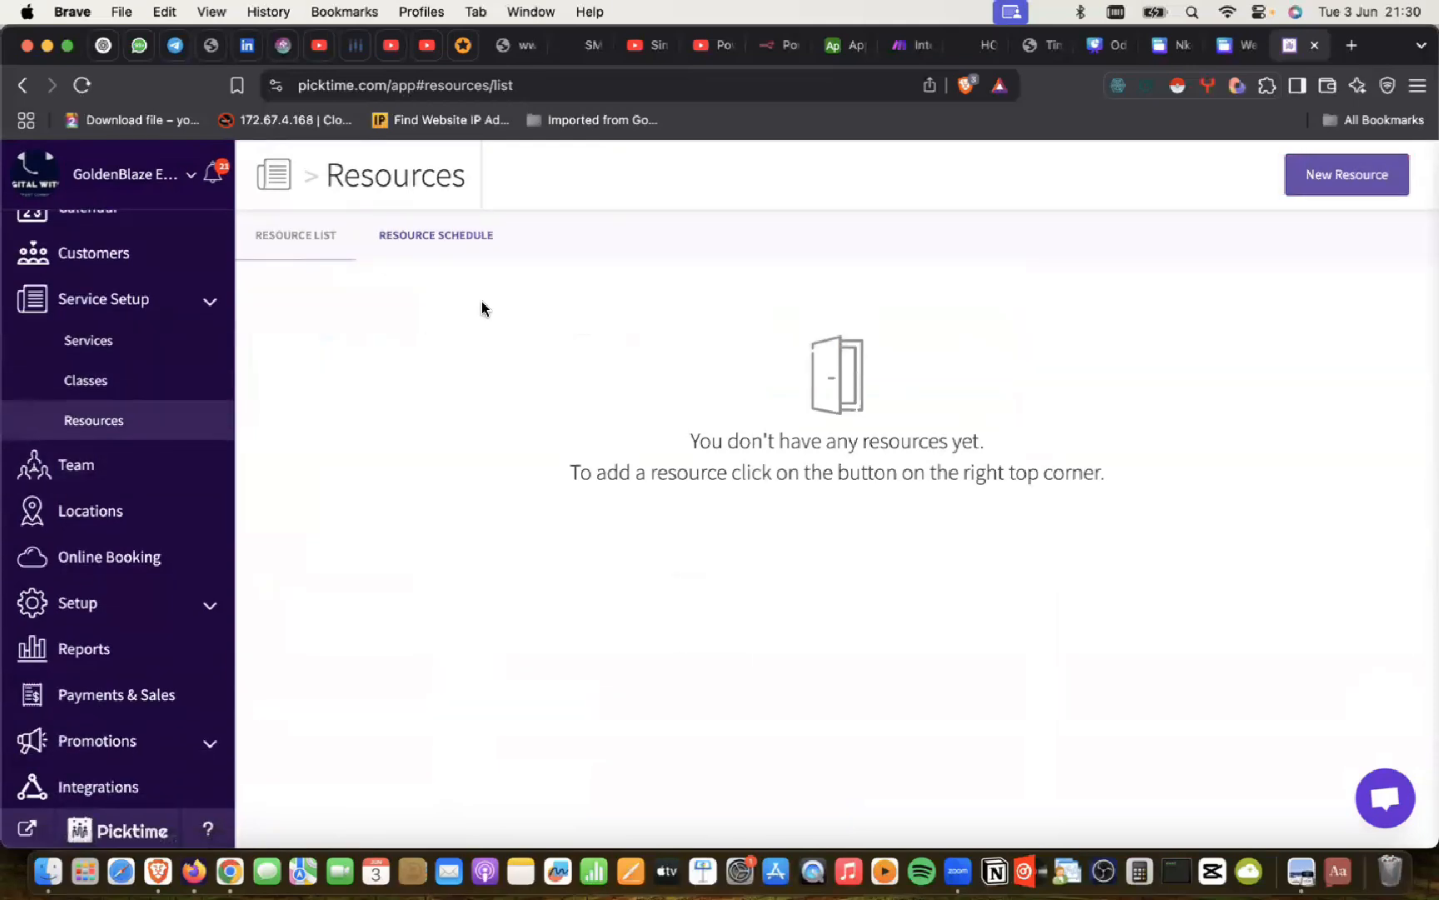
pyautogui.scroll(-1, 43, 514)
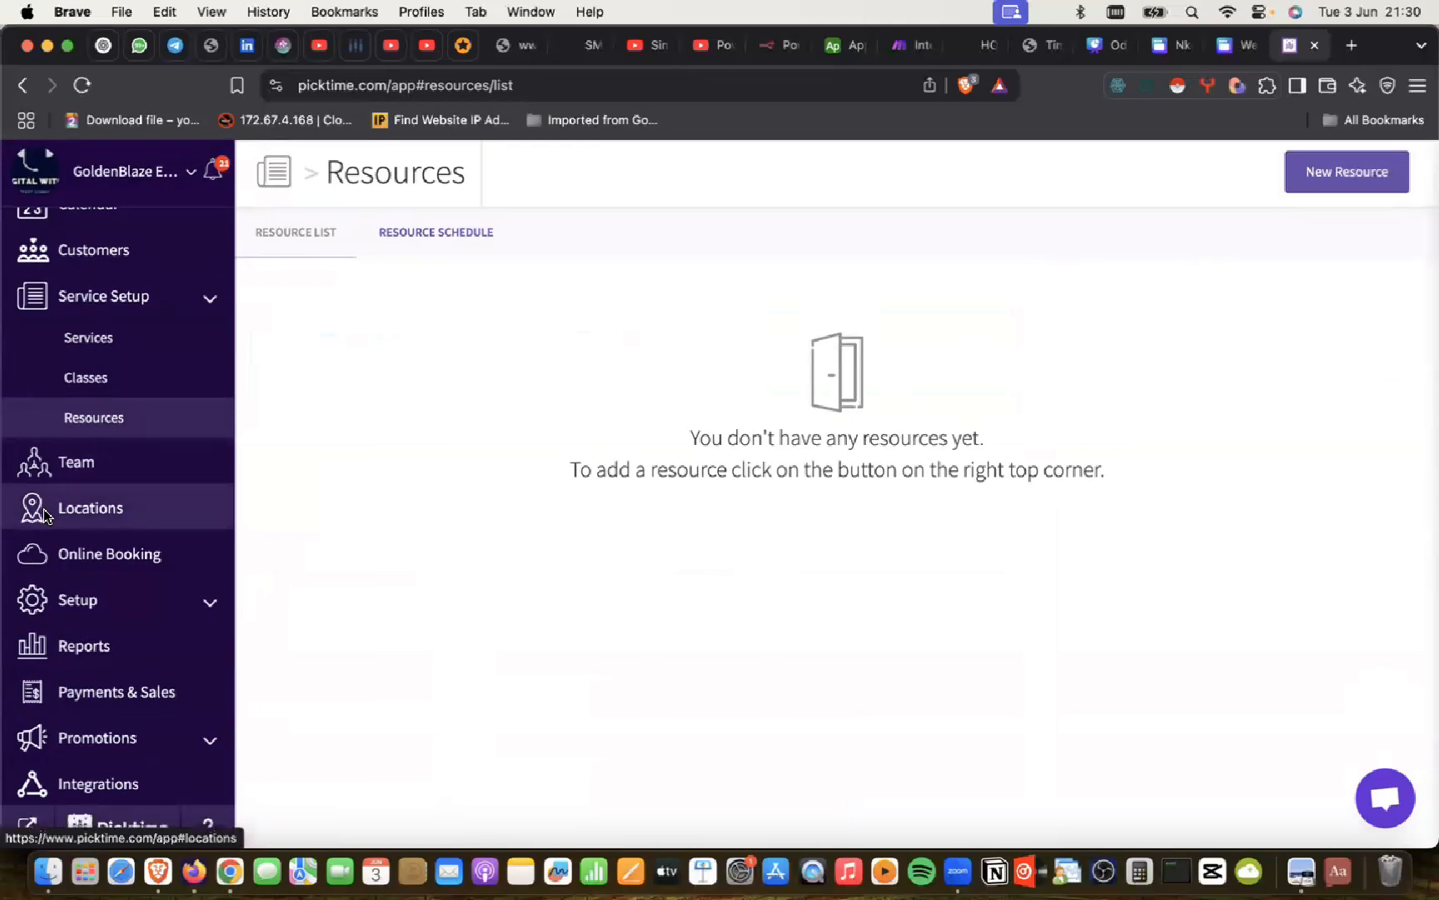
pyautogui.scroll(1, 46, 516)
pyautogui.scroll(3, 43, 514)
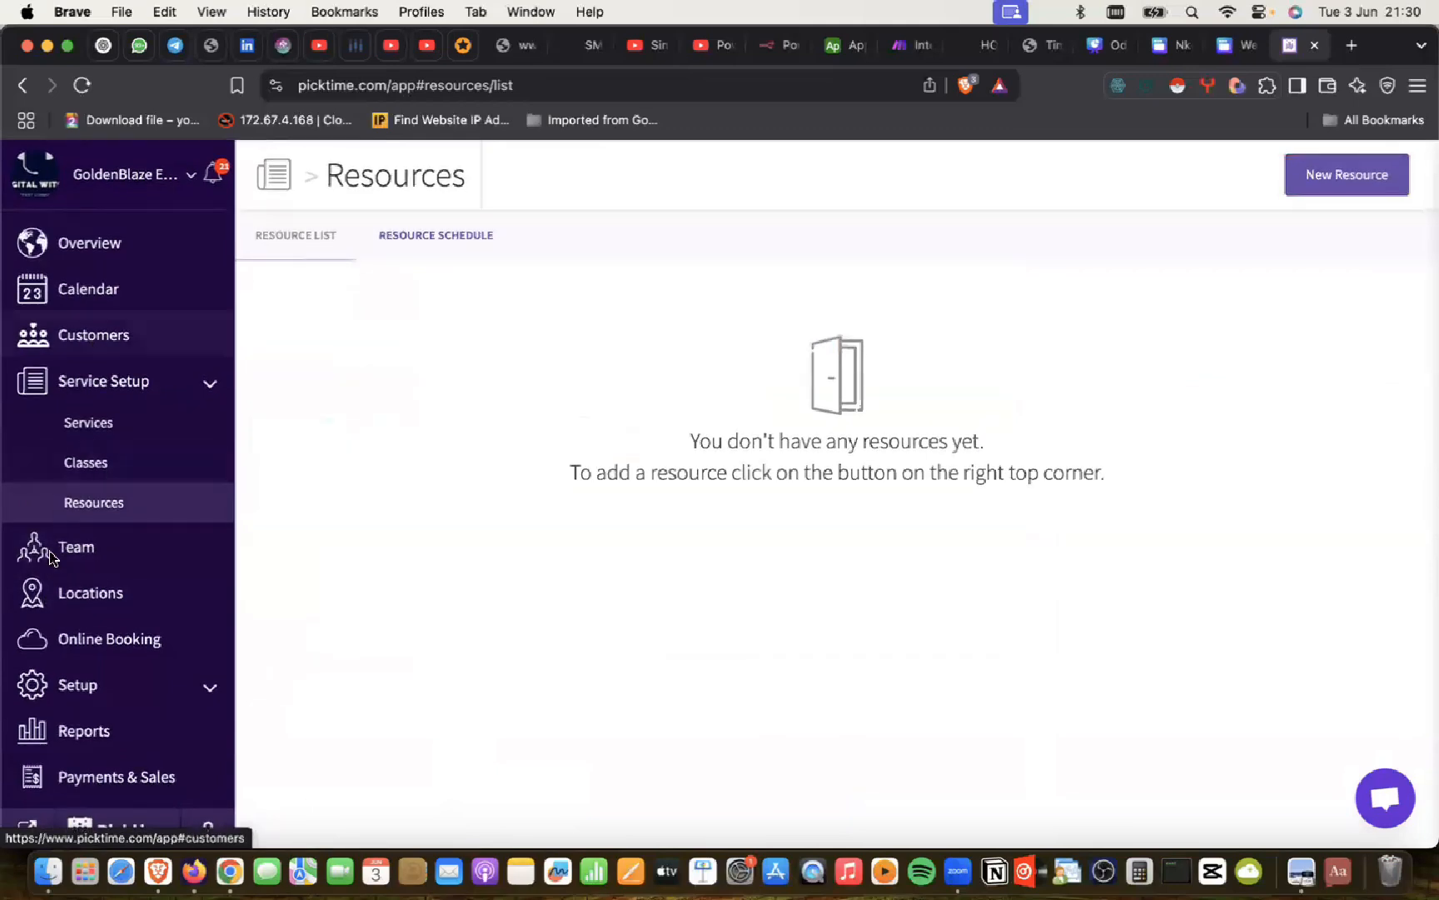
# Step: Delete the second team member from the Team list without migrating bookings
pyautogui.click(72, 553)
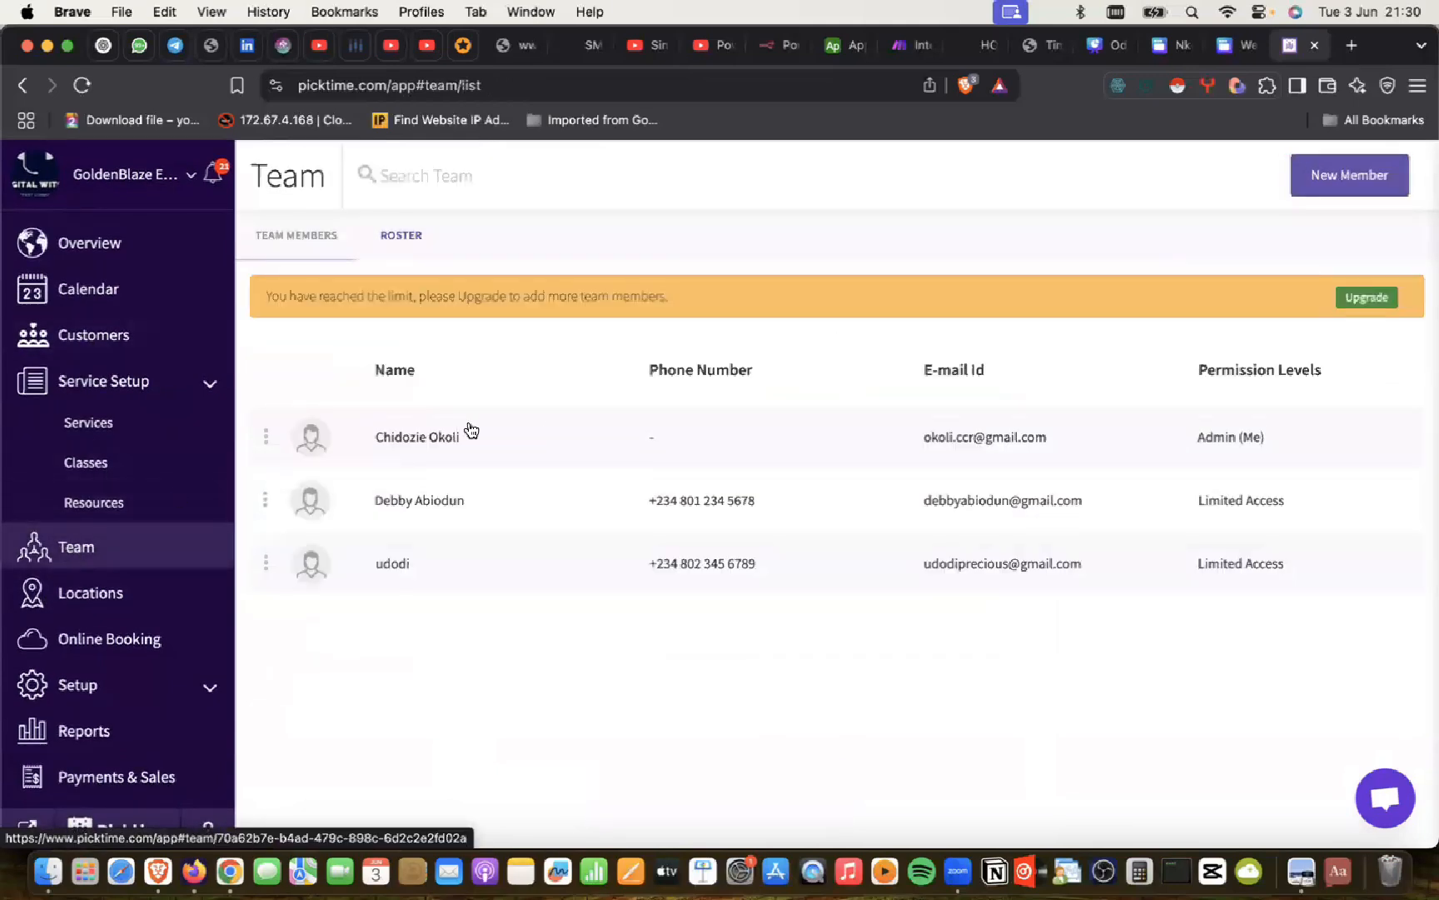
pyautogui.click(415, 503)
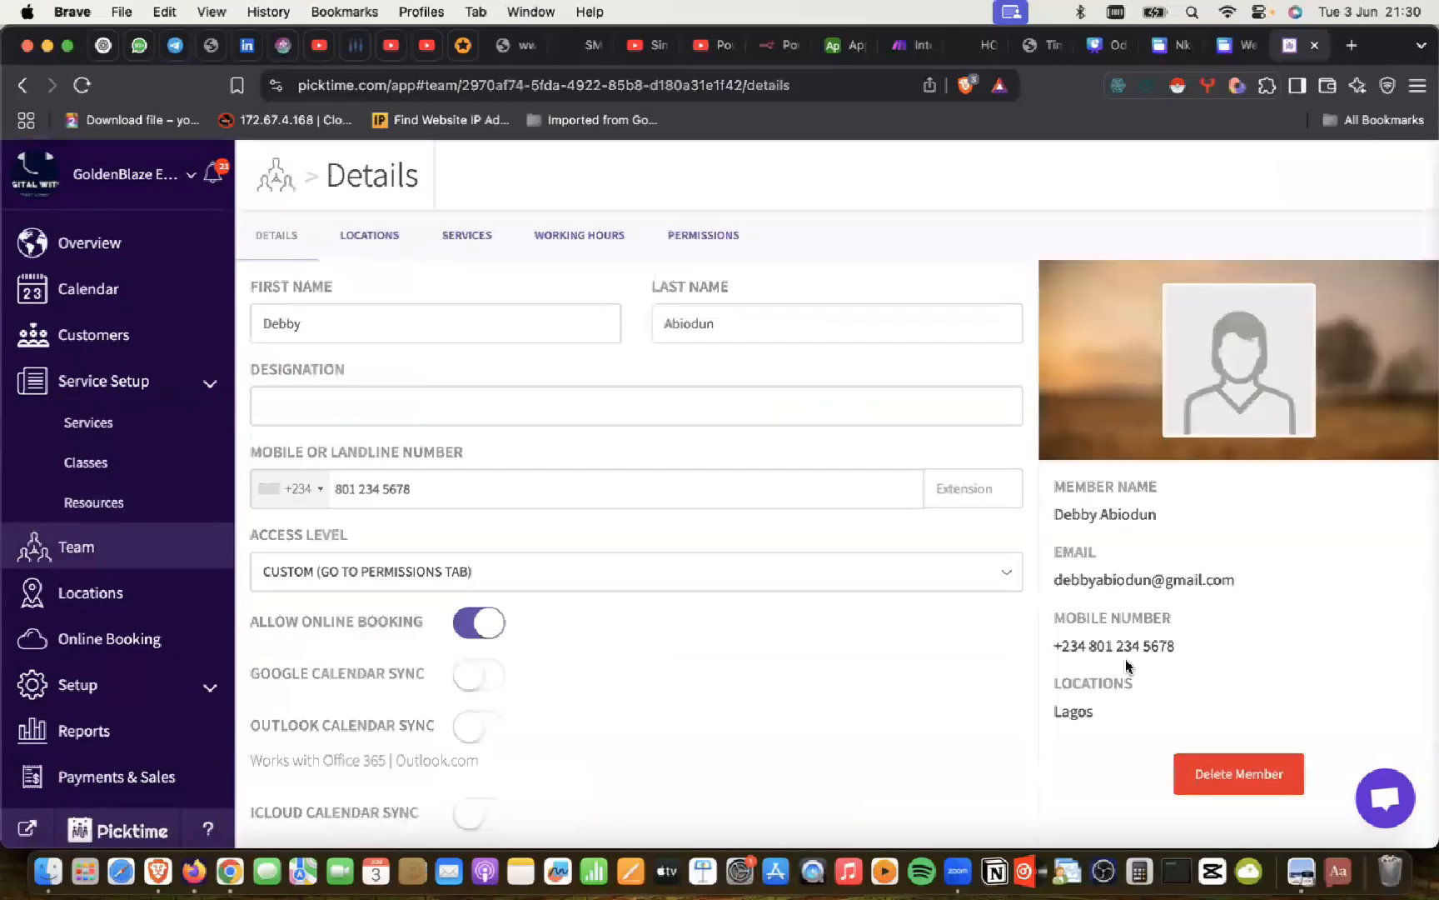
pyautogui.click(1207, 758)
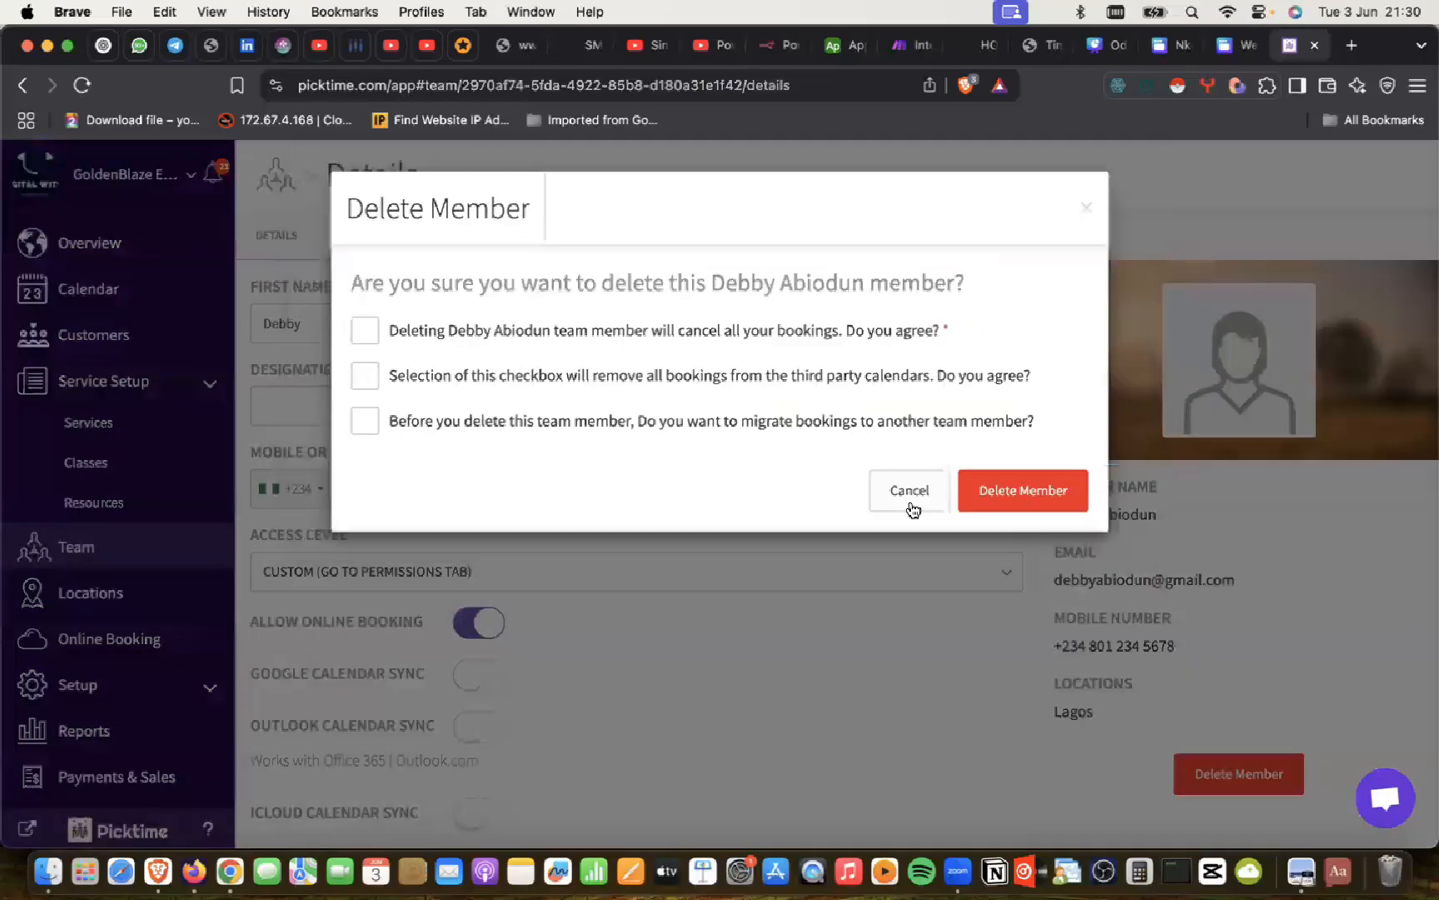
pyautogui.click(364, 334)
pyautogui.click(364, 378)
pyautogui.click(366, 425)
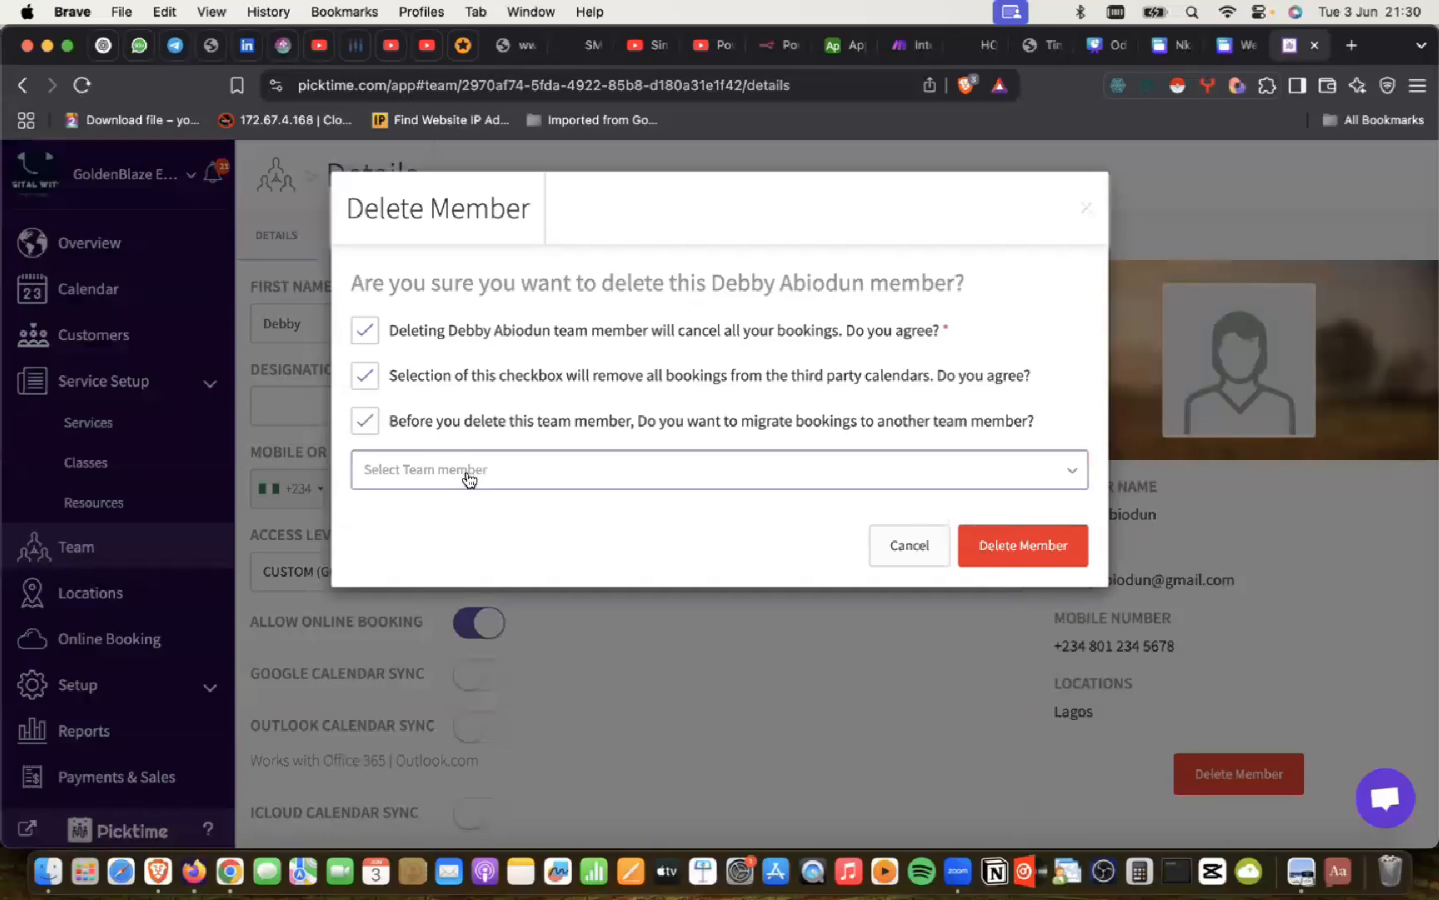
pyautogui.click(364, 421)
pyautogui.click(1003, 495)
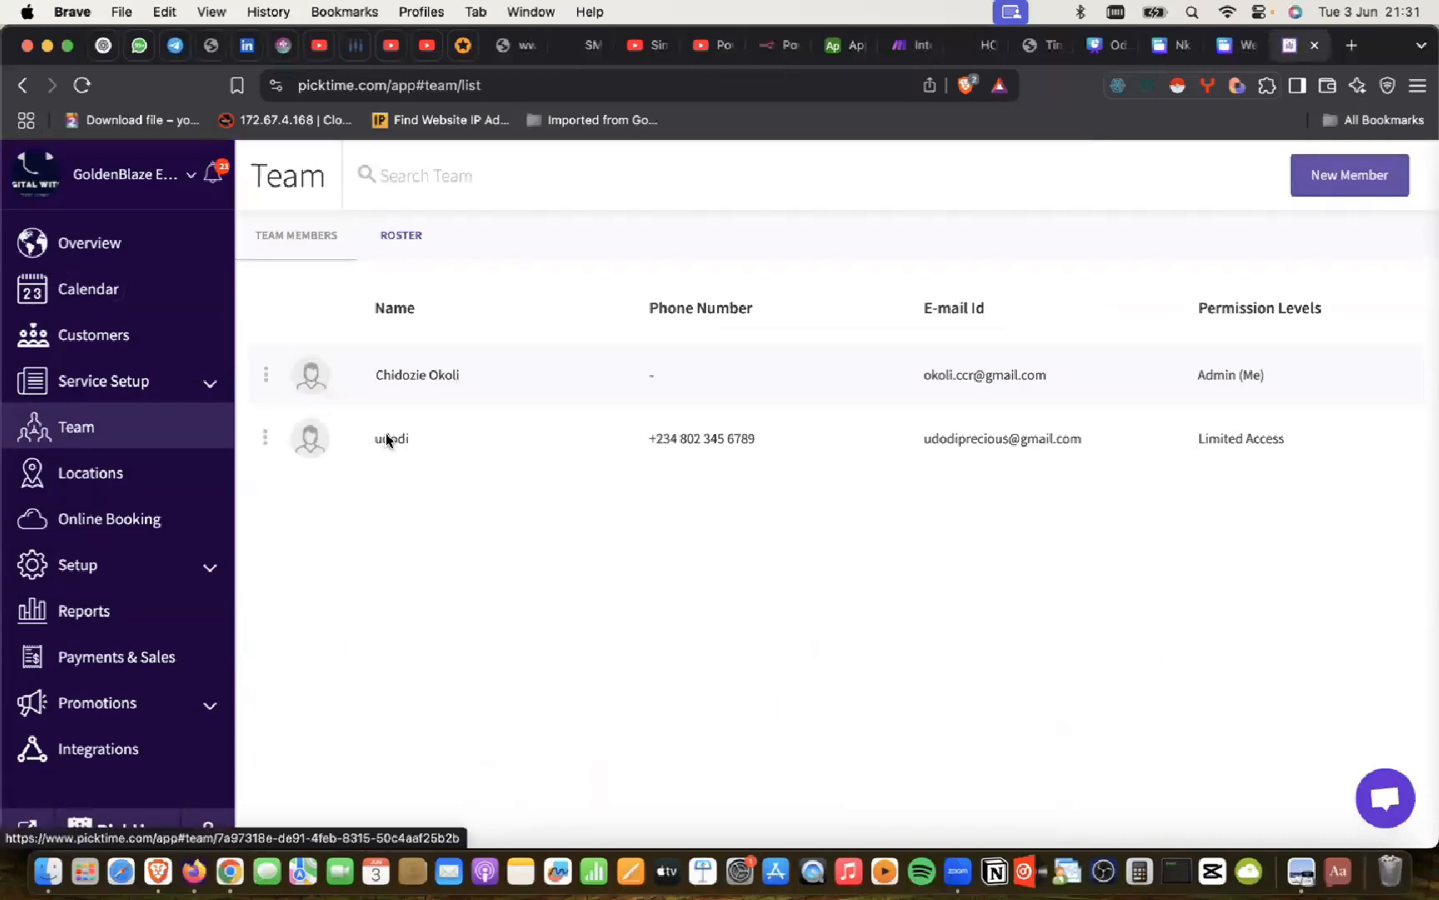
# Step: Delete the remaining limited-access team member, ticking both acknowledgements
pyautogui.click(388, 440)
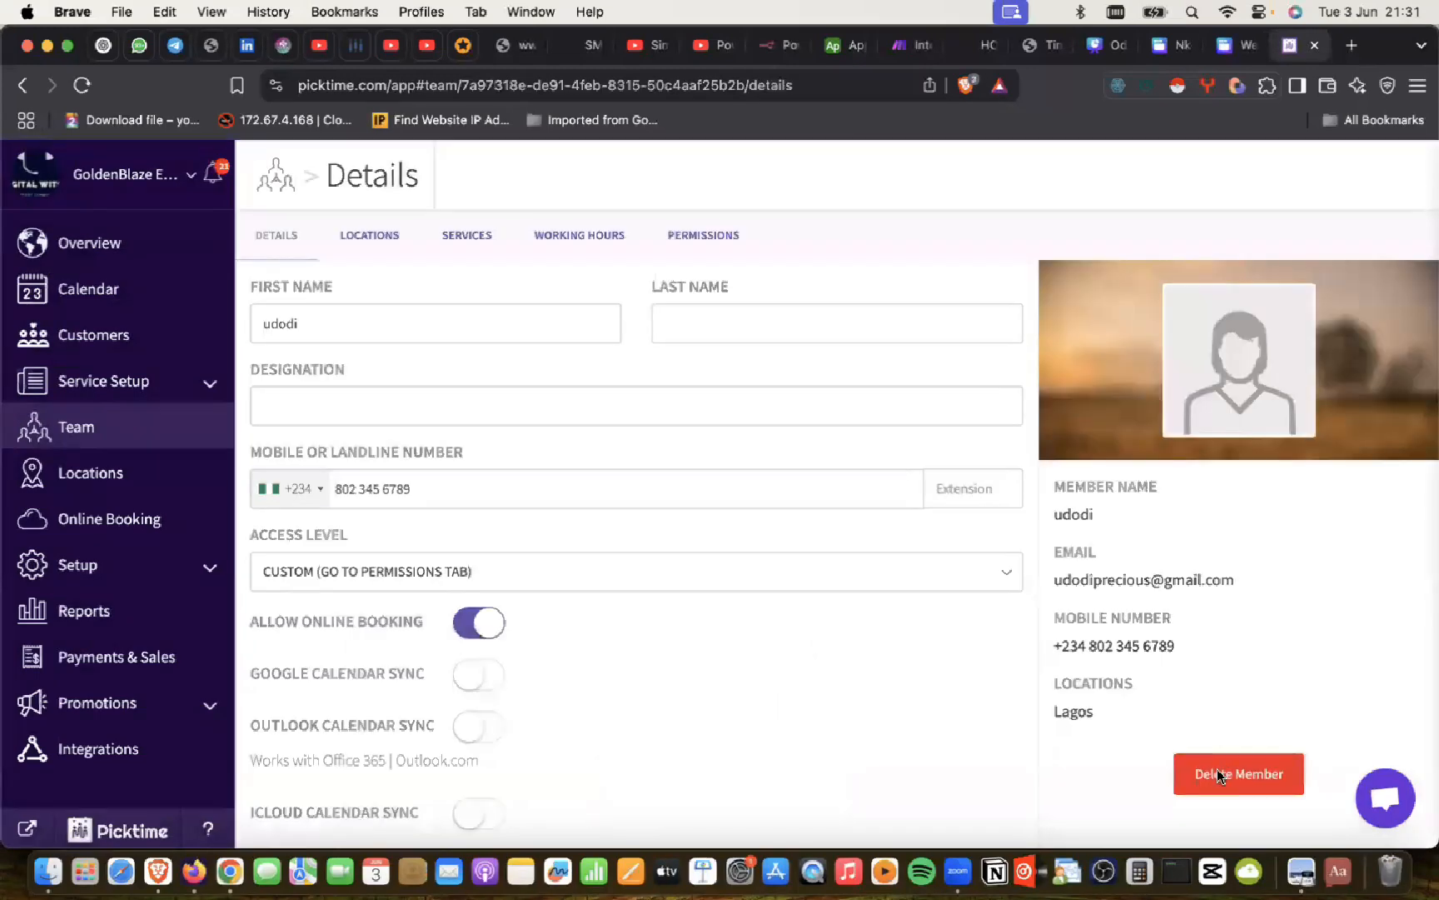
pyautogui.click(1217, 773)
pyautogui.click(364, 331)
pyautogui.click(364, 386)
pyautogui.click(1028, 503)
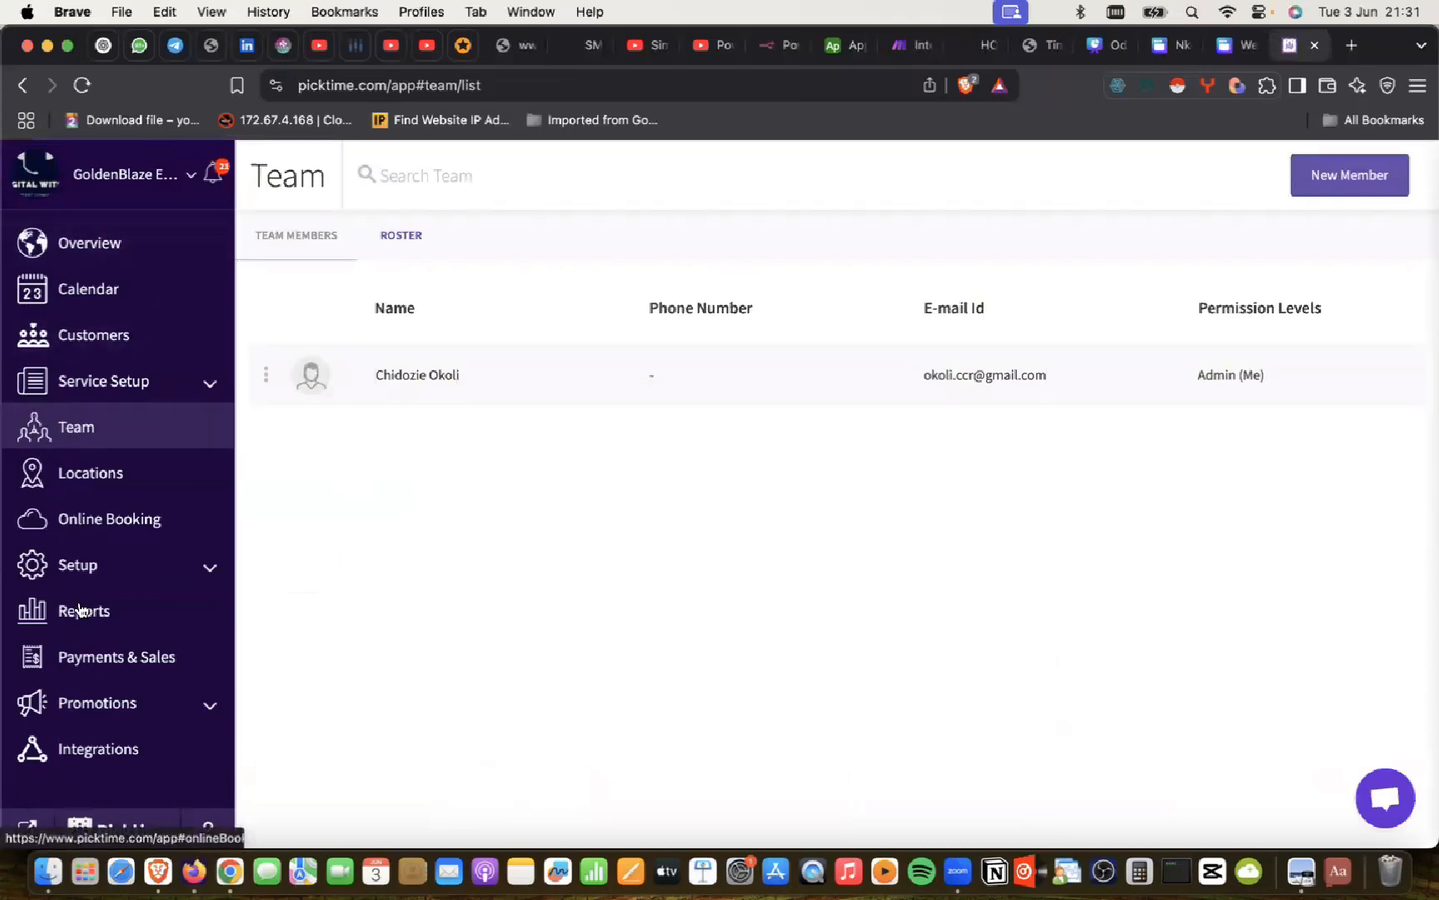
# Step: Review Step 1 in ChatGPT, then open Picktime Settings from the GoldenBlaze account menu
pyautogui.press('super+Tab')
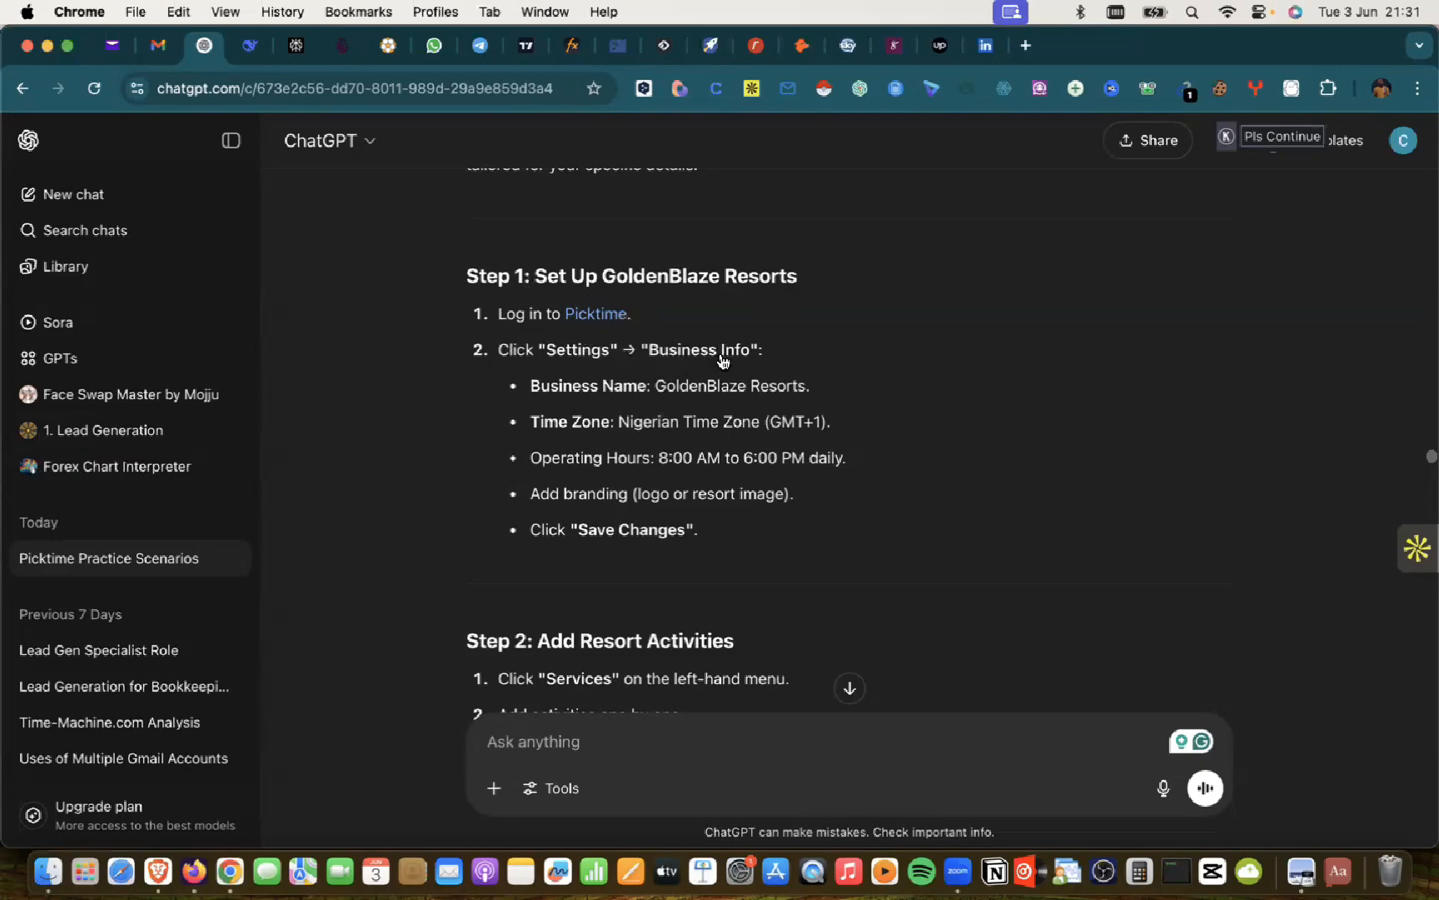
pyautogui.press('super+Tab')
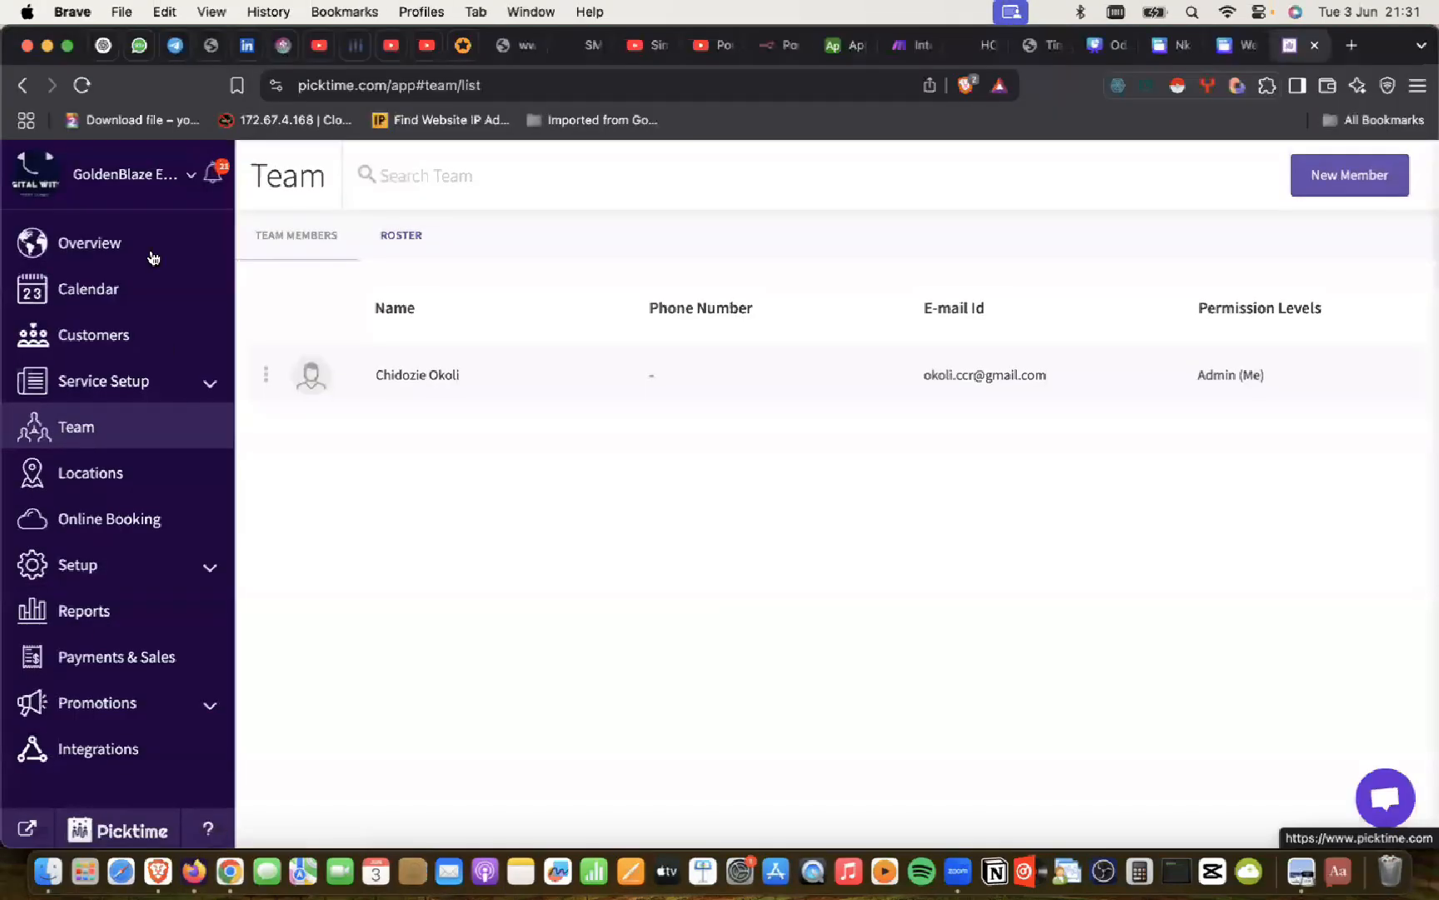
pyautogui.click(192, 178)
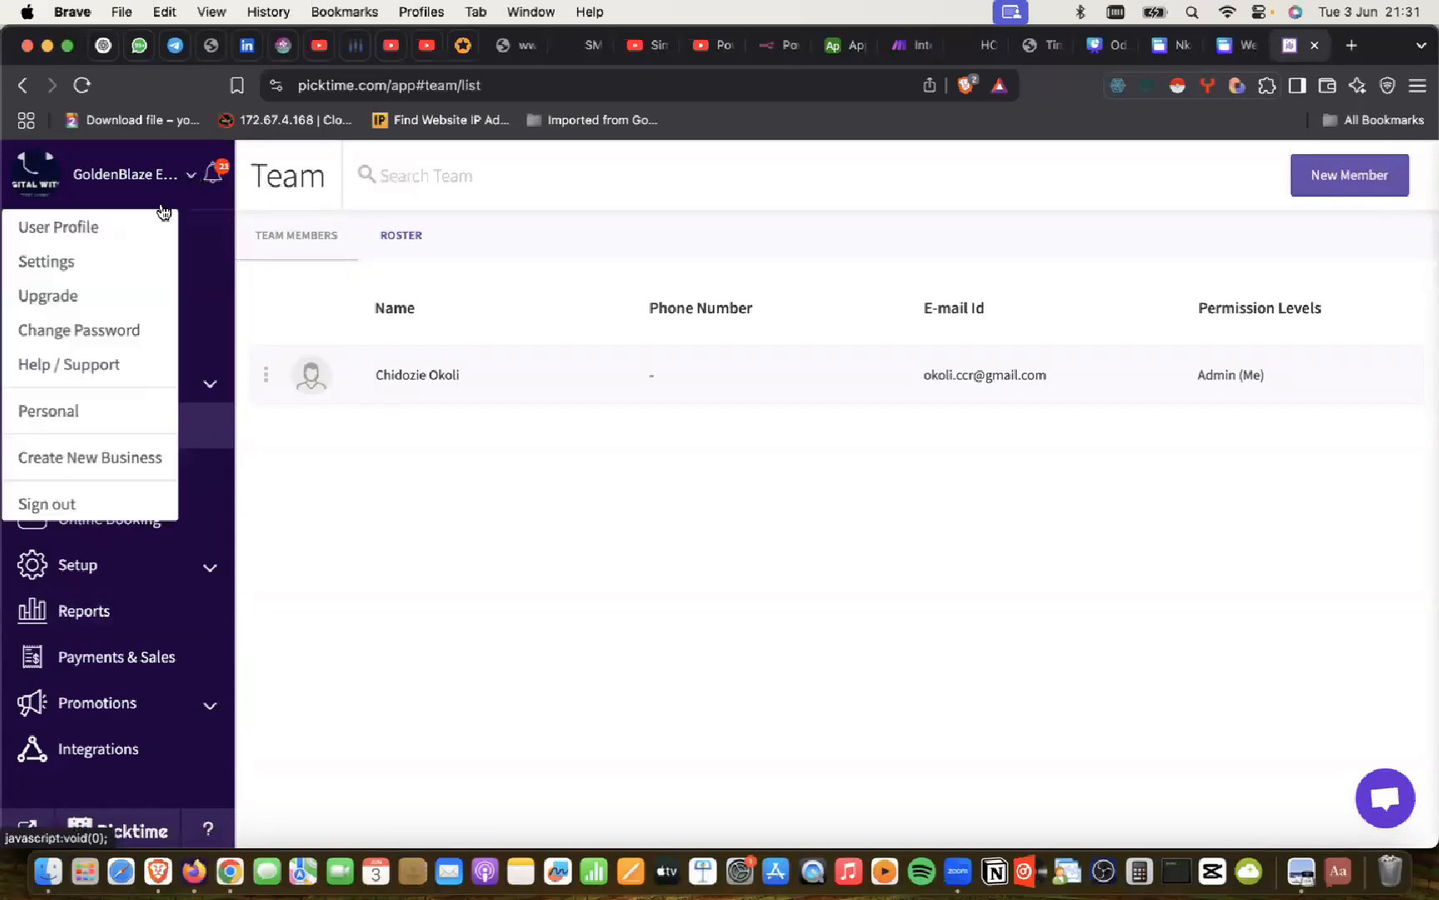
pyautogui.click(51, 258)
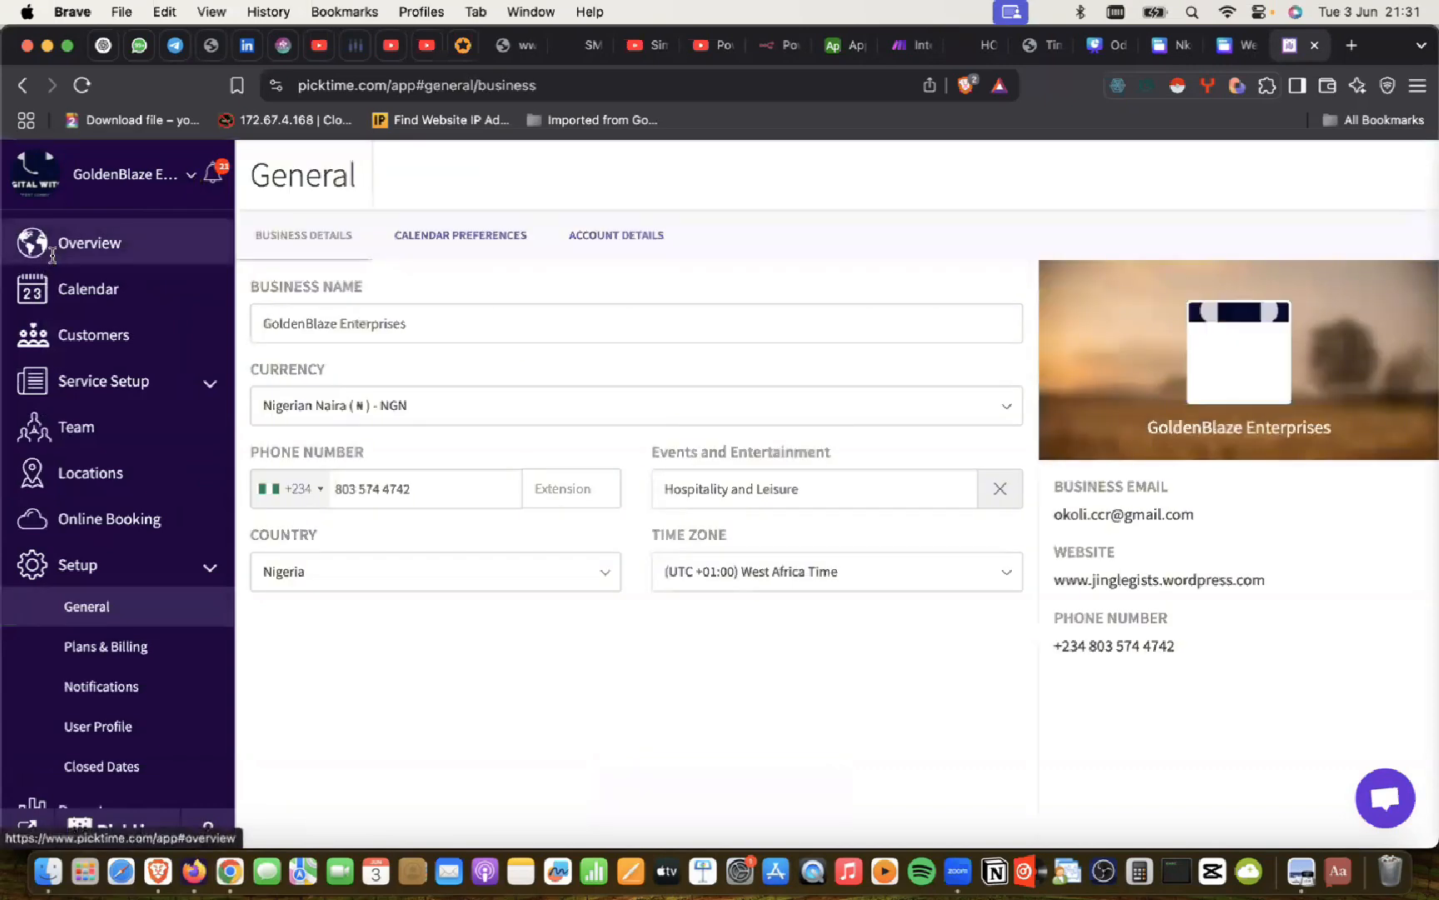
pyautogui.press('super+Tab')
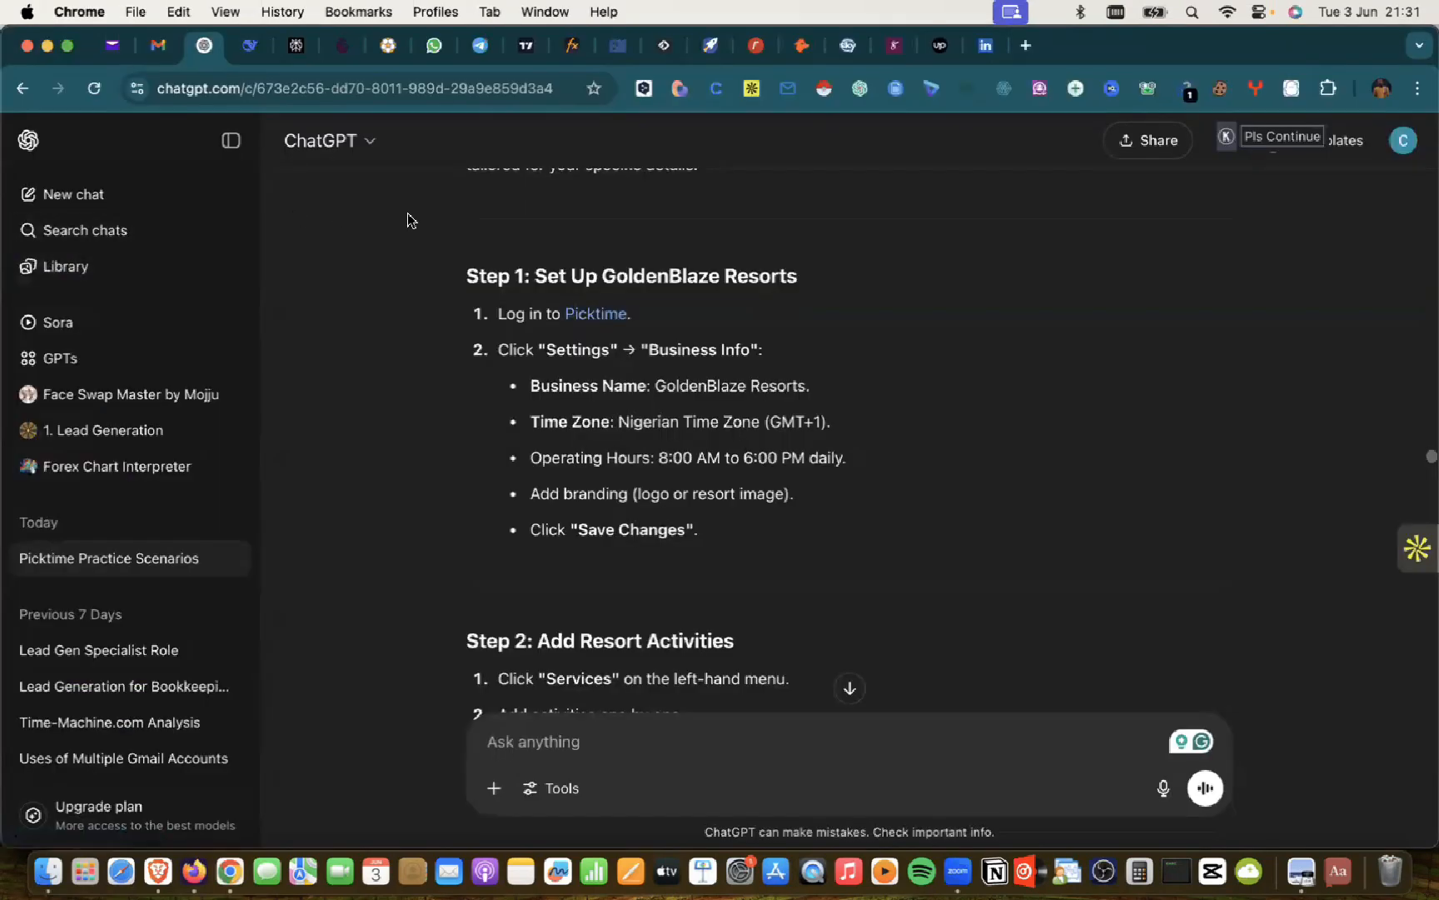
pyautogui.press('super+Tab')
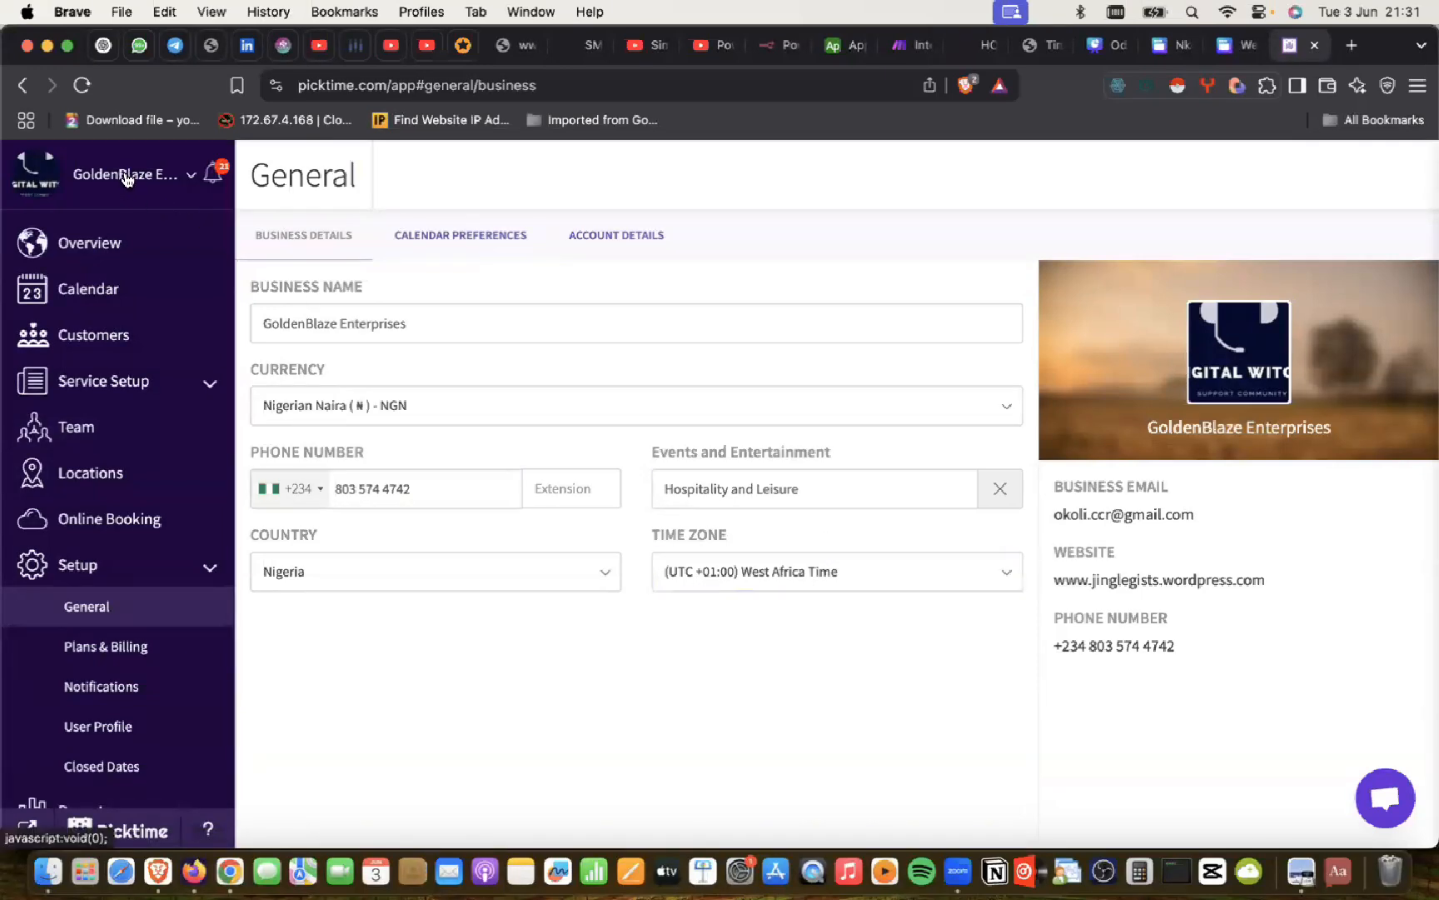
pyautogui.click(190, 176)
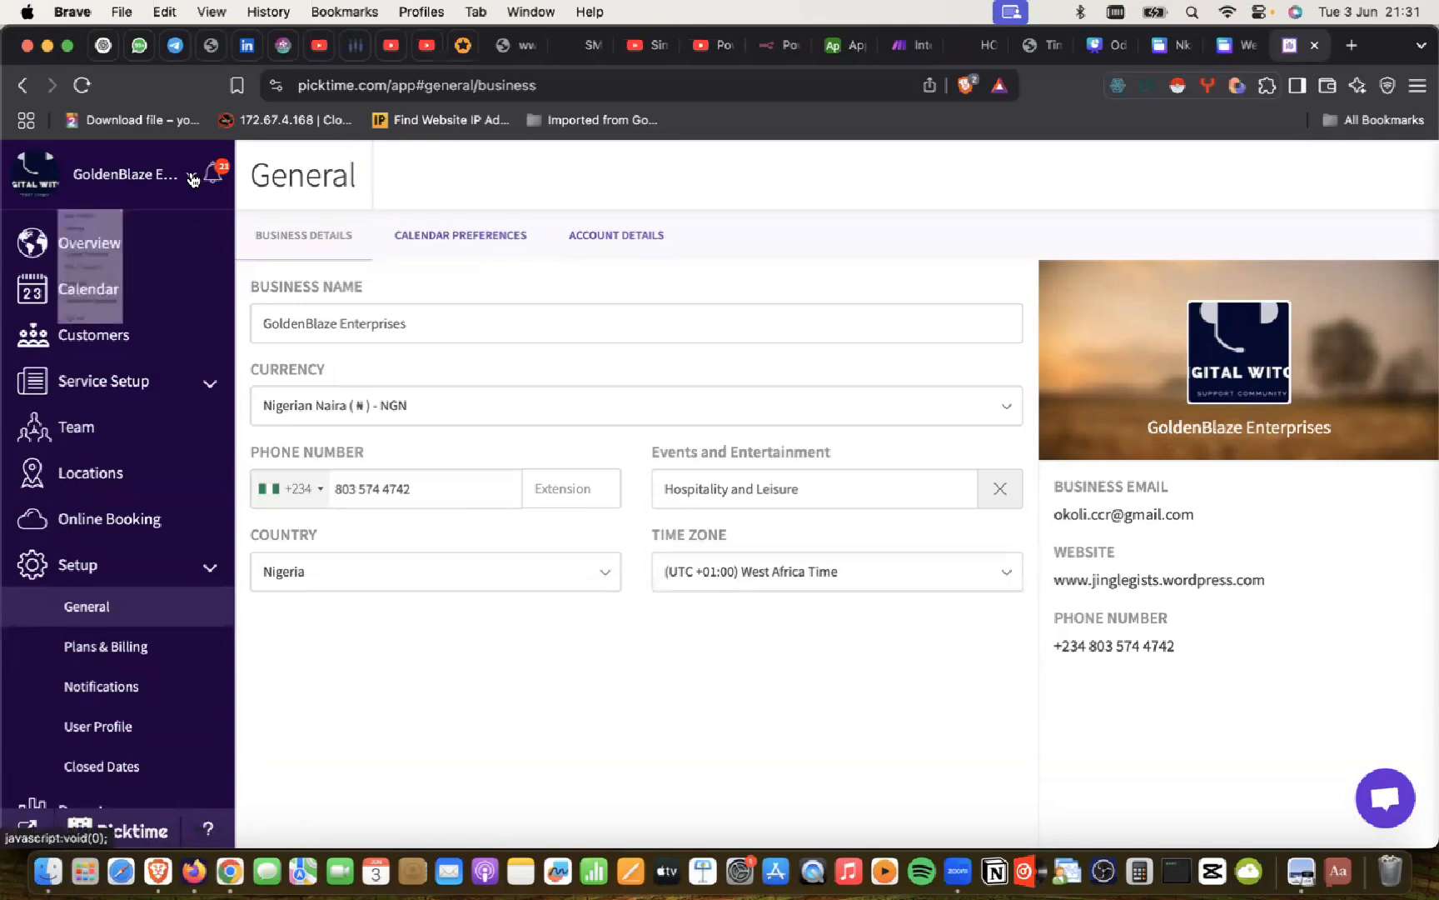
pyautogui.click(122, 187)
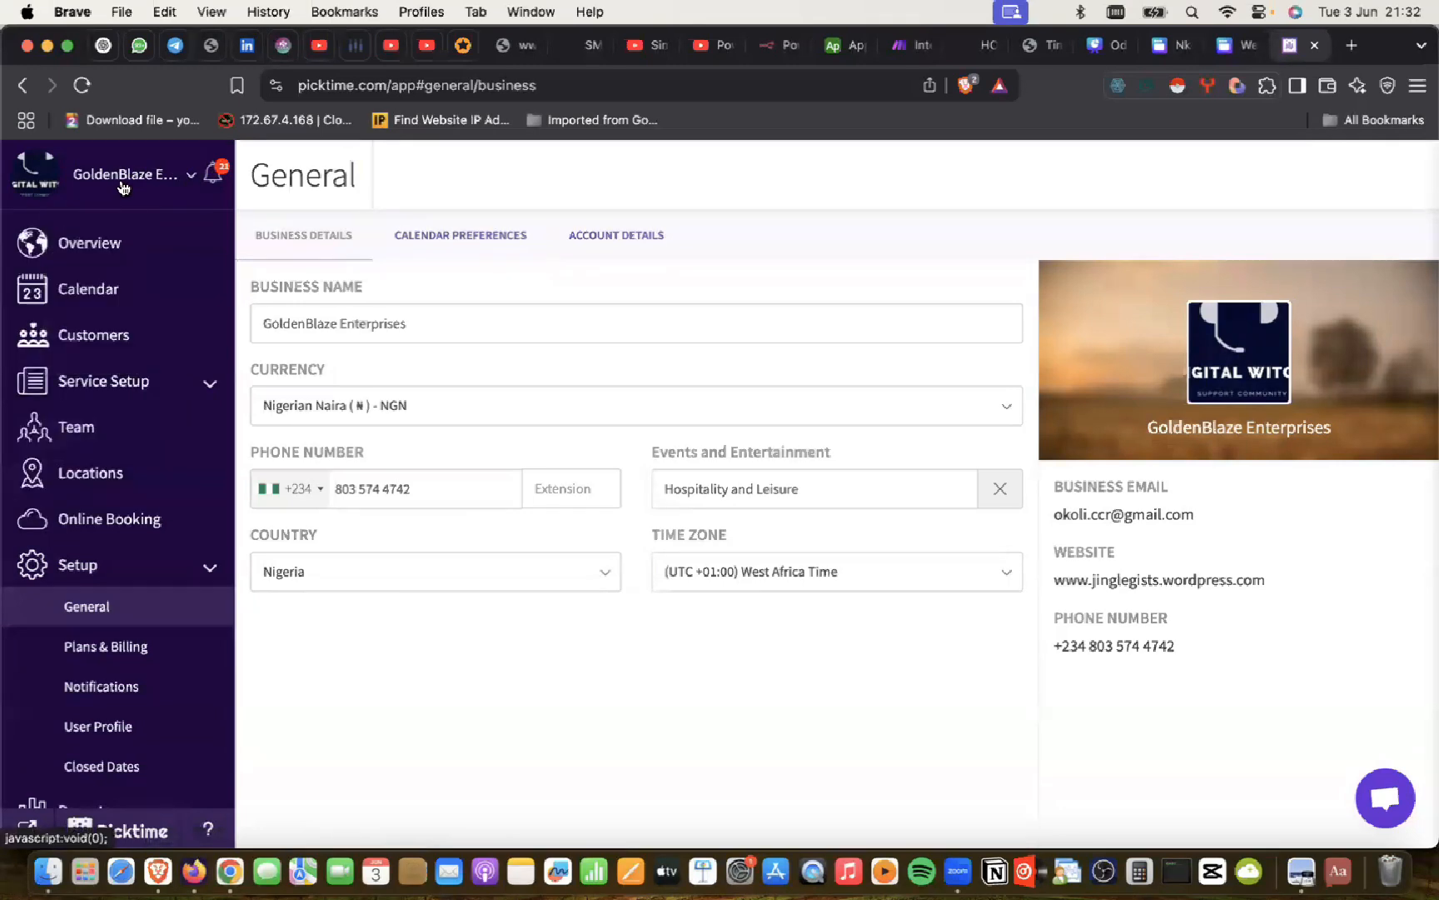
pyautogui.click(191, 182)
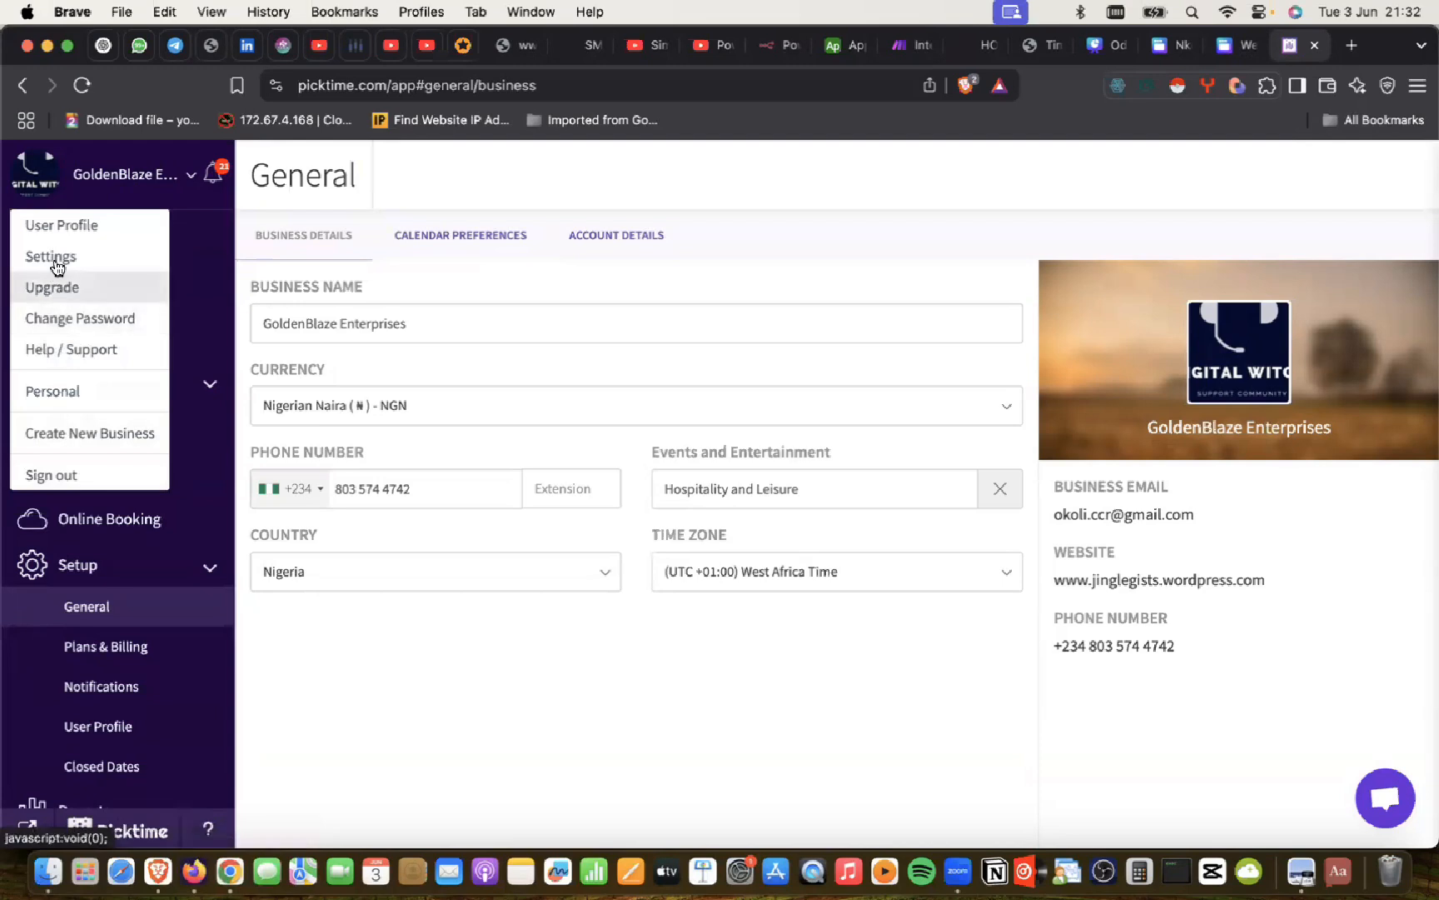
pyautogui.click(612, 427)
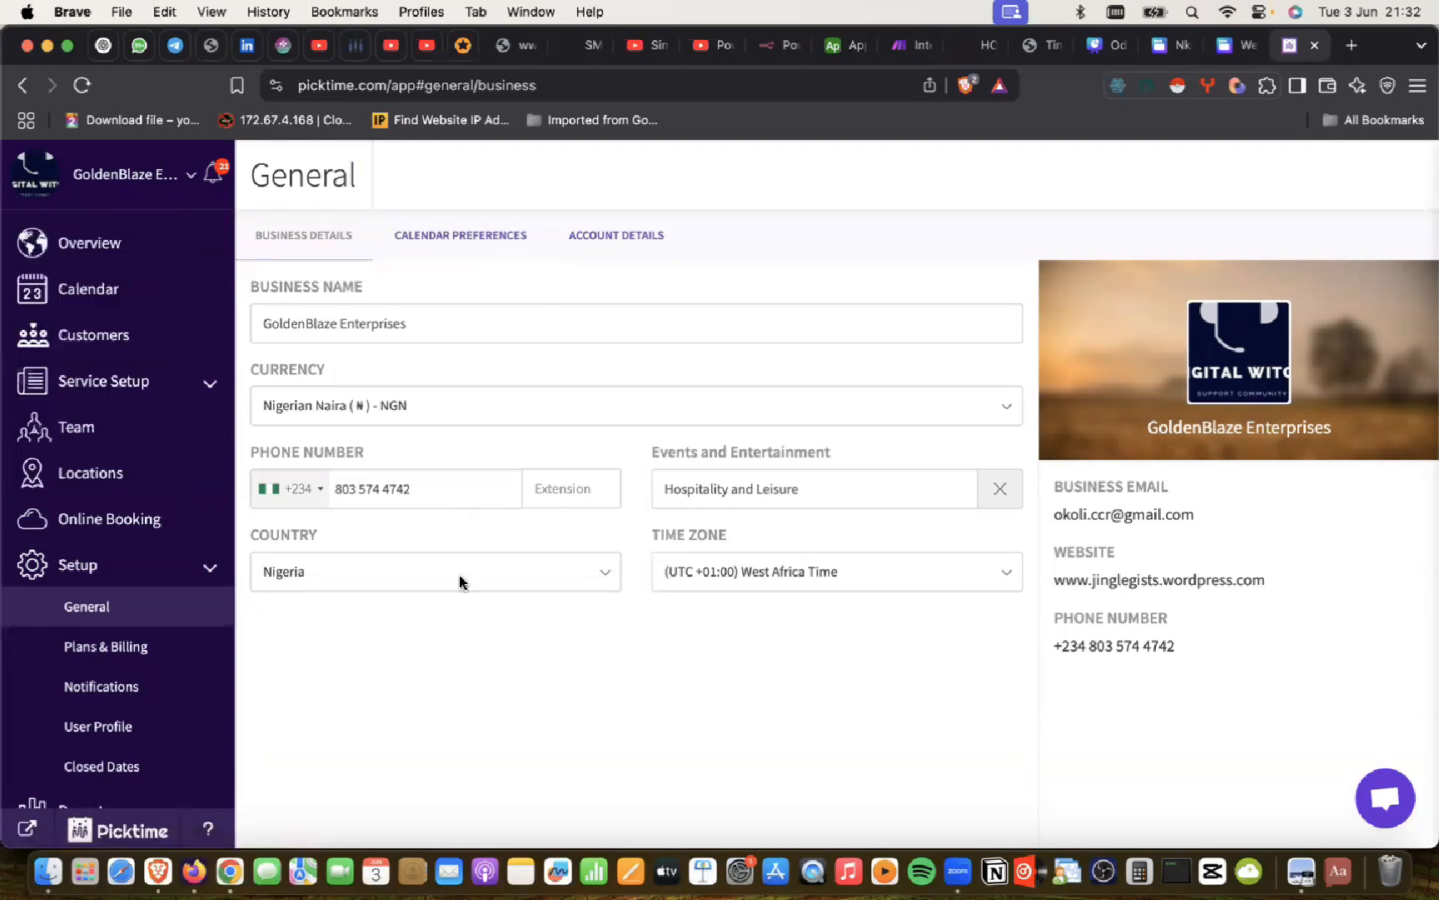
pyautogui.click(1010, 578)
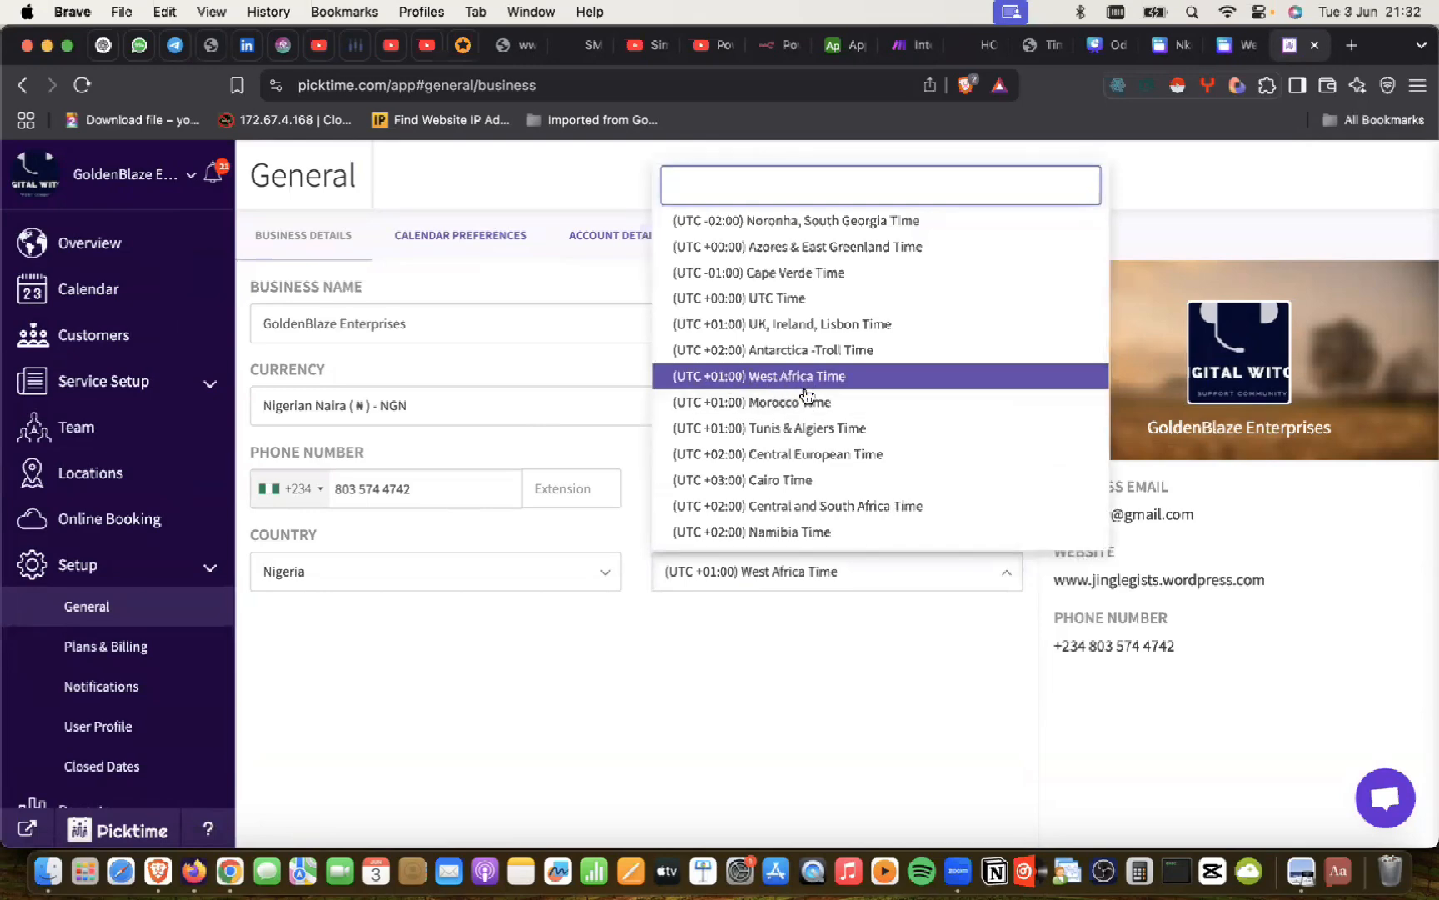
pyautogui.click(741, 702)
pyautogui.press('super+Tab')
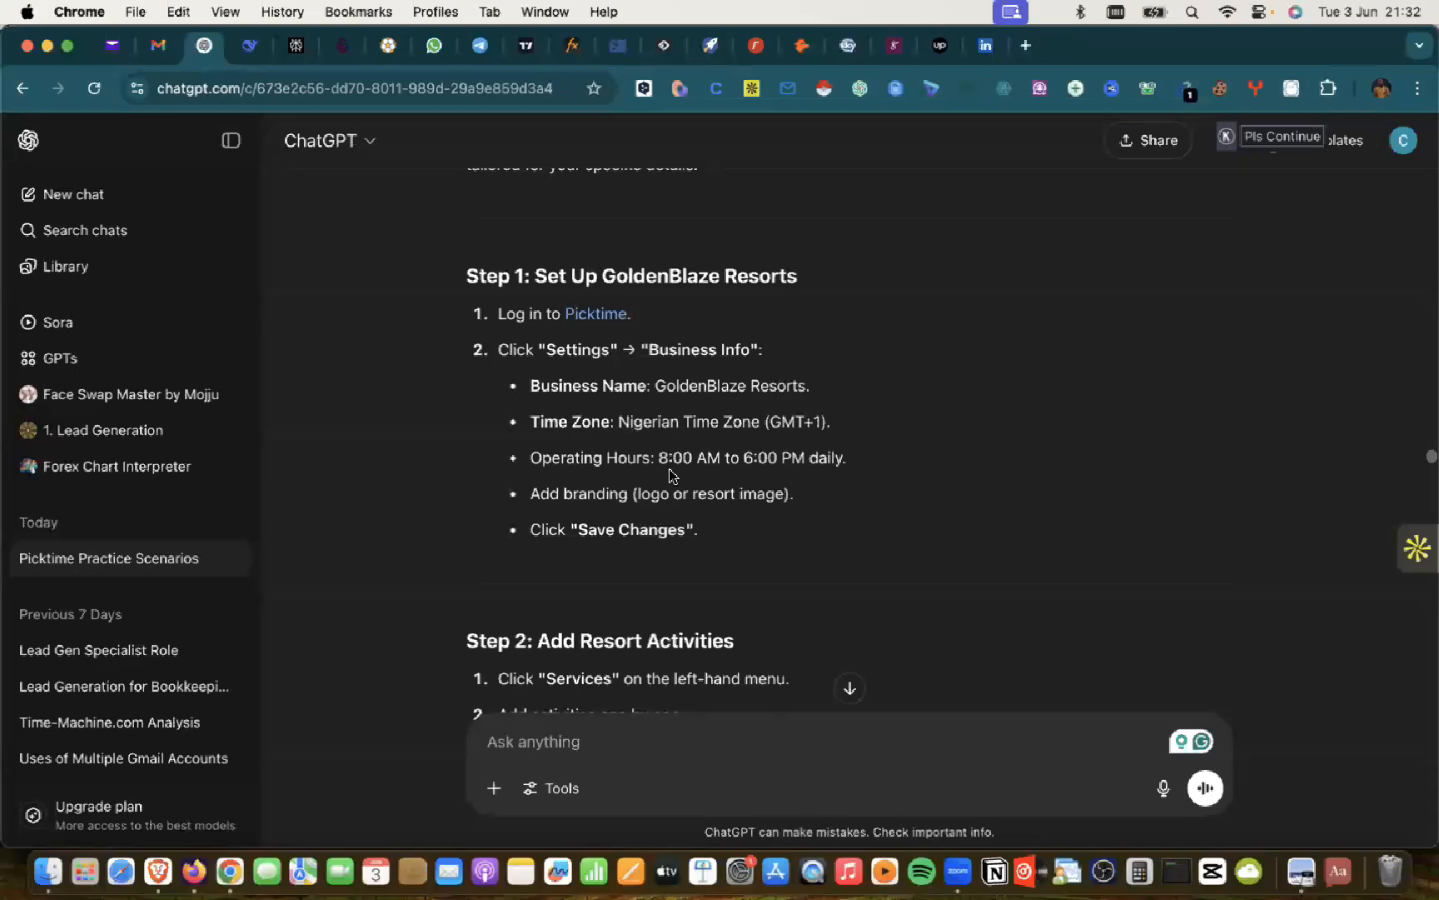
pyautogui.press('super+Tab')
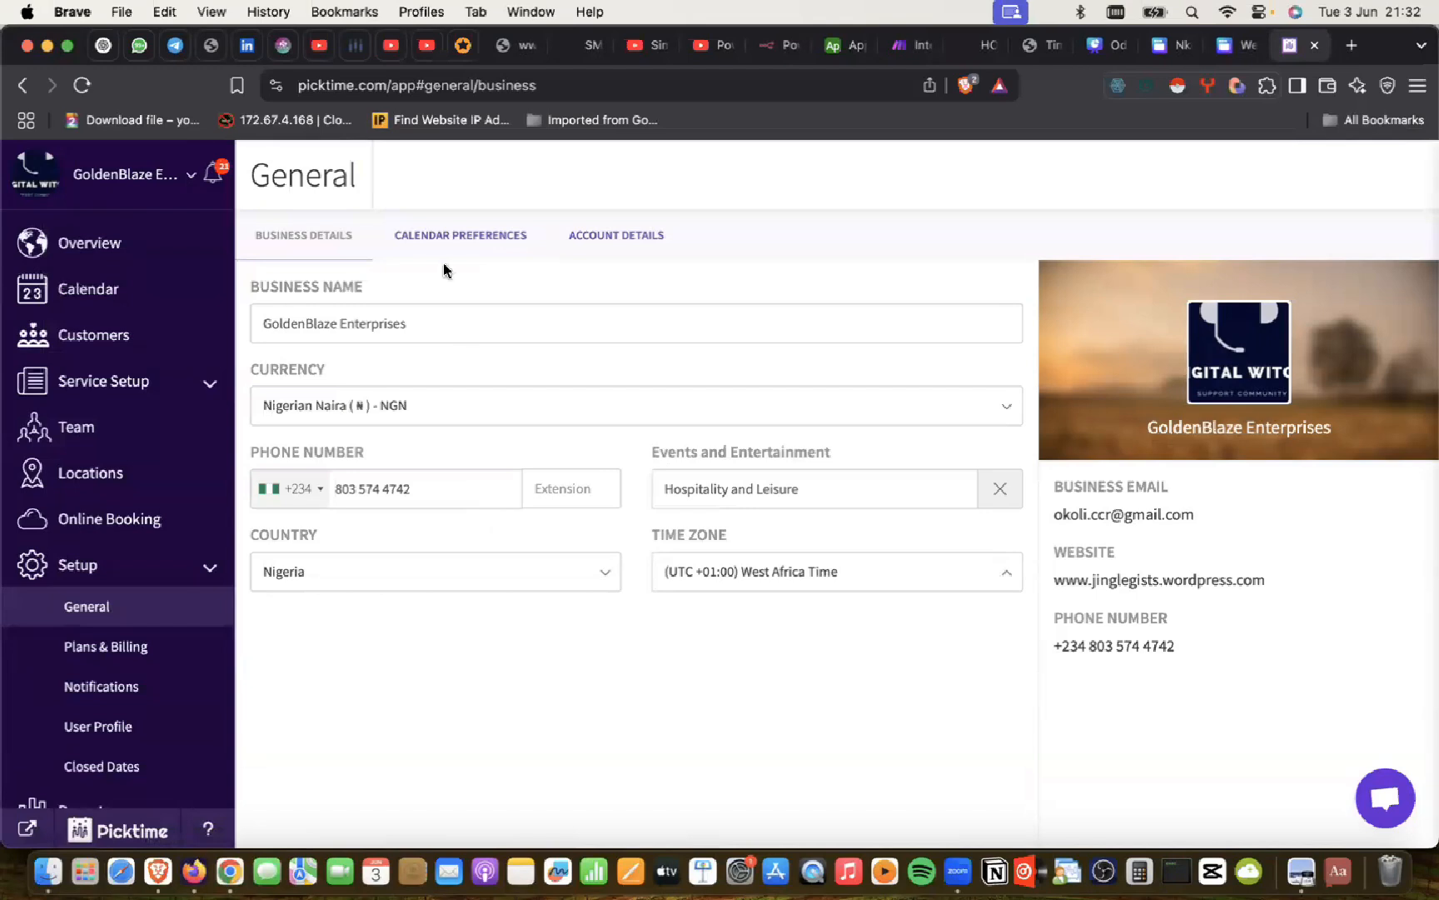
pyautogui.click(444, 236)
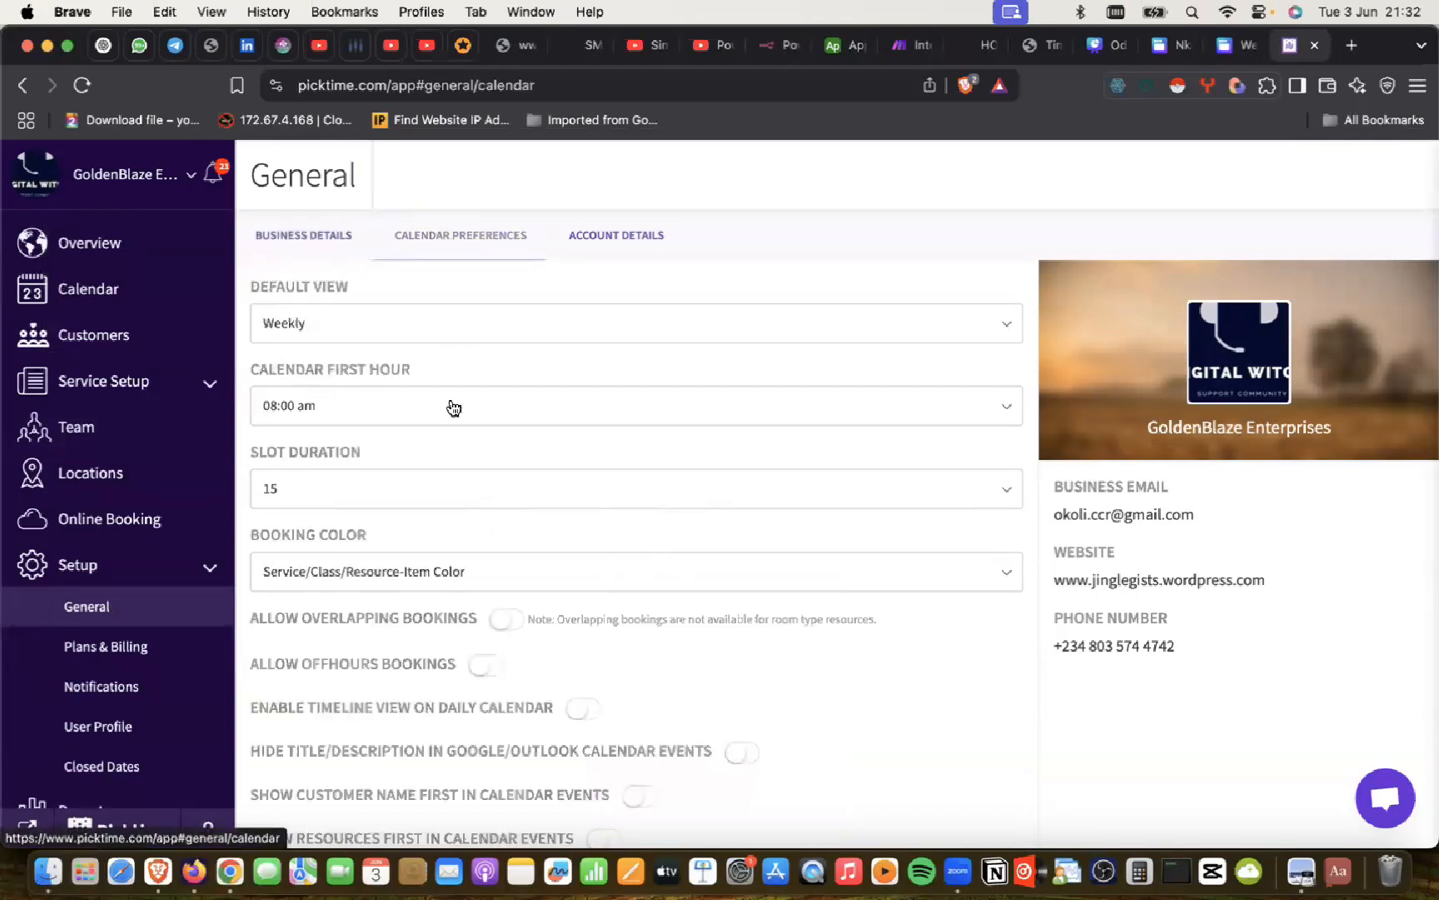
pyautogui.scroll(-1, 453, 407)
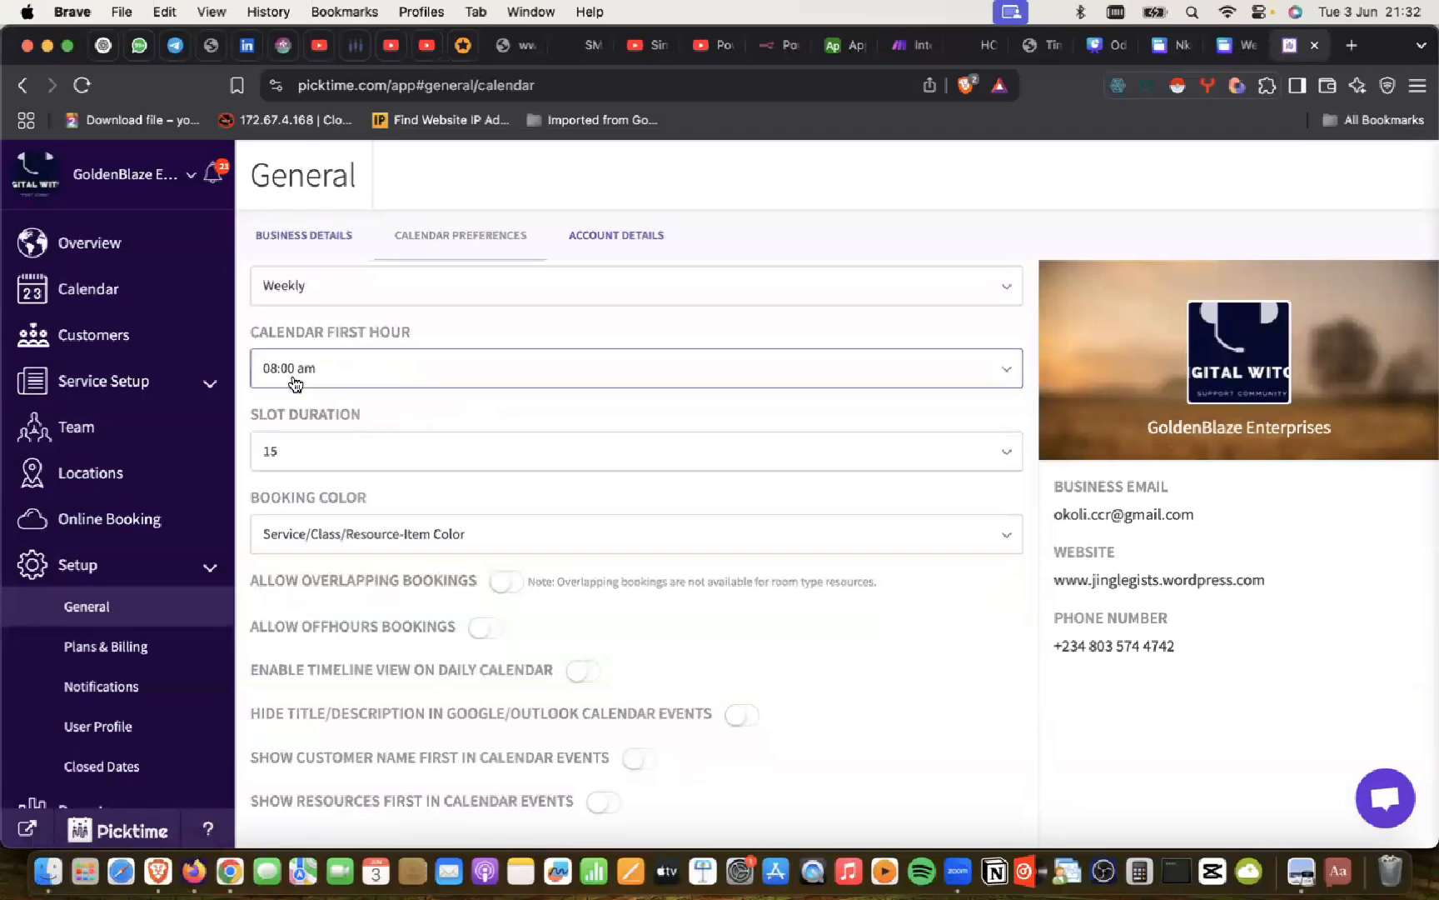
pyautogui.scroll(1, 433, 359)
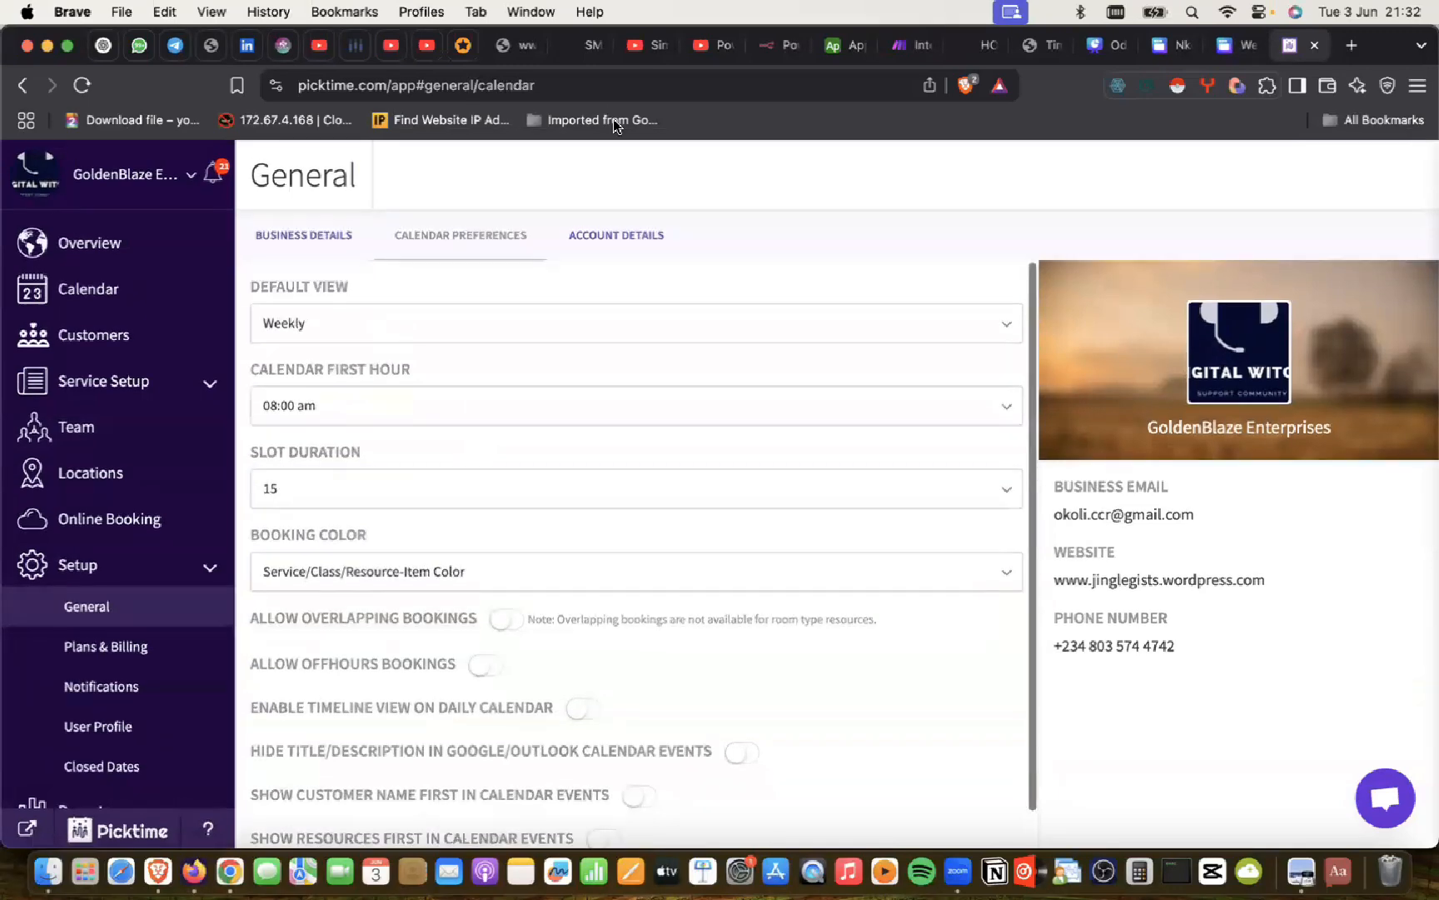
pyautogui.click(614, 237)
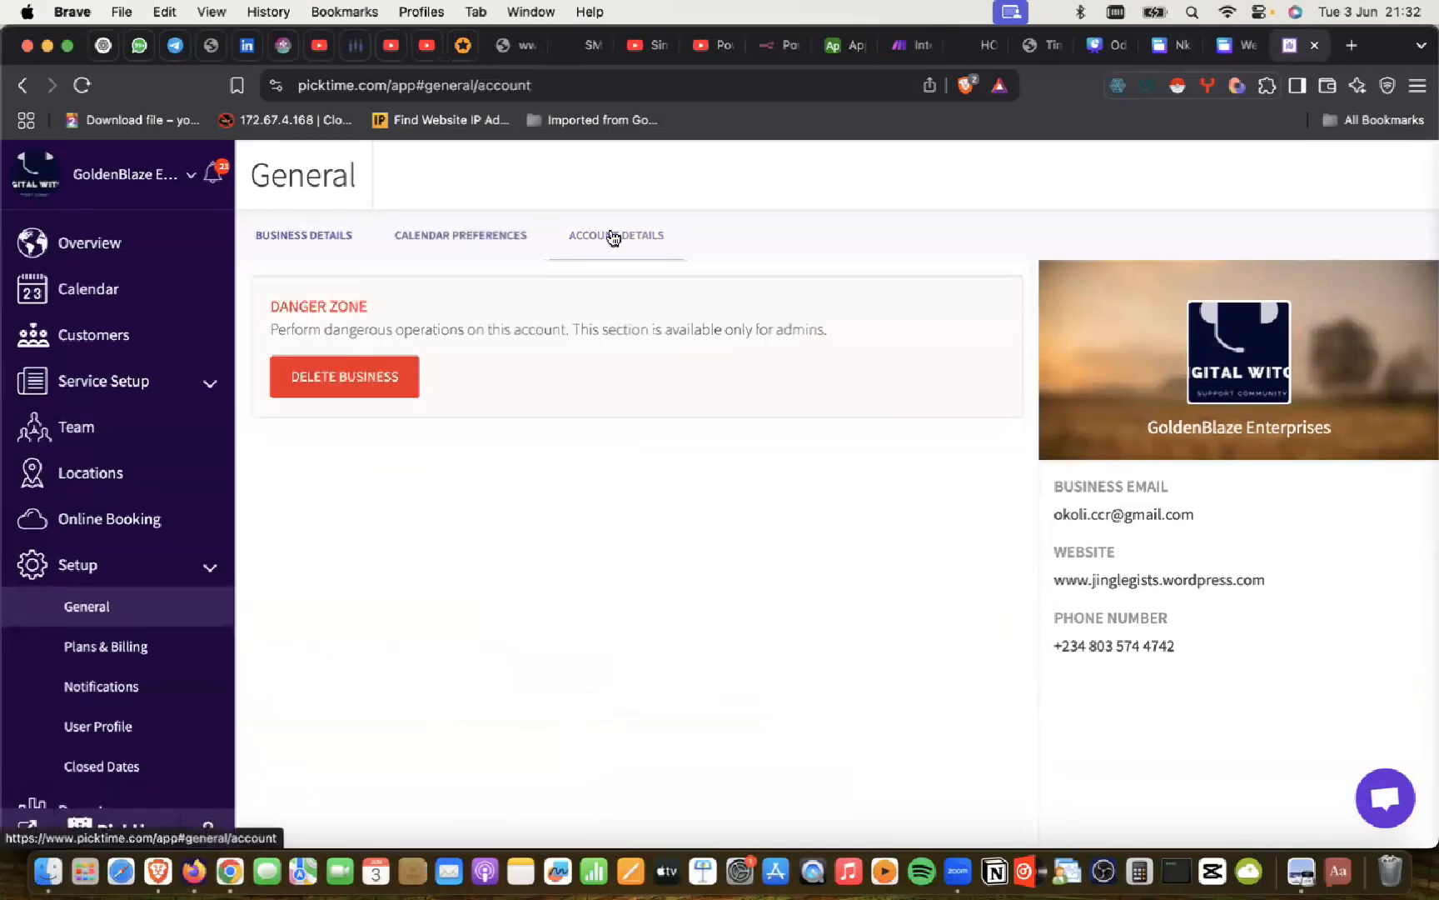
pyautogui.click(416, 236)
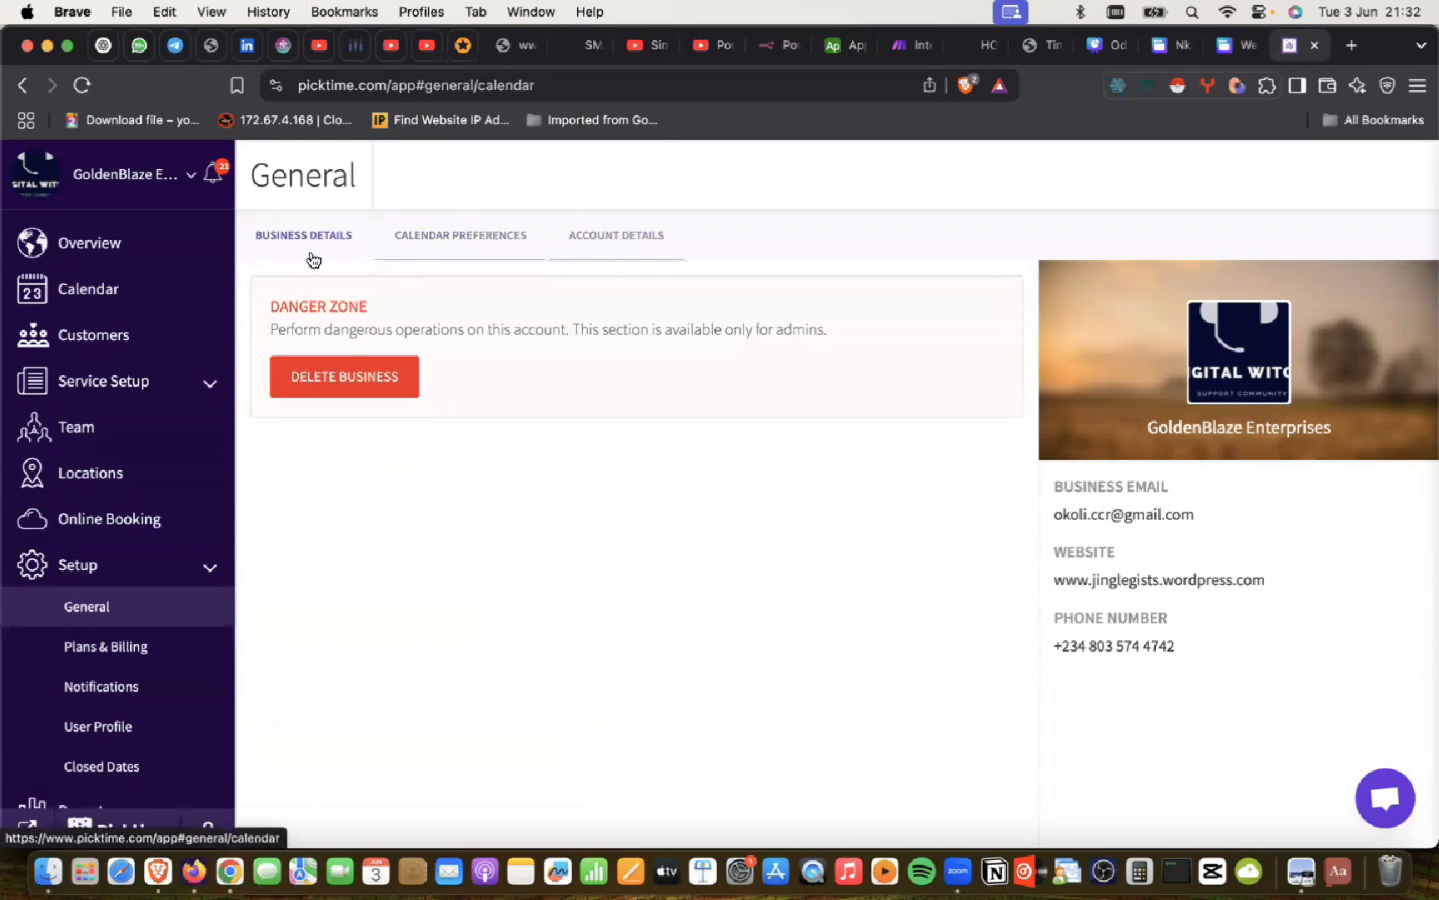
pyautogui.click(305, 244)
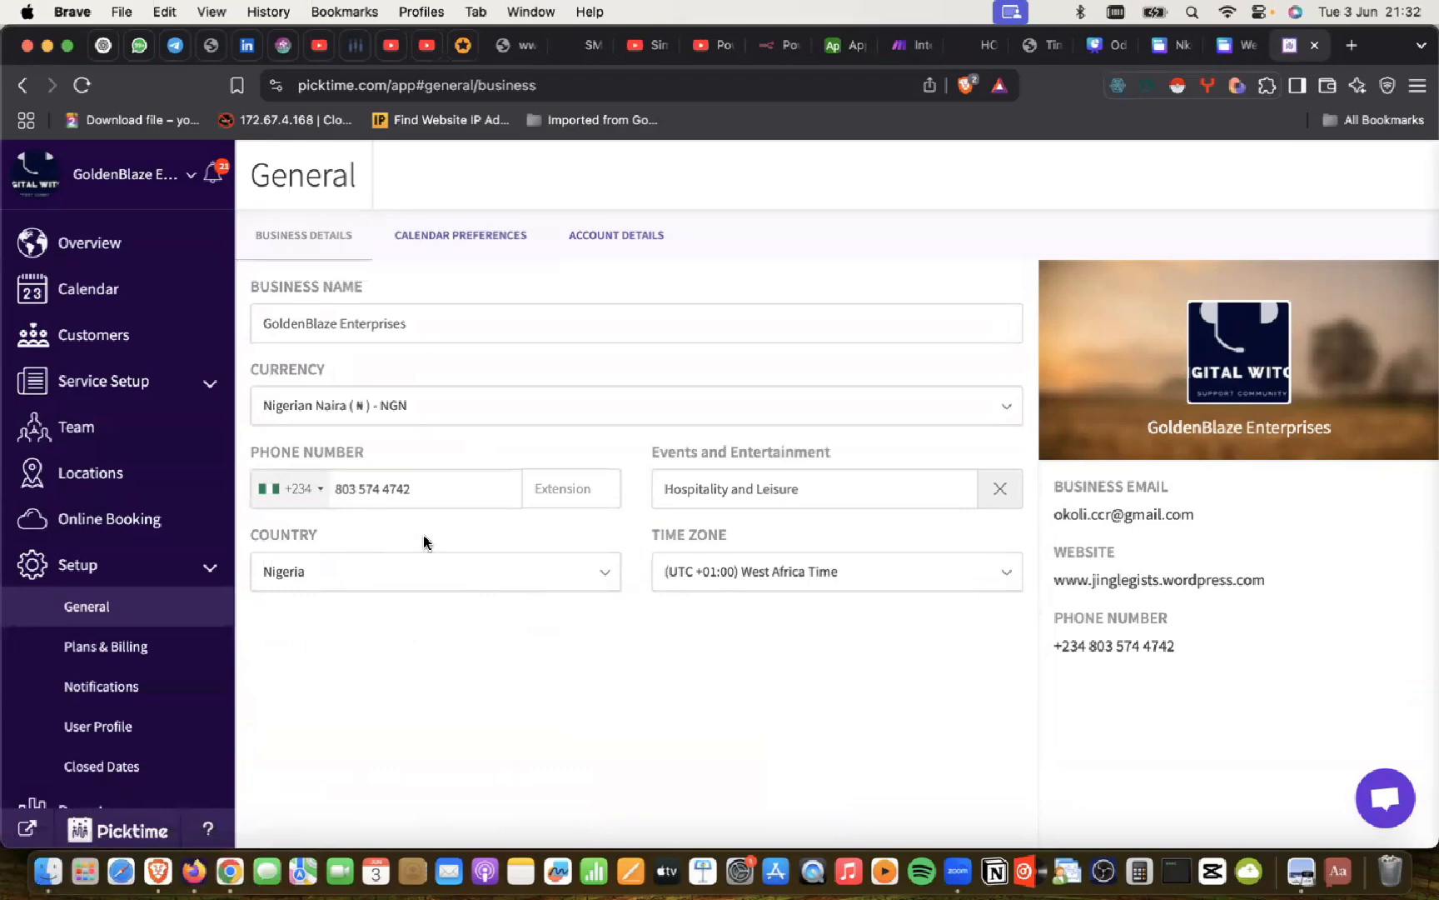
# Step: After checking ChatGPT's steps, delete the current GoldenBlaze Enterprises business logo
pyautogui.press('super+Tab')
pyautogui.scroll(-2, 630, 520)
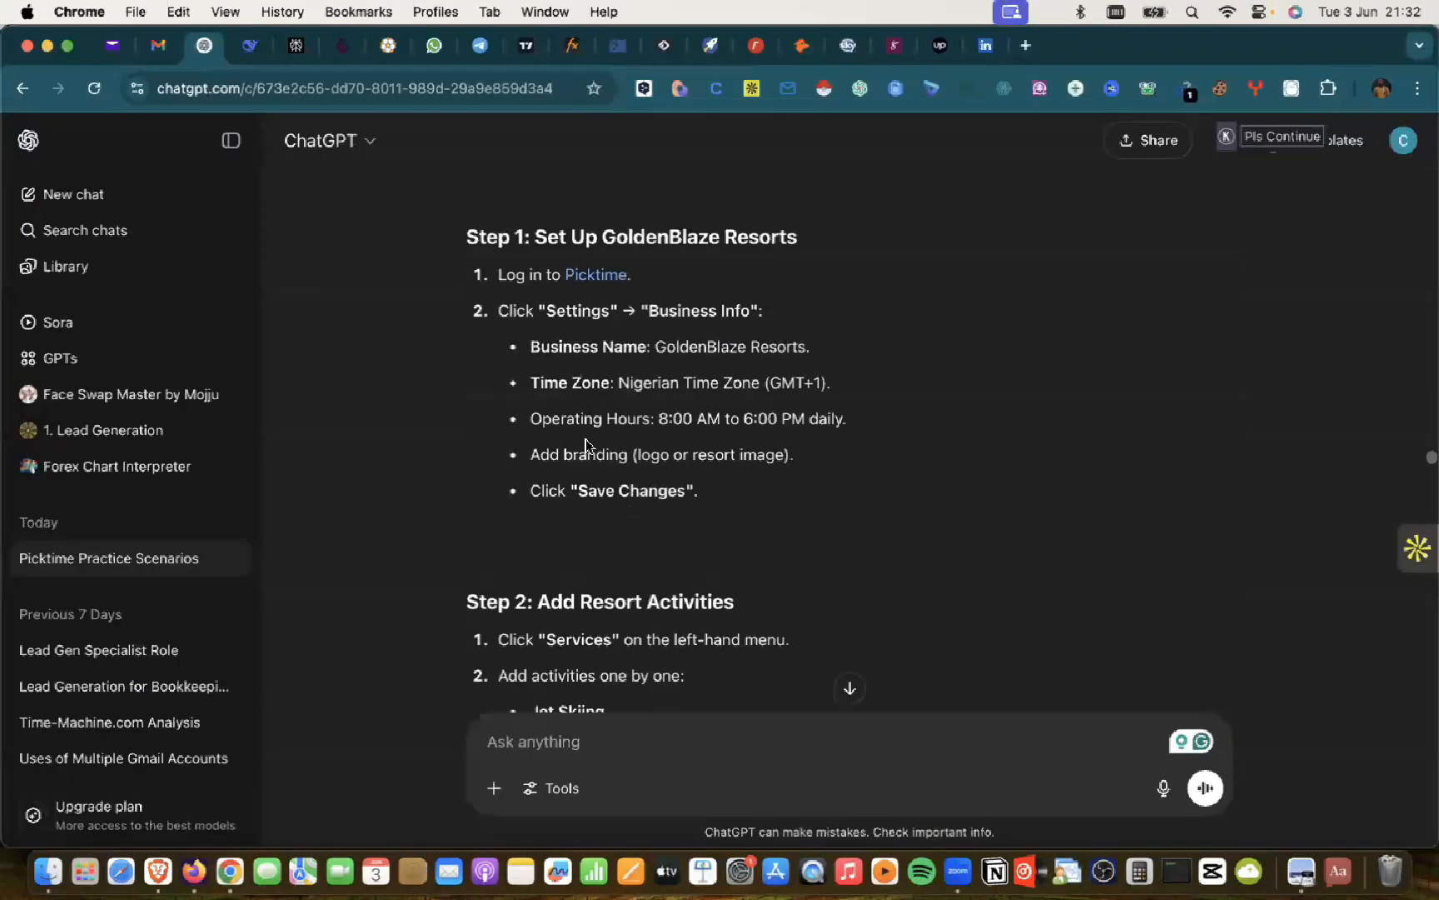
pyautogui.press('super+Tab')
pyautogui.moveTo(1221, 391)
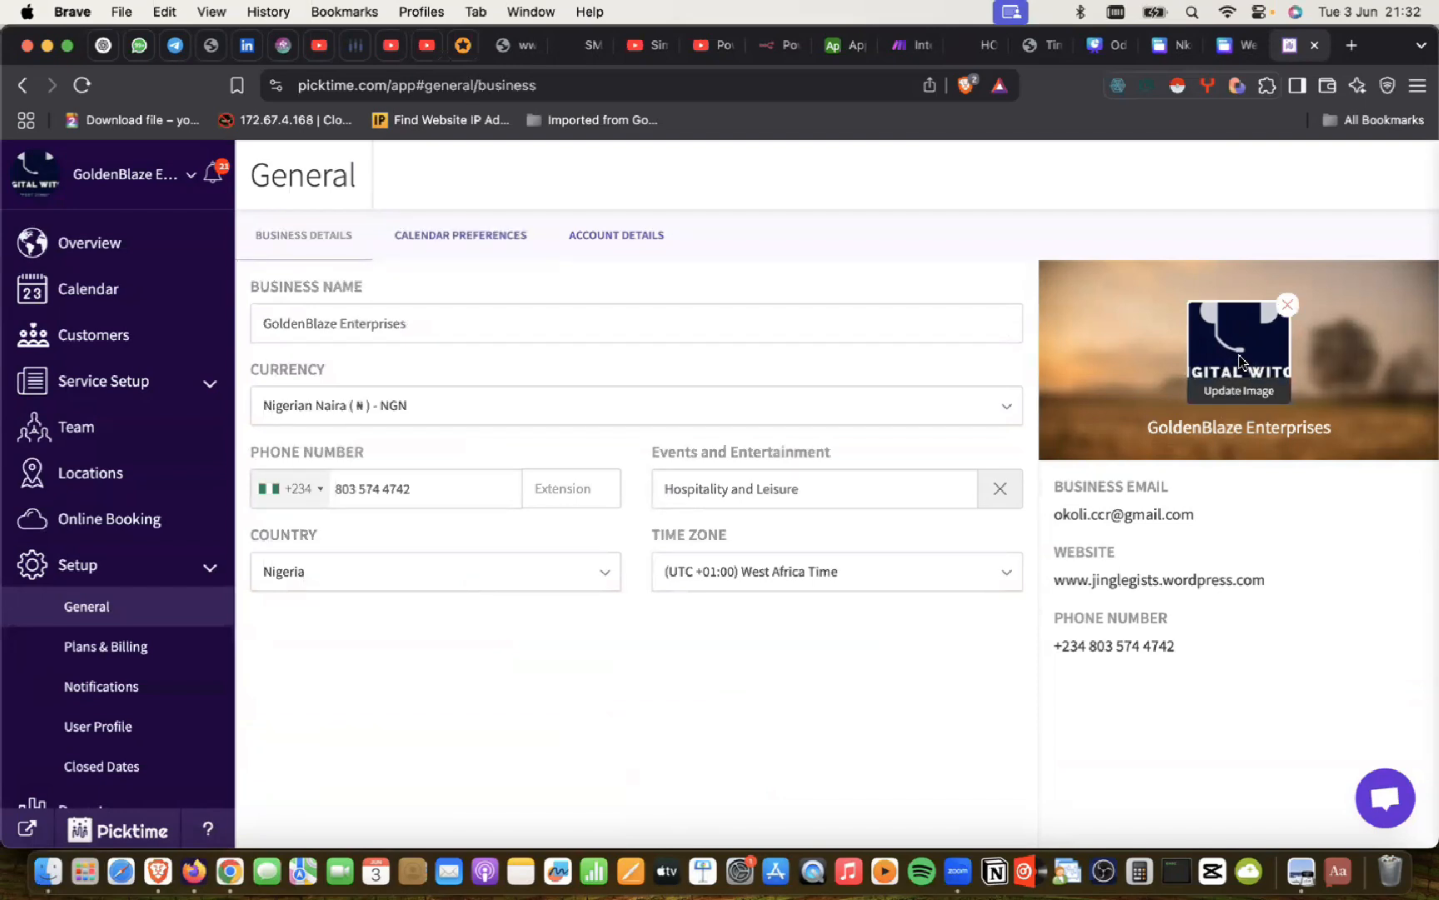
pyautogui.click(1286, 305)
pyautogui.click(788, 594)
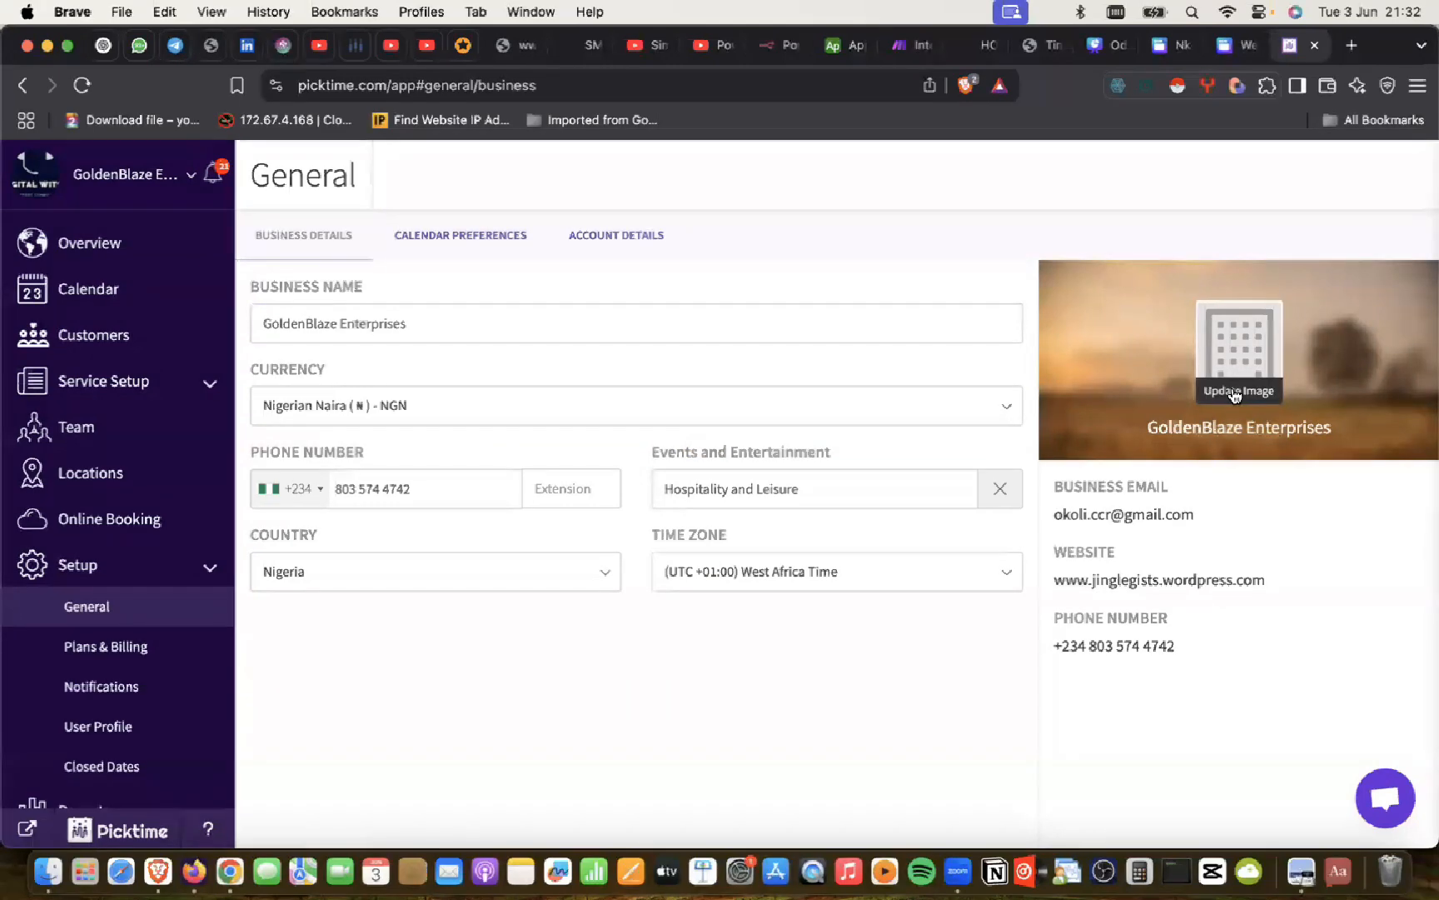
# Step: Start choosing a new business logo and browse the Tech folder for an image
pyautogui.click(1235, 394)
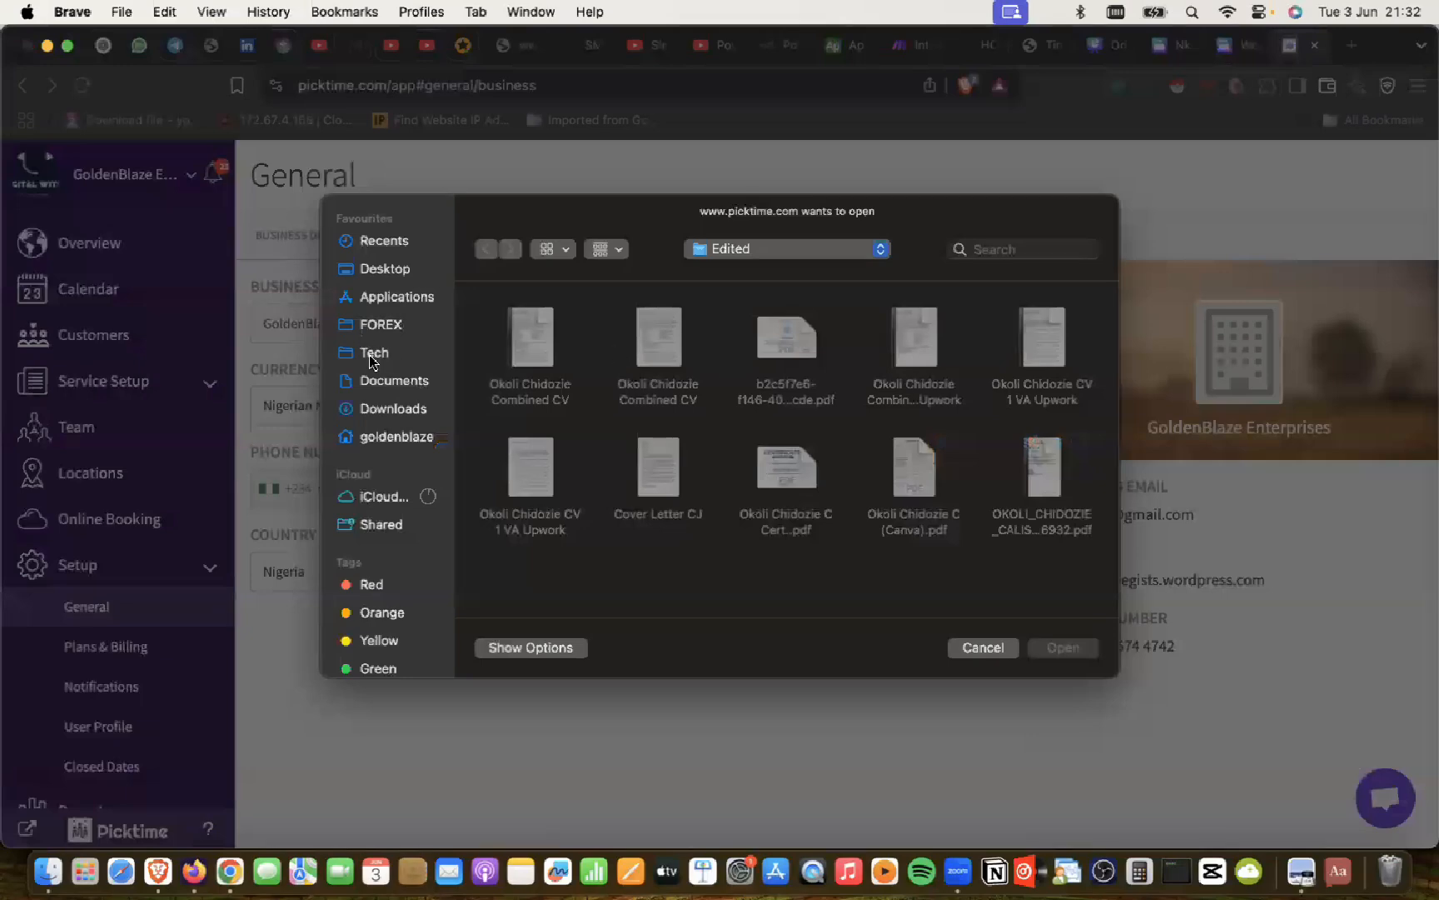
pyautogui.click(372, 354)
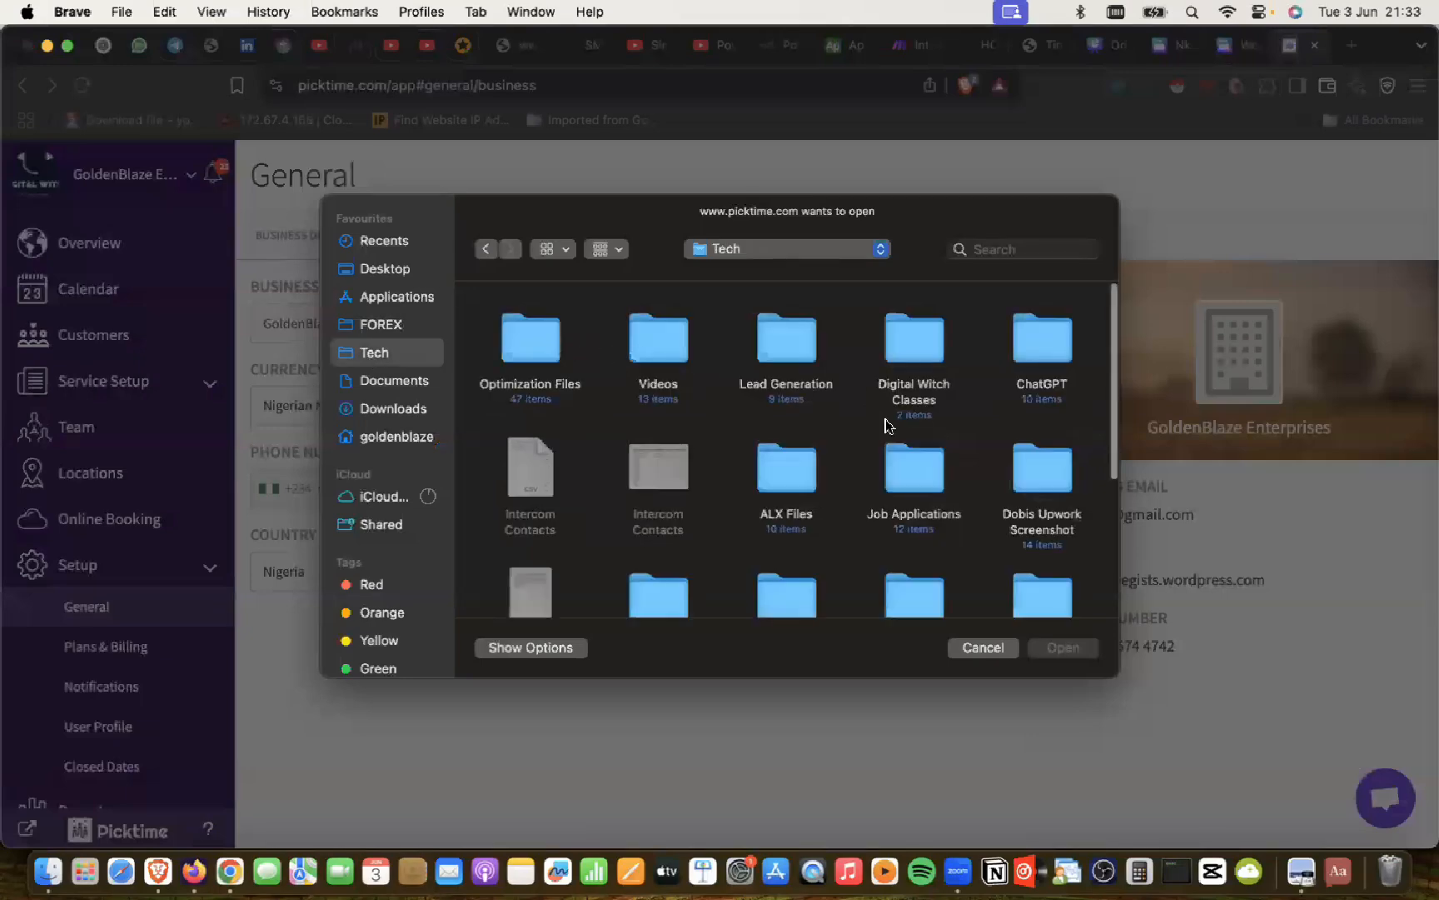
pyautogui.scroll(-5, 883, 421)
pyautogui.scroll(-2, 887, 425)
pyautogui.scroll(10, 878, 400)
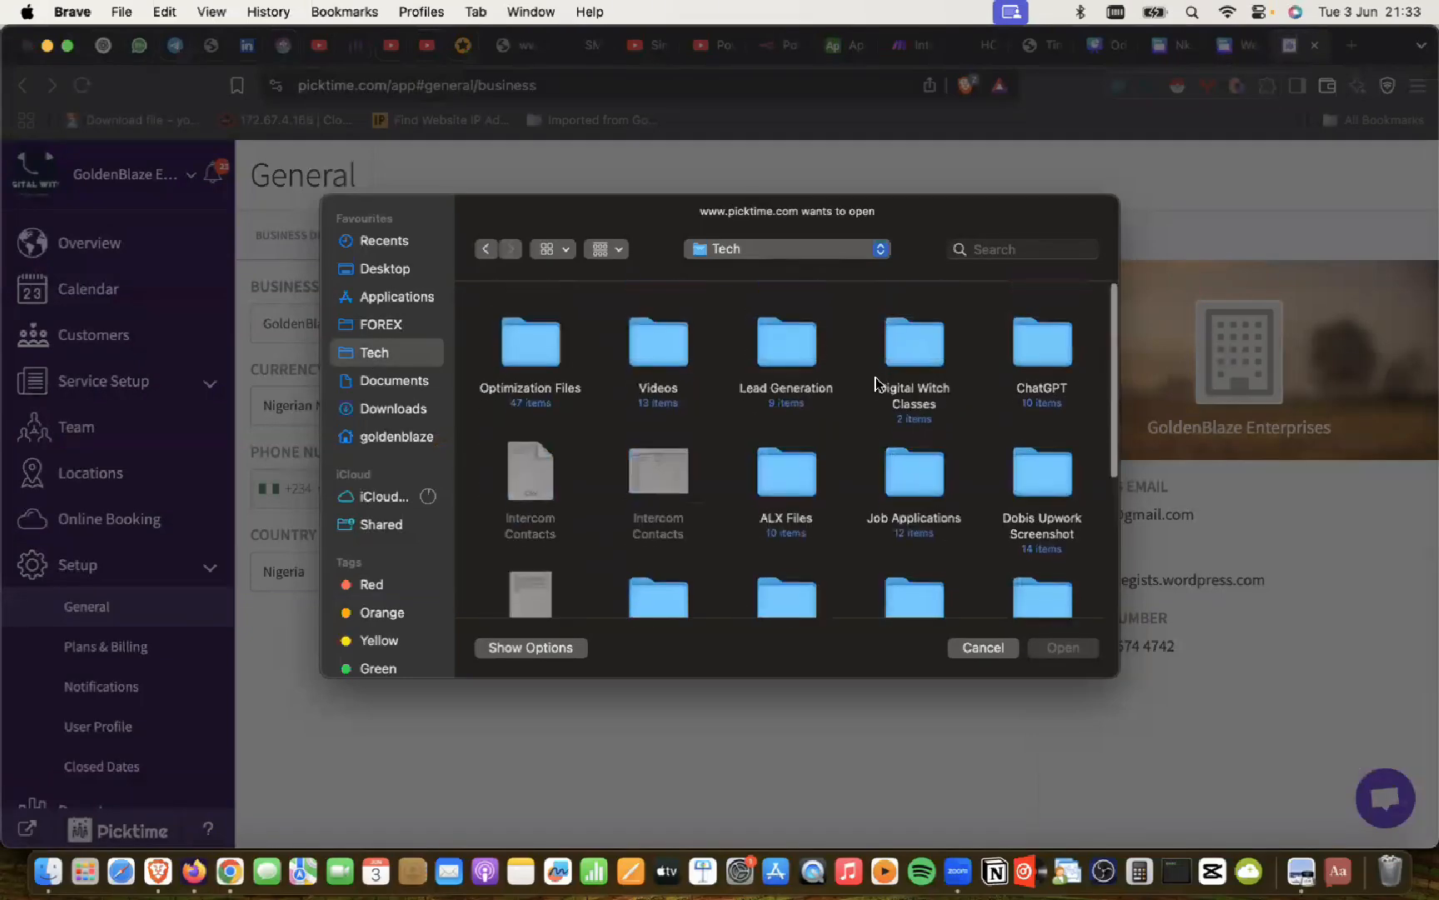
pyautogui.scroll(-2, 875, 383)
pyautogui.scroll(-5, 875, 383)
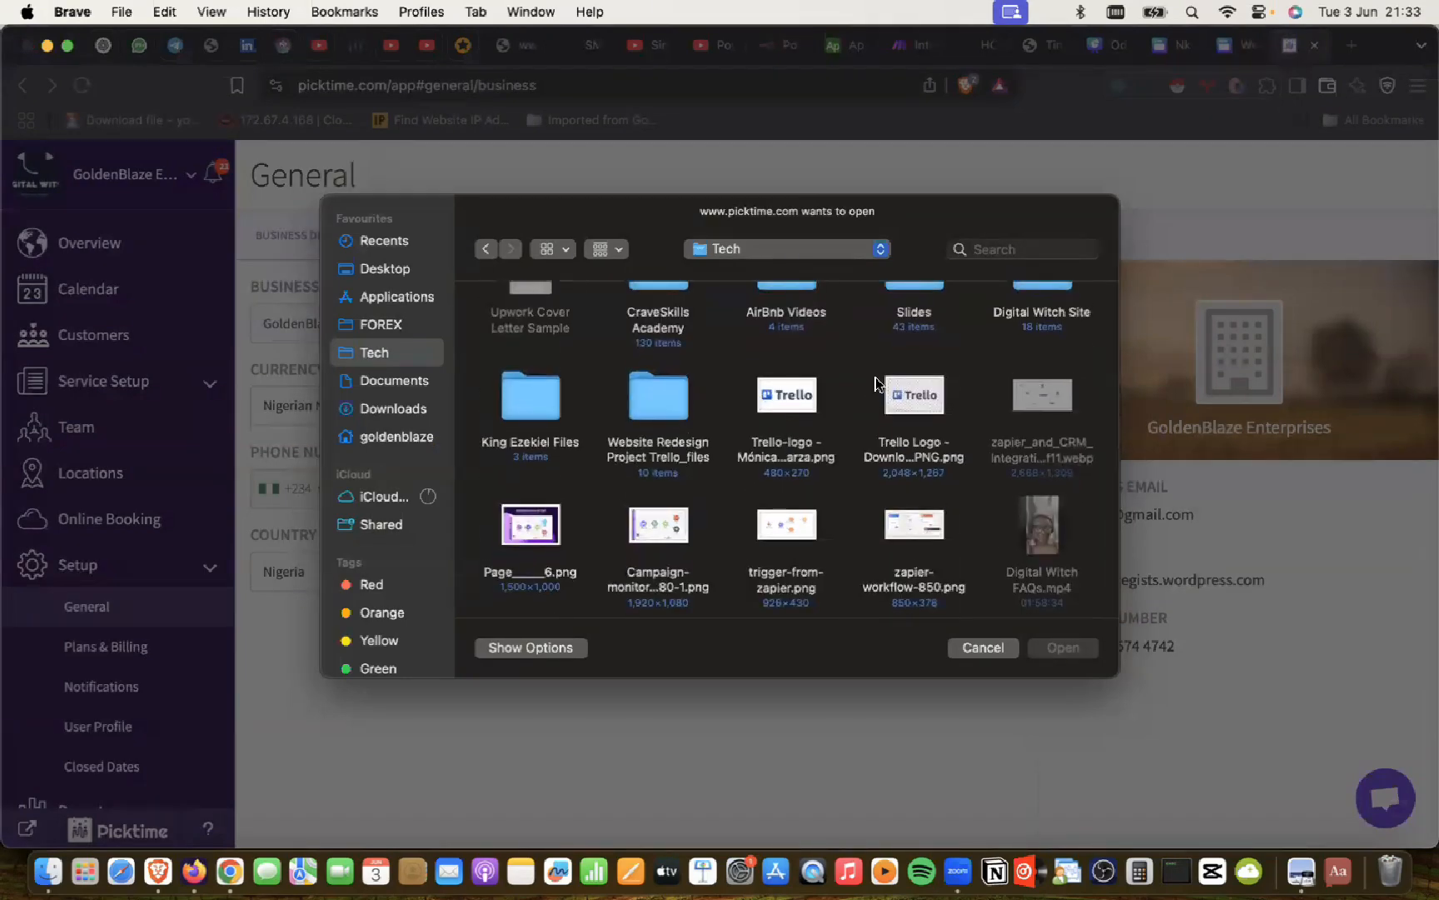
pyautogui.scroll(4, 876, 383)
pyautogui.scroll(3, 875, 383)
# Step: Search the Mac for 'digital witch' and pick the Digital Witch logo image
pyautogui.click(1004, 250)
pyautogui.write('dg')
pyautogui.press('BackSpace')
pyautogui.write('igital witch')
pyautogui.press('Down')
pyautogui.press('Down')
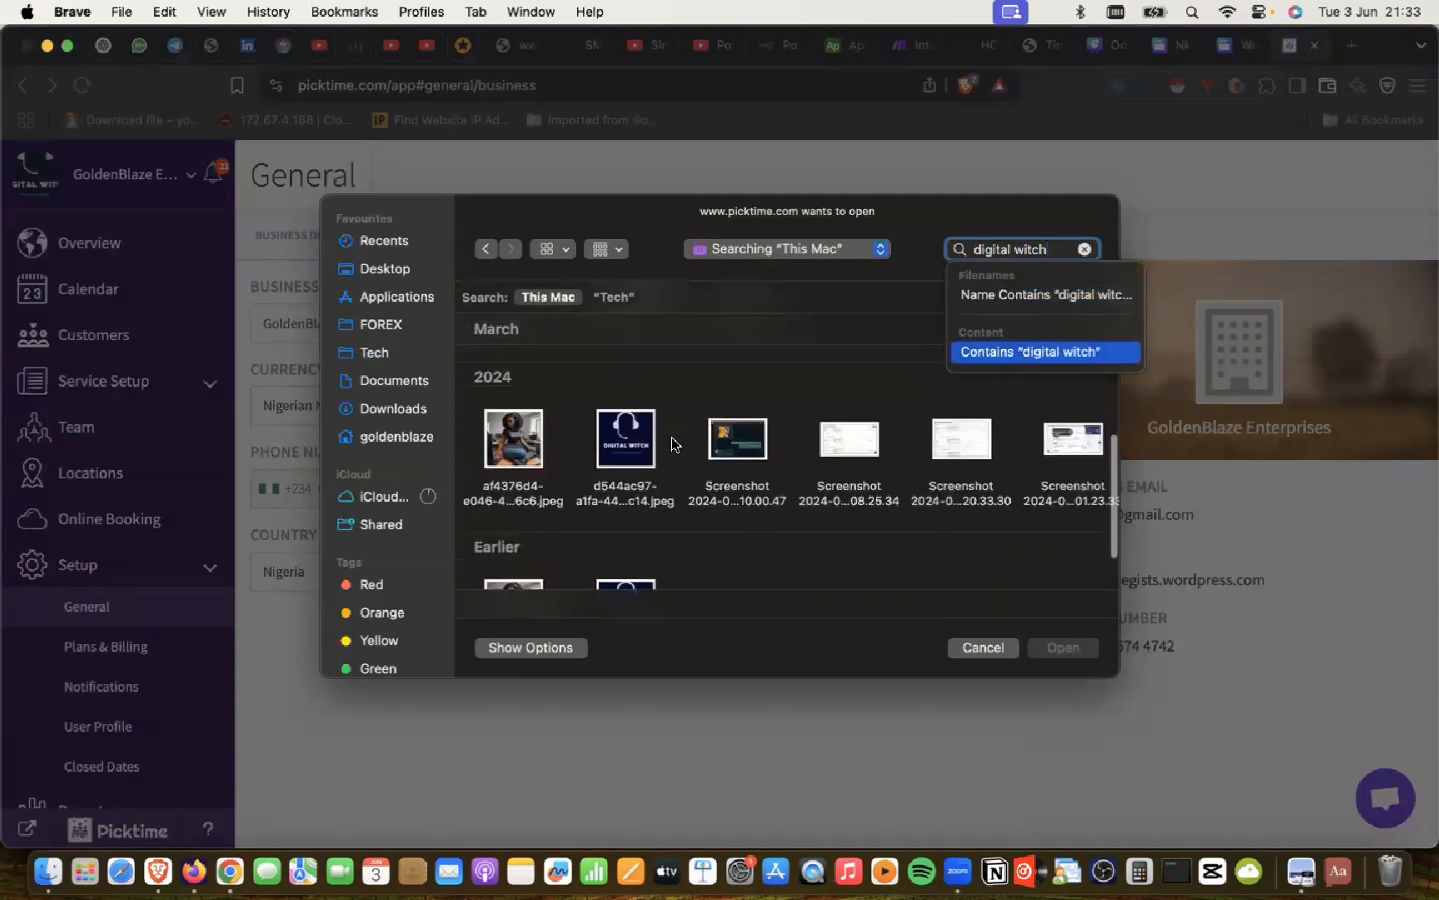
pyautogui.doubleClick(627, 421)
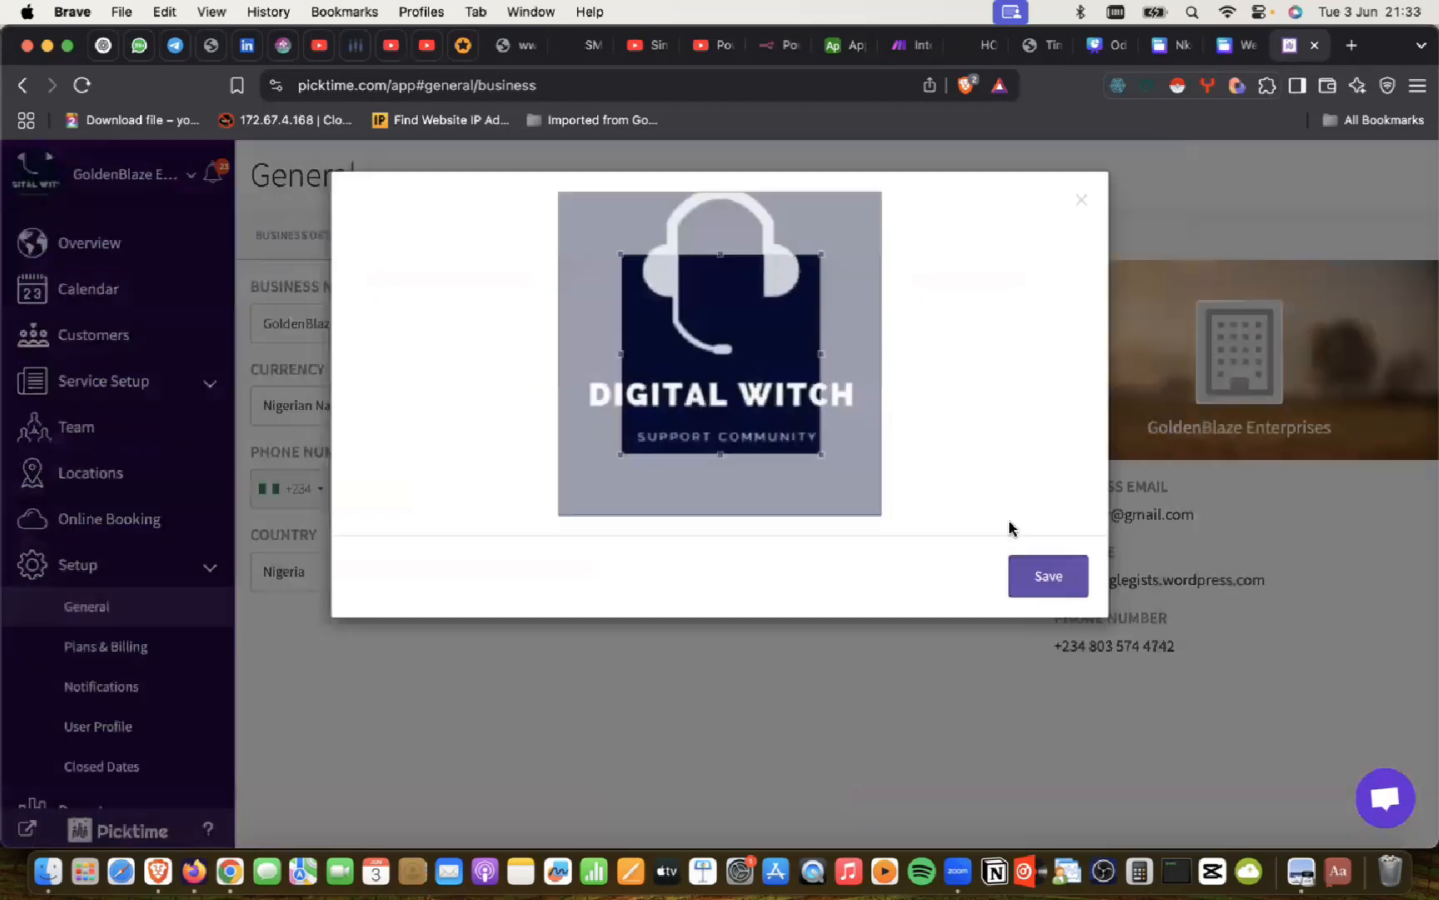
# Step: Save the cropped Digital Witch logo as the business picture and return to Brave
pyautogui.click(1044, 574)
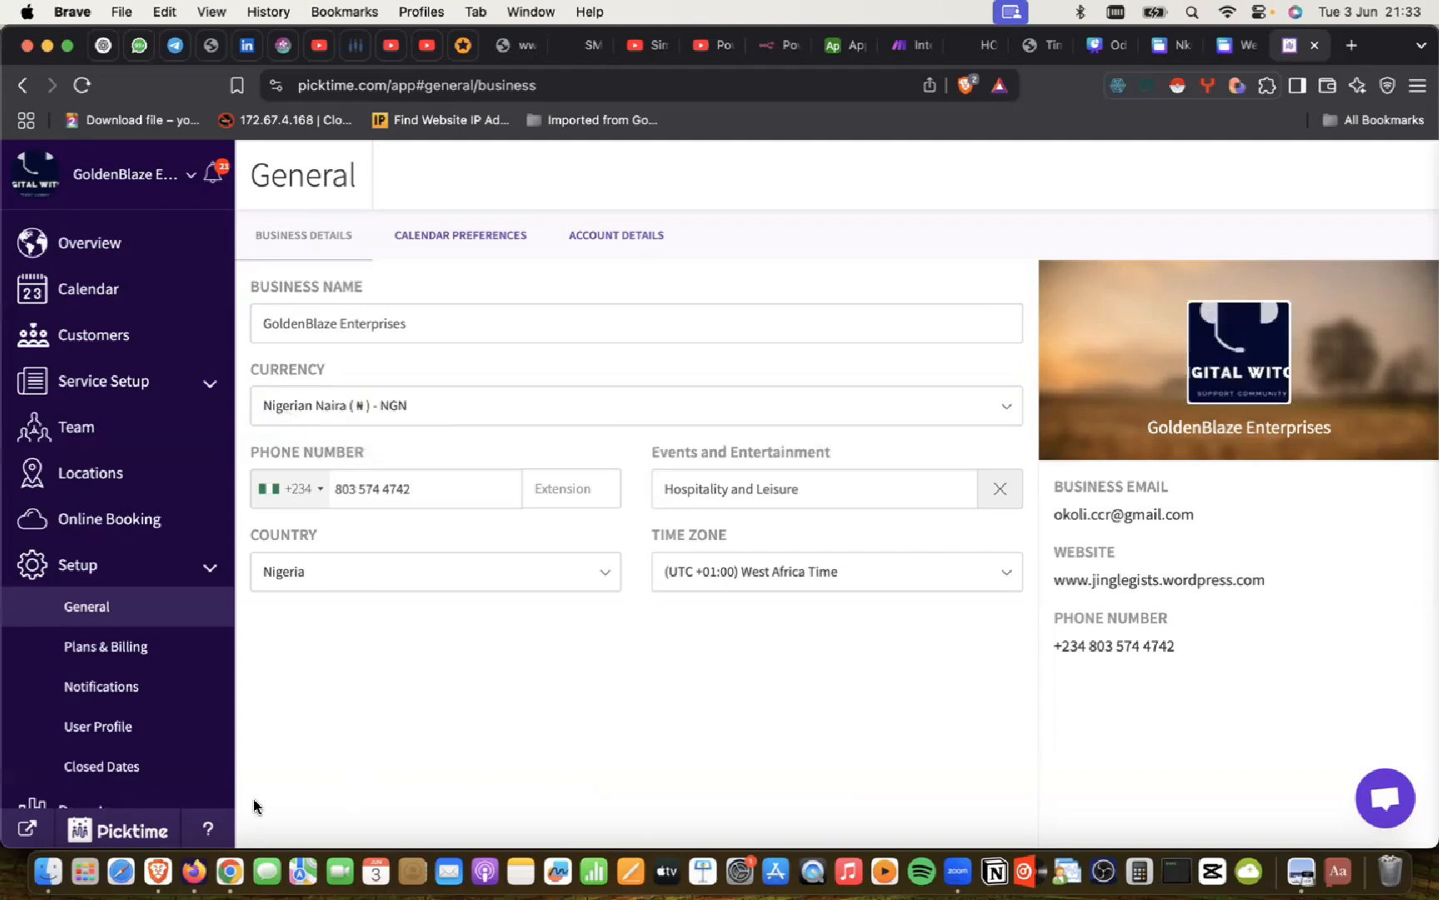
pyautogui.click(217, 843)
pyautogui.click(158, 839)
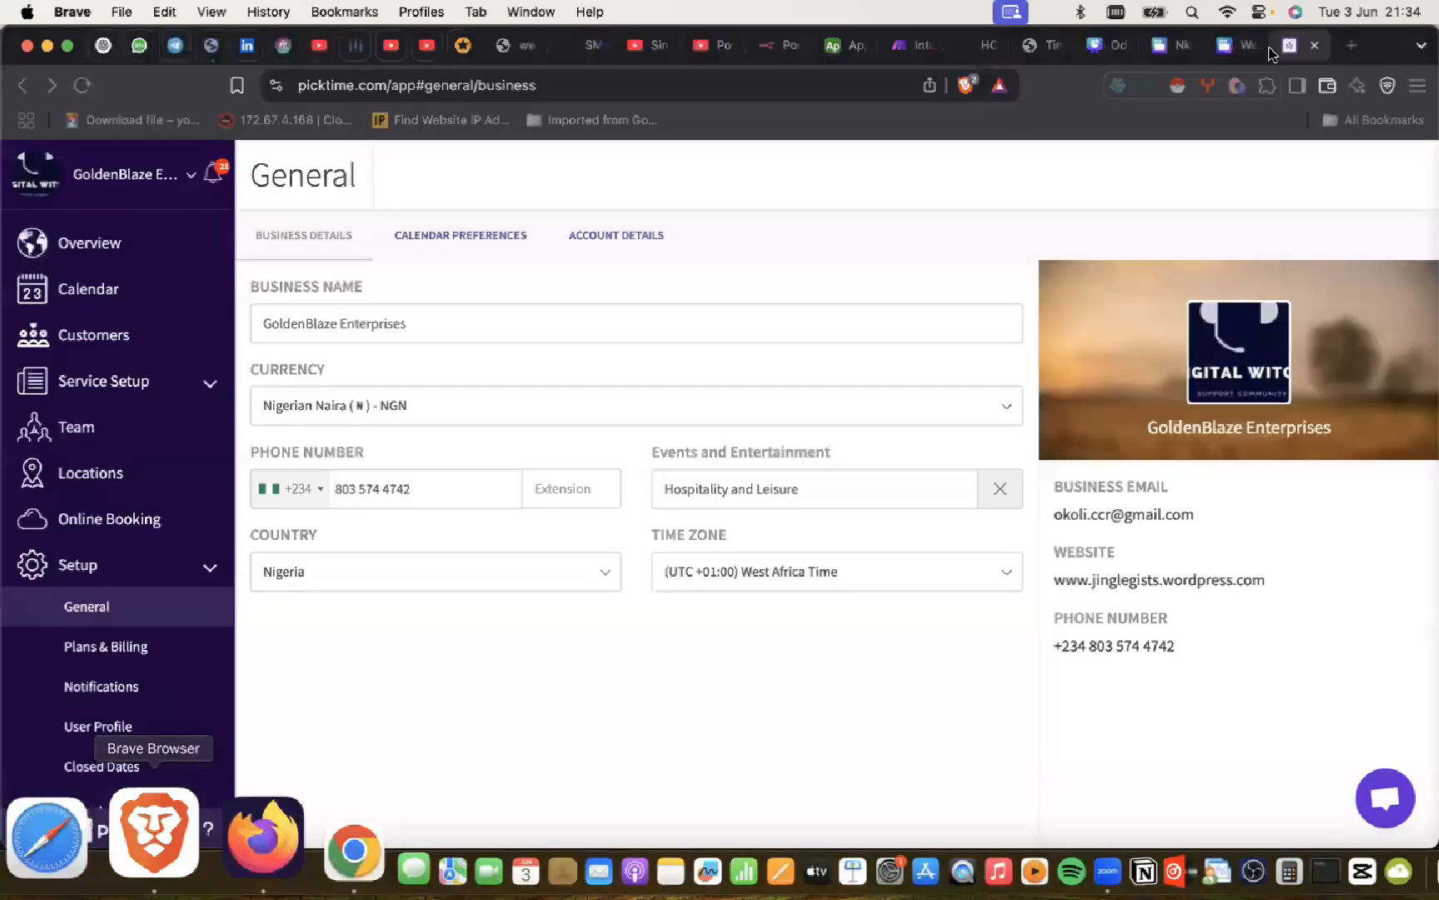
# Step: Open a new Brave tab, type 'digitalwitch', then close it unfinished
pyautogui.click(1350, 43)
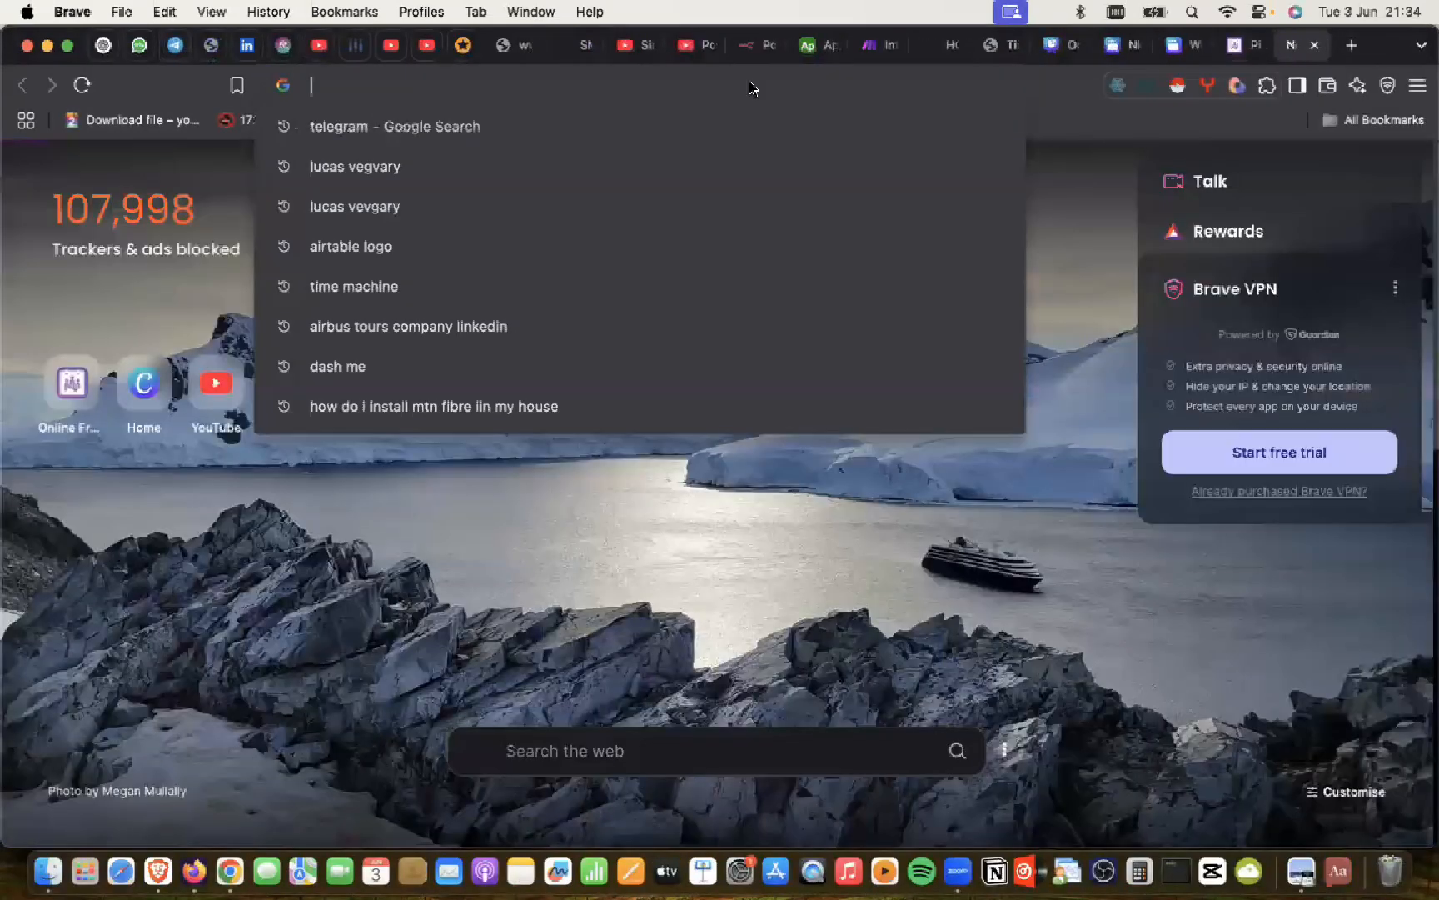
pyautogui.write('digital')
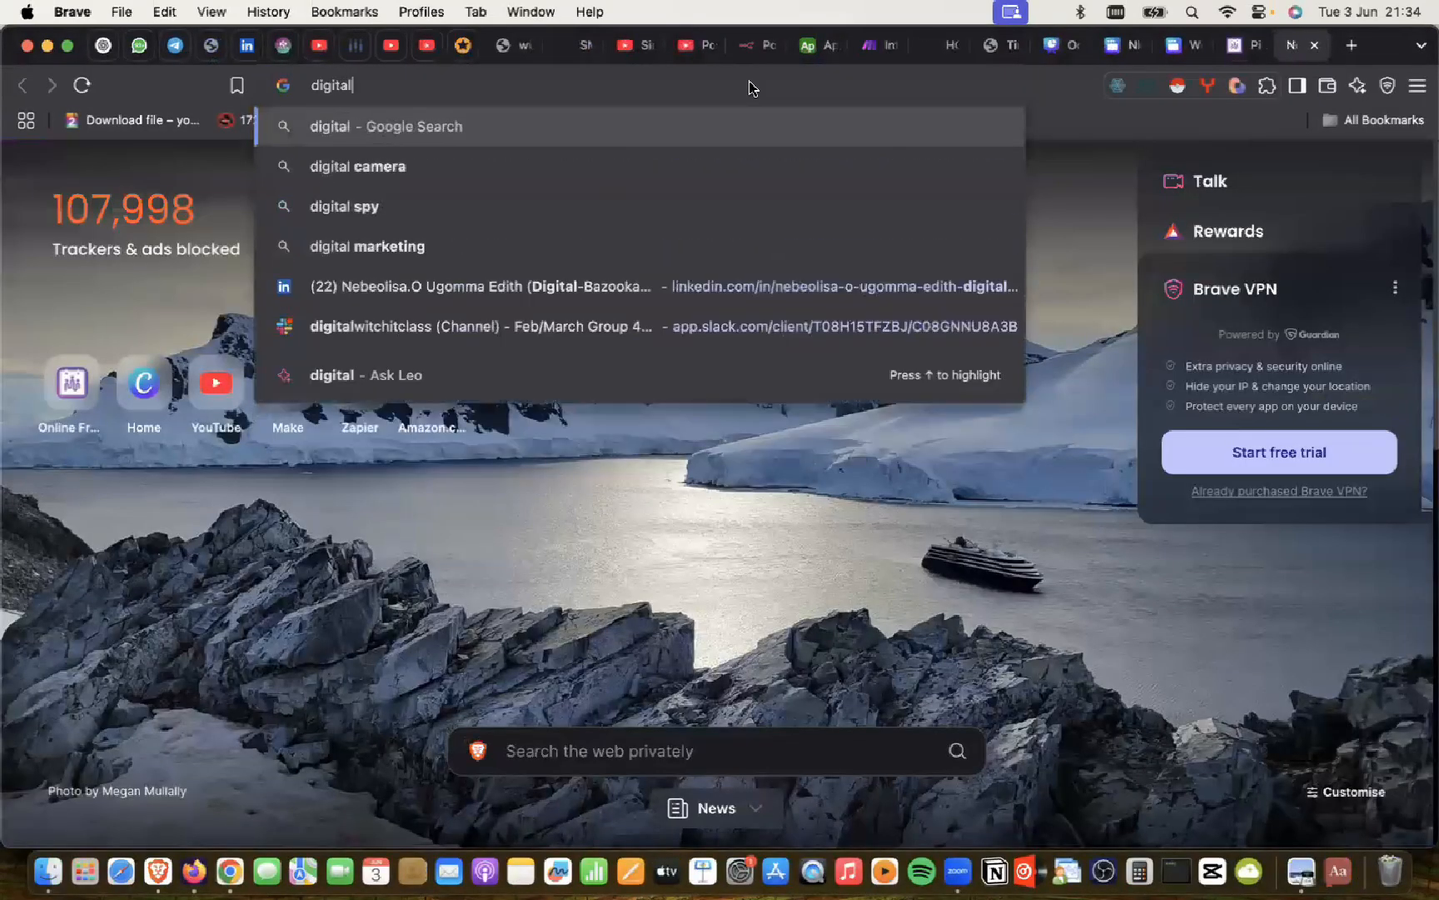
pyautogui.write('witch')
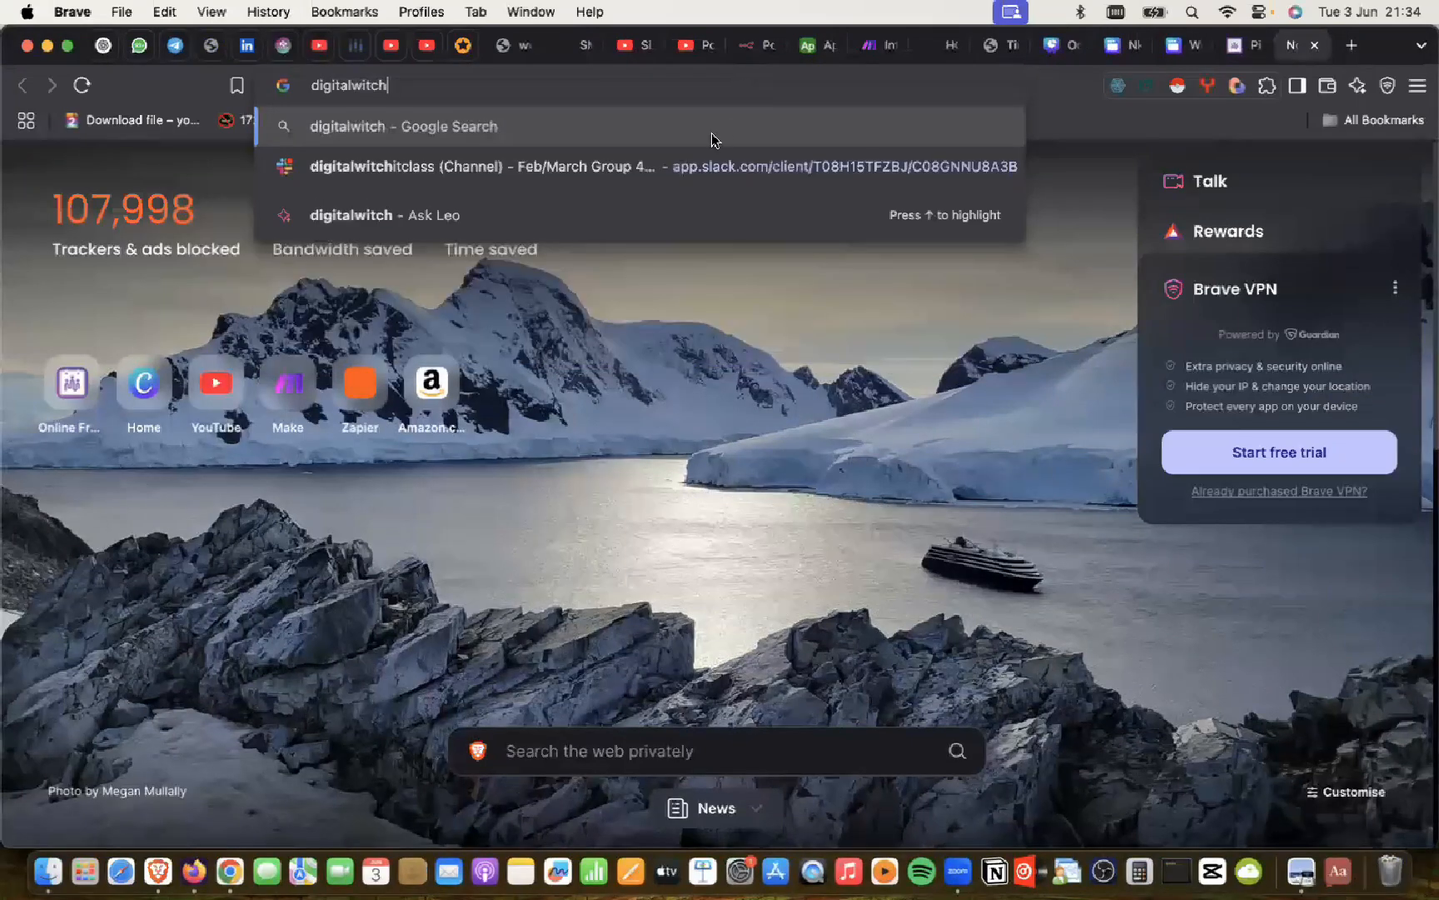
pyautogui.click(1314, 45)
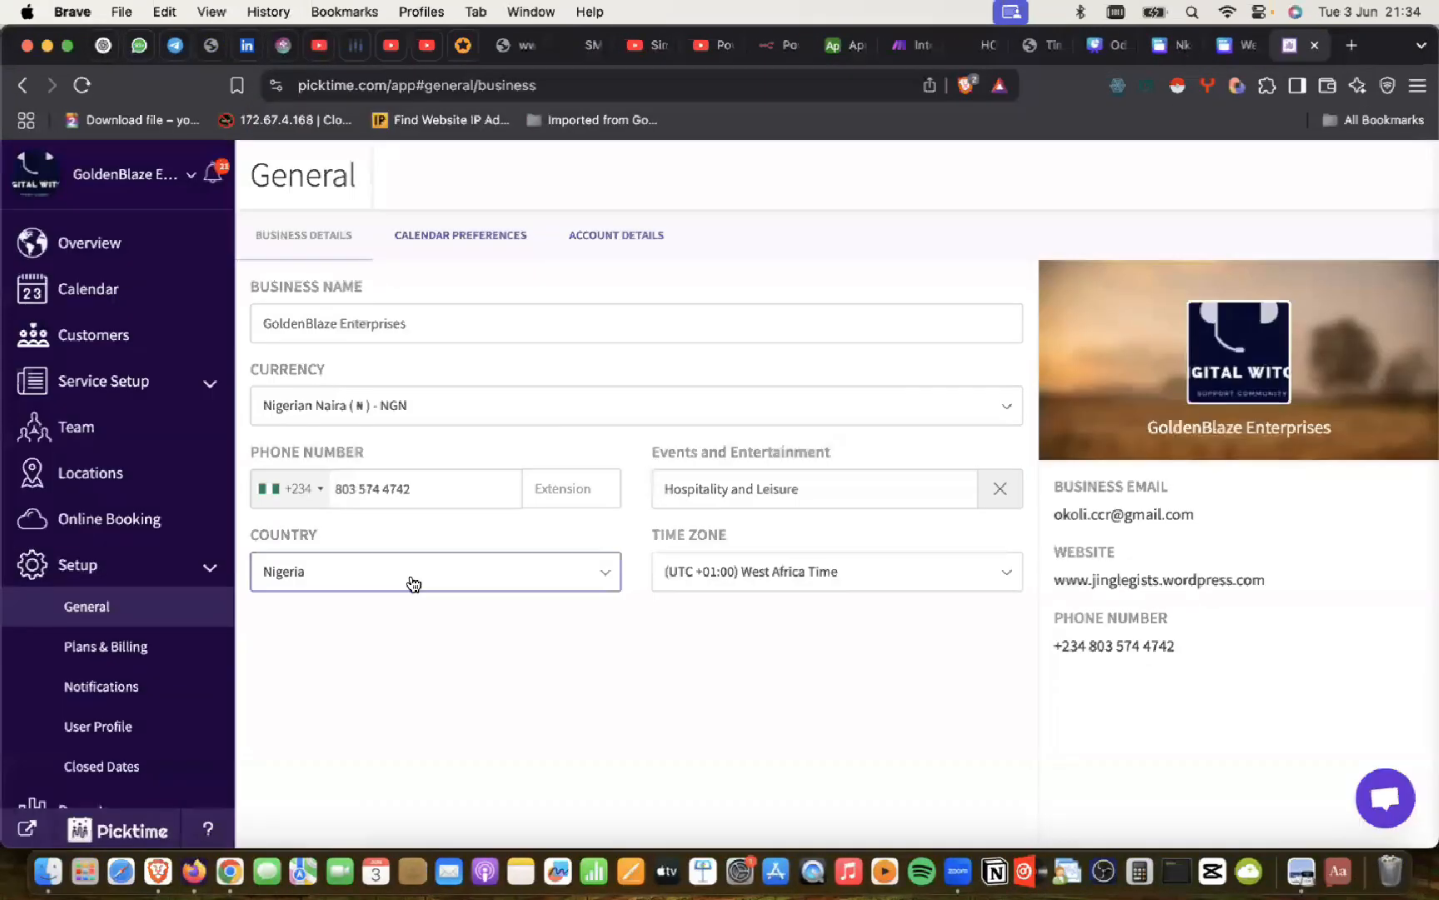
# Step: In Chrome, open a new tab and load the Digital Witch site by typing 'digital'
pyautogui.click(230, 871)
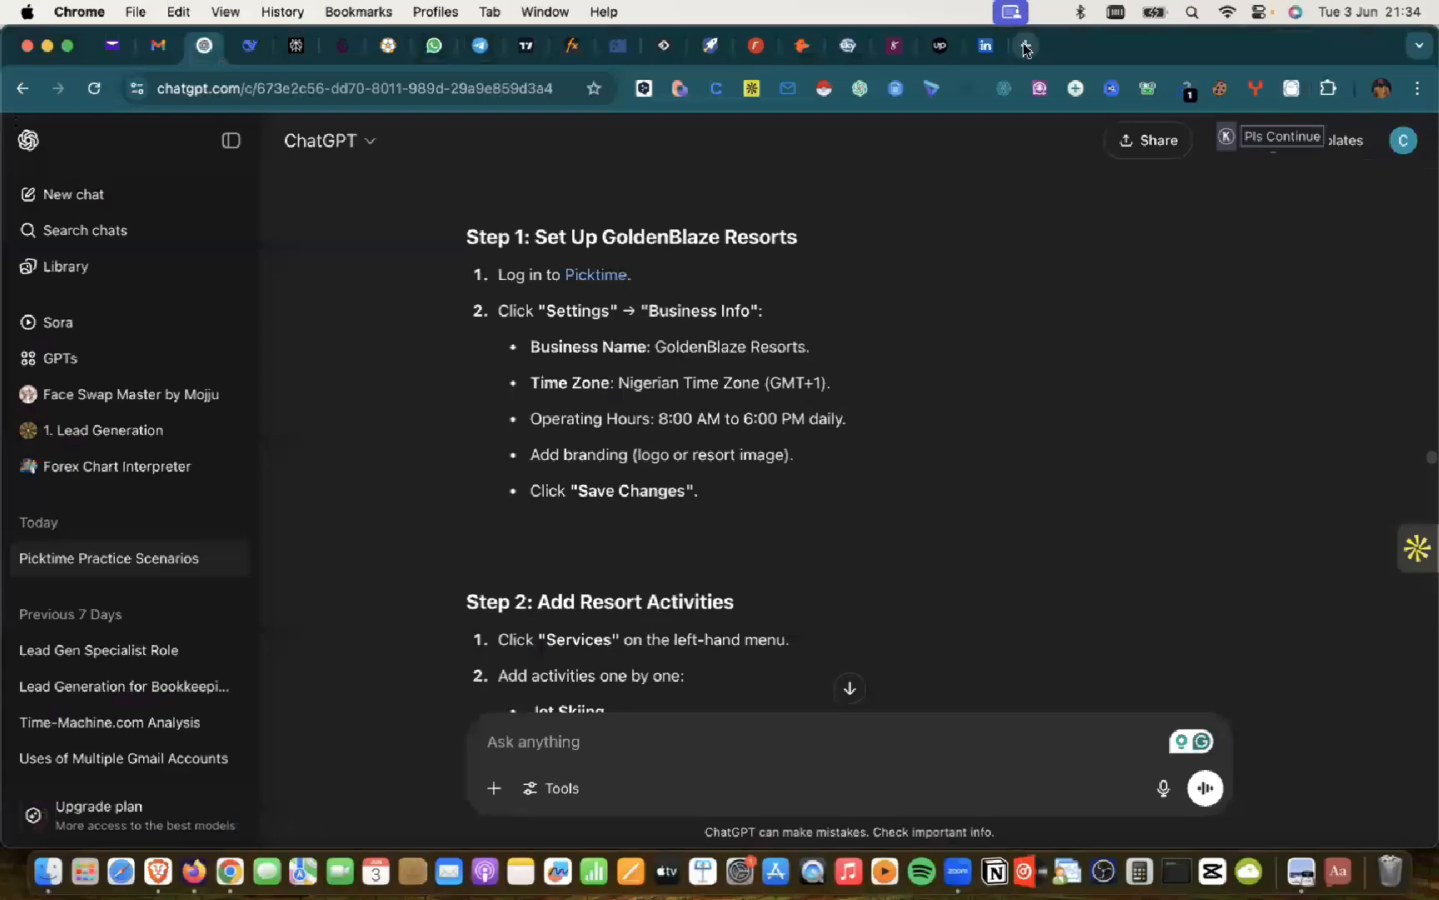
pyautogui.press('super+t')
pyautogui.click(546, 97)
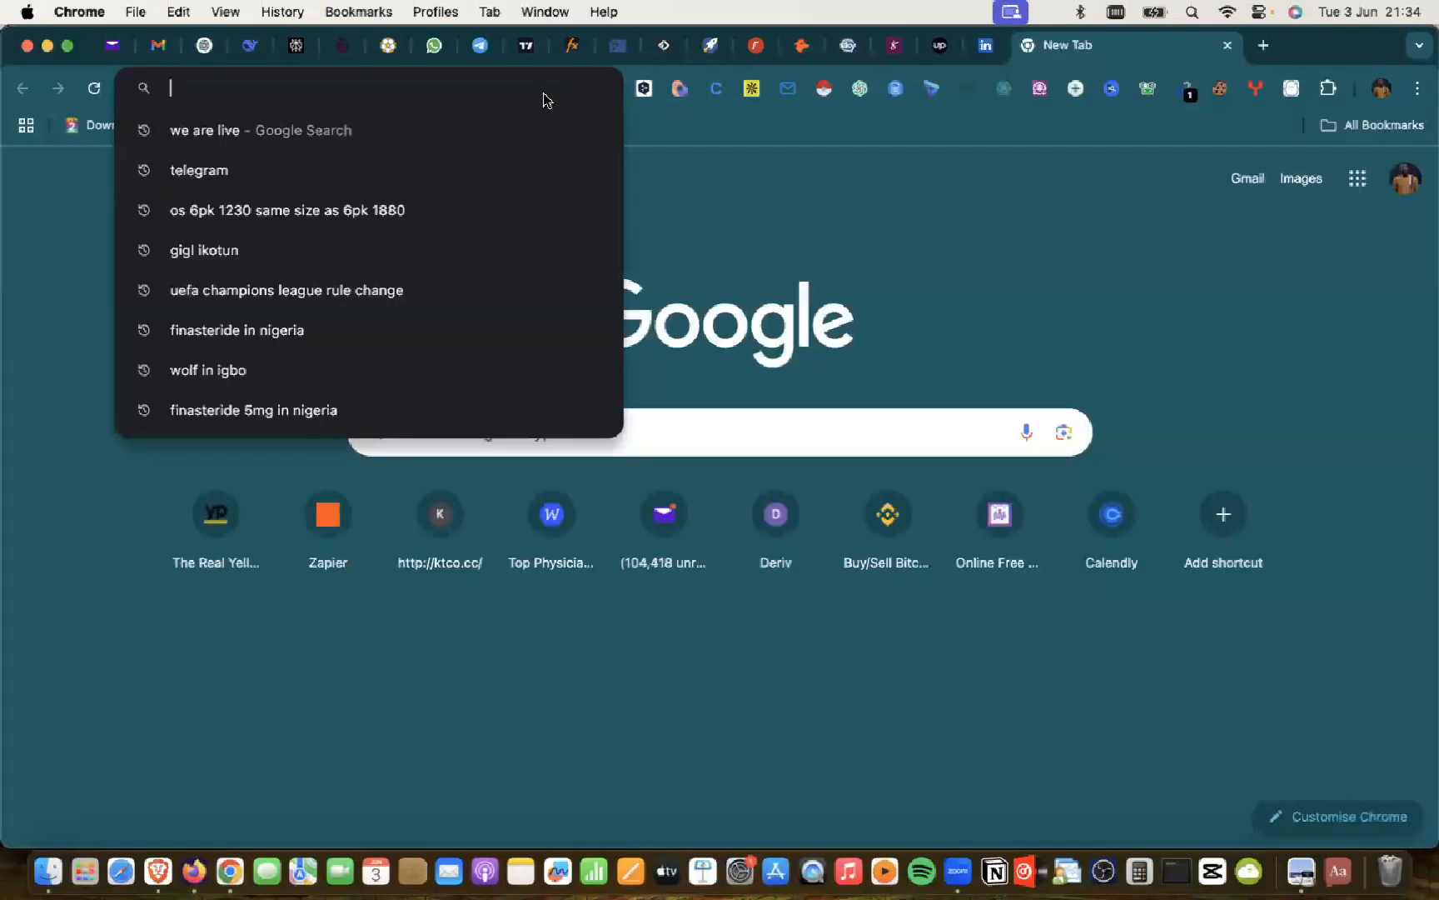
pyautogui.write('dgi')
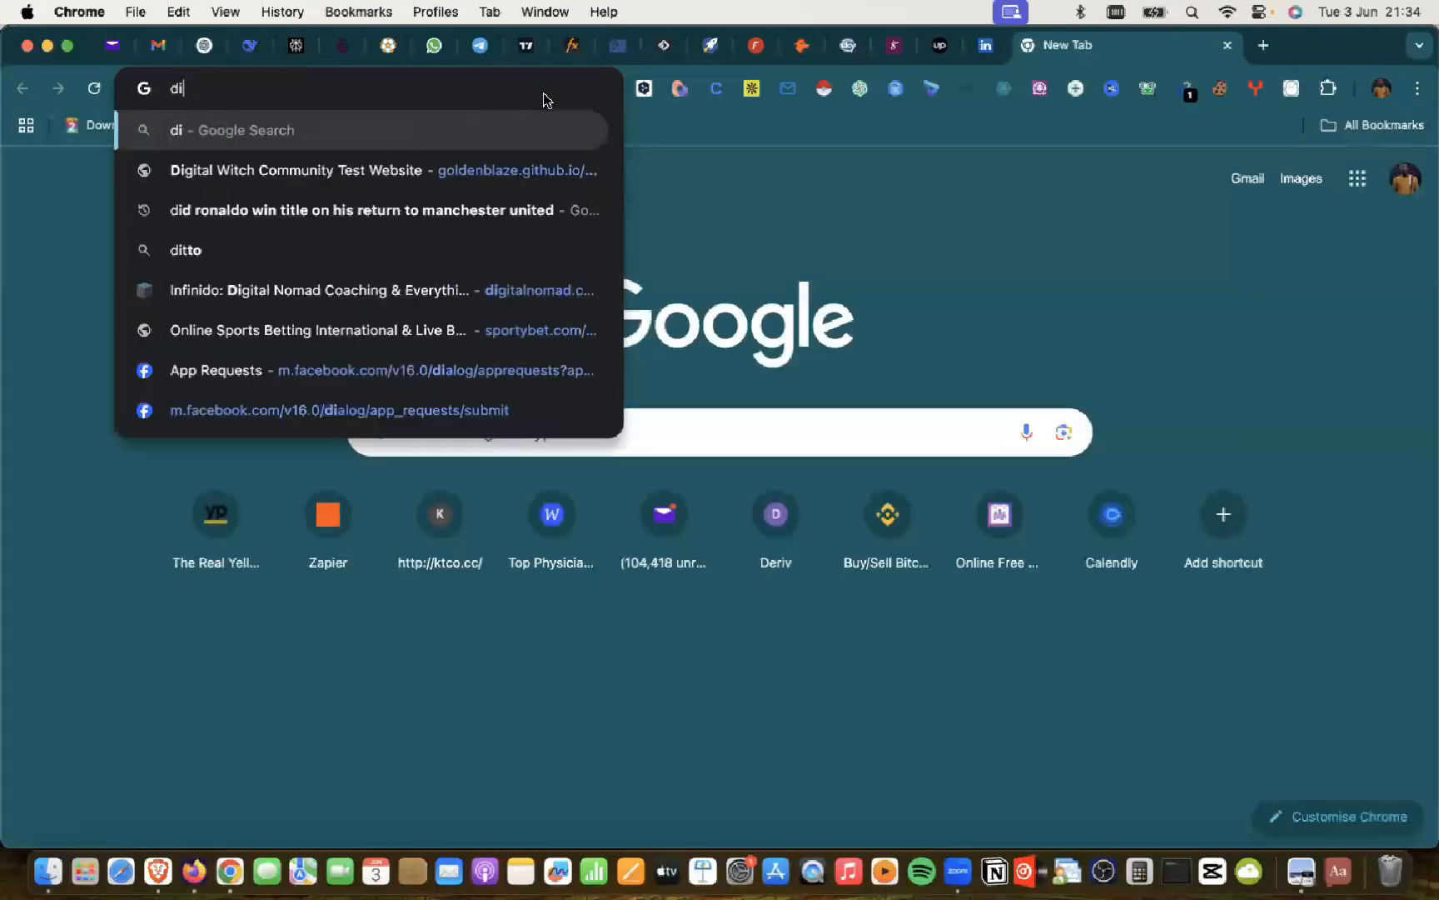
pyautogui.press('BackSpace')
pyautogui.press('BackSpace')
pyautogui.write('igital')
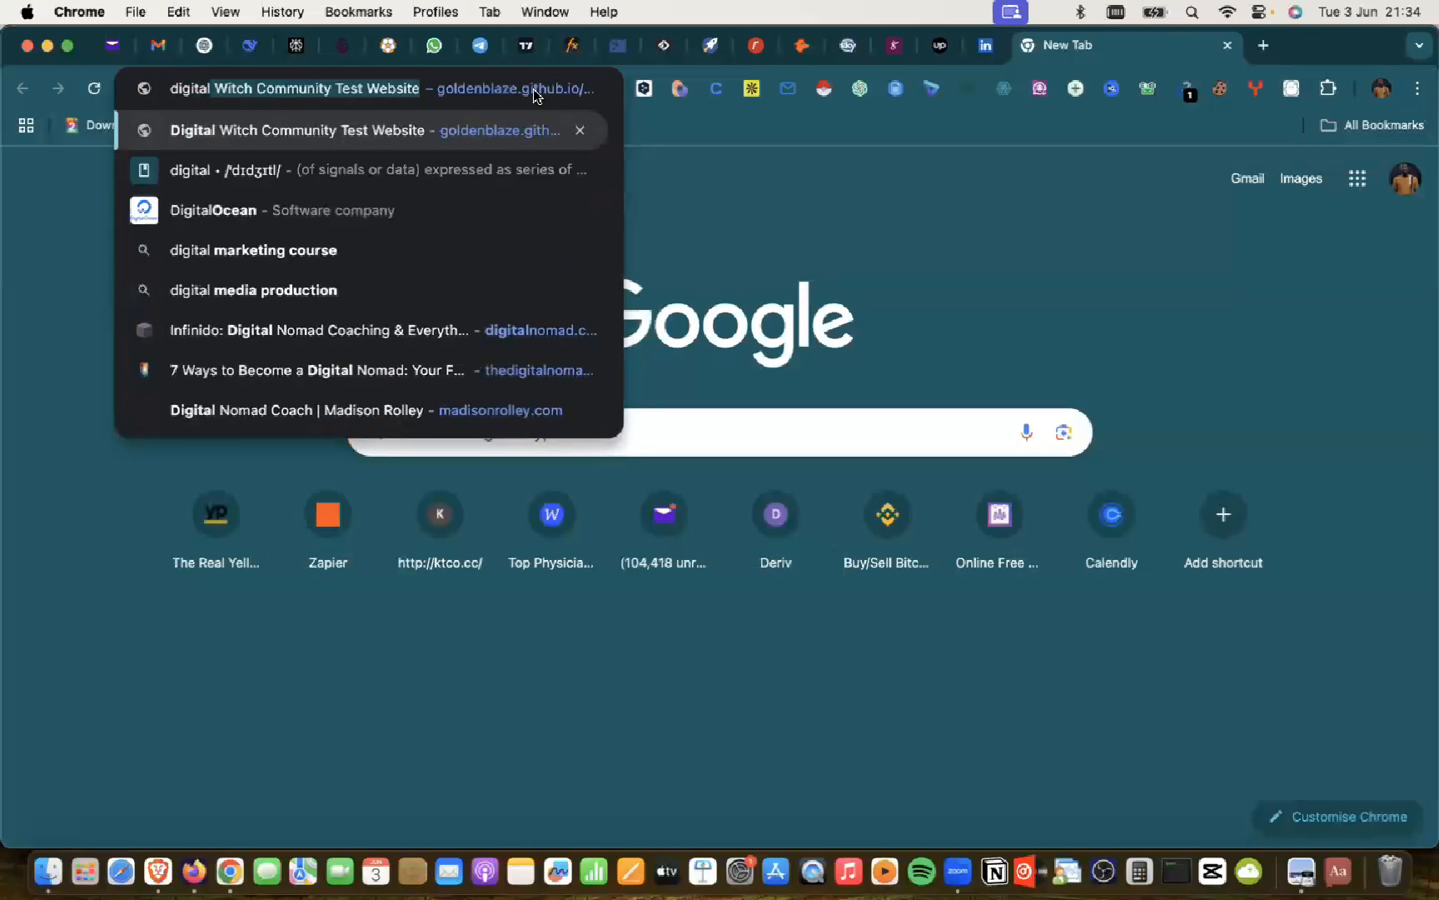
pyautogui.press('Return')
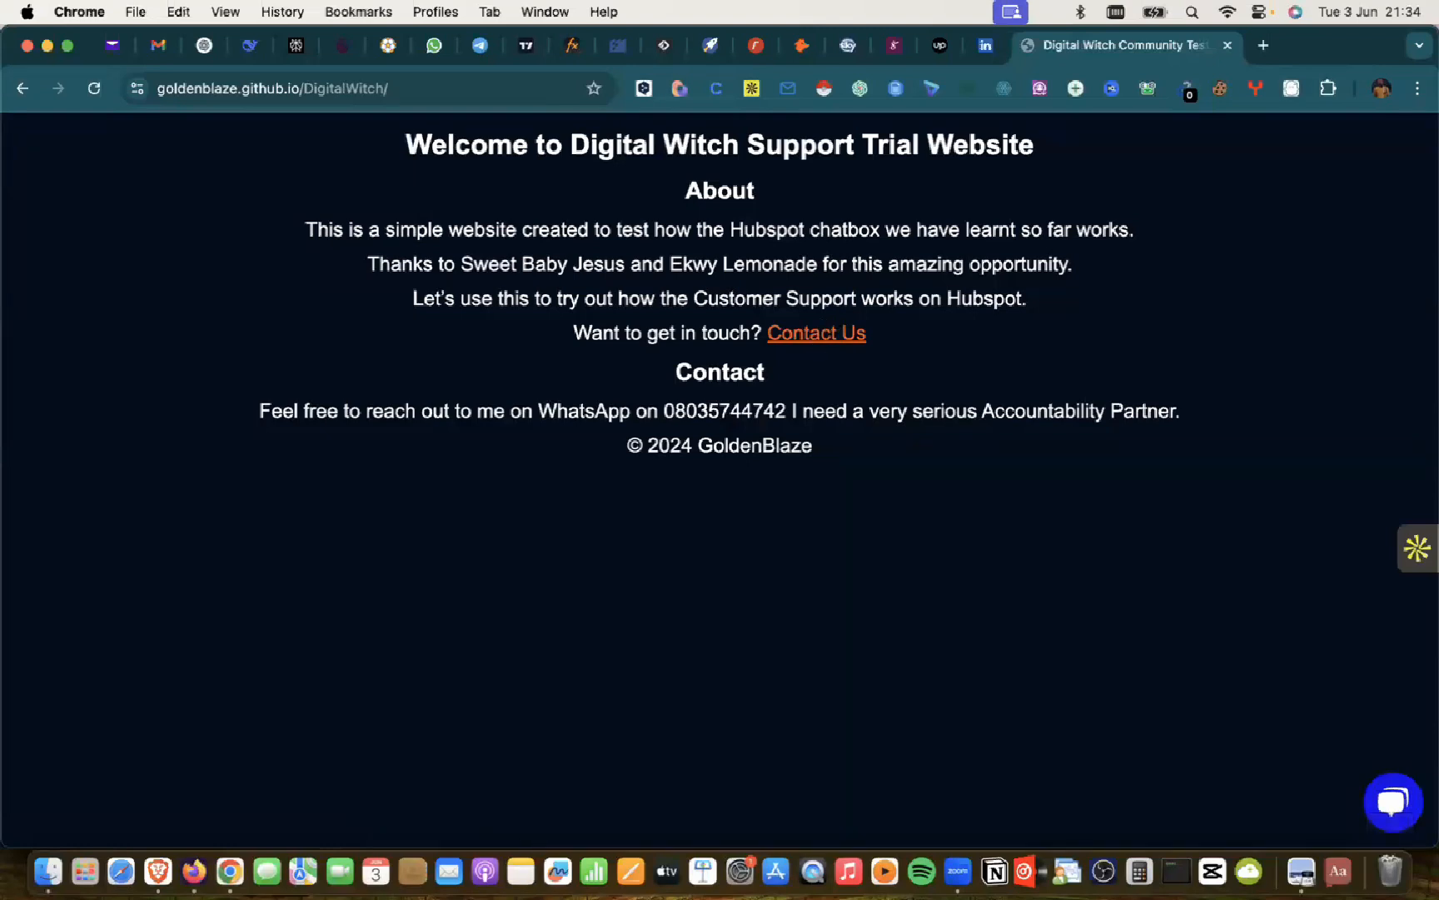
# Step: Open and close the Digital Witch support chat, then go to the Contact Us form page
pyautogui.click(1397, 801)
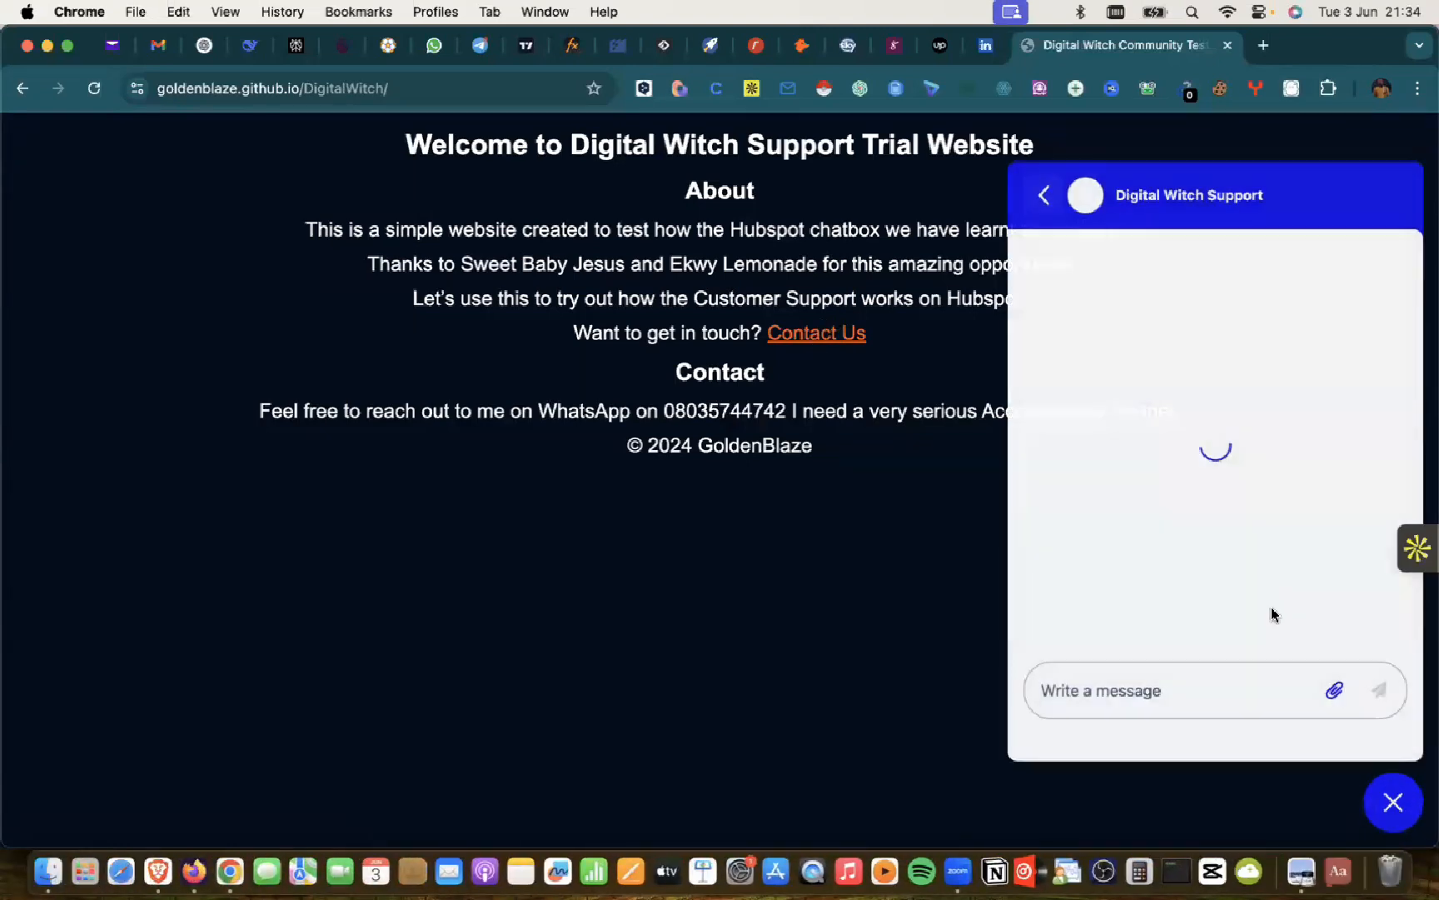
pyautogui.click(1397, 803)
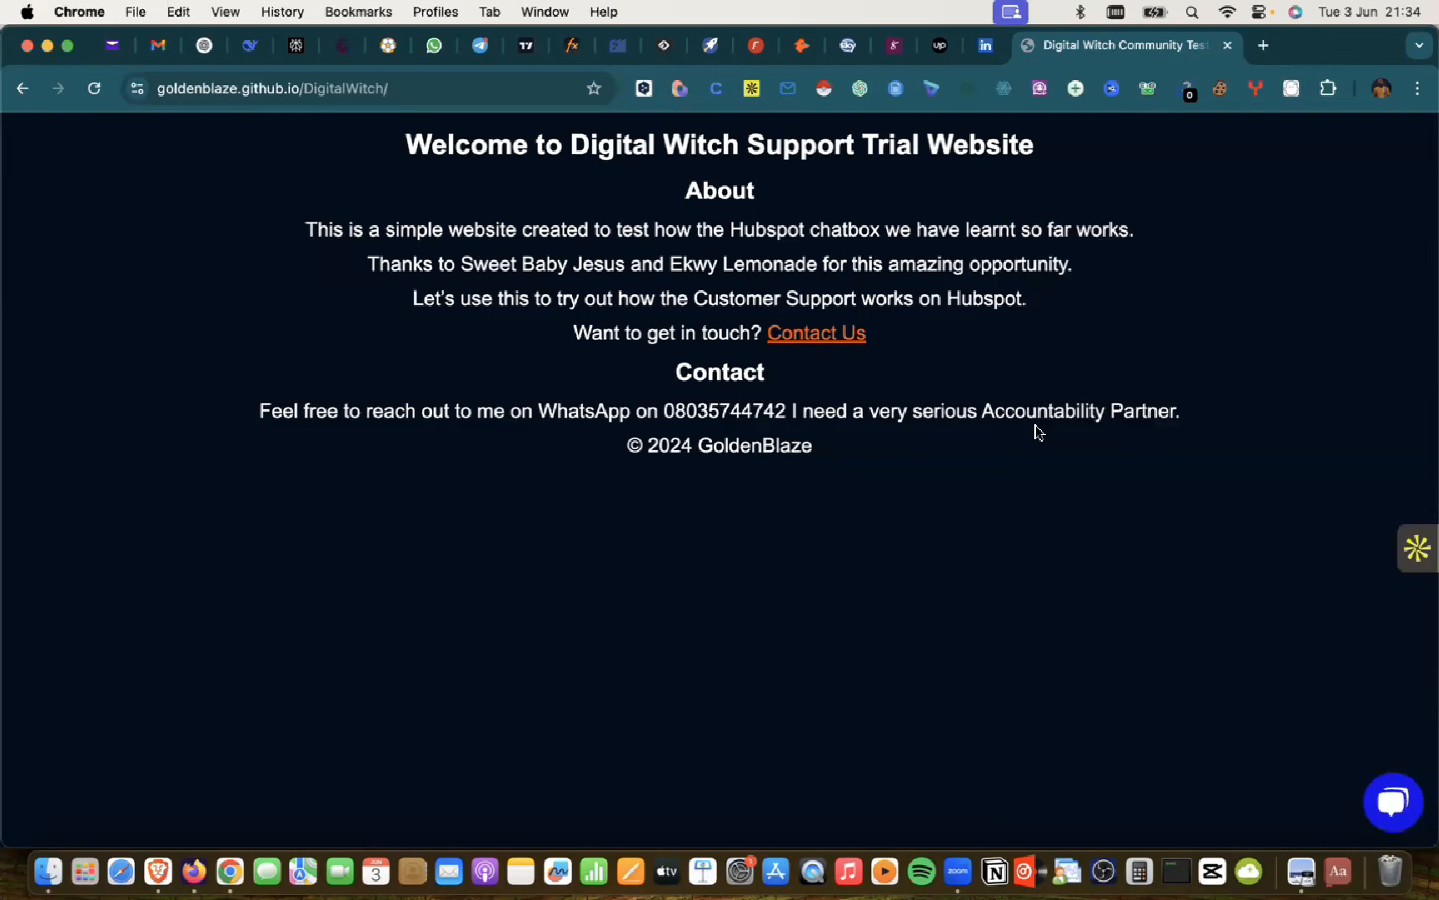
pyautogui.click(793, 342)
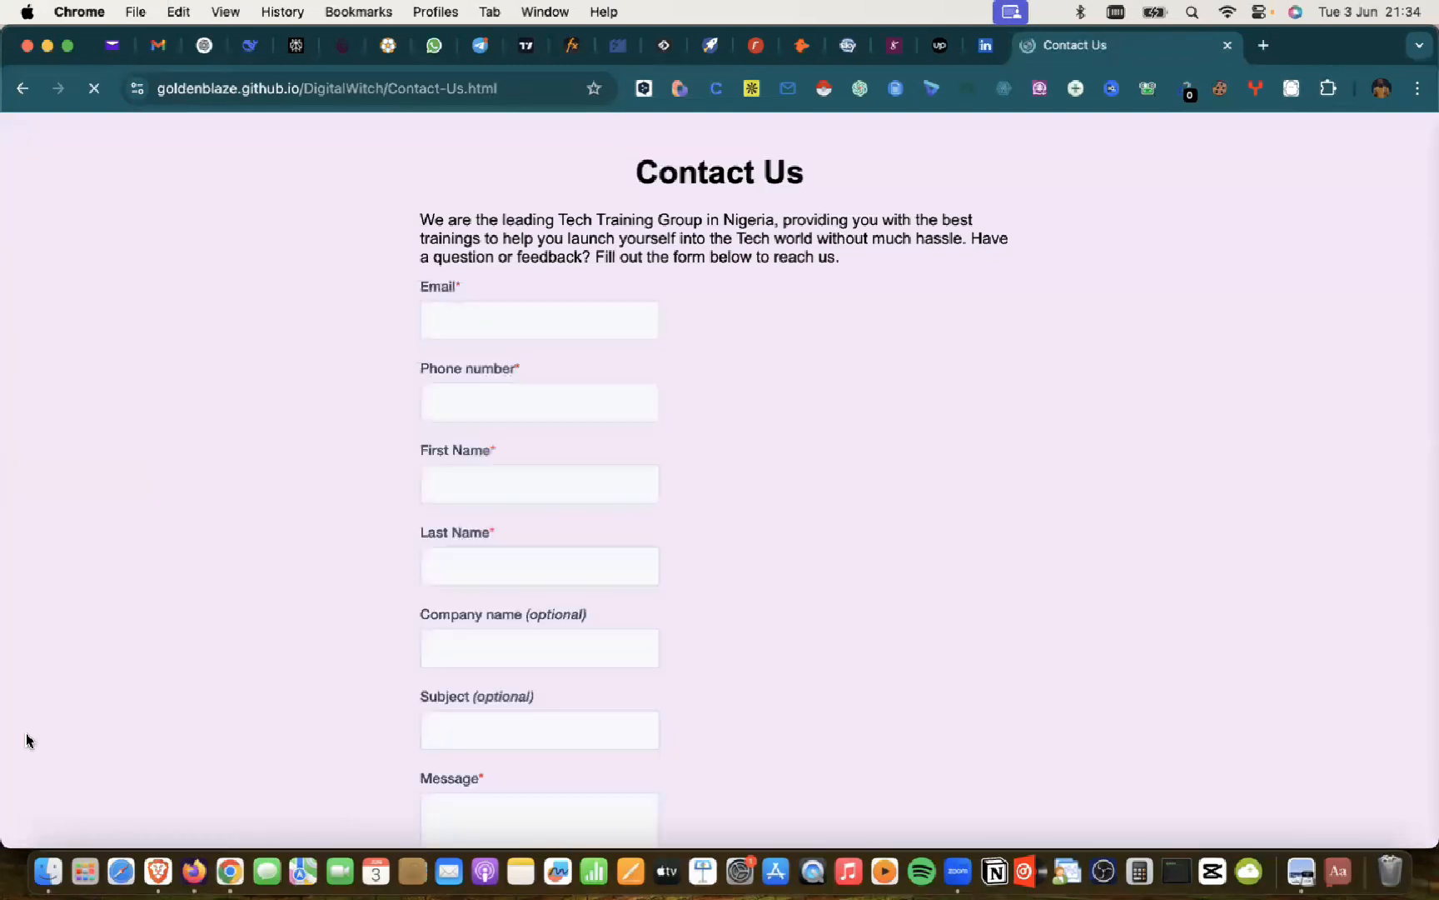
pyautogui.scroll(-5, 37, 716)
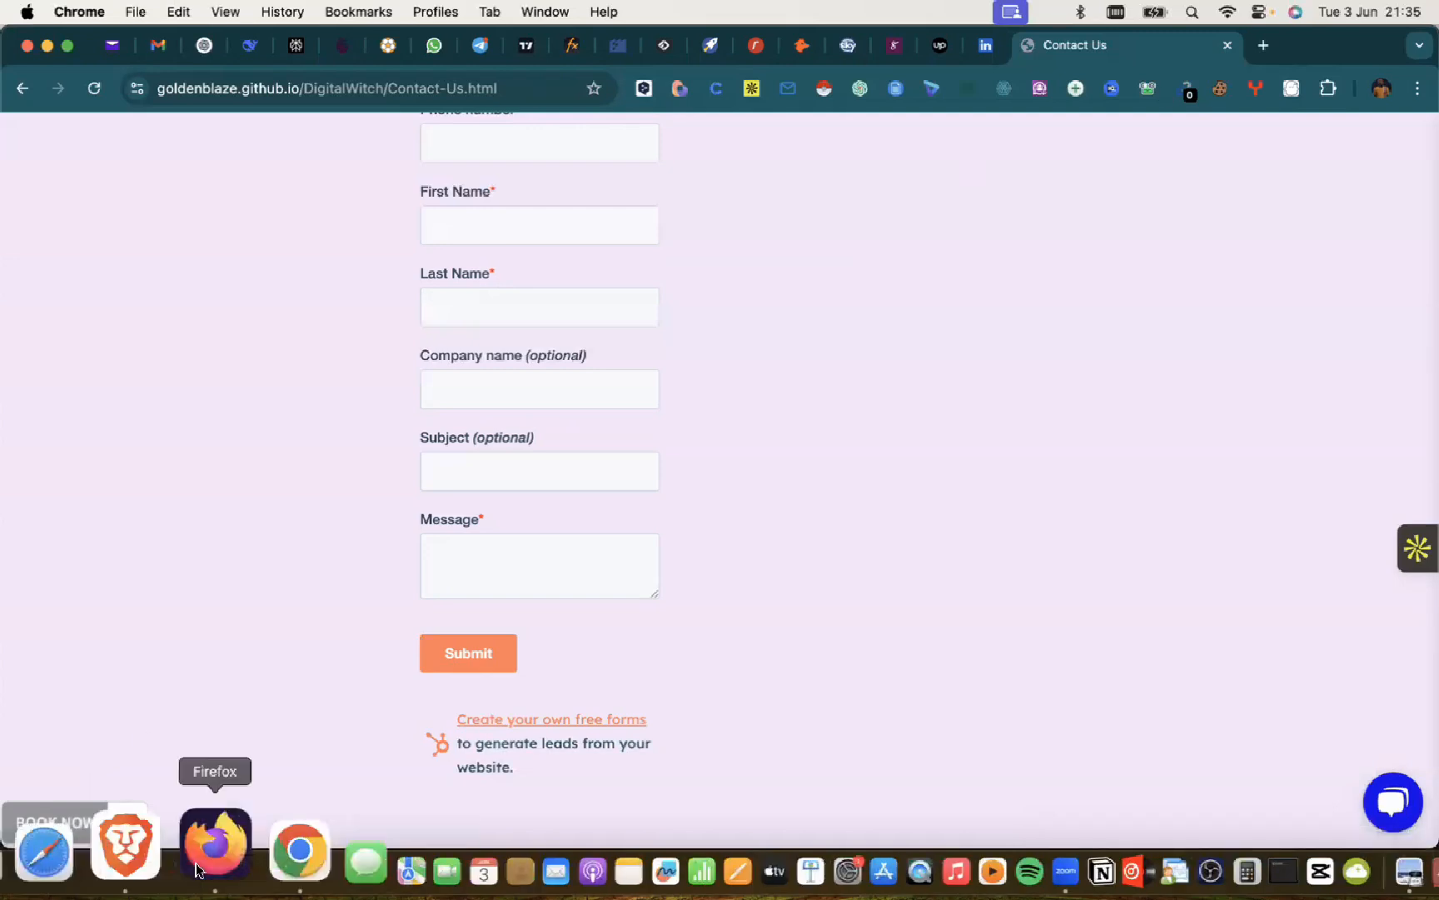
# Step: Switch to the ChatGPT chat in Chrome and scroll to Step 2's Jet Skiing details (30 minutes, ₦75,000)
pyautogui.click(190, 832)
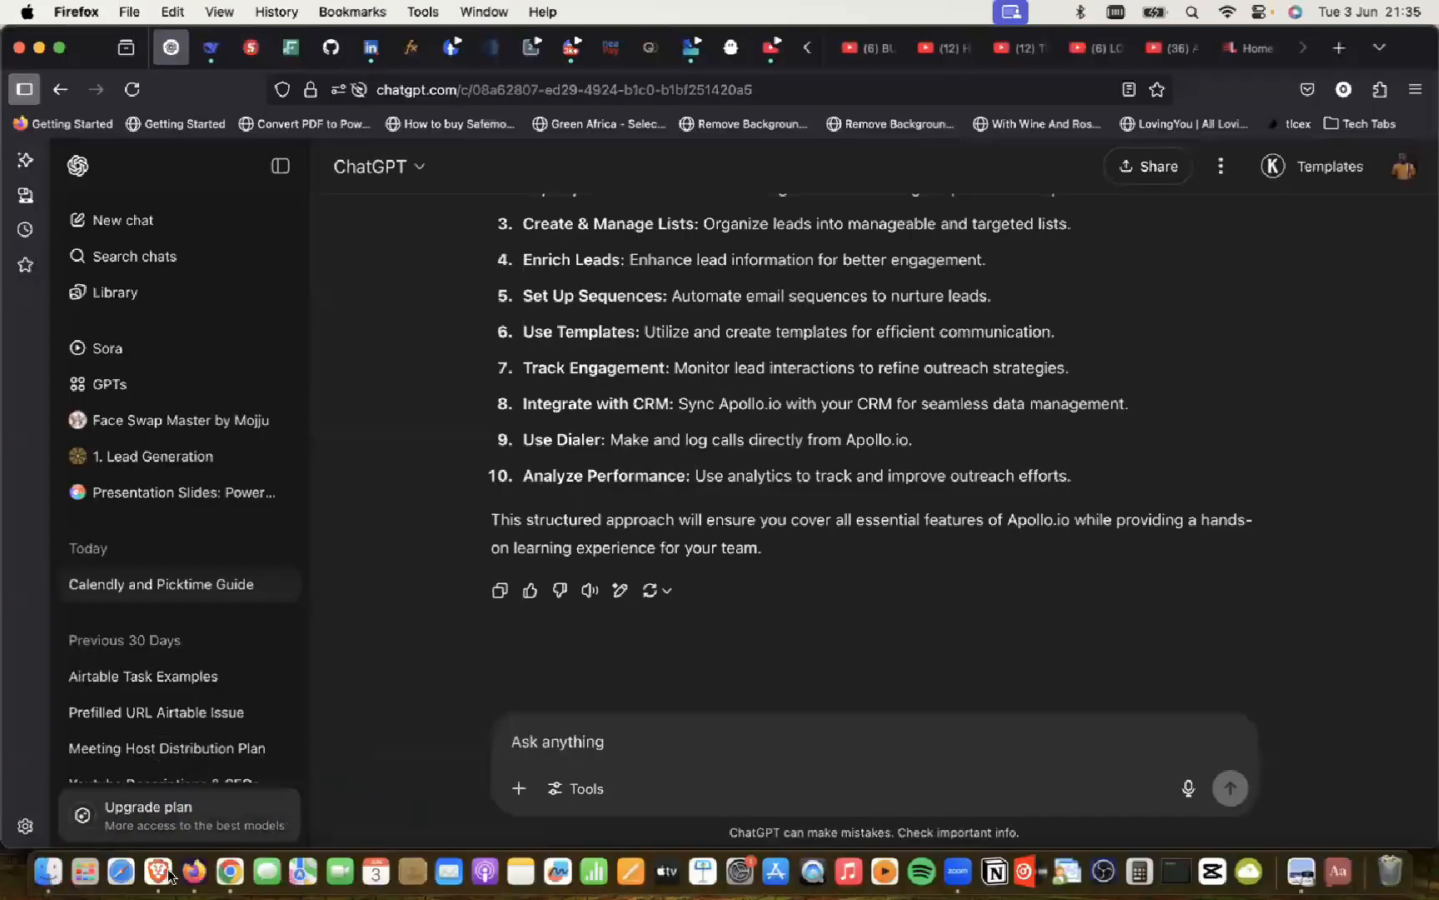
pyautogui.click(164, 869)
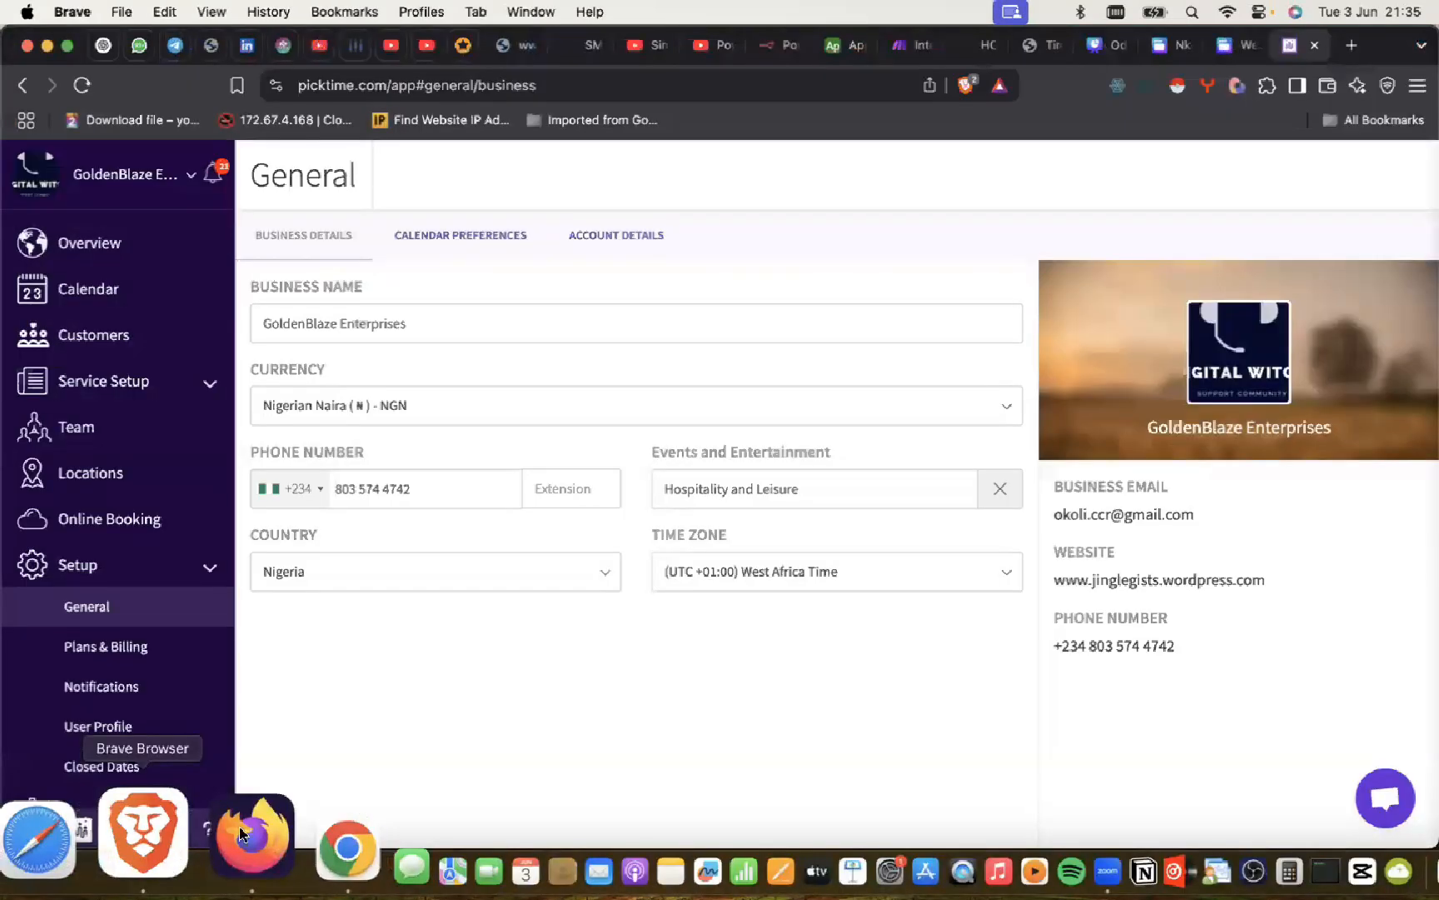
pyautogui.press('super+Tab')
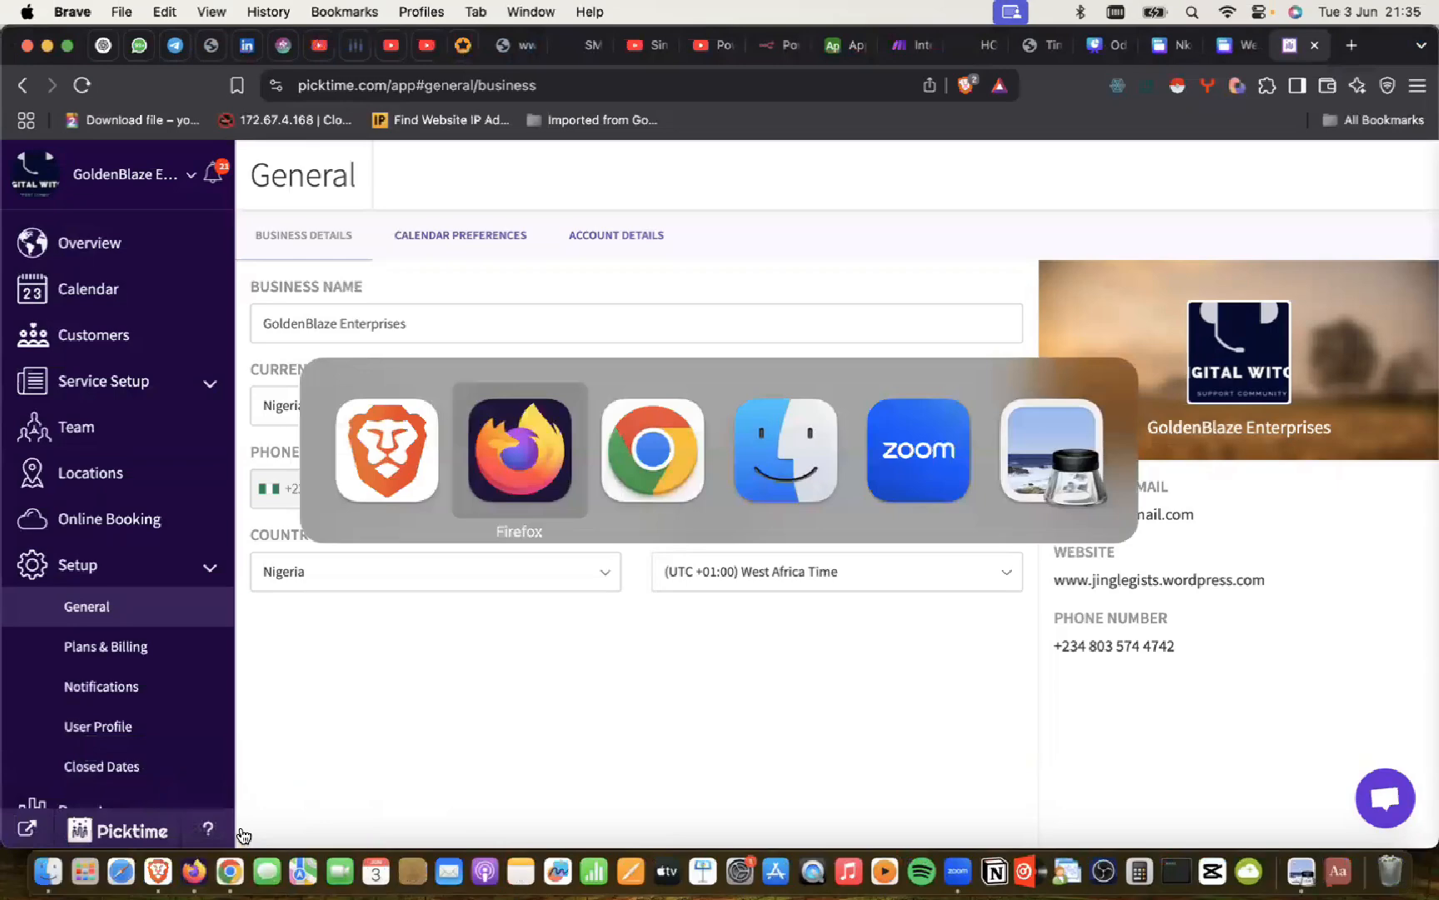
pyautogui.press('super+Tab')
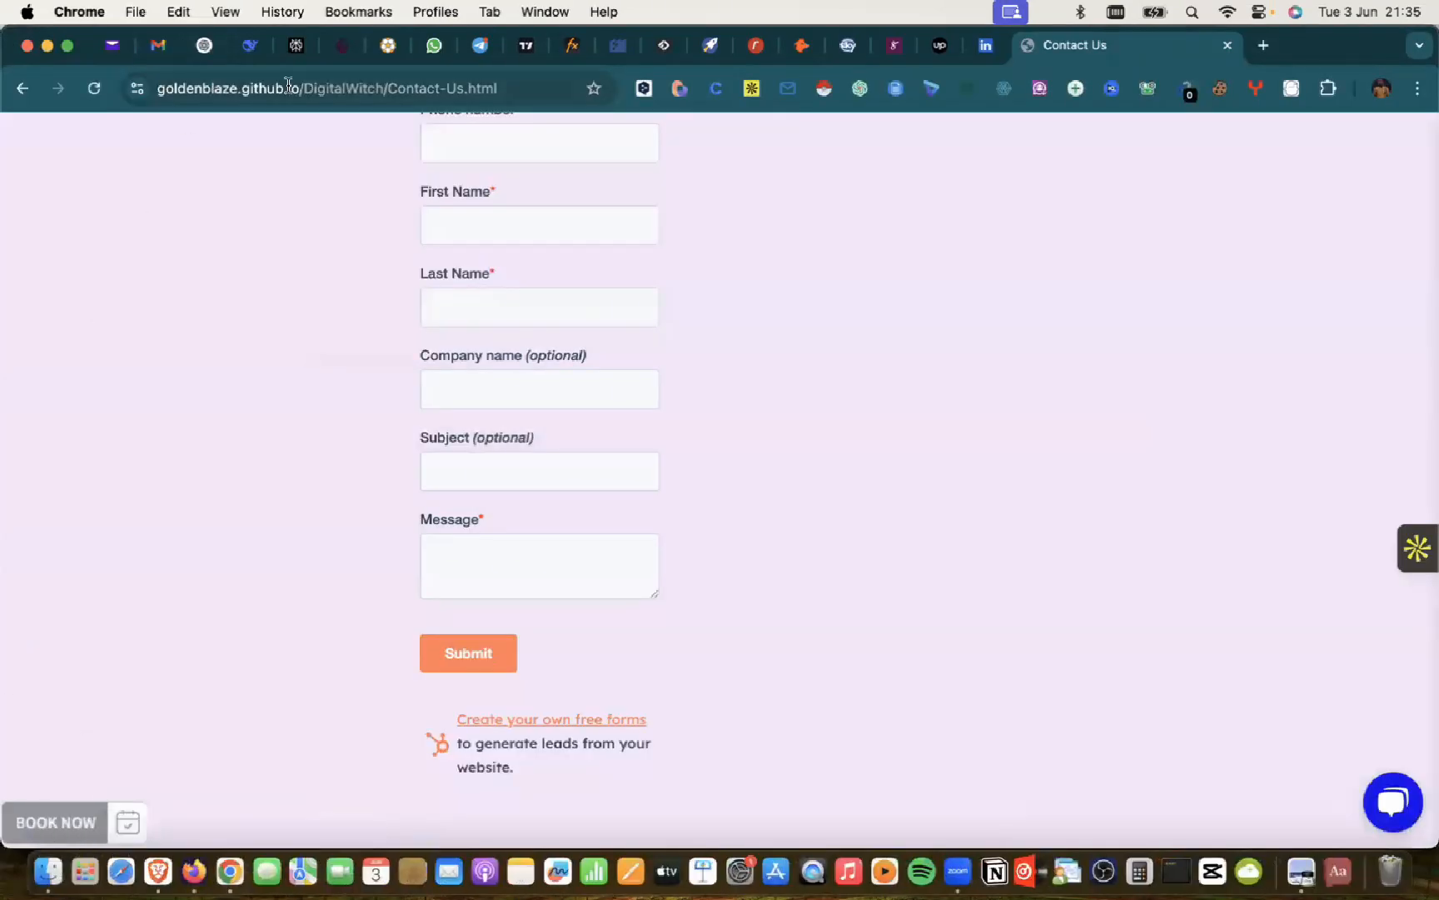
pyautogui.click(204, 47)
pyautogui.scroll(-5, 707, 533)
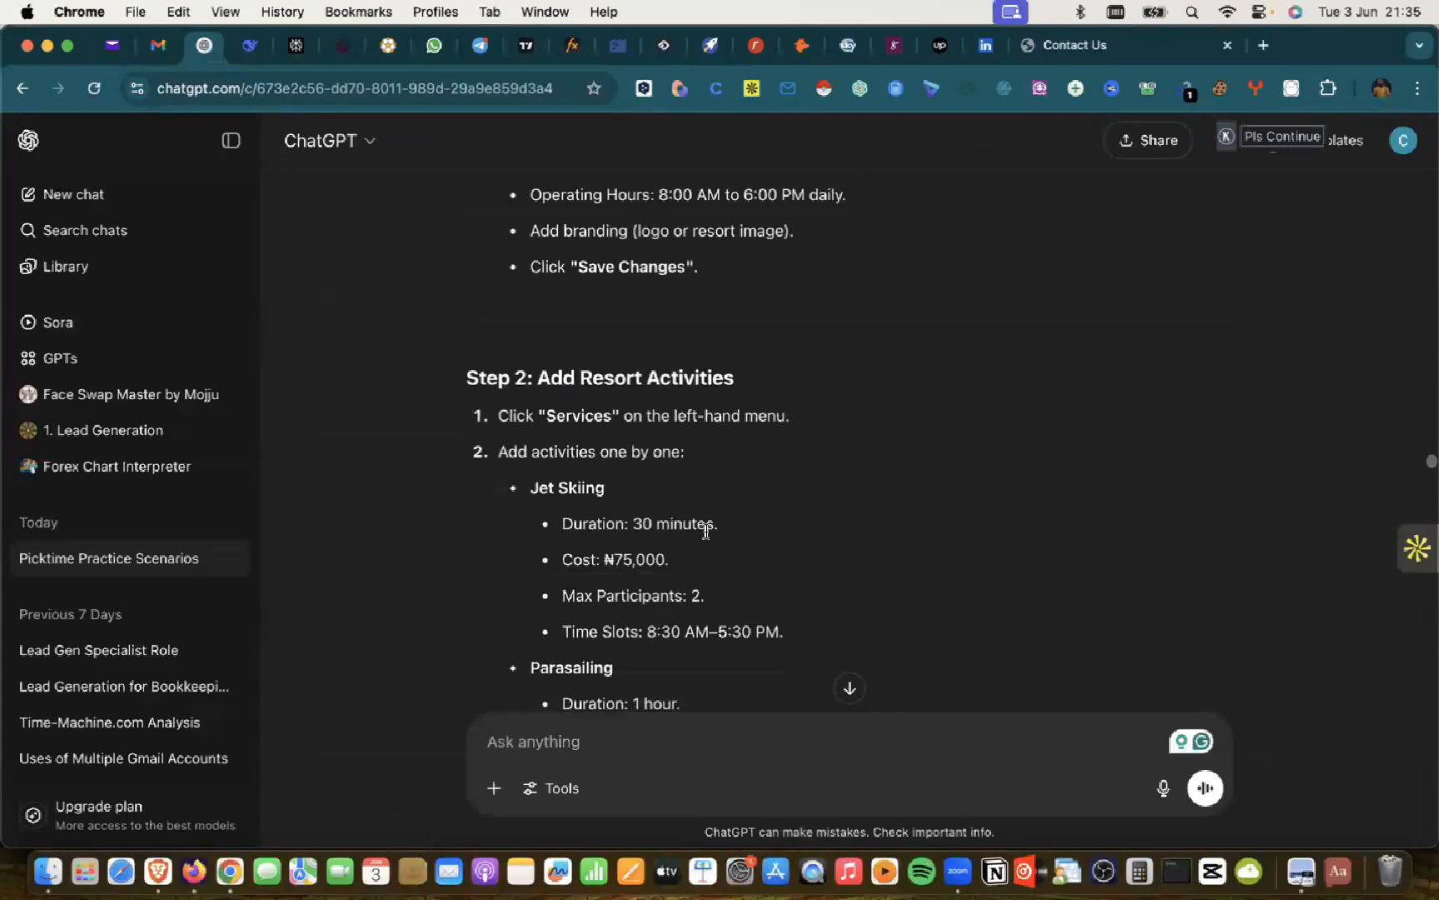
pyautogui.scroll(-3, 707, 532)
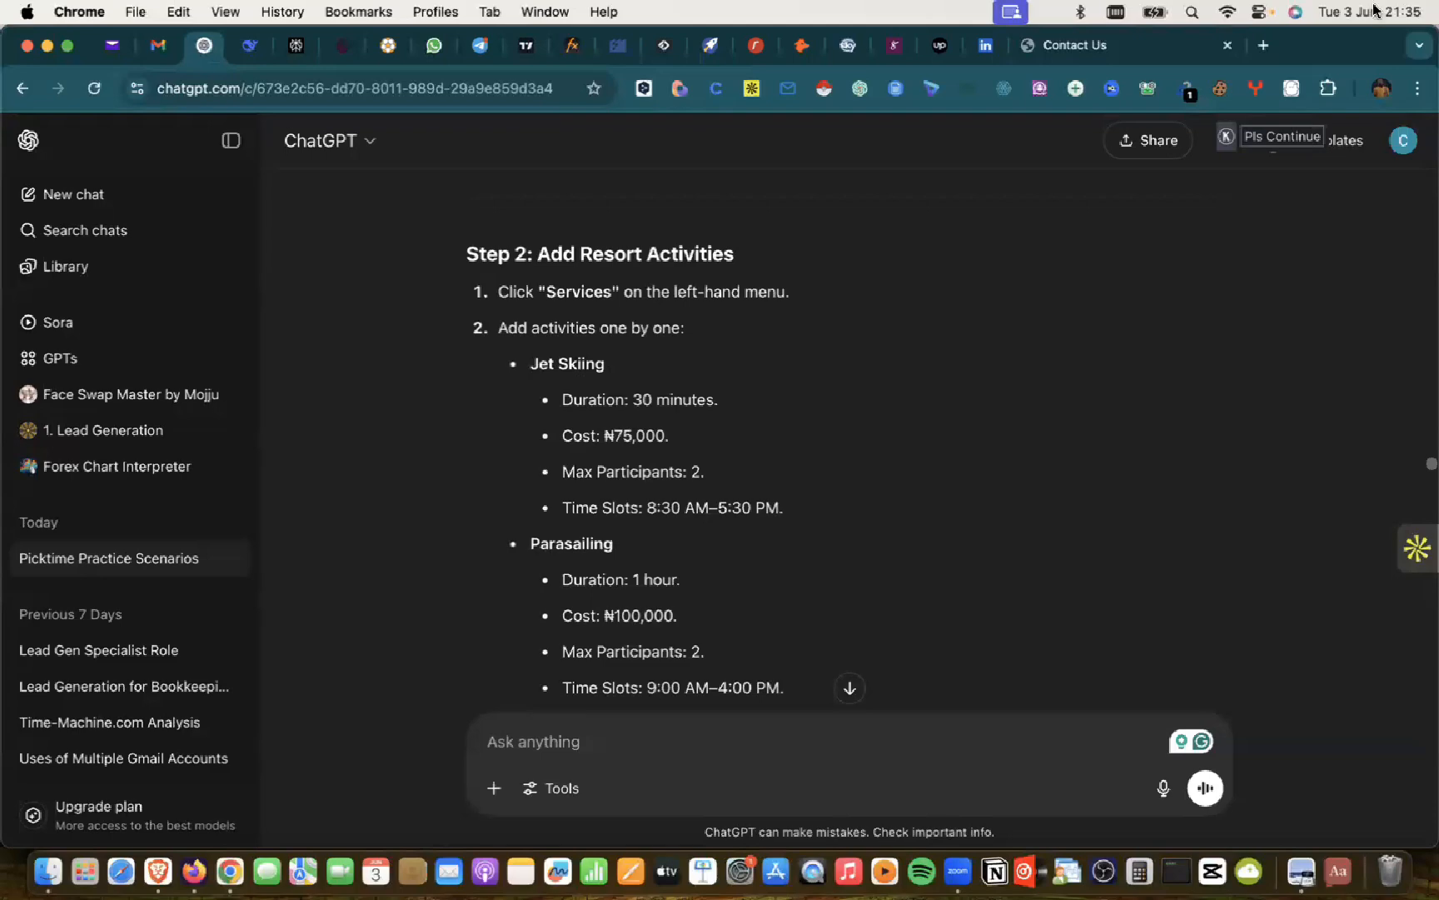
pyautogui.press('super+t')
pyautogui.write('jet ')
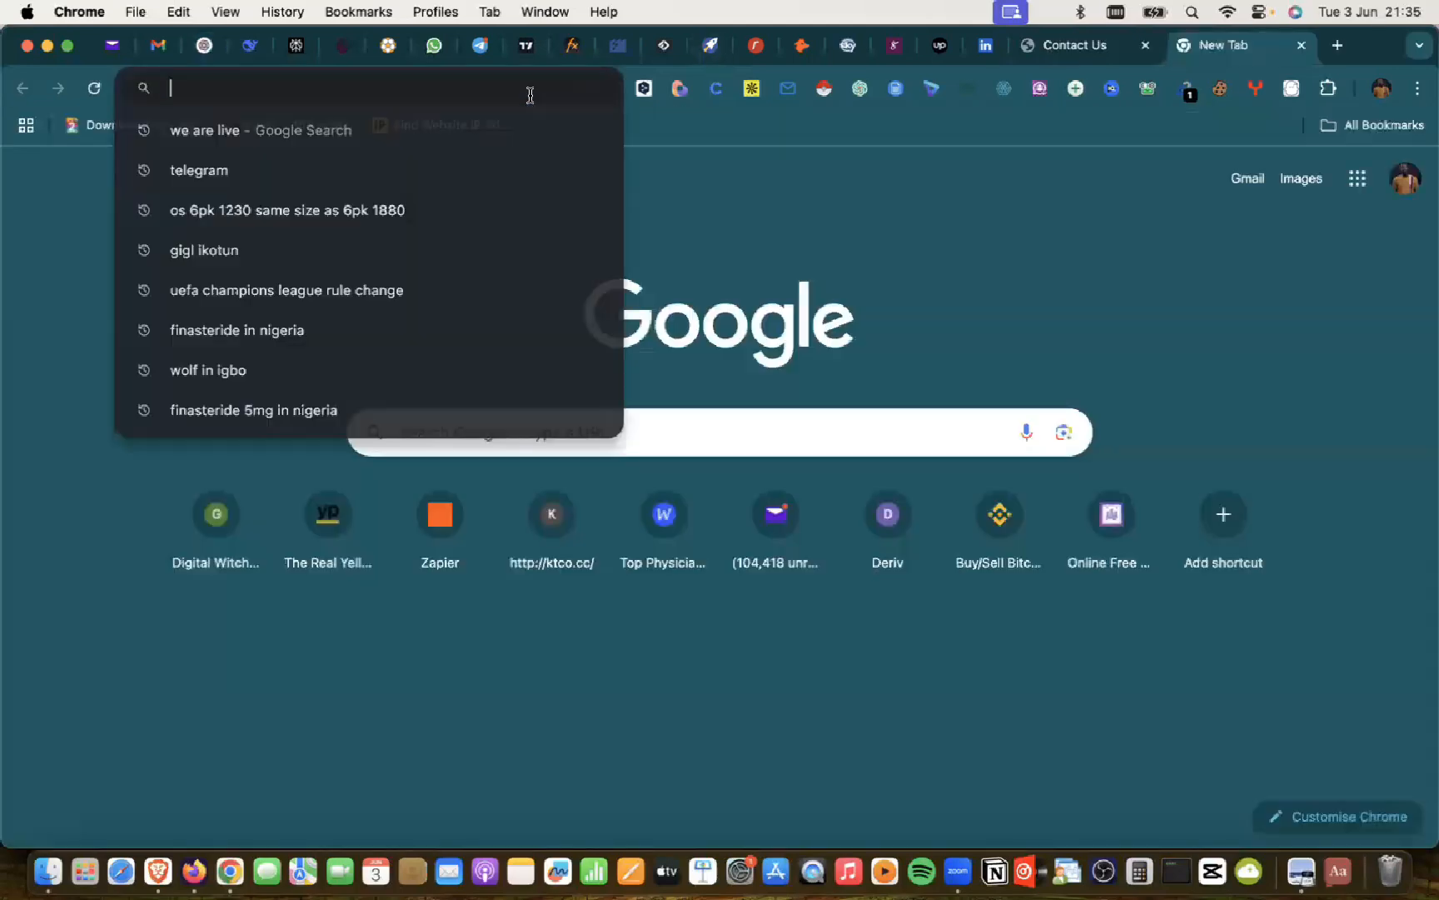
pyautogui.write('skiing')
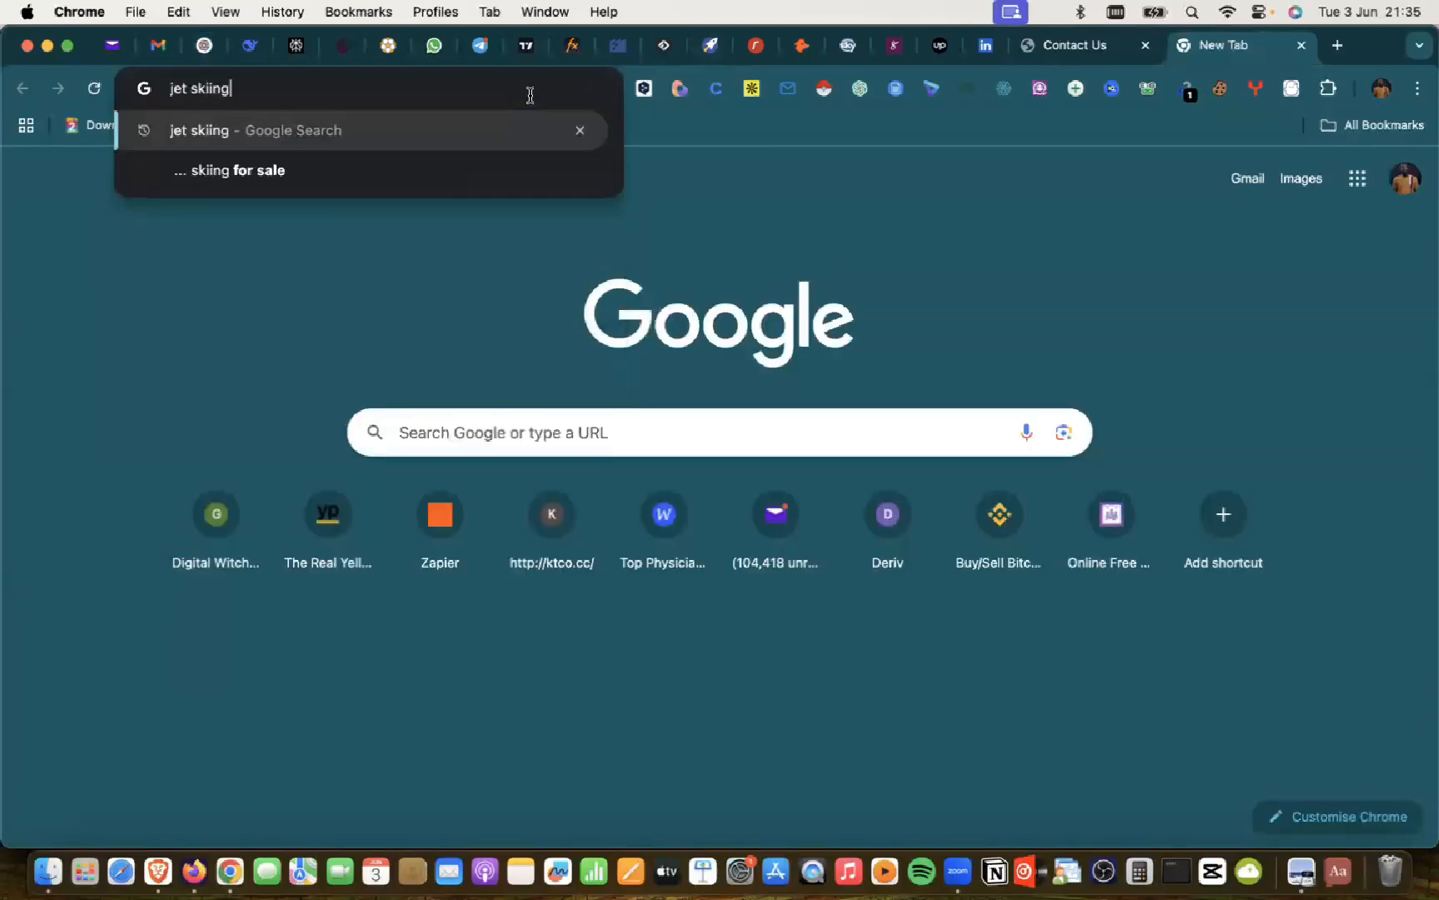
pyautogui.press('Return')
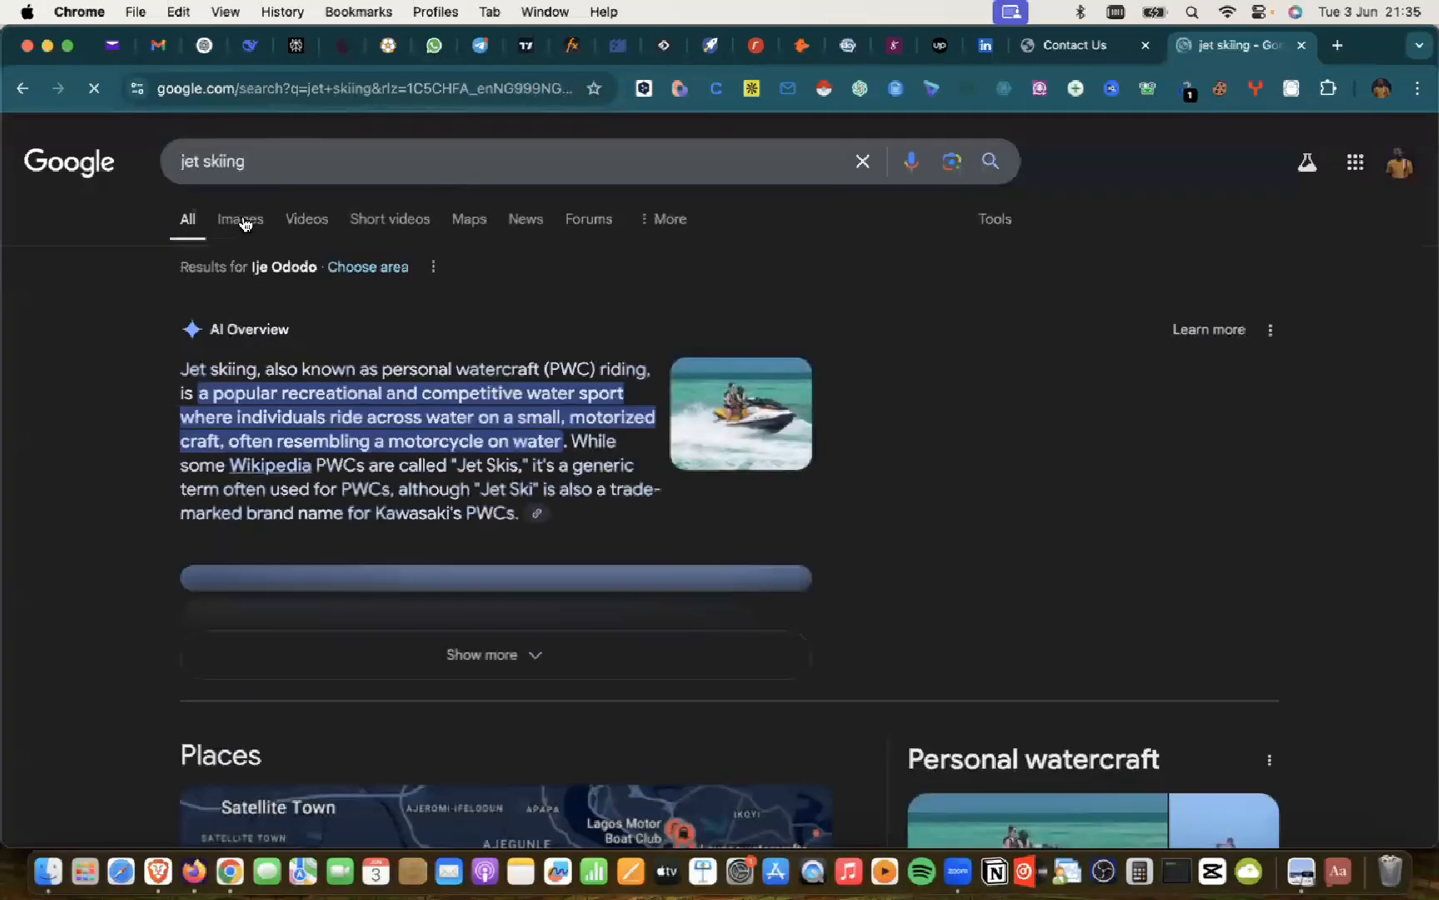
pyautogui.click(242, 220)
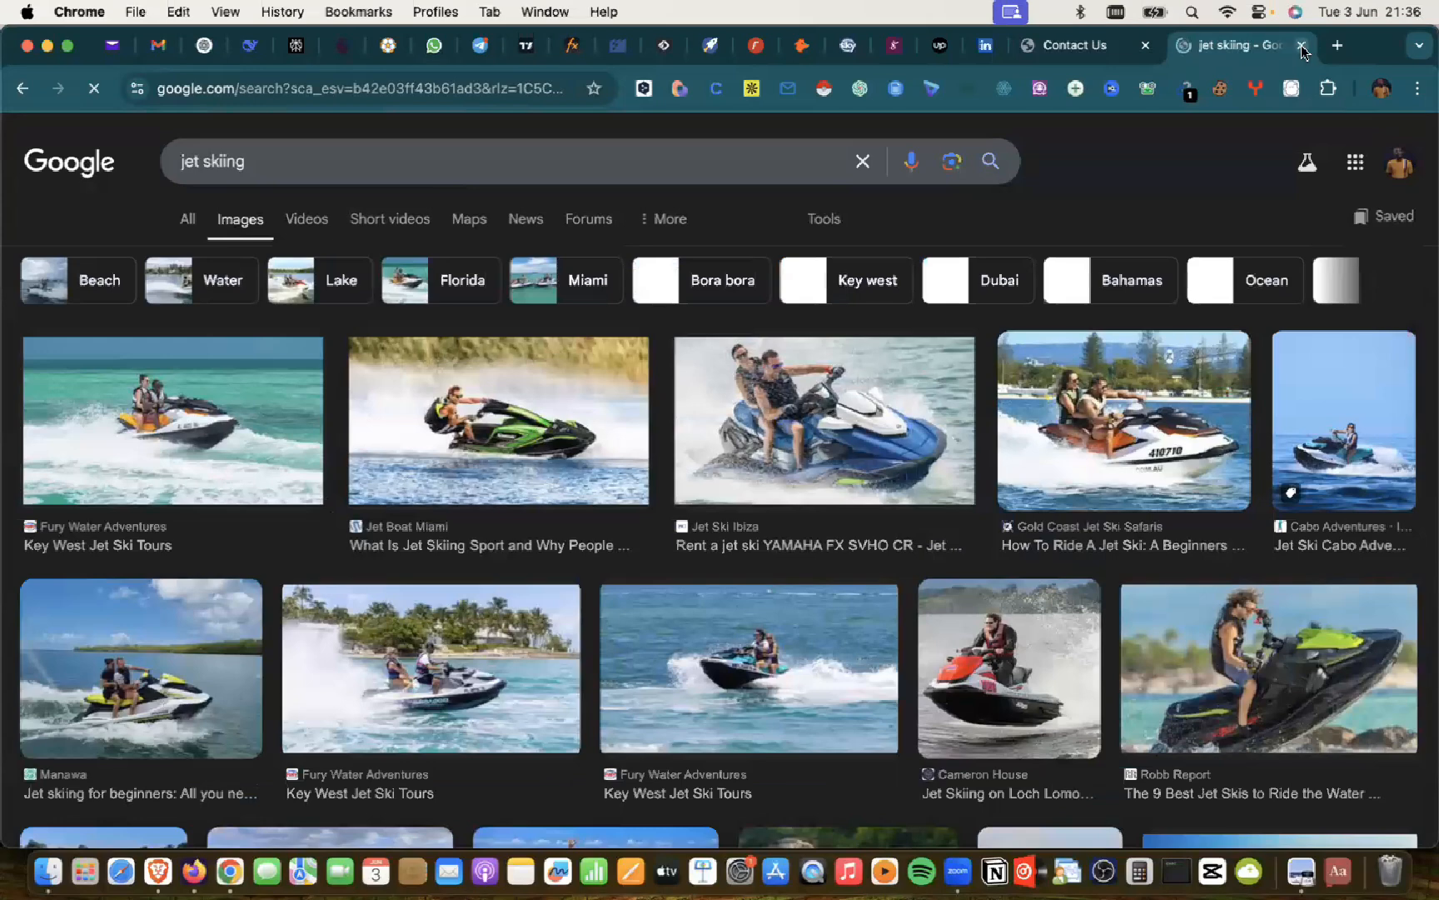
pyautogui.press('super+w')
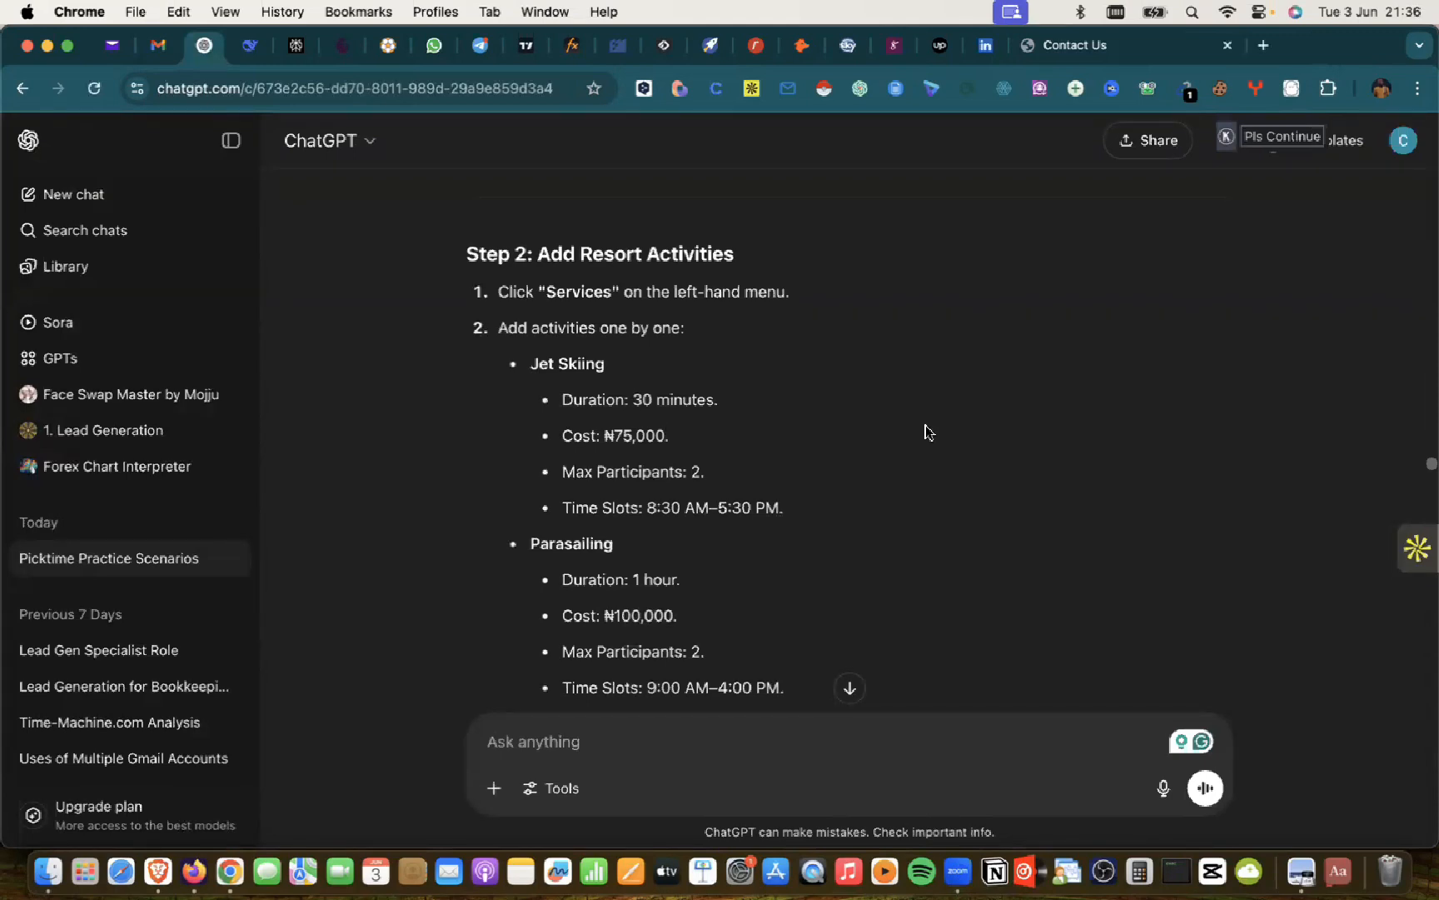
pyautogui.scroll(-3, 606, 578)
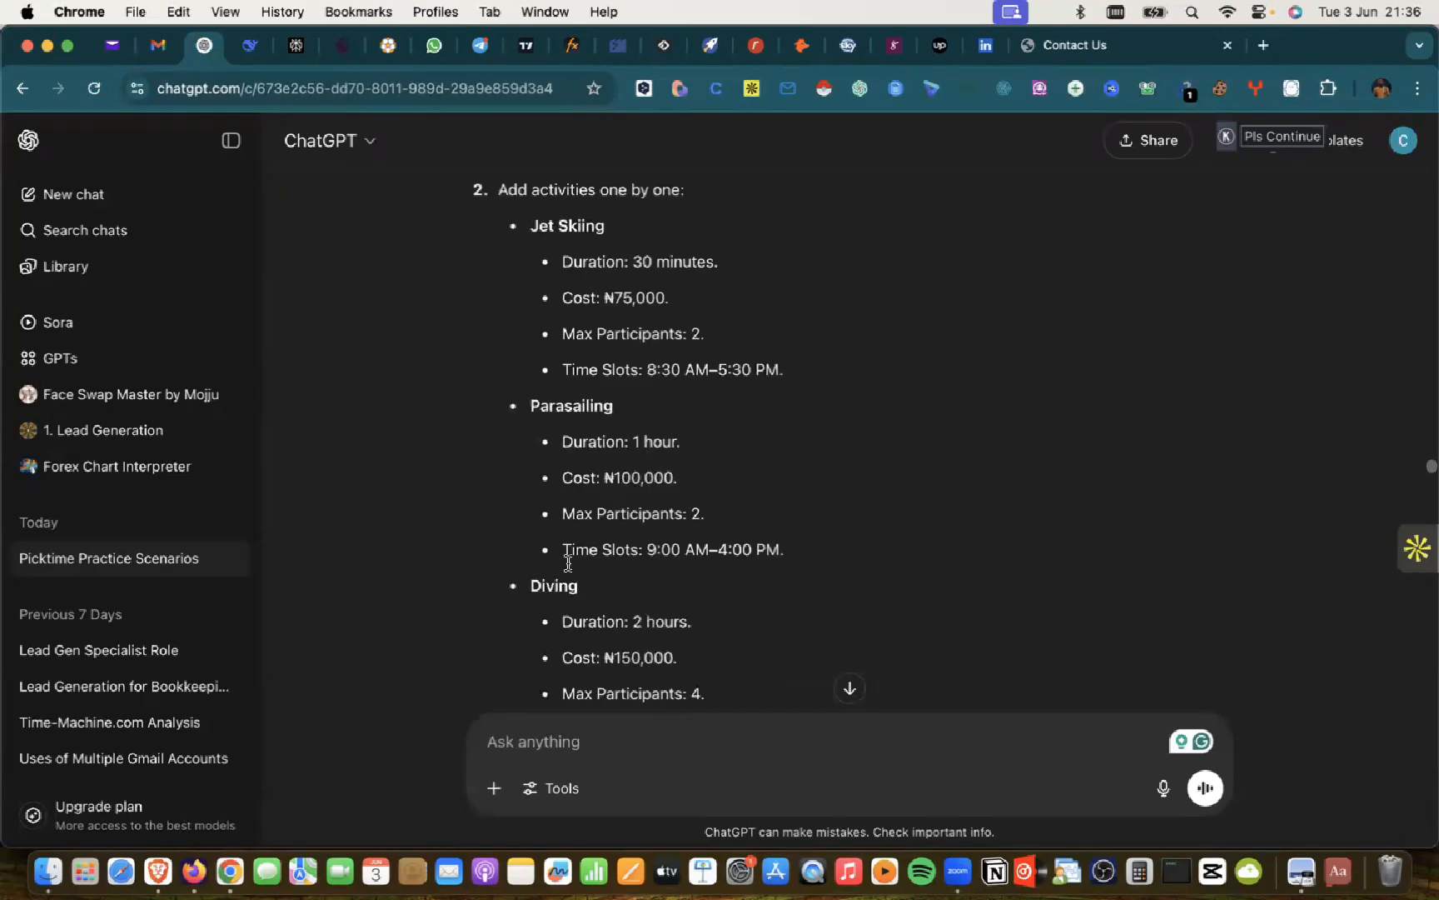
pyautogui.scroll(8, 554, 530)
pyautogui.scroll(-6, 554, 530)
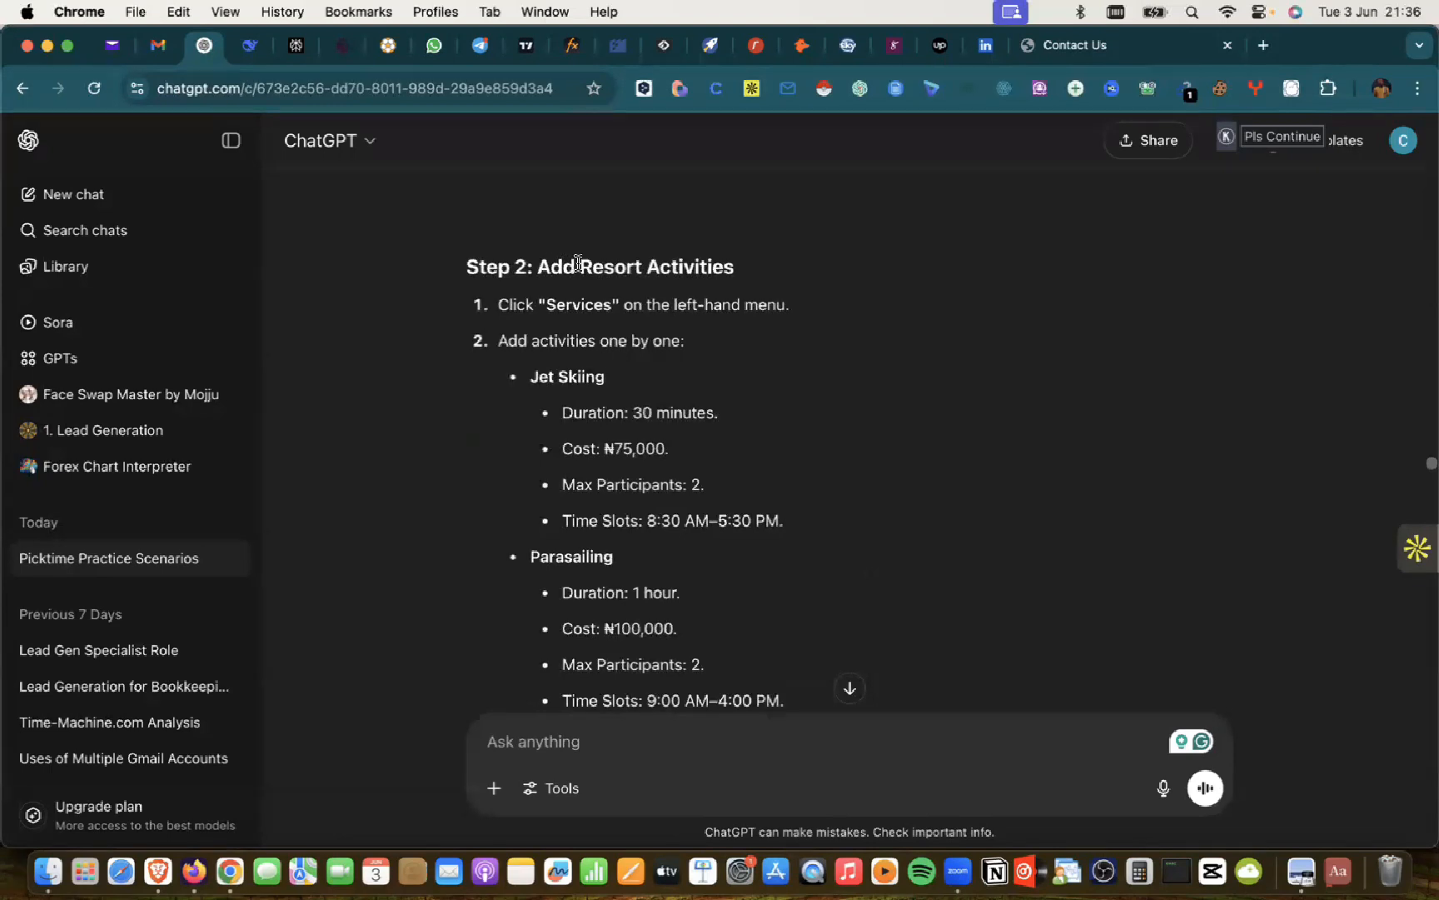
pyautogui.scroll(1, 600, 327)
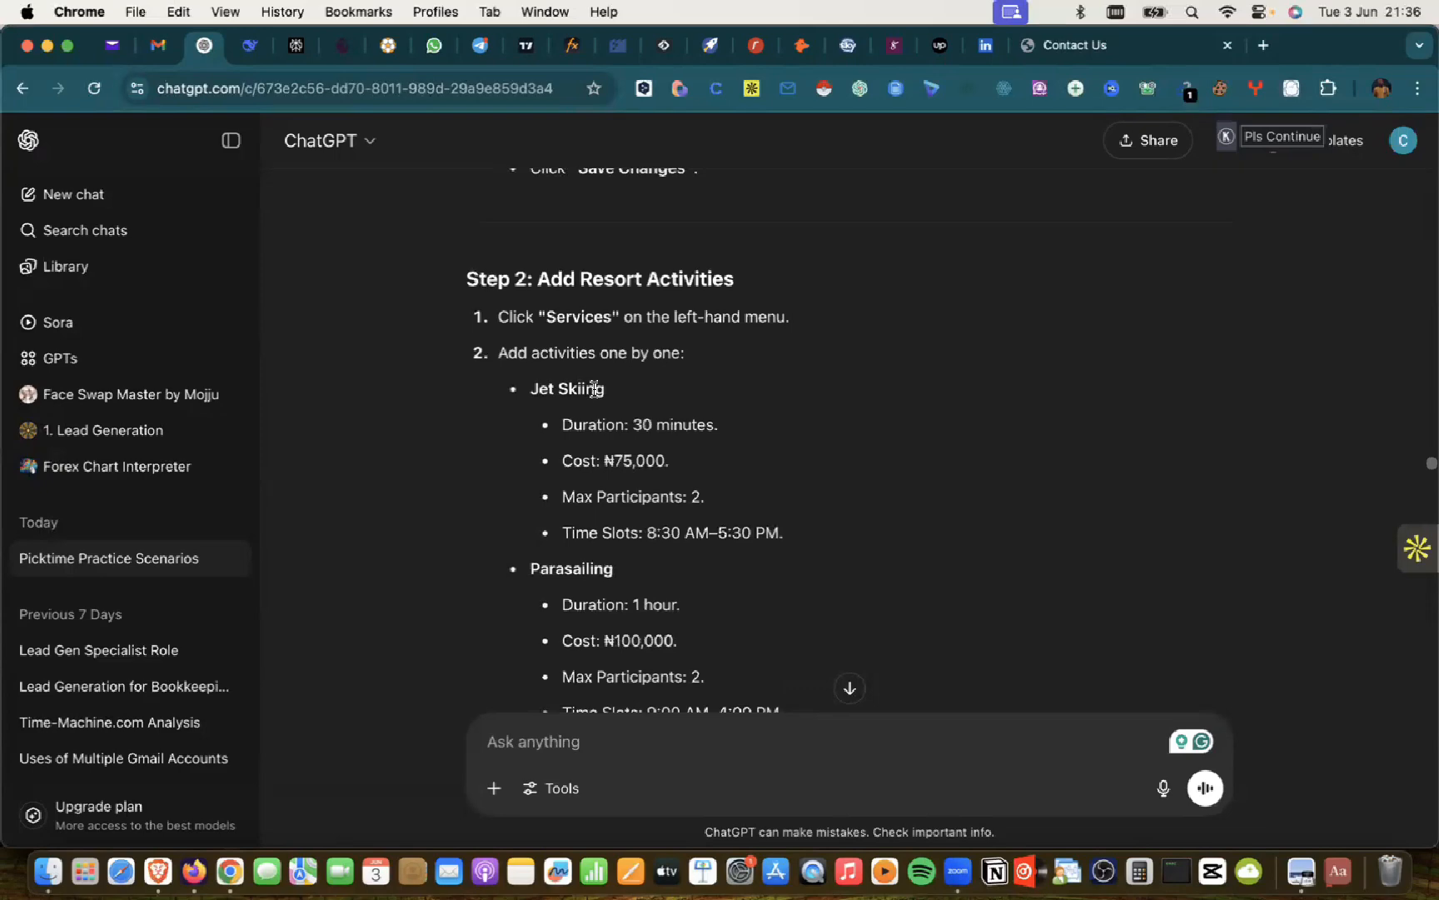
pyautogui.scroll(-8, 594, 389)
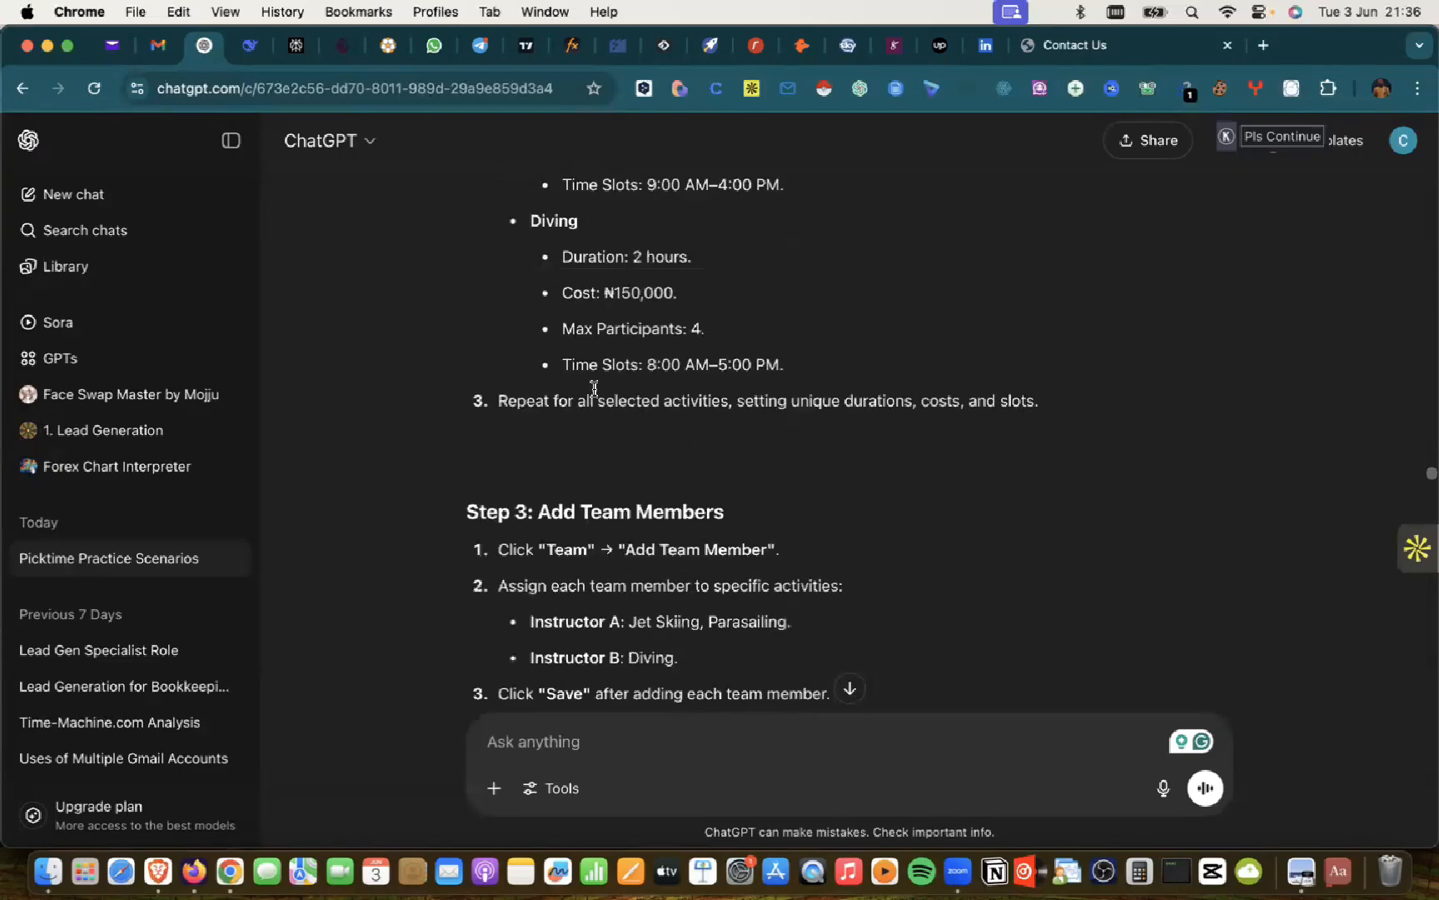
pyautogui.scroll(-10, 597, 394)
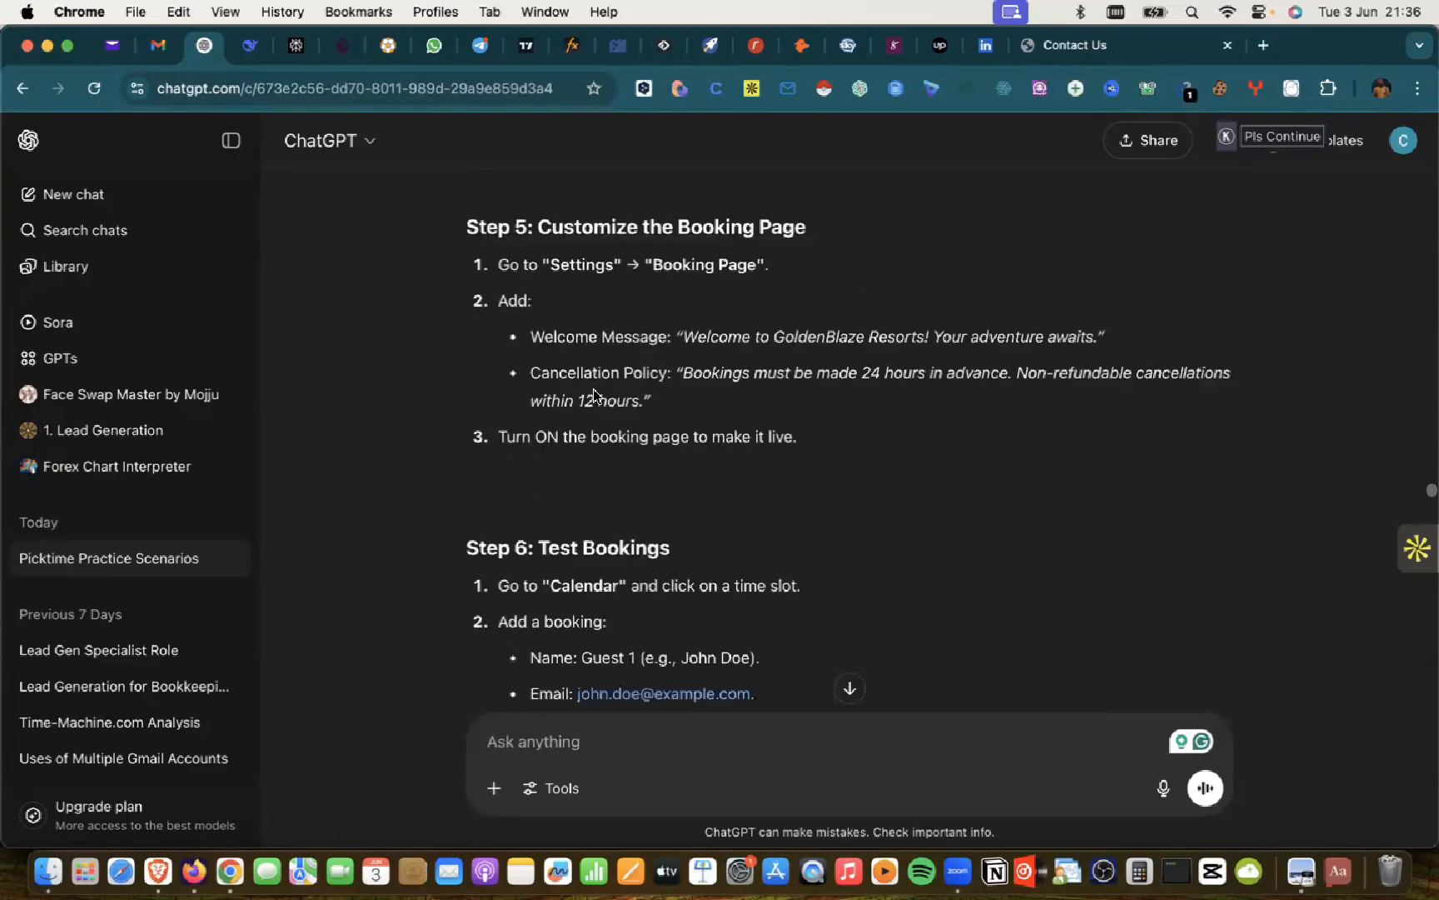
pyautogui.scroll(7, 594, 395)
pyautogui.scroll(-15, 594, 396)
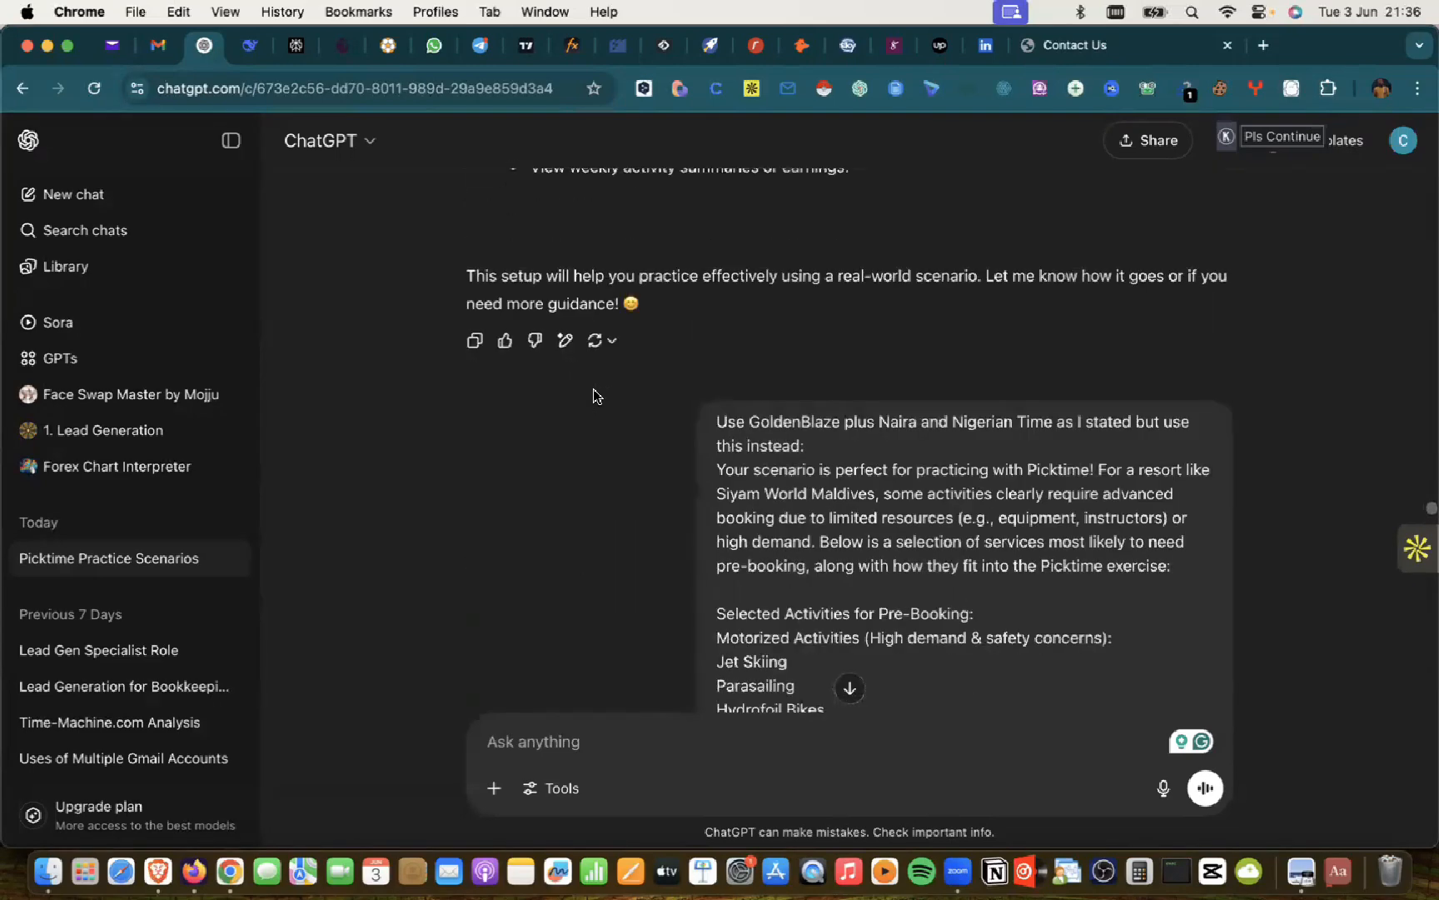
pyautogui.scroll(-10, 594, 396)
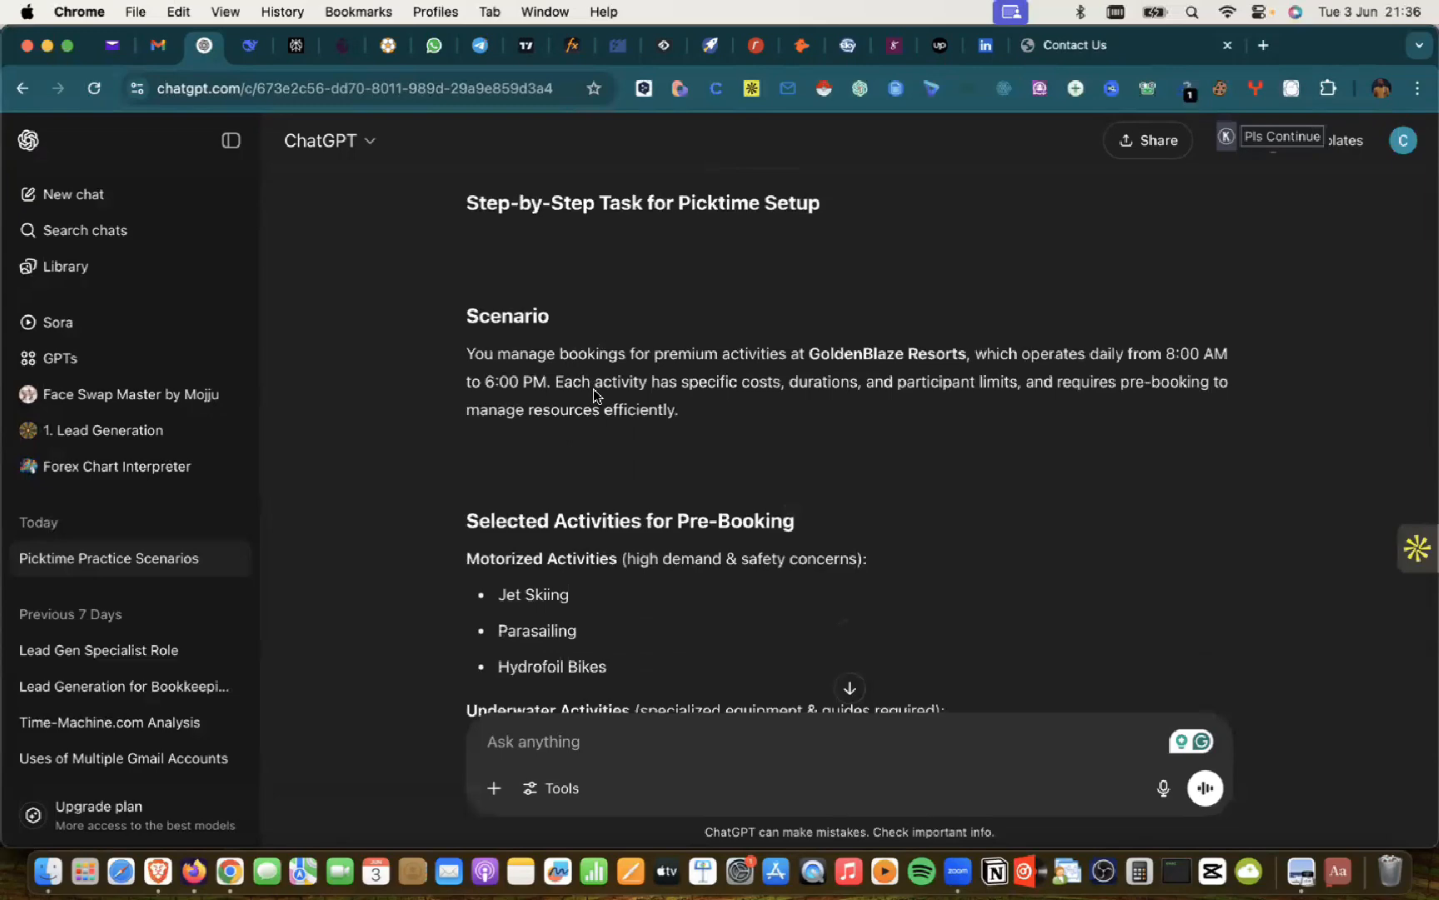
pyautogui.scroll(-5, 597, 395)
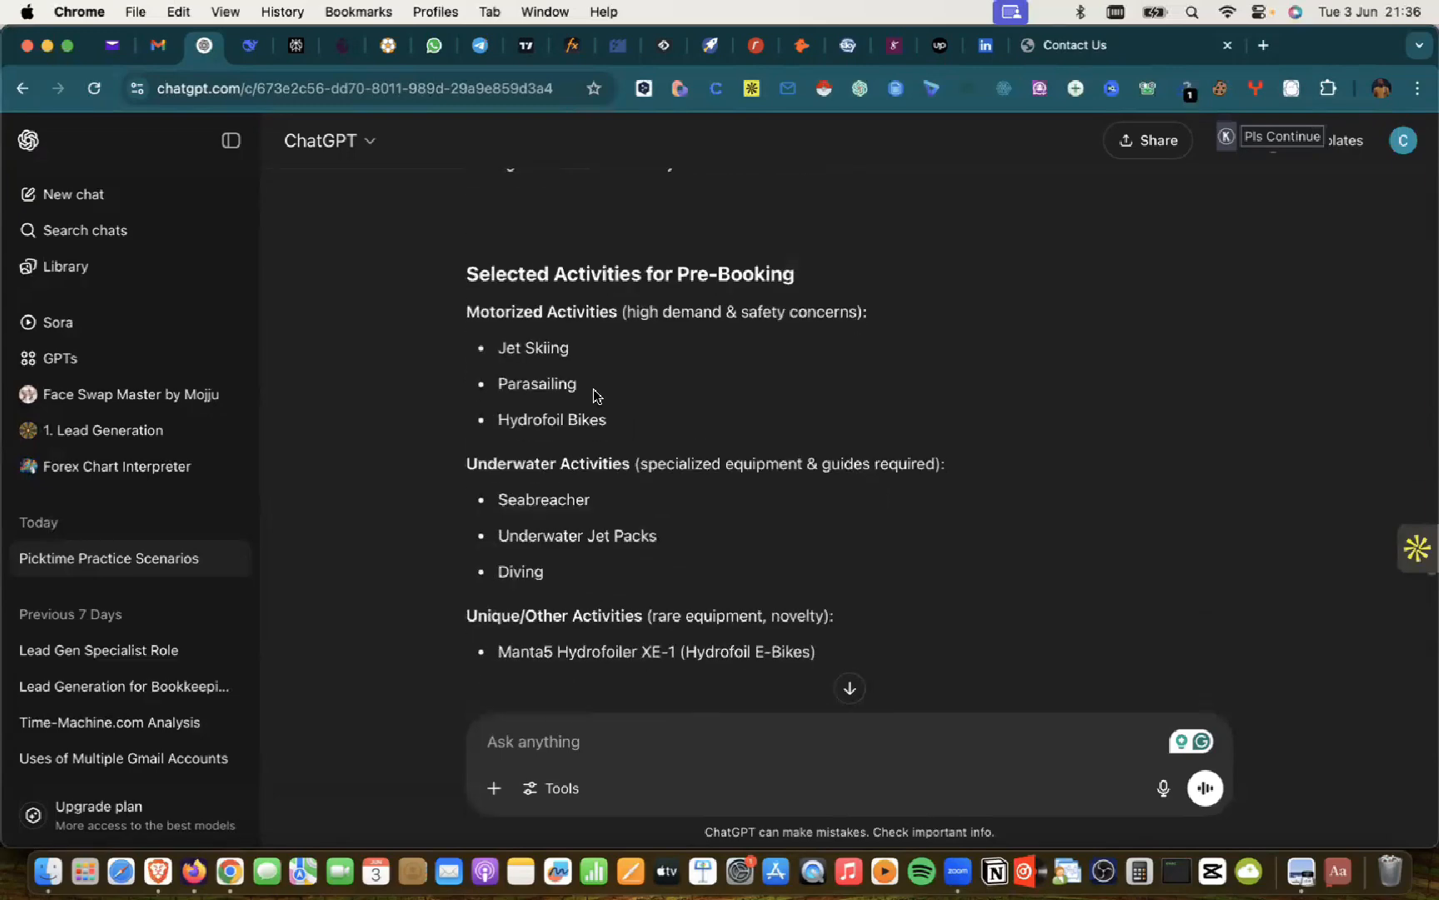
pyautogui.scroll(-2, 596, 395)
pyautogui.scroll(7, 600, 396)
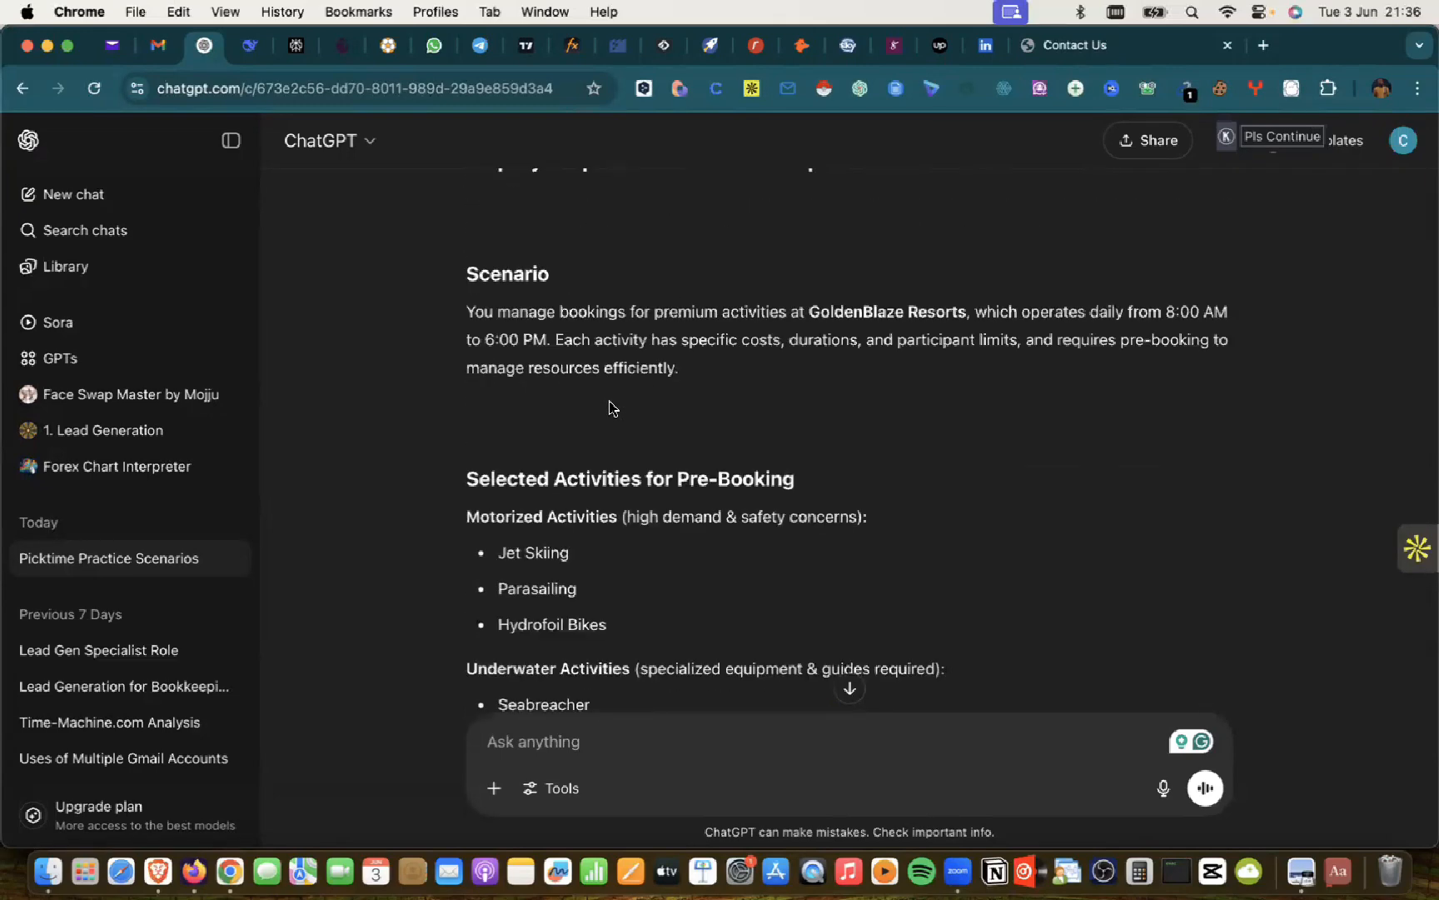
pyautogui.scroll(-10, 611, 401)
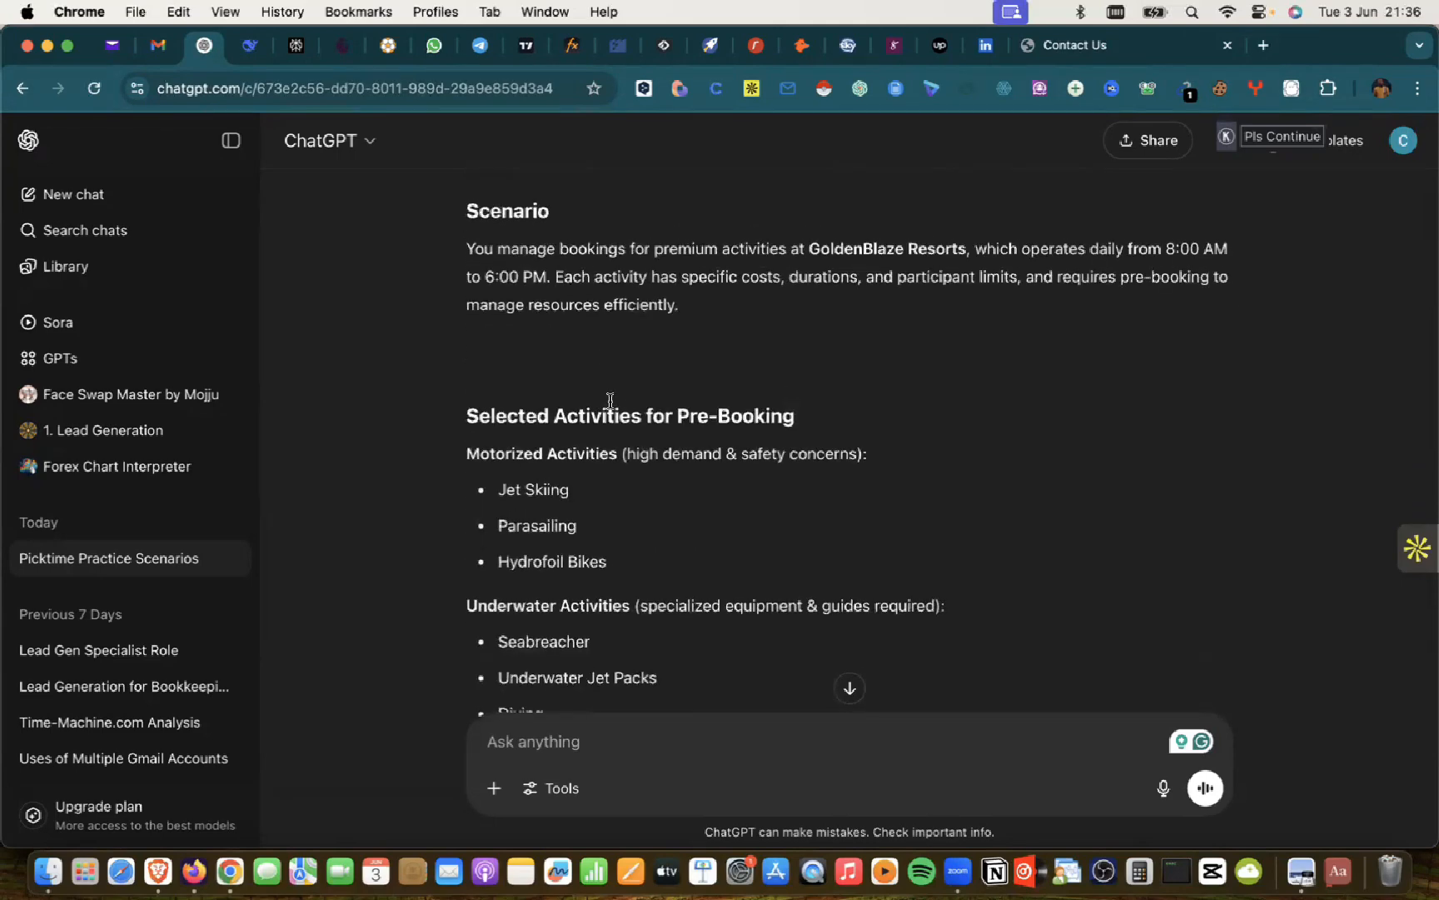
pyautogui.scroll(-15, 611, 401)
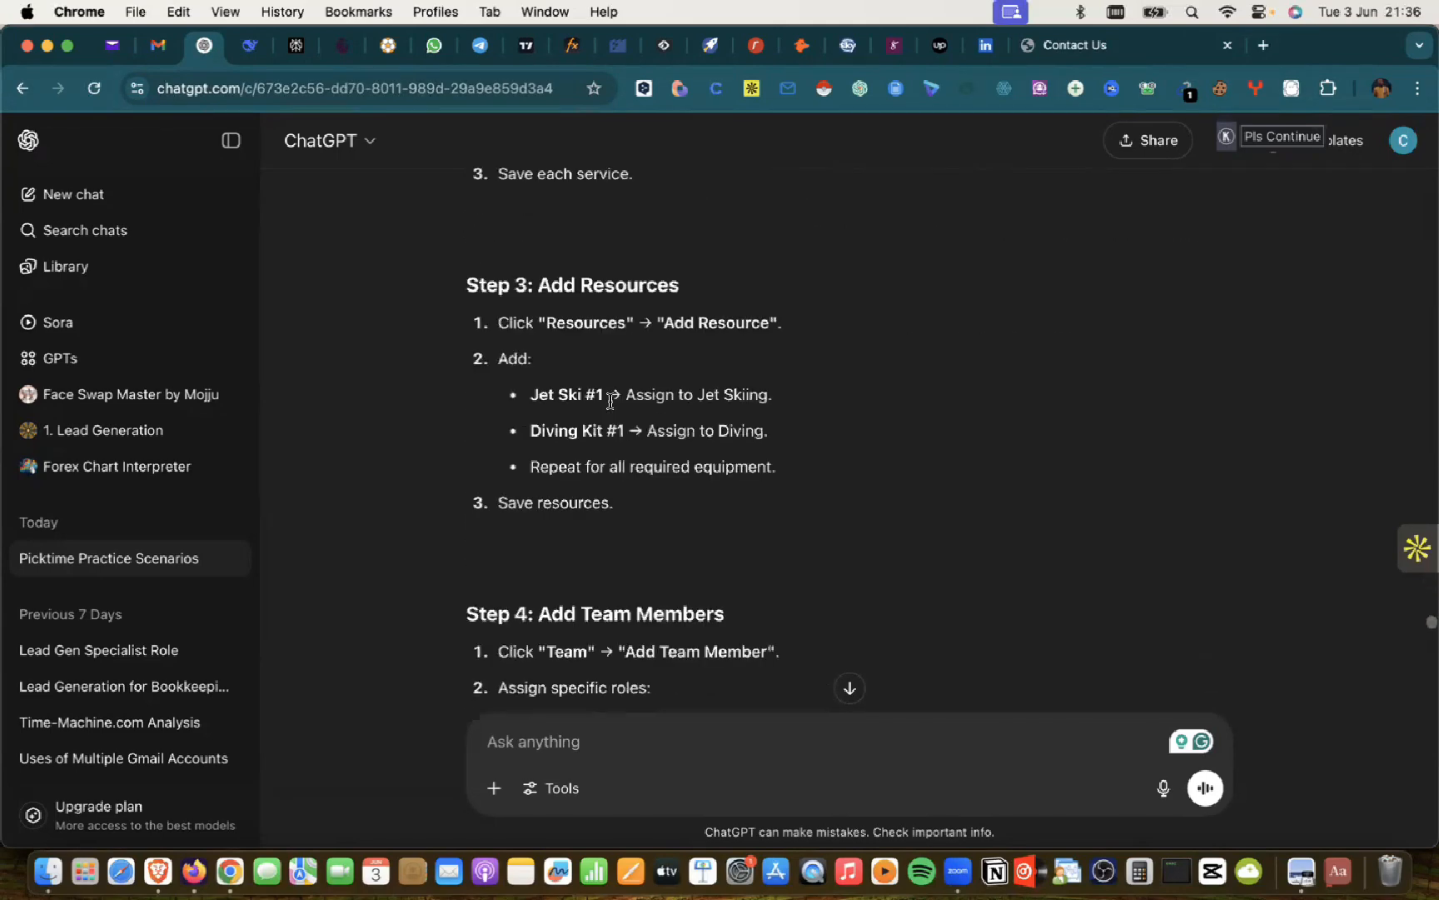
pyautogui.scroll(-12, 611, 405)
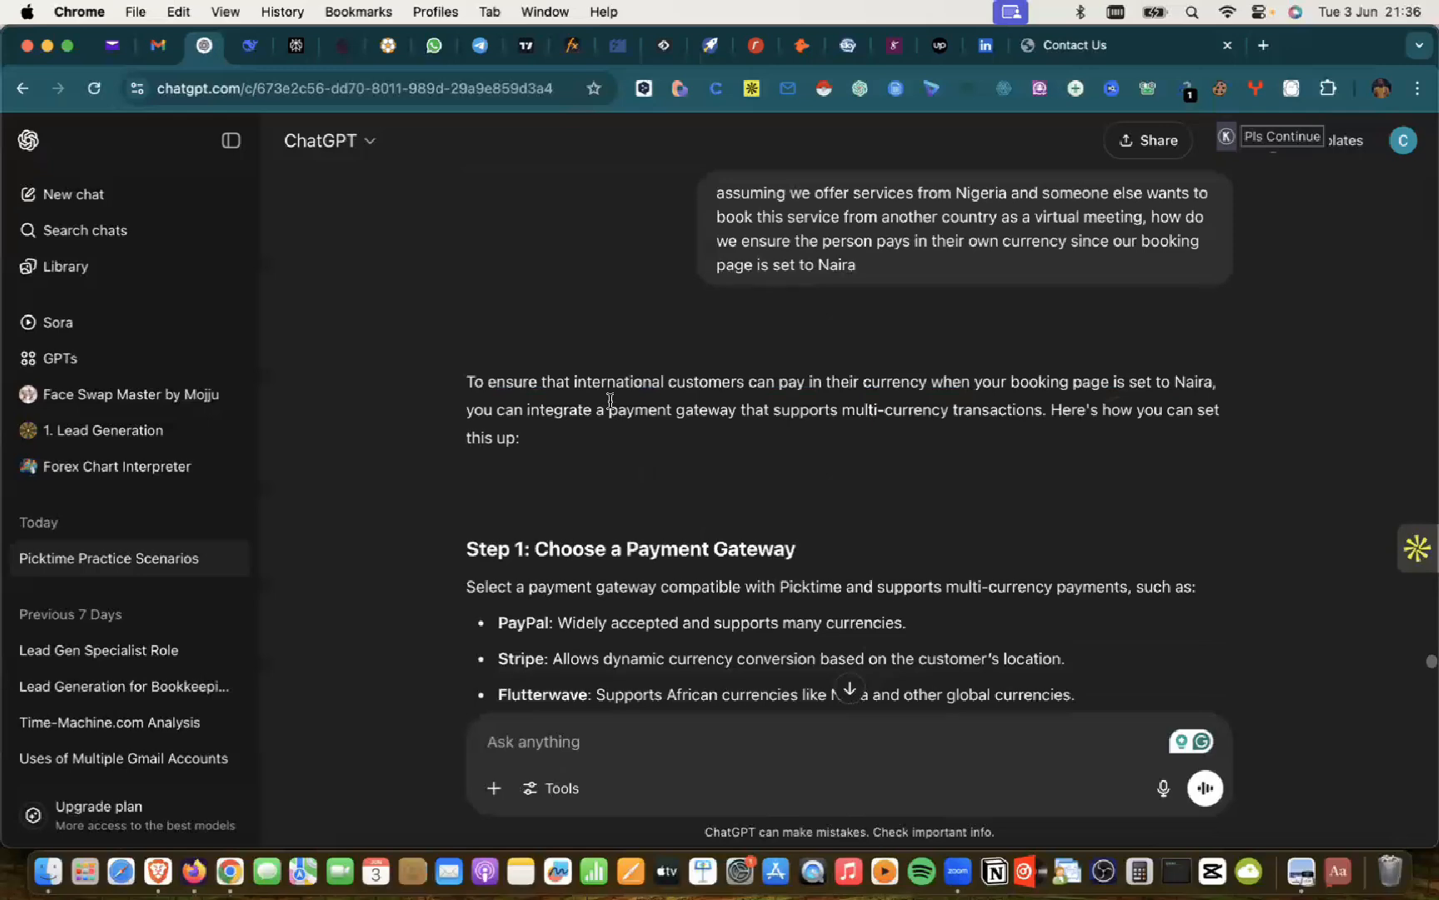
pyautogui.scroll(20, 610, 401)
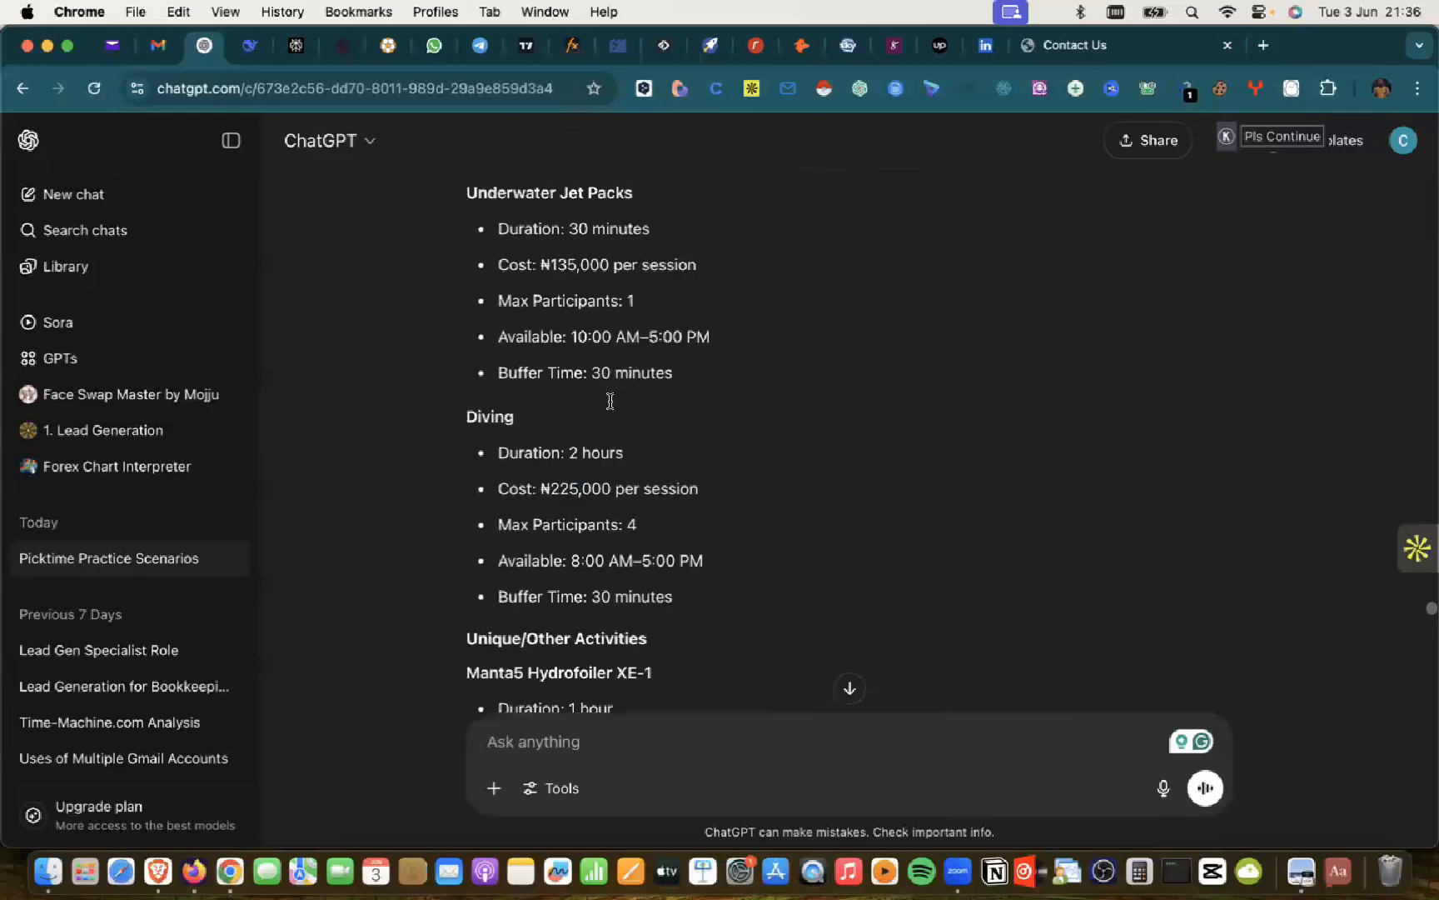
pyautogui.scroll(20, 611, 402)
pyautogui.scroll(-6, 611, 401)
pyautogui.scroll(3, 611, 401)
pyautogui.scroll(-5, 608, 393)
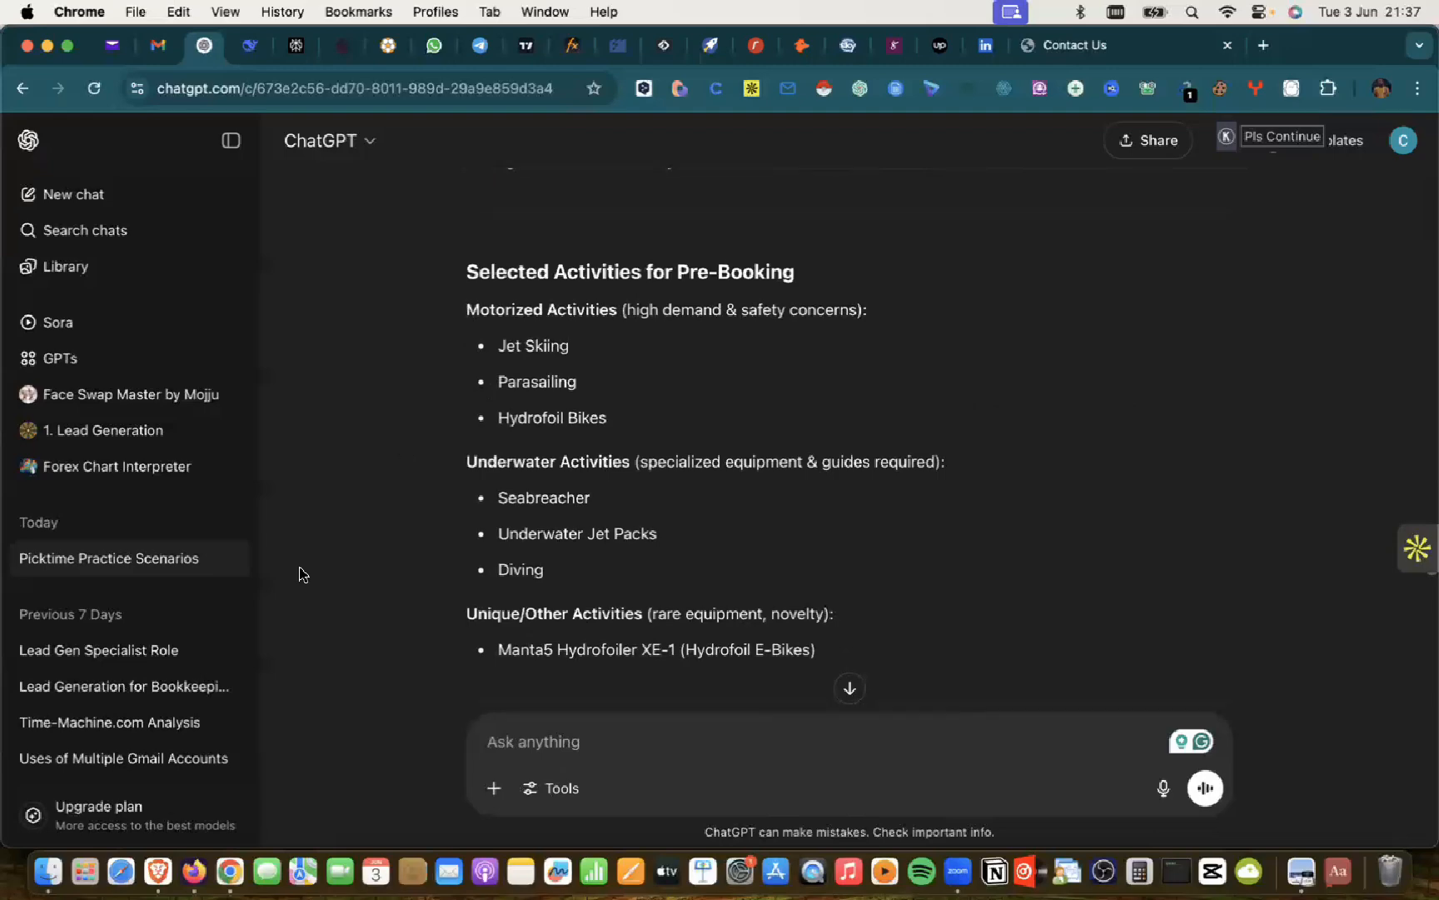
# Step: Bring Picktime in Brave forward and open Services under Service Setup
pyautogui.click(170, 841)
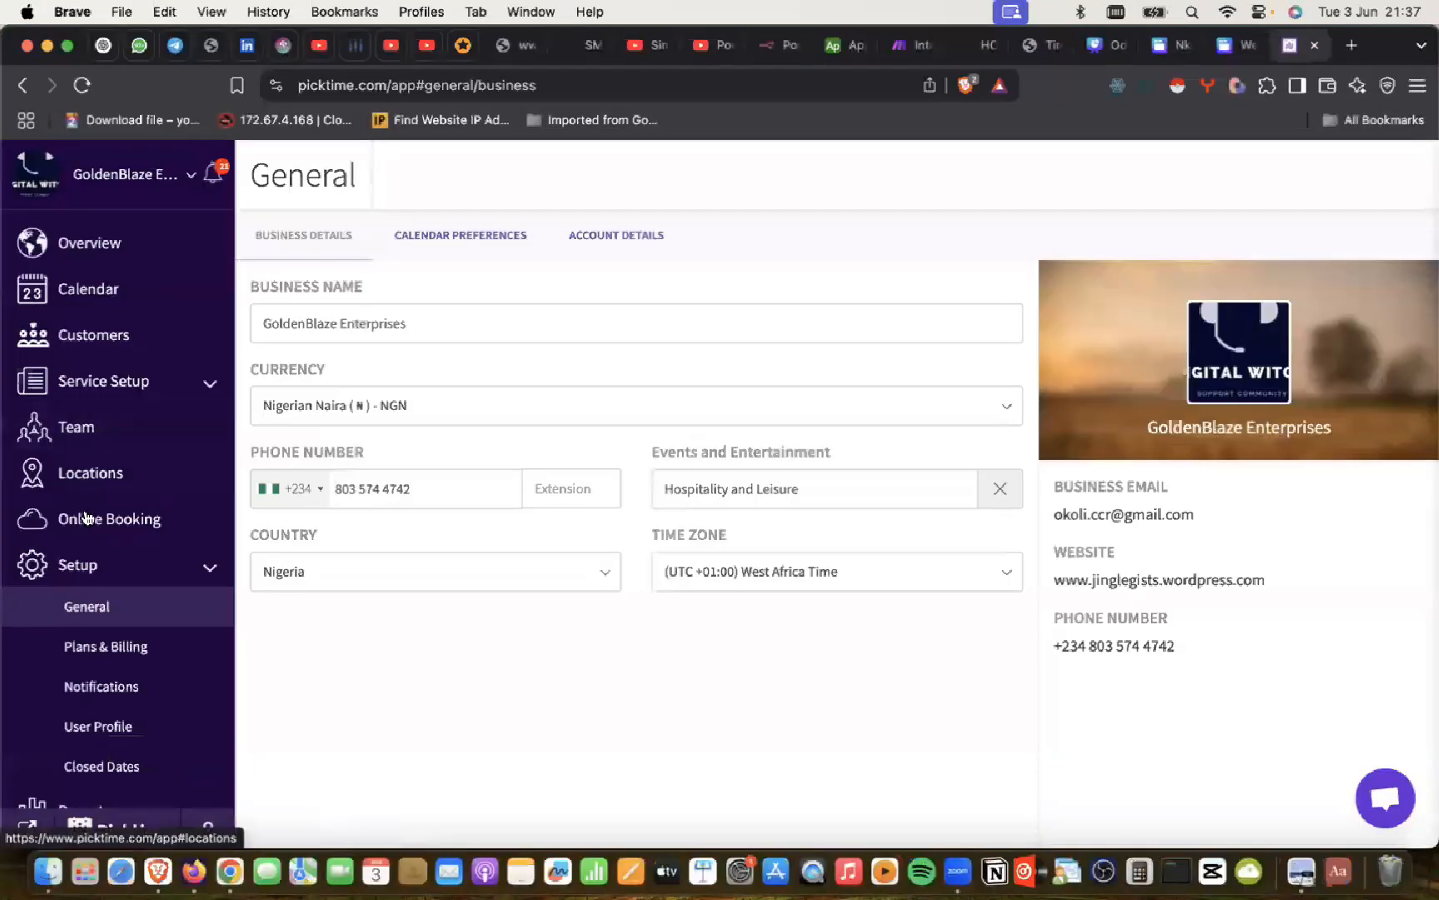
pyautogui.click(209, 383)
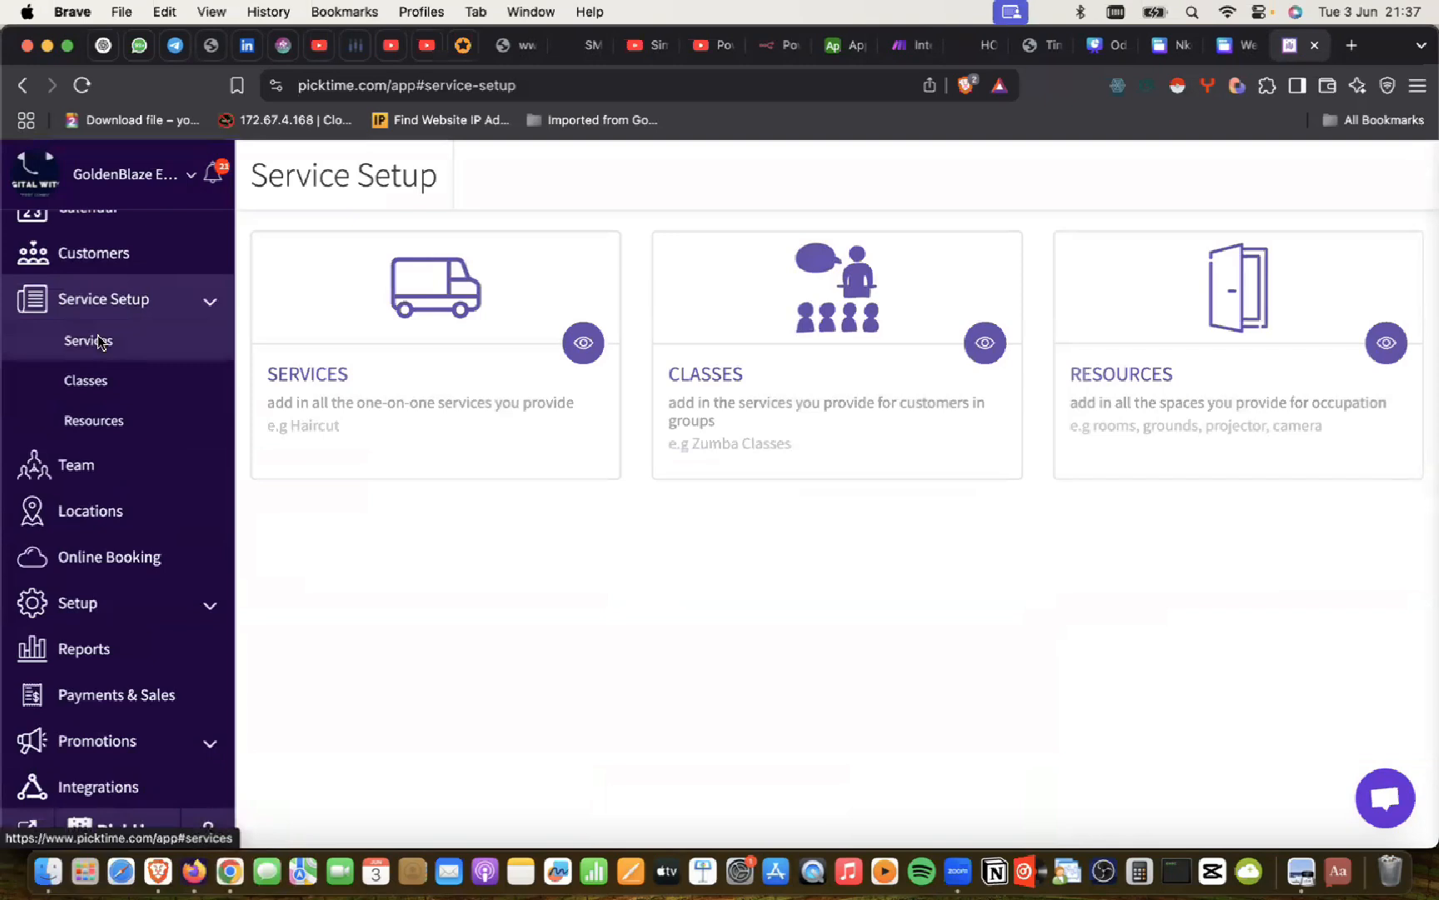
pyautogui.click(98, 342)
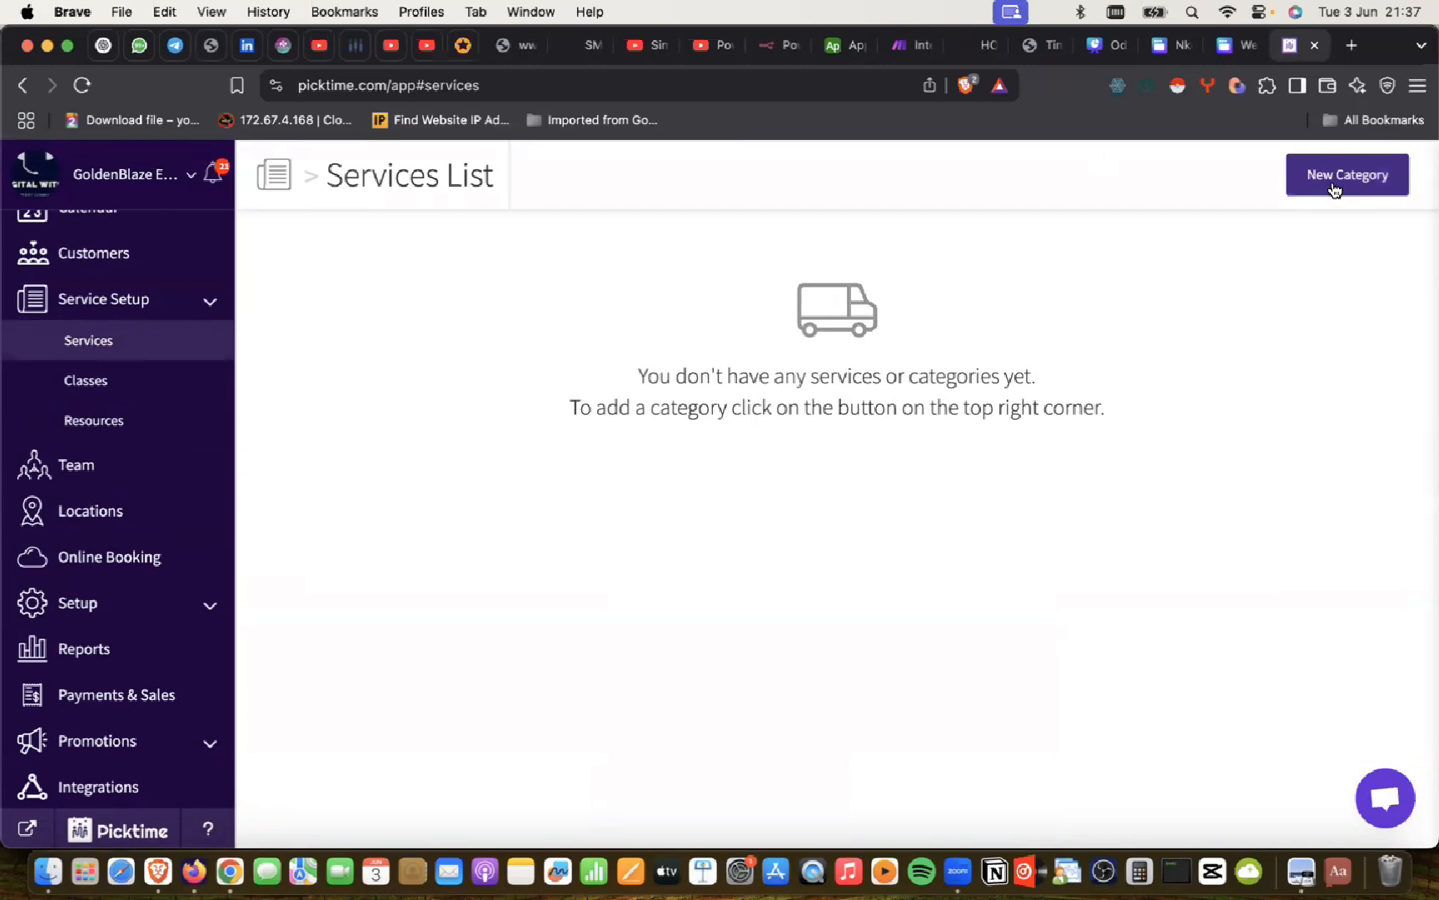
pyautogui.press('super+Tab')
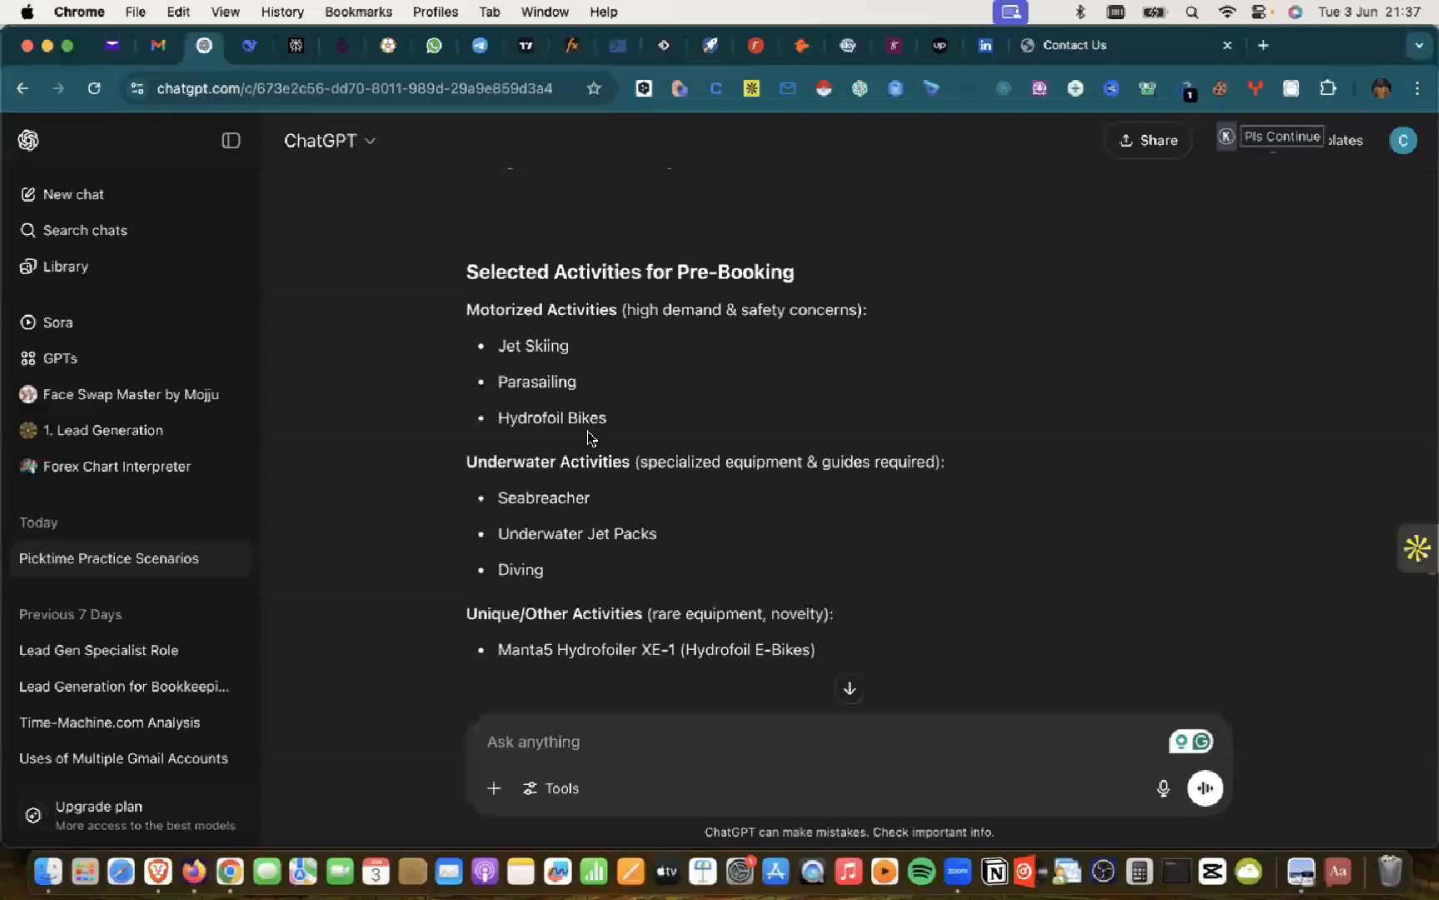
pyautogui.scroll(-3, 590, 437)
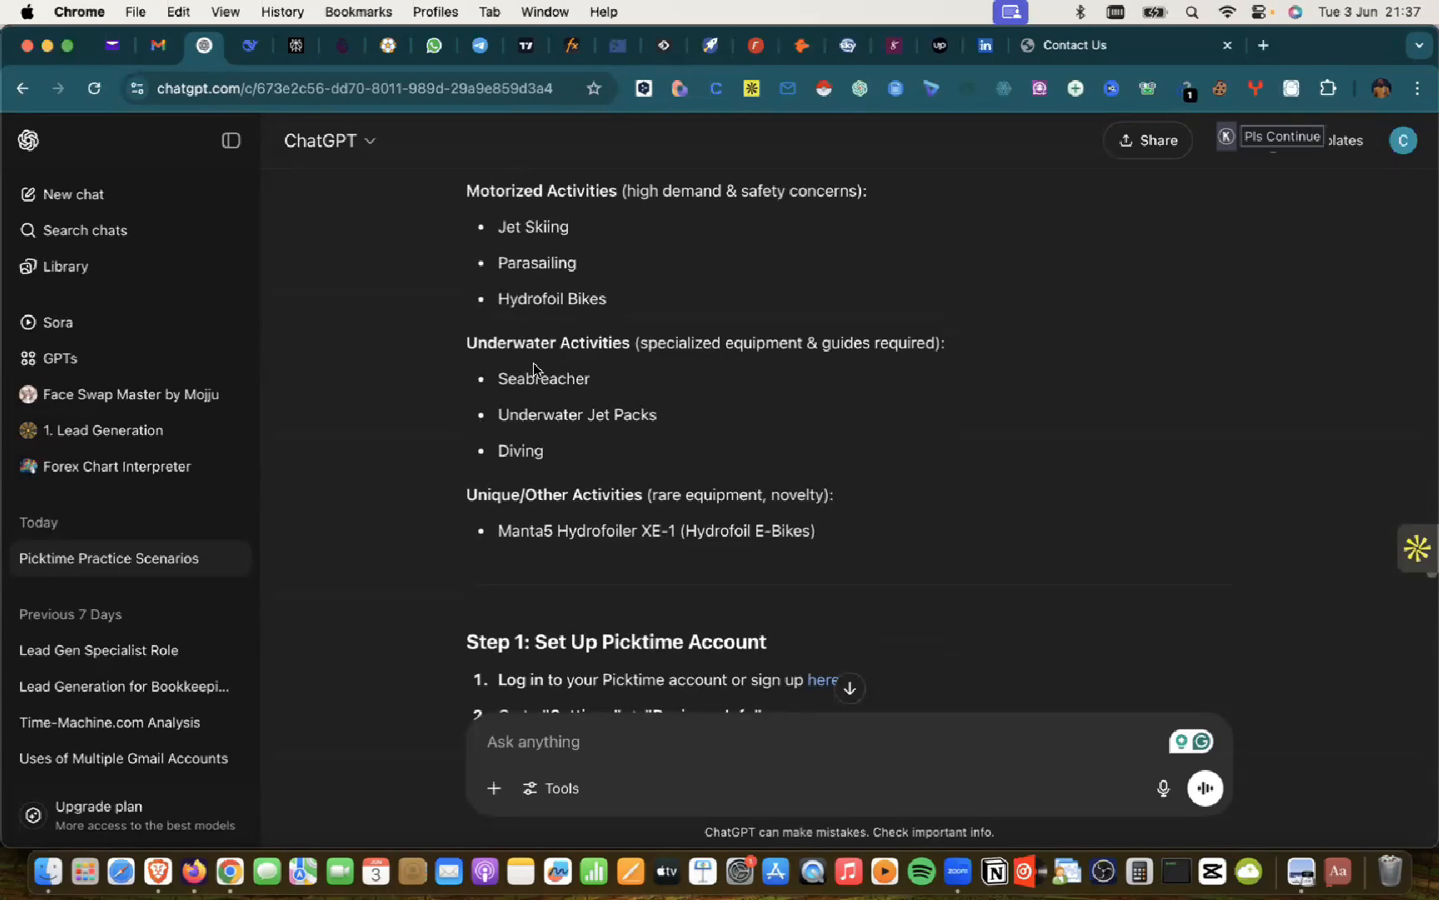
pyautogui.press('super+Tab')
# Step: Start a new category with the placeholder name 'CATEGORY' and select that text
pyautogui.click(1317, 180)
pyautogui.click(521, 314)
pyautogui.write('CATEGORY')
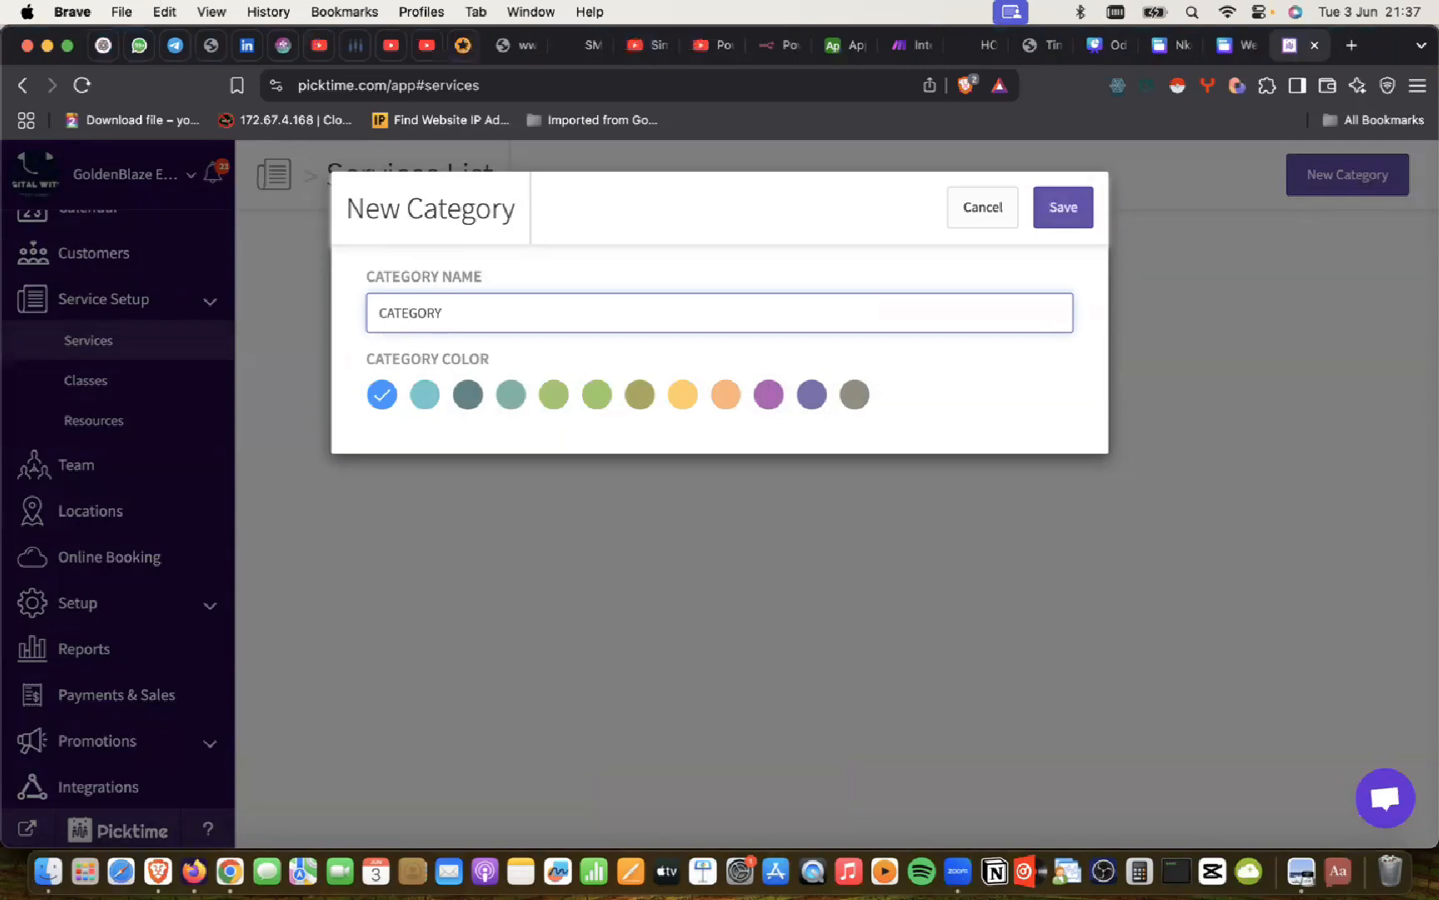
pyautogui.press('super+a')
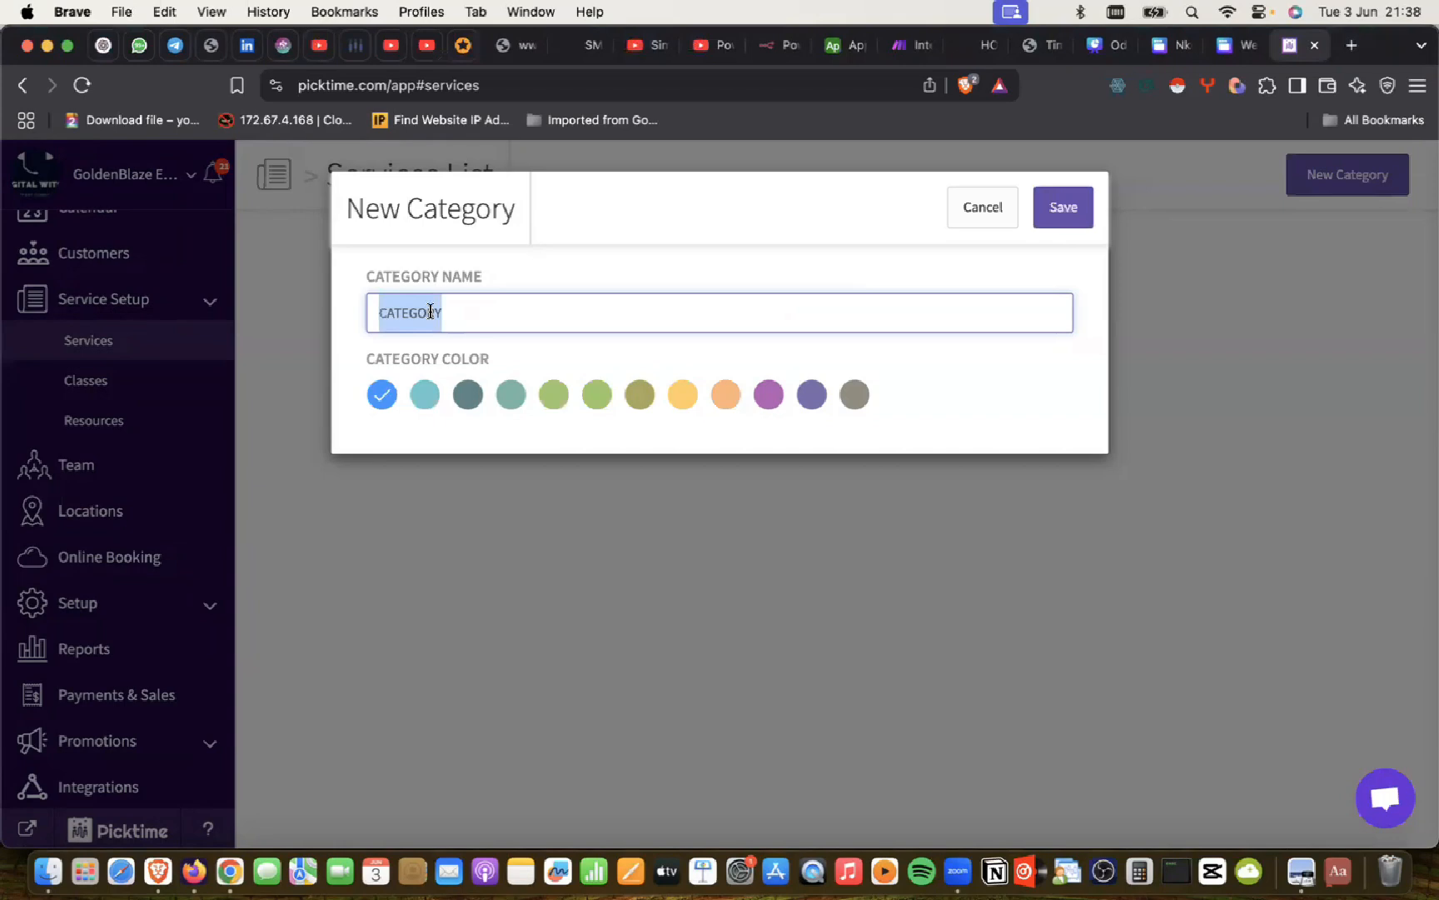
# Step: Rename the category to MOTORIZED ACTIVITIES, give it the purple colour and save it
pyautogui.press('super+Tab')
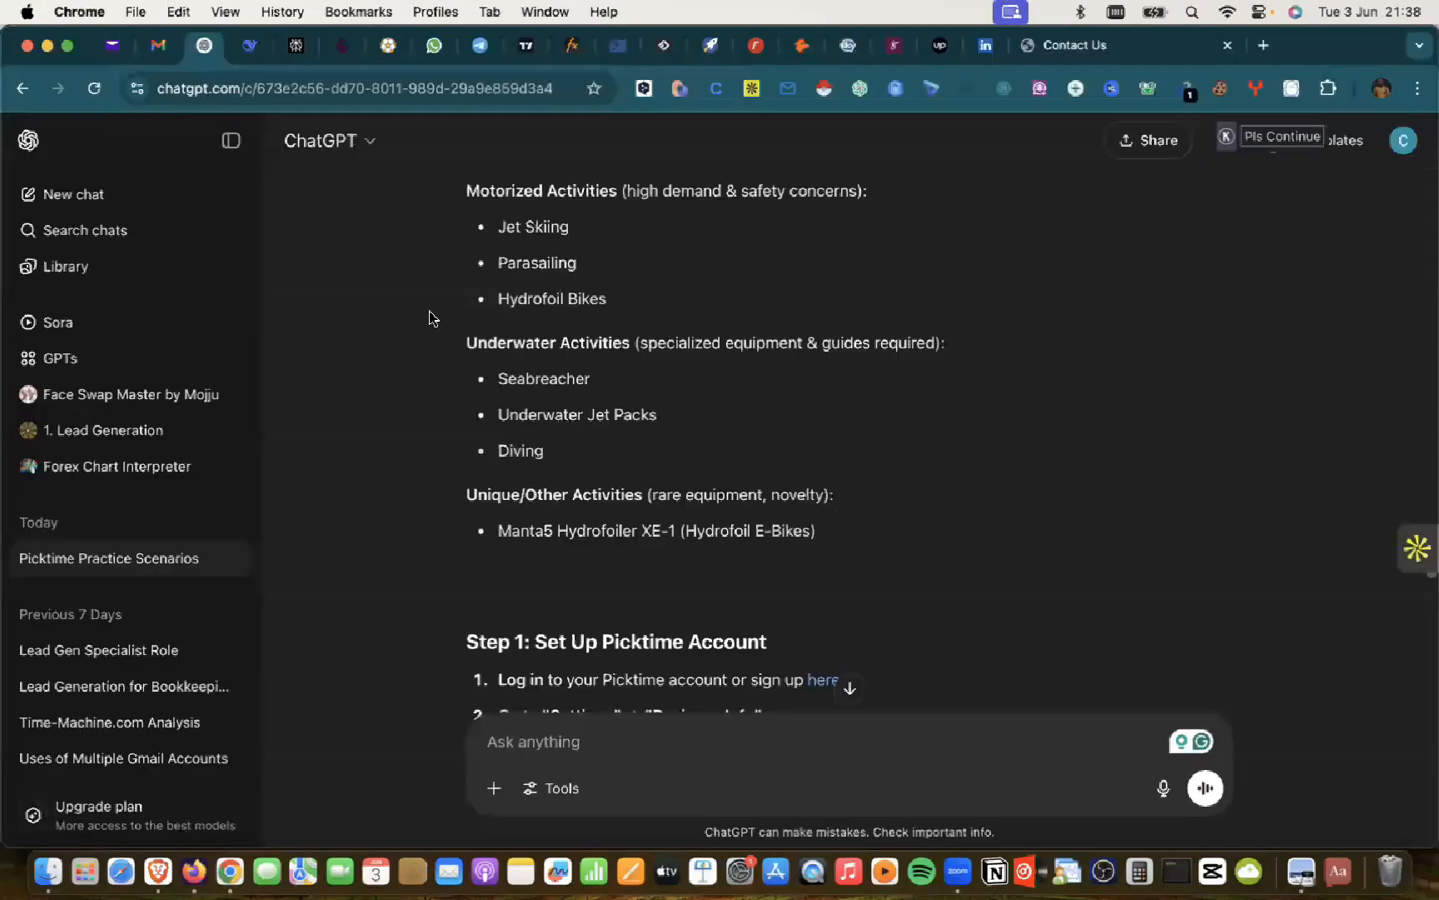
pyautogui.press('super+Tab')
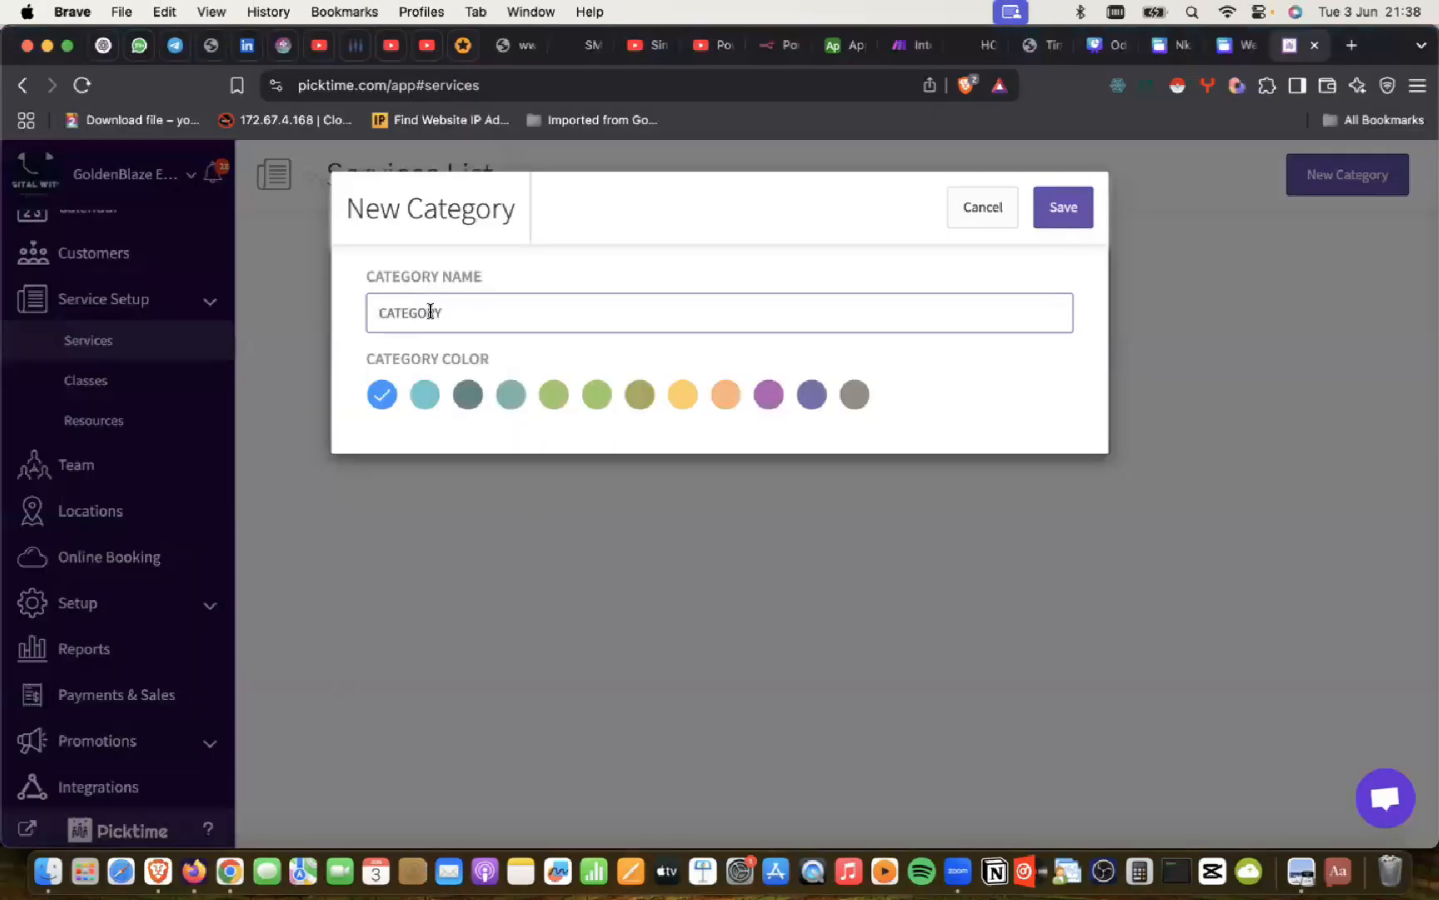
pyautogui.doubleClick(430, 311)
pyautogui.write('MOTORI')
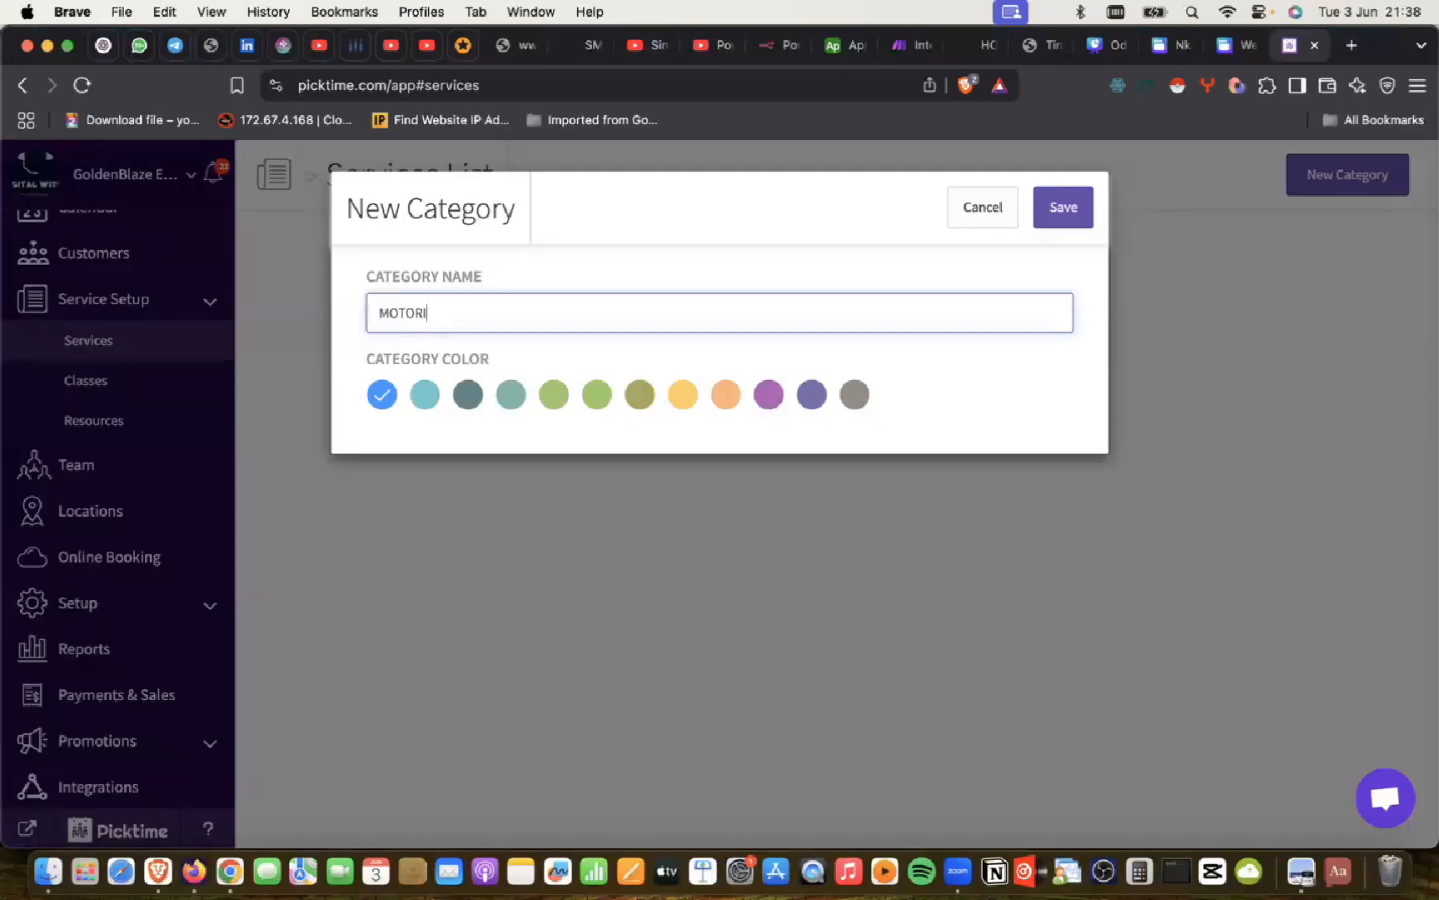
pyautogui.write('ZED ACTIVITIES')
pyautogui.doubleClick(411, 315)
pyautogui.rightClick(414, 314)
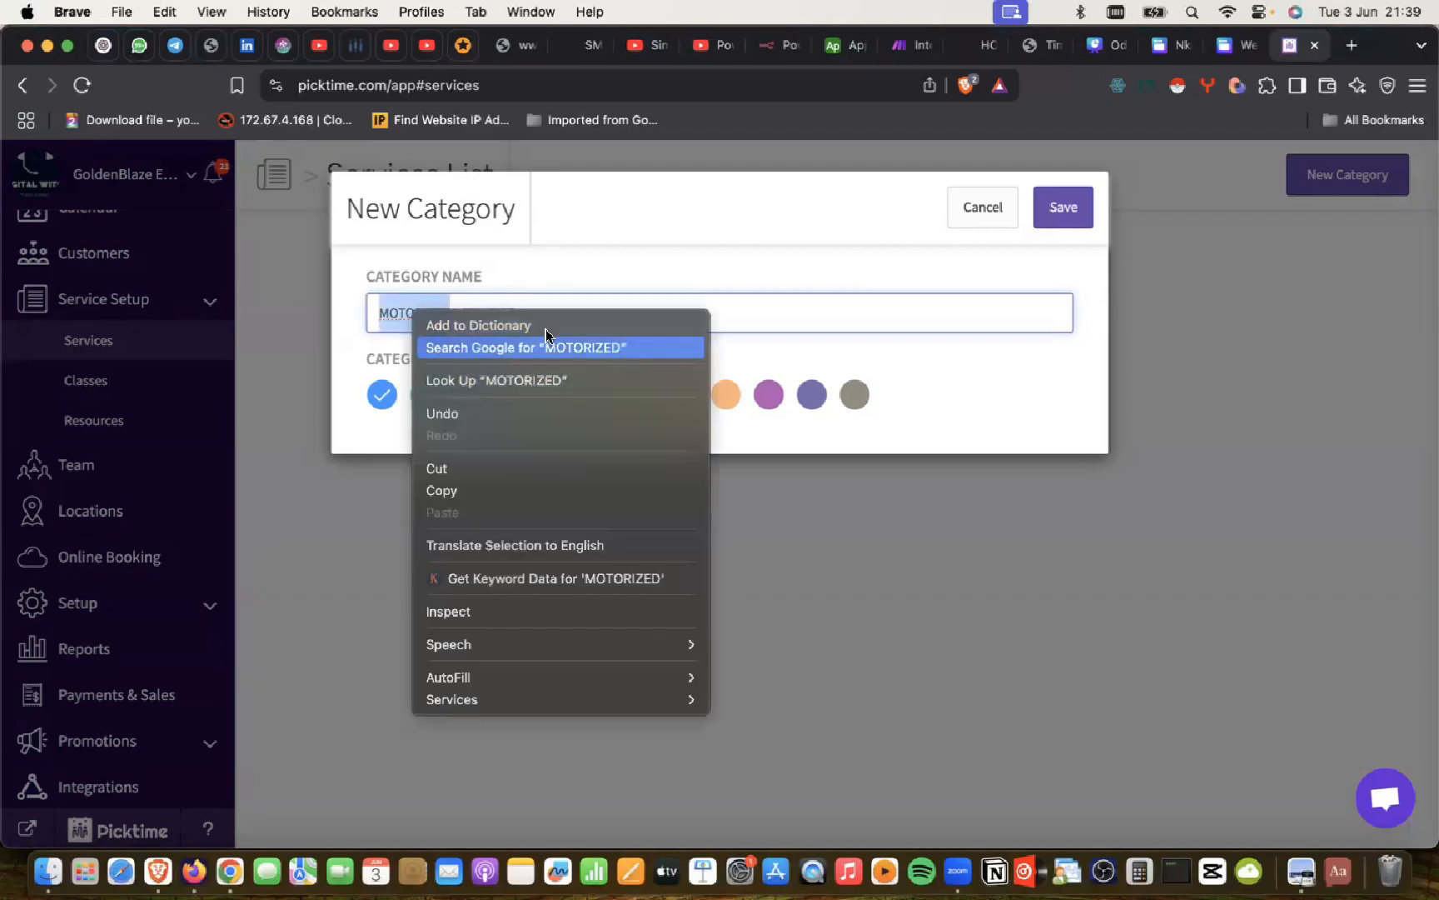
pyautogui.click(585, 274)
pyautogui.click(582, 310)
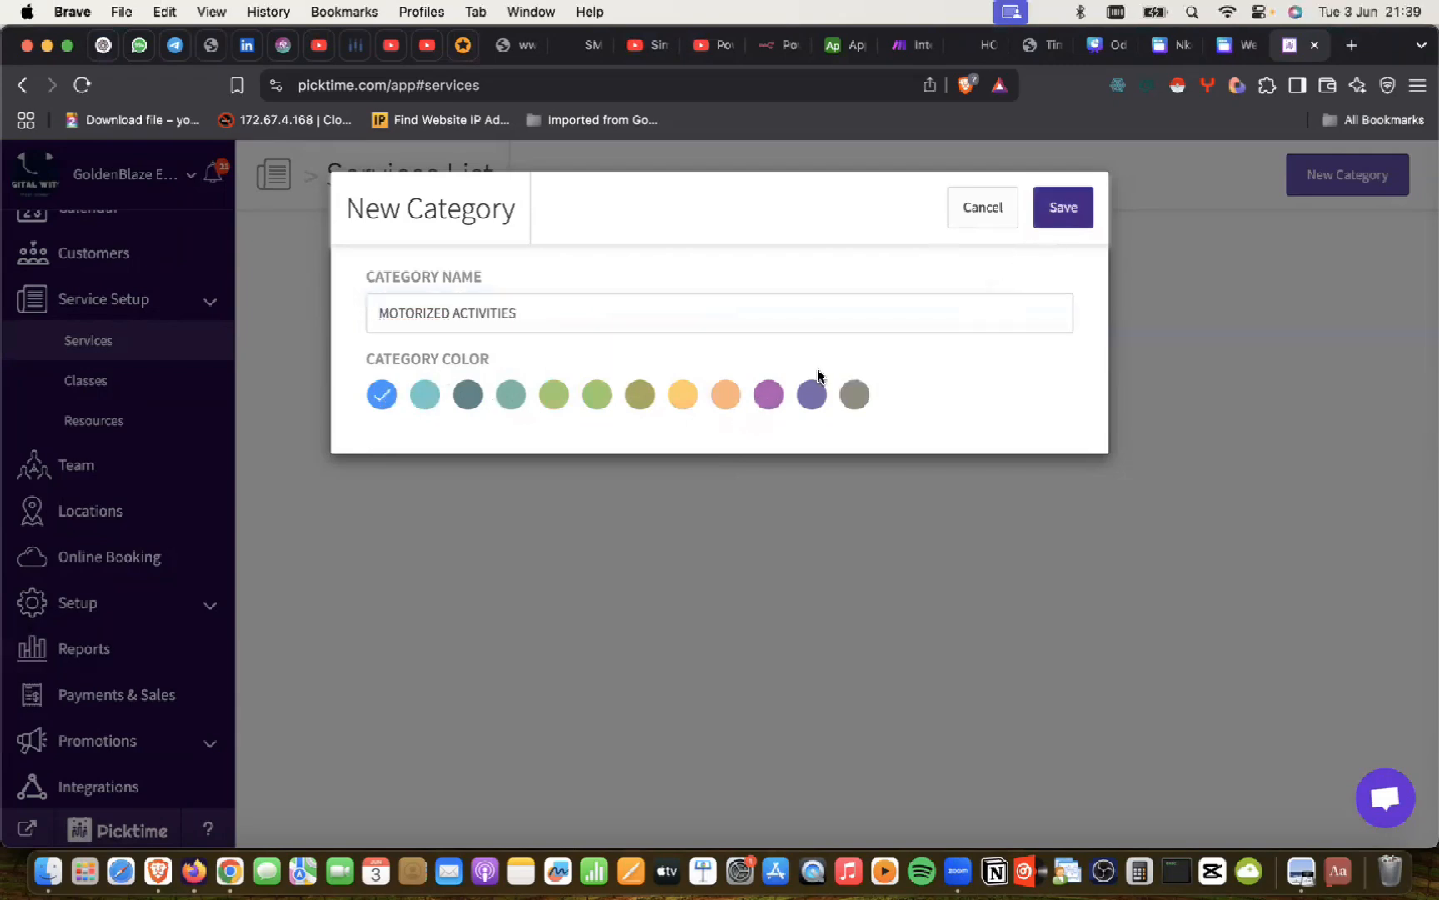
pyautogui.click(770, 402)
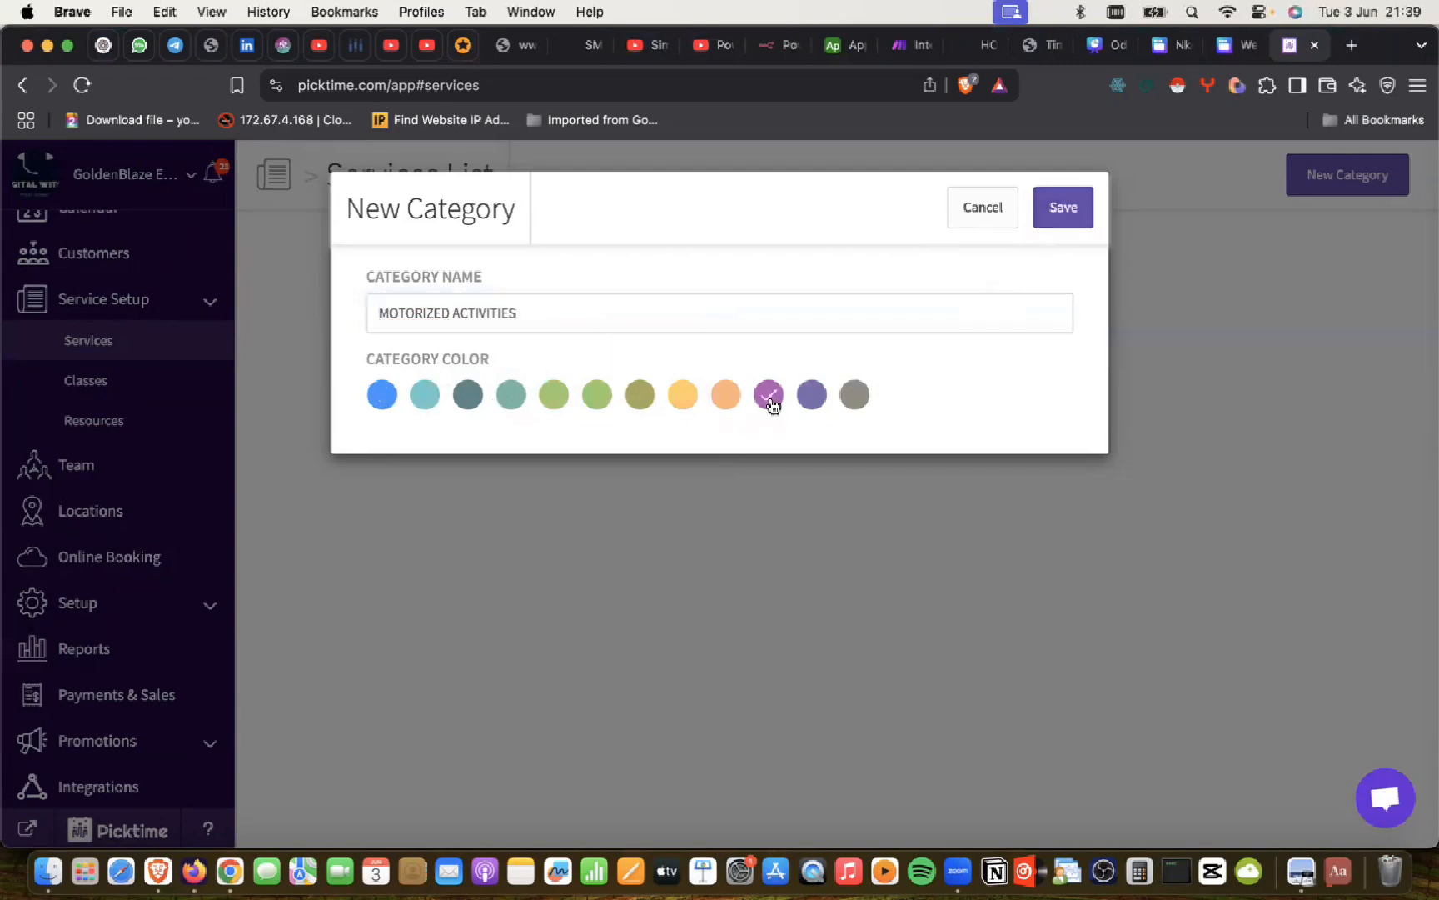
pyautogui.click(1062, 216)
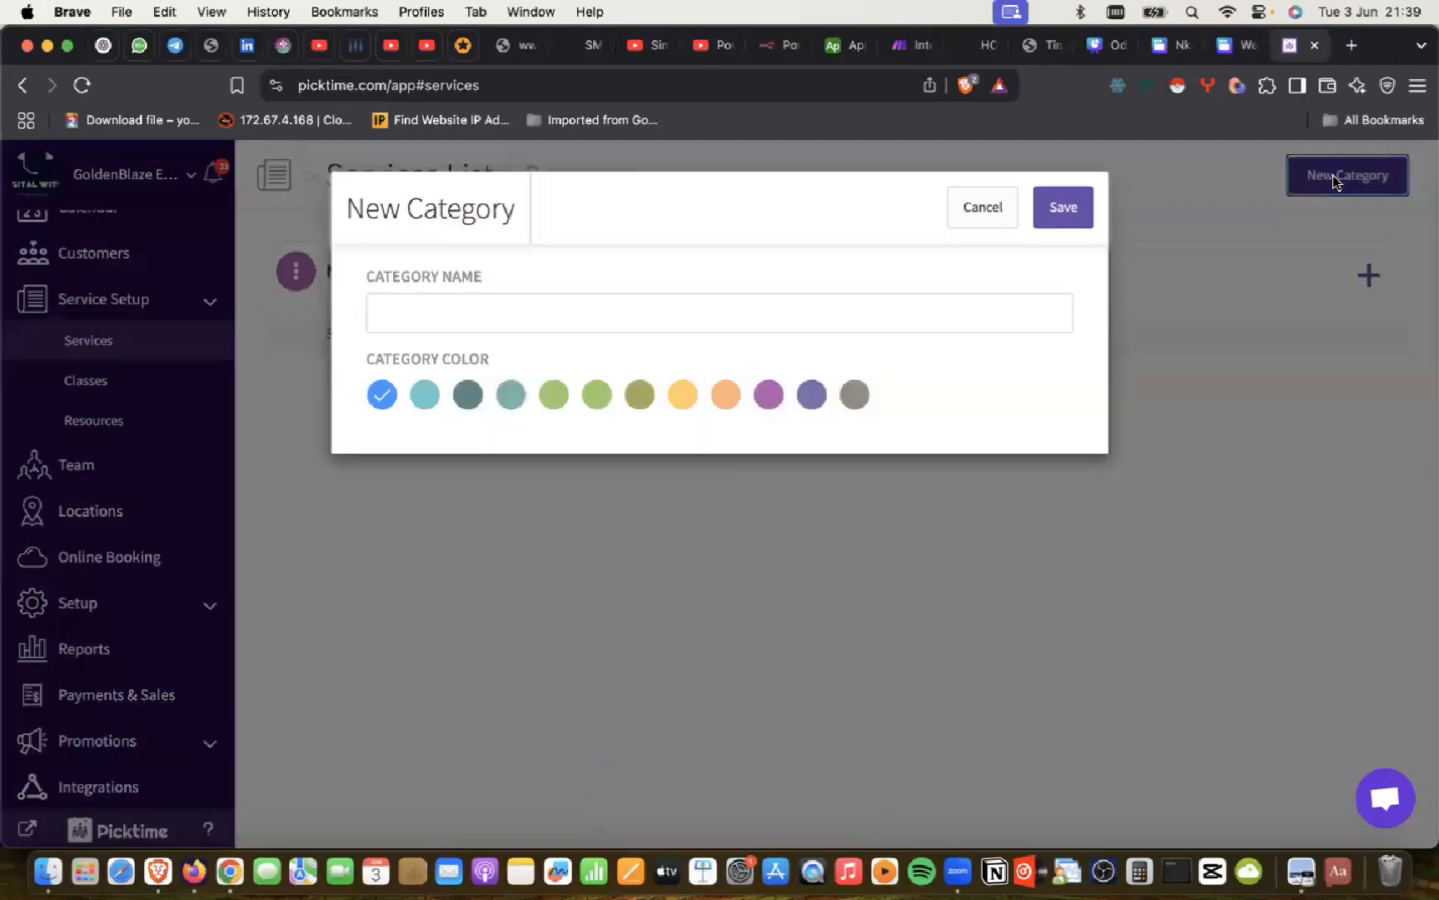
# Step: Check the next name in ChatGPT and save a second category called UDERWATER ACTIVITIES
pyautogui.press('super+Tab')
pyautogui.scroll(3, 733, 337)
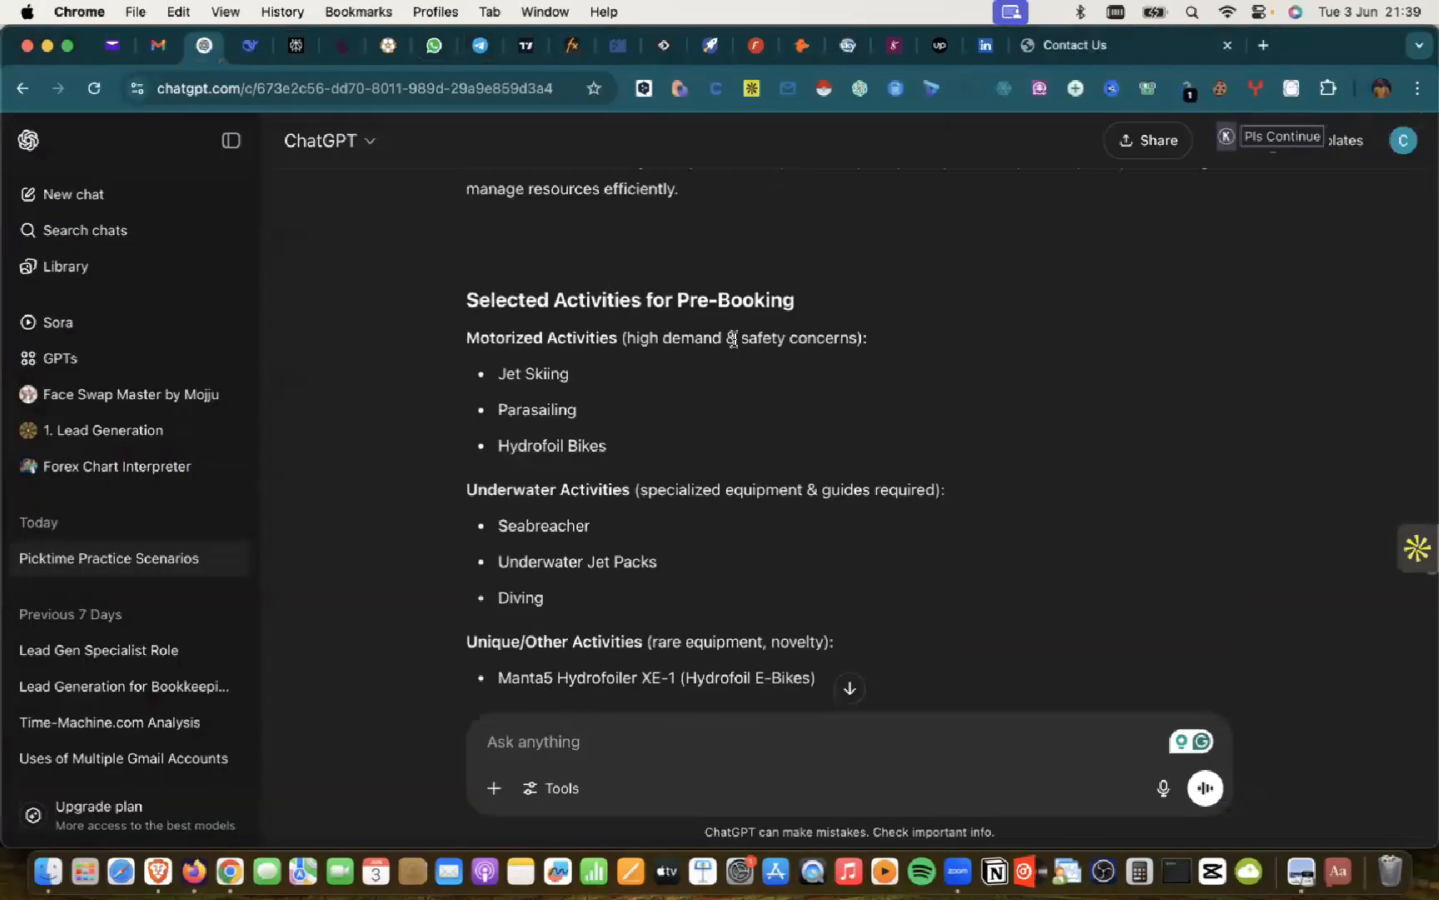
pyautogui.scroll(-1, 664, 327)
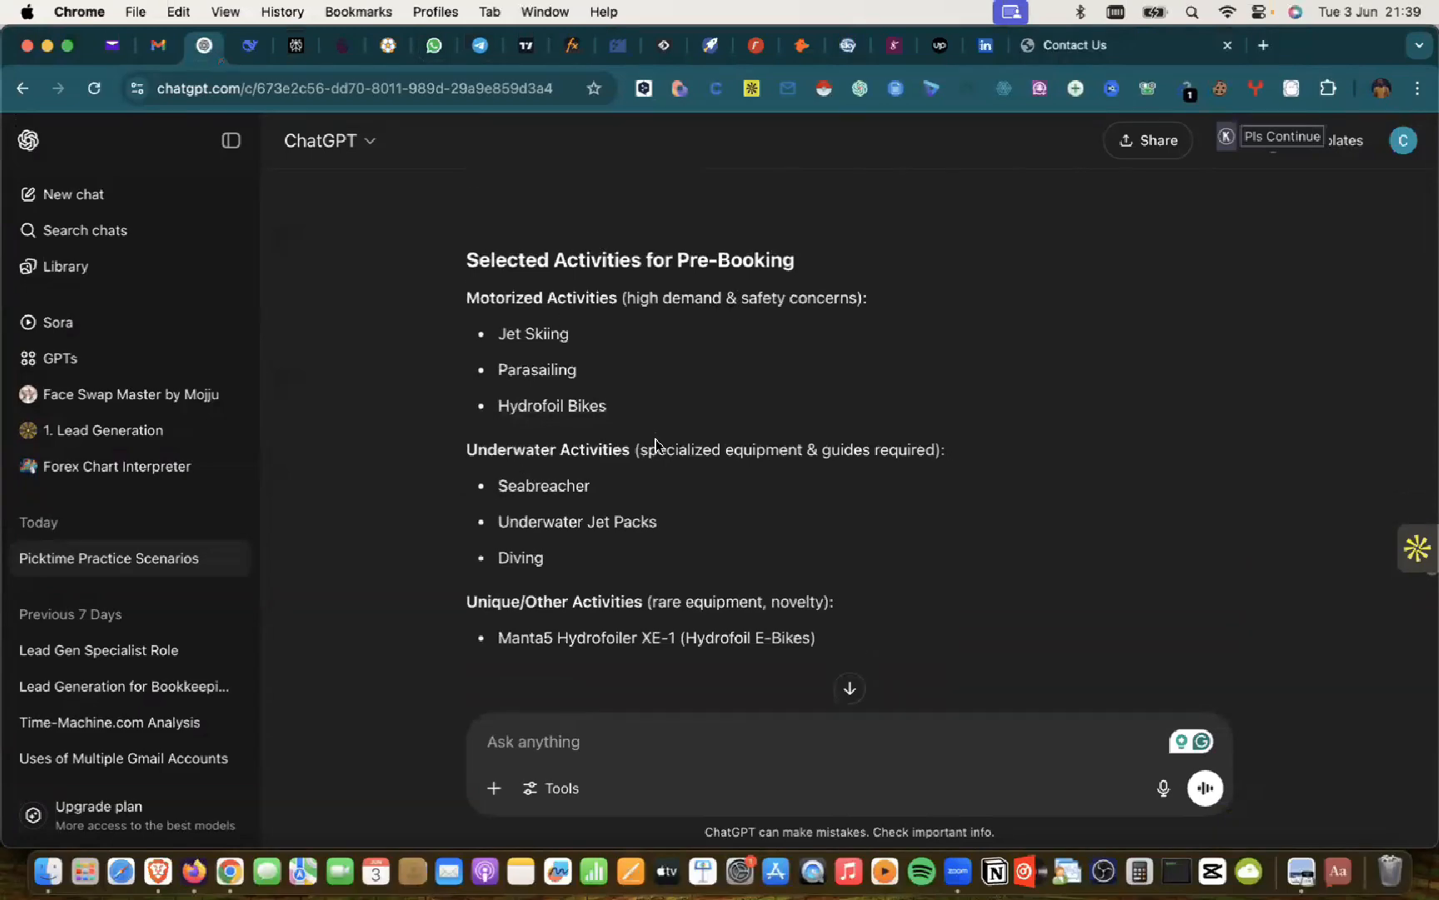
pyautogui.press('super+Tab')
pyautogui.click(483, 314)
pyautogui.write('UDERWATER')
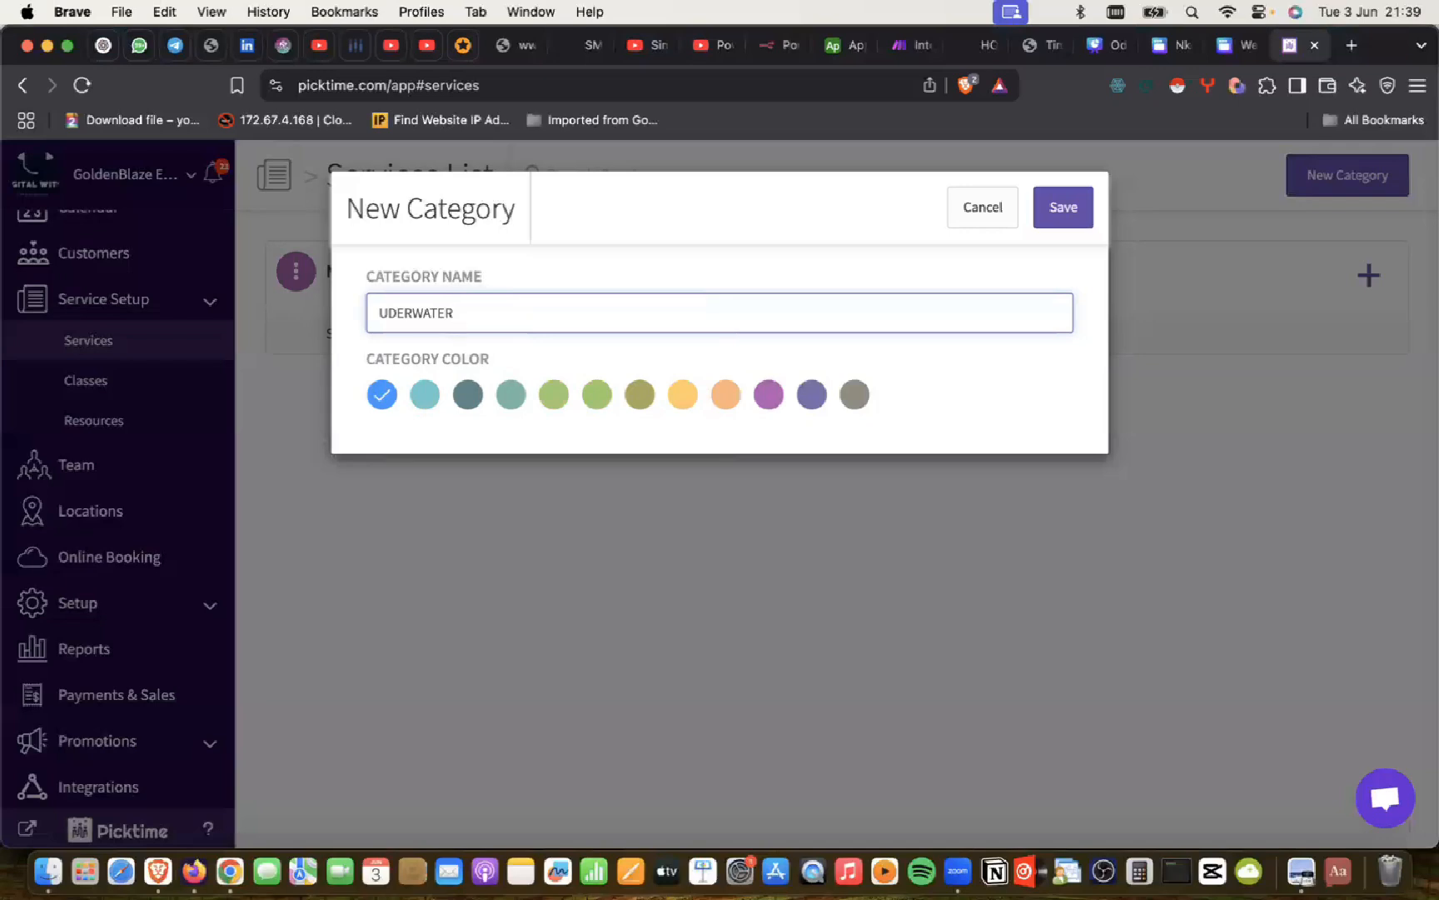
pyautogui.write('ACTIVITIES')
pyautogui.click(1065, 212)
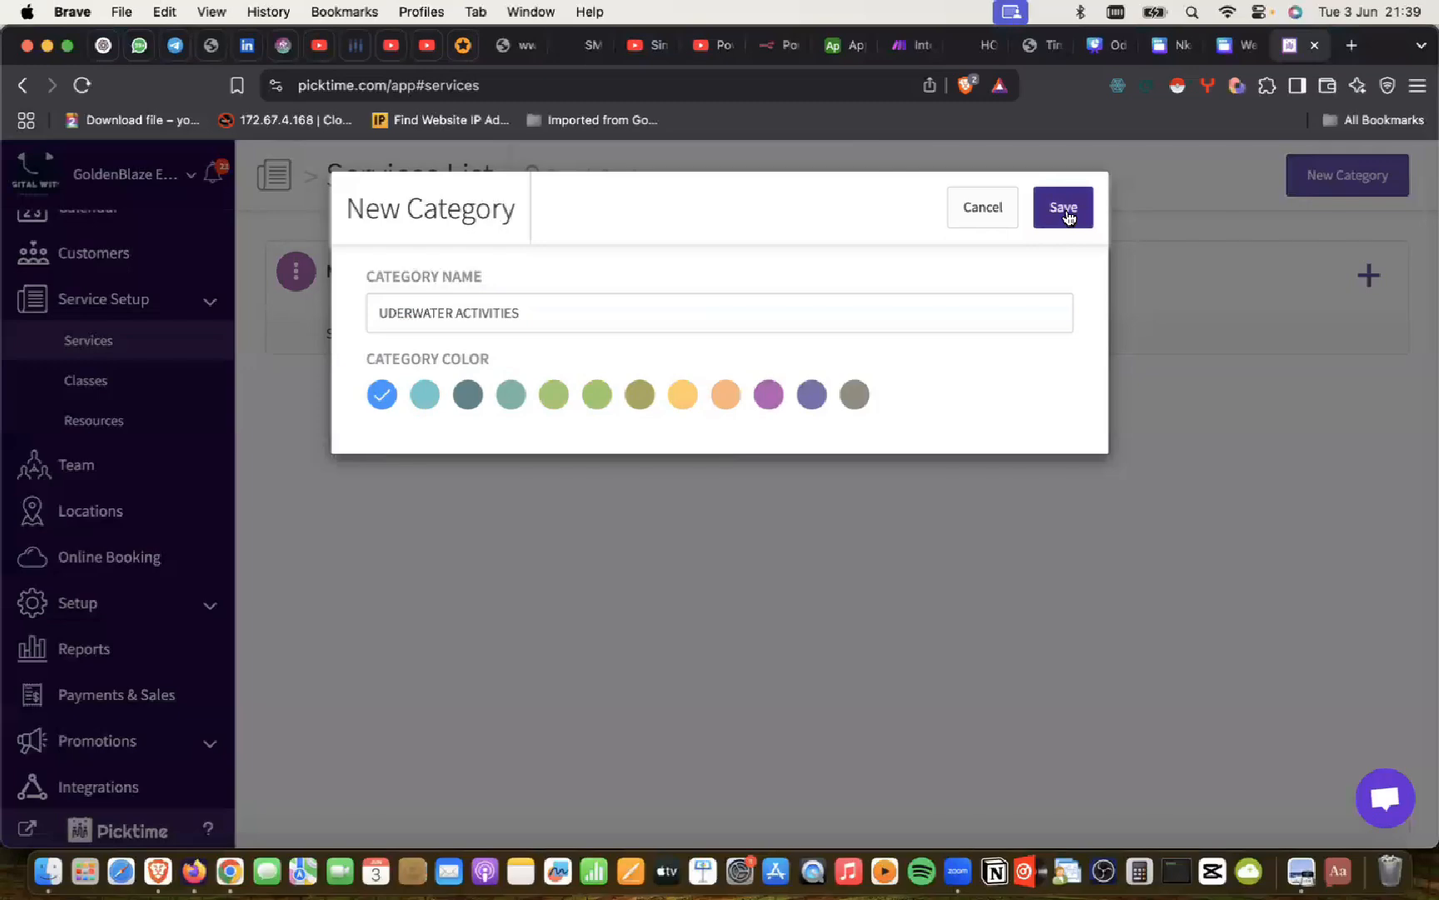
pyautogui.click(1066, 213)
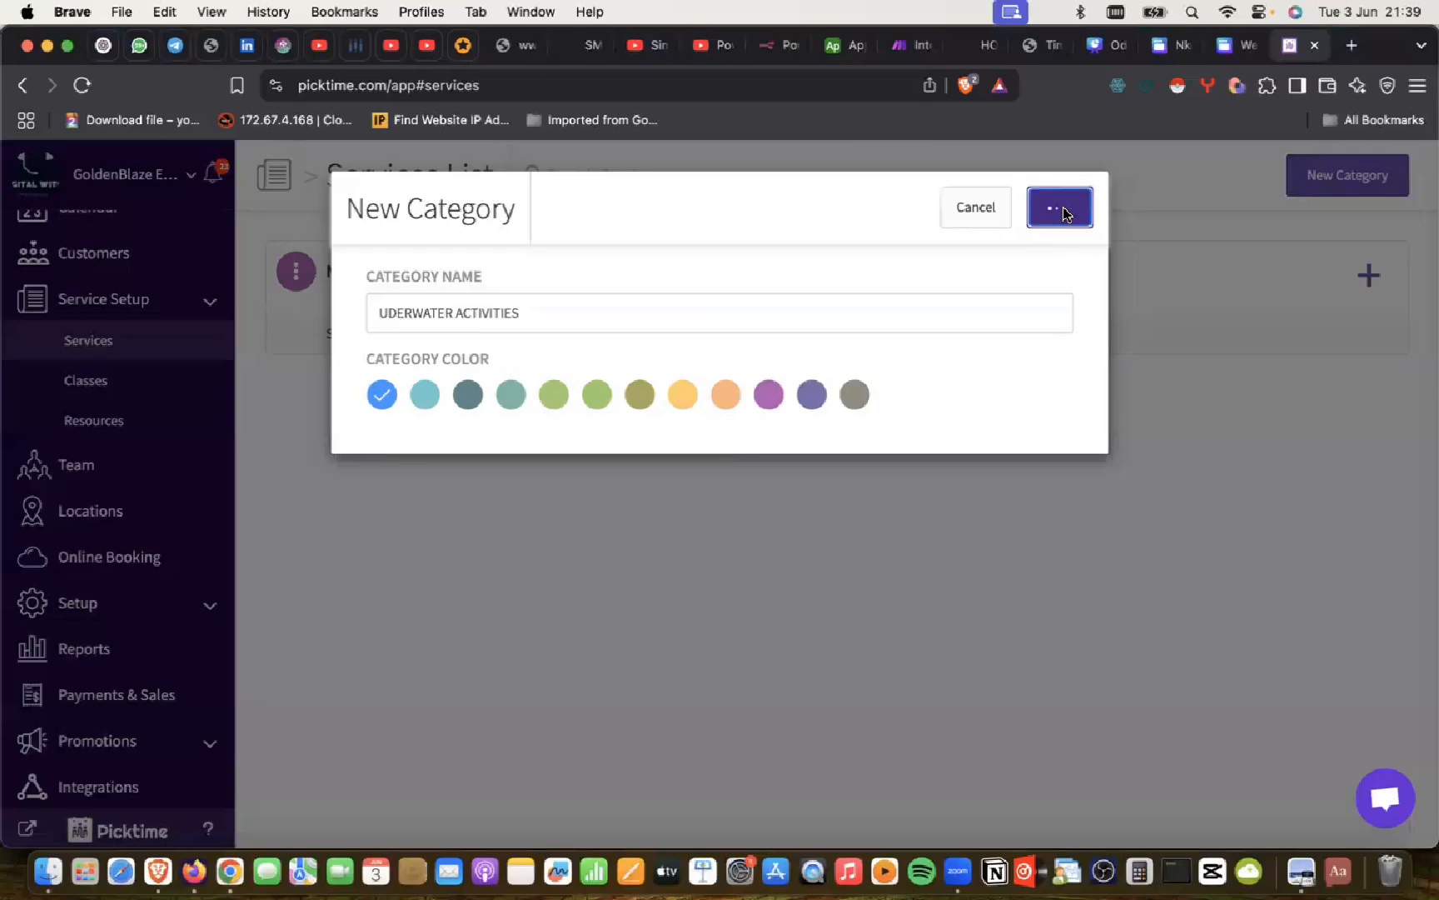
pyautogui.press('super+Tab')
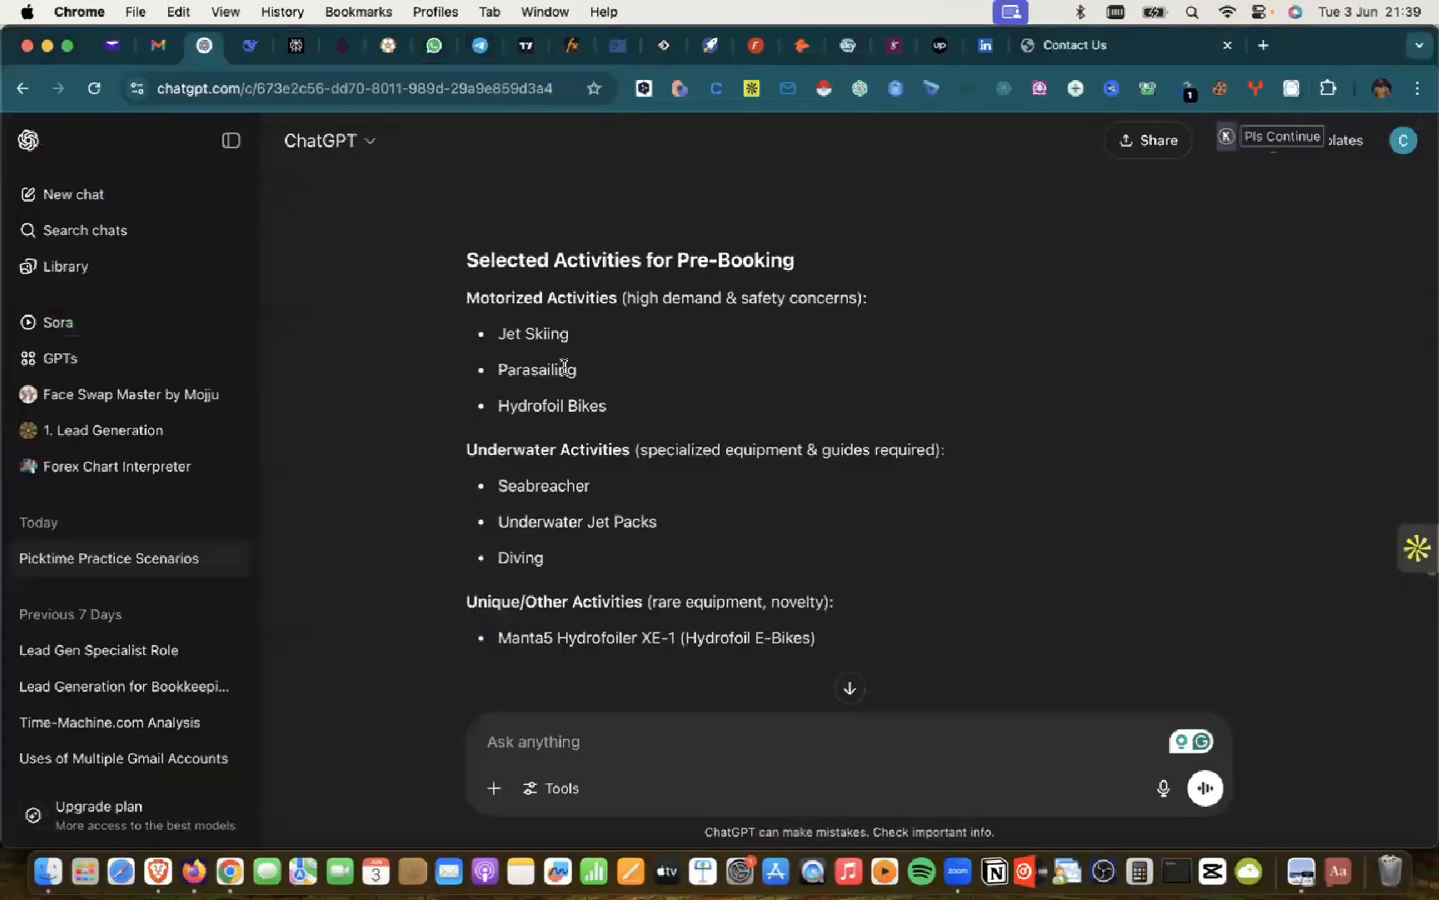
pyautogui.press('super+Tab')
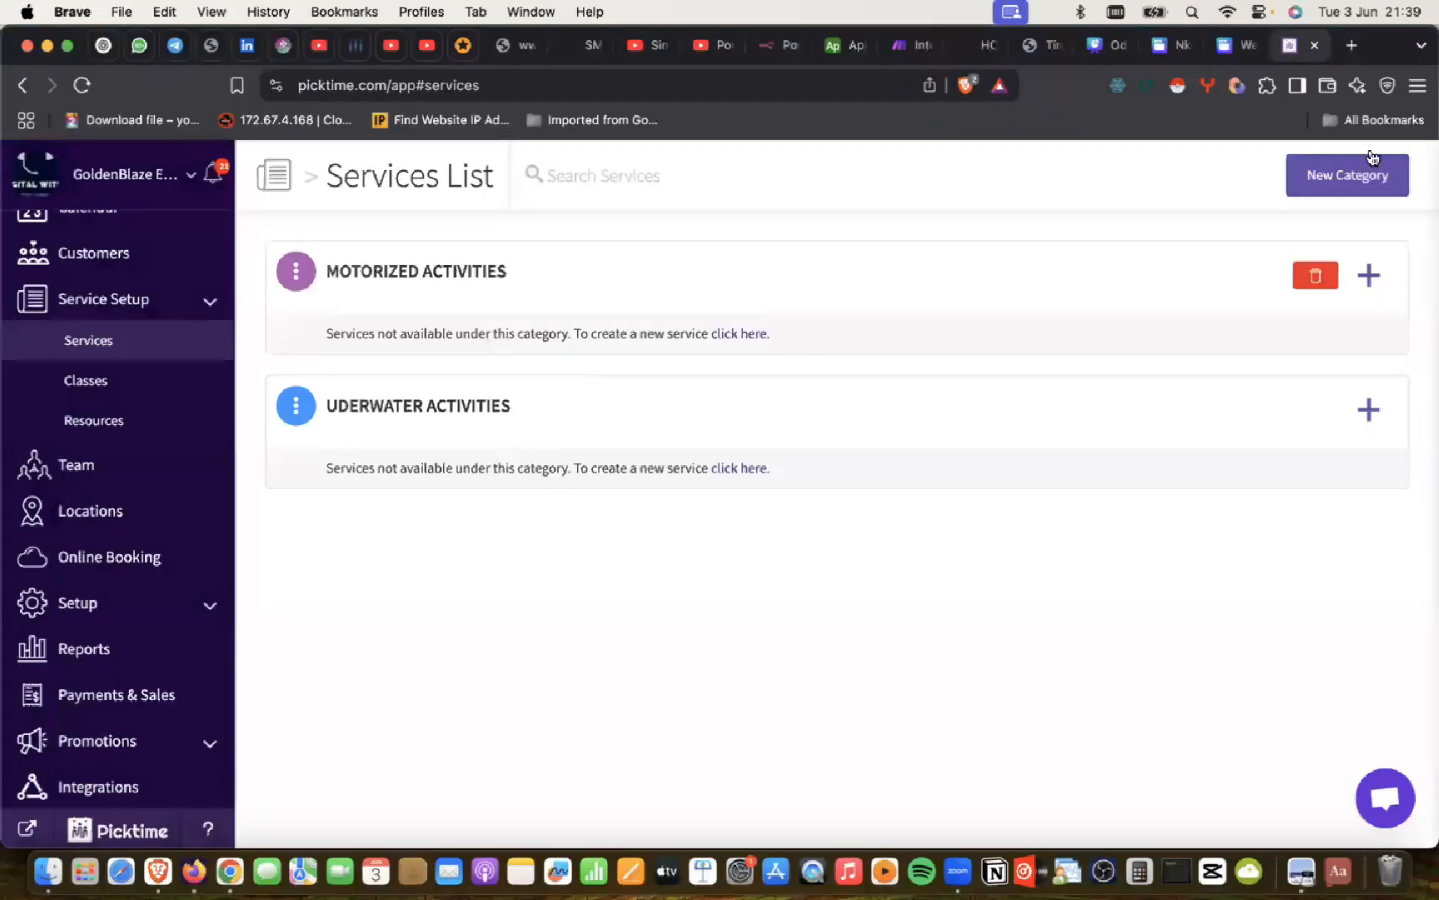
# Step: Create and save a yellow category named UNIQUE/OTHER ACTIVITIES
pyautogui.click(1352, 175)
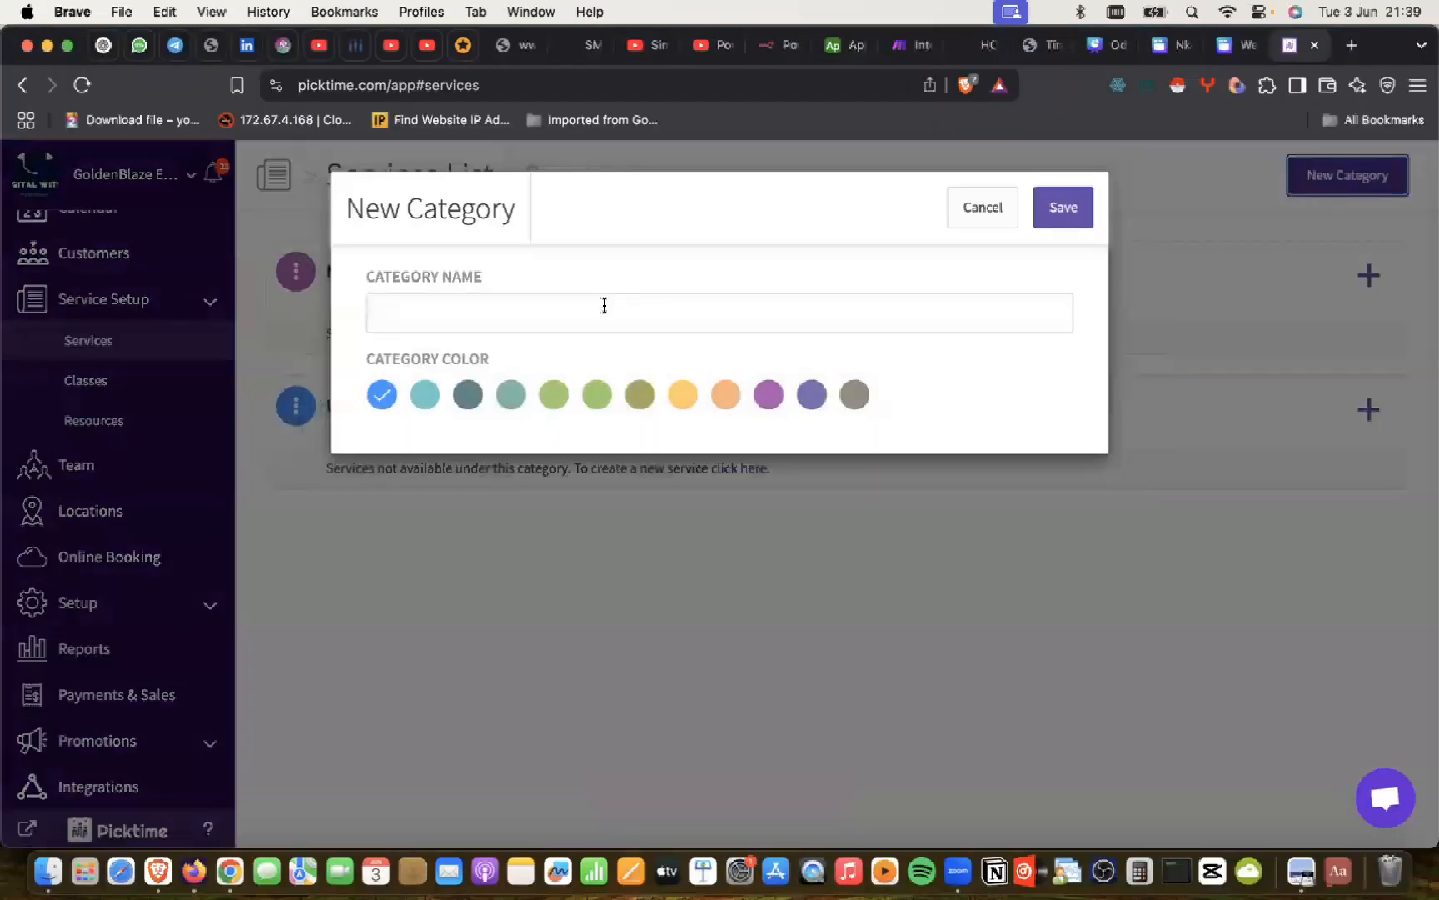
pyautogui.click(604, 306)
pyautogui.write('UNIQUE')
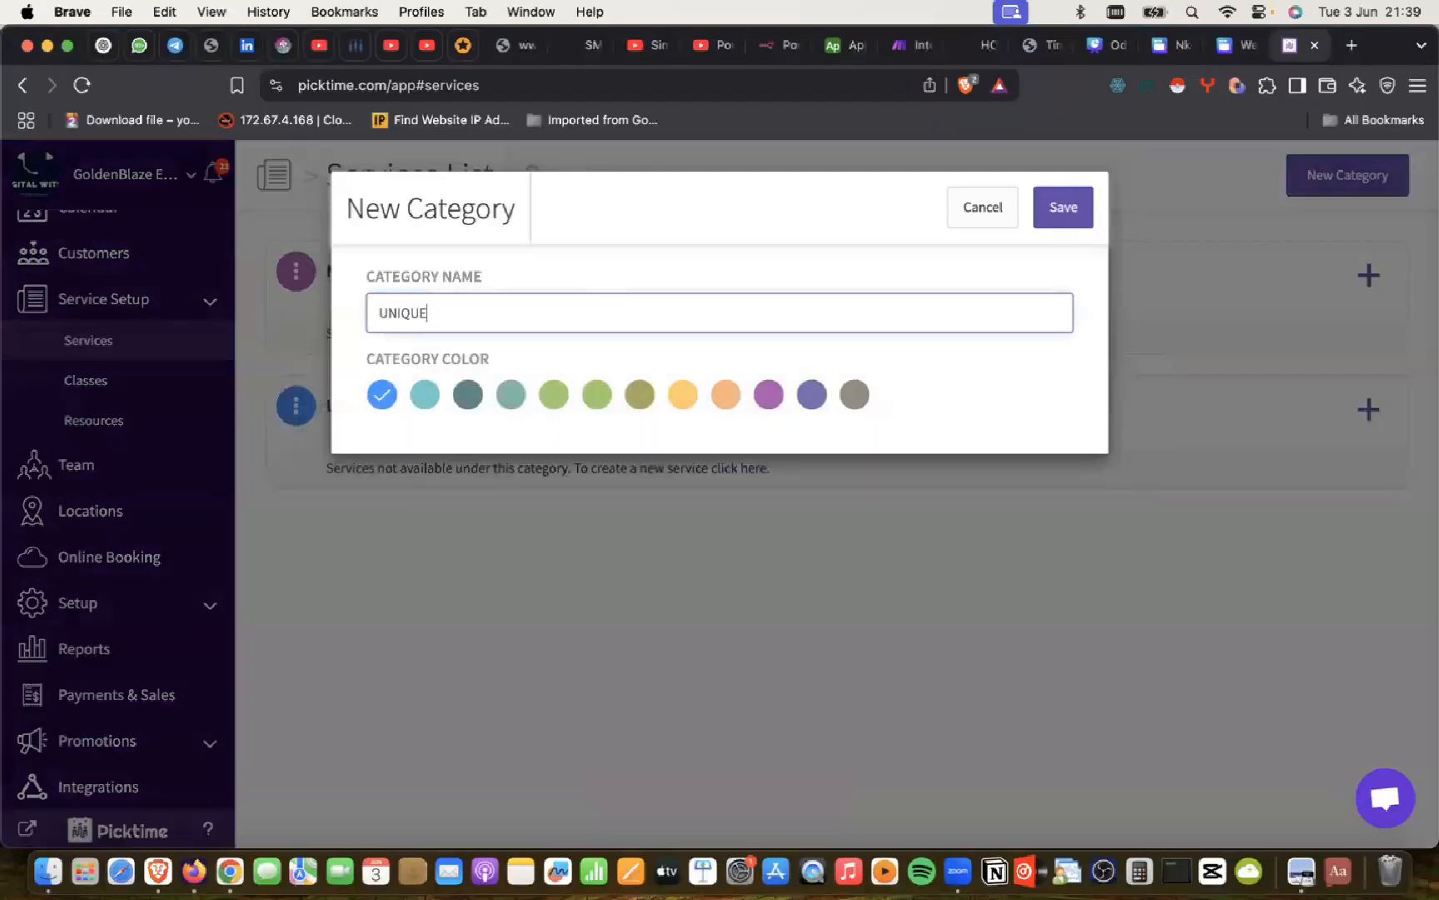
pyautogui.write('/OTHER ACTIVITIES')
pyautogui.click(690, 401)
pyautogui.click(687, 403)
pyautogui.click(1070, 210)
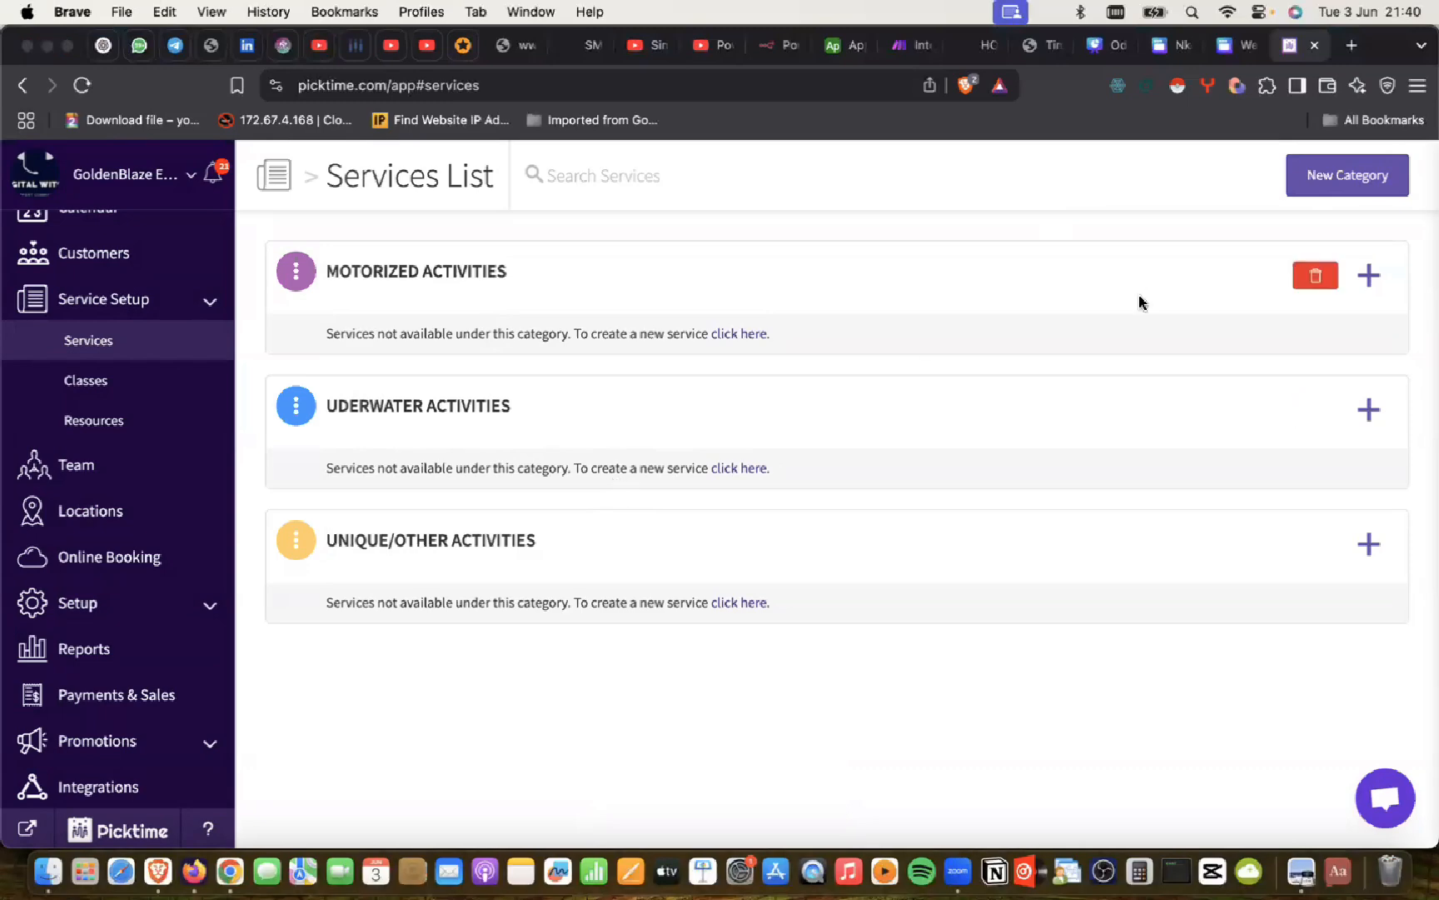
pyautogui.press('super+Tab')
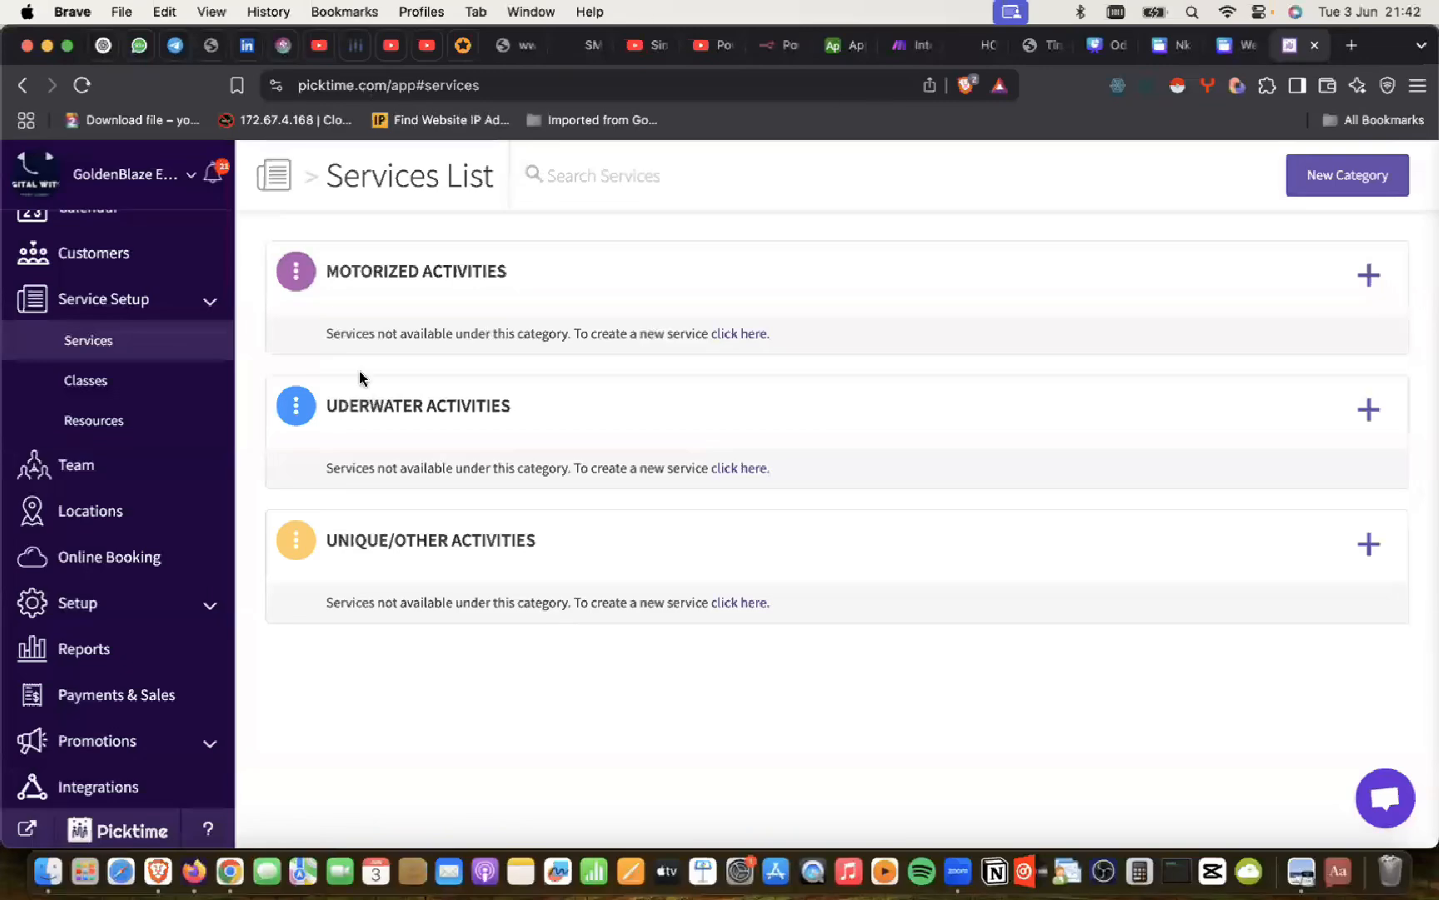
pyautogui.moveTo(363, 437)
pyautogui.hscroll(-5, 363, 437)
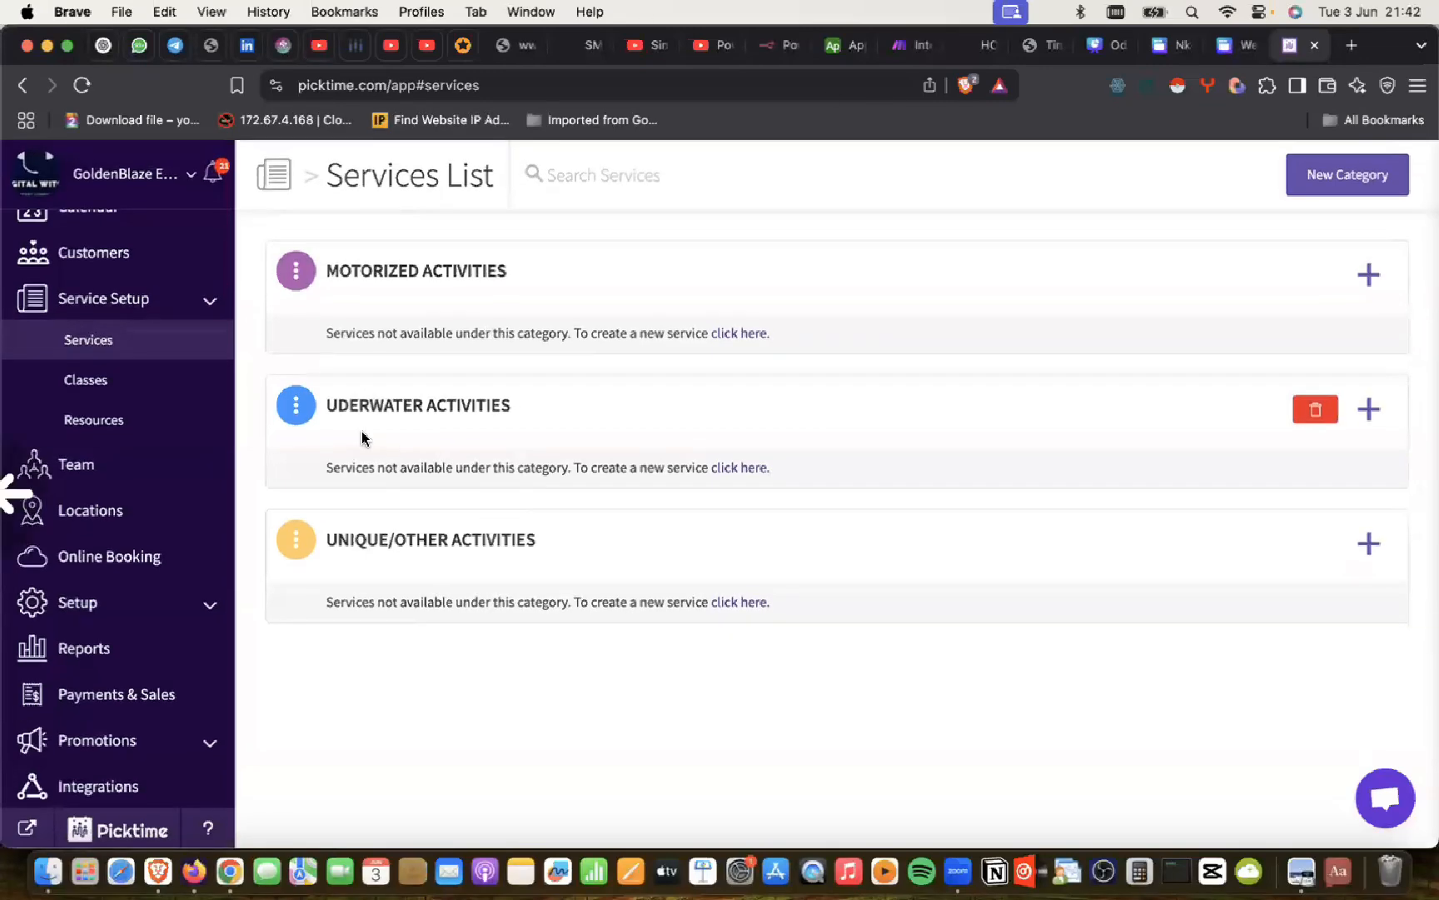
pyautogui.click(363, 437)
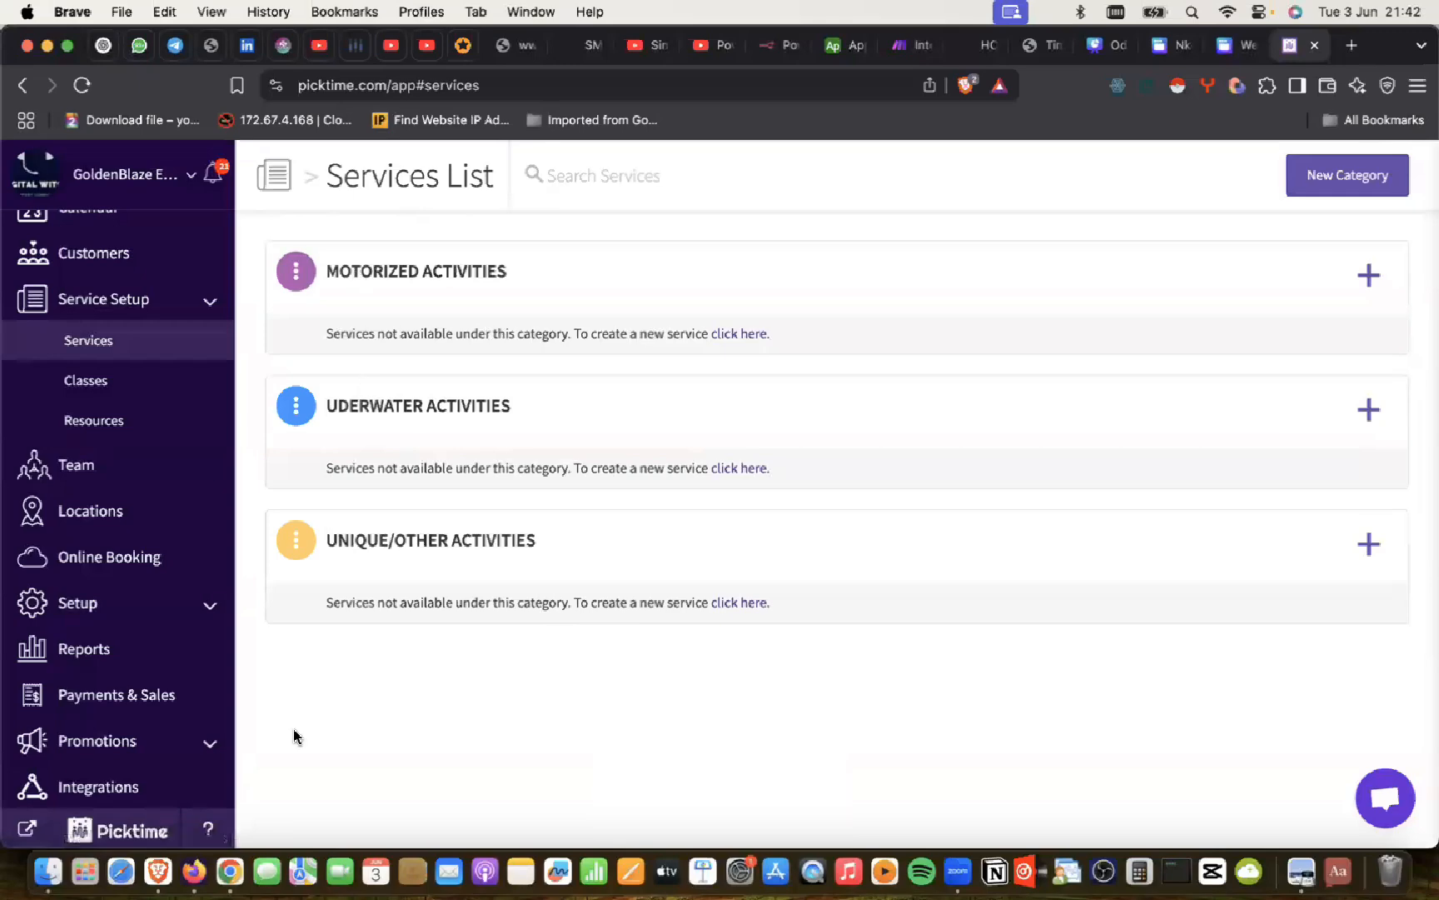
pyautogui.click(228, 855)
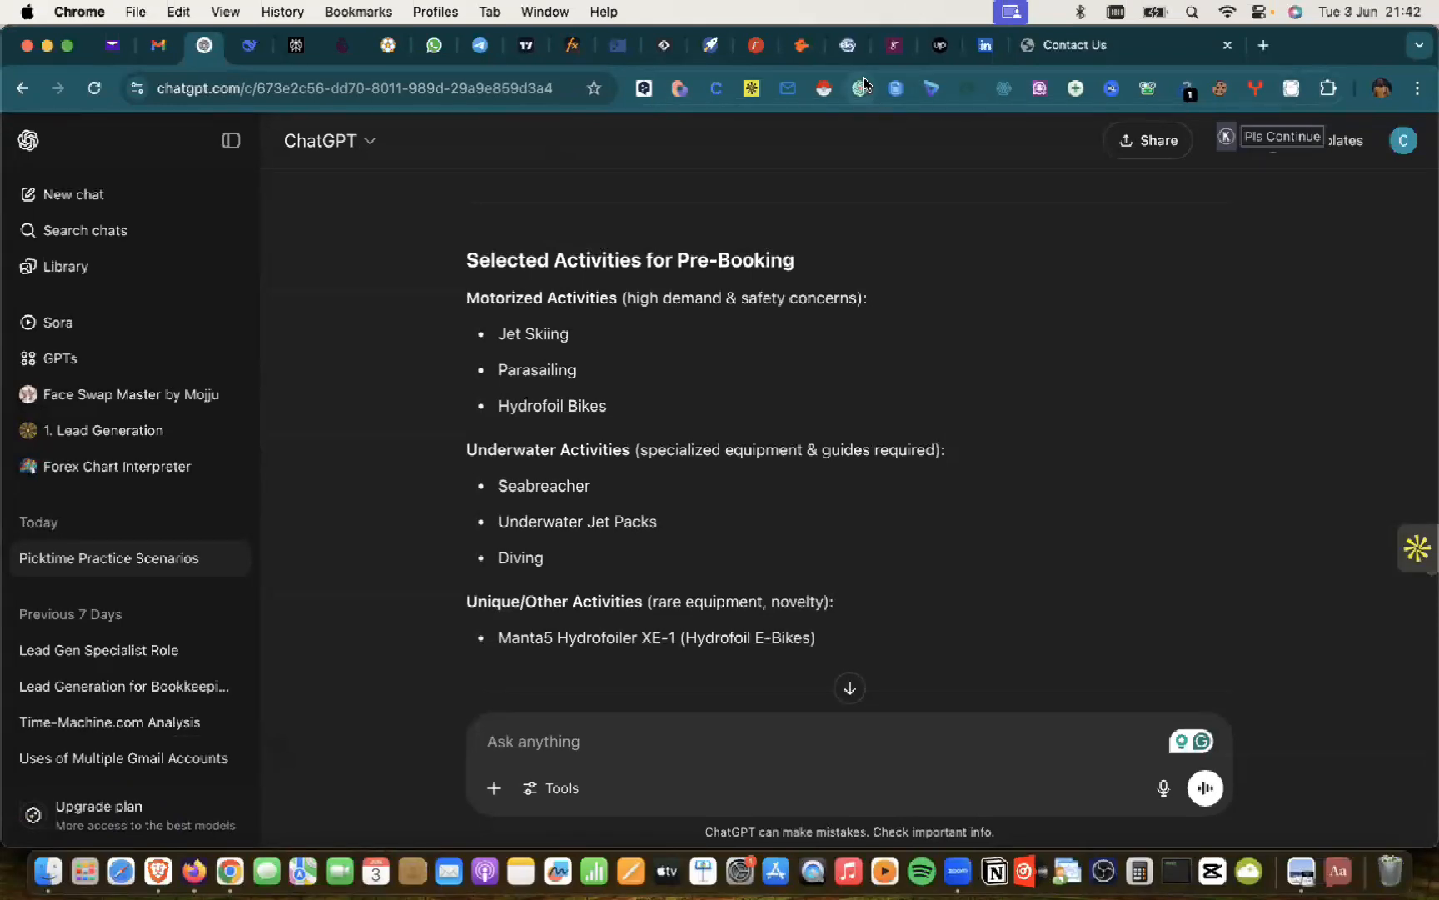
pyautogui.press('XF86AudioRaiseVolume')
pyautogui.press('super+Tab')
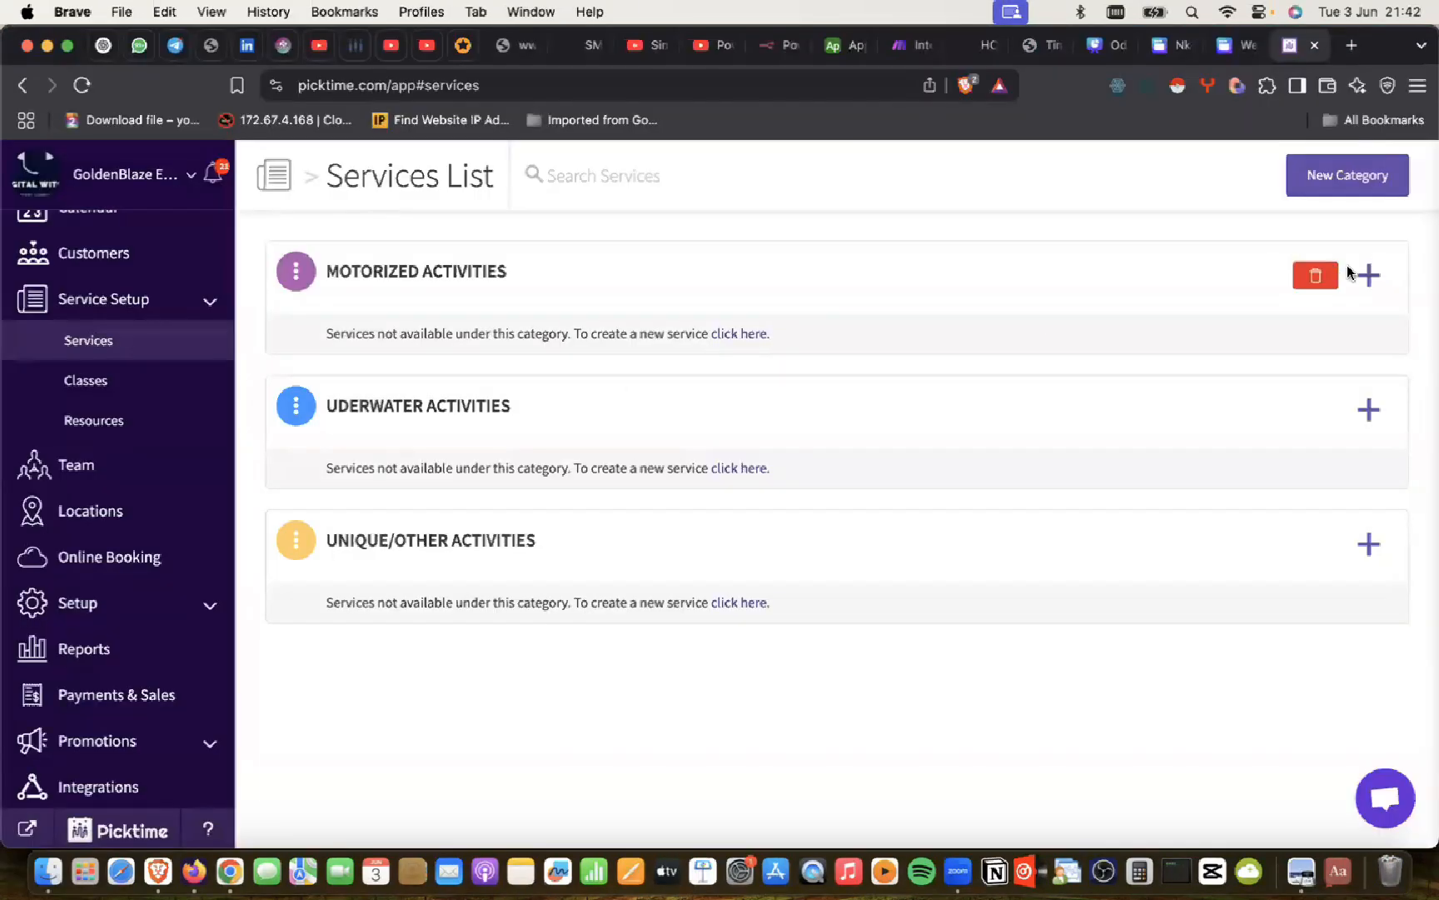
pyautogui.click(1370, 275)
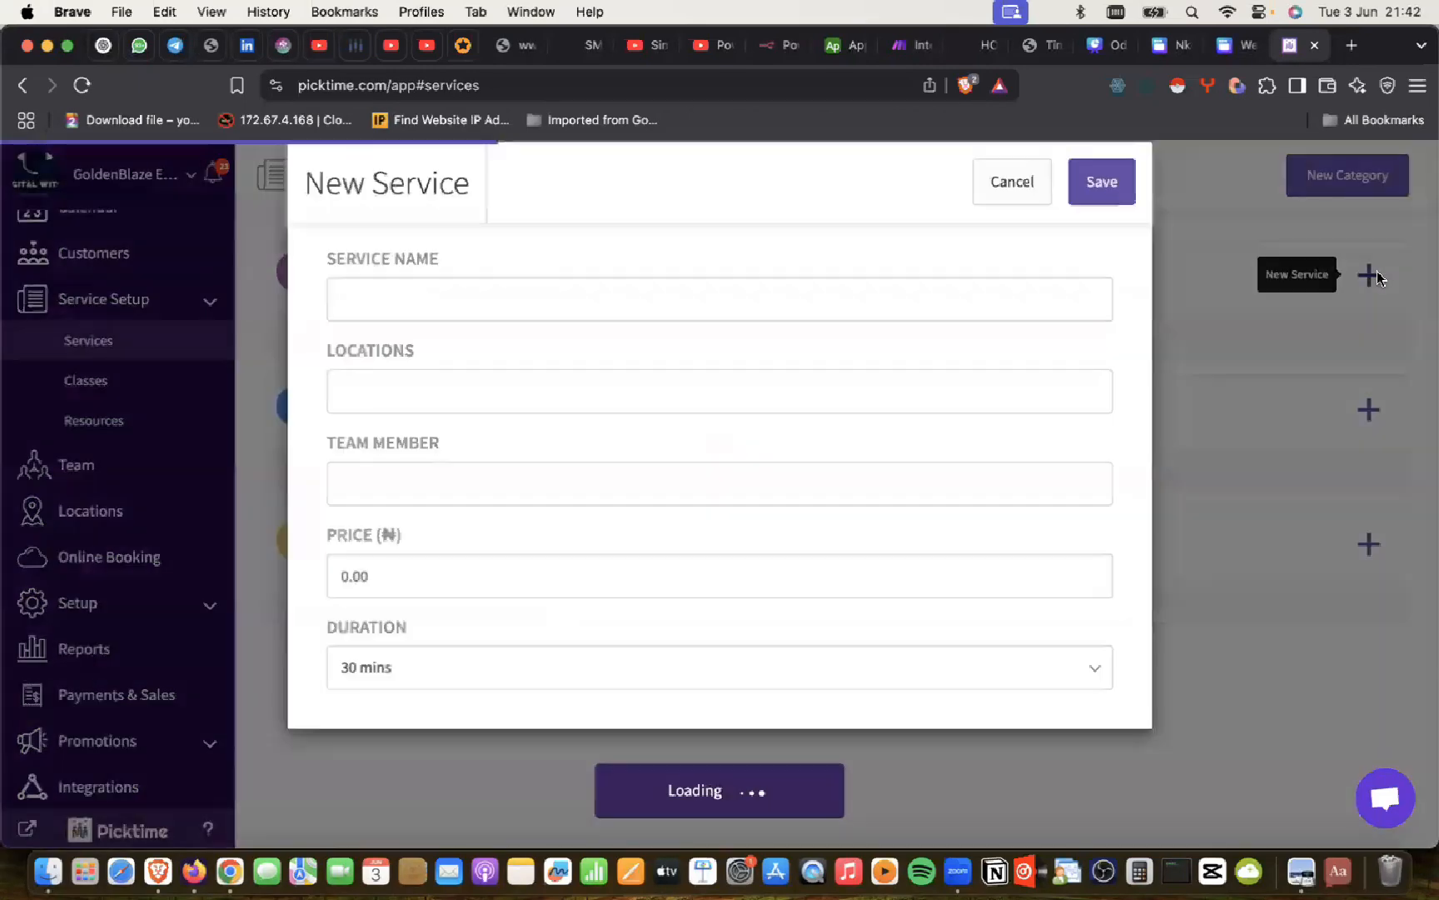
pyautogui.click(482, 322)
pyautogui.write('Jet Skiing')
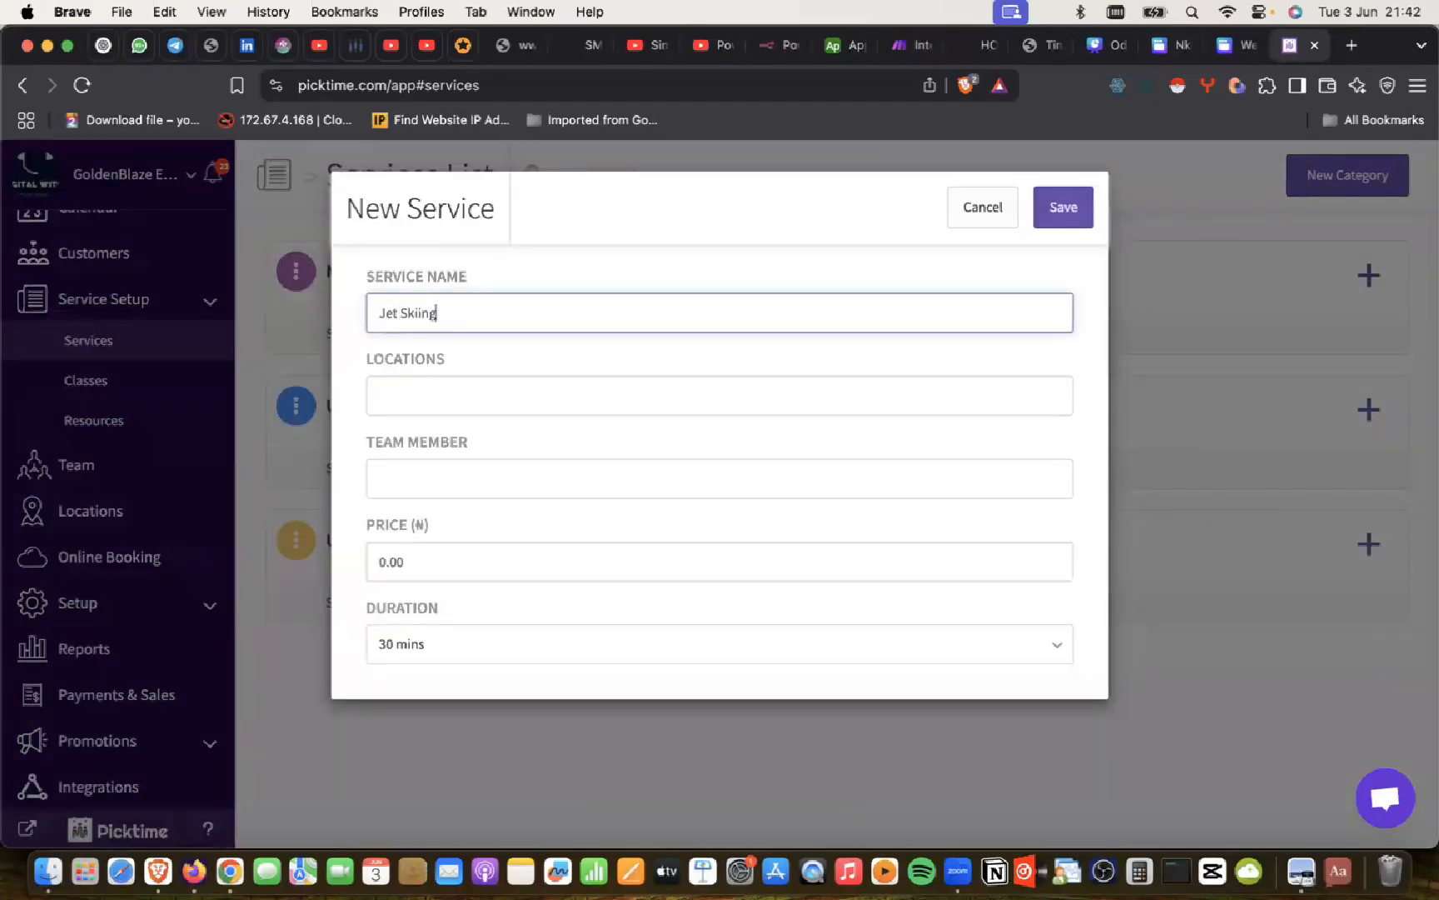
pyautogui.press('super+Tab')
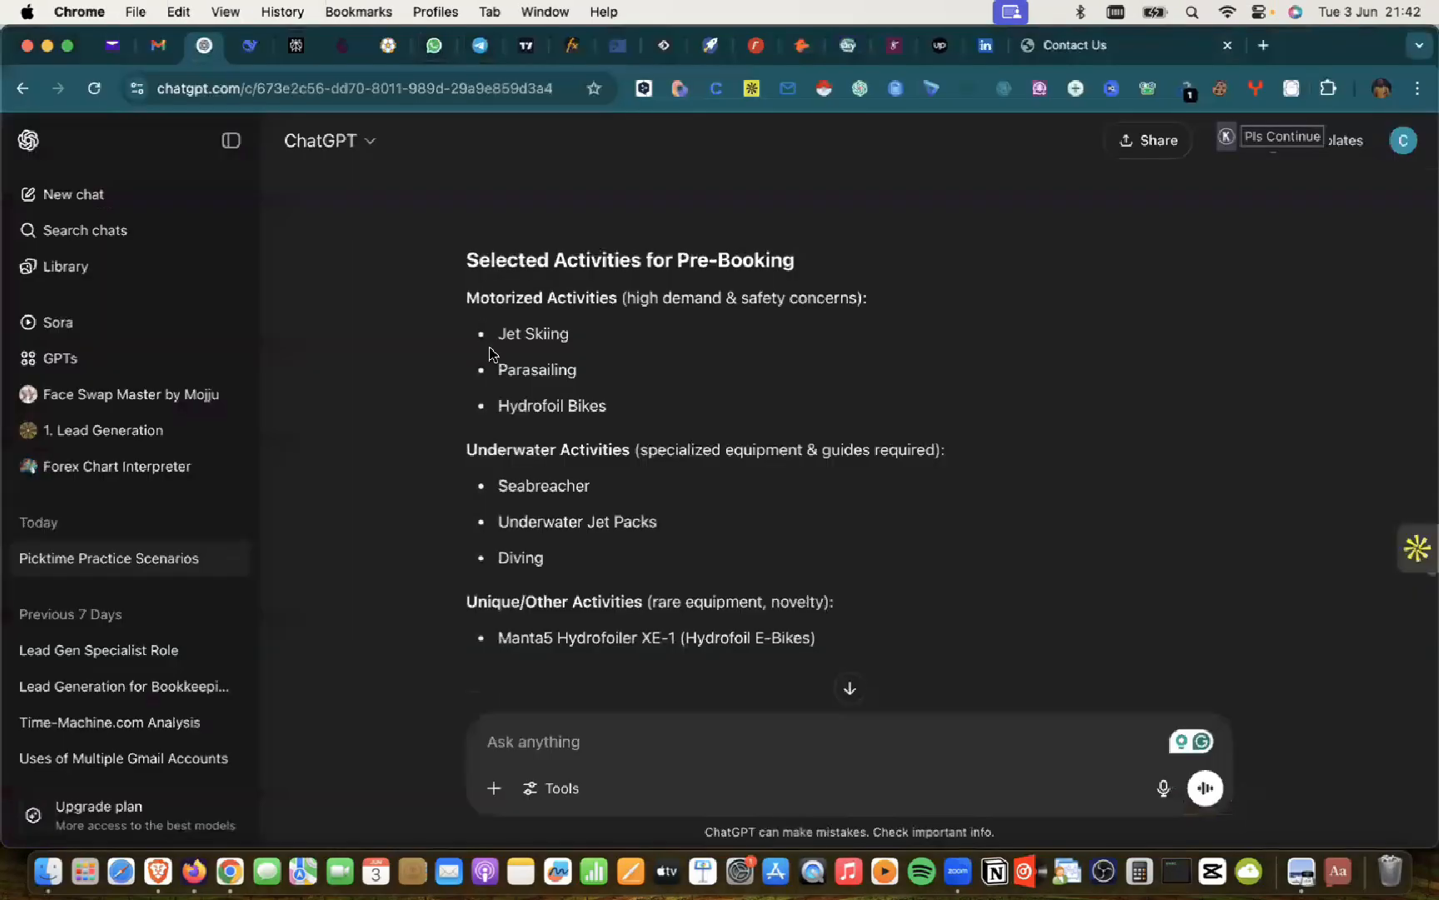
pyautogui.press('super+Tab')
pyautogui.click(416, 398)
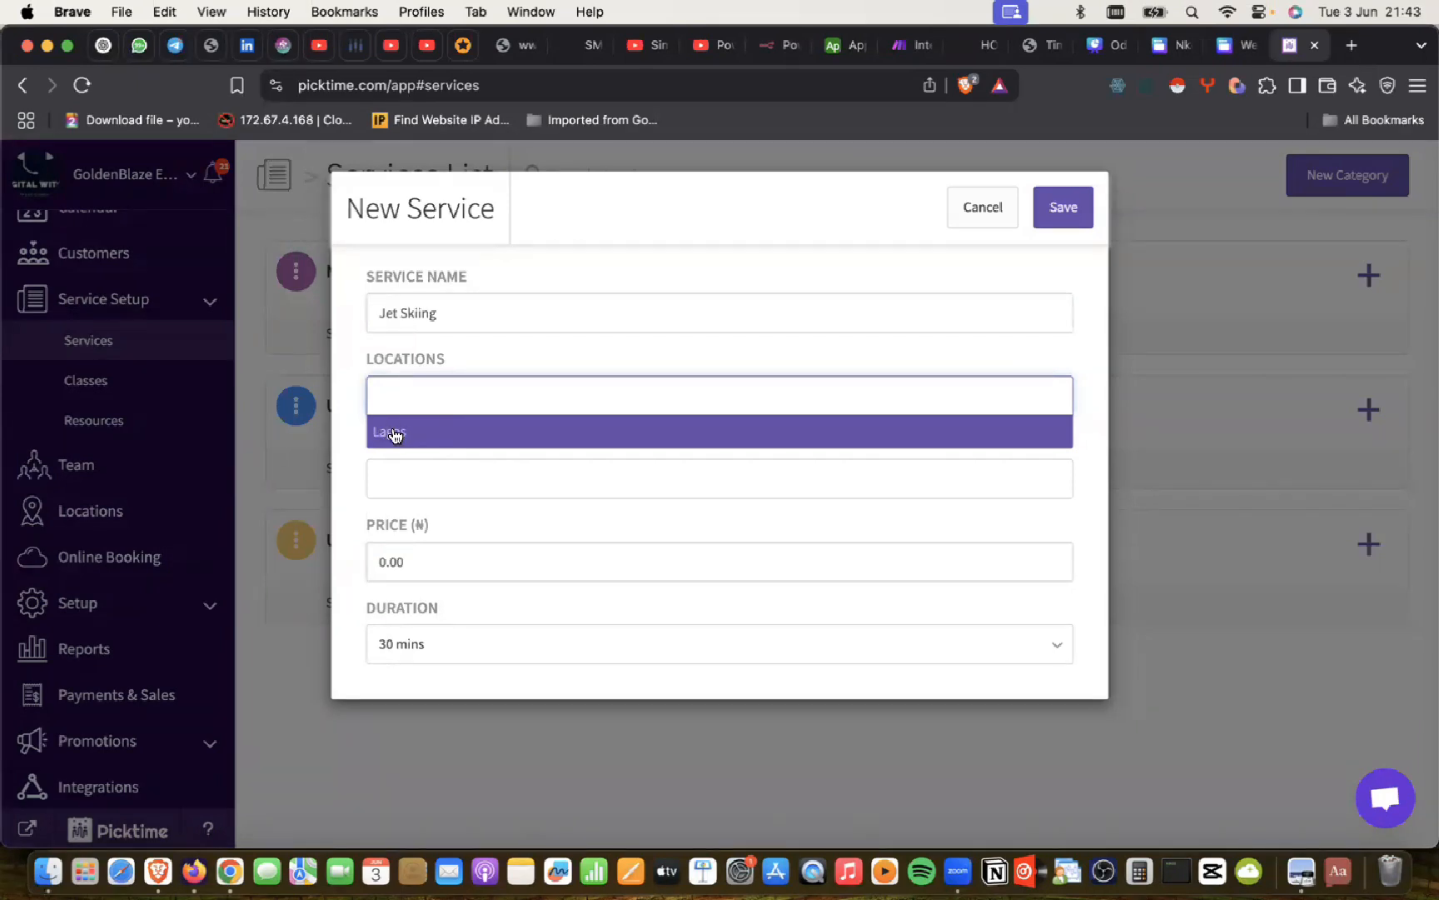
pyautogui.click(395, 433)
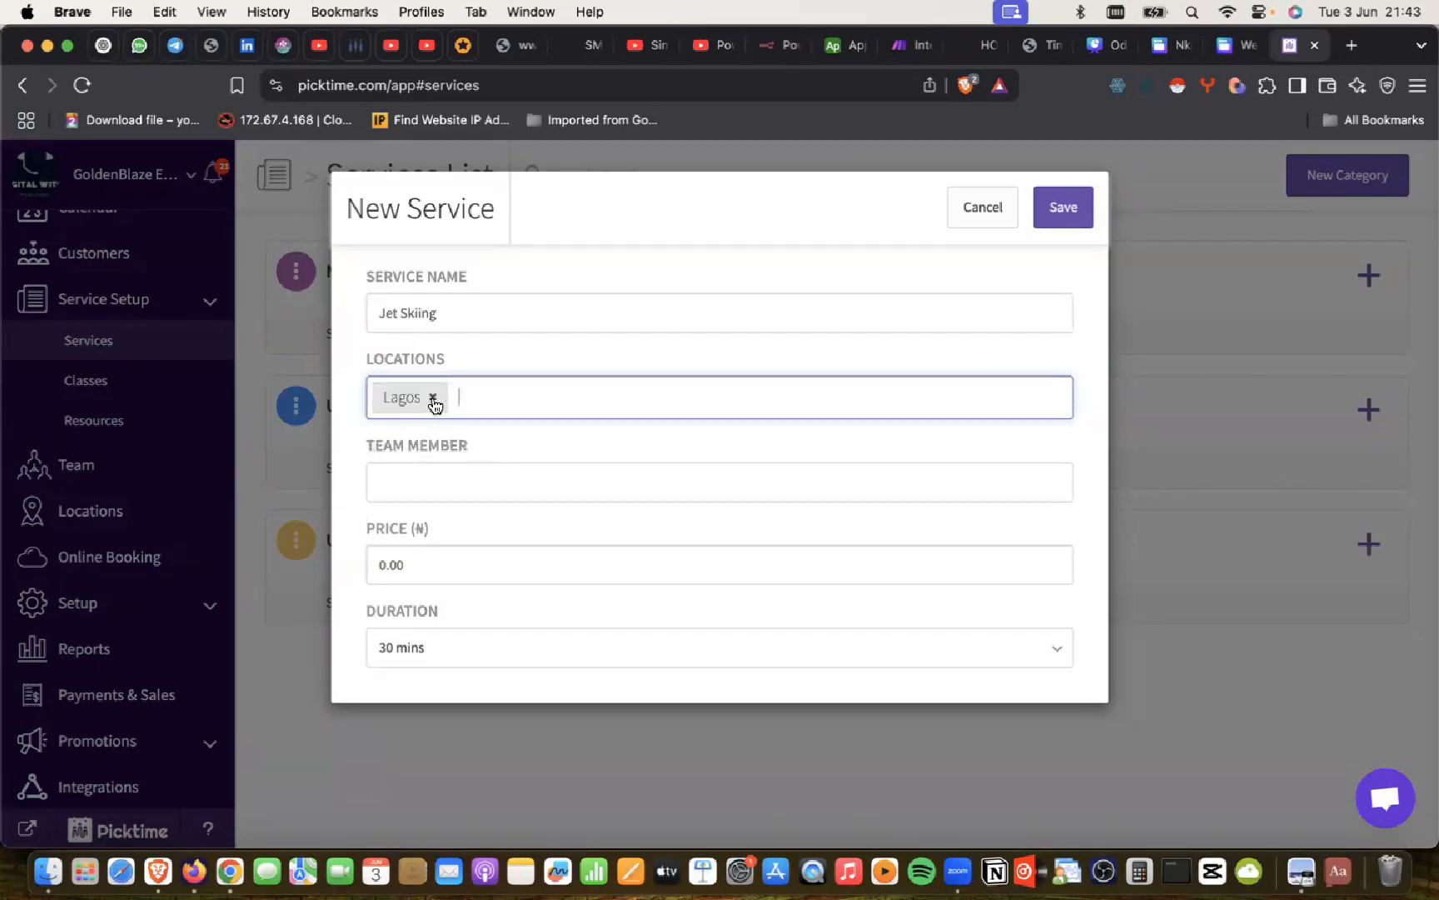
pyautogui.click(434, 483)
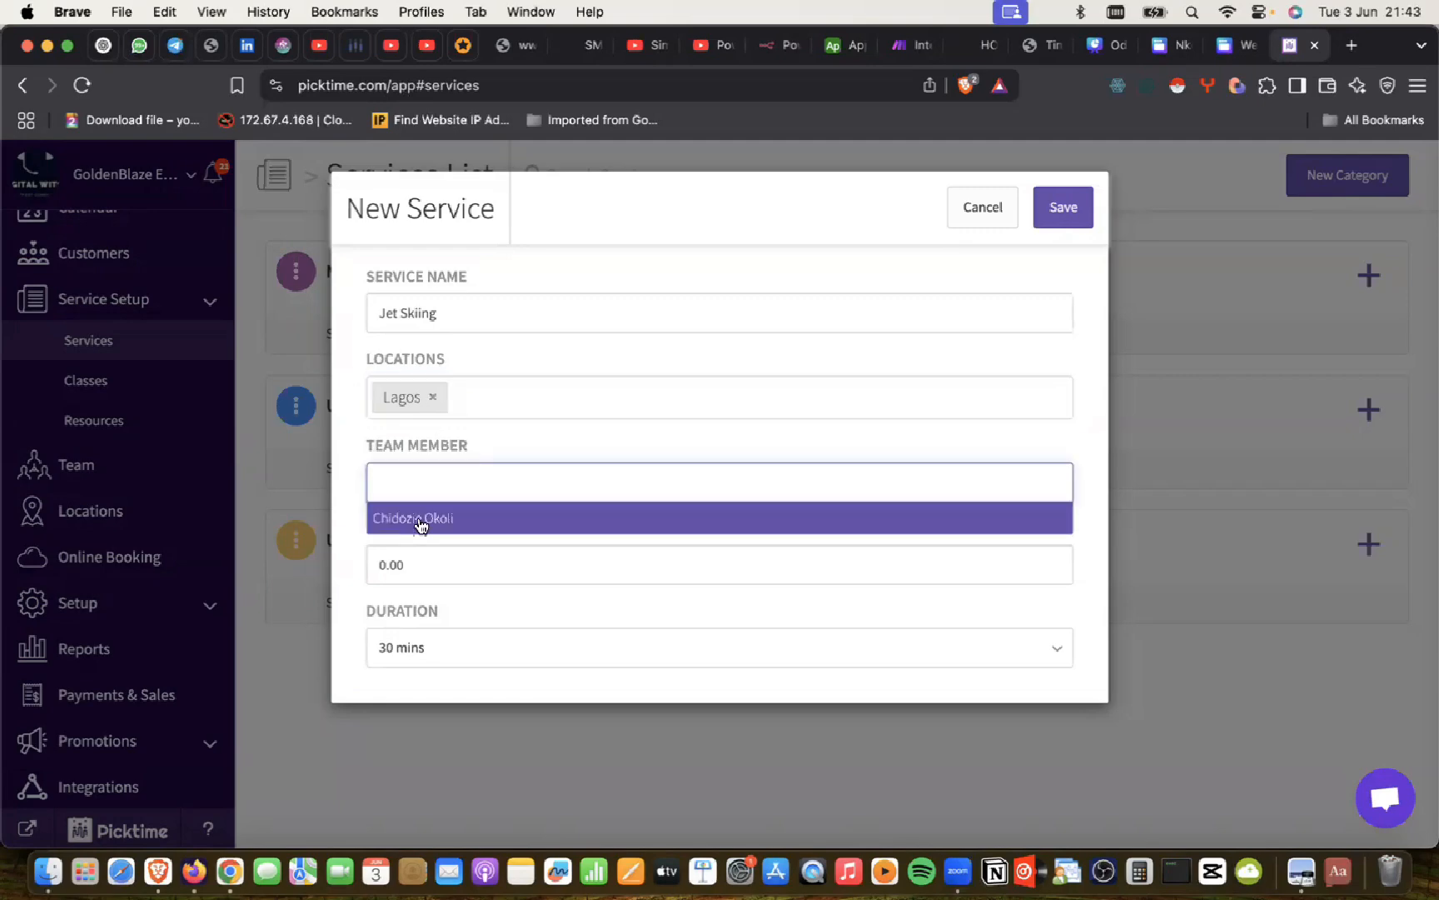
pyautogui.click(990, 221)
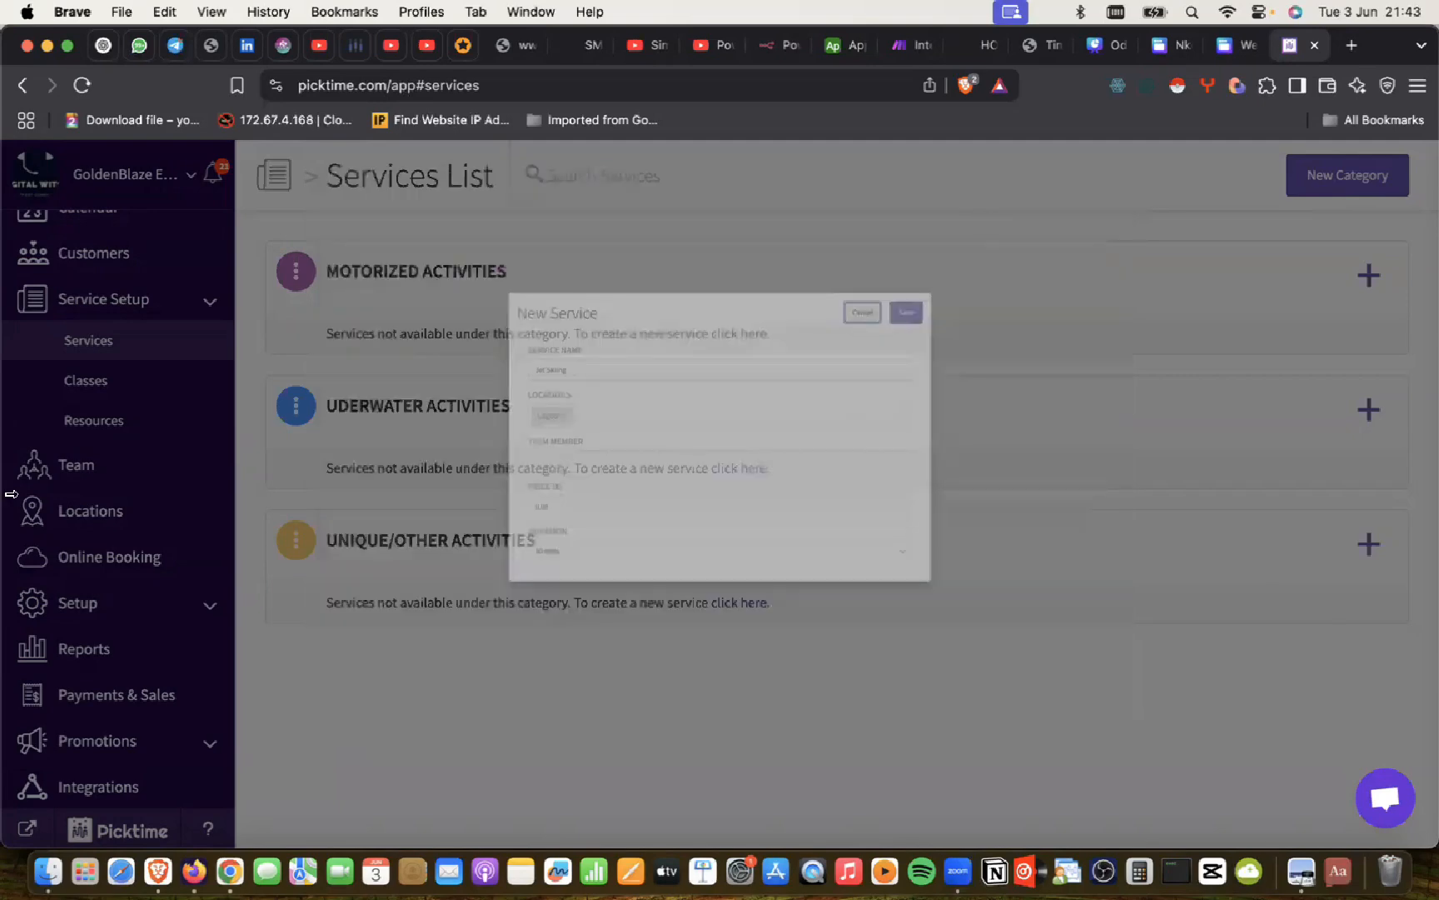
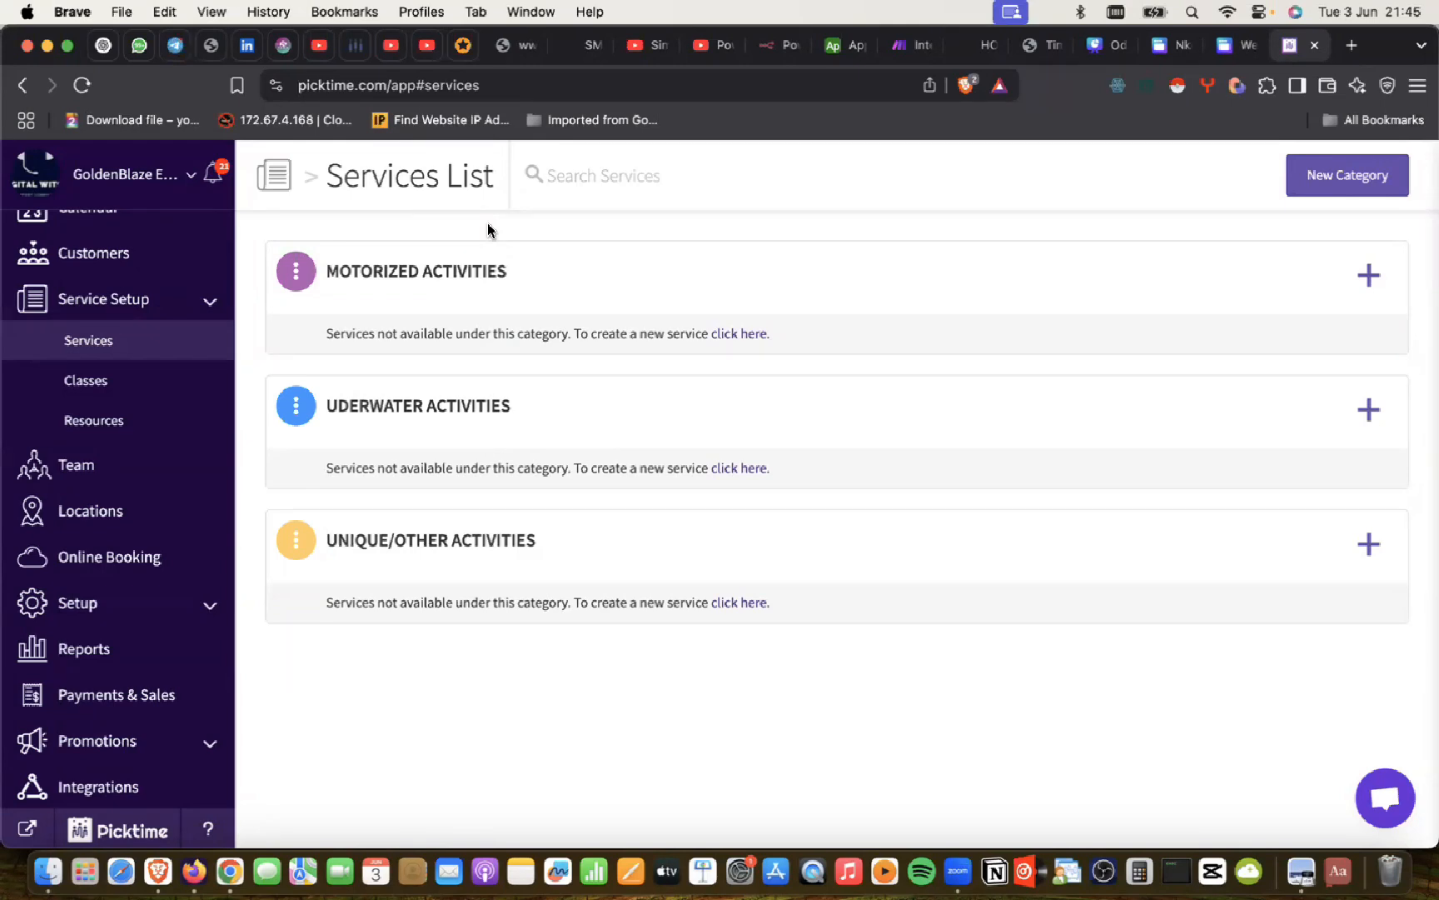
# Step: Switch to the other ChatGPT window and start a fresh chat
pyautogui.moveTo(394, 278)
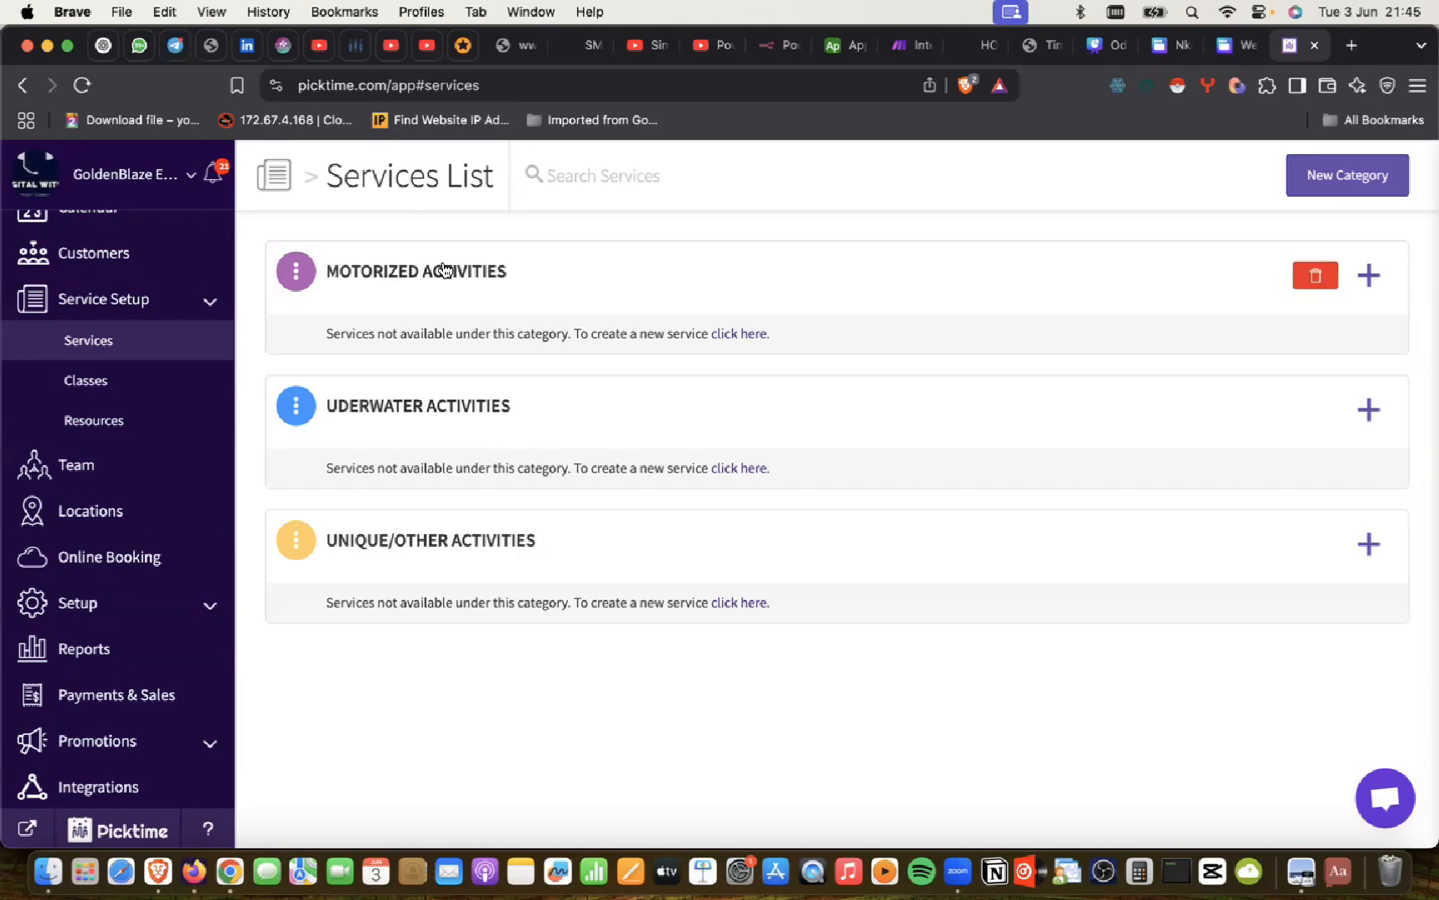
pyautogui.click(233, 854)
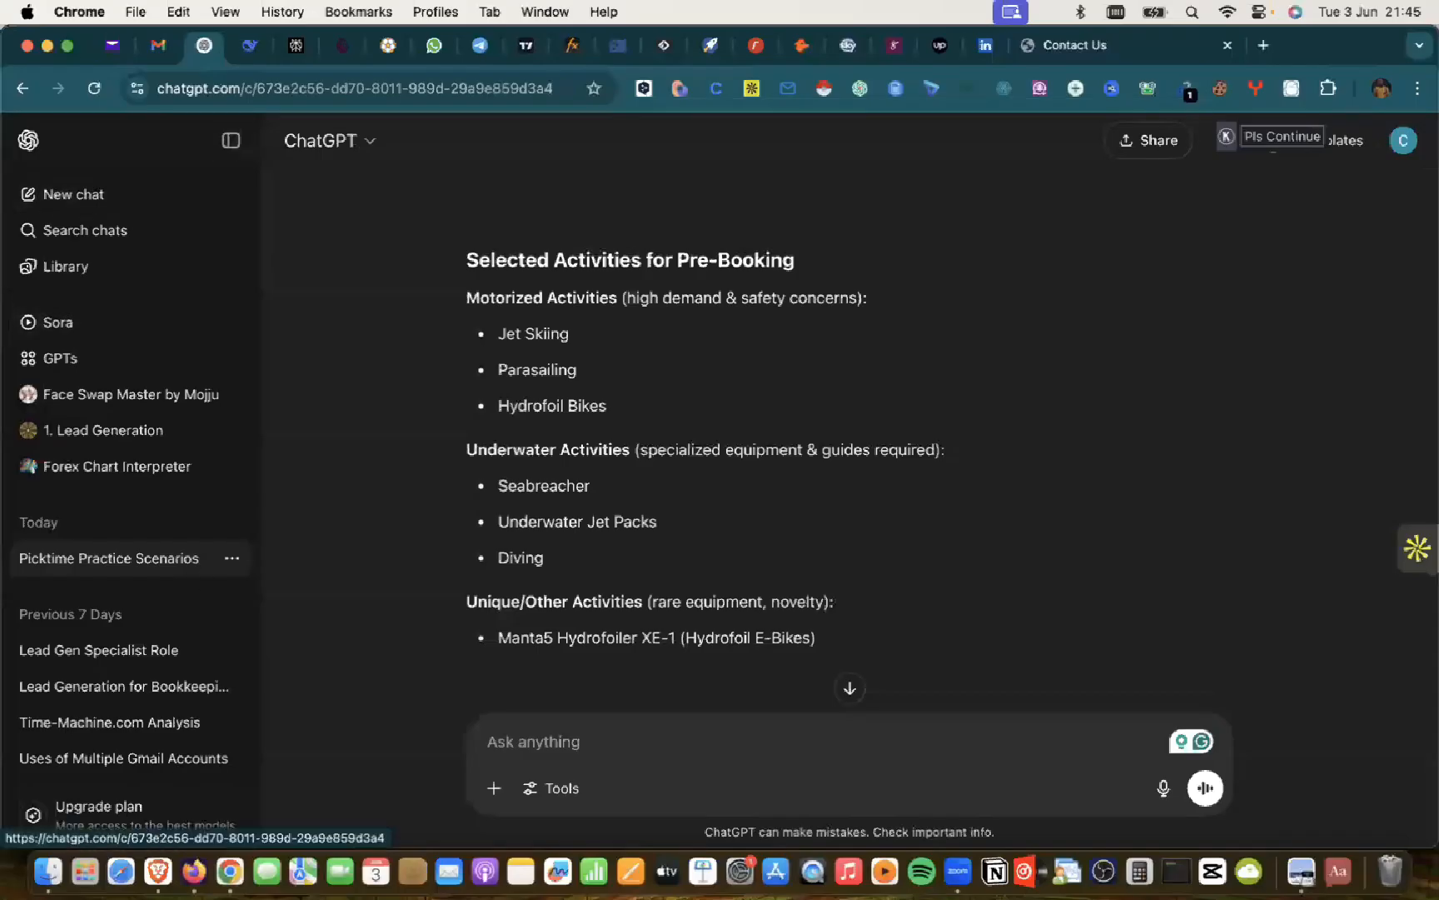
pyautogui.click(193, 858)
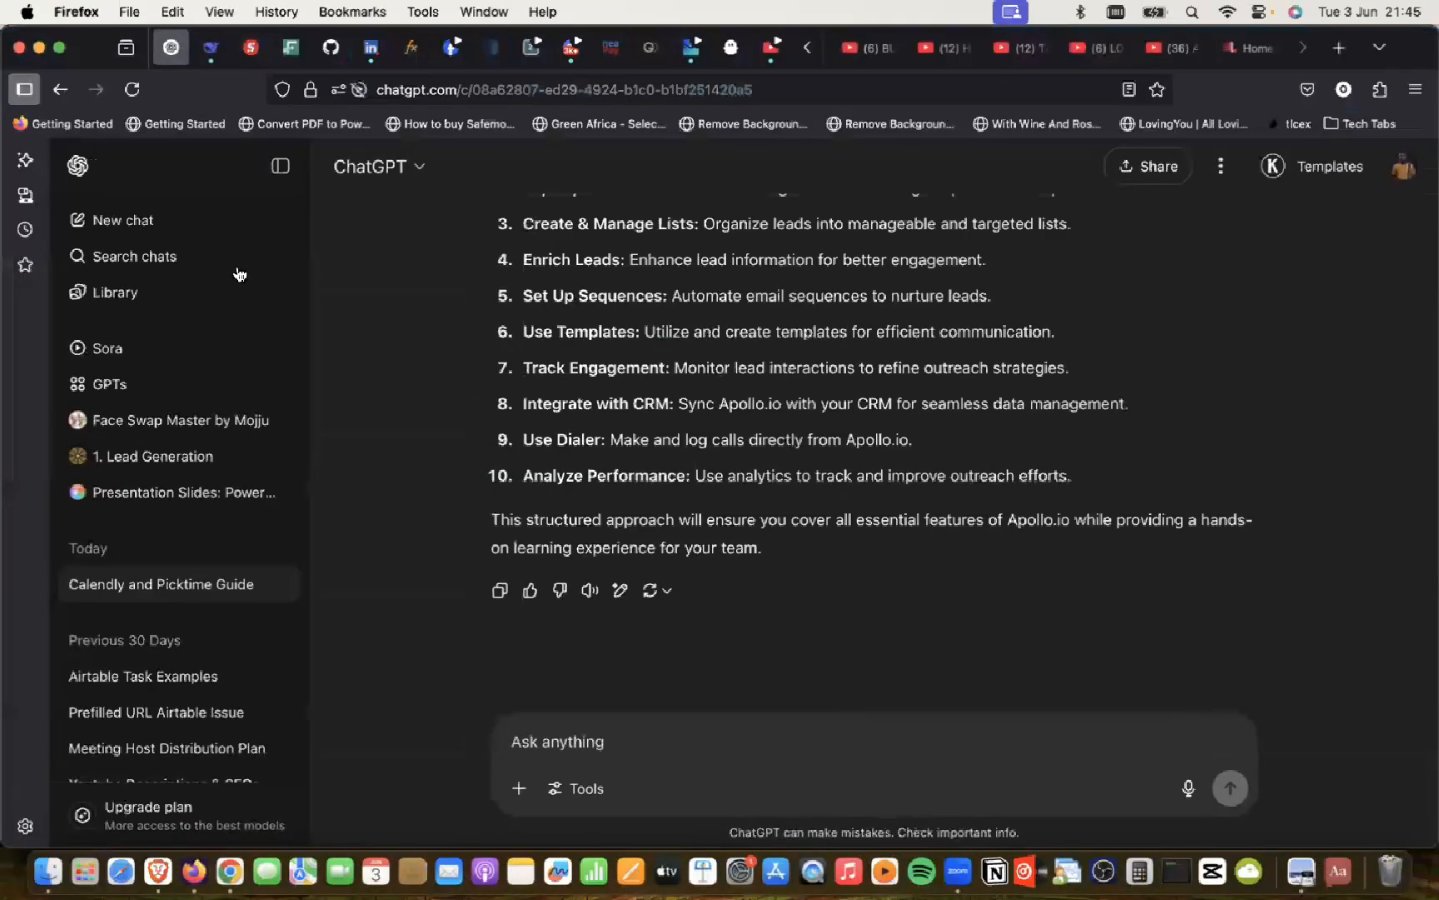
pyautogui.click(141, 221)
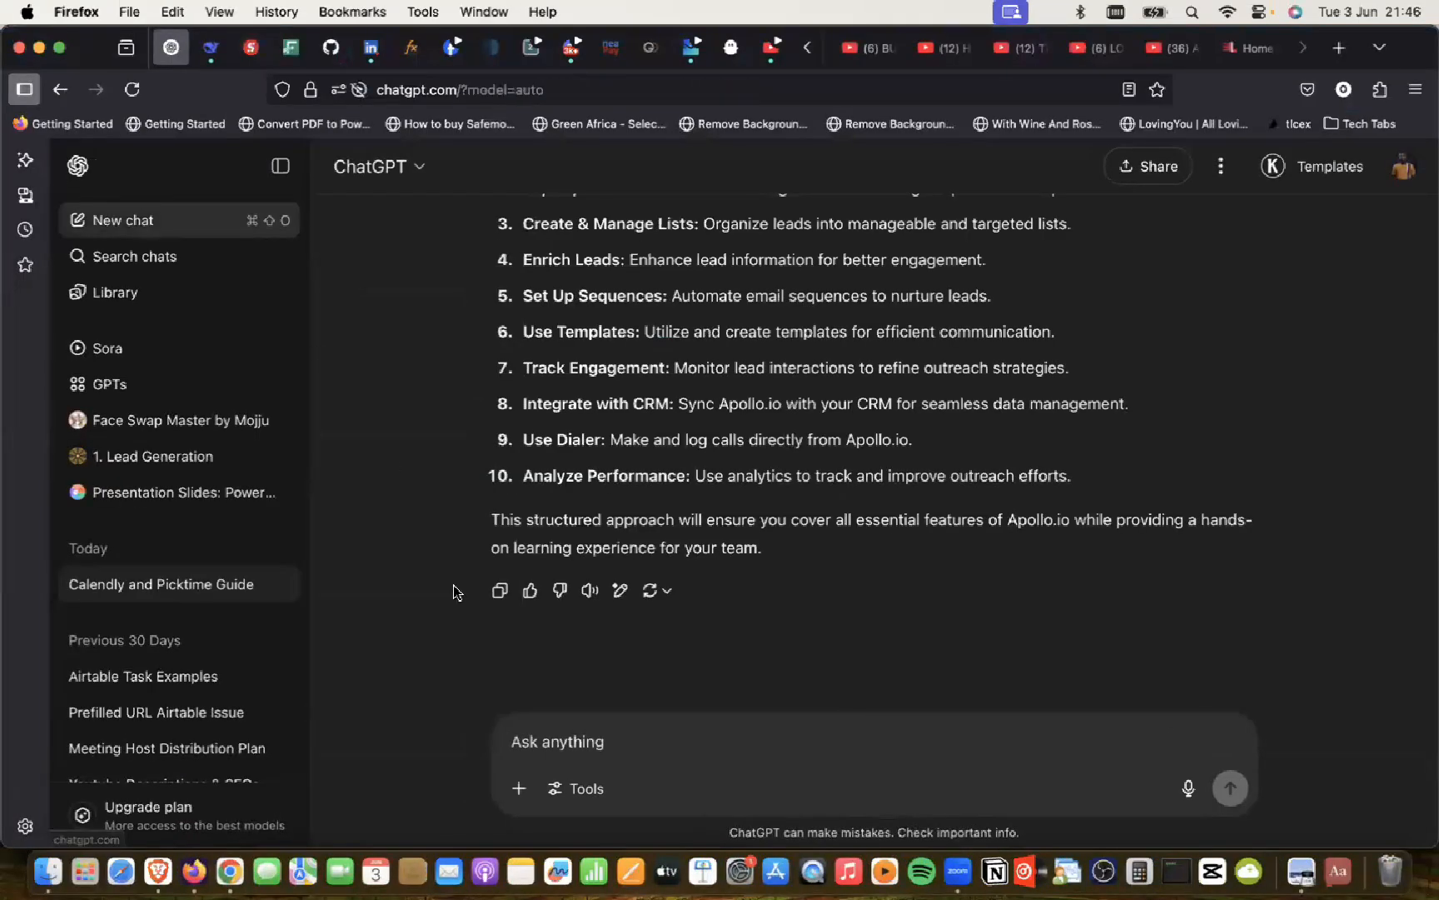
# Step: Ask ChatGPT what the jet-ski-propelled water-shoe activity is called, getting Flyboarding
pyautogui.click(628, 489)
pyautogui.write('What do')
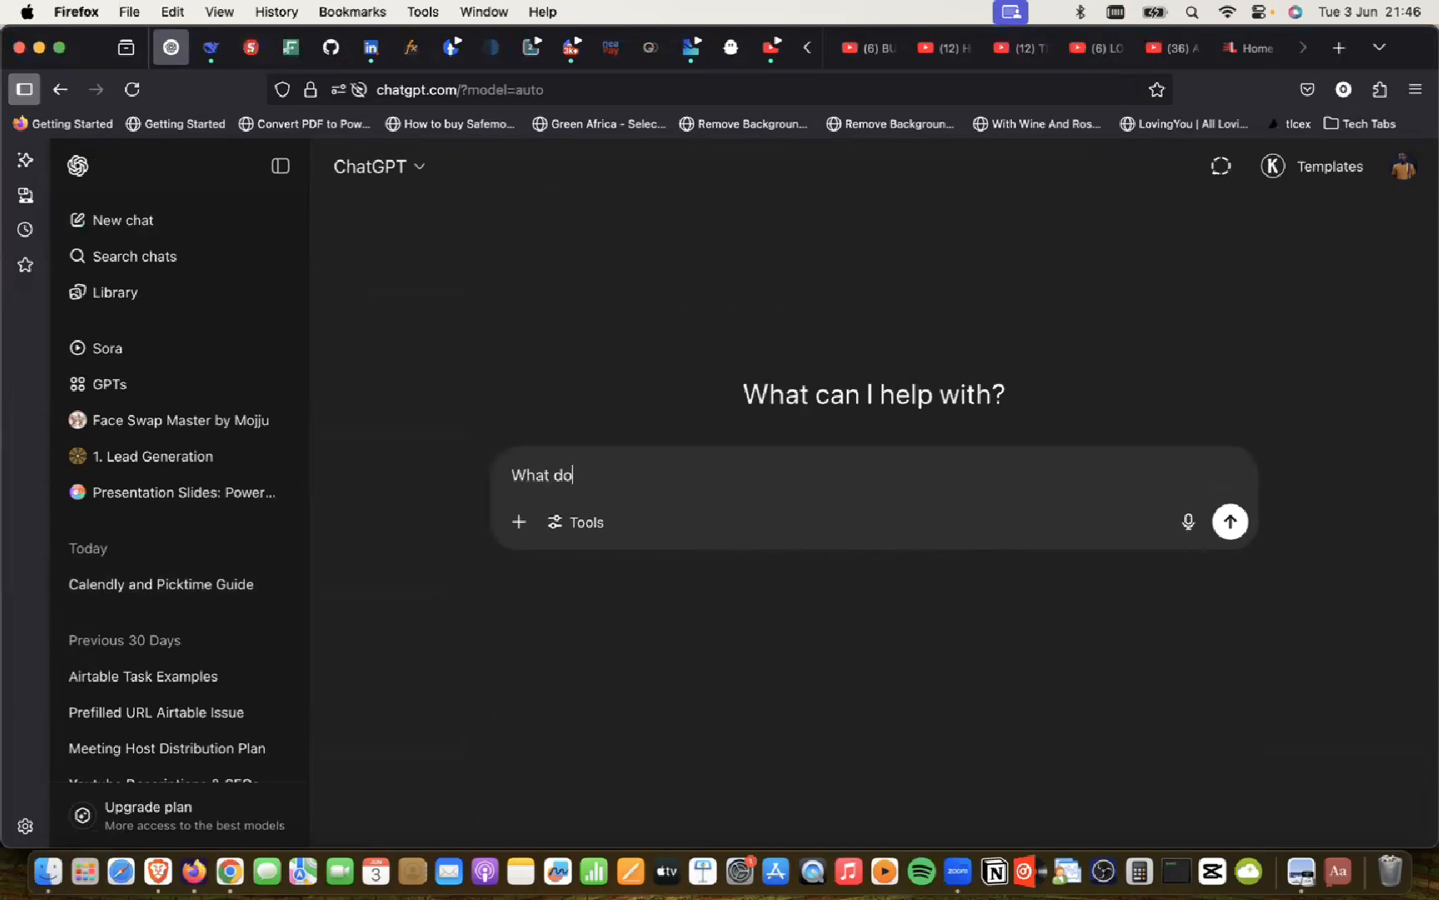
pyautogui.write(' you call the')
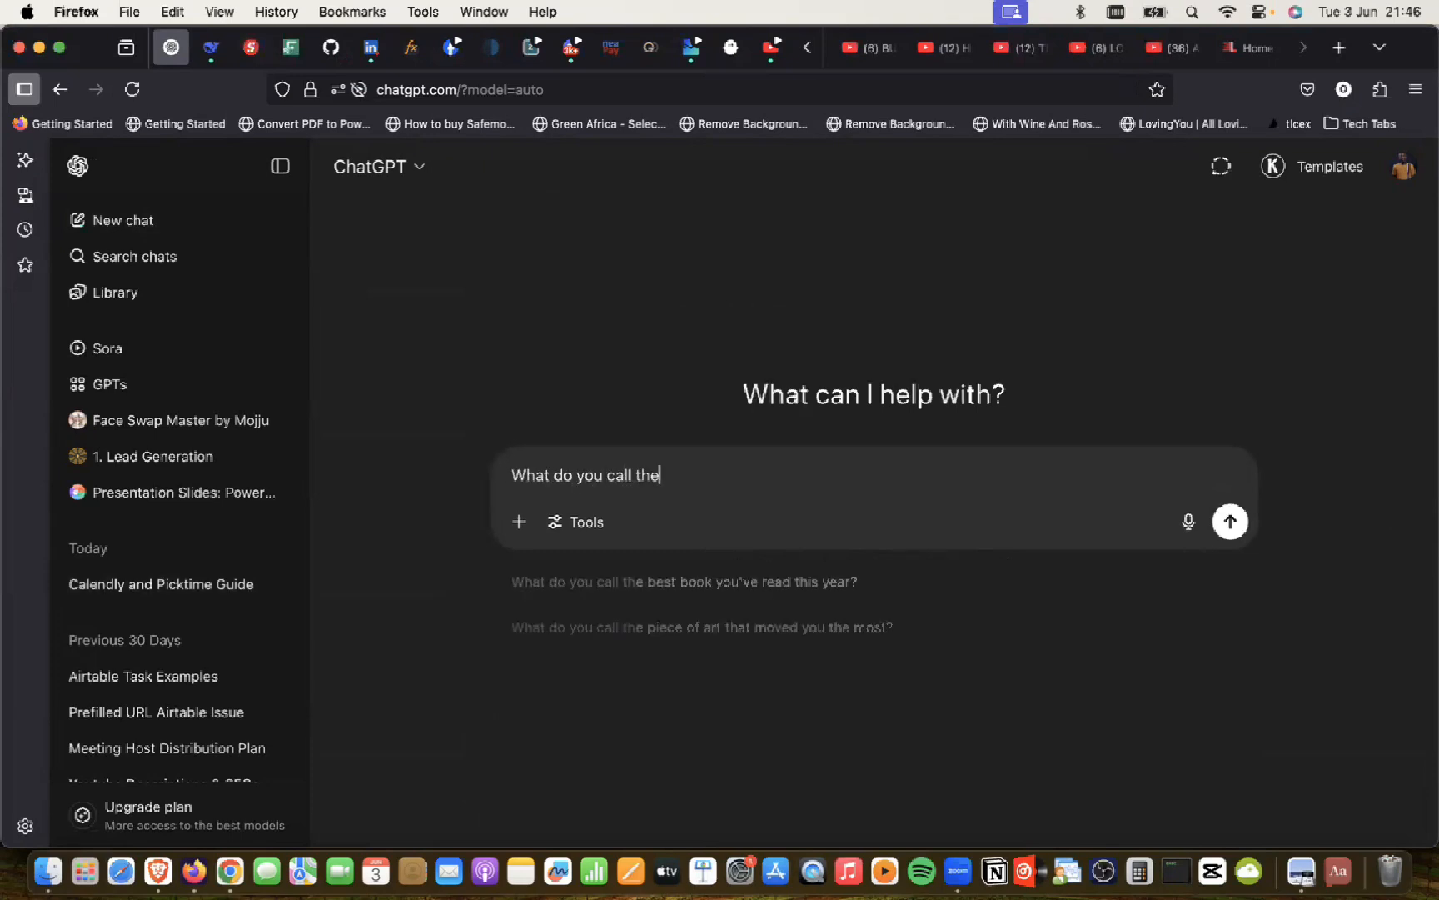
pyautogui.write(' water ac')
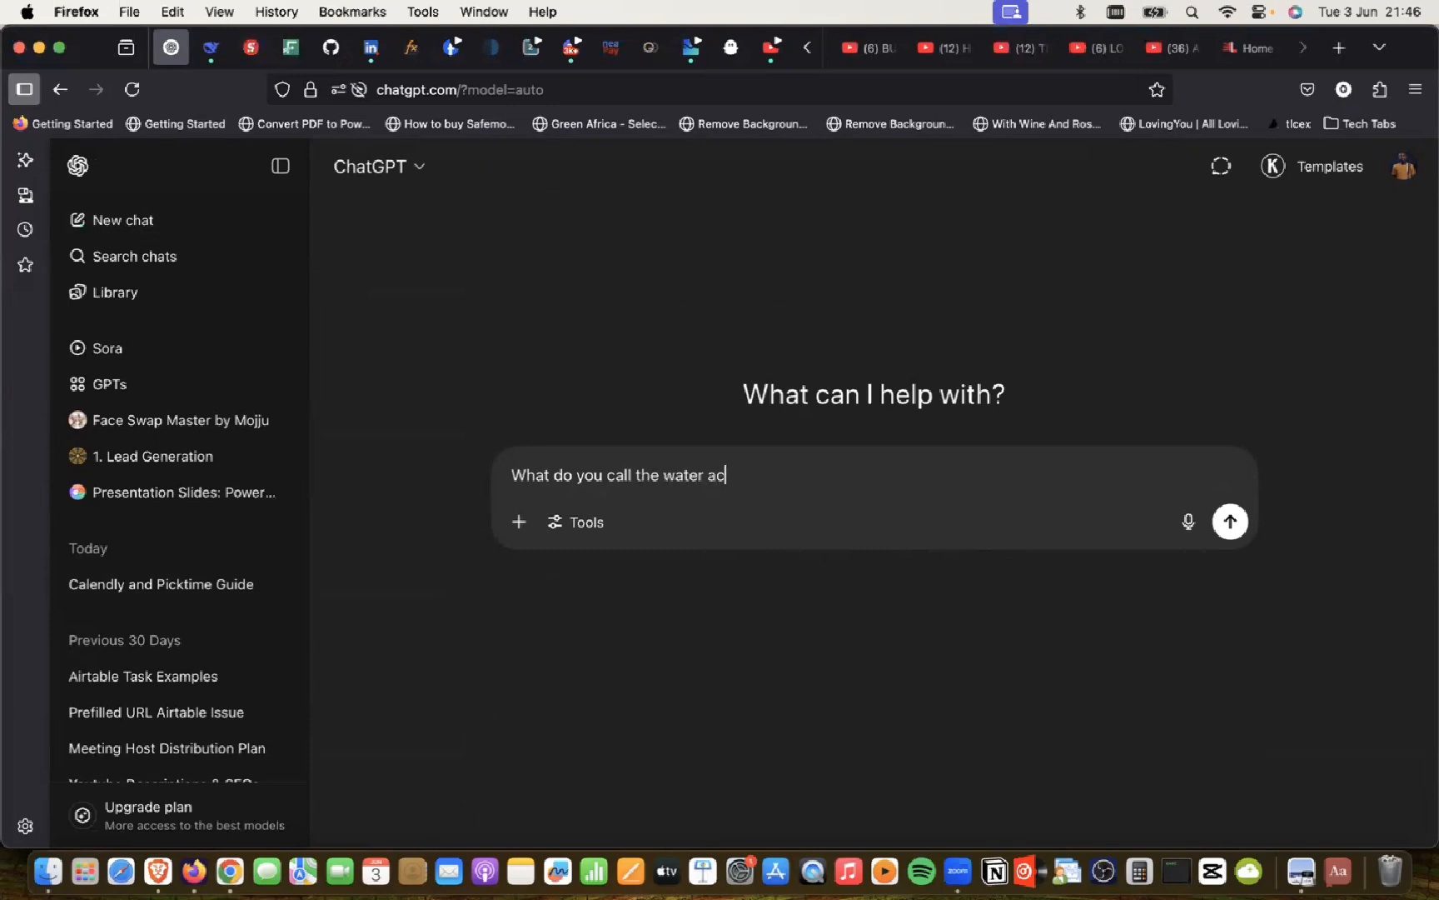
pyautogui.write('tivity where you have a')
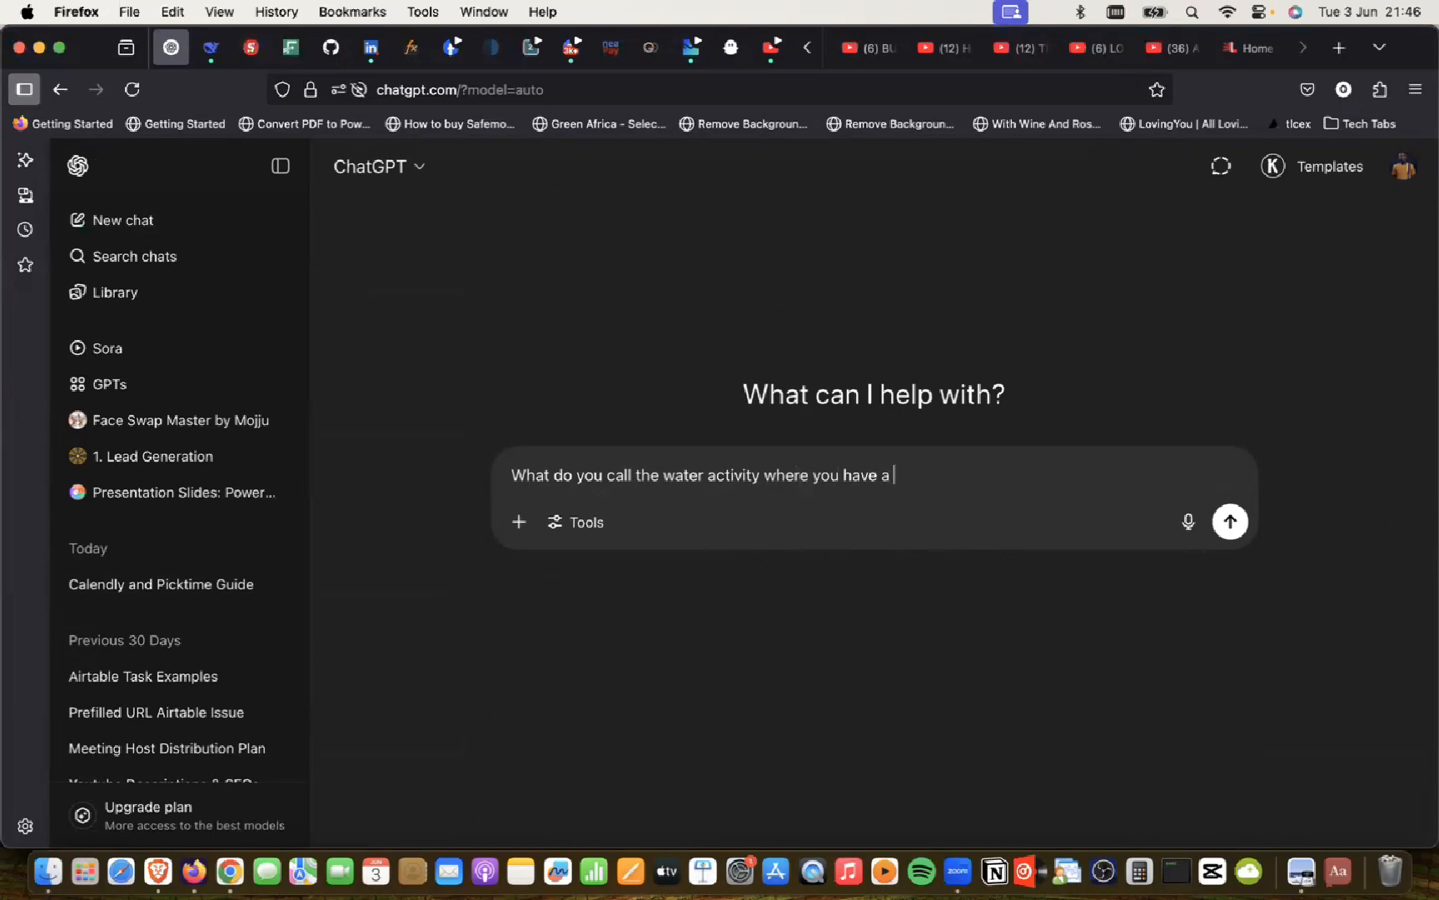
pyautogui.write(' shoe')
pyautogui.write('propelles ')
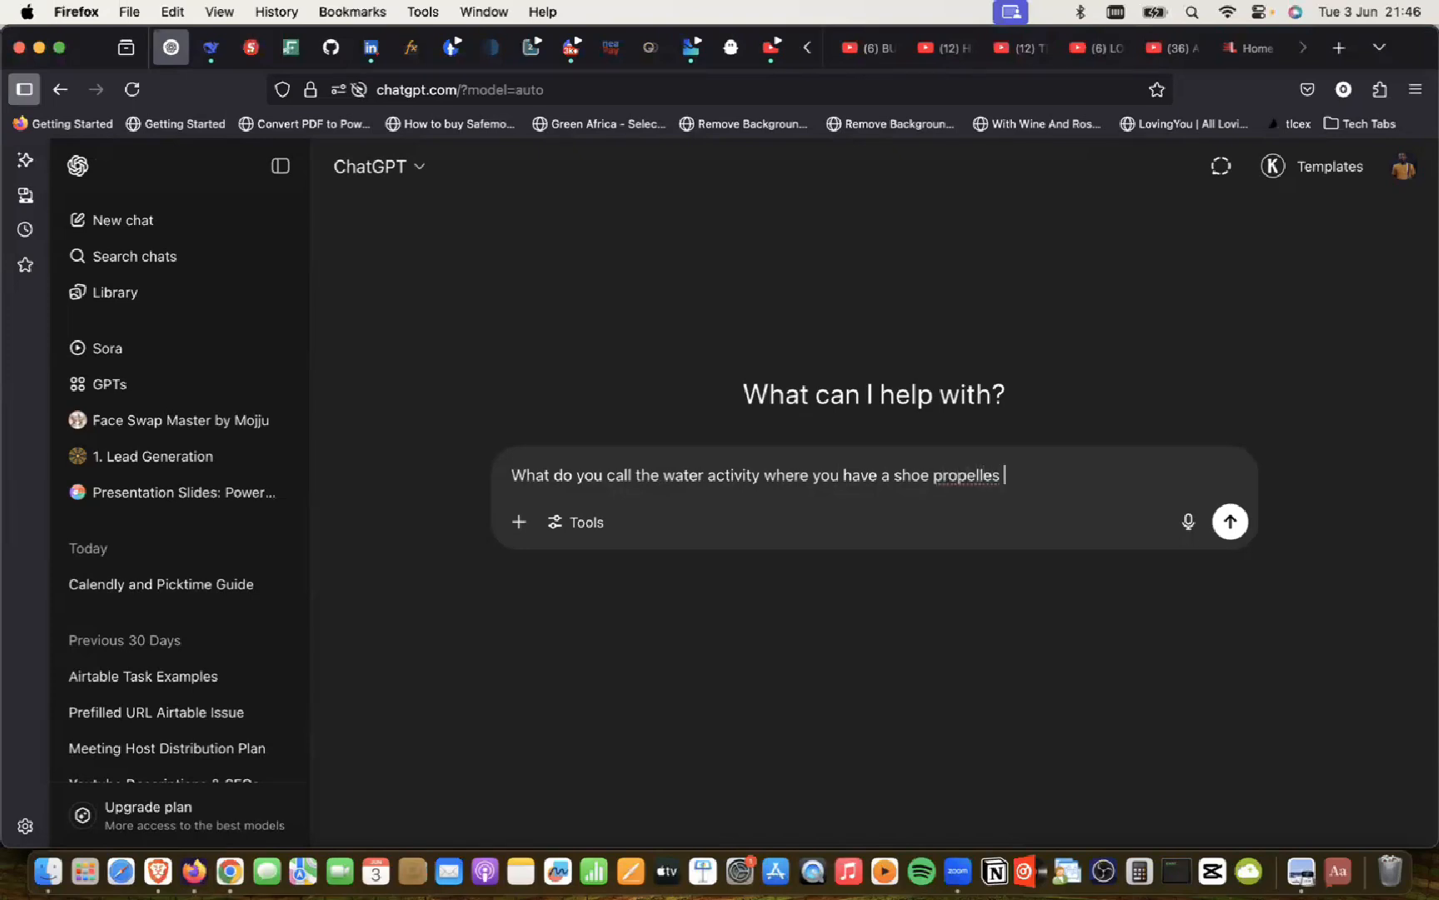
pyautogui.write('by a jet ski operator that a')
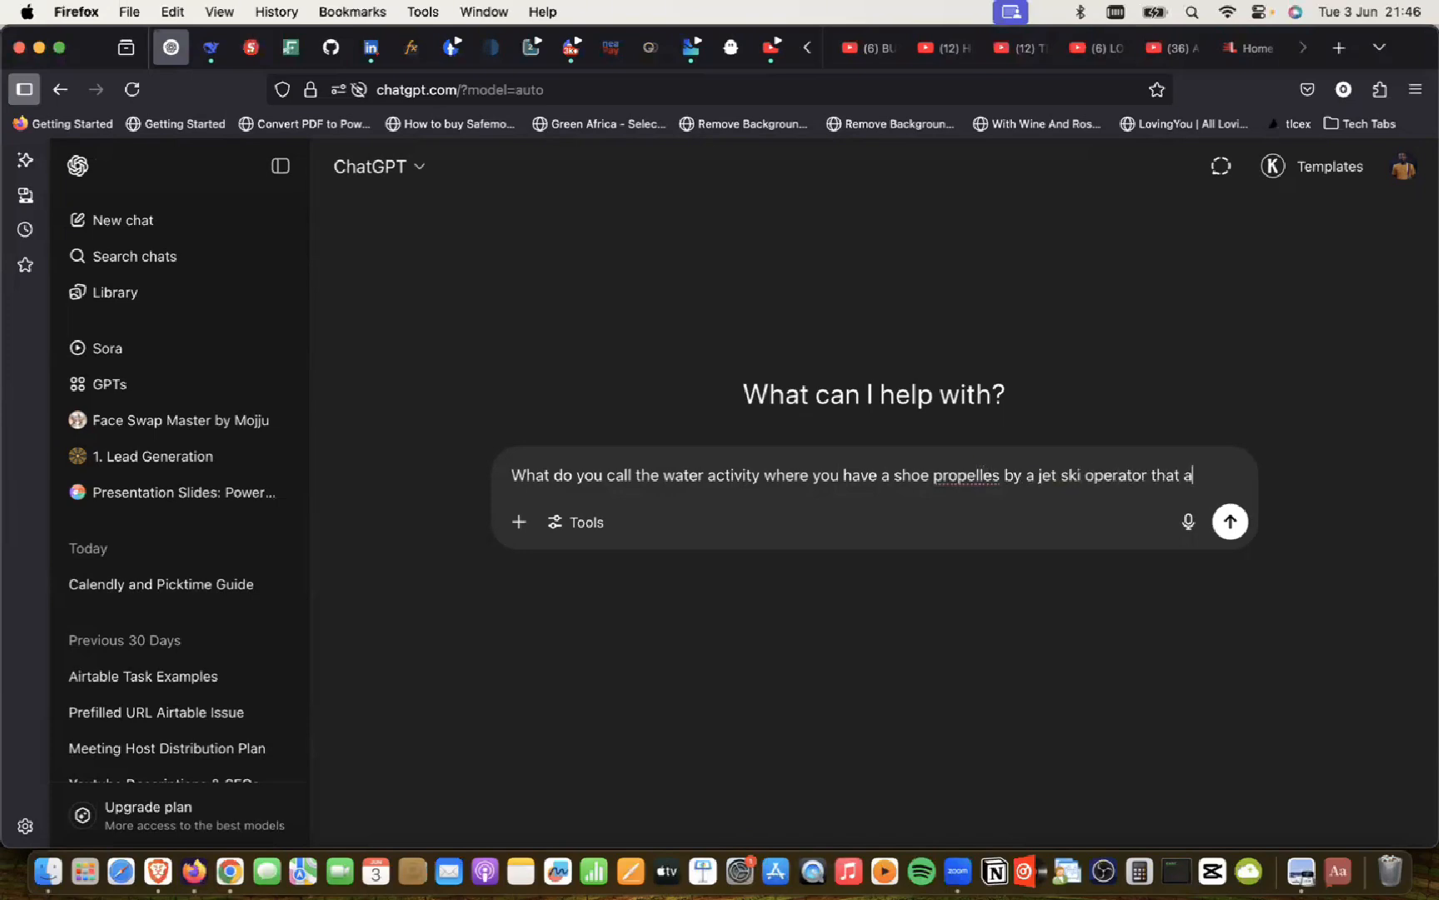
pyautogui.write('llows you ')
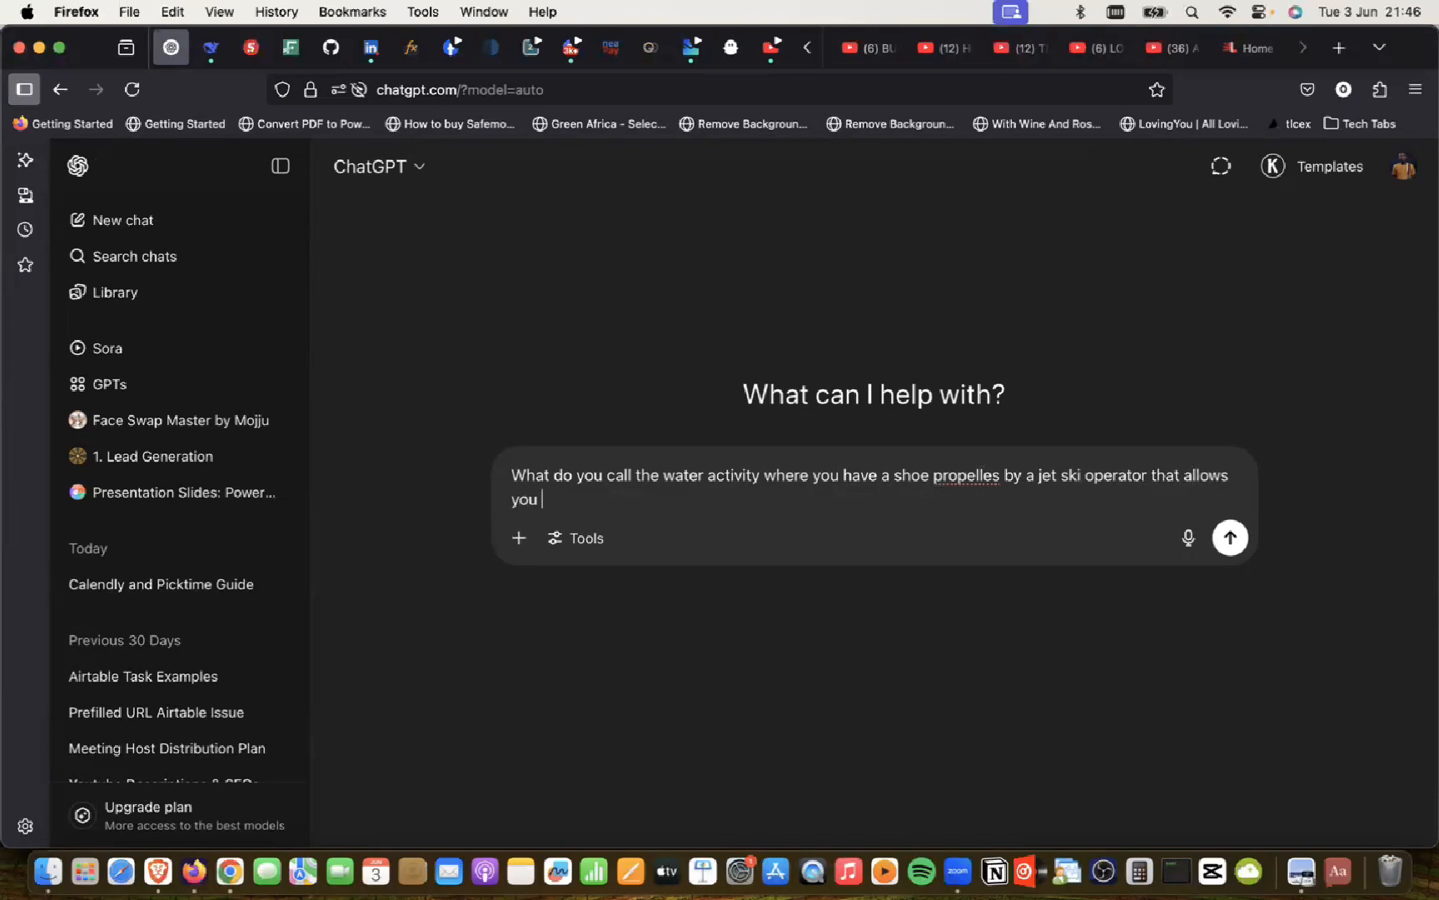
pyautogui.write('to float on water while the ')
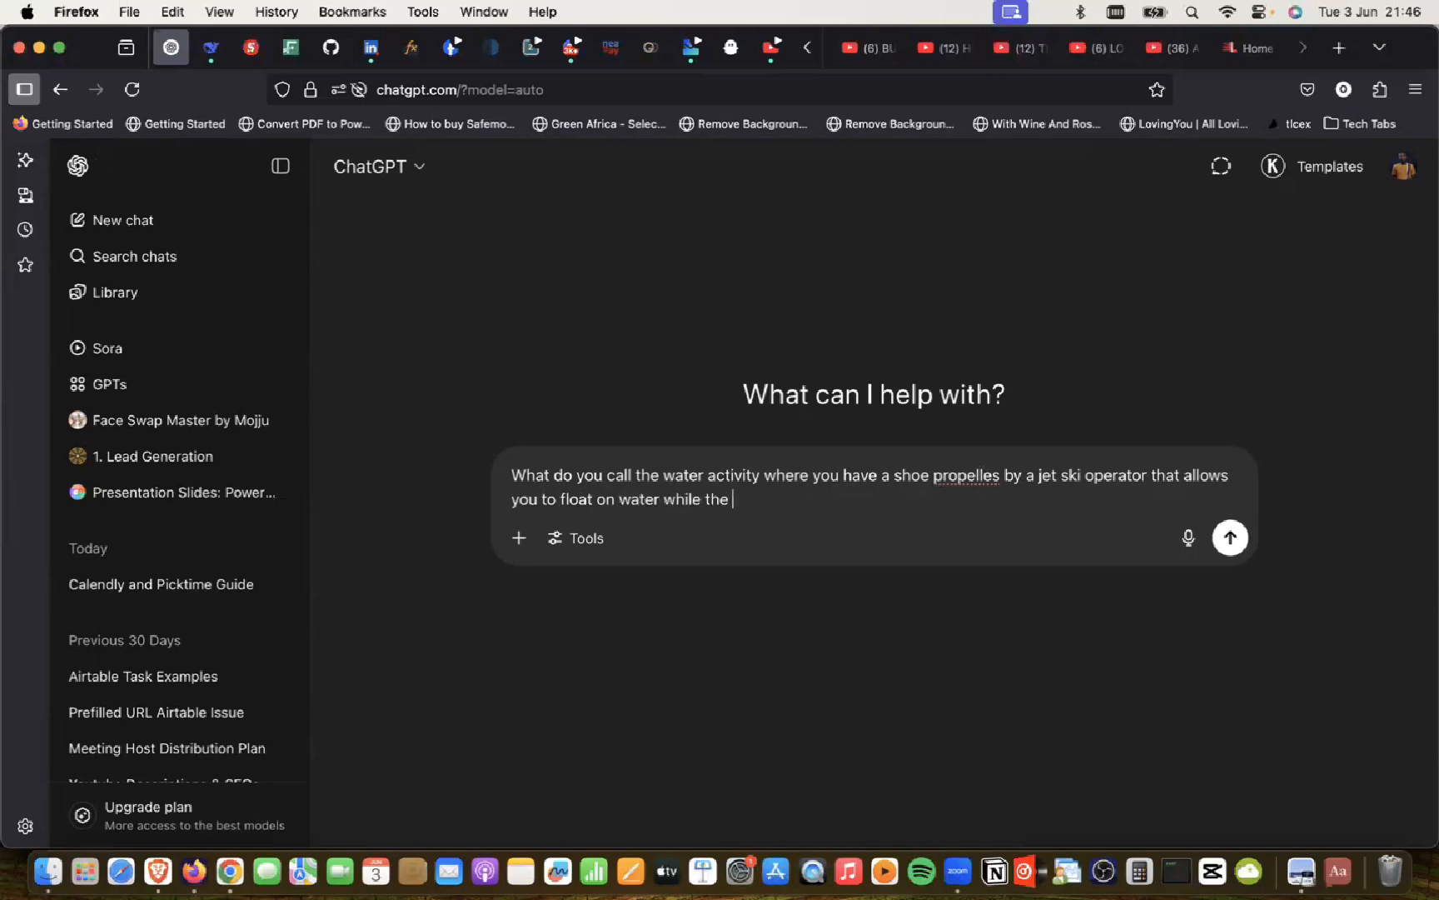
pyautogui.write('operator pumps t')
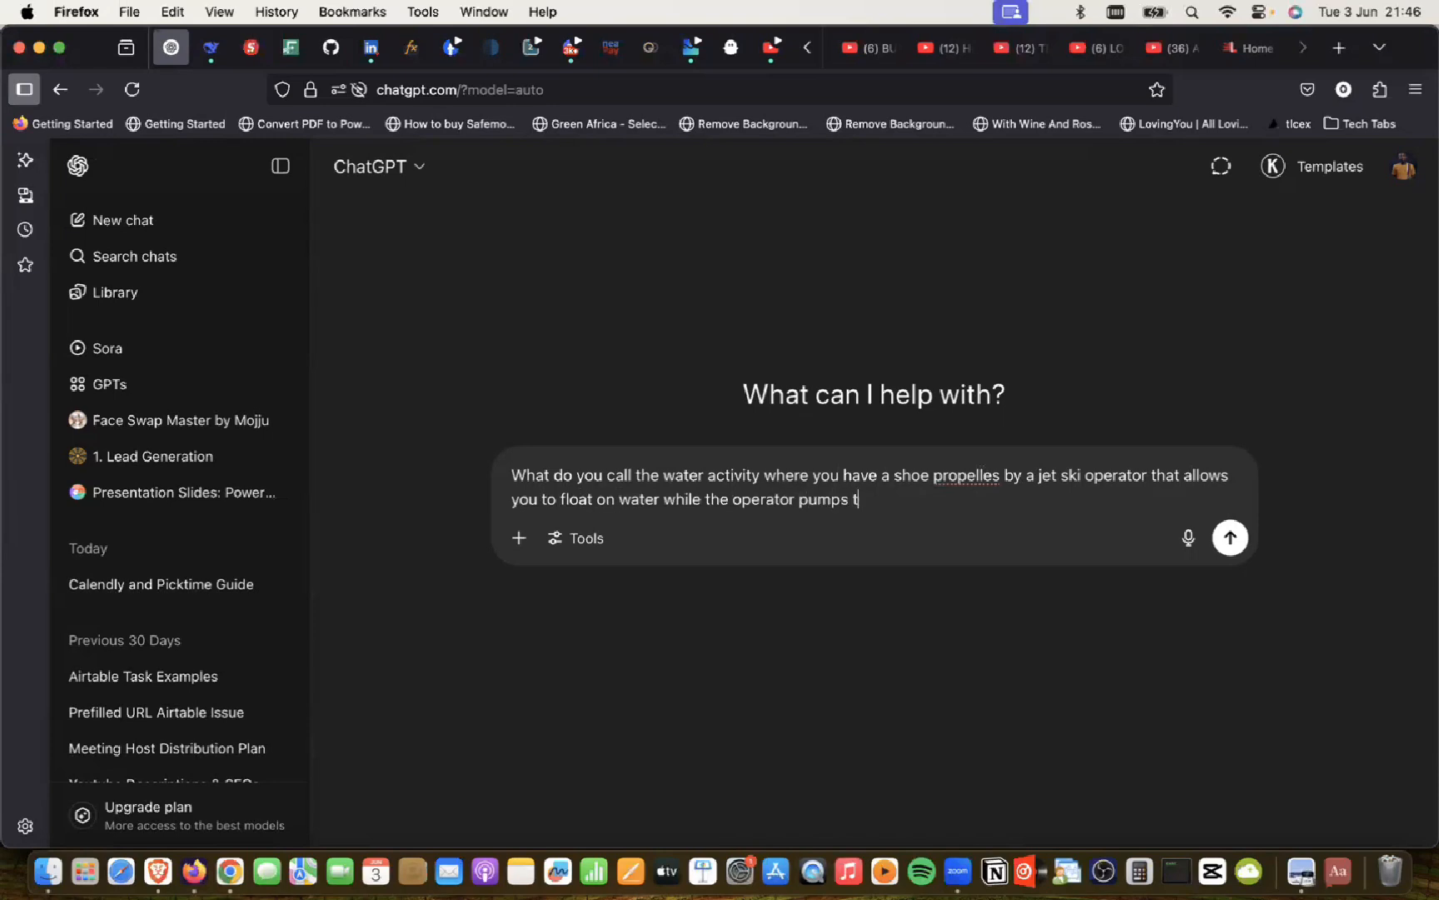
pyautogui.write('he gas')
pyautogui.press('BackSpace')
pyautogui.press('BackSpace')
pyautogui.press('BackSpace')
pyautogui.write('jst ski')
pyautogui.press('BackSpace')
pyautogui.press('BackSpace')
pyautogui.press('BackSpace')
pyautogui.press('BackSpace')
pyautogui.press('BackSpace')
pyautogui.press('BackSpace')
pyautogui.write('et ski gas')
pyautogui.press('Return')
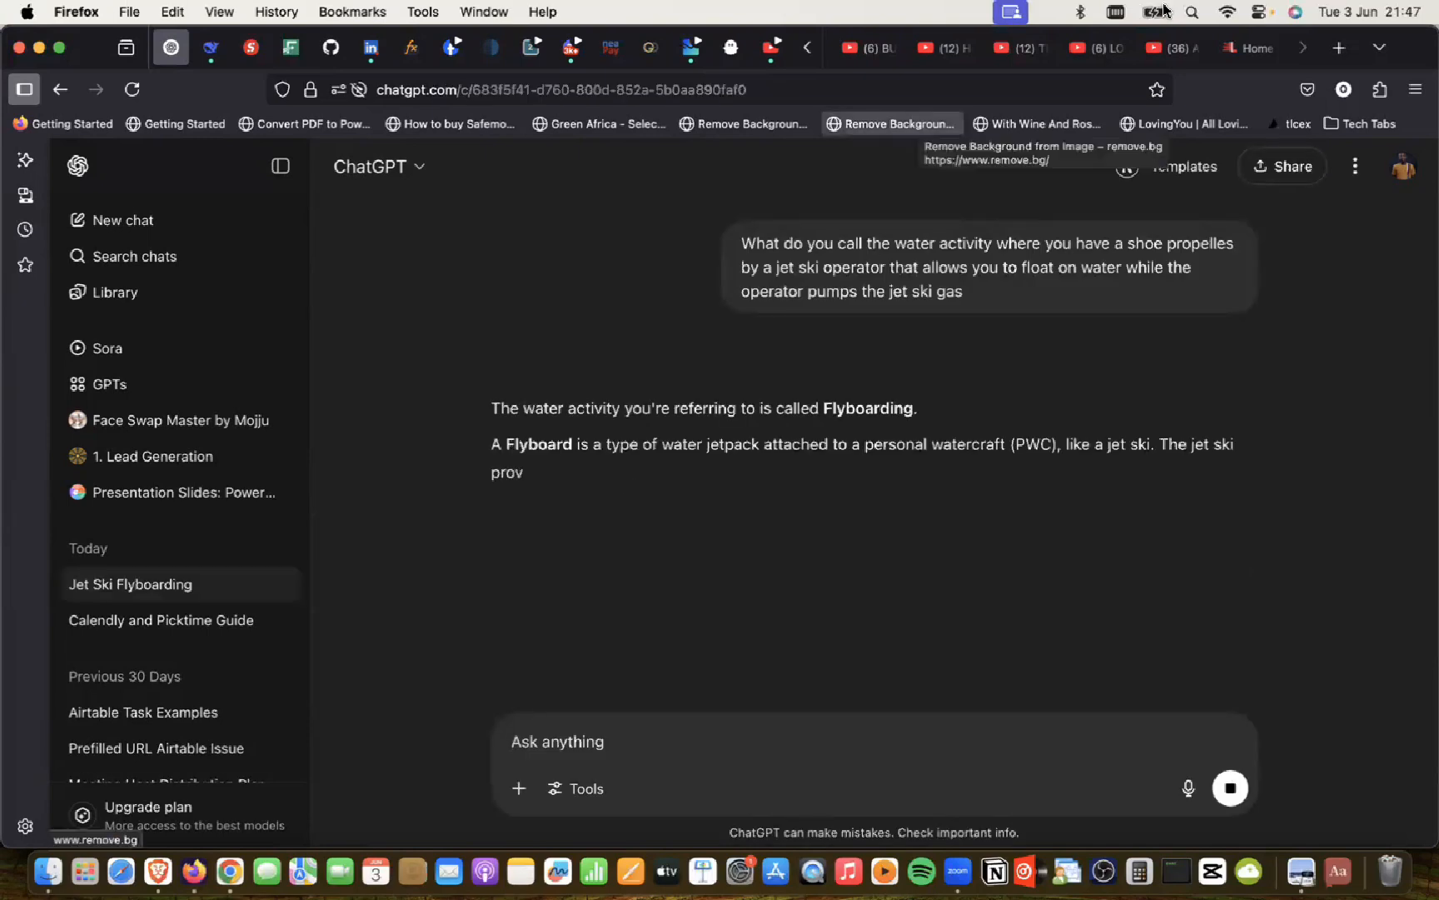
pyautogui.click(158, 870)
pyautogui.click(1352, 46)
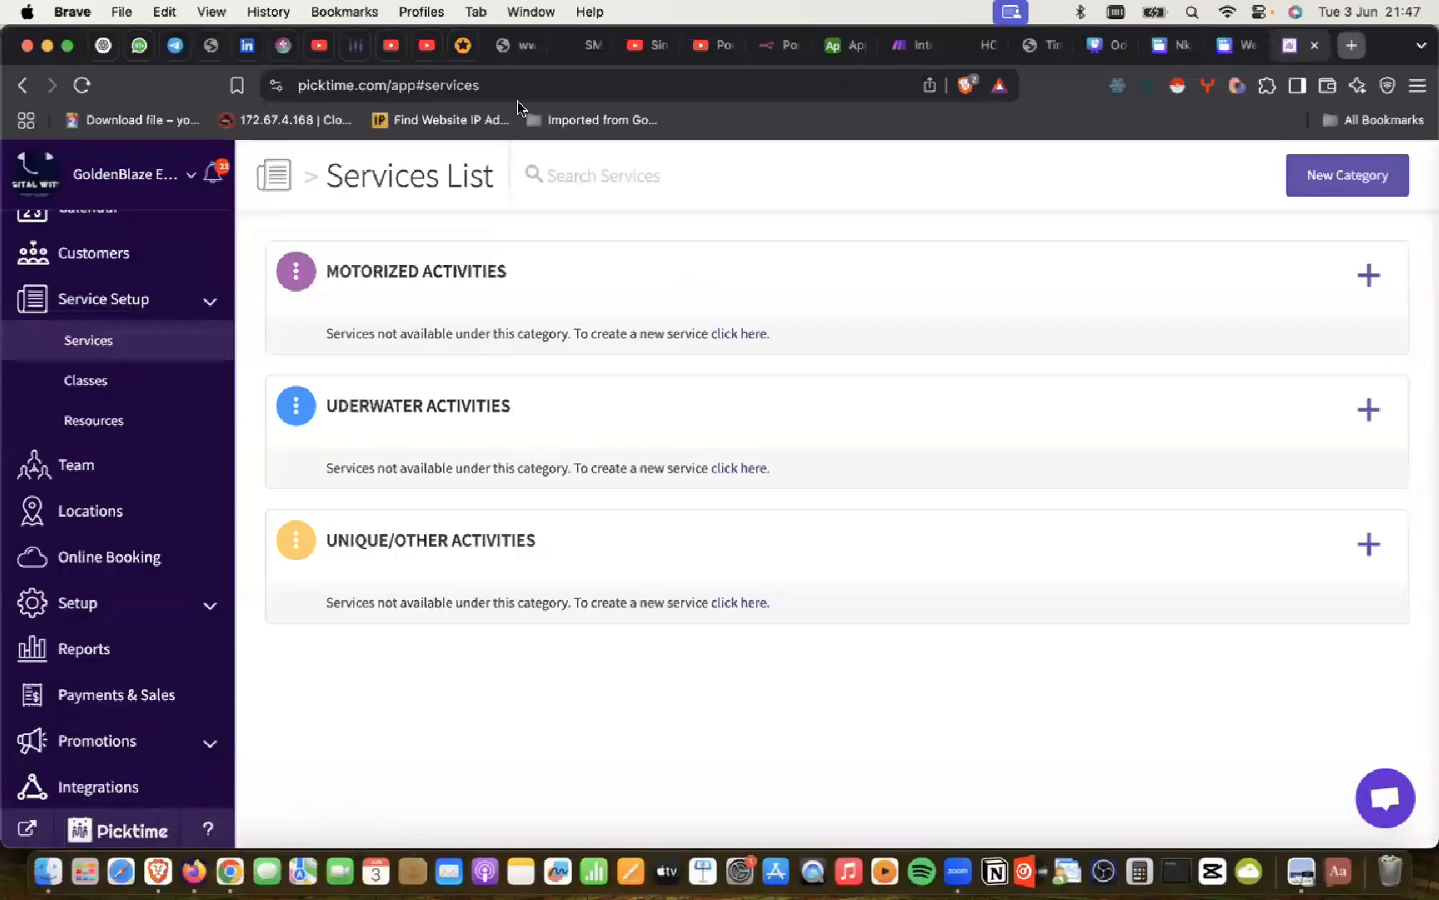
pyautogui.write('flyboard')
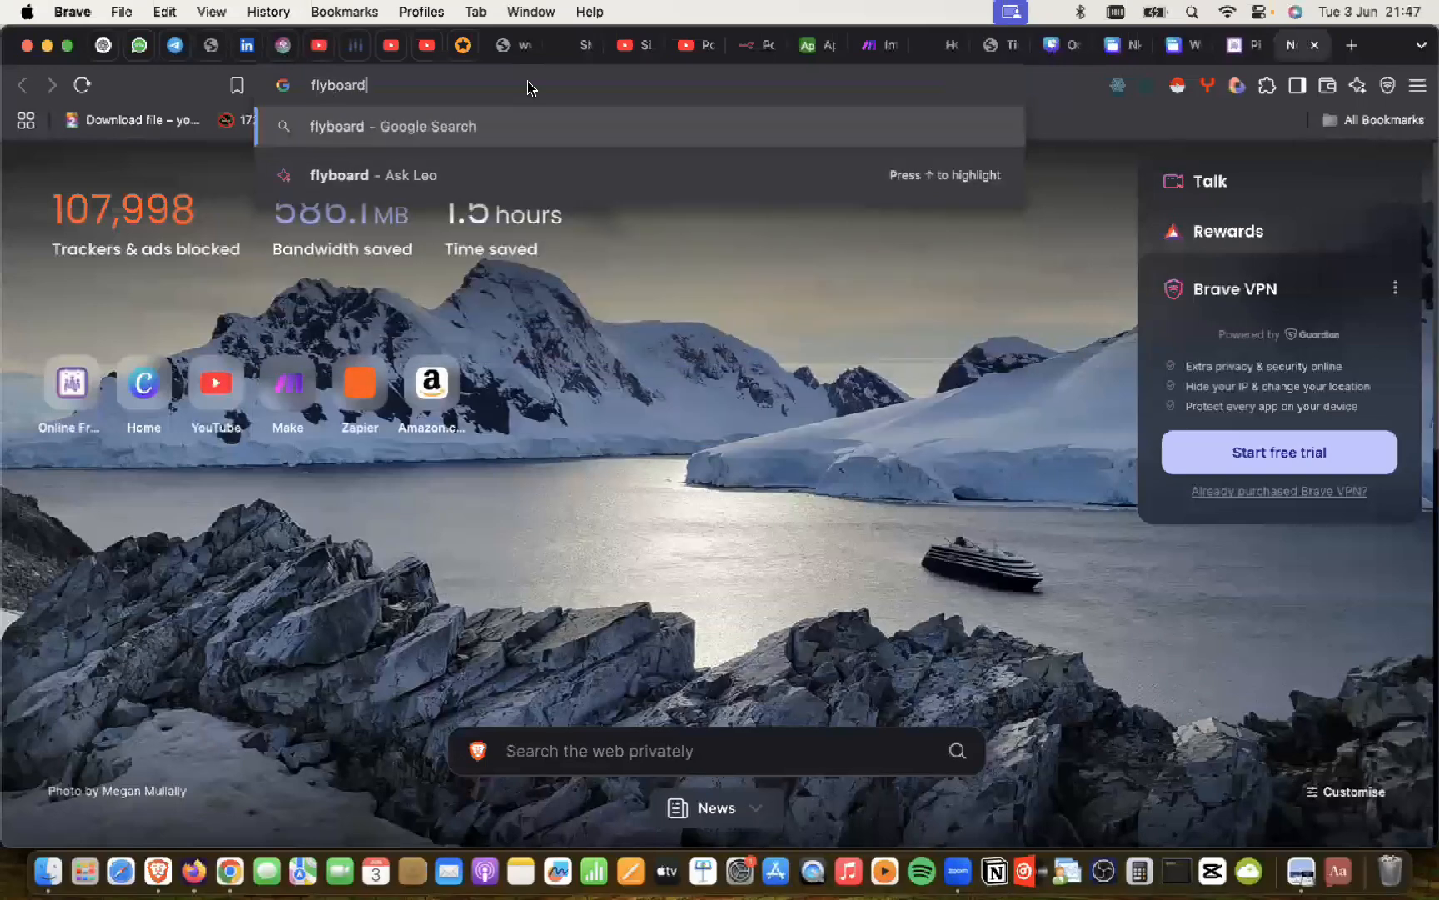
pyautogui.press('Return')
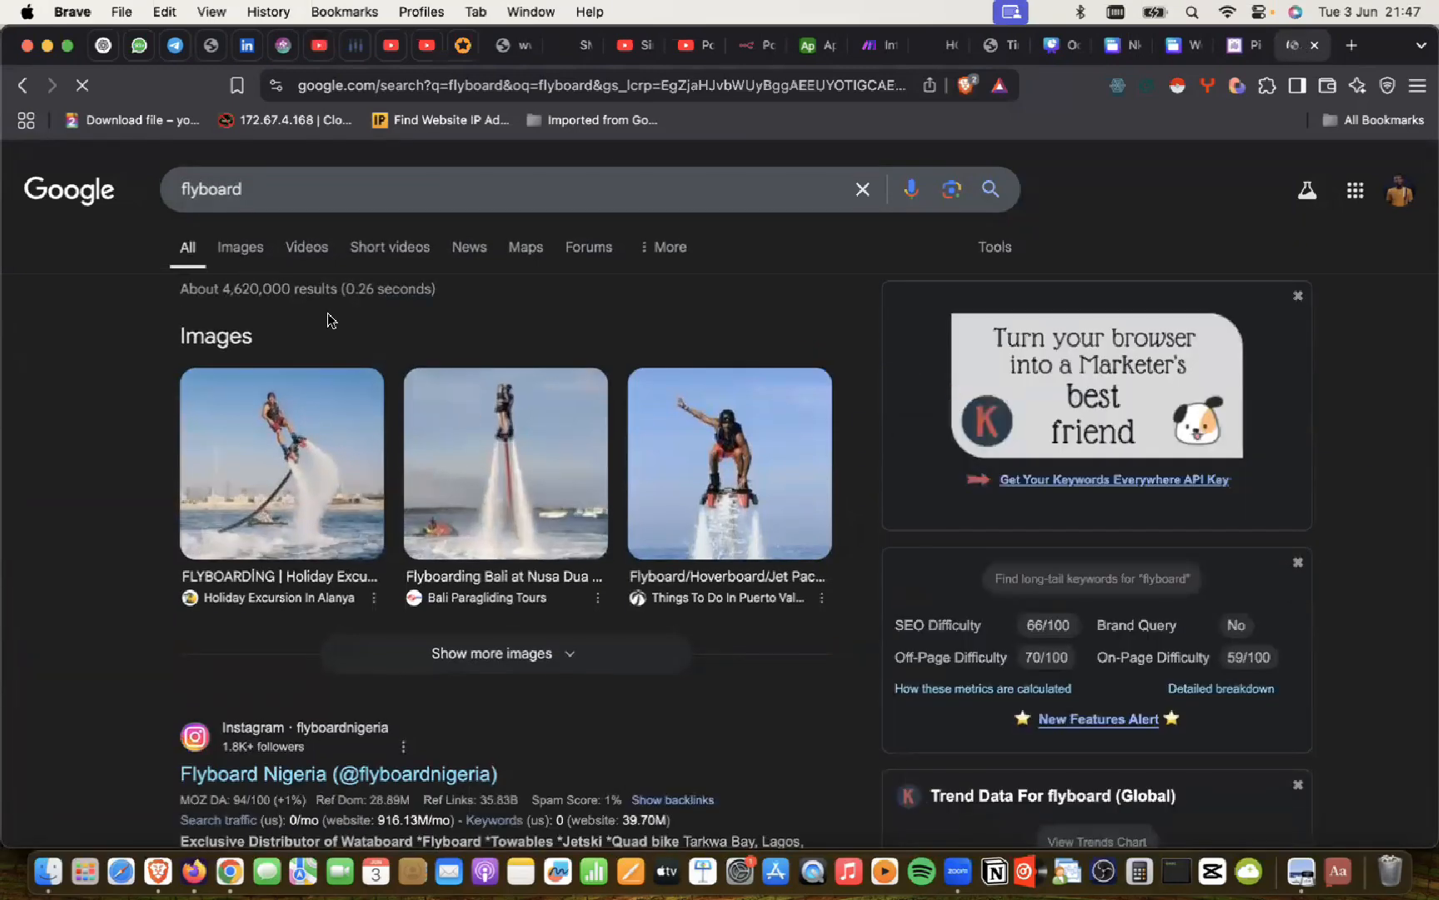
pyautogui.click(247, 257)
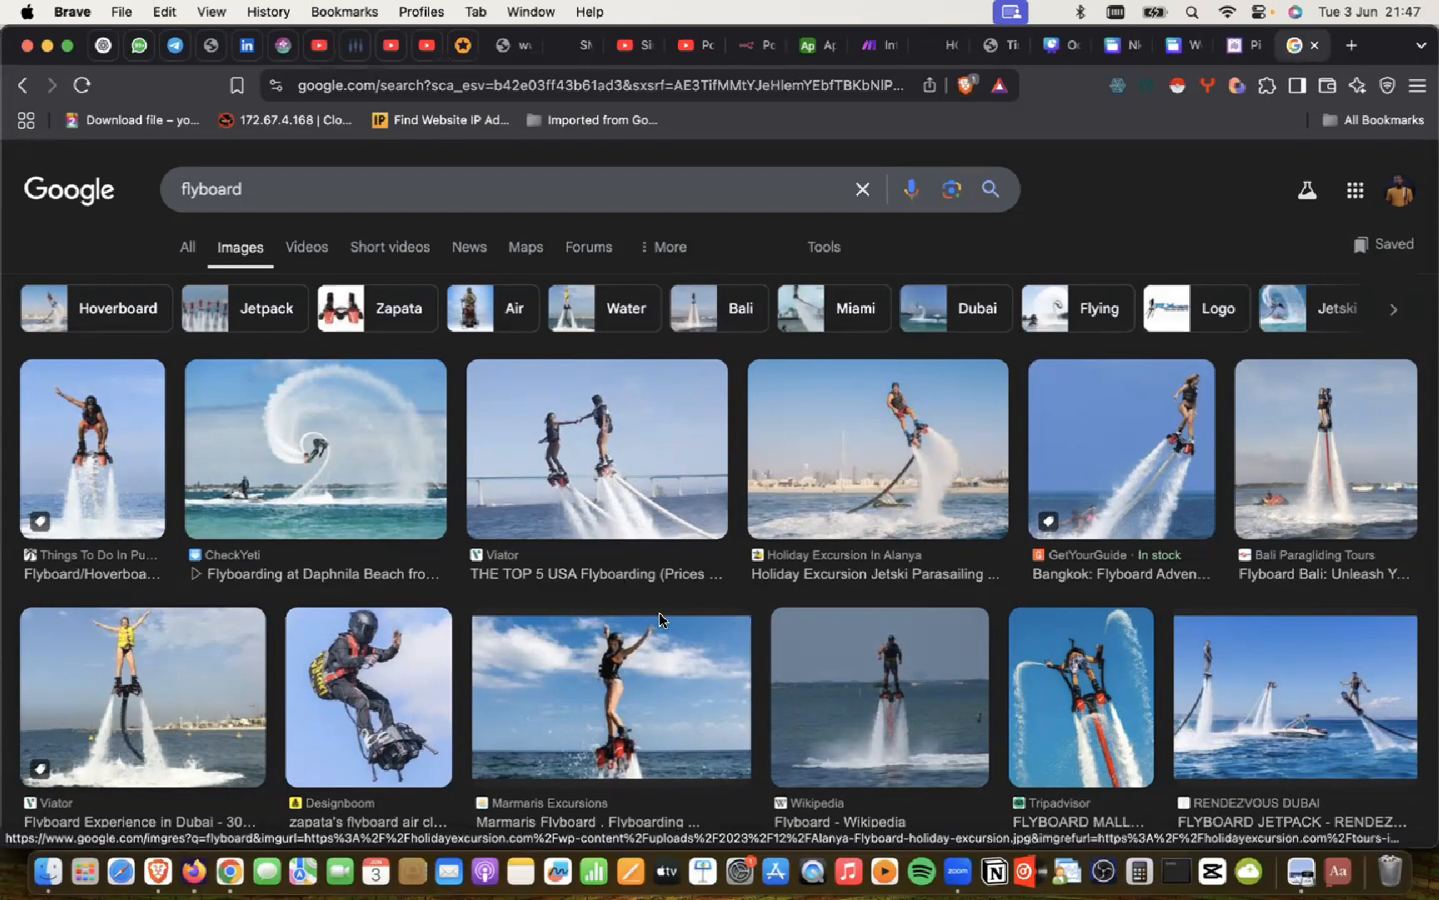
pyautogui.scroll(-8, 610, 675)
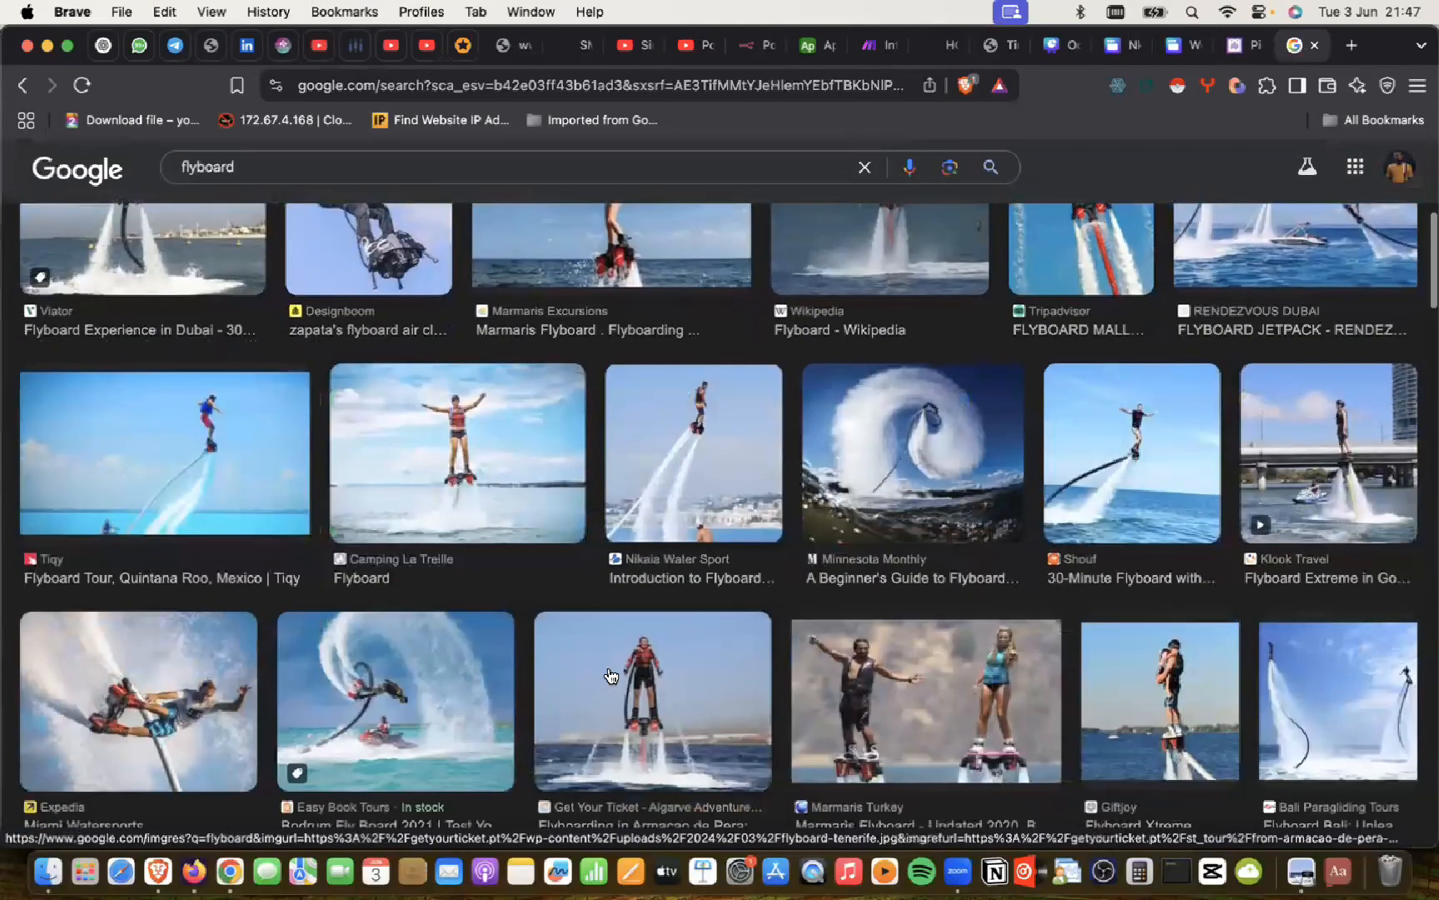
pyautogui.scroll(-10, 610, 675)
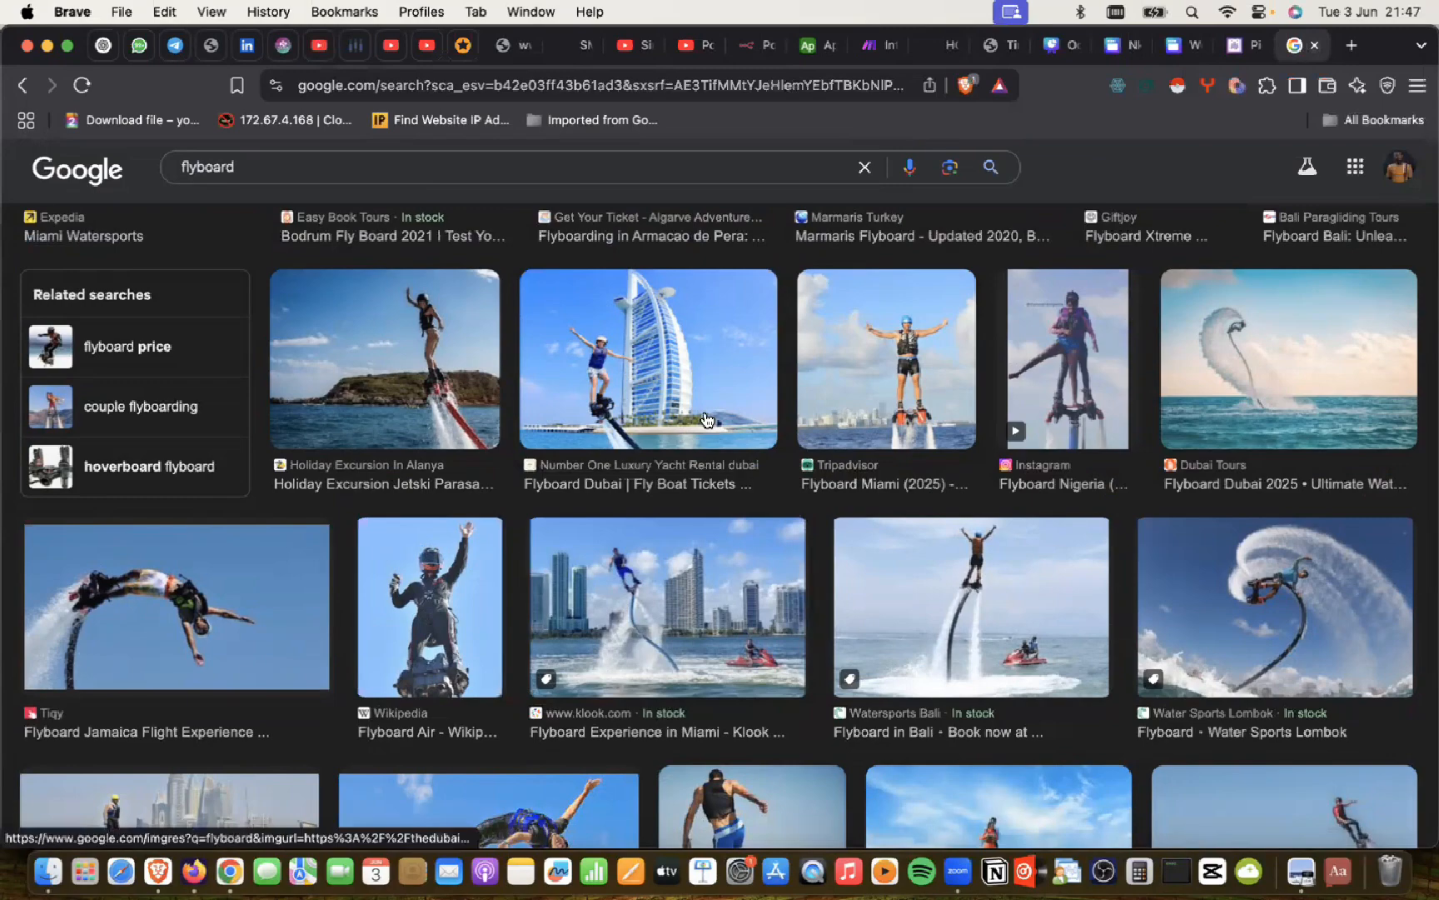
pyautogui.scroll(-7, 708, 419)
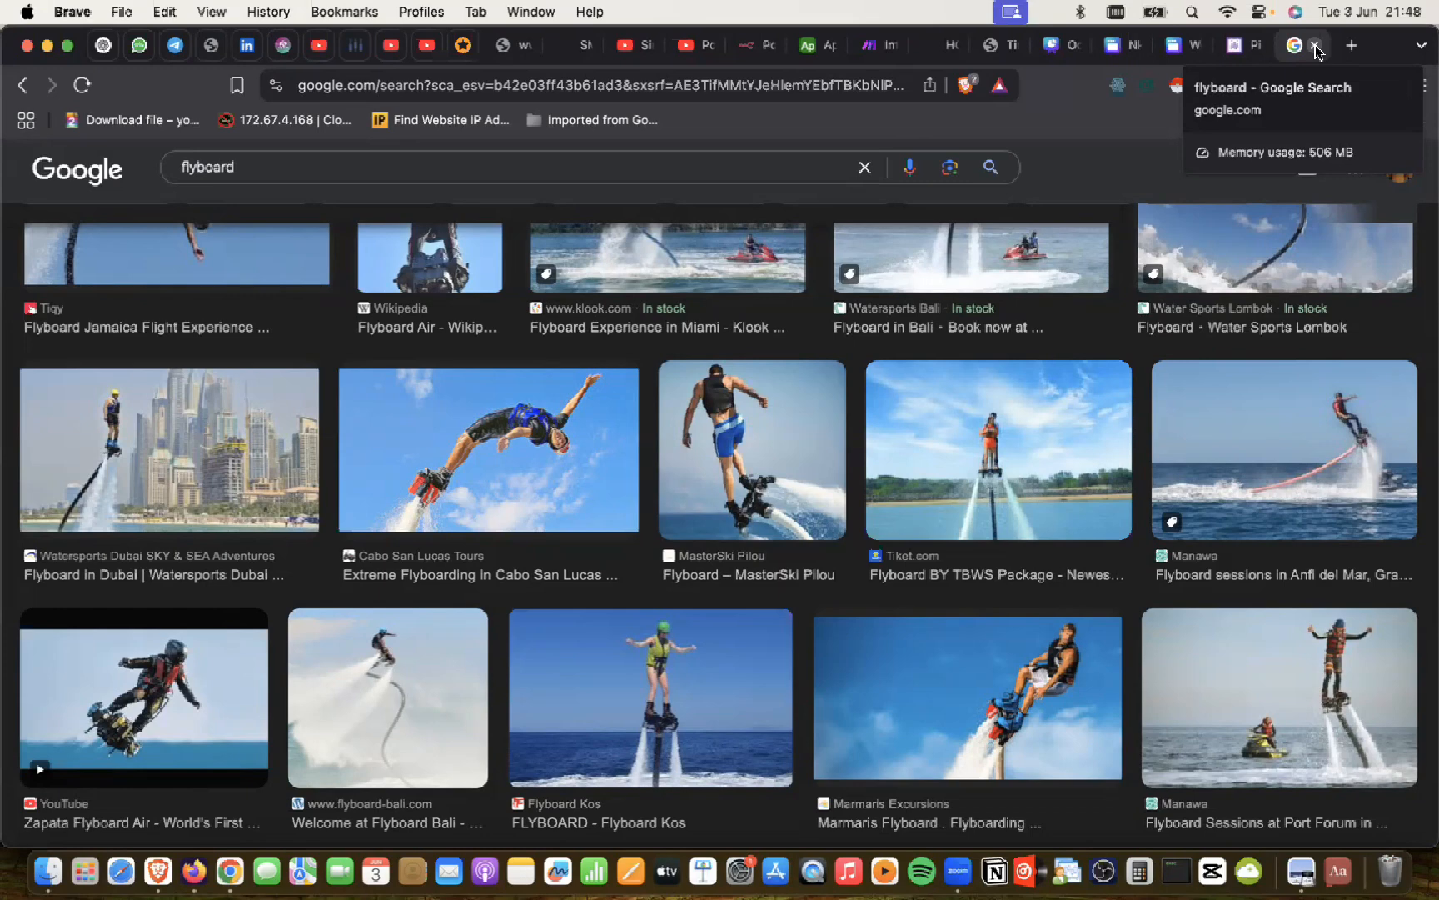
pyautogui.click(1314, 46)
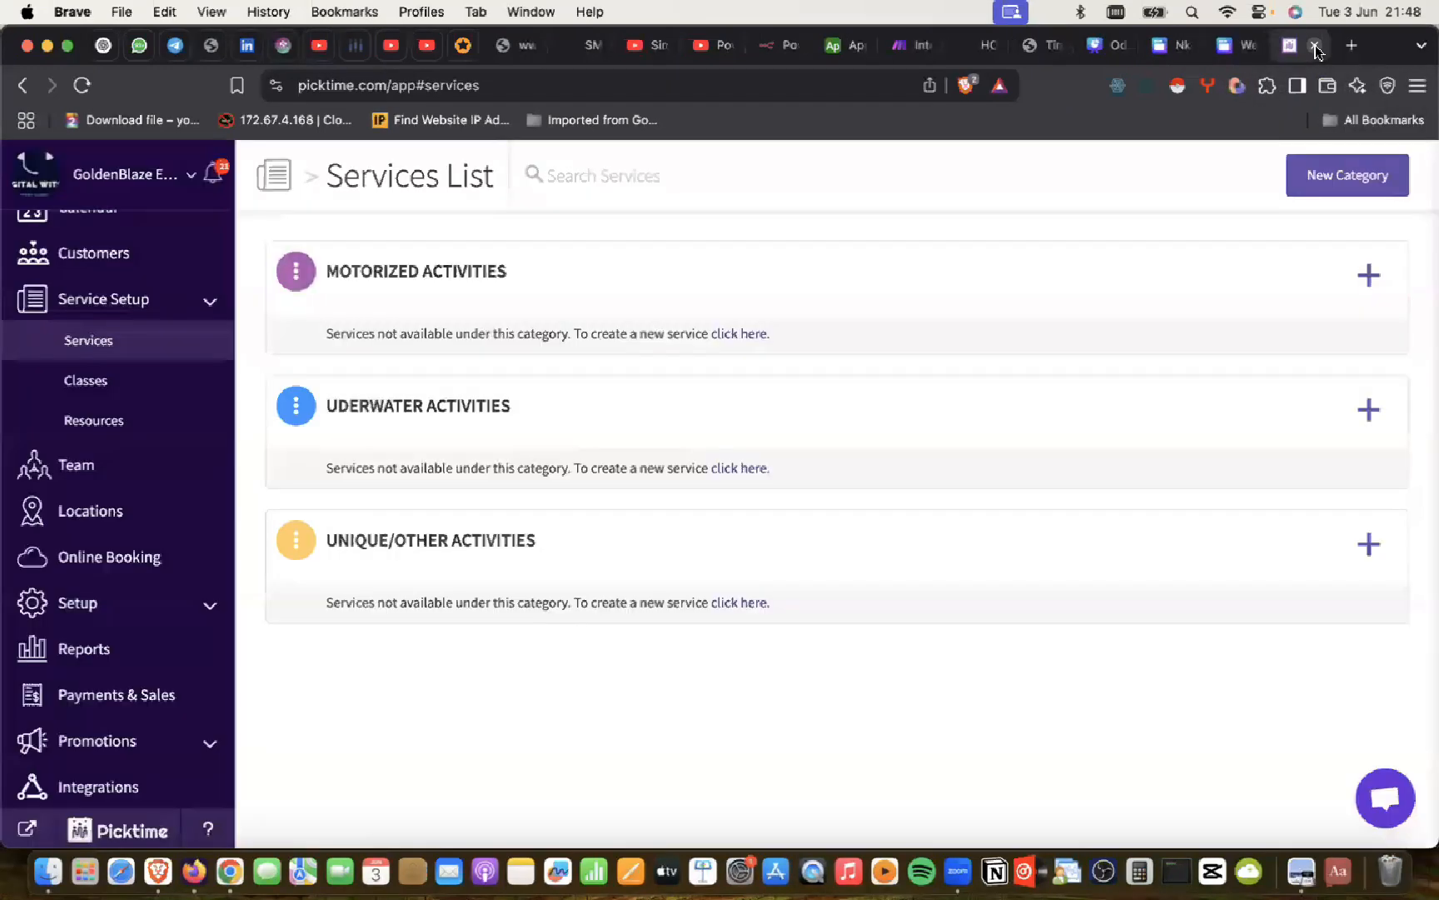
# Step: Bring ChatGPT's Selected Activities for Pre-Booking list back to the front
pyautogui.click(229, 858)
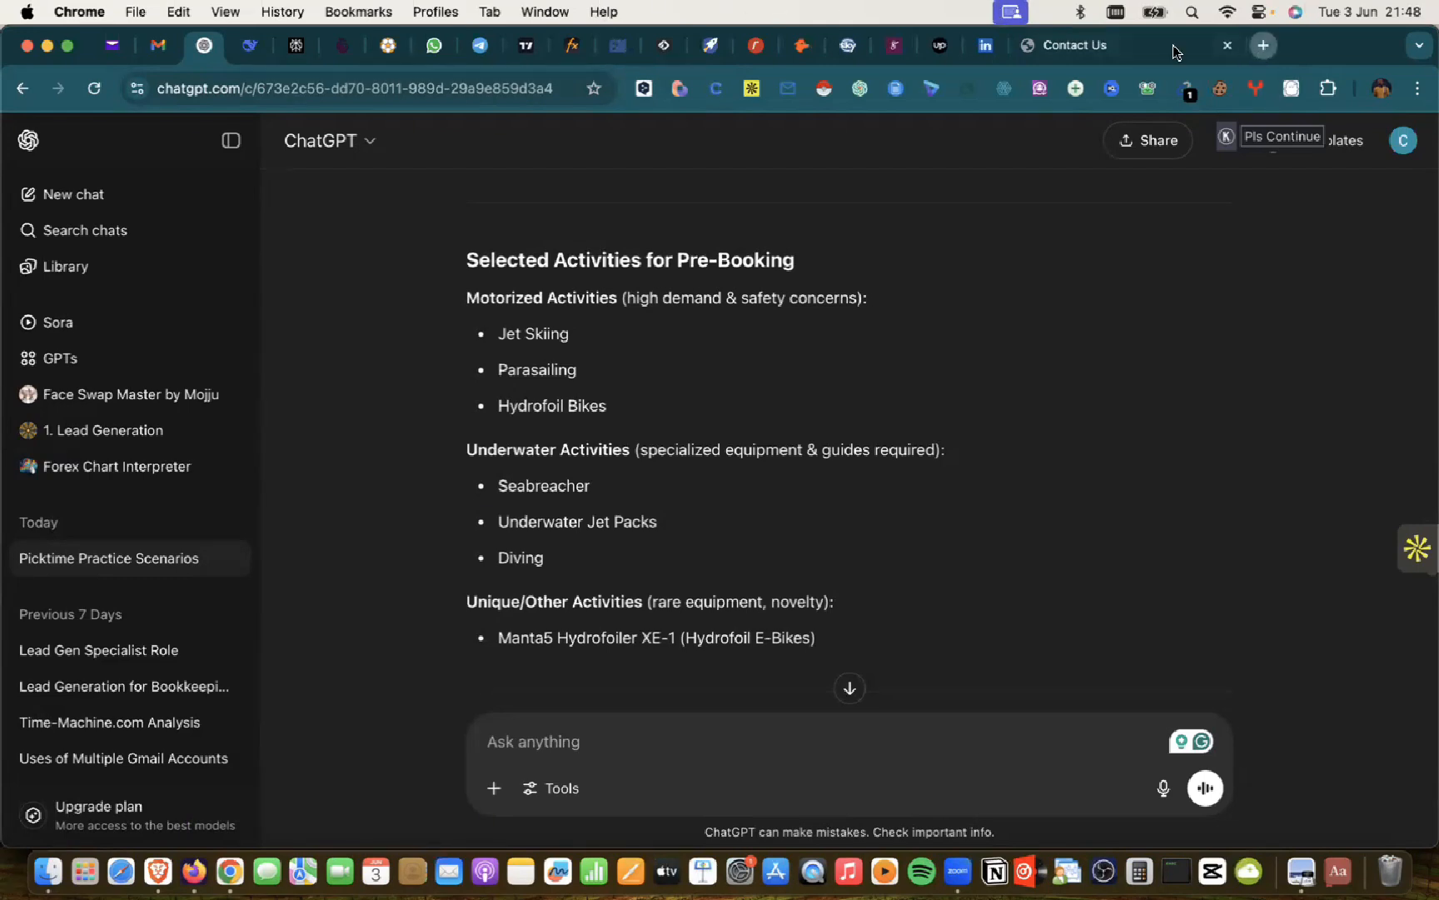
# Step: Look up Google image results for 'kayake', then close that tab
pyautogui.press('super+t')
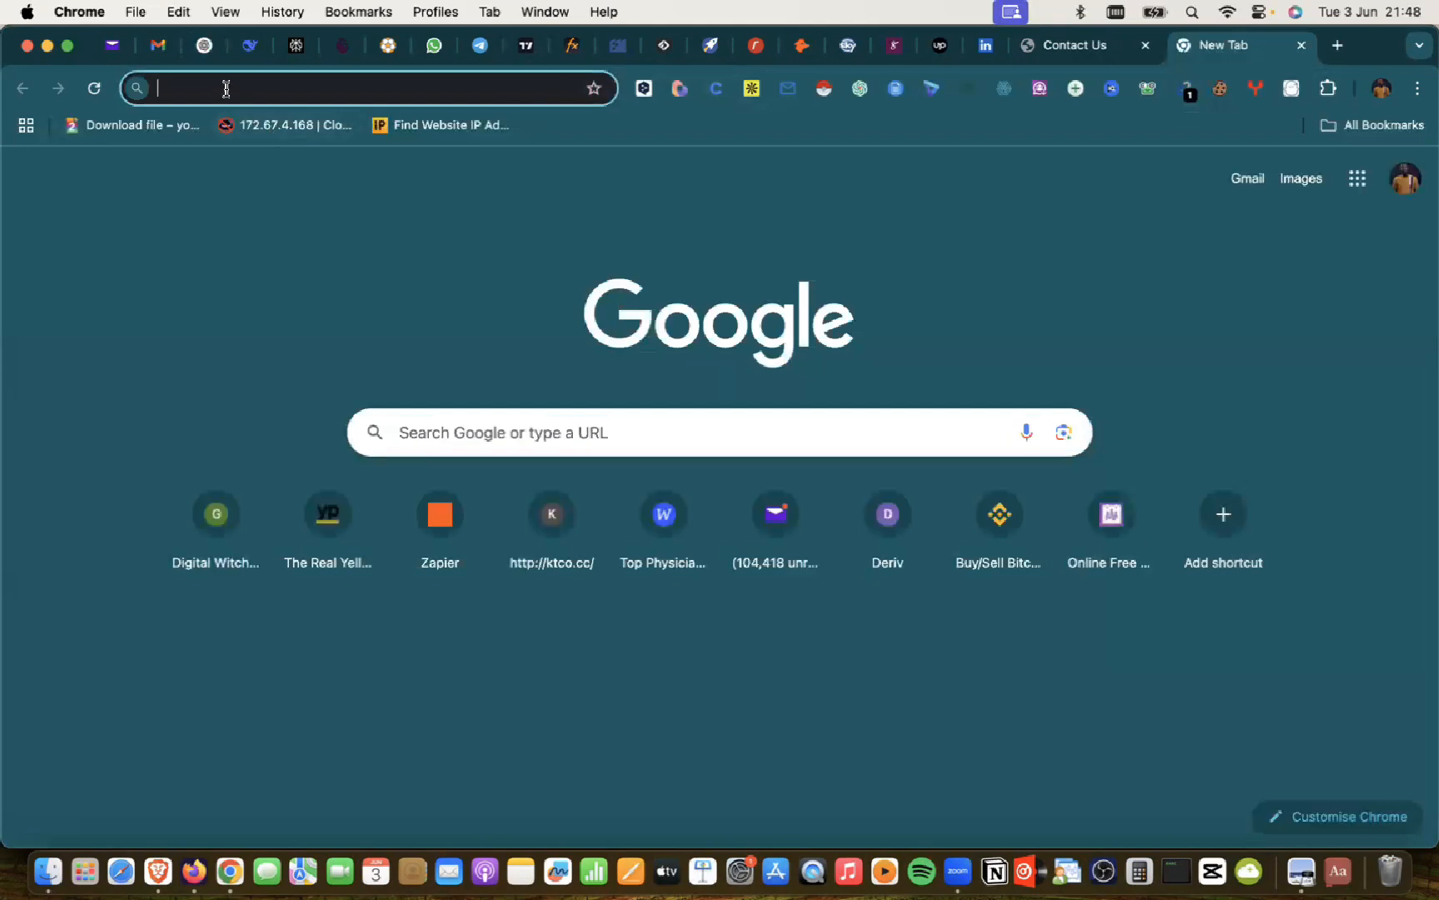
pyautogui.write('kayake')
pyautogui.press('Return')
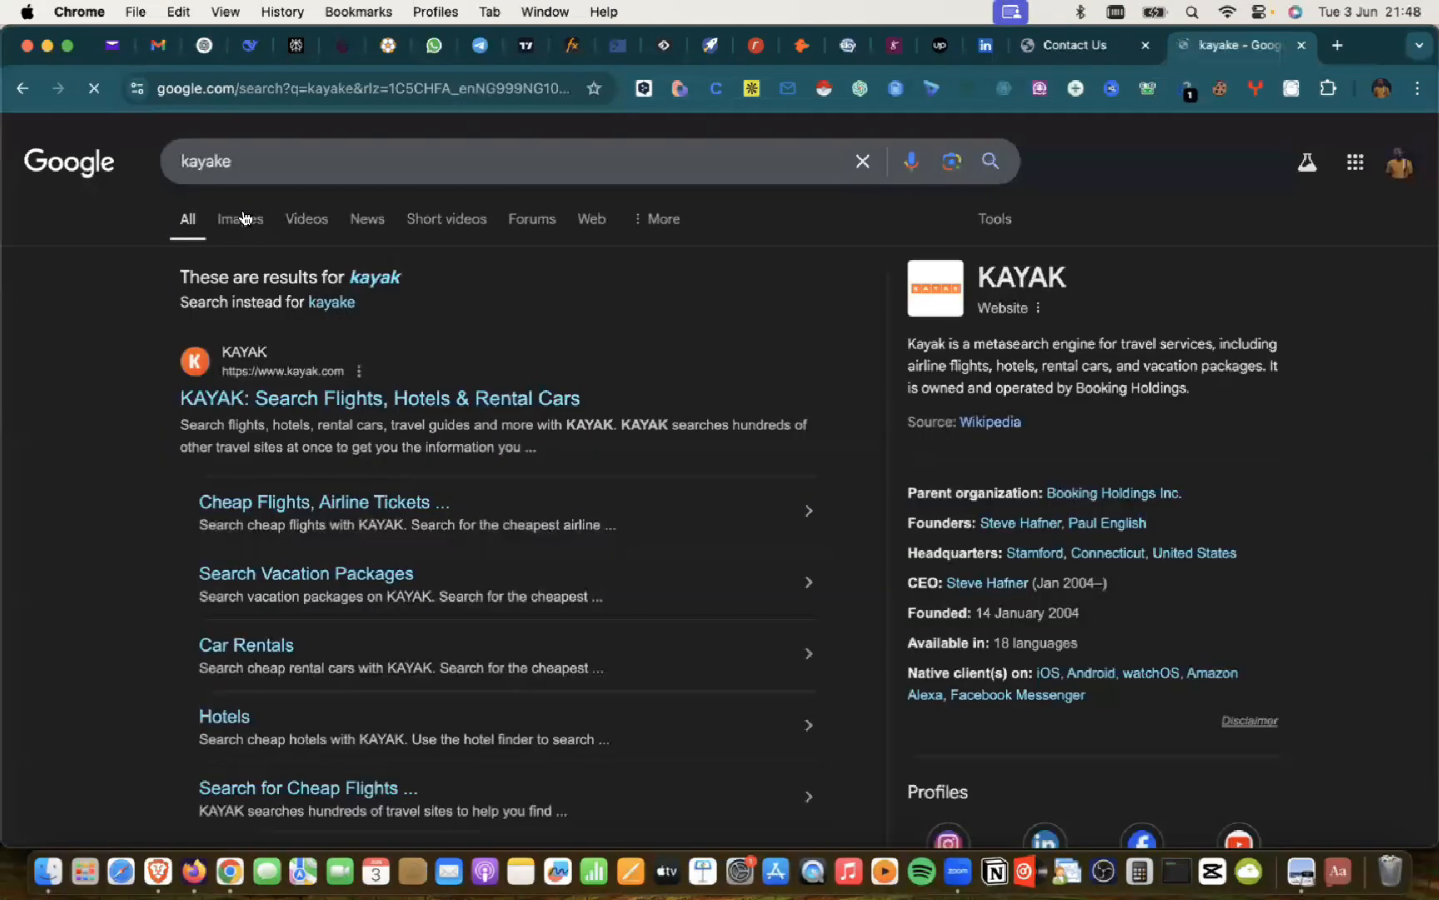
pyautogui.click(244, 214)
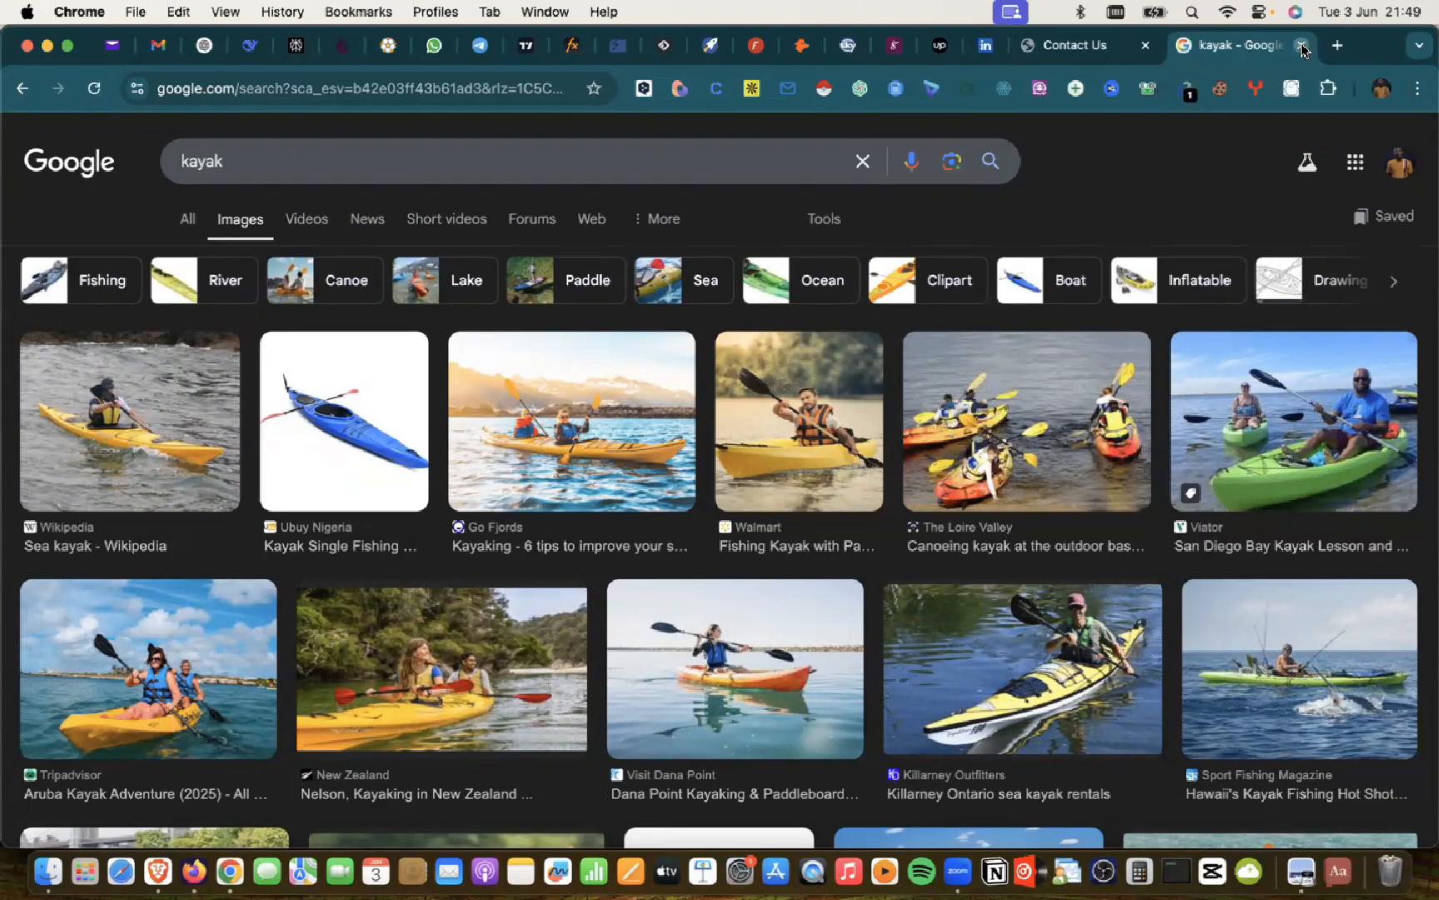
pyautogui.click(1303, 46)
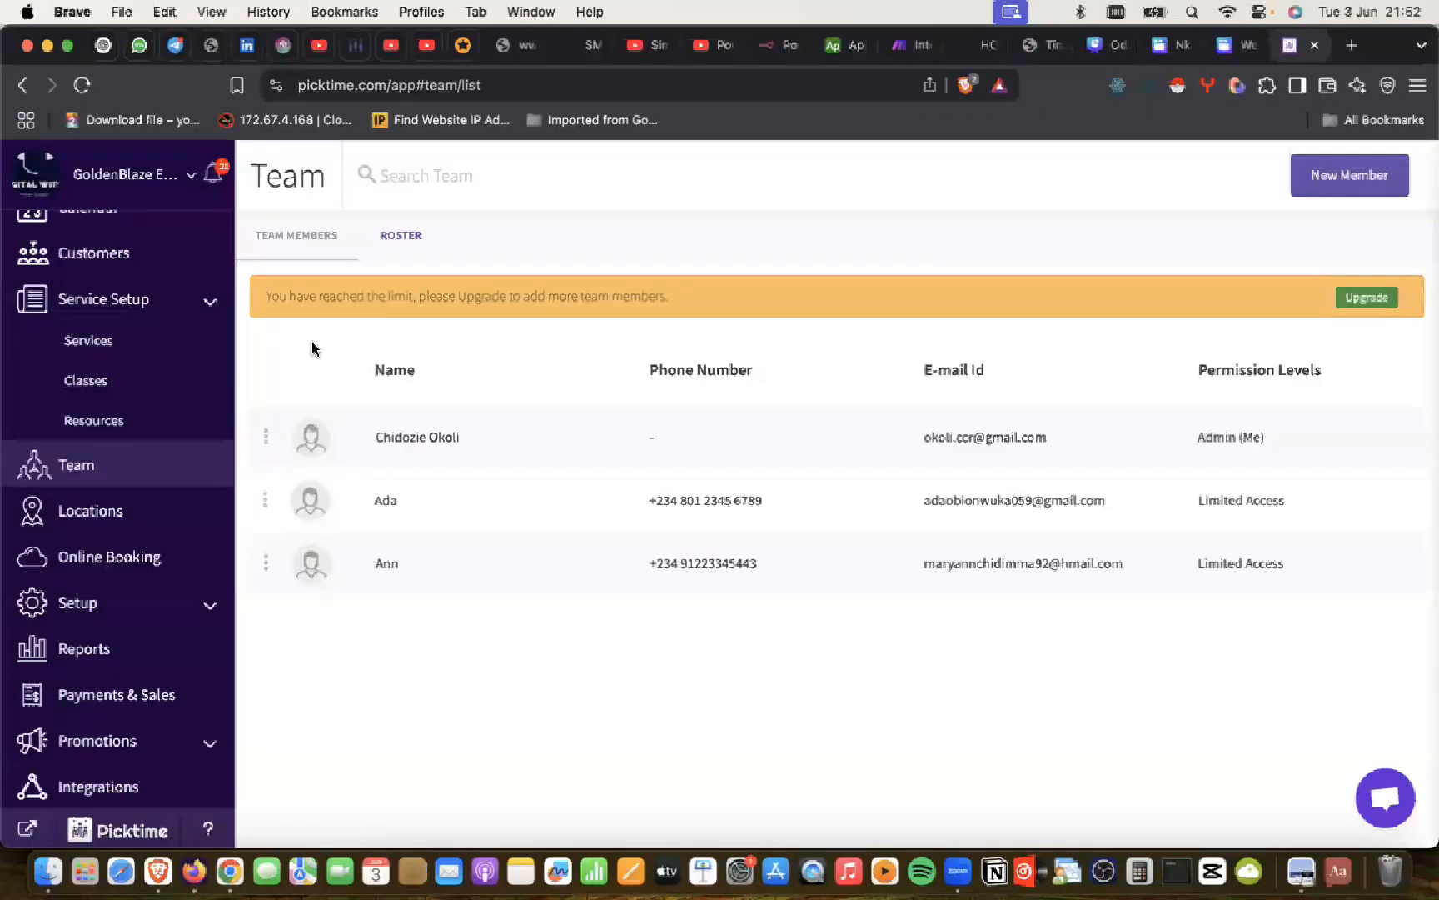
# Step: Start a new Motorized Activities service and paste 'Jet Skiing' from ChatGPT as its name
pyautogui.click(78, 470)
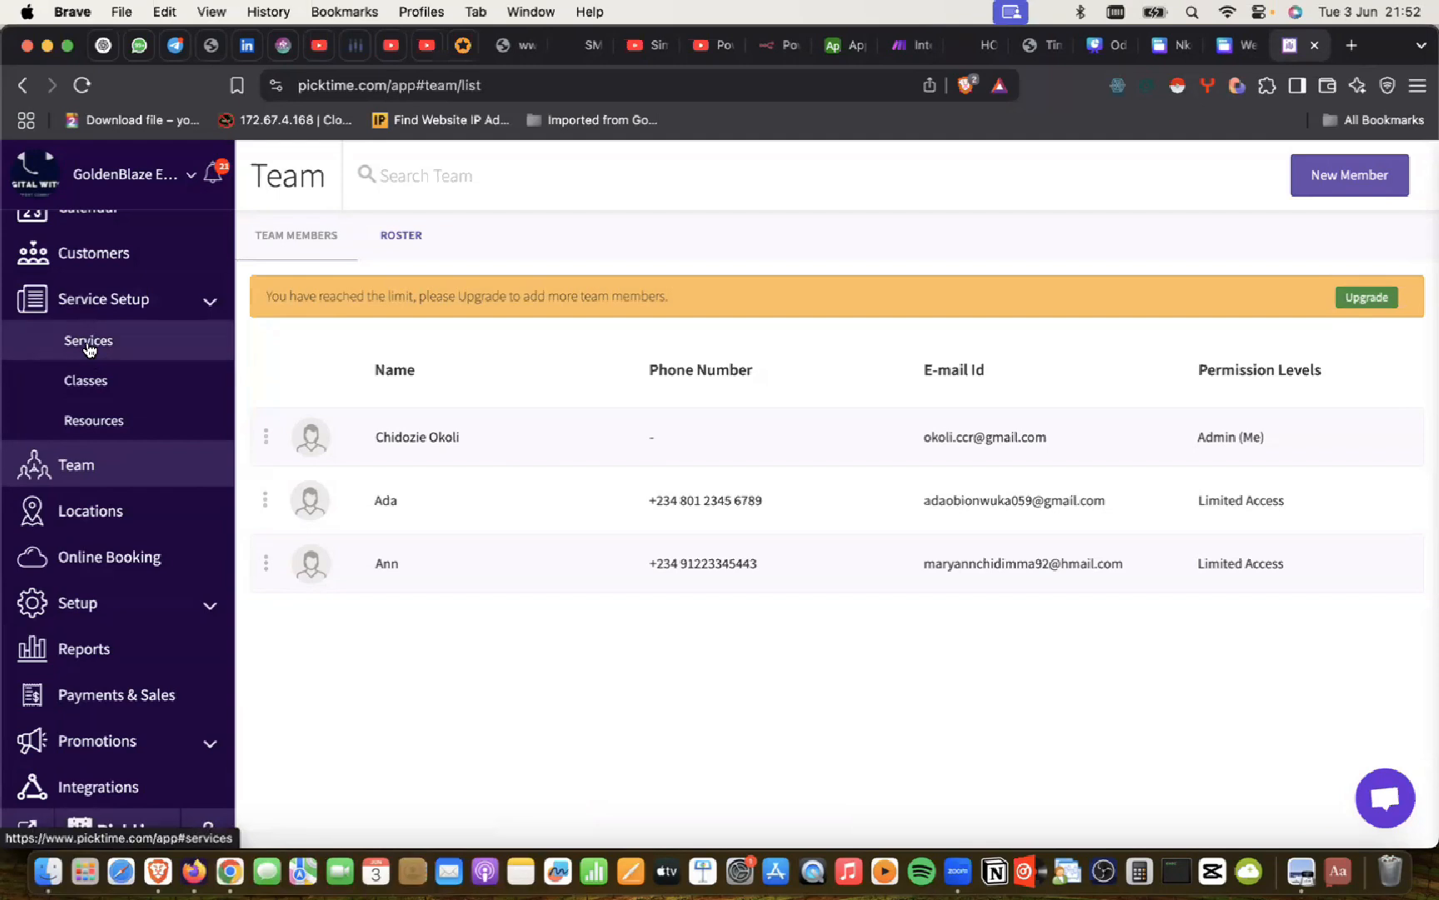
pyautogui.click(90, 348)
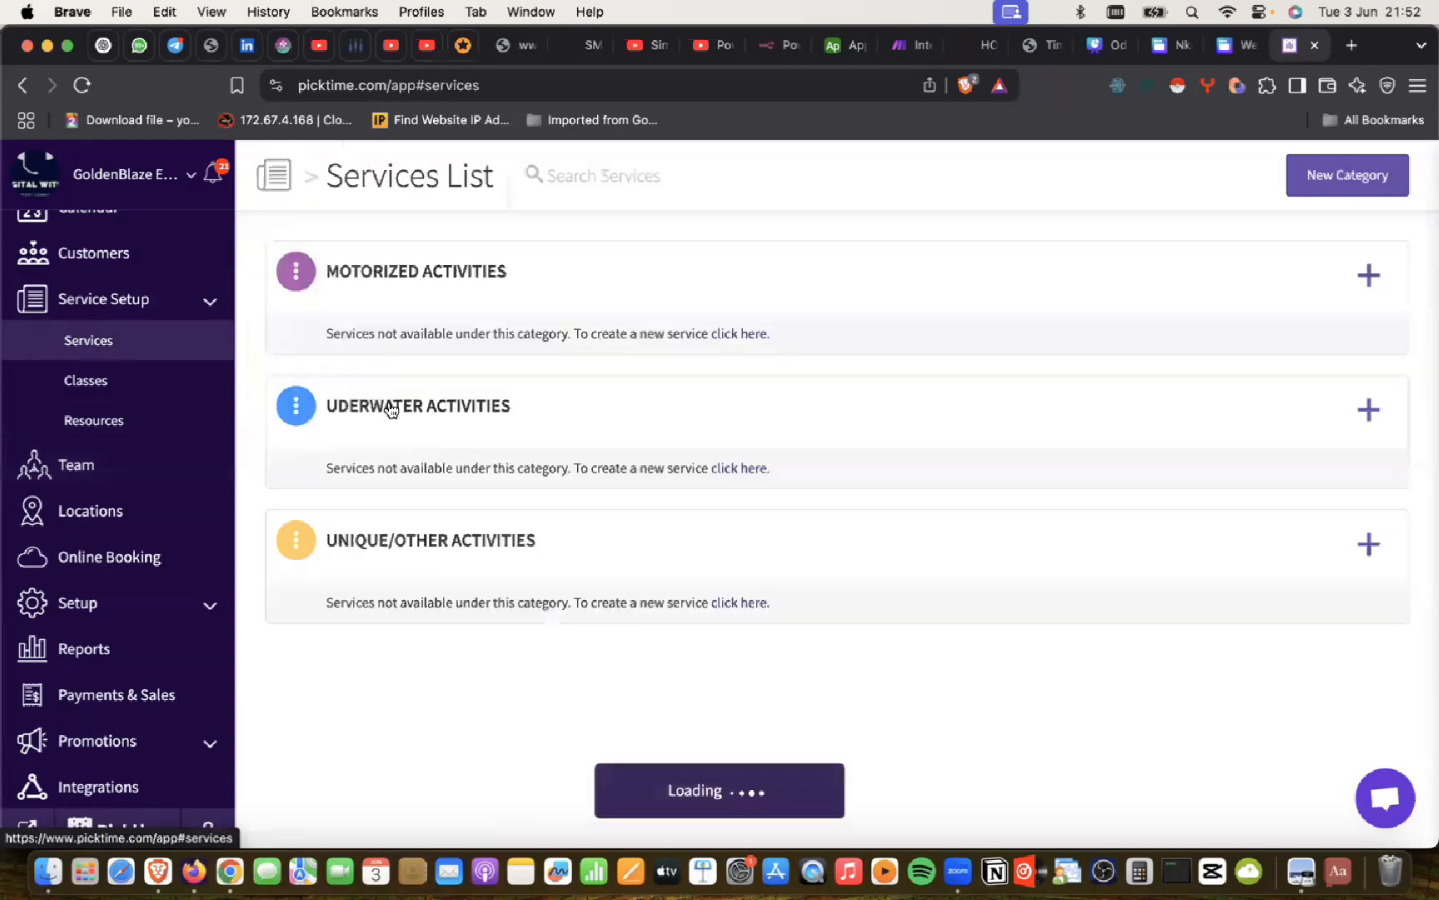
pyautogui.click(1369, 274)
pyautogui.click(472, 309)
pyautogui.press('super+Tab')
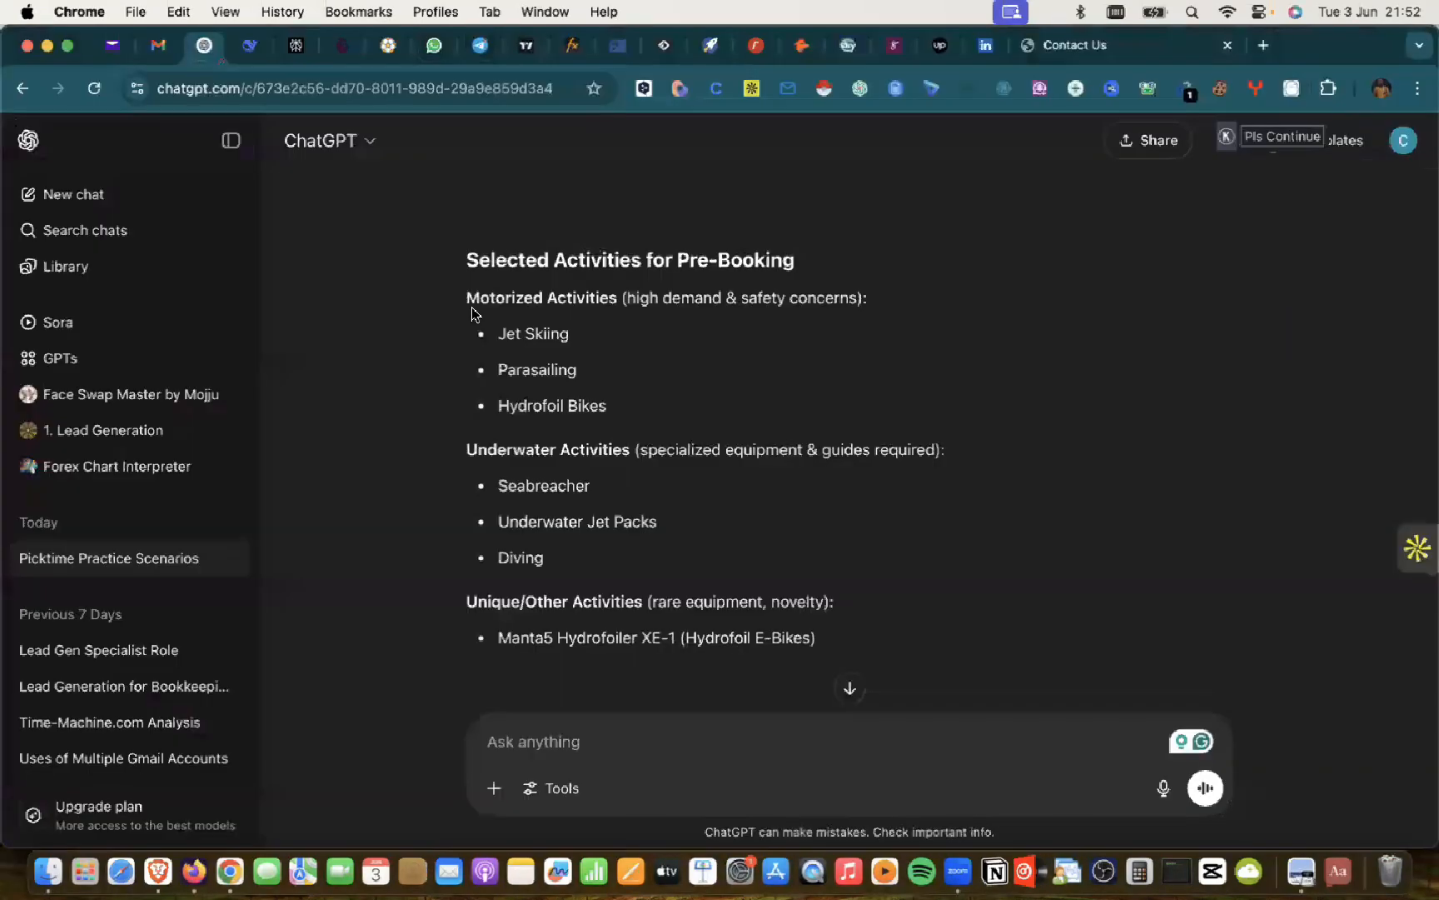
pyautogui.tripleClick(534, 330)
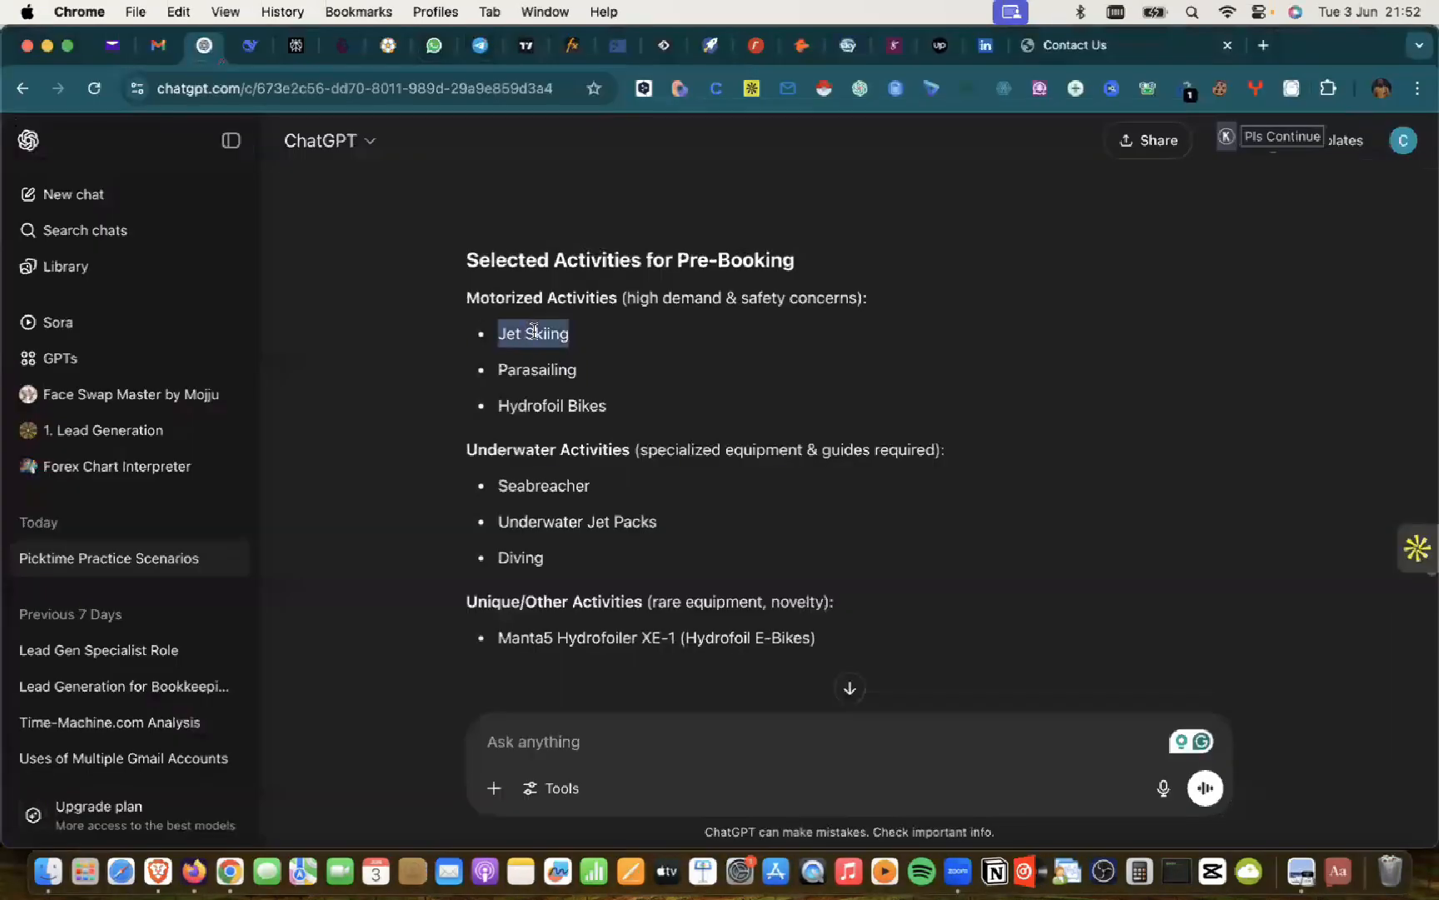
pyautogui.press('super+c')
pyautogui.press('super+Tab')
pyautogui.press('super+v')
pyautogui.click(432, 391)
# Step: Set Jet Skiing's location to Lagos and assign two team members
pyautogui.click(412, 443)
pyautogui.click(415, 481)
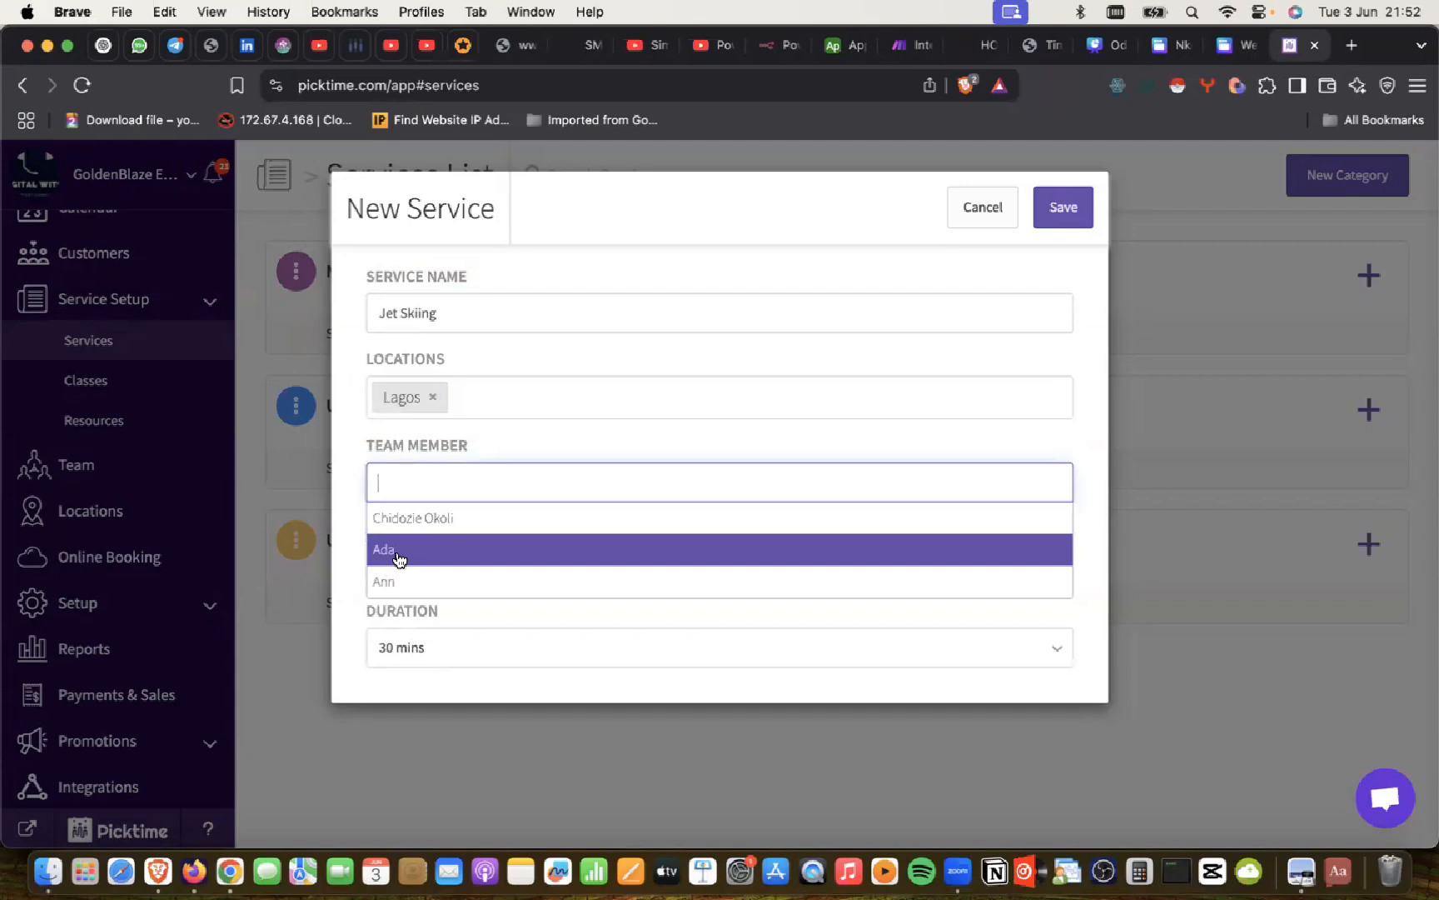
pyautogui.click(398, 551)
pyautogui.click(497, 484)
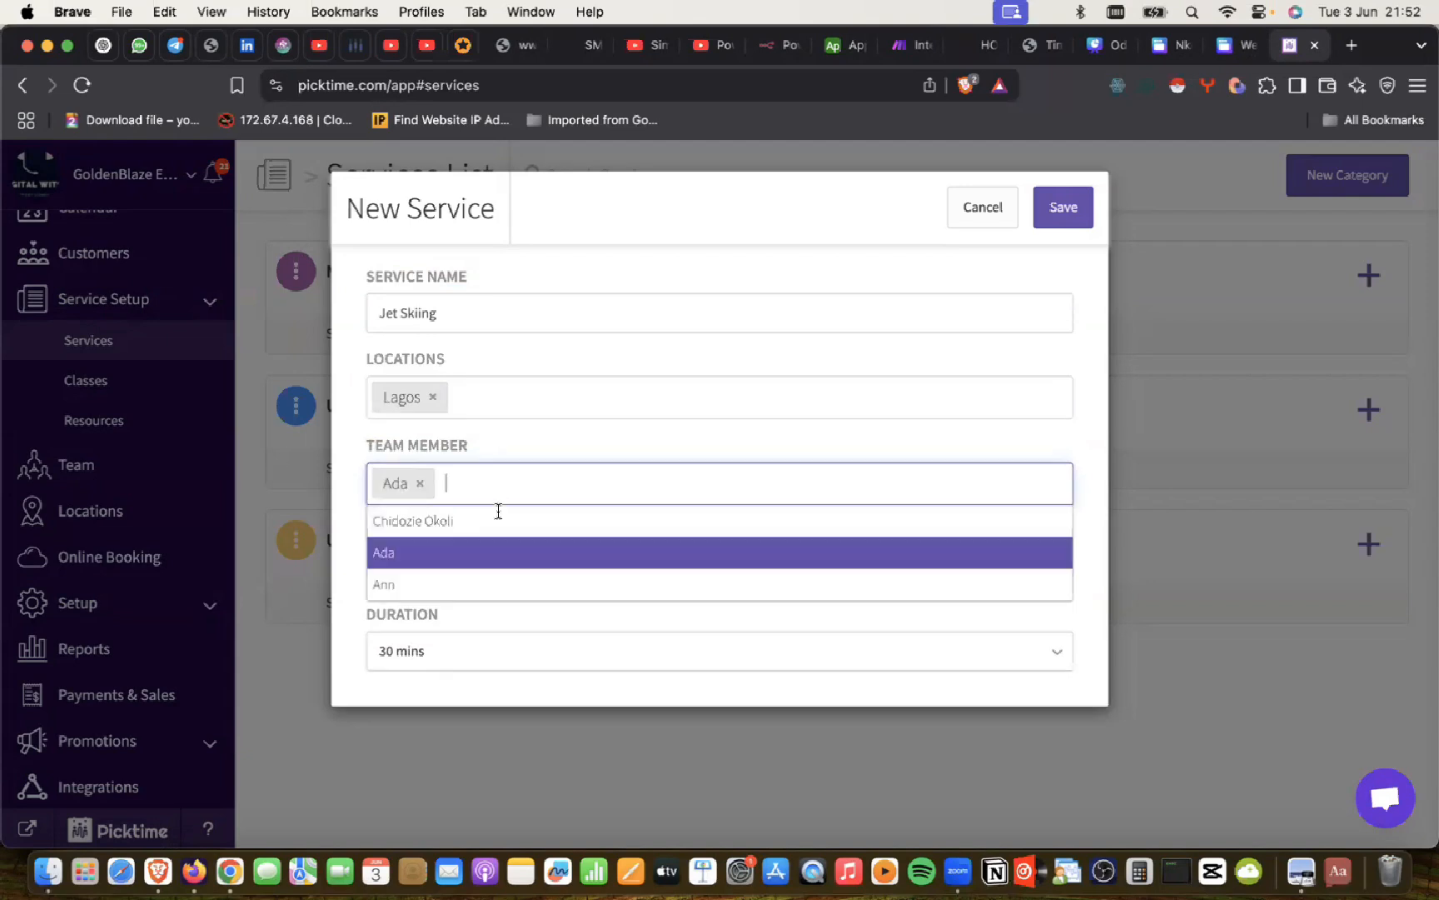
pyautogui.click(441, 582)
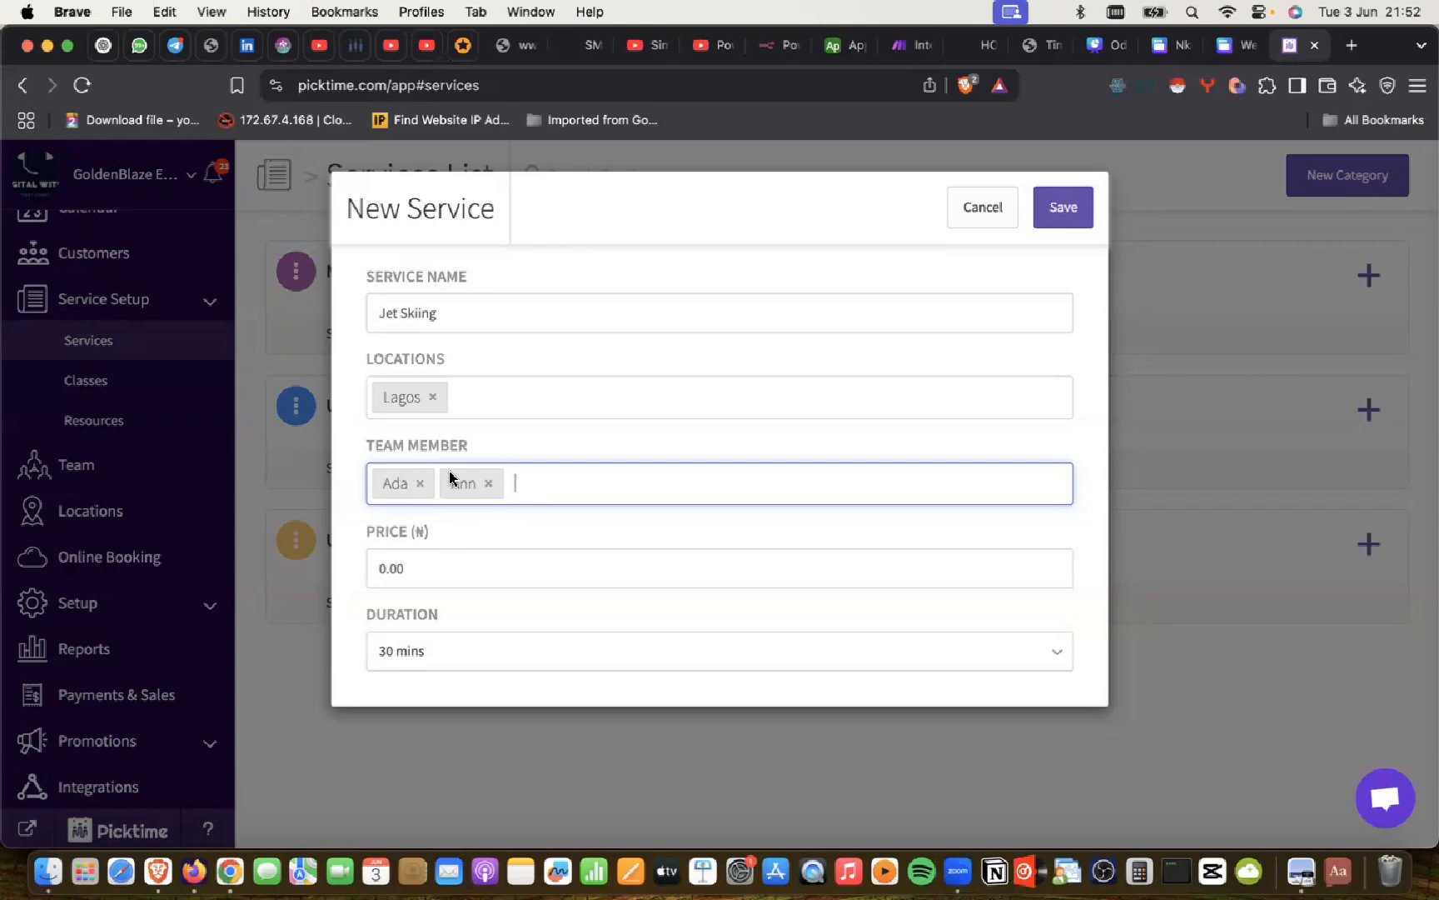
# Step: Review the Jet Skiing details in the ChatGPT activity list
pyautogui.click(383, 553)
pyautogui.press('super+Tab')
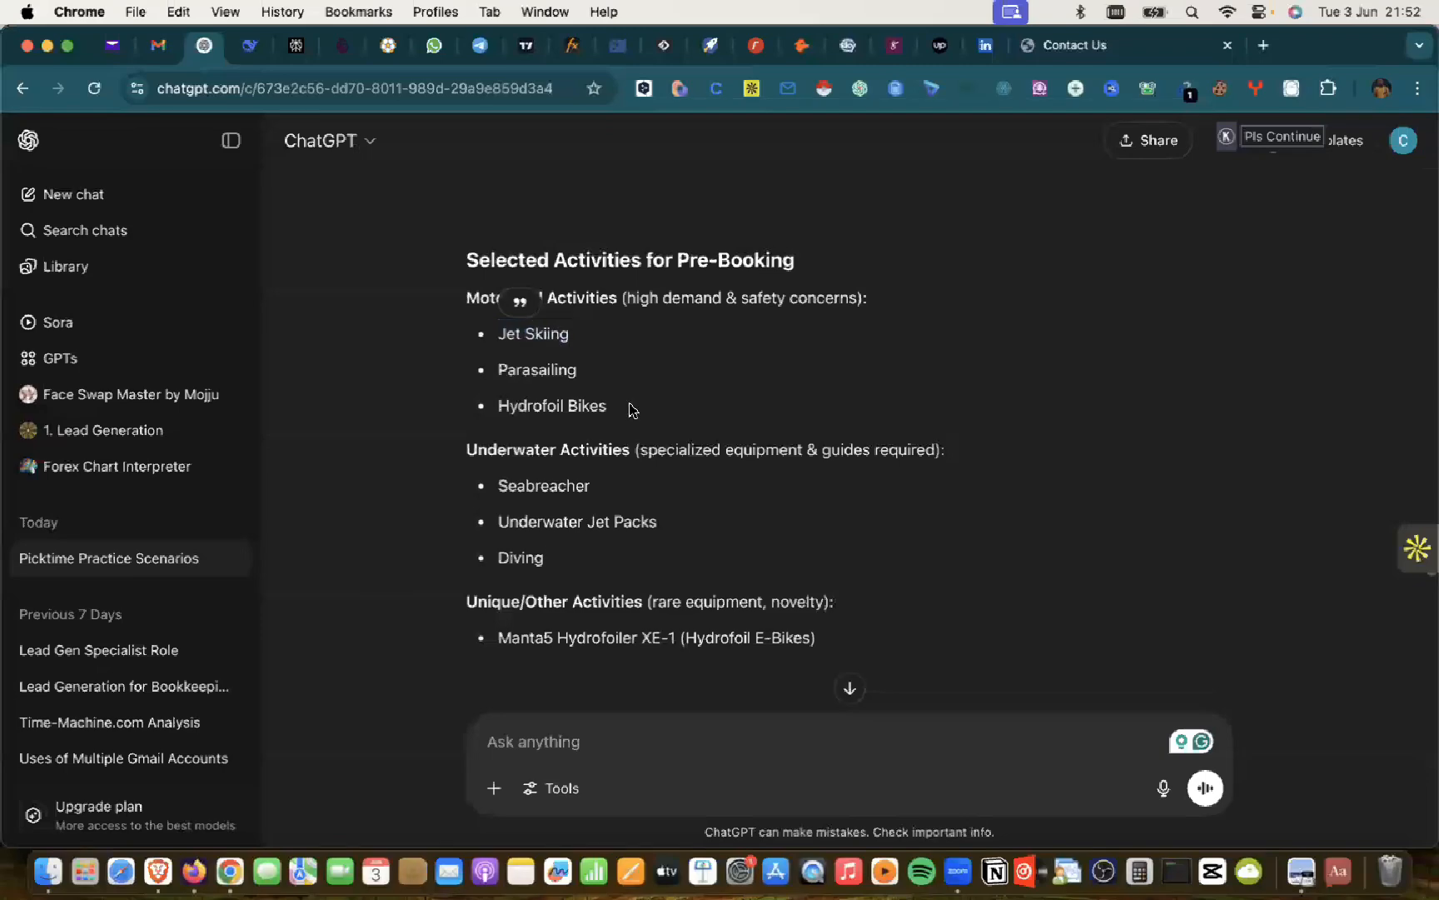
pyautogui.scroll(-15, 629, 408)
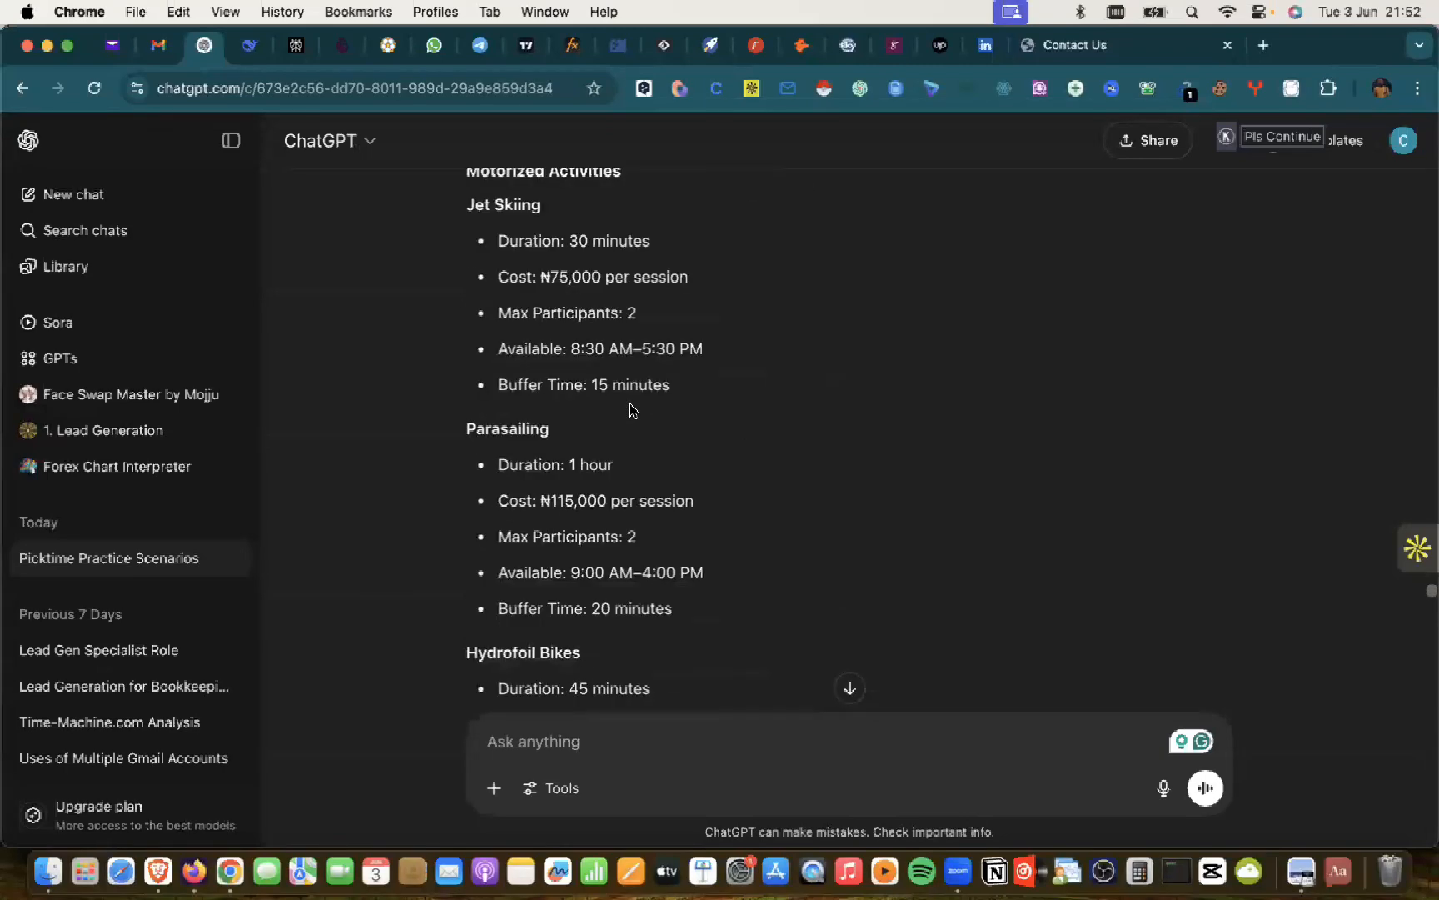
pyautogui.scroll(-2, 628, 408)
pyautogui.scroll(10, 629, 408)
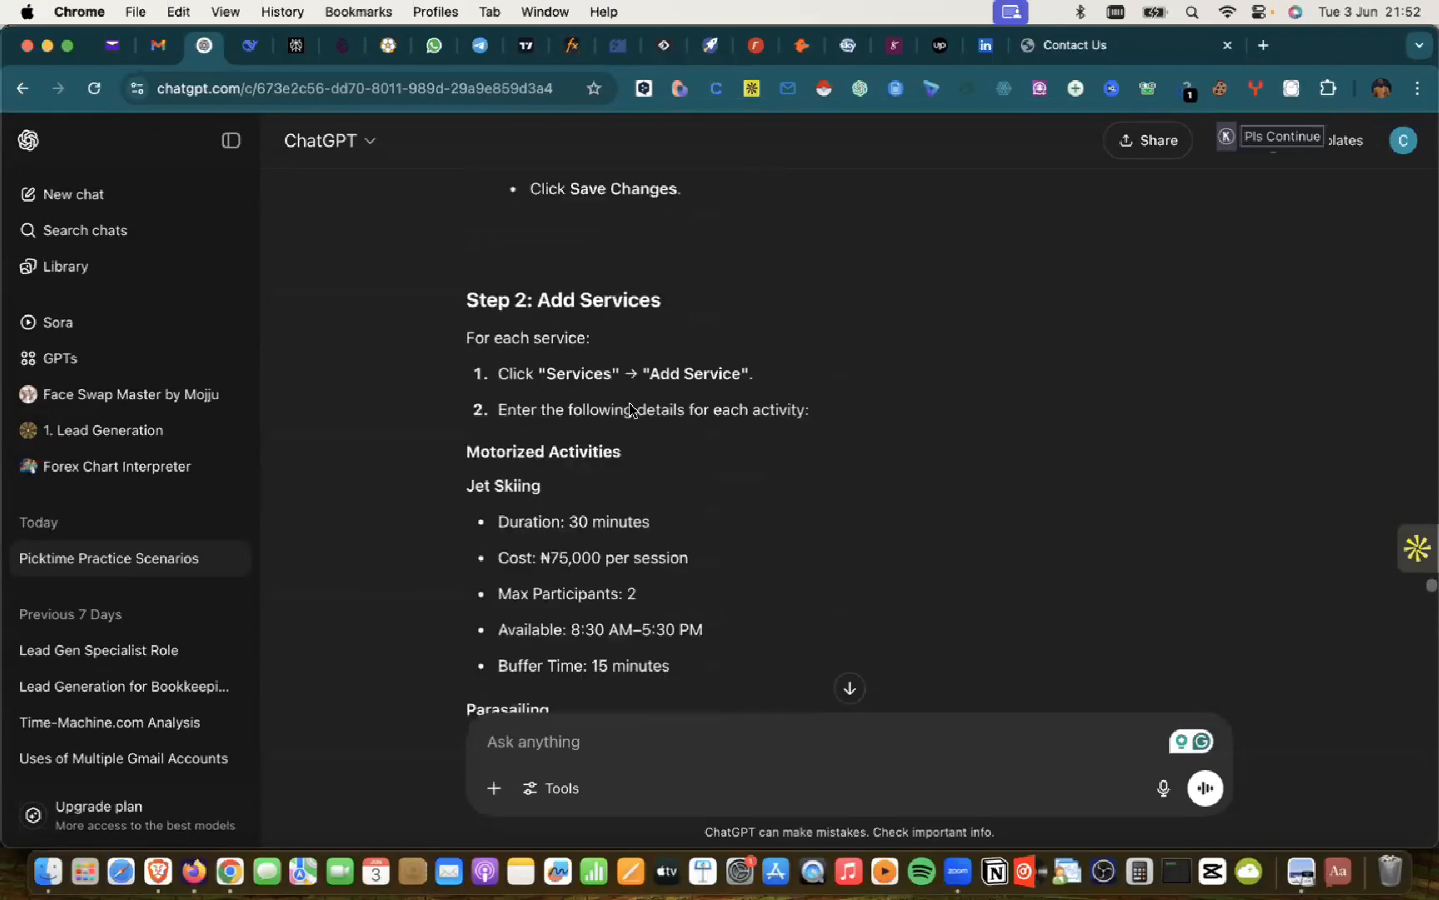
pyautogui.scroll(-5, 630, 408)
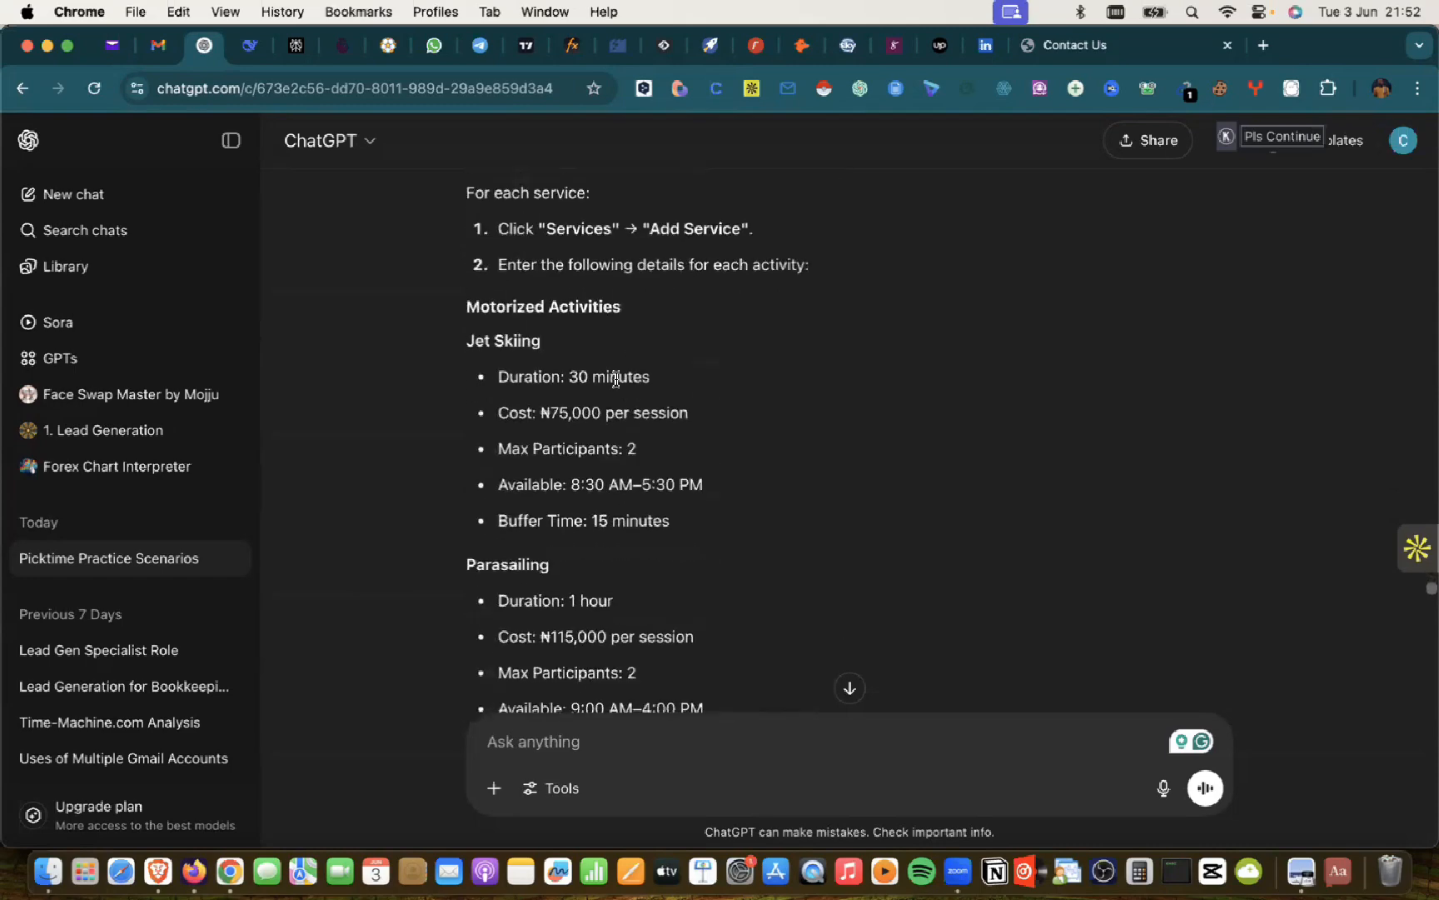
pyautogui.scroll(-1, 549, 404)
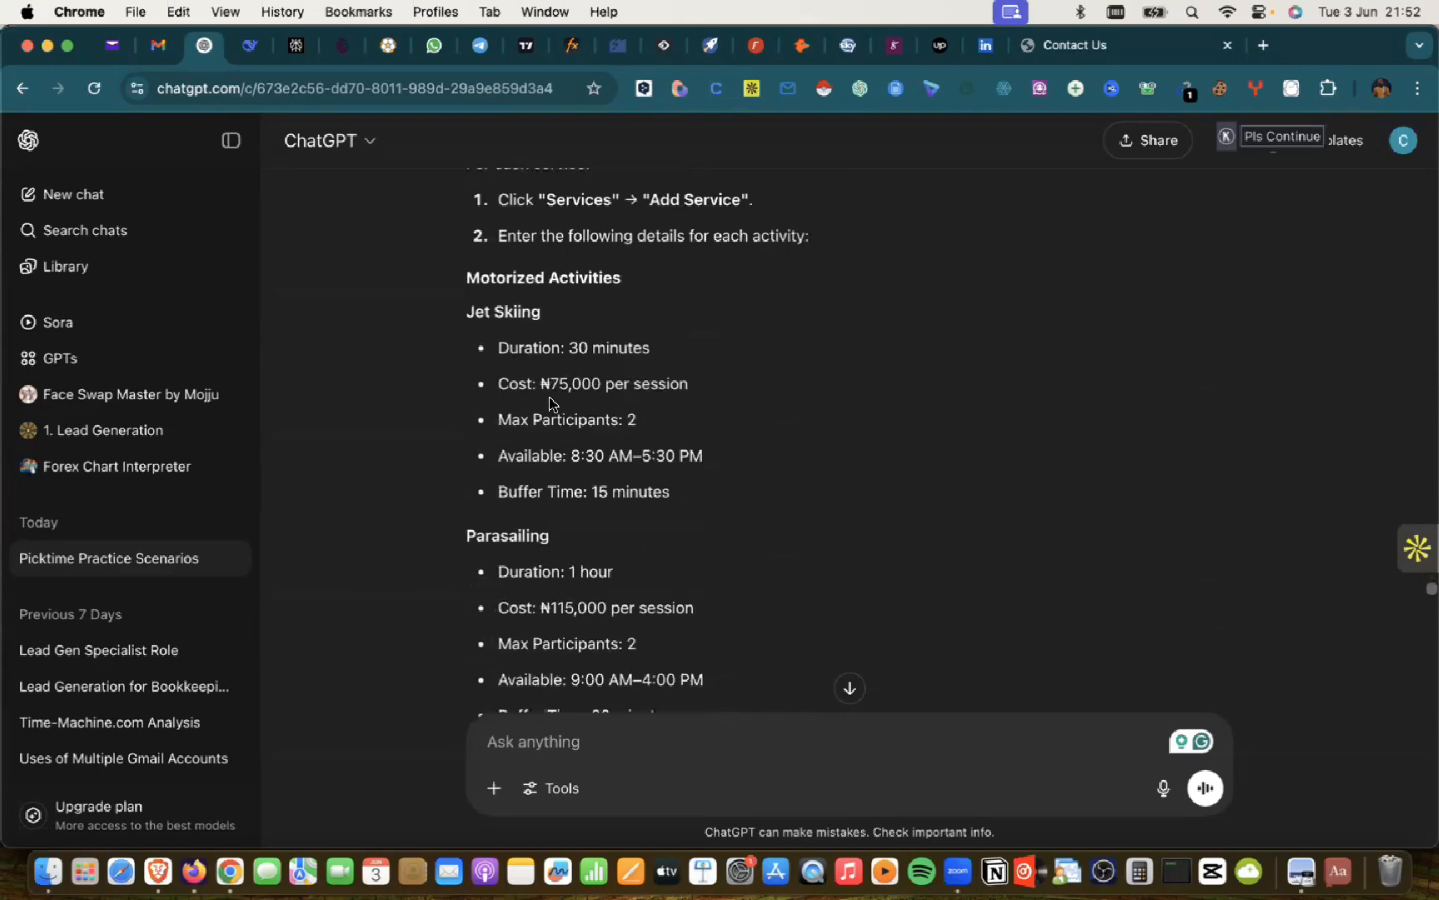
pyautogui.press('super+Tab')
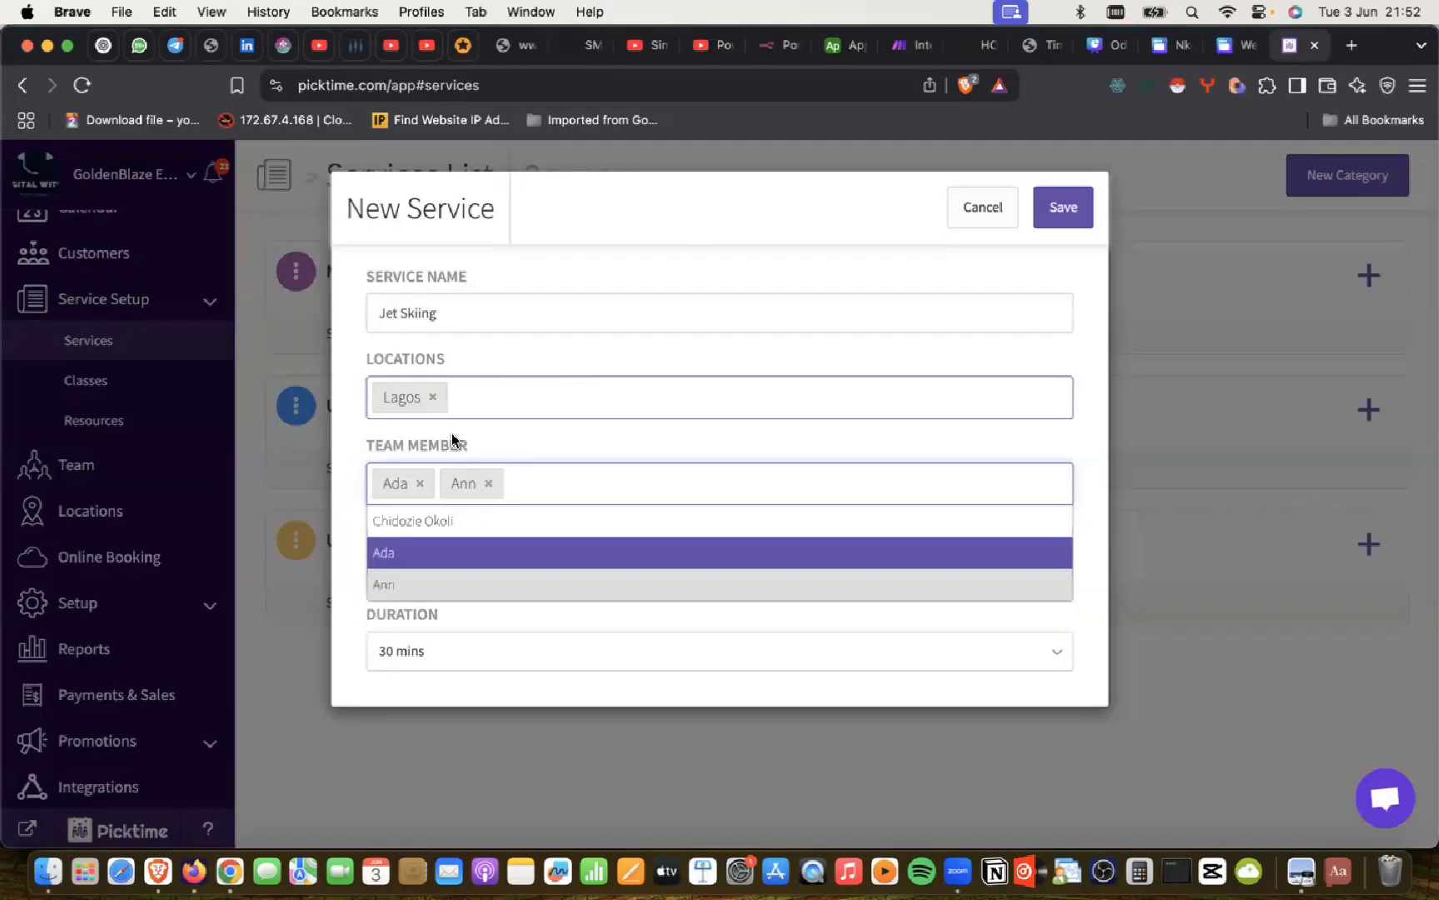
# Step: Set duration to 20 mins and price to 75000, then save Jet Skiing
pyautogui.click(403, 652)
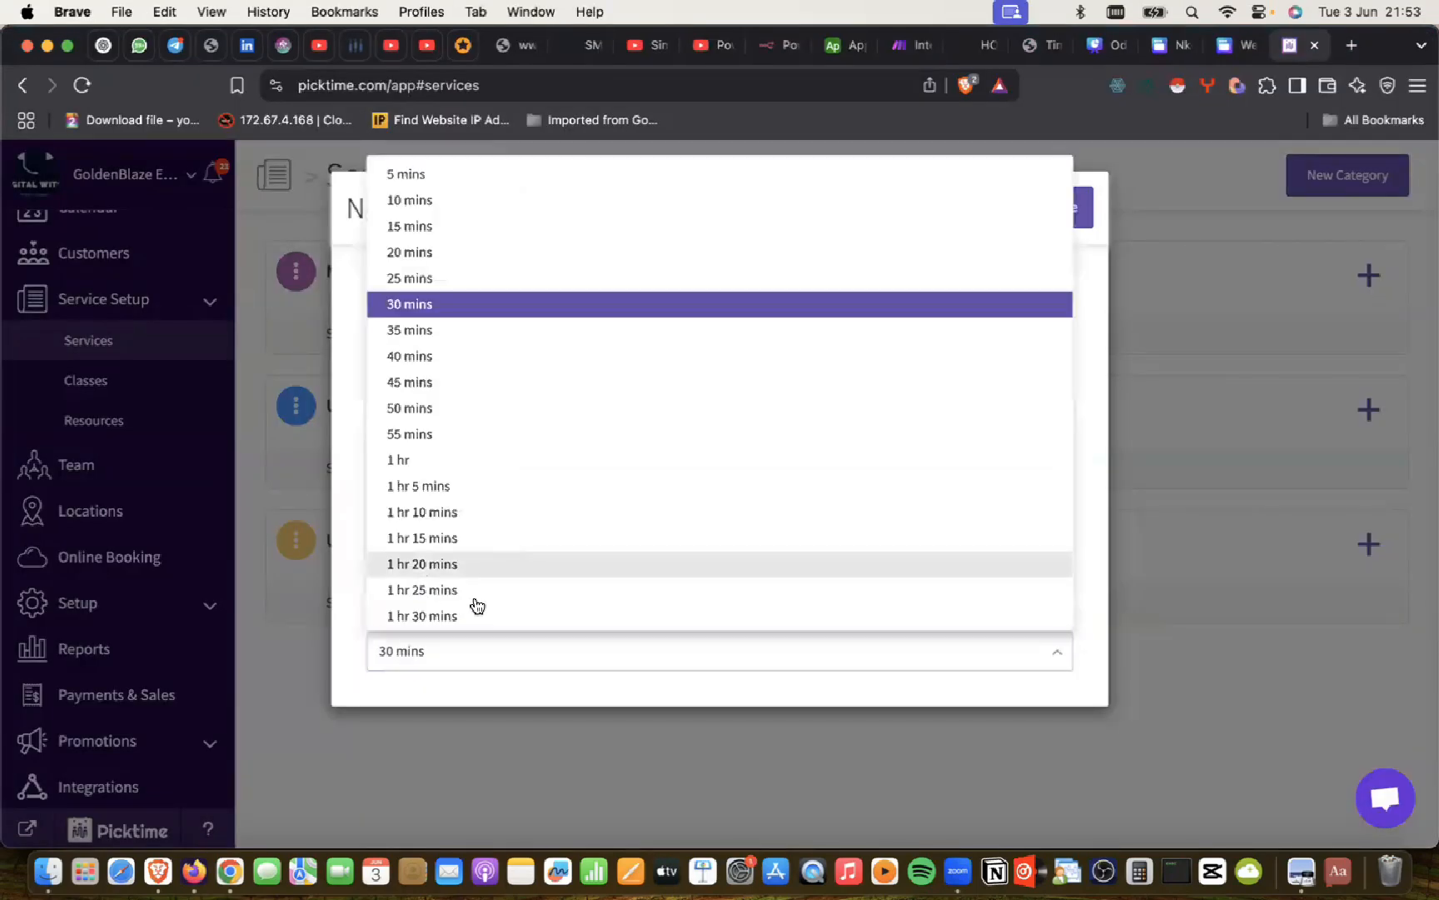
pyautogui.click(408, 253)
pyautogui.click(413, 574)
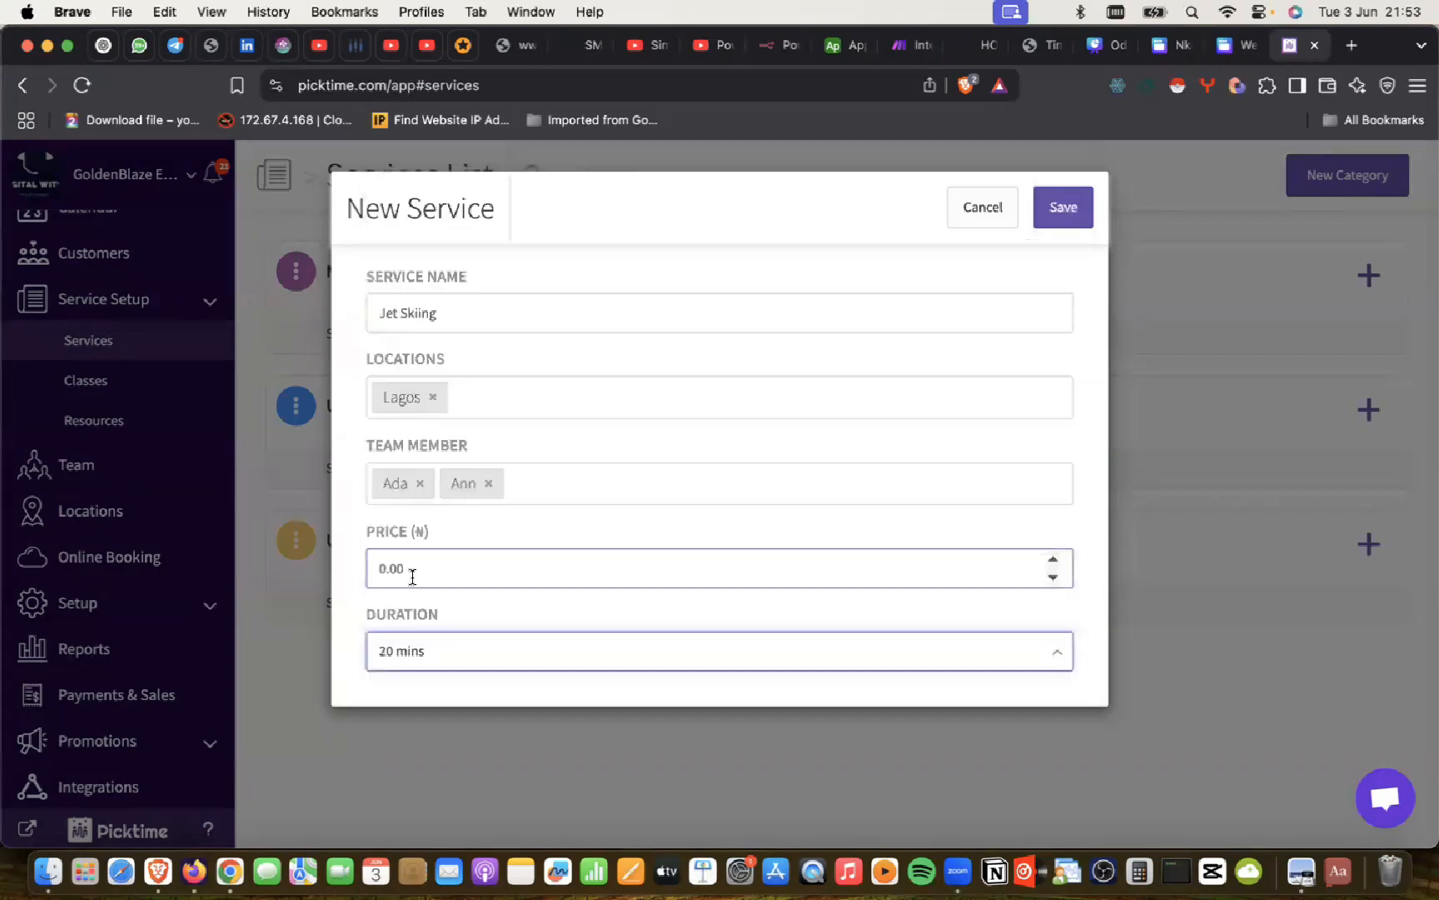
pyautogui.doubleClick(412, 575)
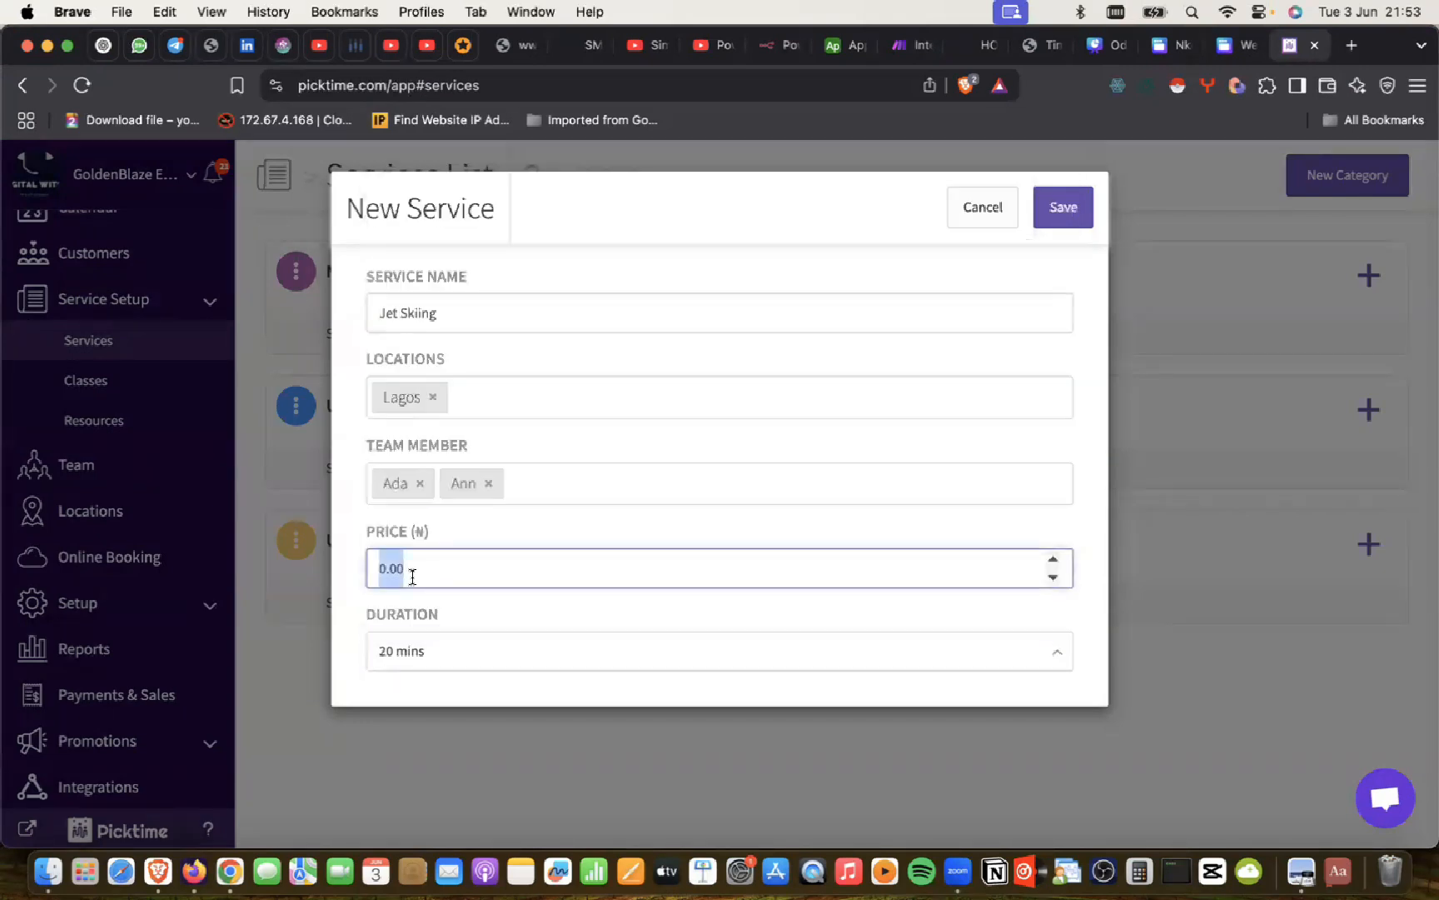
pyautogui.write('75000')
pyautogui.press('Tab')
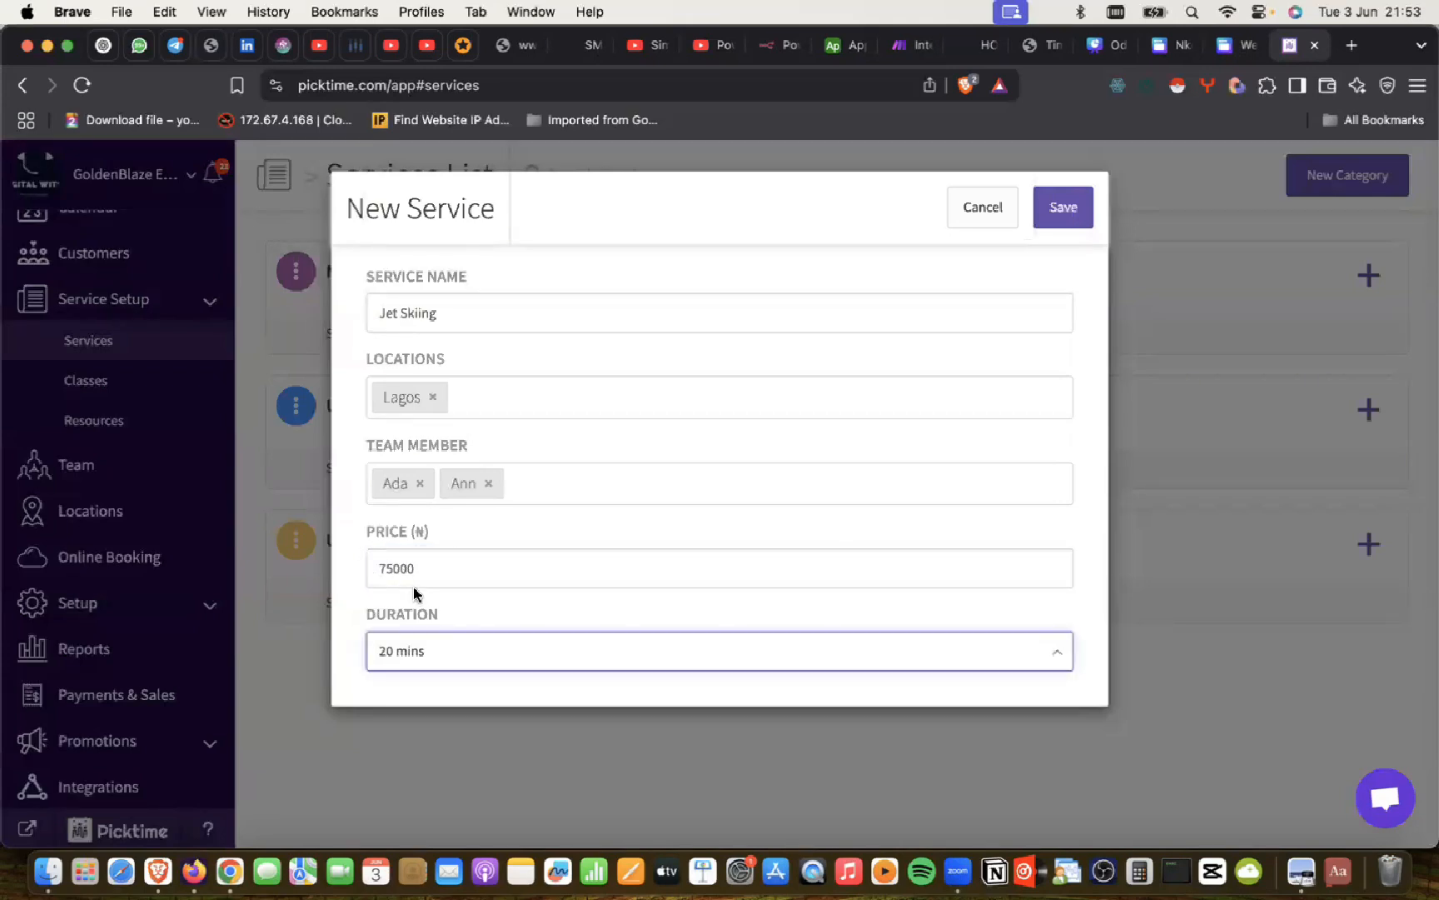
pyautogui.click(1055, 214)
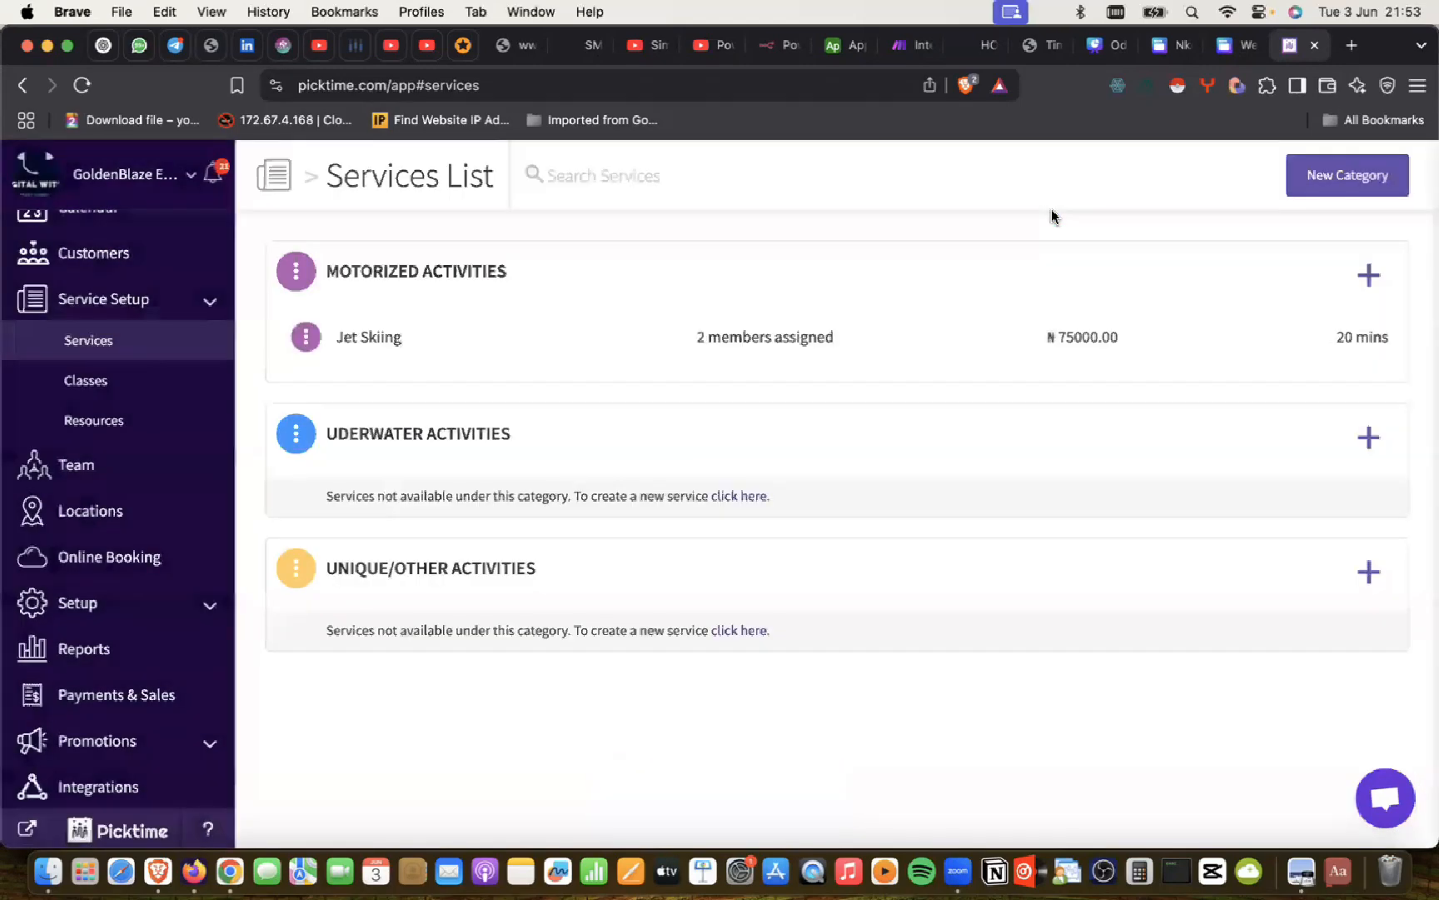
# Step: Start another Motorized Activities service named 'Parasailing', copied from ChatGPT
pyautogui.click(1368, 275)
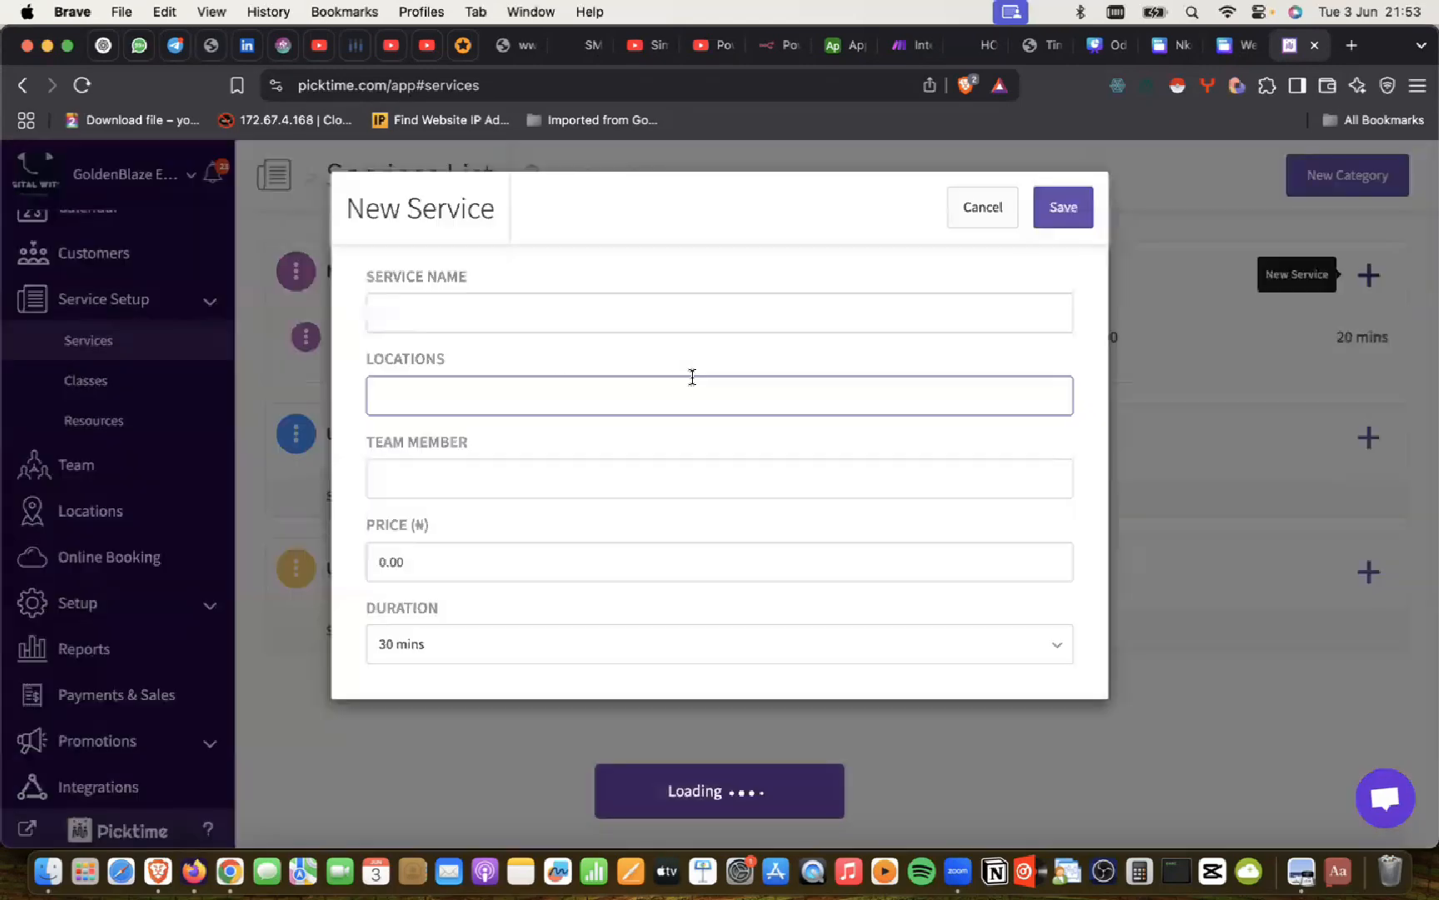
pyautogui.press('super+Tab')
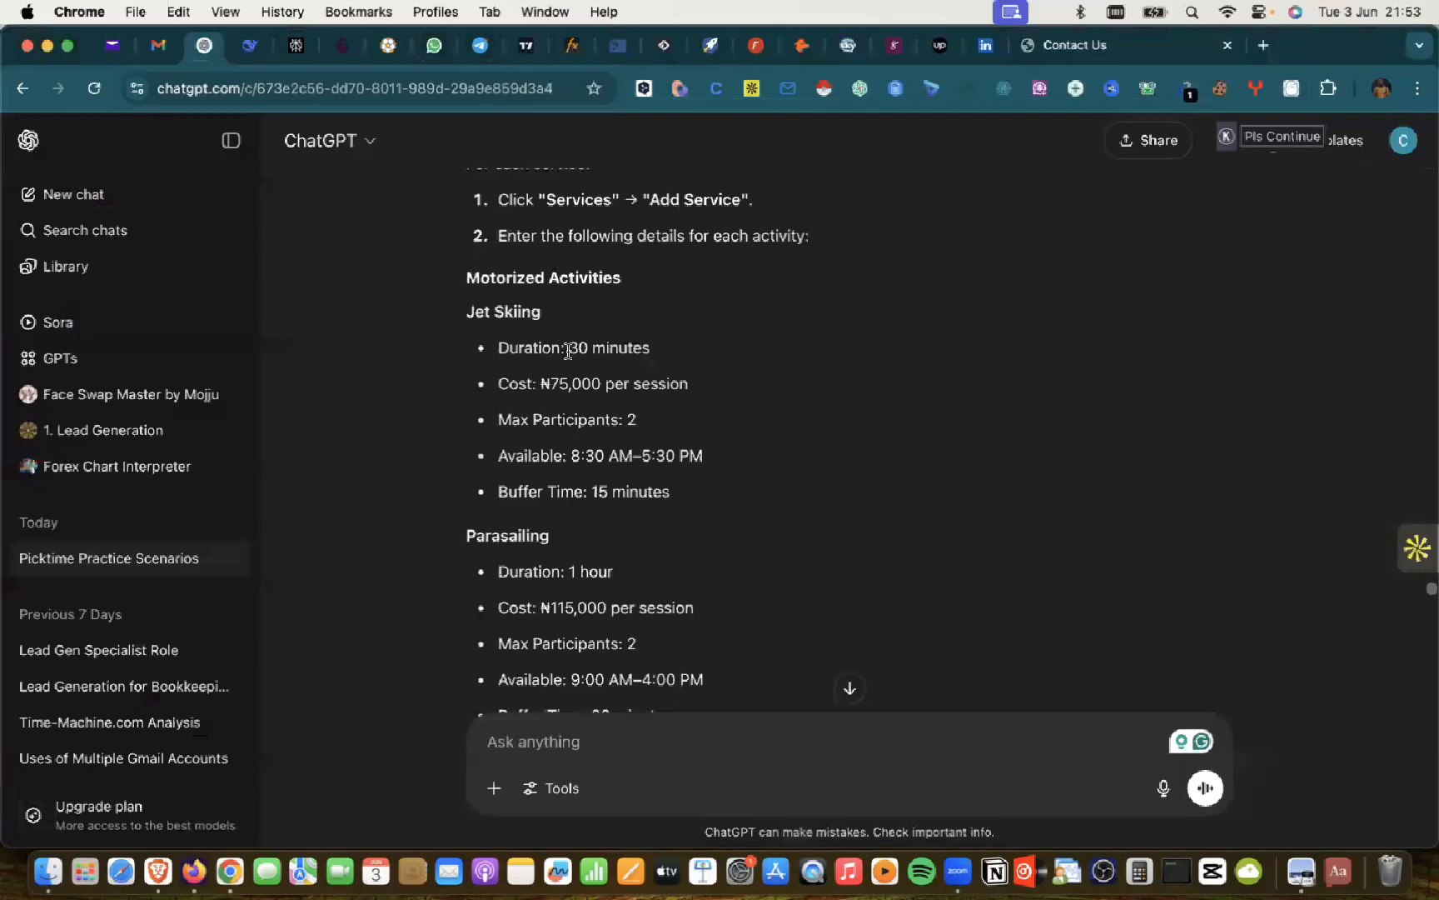
pyautogui.scroll(-2, 567, 350)
pyautogui.doubleClick(499, 448)
pyautogui.press('super+c')
pyautogui.press('super+Tab')
pyautogui.click(422, 311)
pyautogui.press('super+v')
# Step: Give Parasailing Lagos, one team member, price 115000 and 20 mins, then save
pyautogui.click(408, 392)
pyautogui.click(408, 444)
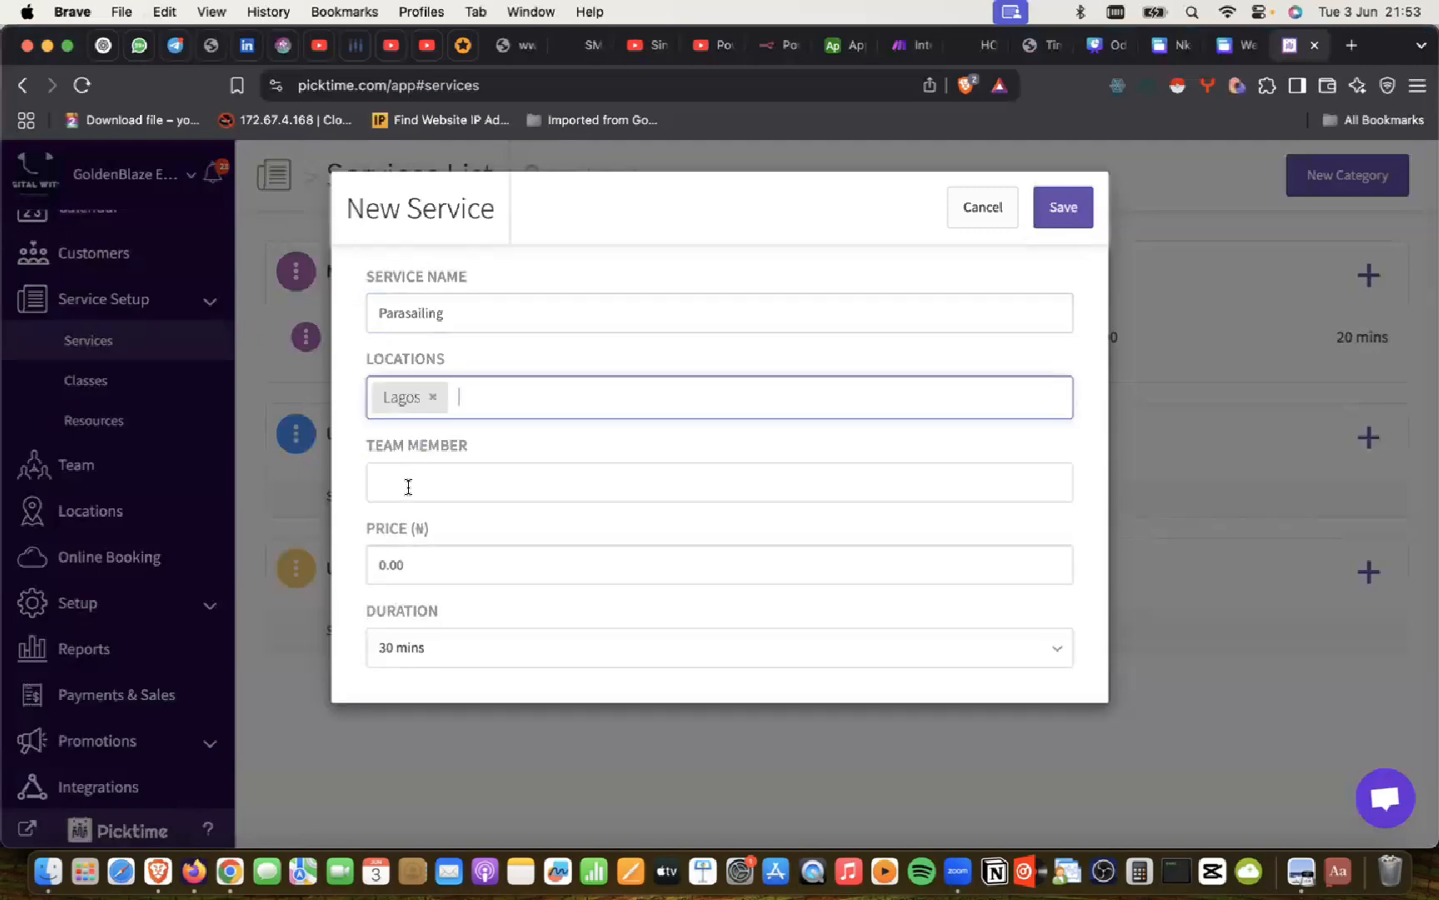
pyautogui.click(408, 475)
pyautogui.click(397, 551)
pyautogui.click(402, 569)
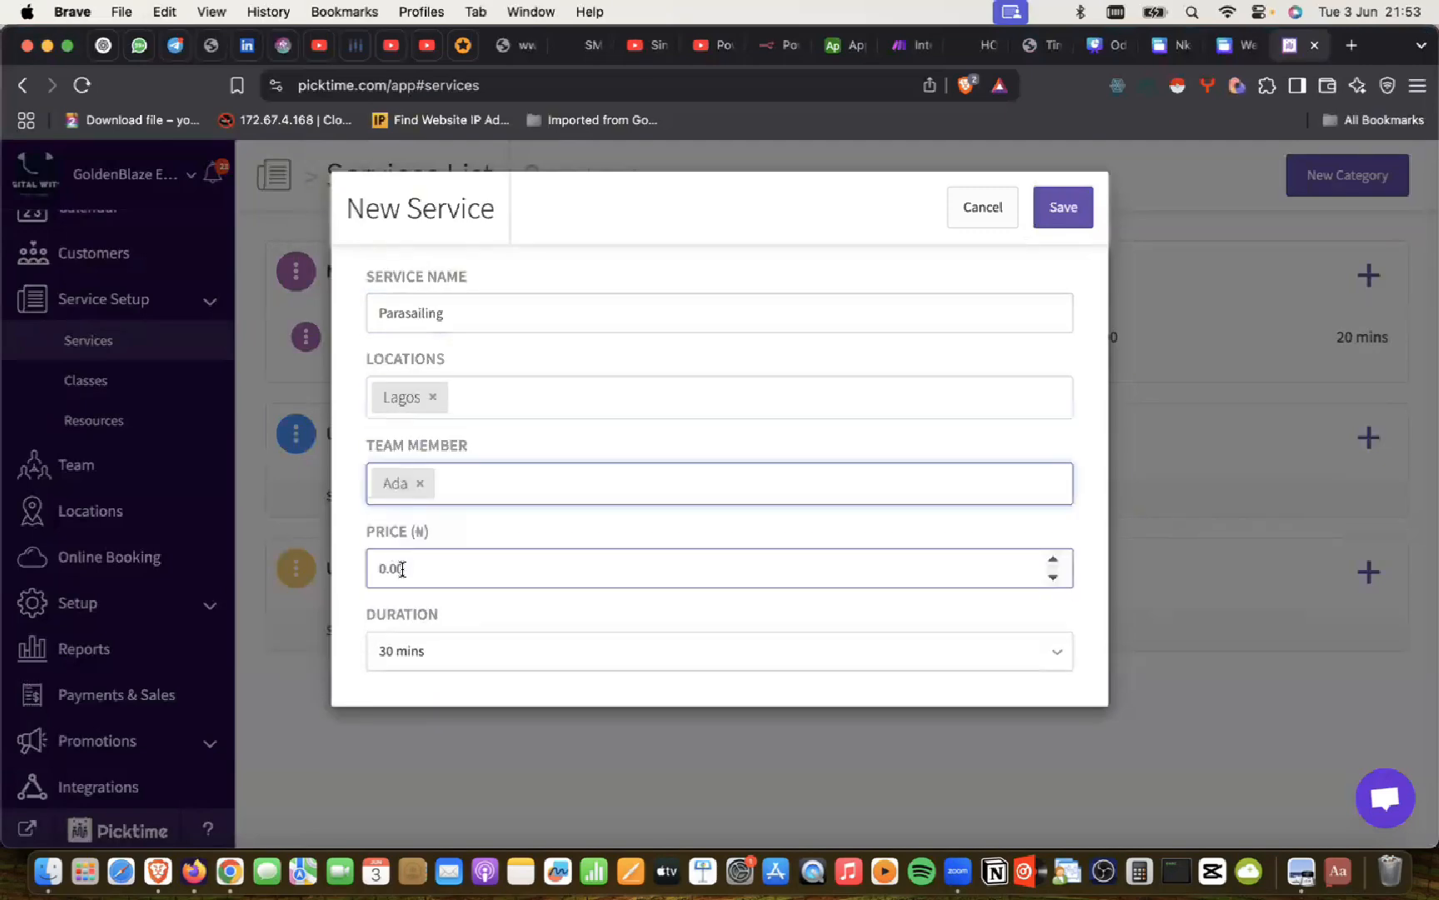
pyautogui.press('super+Tab')
pyautogui.press('super+Tab')
pyautogui.click(401, 569)
pyautogui.doubleClick(401, 569)
pyautogui.write('115000')
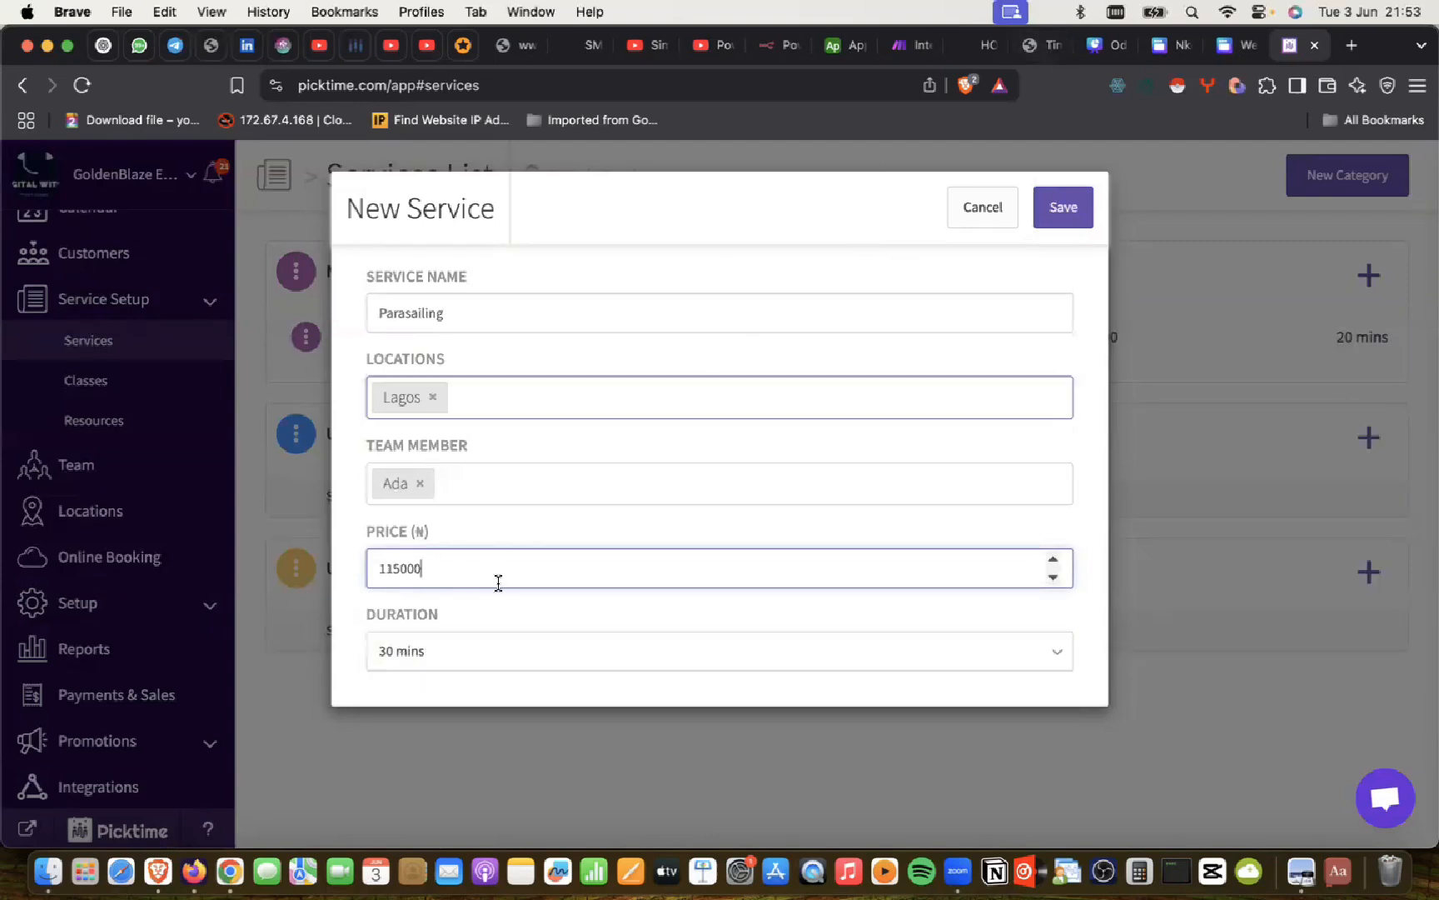
pyautogui.click(450, 666)
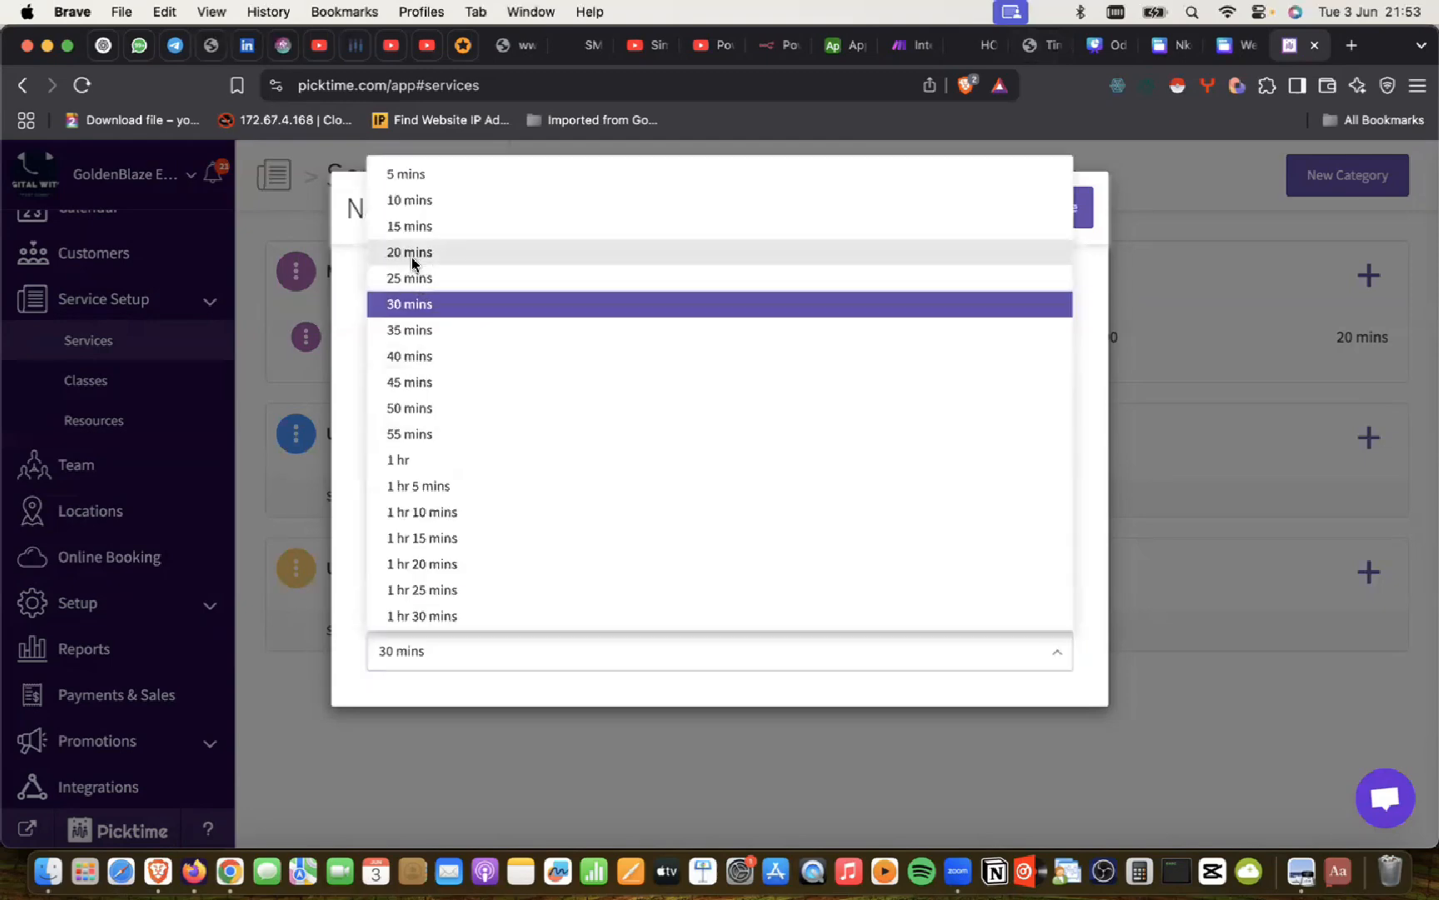
pyautogui.click(415, 254)
pyautogui.click(1063, 207)
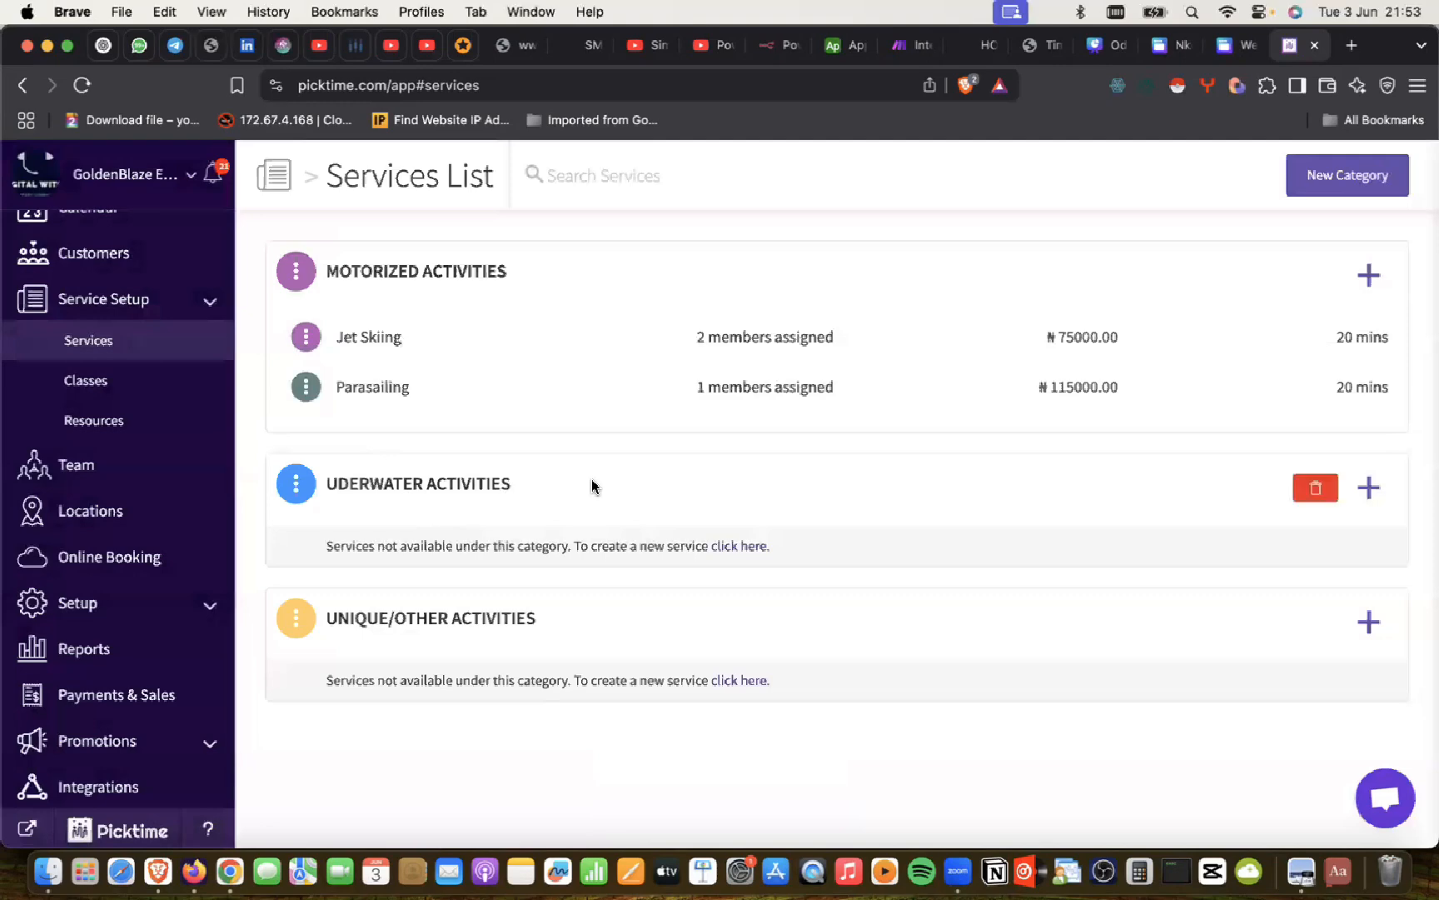
pyautogui.press('super+Tab')
pyautogui.scroll(-2, 588, 411)
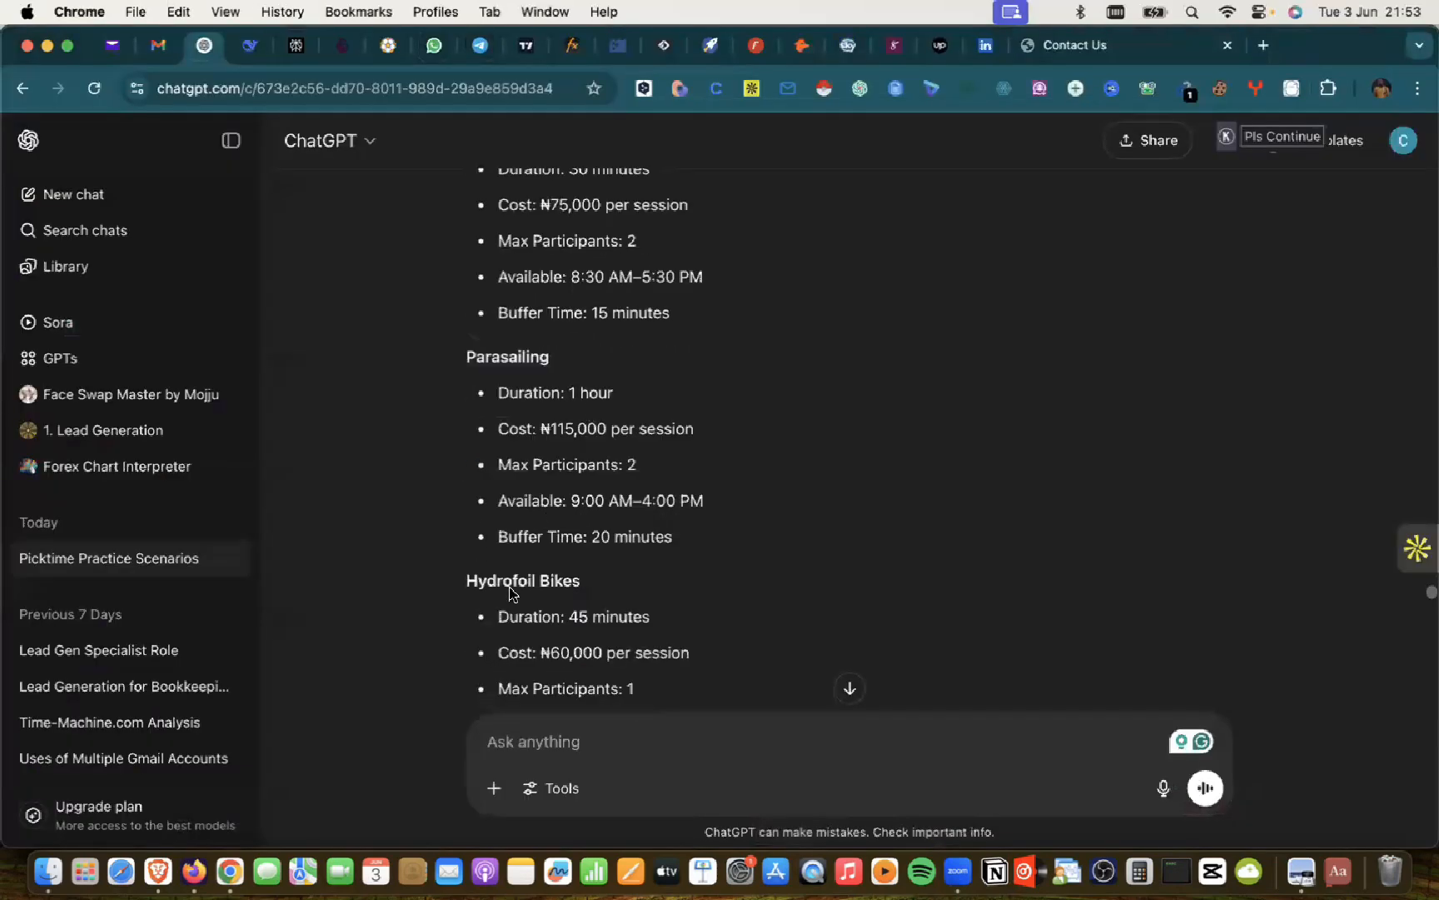
pyautogui.tripleClick(510, 578)
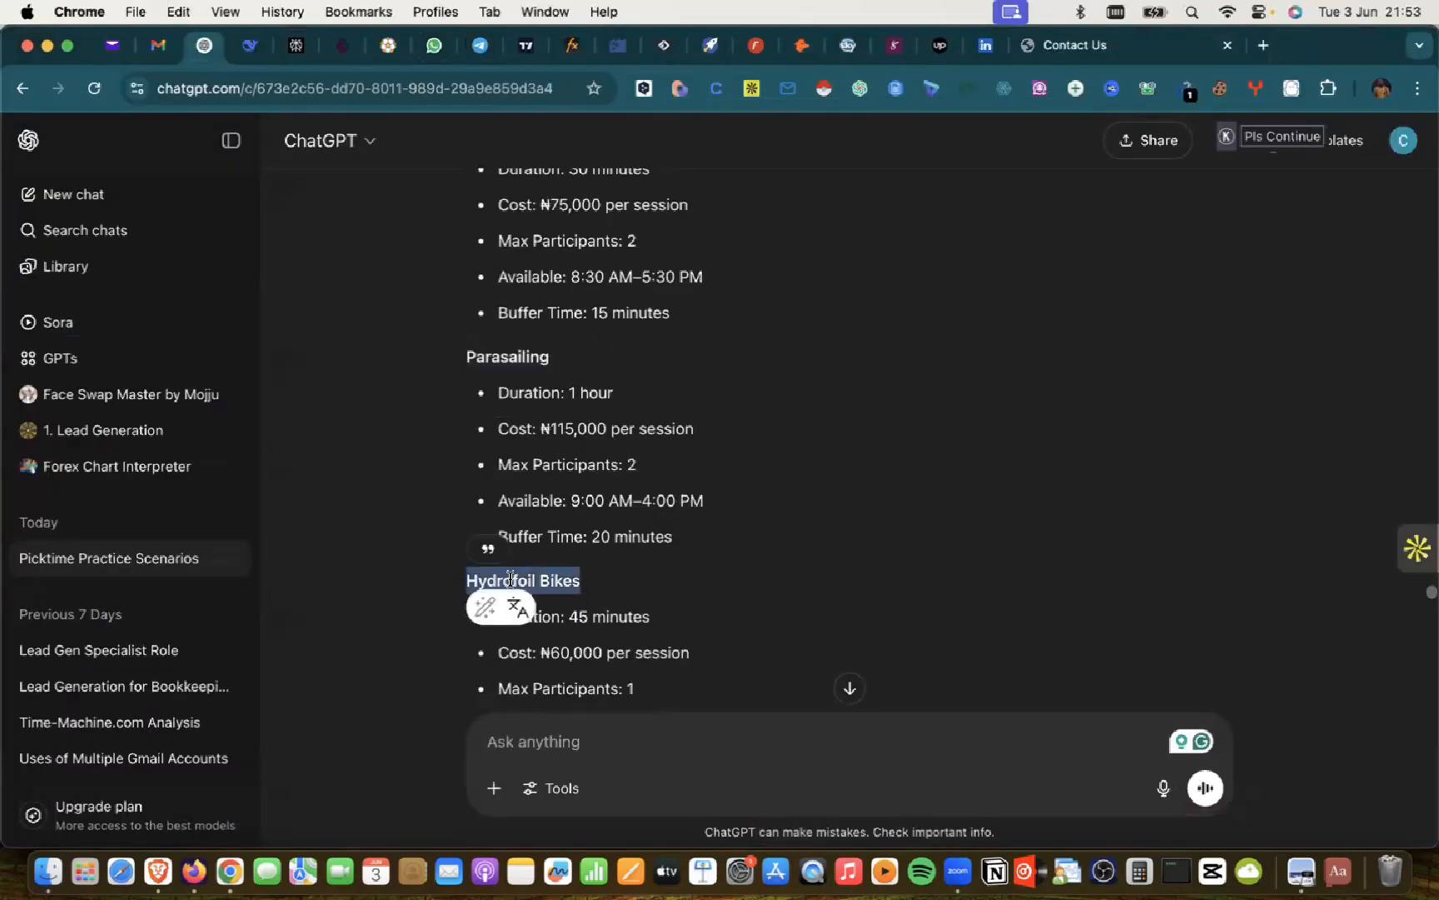
pyautogui.press('super+t')
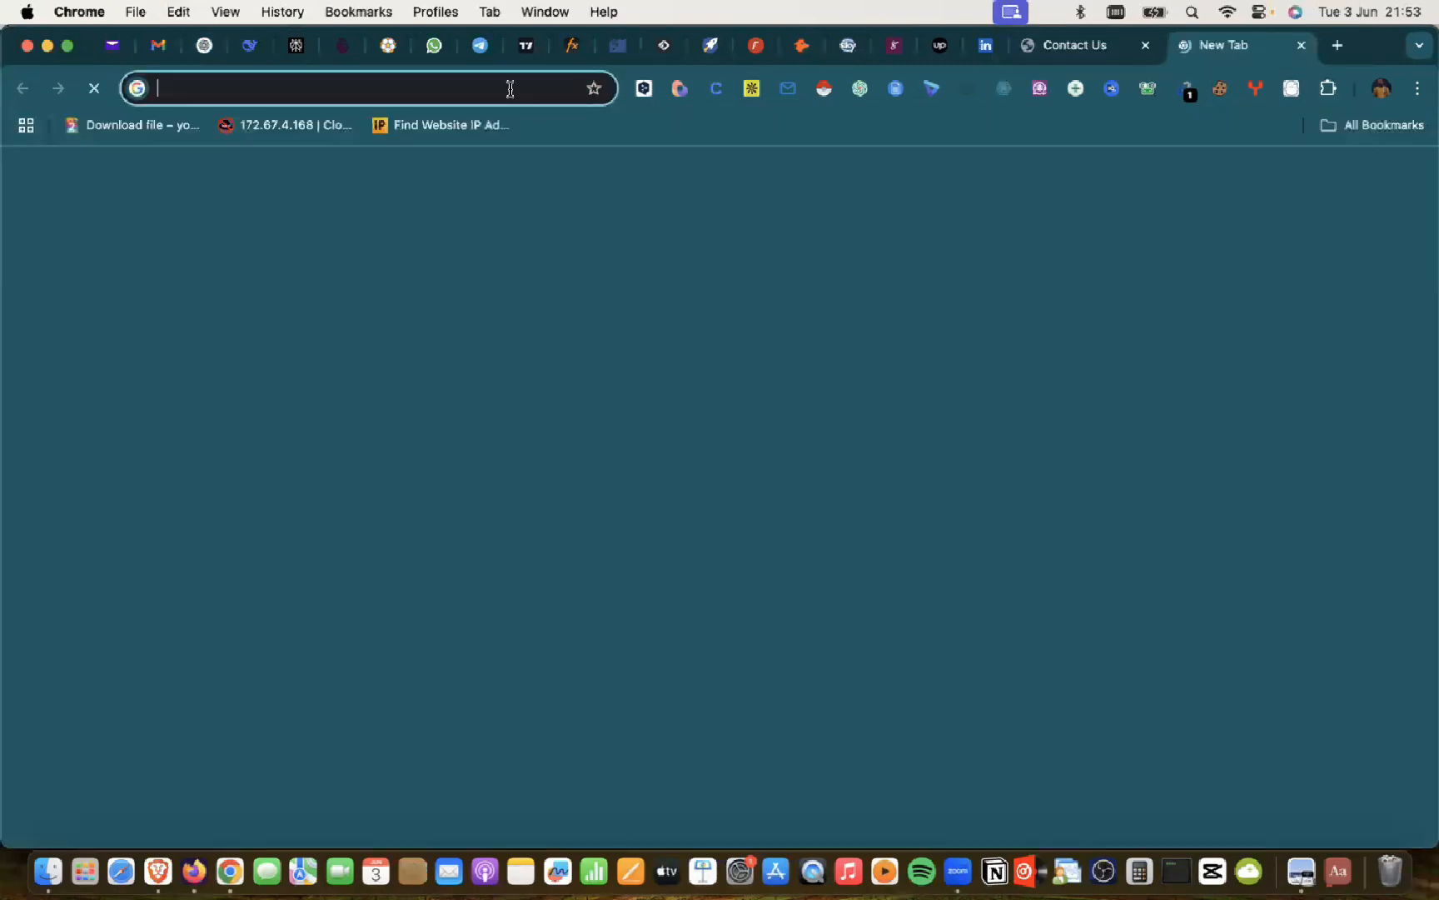
pyautogui.press('super+v')
pyautogui.press('Return')
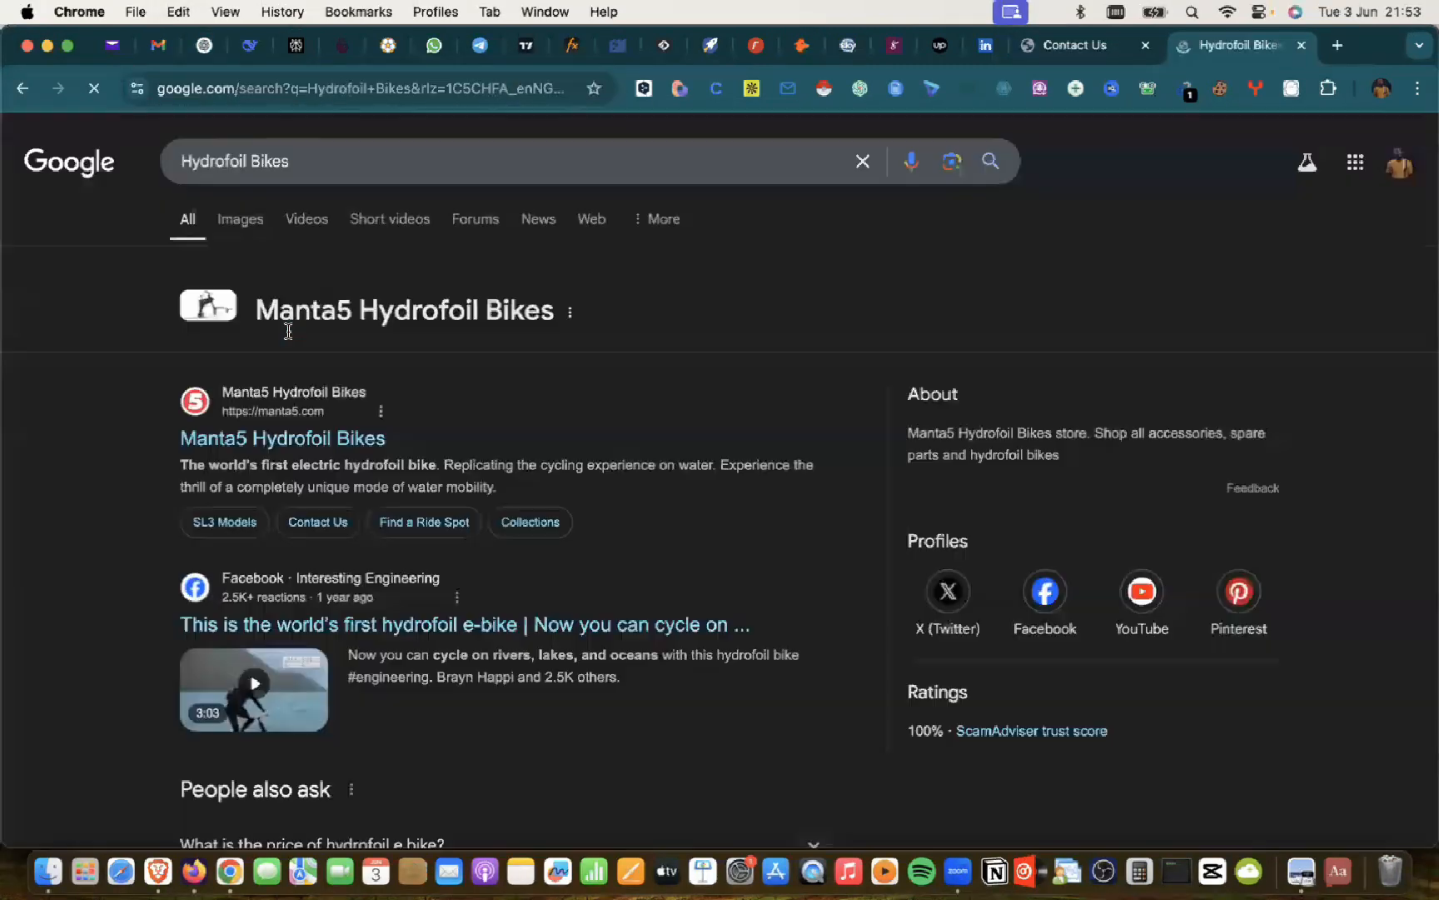
pyautogui.click(245, 222)
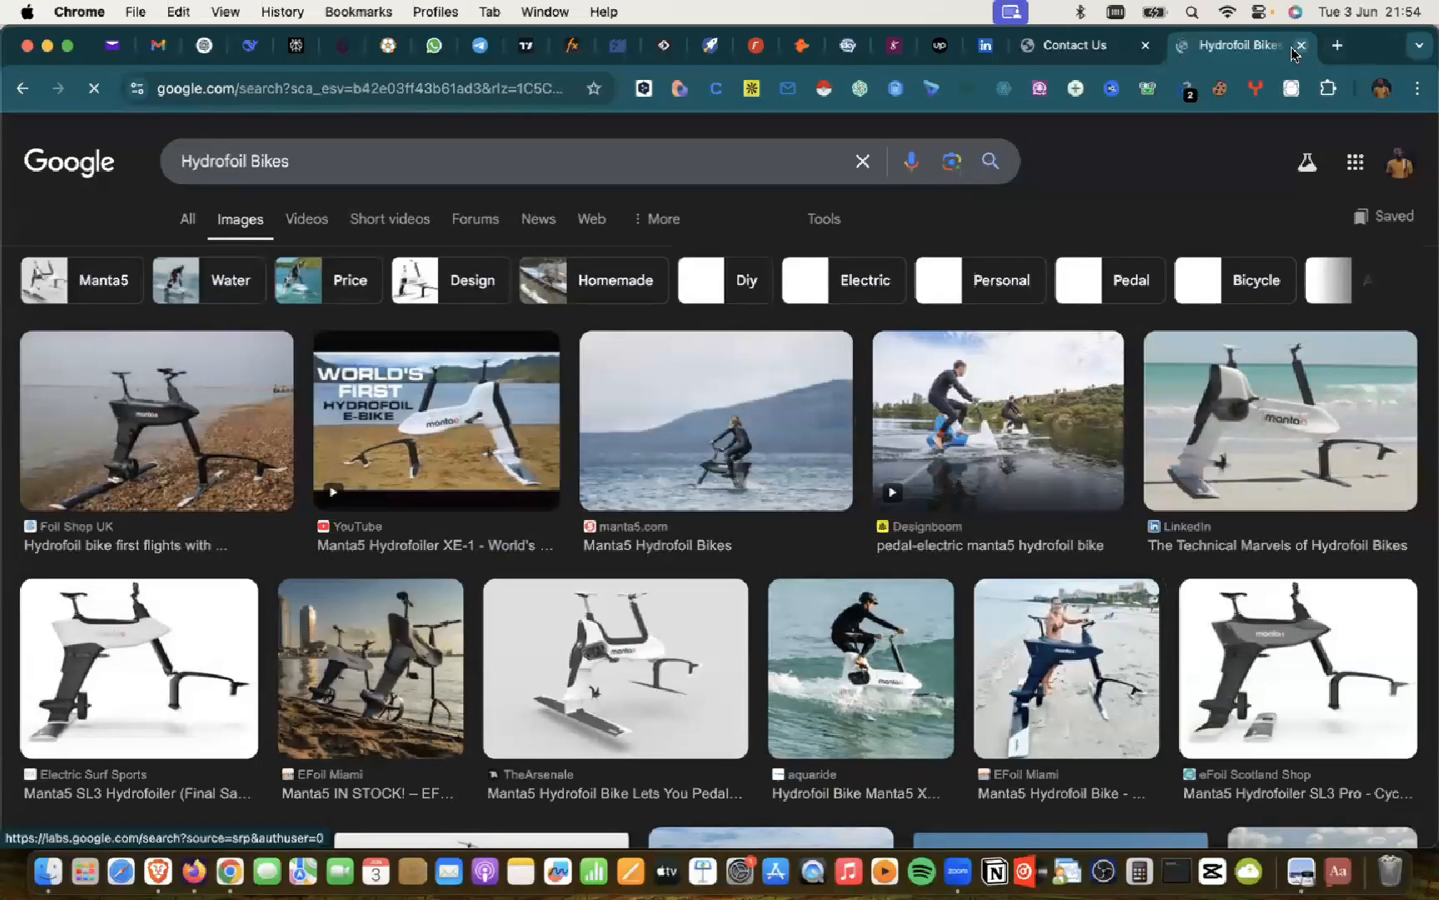
pyautogui.press('super+w')
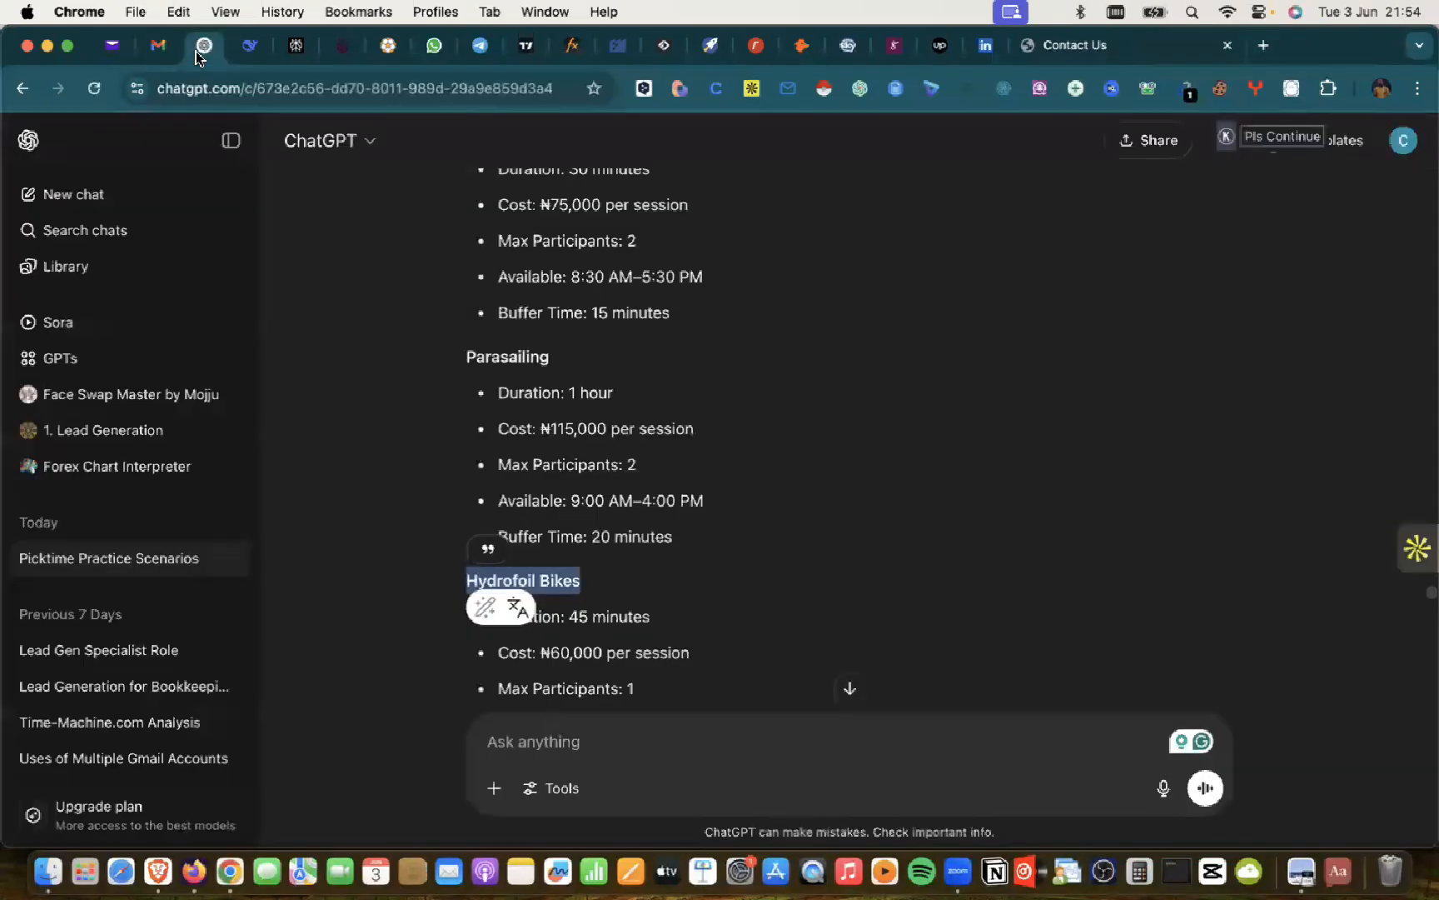
pyautogui.press('super+Tab')
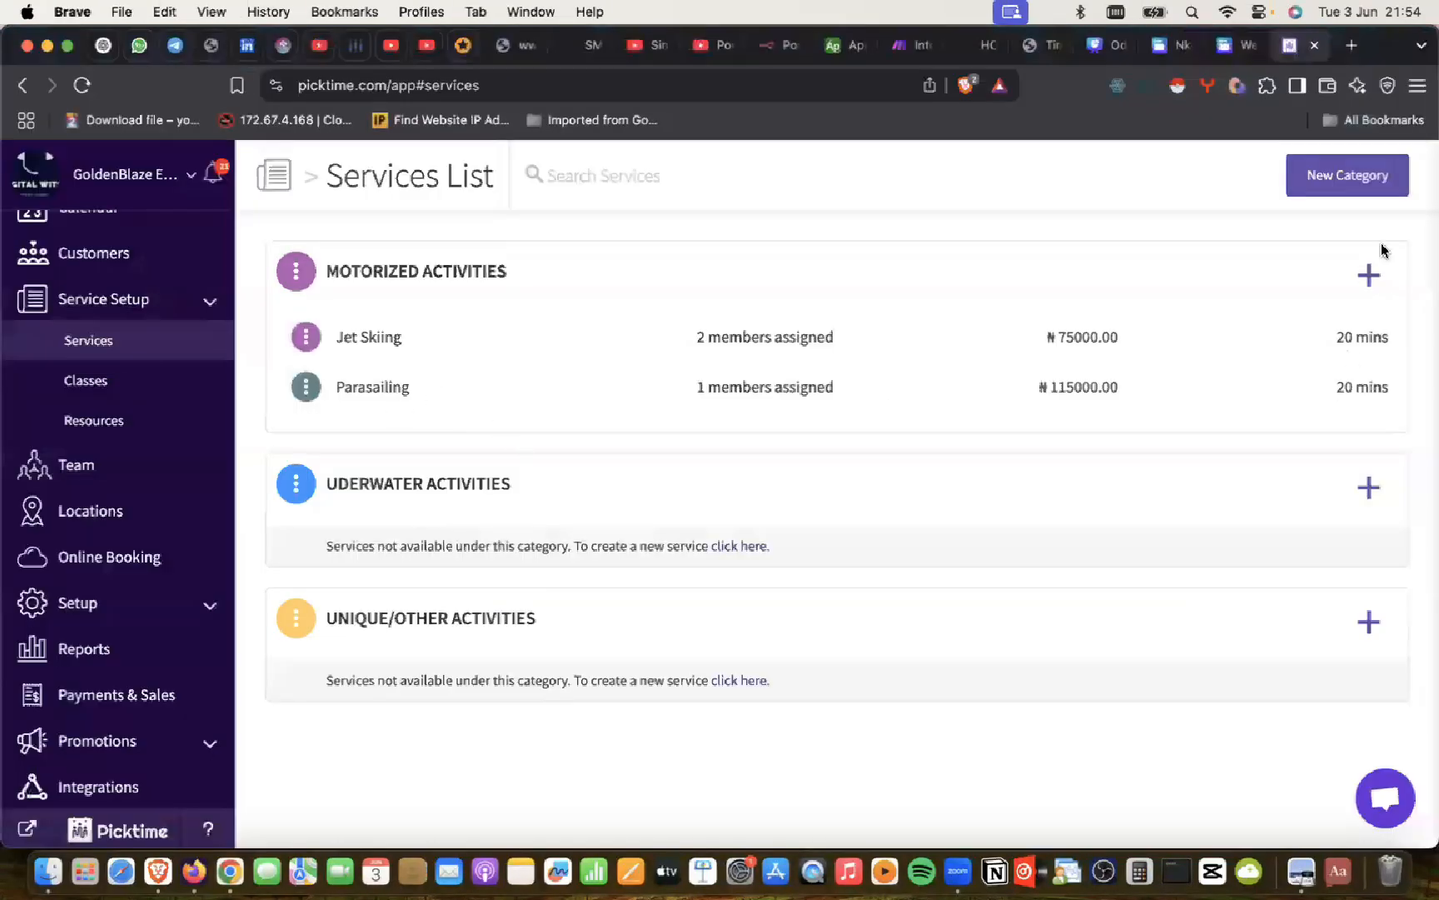
# Step: Create a Motorized Activities service 'Hydrofoil Bikes' at Lagos with one team member
pyautogui.click(1358, 289)
pyautogui.click(472, 311)
pyautogui.press('super+v')
pyautogui.click(433, 392)
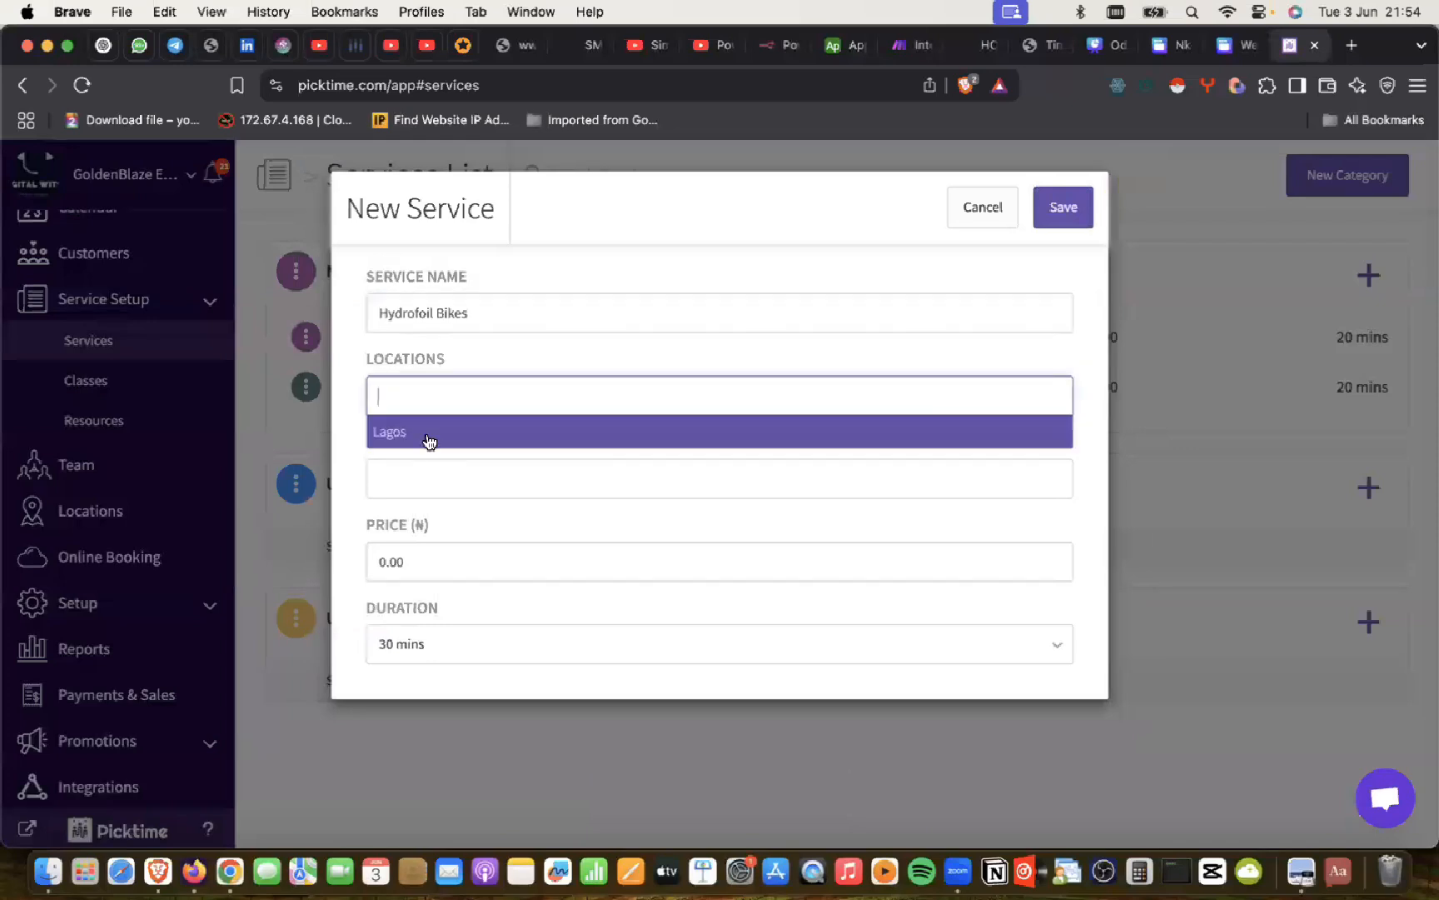
pyautogui.click(430, 441)
pyautogui.click(418, 491)
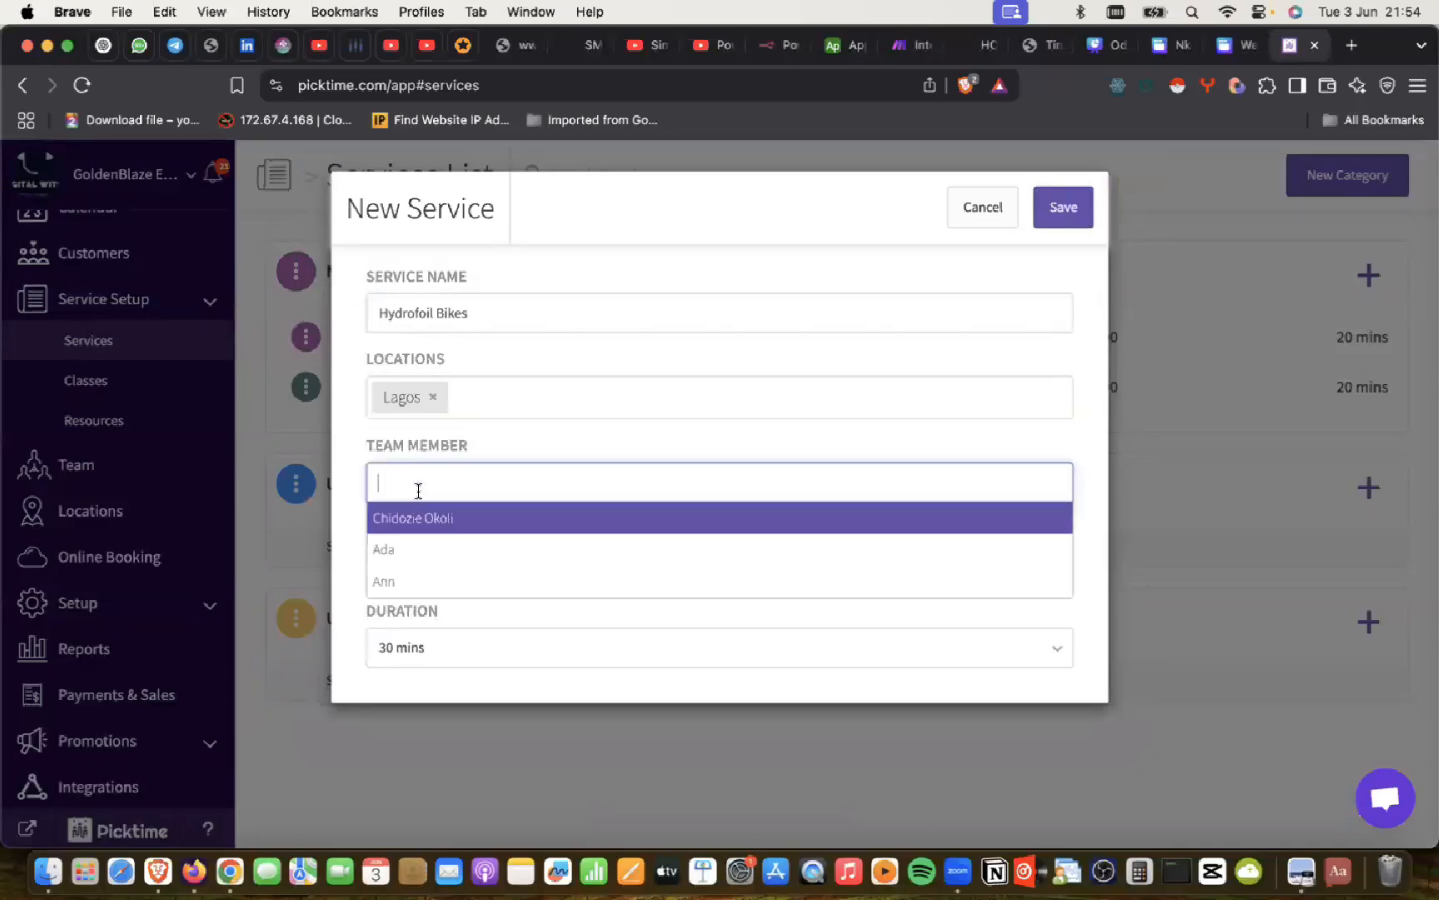
pyautogui.click(393, 580)
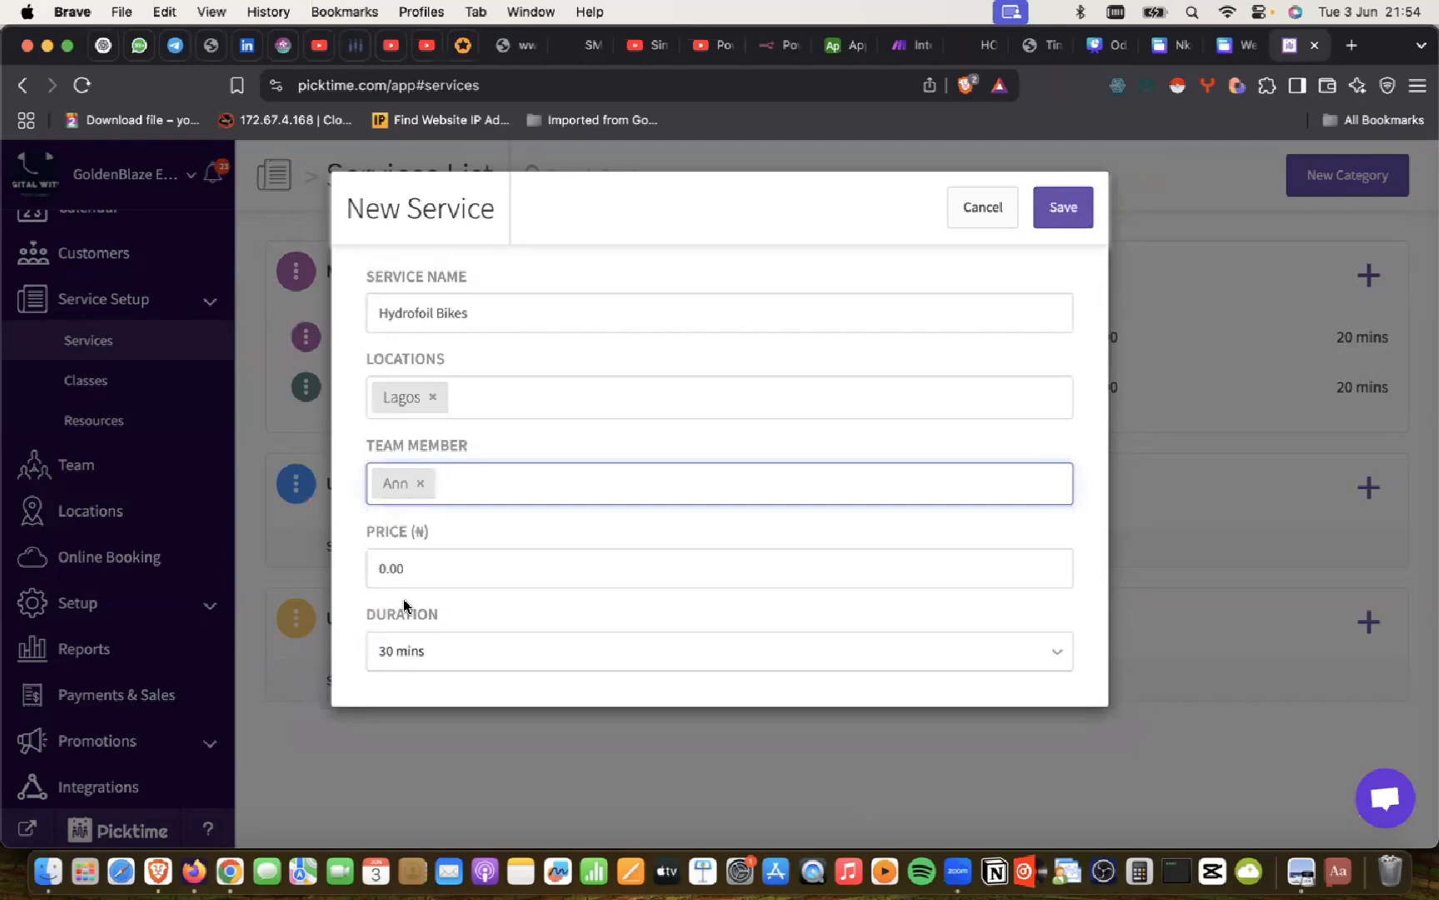
# Step: Price Hydrofoil Bikes at 60000 with a 45-minute duration and save it
pyautogui.click(411, 574)
pyautogui.press('super+Tab')
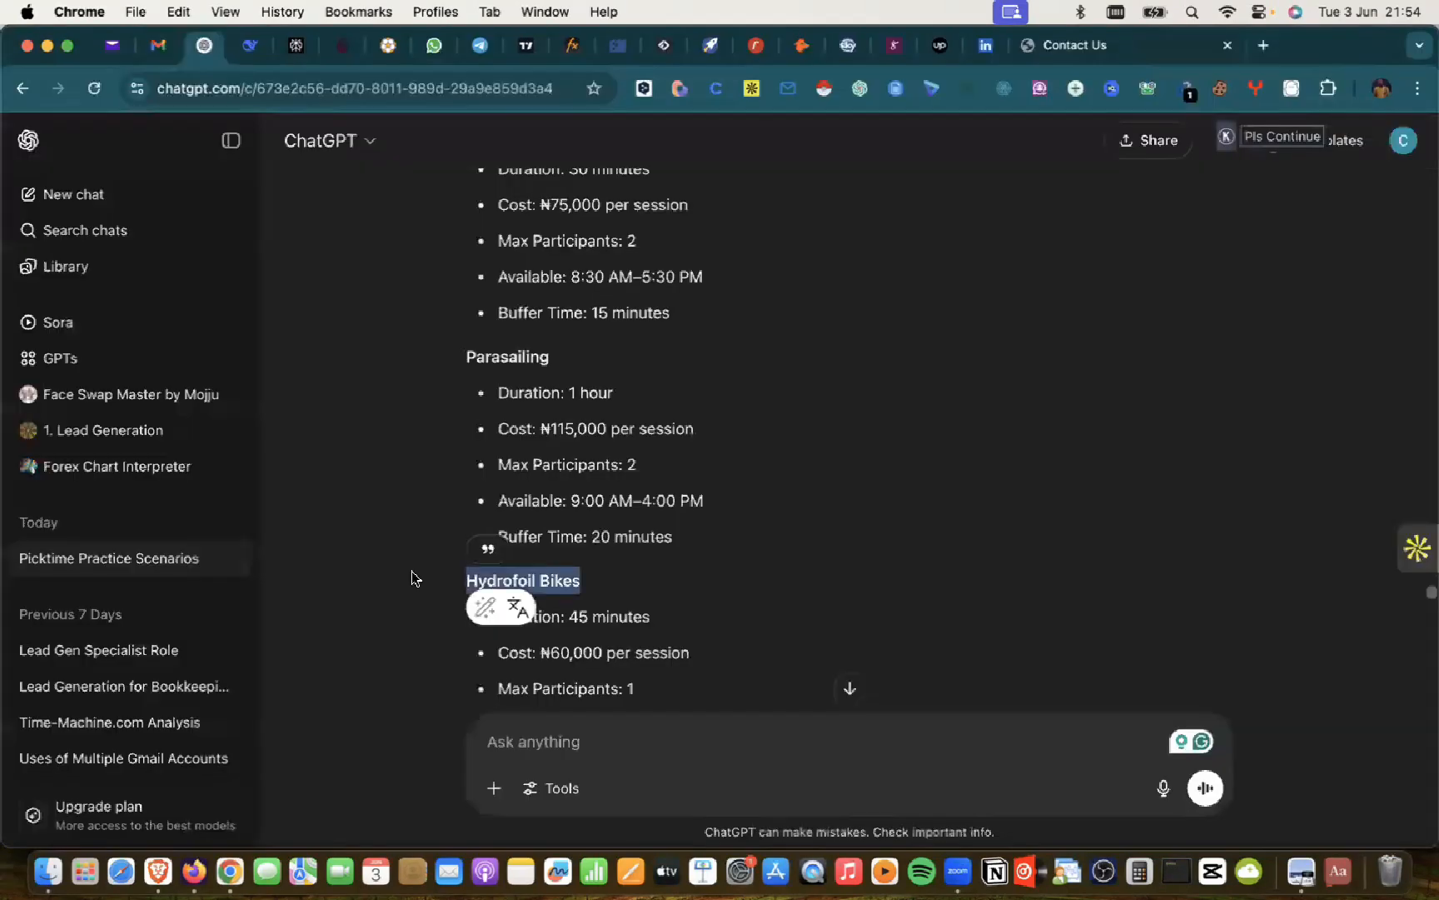
pyautogui.press('super+Tab')
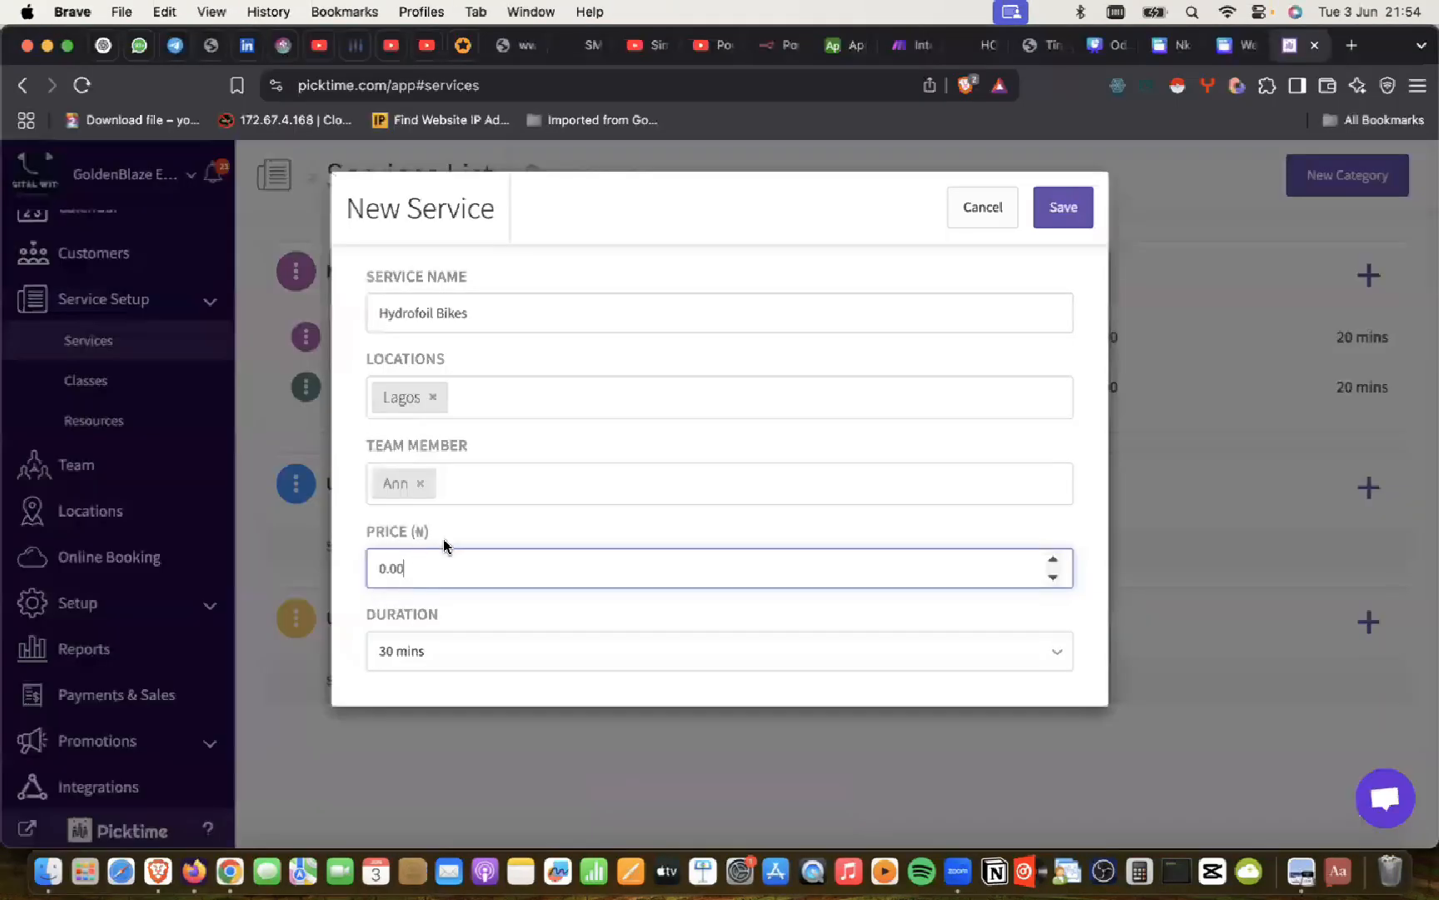
pyautogui.press('super+Tab')
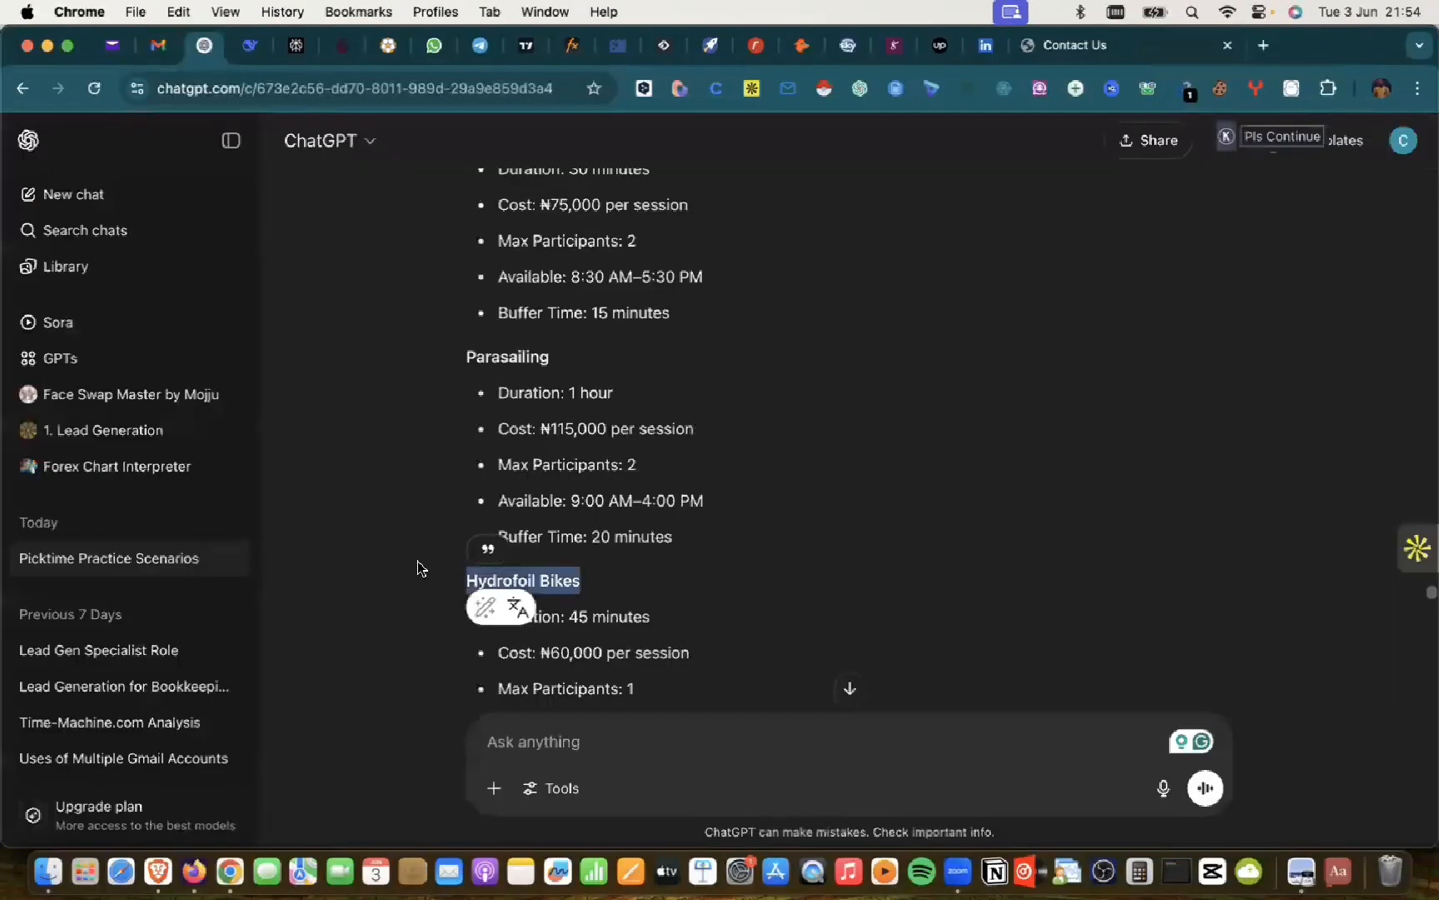
pyautogui.press('super+Tab')
pyautogui.press('super+a')
pyautogui.write('60000')
pyautogui.press('Tab')
pyautogui.click(386, 642)
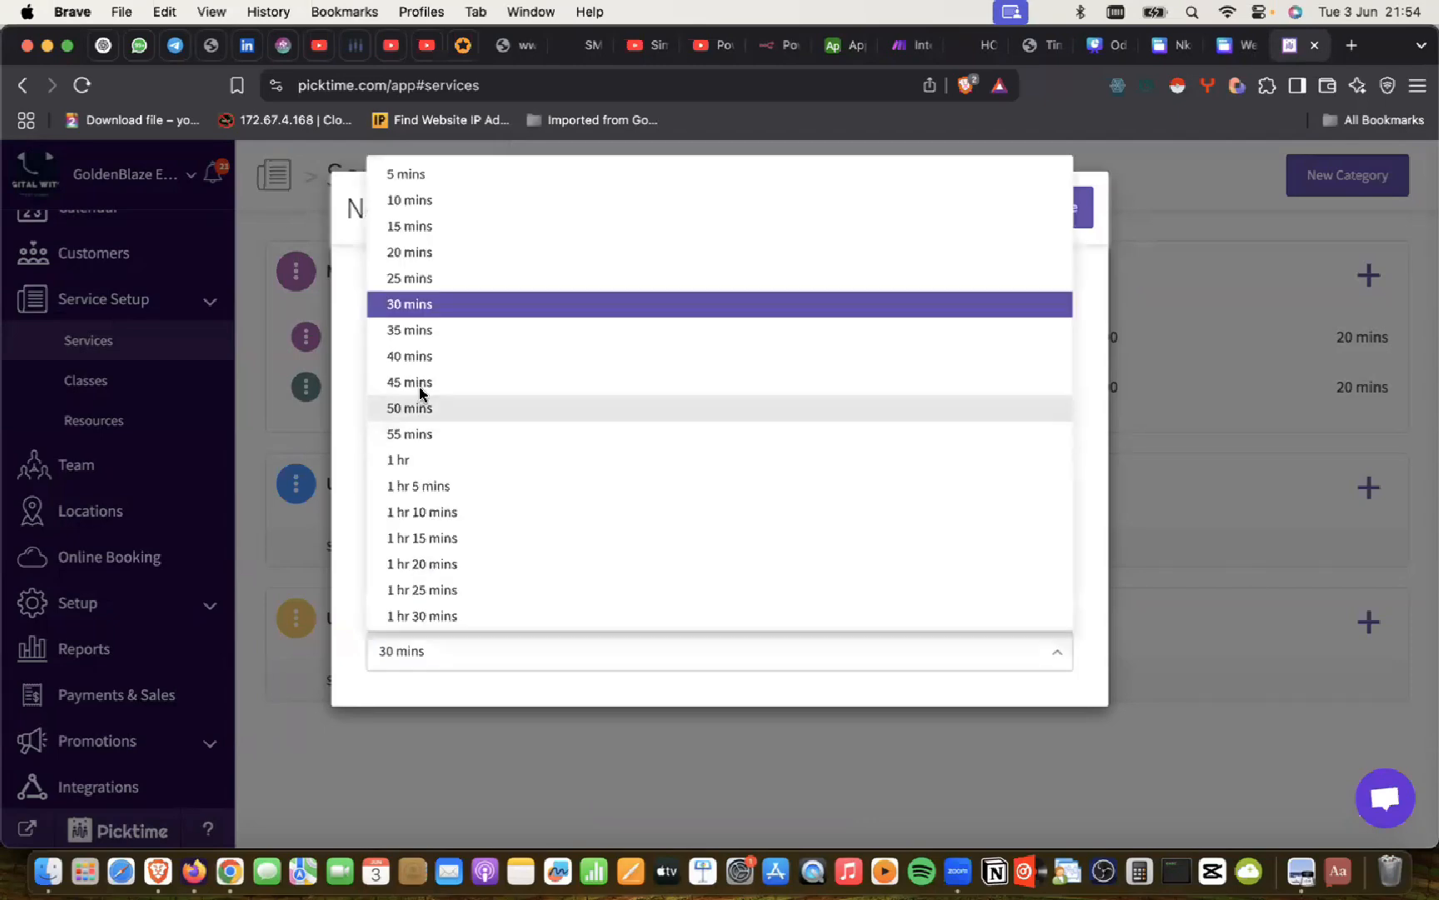
pyautogui.click(419, 384)
pyautogui.click(1047, 206)
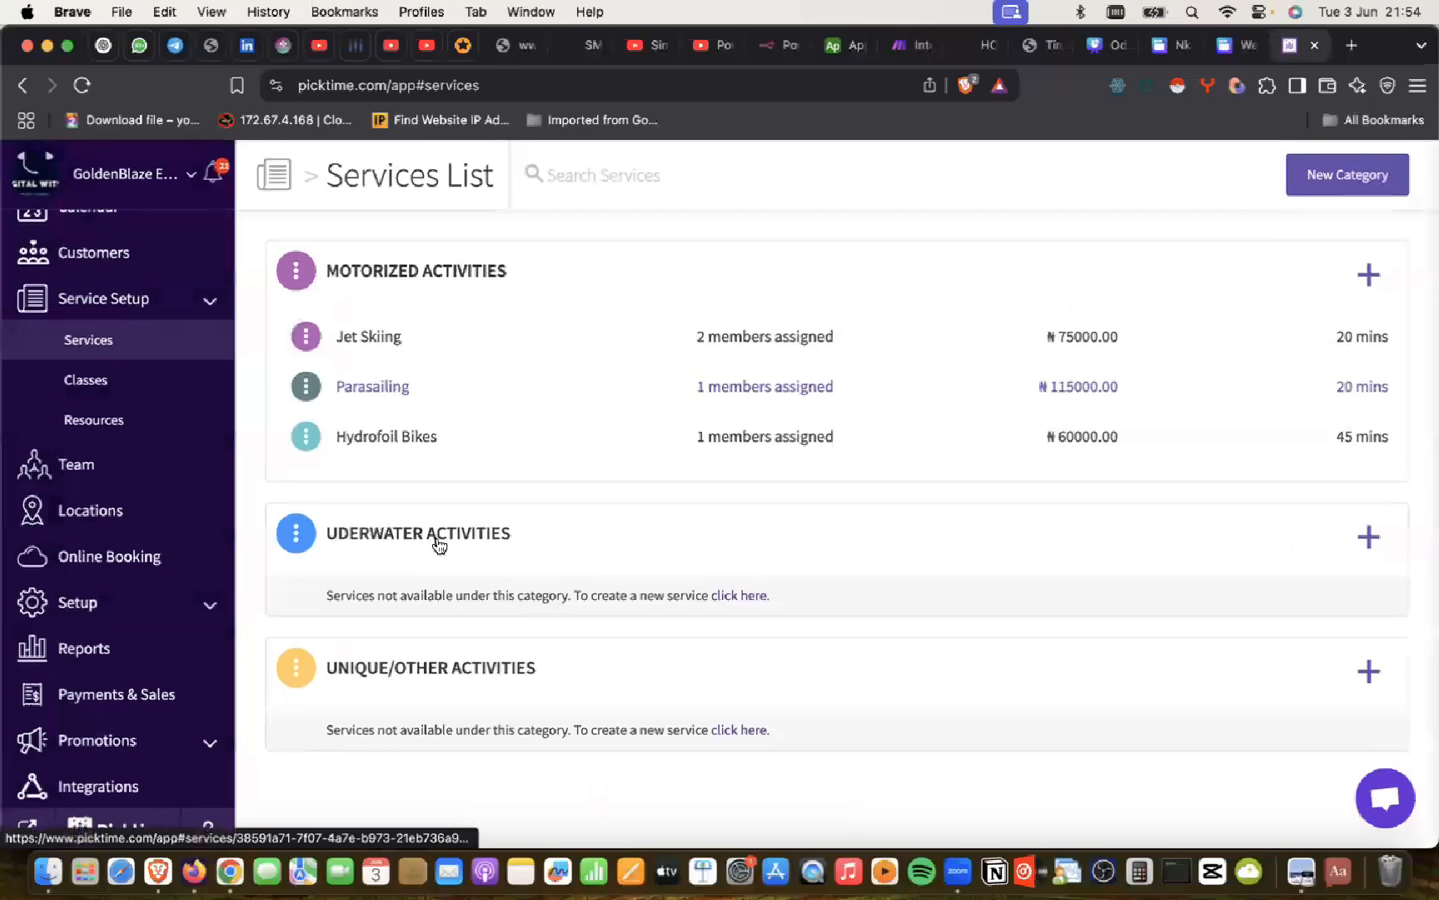
# Step: Copy 'Seabreacher' from the ChatGPT list and search Google for it in a new tab
pyautogui.press('super+Tab')
pyautogui.scroll(-4, 578, 549)
pyautogui.scroll(-3, 578, 547)
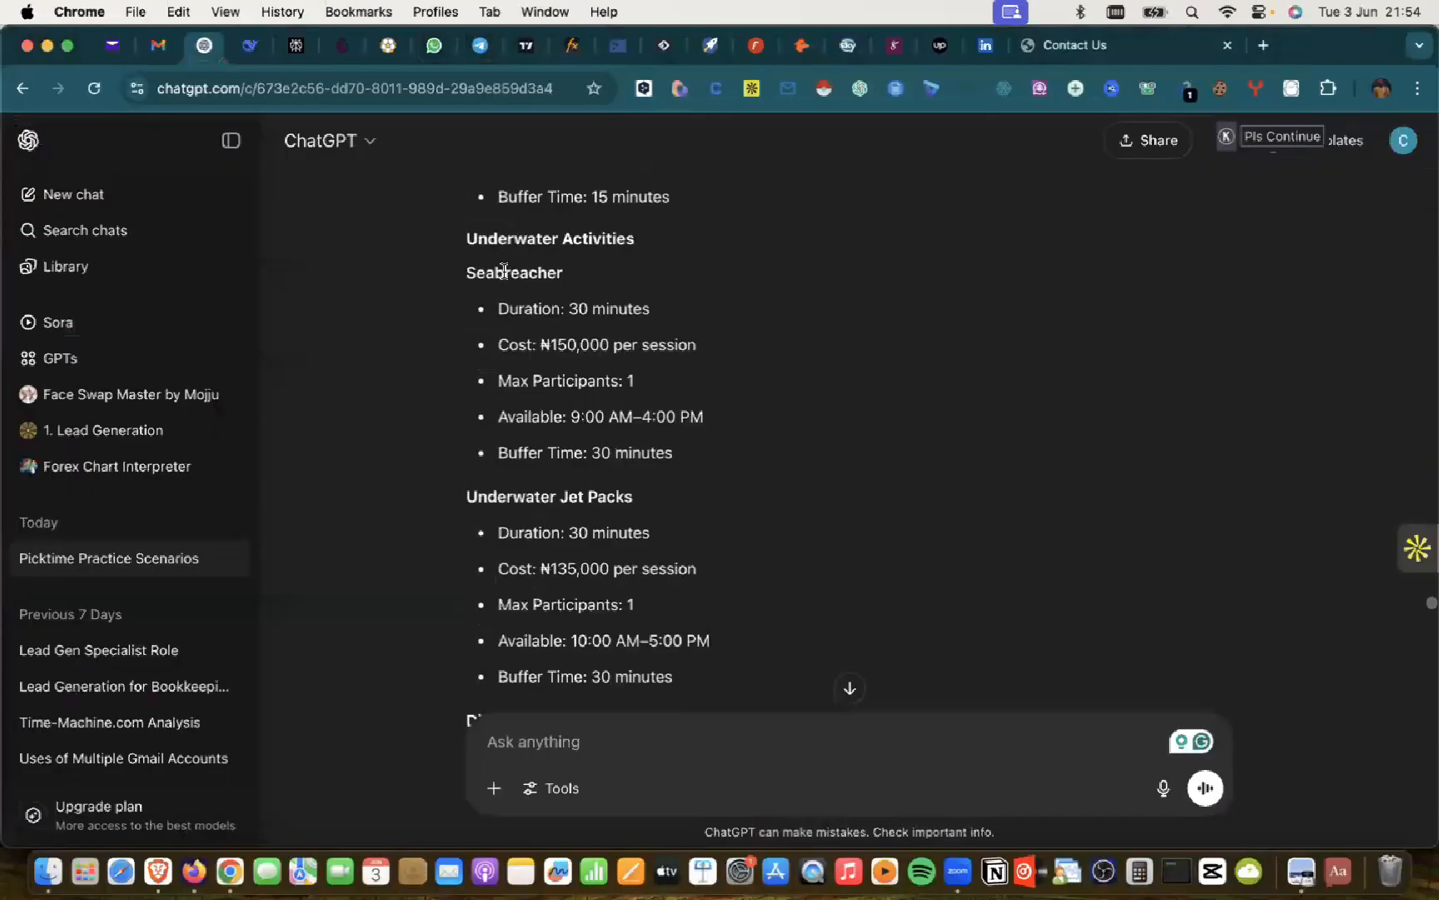
pyautogui.doubleClick(504, 271)
pyautogui.press('cmd+c')
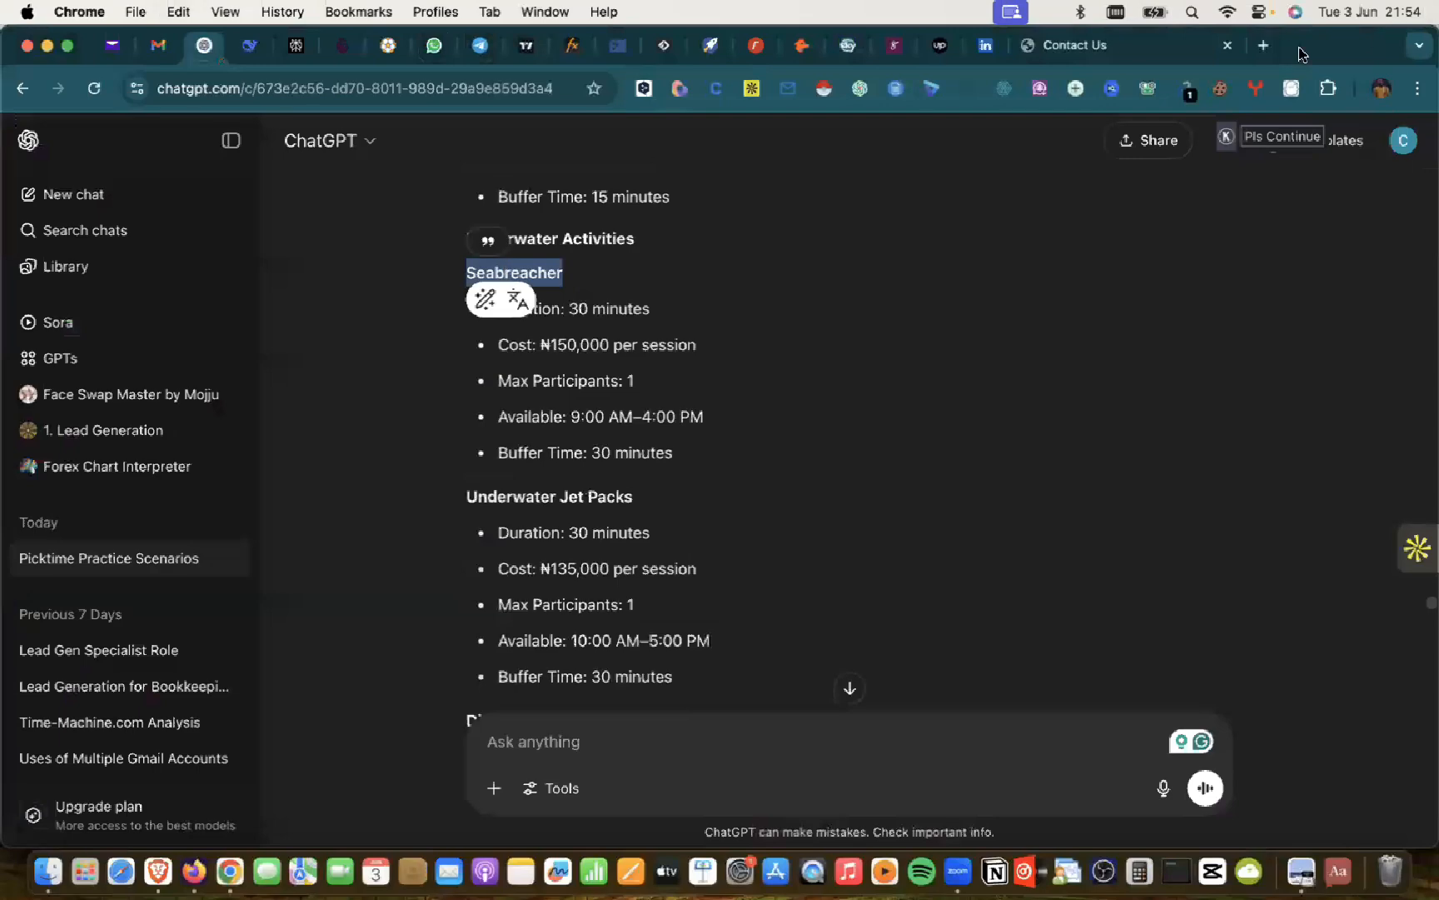
pyautogui.click(1263, 45)
pyautogui.click(520, 83)
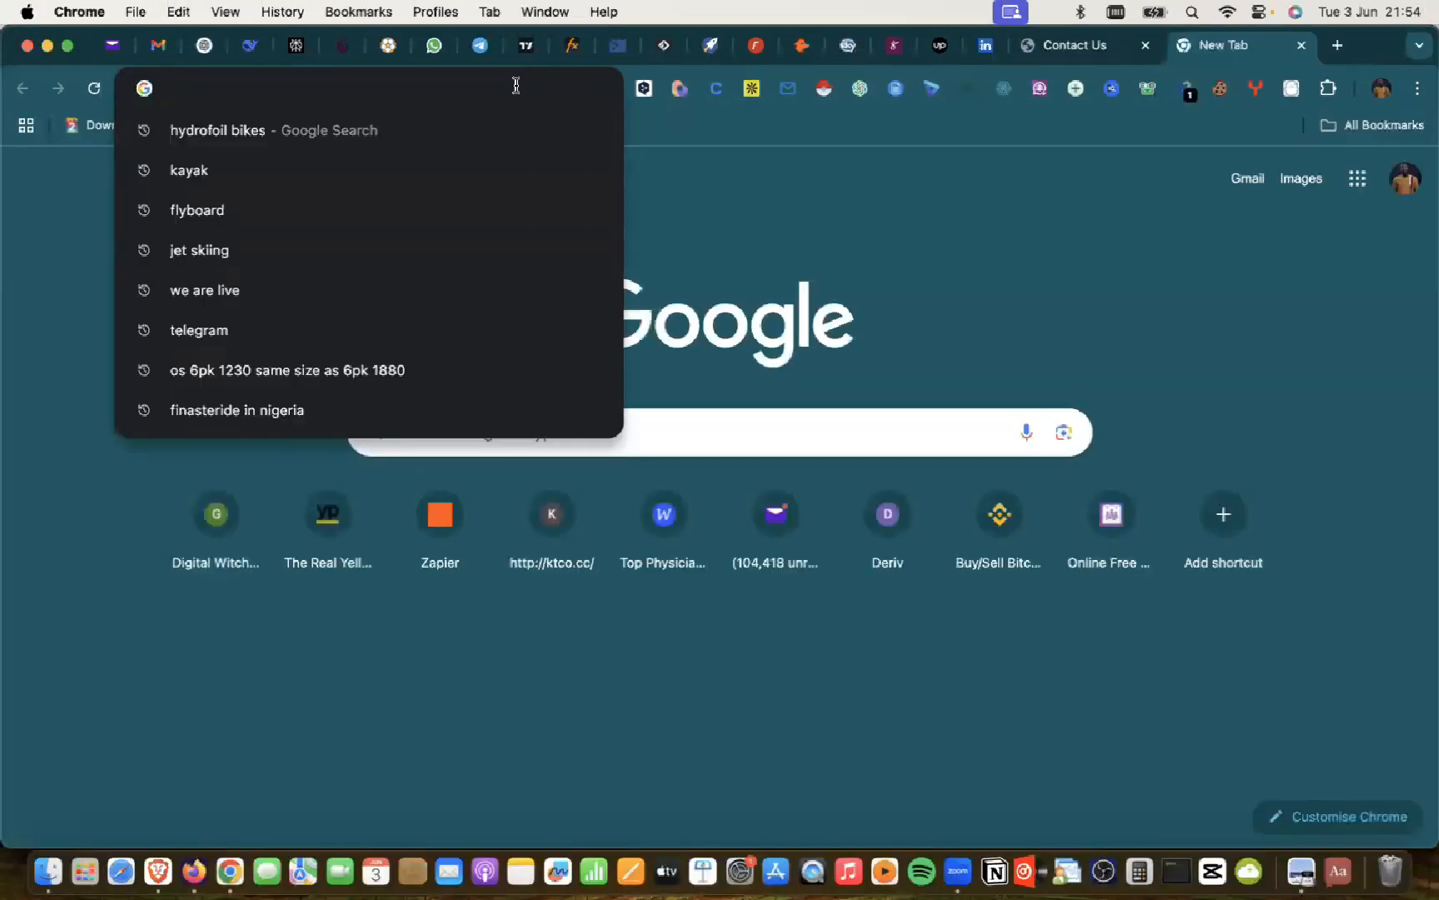
pyautogui.press('cmd+v')
pyautogui.press('Return')
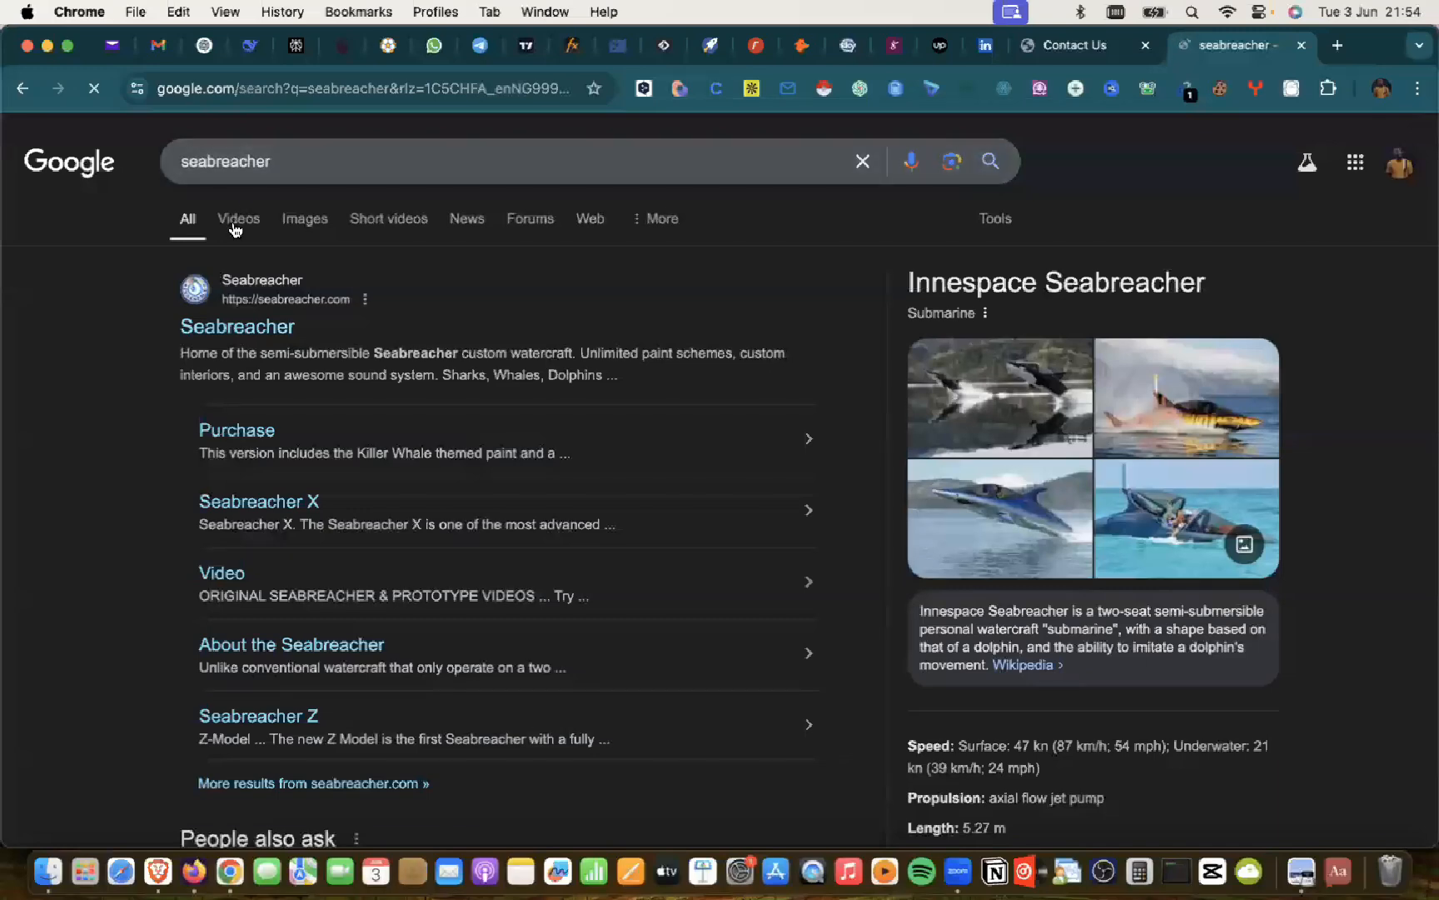
# Step: Browse the Seabreacher video and image results, then close the search tab
pyautogui.click(236, 225)
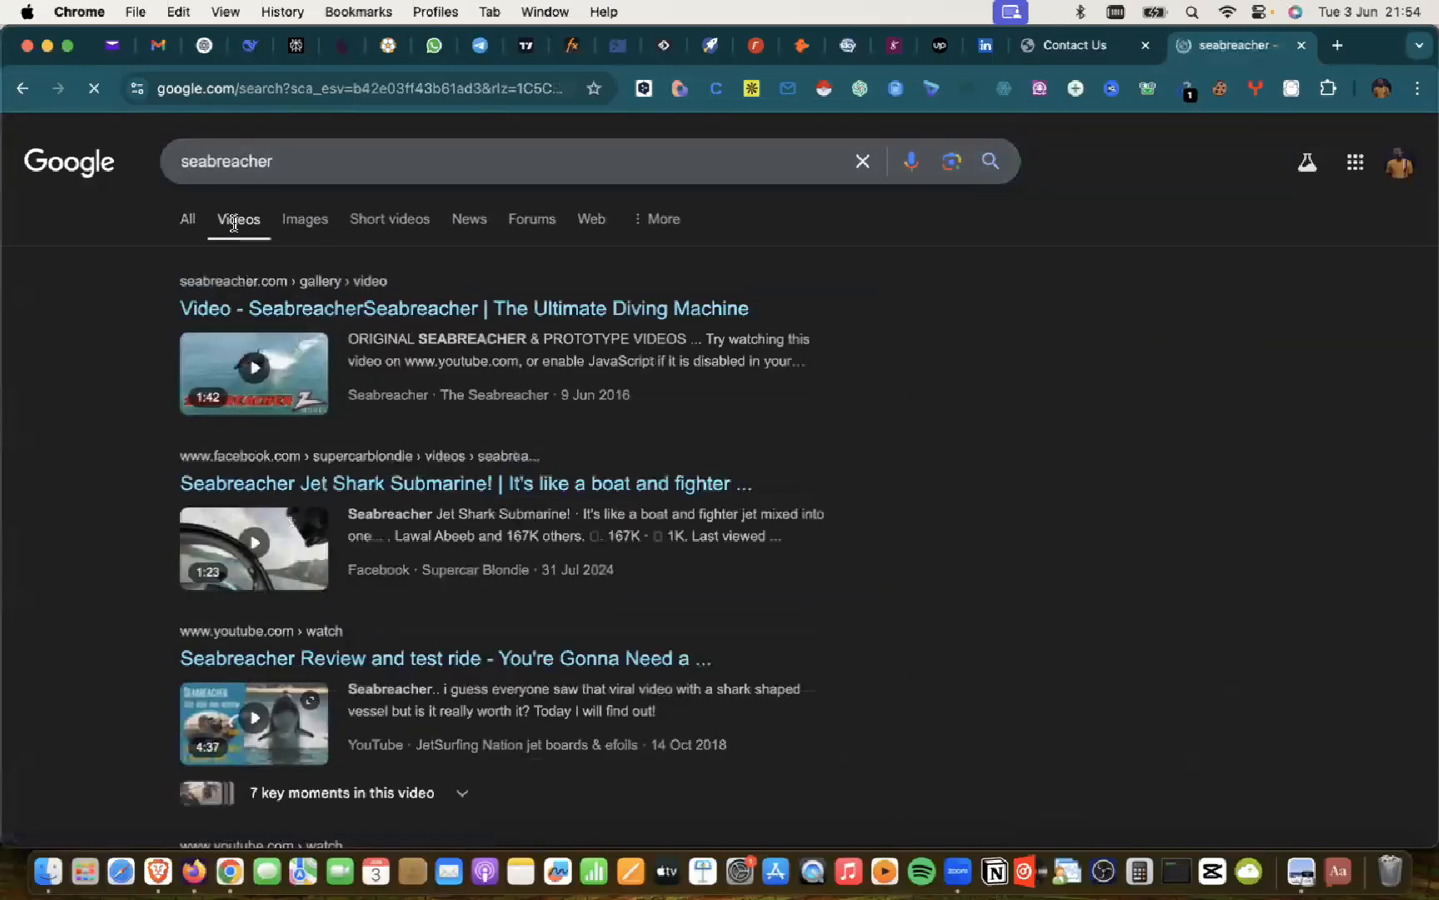
pyautogui.click(301, 223)
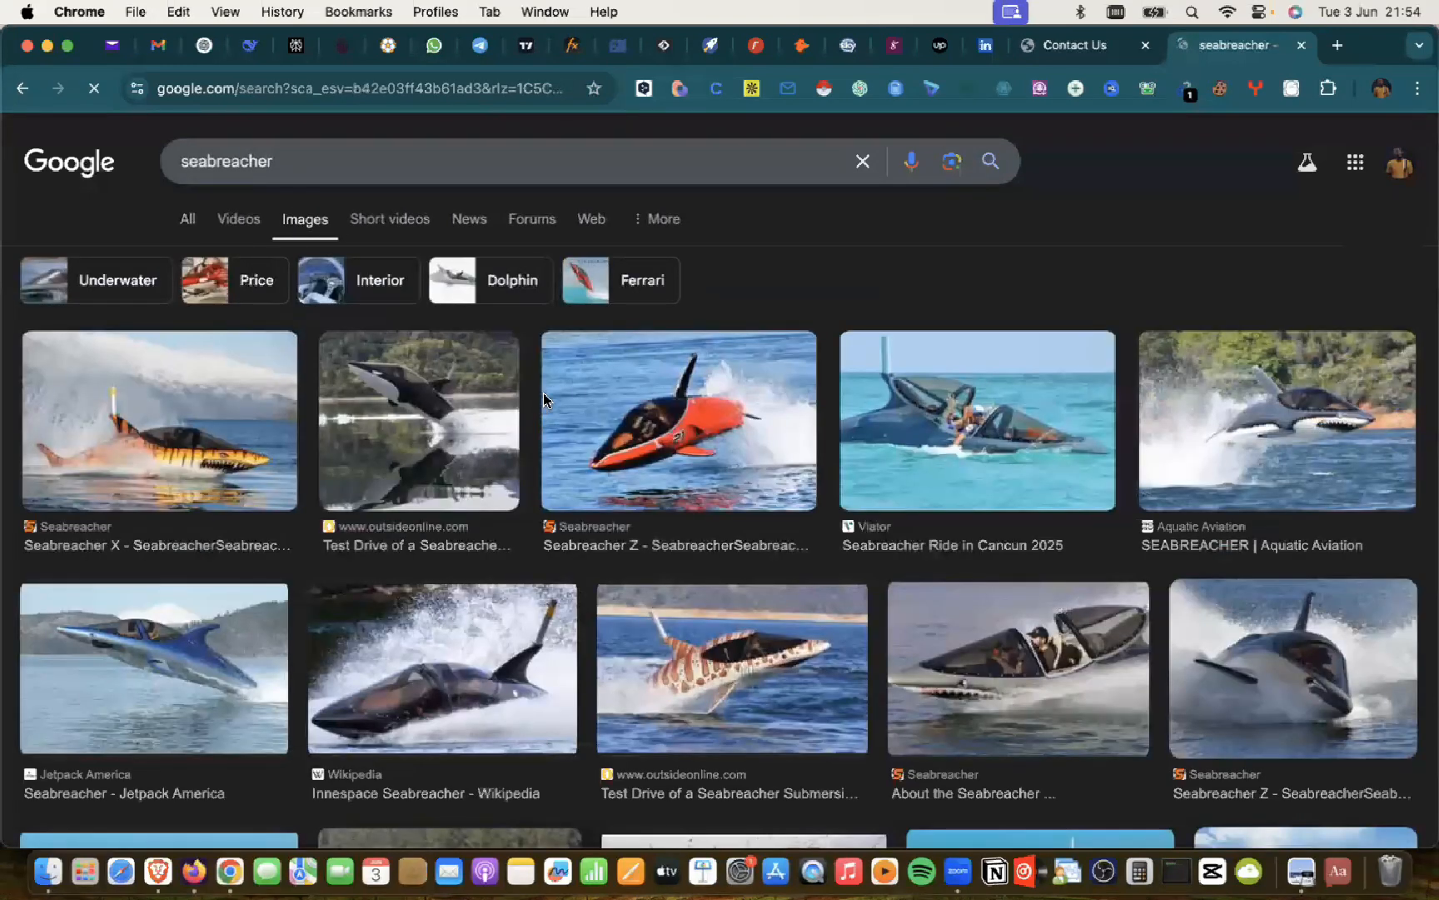
pyautogui.scroll(-3, 543, 408)
pyautogui.scroll(-2, 547, 403)
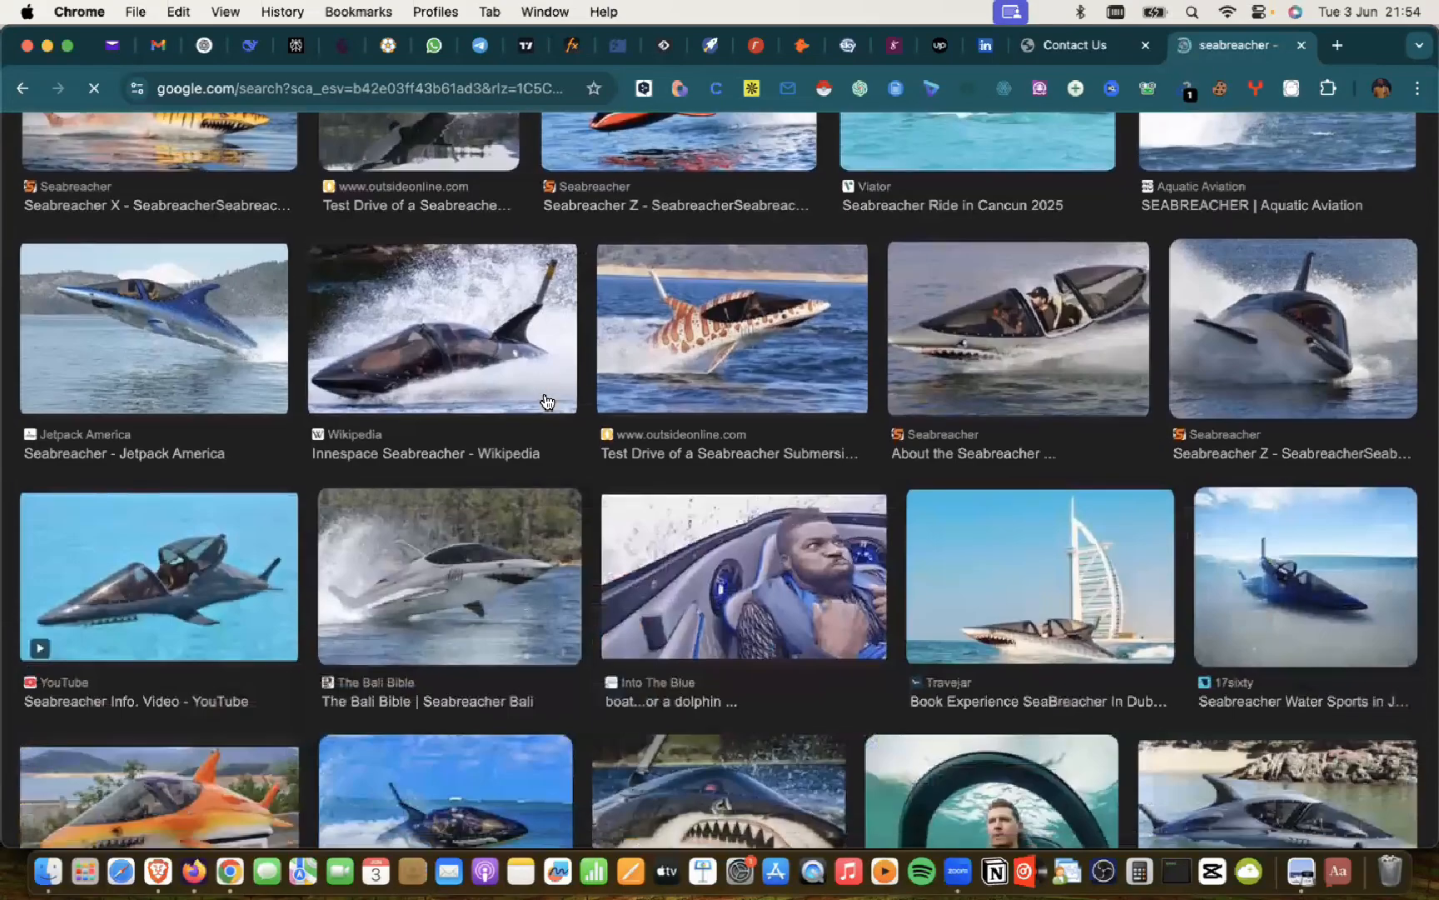
pyautogui.scroll(-7, 546, 402)
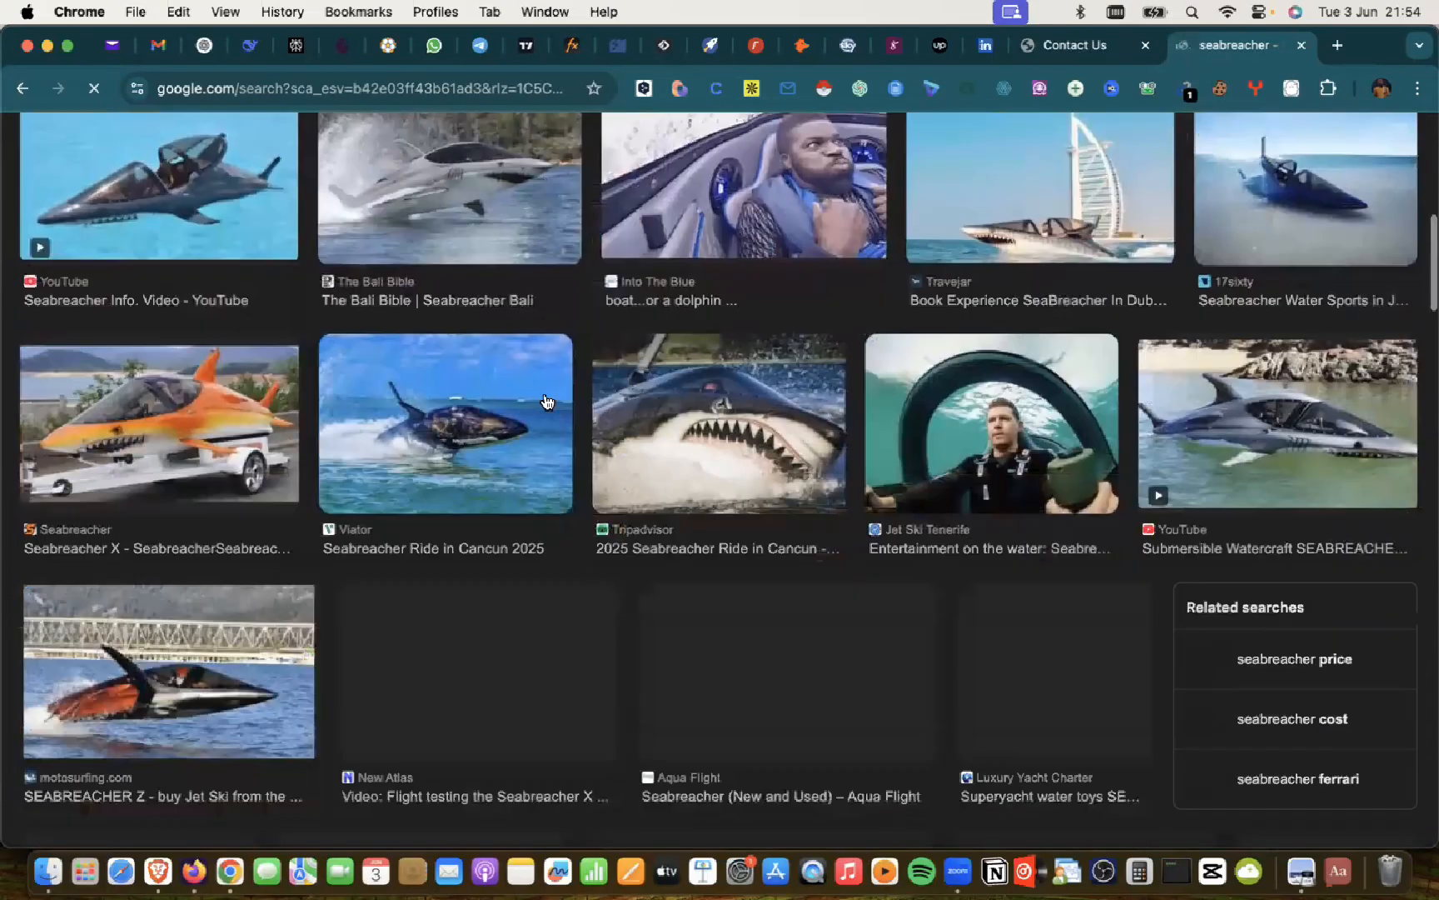
pyautogui.scroll(5, 546, 403)
pyautogui.scroll(1, 546, 402)
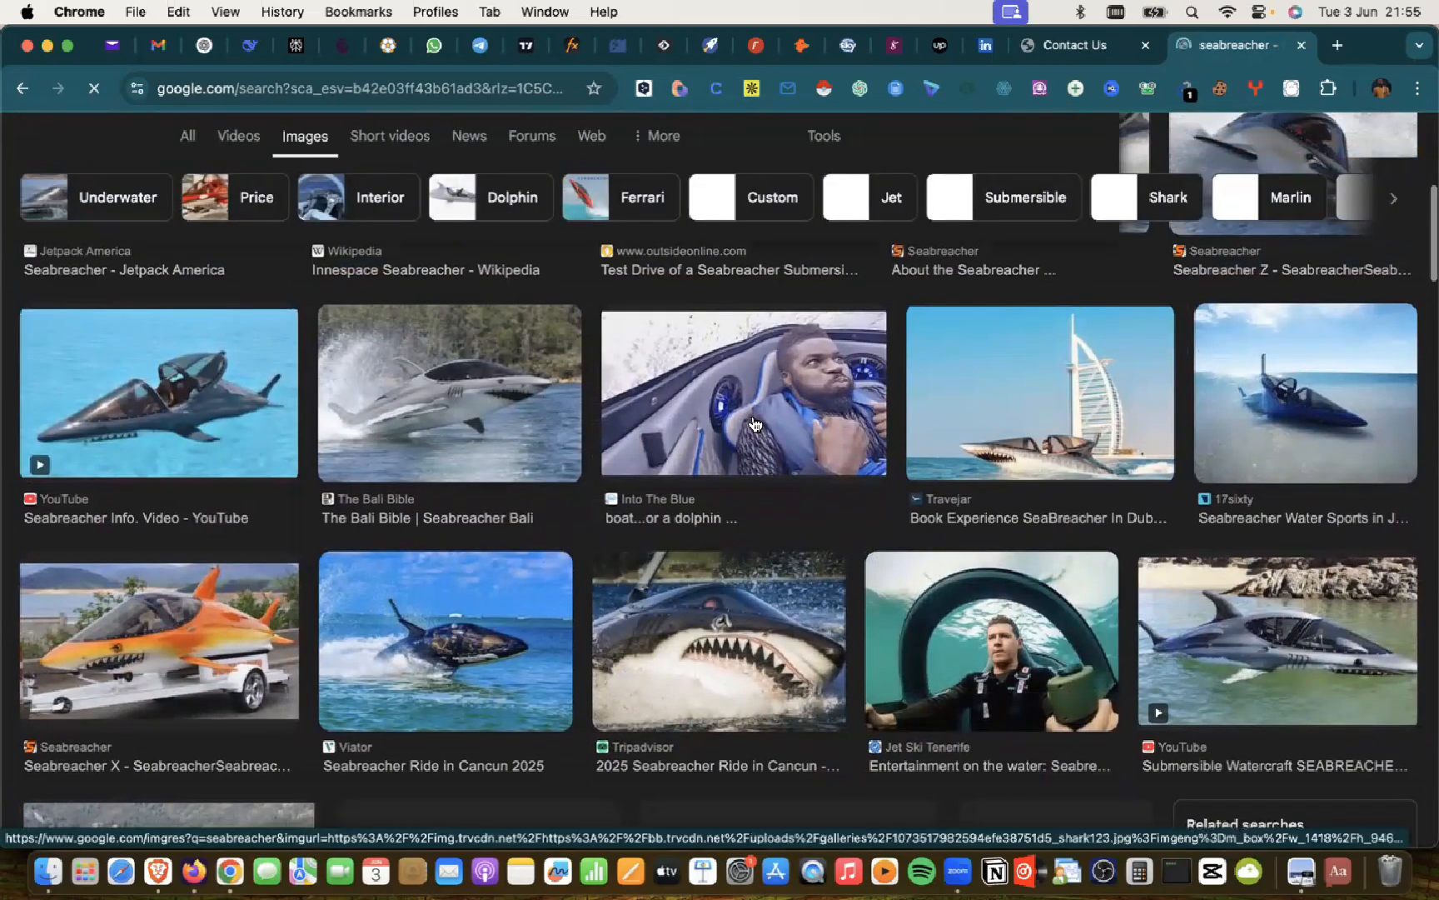
pyautogui.scroll(5, 754, 408)
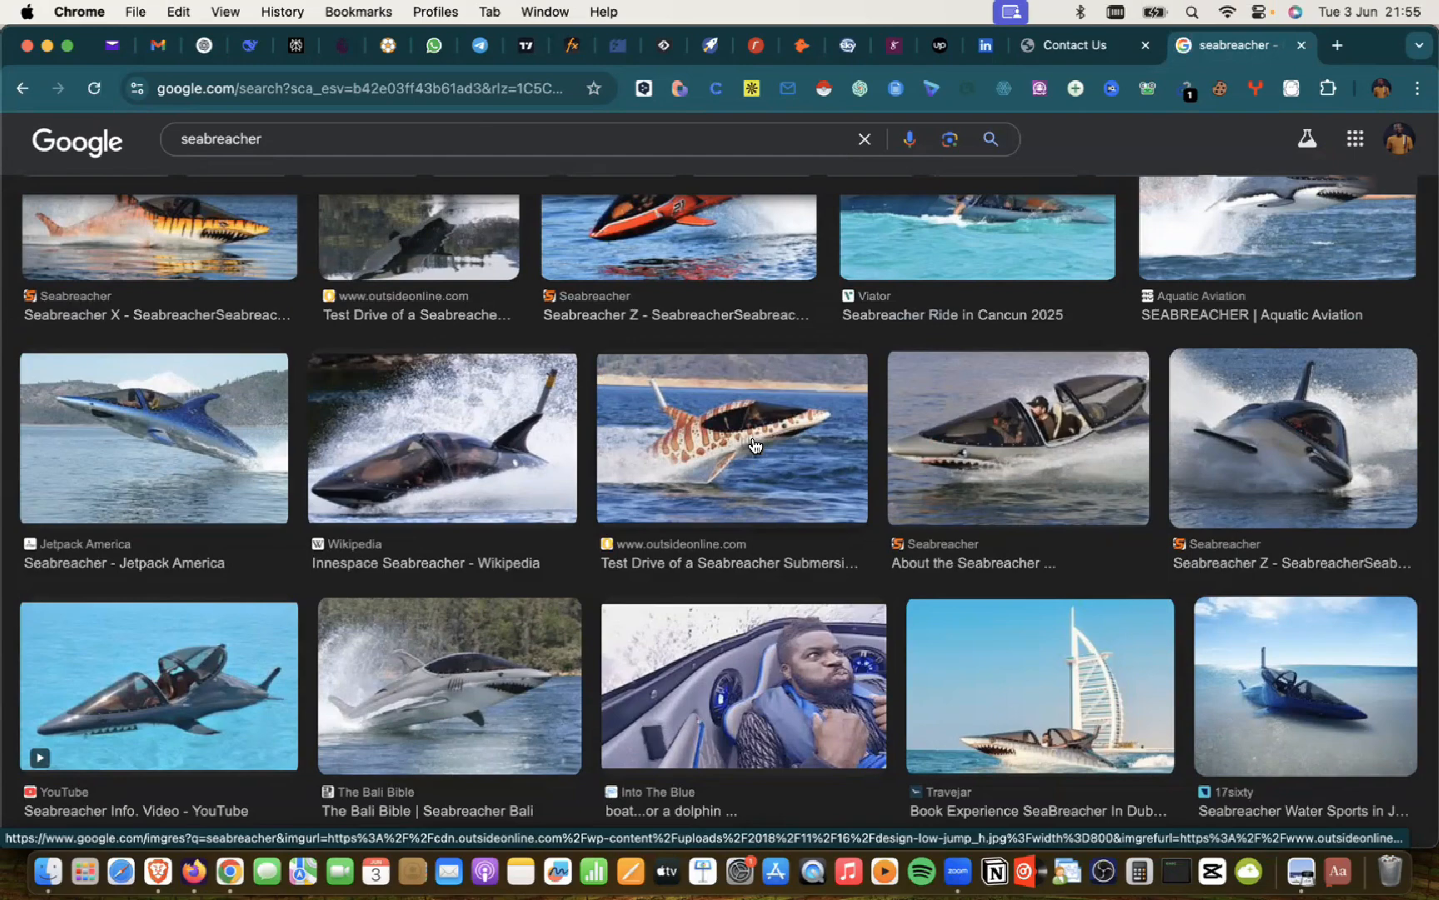
pyautogui.scroll(-10, 754, 445)
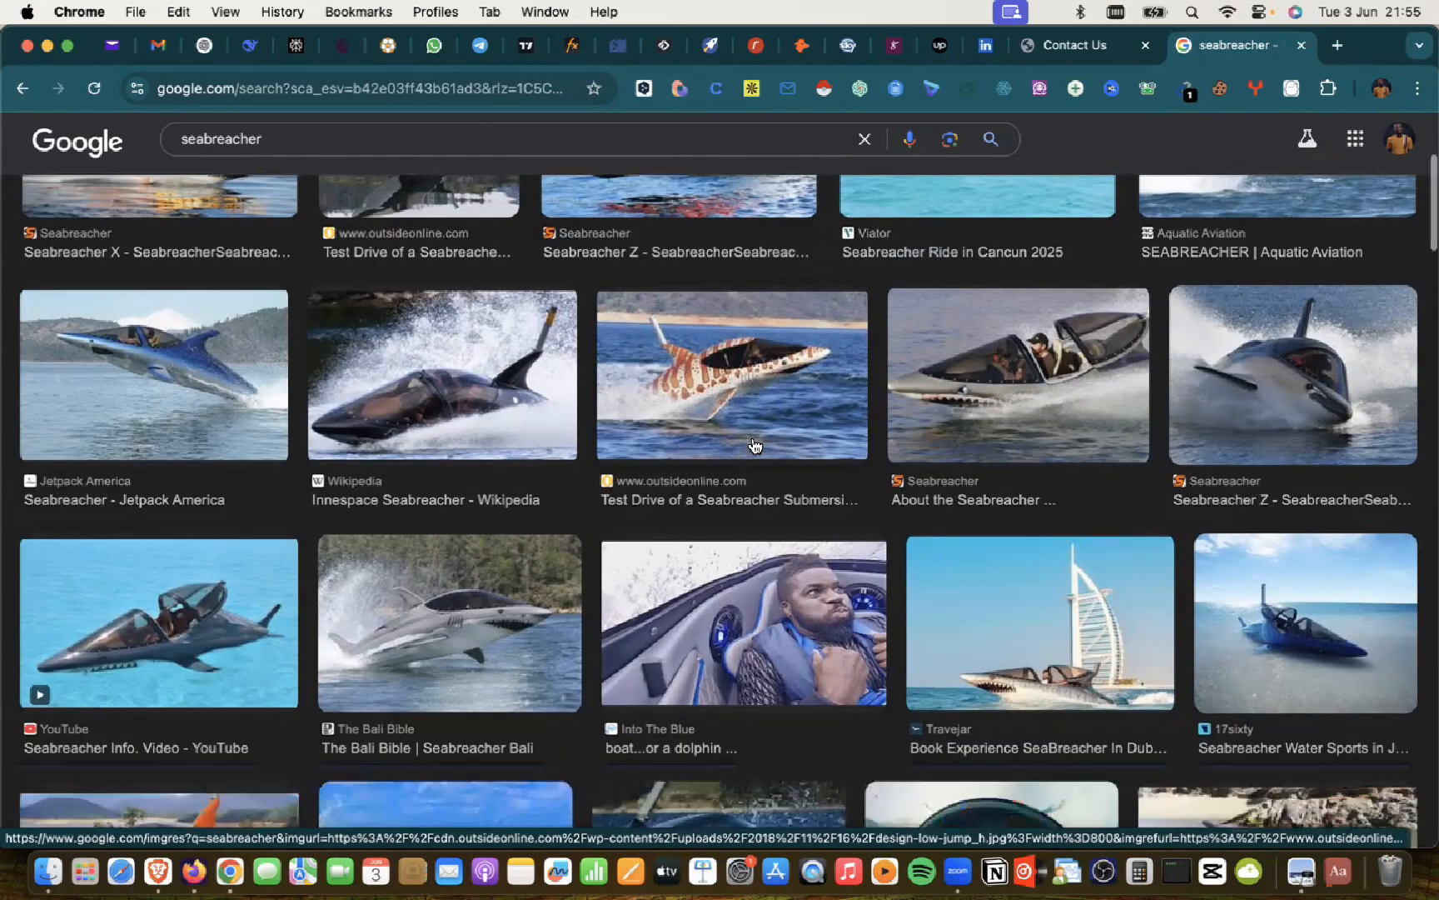
pyautogui.scroll(-5, 753, 446)
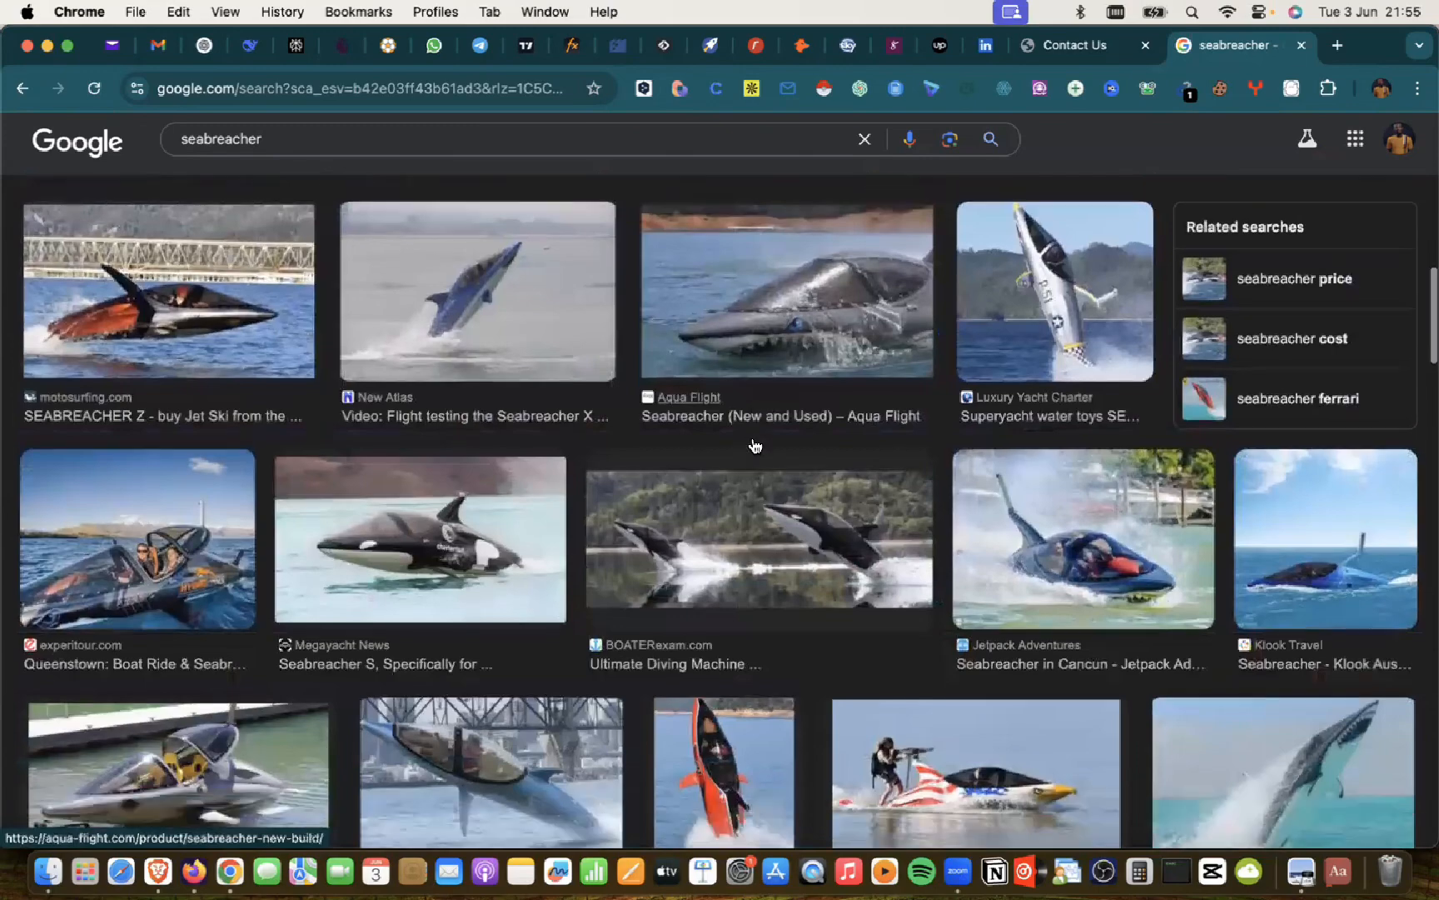
pyautogui.scroll(15, 754, 446)
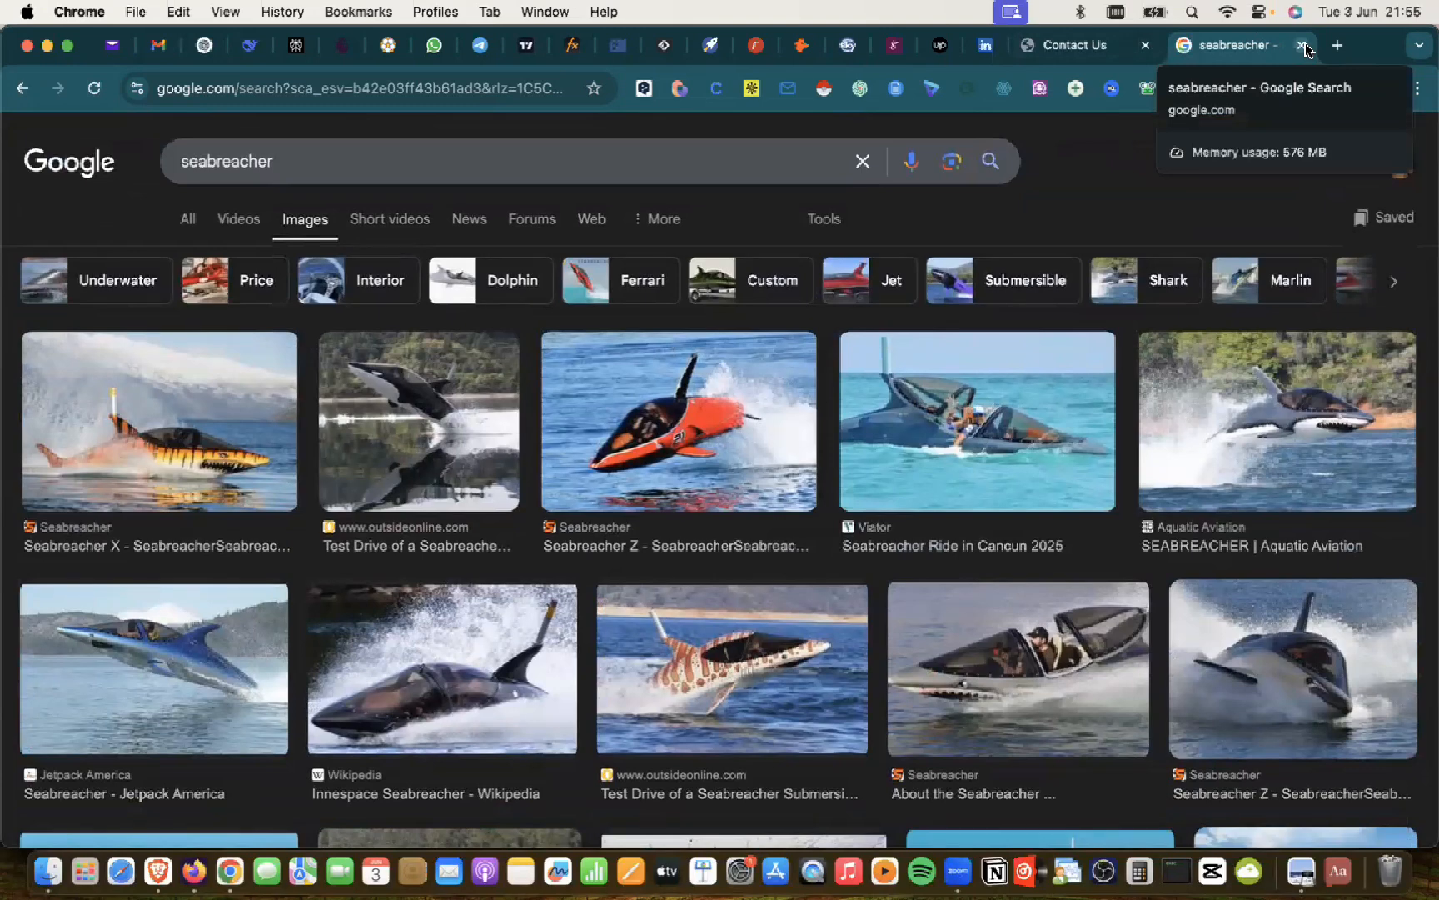
pyautogui.click(1301, 45)
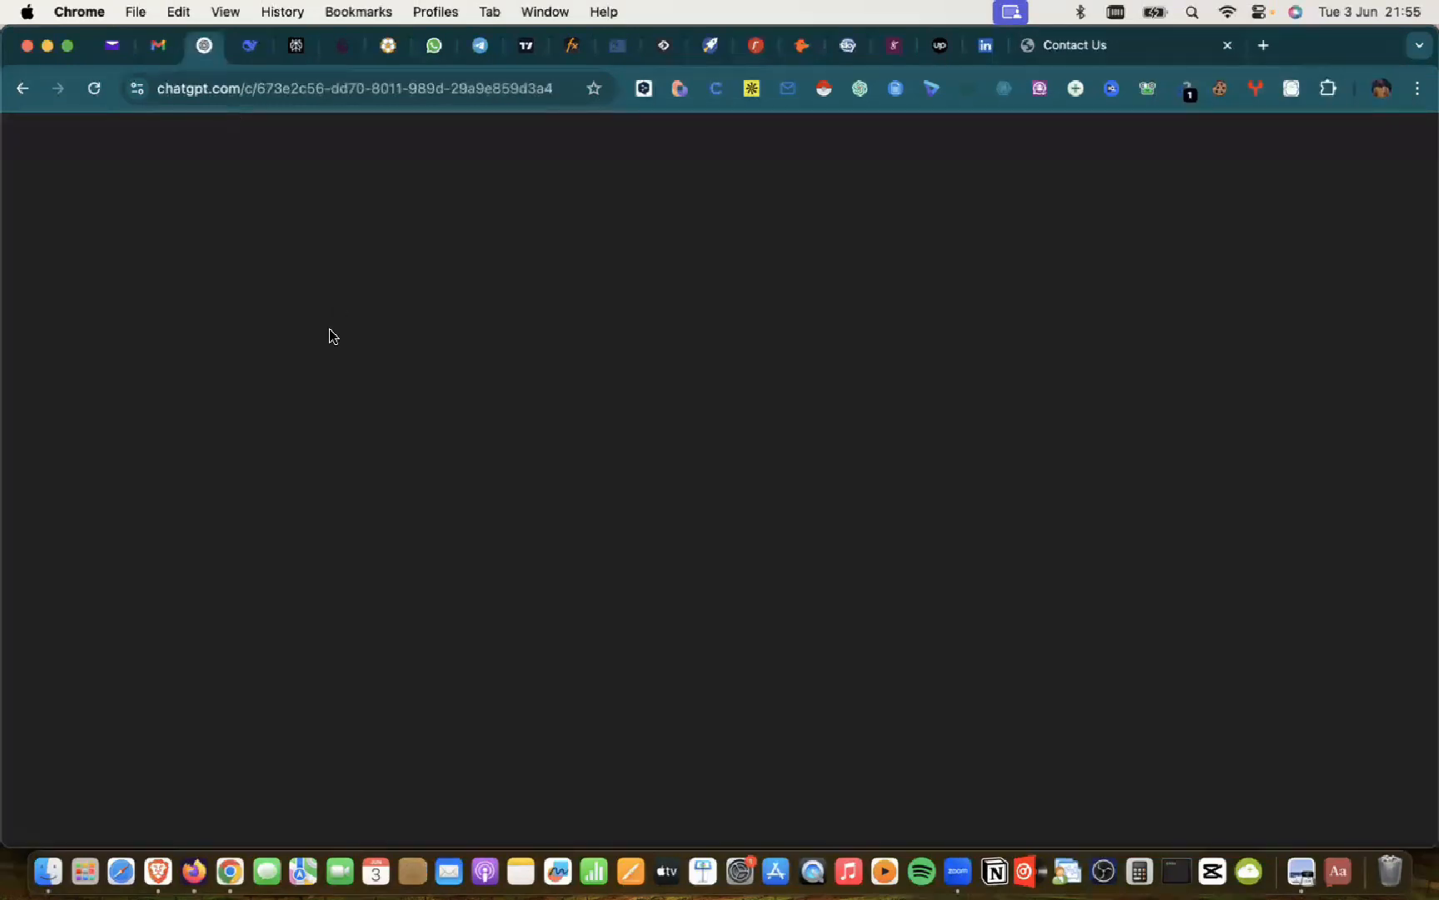
# Step: Name the new service 'Seabreacher', set location Lagos and assign one team member
pyautogui.press('super+Tab')
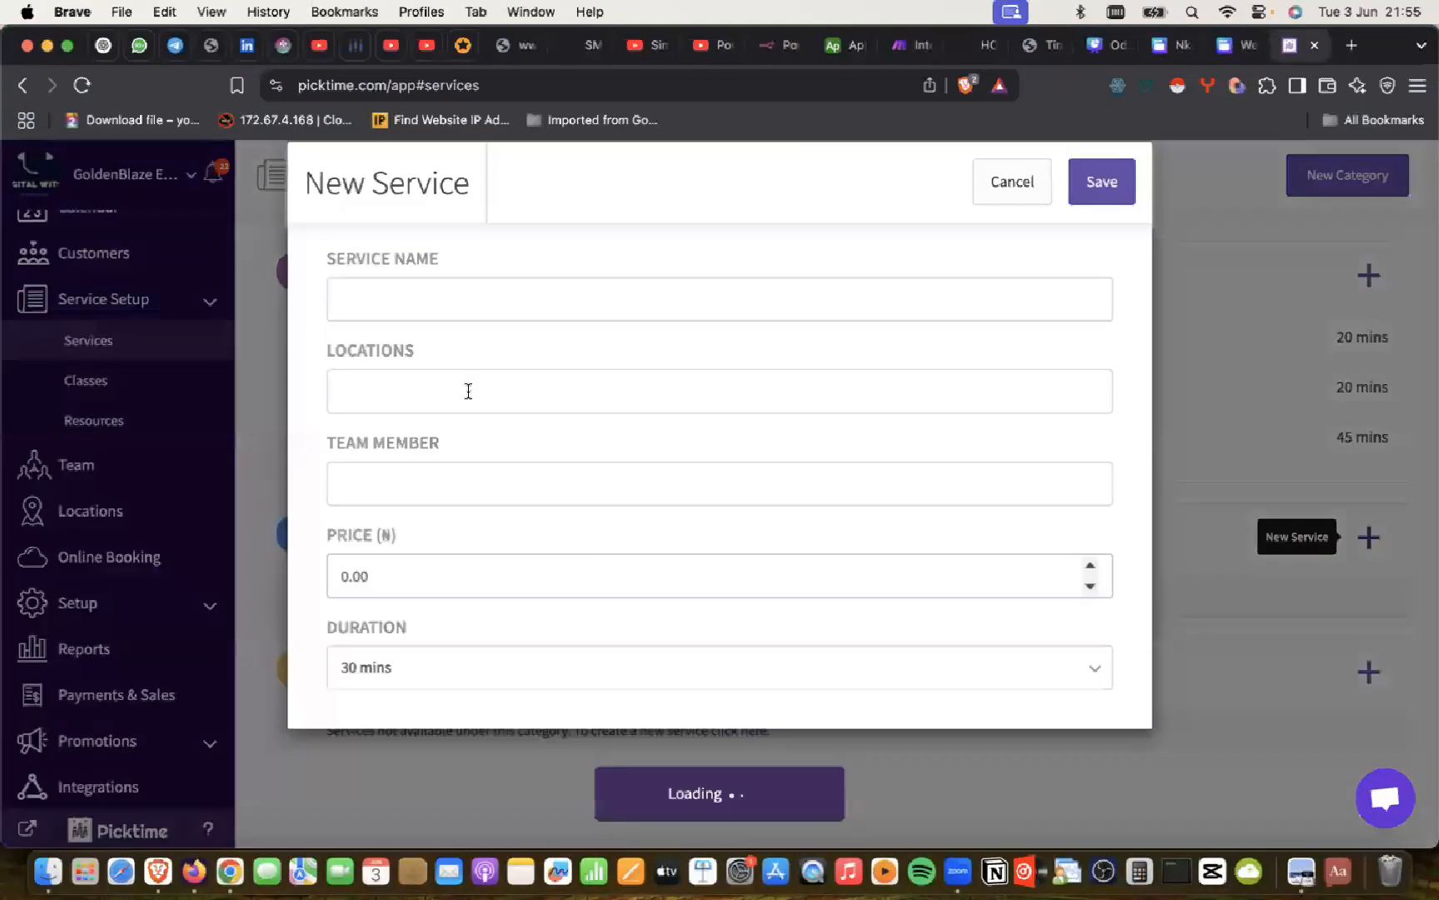
pyautogui.click(421, 309)
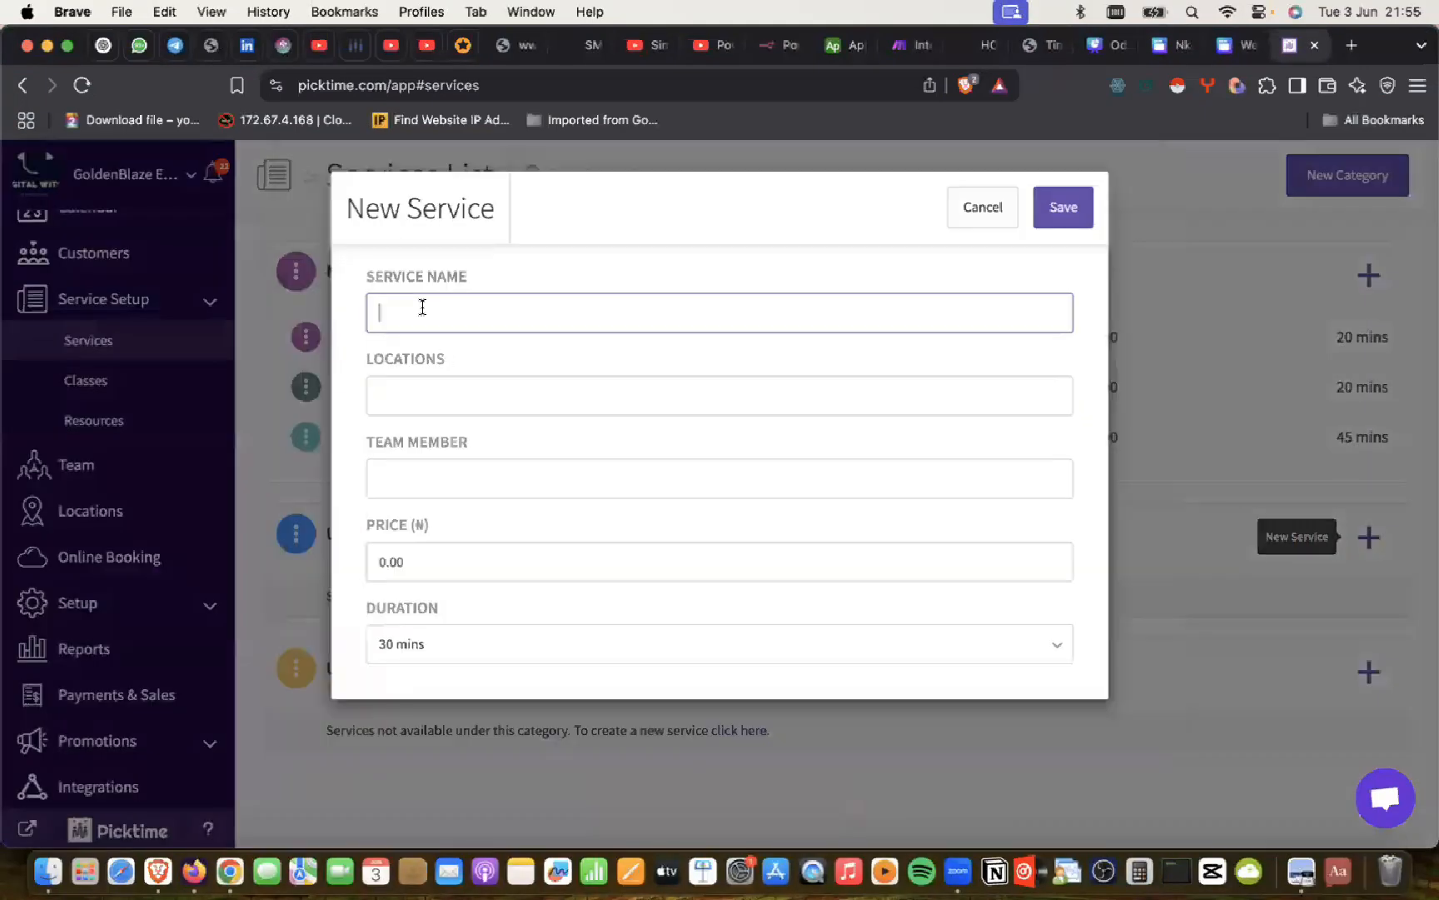
pyautogui.press('super+Tab')
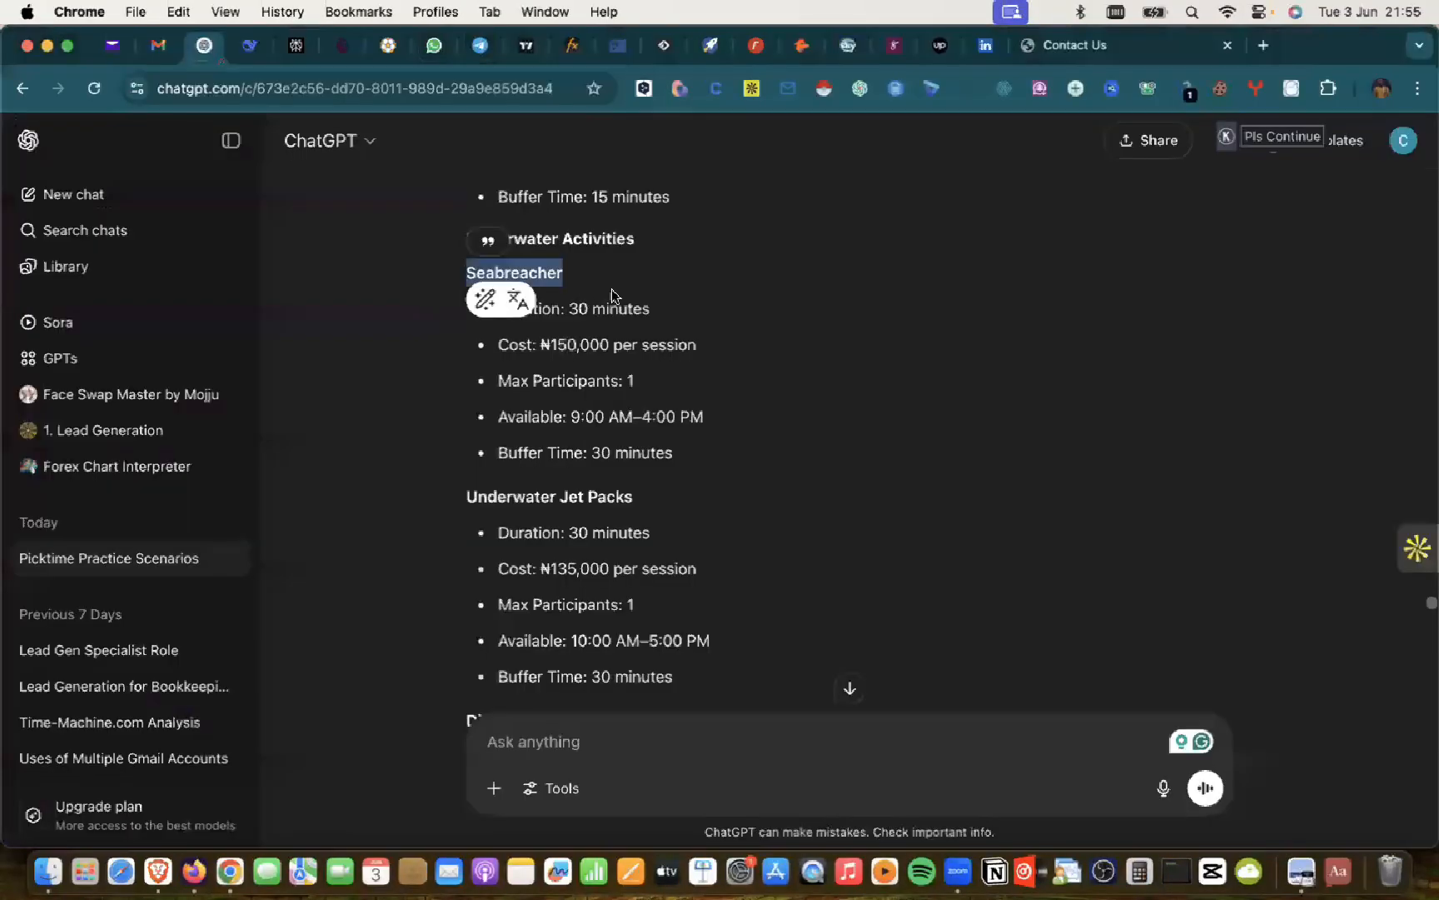
pyautogui.press('super+c')
pyautogui.press('super+Tab')
pyautogui.press('super+v')
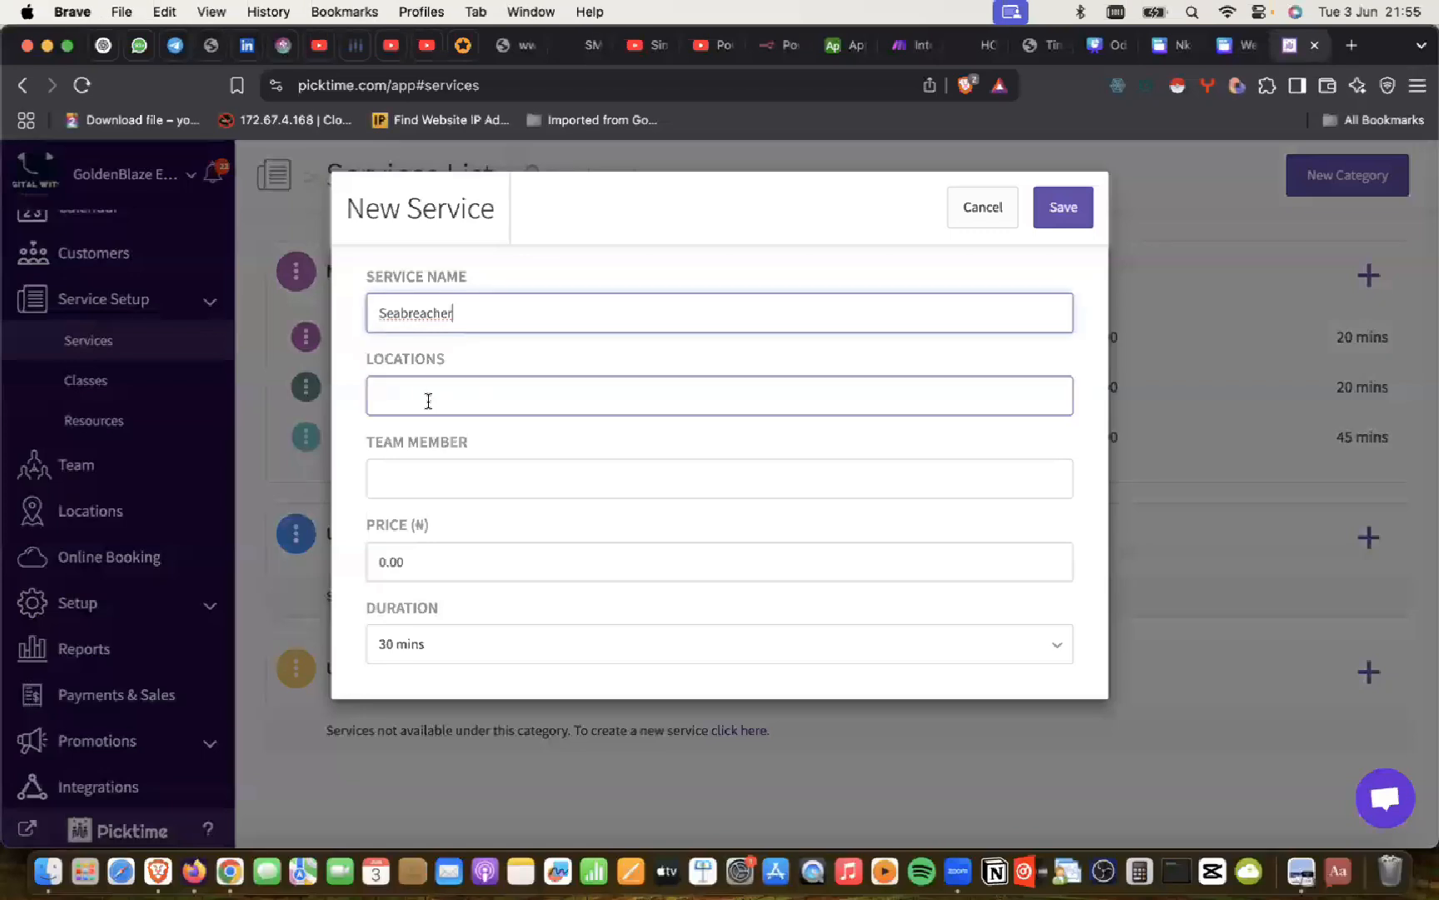
pyautogui.click(426, 390)
pyautogui.click(411, 430)
pyautogui.click(405, 479)
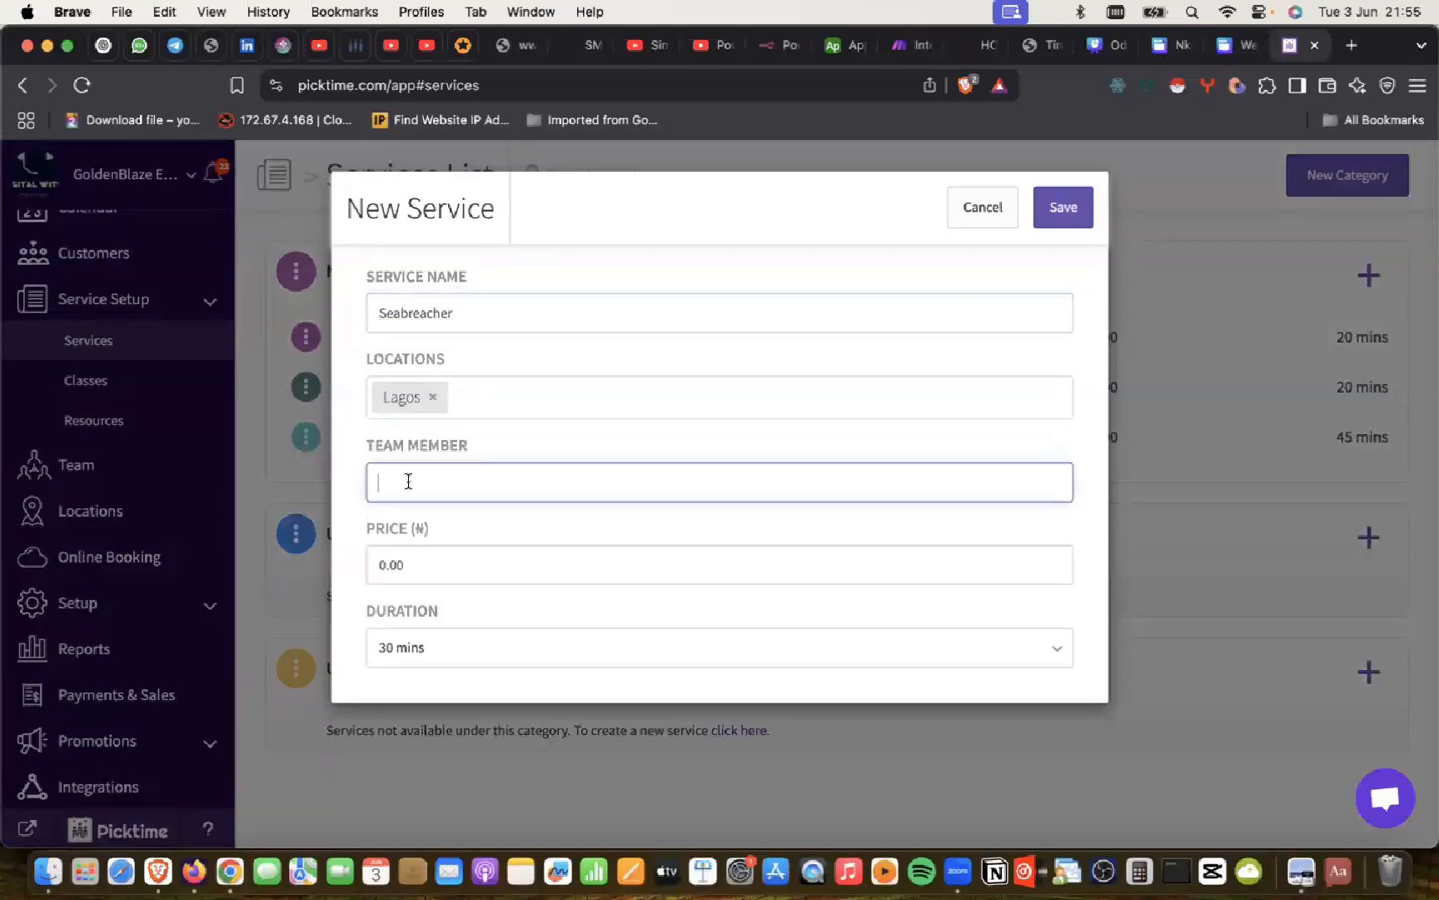
pyautogui.click(400, 581)
# Step: Price Seabreacher at 150000, keep the 30-minute duration, and save it
pyautogui.click(403, 575)
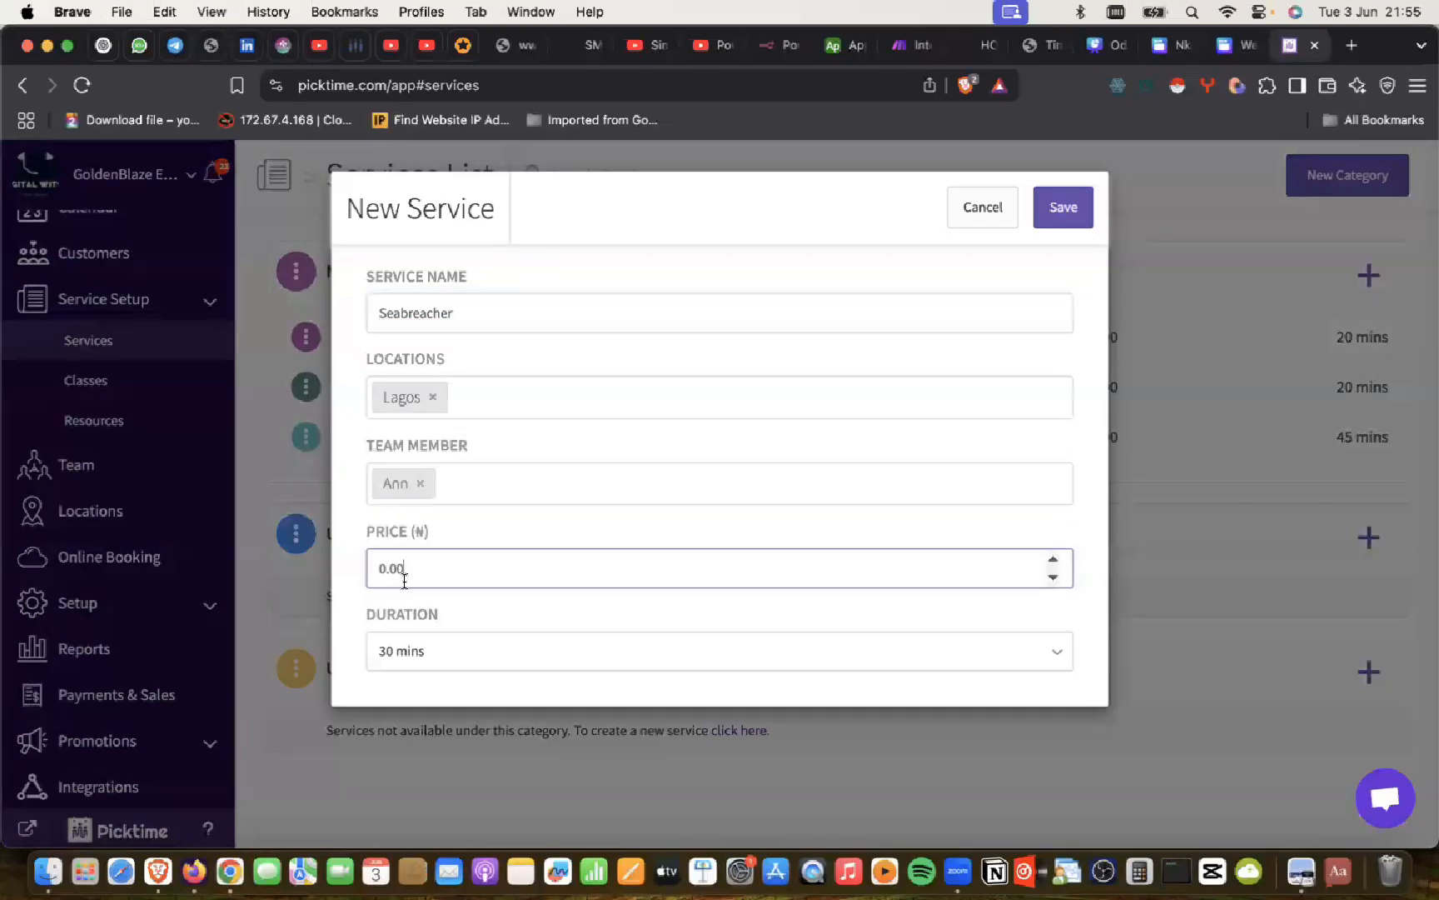
pyautogui.press('super+a')
pyautogui.write('1')
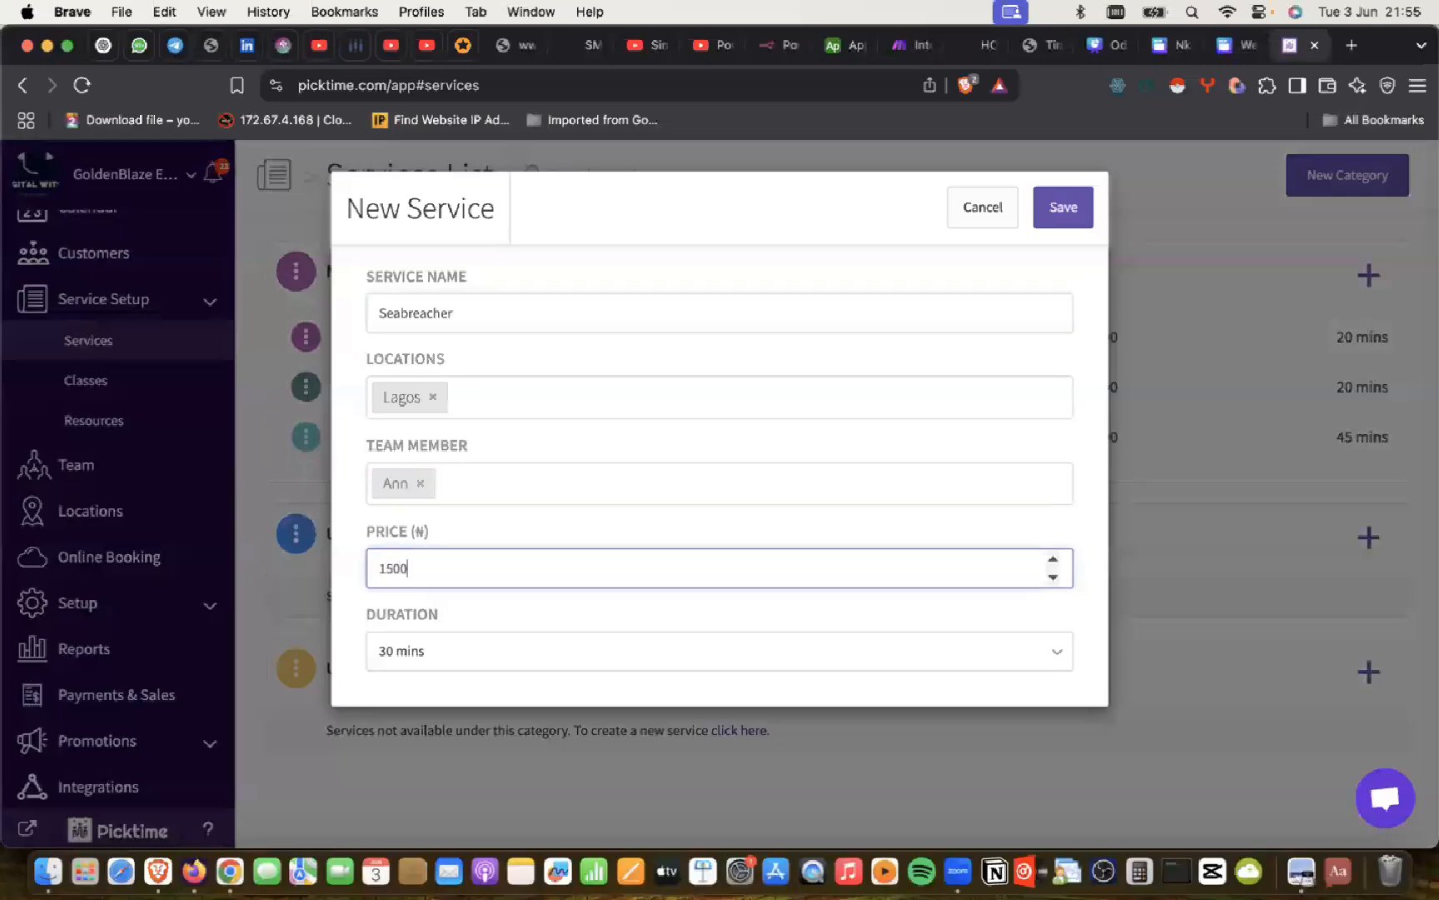
pyautogui.write('50000')
pyautogui.click(420, 654)
pyautogui.press('super+Tab')
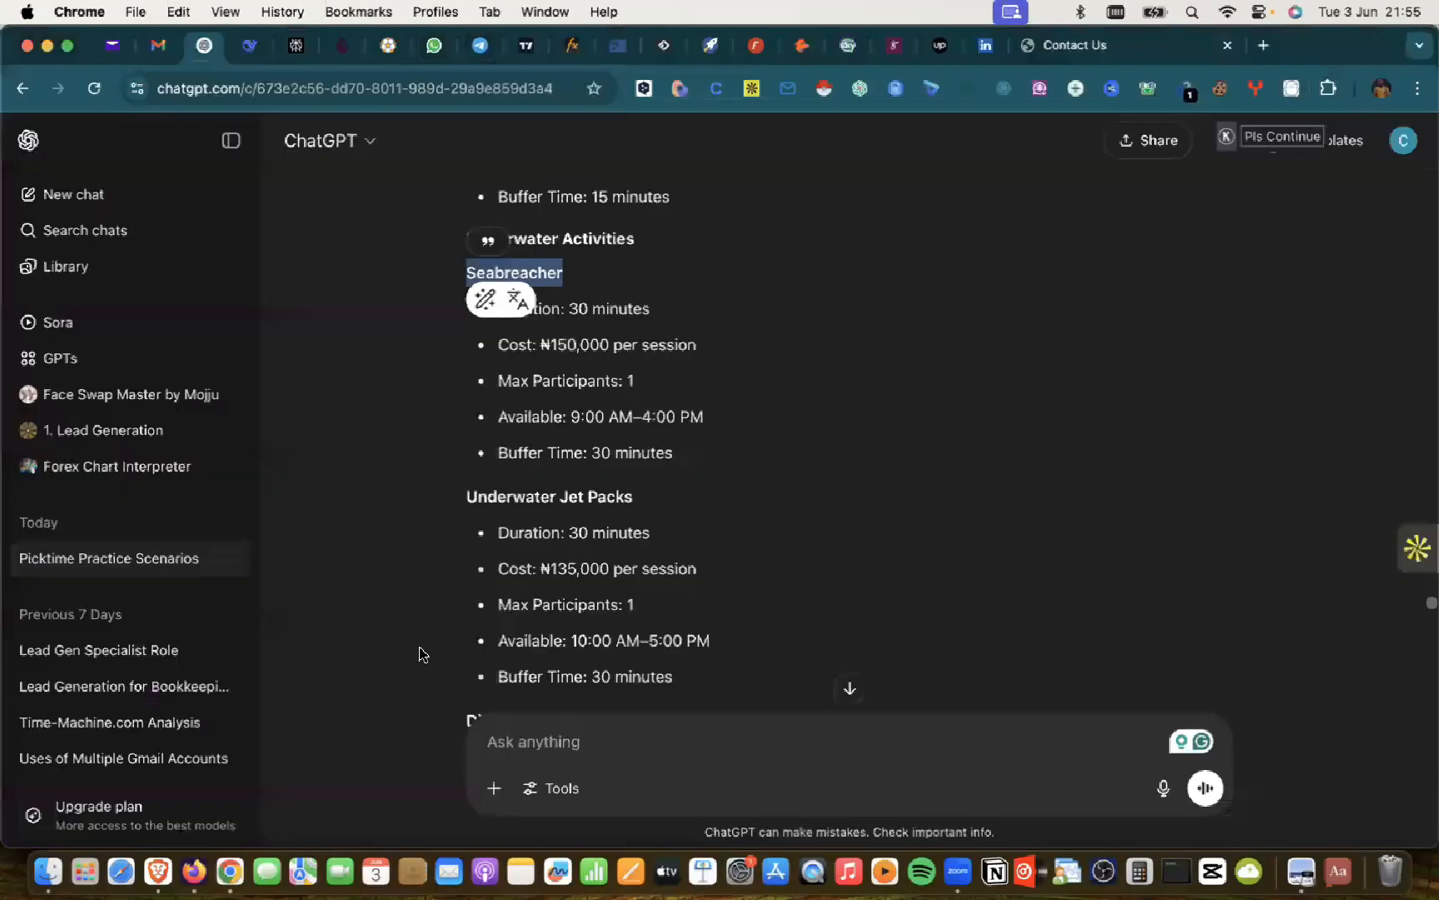
pyautogui.press('super+Tab')
pyautogui.click(419, 654)
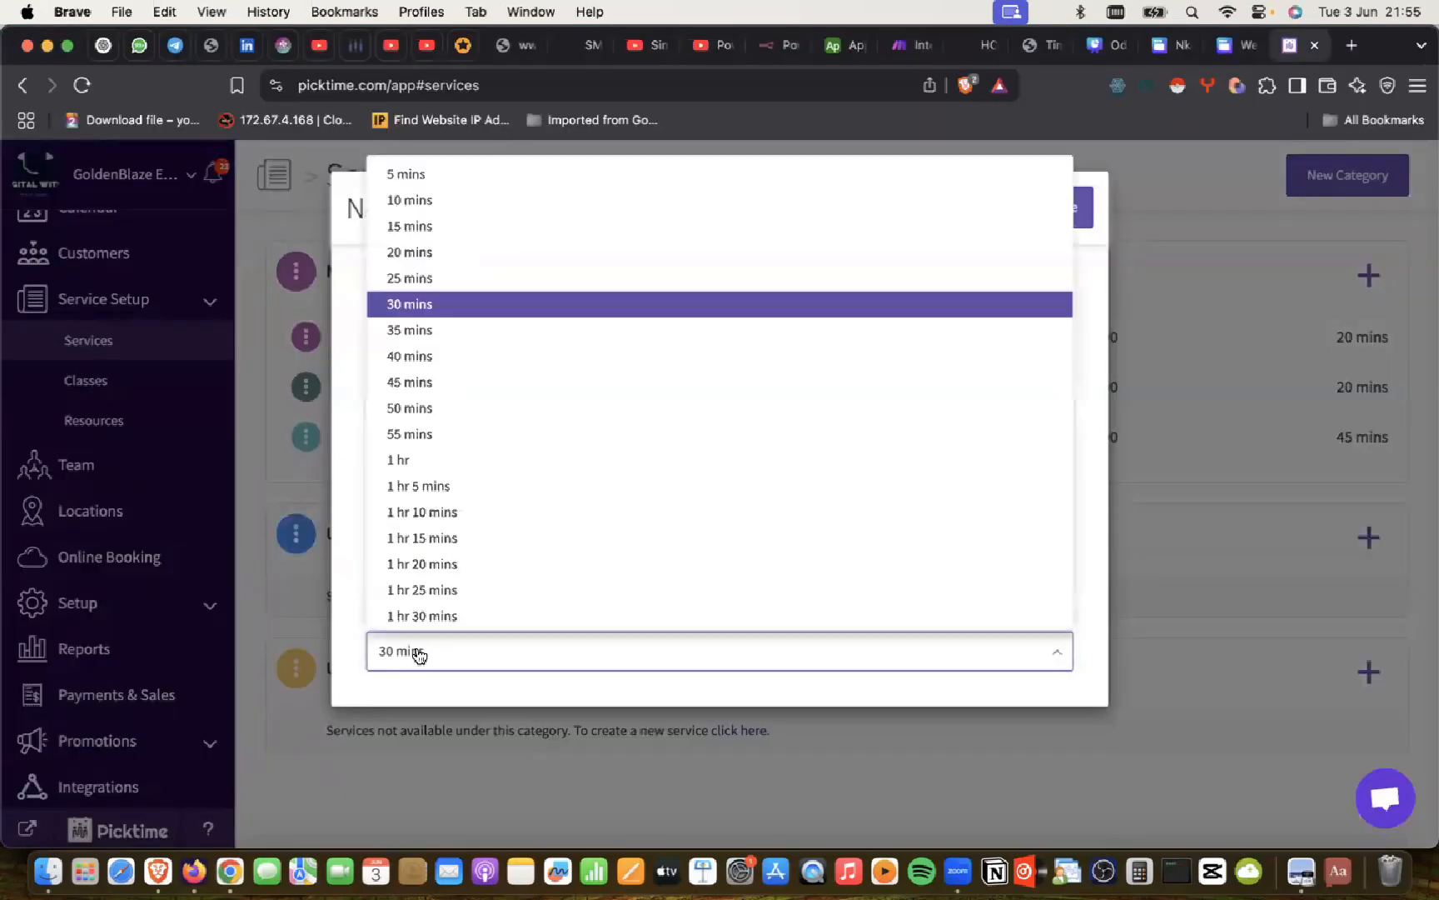
pyautogui.press('super+Tab')
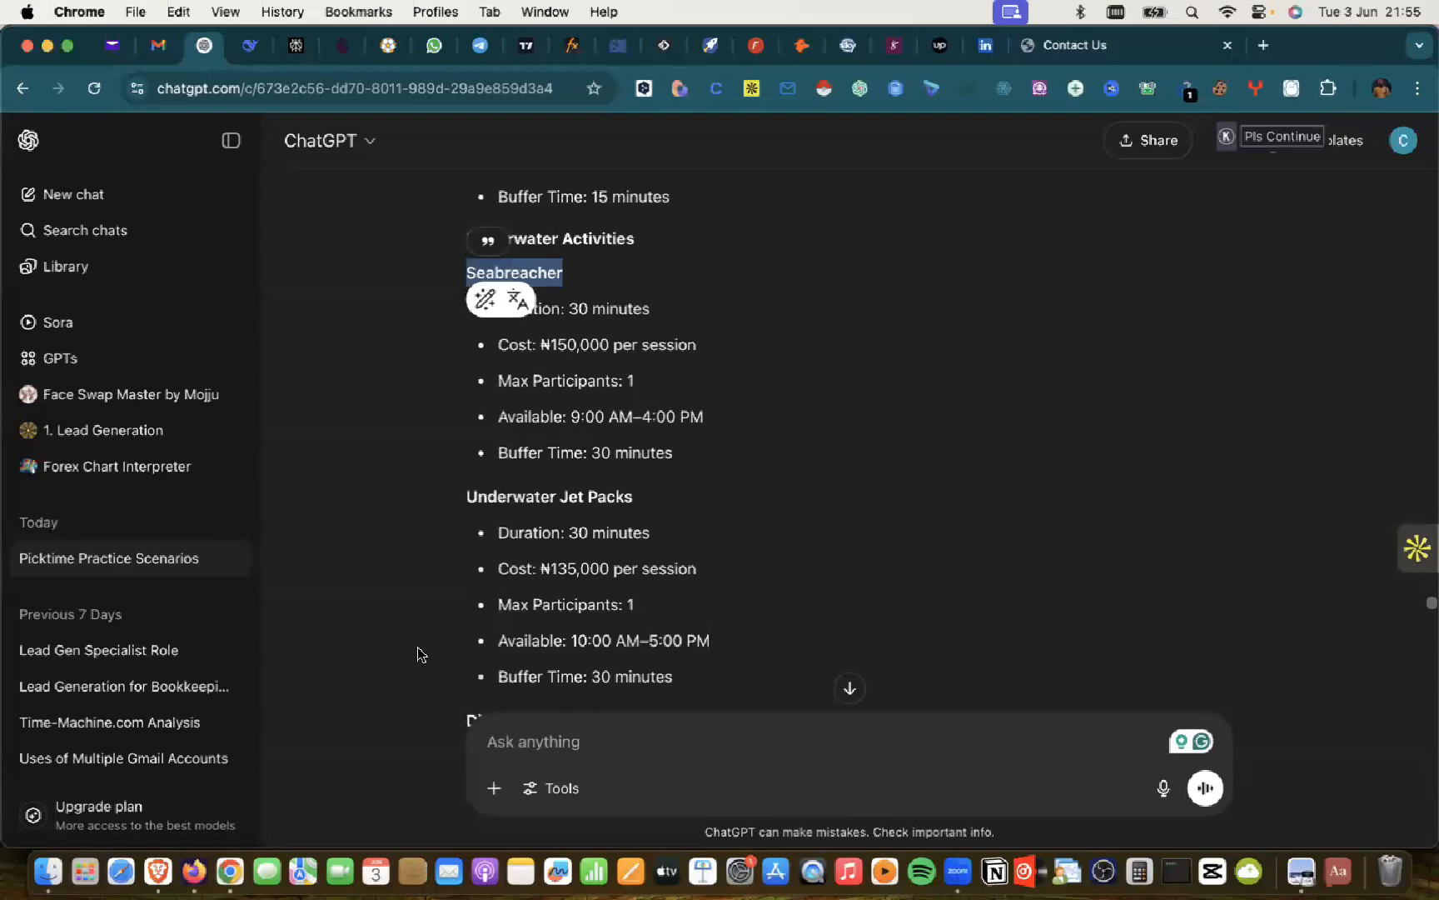
pyautogui.press('super+Tab')
pyautogui.click(476, 659)
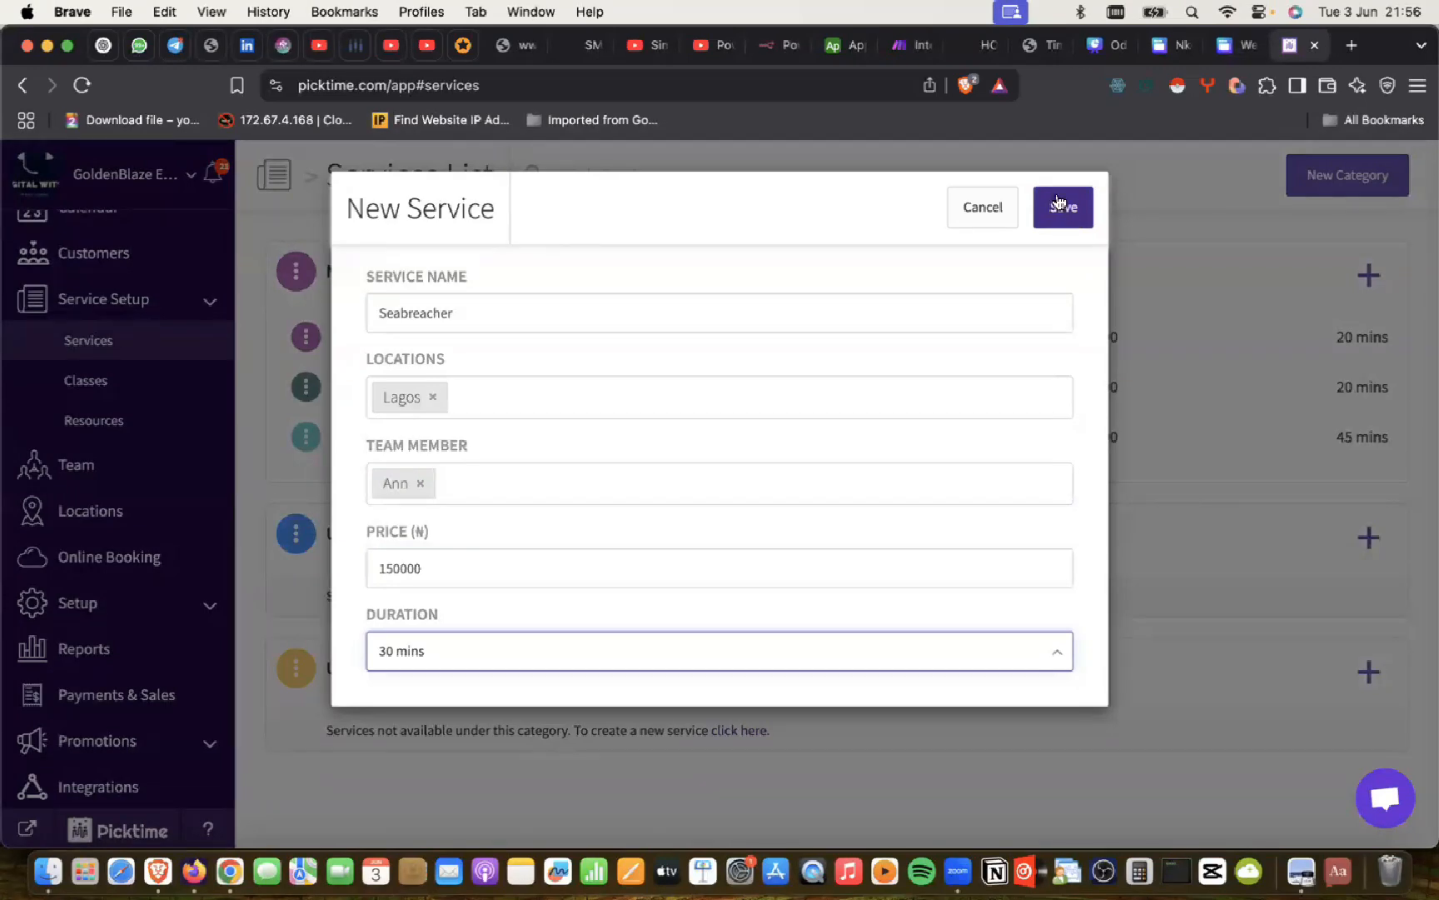
pyautogui.click(1062, 211)
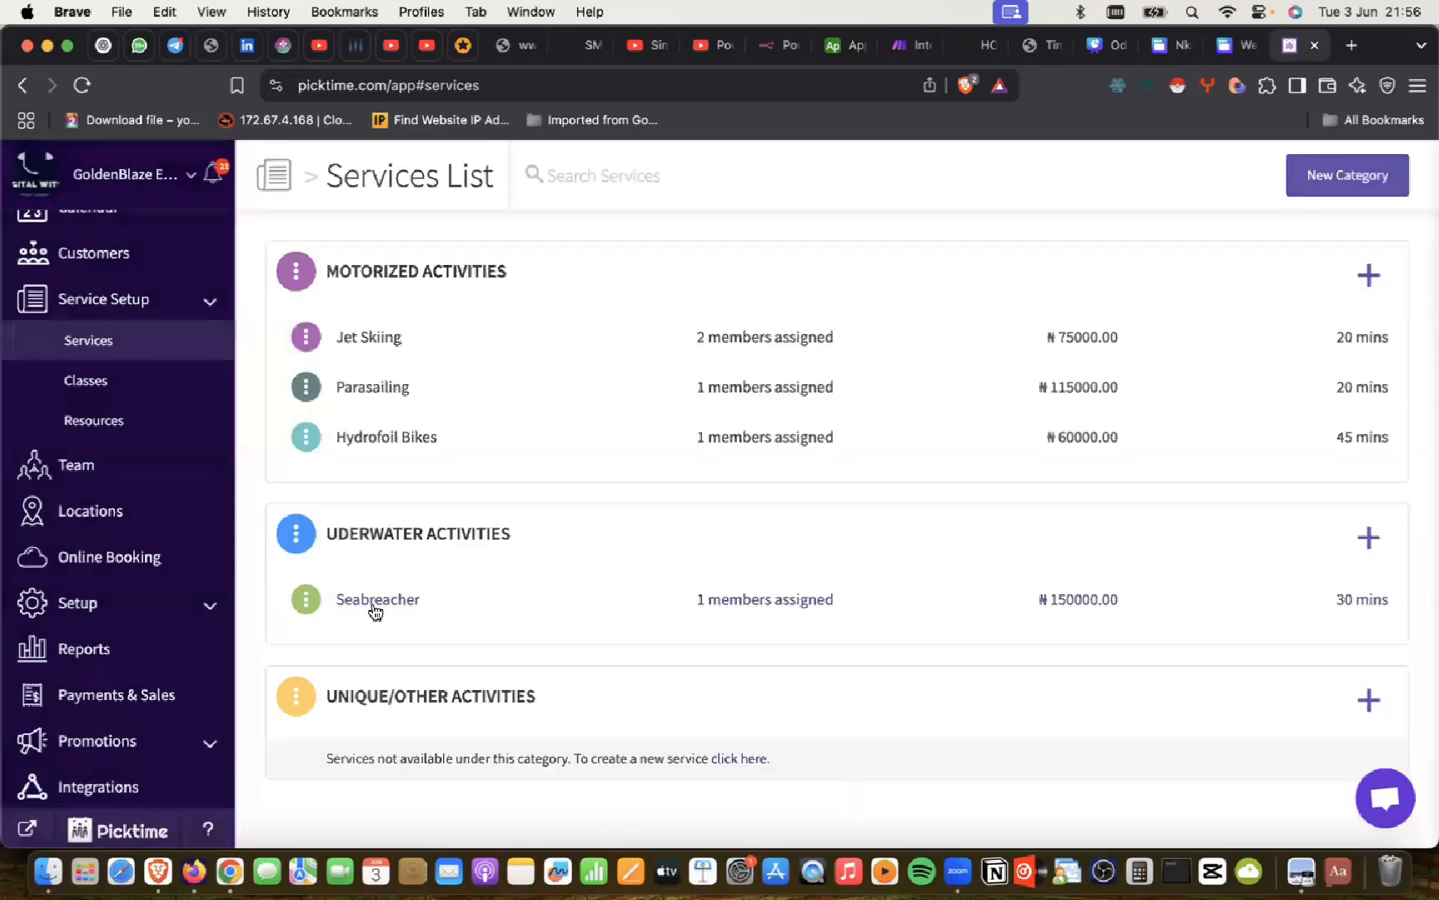
# Step: Copy the service name Diving from the ChatGPT plan
pyautogui.press('super+Tab')
pyautogui.scroll(-1, 560, 511)
pyautogui.scroll(-5, 561, 515)
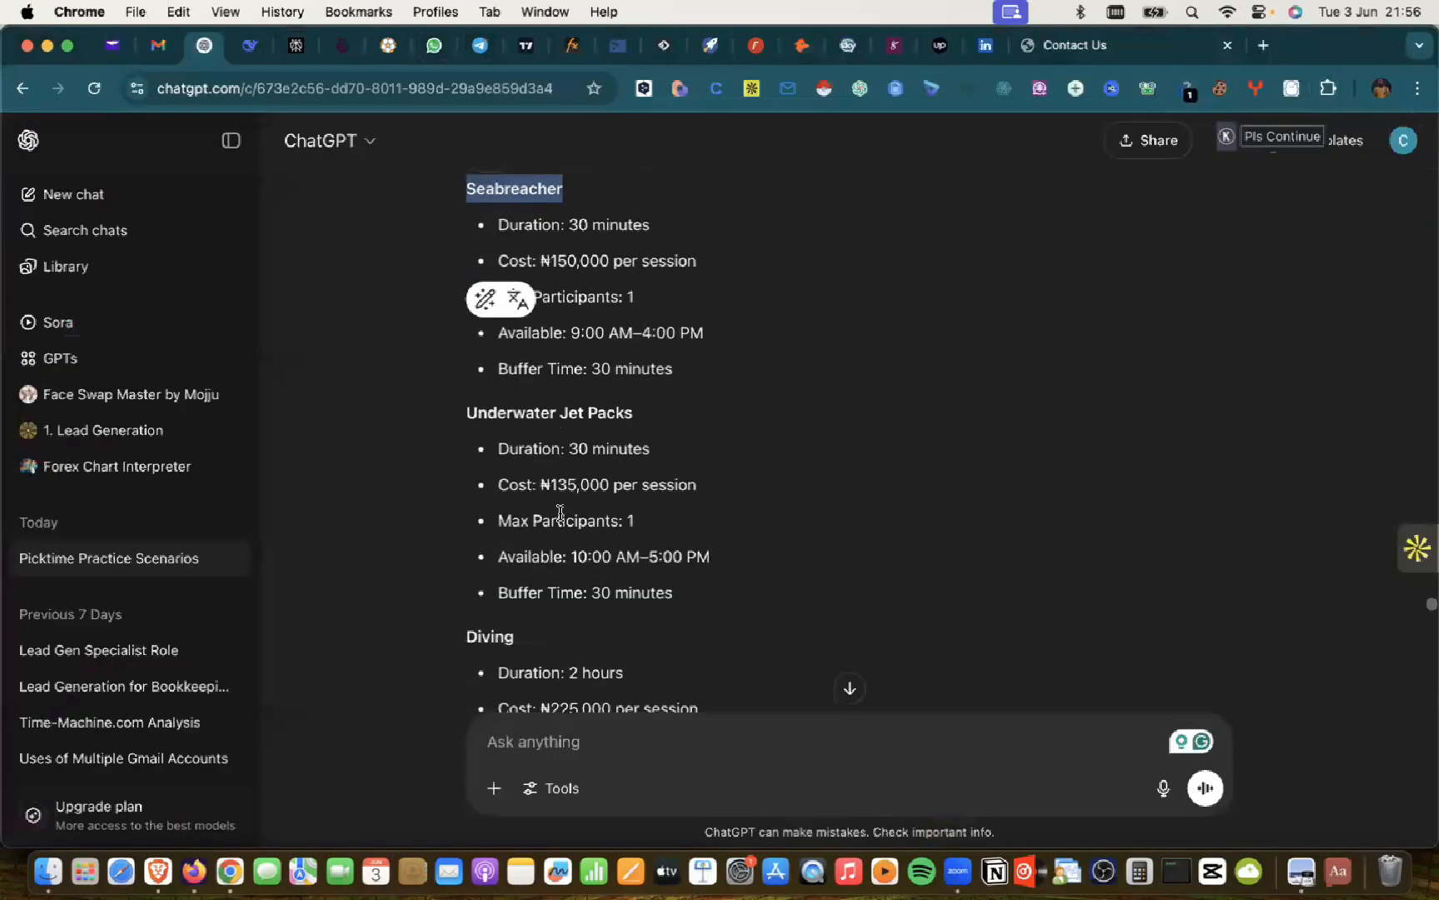
pyautogui.scroll(1, 514, 493)
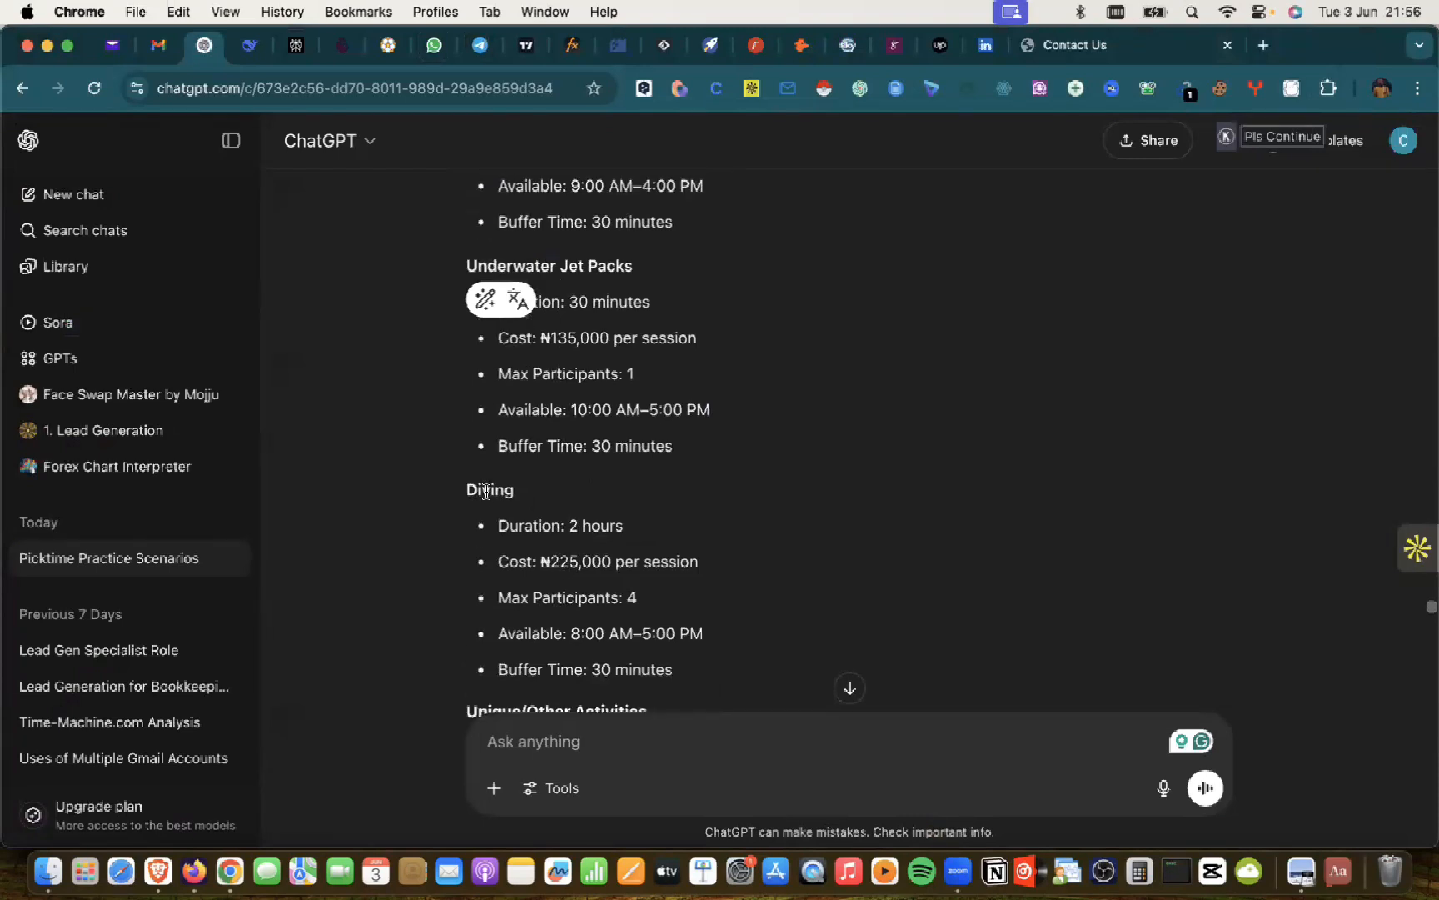
pyautogui.doubleClick(485, 492)
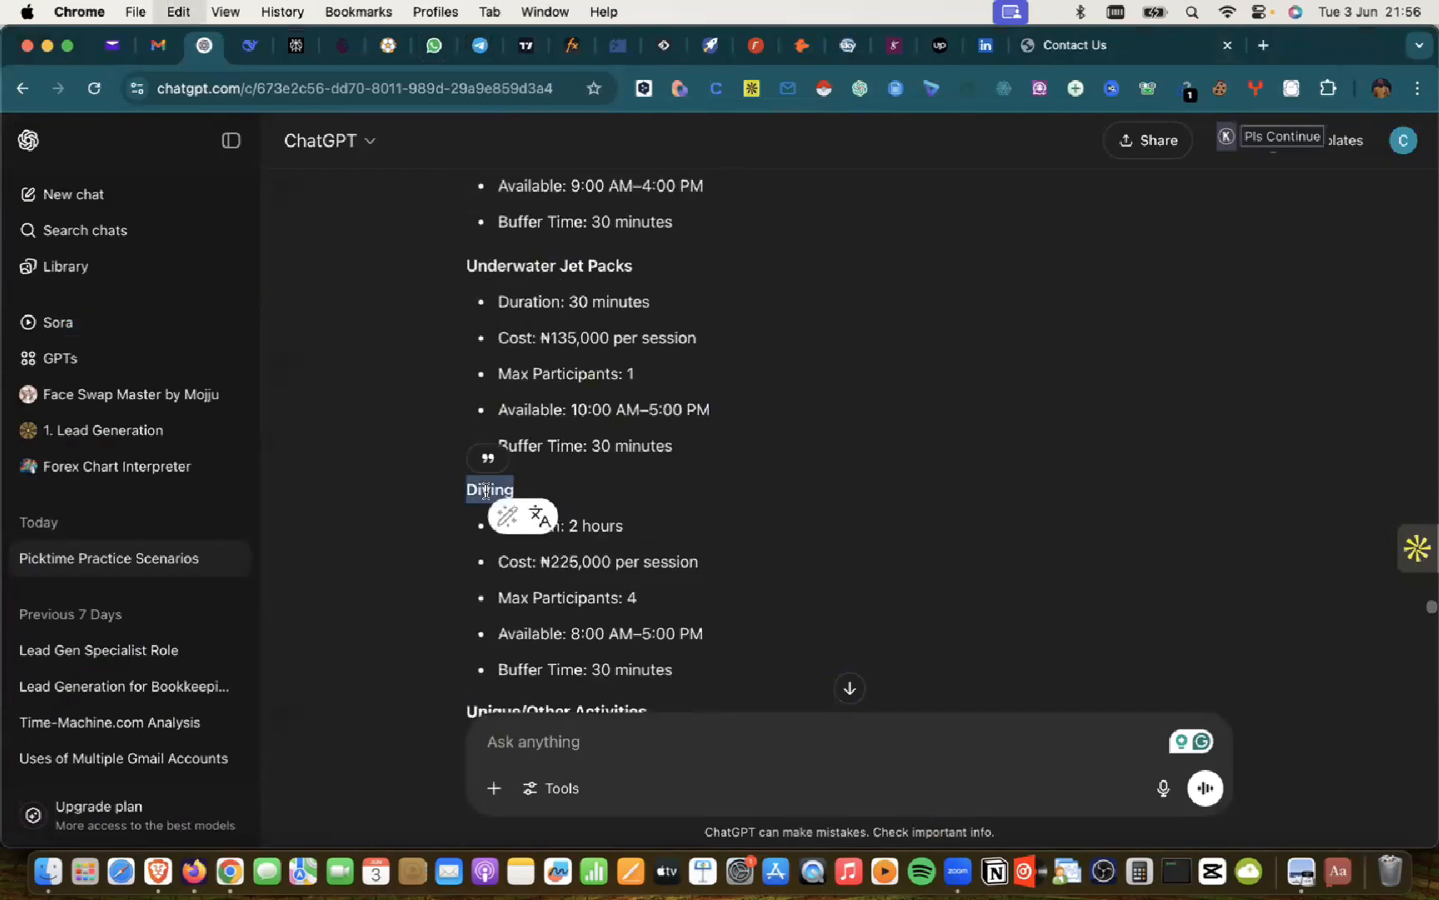
pyautogui.press('super+Tab')
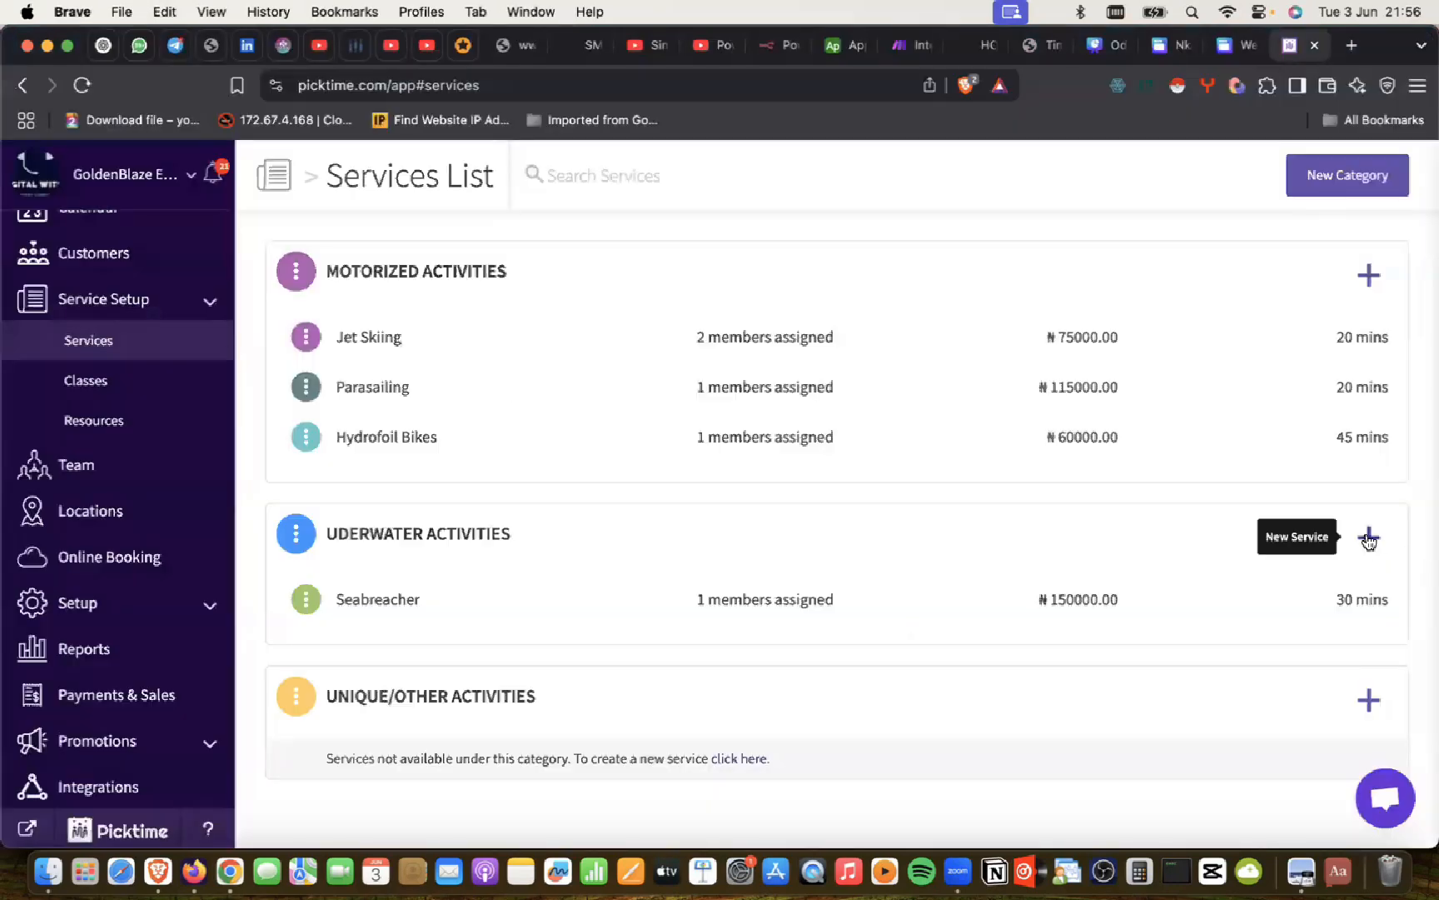
# Step: Add a new Underwater Activities service named Diving, located in Lagos with one team member
pyautogui.click(1369, 537)
pyautogui.click(430, 310)
pyautogui.press('super+v')
pyautogui.click(412, 391)
pyautogui.click(404, 428)
pyautogui.click(401, 478)
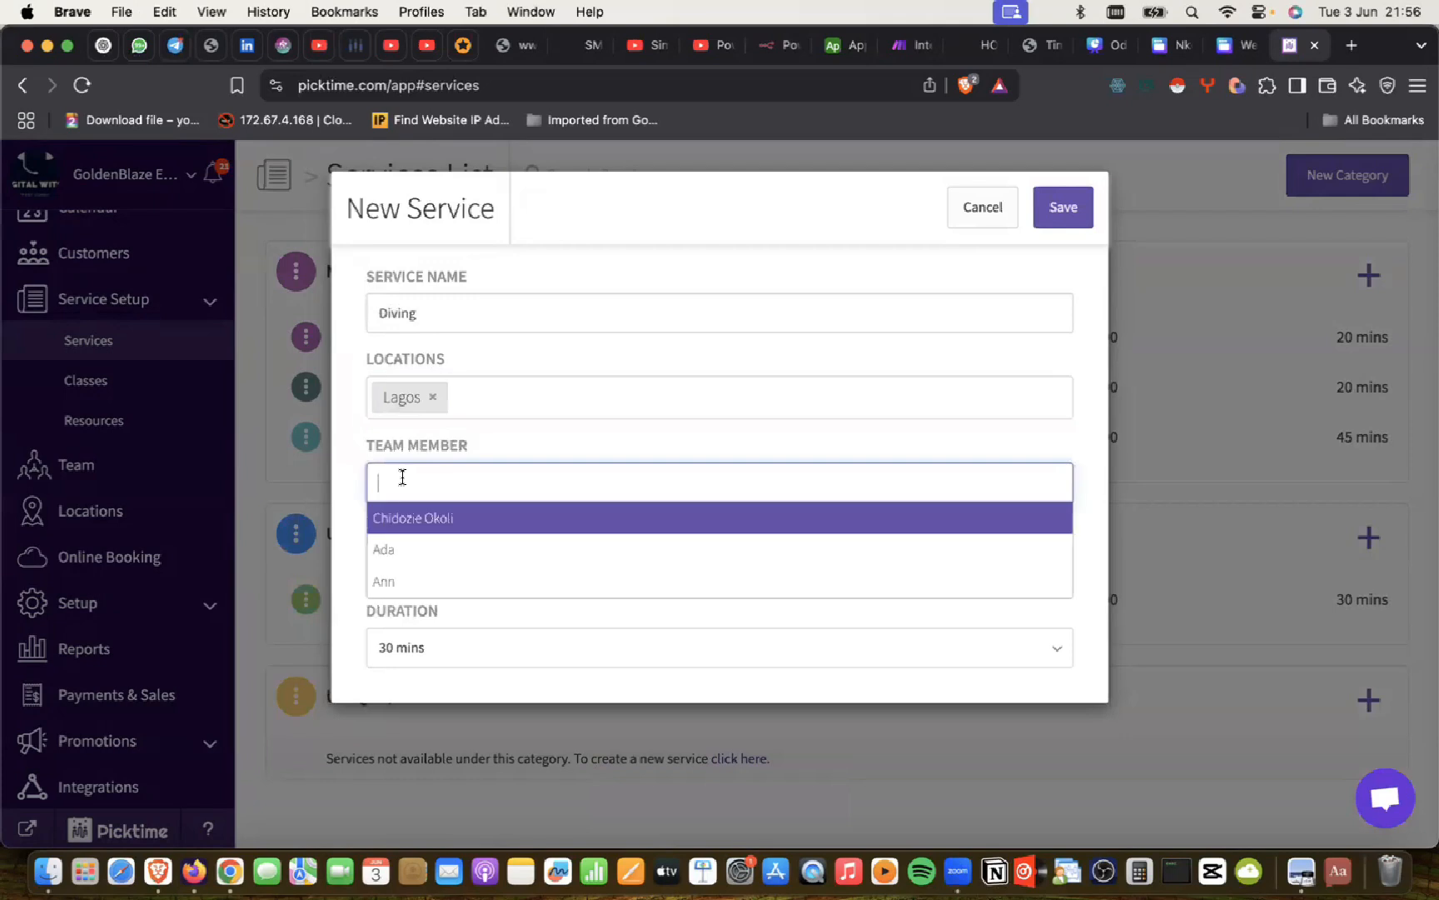
pyautogui.click(395, 551)
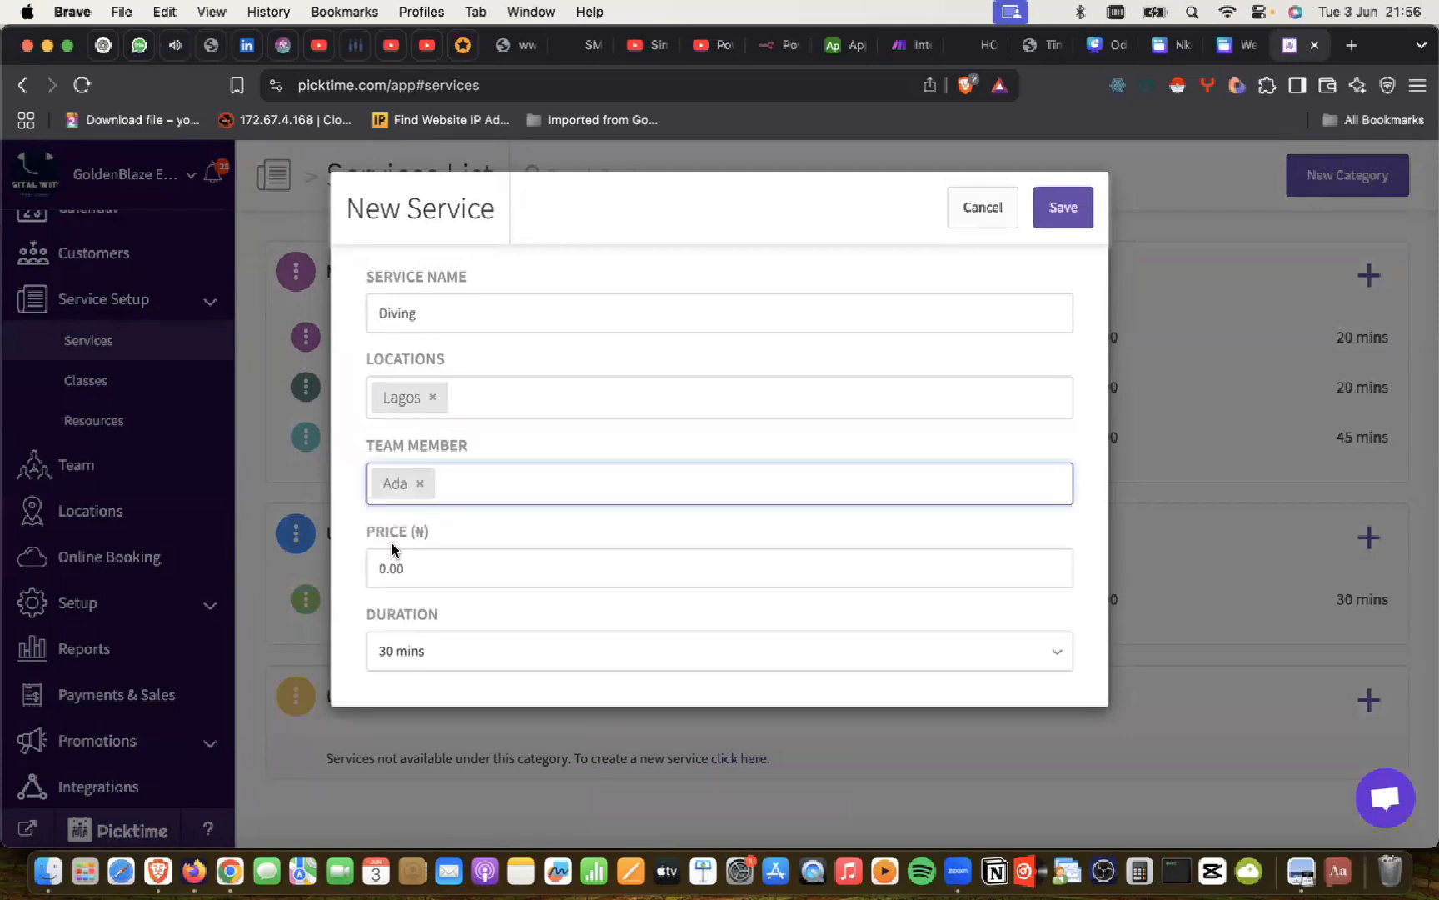
pyautogui.press('Return')
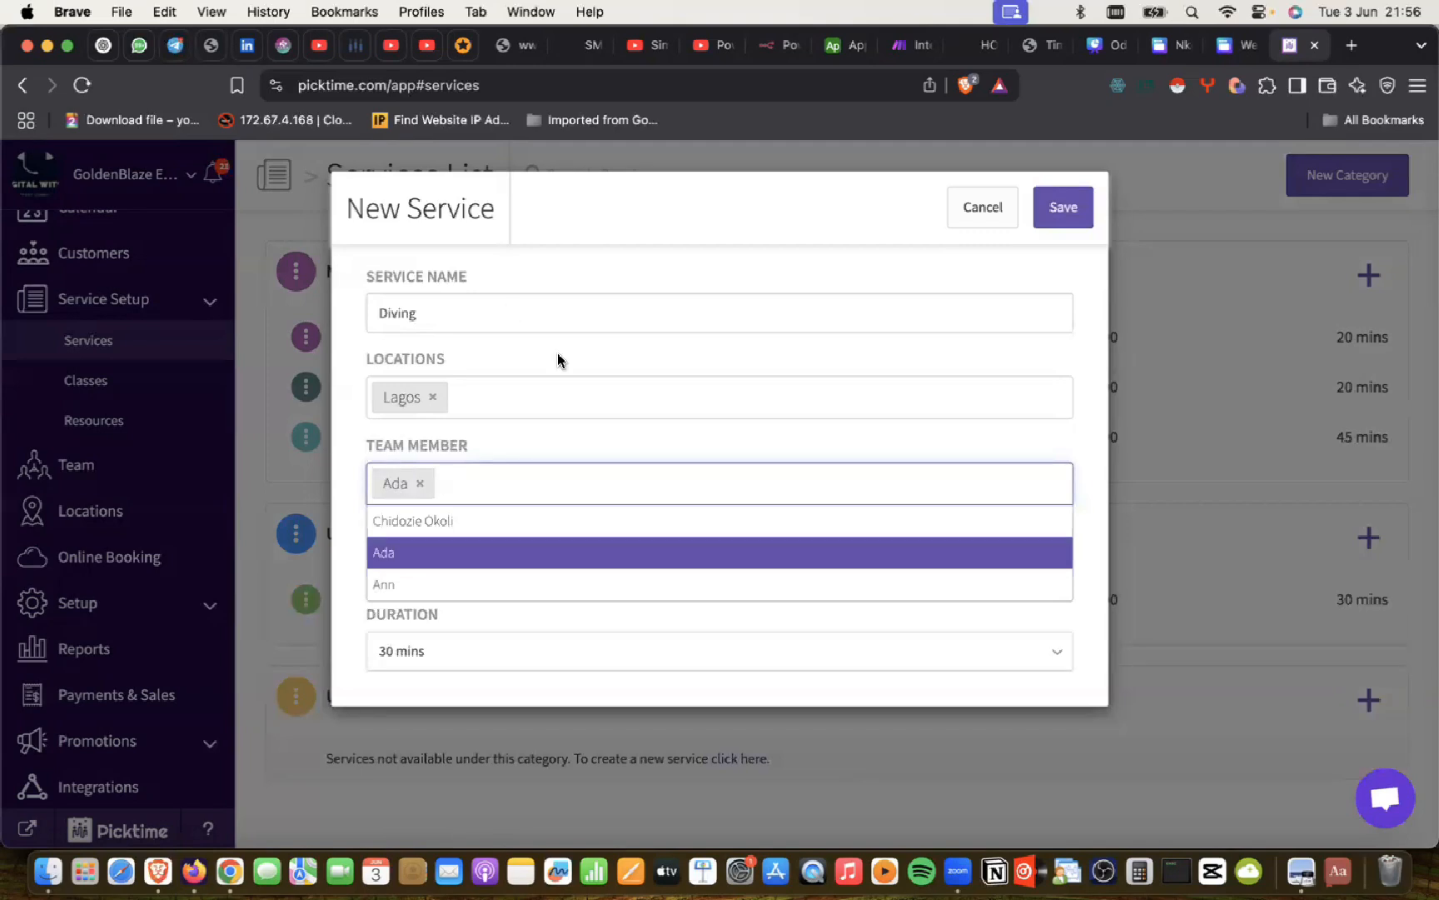
pyautogui.click(573, 305)
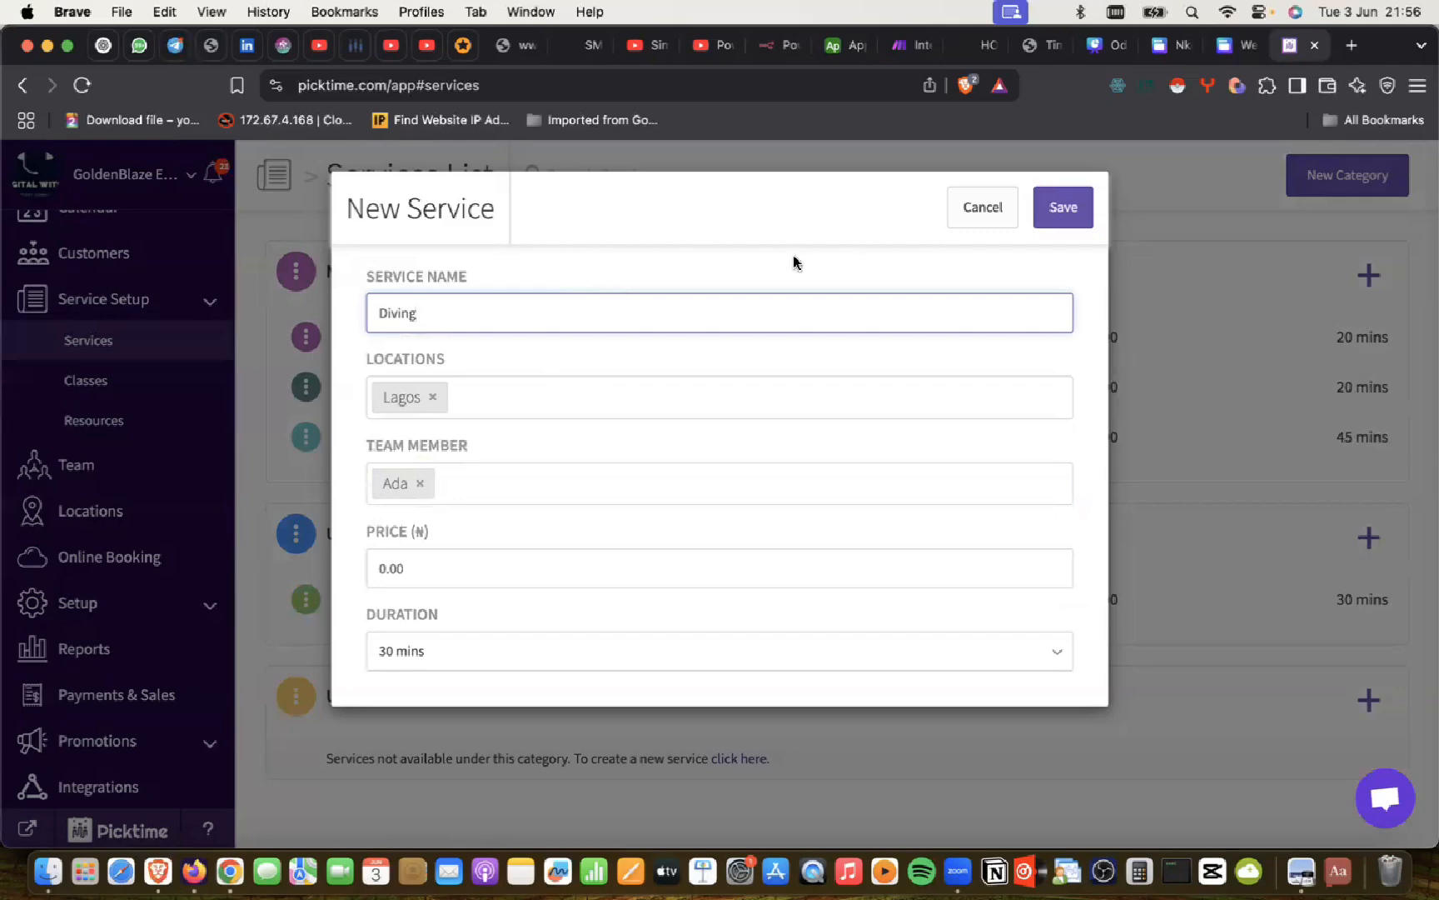
# Step: Cancel the unfinished Diving service form without saving it
pyautogui.click(993, 209)
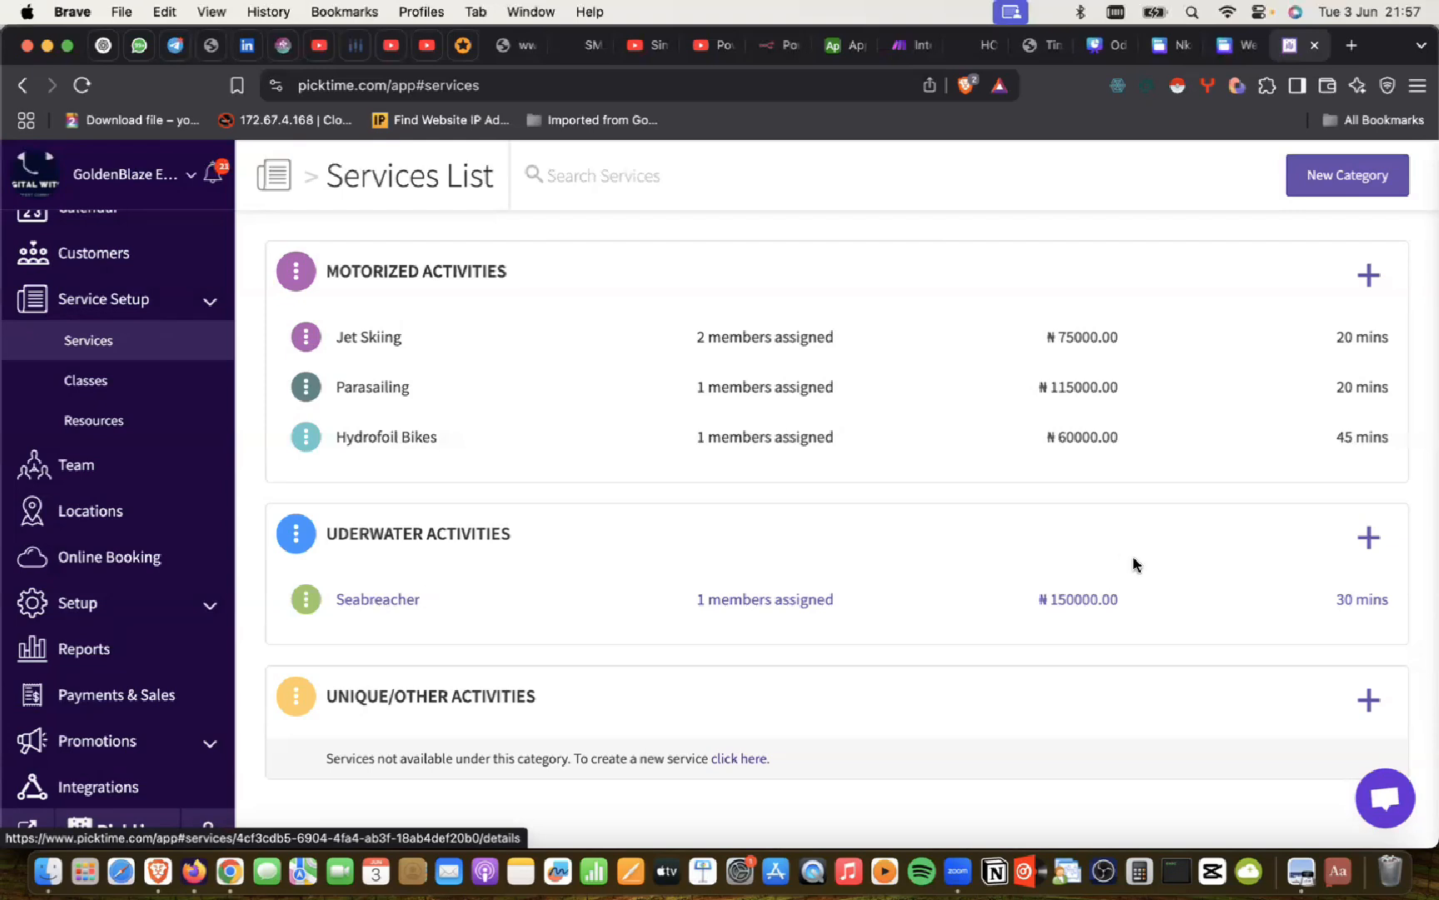
# Step: Start a new Underwater Activities service named Diving, in Lagos with one team member
pyautogui.click(1368, 536)
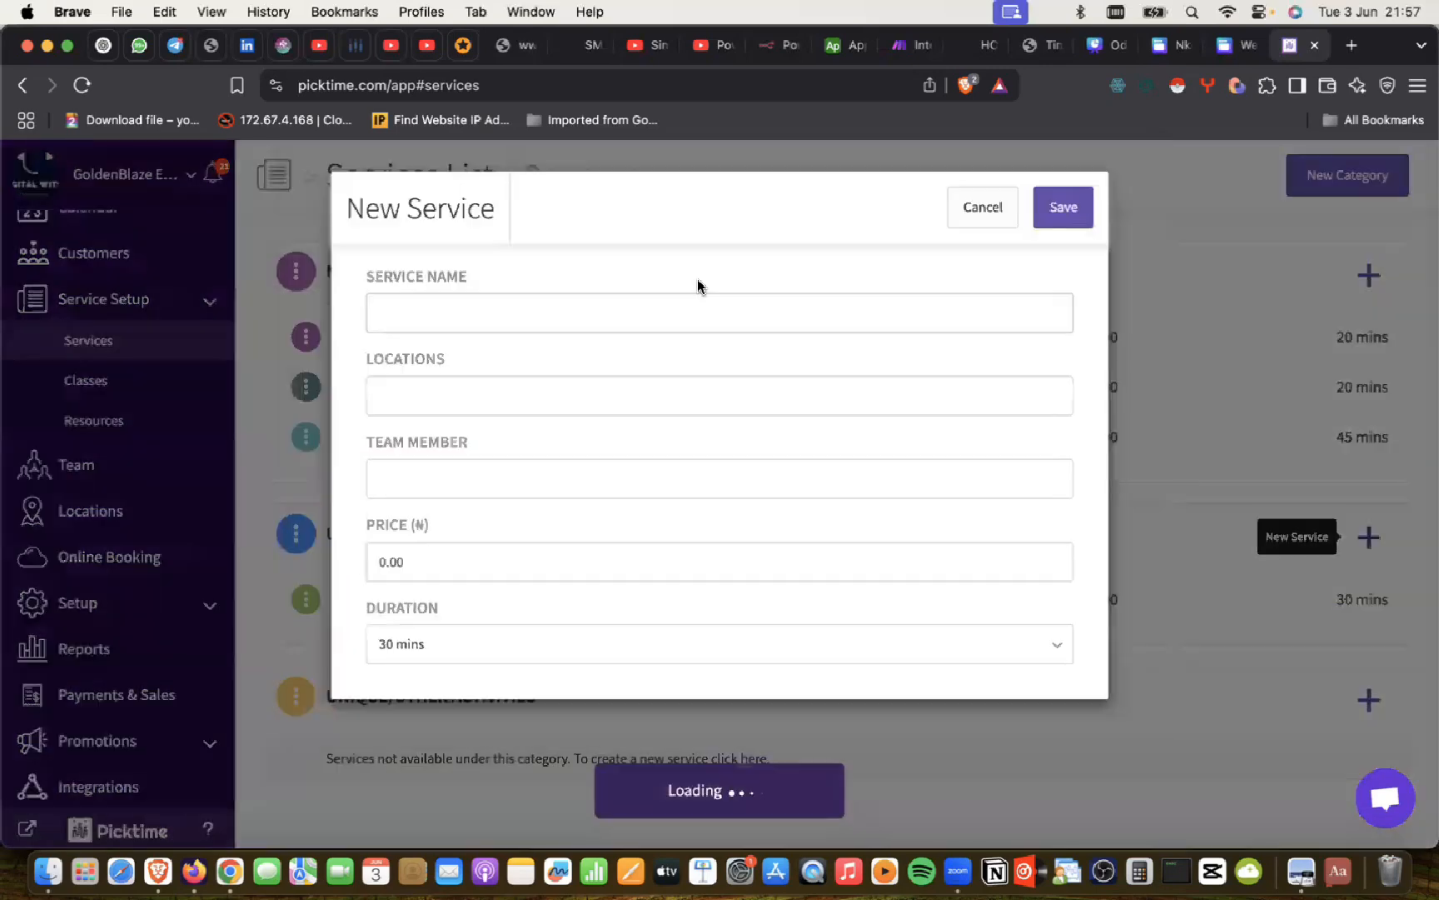
pyautogui.click(433, 308)
pyautogui.press('super+Tab')
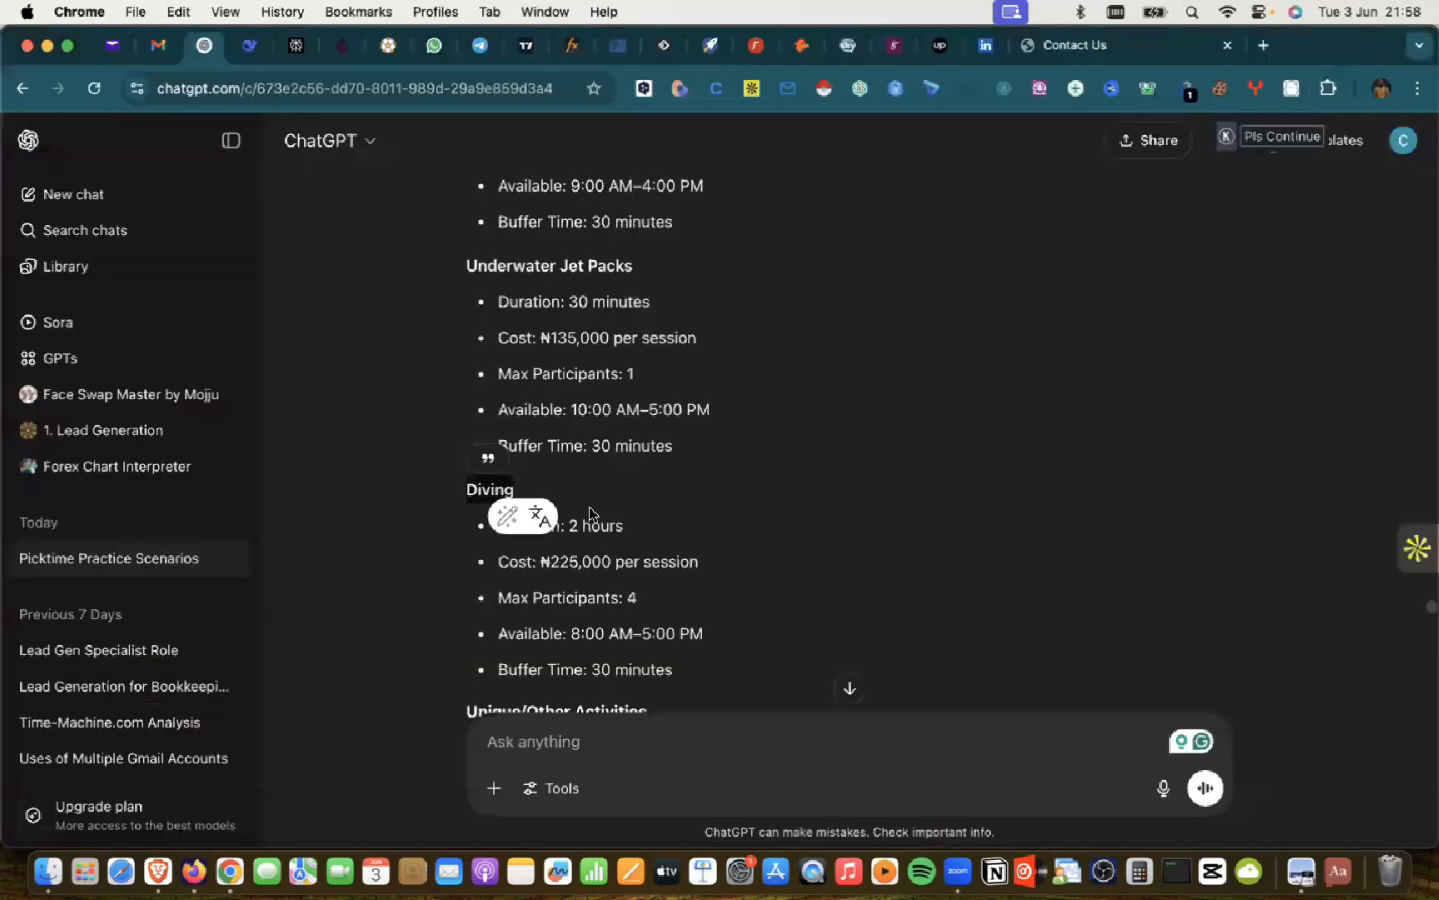
pyautogui.press('super+c')
pyautogui.press('super+Tab')
pyautogui.click(470, 313)
pyautogui.press('super+v')
pyautogui.click(432, 385)
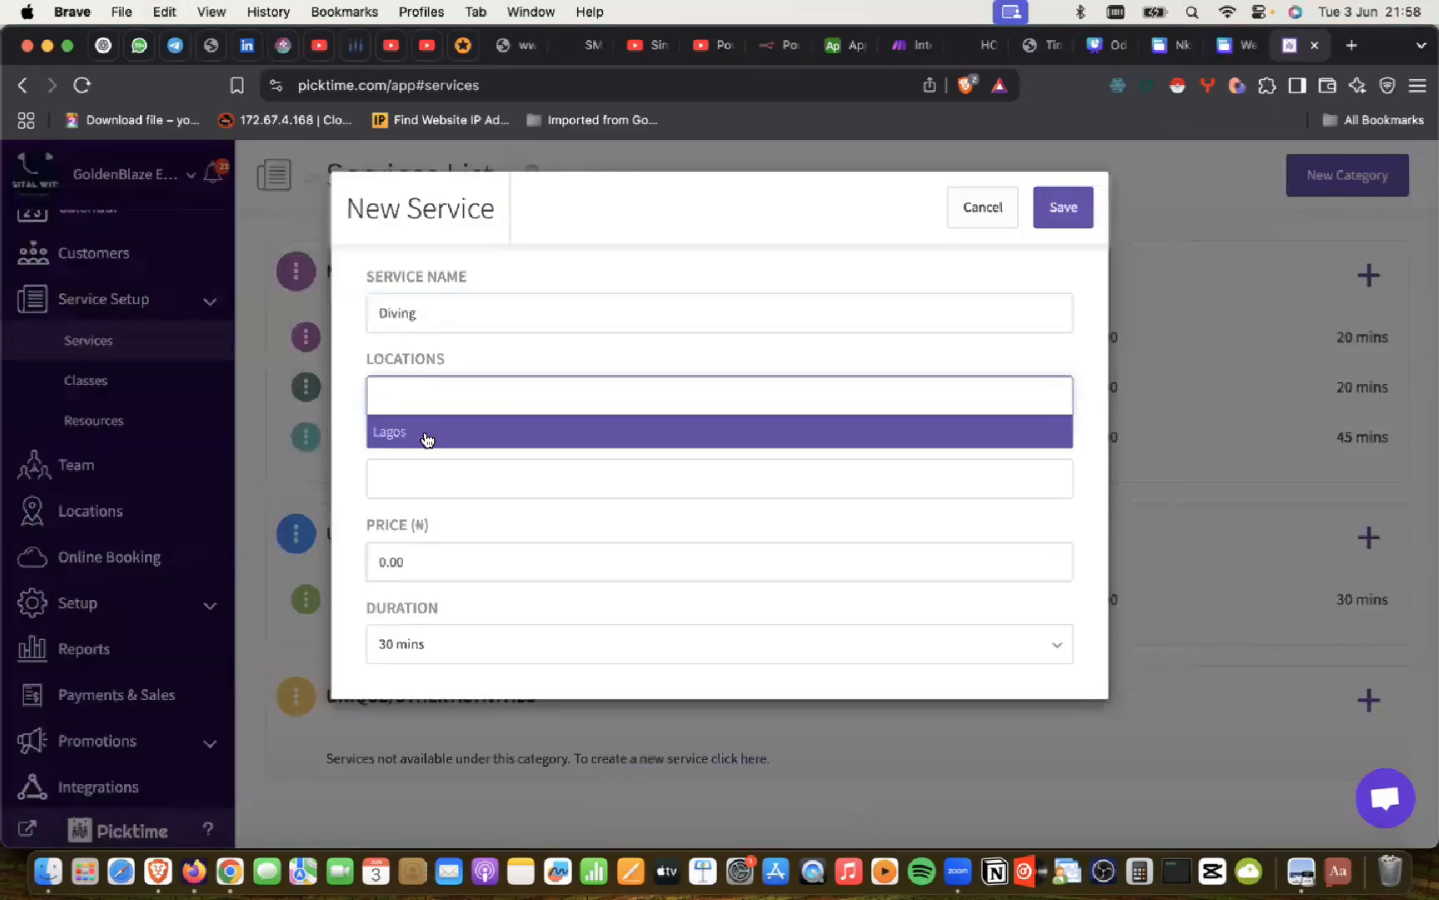
pyautogui.click(424, 437)
pyautogui.click(414, 483)
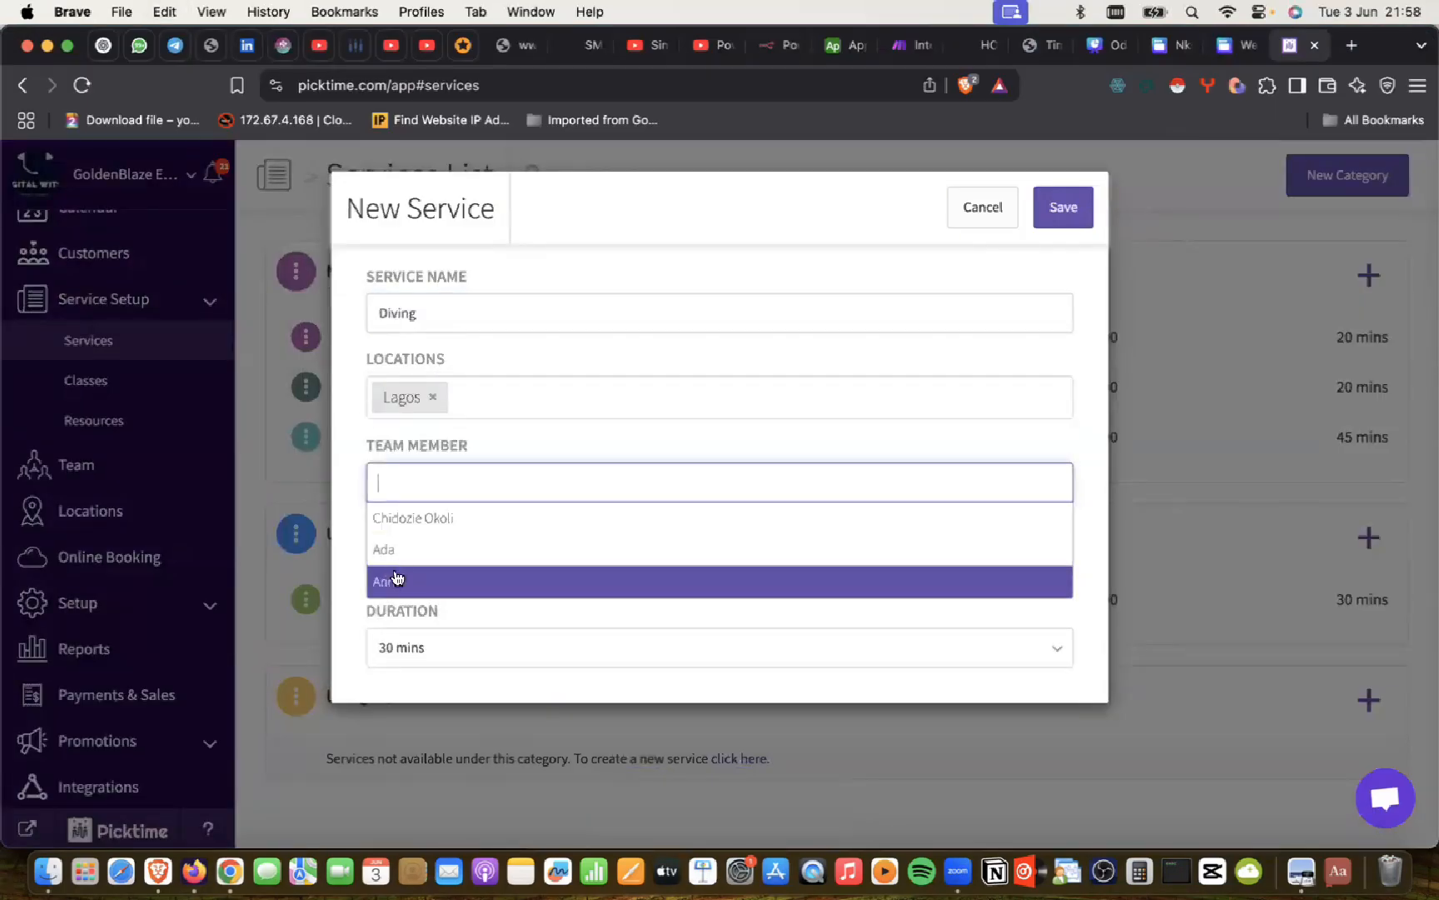
pyautogui.click(393, 550)
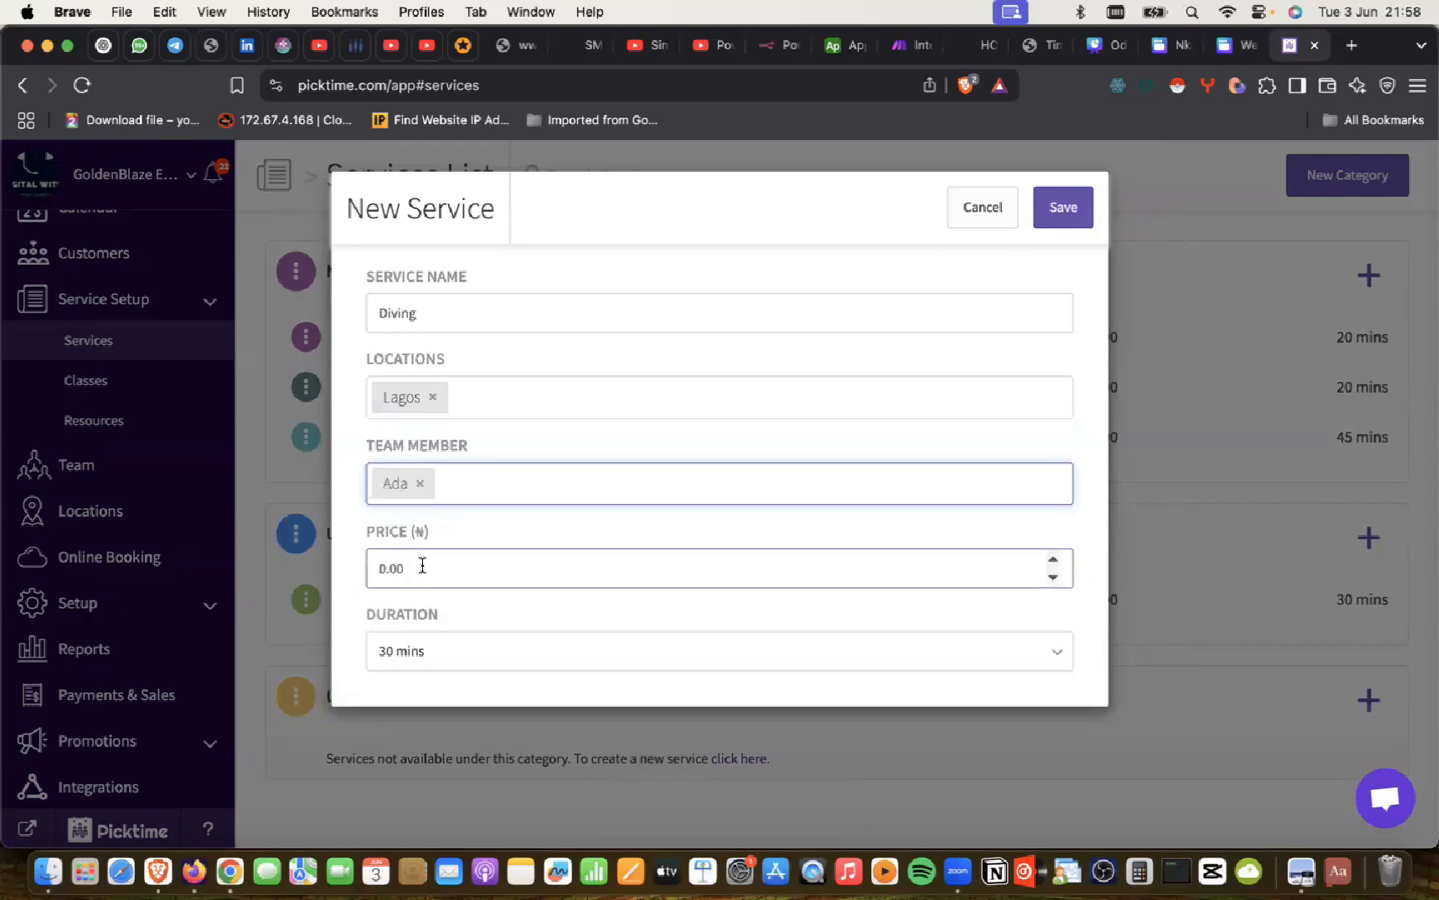
# Step: Enter the Diving price from the ChatGPT plan, aiming for 225000
pyautogui.click(420, 567)
pyautogui.doubleClick(419, 567)
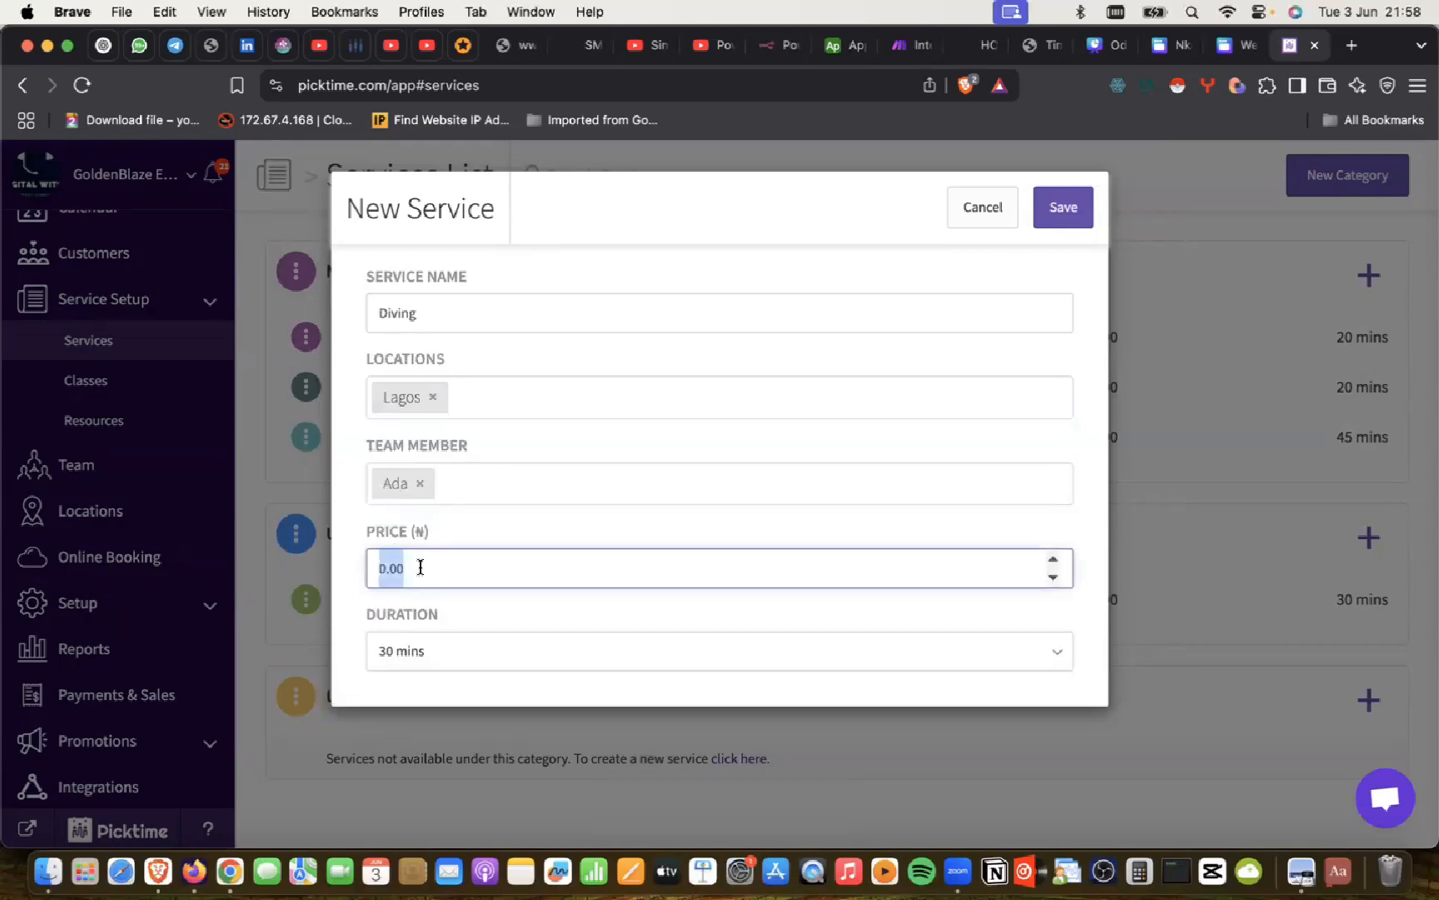
pyautogui.press('super+Tab')
pyautogui.scroll(-1, 688, 380)
pyautogui.scroll(2, 688, 381)
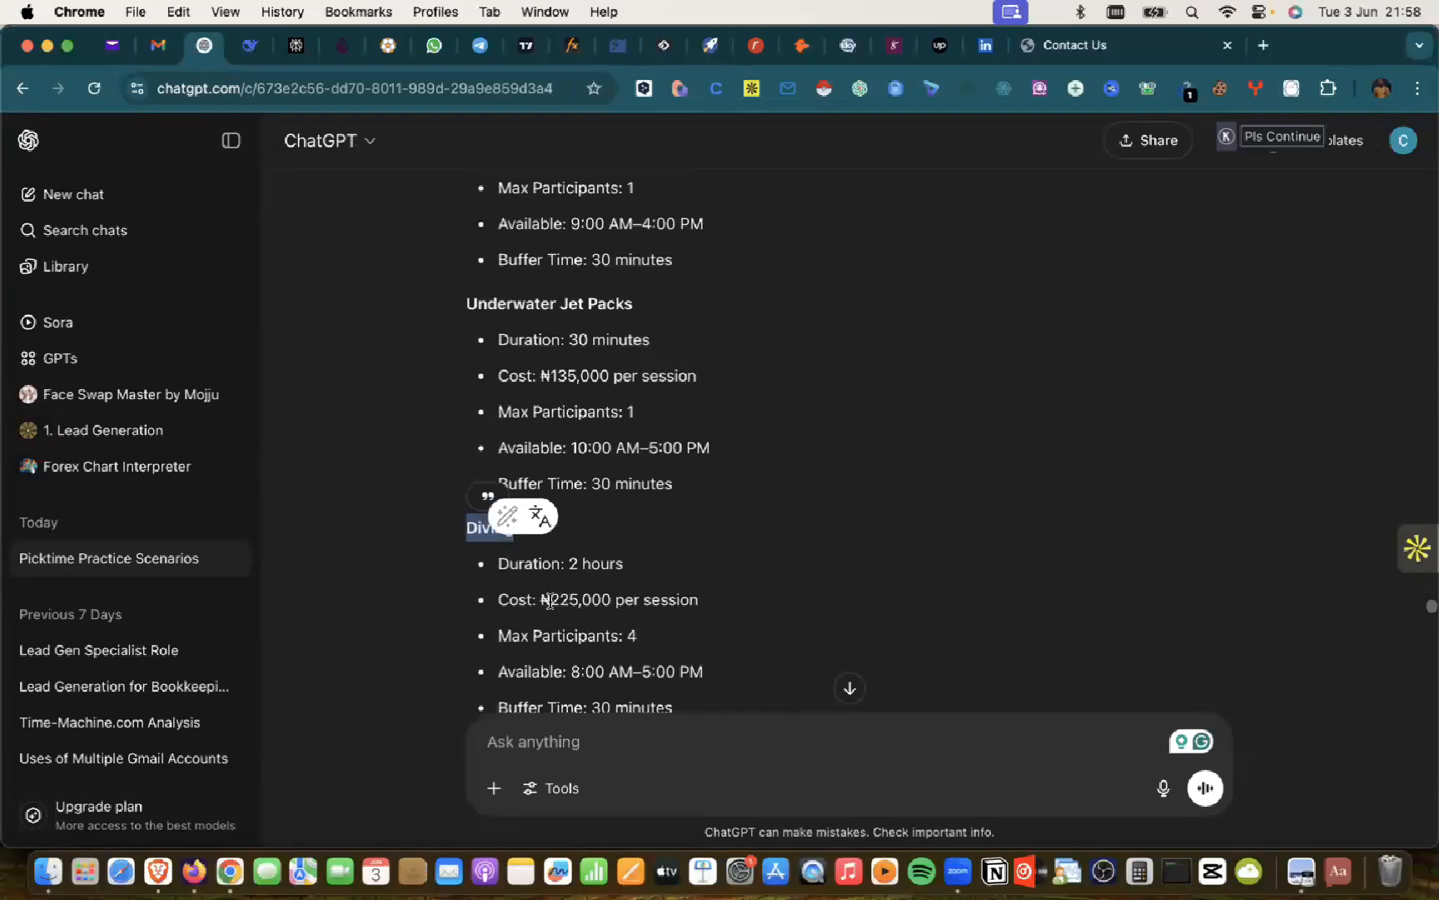
pyautogui.press('super+Tab')
pyautogui.write('225')
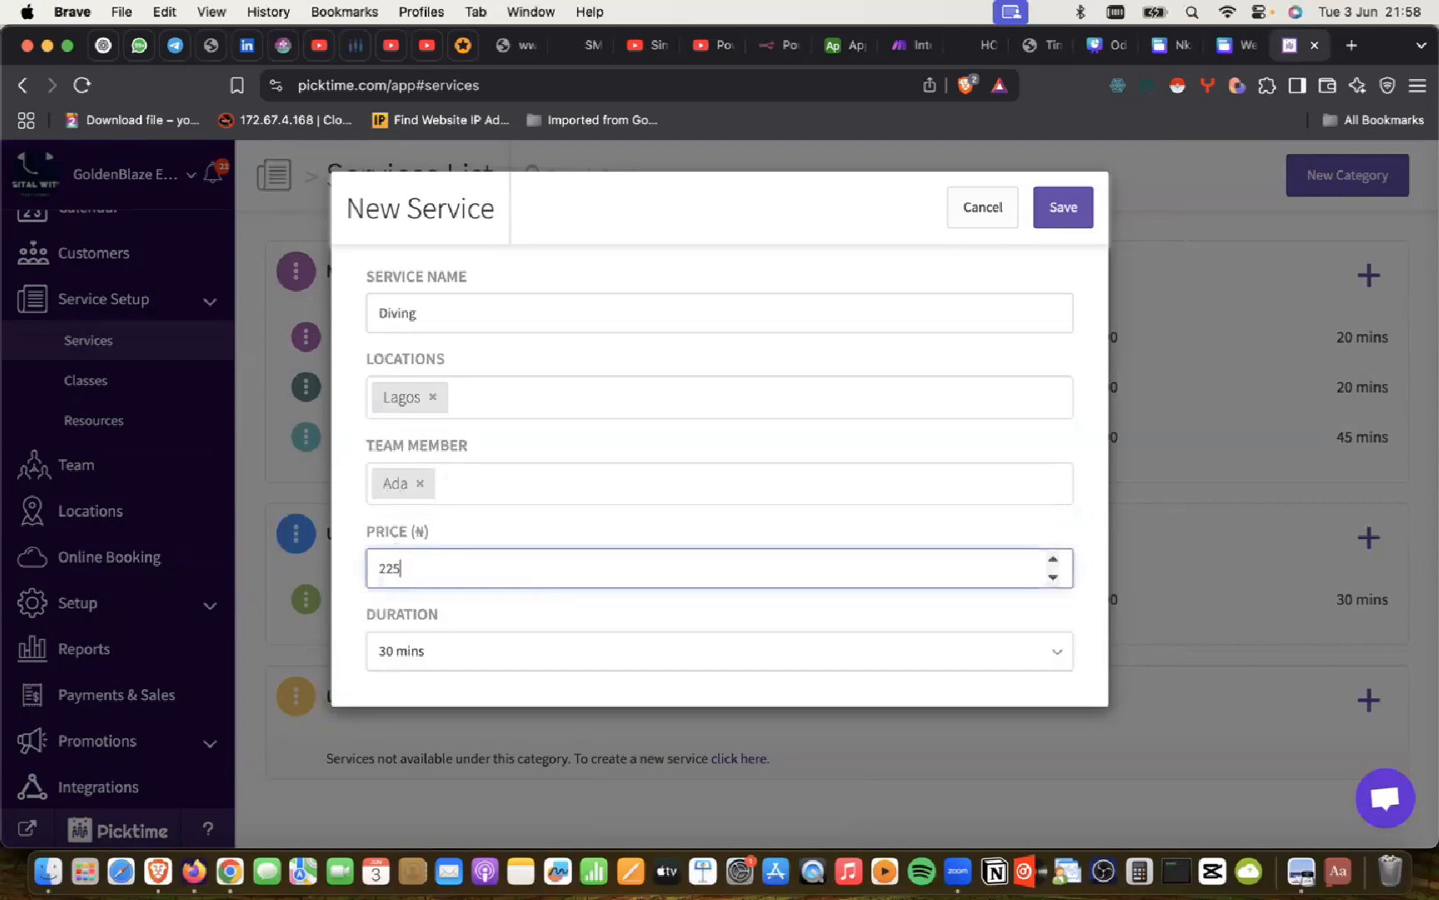
pyautogui.press('BackSpace')
pyautogui.write('5000')
pyautogui.press('super+Tab')
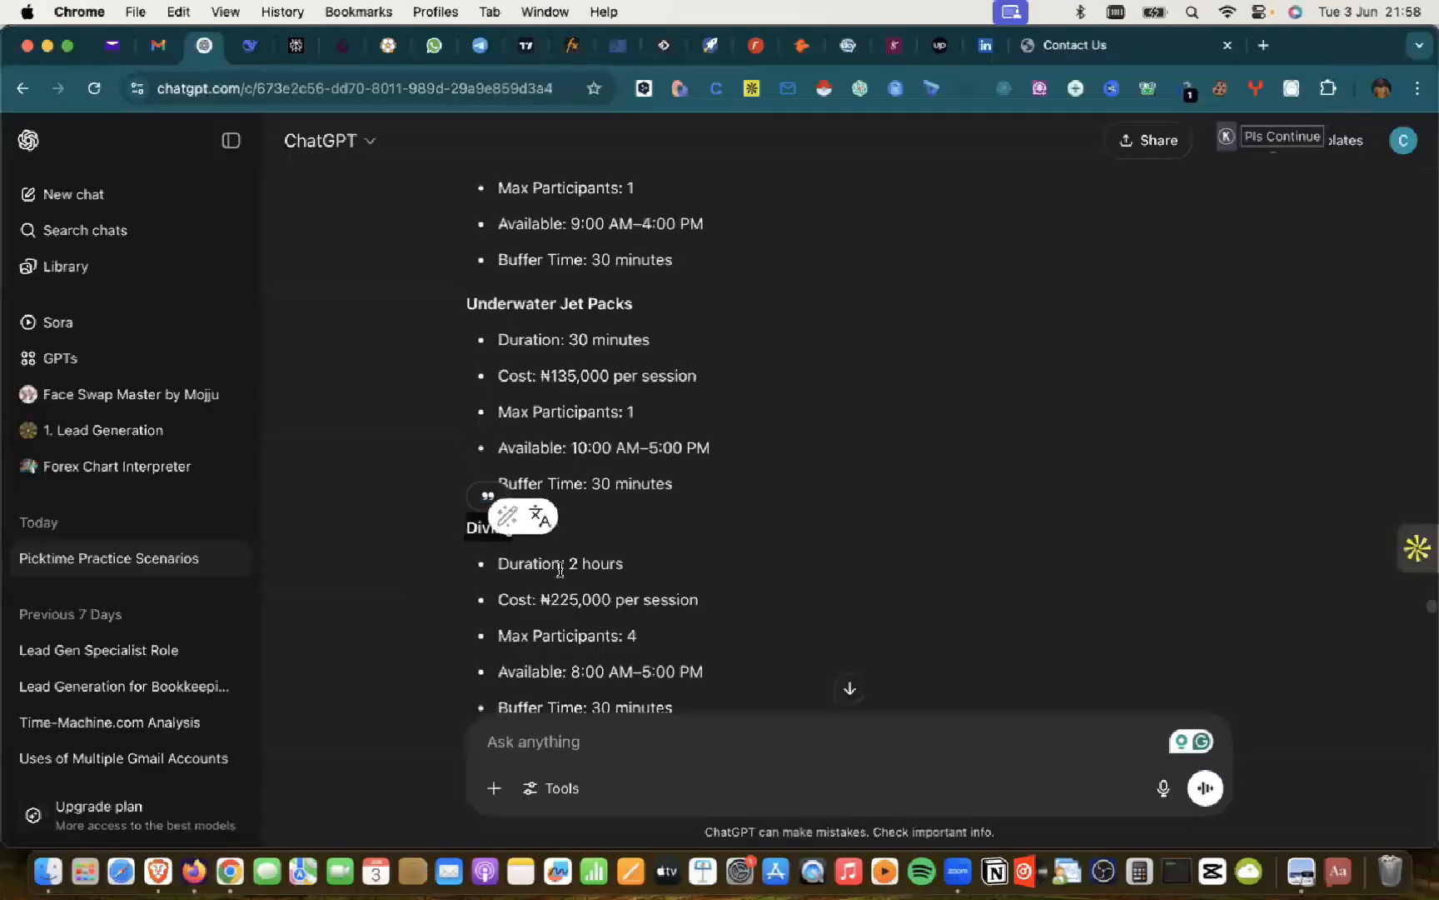
pyautogui.press('super+Tab')
pyautogui.scroll(-13, 566, 583)
pyautogui.scroll(-20, 567, 583)
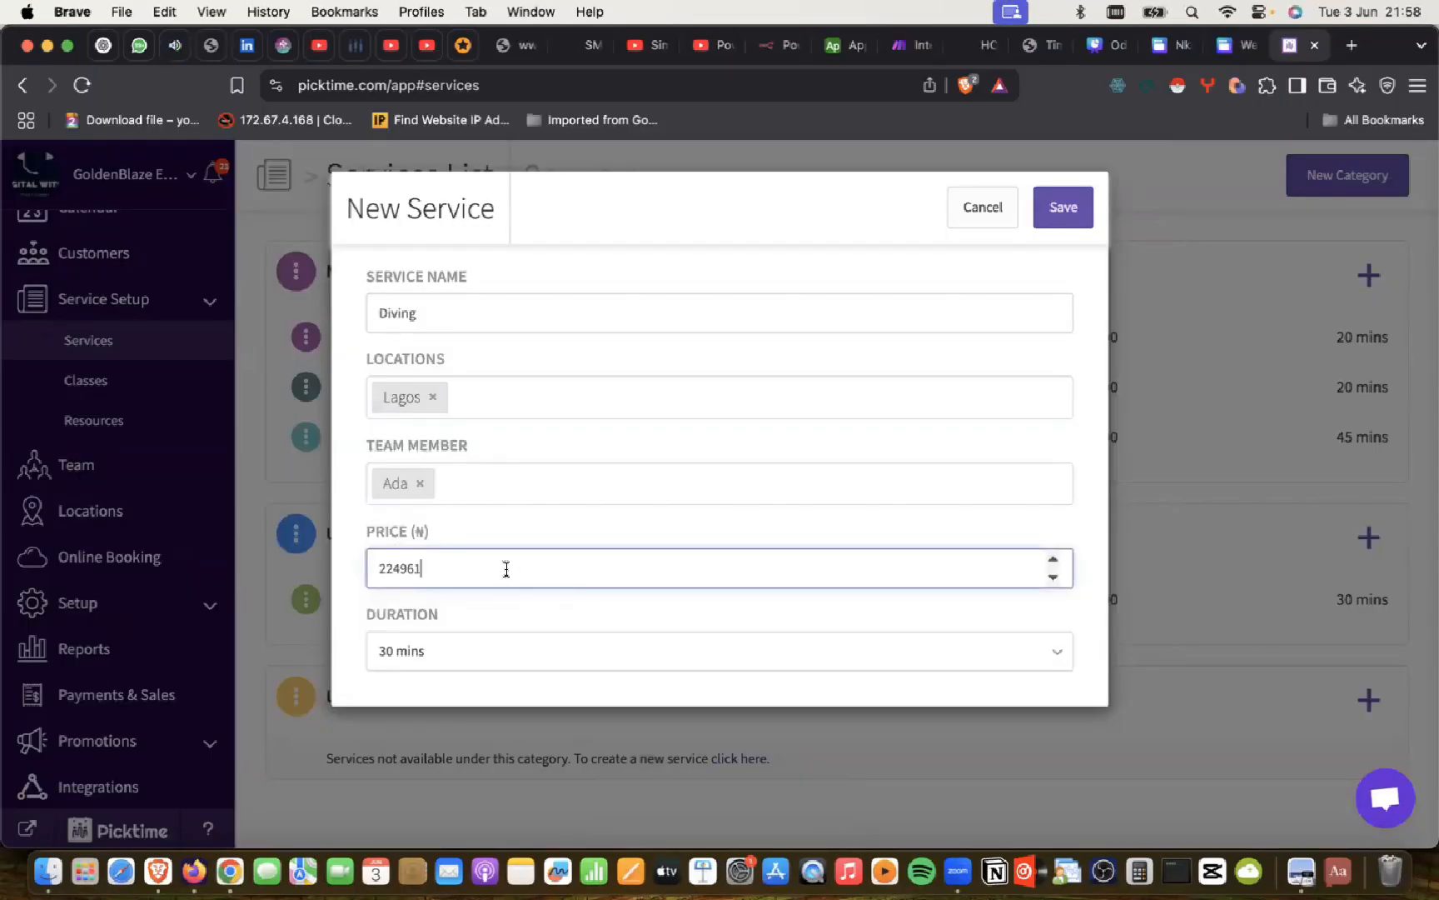
pyautogui.scroll(-11, 474, 570)
pyautogui.click(1053, 577)
# Step: Correct the price to 225000 with 30 mins duration and save Diving
pyautogui.scroll(20, 463, 568)
pyautogui.press('Up')
pyautogui.press('BackSpace')
pyautogui.press('BackSpace')
pyautogui.write('5000')
pyautogui.press('Tab')
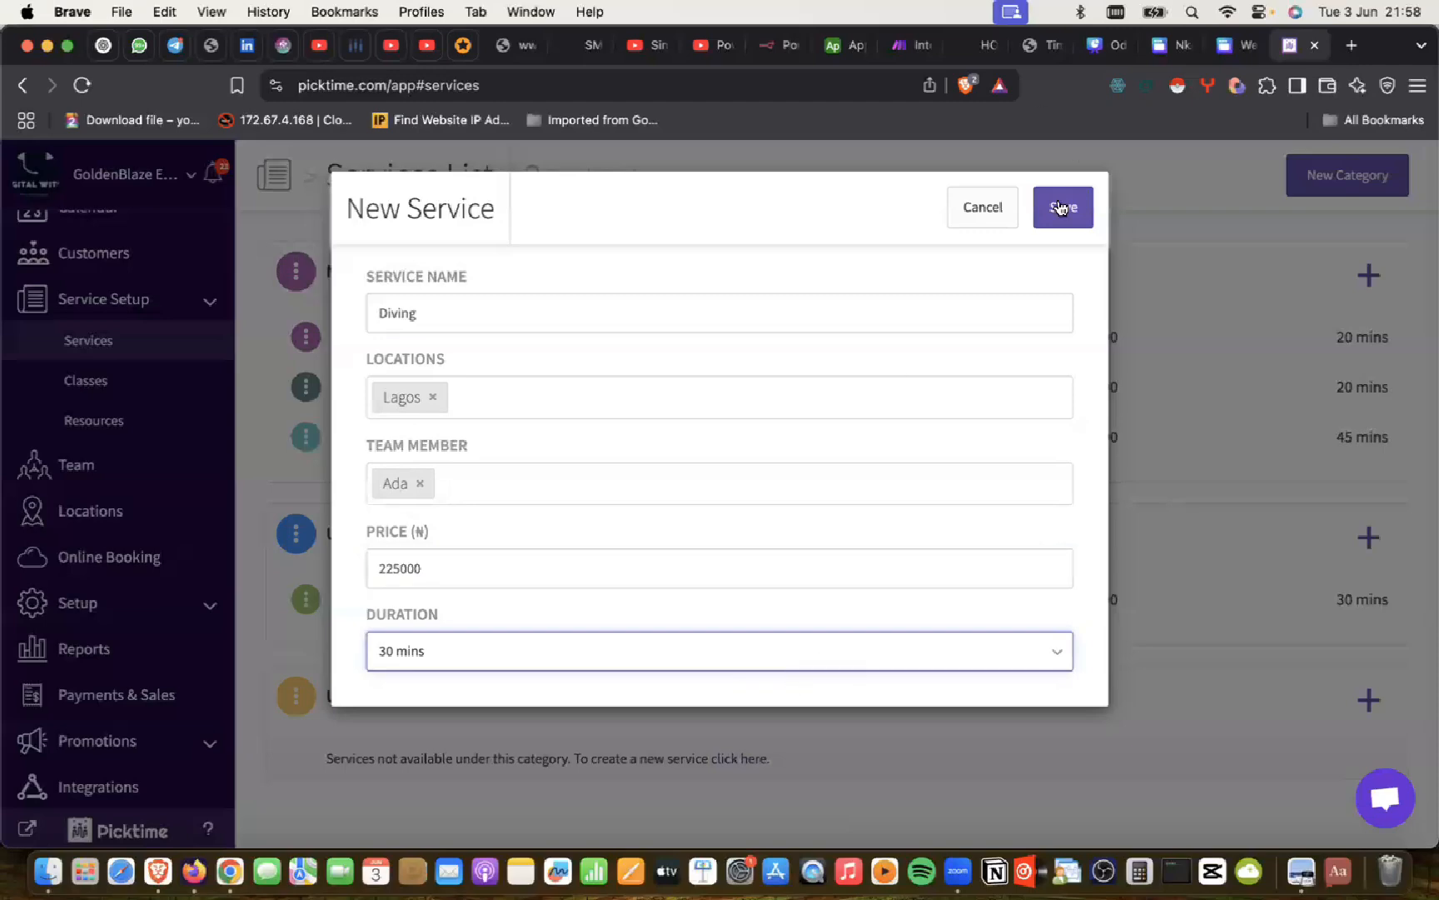
pyautogui.click(1060, 206)
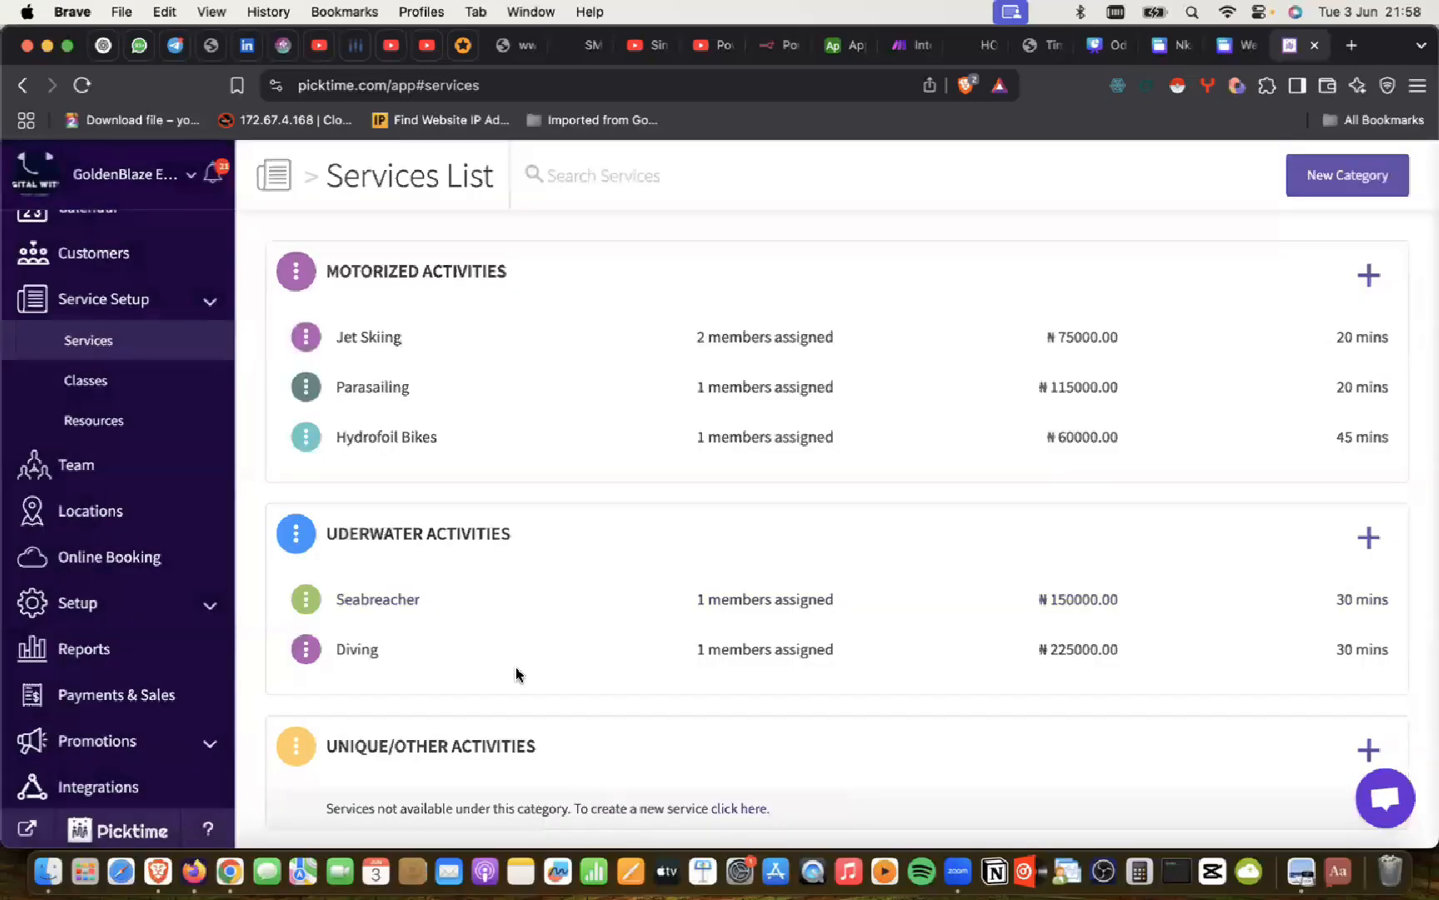
# Step: Start a Unique/Other Activities service, cancel it empty, and return to the ChatGPT plan
pyautogui.scroll(-1, 518, 675)
pyautogui.click(1368, 717)
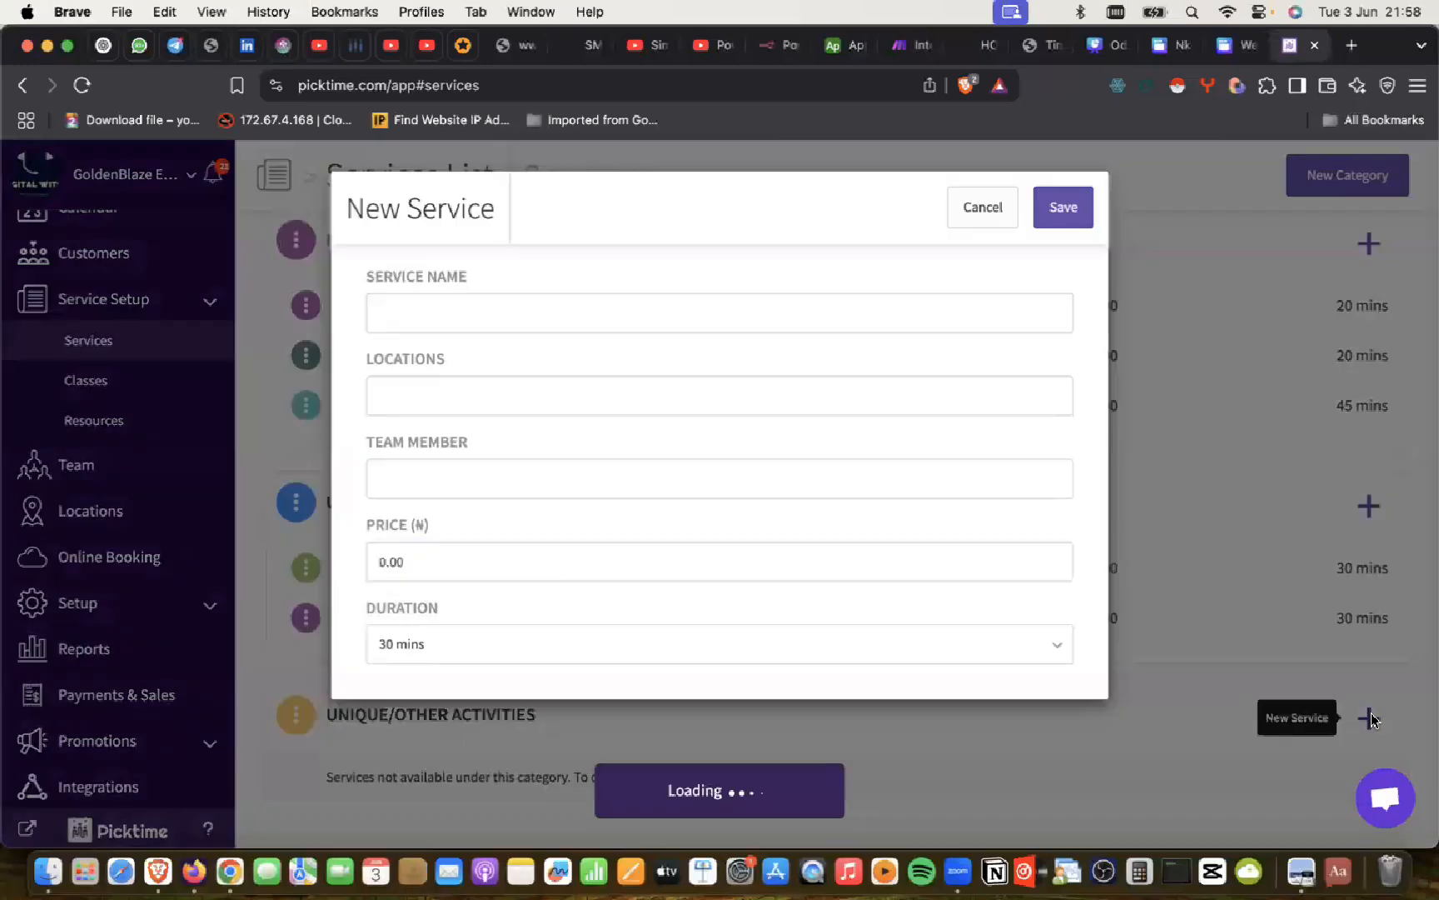
pyautogui.click(928, 472)
pyautogui.press('super+Tab')
pyautogui.scroll(-5, 617, 558)
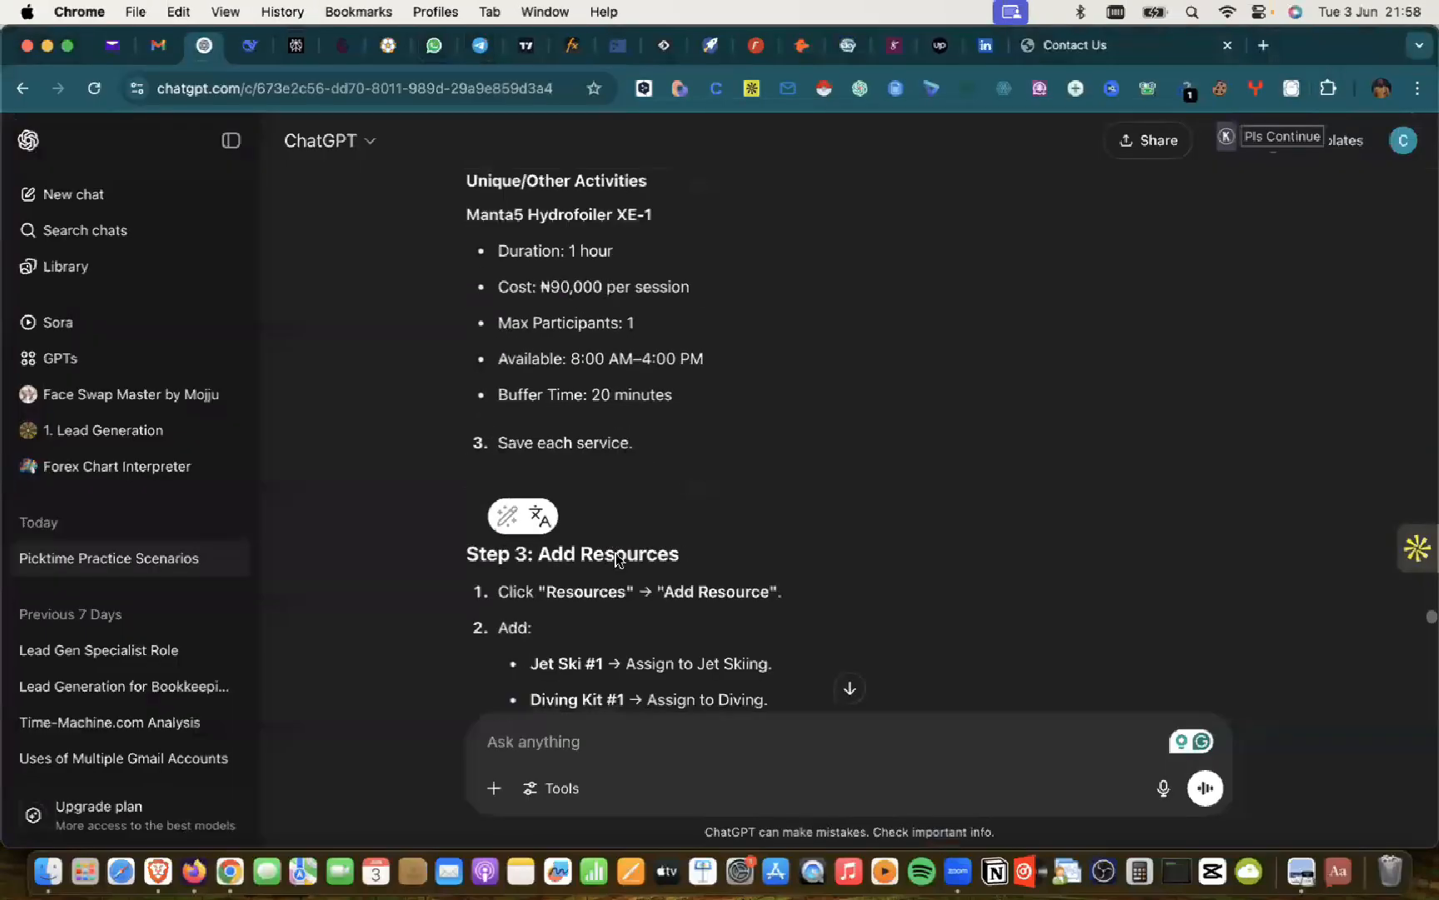
pyautogui.scroll(-2, 617, 558)
pyautogui.scroll(5, 618, 556)
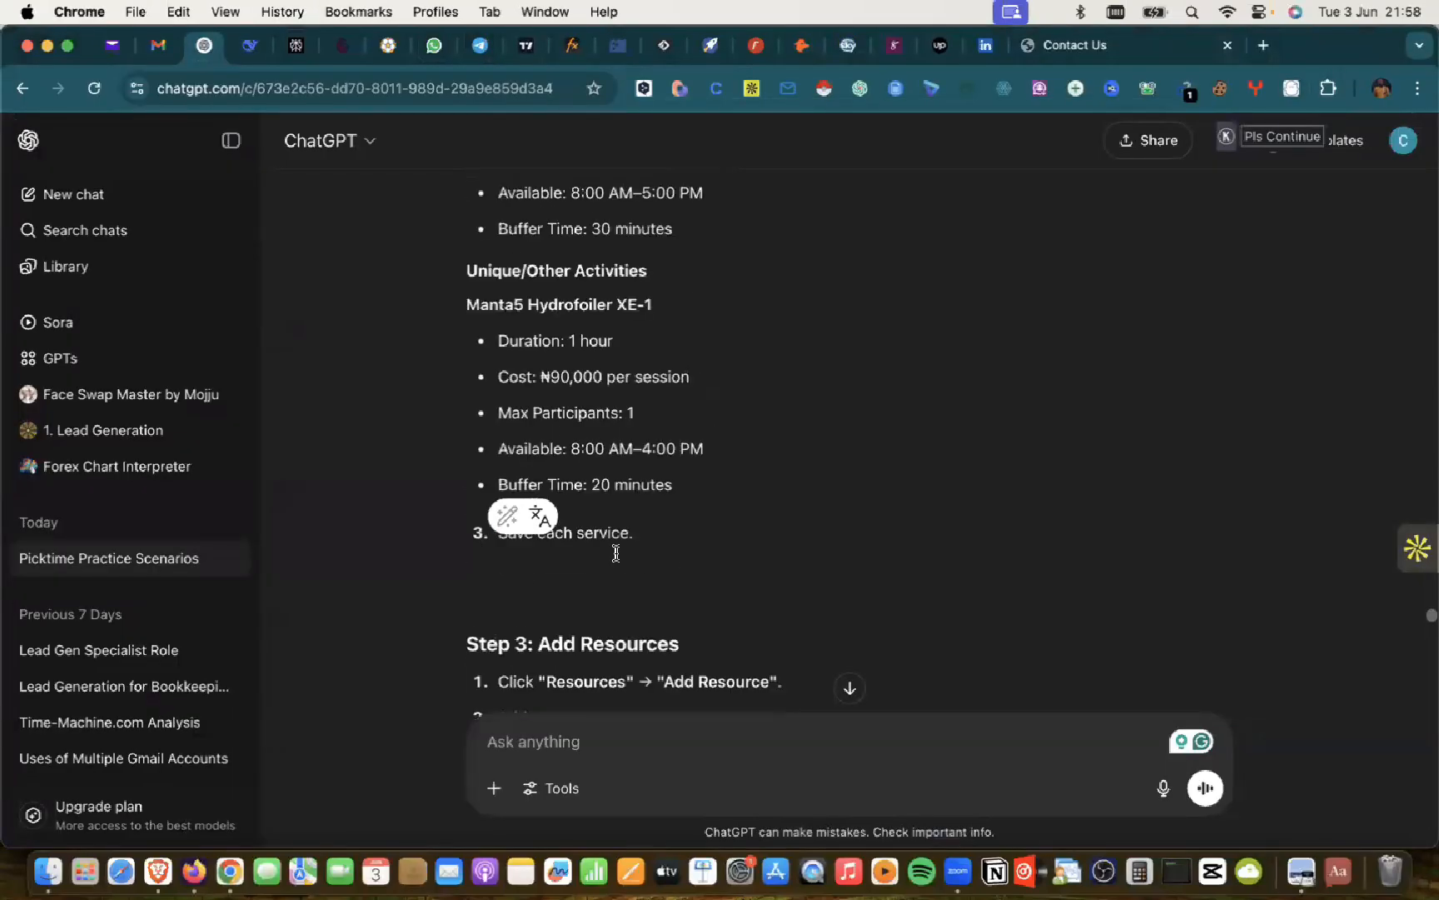
pyautogui.scroll(5, 616, 553)
pyautogui.press('super+Tab')
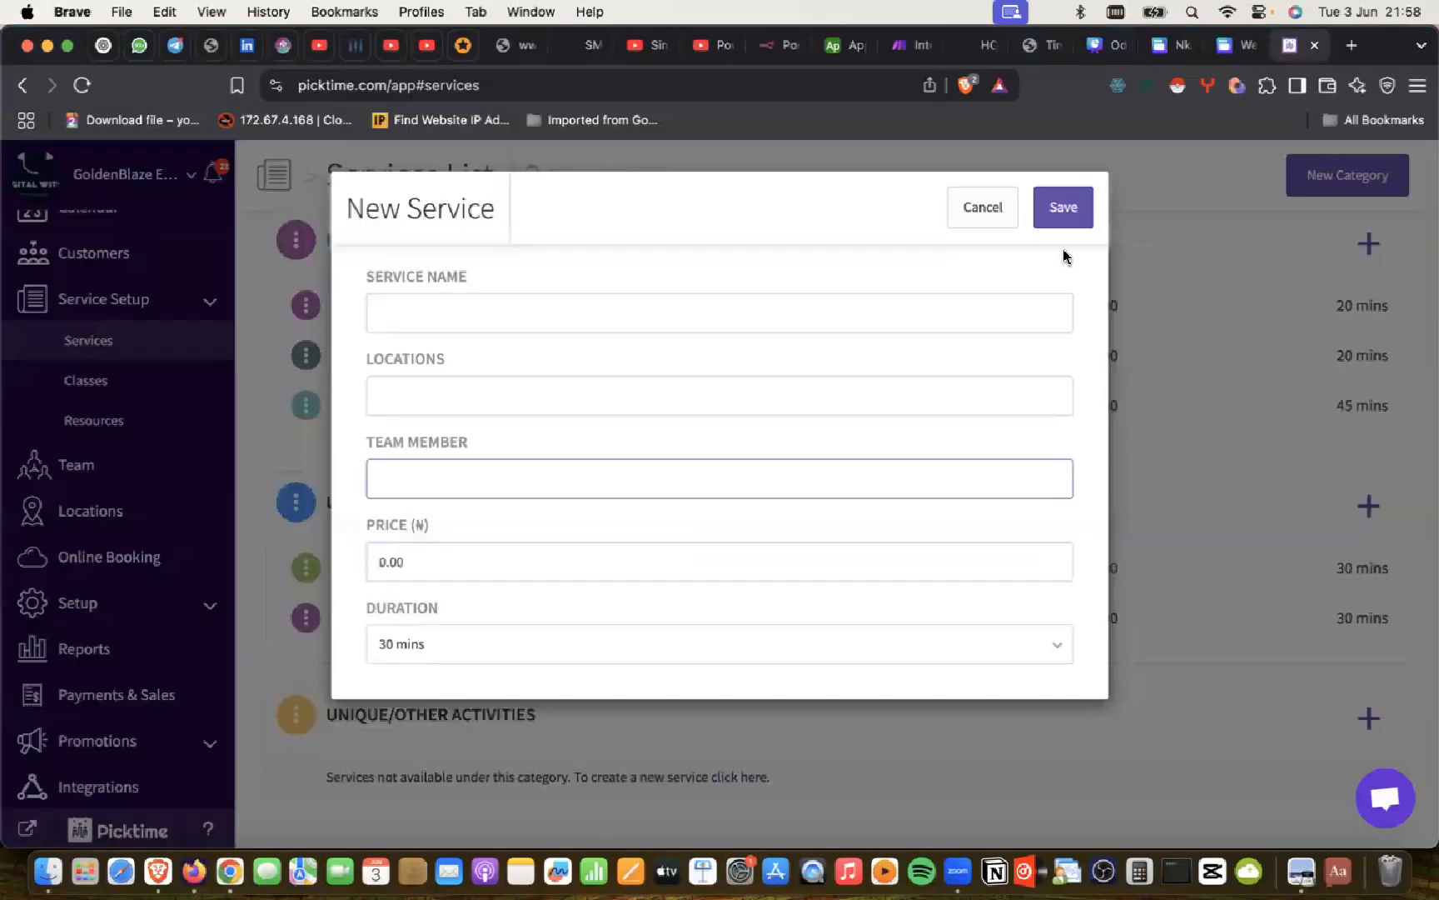
pyautogui.click(984, 207)
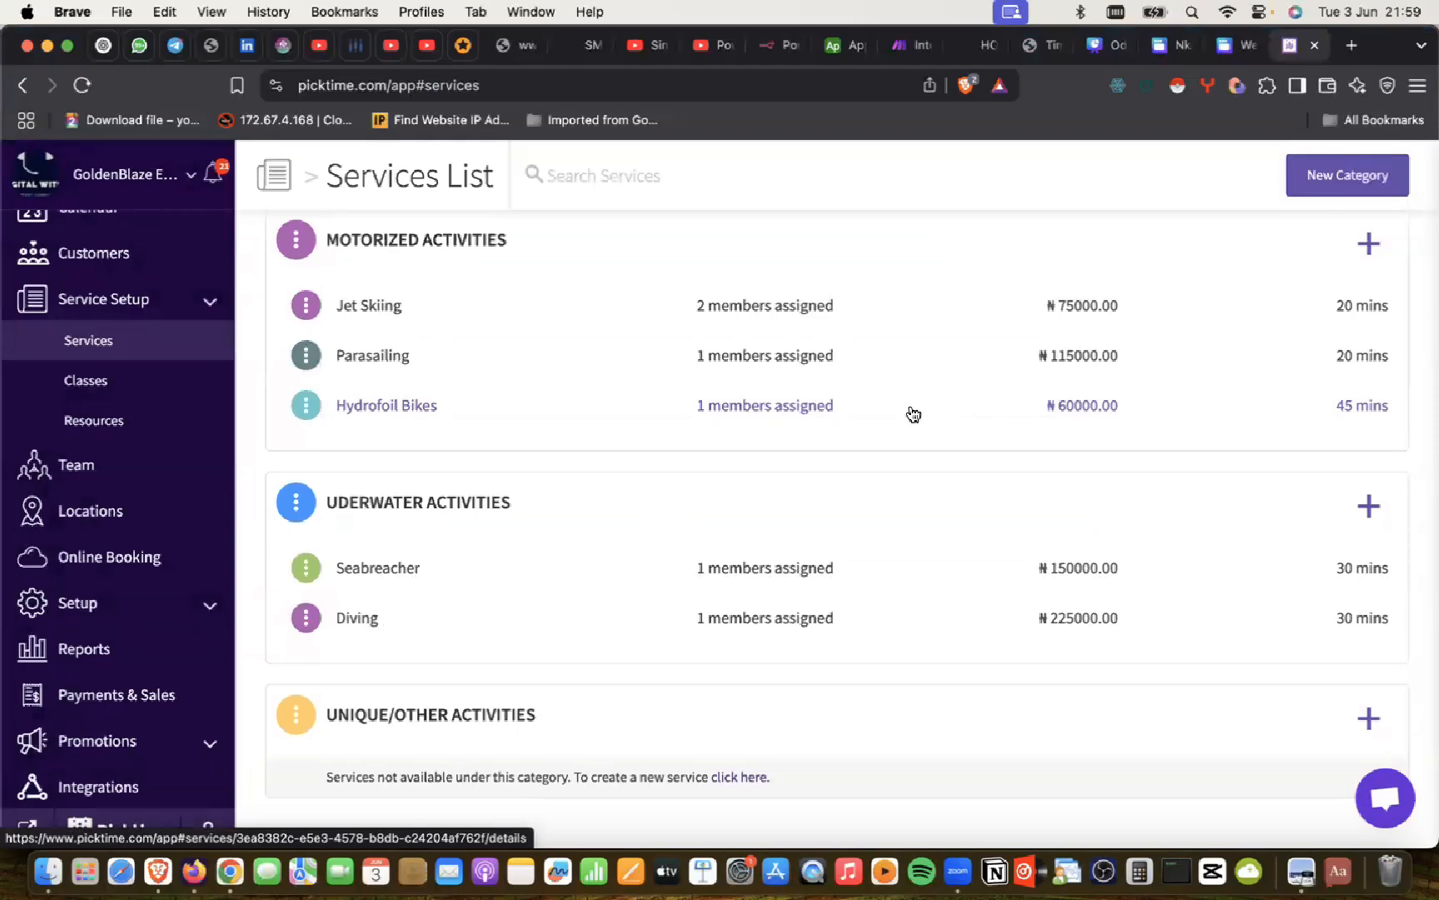
pyautogui.press('super+Tab')
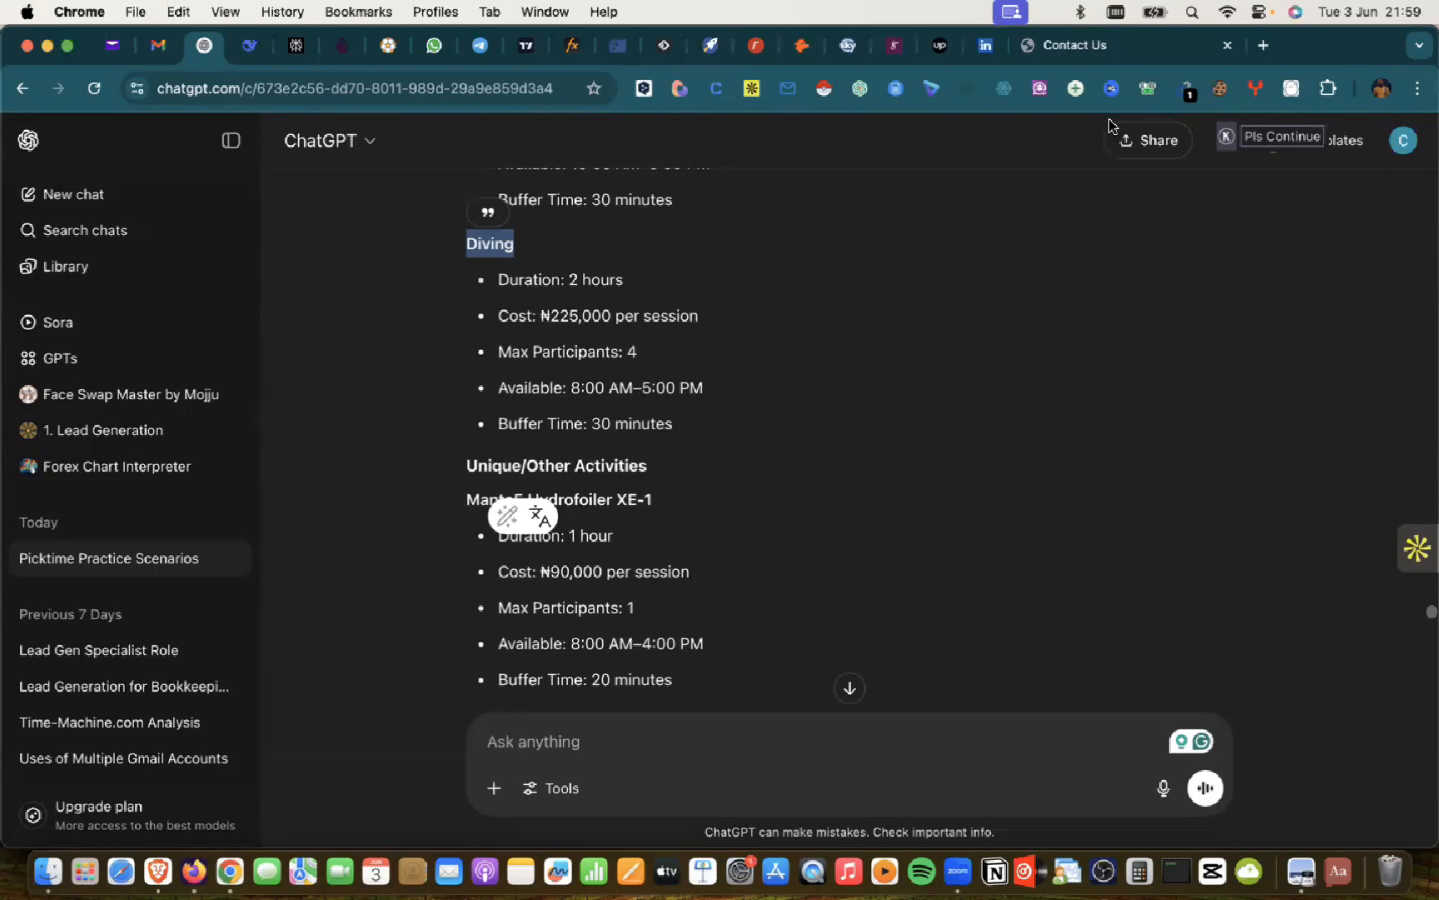
# Step: Search 'google my business' in a new tab, then close that tab
pyautogui.click(1263, 45)
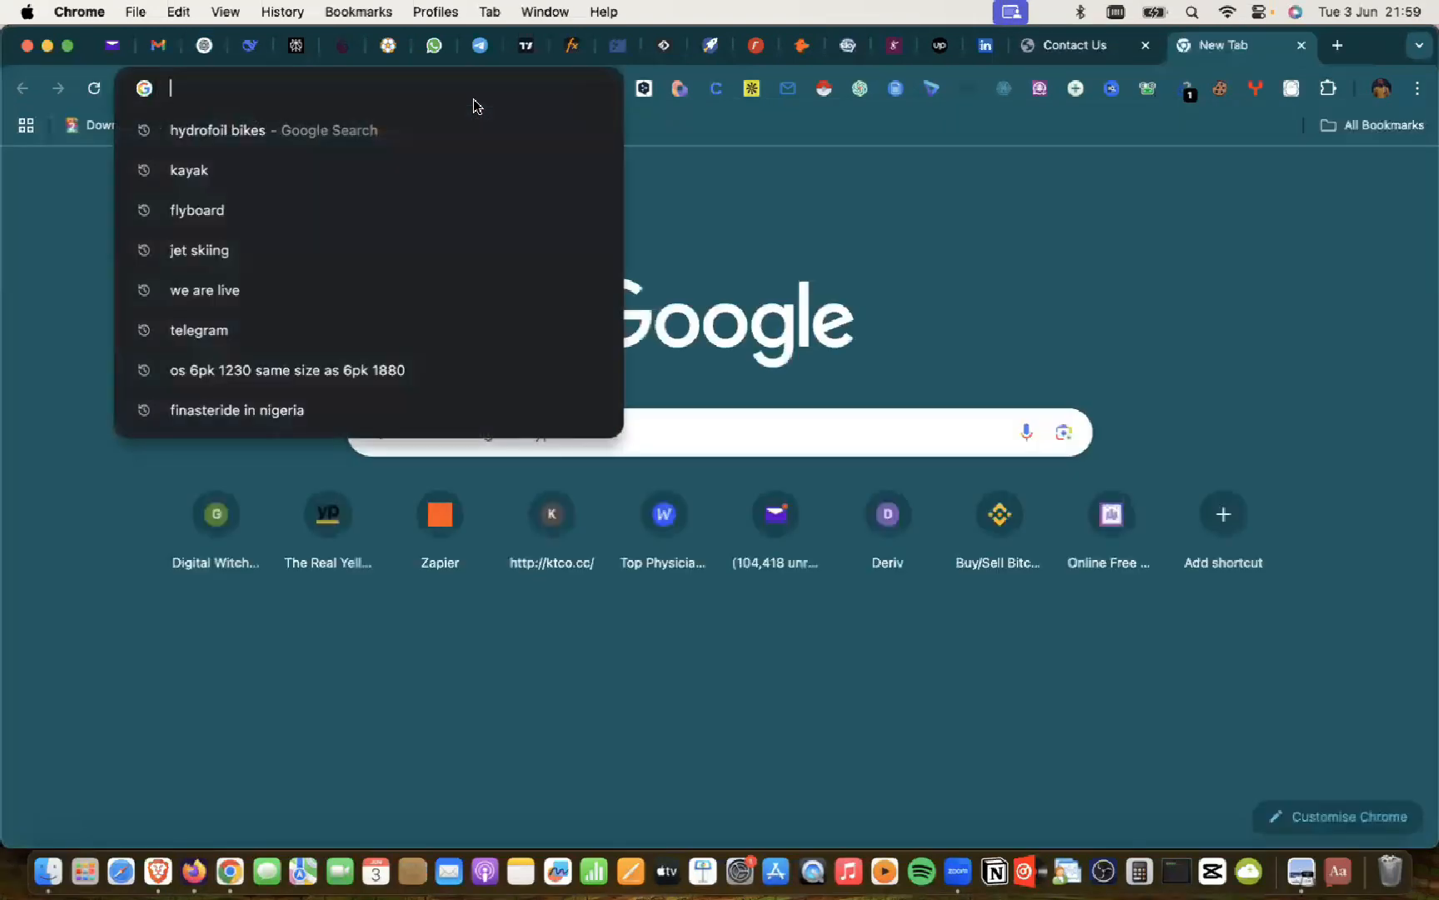
pyautogui.write('google my busines')
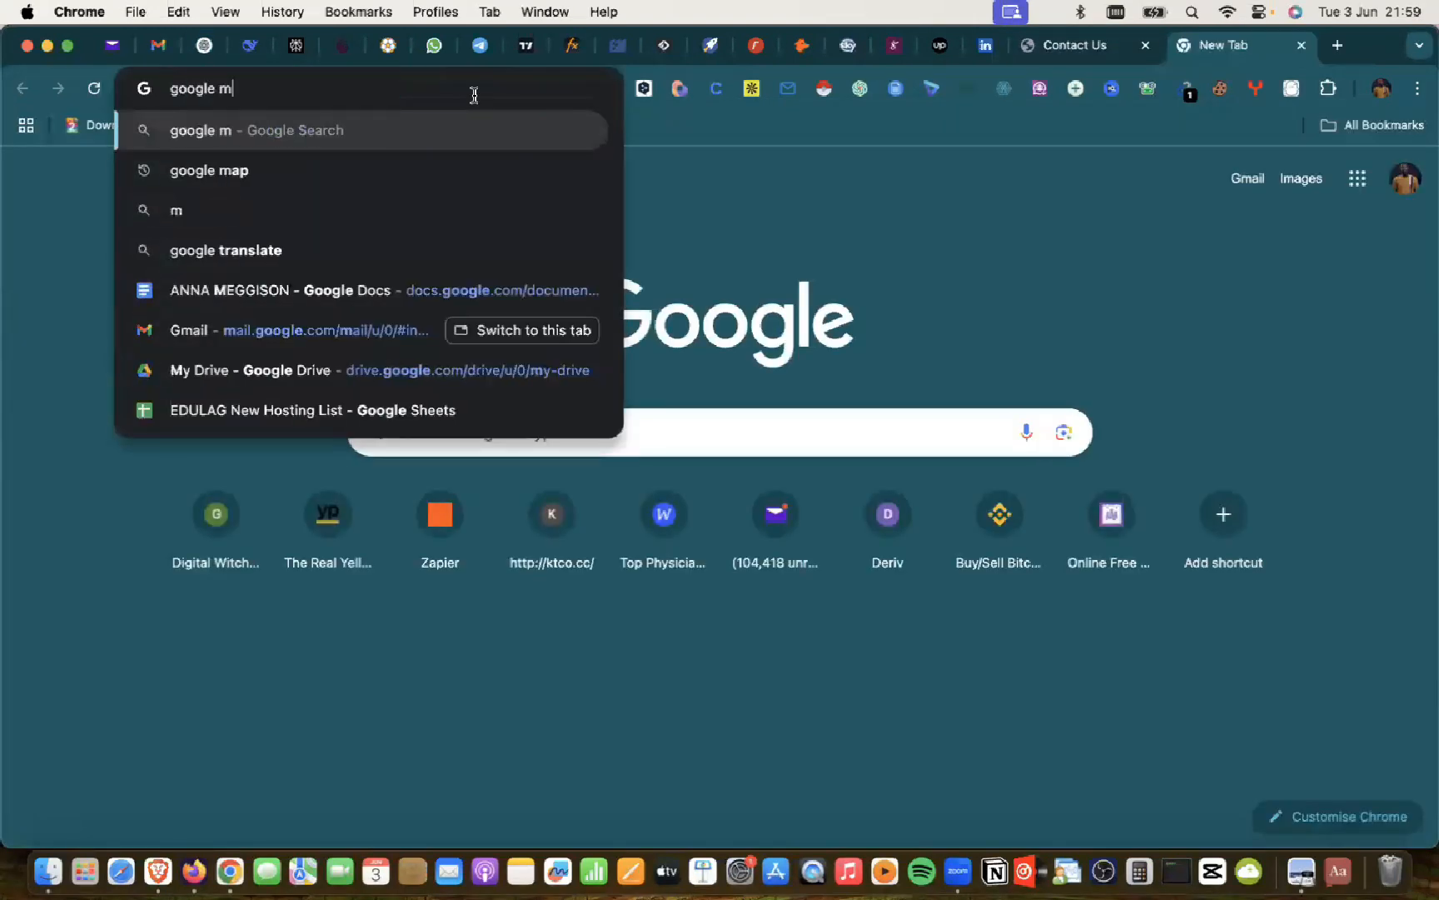
pyautogui.write('s')
pyautogui.press('Return')
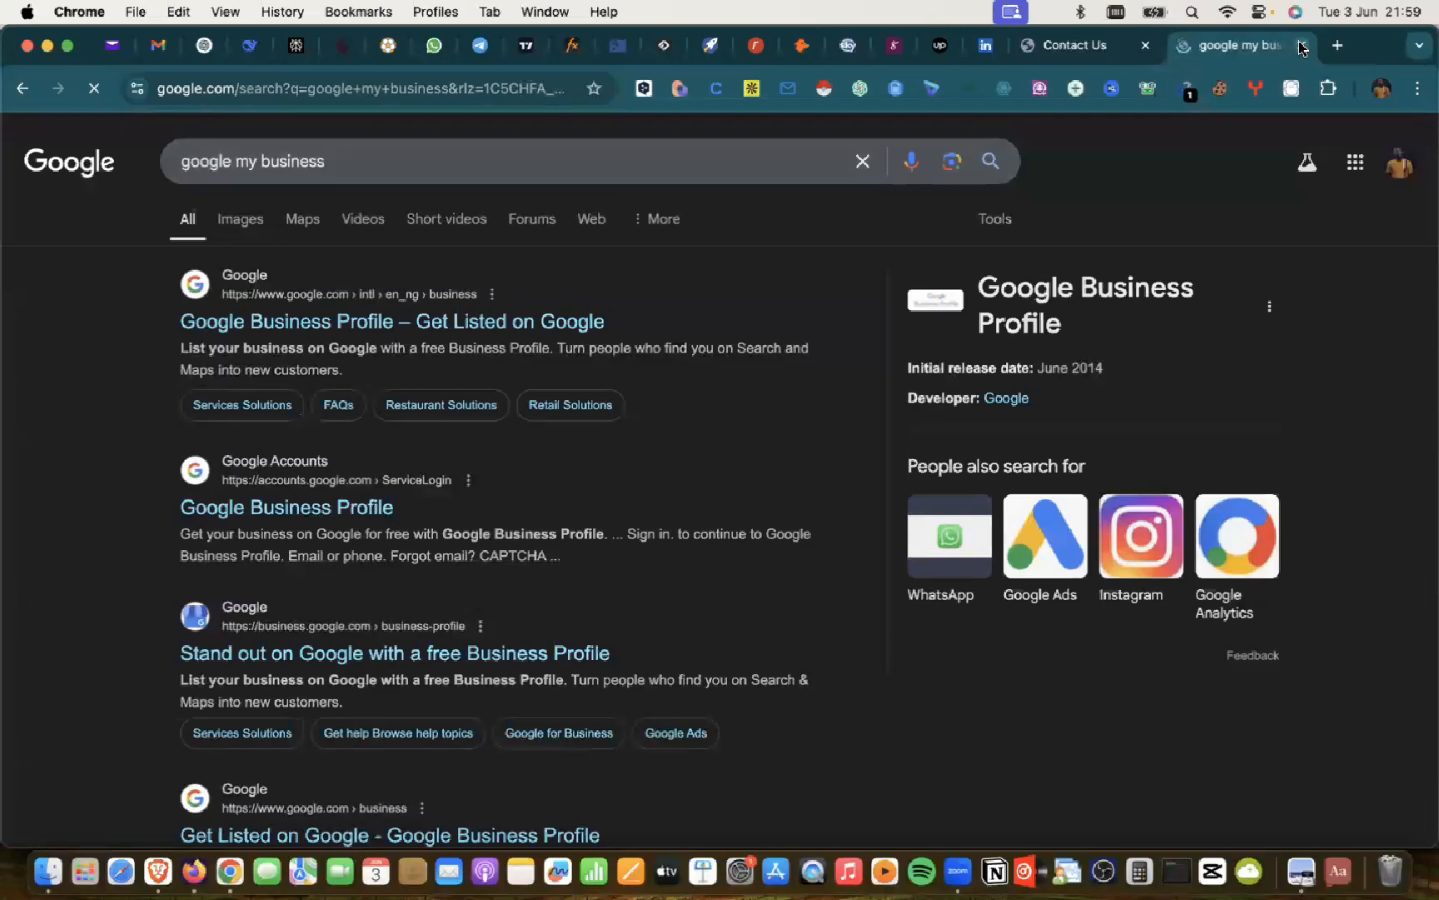
pyautogui.press('super+w')
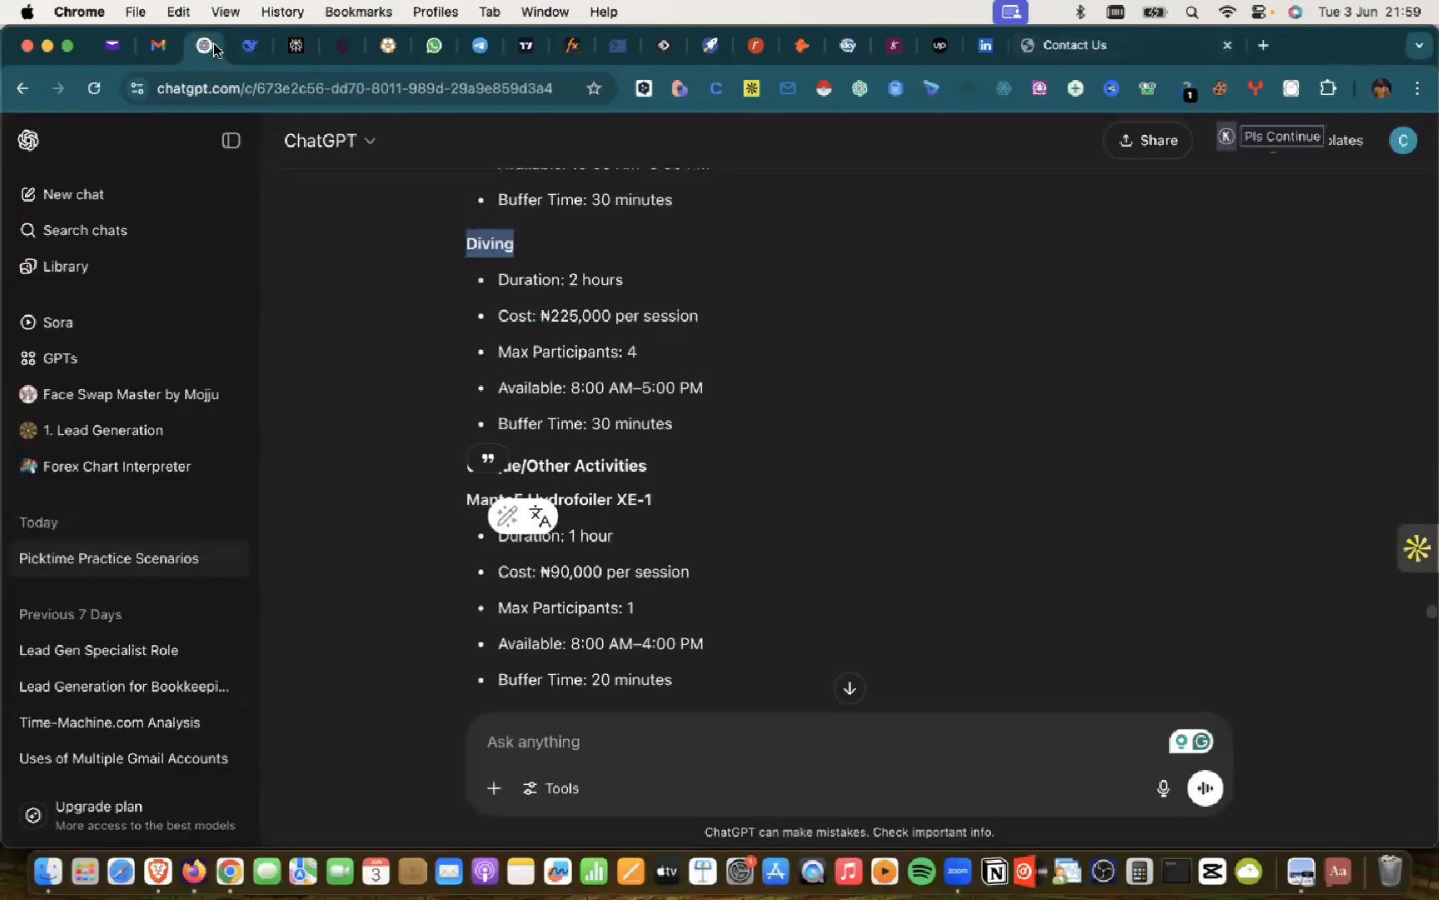
# Step: Copy 'Manta5 Hydrofoiler XE-1' from ChatGPT and search for it in a new tab
pyautogui.click(504, 250)
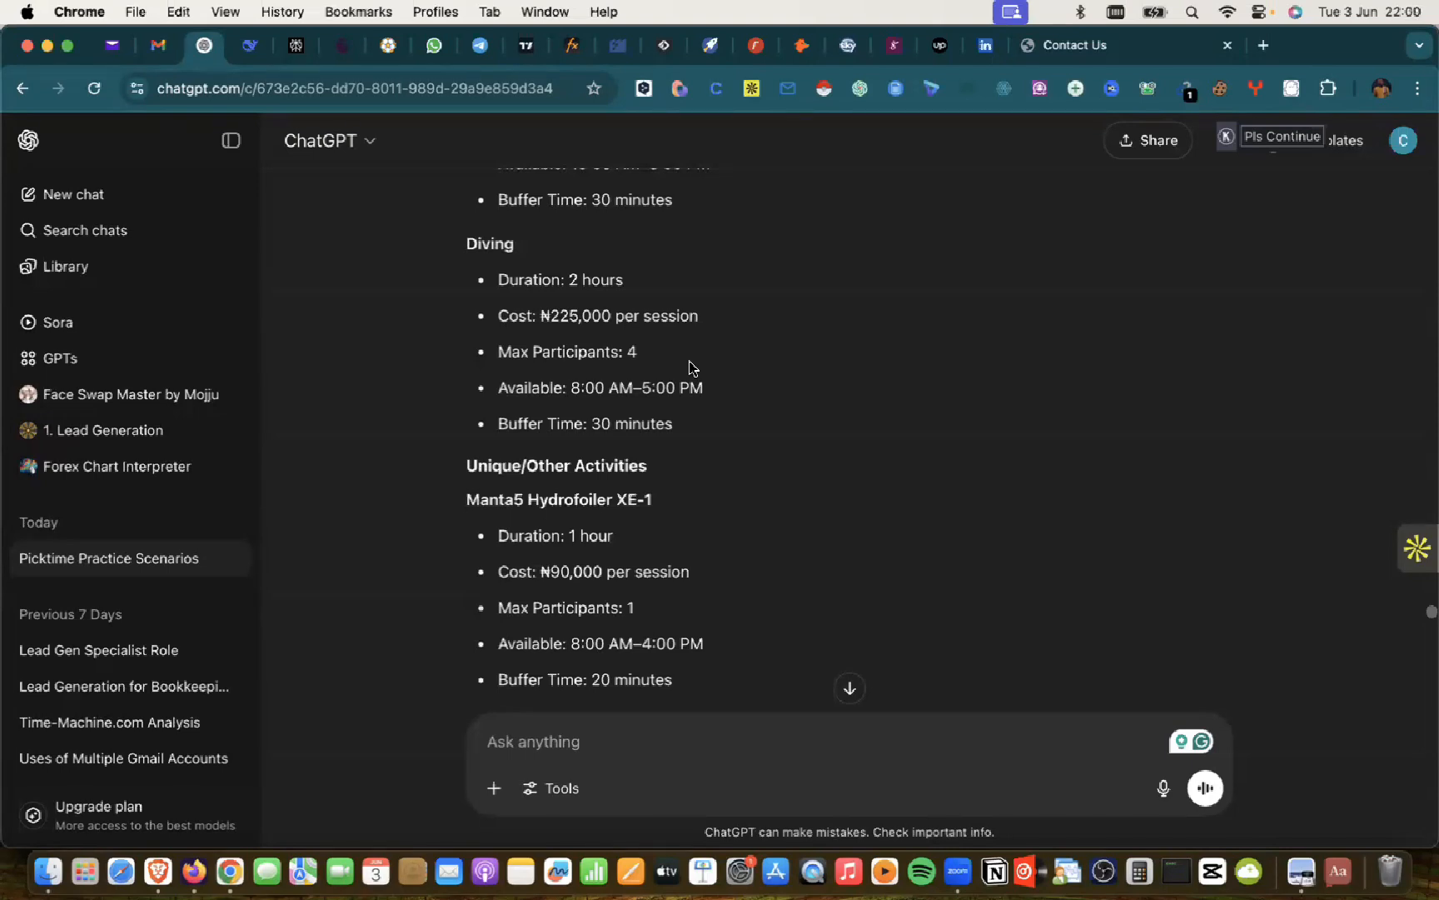
pyautogui.scroll(-2, 500, 416)
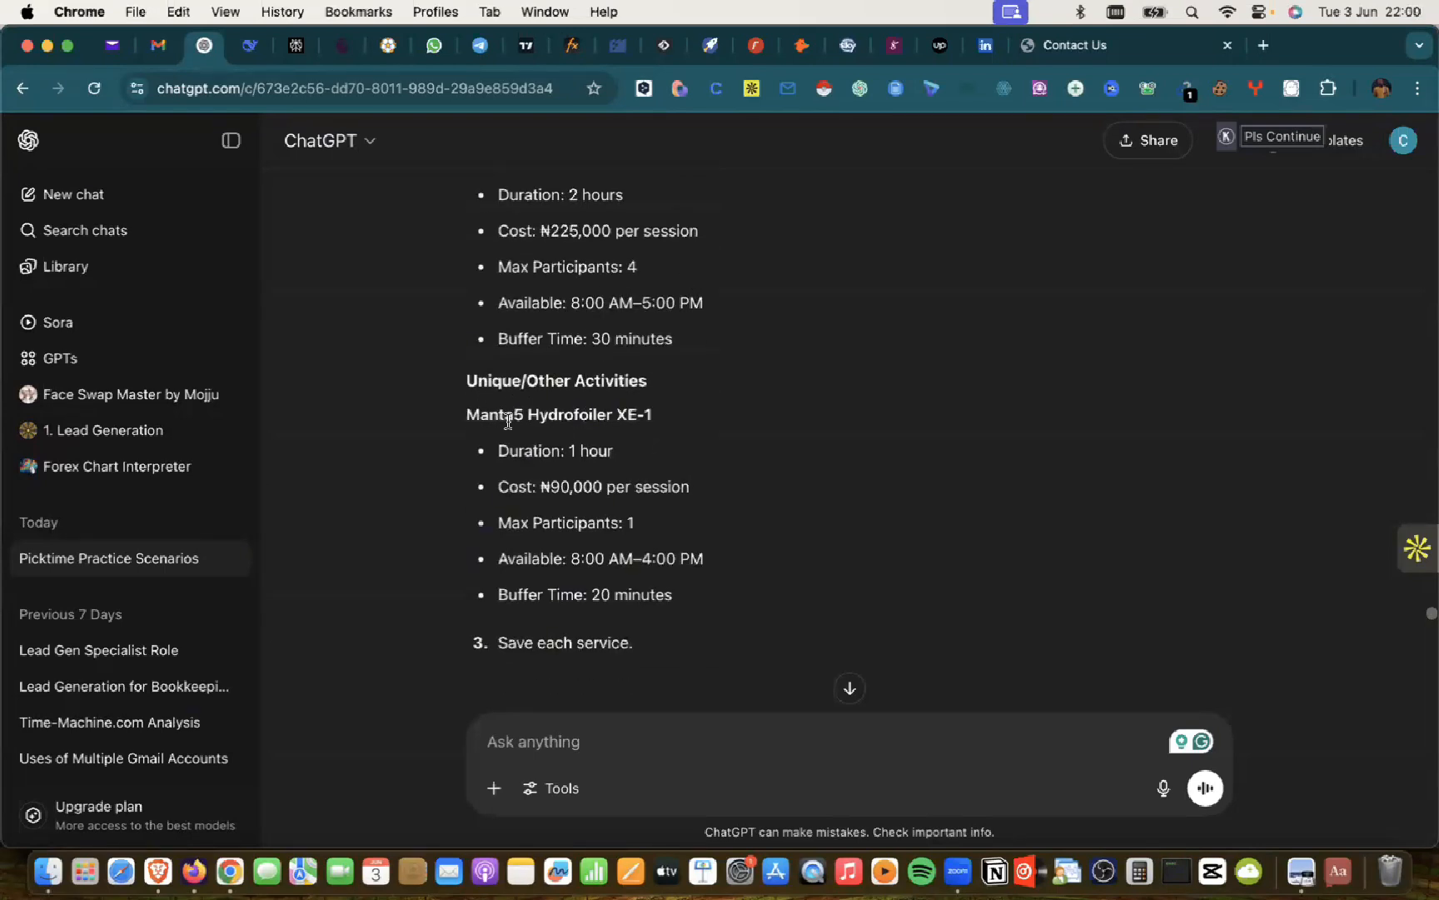
pyautogui.moveTo(463, 416); pyautogui.dragTo(673, 427)
pyautogui.press('super+c')
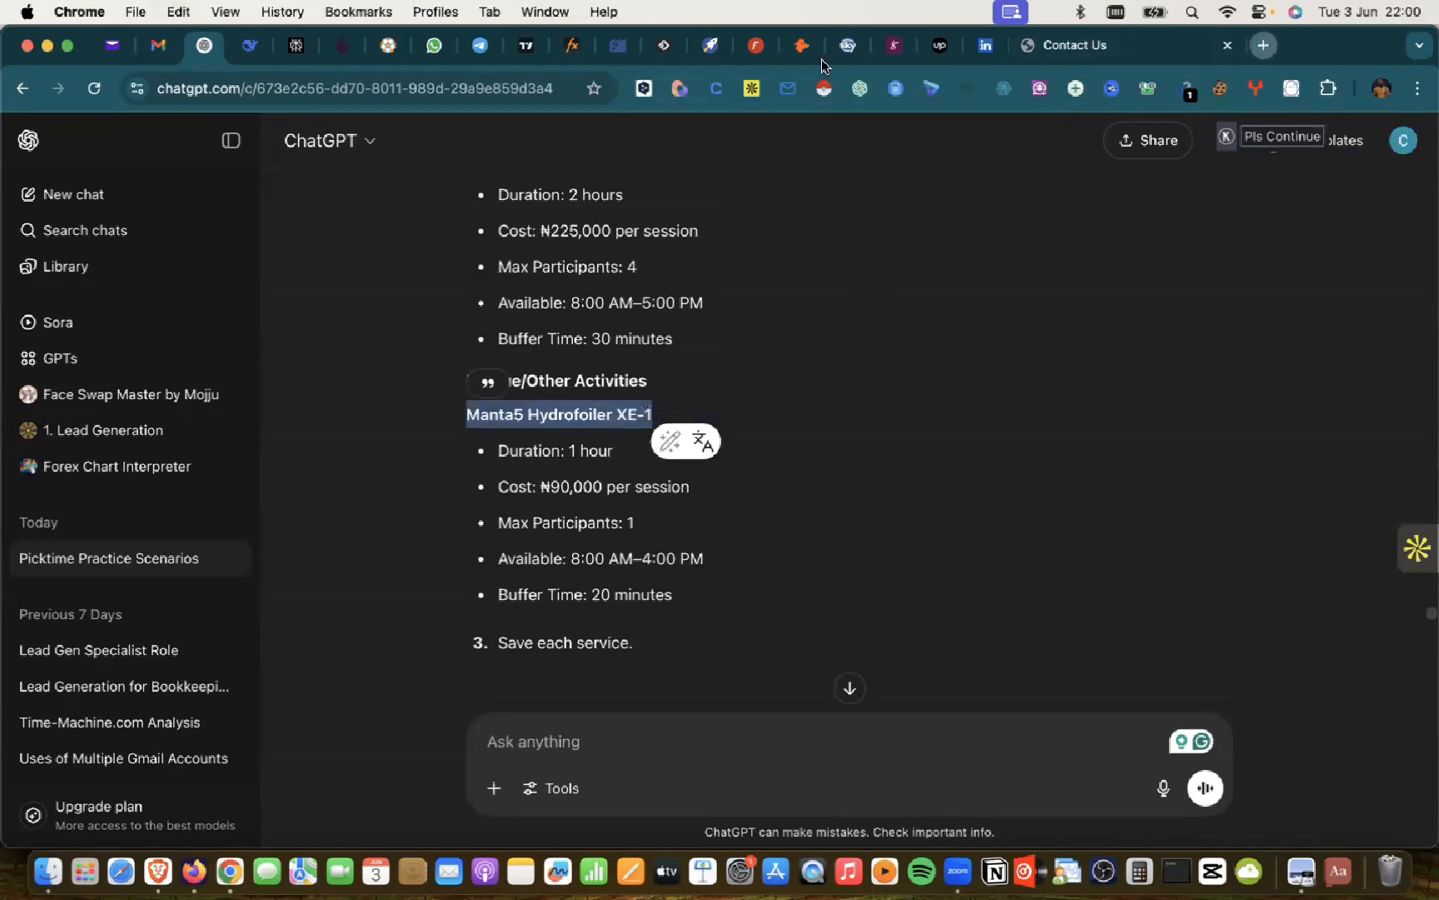
pyautogui.press('super+t')
pyautogui.click(538, 85)
pyautogui.press('super+v')
pyautogui.press('Return')
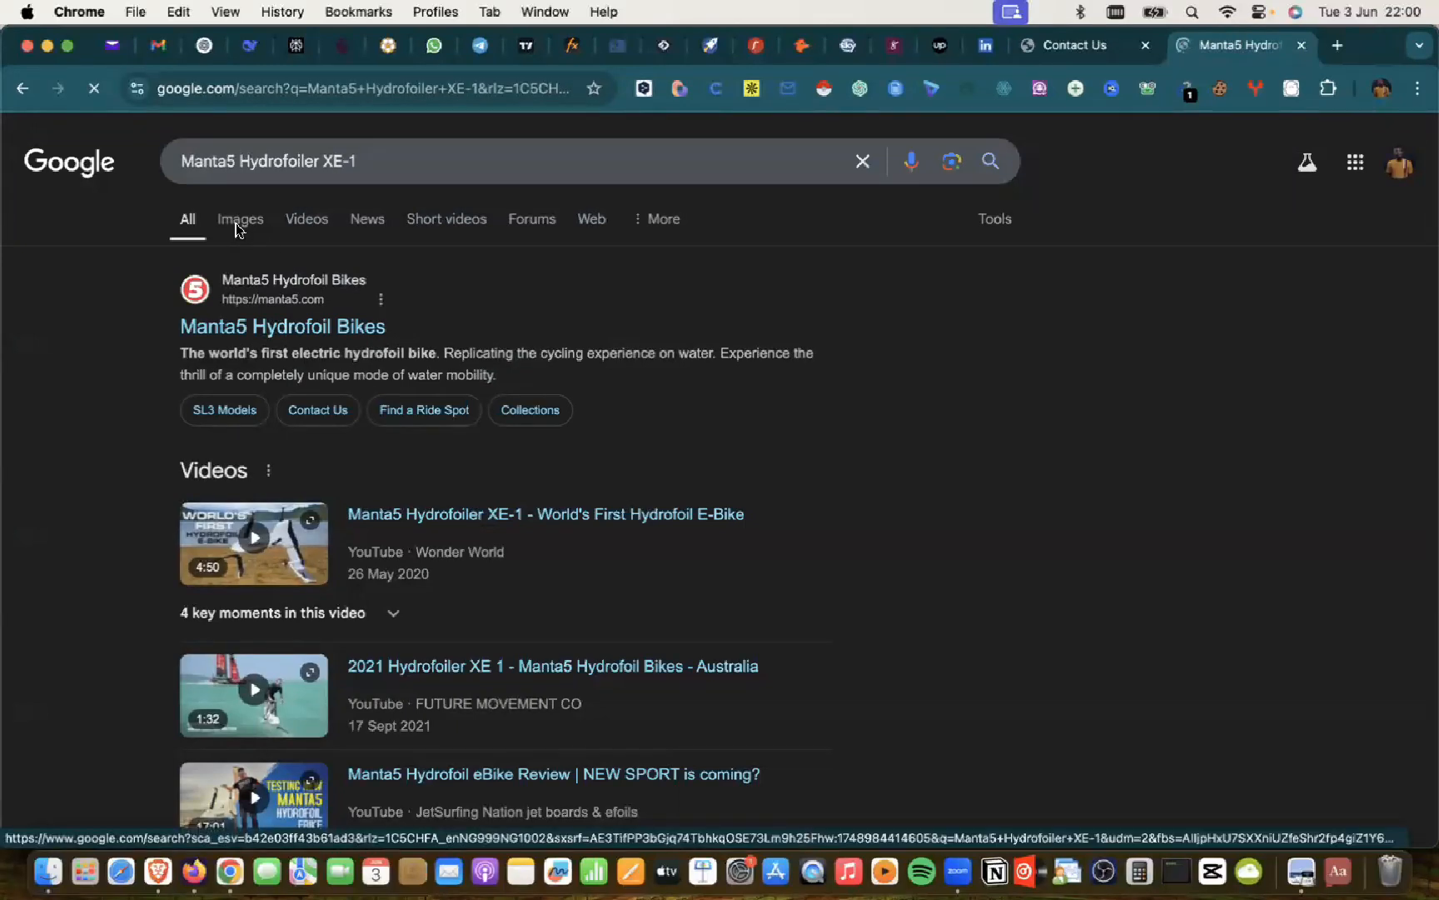
# Step: Show Google image results for the Manta5 Hydrofoiler XE-1
pyautogui.click(239, 224)
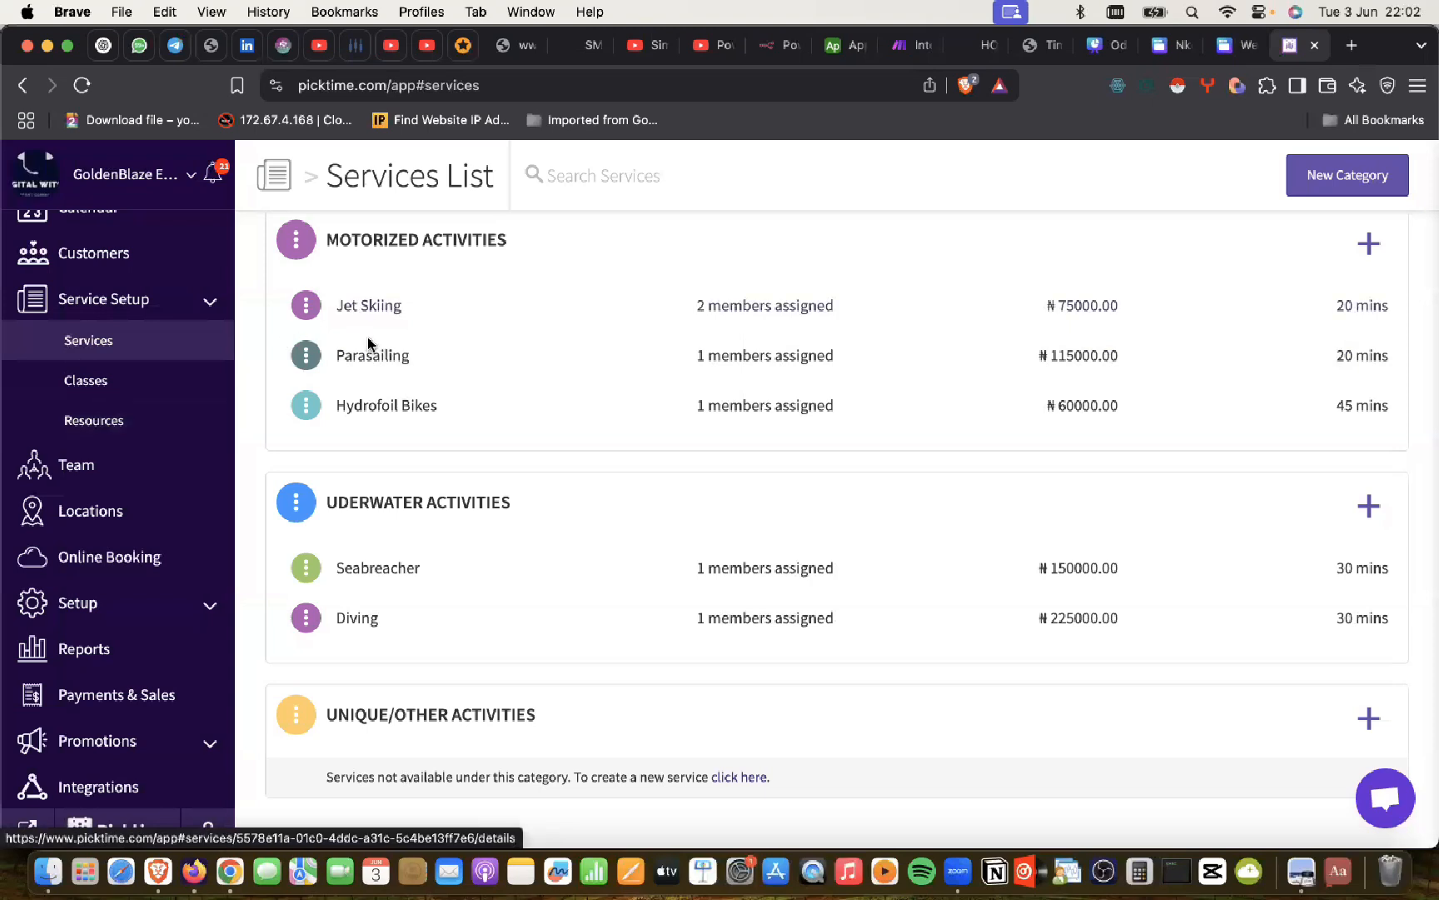
# Step: Go to Resources, review the ChatGPT resource step, and open the New Resource form
pyautogui.click(91, 424)
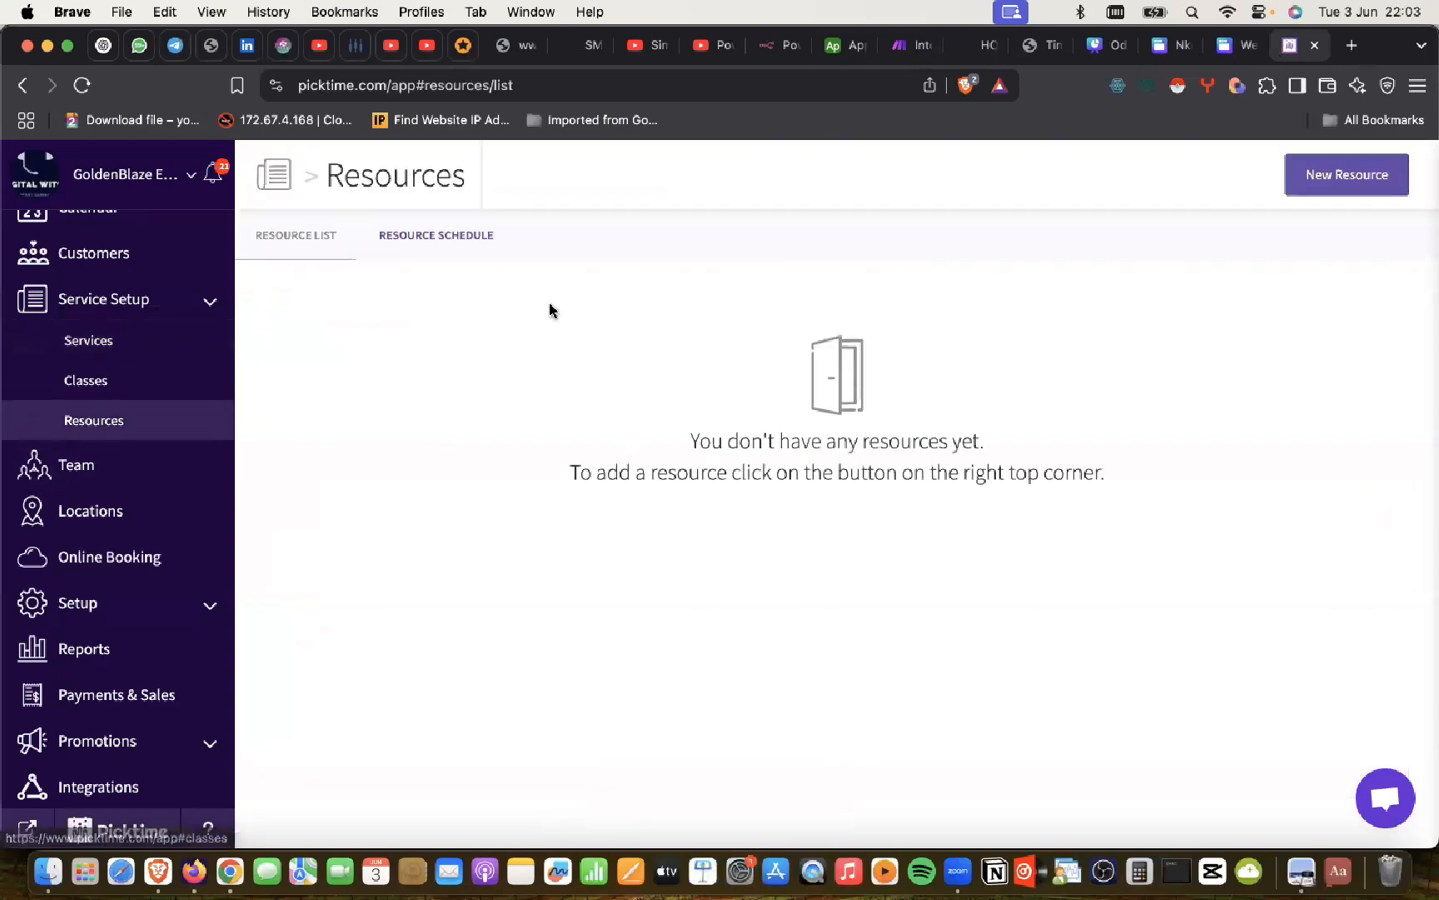
pyautogui.press('super+Tab')
pyautogui.scroll(-6, 605, 338)
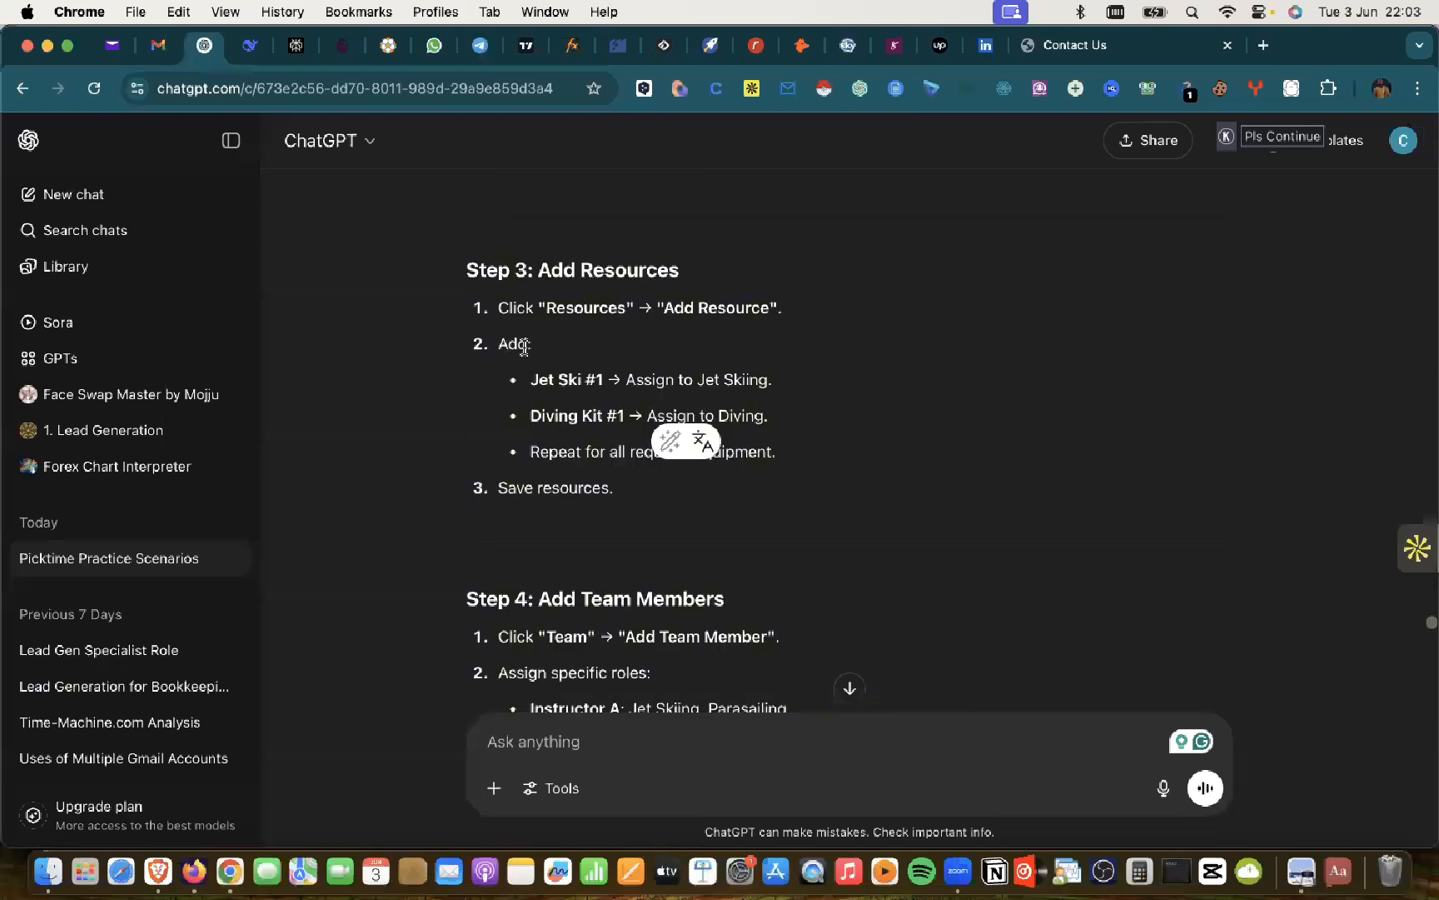
pyautogui.scroll(-1, 567, 308)
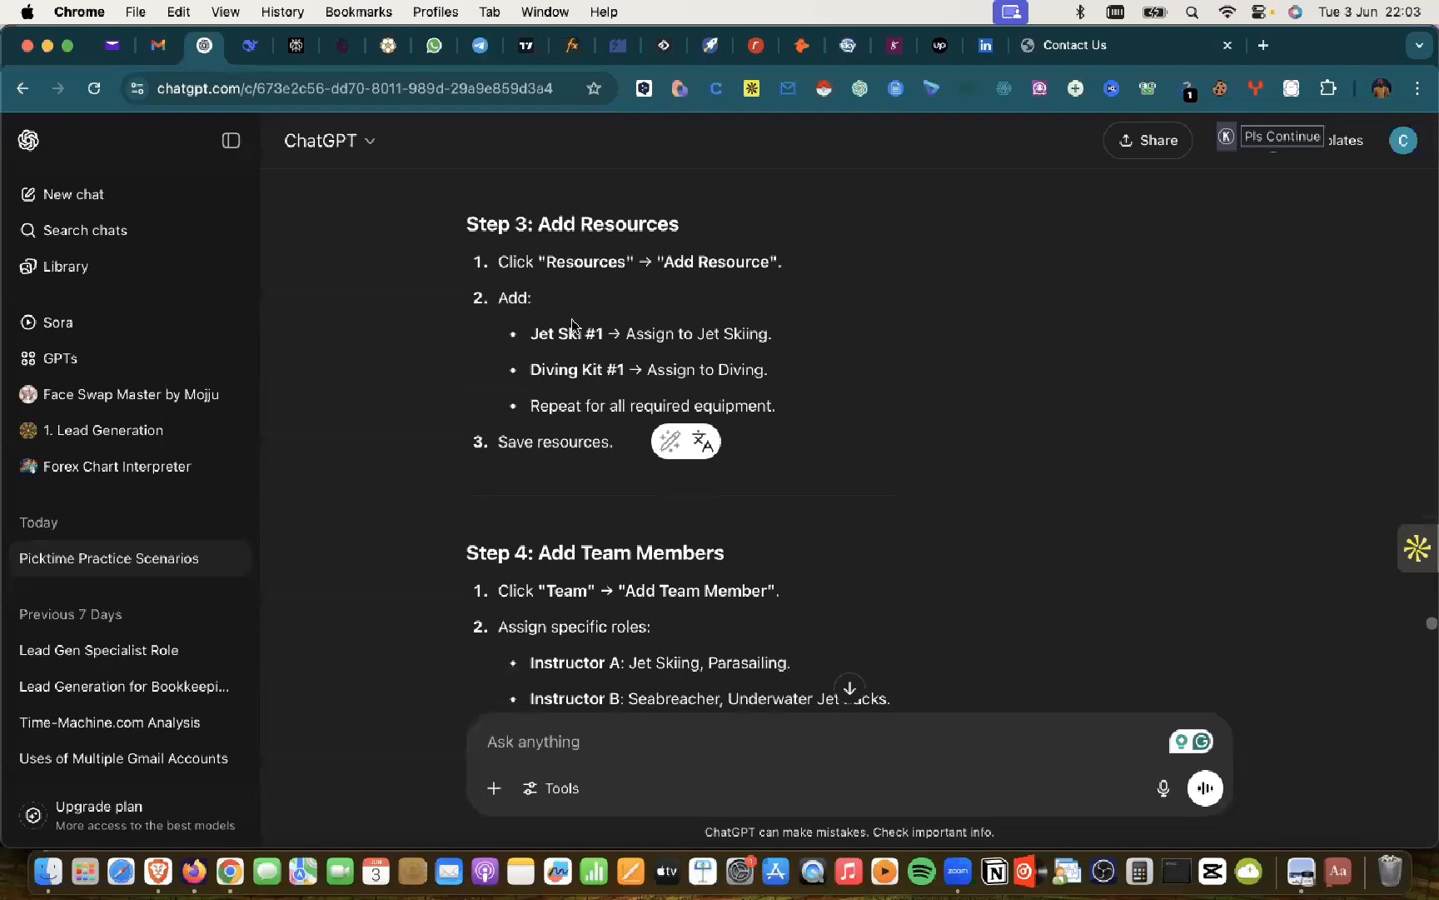
pyautogui.press('super+Tab')
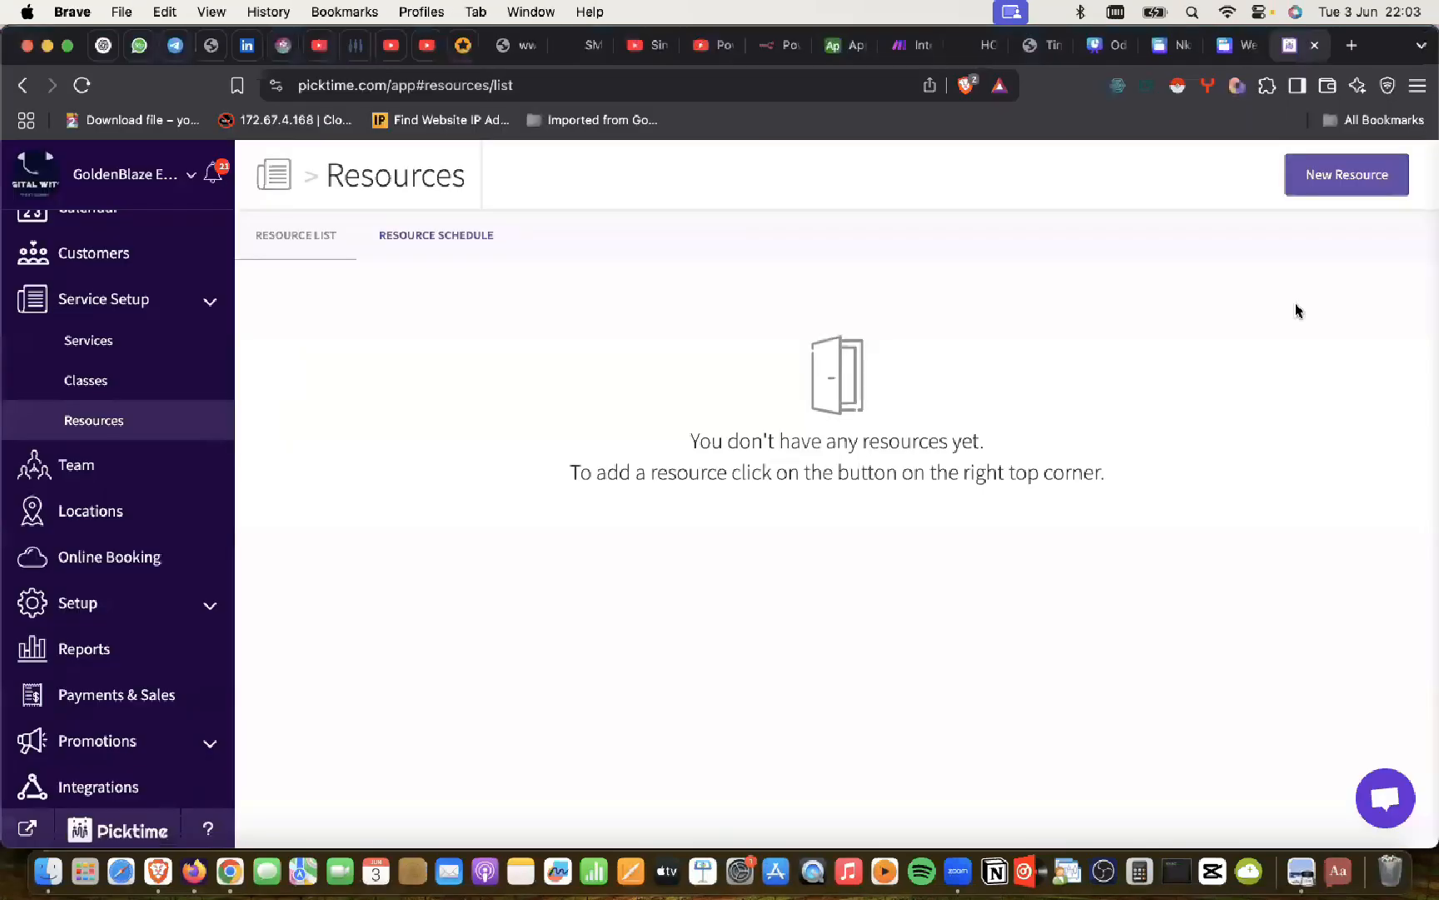
pyautogui.click(1347, 172)
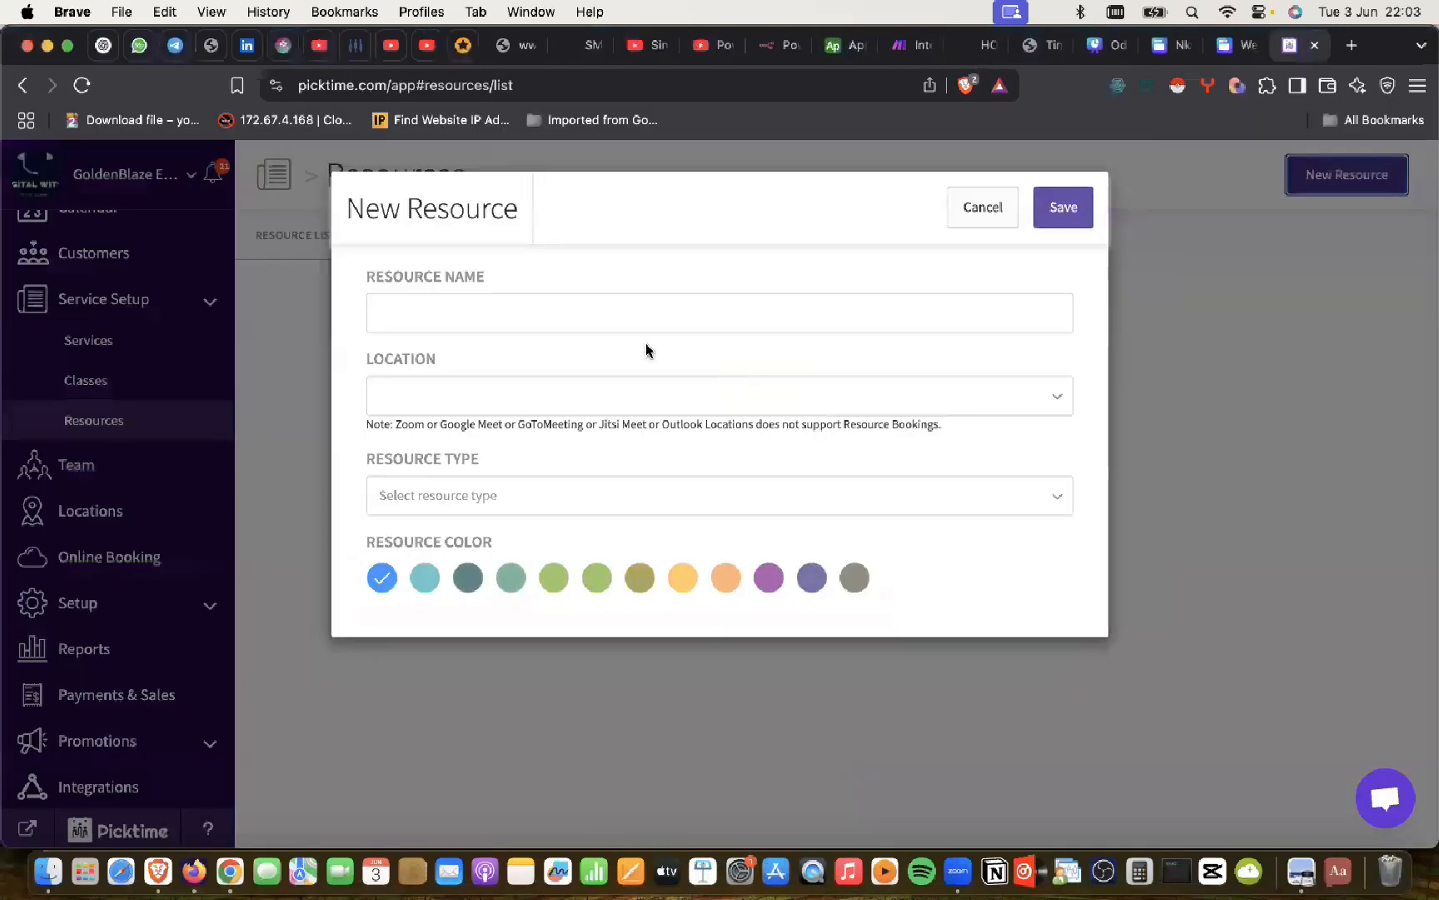
# Step: Create the Jet Ski resource with location Lagos, type Equipment and purple colour, and save it
pyautogui.click(446, 297)
pyautogui.write('Jert')
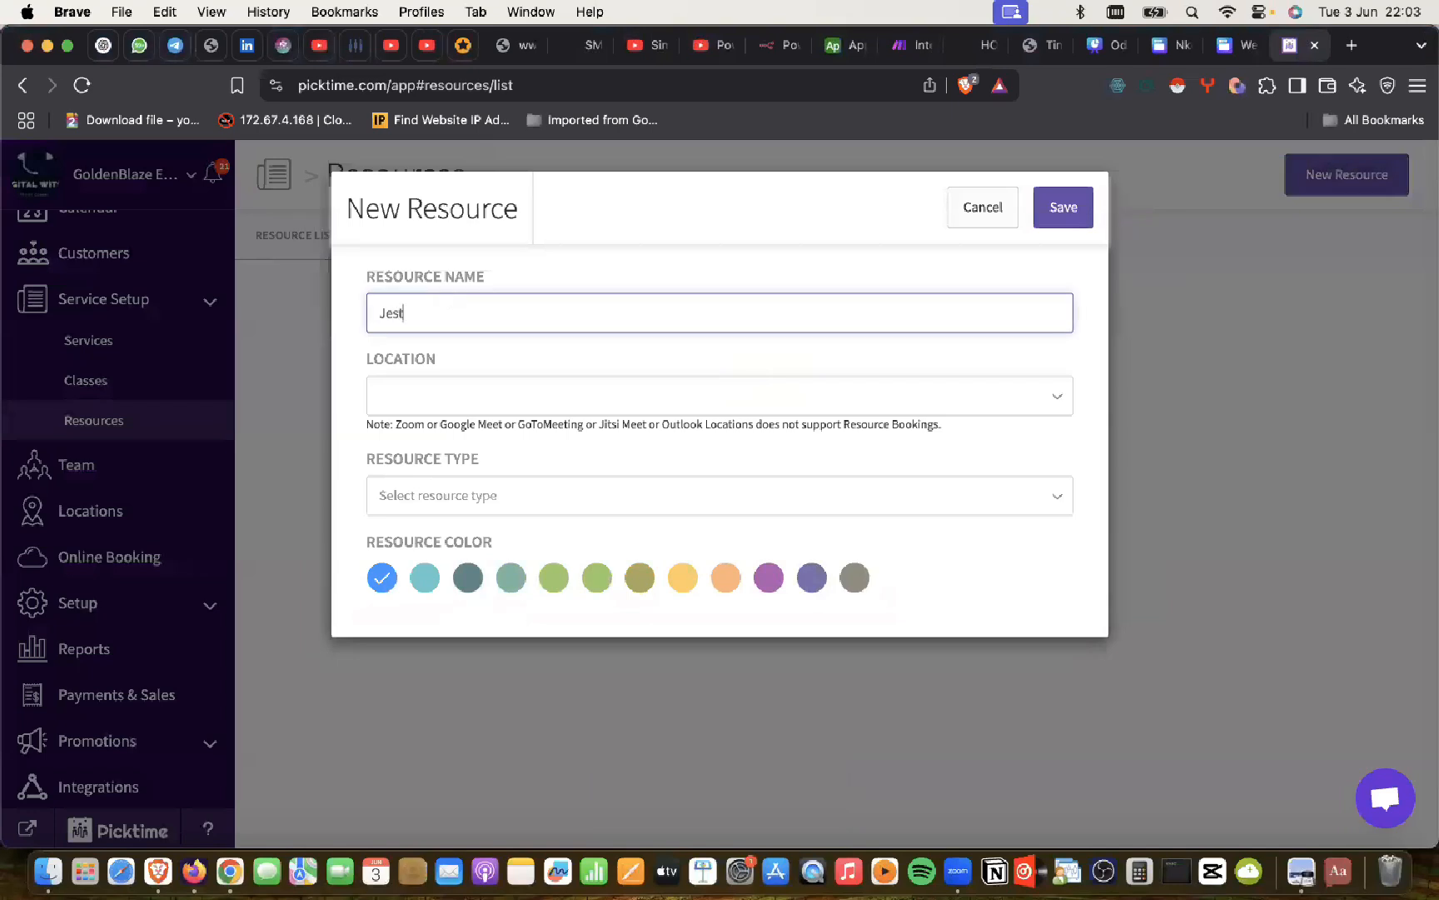
pyautogui.press('BackSpace')
pyautogui.press('BackSpace')
pyautogui.write('t Ski')
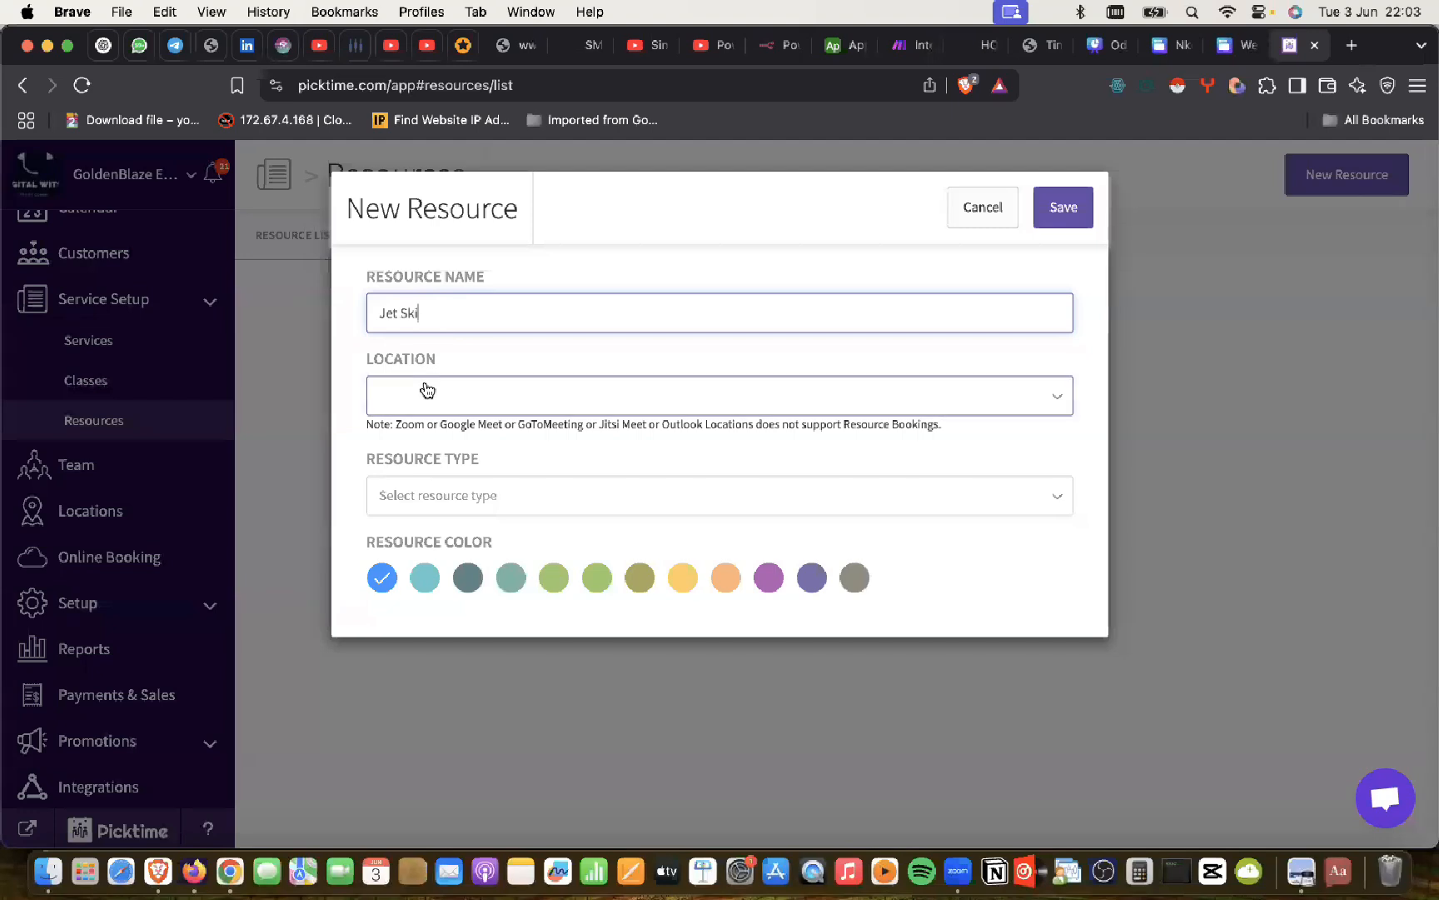
pyautogui.click(420, 389)
pyautogui.click(421, 434)
pyautogui.click(420, 497)
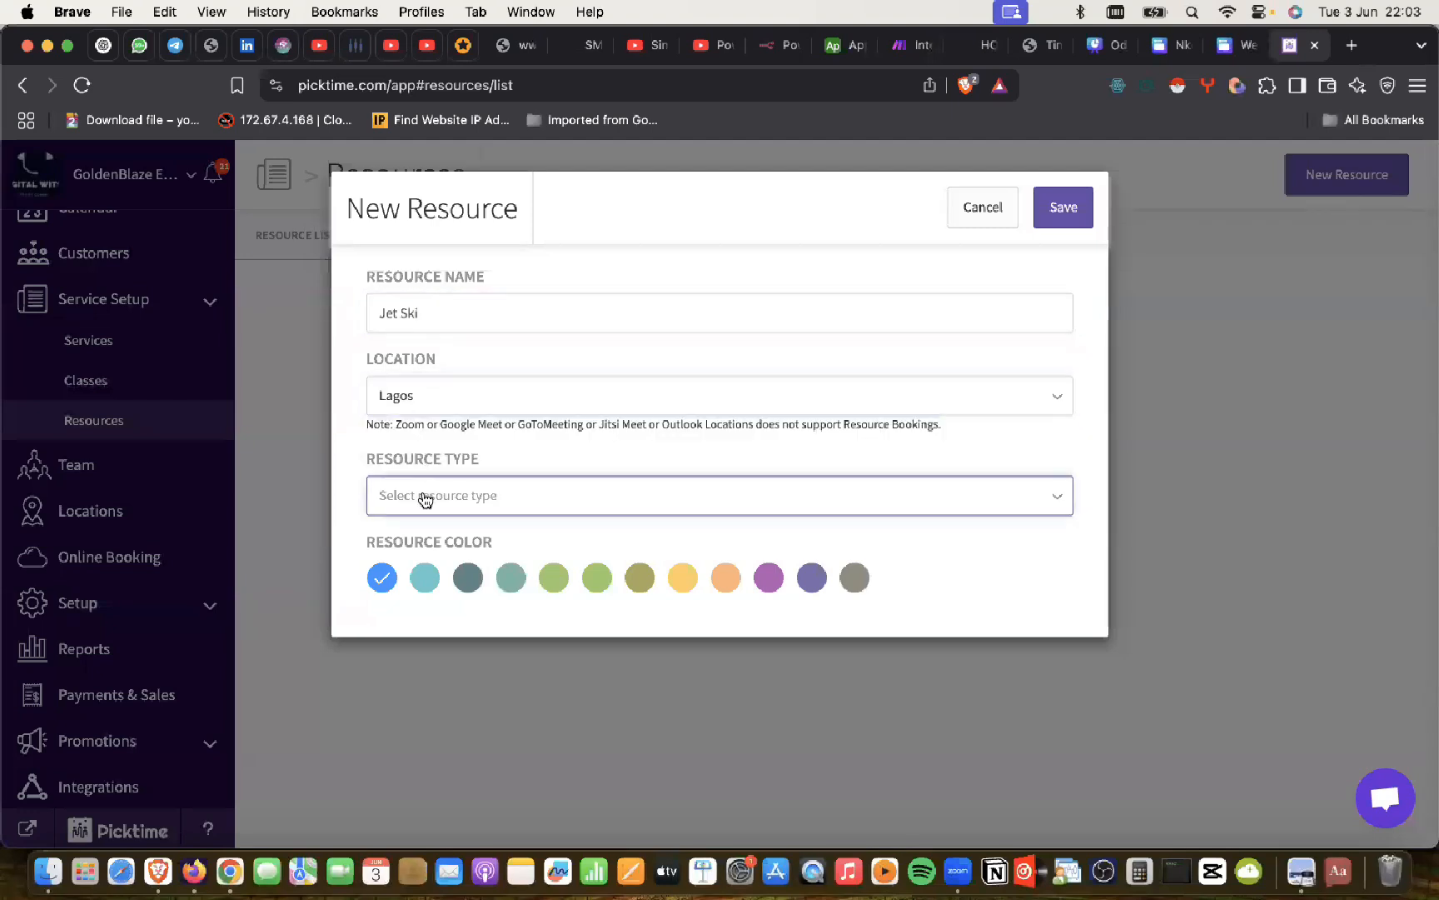
pyautogui.click(416, 563)
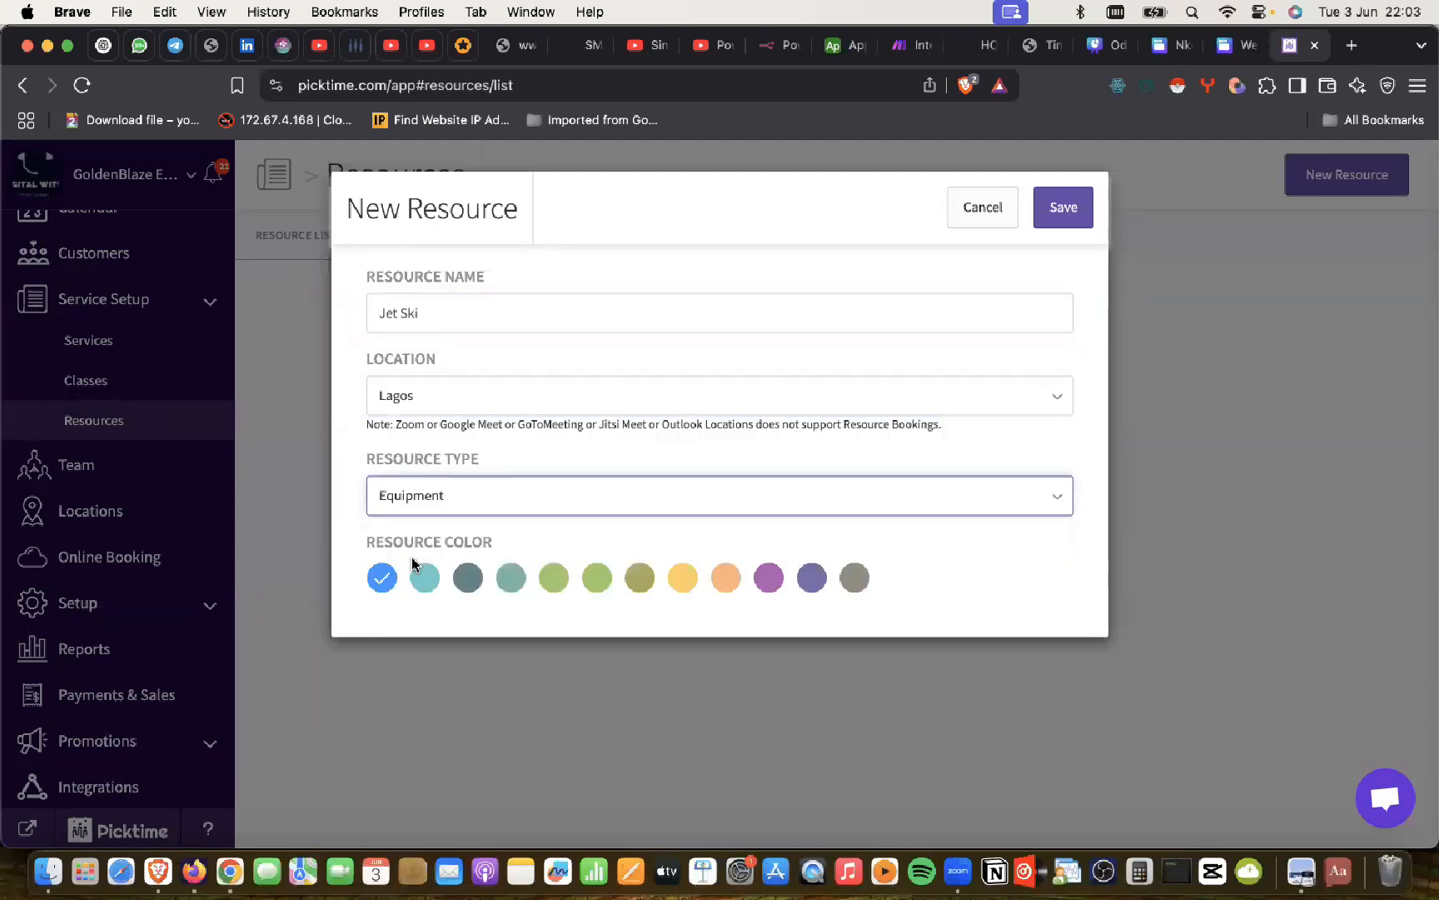
pyautogui.click(435, 500)
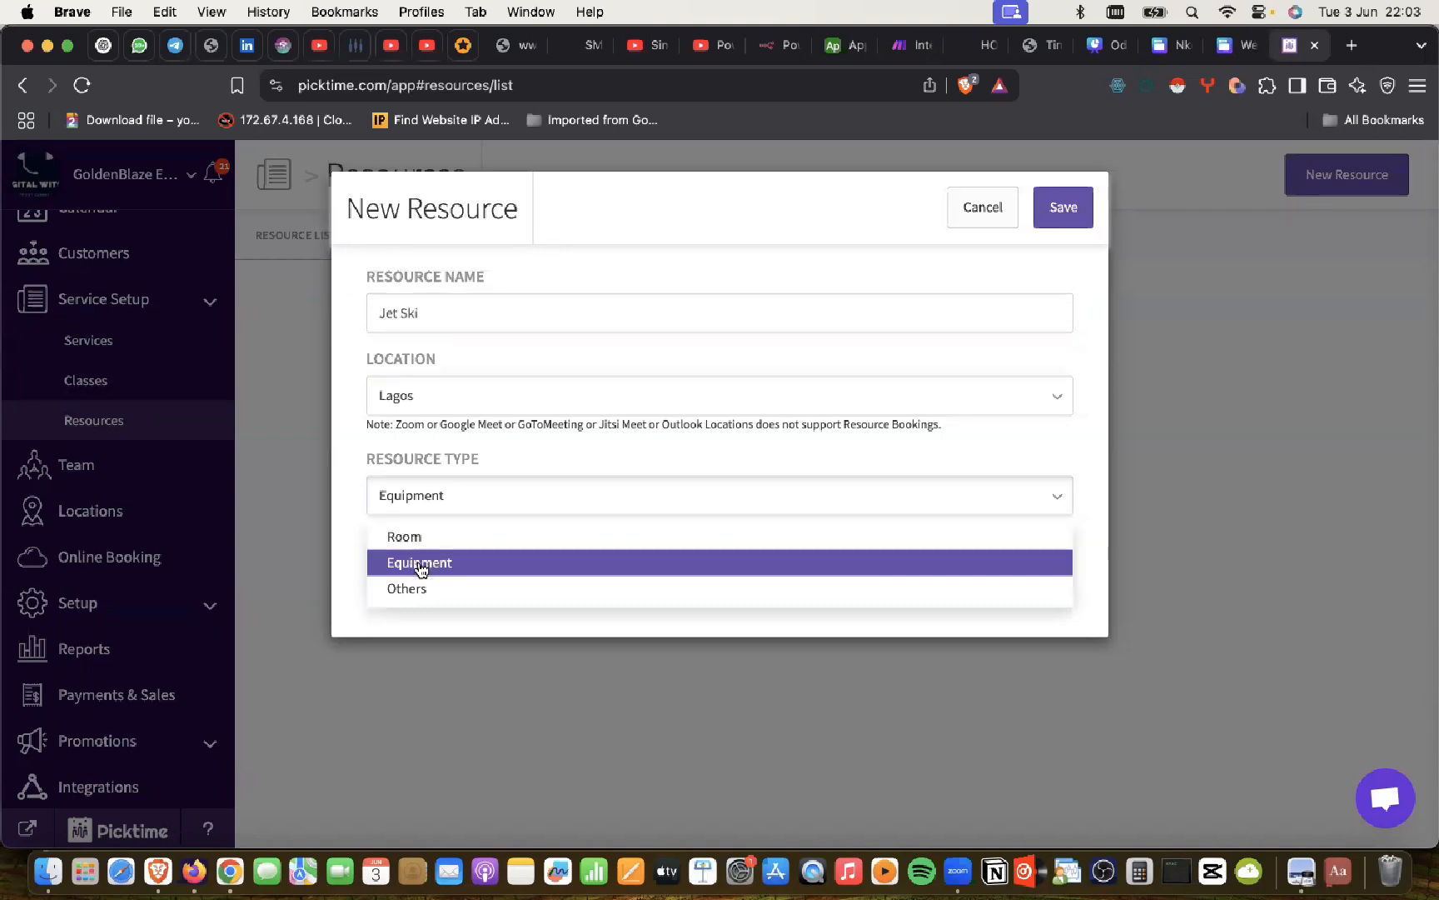
pyautogui.click(420, 564)
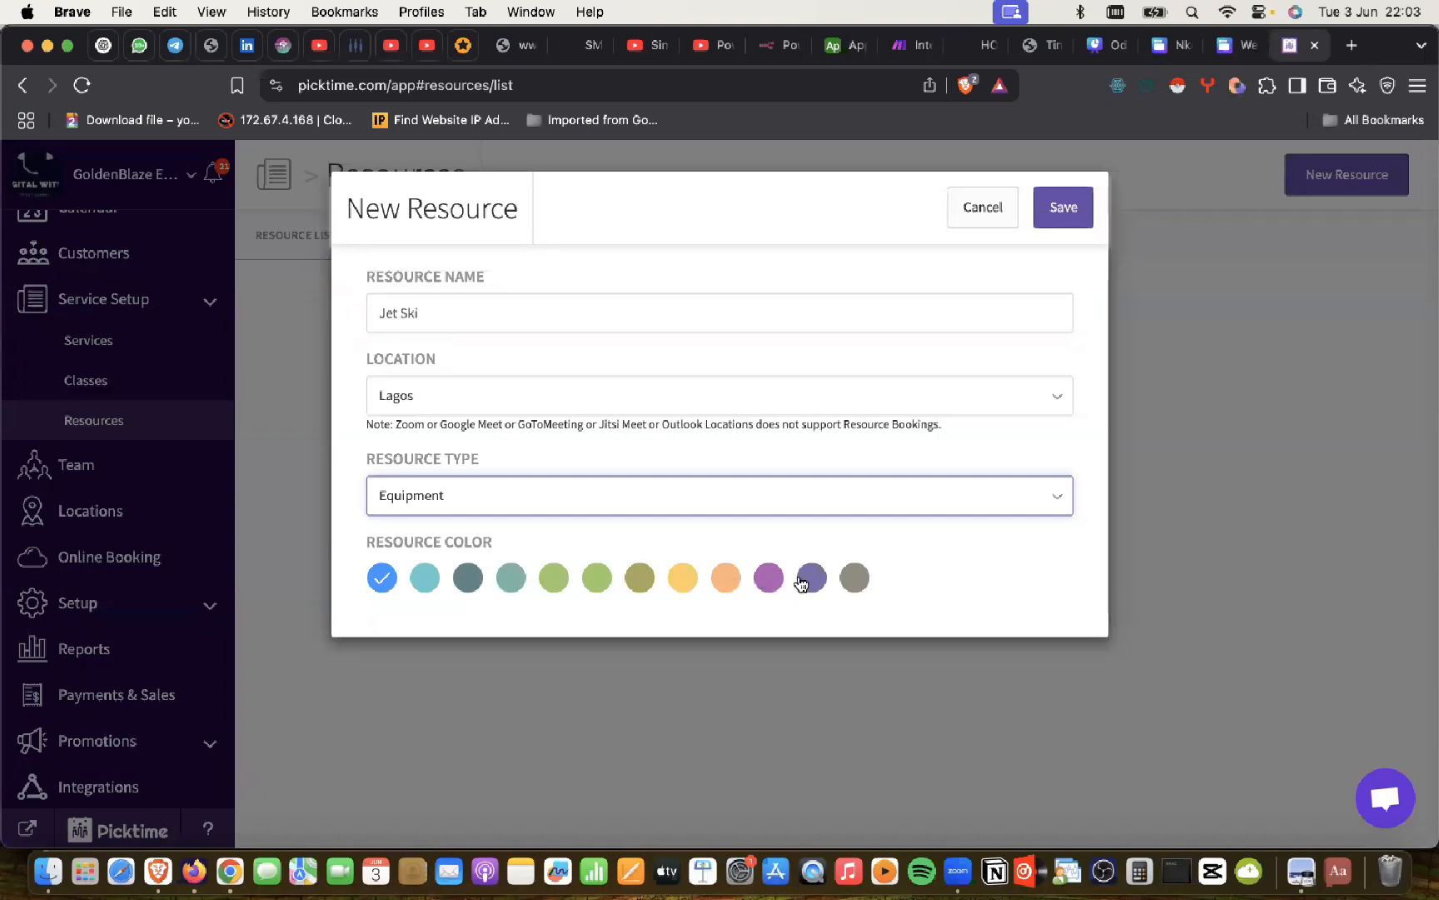
pyautogui.click(767, 577)
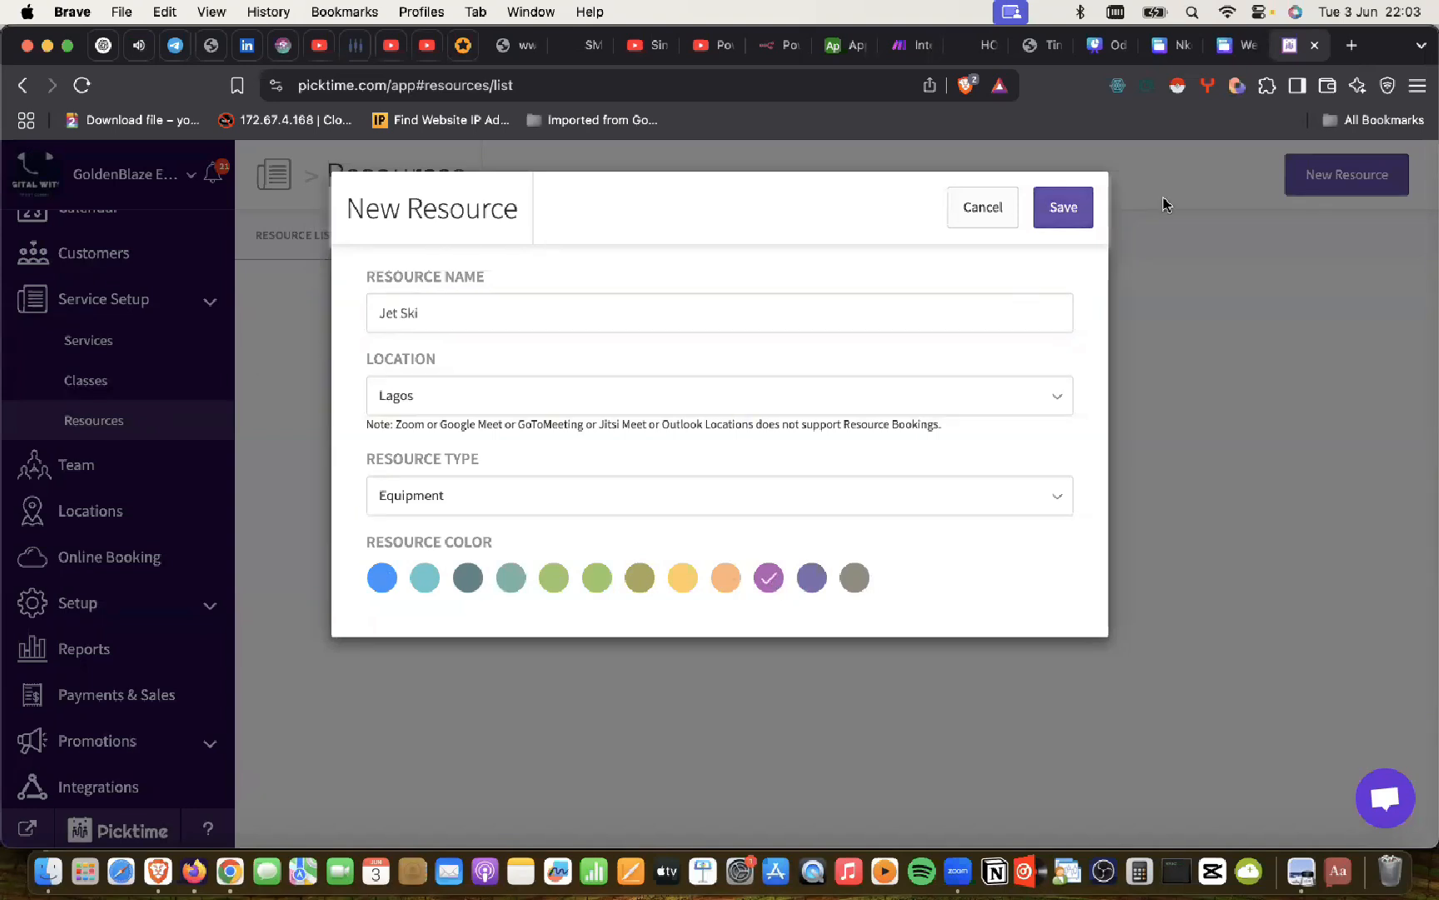
pyautogui.click(1066, 207)
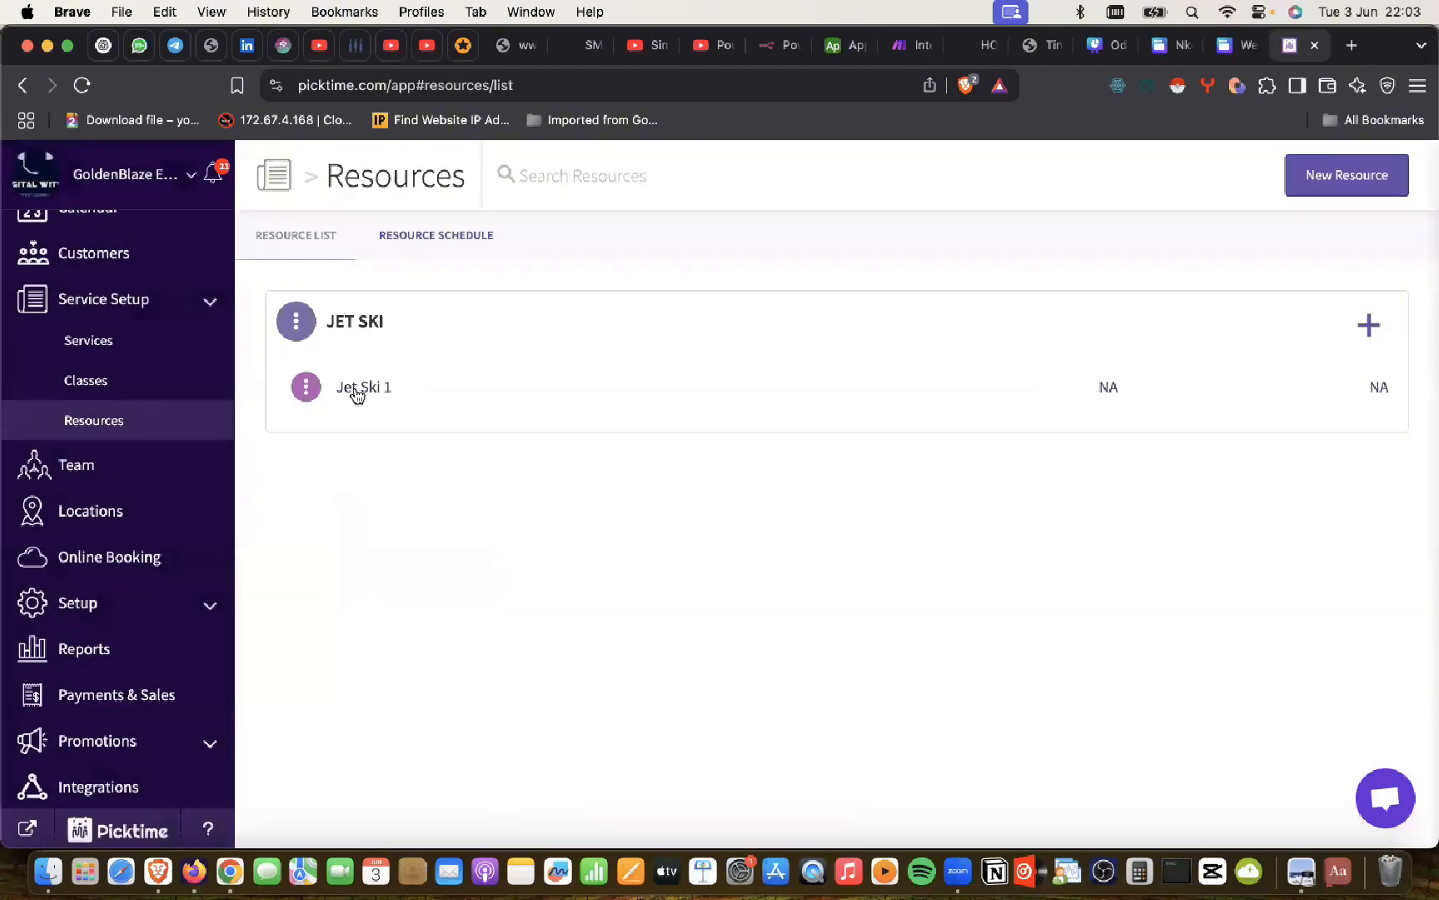
pyautogui.press('super+Tab')
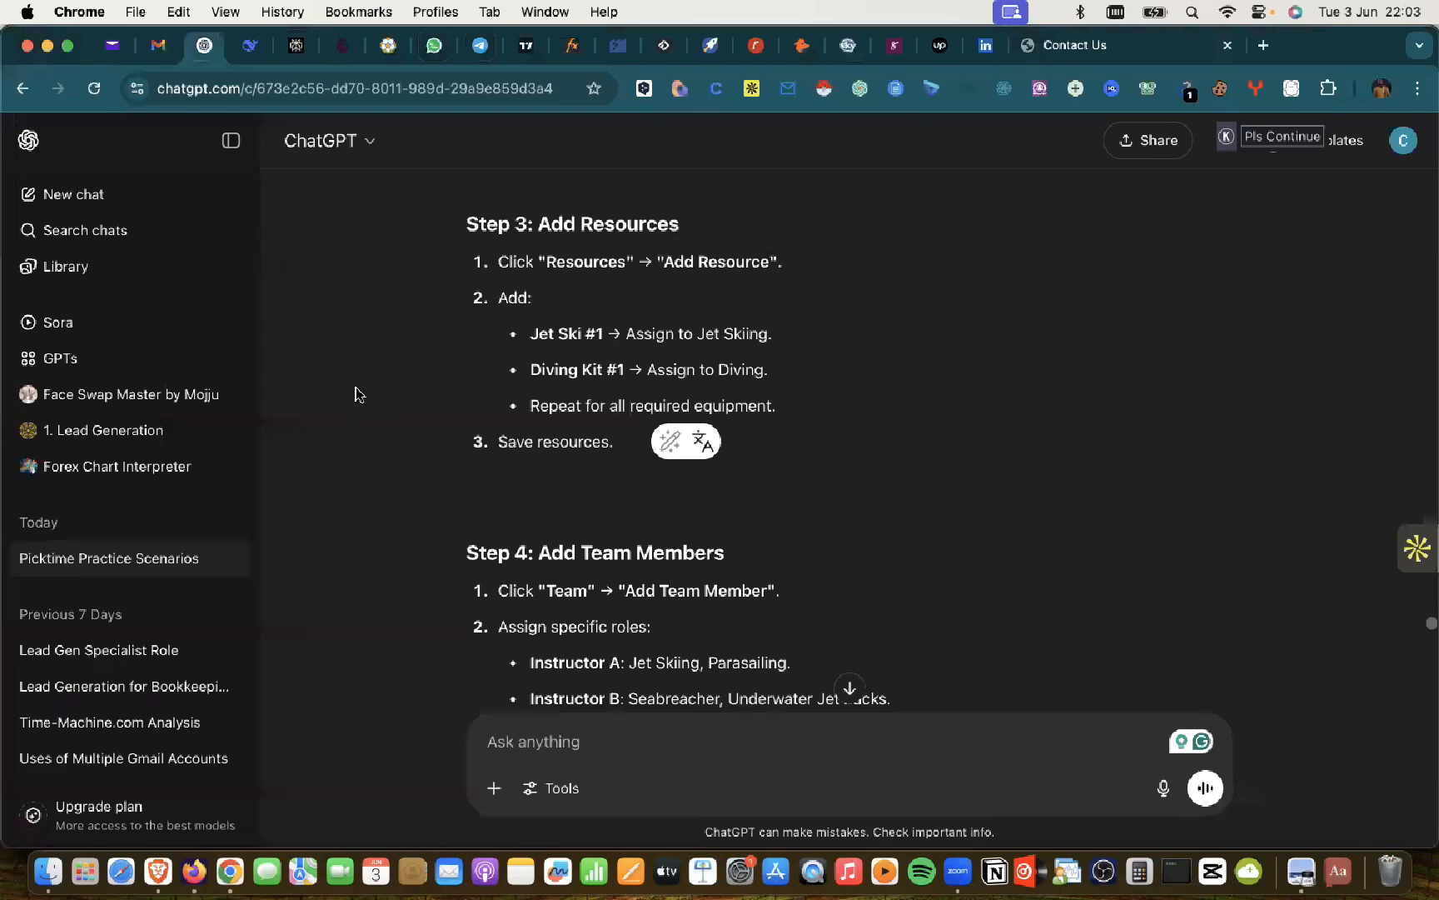
pyautogui.press('super+Tab')
# Step: Add item Jet Ski 2 under Jet Ski, located in Lagos with purple colour
pyautogui.click(1368, 325)
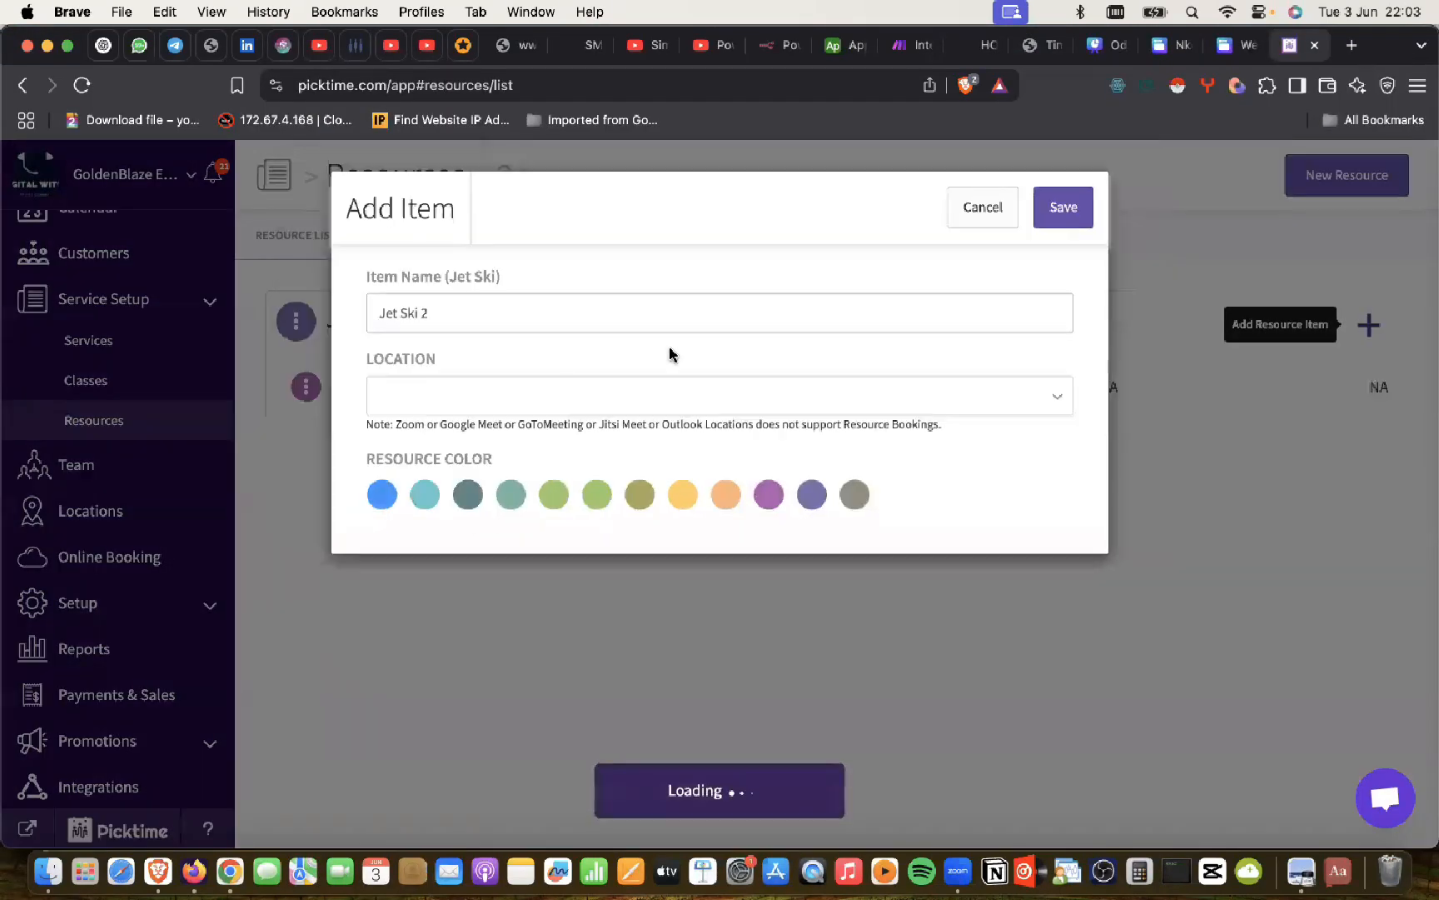
pyautogui.click(534, 321)
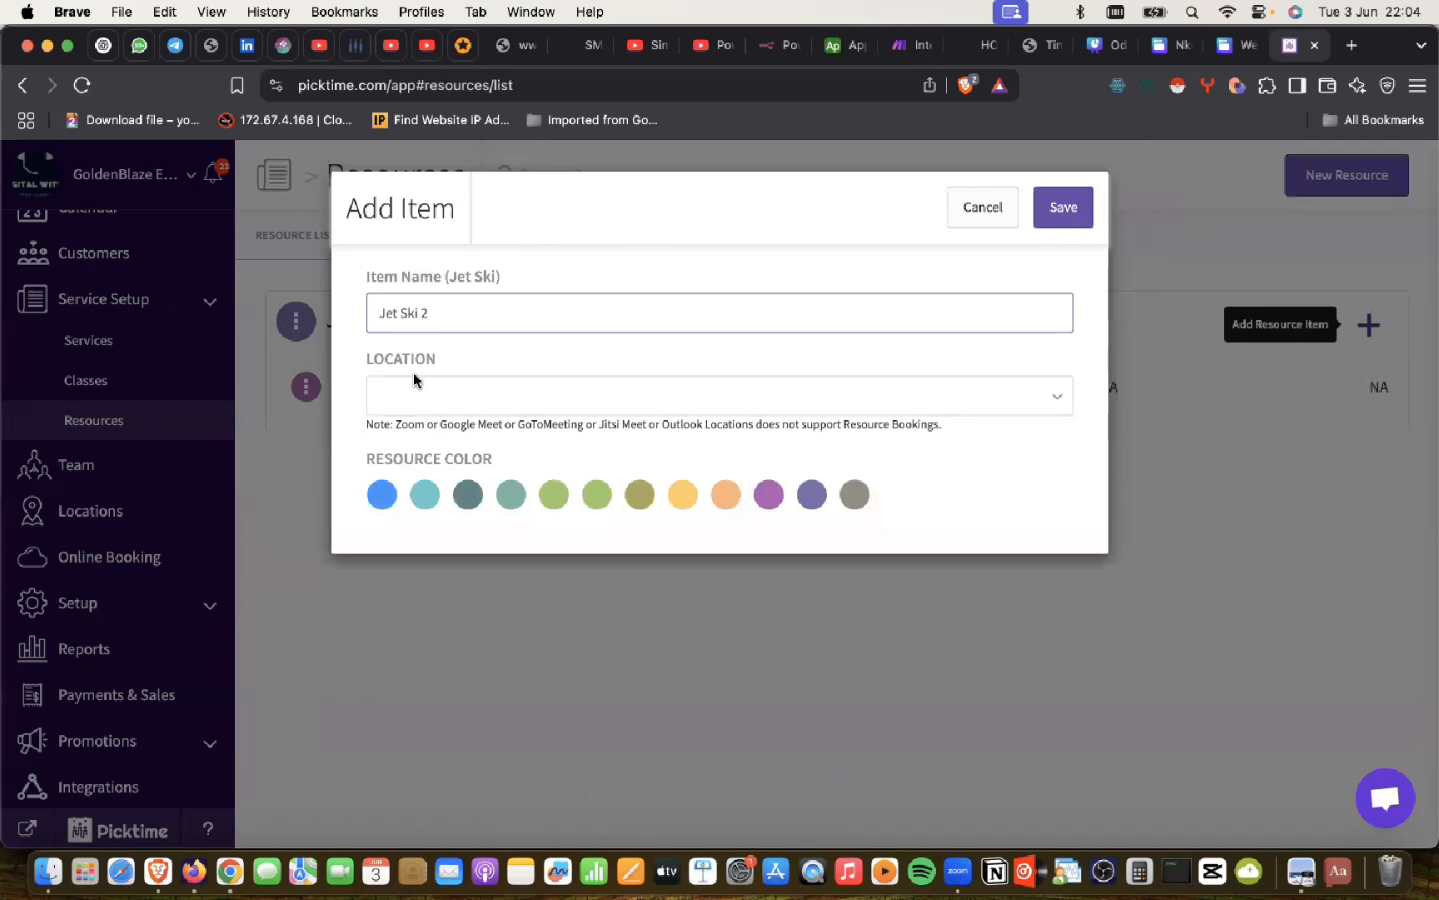
pyautogui.click(414, 395)
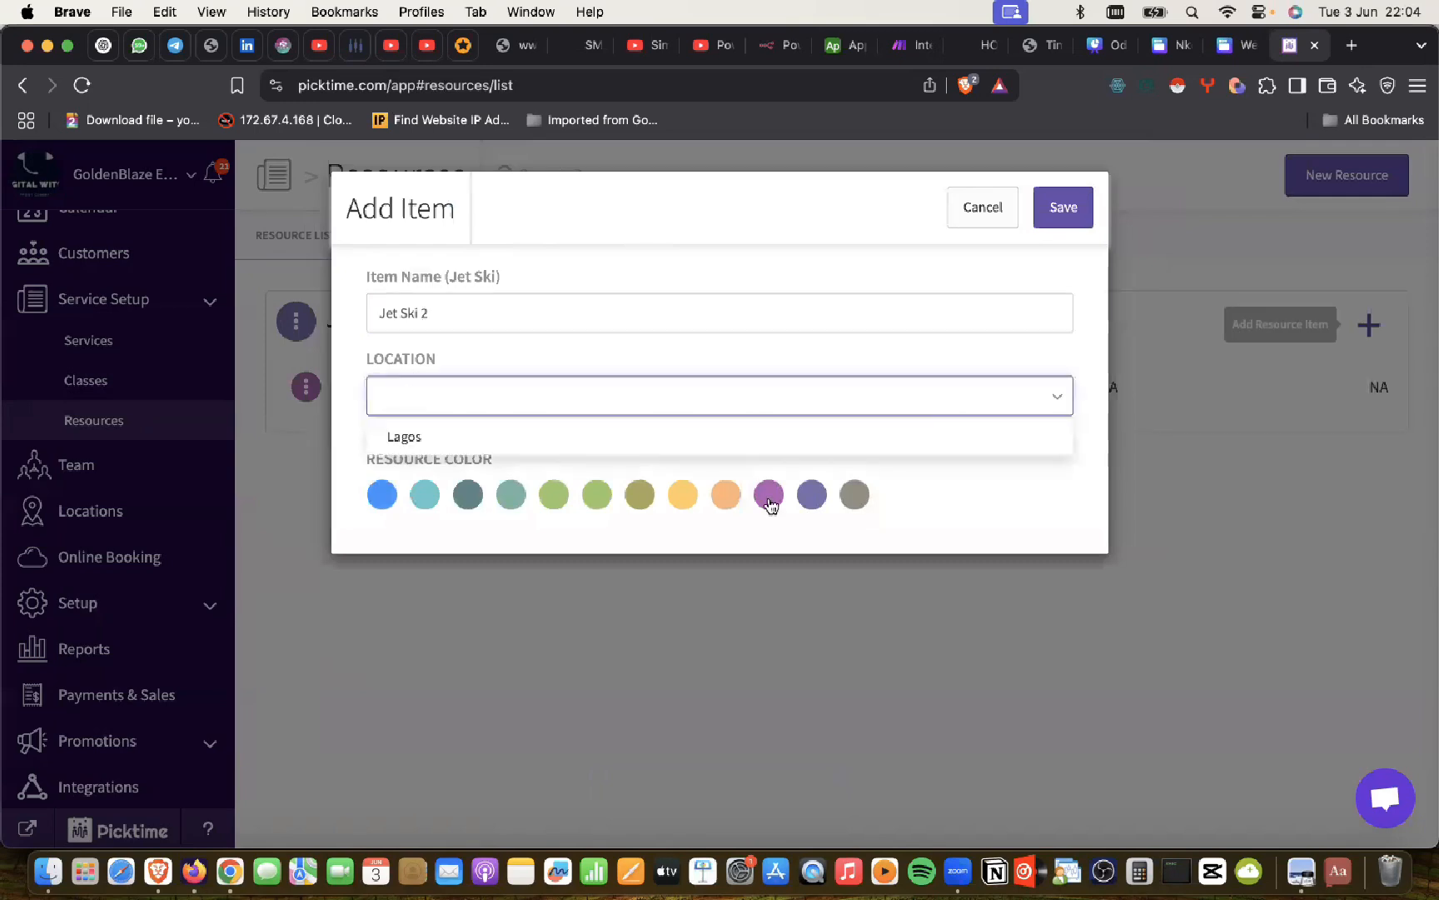
pyautogui.click(768, 495)
pyautogui.click(1063, 213)
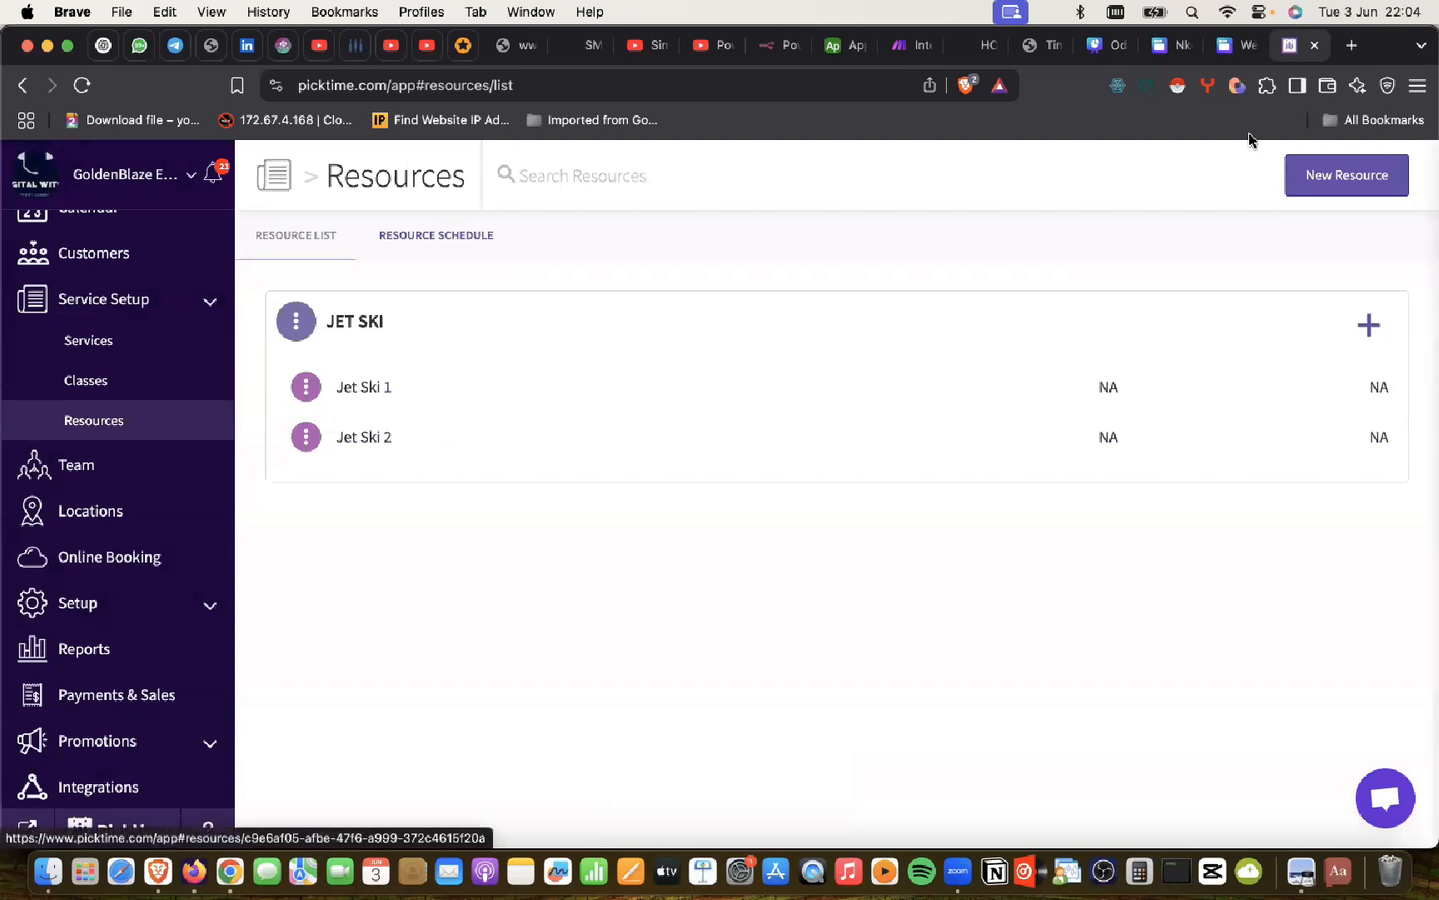
# Step: Start a Jet Ski 3 item and discard it
pyautogui.click(1370, 325)
pyautogui.click(451, 310)
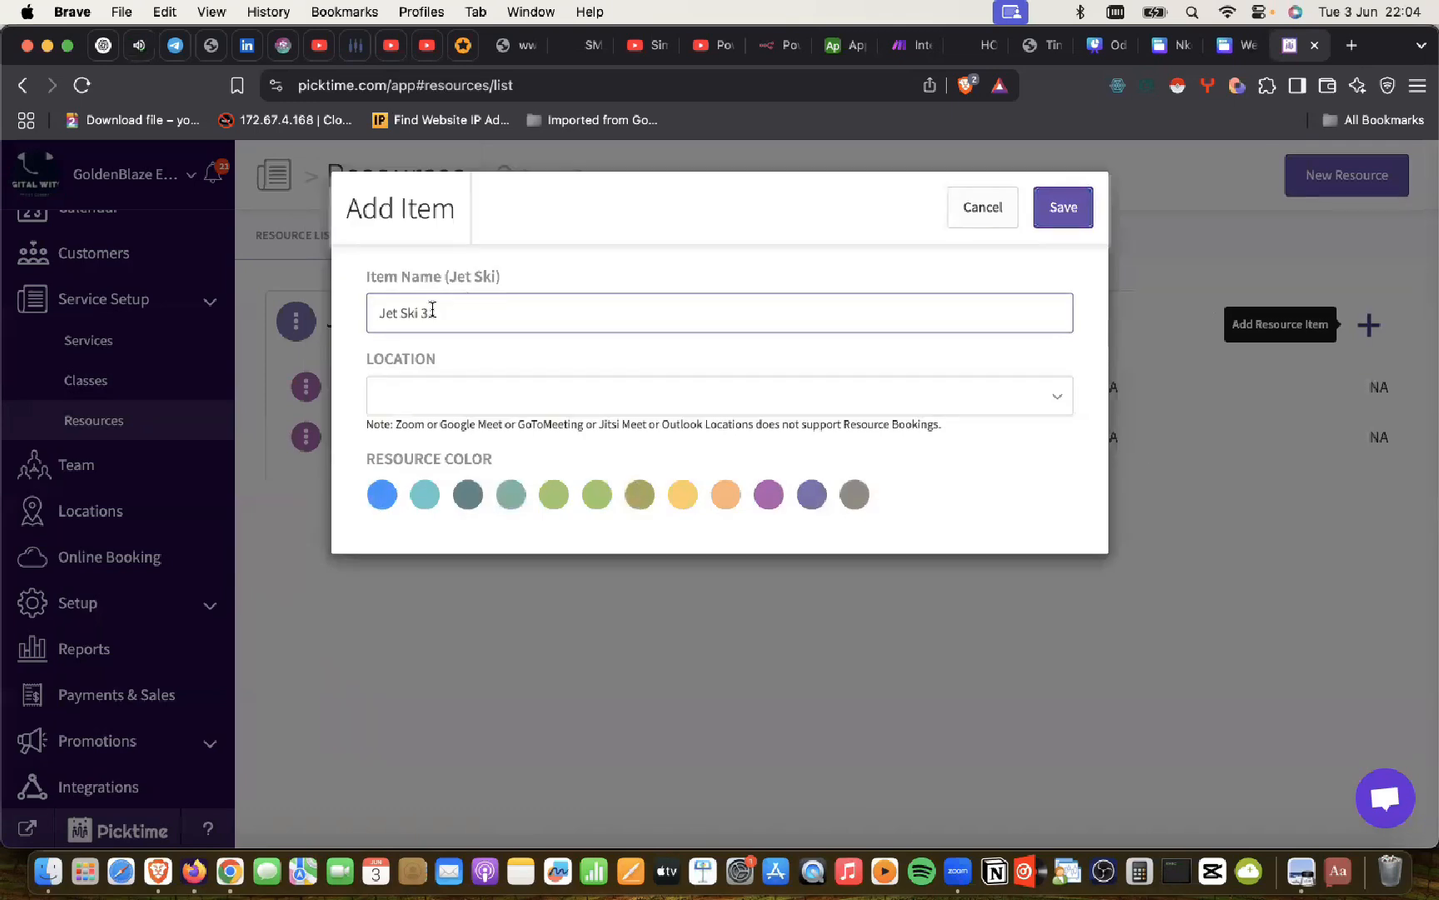
pyautogui.click(983, 208)
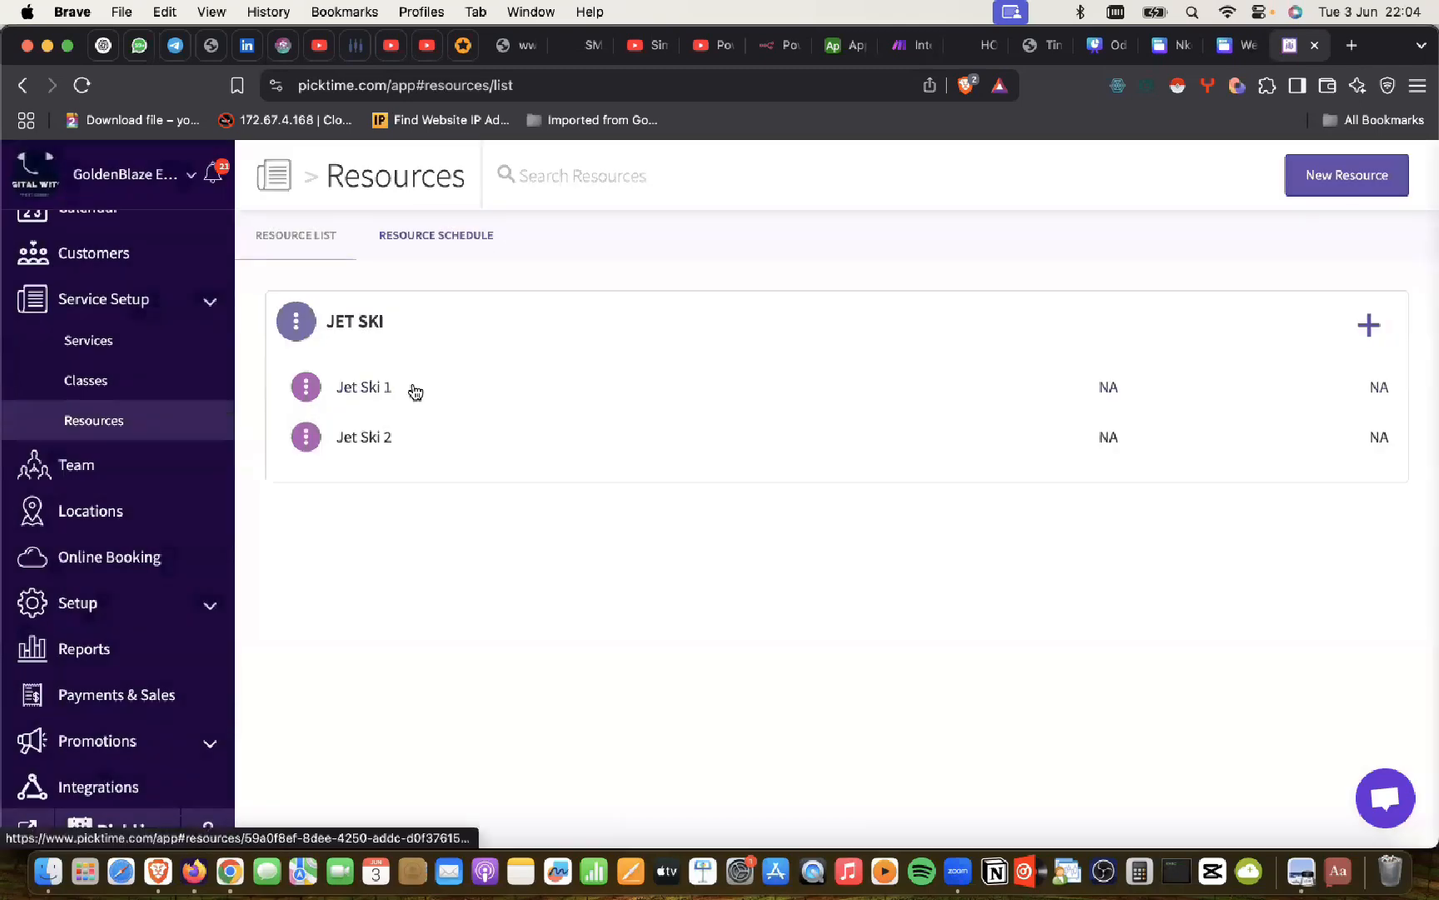
# Step: Create the Diving Kit resource with location Lagos, type Equipment and blue colour, and save it
pyautogui.click(1366, 185)
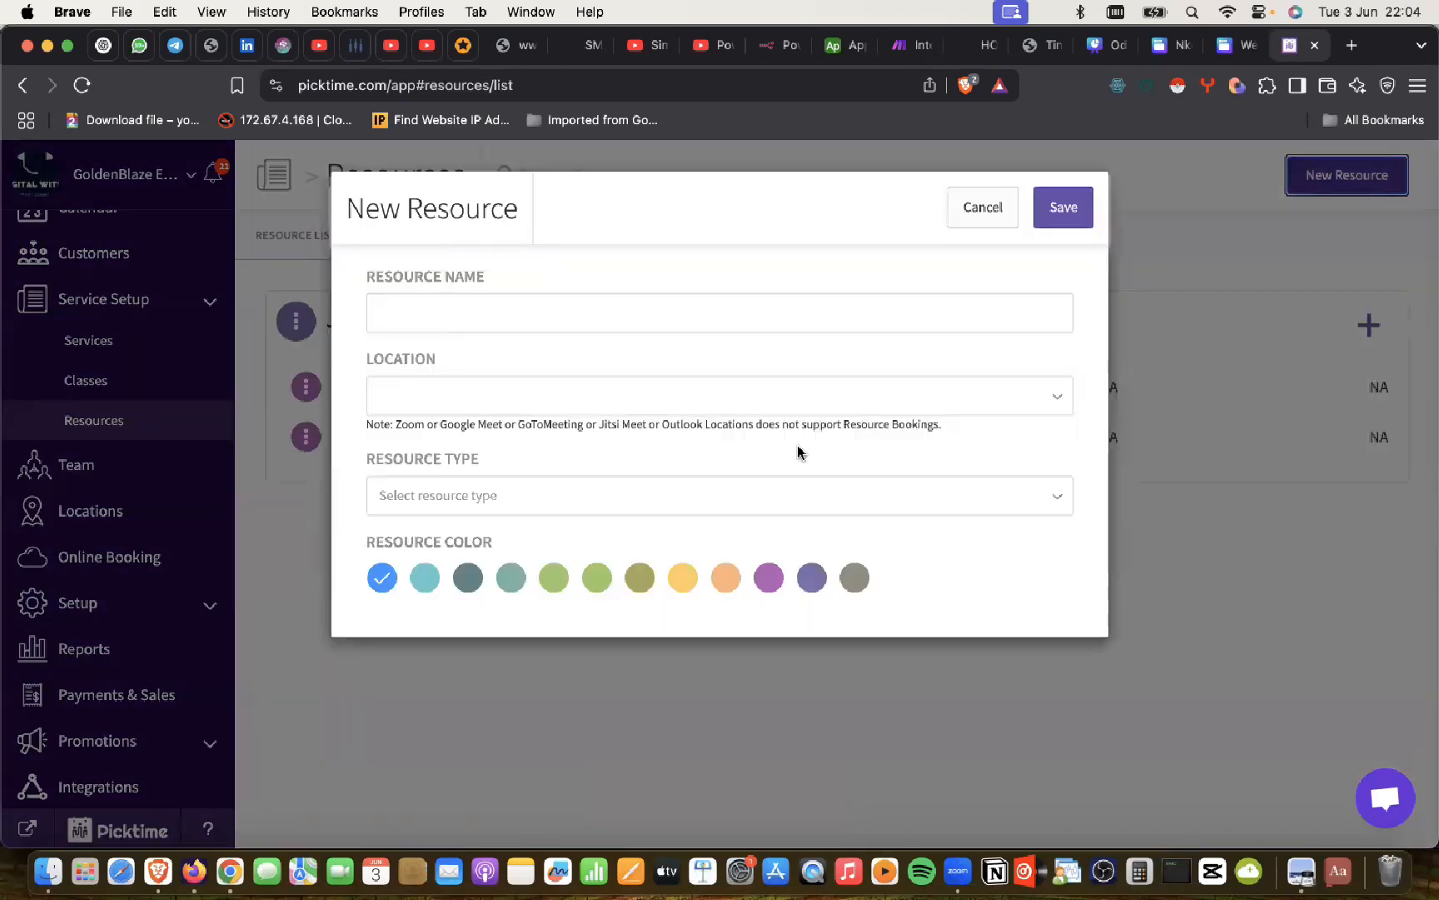
pyautogui.press('super+Tab')
pyautogui.scroll(-1, 673, 477)
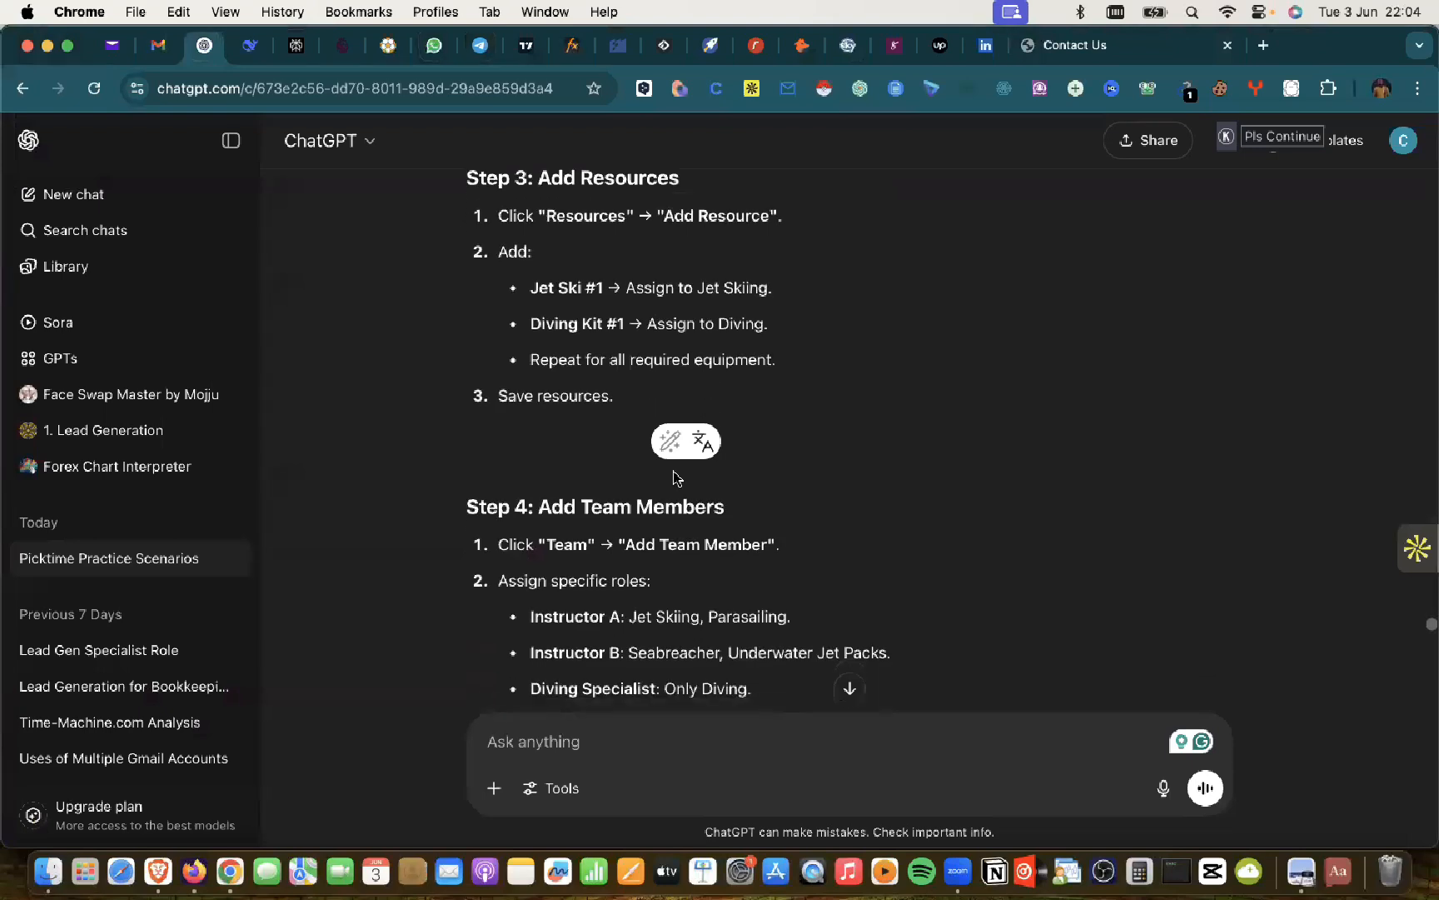
pyautogui.press('super+Tab')
pyautogui.click(481, 317)
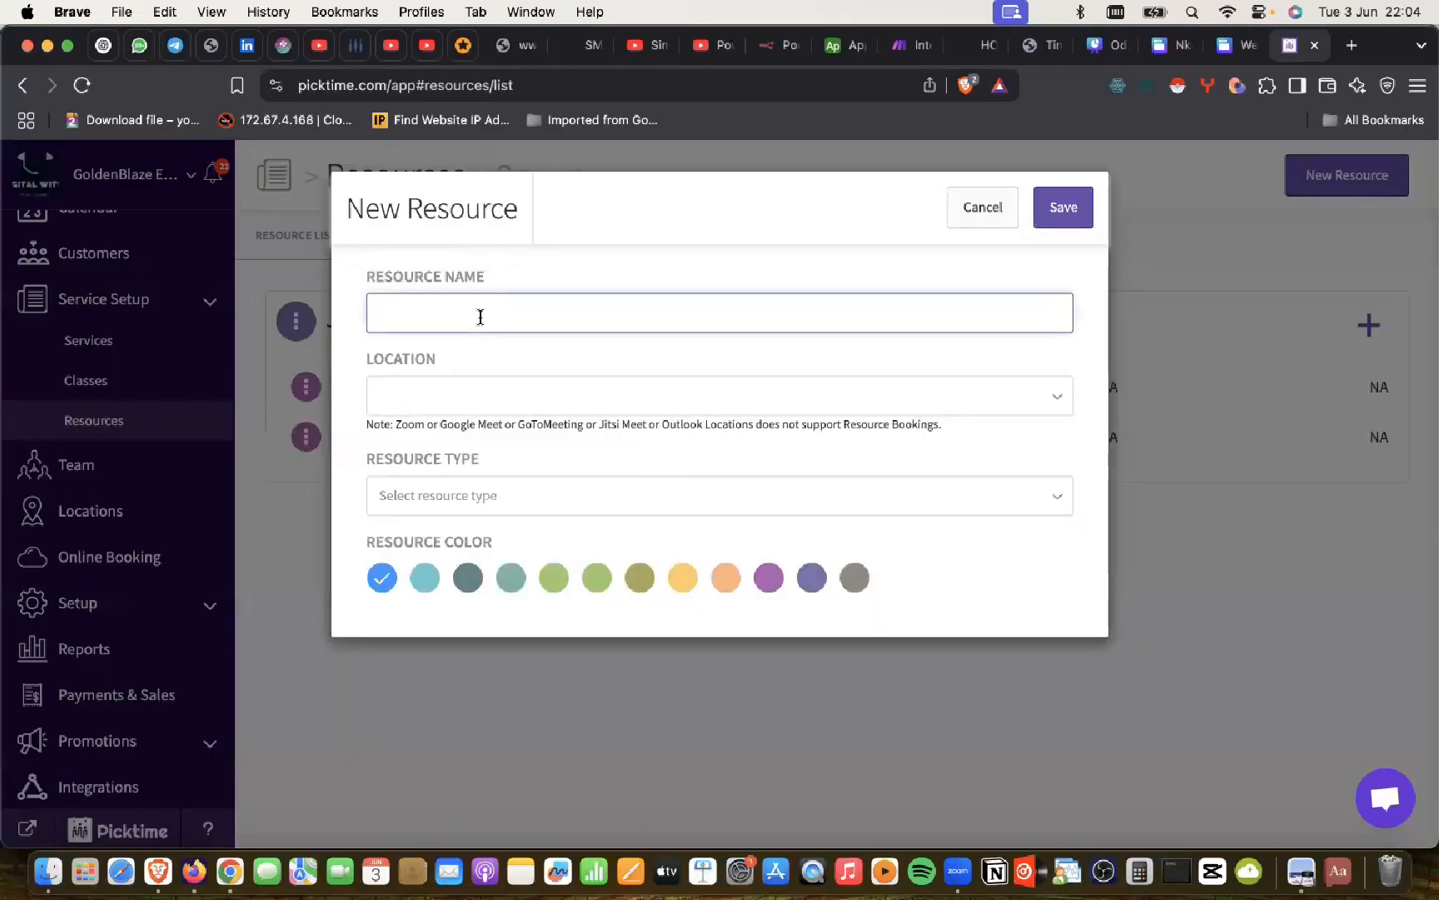
pyautogui.write('Diving Kit')
pyautogui.click(436, 389)
pyautogui.click(418, 437)
pyautogui.click(417, 497)
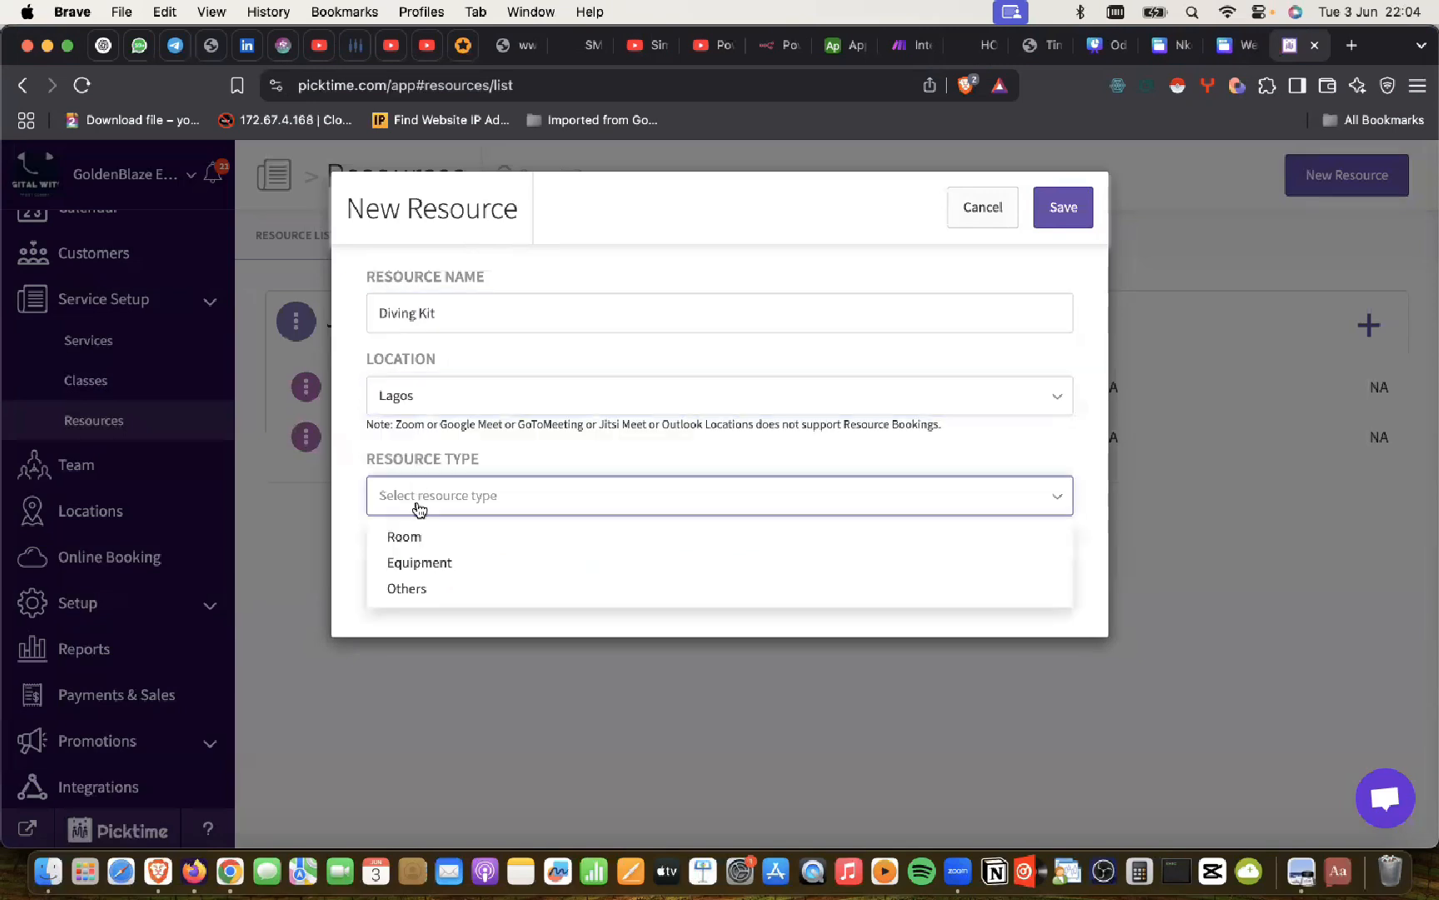
pyautogui.click(419, 564)
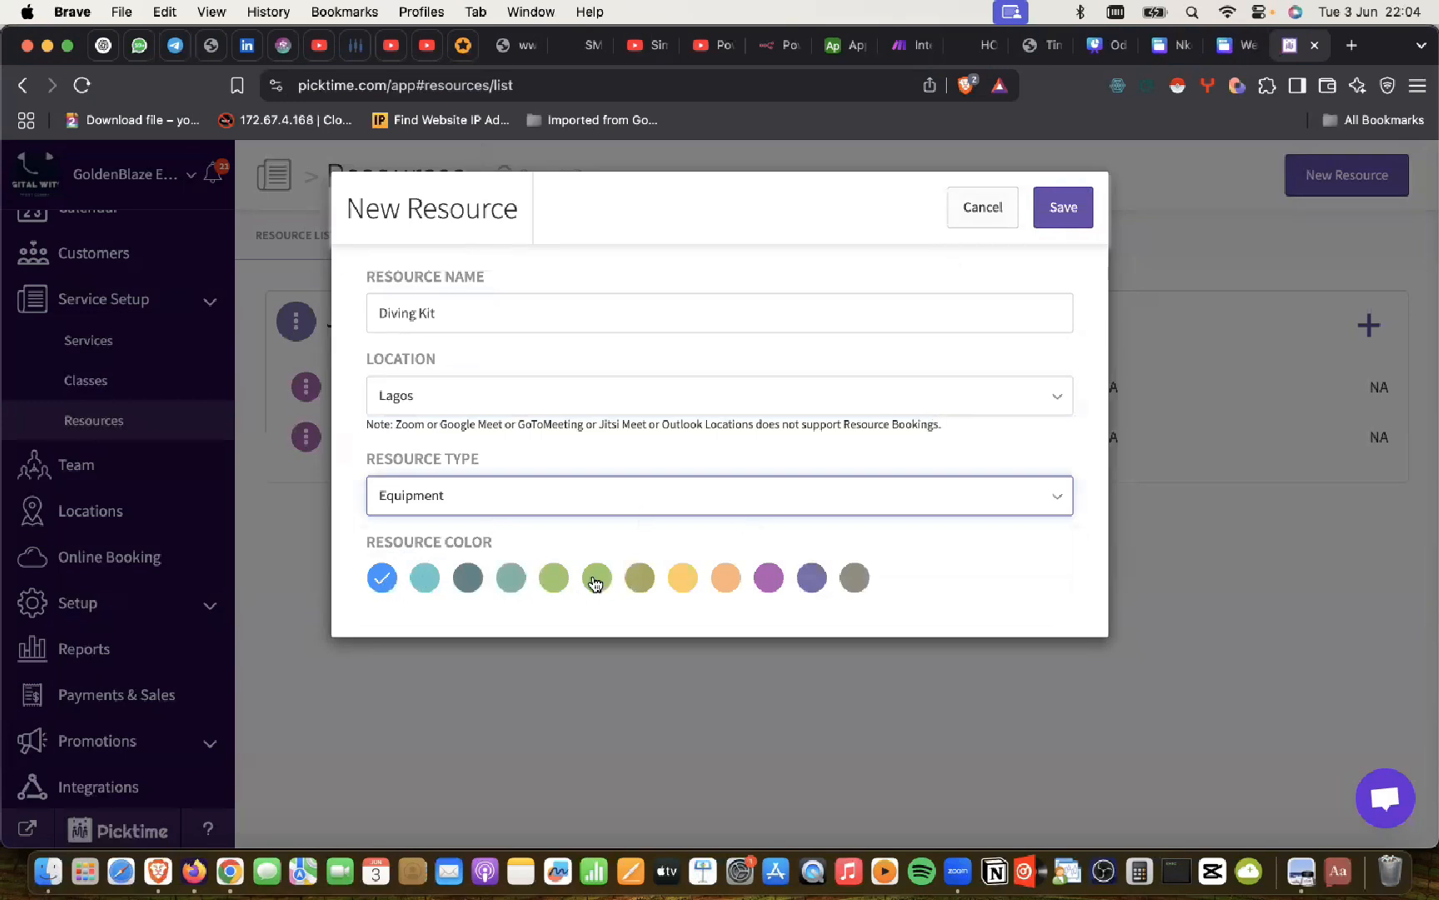
pyautogui.click(679, 583)
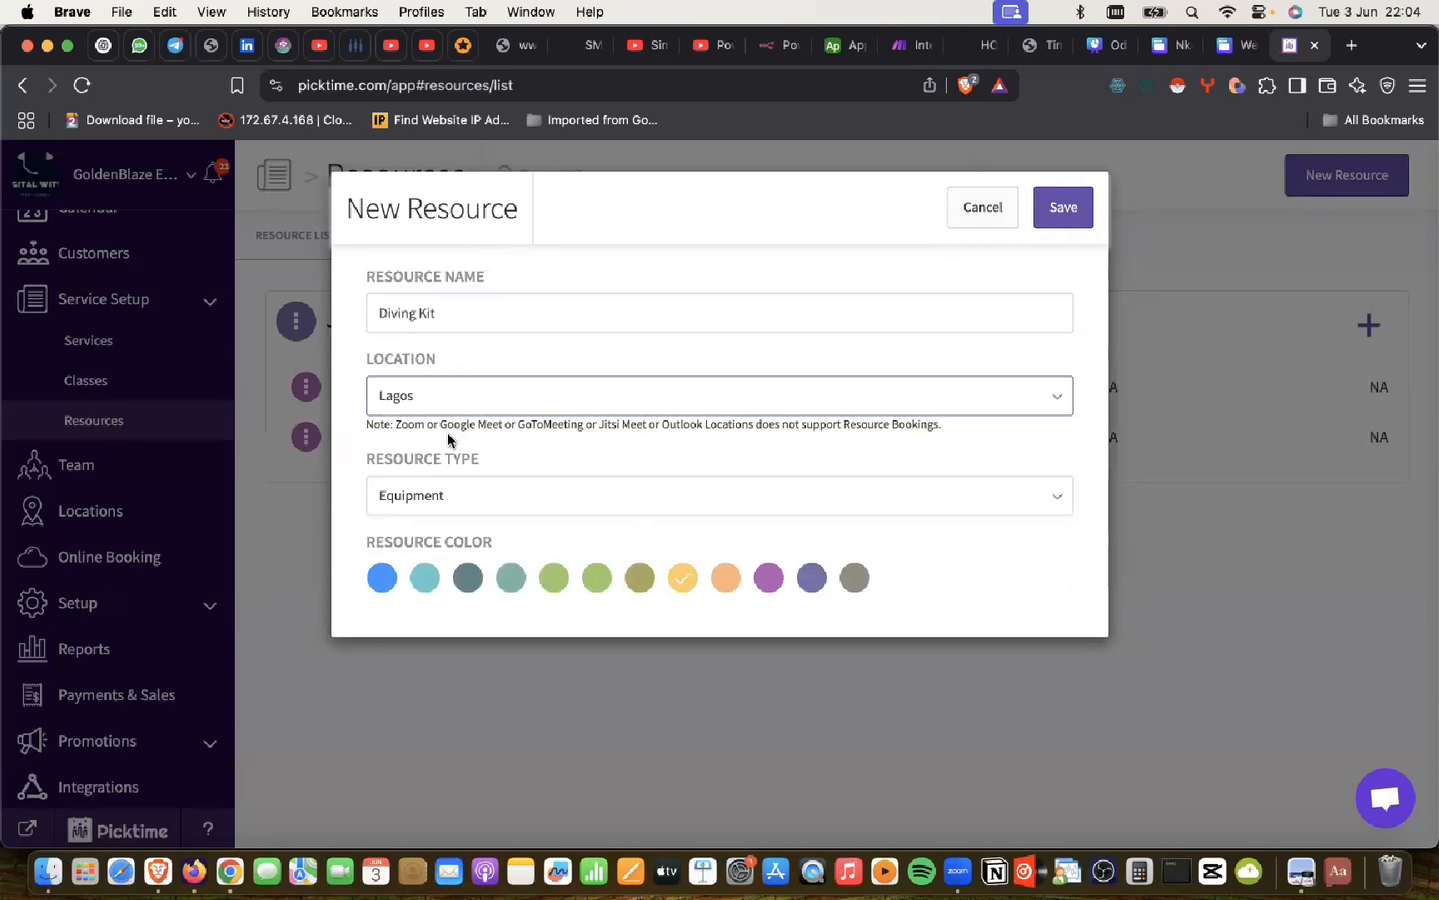
pyautogui.click(379, 586)
pyautogui.click(1061, 205)
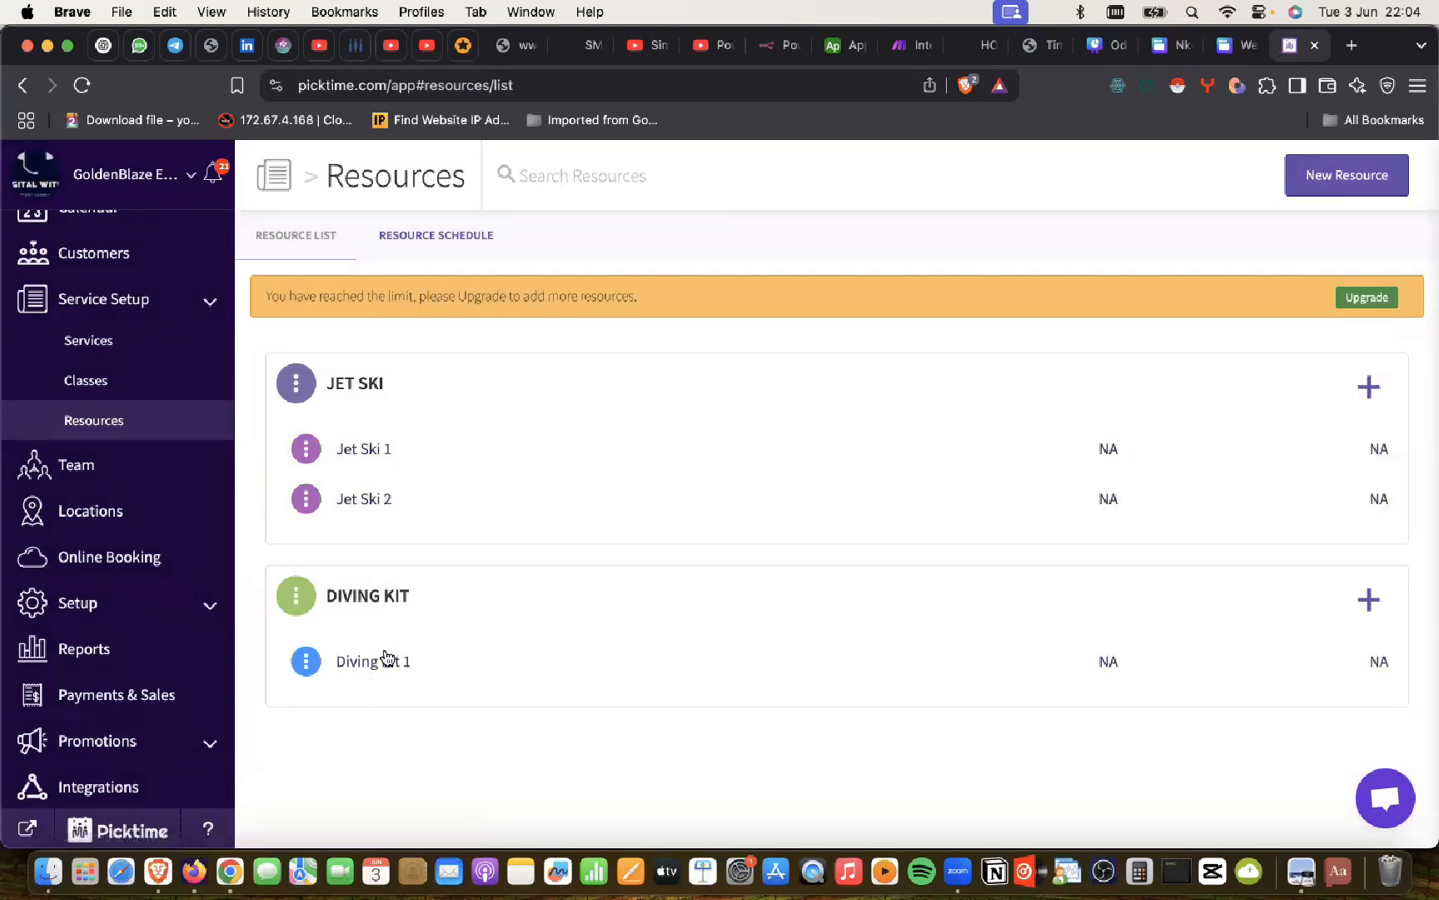
pyautogui.click(1374, 384)
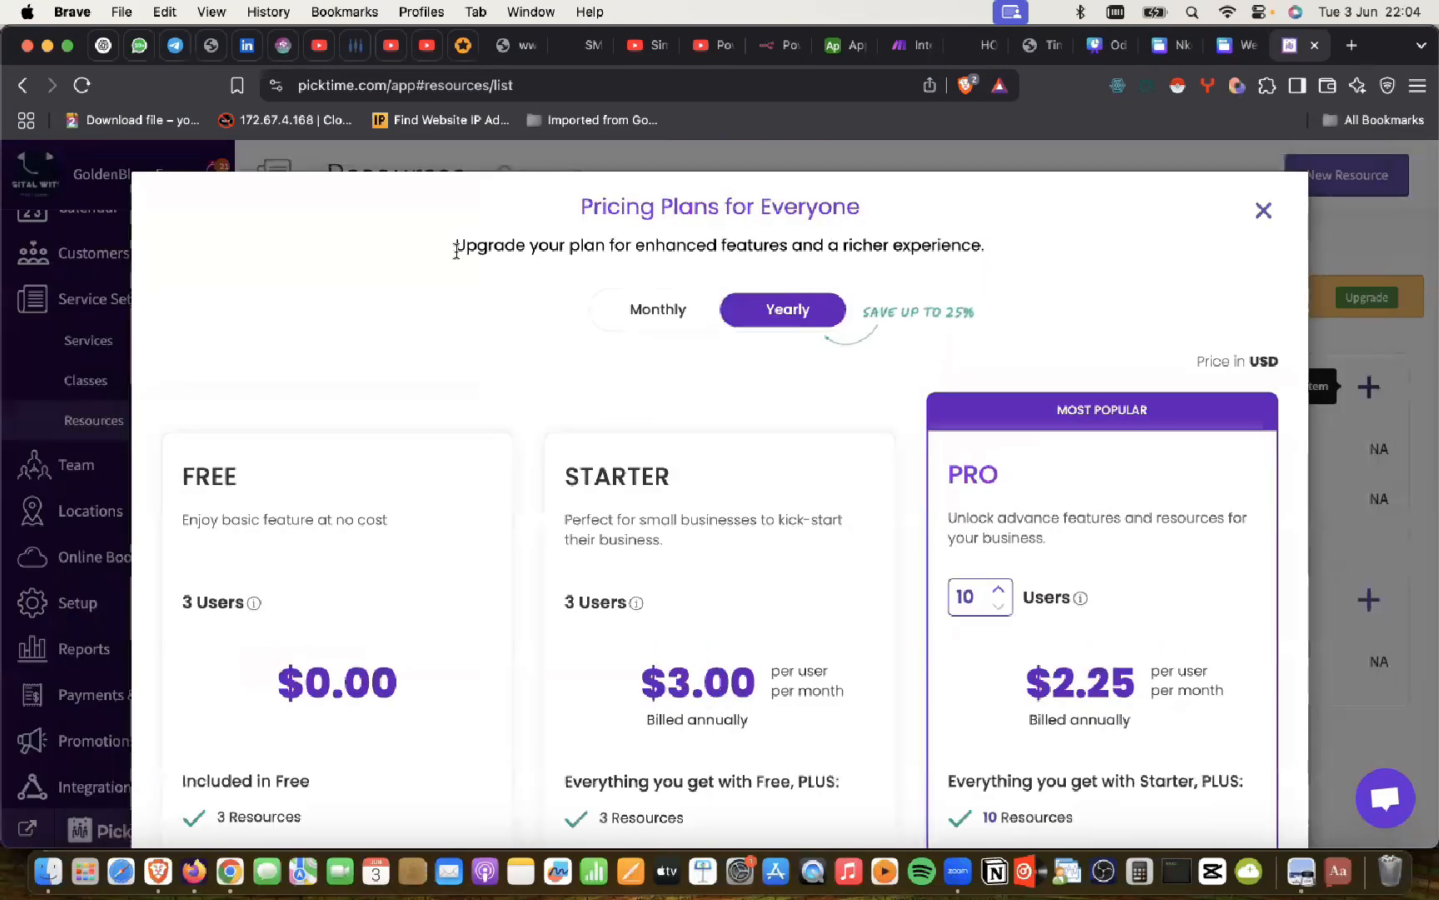
pyautogui.click(1263, 210)
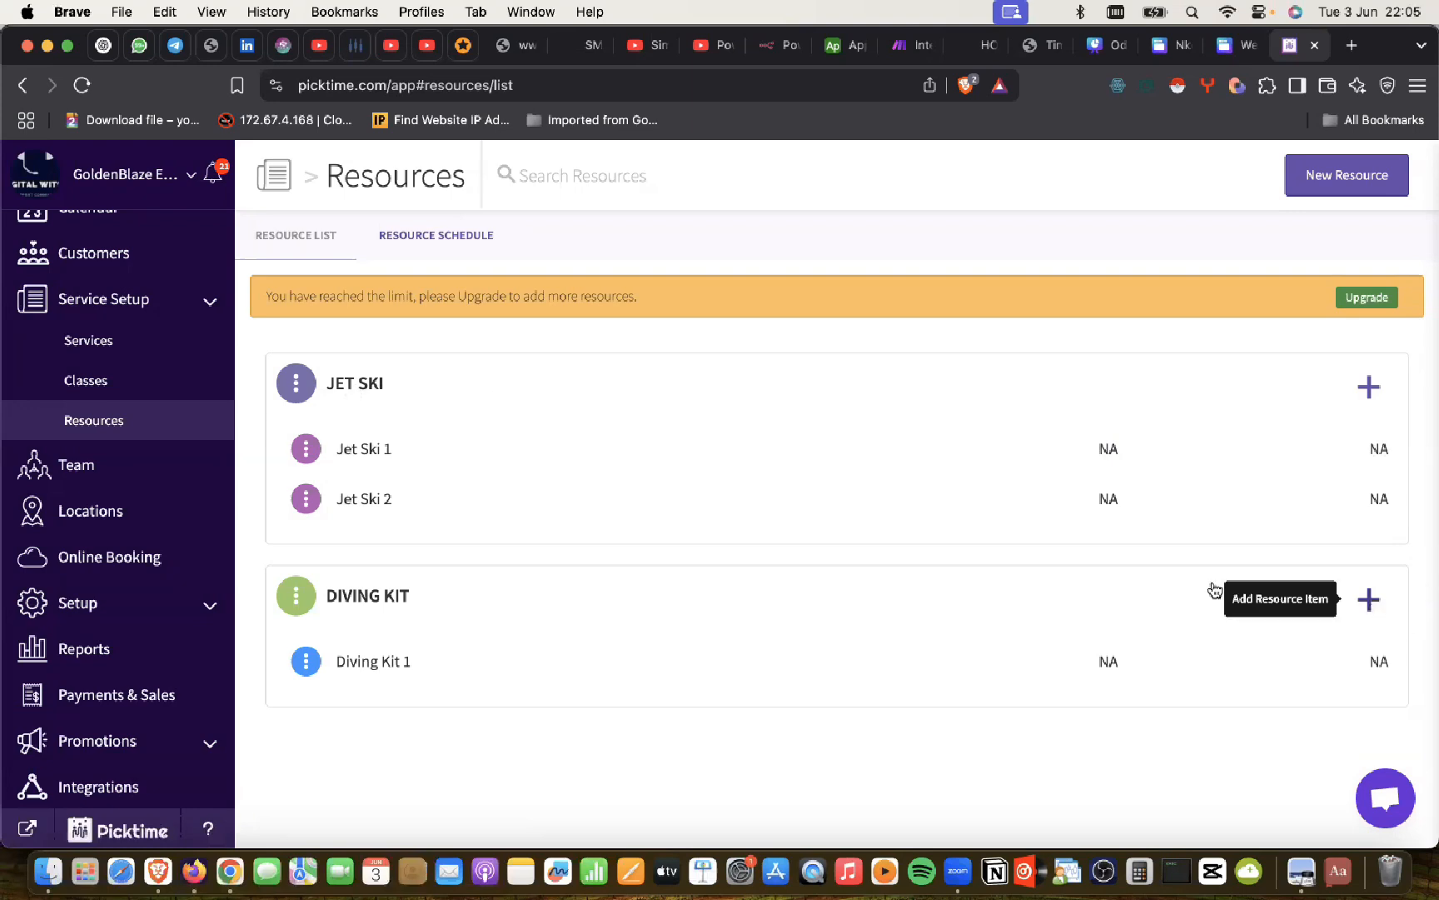
# Step: Review the Diving Kit 1 resource details, then go back to the Services List with its prices
pyautogui.click(357, 668)
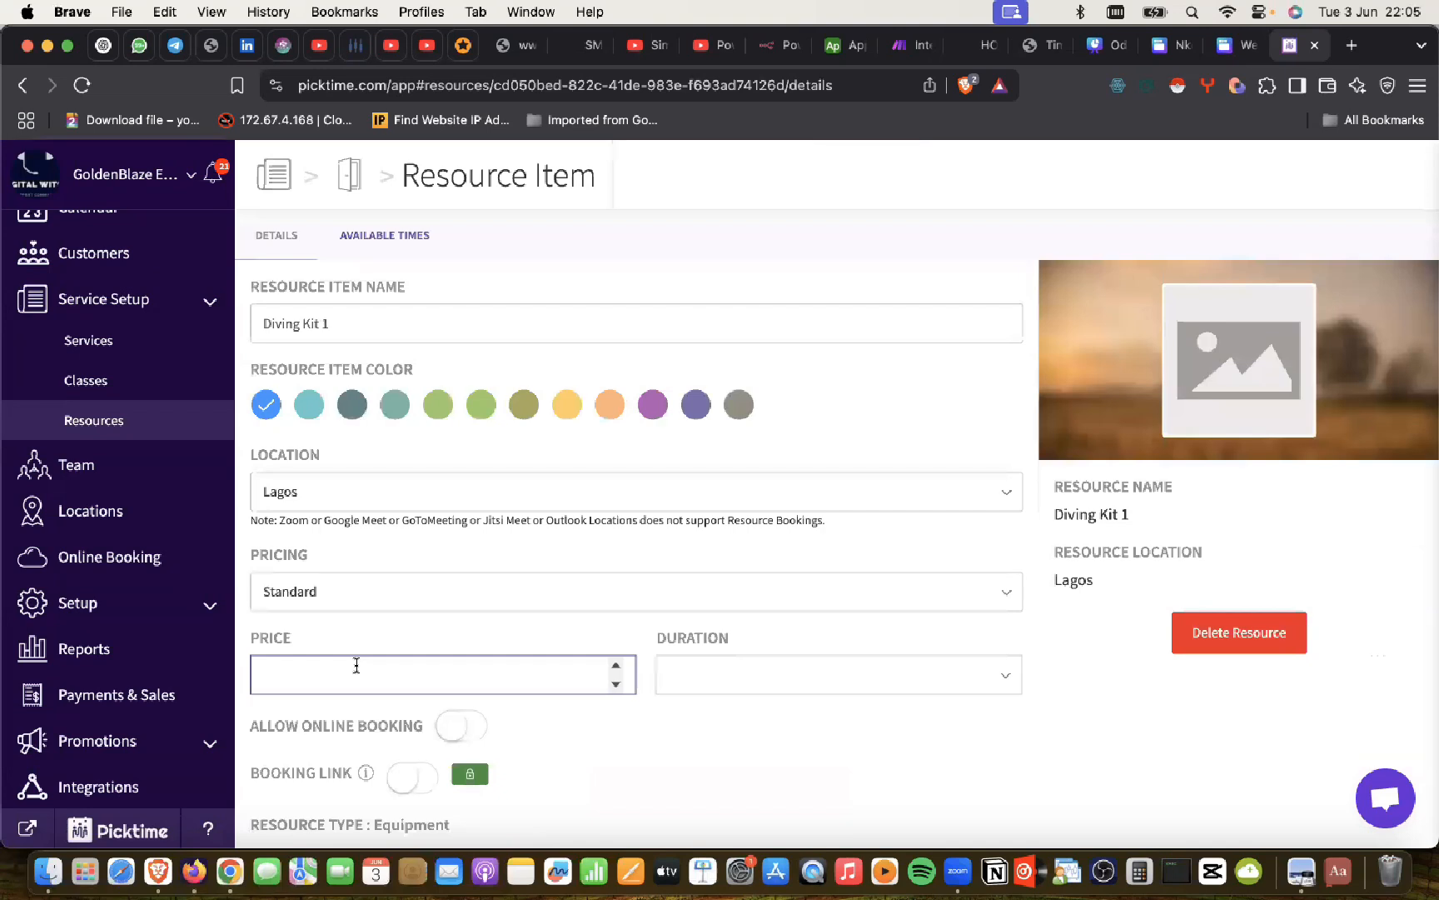
pyautogui.scroll(-1, 356, 665)
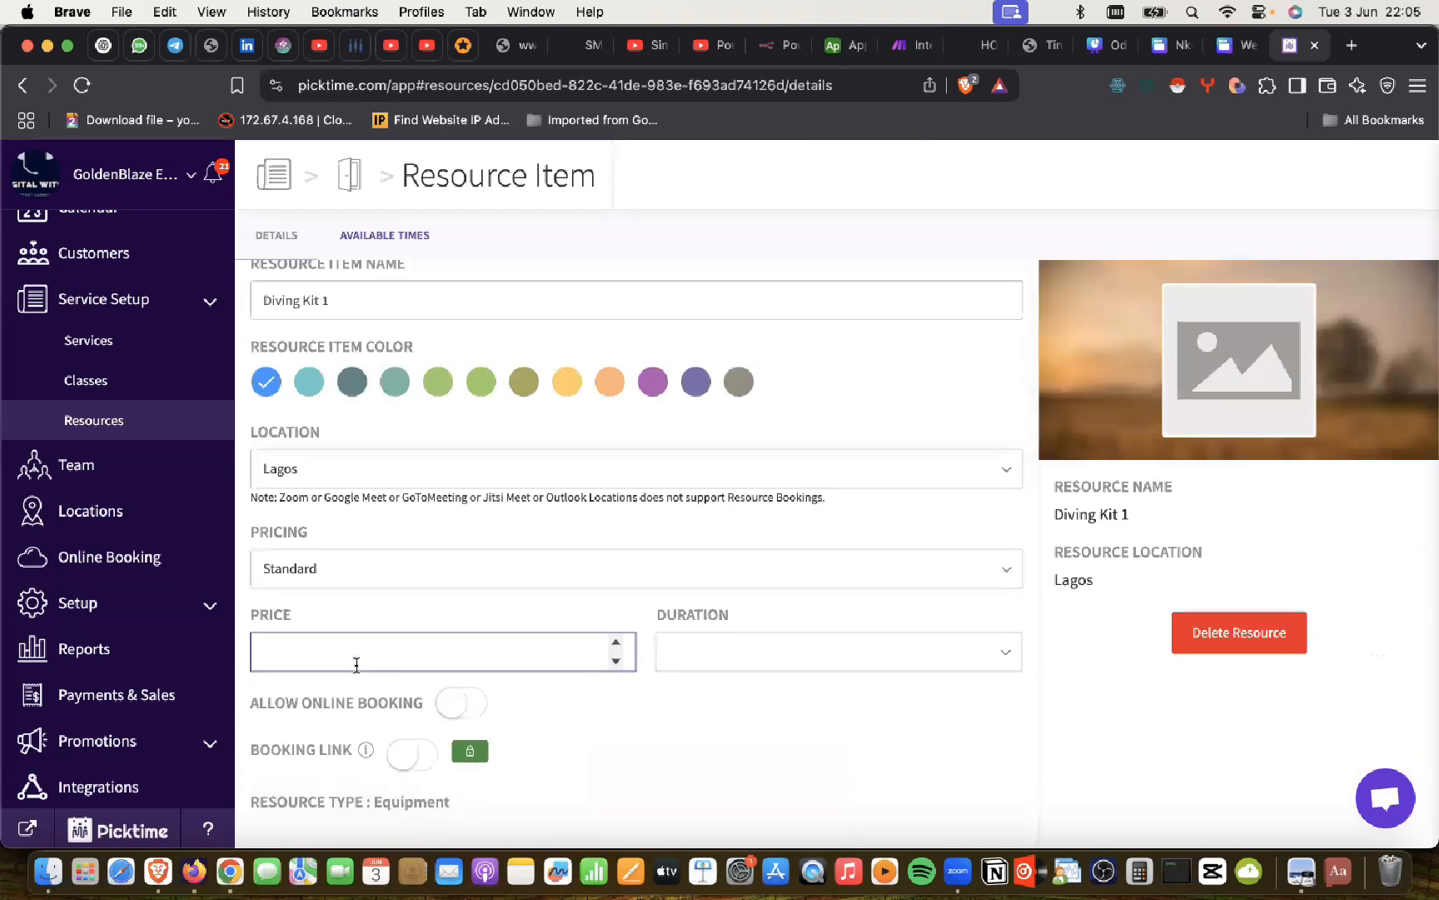
pyautogui.scroll(1, 357, 663)
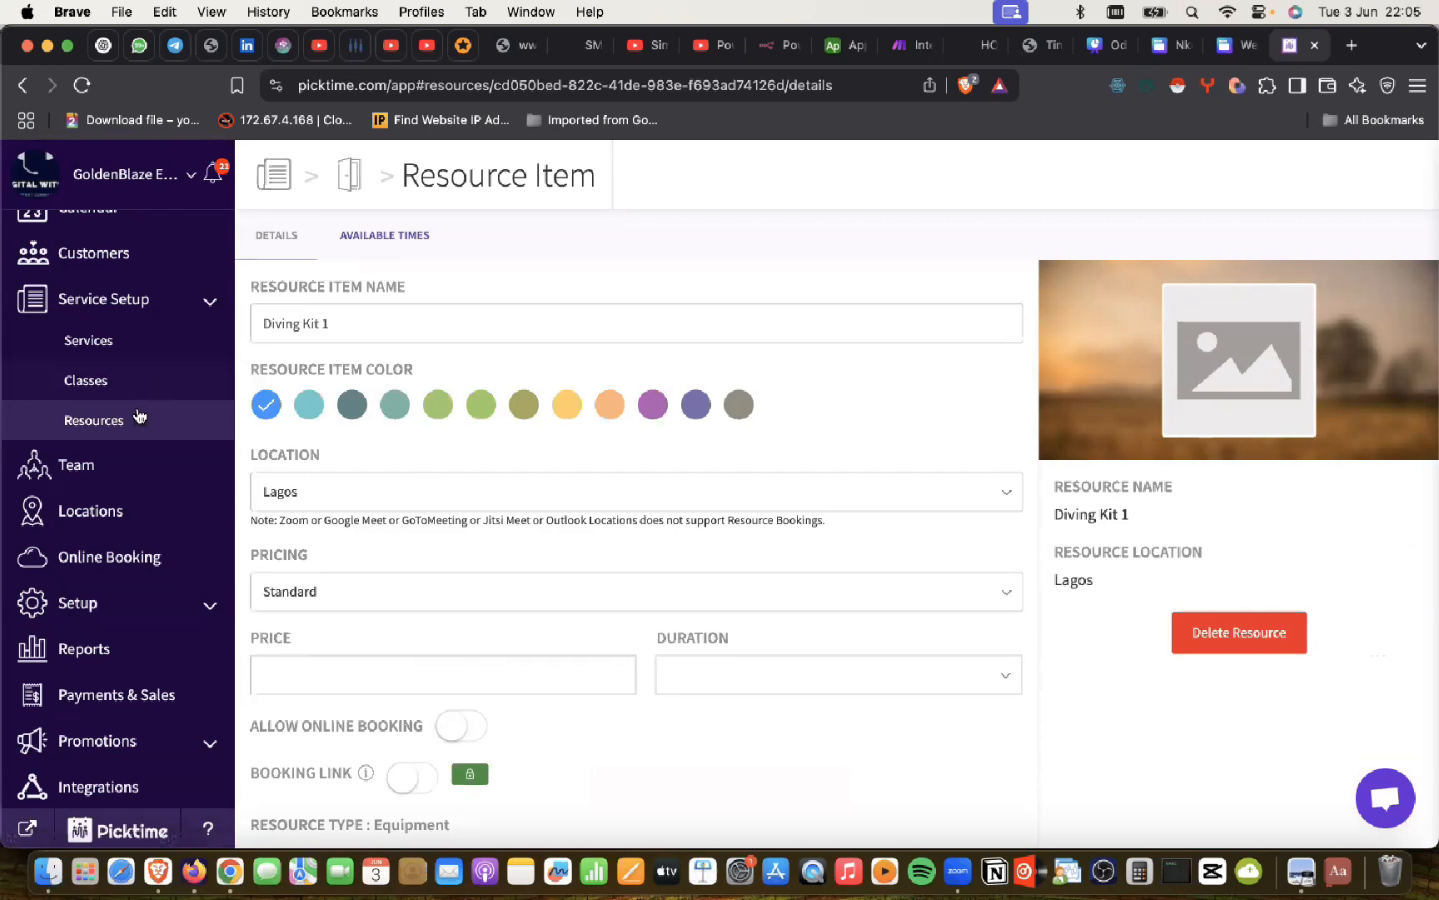
pyautogui.click(107, 428)
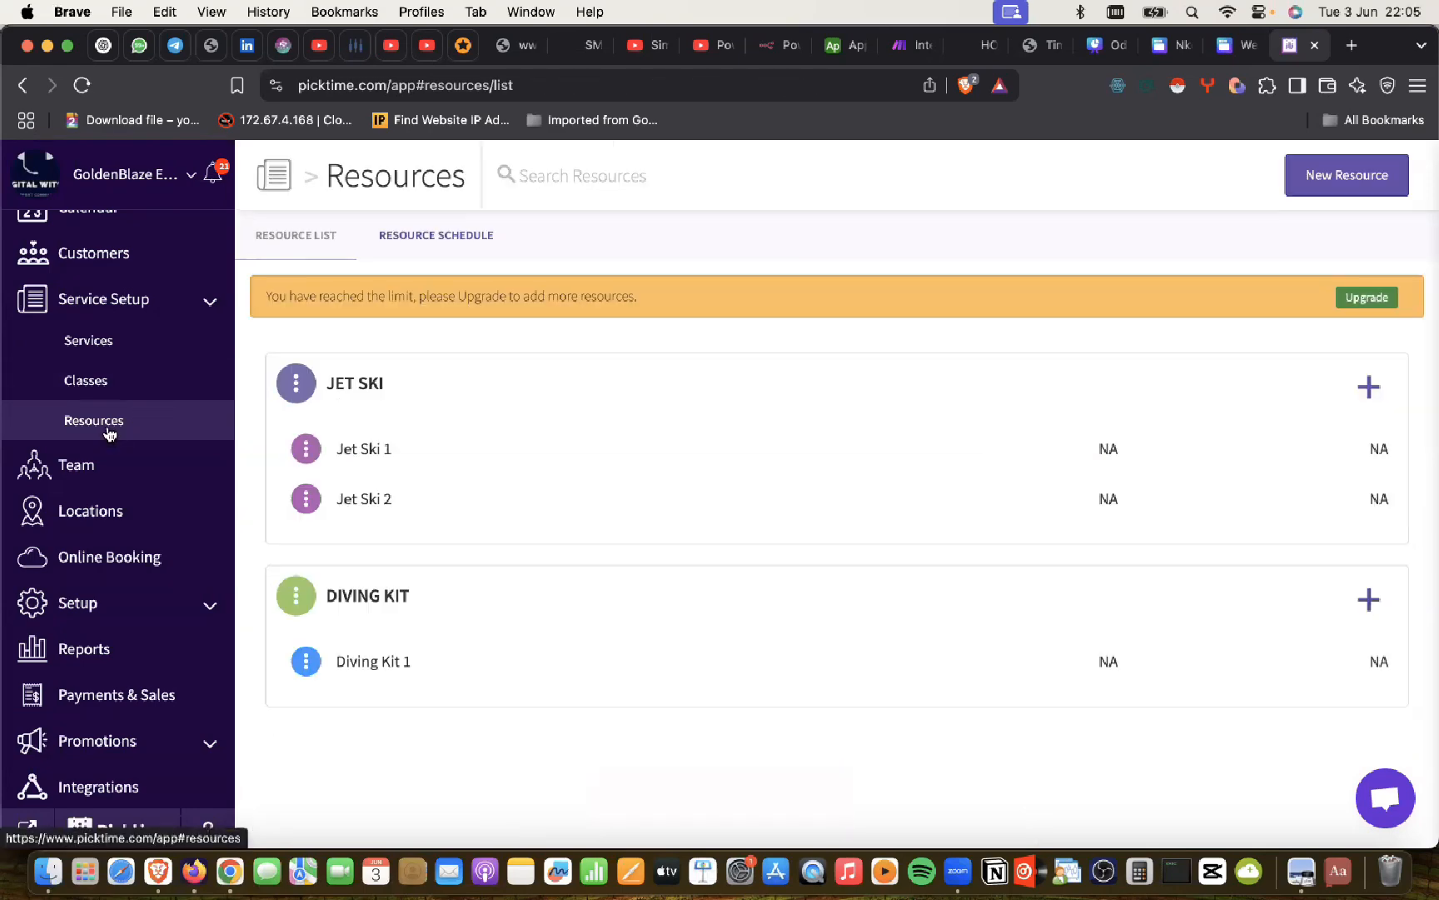
pyautogui.click(109, 335)
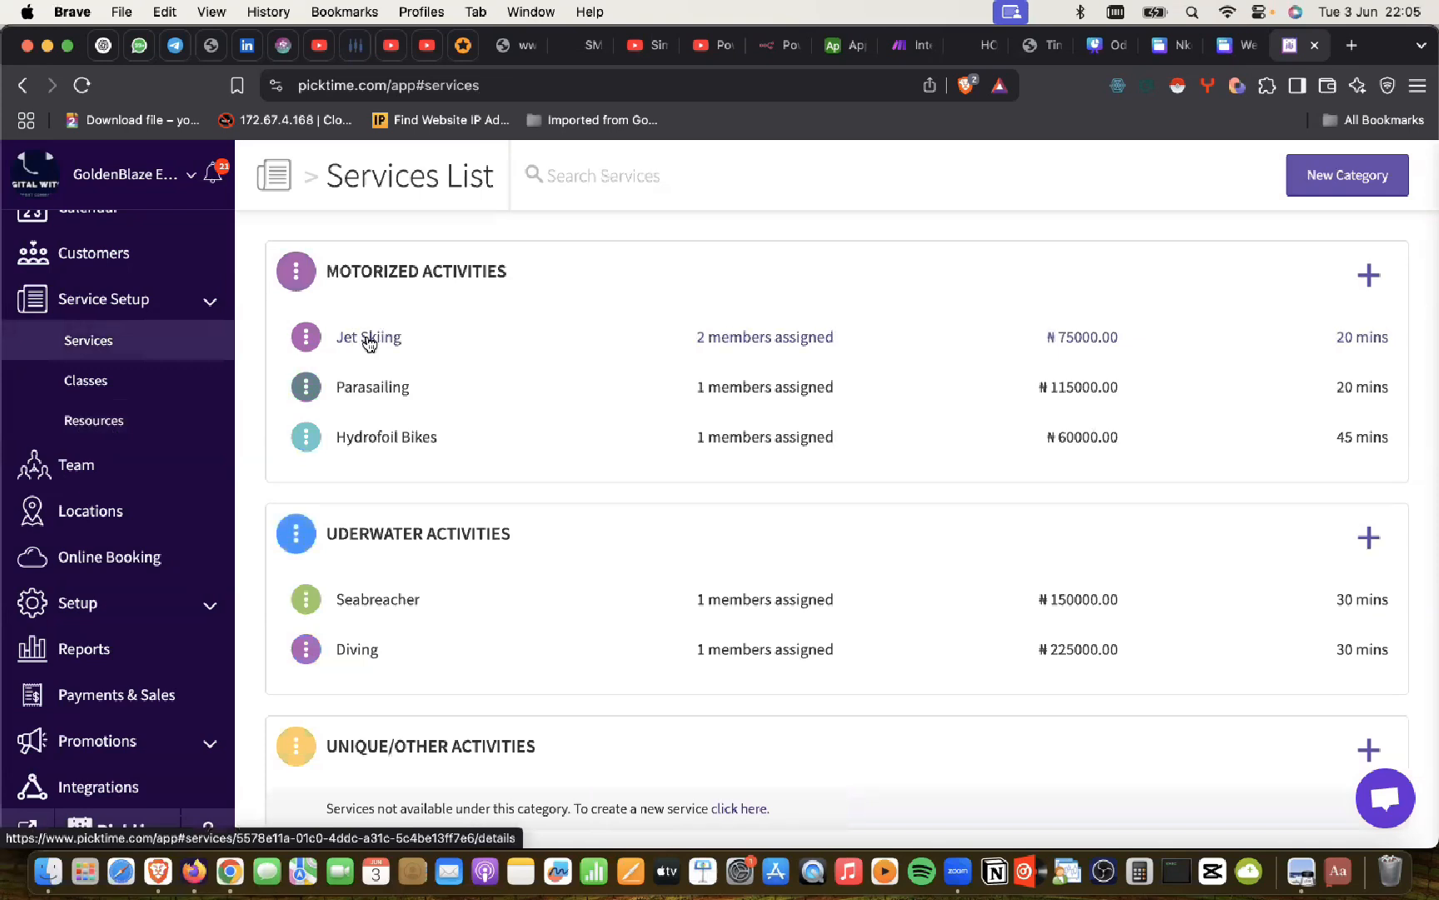
# Step: Go back to the Resources list showing Jet Ski 1, Jet Ski 2 and Diving Kit 1
pyautogui.click(100, 431)
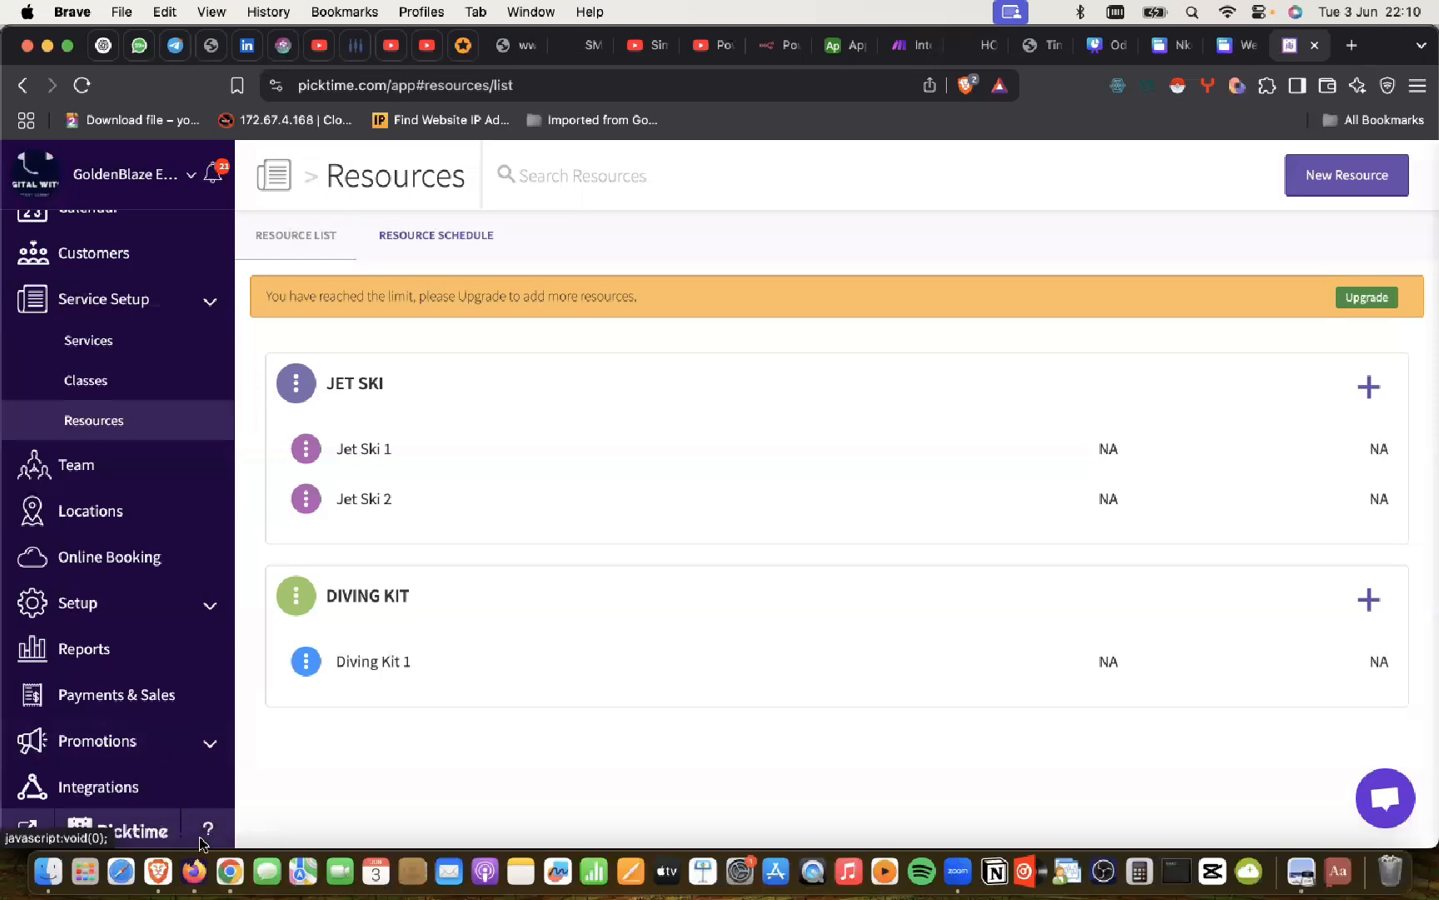
# Step: Move from ChatGPT to the DigitalWitch Contact Us page with its Picktime booking link
pyautogui.click(224, 848)
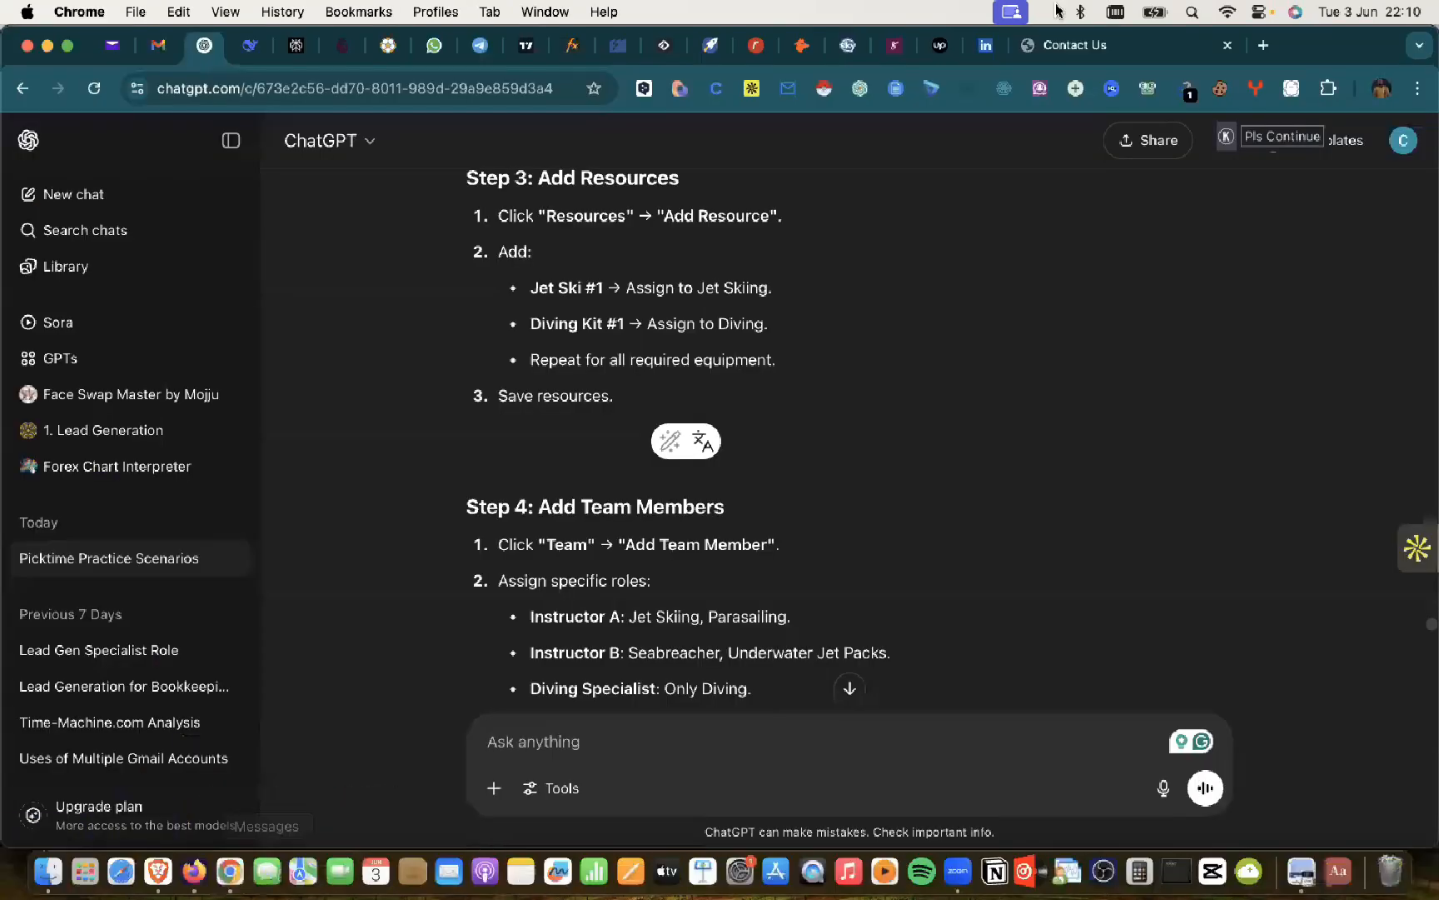
pyautogui.click(1083, 49)
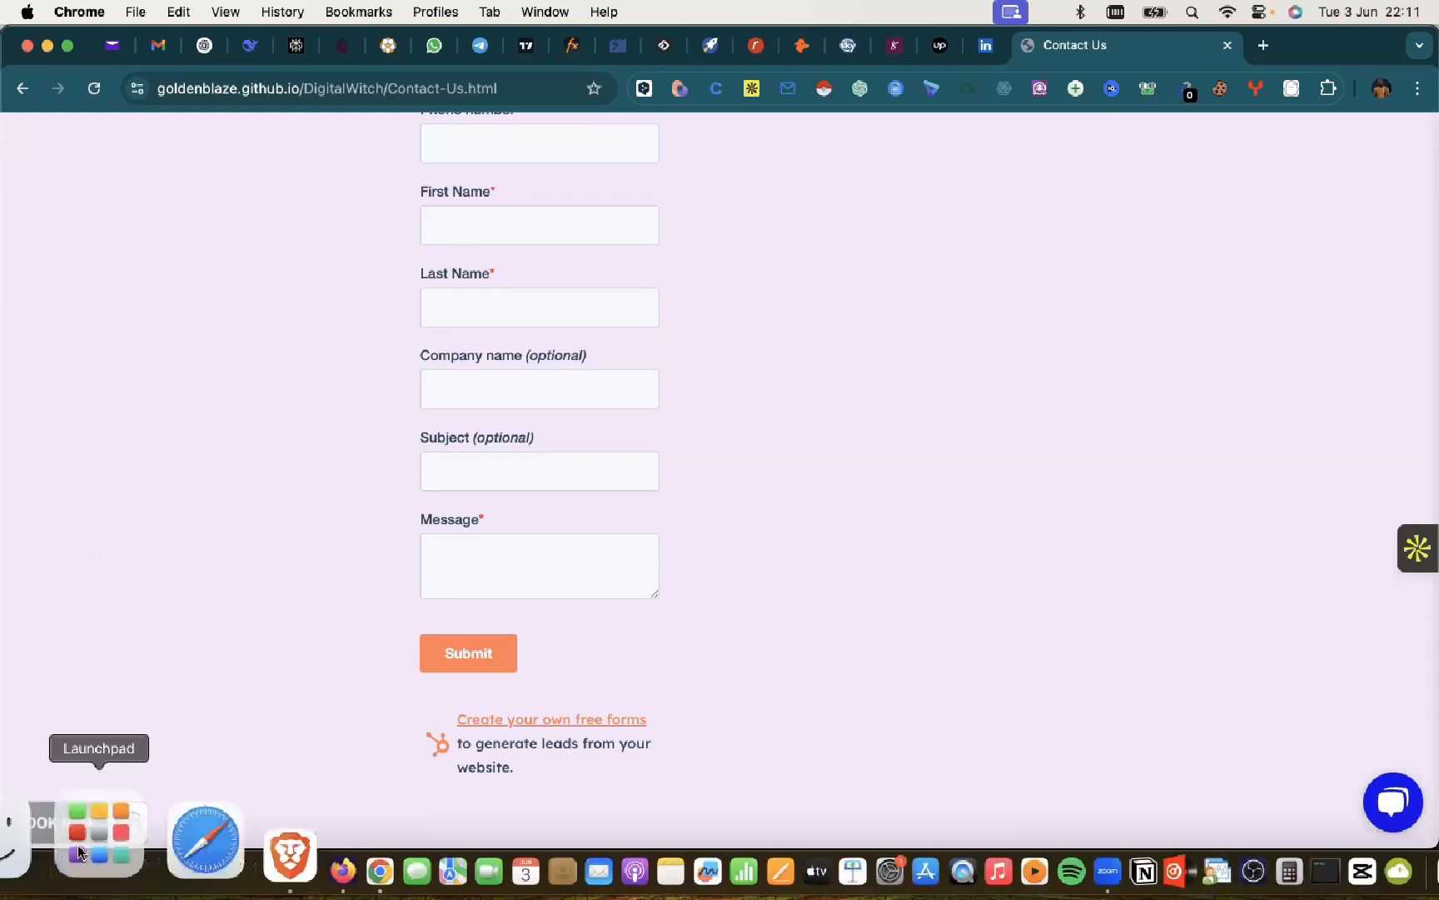
# Step: Open the booking page via BOOK NOW, dismiss the welcome and cookie notices, and copy its URL
pyautogui.click(86, 812)
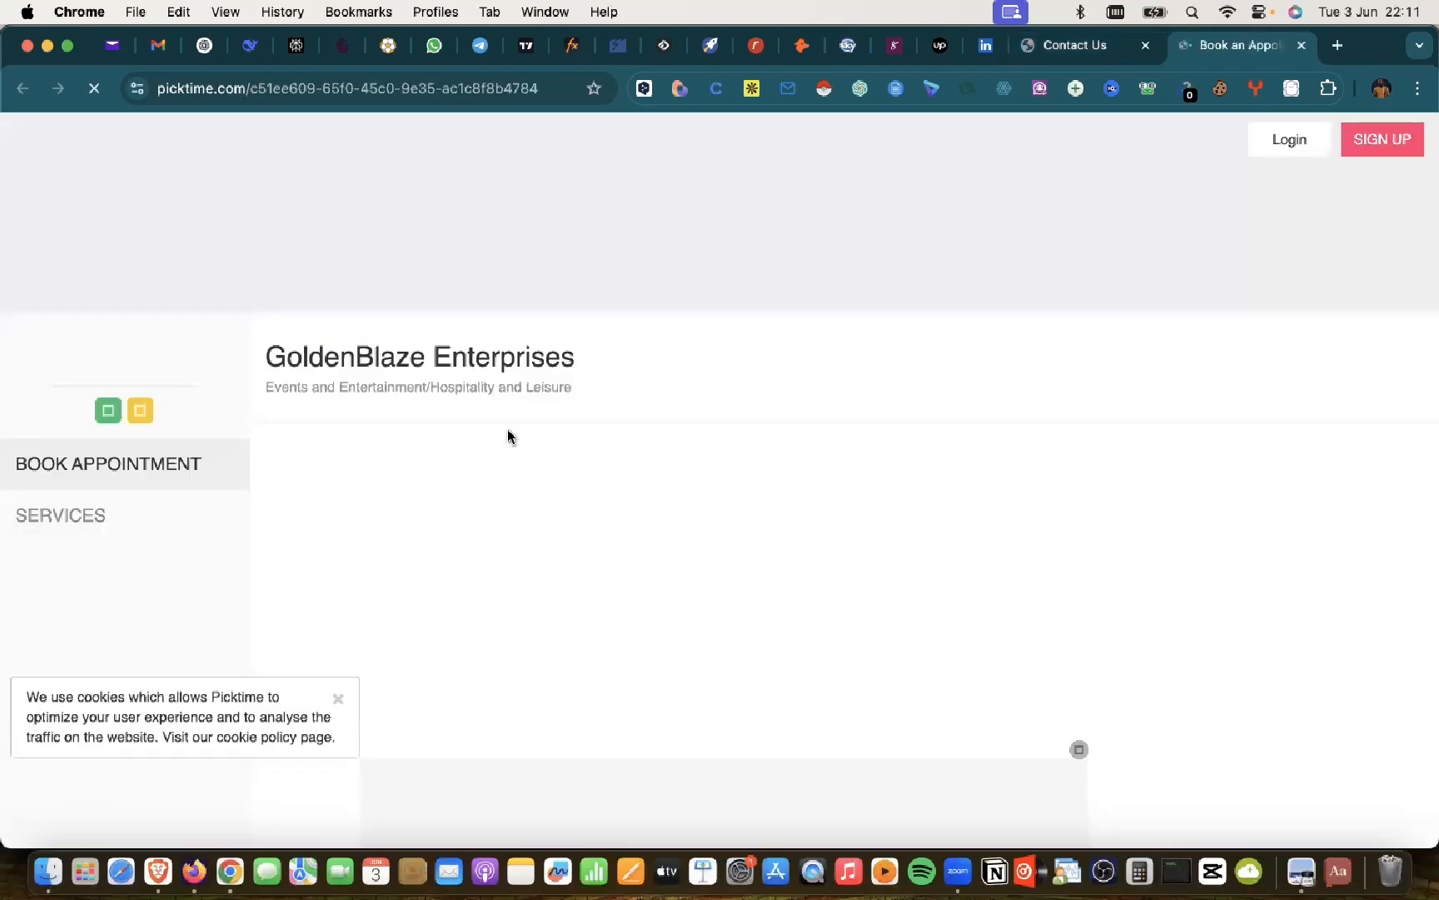
pyautogui.scroll(-3, 508, 433)
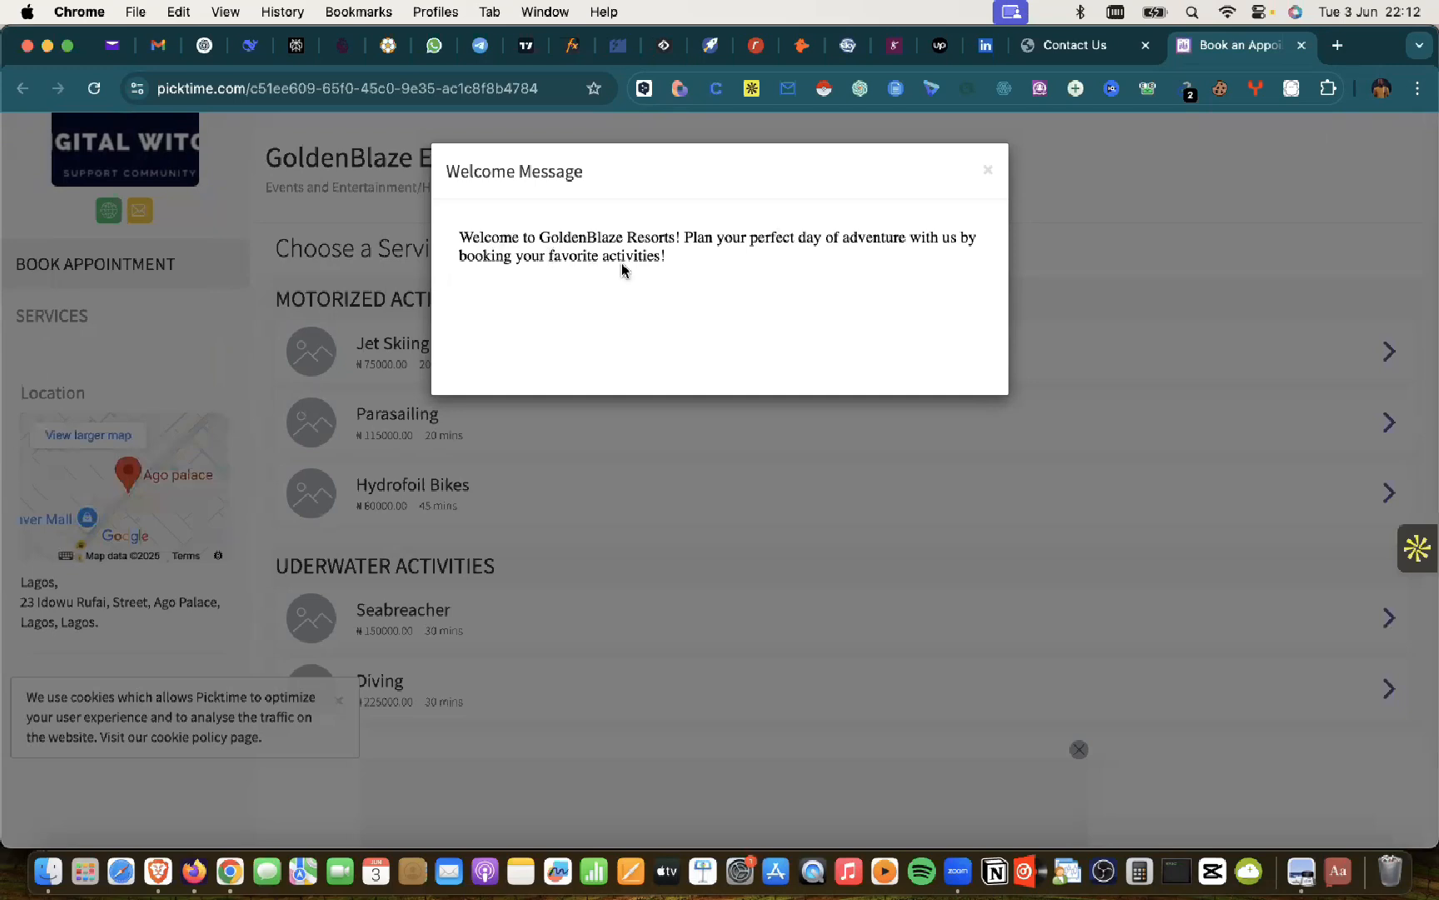
pyautogui.click(990, 176)
pyautogui.click(337, 707)
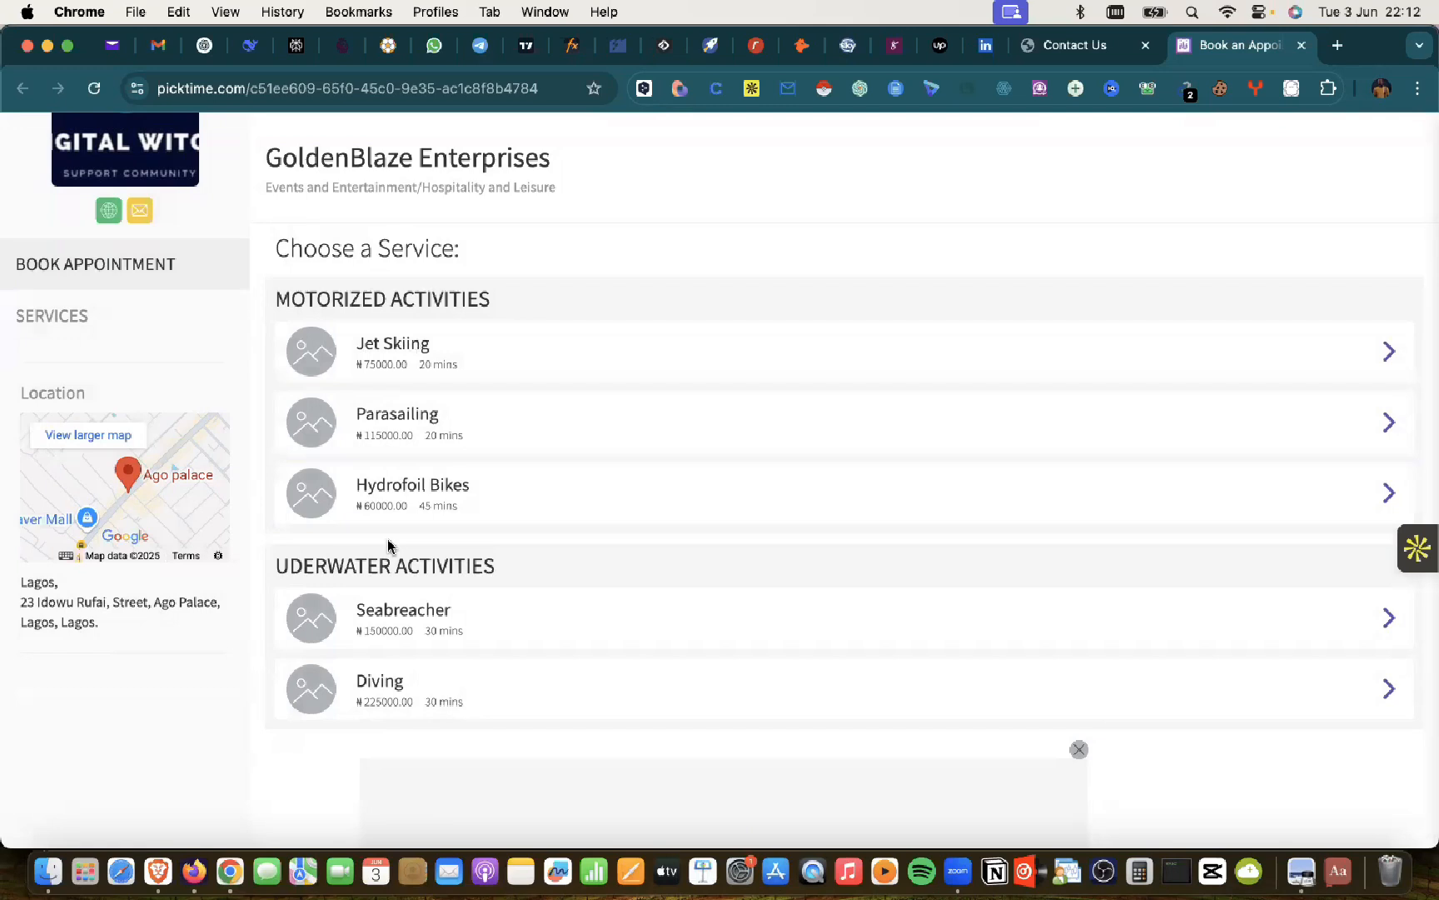
pyautogui.click(331, 96)
pyautogui.press('super+c')
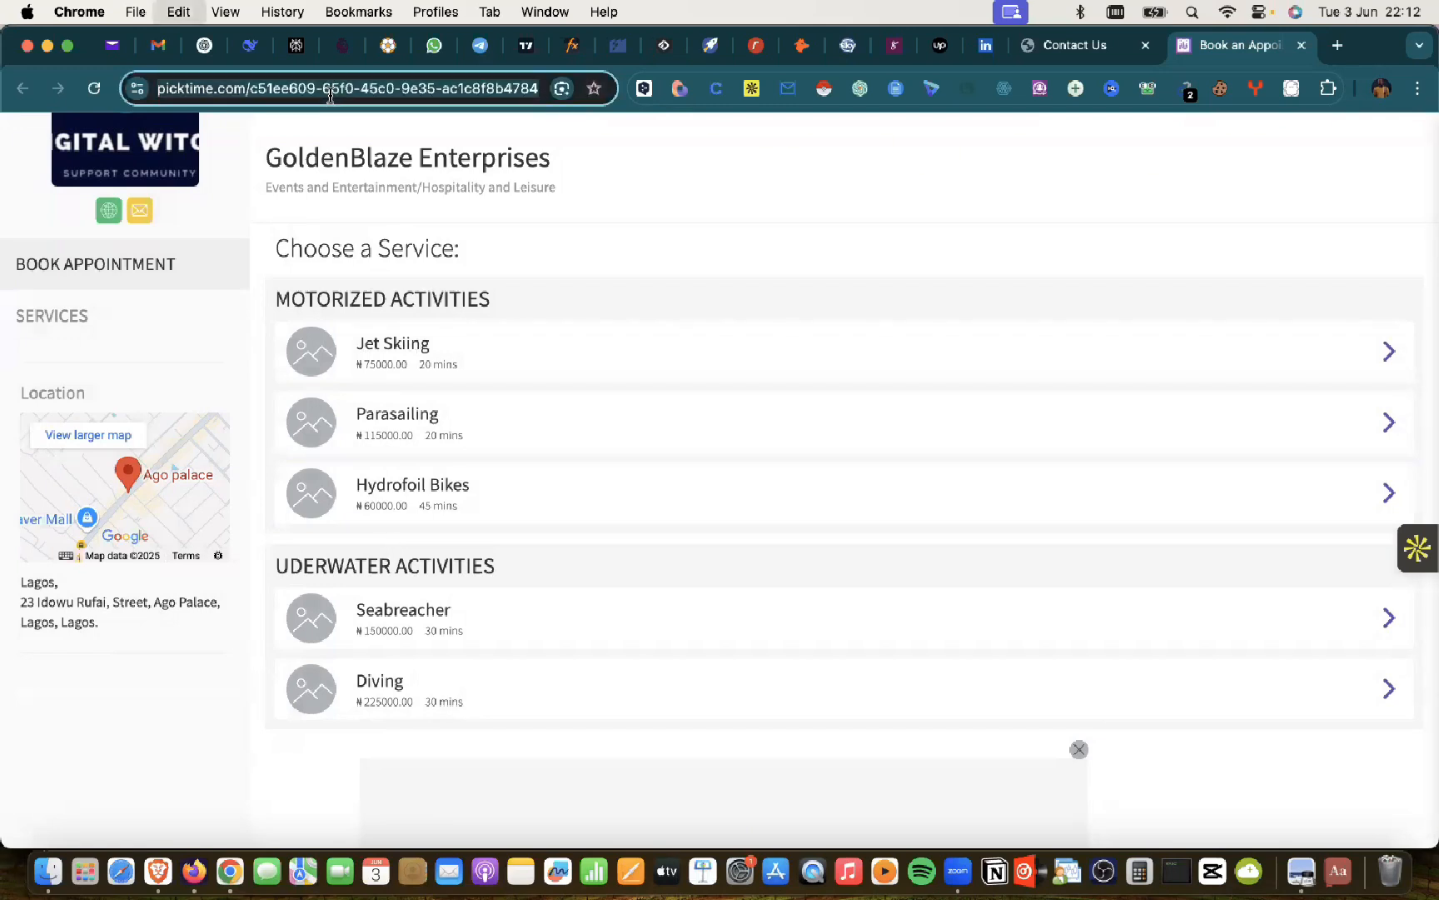
# Step: Book Jet Skiing with team member Ada on Wednesday 4th June, showing 09:00 AM–04:30 PM slots
pyautogui.click(646, 172)
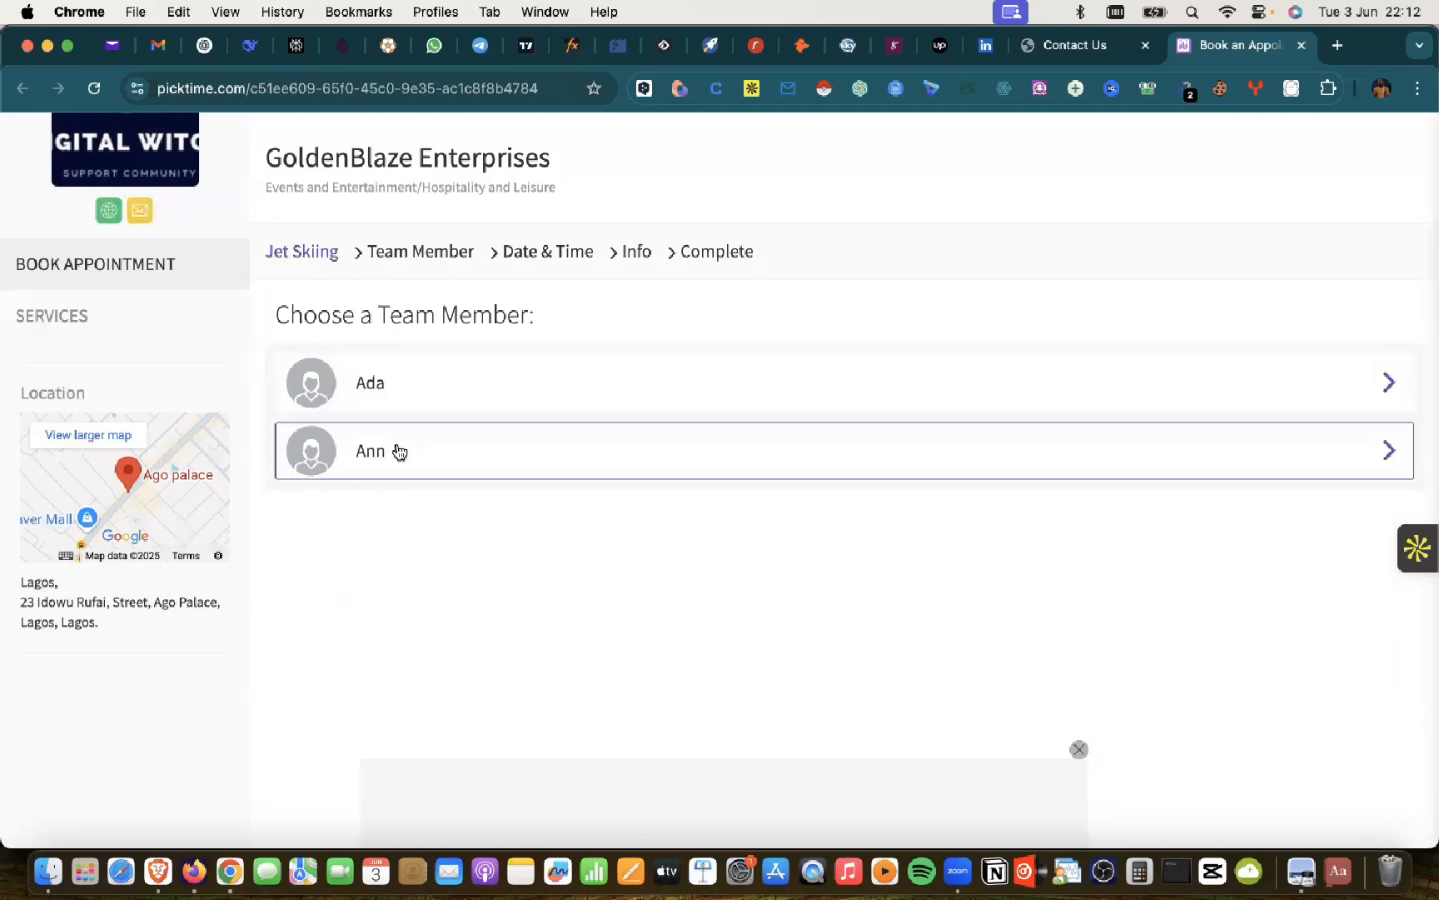
pyautogui.click(1389, 384)
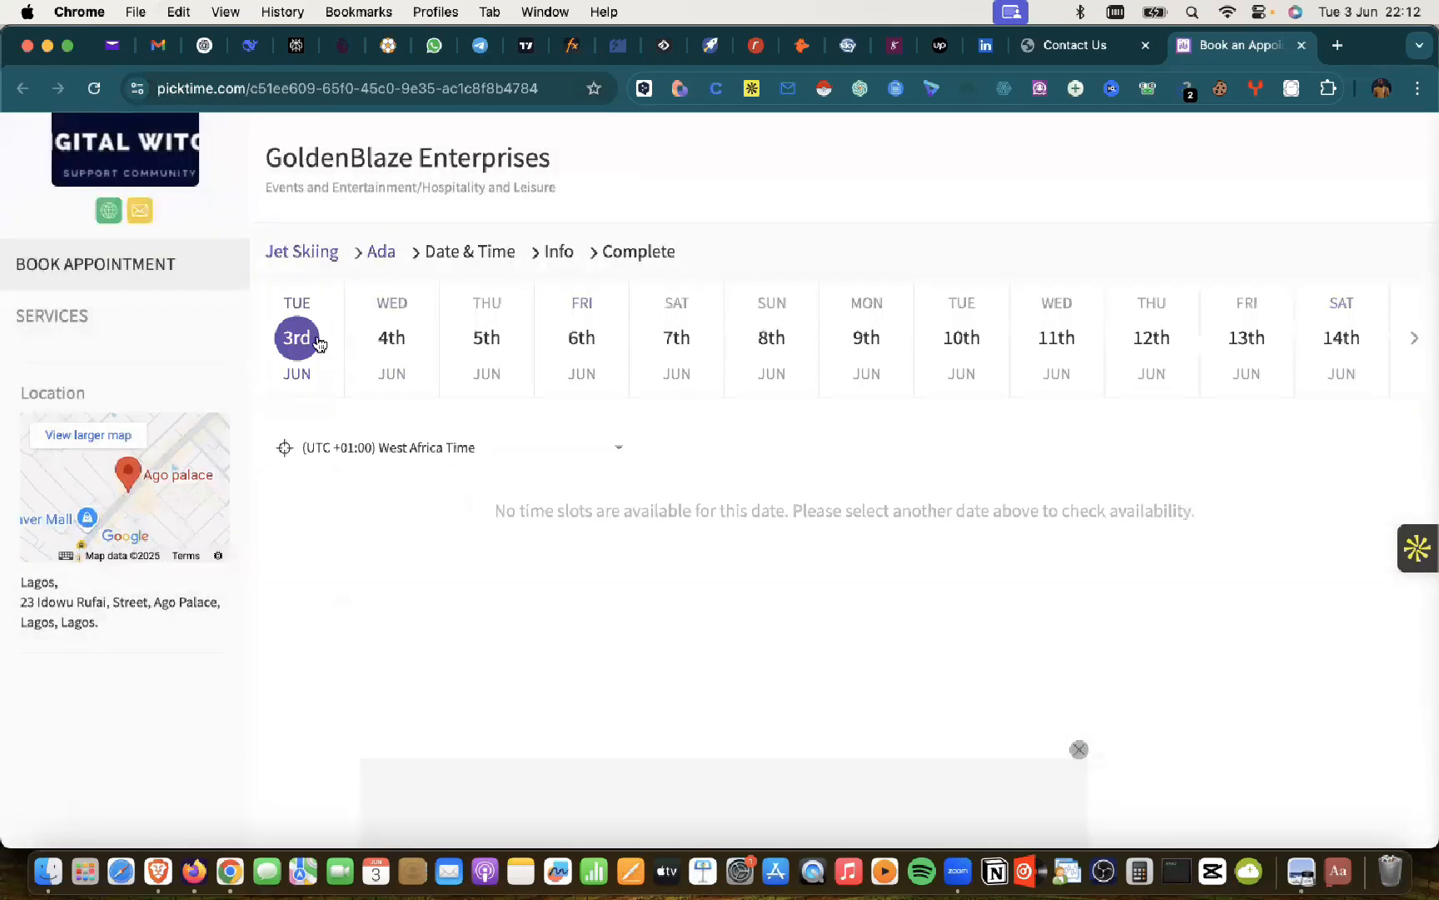
pyautogui.click(398, 340)
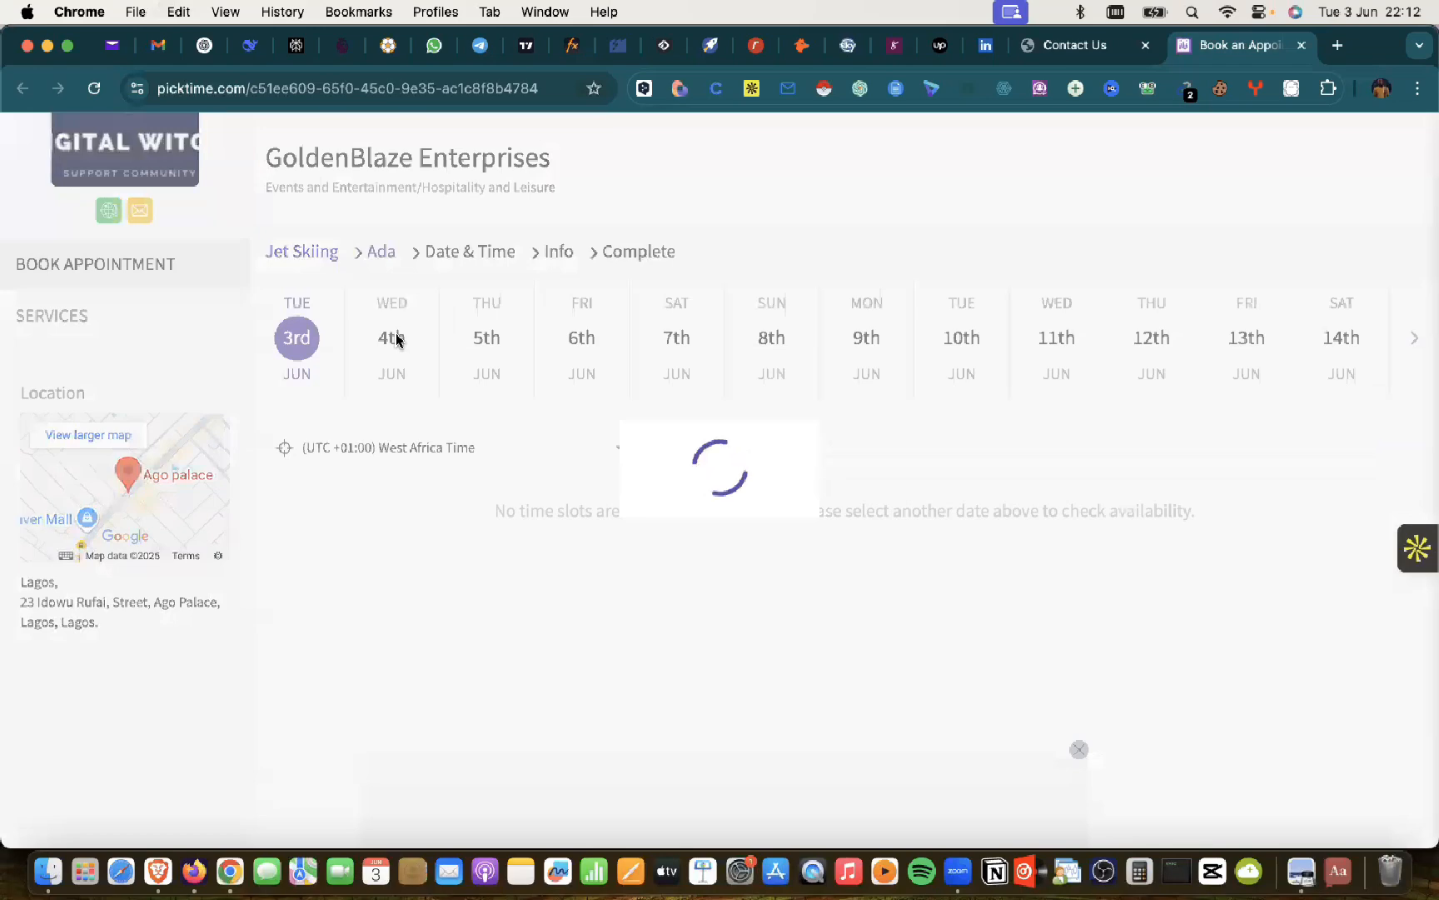
pyautogui.scroll(-5, 654, 559)
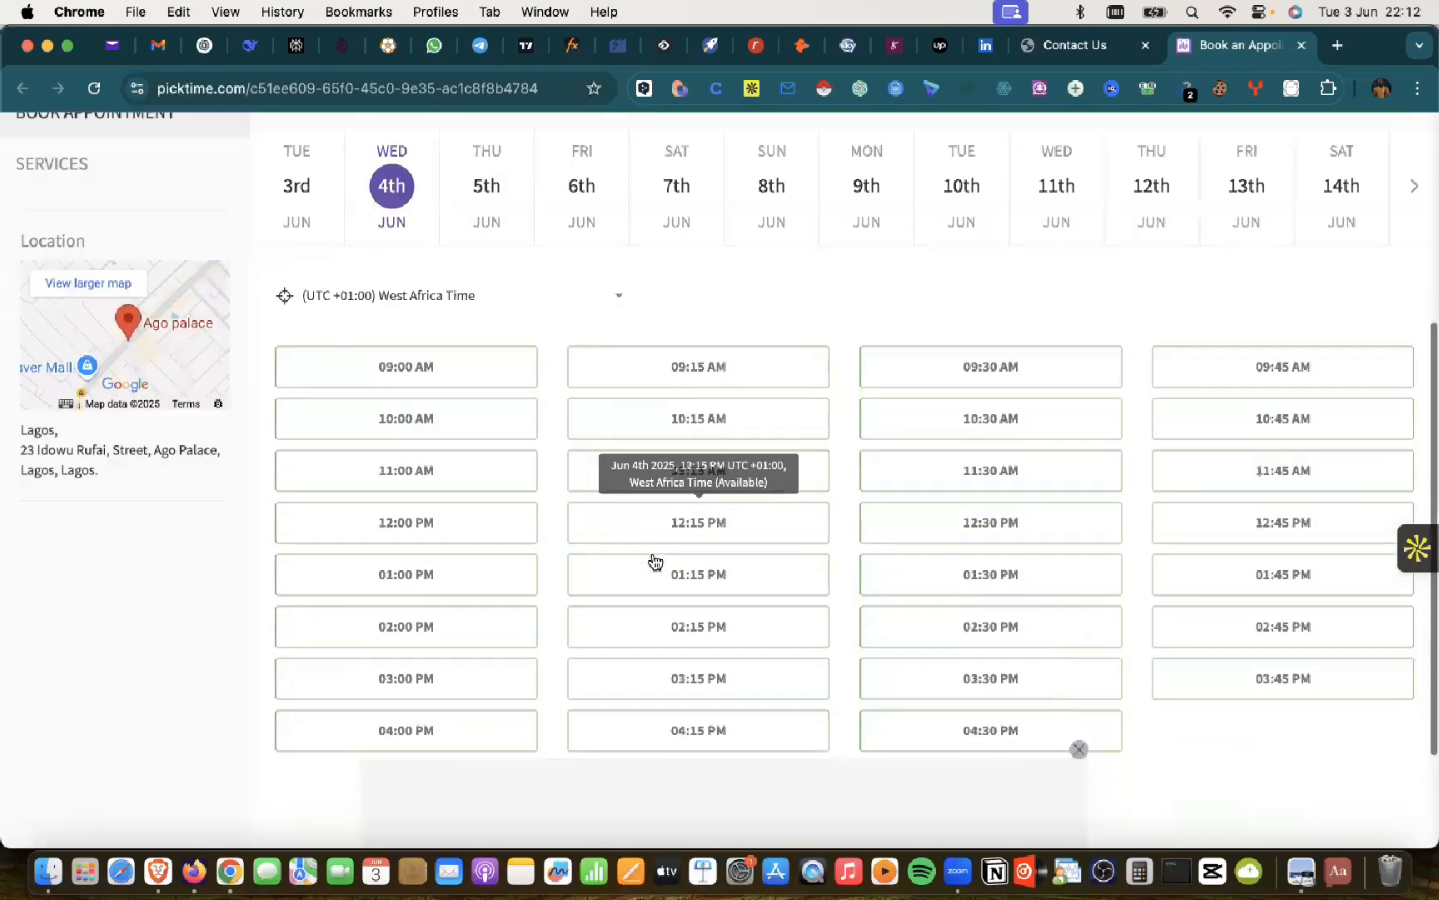
pyautogui.scroll(2, 651, 558)
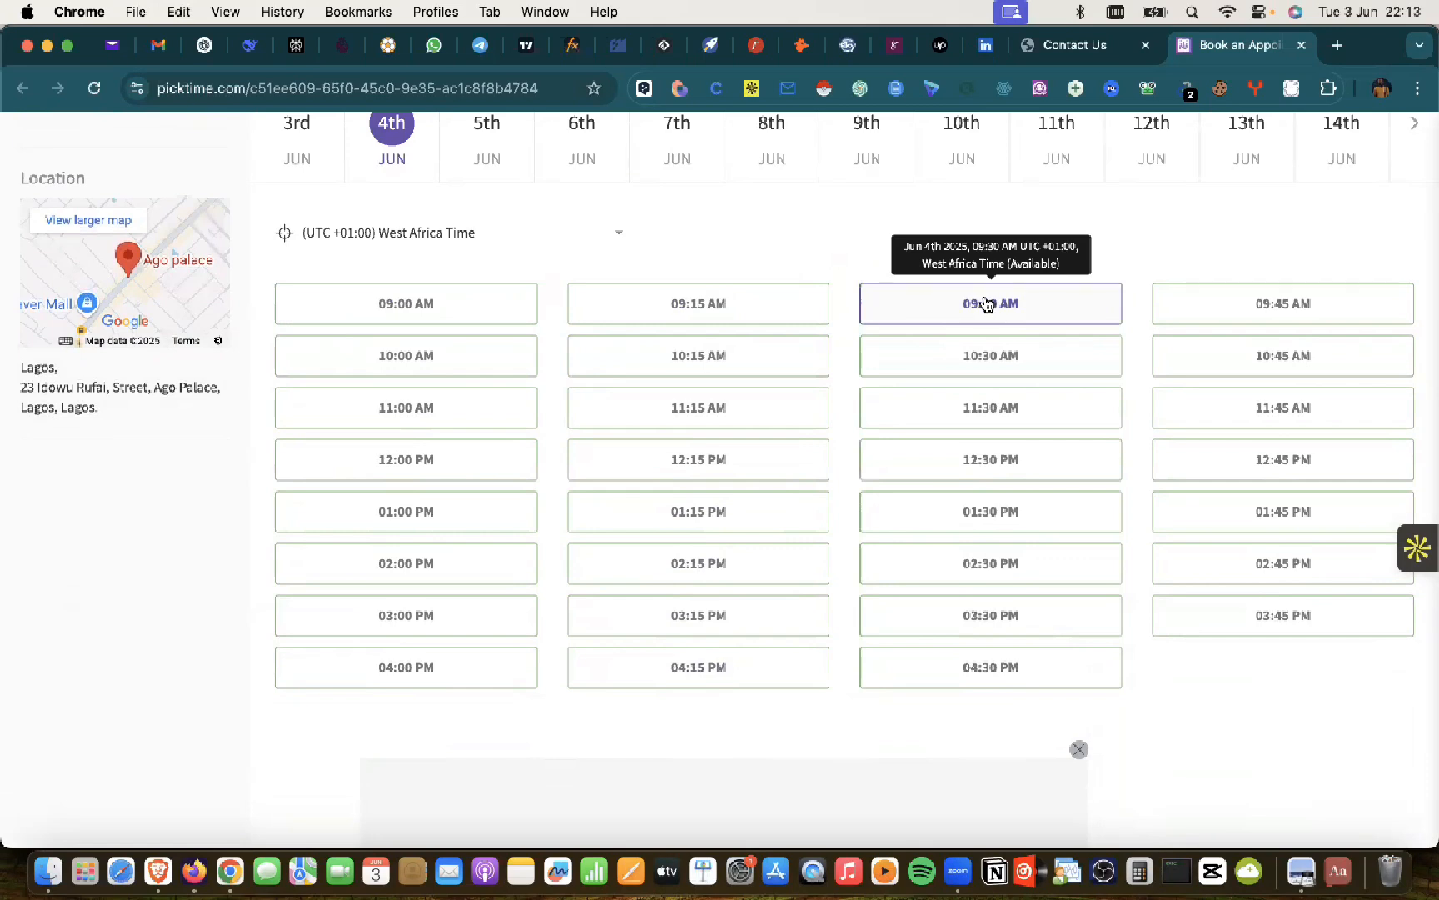
pyautogui.scroll(5, 937, 341)
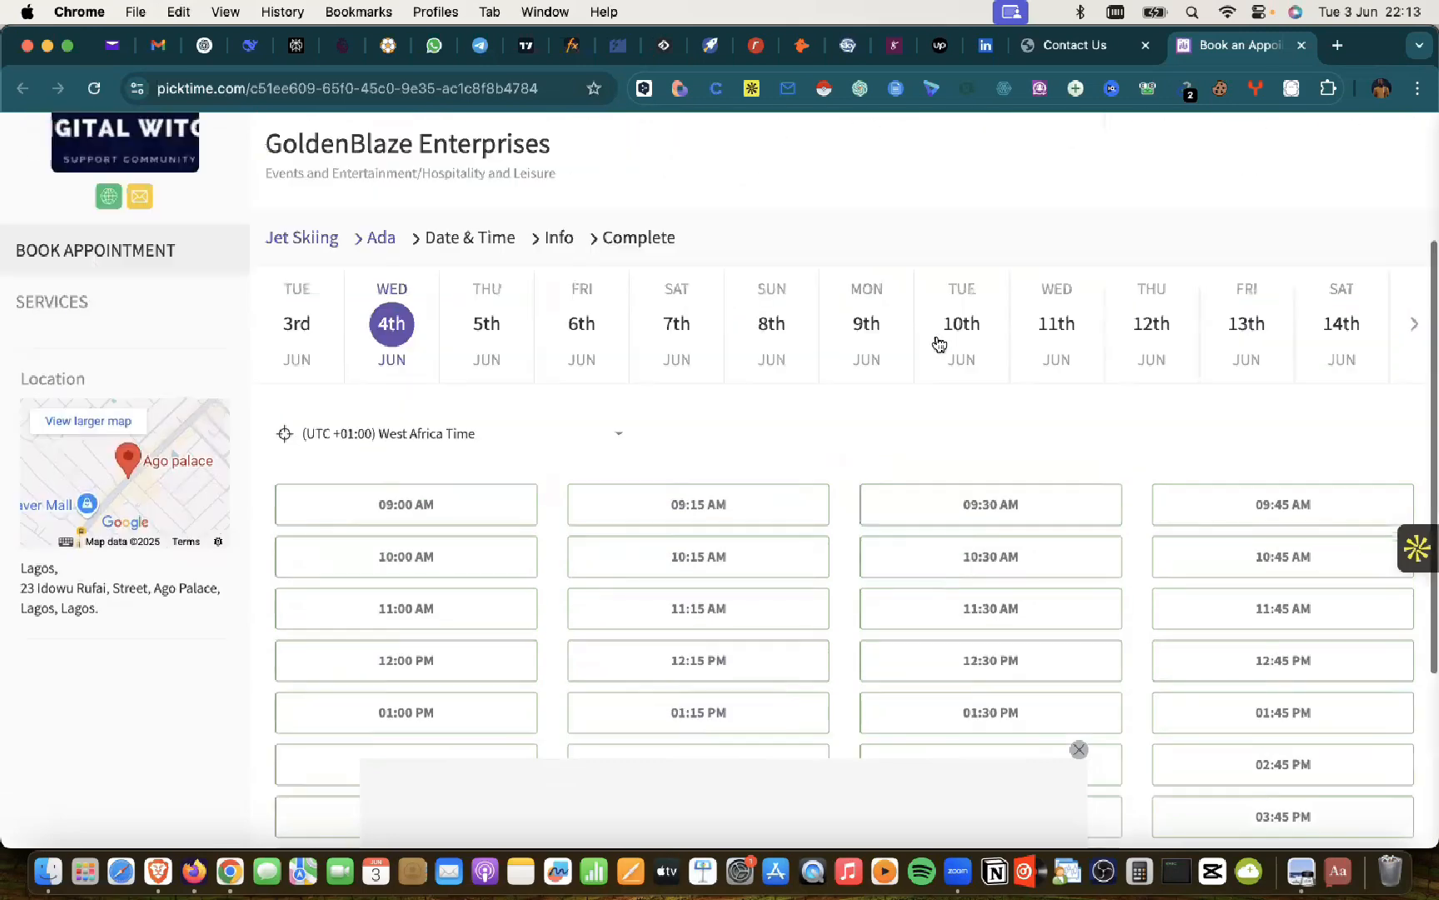
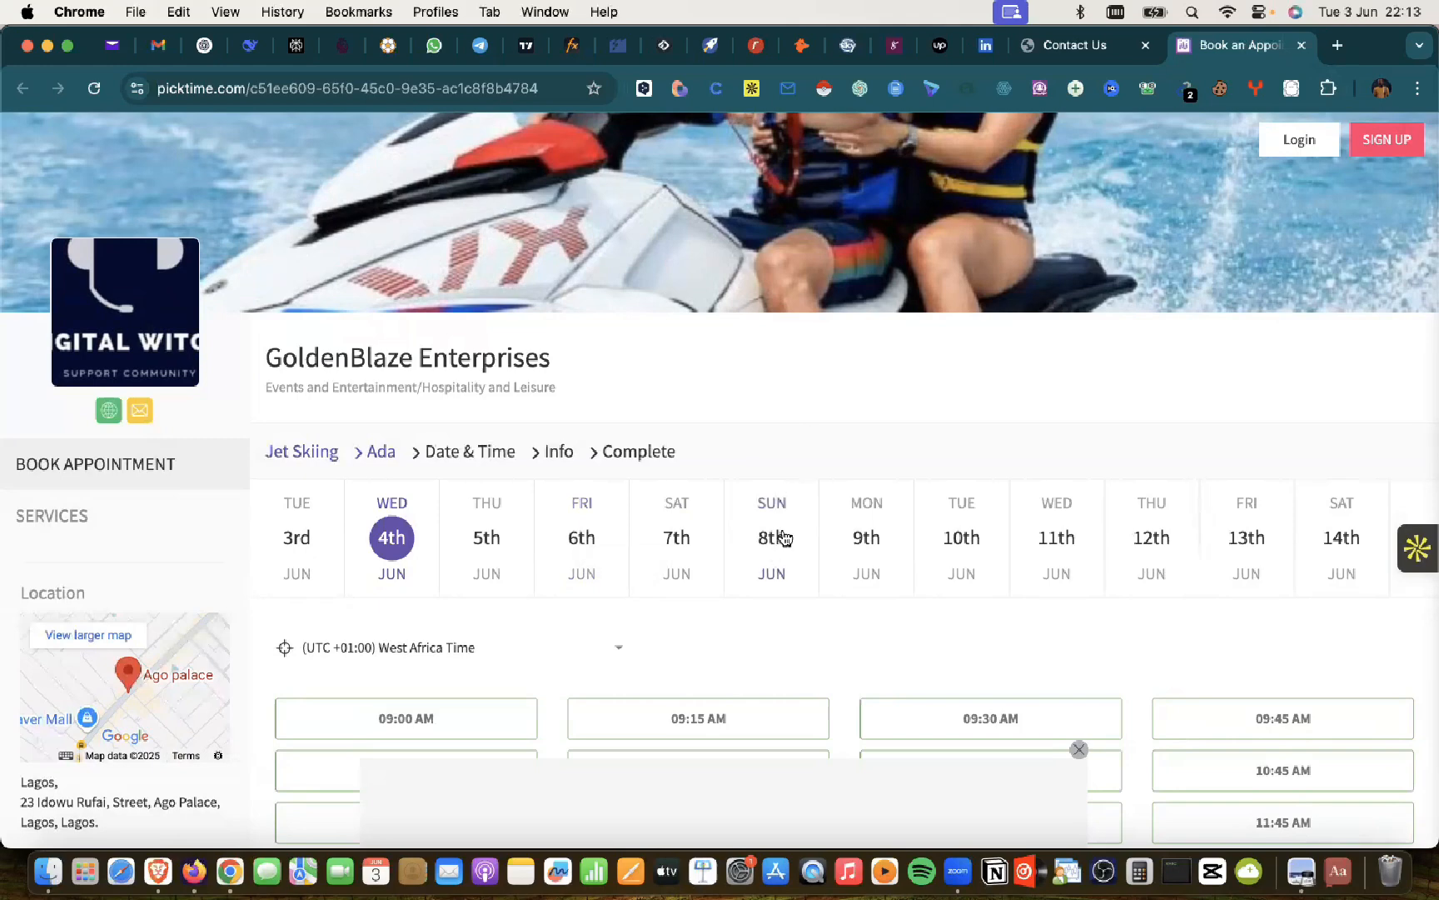
# Step: Choose the 09:00 AM Jet Skiing slot on Wed 4 June and start on the First Name field
pyautogui.scroll(-5, 782, 541)
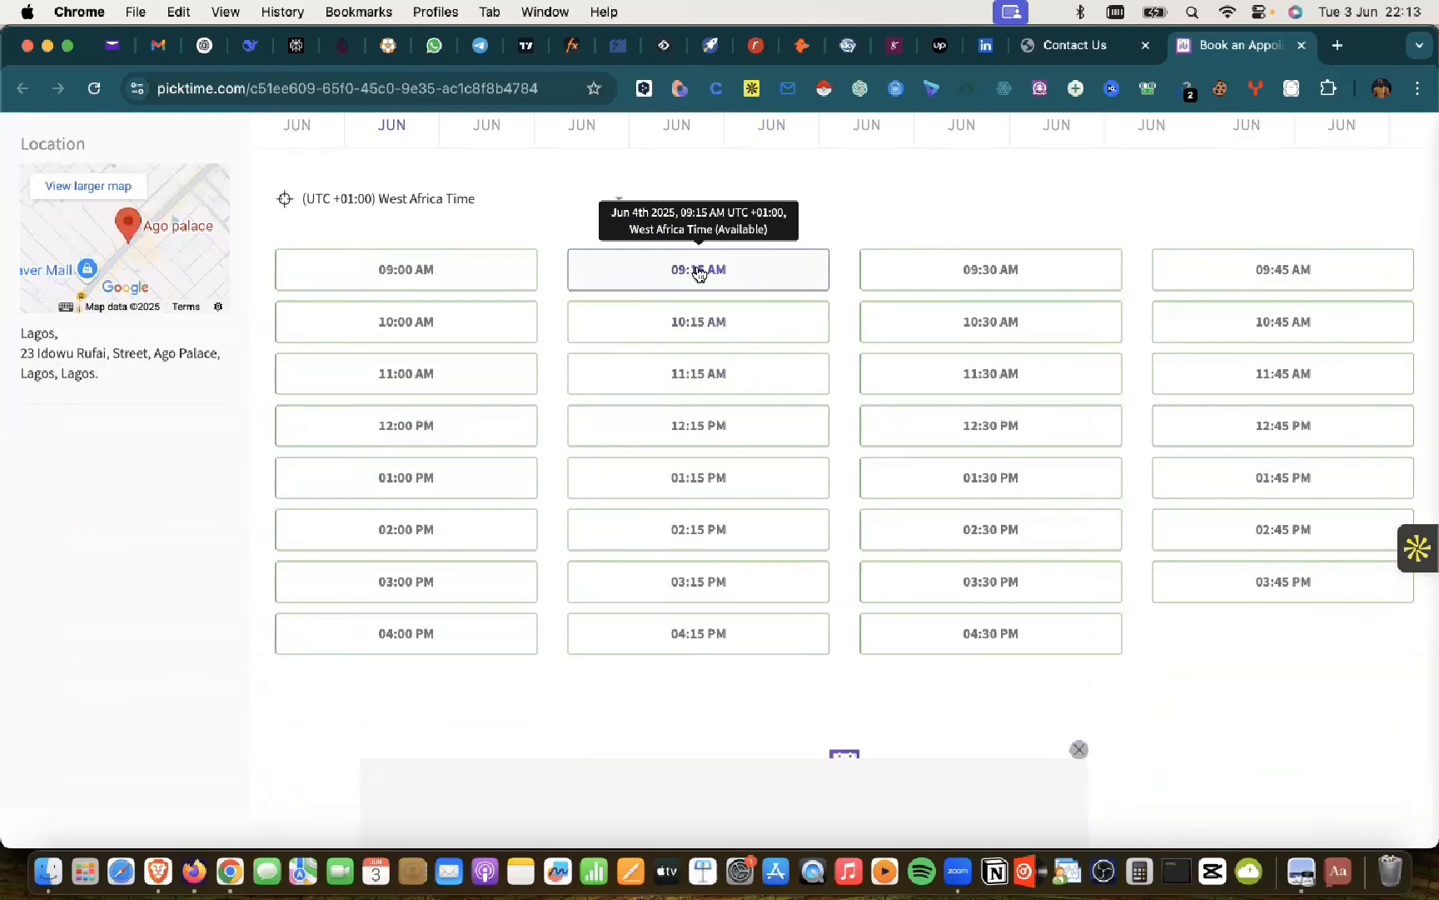
pyautogui.scroll(5, 699, 273)
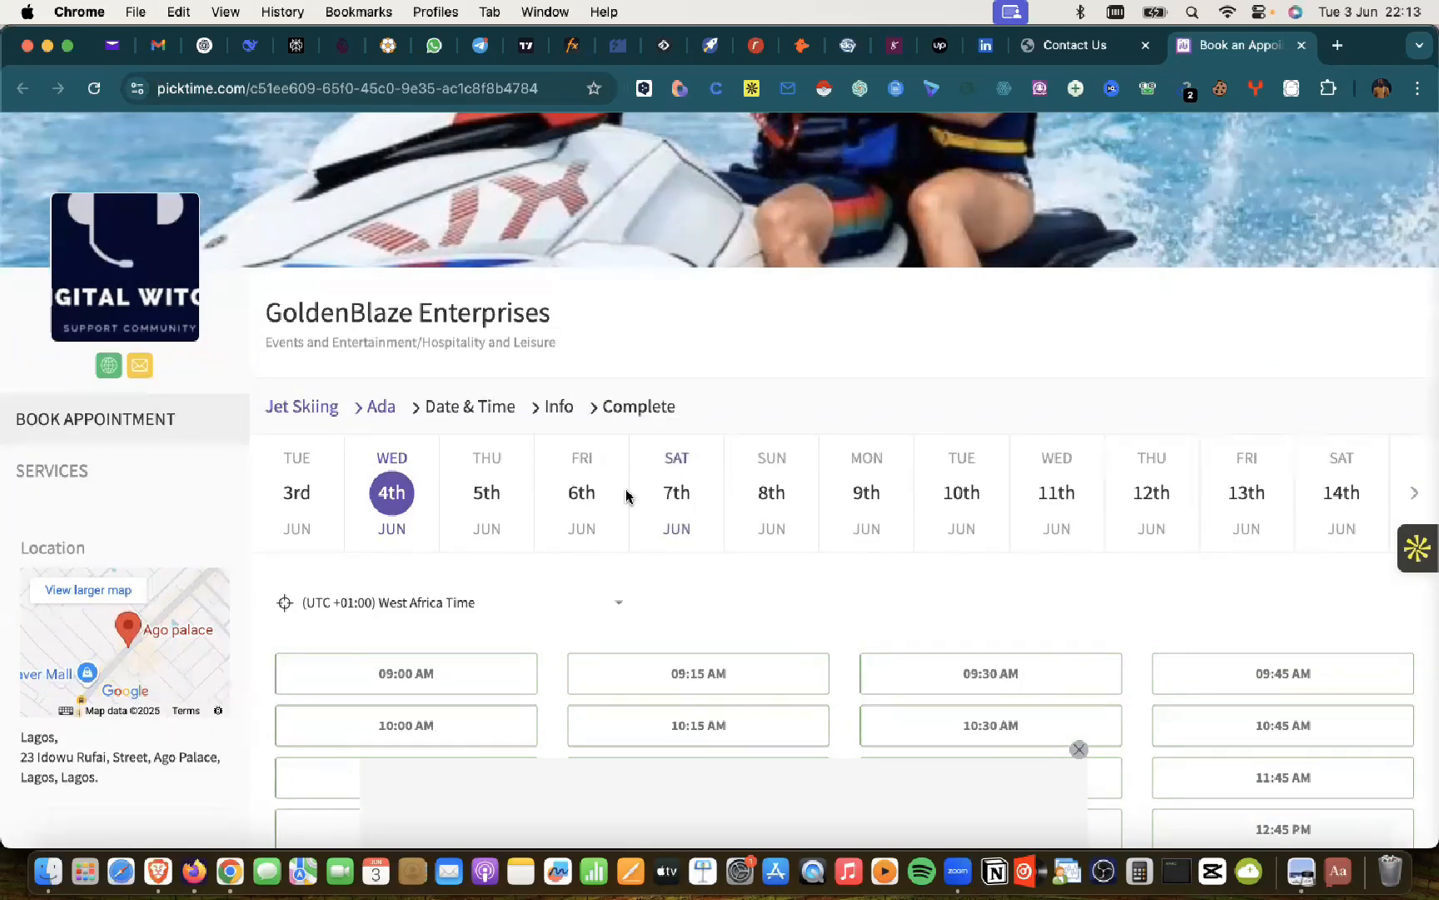
pyautogui.scroll(-5, 605, 545)
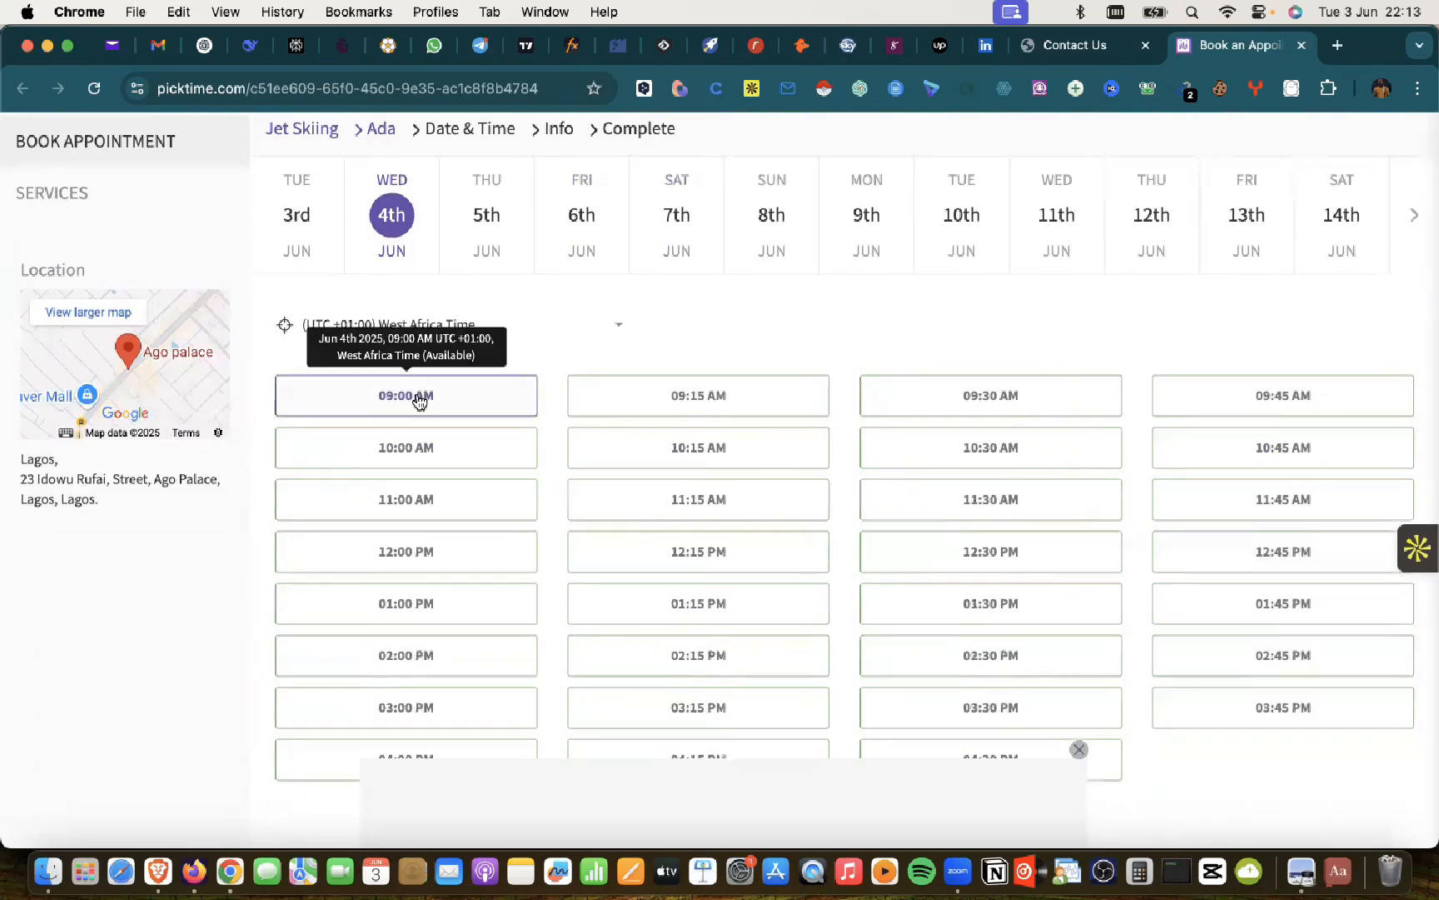
pyautogui.click(393, 397)
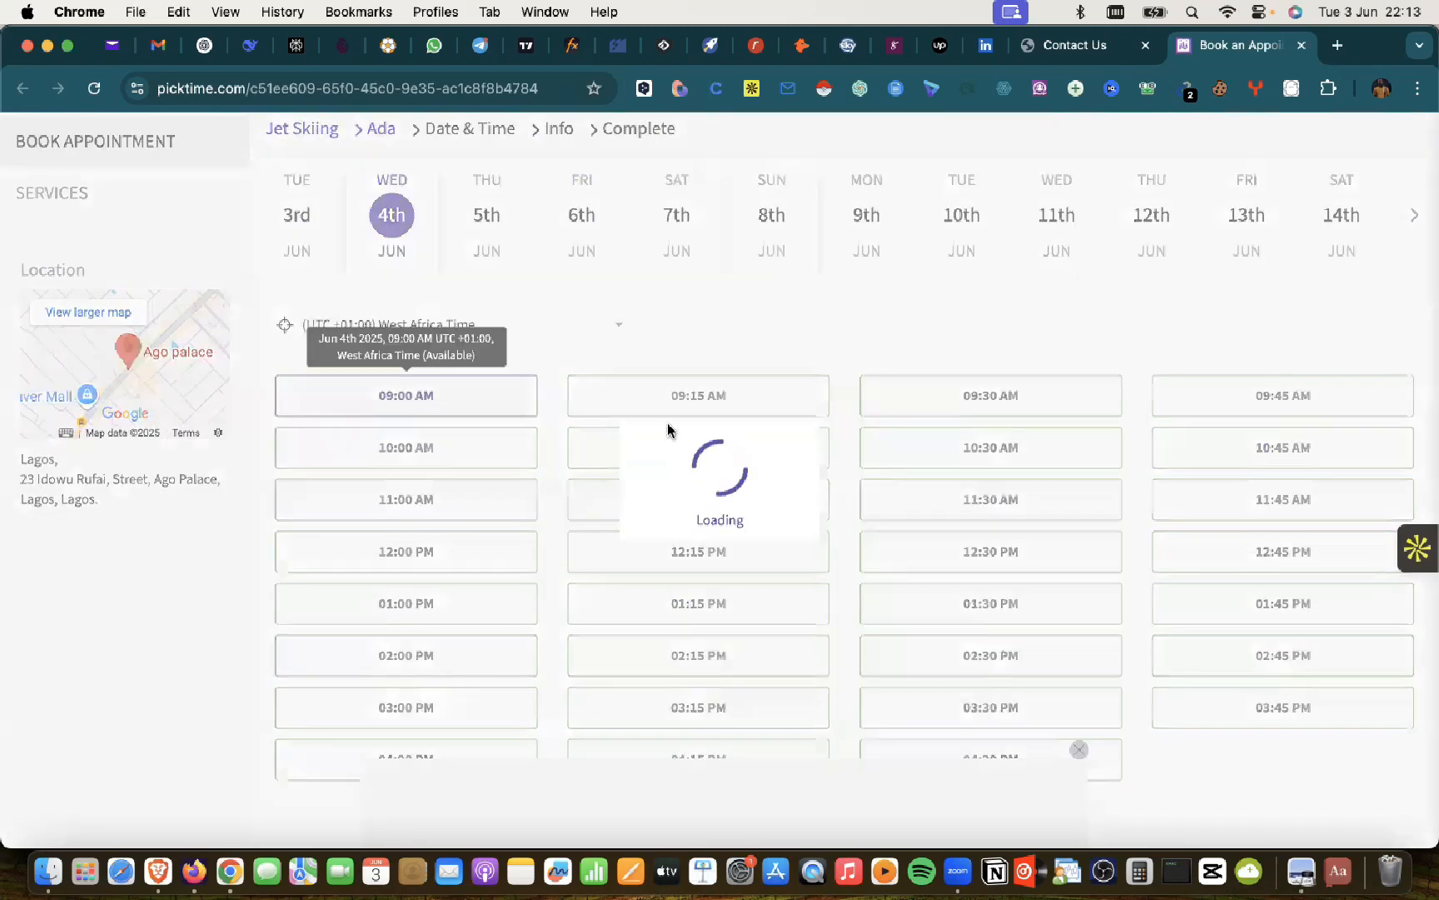
pyautogui.click(453, 380)
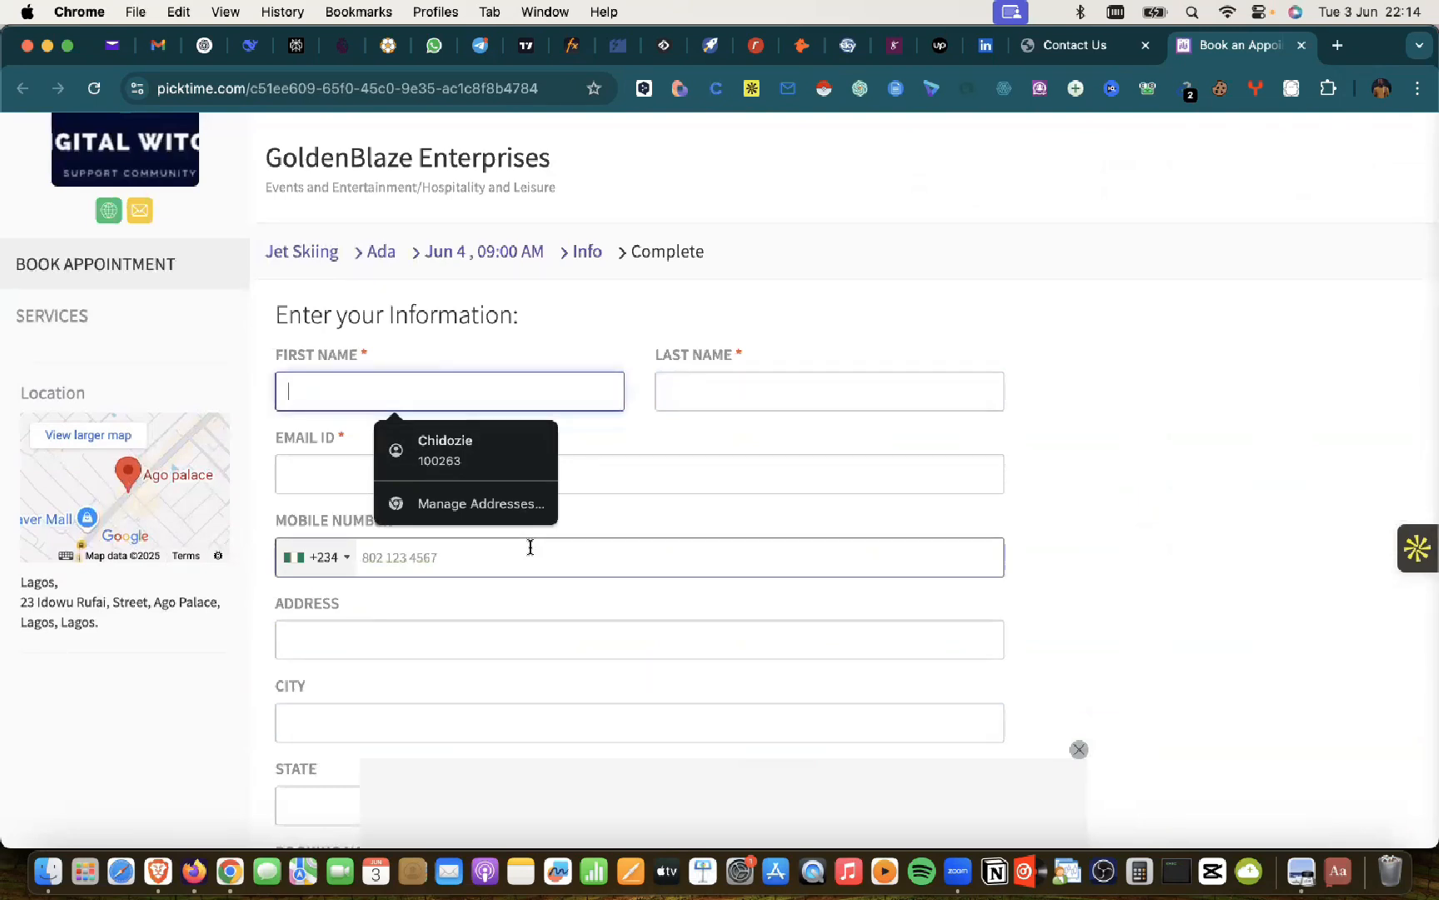
# Step: Enter the customer's first and last name, correcting a mistaken first name
pyautogui.click(829, 391)
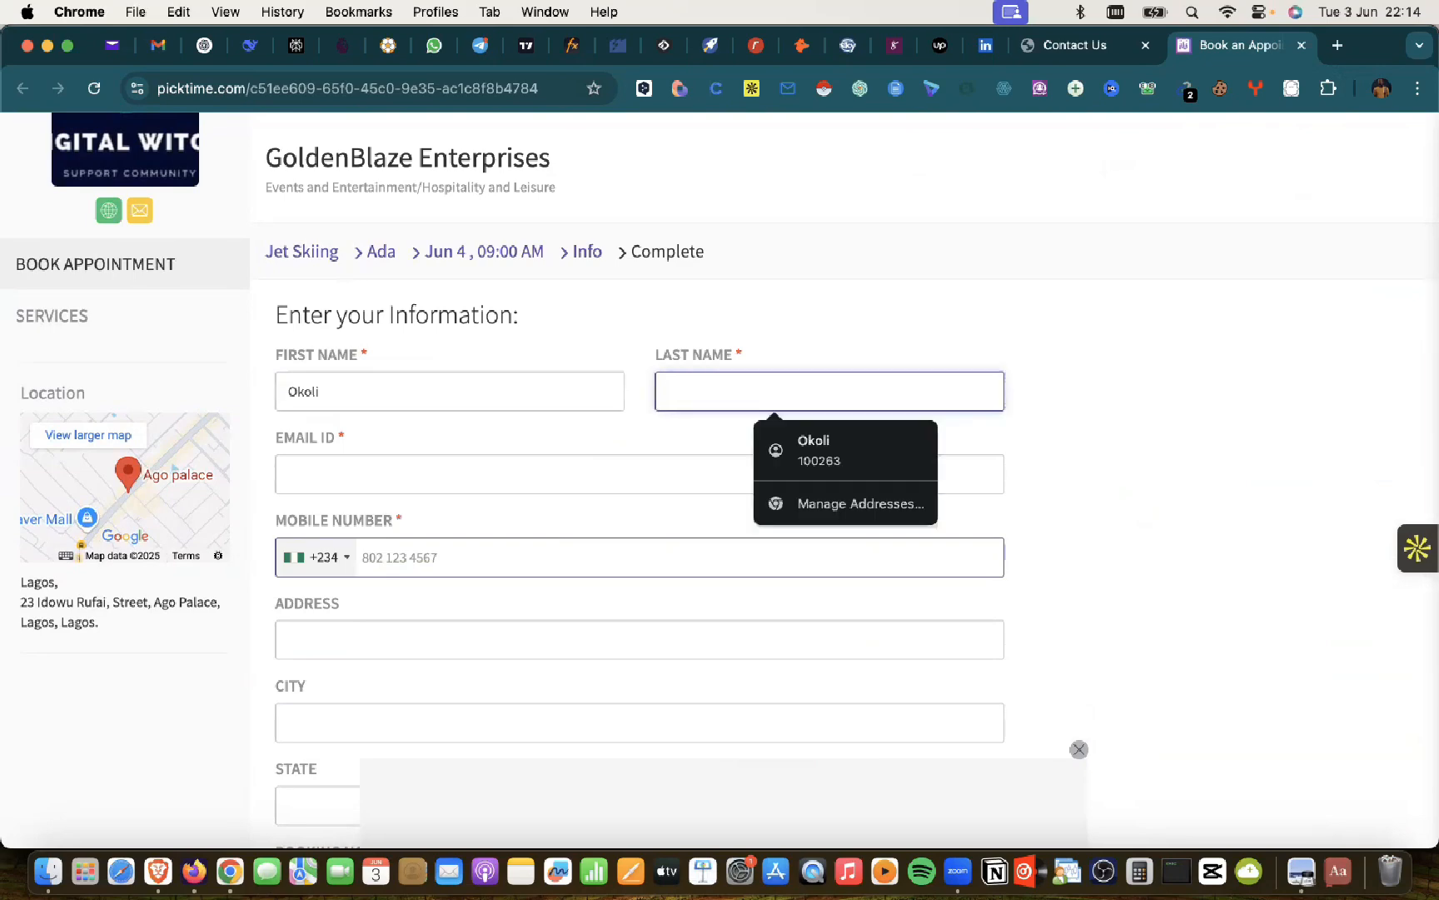
pyautogui.press('super+Tab')
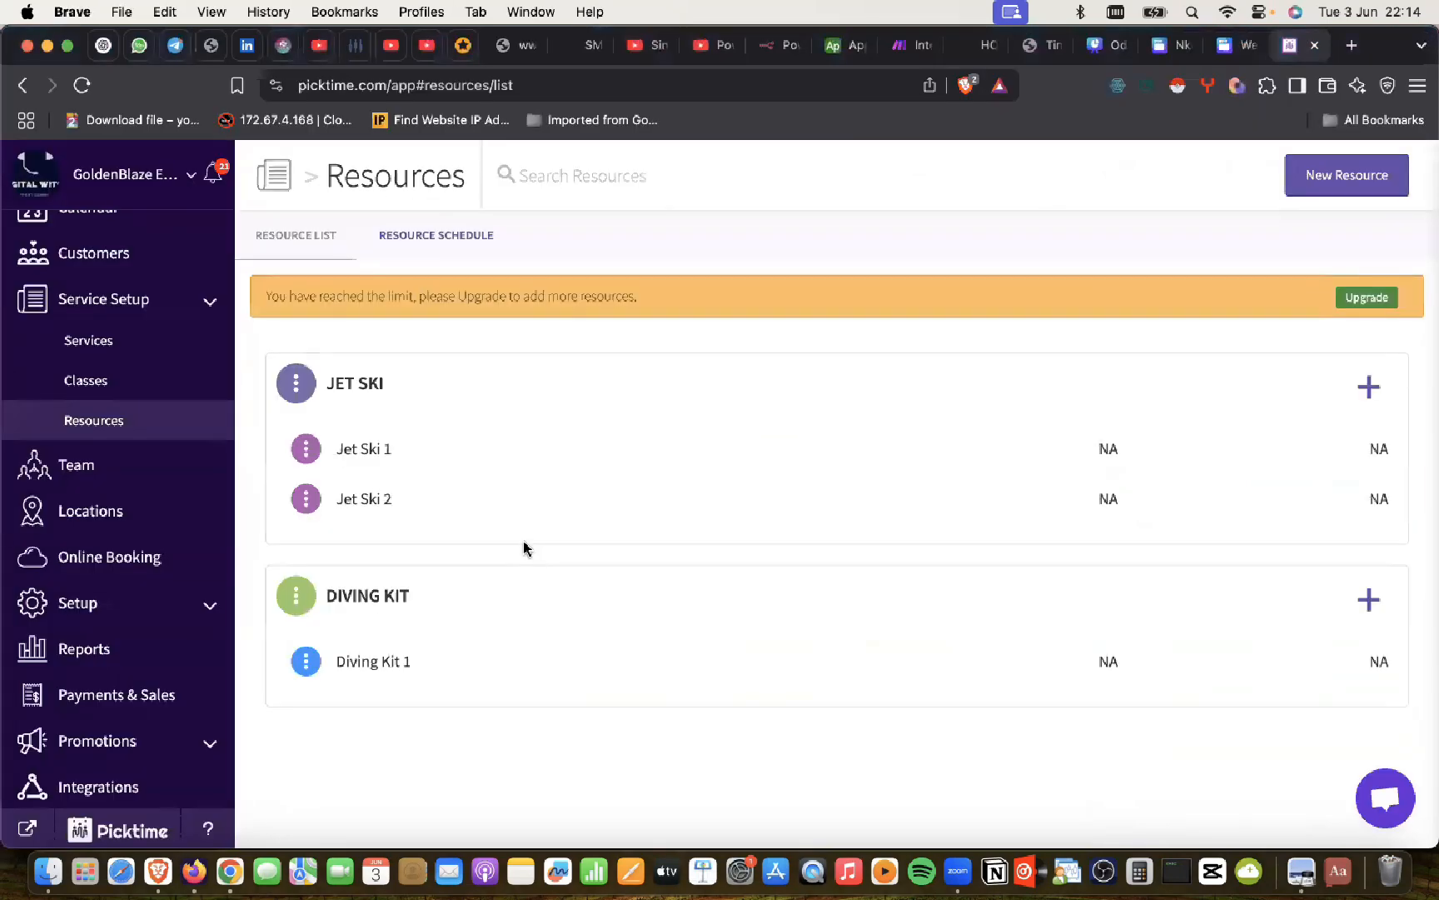
pyautogui.press('super+Tab')
pyautogui.click(390, 390)
pyautogui.press('super+a')
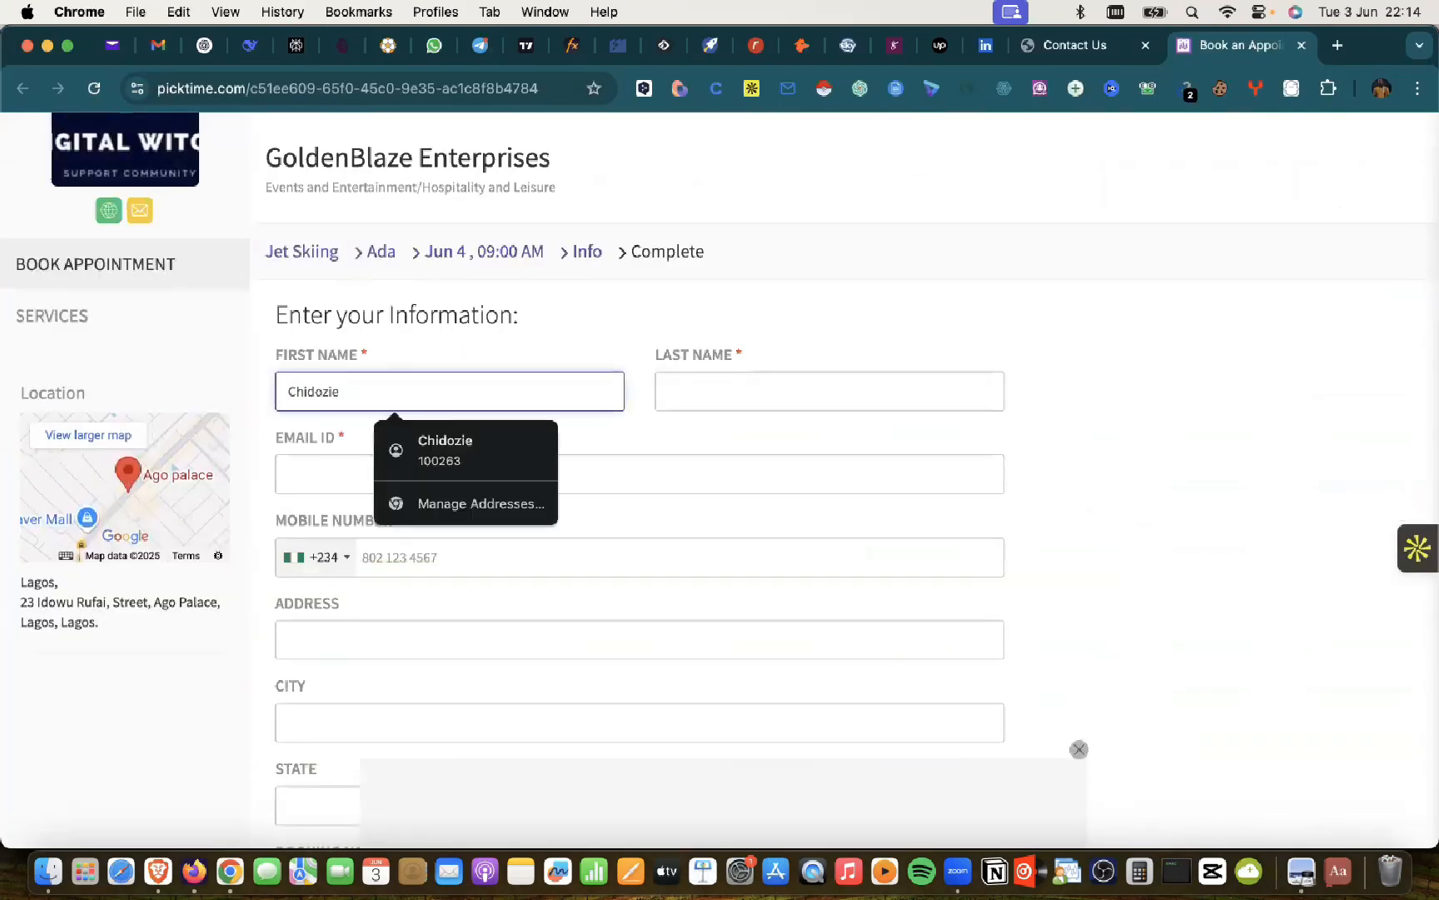
pyautogui.click(829, 391)
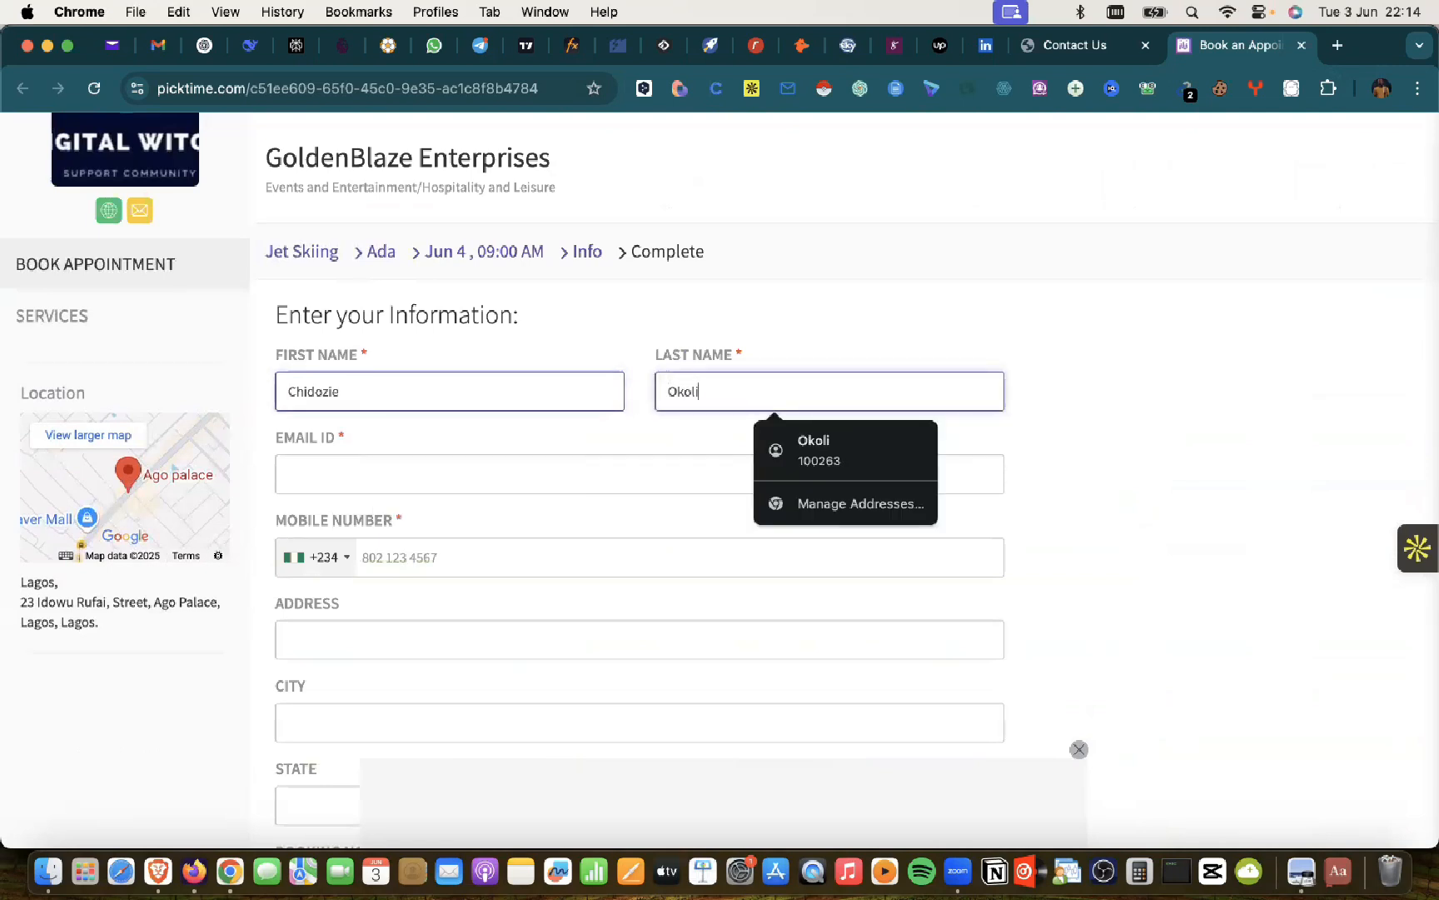
# Step: Fill in the customer's e-mail address and mobile number
pyautogui.click(639, 473)
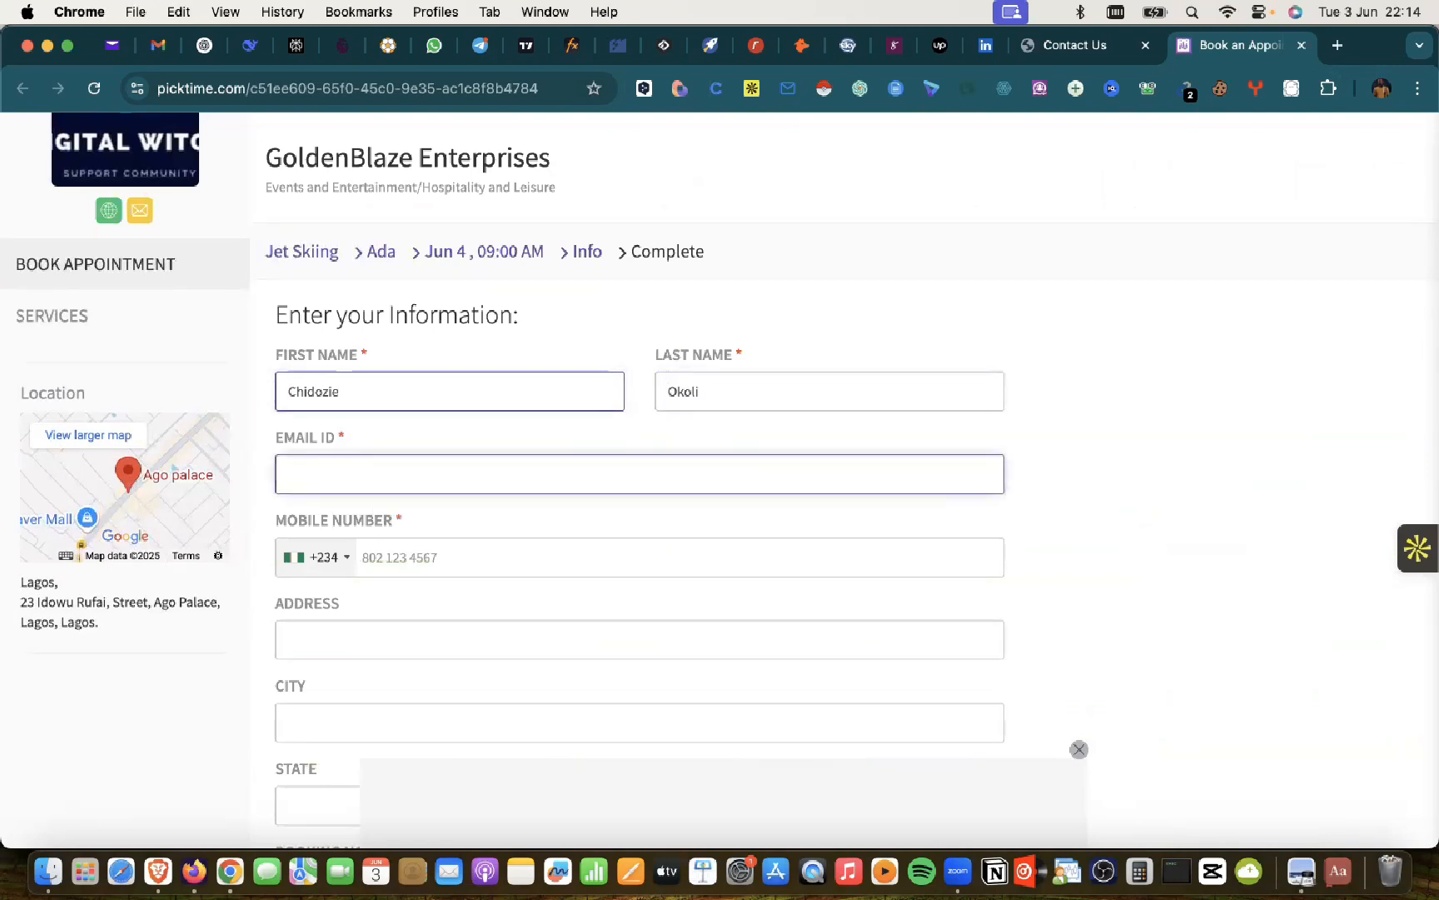
pyautogui.press('Tab')
pyautogui.click(391, 571)
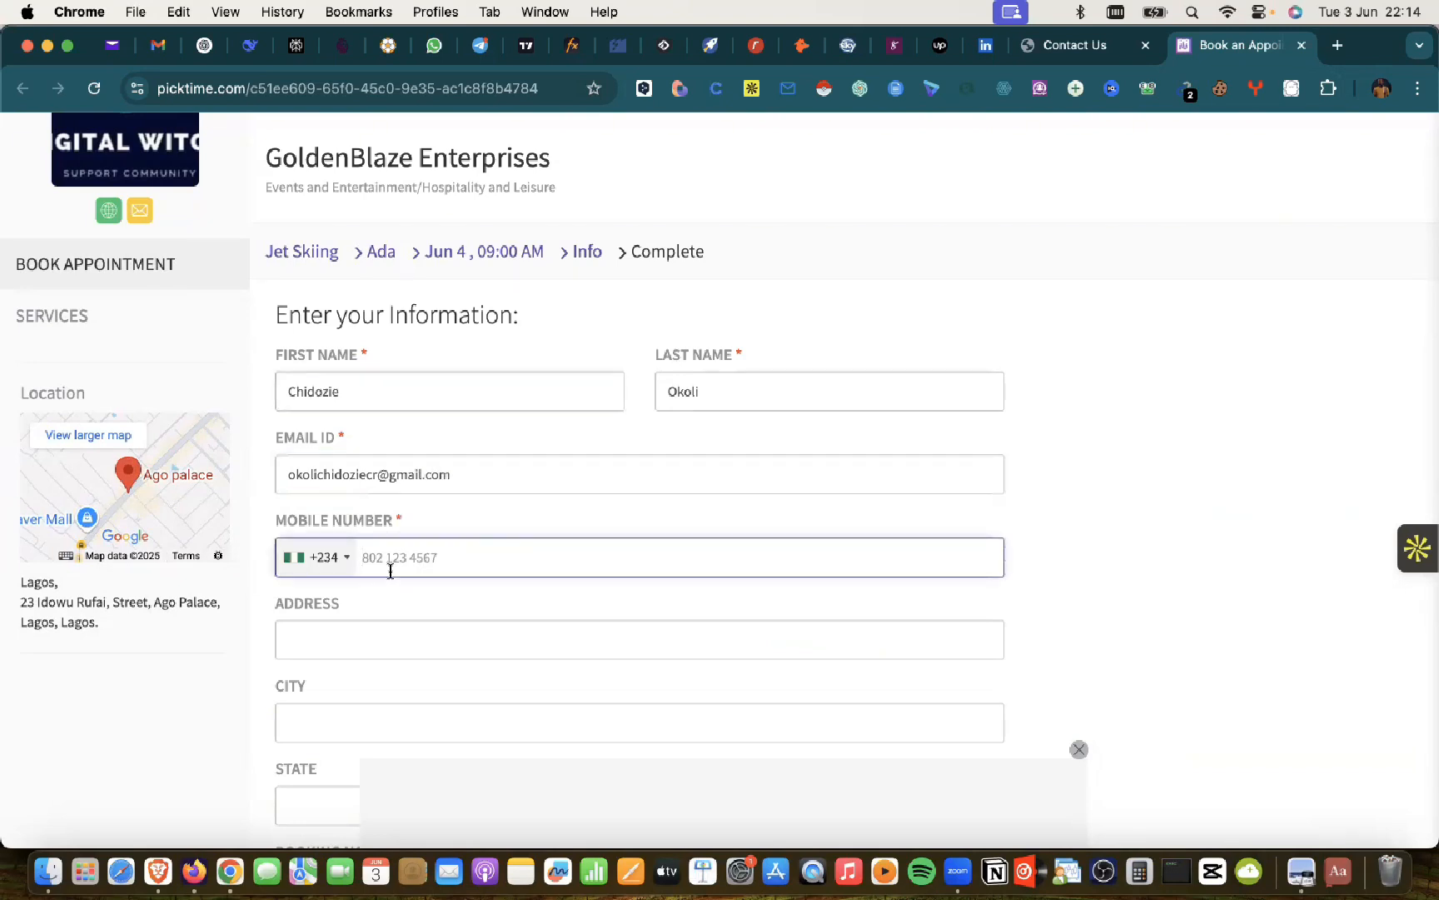
# Step: Enter the customer's address and city, and accept the suggested state and zip code
pyautogui.press('Tab')
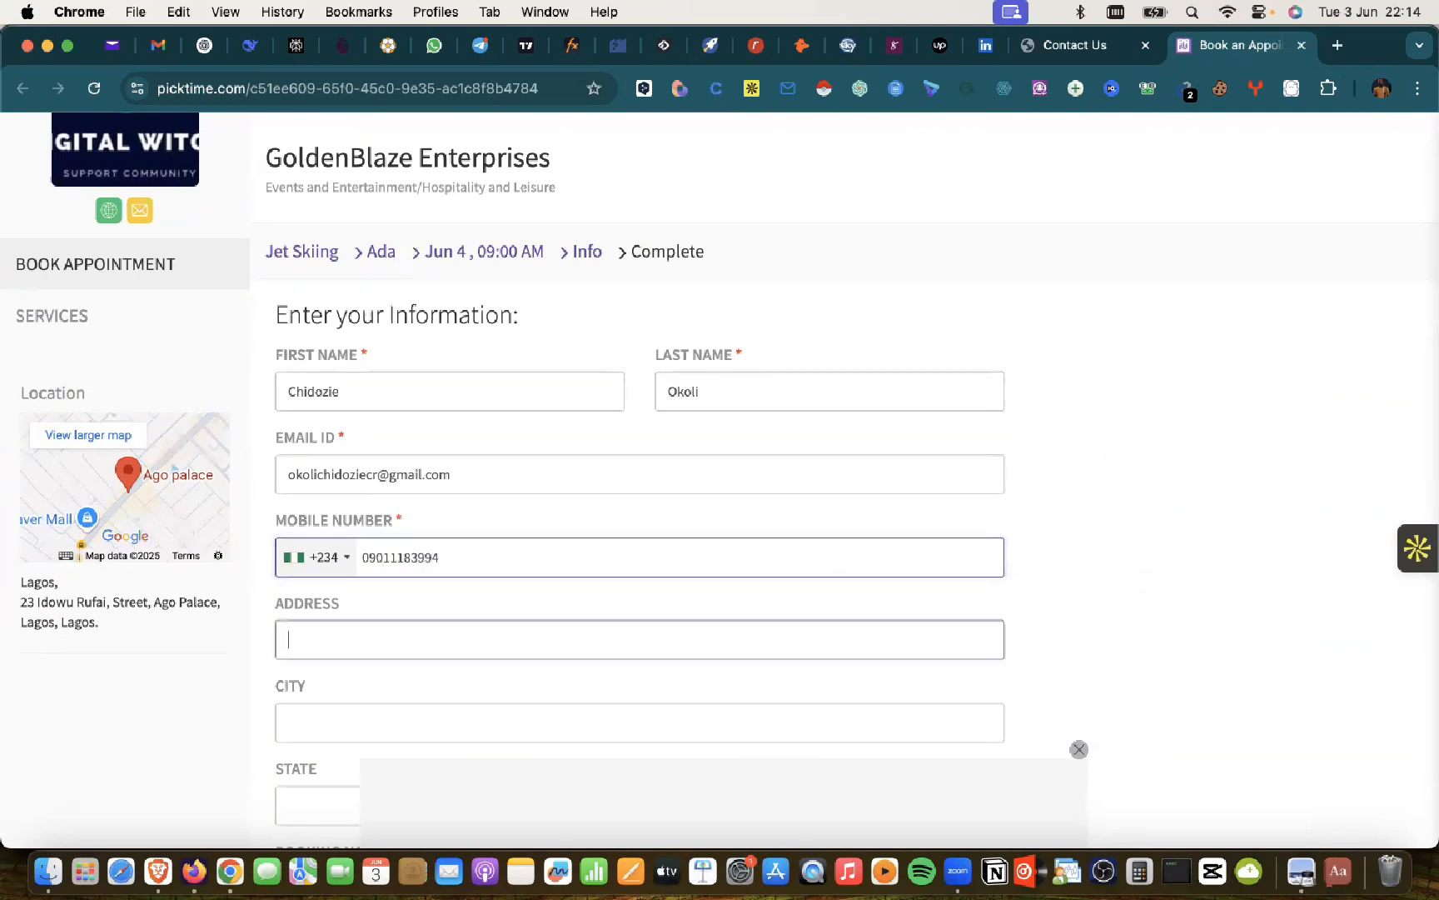
pyautogui.write('Ikeja')
pyautogui.scroll(-3, 317, 549)
pyautogui.click(336, 579)
pyautogui.write('Ikeja')
pyautogui.scroll(-2, 311, 604)
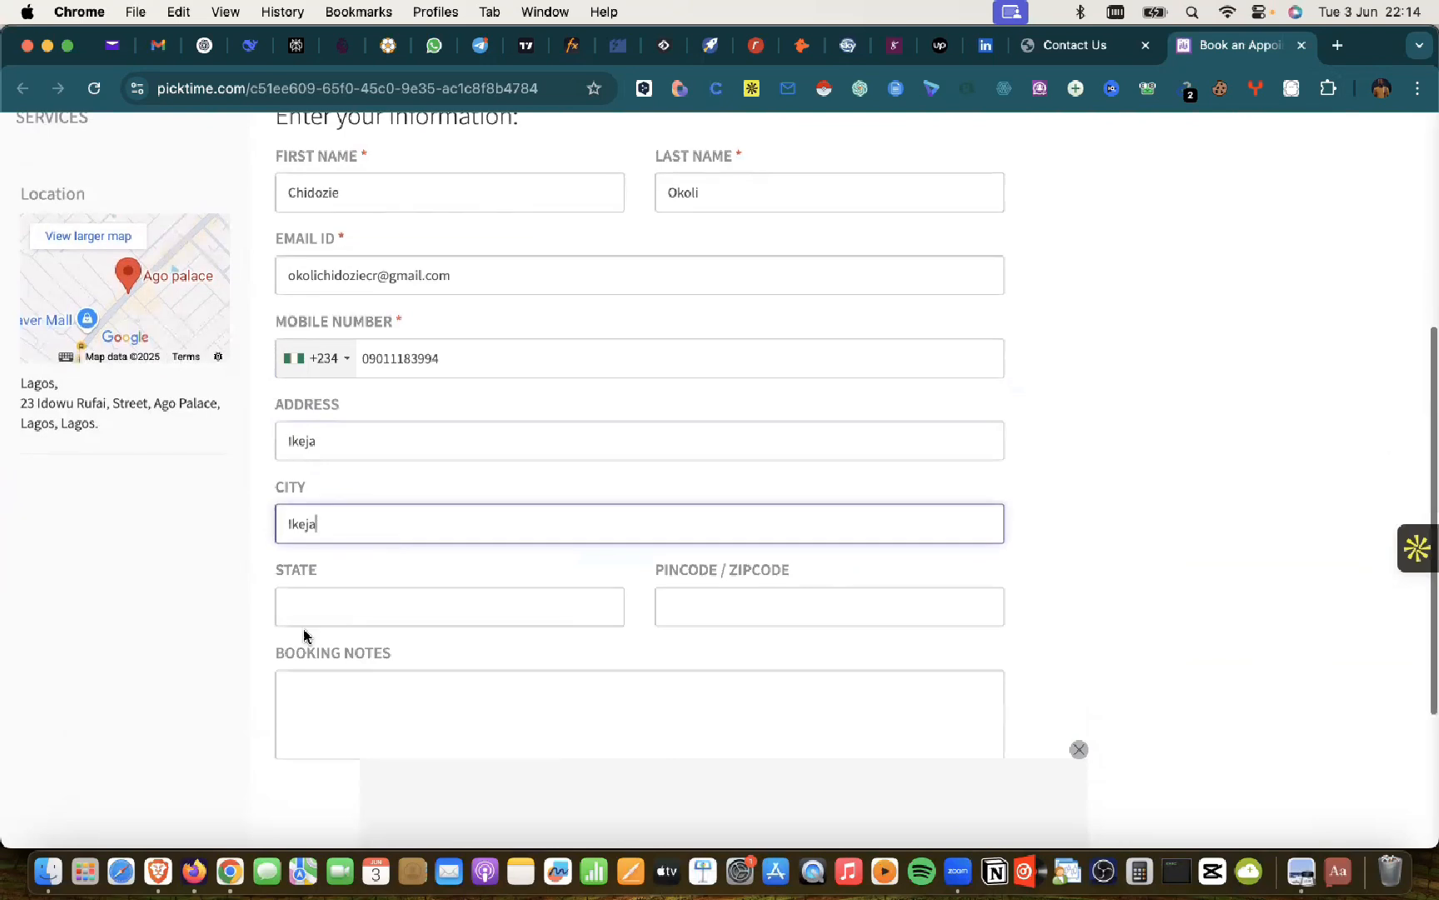
pyautogui.click(382, 601)
pyautogui.write('L')
pyautogui.click(453, 666)
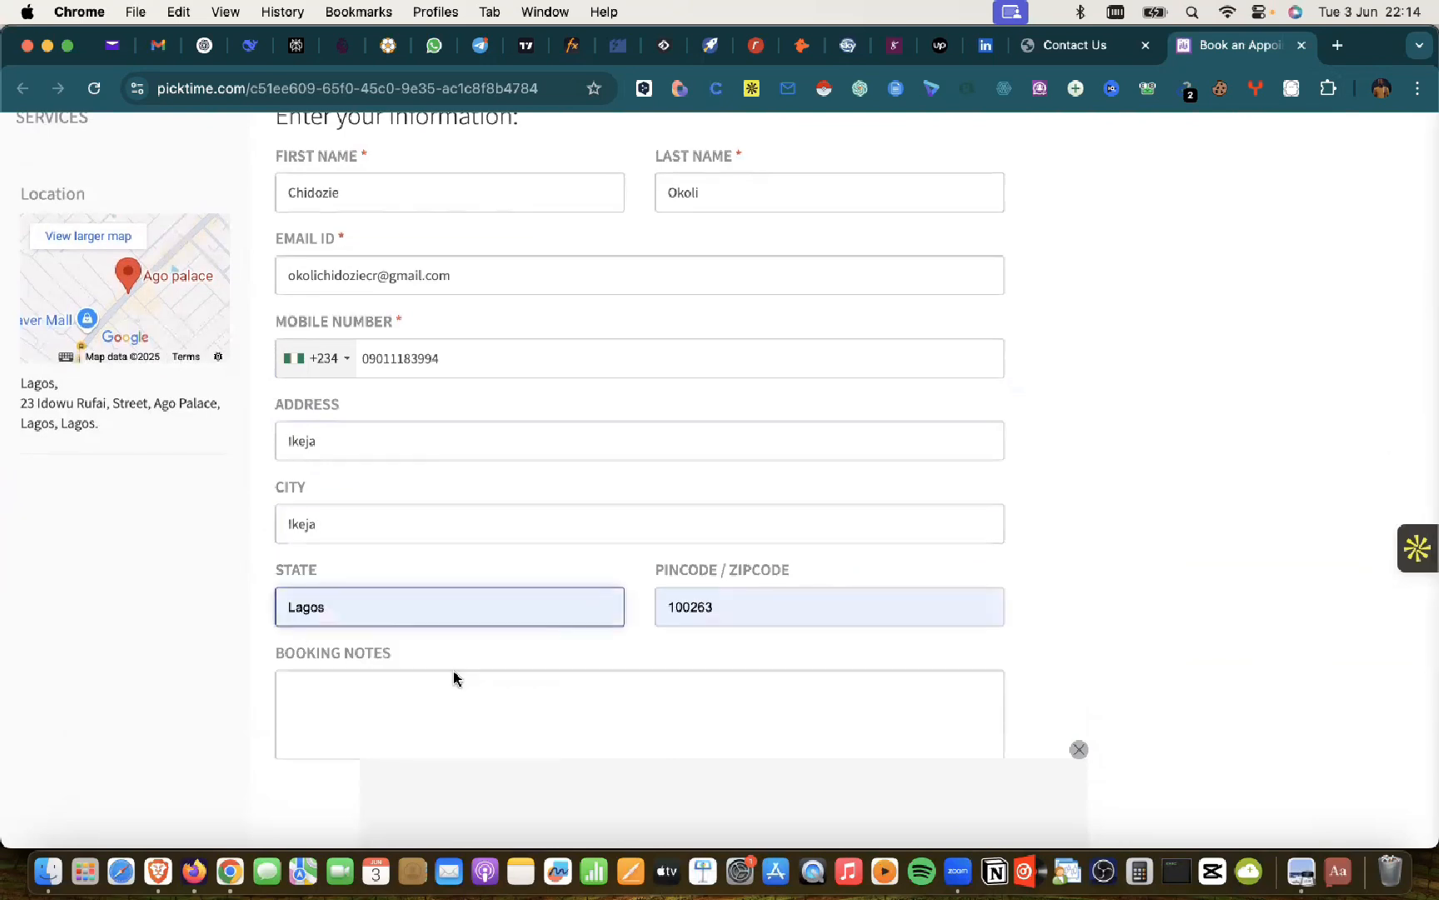
# Step: Correct the address and city entries, then submit the Book Appointment form
pyautogui.scroll(-5, 479, 604)
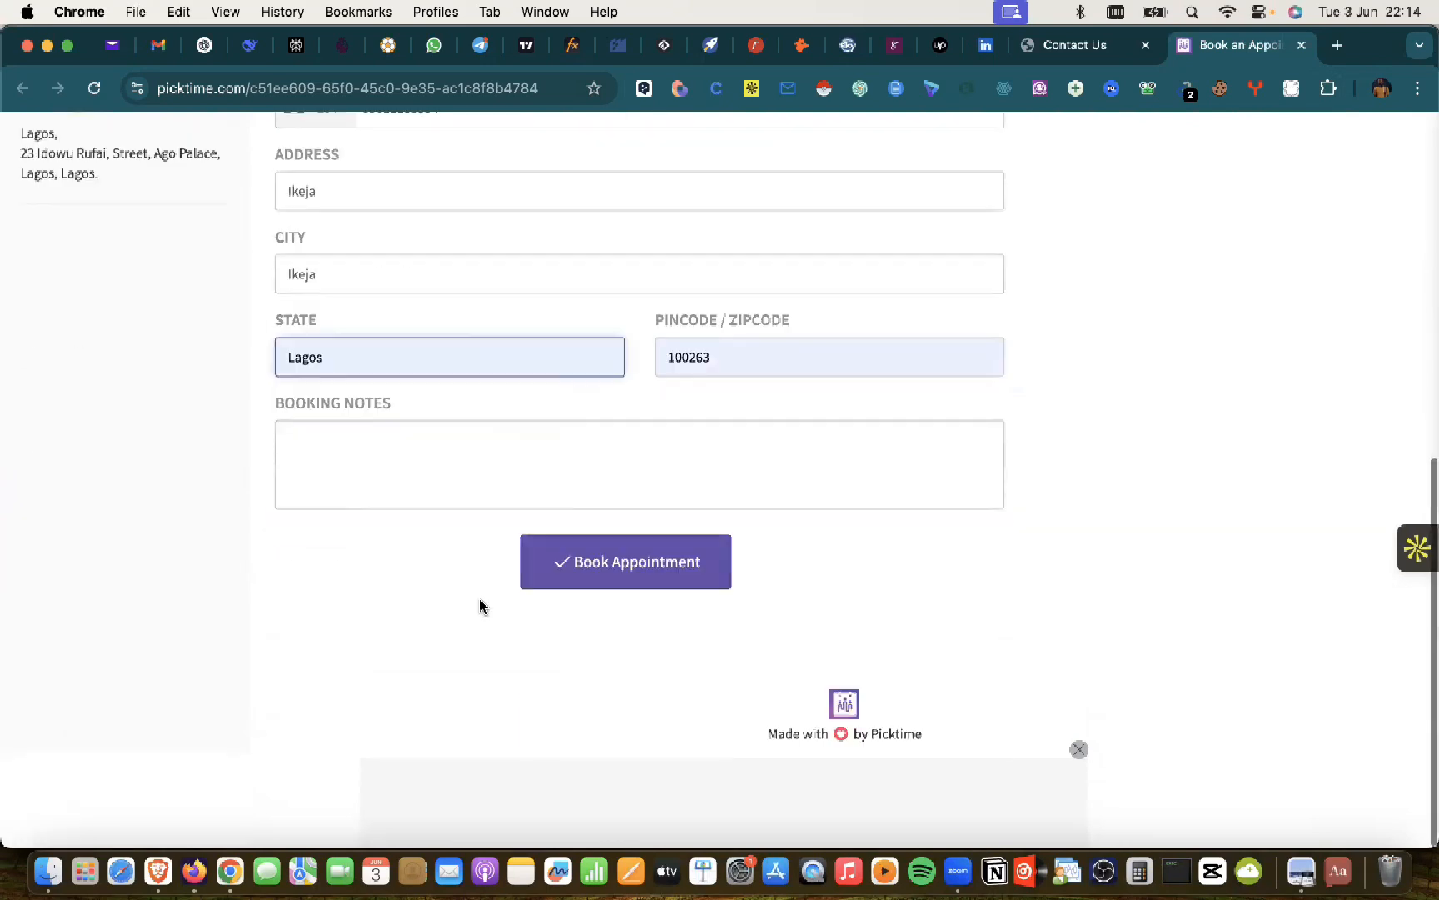
pyautogui.doubleClick(294, 194)
pyautogui.write('Ago nPalace')
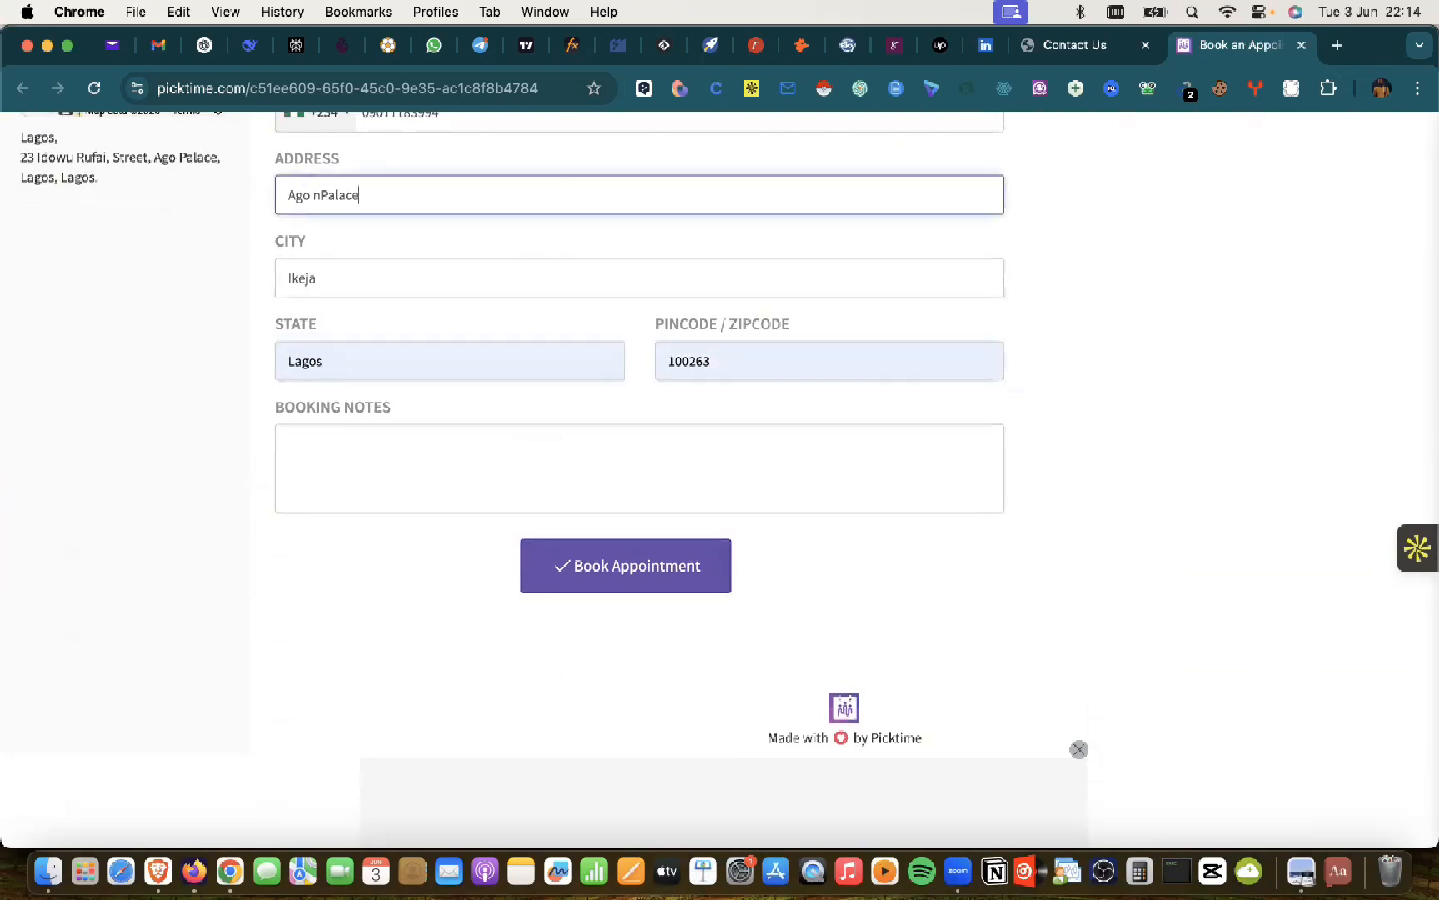
pyautogui.press('Tab')
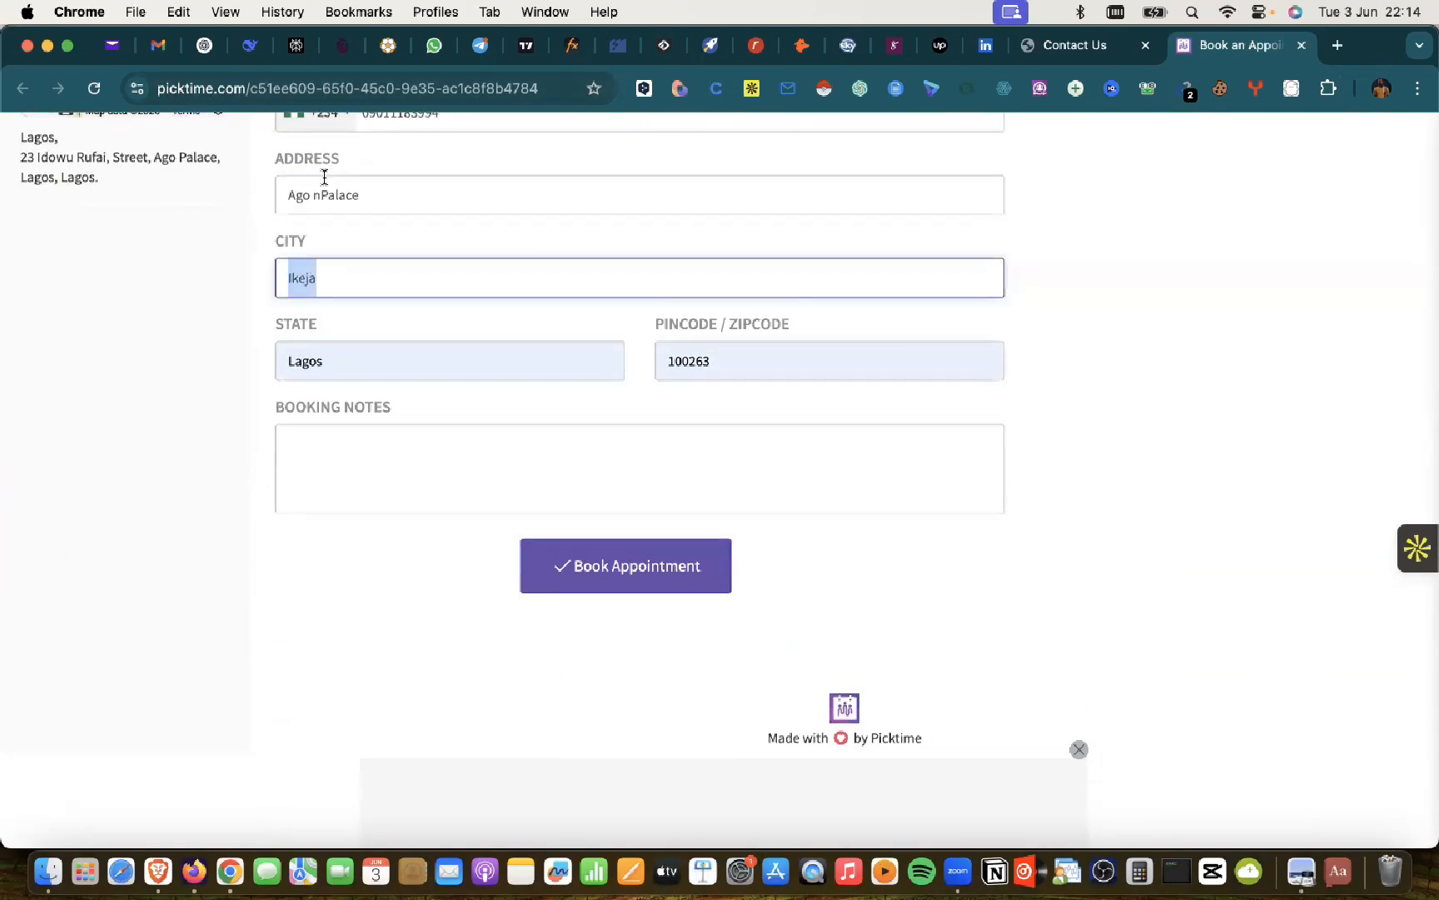
pyautogui.click(319, 194)
pyautogui.press('BackSpace')
pyautogui.click(358, 268)
pyautogui.press('cmd+a')
pyautogui.write('Ago Palac')
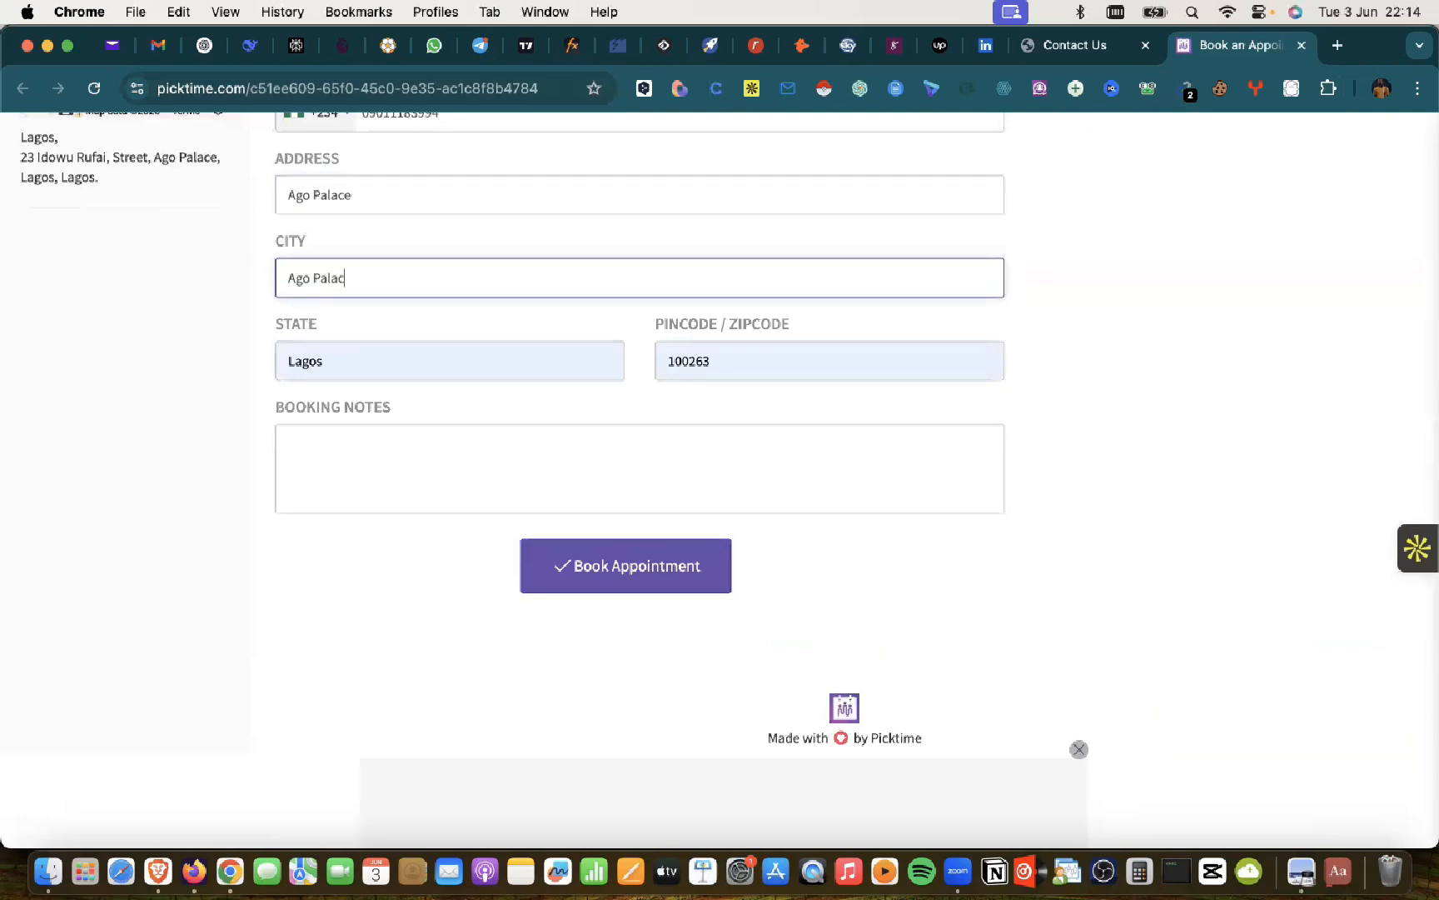
pyautogui.write('e')
pyautogui.click(334, 453)
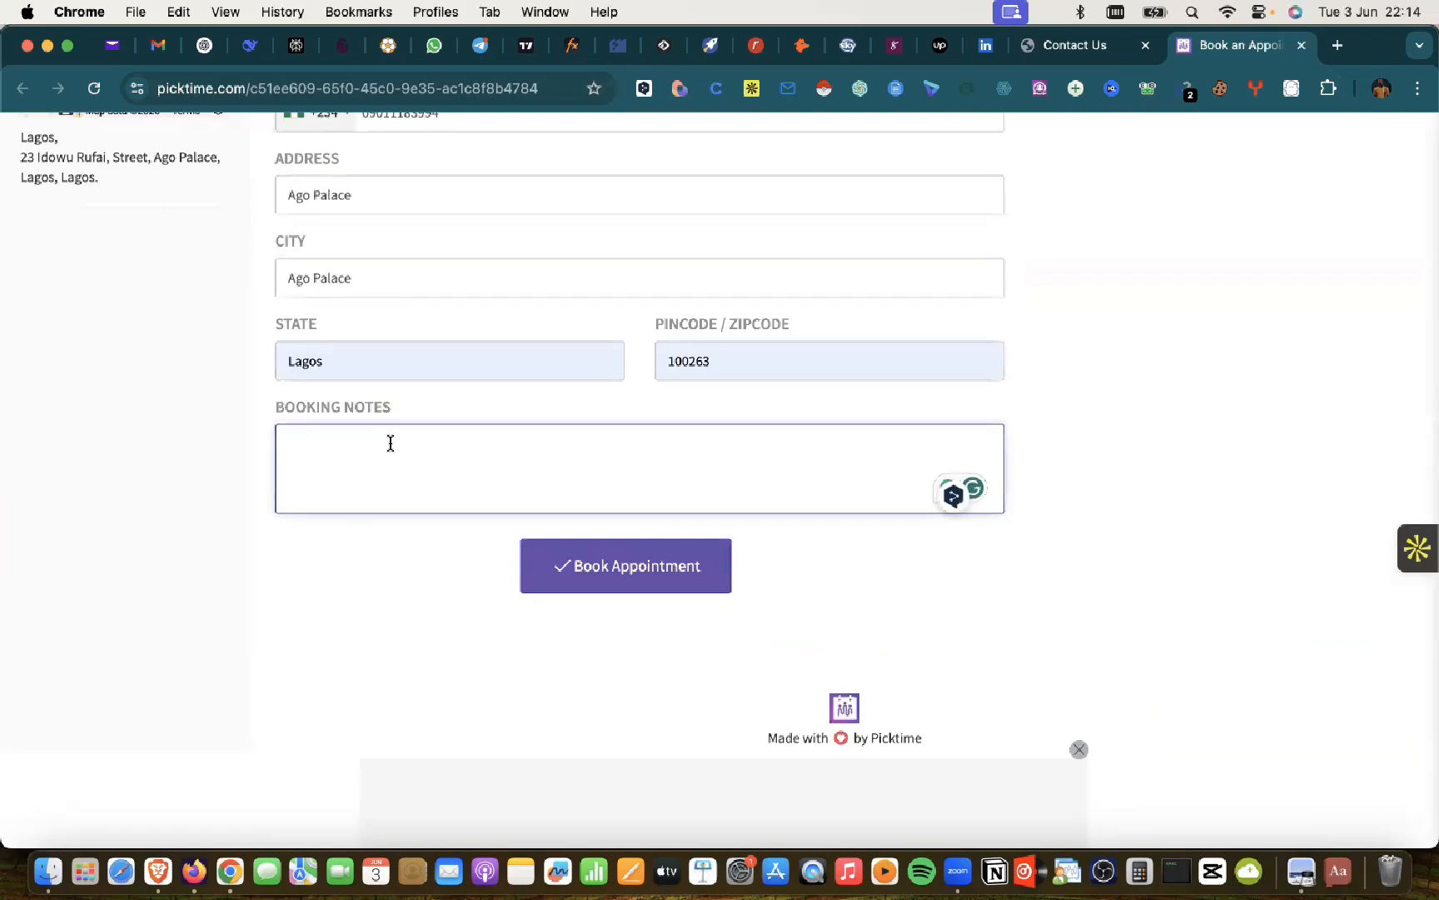
pyautogui.click(609, 564)
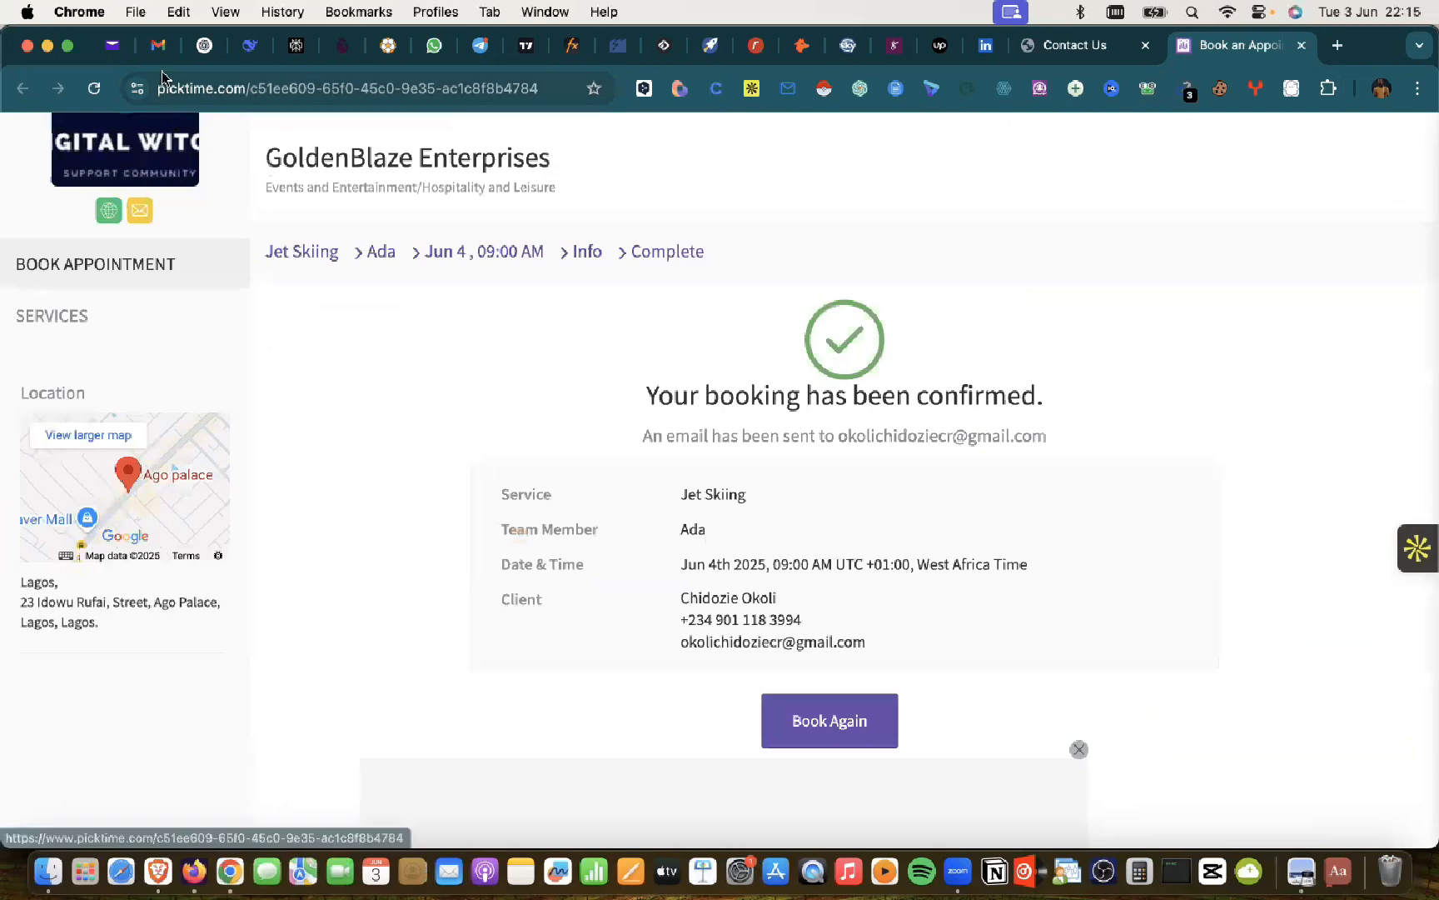
# Step: Switch to the Gmail inbox tab to look for the confirmation e-mail
pyautogui.click(159, 46)
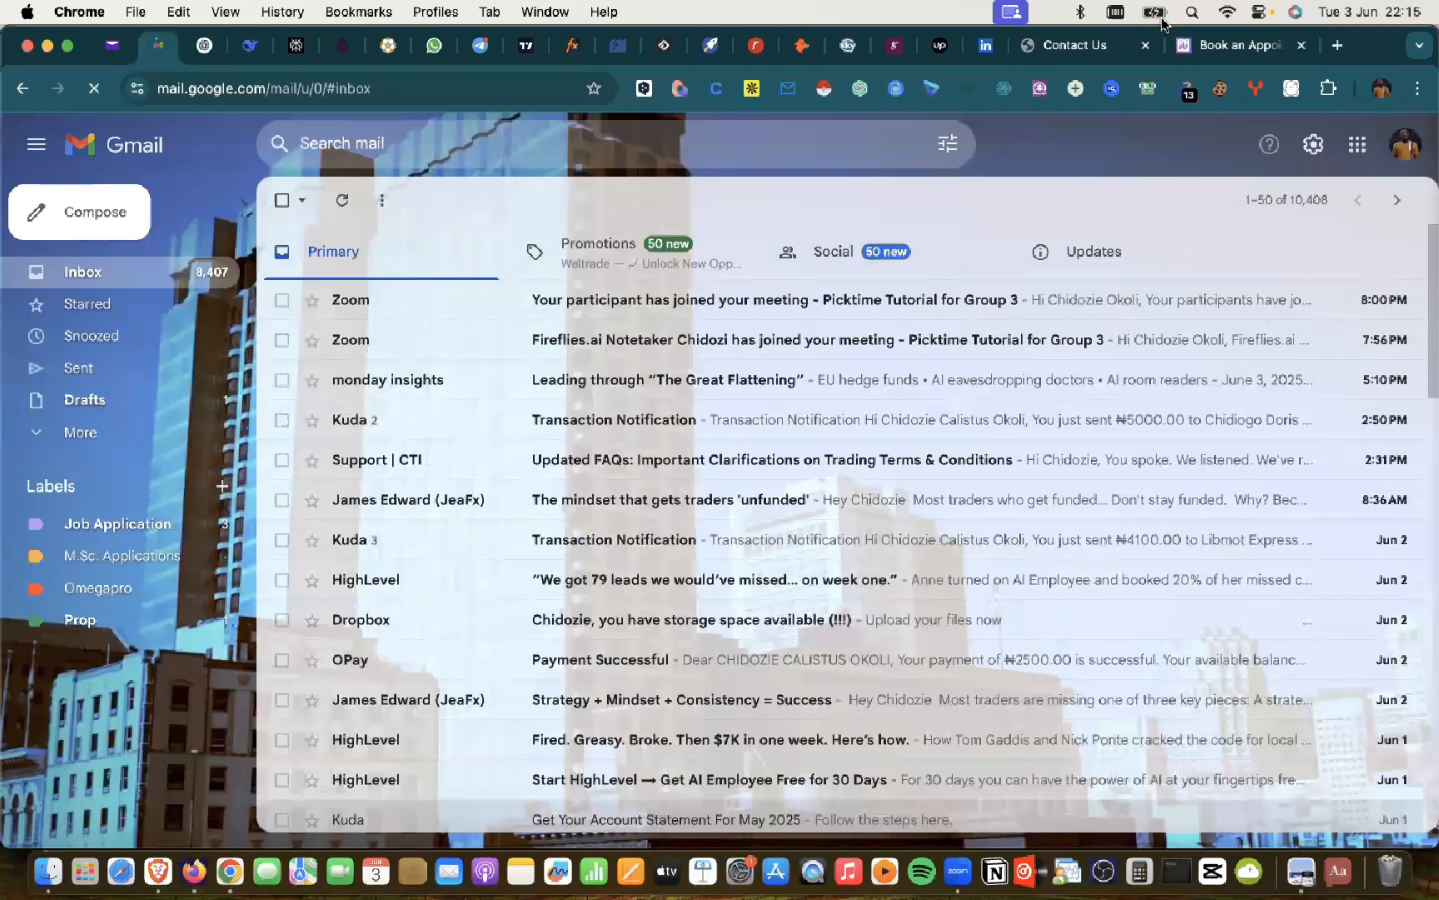
# Step: Switch to the other Google account and highlight the appointment ID and unique ID in the confirmation e-mail
pyautogui.click(1406, 144)
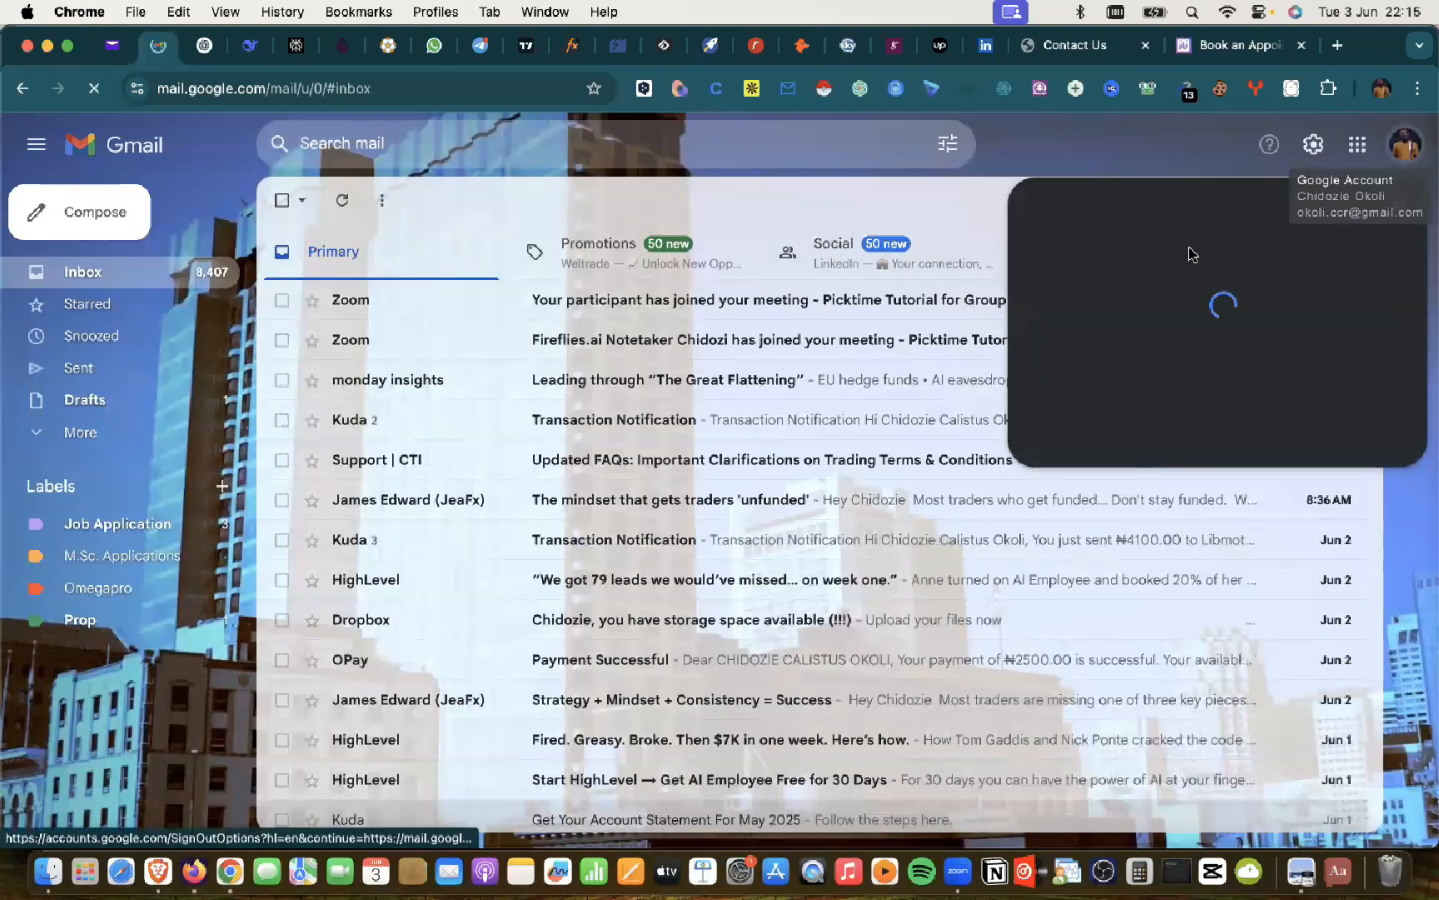
pyautogui.click(1129, 593)
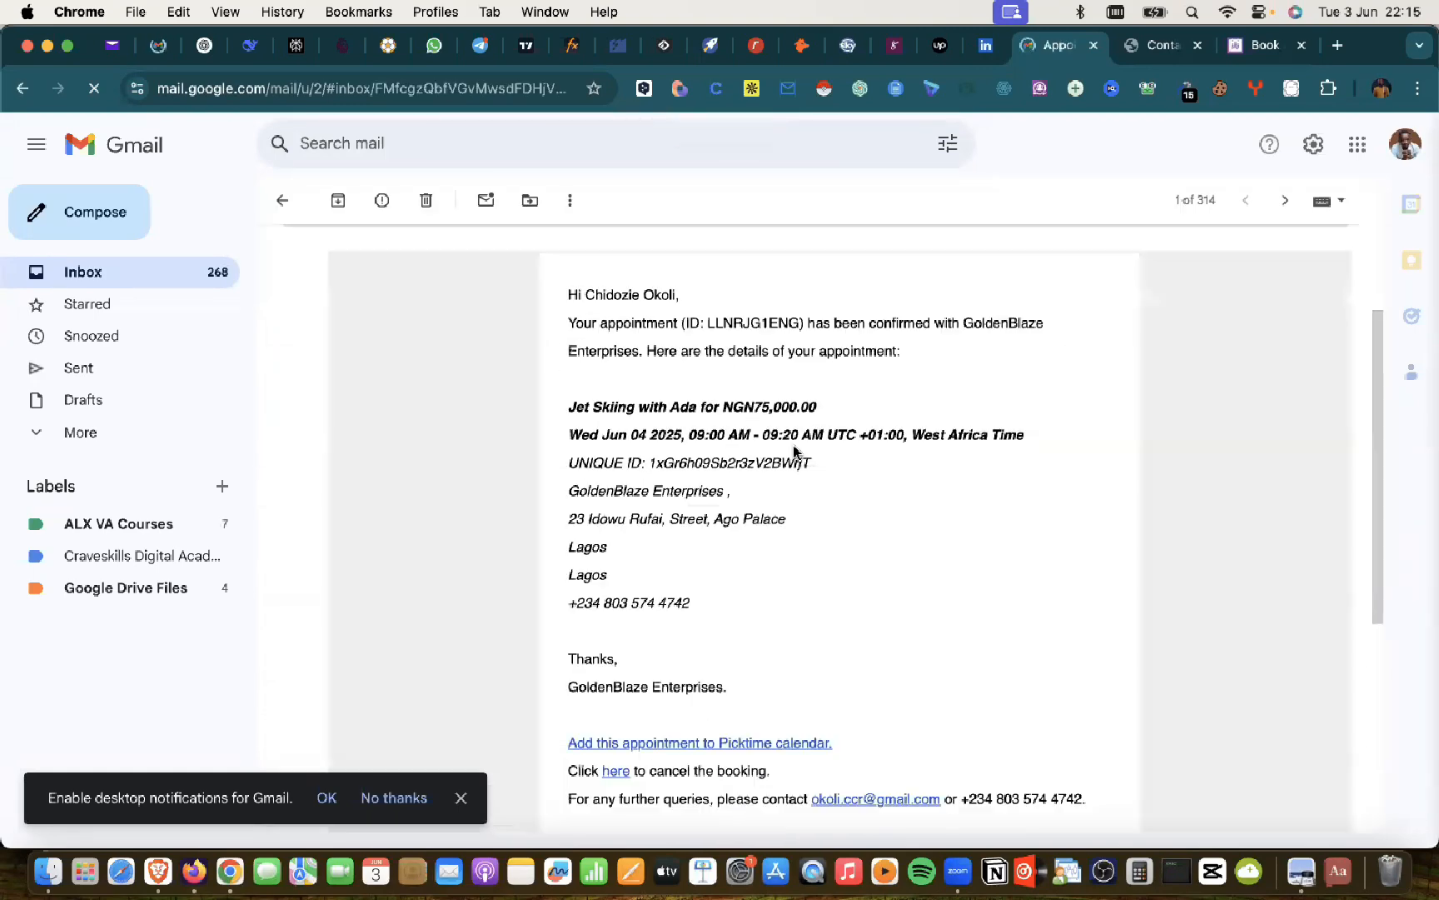
pyautogui.scroll(-1, 640, 268)
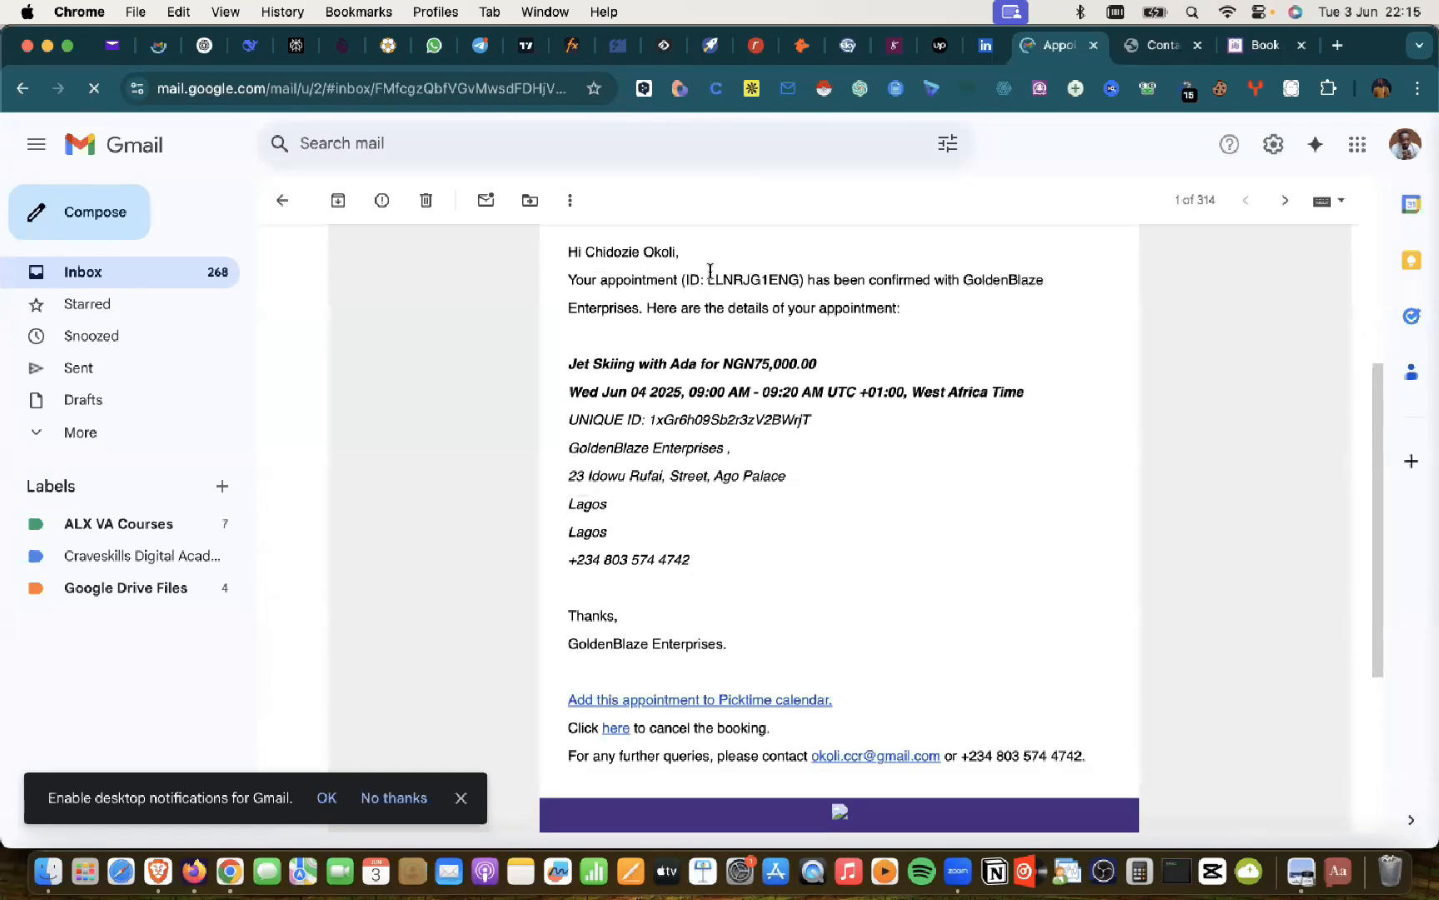
pyautogui.moveTo(706, 279); pyautogui.dragTo(798, 279)
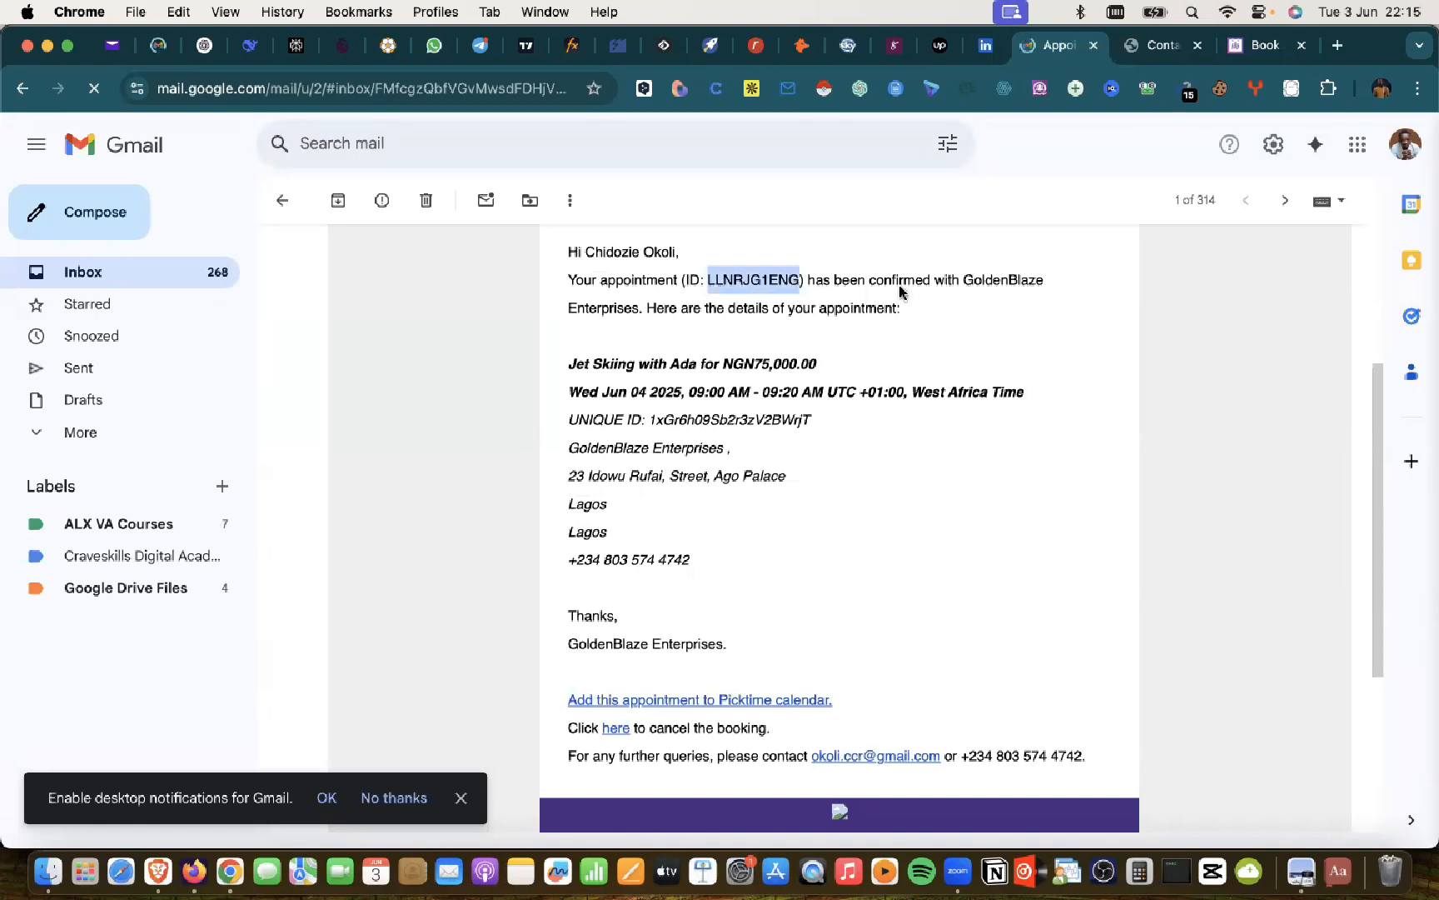
pyautogui.click(1008, 279)
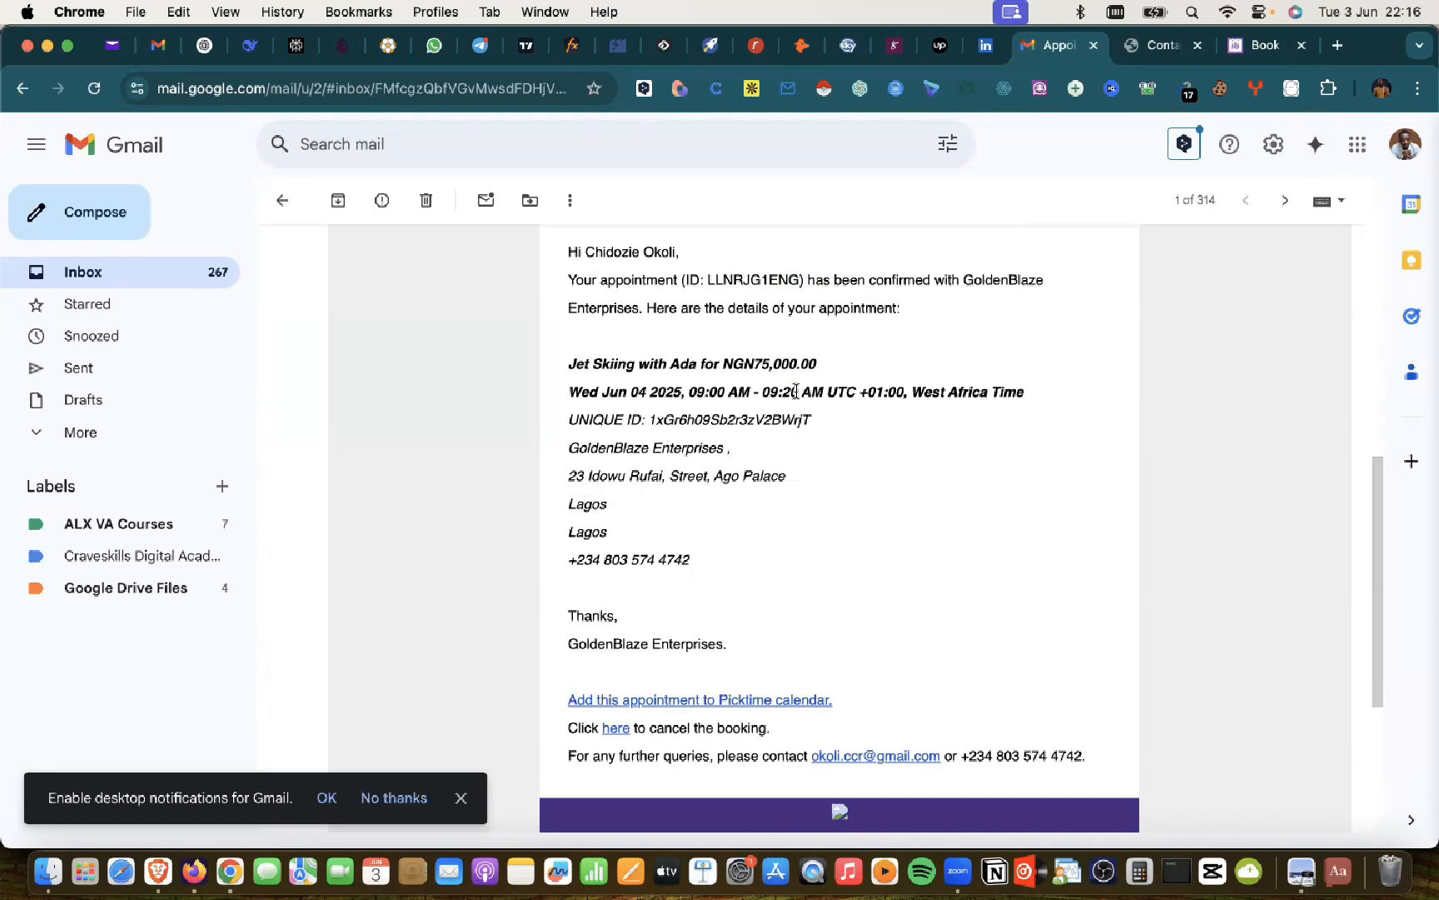
pyautogui.moveTo(648, 420); pyautogui.dragTo(810, 423)
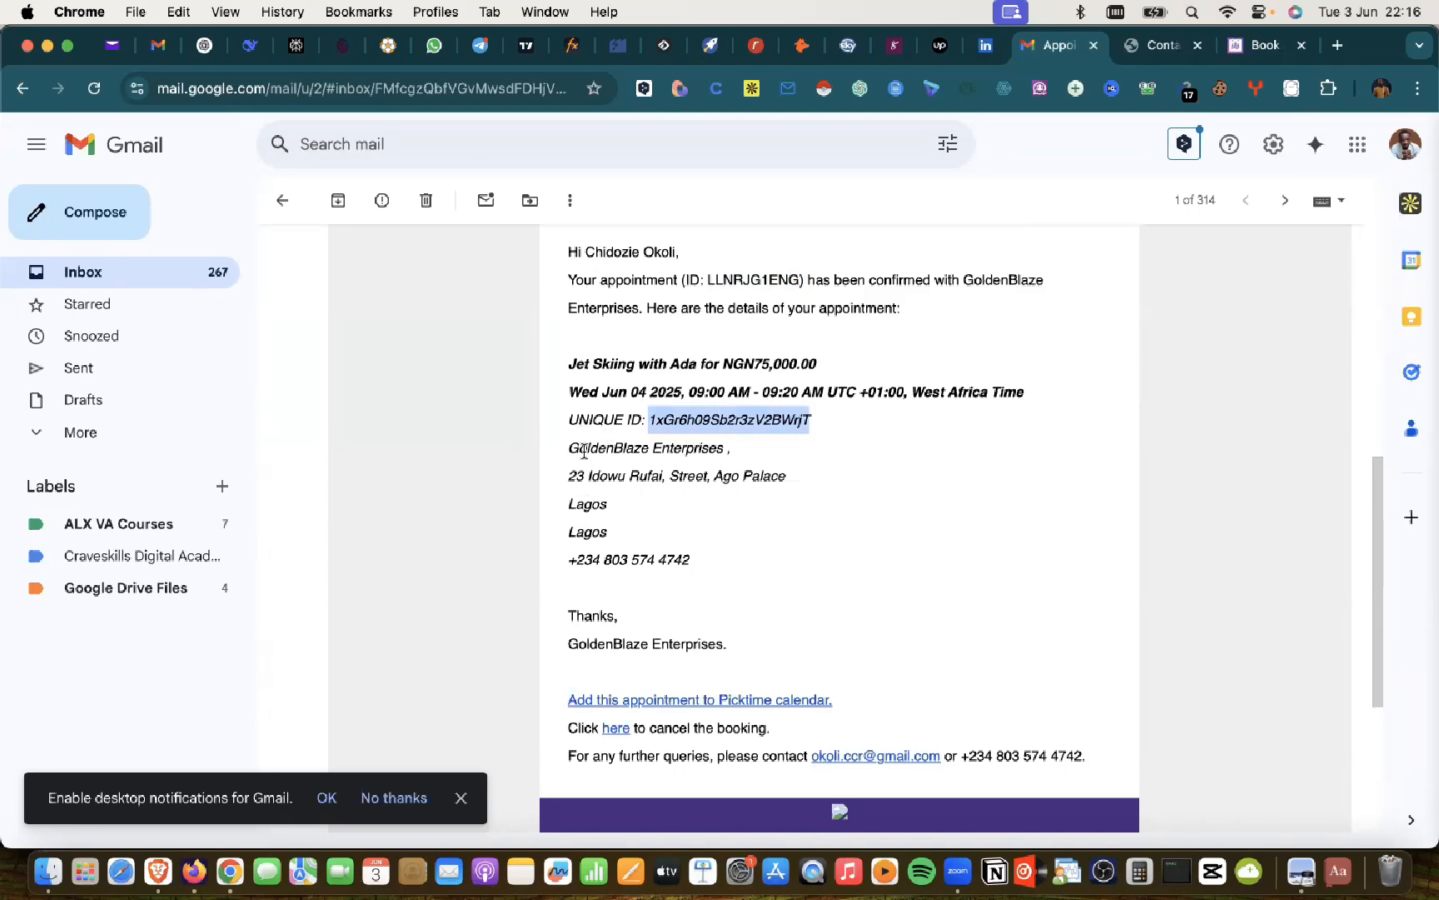
pyautogui.click(690, 447)
# Step: Scroll to the booking.ics attachment, glance at the Picktime resources list, and return to the e-mail
pyautogui.scroll(-5, 633, 491)
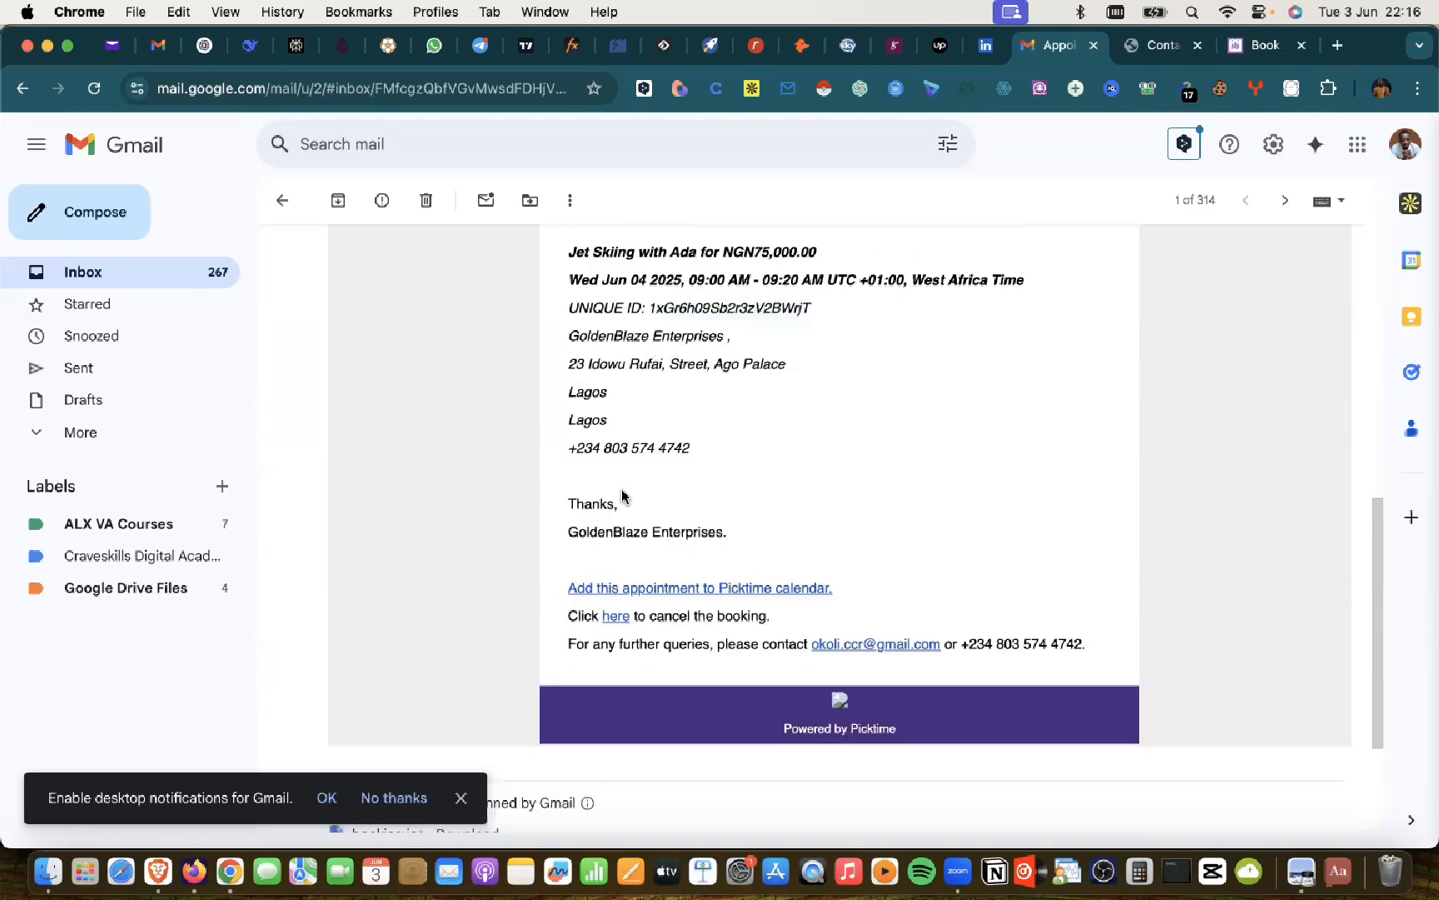
pyautogui.scroll(15, 592, 320)
pyautogui.scroll(-14, 592, 324)
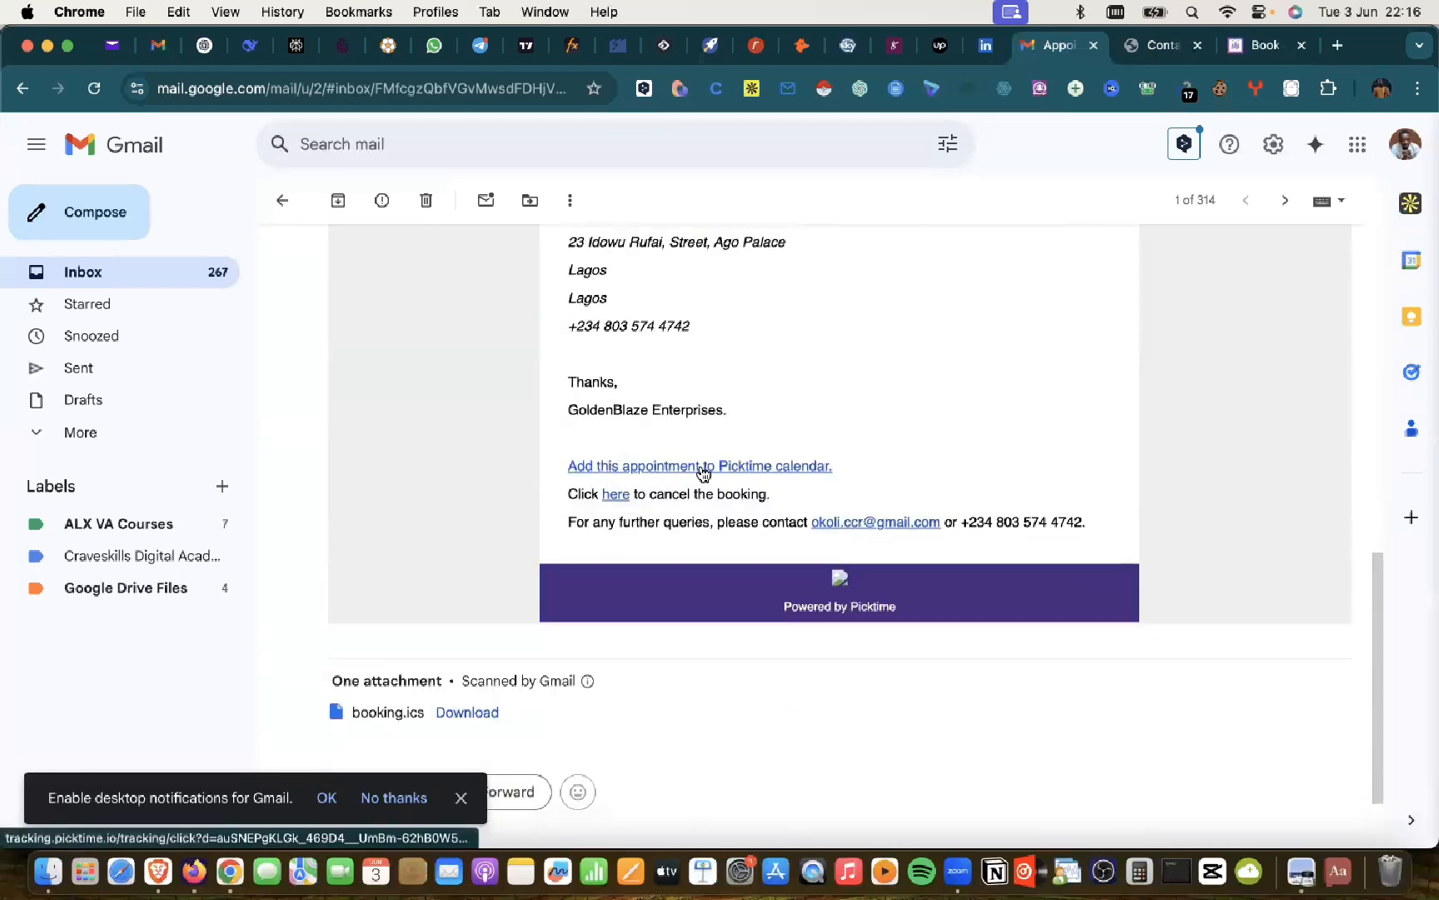
pyautogui.scroll(-2, 792, 471)
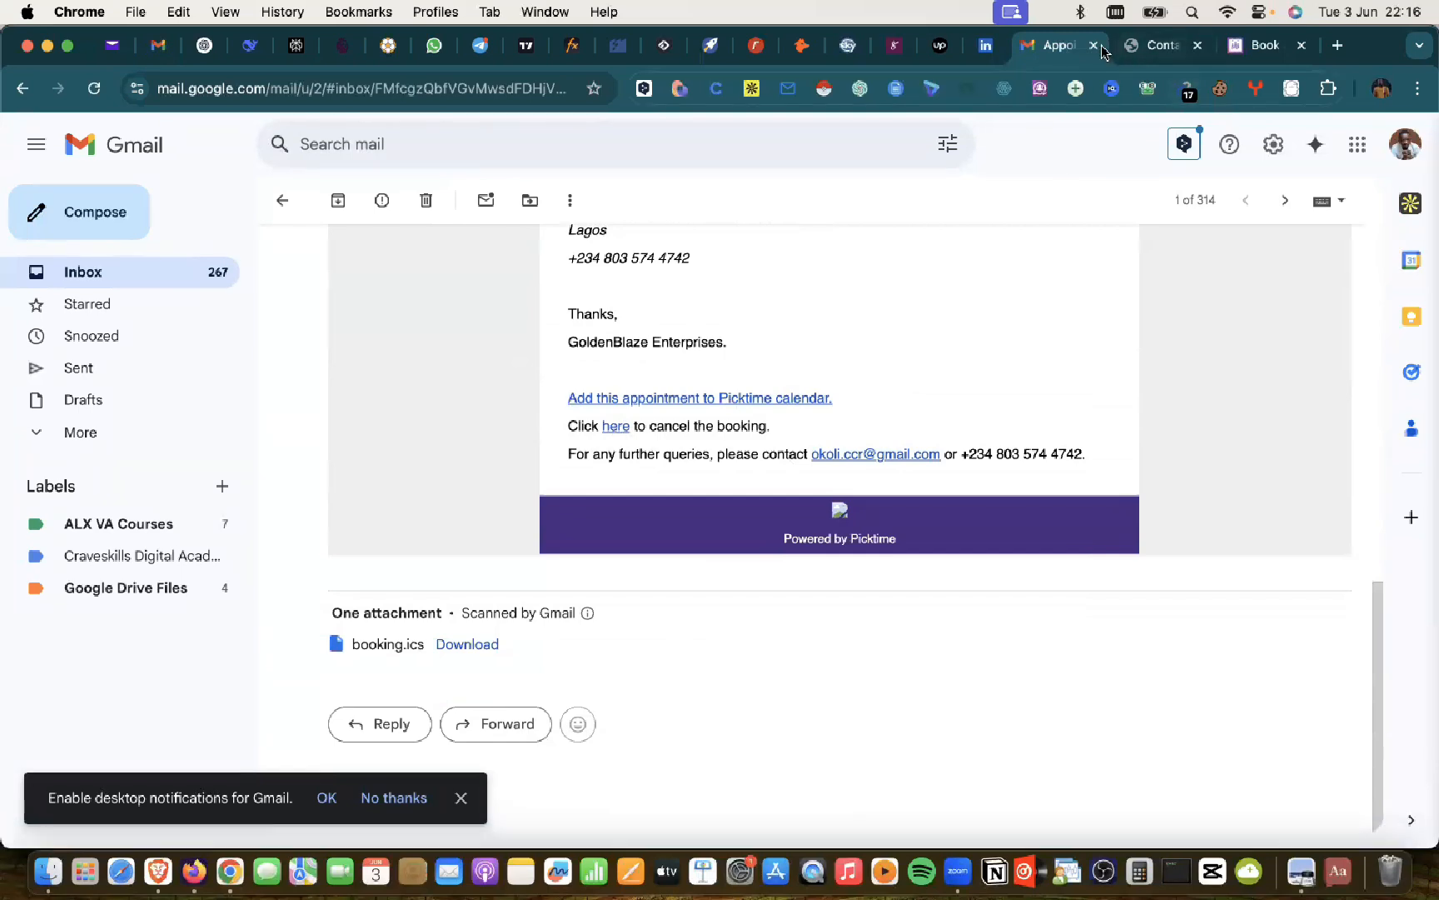
pyautogui.click(152, 848)
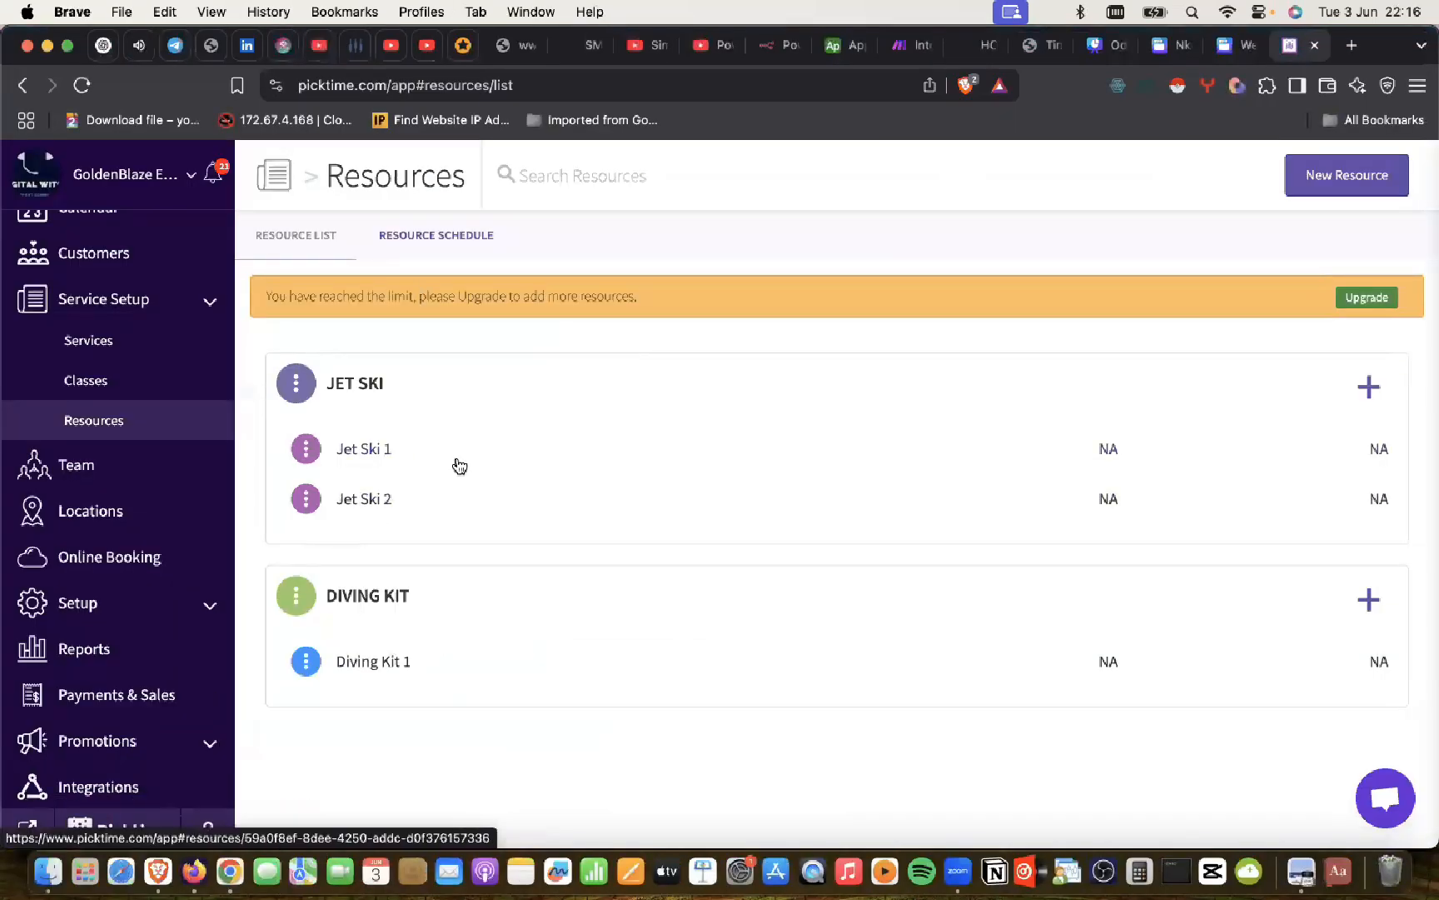
pyautogui.click(230, 833)
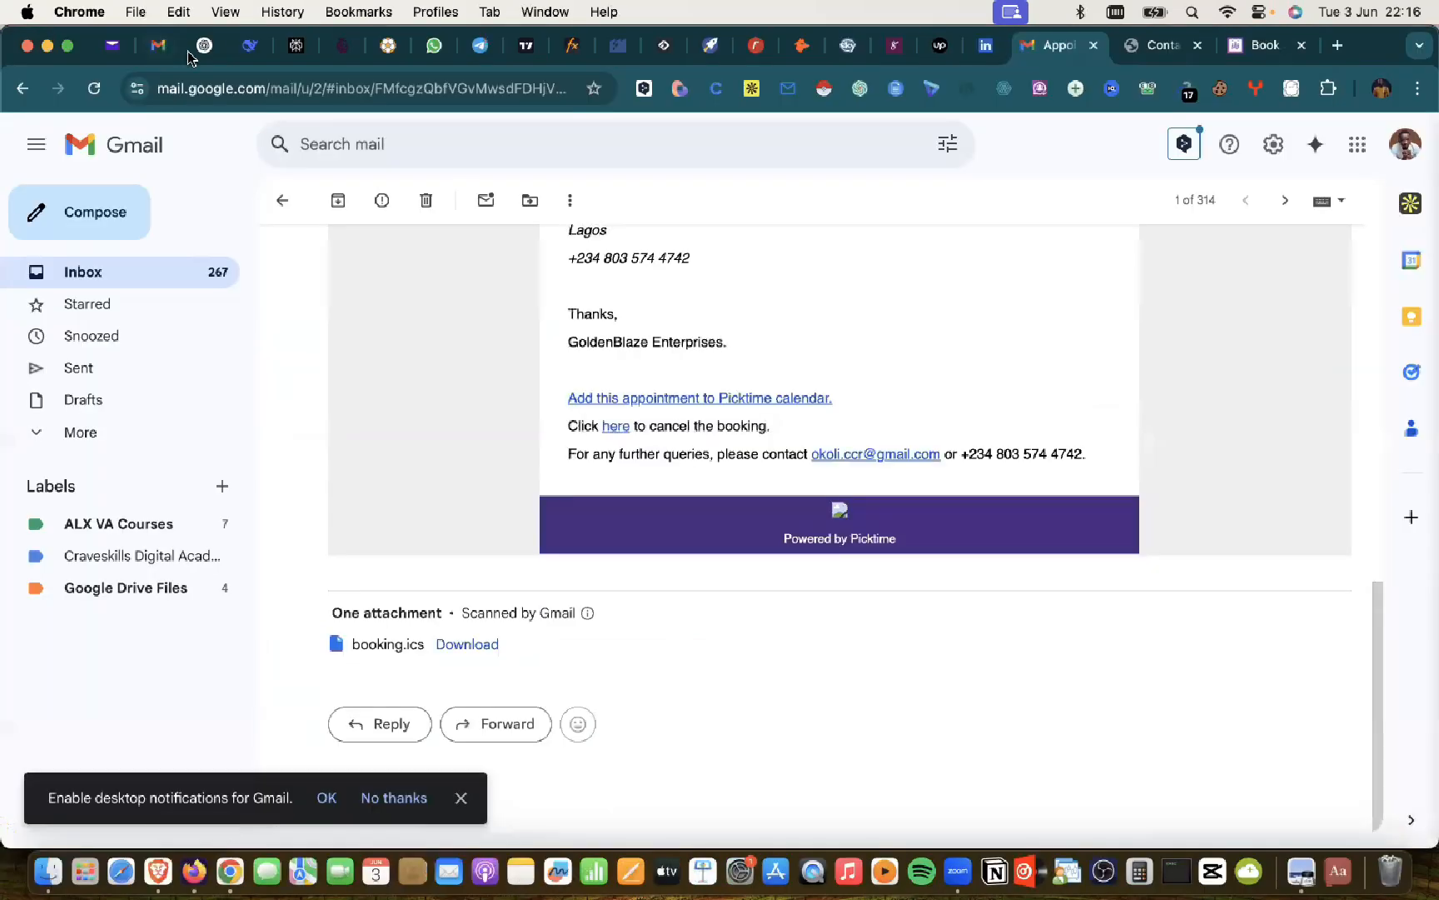
# Step: Read through Steps 3–5 of the ChatGPT Picktime setup plan, then return to the booking confirmation
pyautogui.click(196, 48)
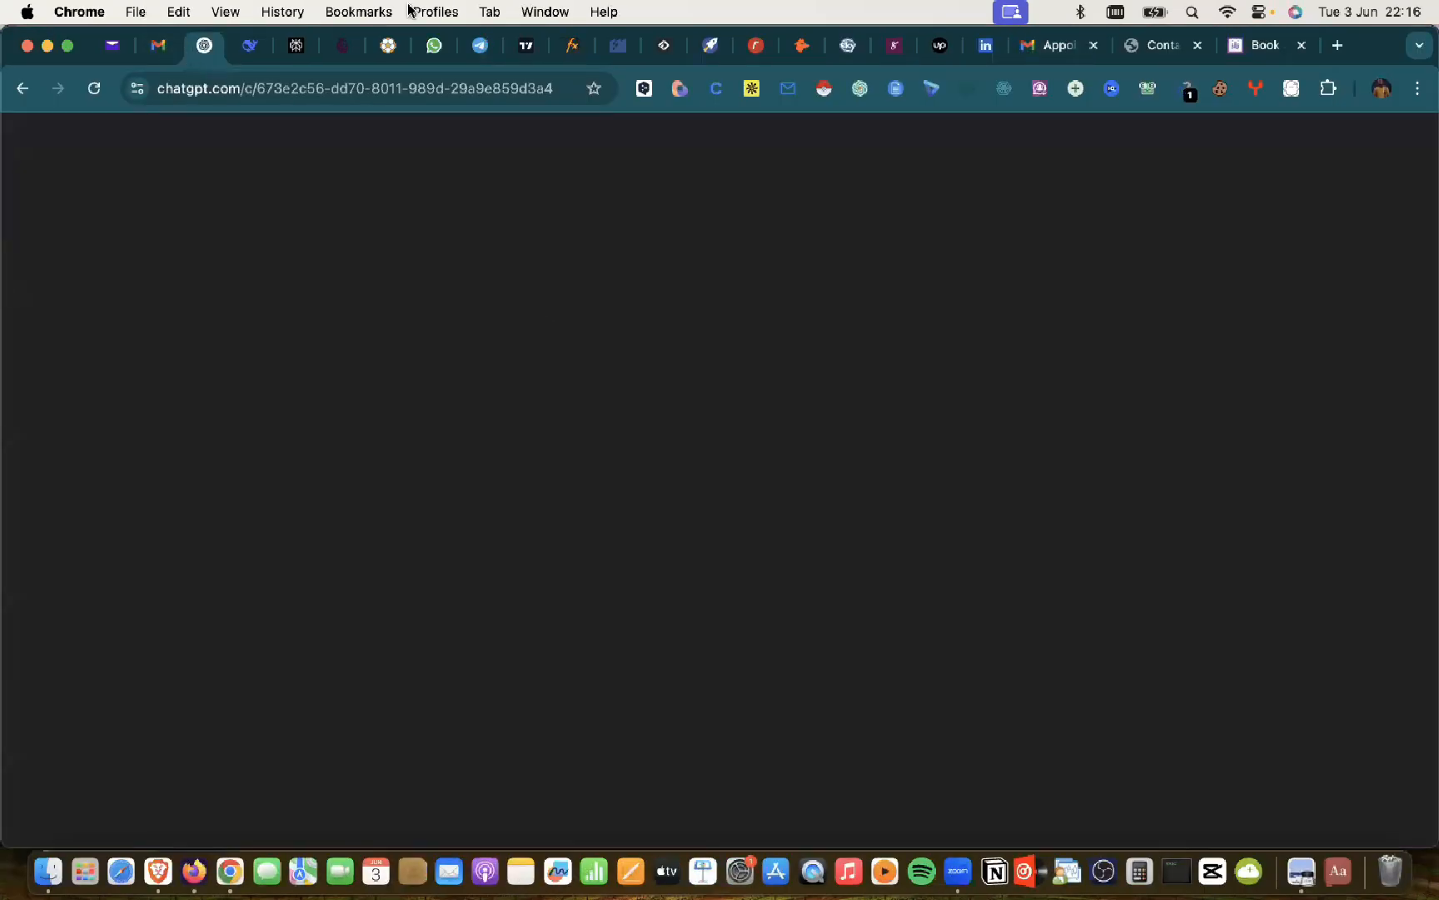
pyautogui.scroll(-2, 752, 516)
pyautogui.scroll(-5, 751, 515)
pyautogui.scroll(3, 751, 513)
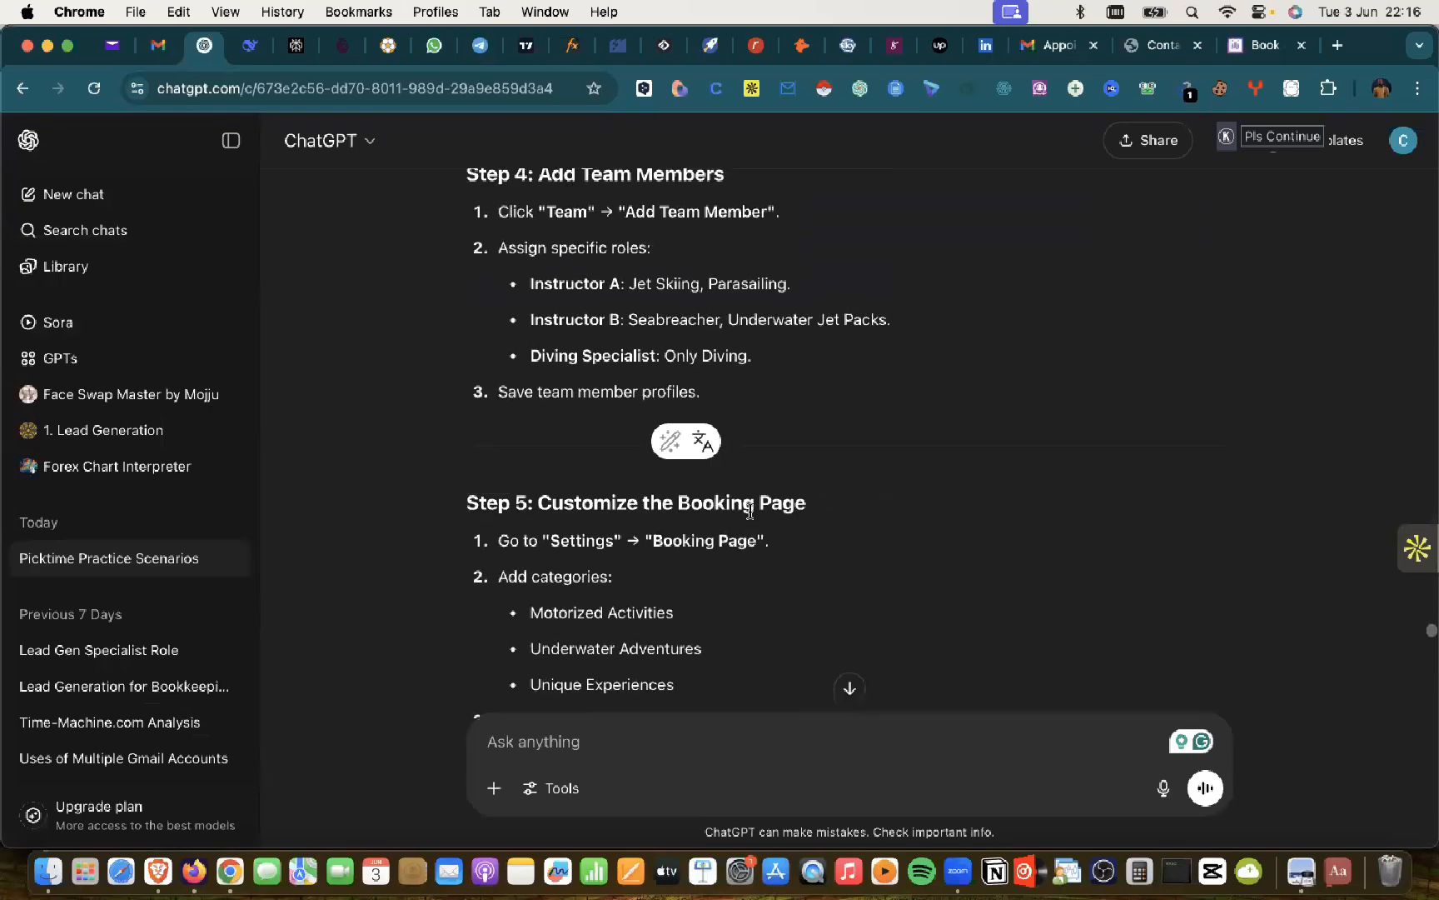
pyautogui.scroll(-2, 752, 515)
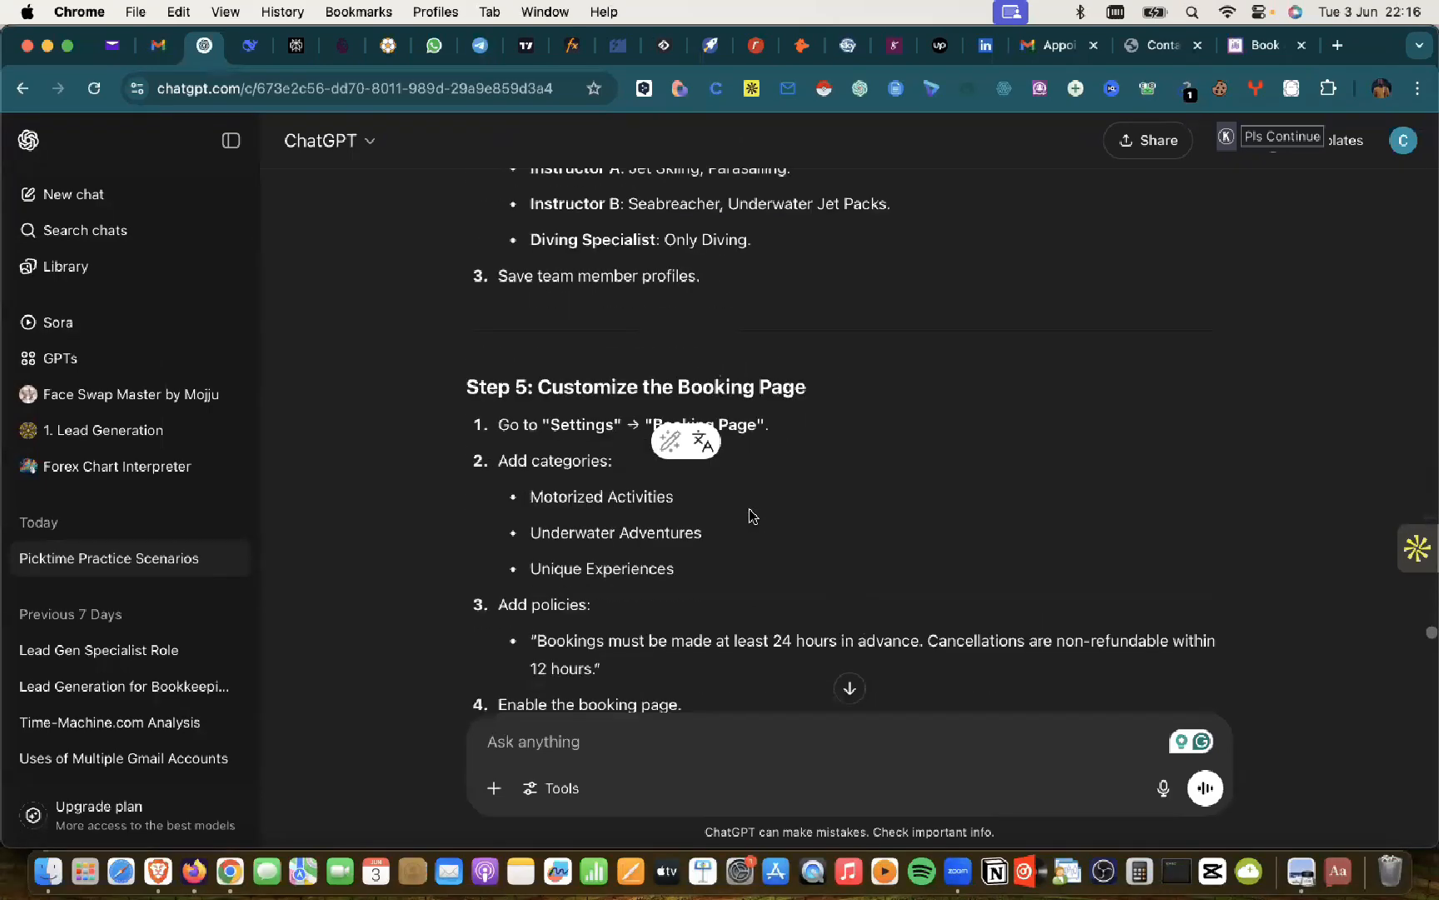
pyautogui.scroll(7, 752, 515)
pyautogui.scroll(-3, 752, 514)
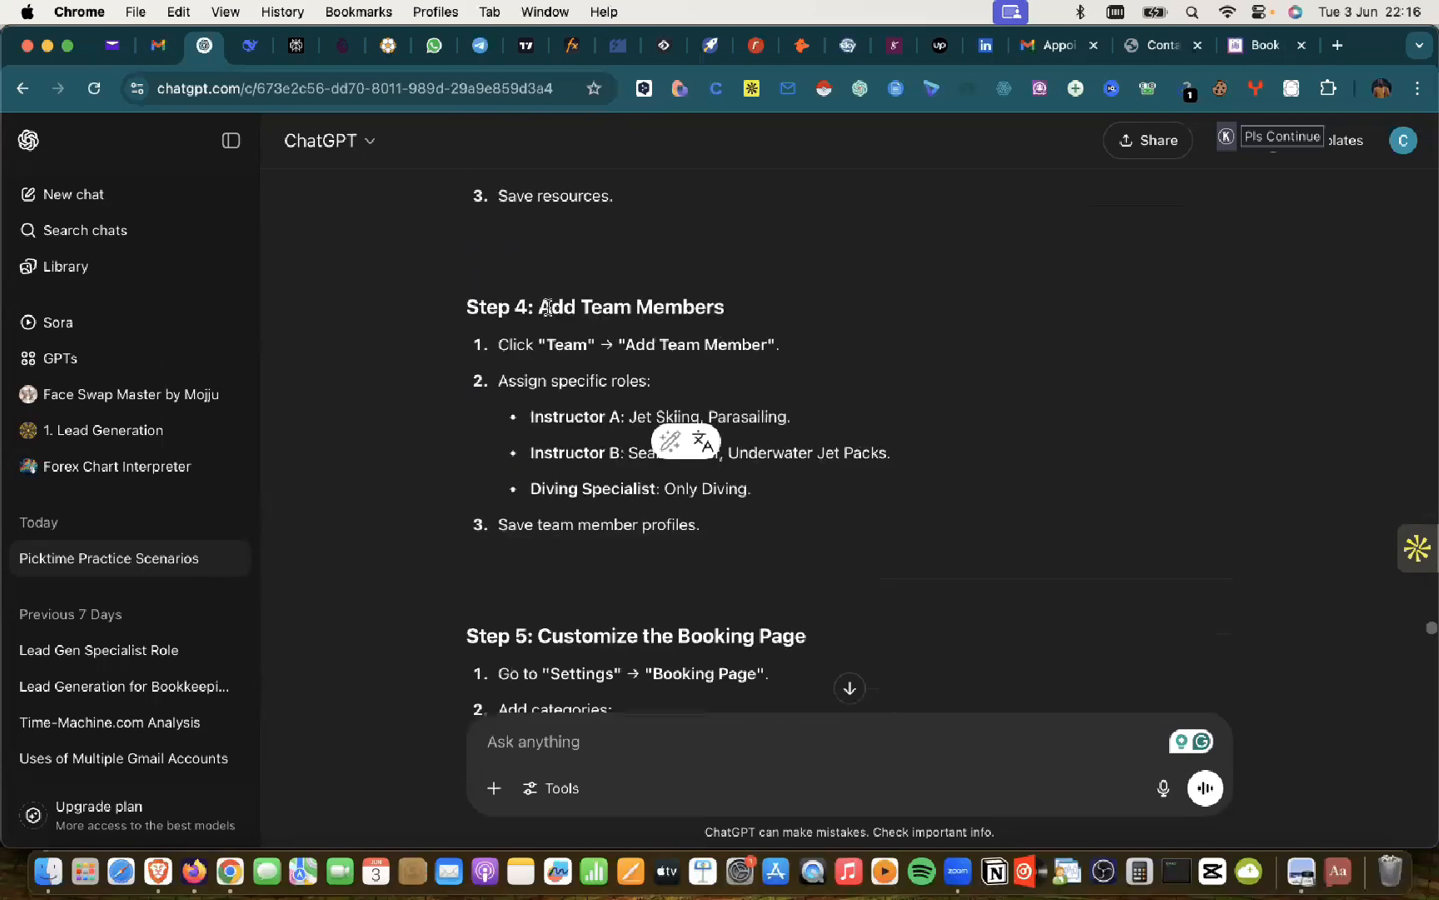
pyautogui.scroll(5, 622, 310)
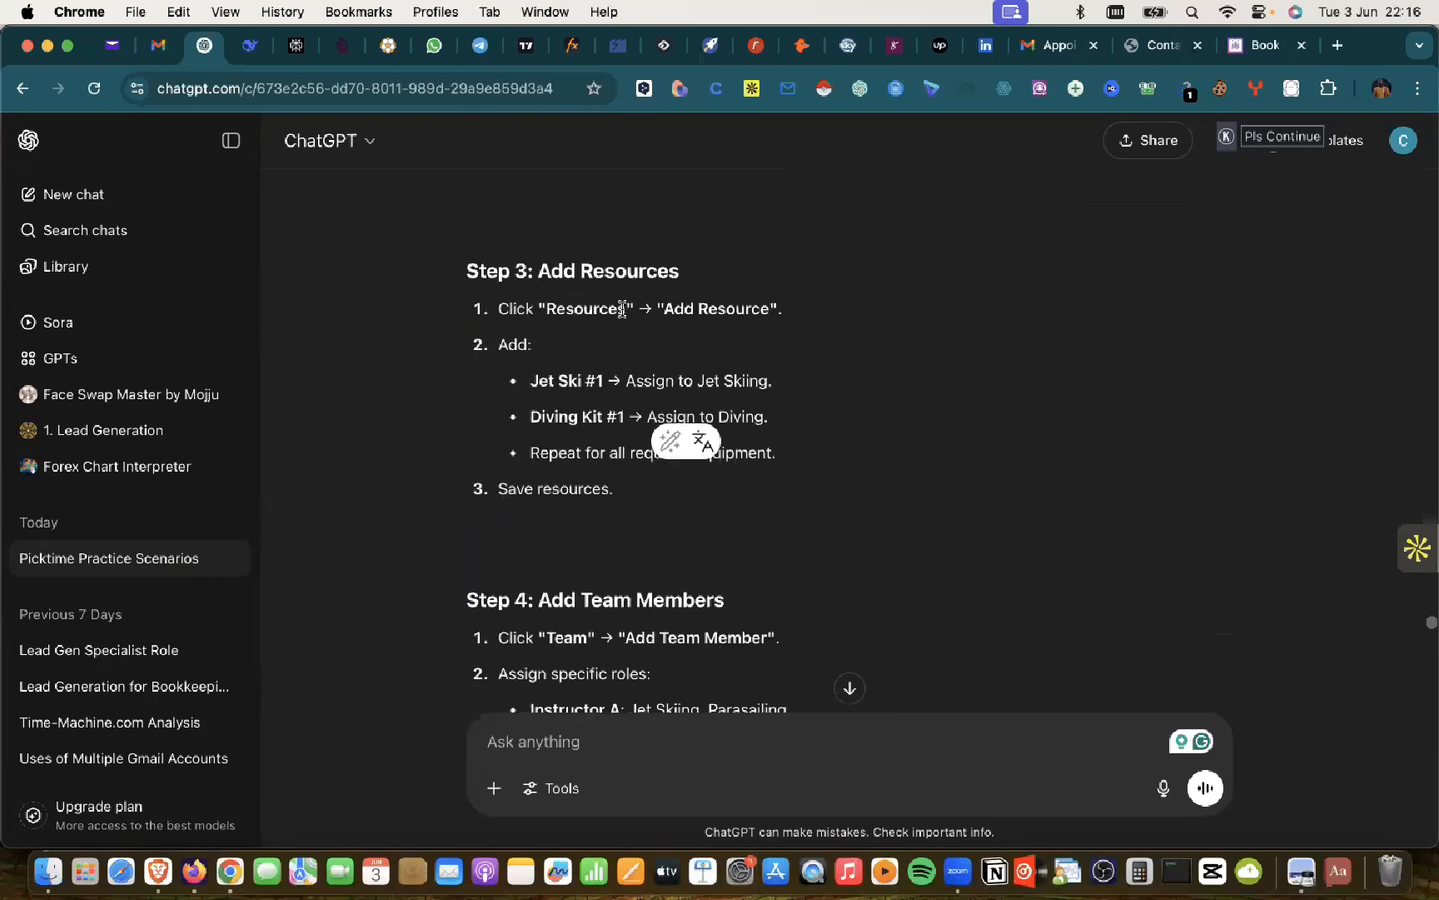
pyautogui.scroll(-15, 622, 310)
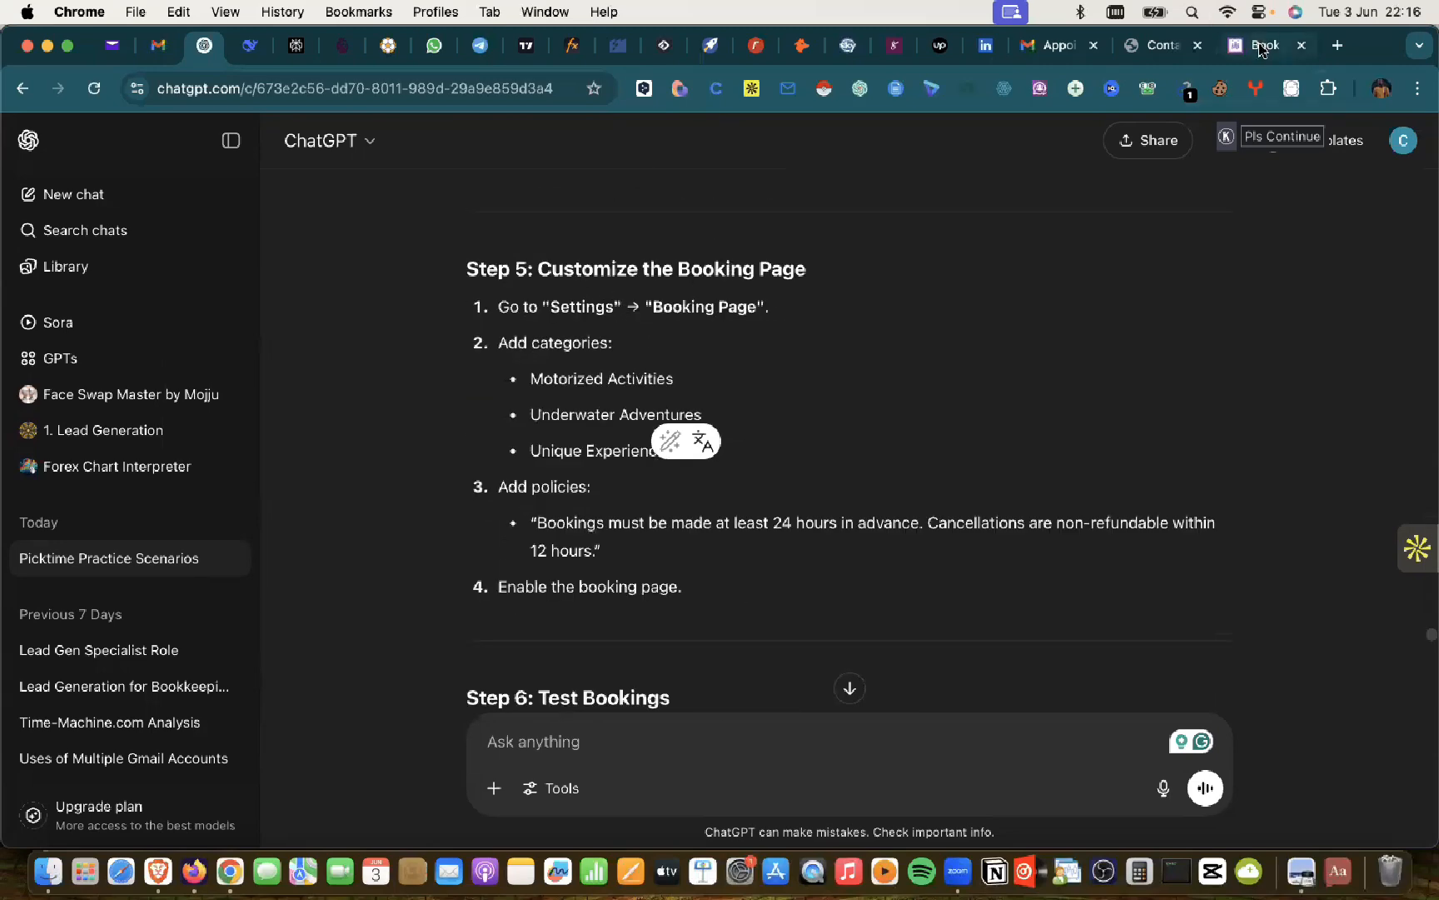
pyautogui.press('super+9')
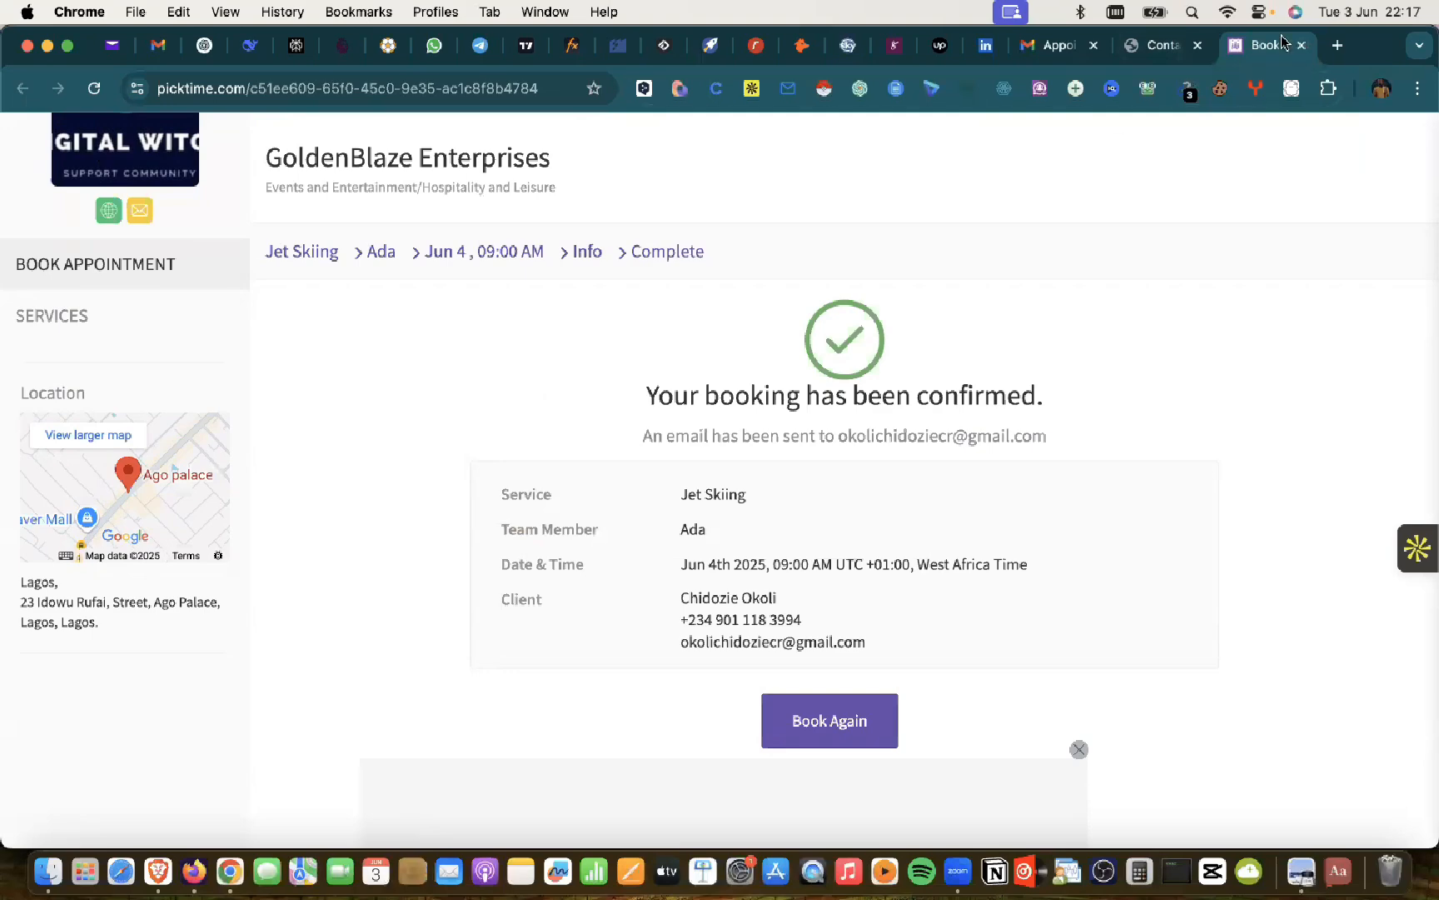
# Step: Close the old confirmation, relaunch booking via BOOK NOW on the GoldenBlaze Contact Us page, and dismiss the welcome message
pyautogui.click(1158, 43)
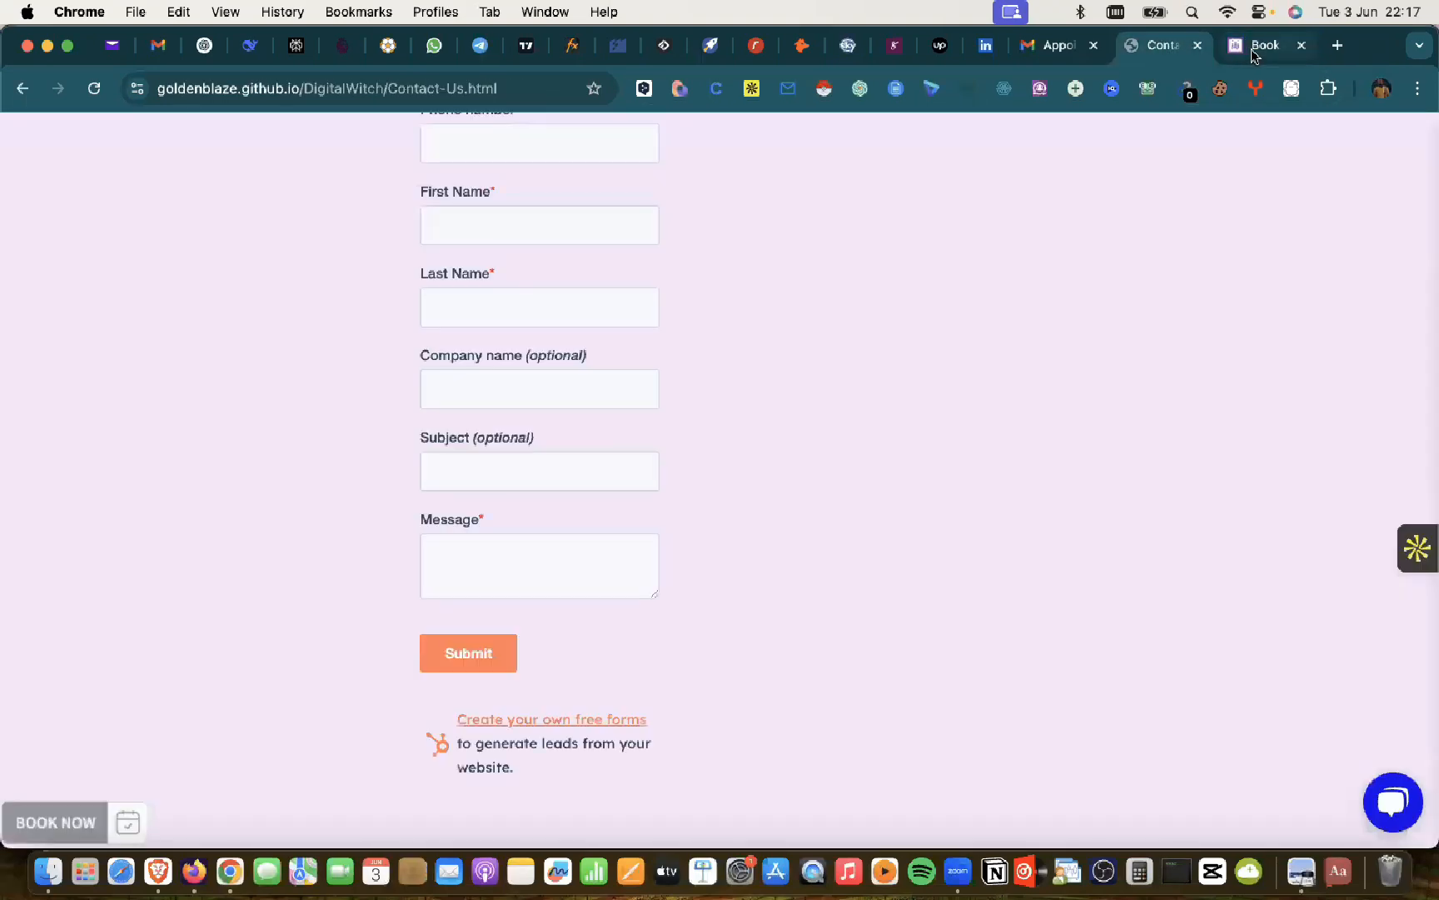
pyautogui.click(1262, 45)
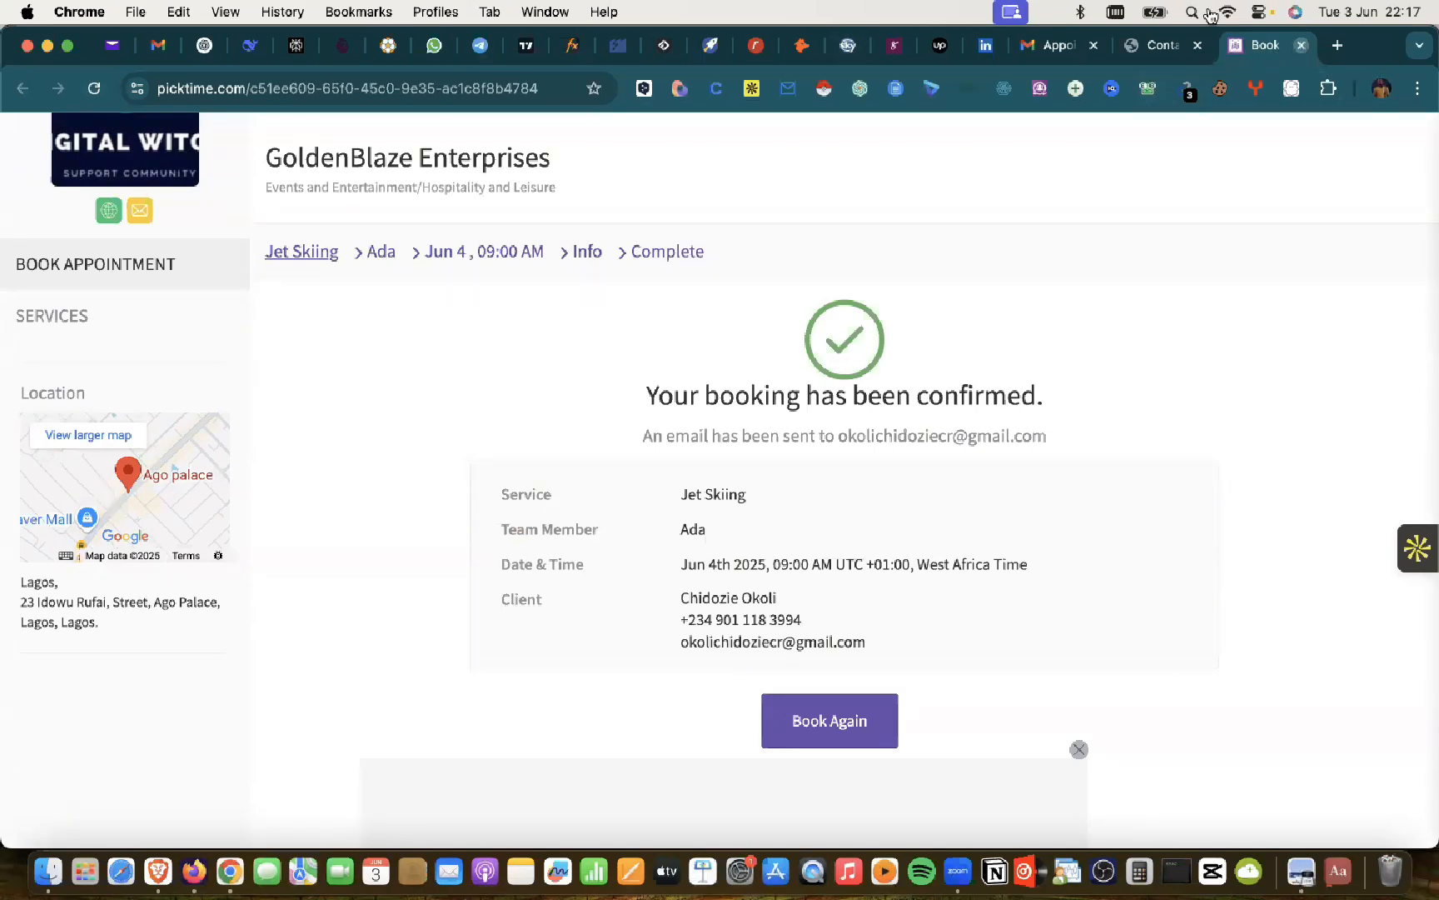
pyautogui.press('super+w')
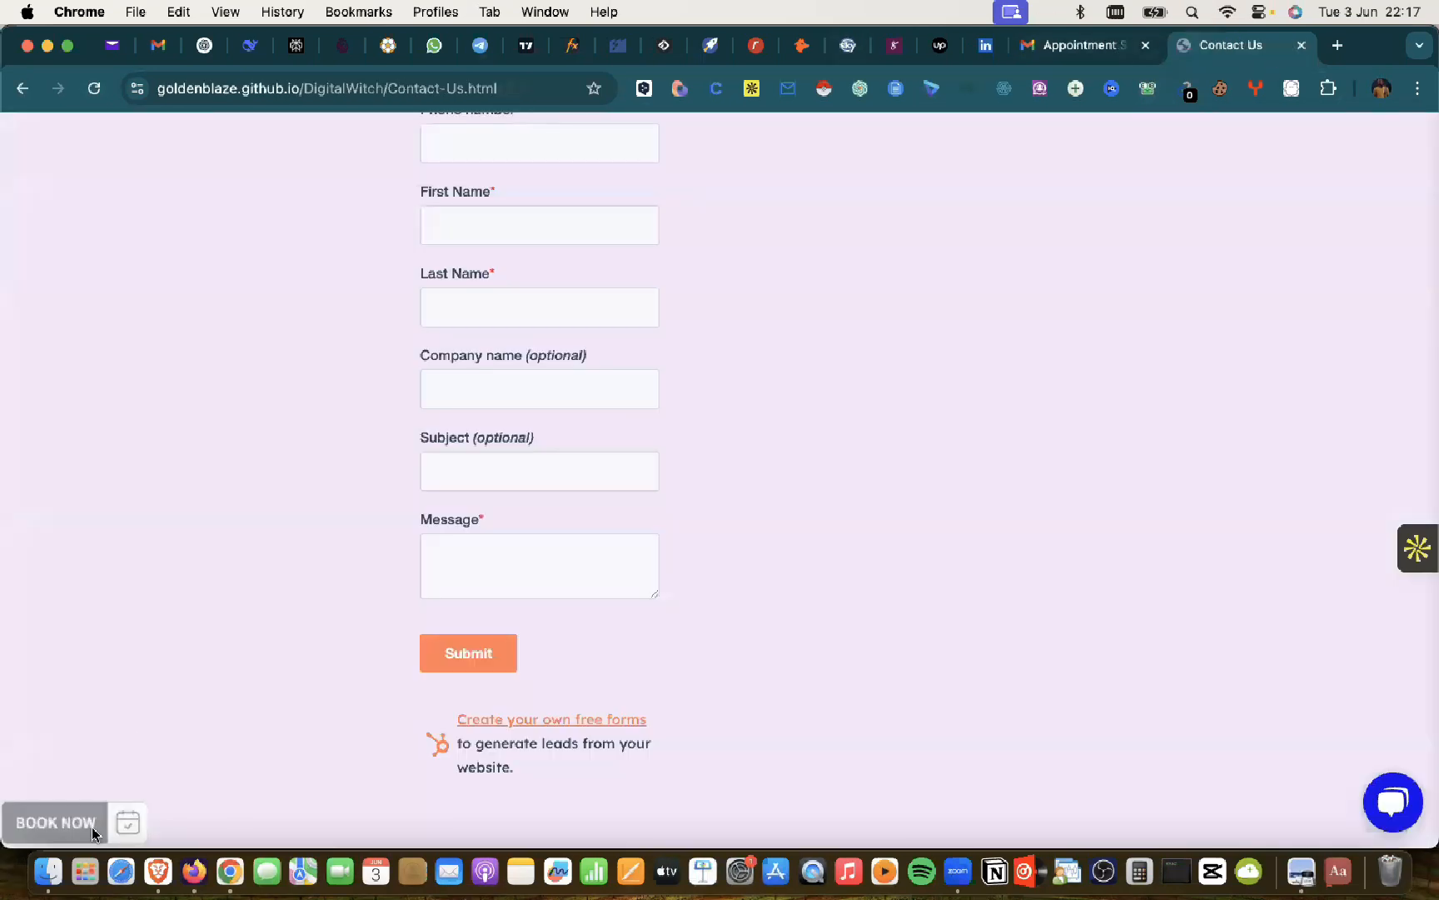
pyautogui.click(55, 822)
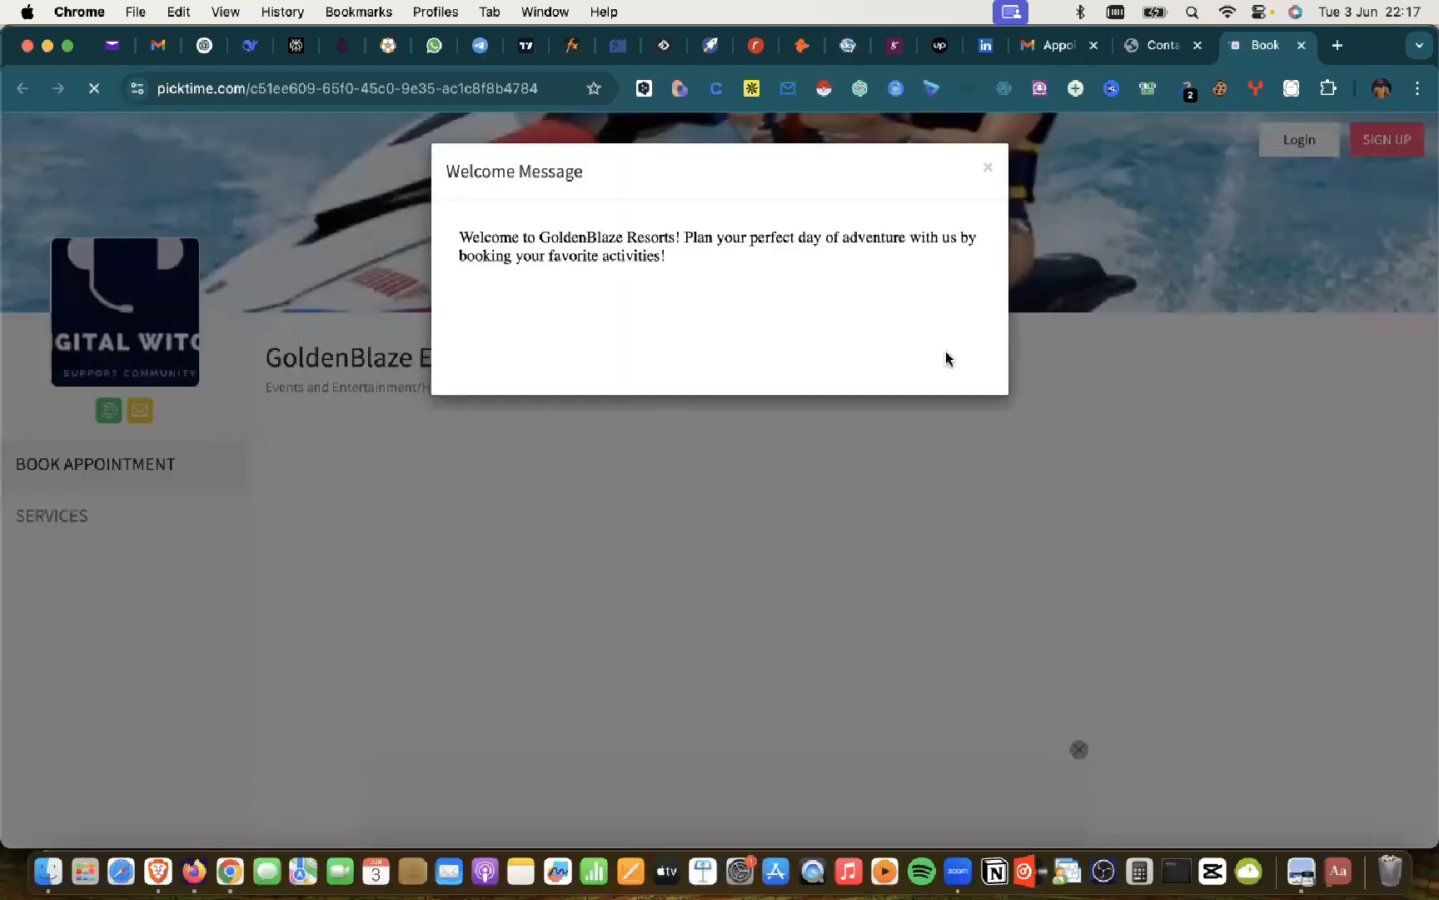
pyautogui.click(989, 169)
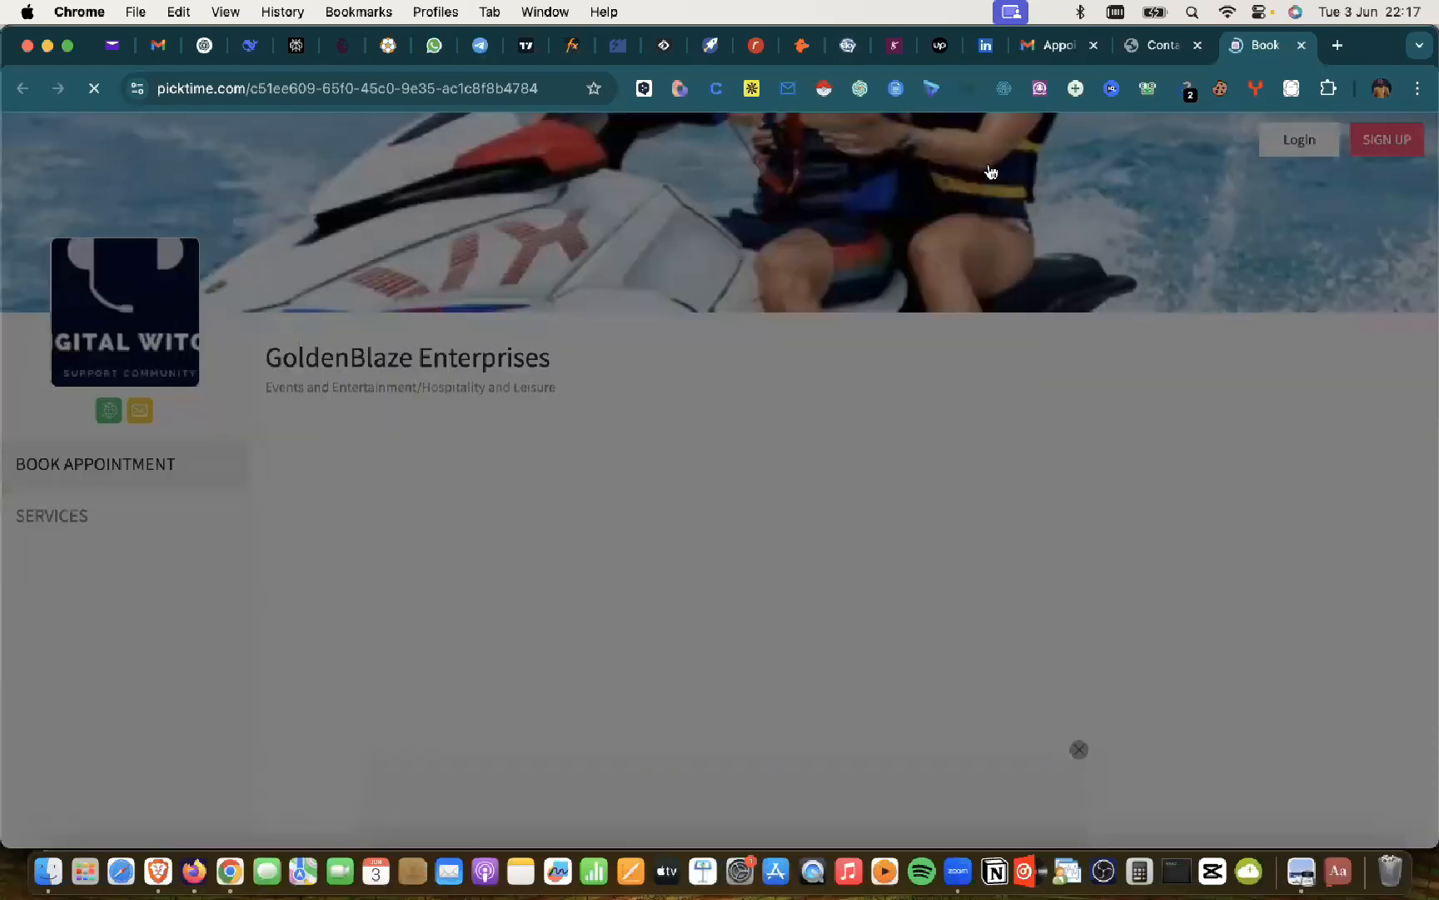
# Step: Pick Jet Skiing with the first team member and list Wed 4 June's 09:30 AM–04:30 PM slots
pyautogui.scroll(-5, 402, 498)
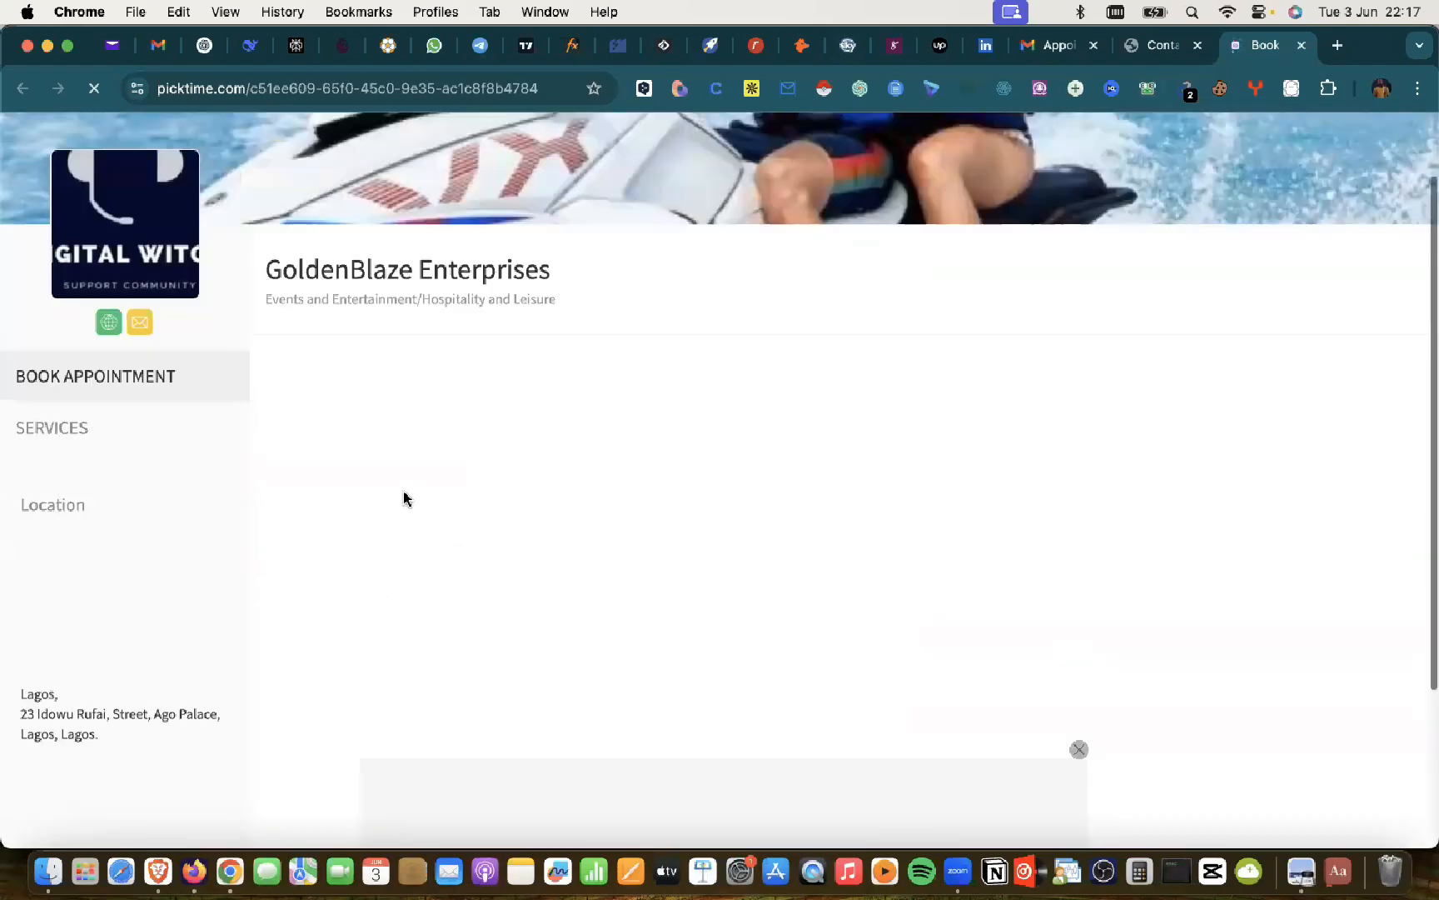
pyautogui.scroll(5, 403, 498)
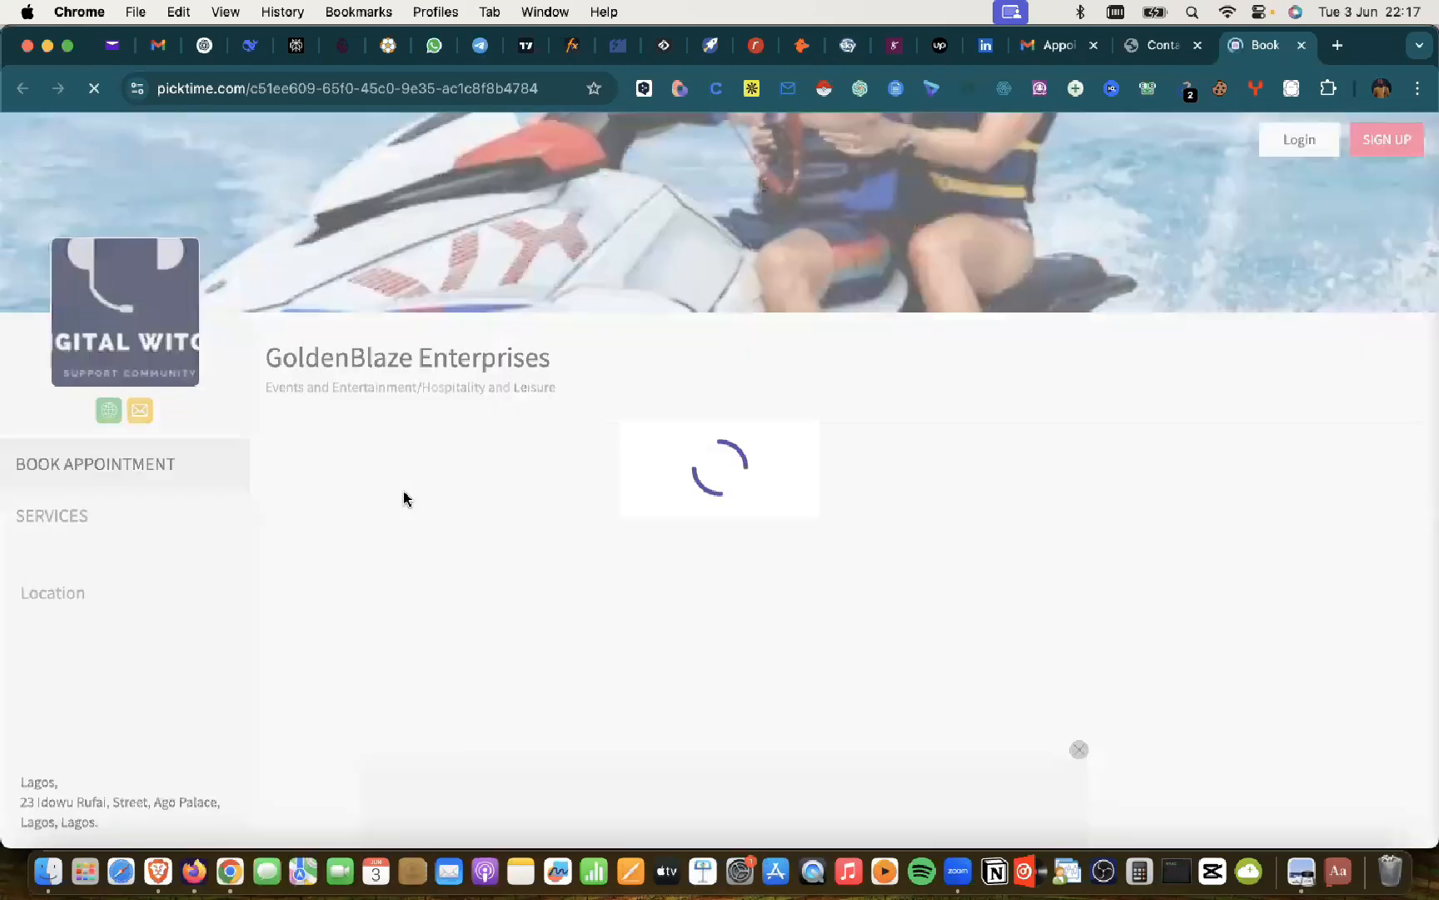
pyautogui.scroll(-3, 502, 353)
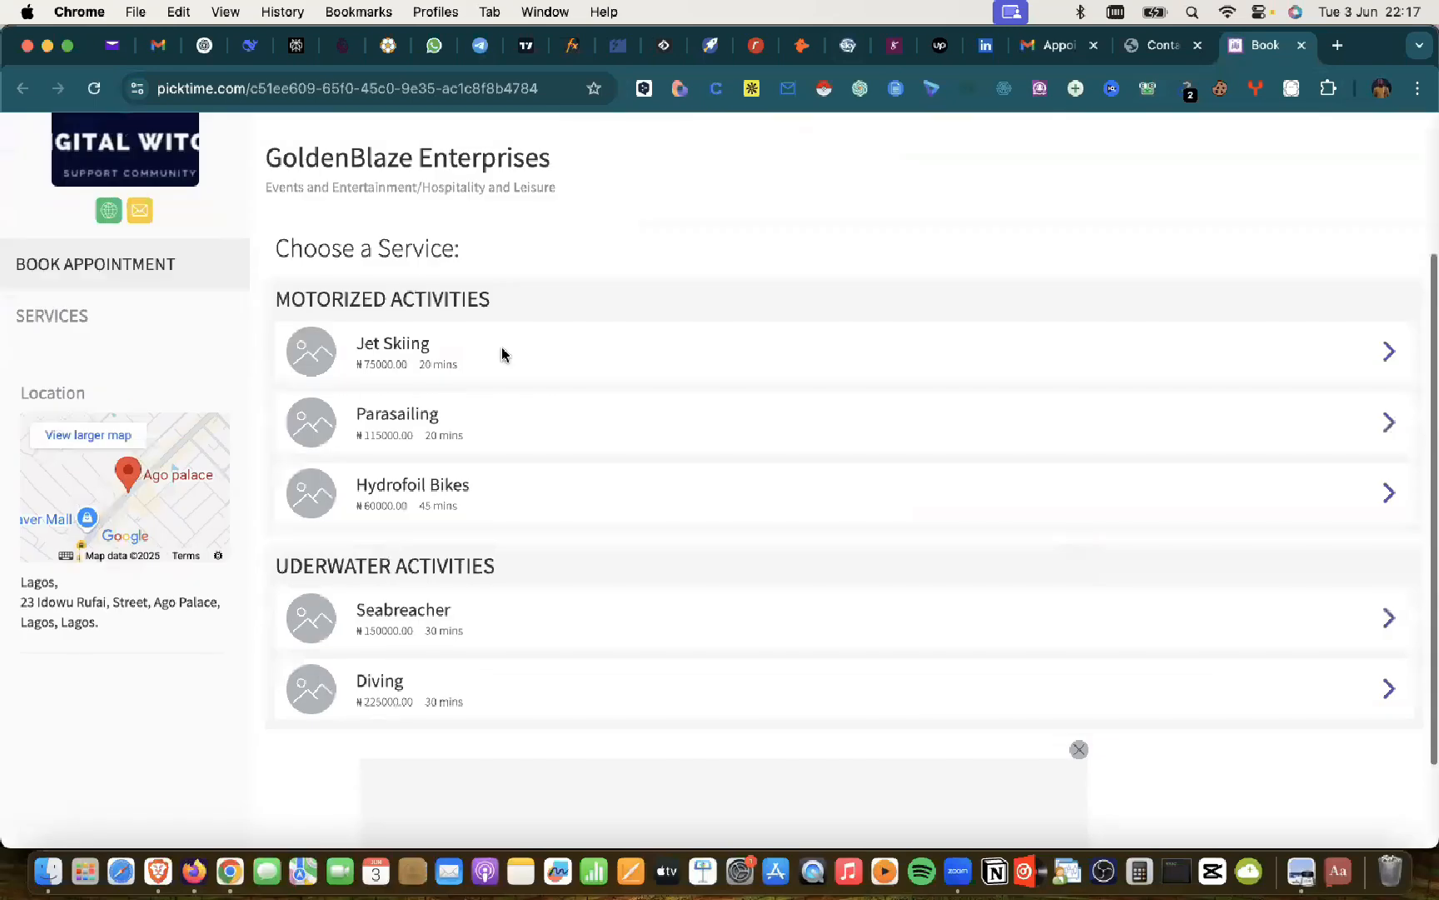
pyautogui.click(592, 360)
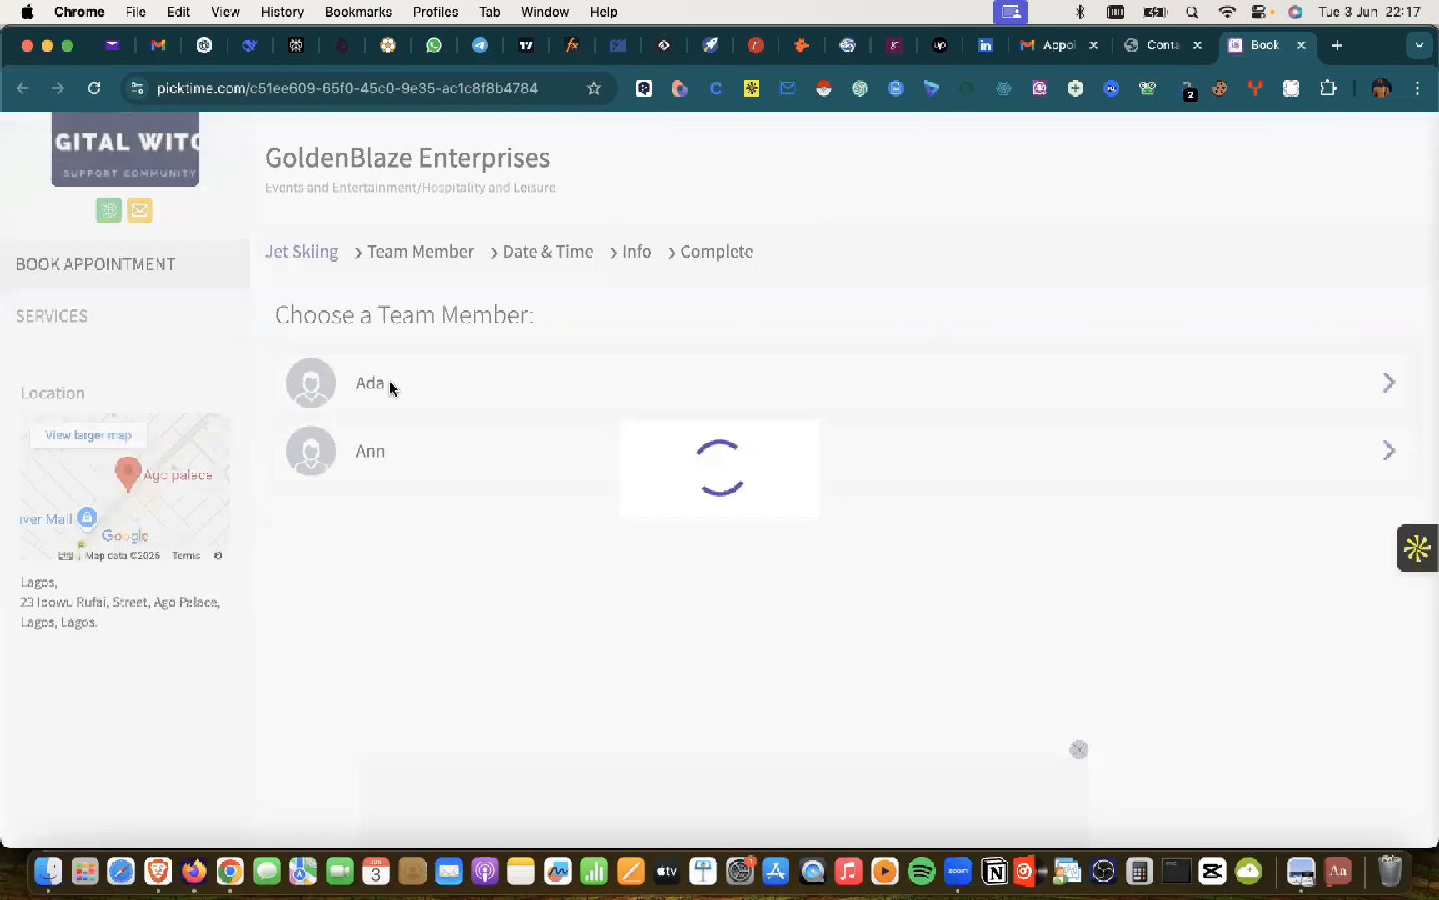
pyautogui.click(390, 385)
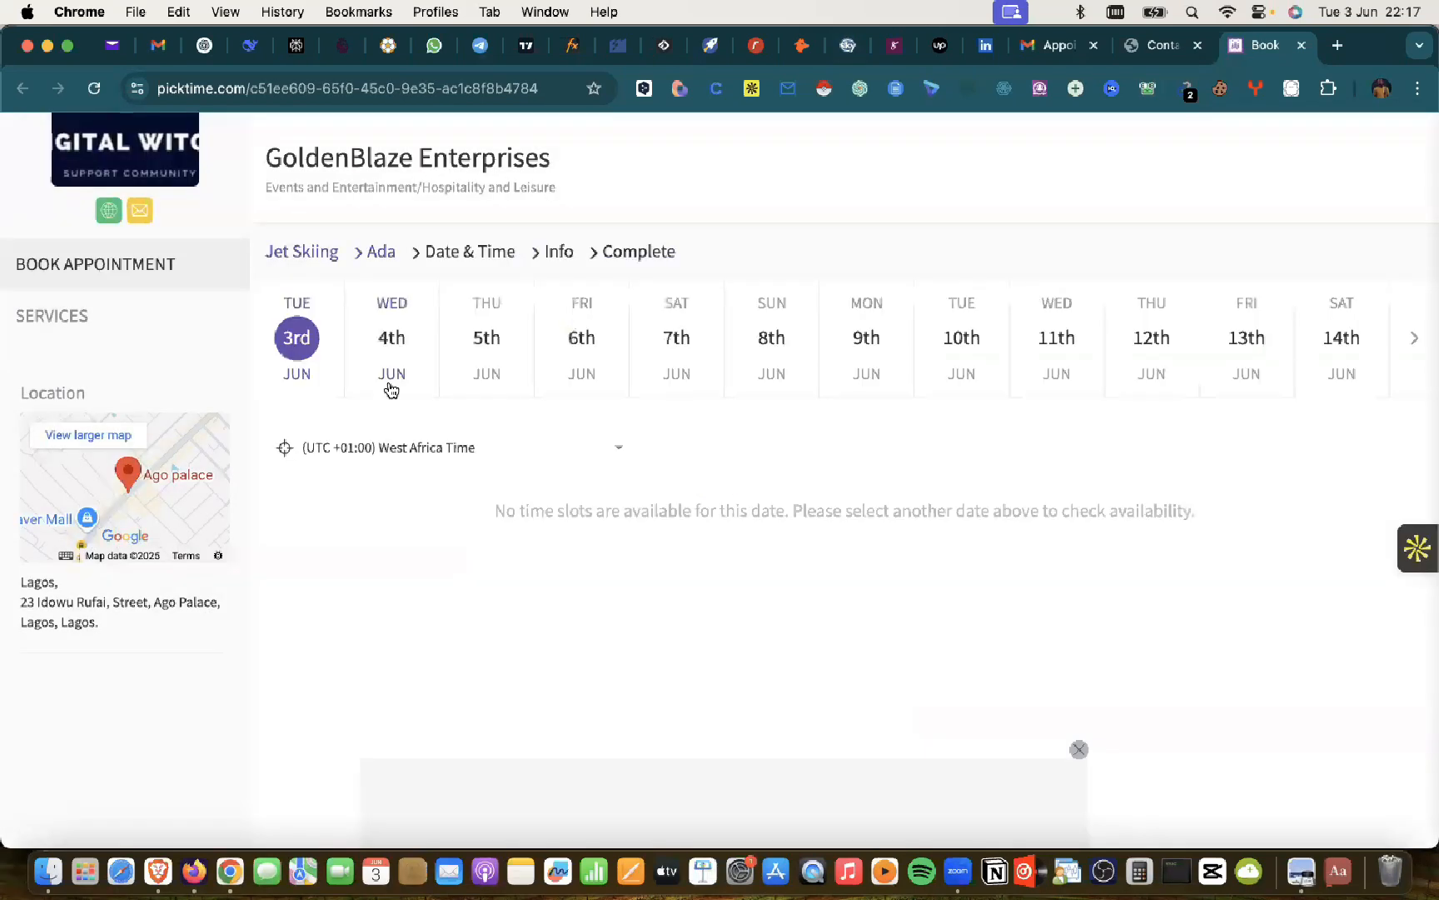
pyautogui.click(393, 340)
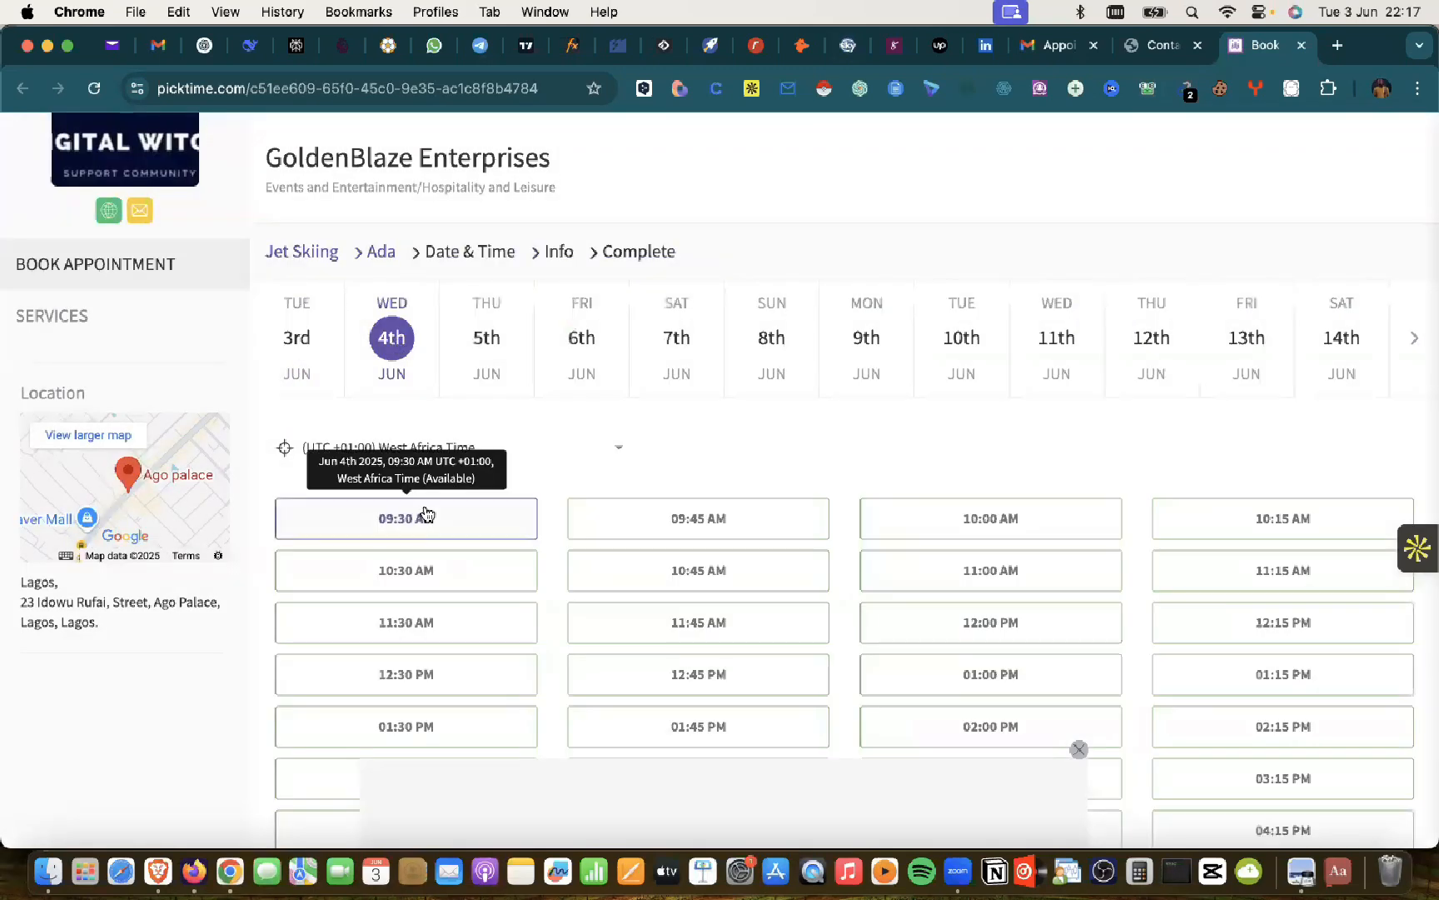
pyautogui.scroll(-3, 424, 512)
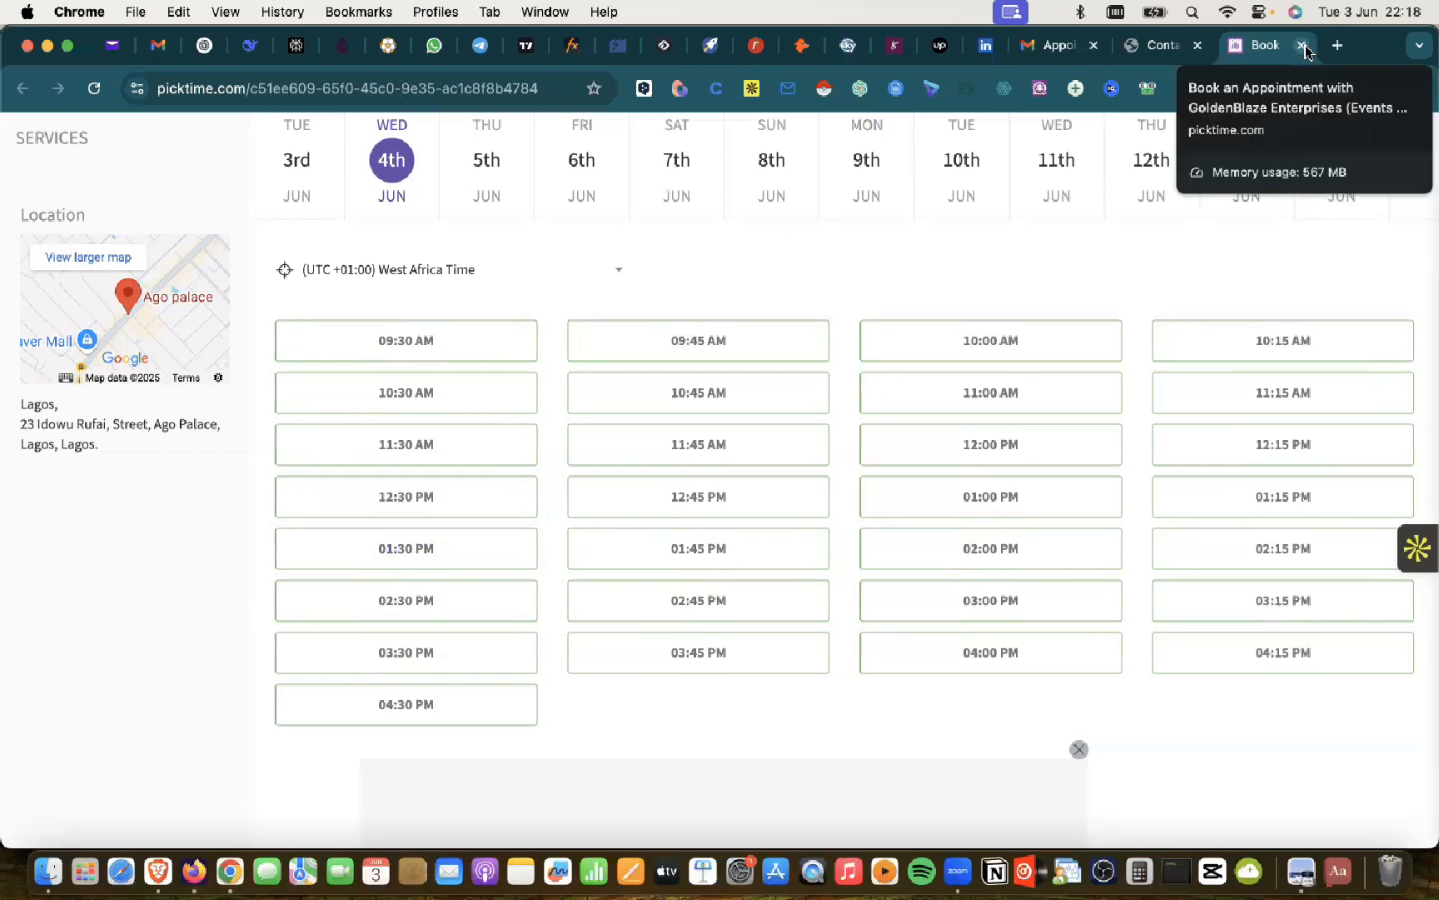
pyautogui.click(208, 47)
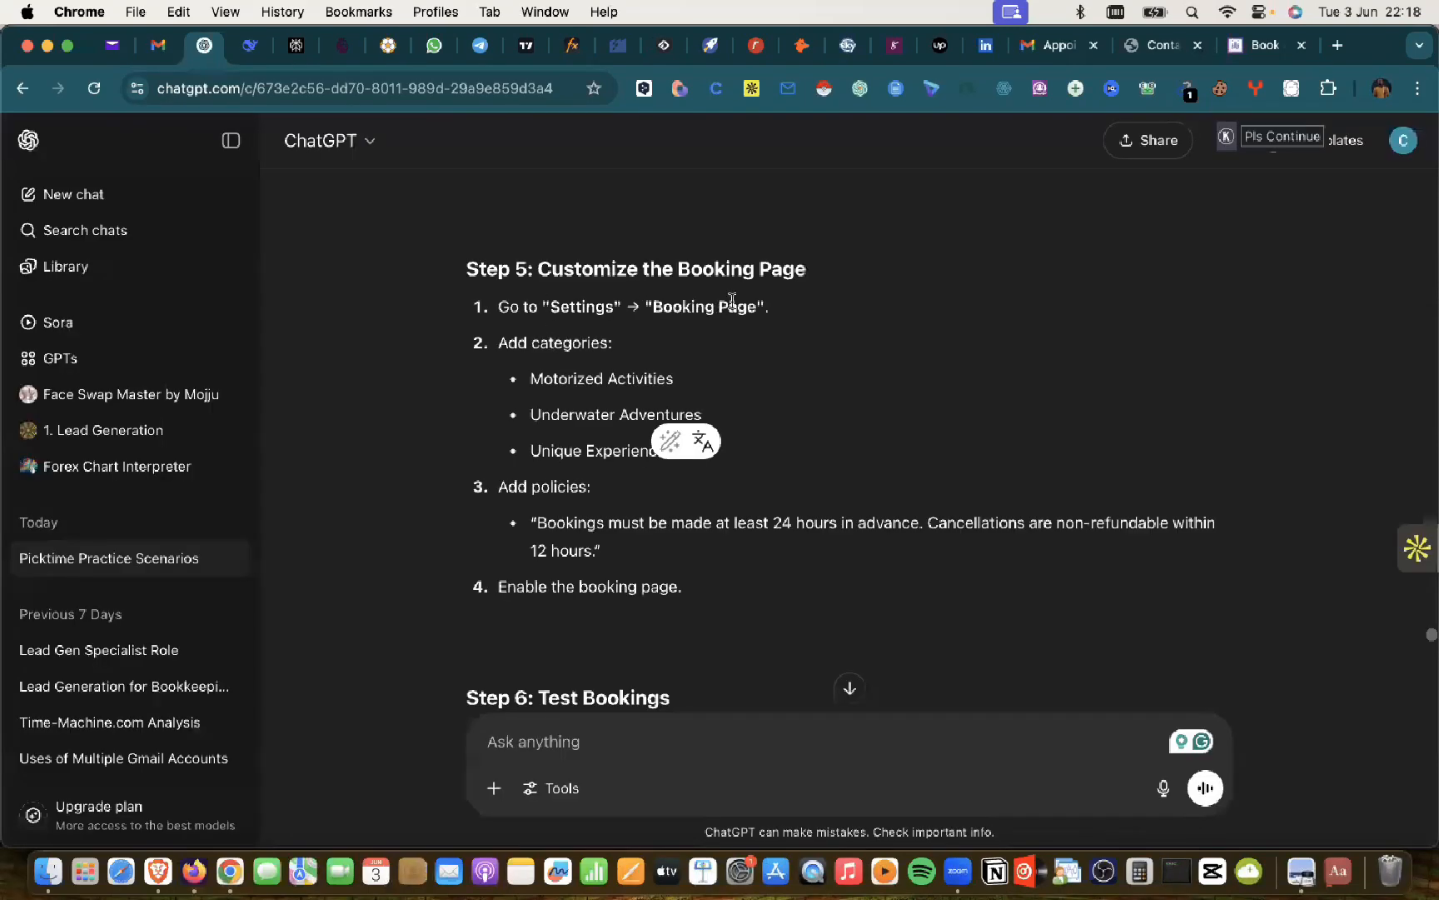
pyautogui.click(1250, 50)
pyautogui.scroll(1, 389, 404)
pyautogui.scroll(5, 388, 404)
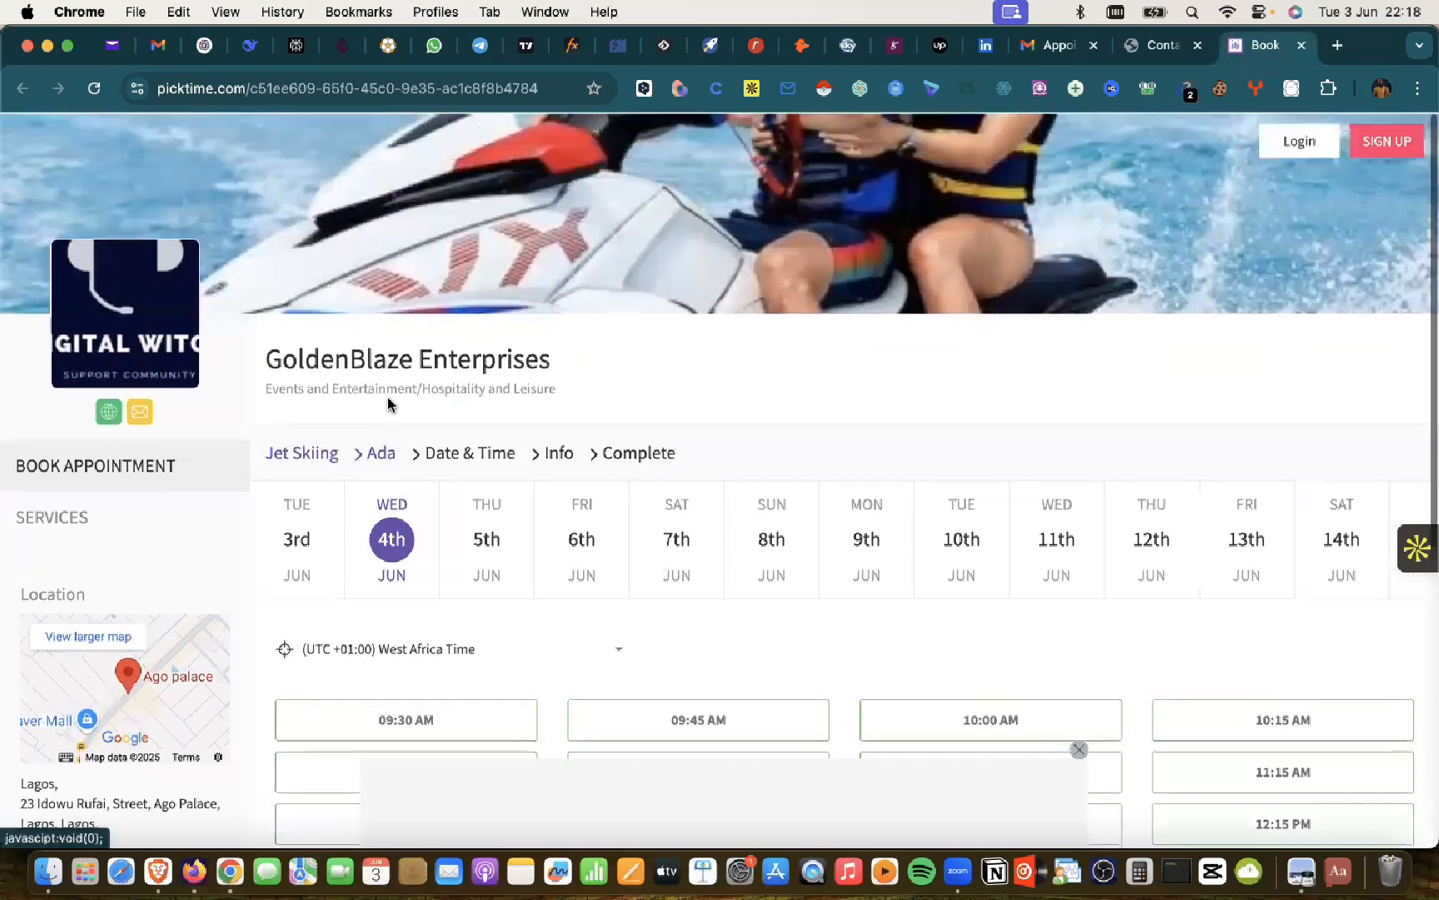
pyautogui.click(202, 50)
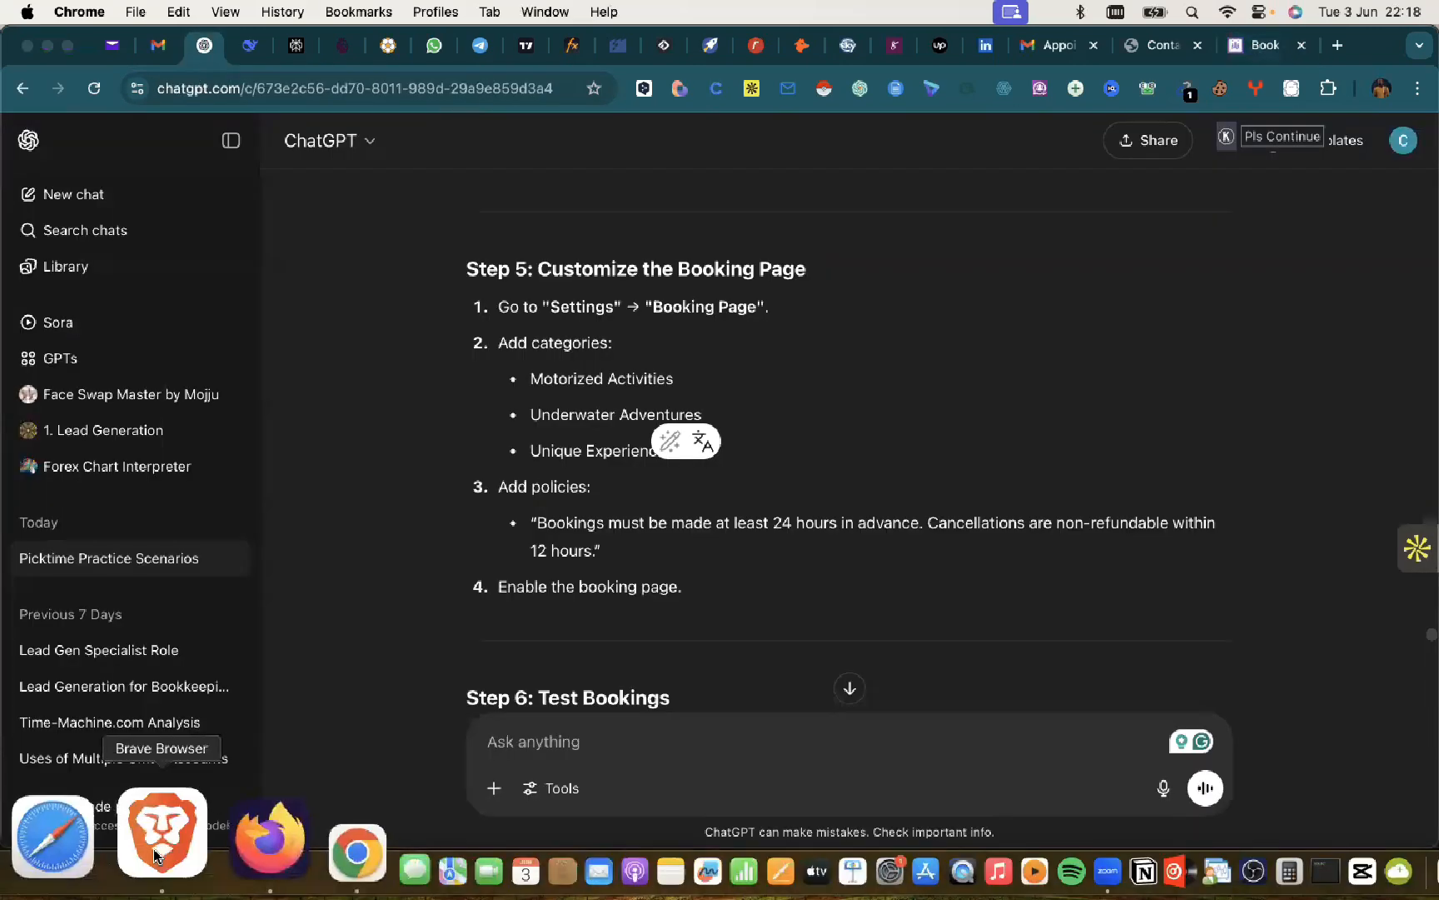
pyautogui.click(125, 866)
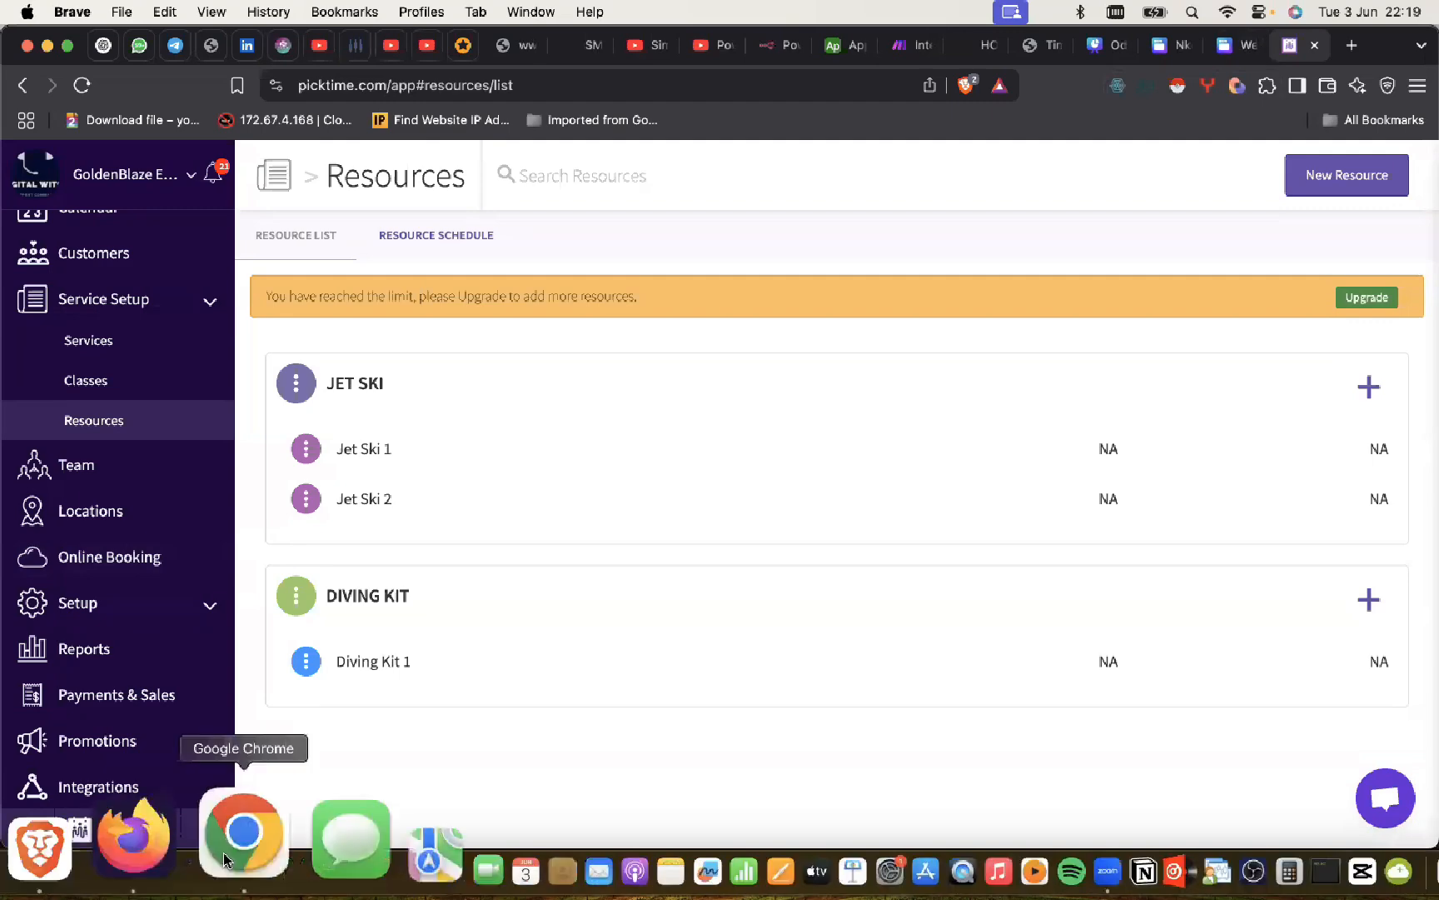
pyautogui.click(237, 837)
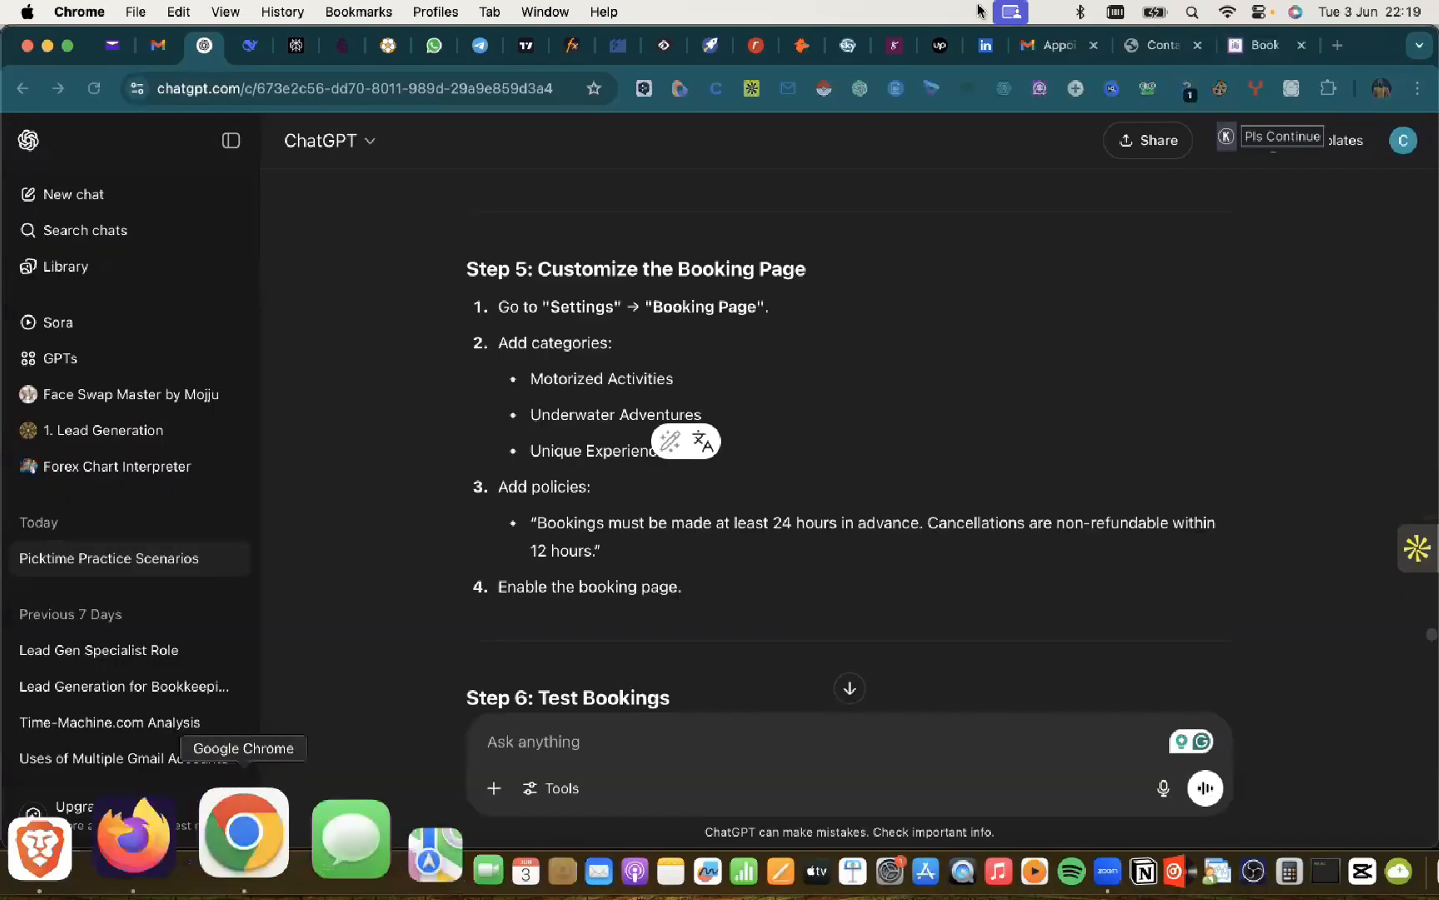
pyautogui.click(1277, 47)
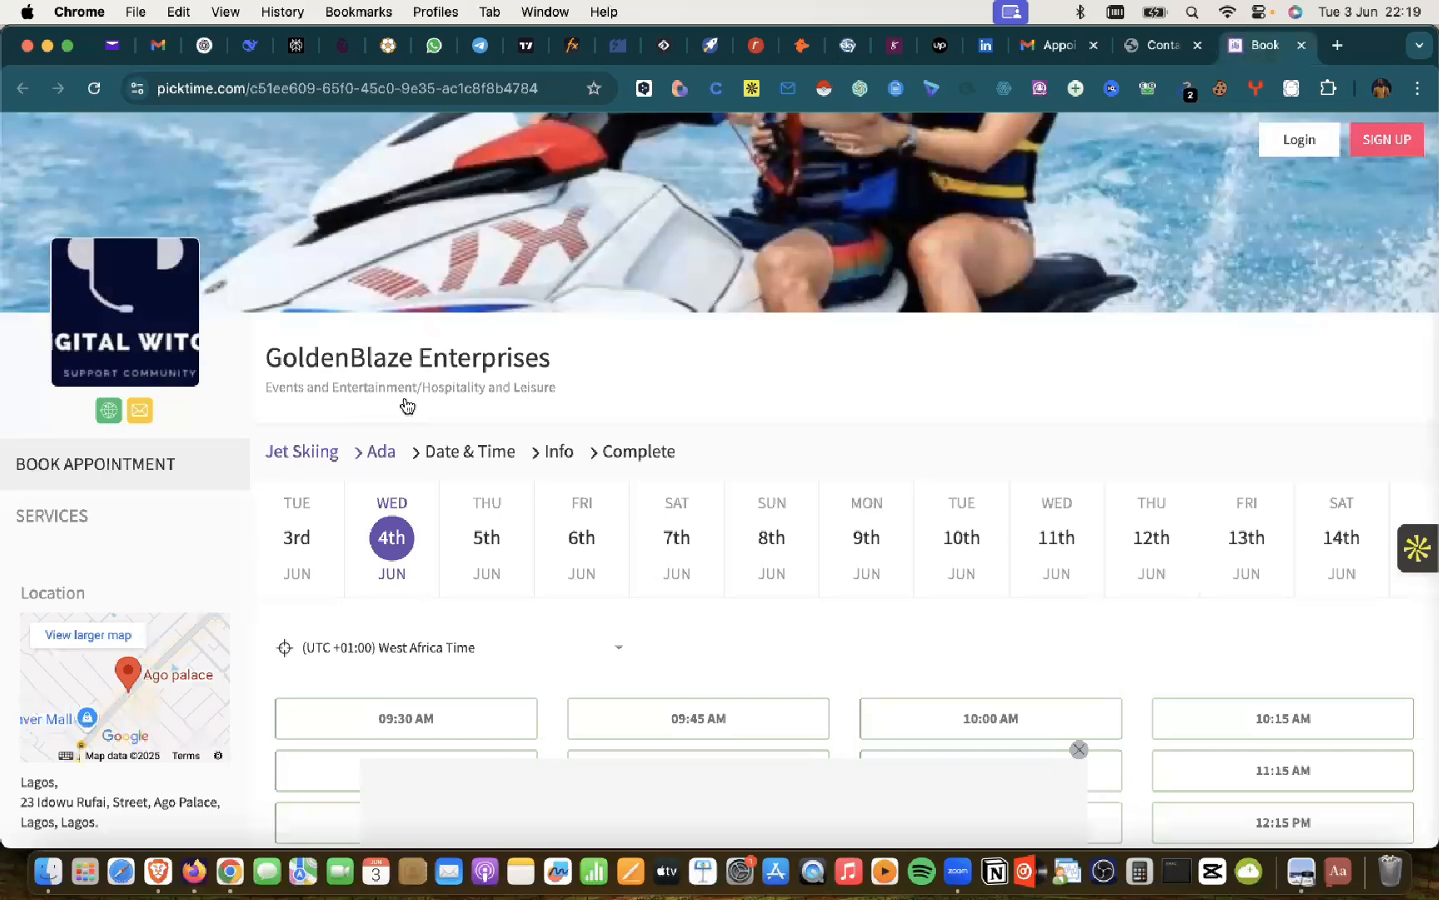
# Step: Bring the Picktime Resources list with Jet Ski 1, Jet Ski 2 and Diving Kit 1 back to the front
pyautogui.scroll(-6, 391, 224)
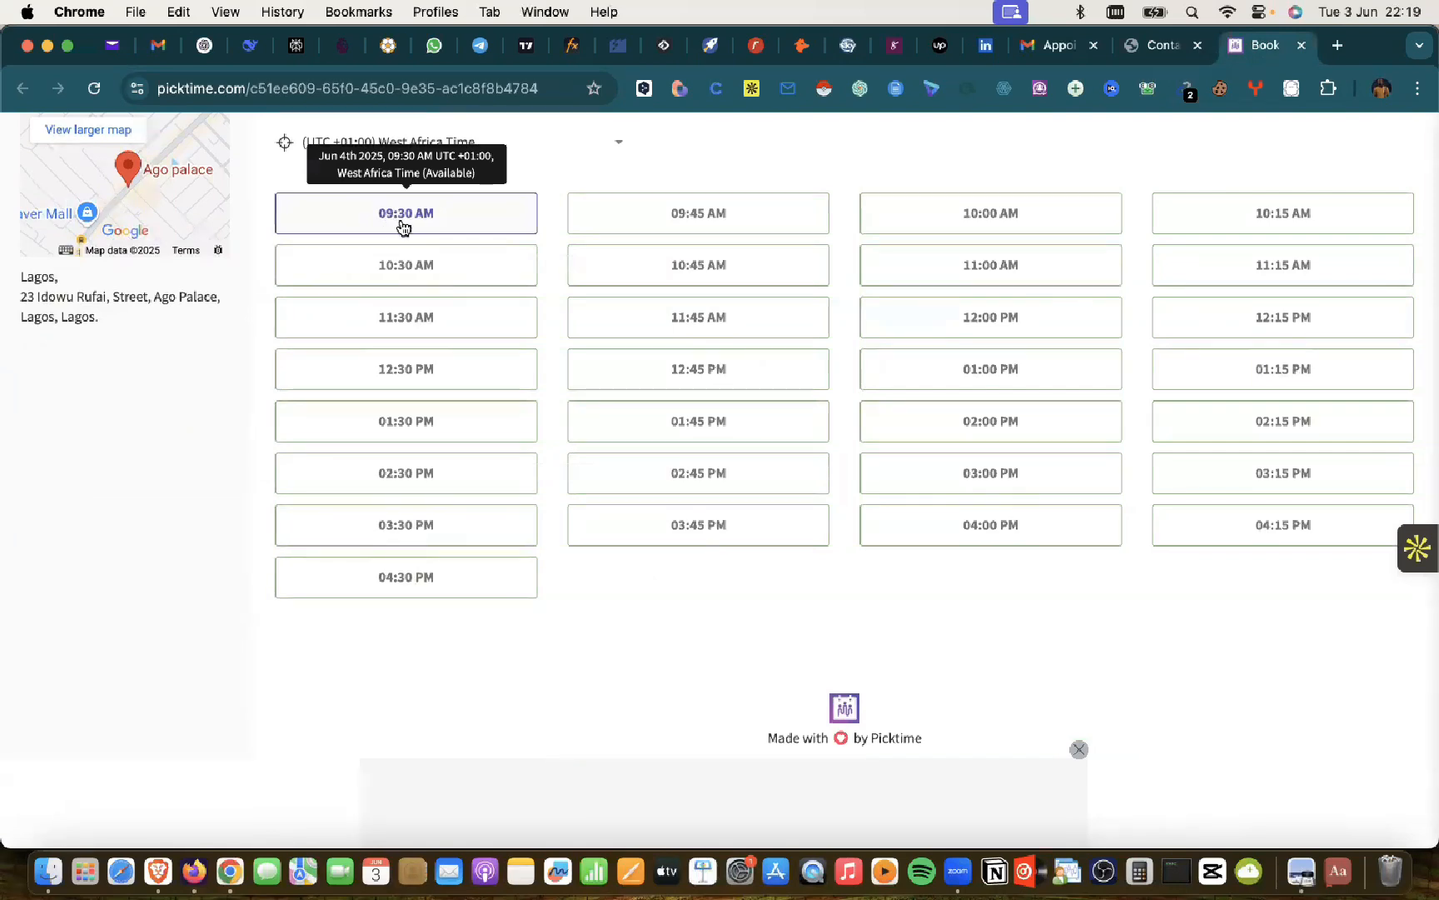
pyautogui.scroll(1, 405, 234)
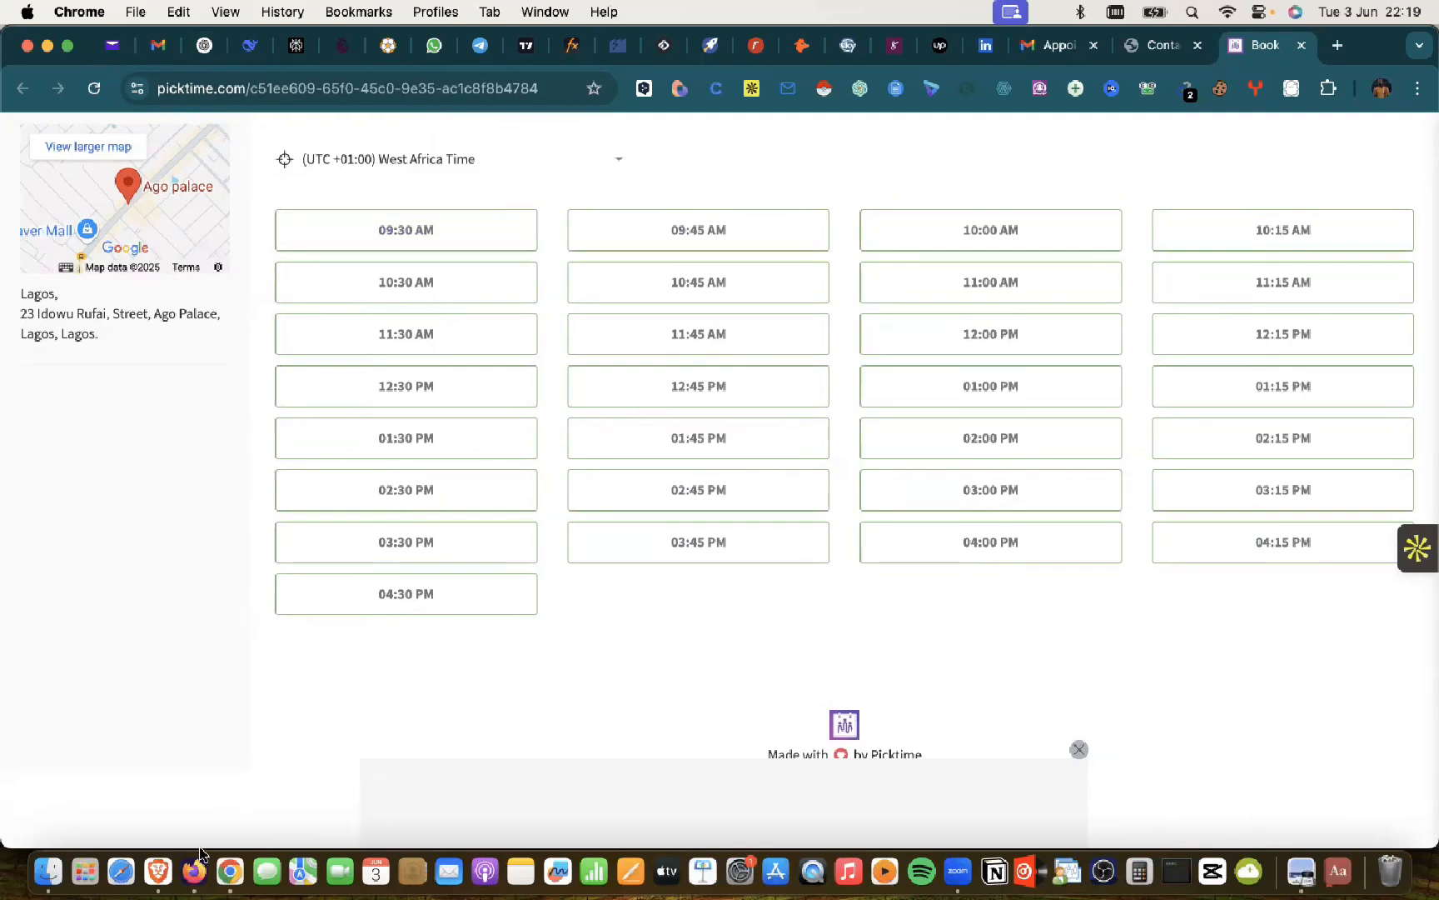
pyautogui.click(138, 833)
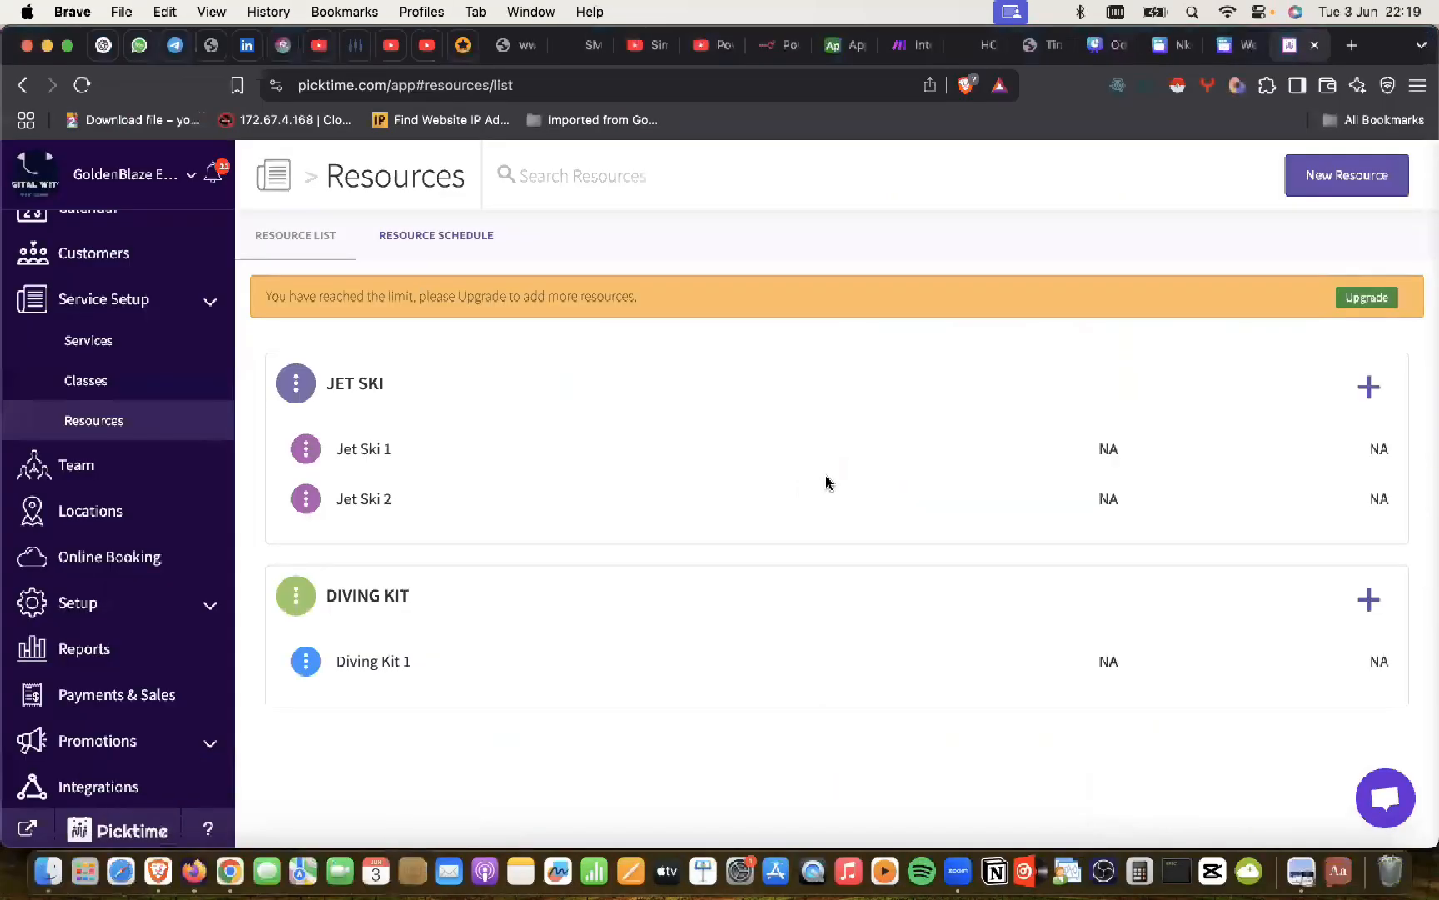
# Step: Open Online Booking and review the booking page, highlighting the SCAN TO BOOK heading
pyautogui.click(90, 566)
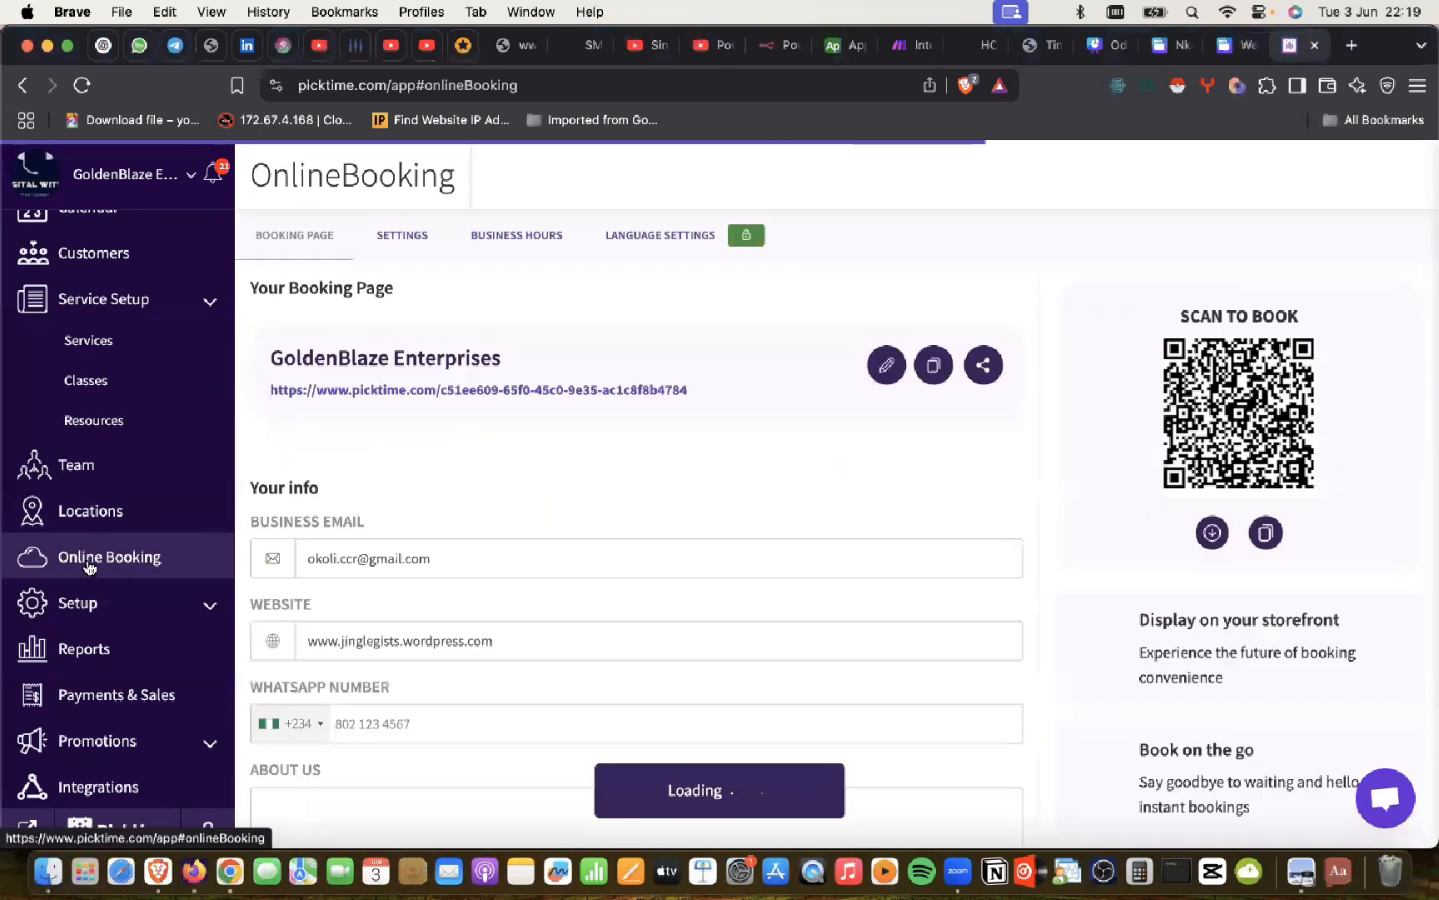
pyautogui.scroll(-1, 561, 454)
pyautogui.scroll(1, 561, 454)
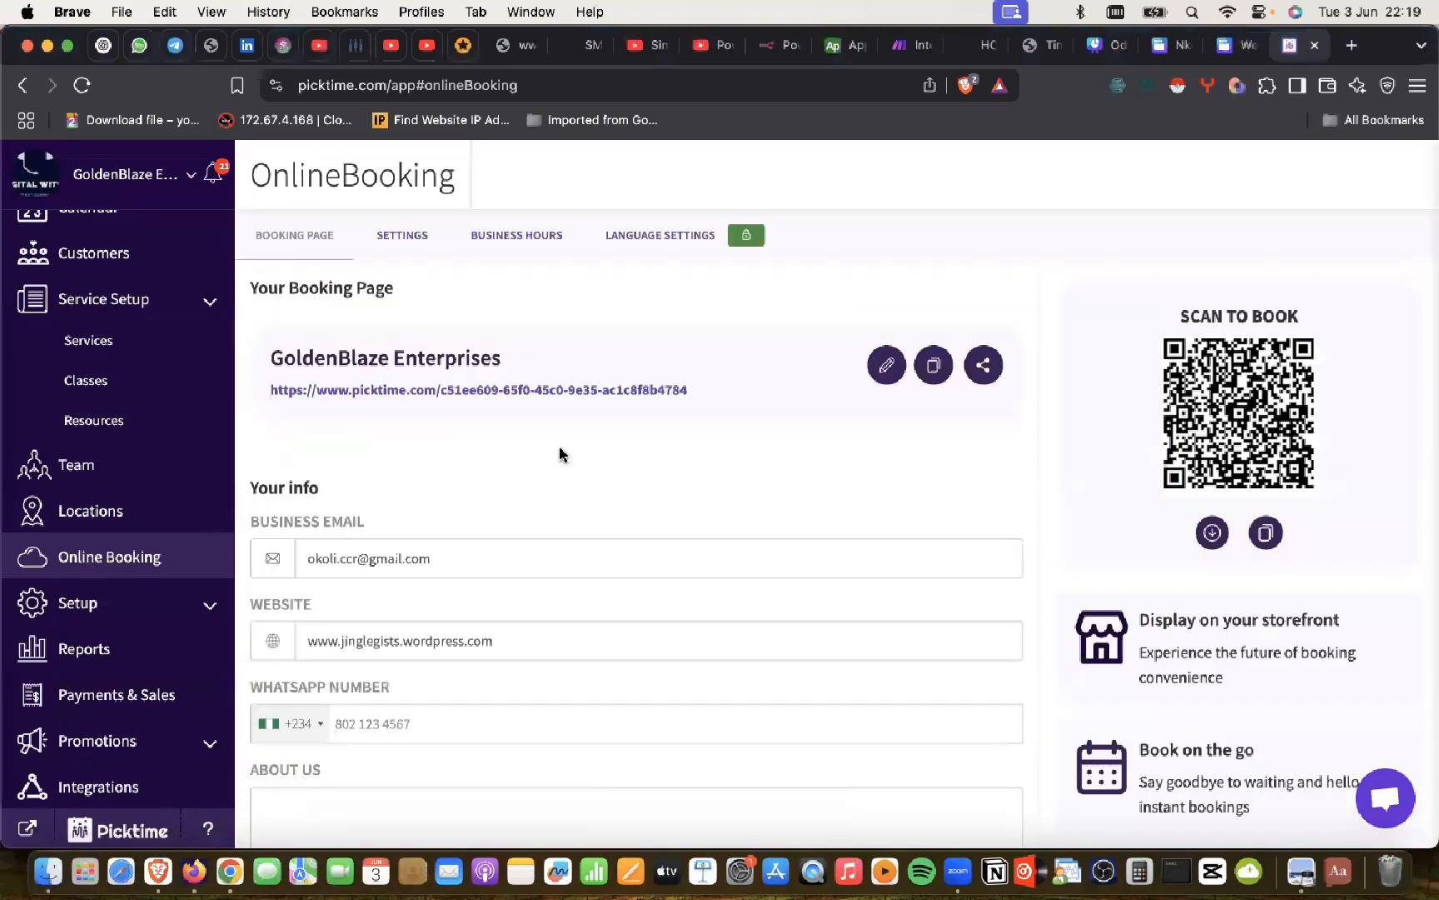
pyautogui.scroll(-1, 562, 454)
pyautogui.scroll(1, 562, 454)
pyautogui.click(668, 241)
pyautogui.scroll(-5, 697, 427)
pyautogui.scroll(5, 919, 488)
pyautogui.moveTo(1131, 358); pyautogui.dragTo(1296, 467)
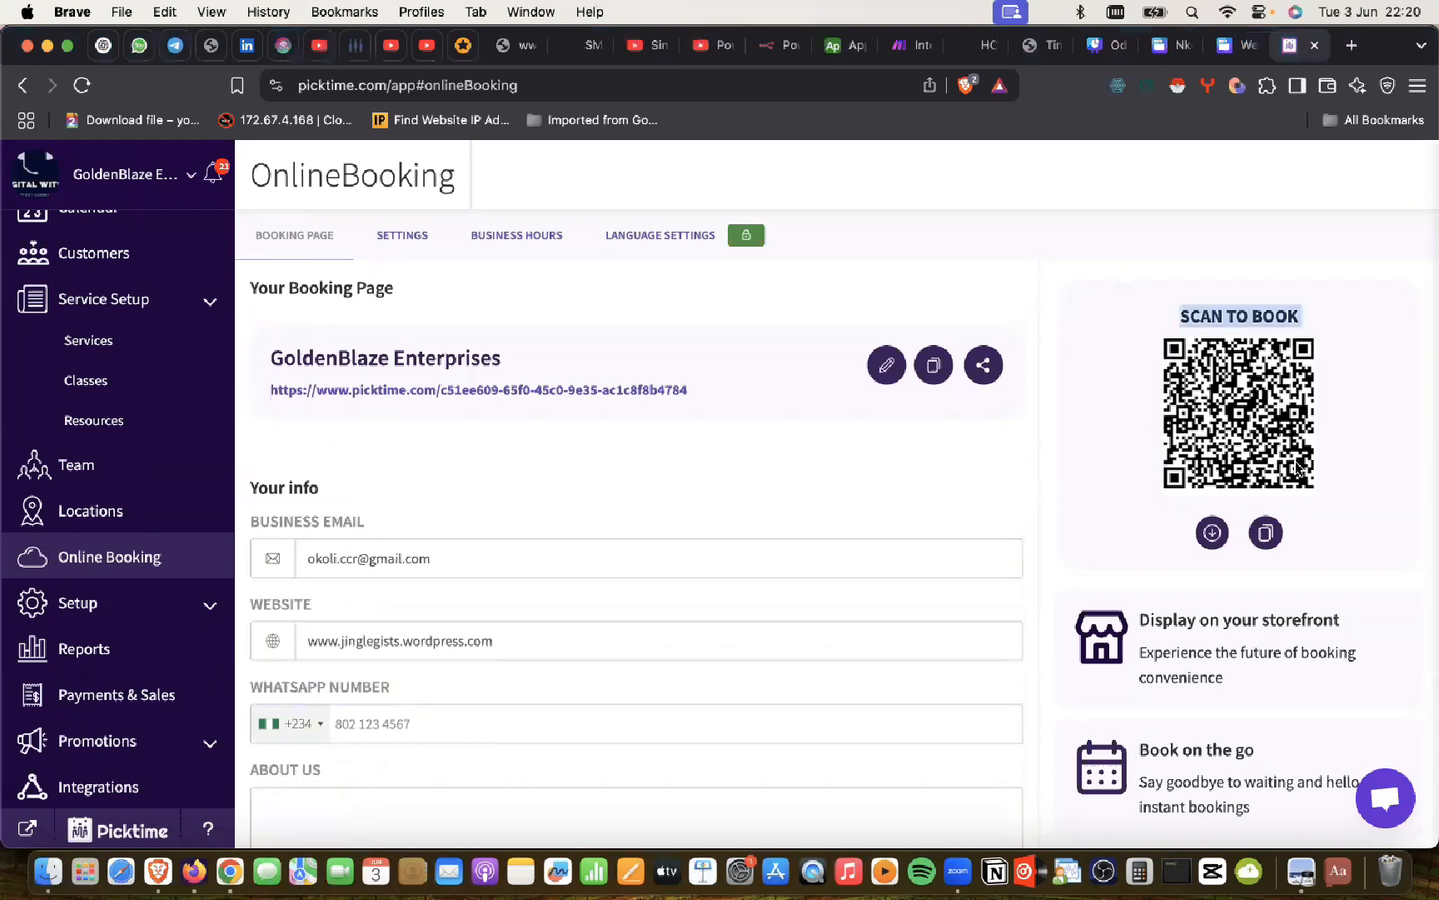
pyautogui.click(1387, 334)
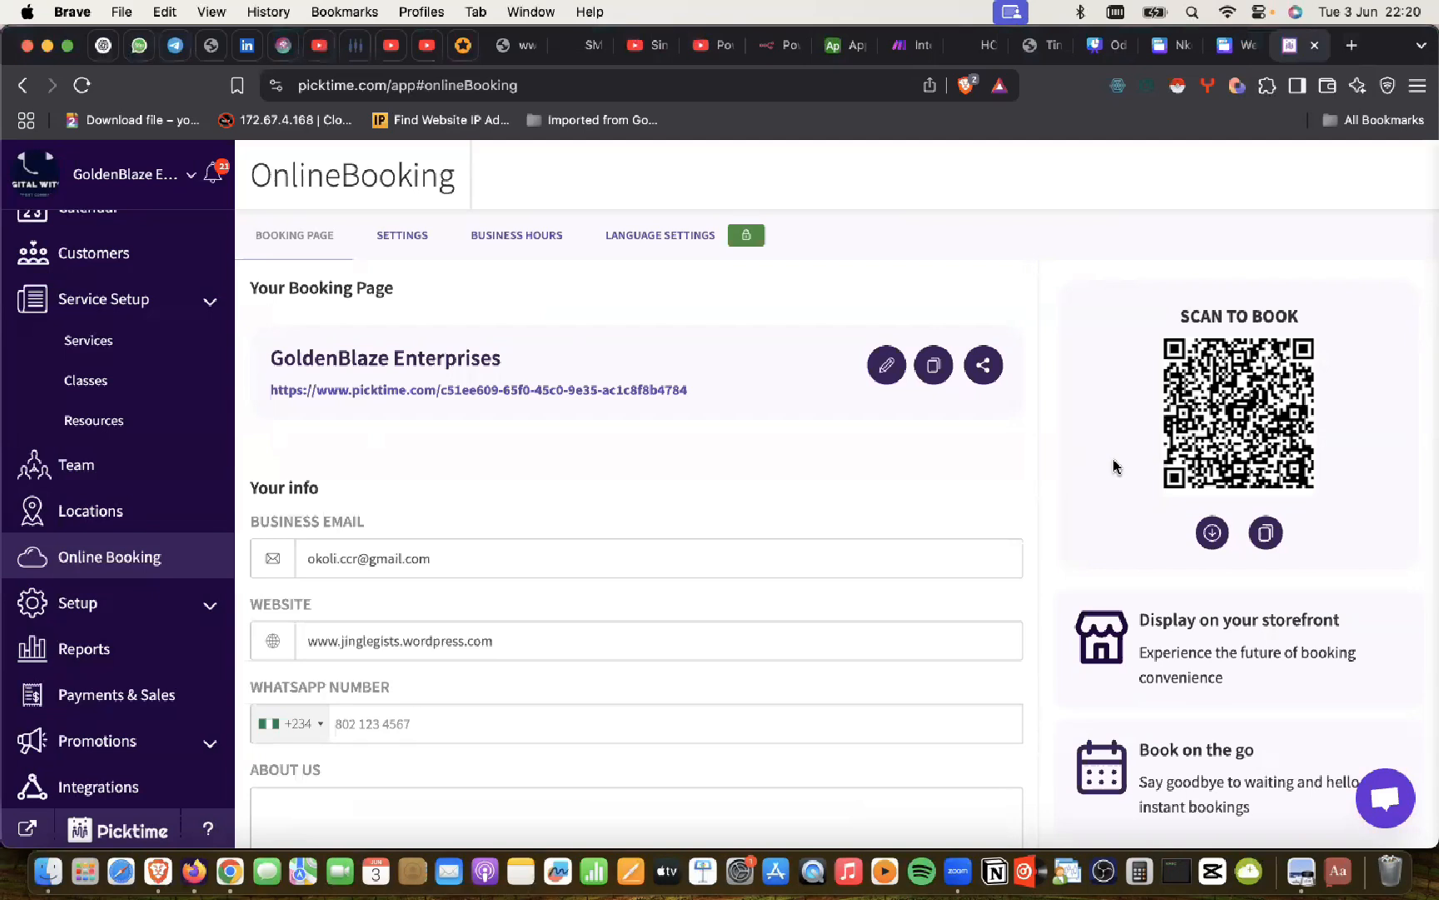
# Step: Scroll through the rest of the booking page and switch to the SETTINGS view
pyautogui.scroll(-3, 1113, 466)
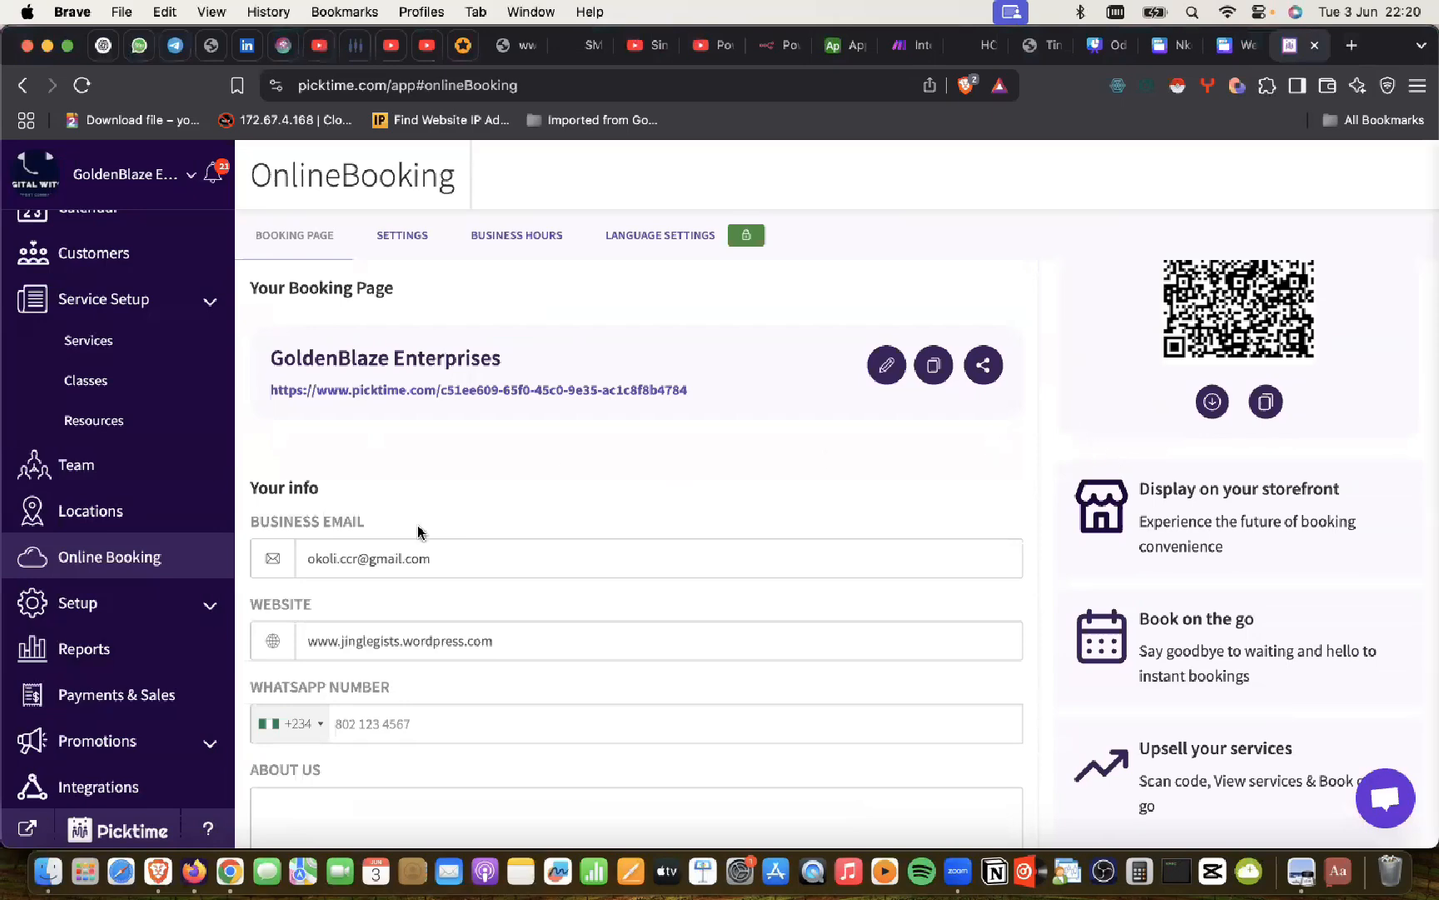
pyautogui.scroll(-12, 418, 532)
pyautogui.scroll(-6, 418, 526)
pyautogui.scroll(5, 418, 526)
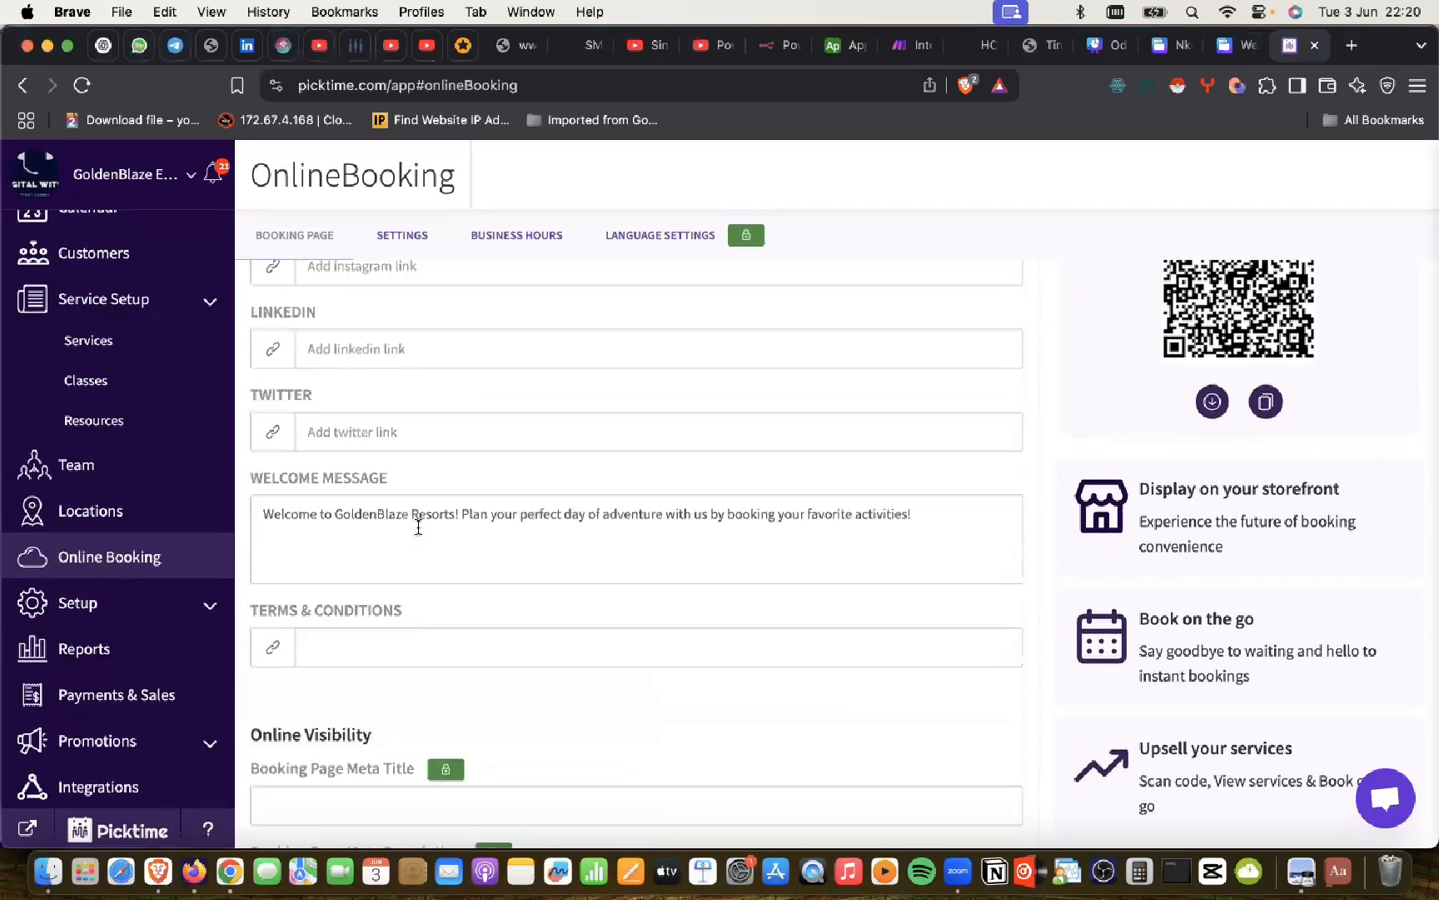
pyautogui.scroll(14, 418, 527)
pyautogui.click(401, 231)
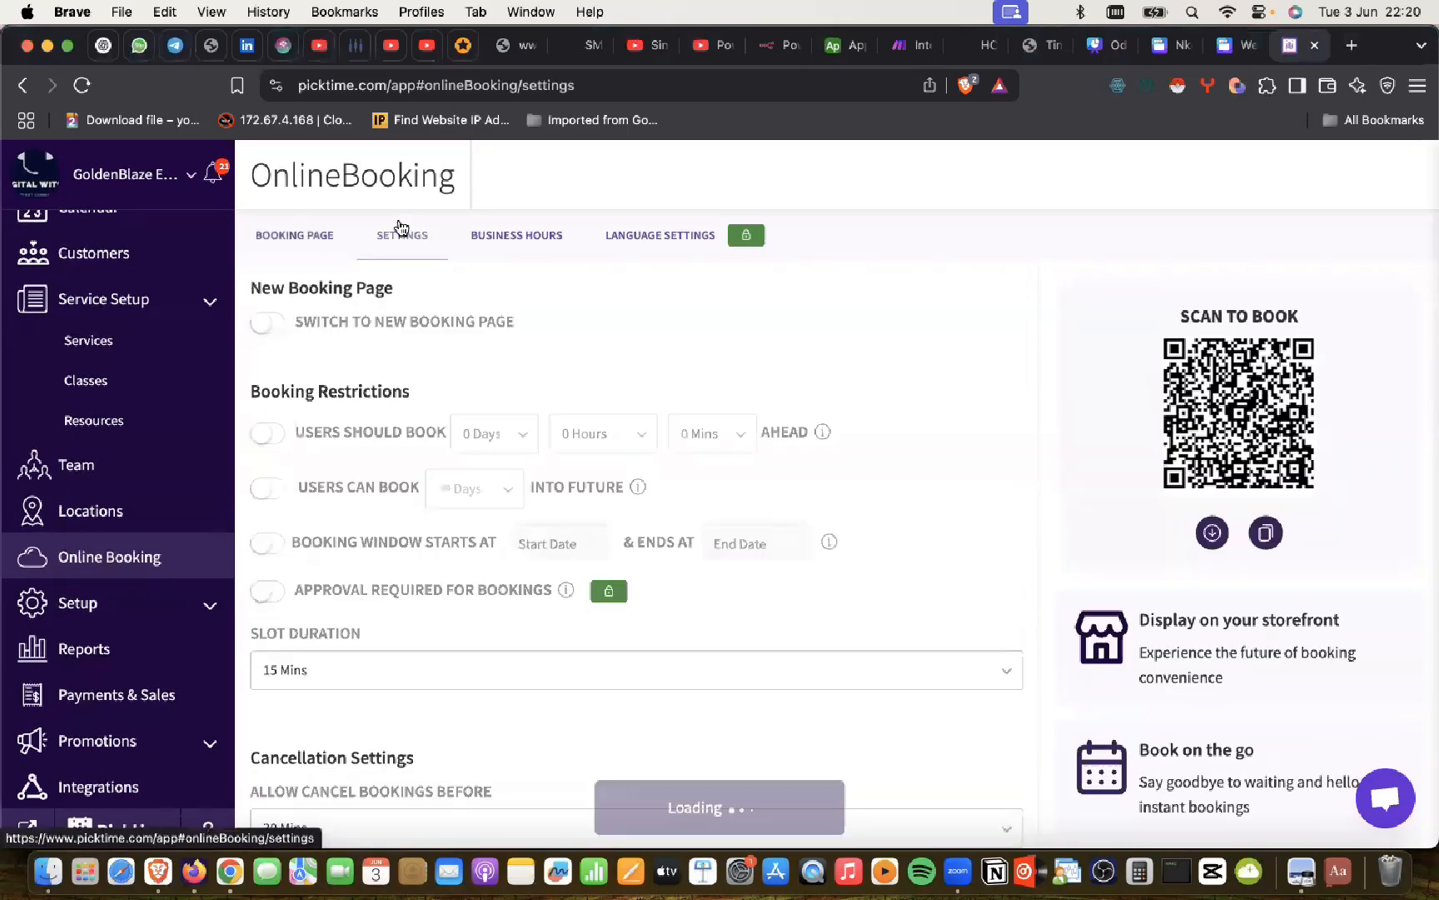
# Step: Review the booking restrictions and settings, then go back to the booking link, QR code and business info
pyautogui.scroll(-8, 460, 448)
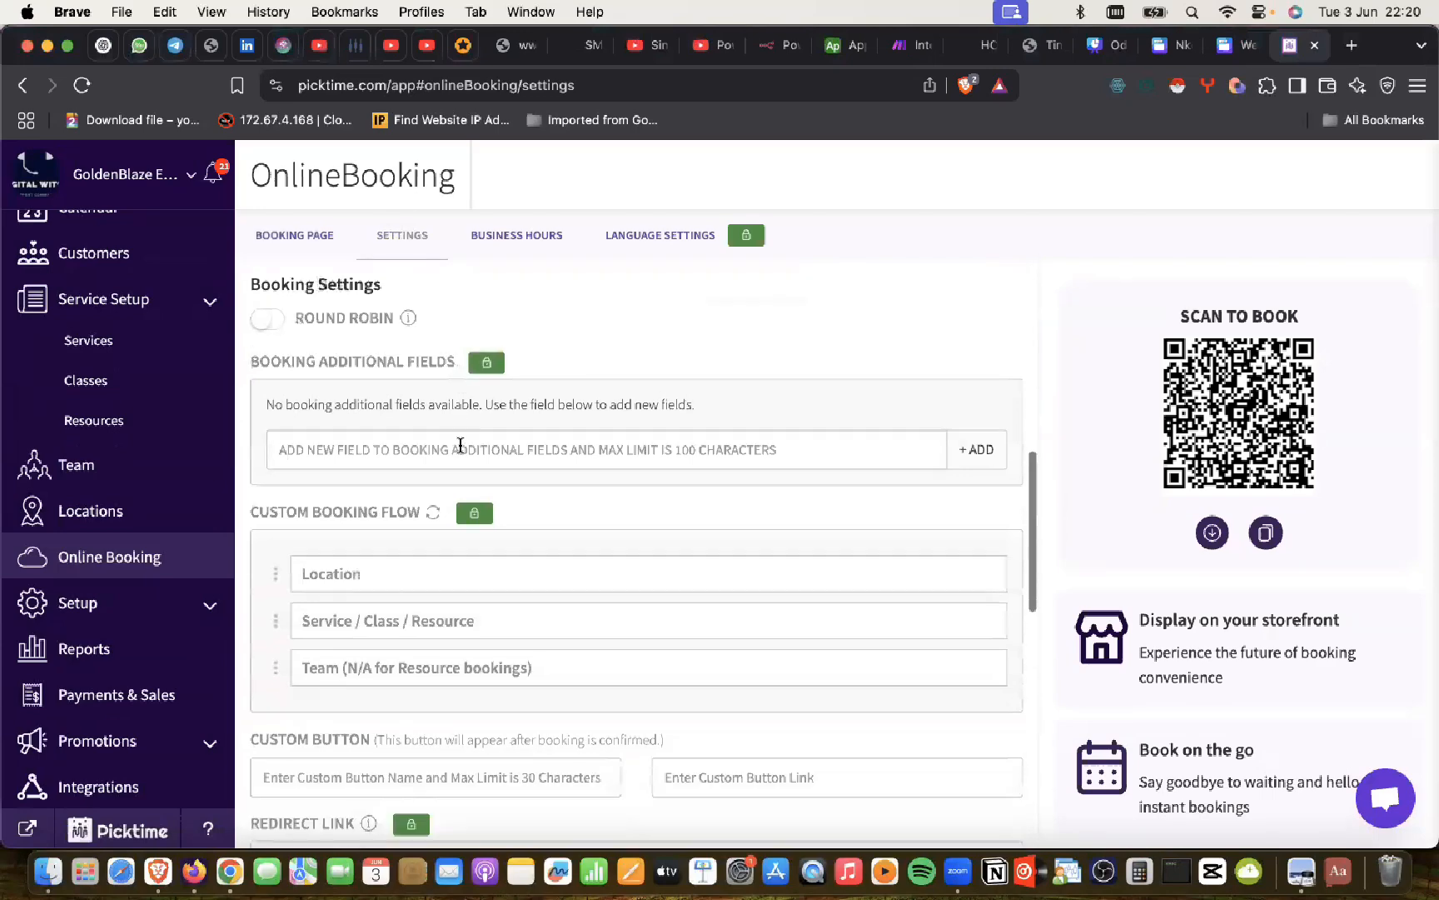
pyautogui.scroll(-9, 459, 448)
pyautogui.scroll(-1, 459, 450)
pyautogui.scroll(18, 460, 450)
pyautogui.click(507, 232)
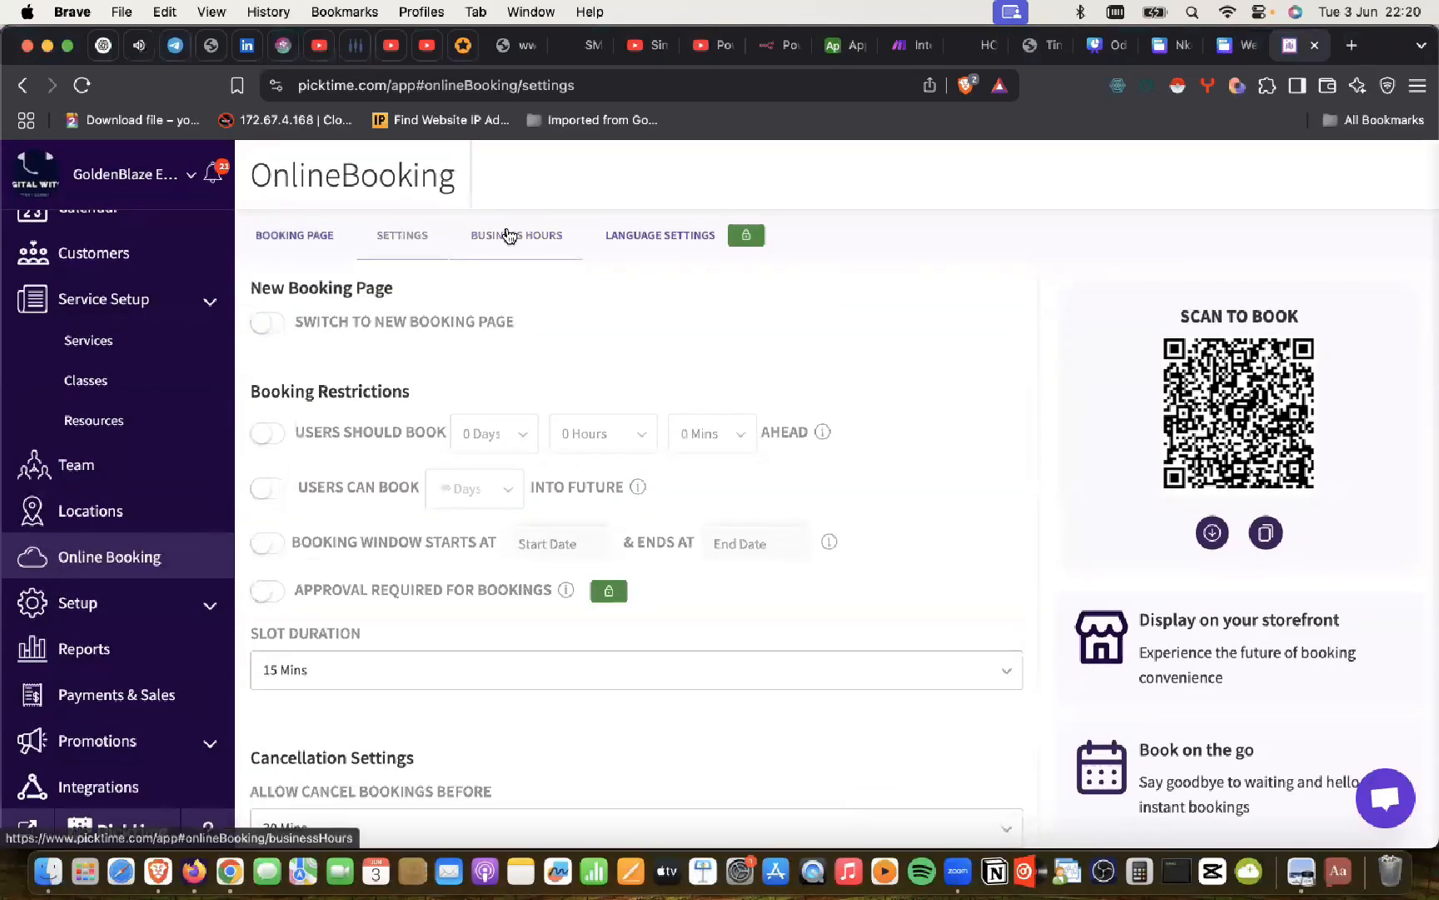
pyautogui.click(308, 235)
pyautogui.scroll(-3, 1226, 434)
pyautogui.scroll(-1, 614, 675)
pyautogui.scroll(1, 614, 675)
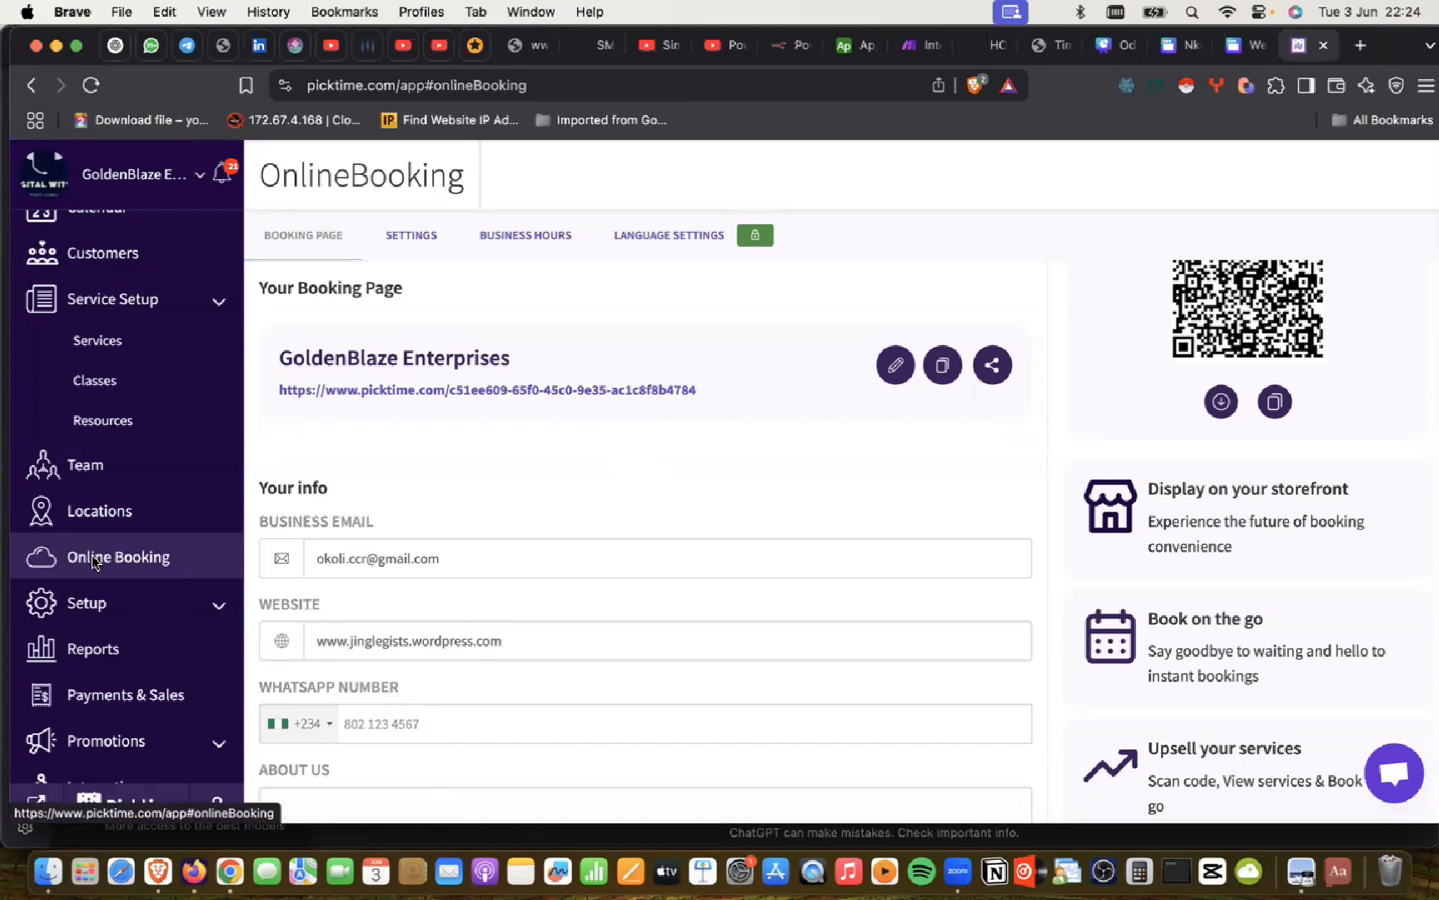
# Step: Close the customer booking-page preview tab in Chrome
pyautogui.click(374, 651)
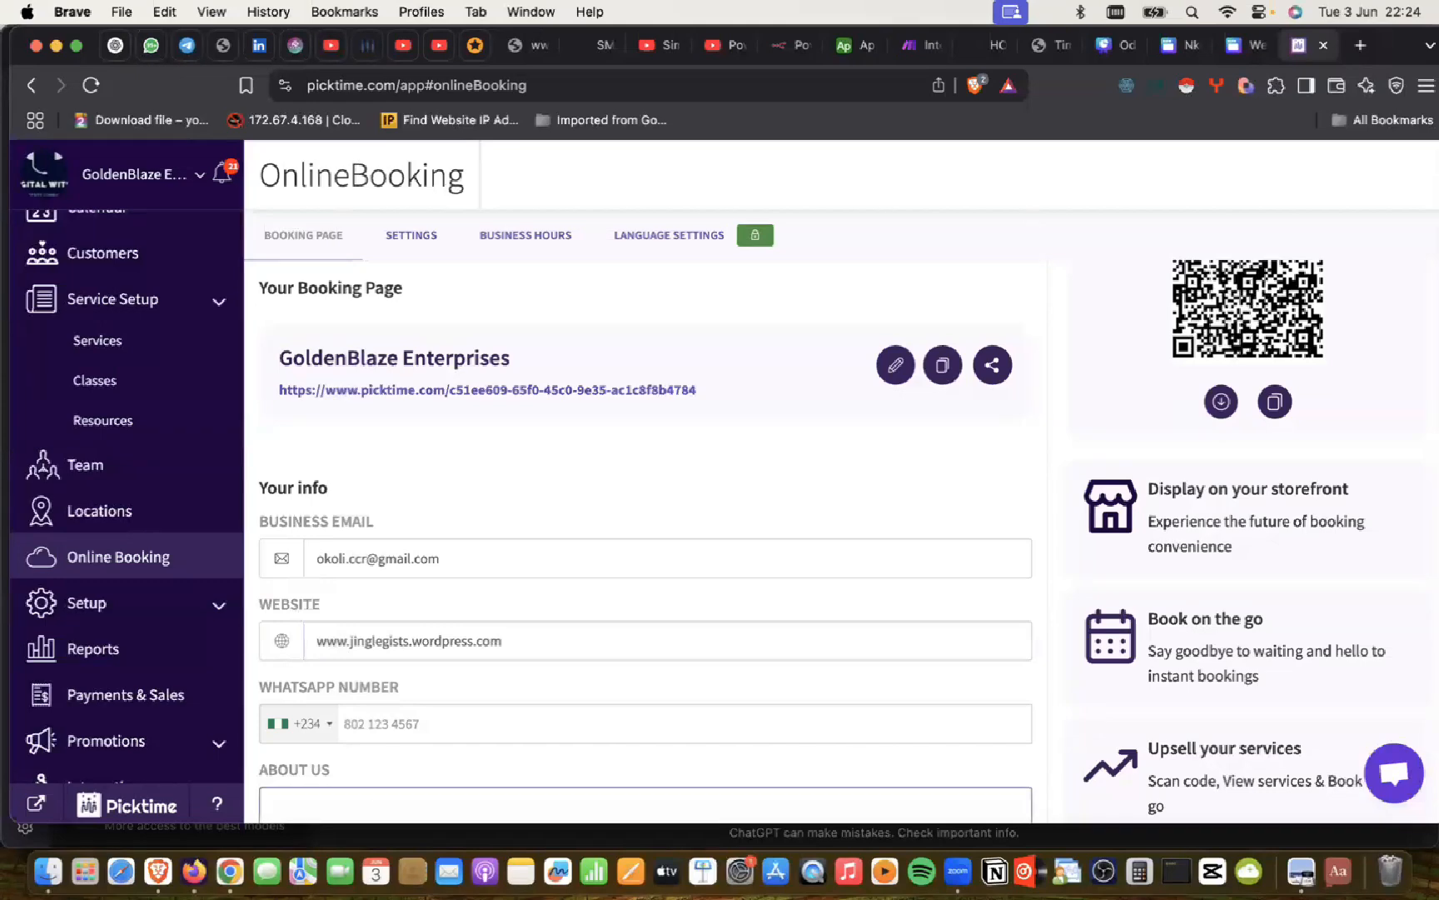
pyautogui.click(224, 835)
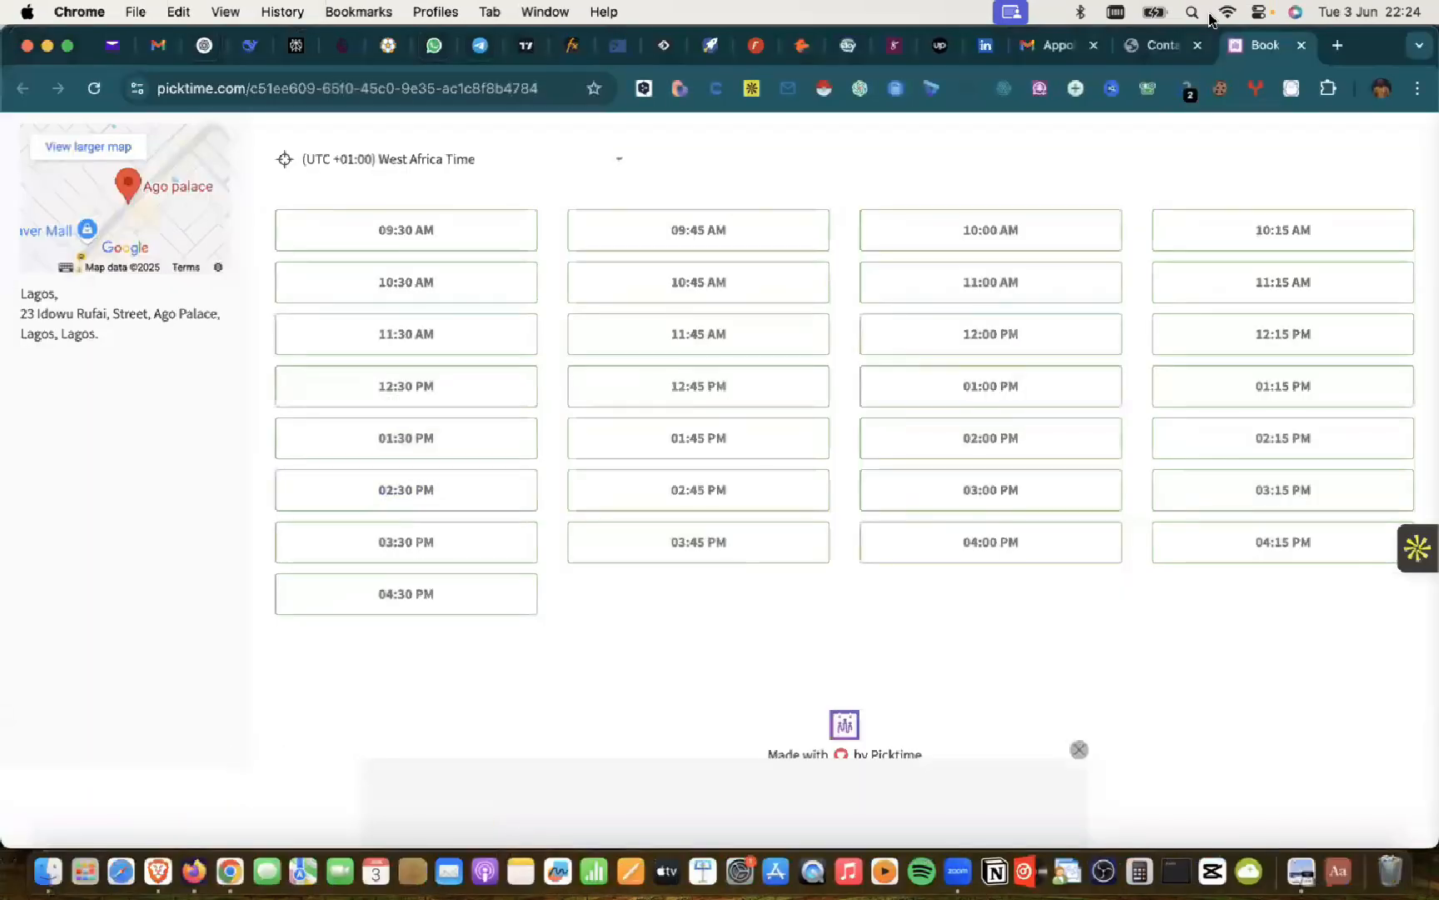
pyautogui.click(1305, 53)
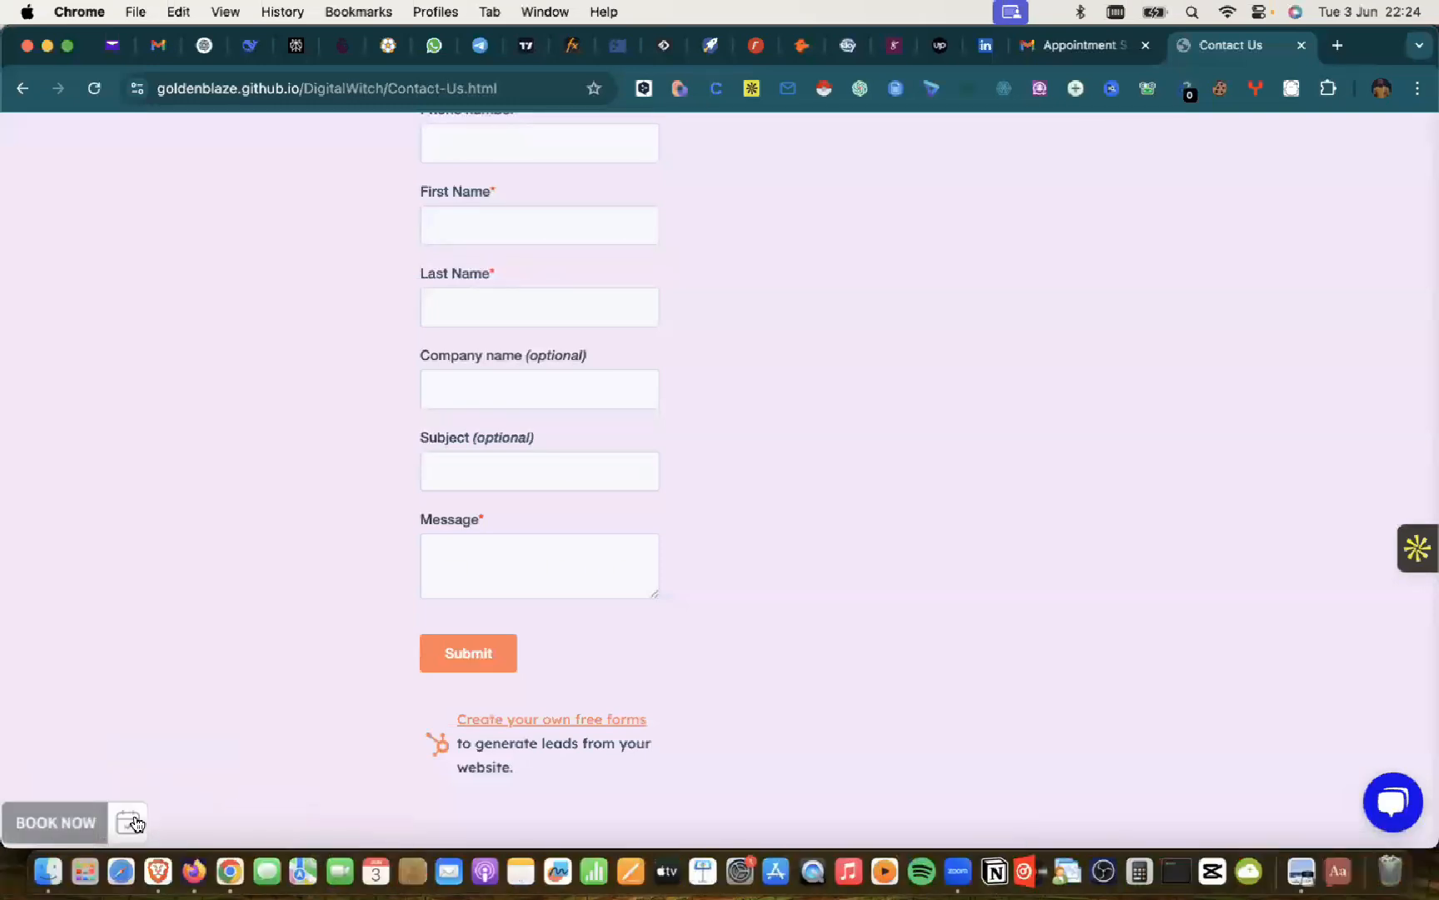
# Step: Find the empty About Us box on Picktime's Online Booking page, then bring up ChatGPT
pyautogui.click(152, 848)
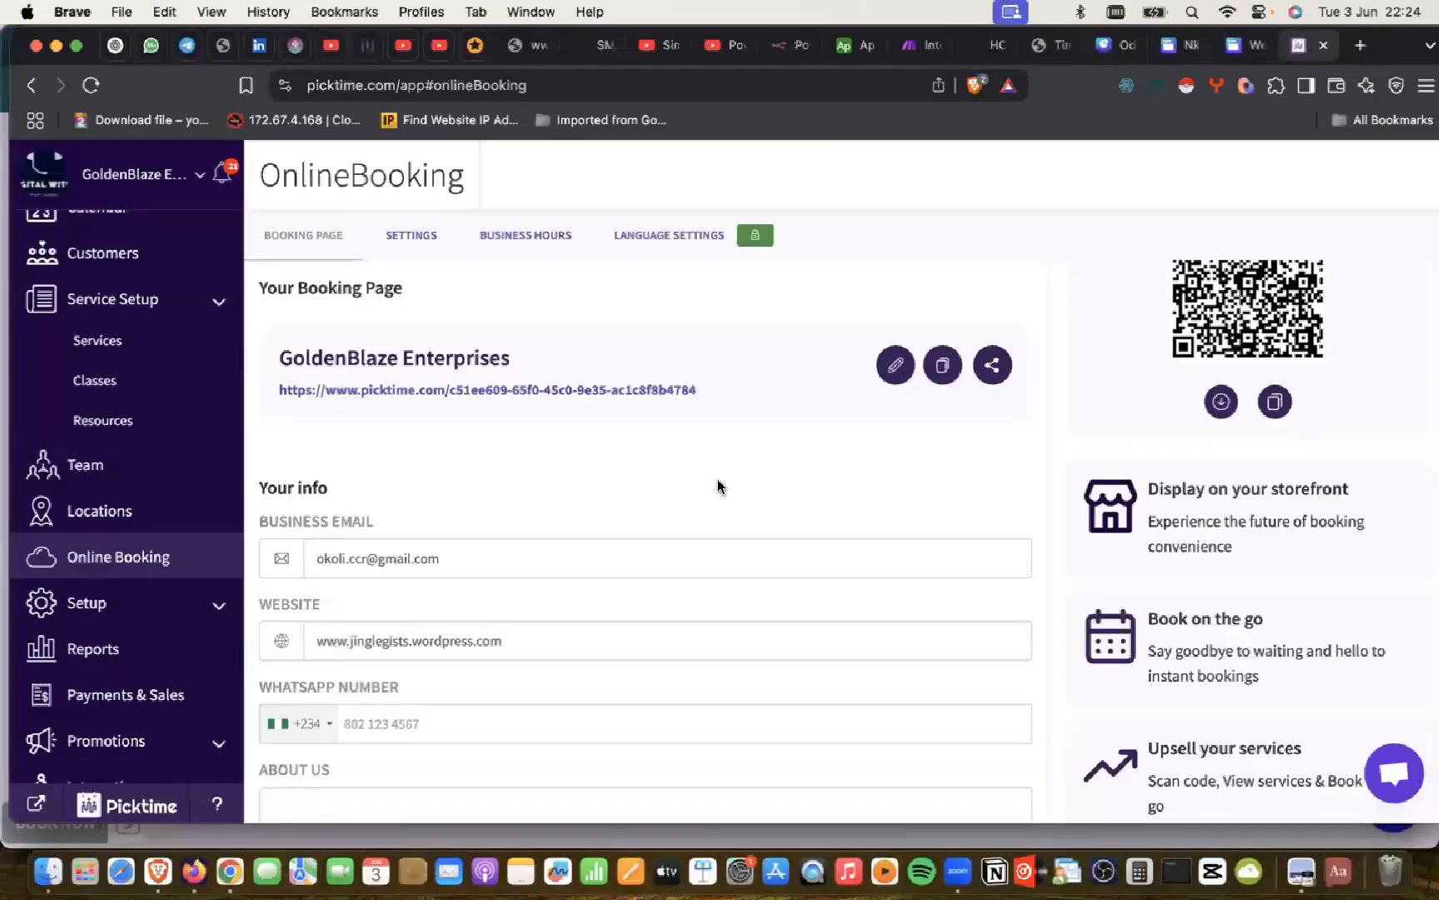
pyautogui.scroll(-5, 717, 475)
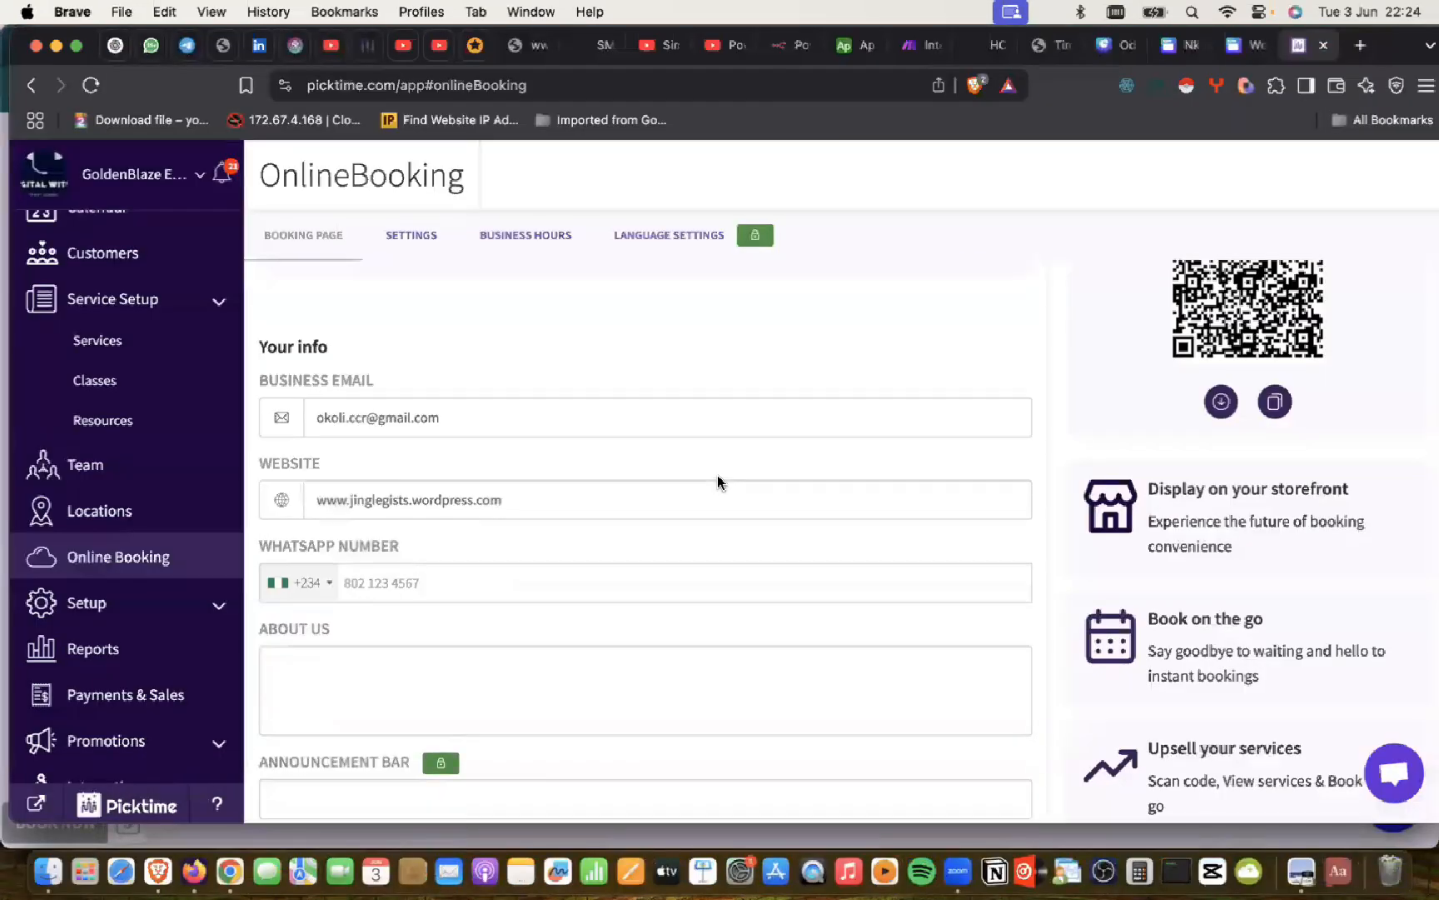
pyautogui.click(363, 344)
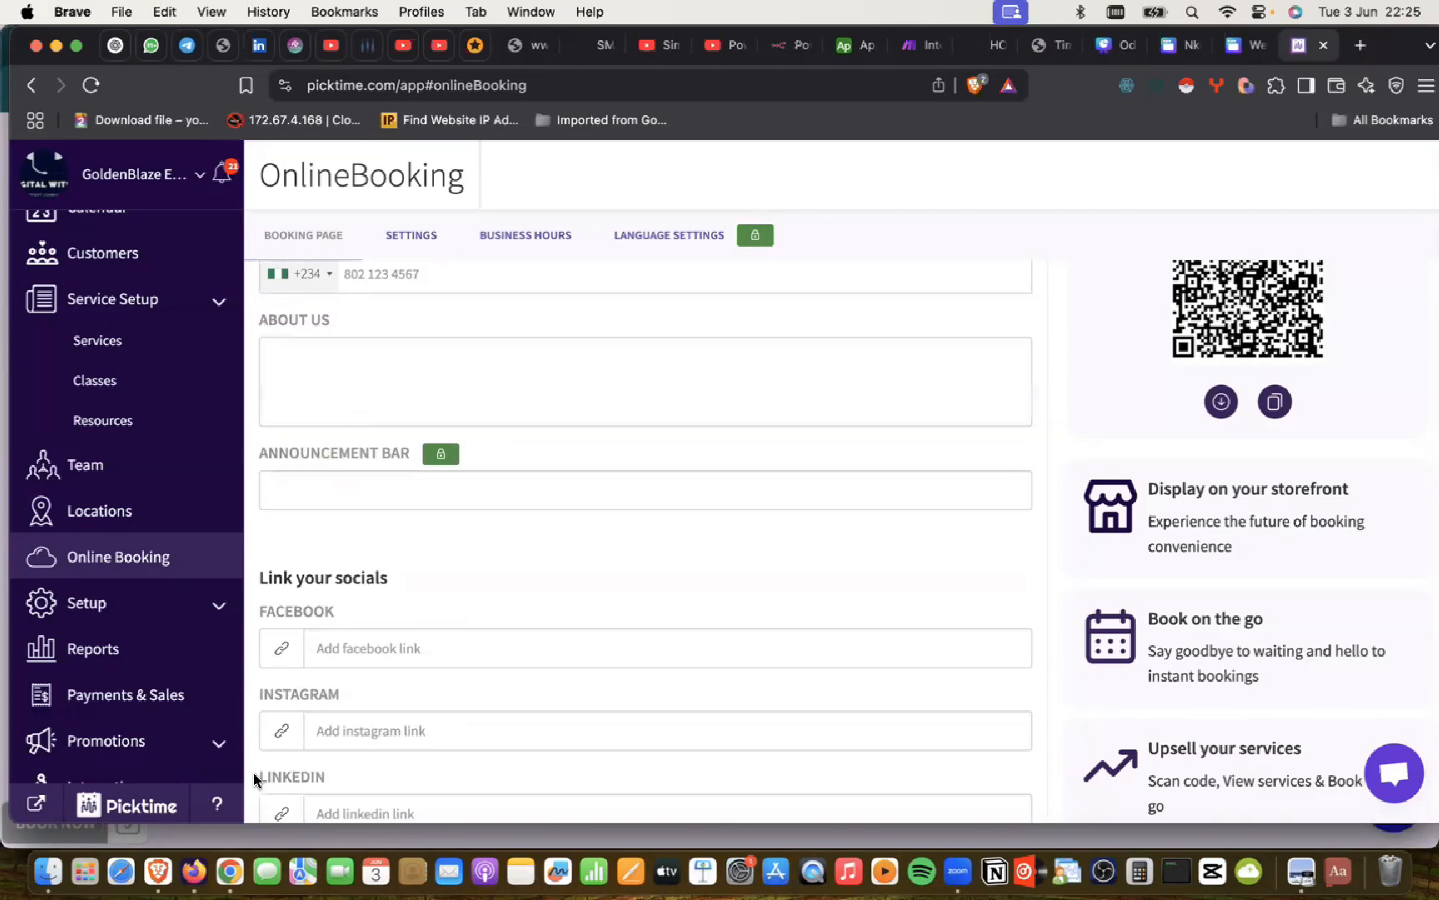
pyautogui.click(226, 871)
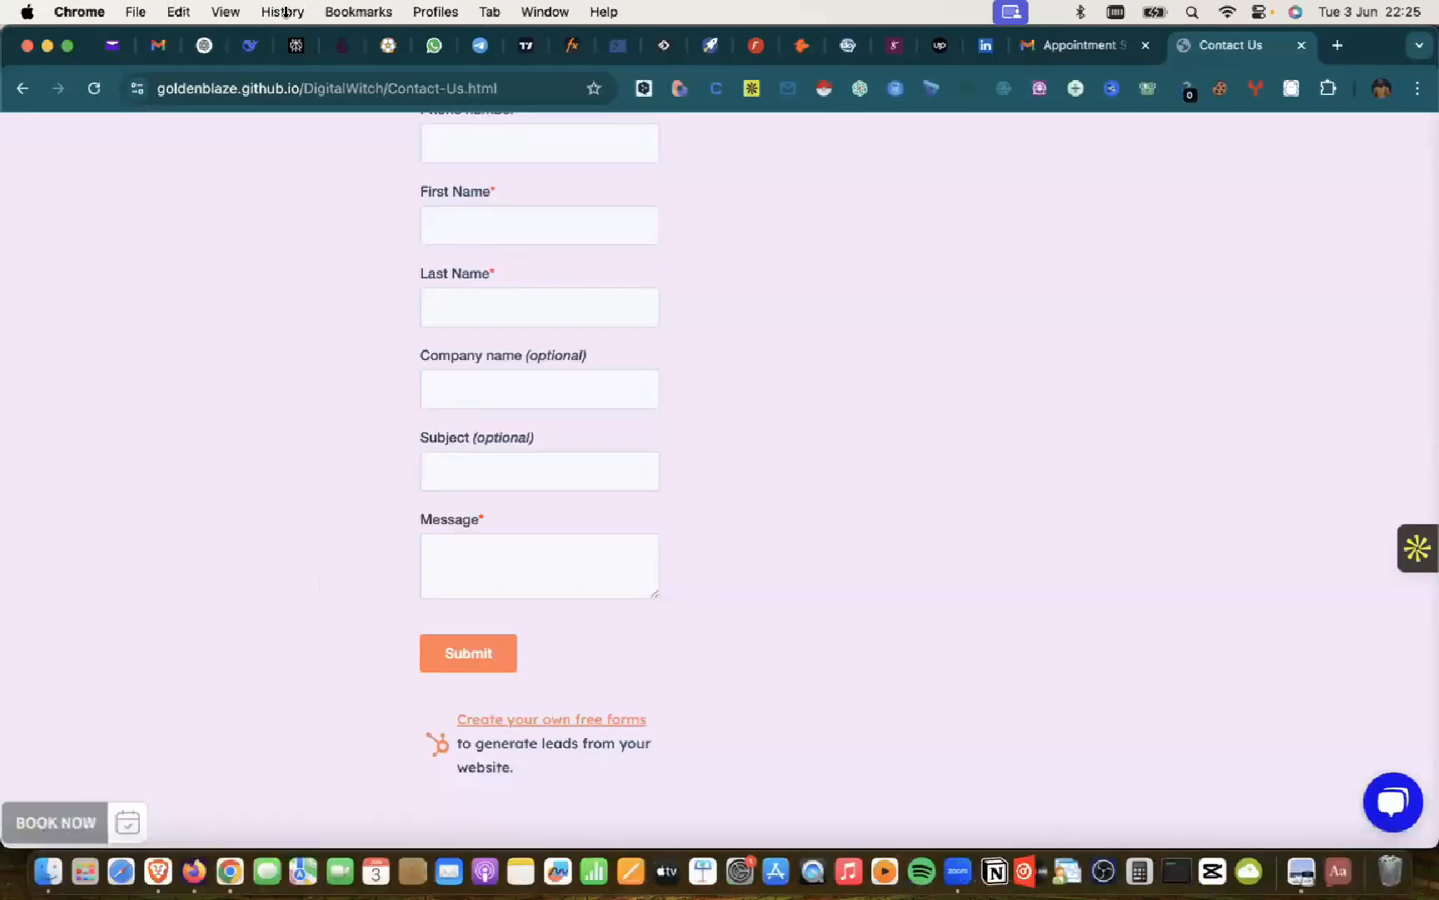
pyautogui.click(206, 59)
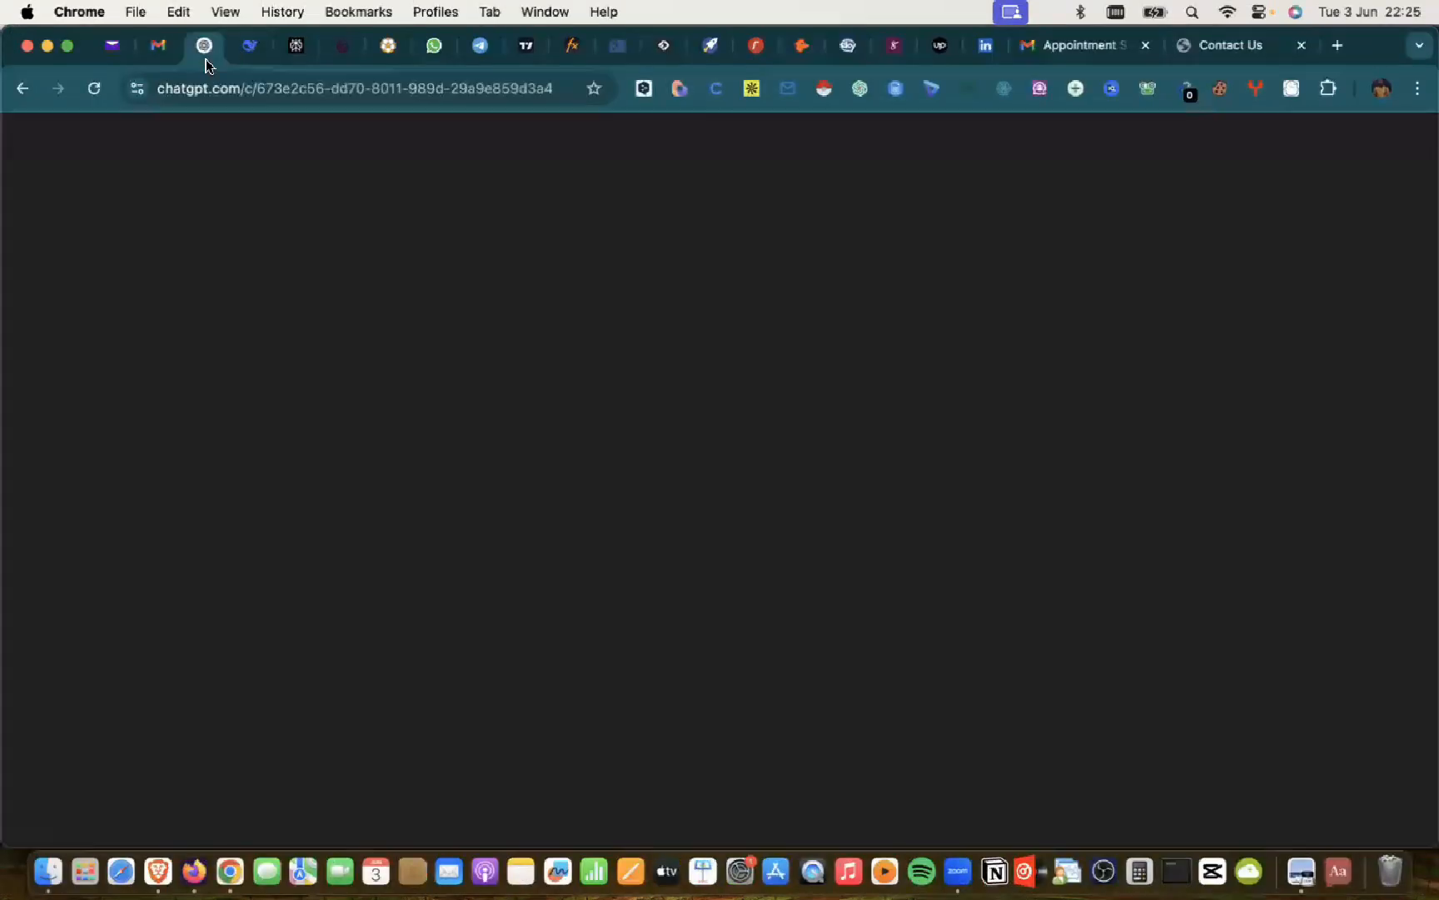
# Step: Ask ChatGPT, as CEO of GoldenBlaze Resort, for About Us text for the Picktime booking page
pyautogui.click(546, 749)
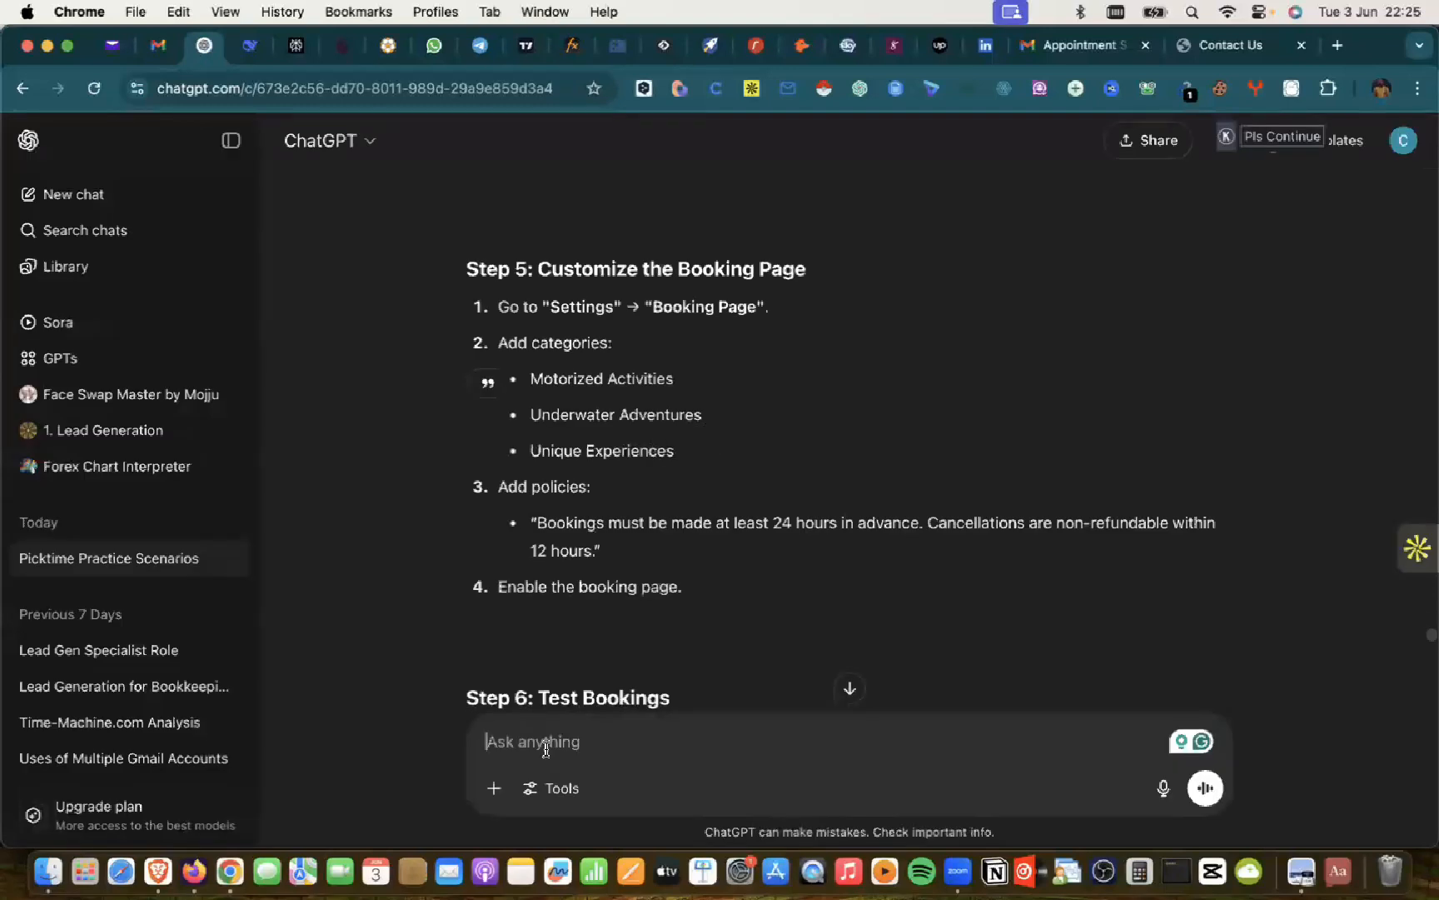
pyautogui.write('As the')
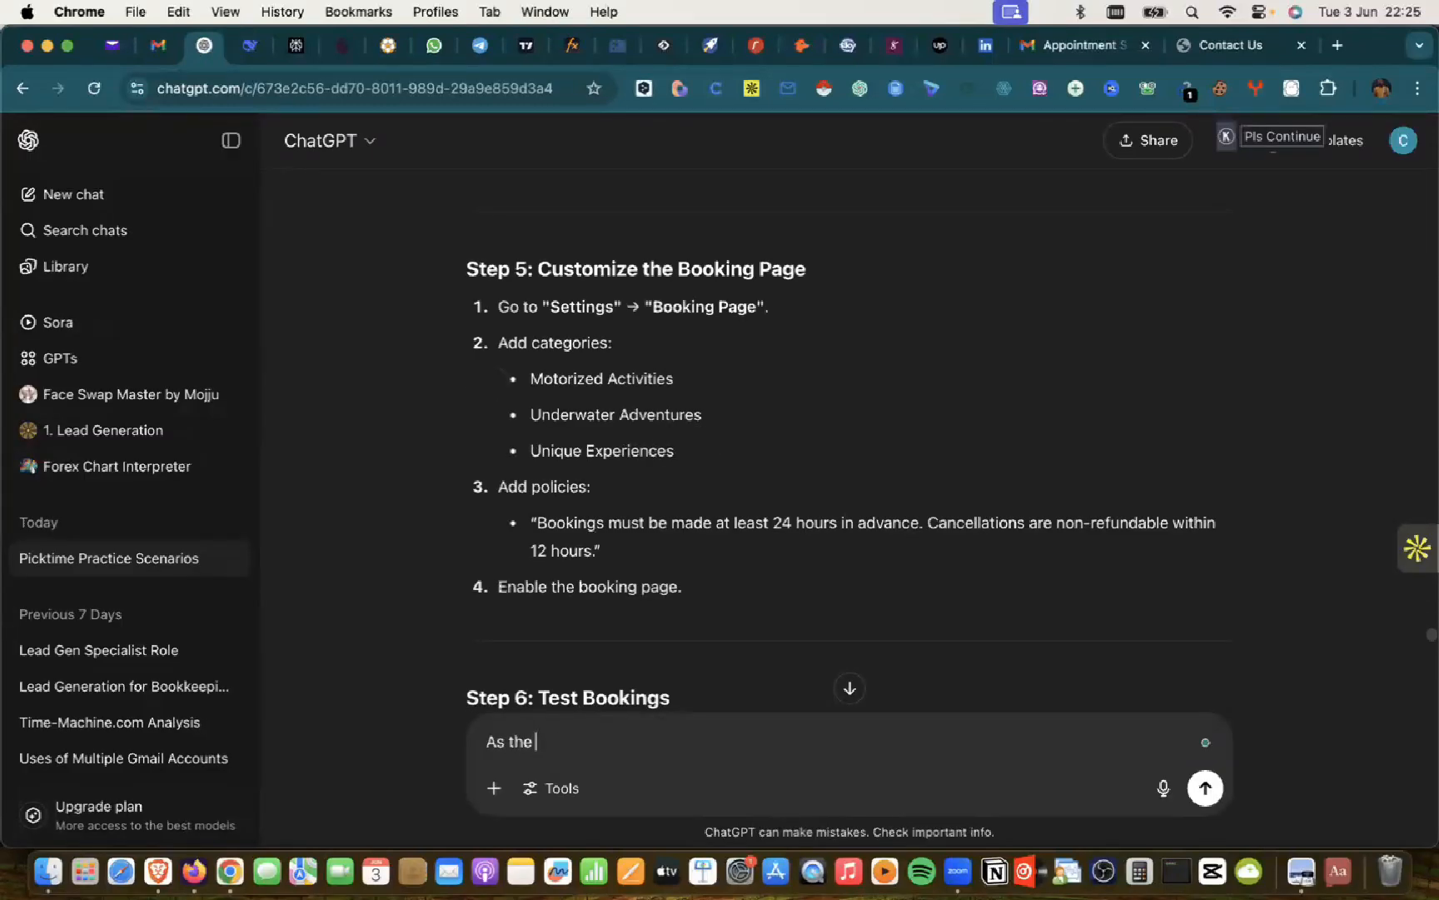
pyautogui.write(' owne')
pyautogui.press('BackSpace')
pyautogui.press('BackSpace')
pyautogui.press('BackSpace')
pyautogui.write('eo')
pyautogui.press('BackSpace')
pyautogui.press('BackSpace')
pyautogui.write('EO of')
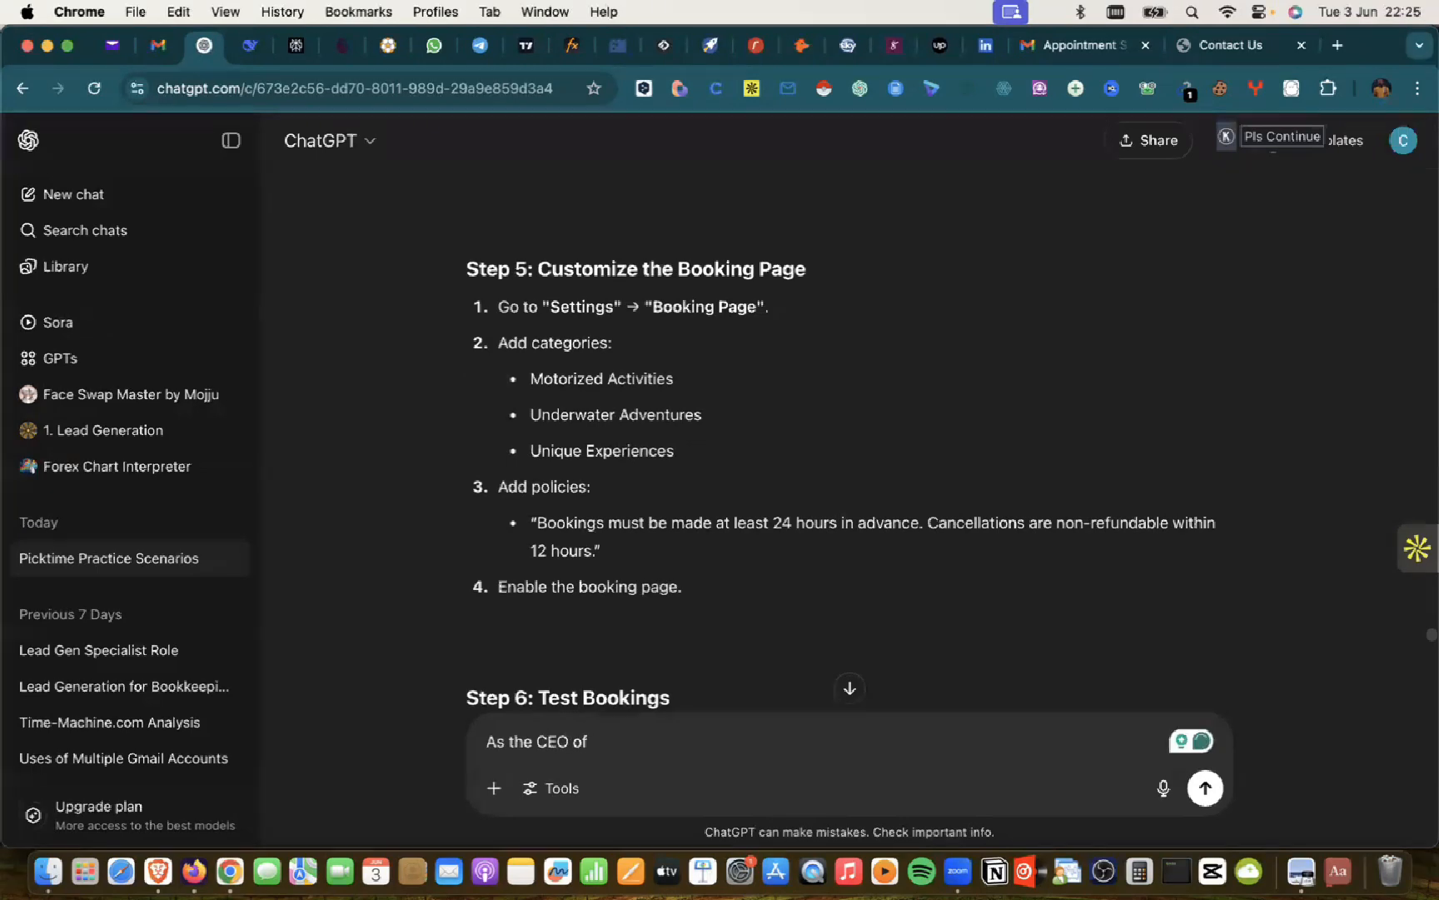
pyautogui.write(' Golden')
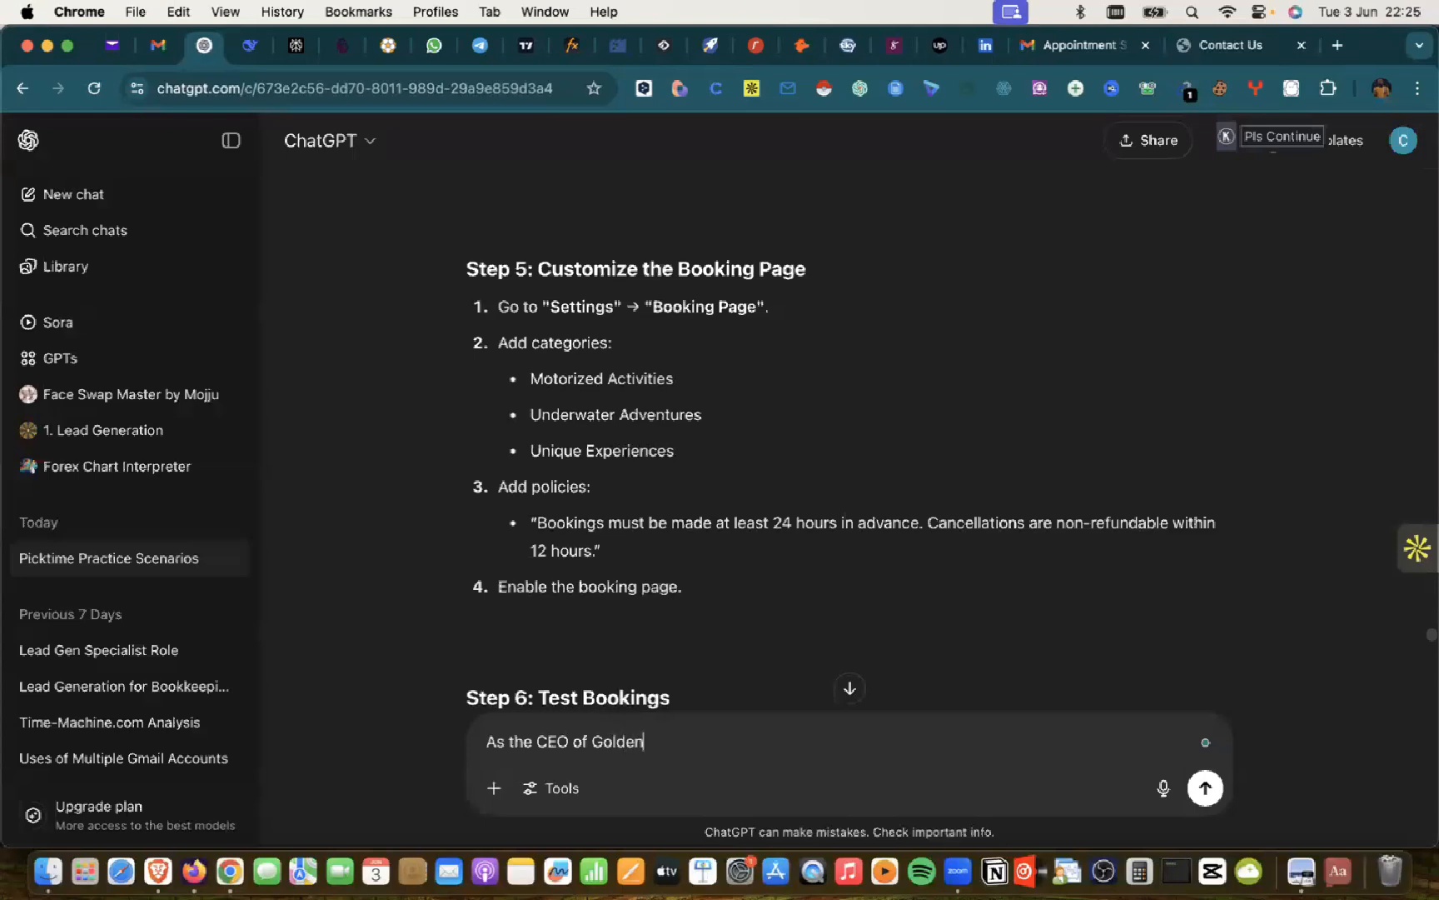
pyautogui.write('Blaze Resort, I need something to ')
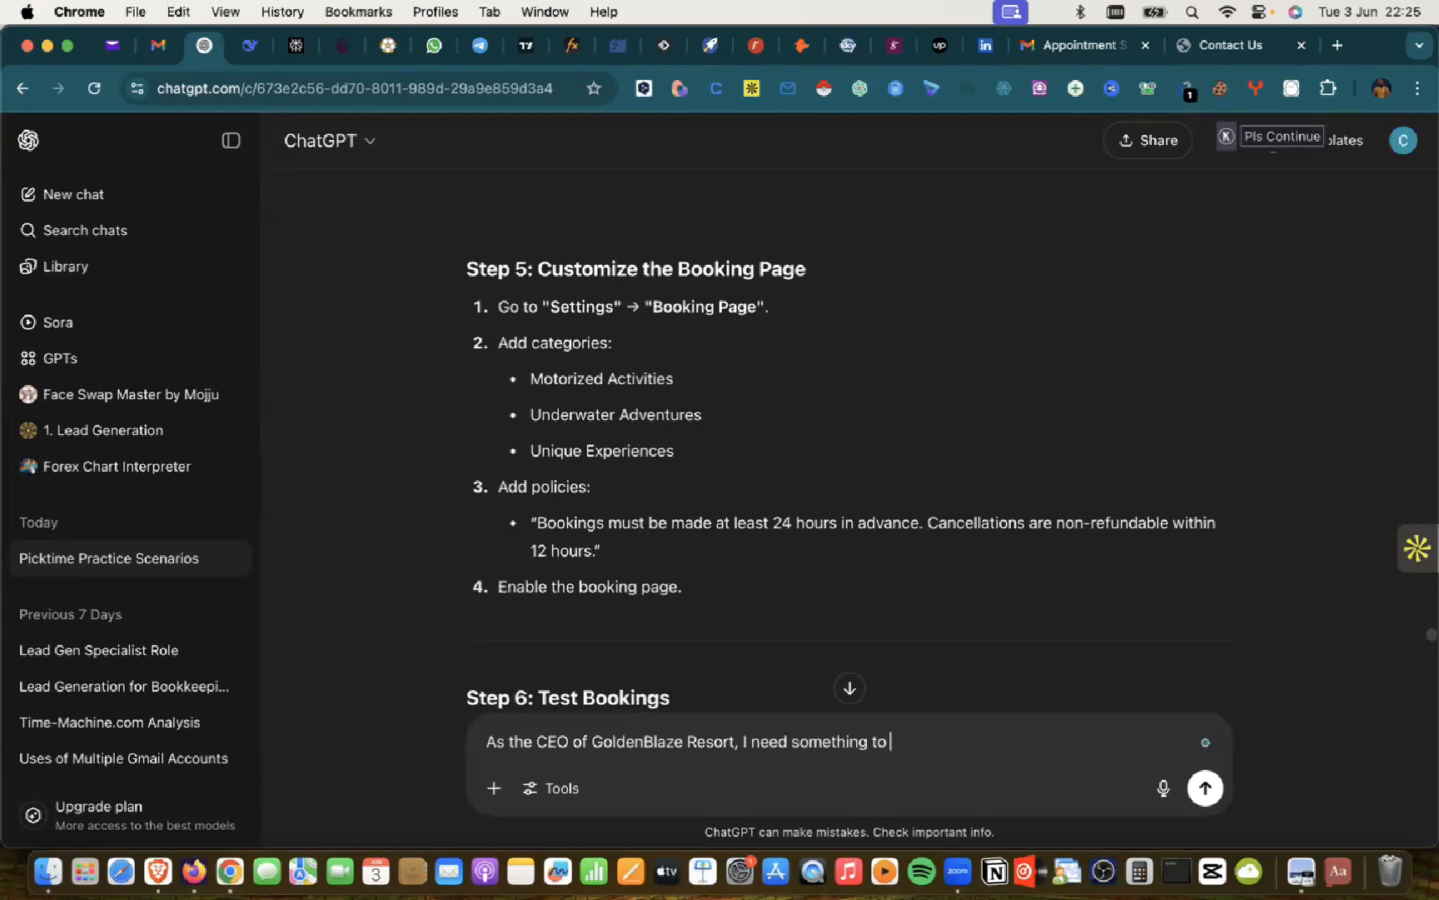
pyautogui.write('put up in the about us se')
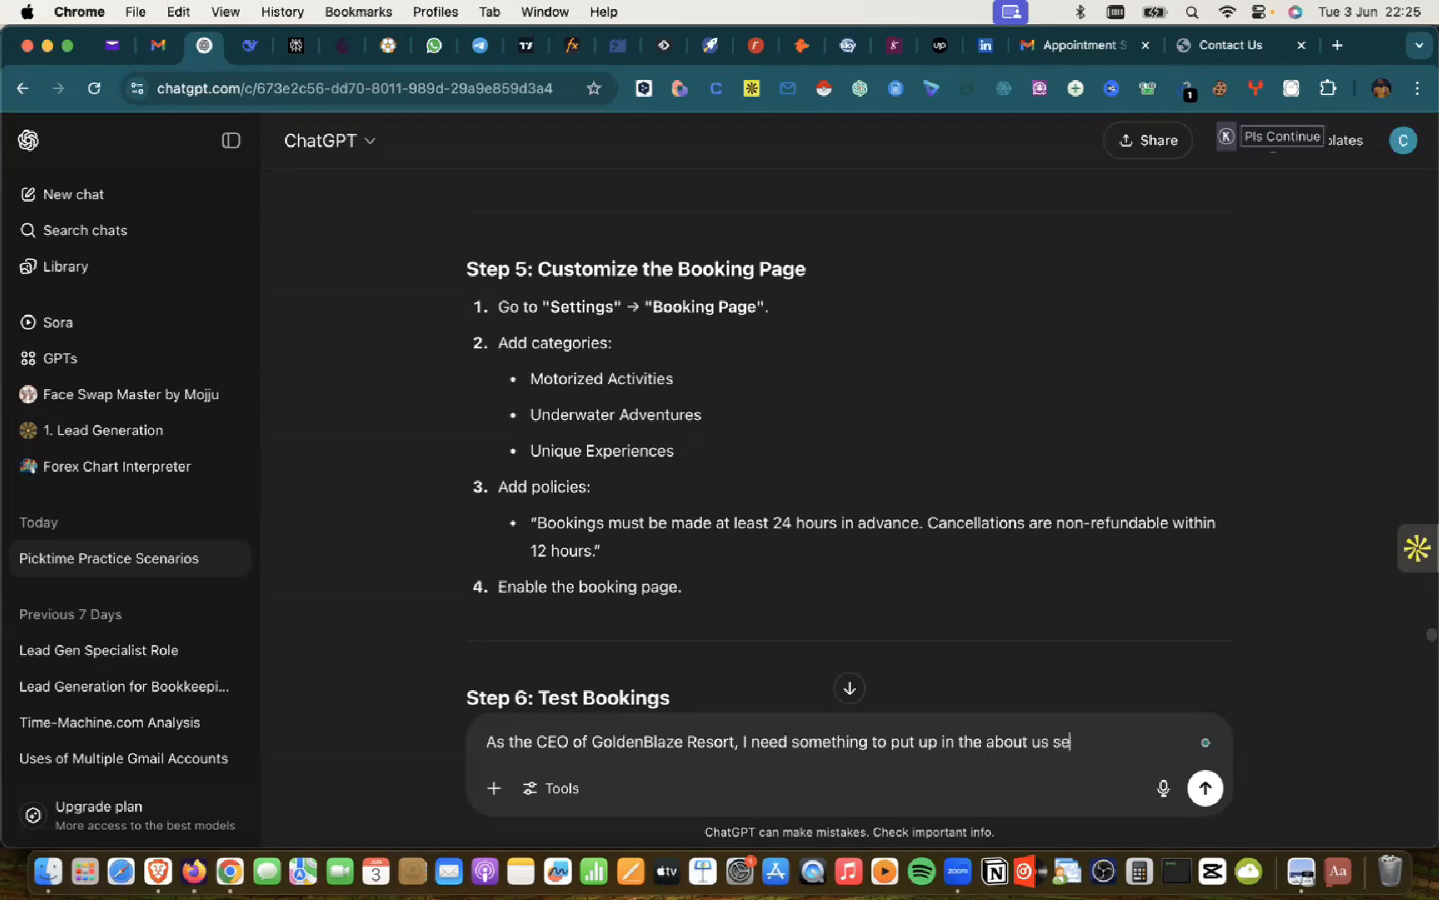
pyautogui.write('ction ofpicktime booki')
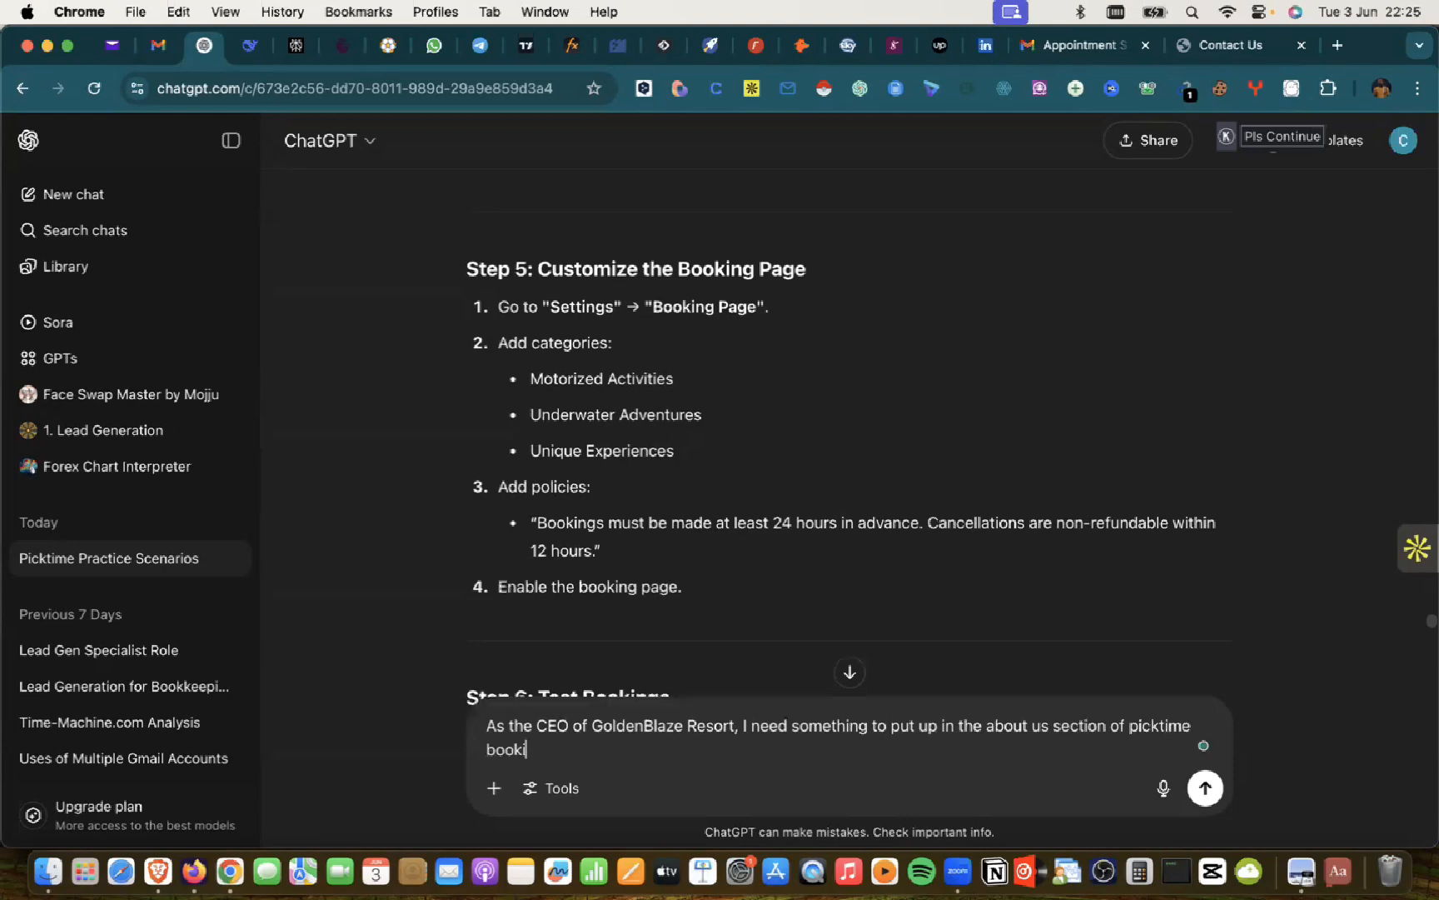
pyautogui.write('ng pgfege')
pyautogui.press('Return')
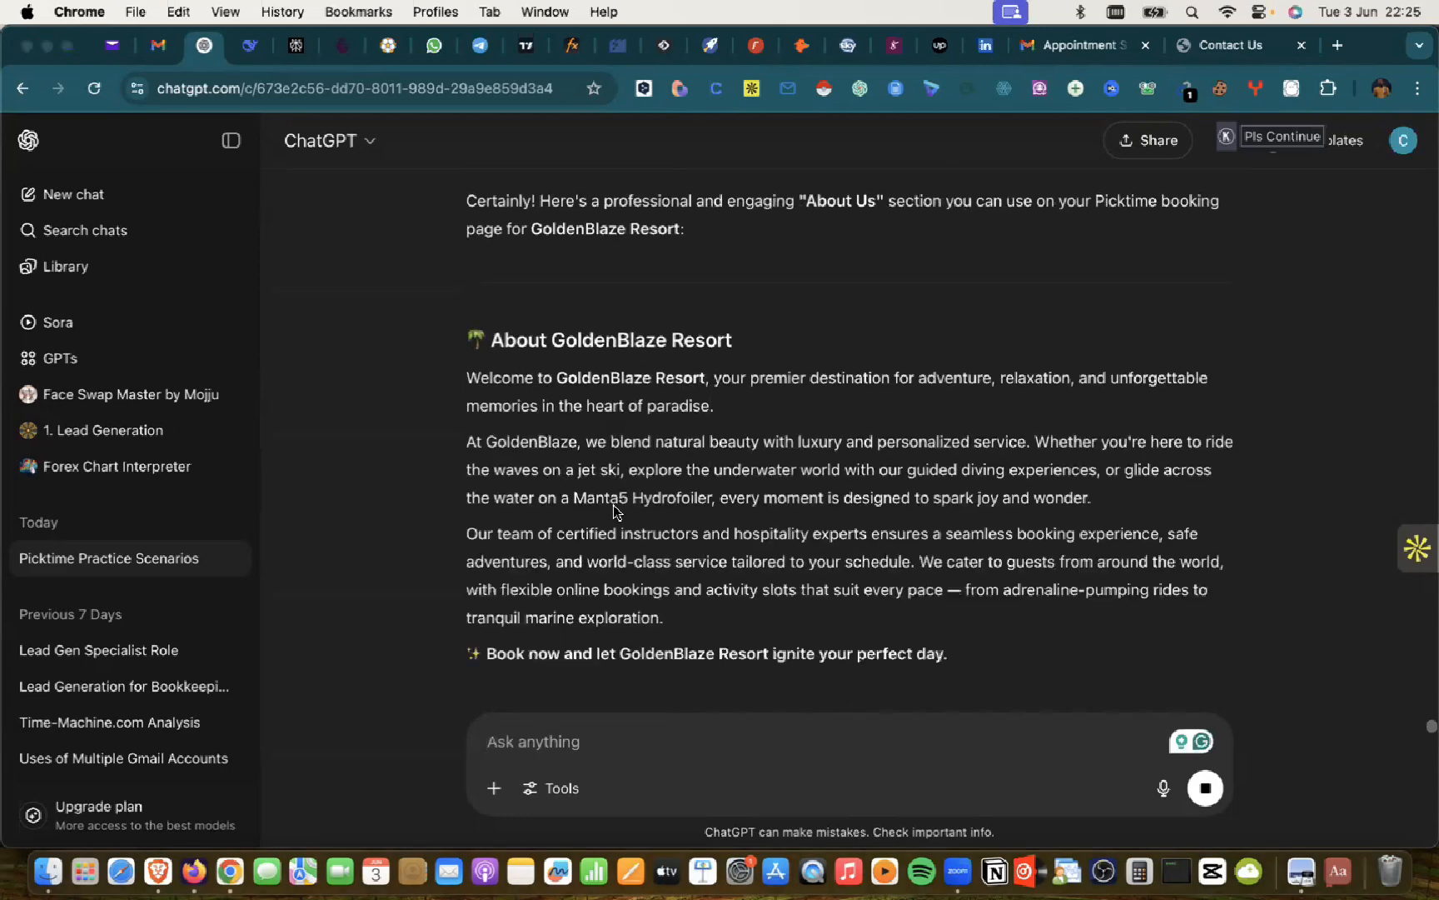
# Step: Copy ChatGPT's About Us paragraphs and paste them into Picktime's About Us field
pyautogui.press('super+Tab')
pyautogui.scroll(2, 543, 418)
pyautogui.press('super+Tab')
pyautogui.moveTo(964, 659); pyautogui.dragTo(558, 356)
pyautogui.press('super+c')
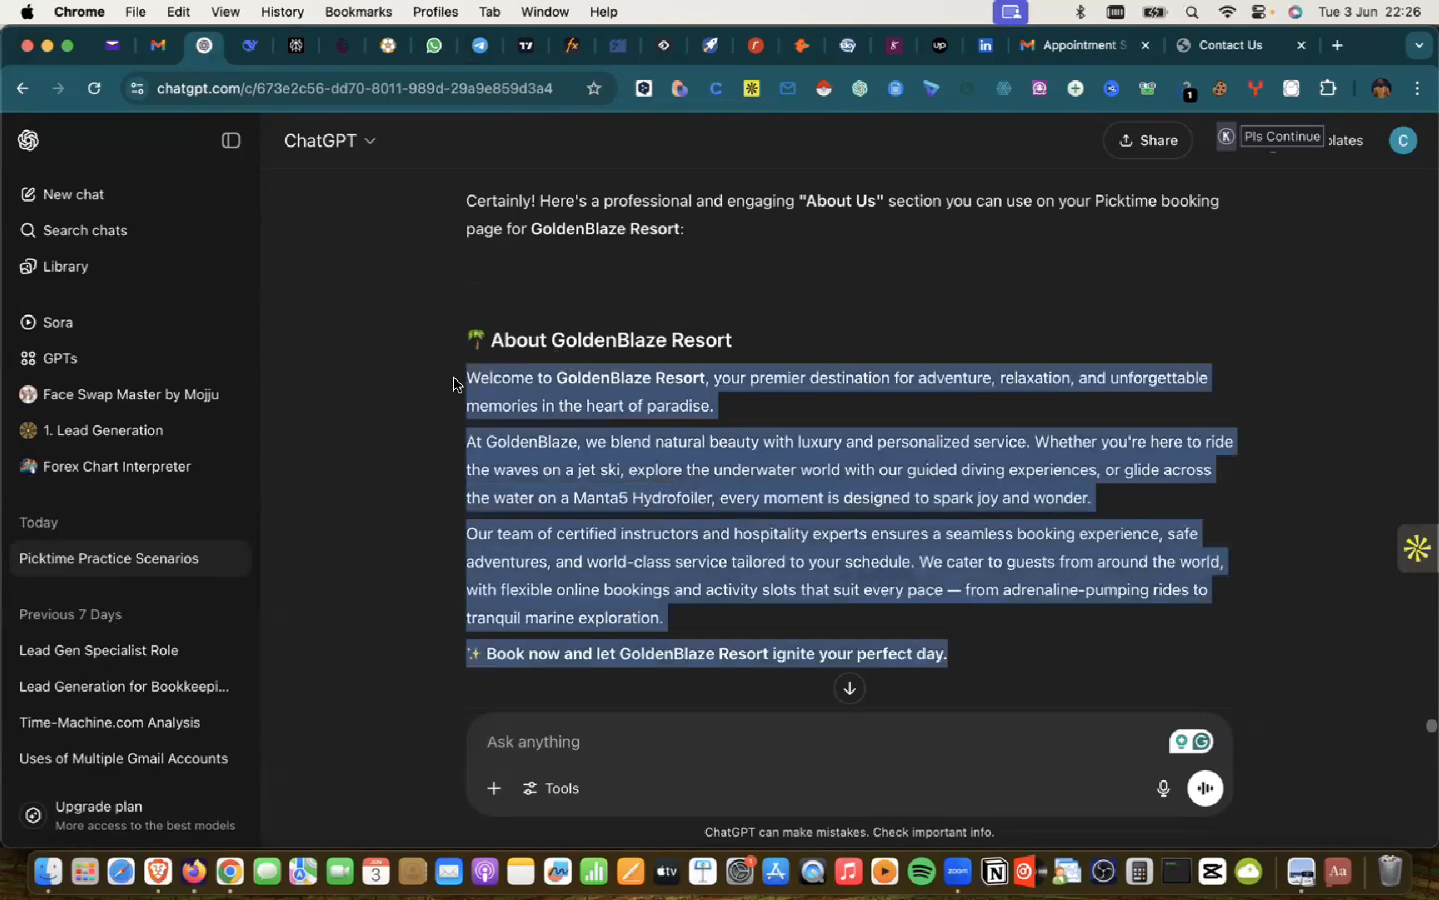
pyautogui.press('super+Tab')
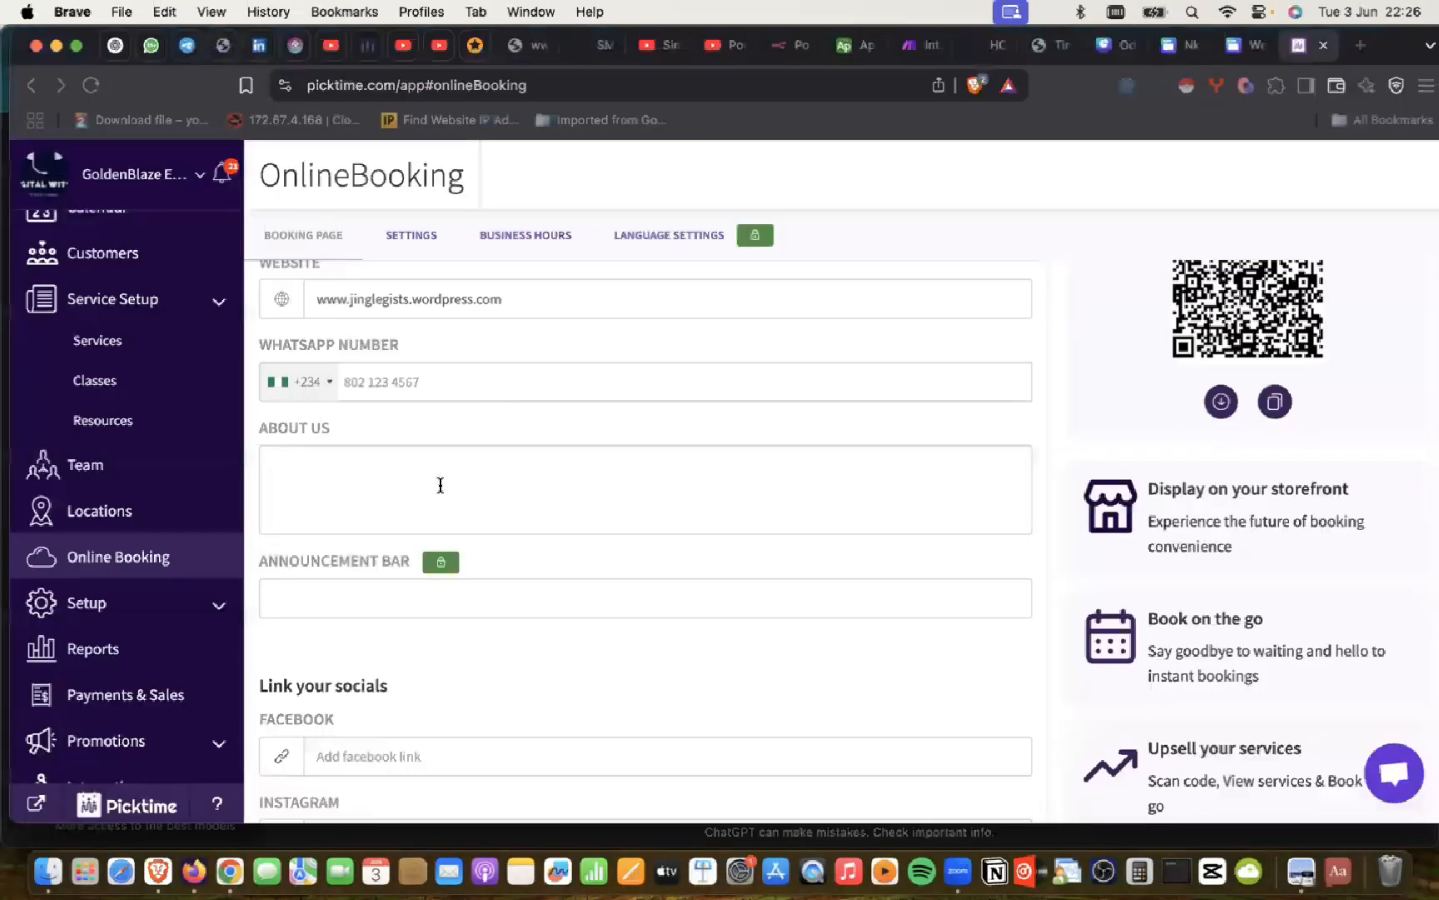
pyautogui.click(440, 482)
pyautogui.press('super+v')
pyautogui.scroll(-5, 439, 485)
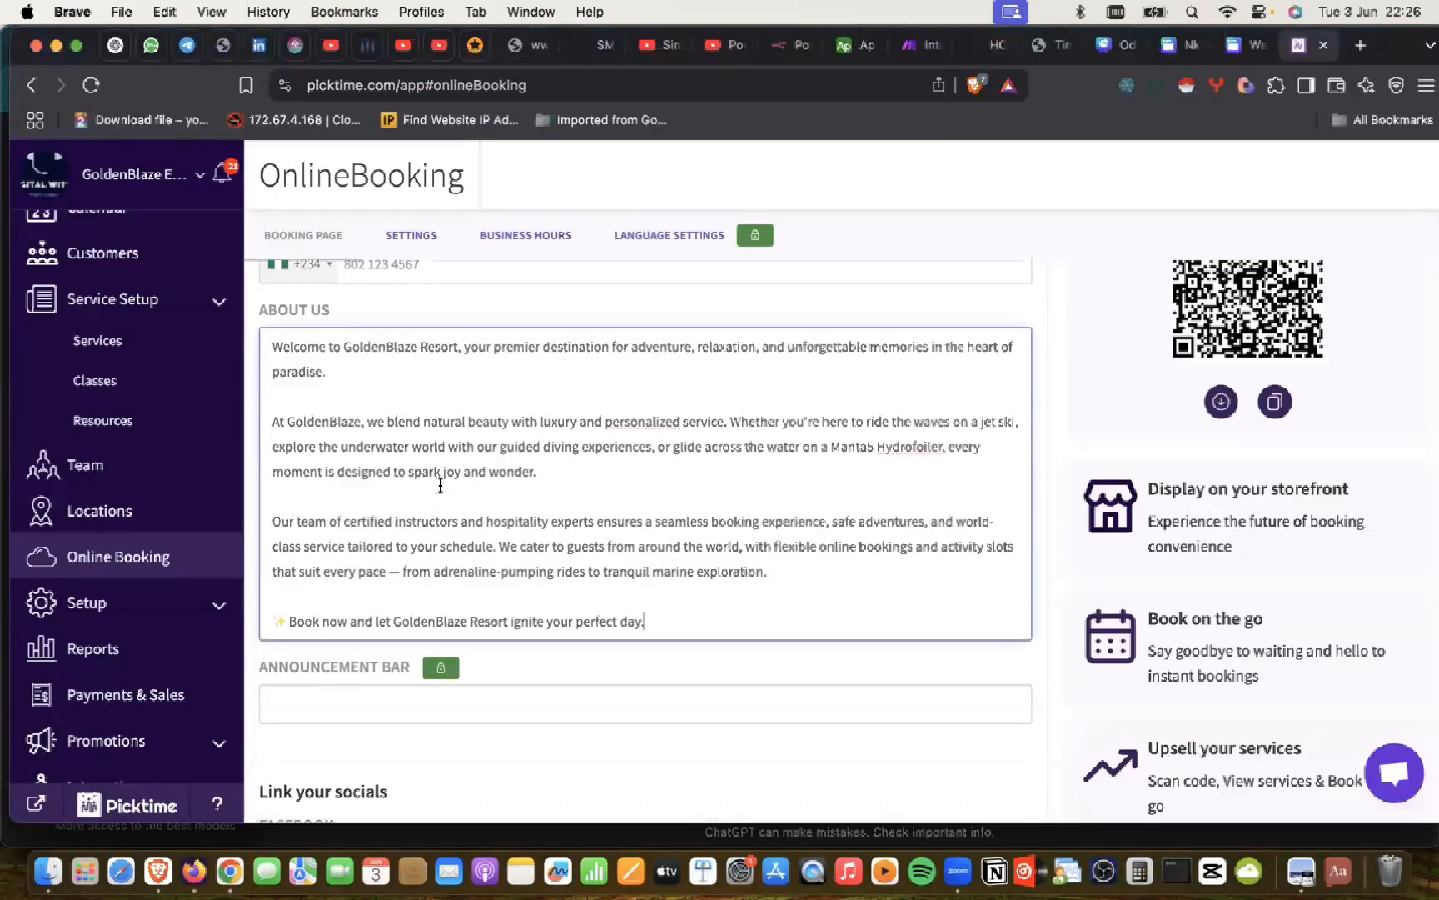
pyautogui.scroll(-3, 440, 490)
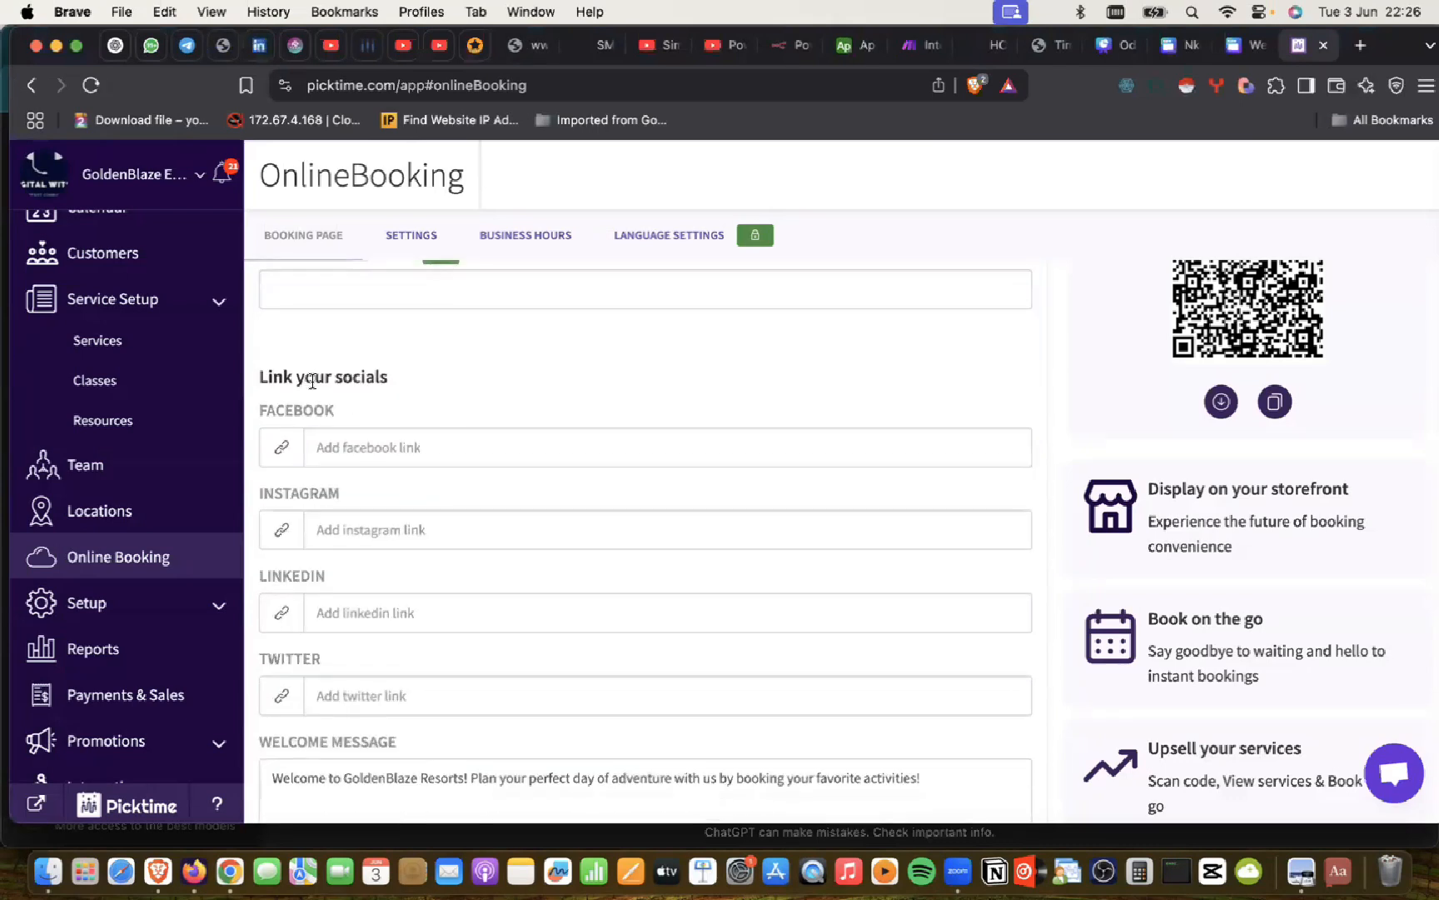
# Step: Leave the Facebook link field and bring up the GoldenBlaze Contact Us page in Chrome
pyautogui.click(354, 442)
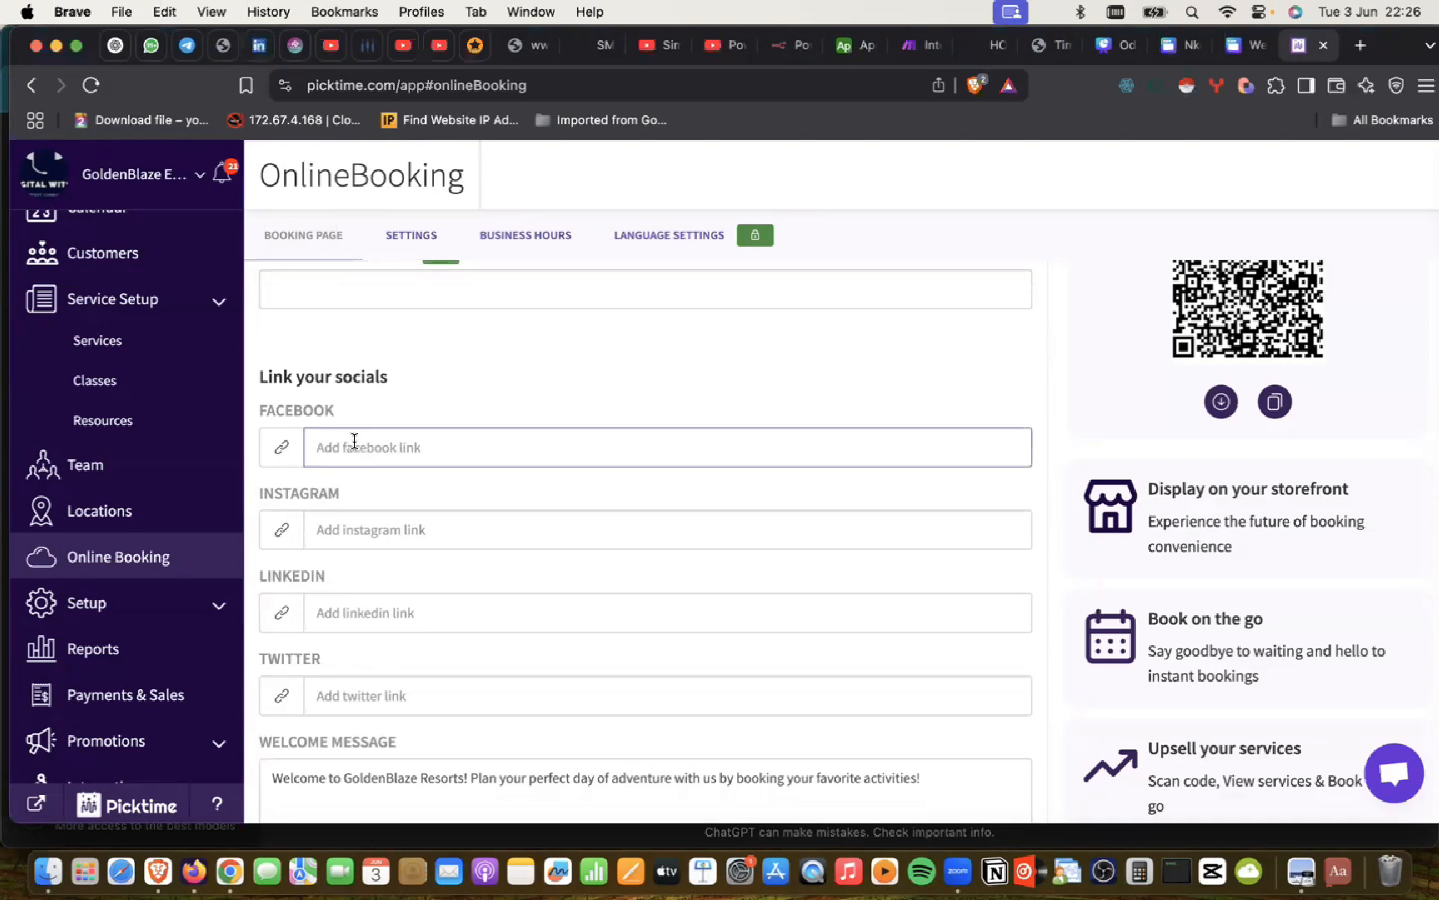
pyautogui.scroll(-5, 351, 441)
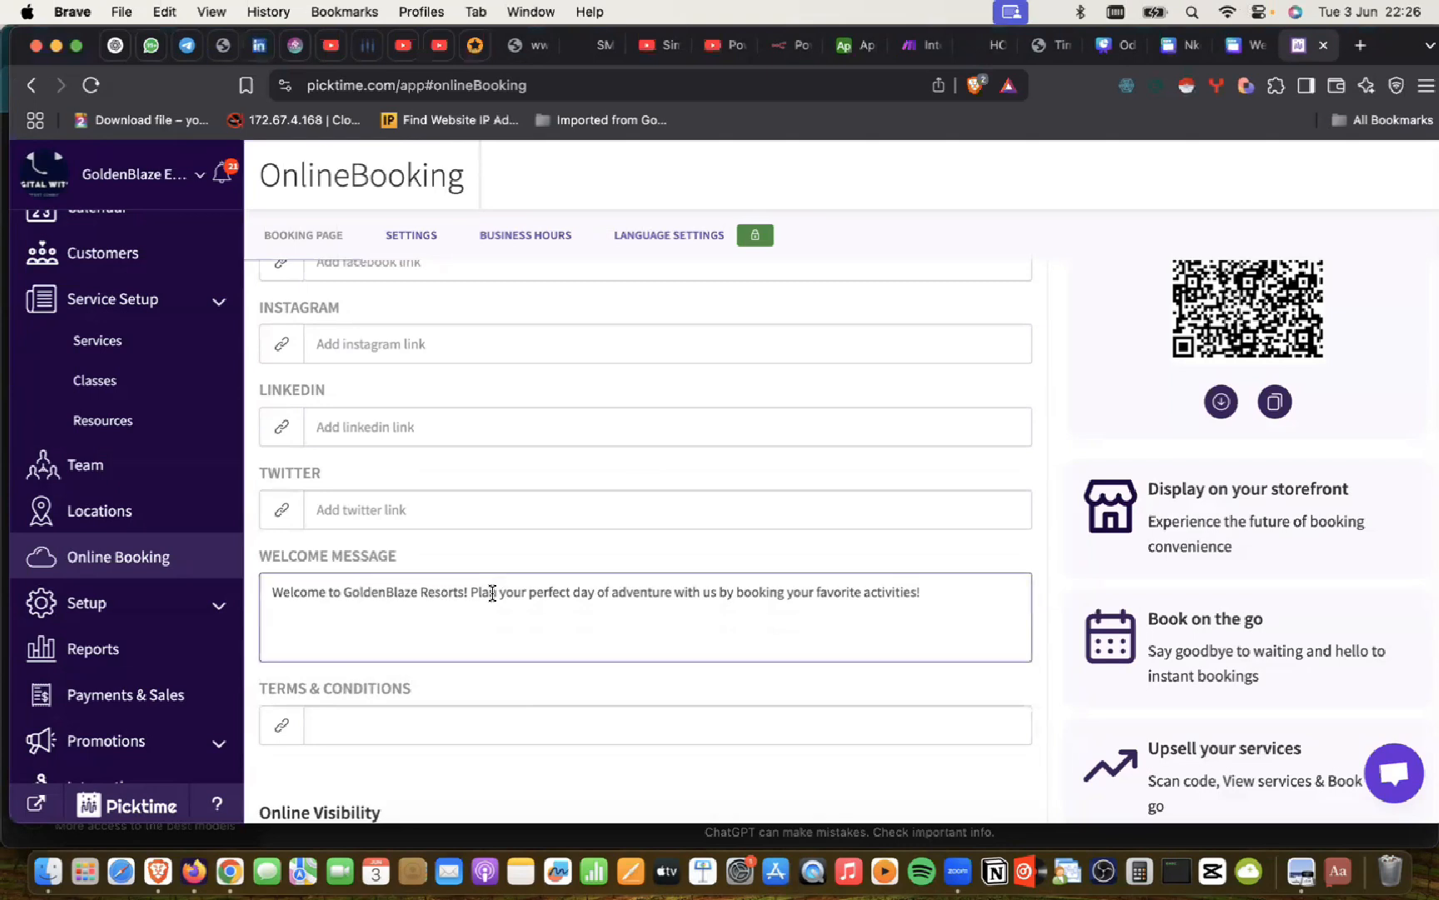
pyautogui.click(227, 848)
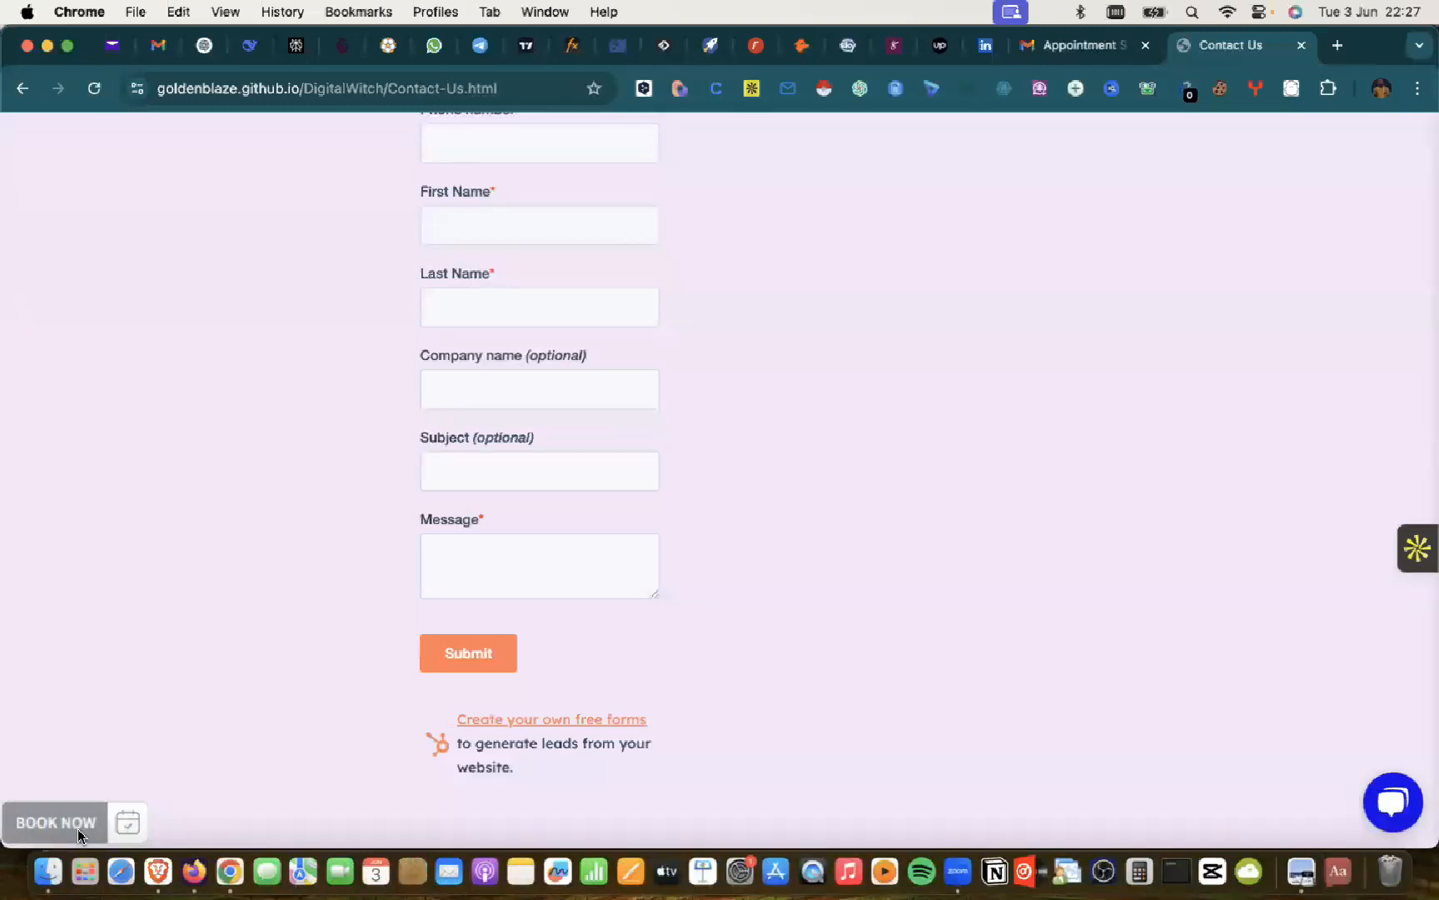
# Step: Open the public booking page from the BOOK NOW widget, then return to Picktime's admin
pyautogui.click(77, 828)
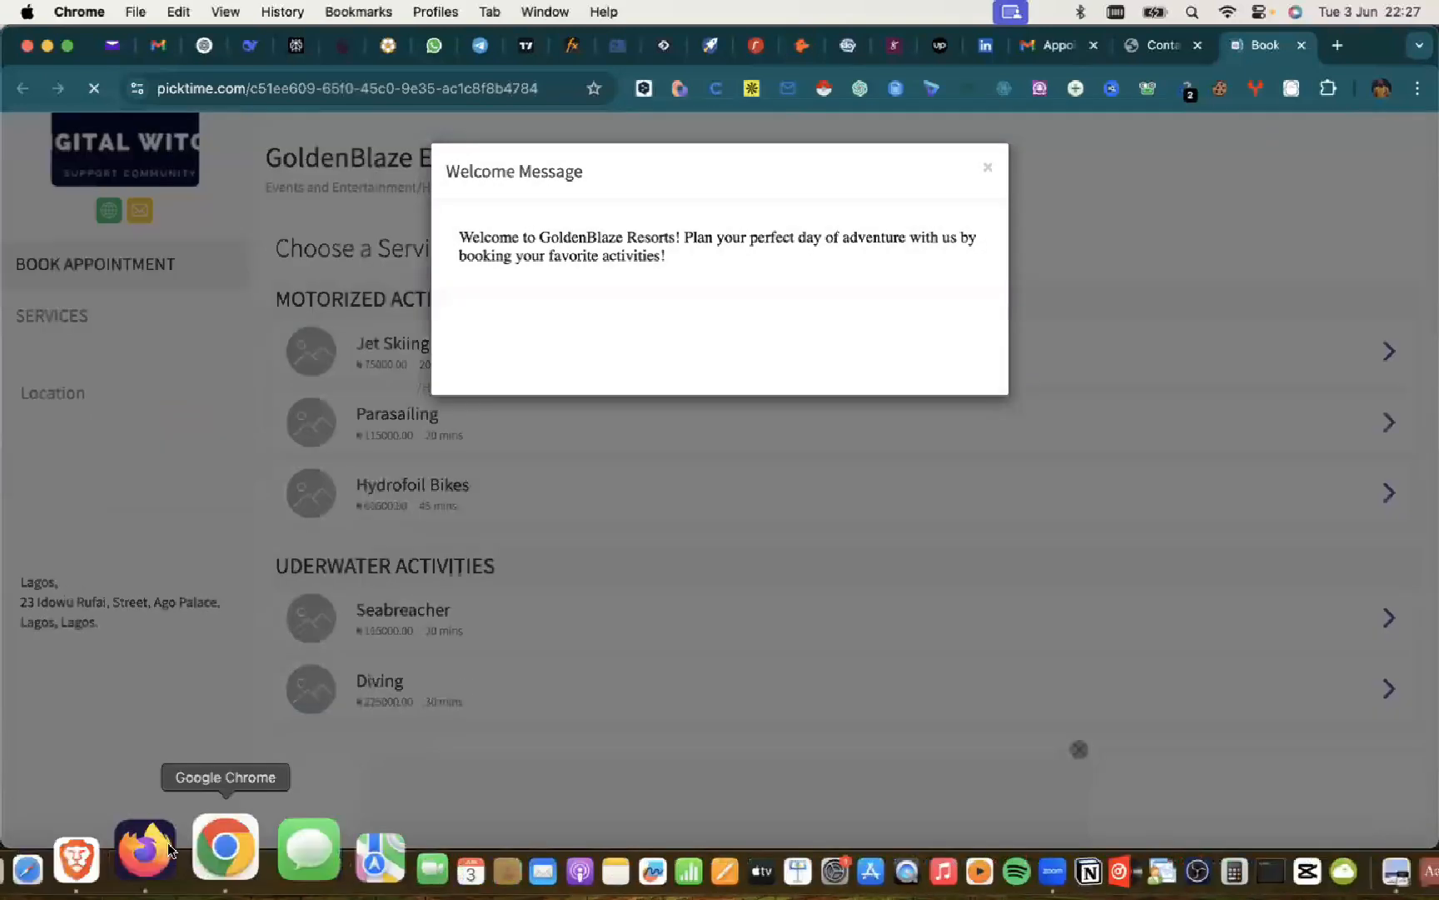
pyautogui.press('super+Tab')
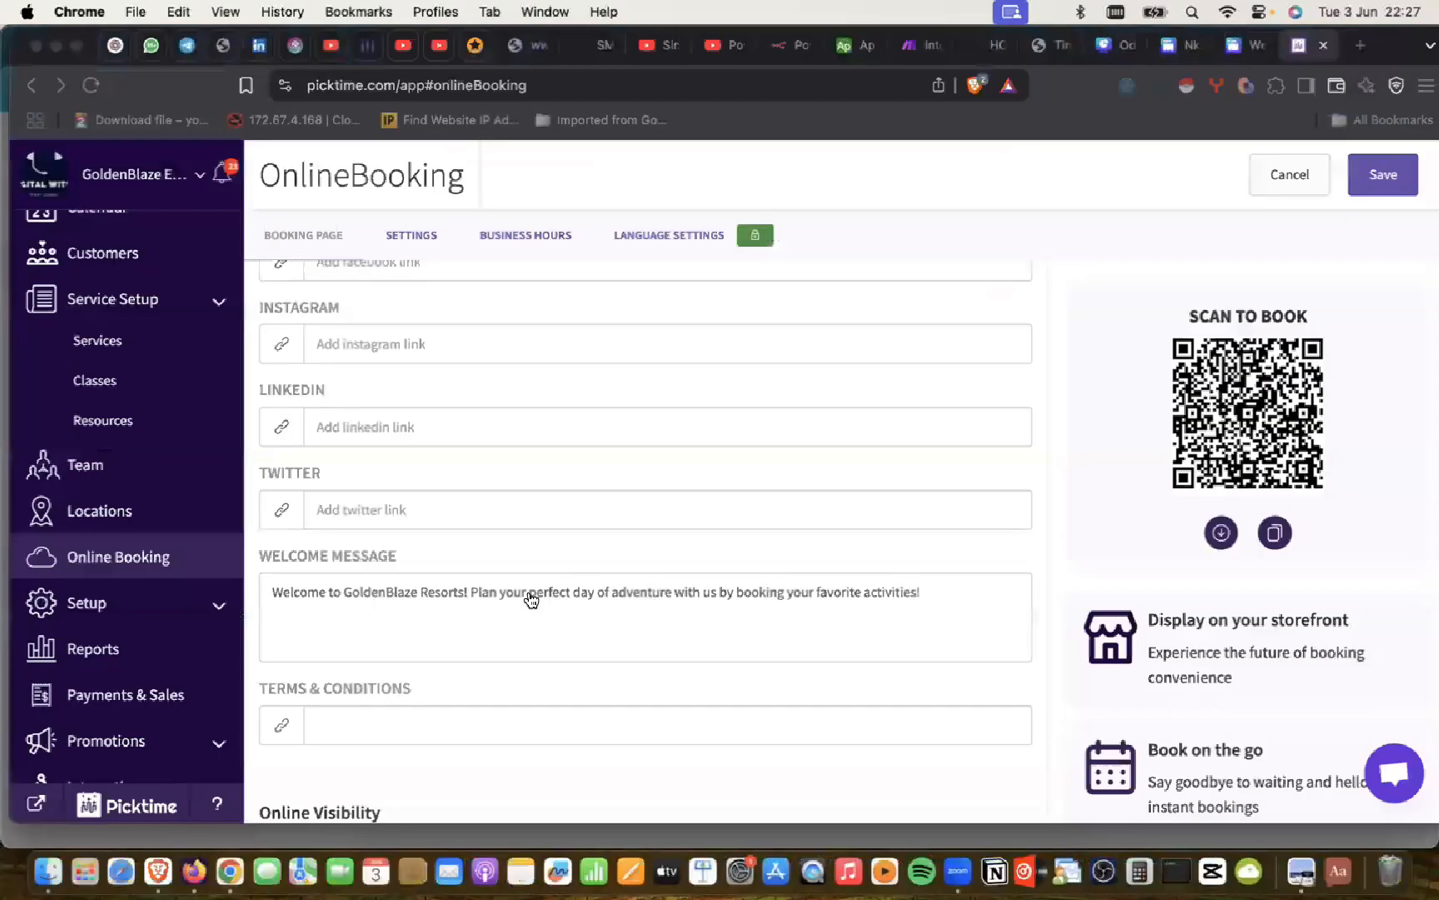
pyautogui.click(862, 595)
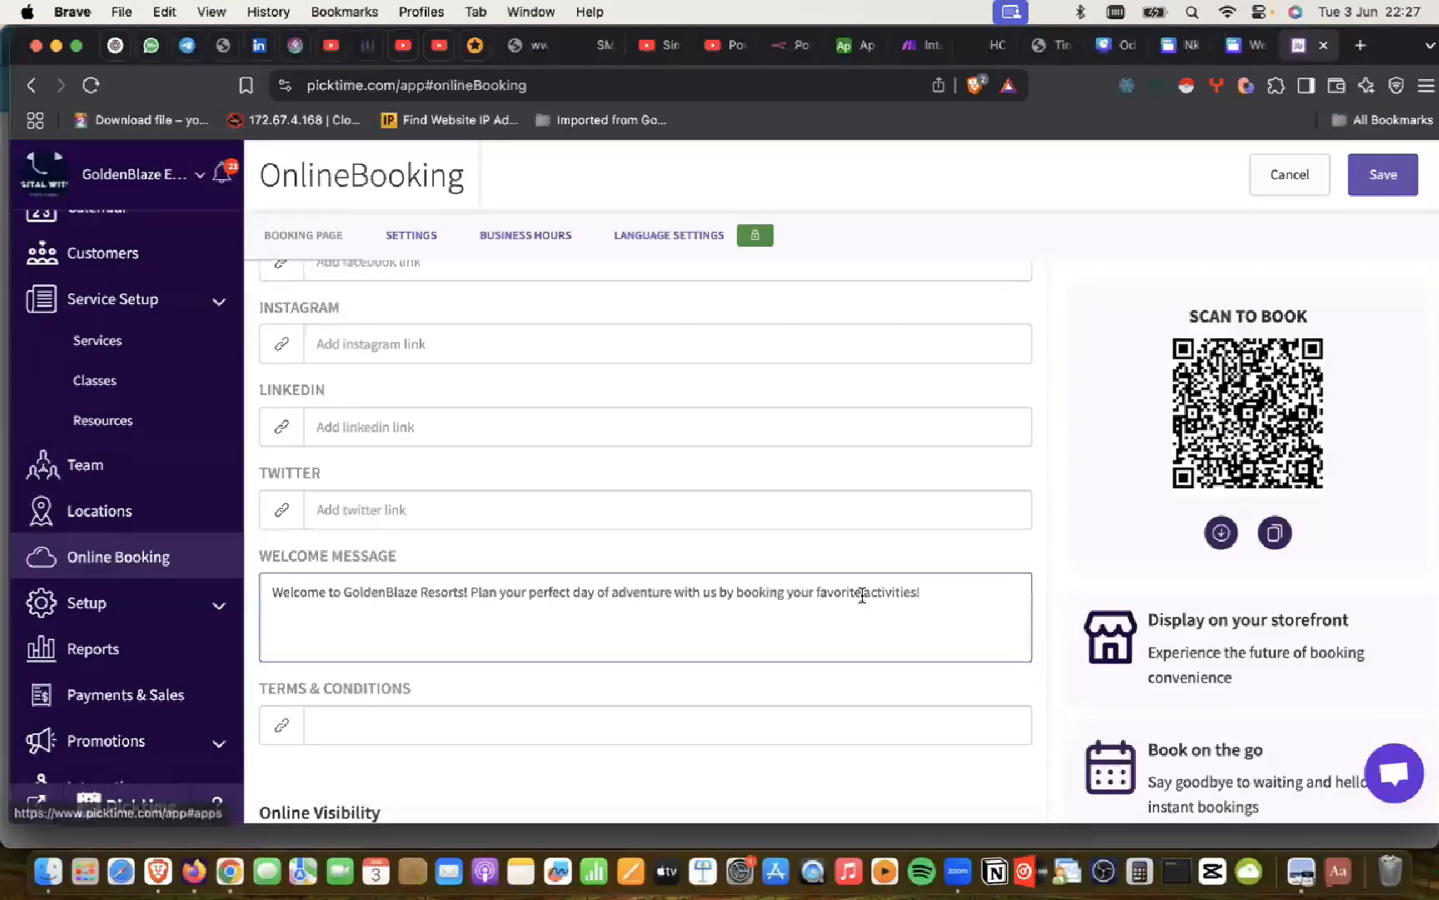
pyautogui.scroll(-3, 862, 595)
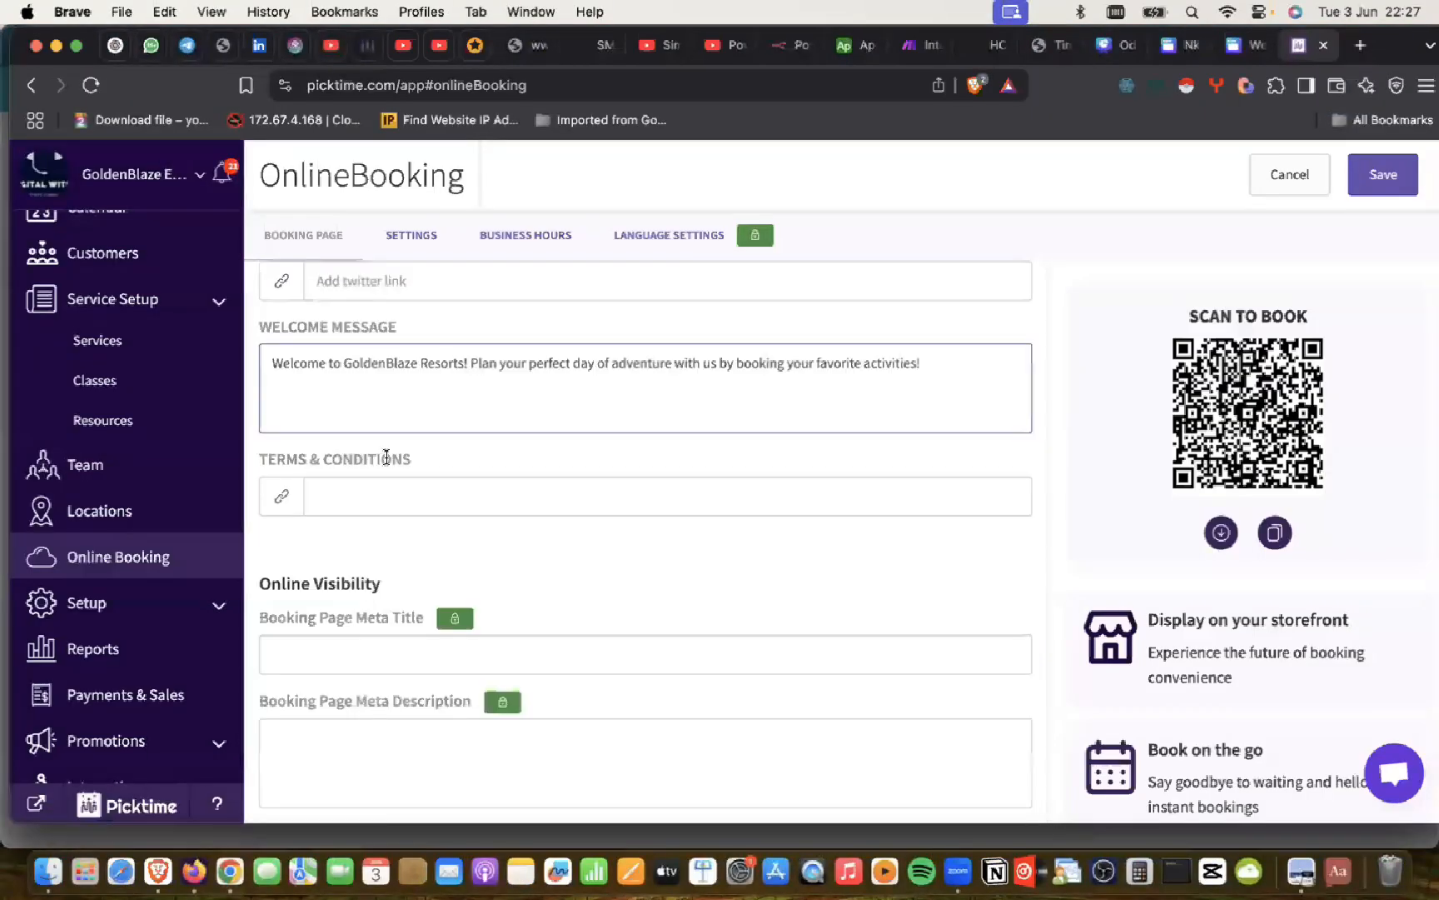
pyautogui.scroll(-1, 384, 454)
pyautogui.click(380, 447)
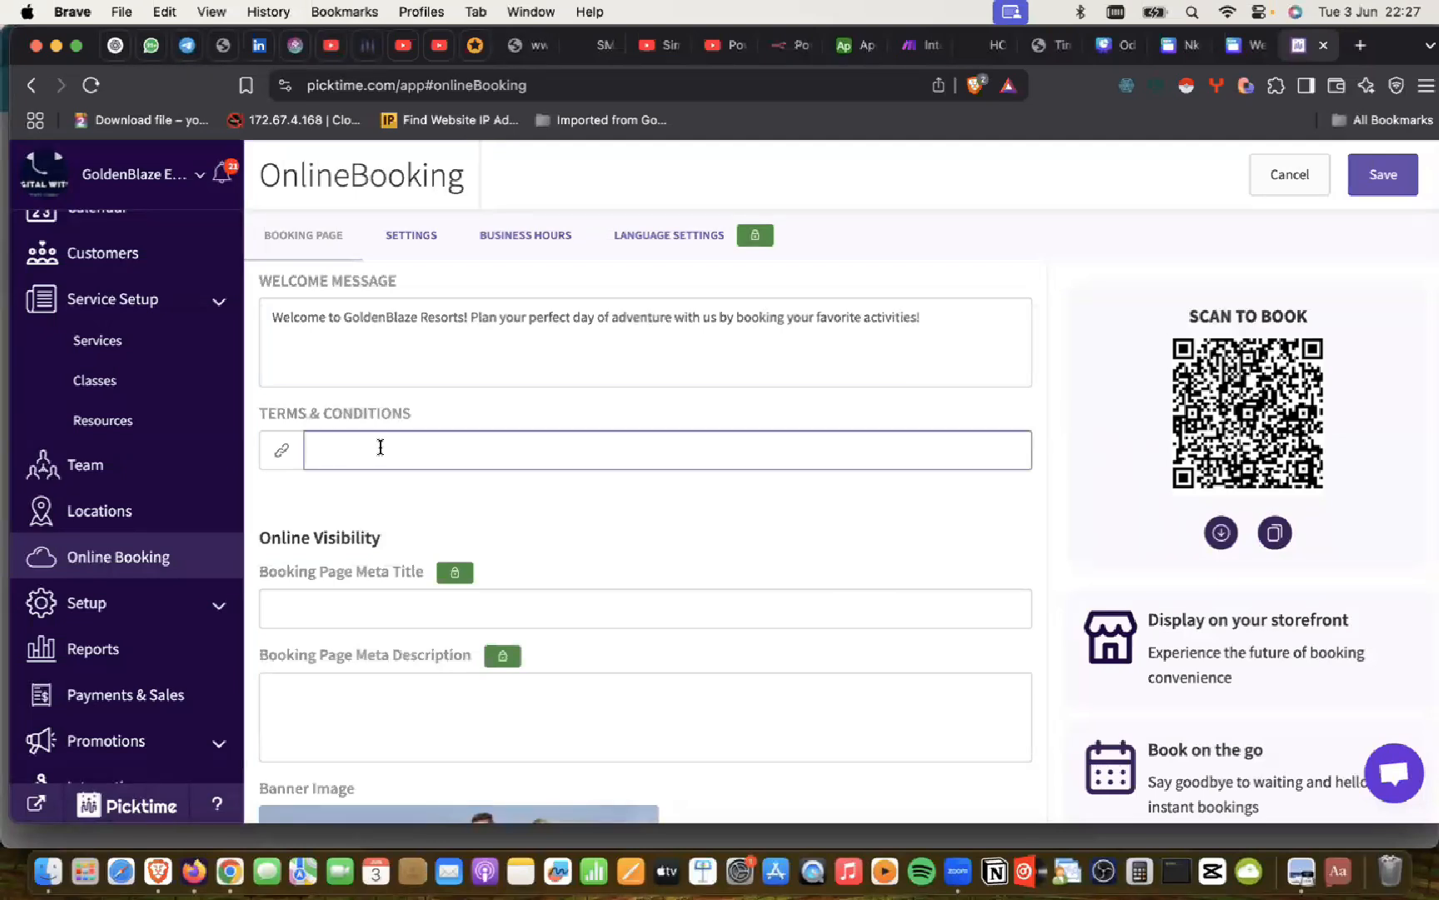
pyautogui.click(281, 453)
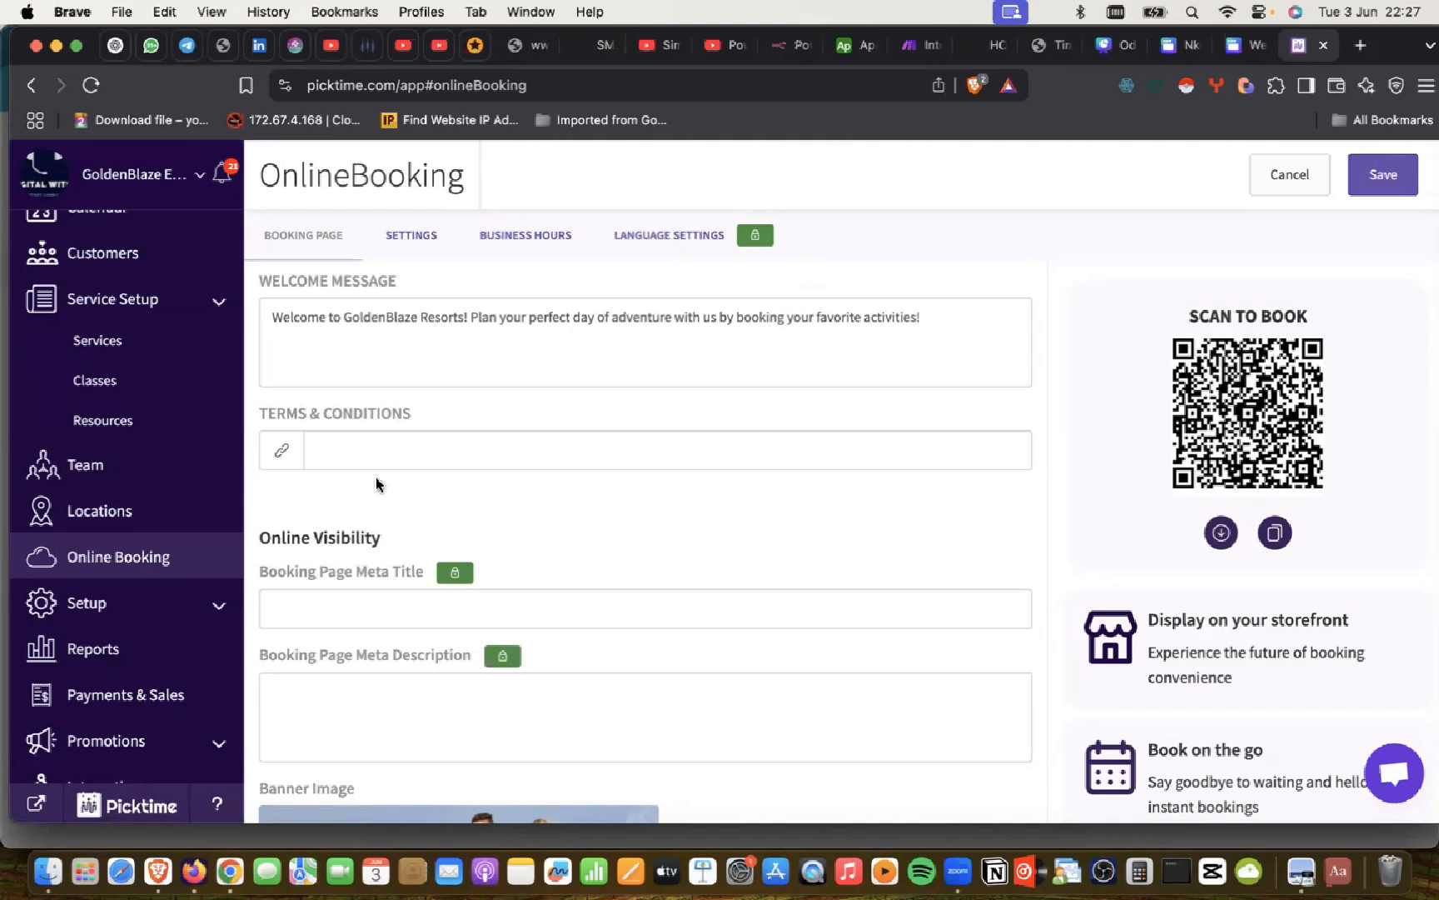
pyautogui.scroll(-2, 398, 690)
pyautogui.scroll(-3, 499, 678)
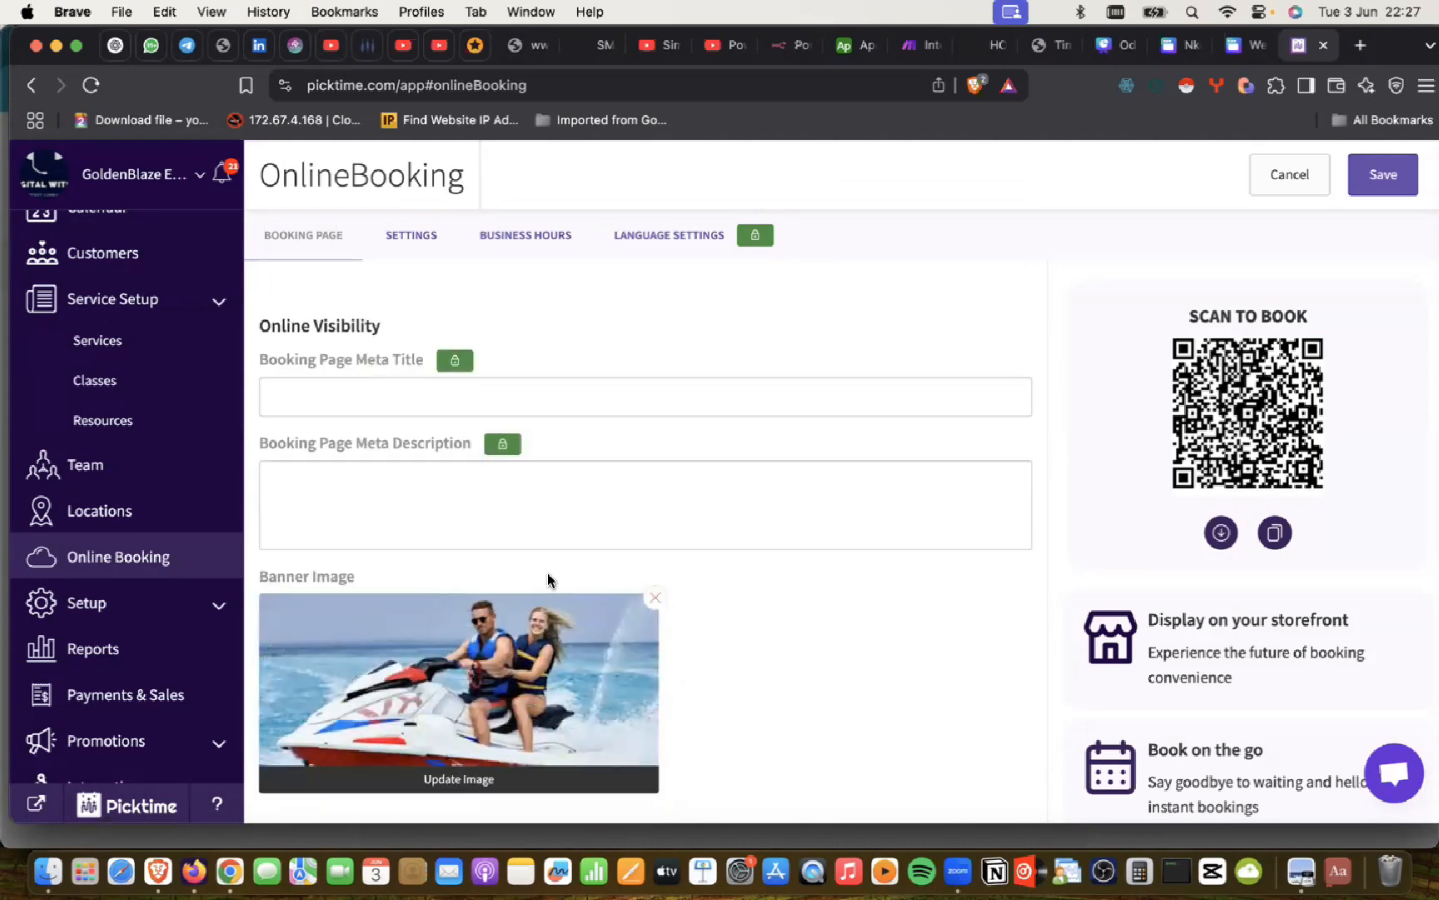
pyautogui.scroll(10, 547, 580)
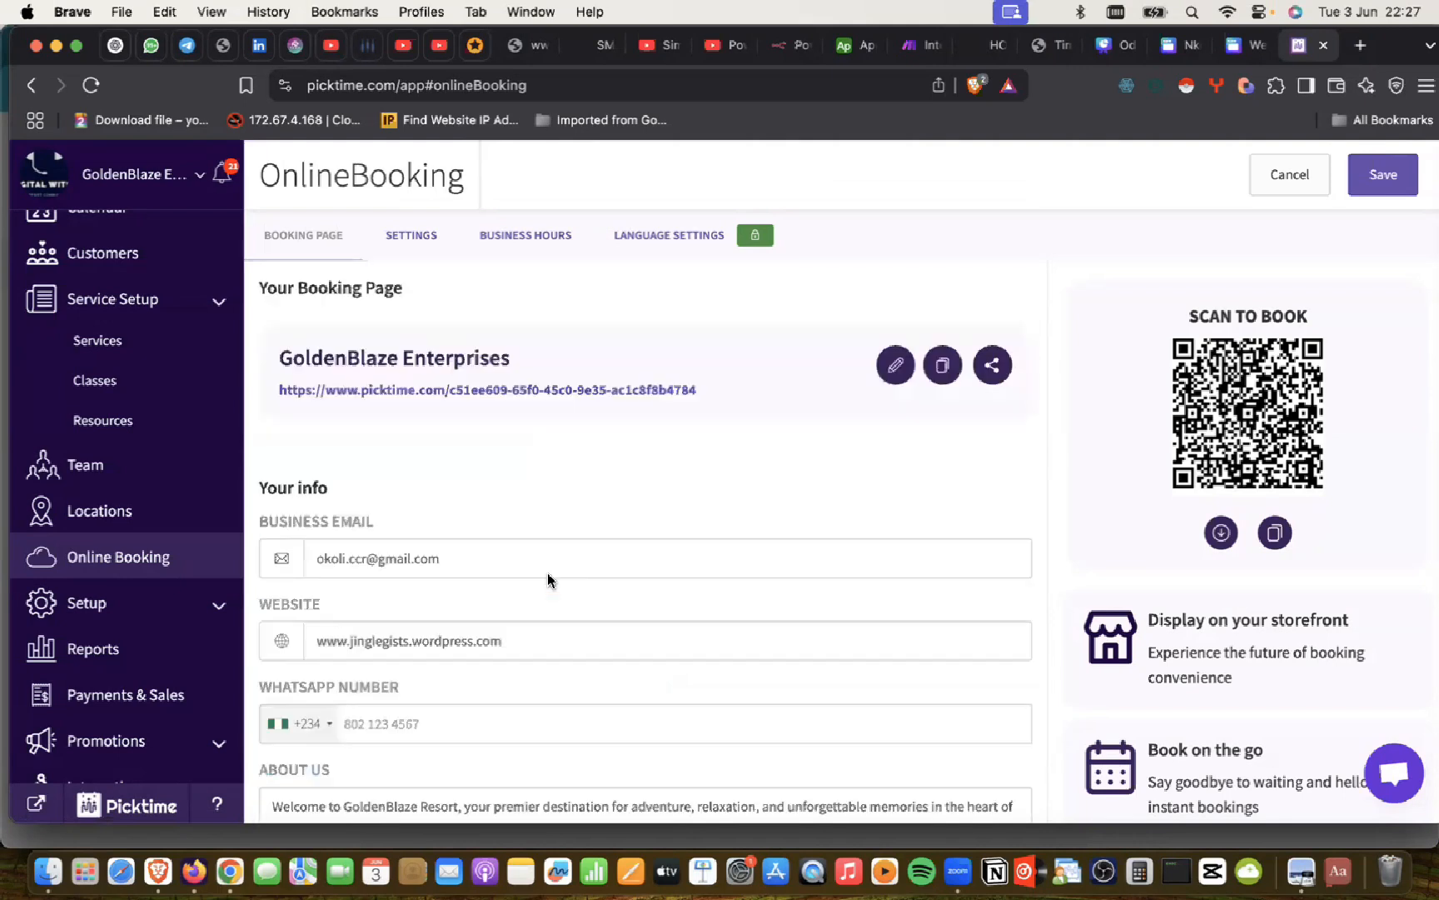
pyautogui.click(408, 237)
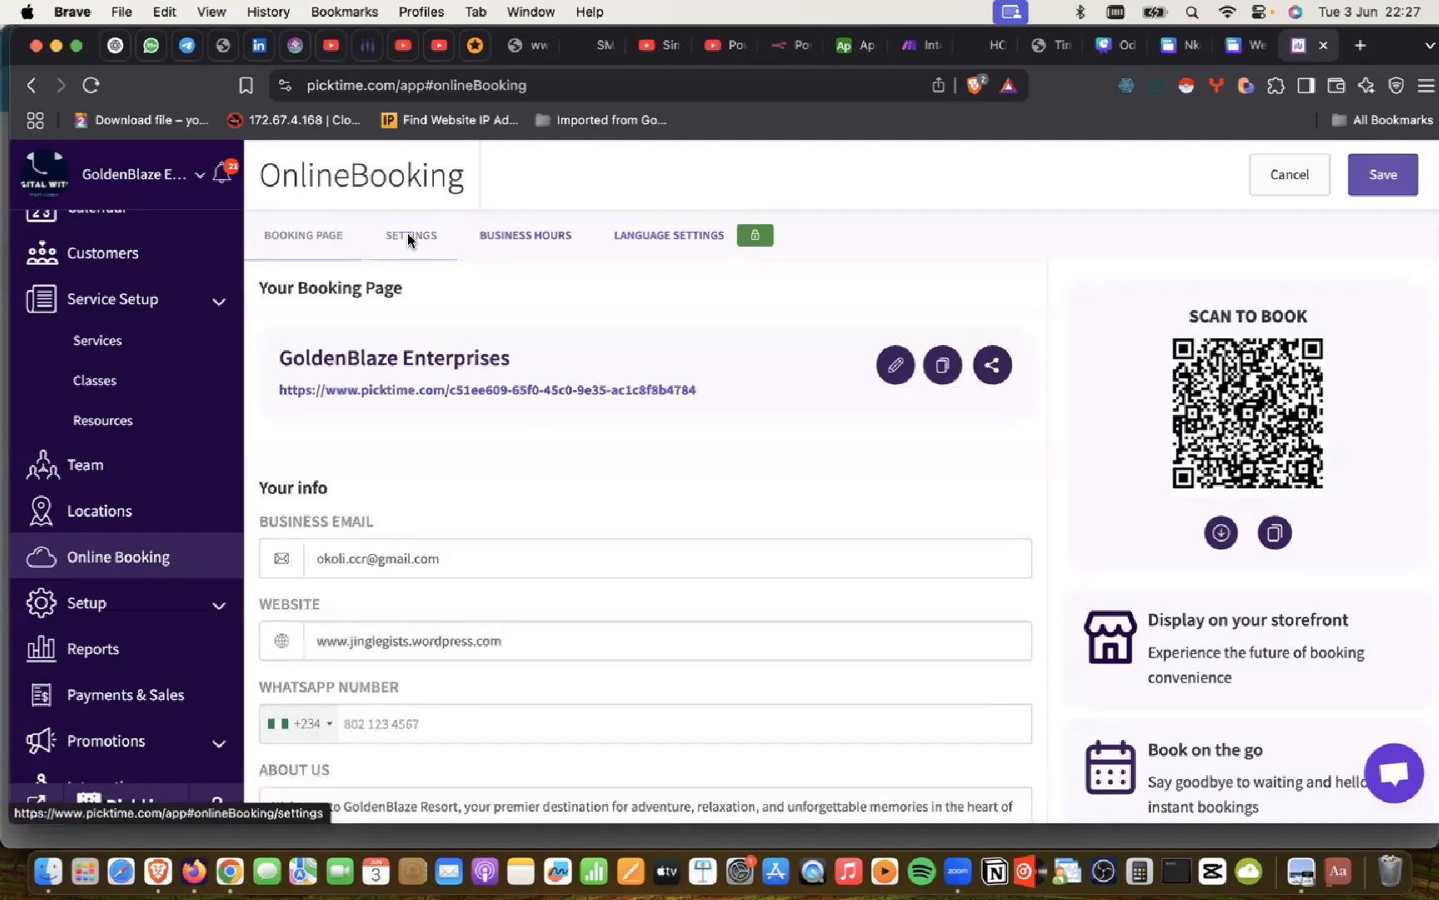
# Step: Review booking restrictions and the 30 Mins cancellation cutoff in the Online Booking settings
pyautogui.click(408, 237)
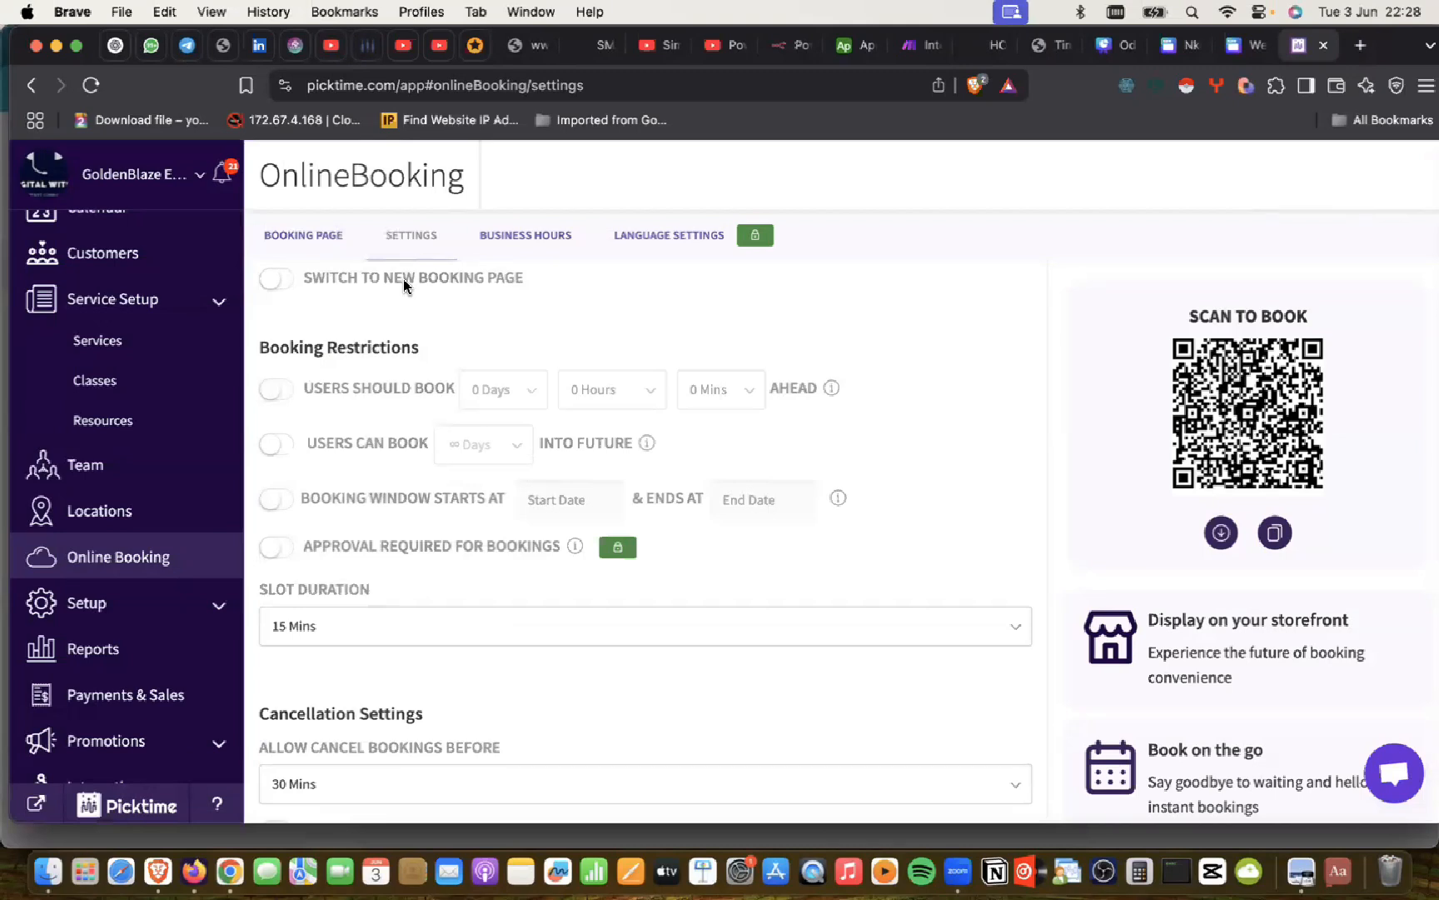
pyautogui.scroll(-5, 503, 332)
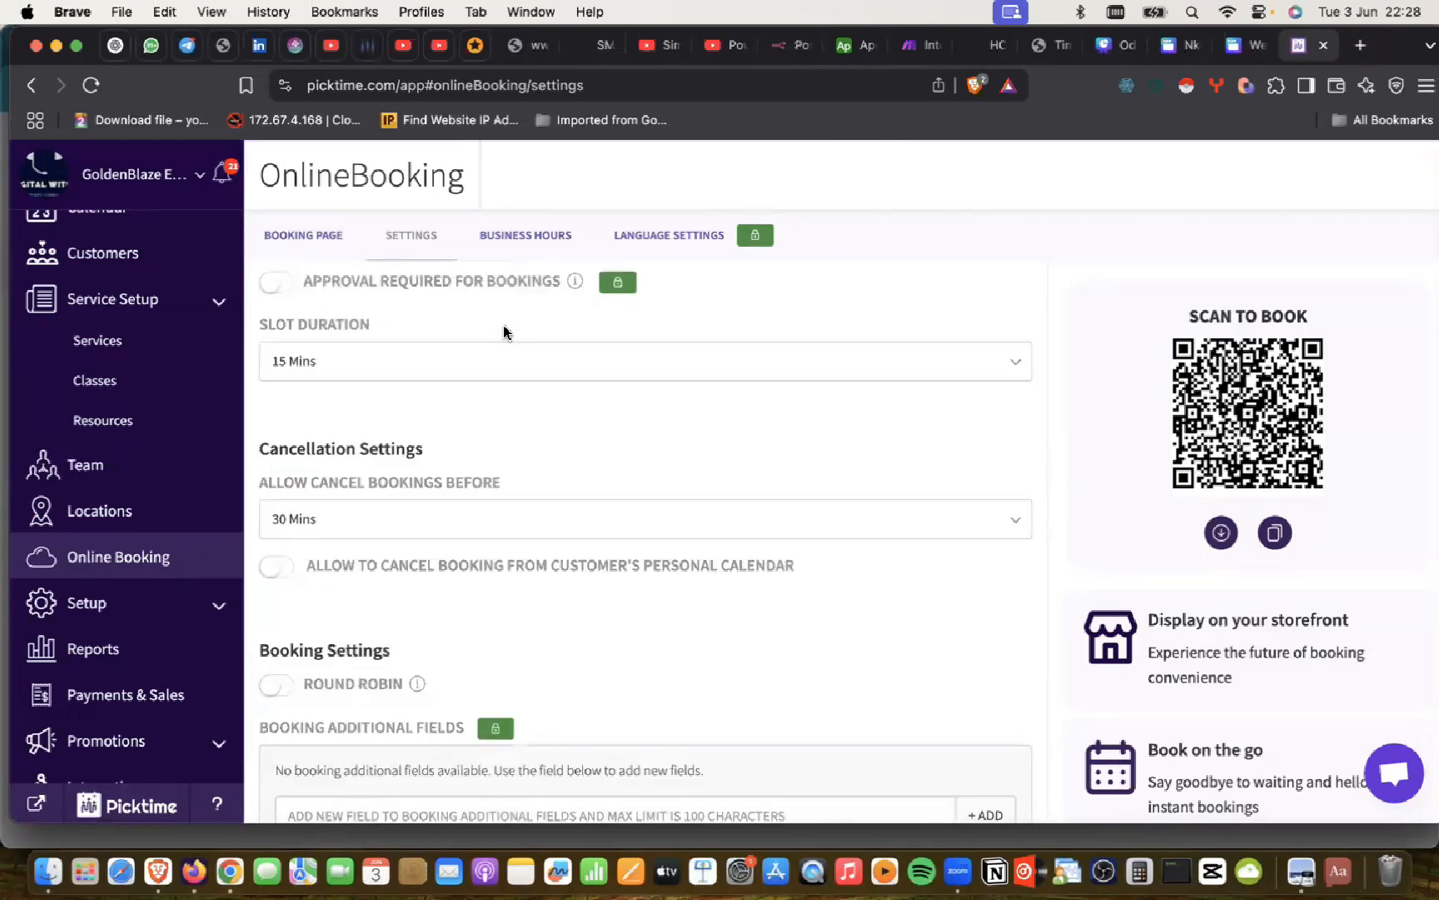
pyautogui.scroll(-1, 502, 325)
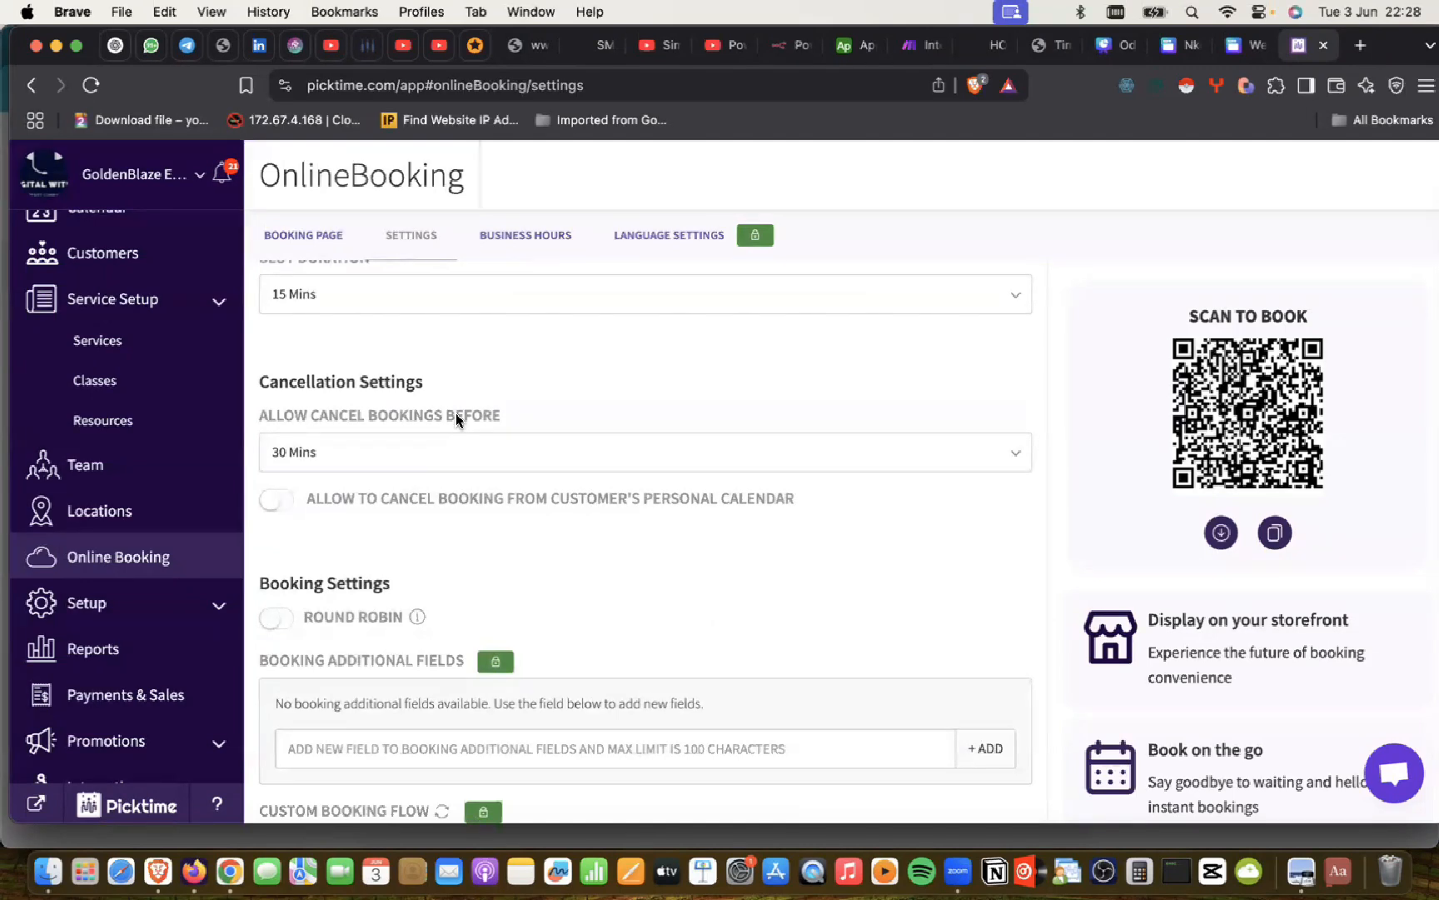
pyautogui.click(297, 457)
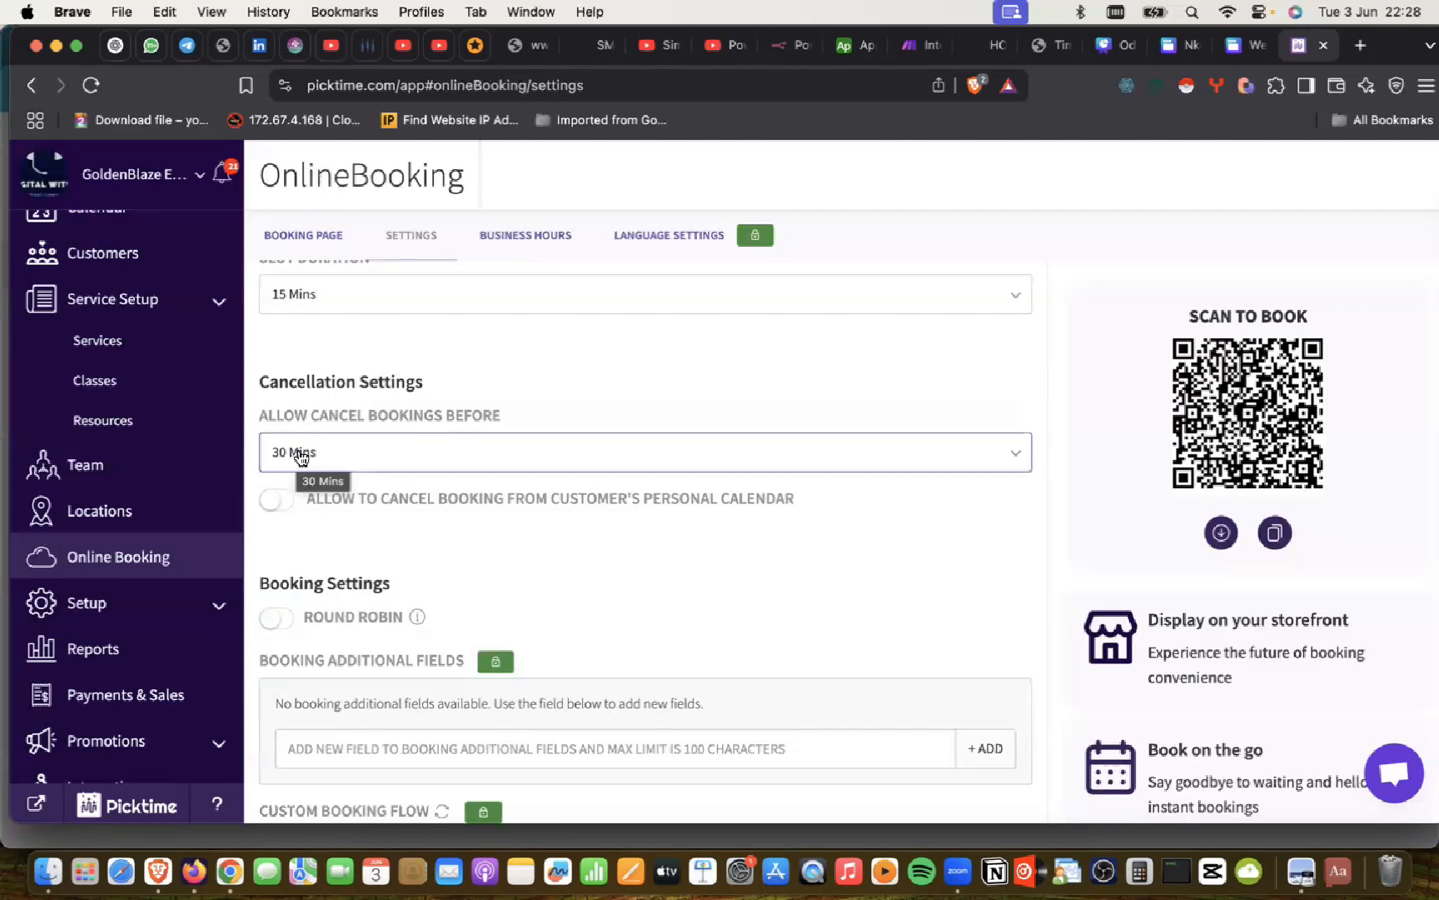
pyautogui.click(349, 501)
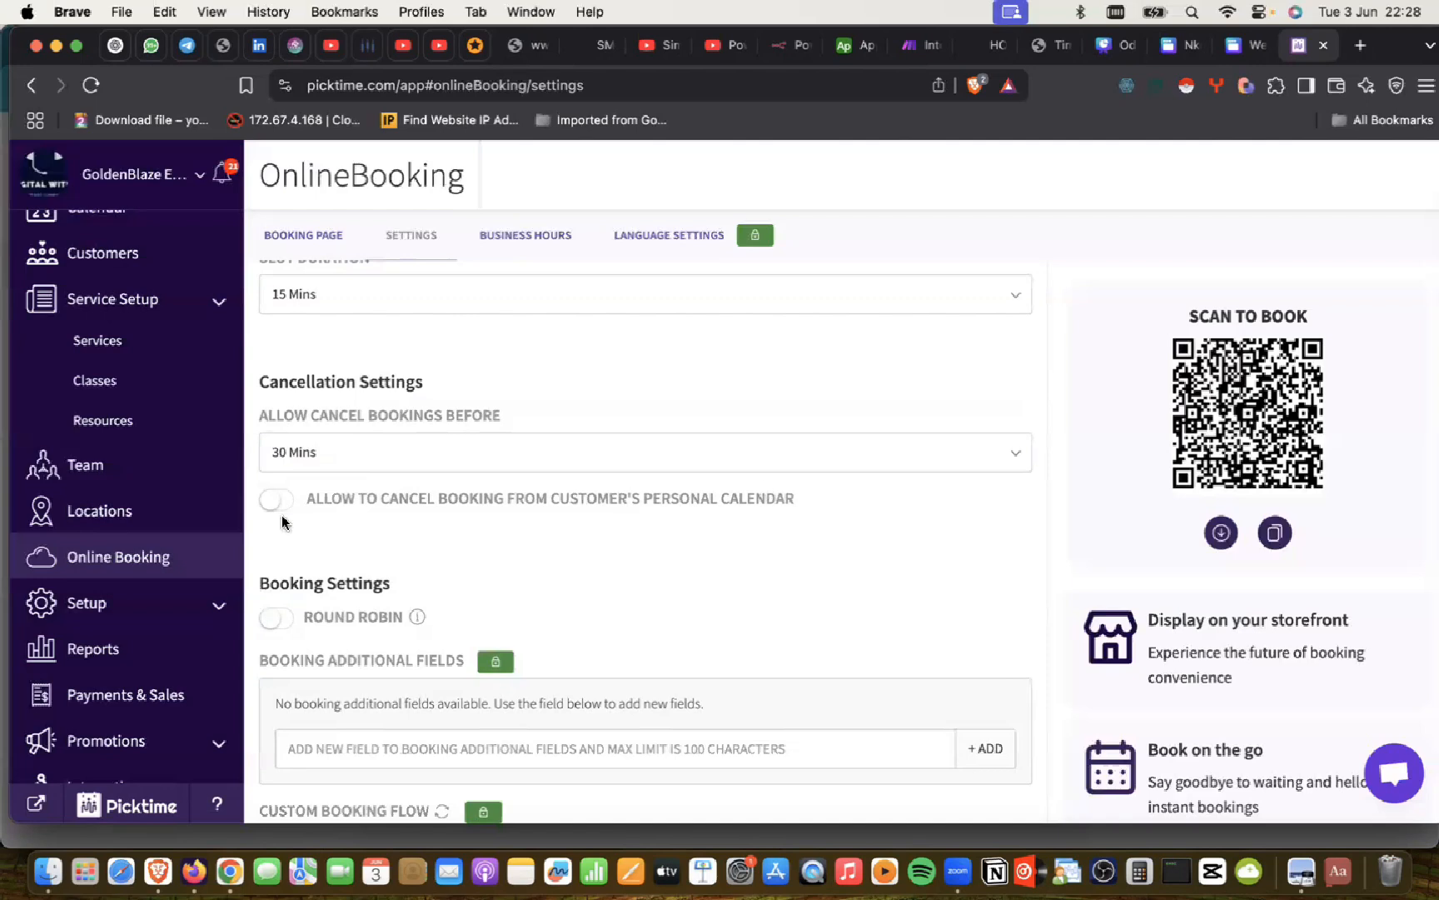
pyautogui.click(325, 454)
pyautogui.scroll(-2, 328, 614)
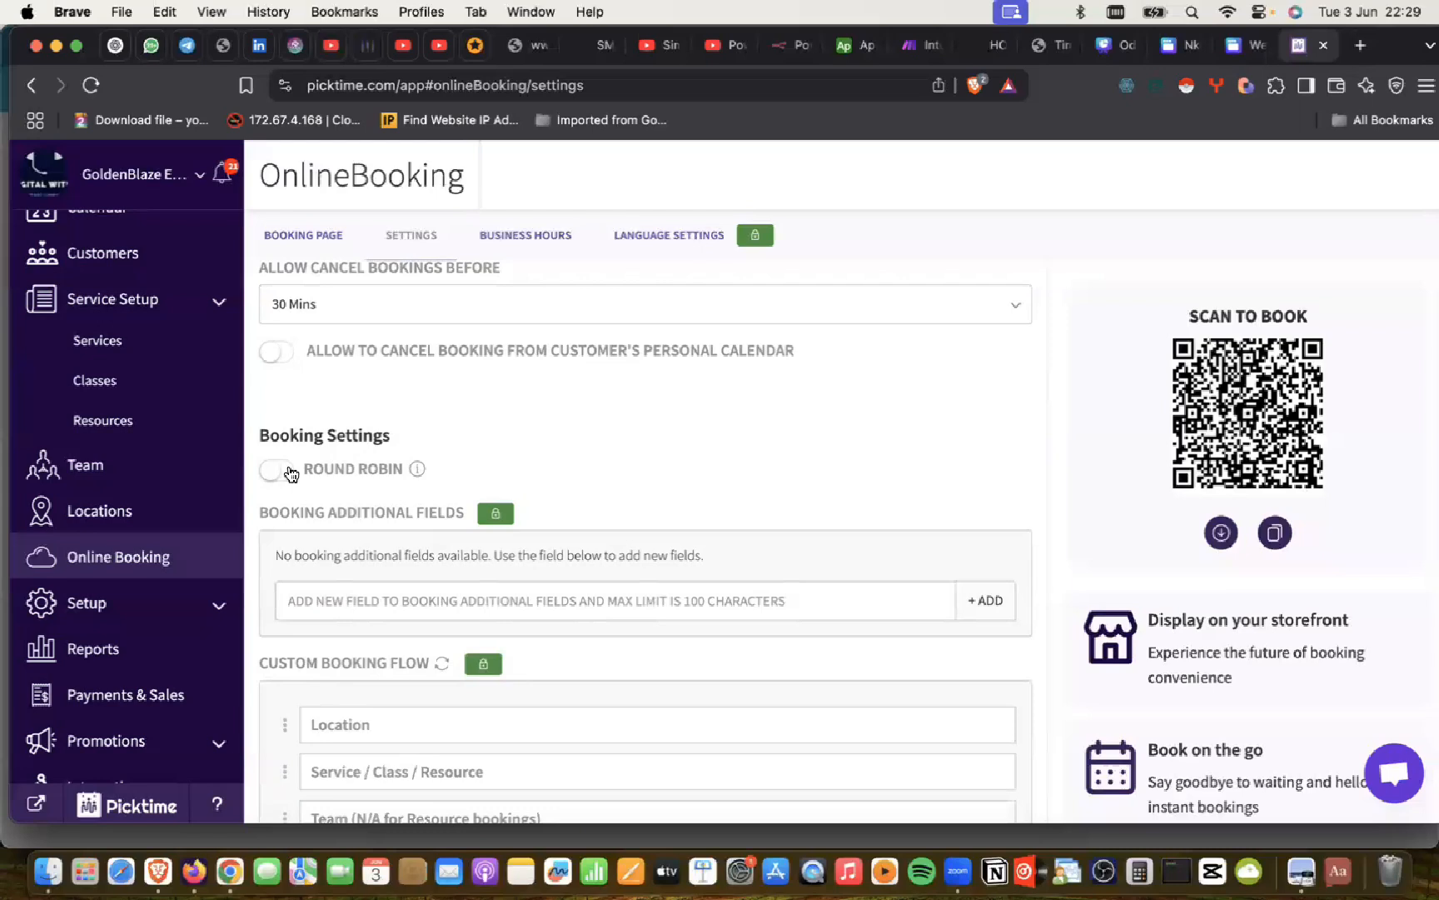
pyautogui.click(420, 468)
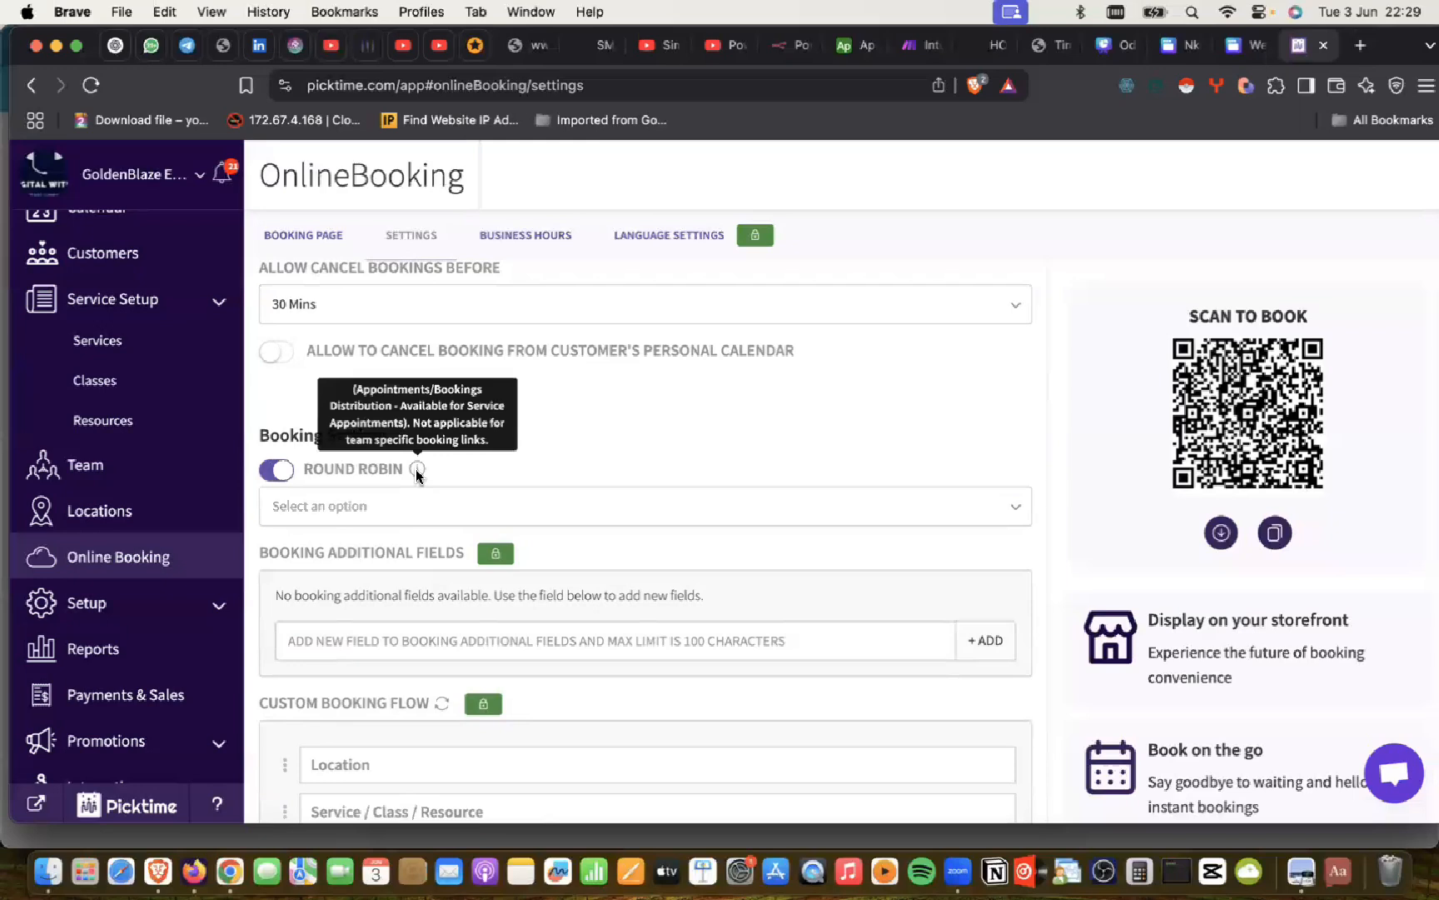
pyautogui.click(279, 471)
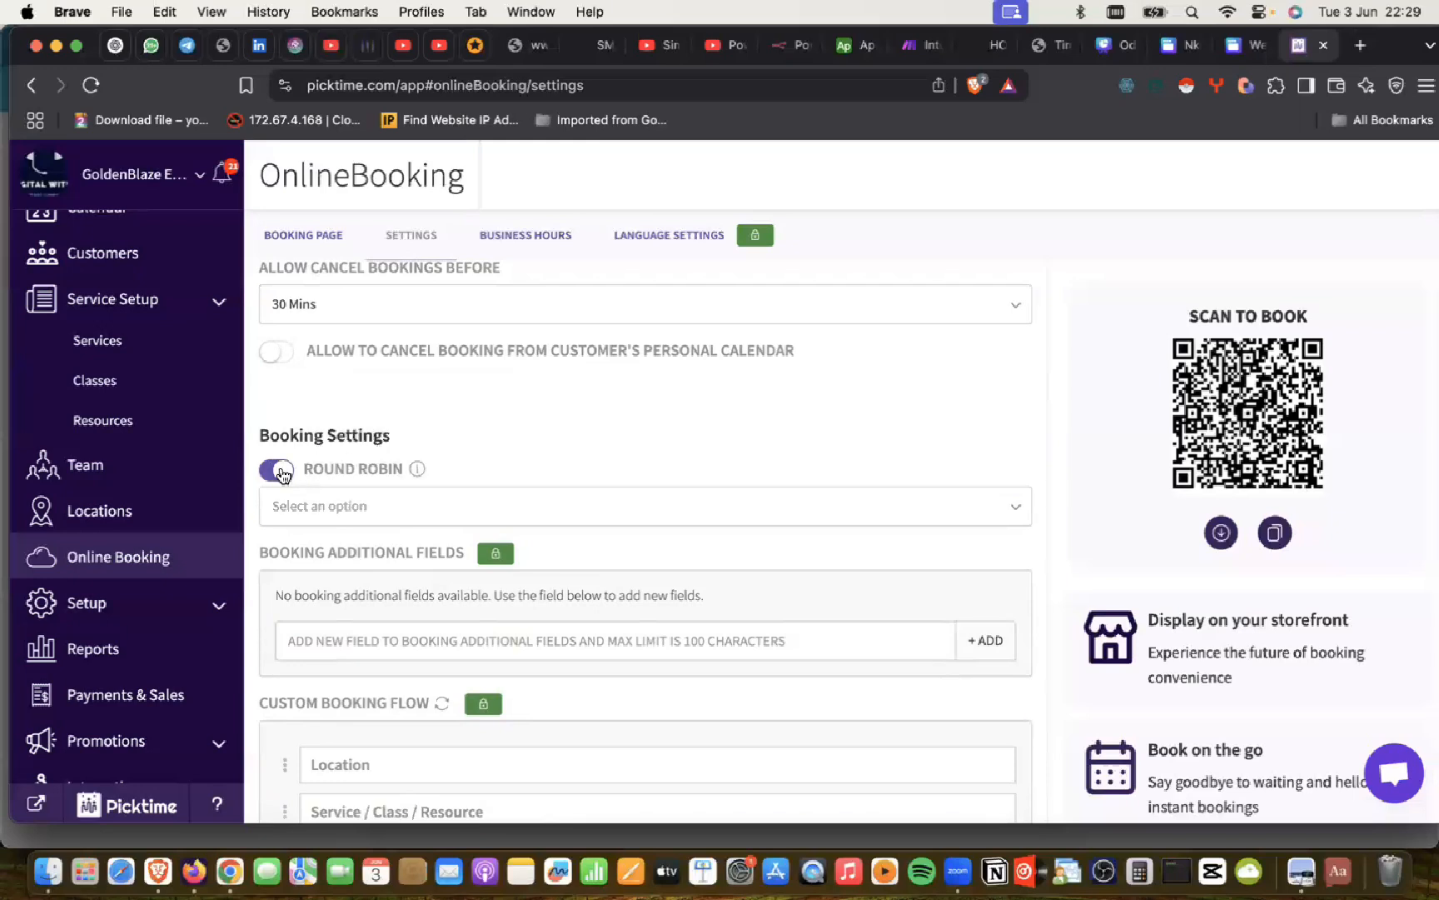
pyautogui.scroll(-4, 430, 457)
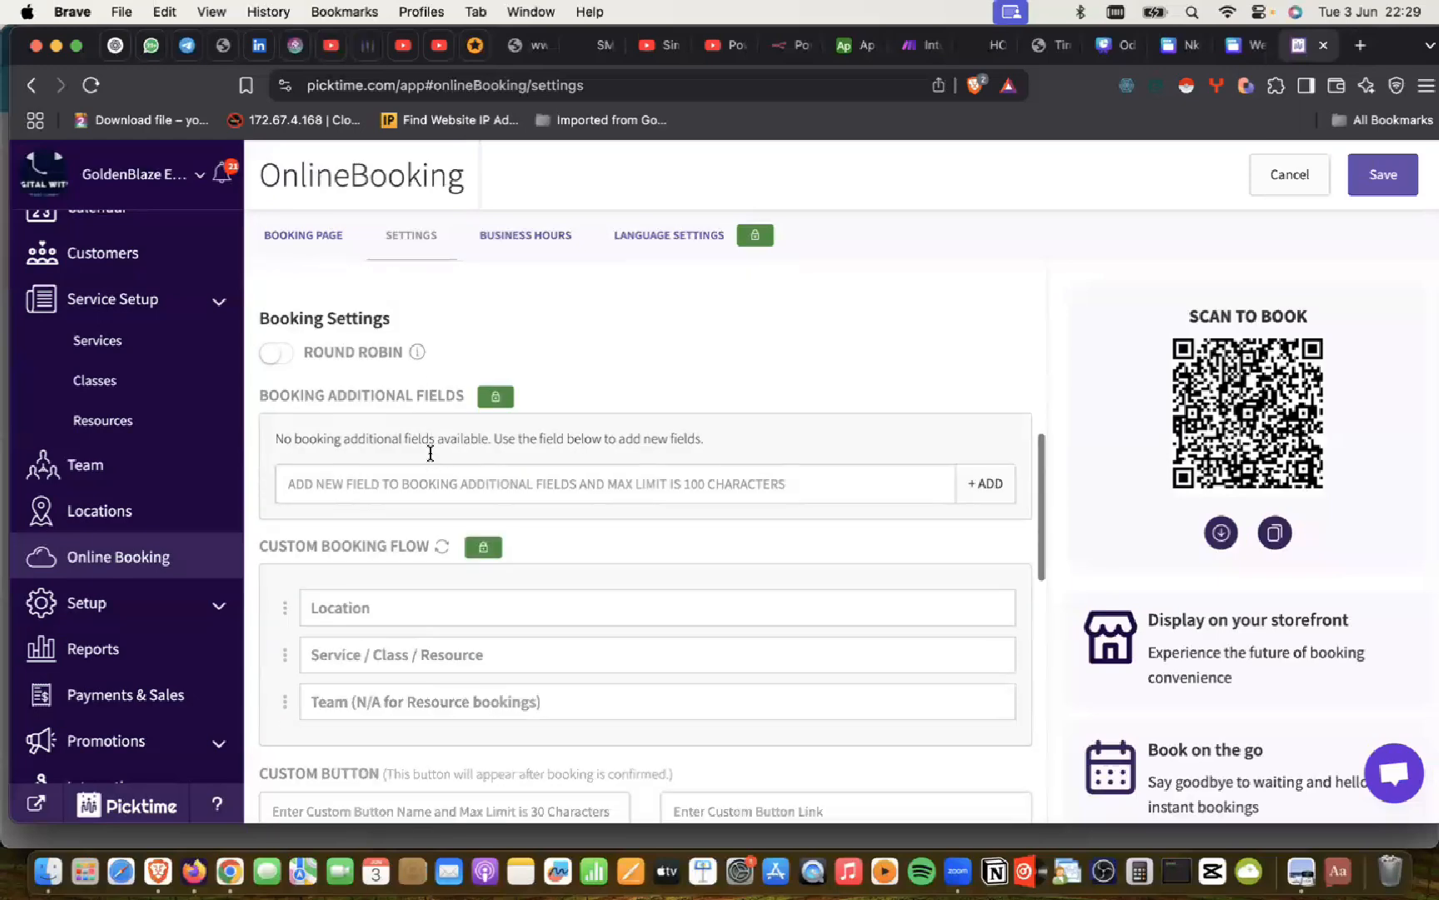
pyautogui.click(327, 429)
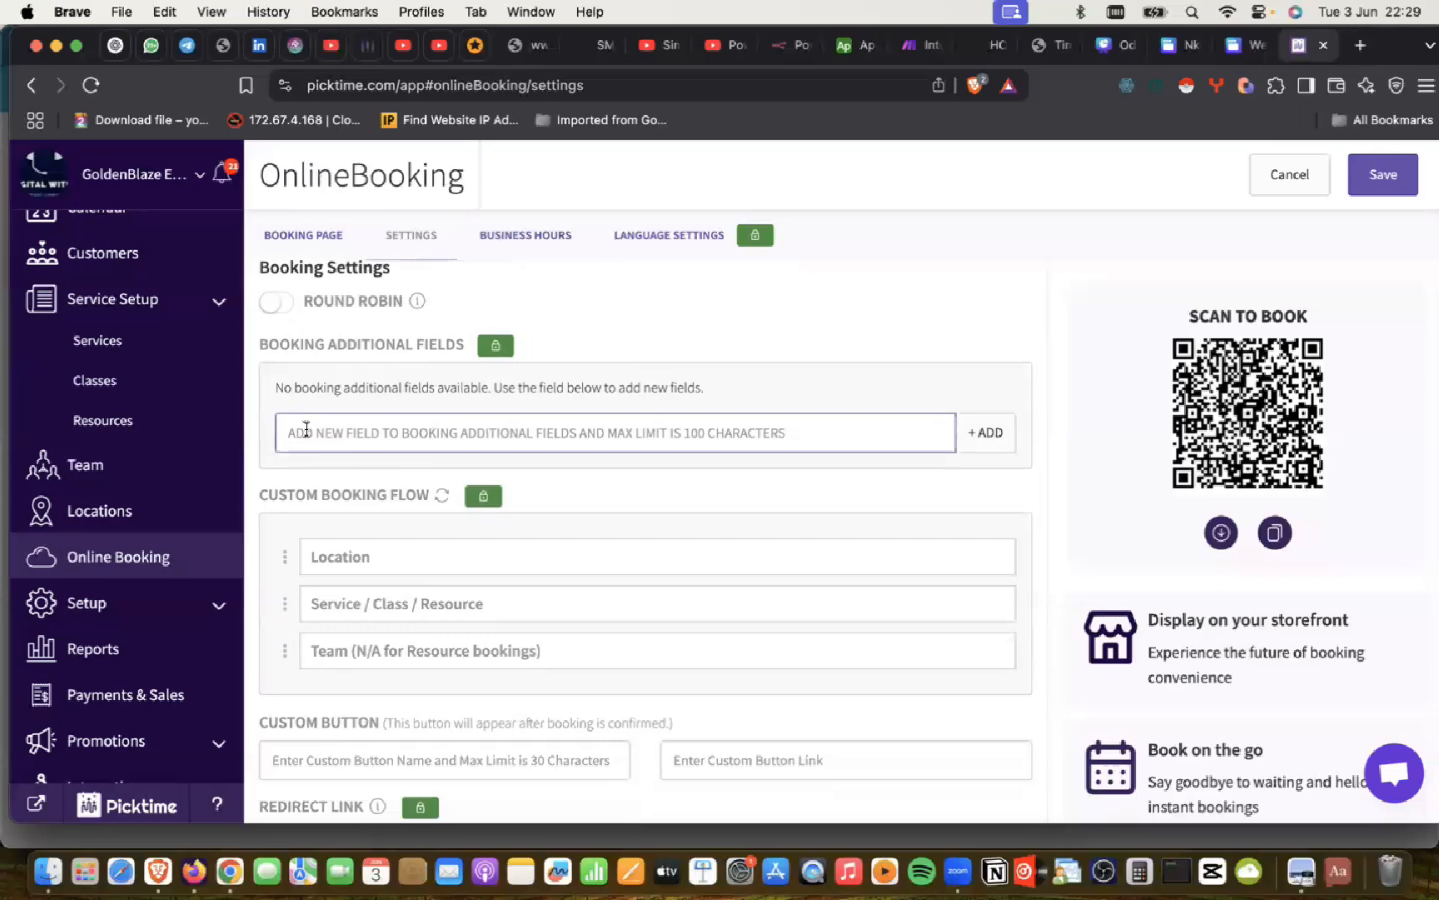
pyautogui.click(303, 382)
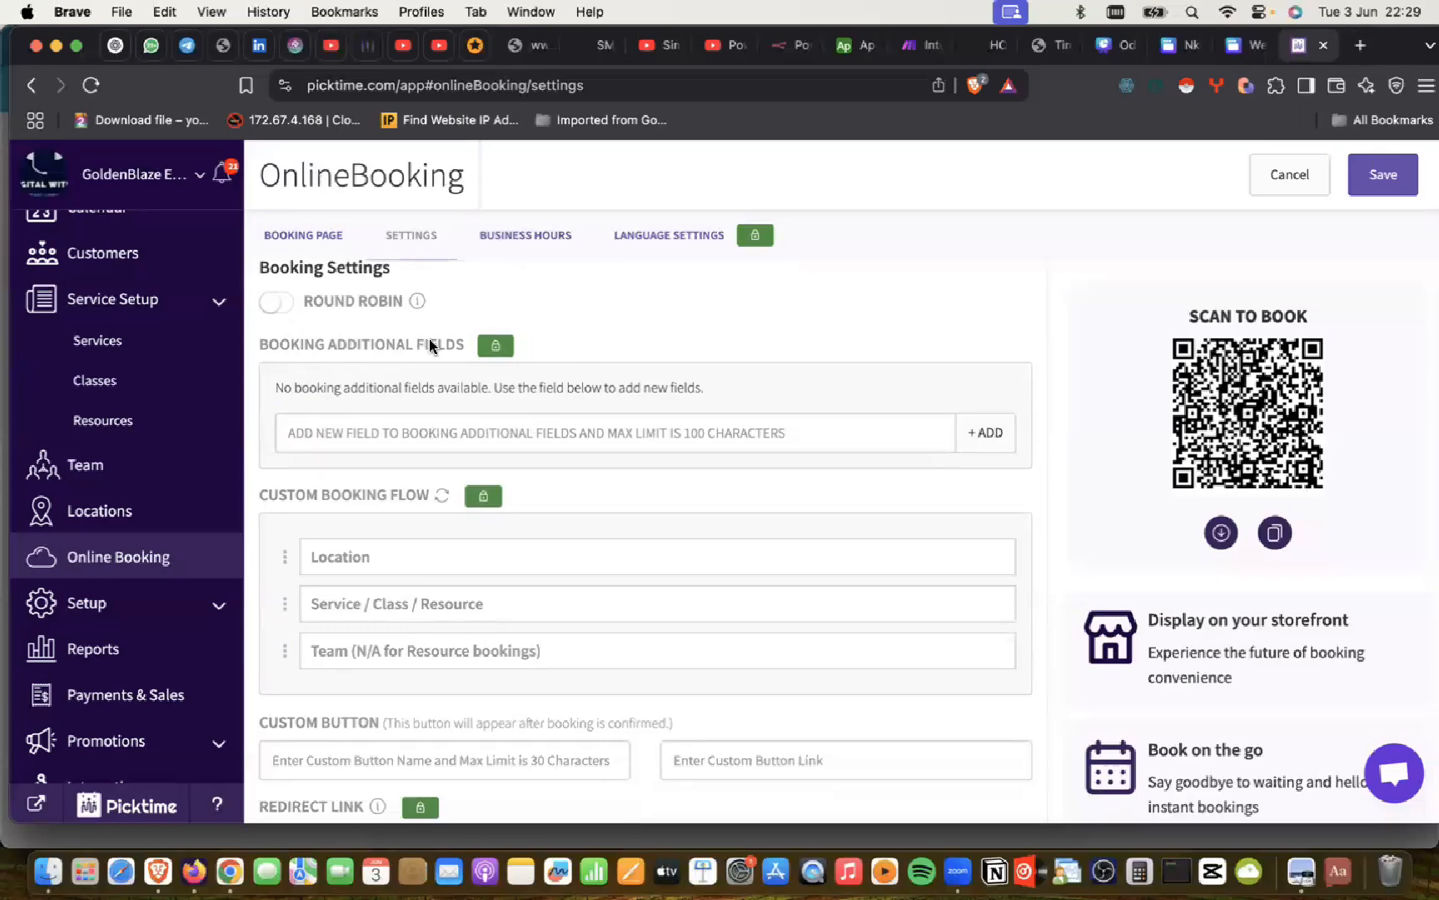
pyautogui.scroll(-10, 423, 469)
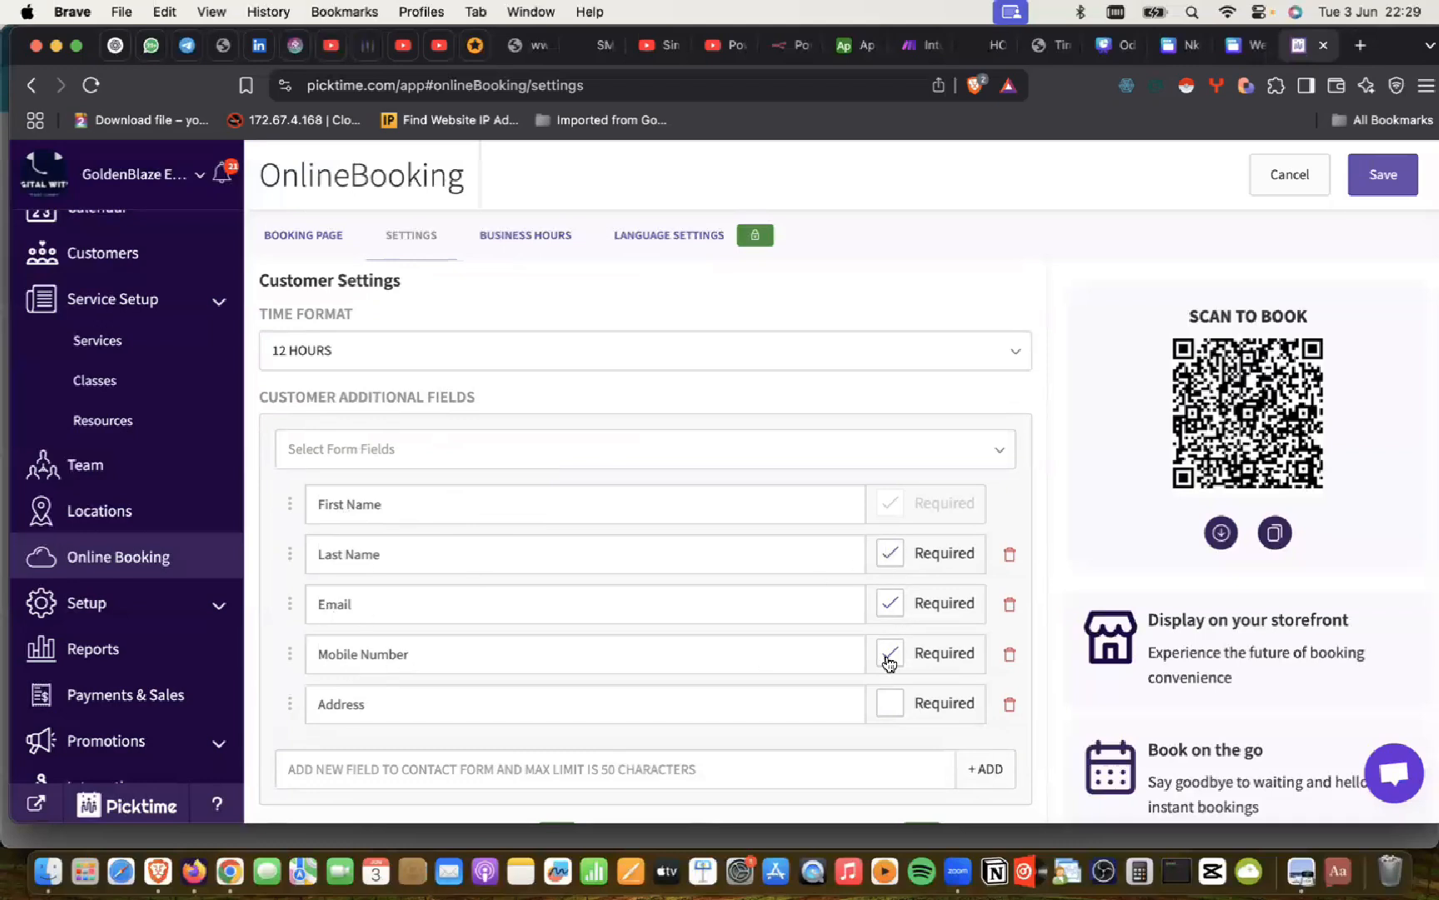
# Step: Toggle Last Name to optional and back to required, and inspect the new contact field box
pyautogui.click(896, 563)
pyautogui.click(896, 563)
pyautogui.scroll(-2, 578, 623)
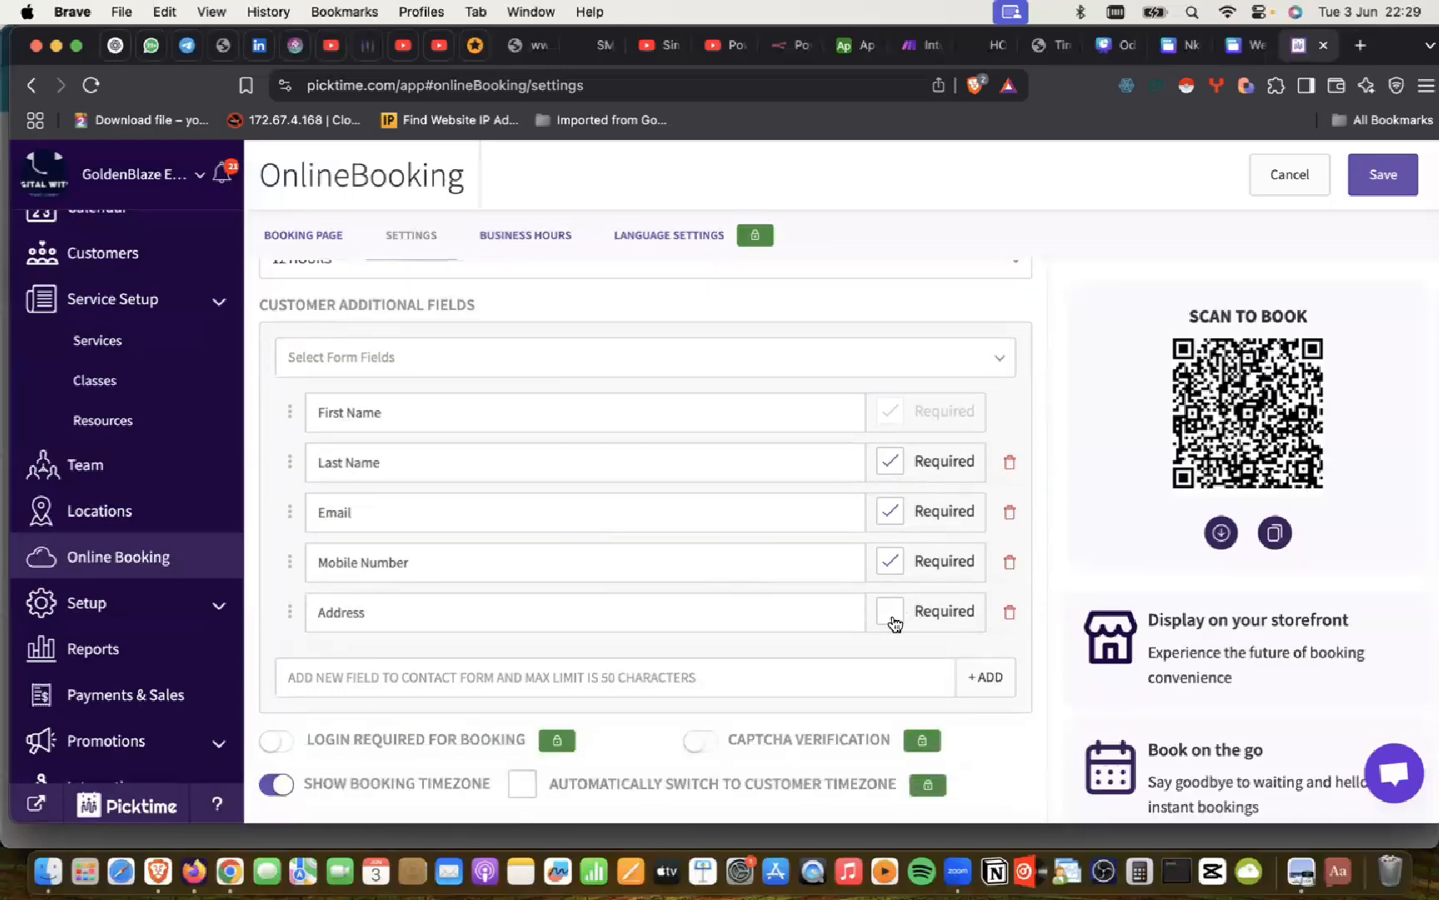
pyautogui.scroll(-1, 471, 613)
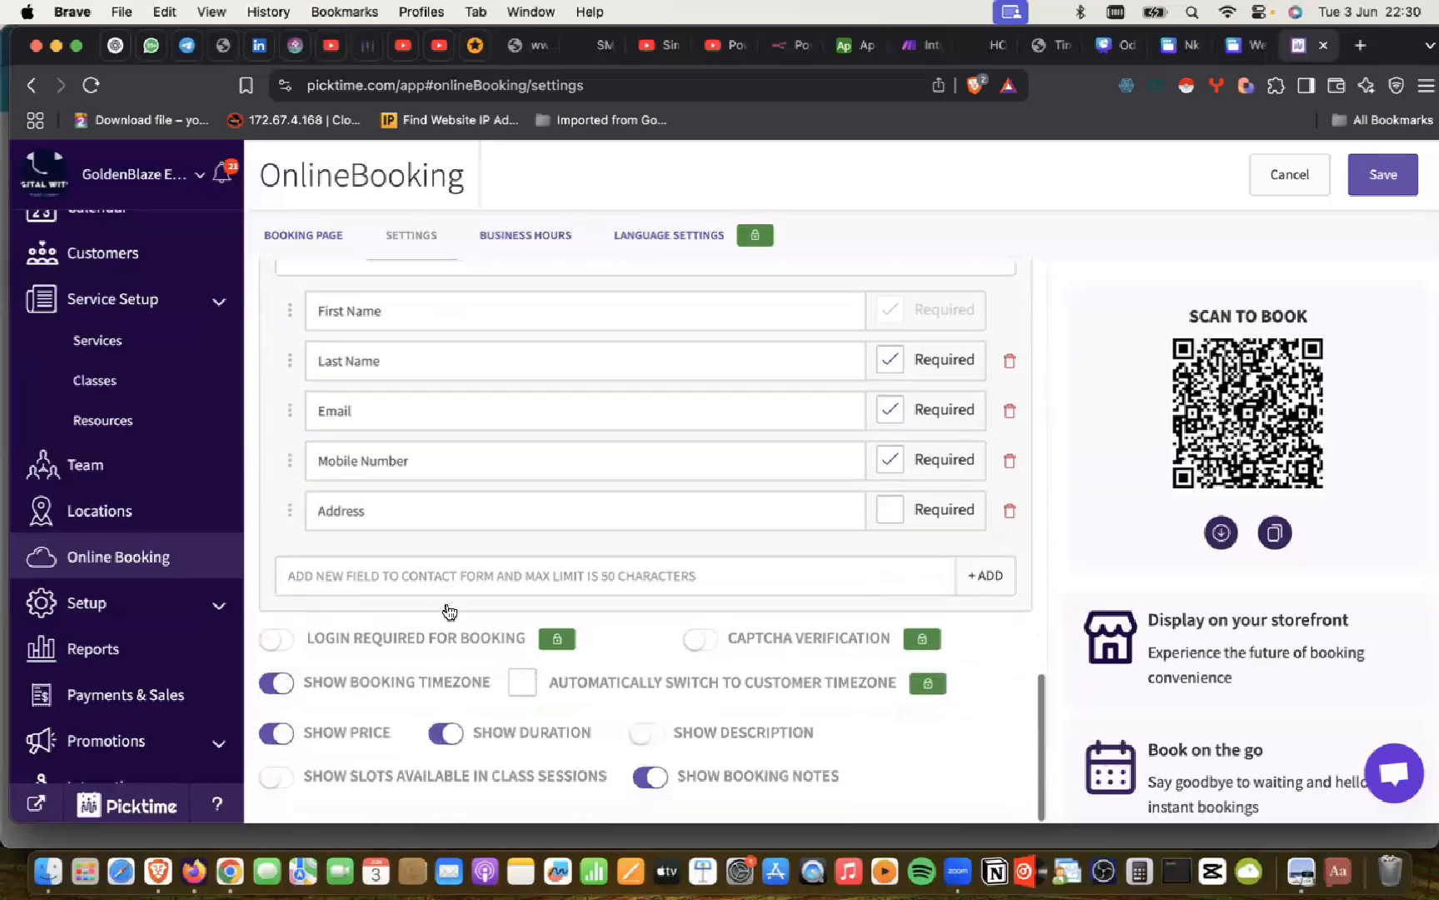
pyautogui.click(339, 576)
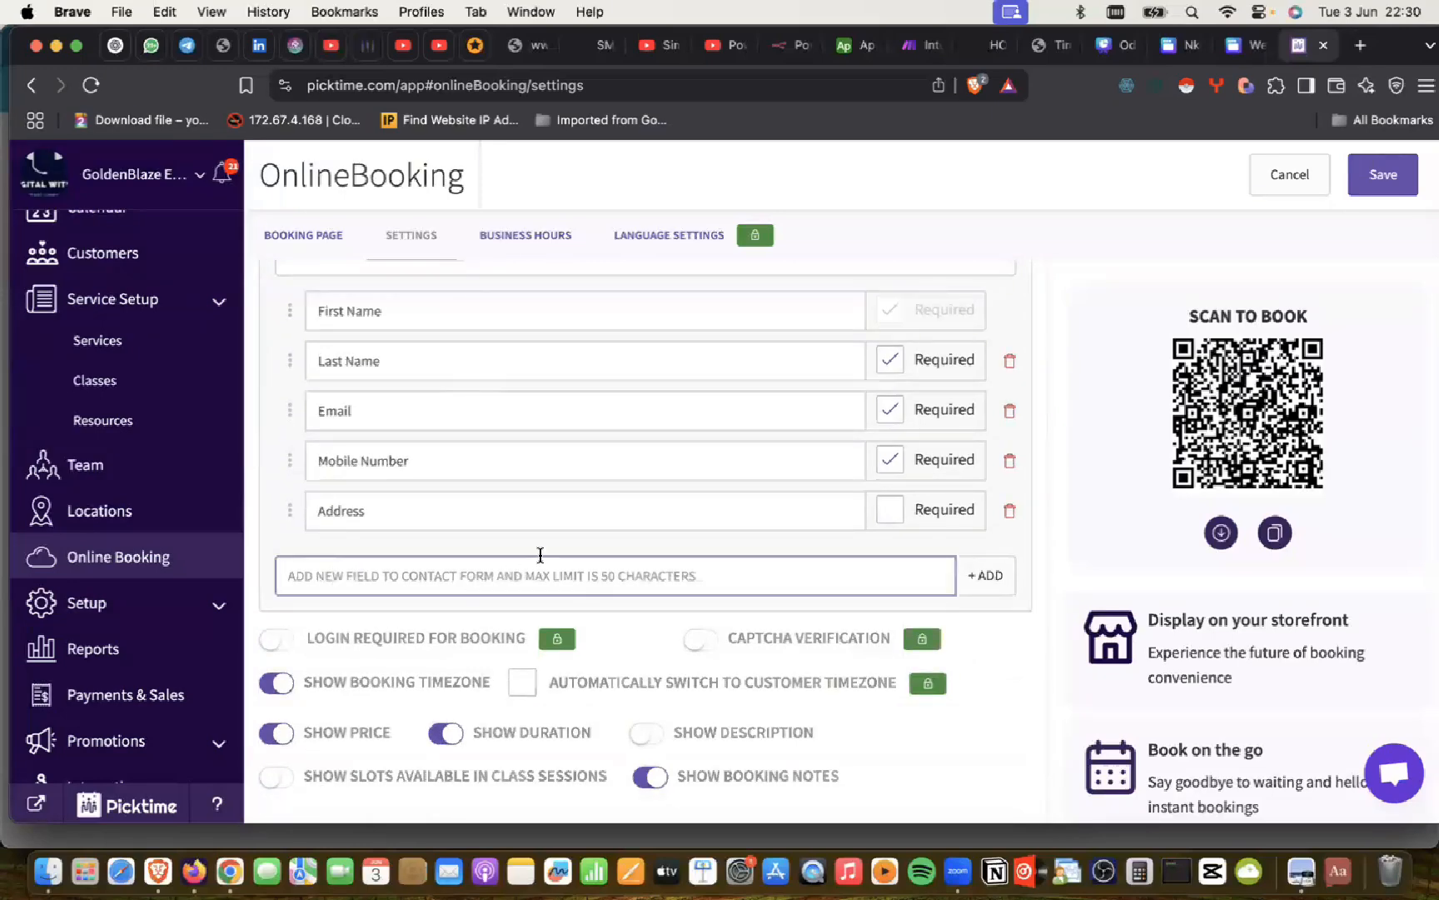
pyautogui.scroll(4, 533, 562)
pyautogui.scroll(1, 541, 555)
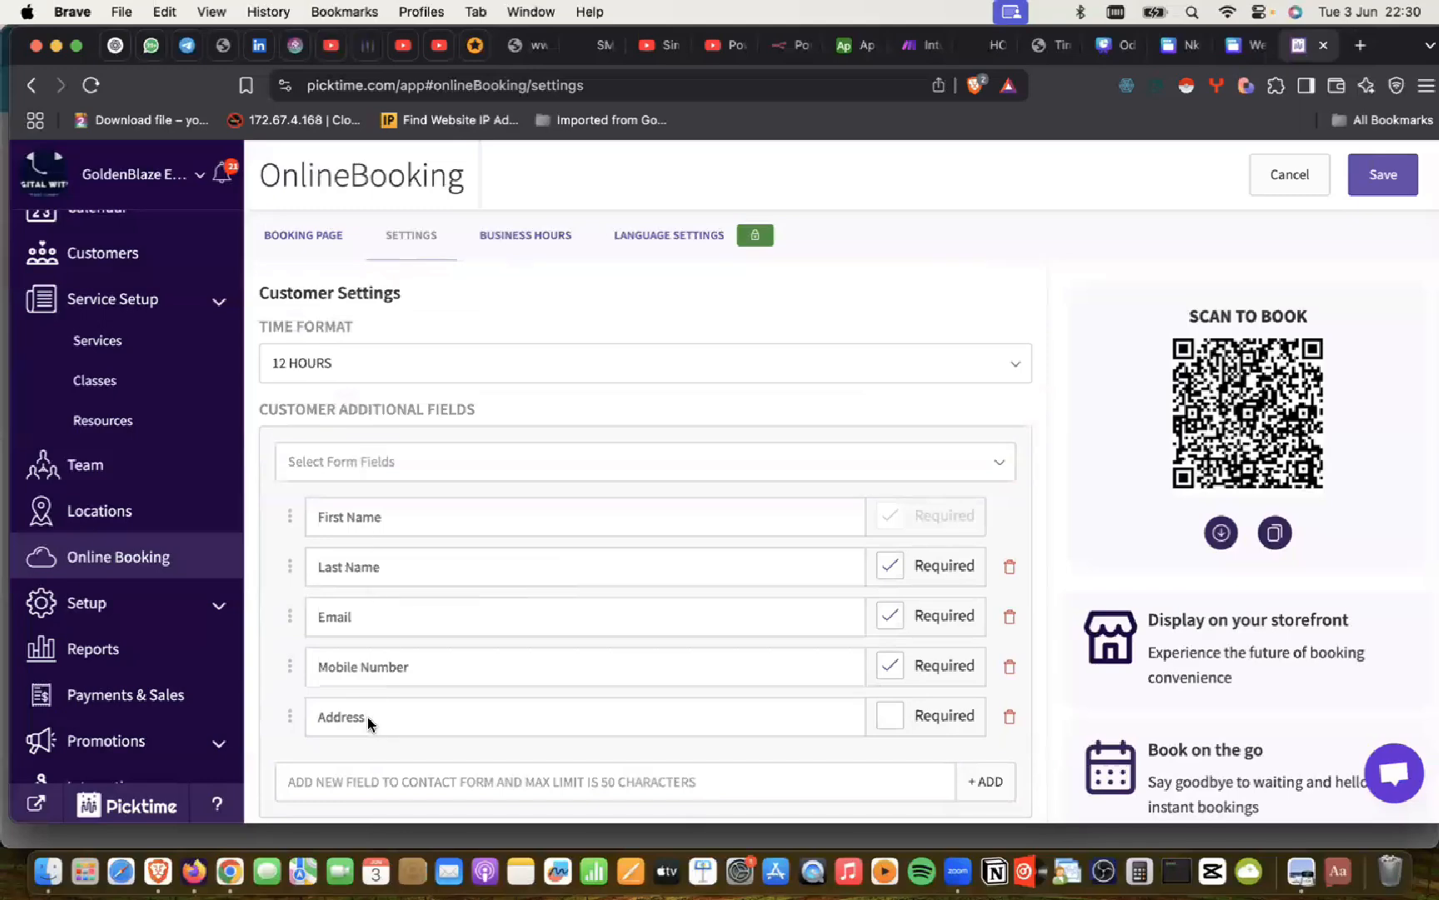
pyautogui.scroll(-5, 367, 716)
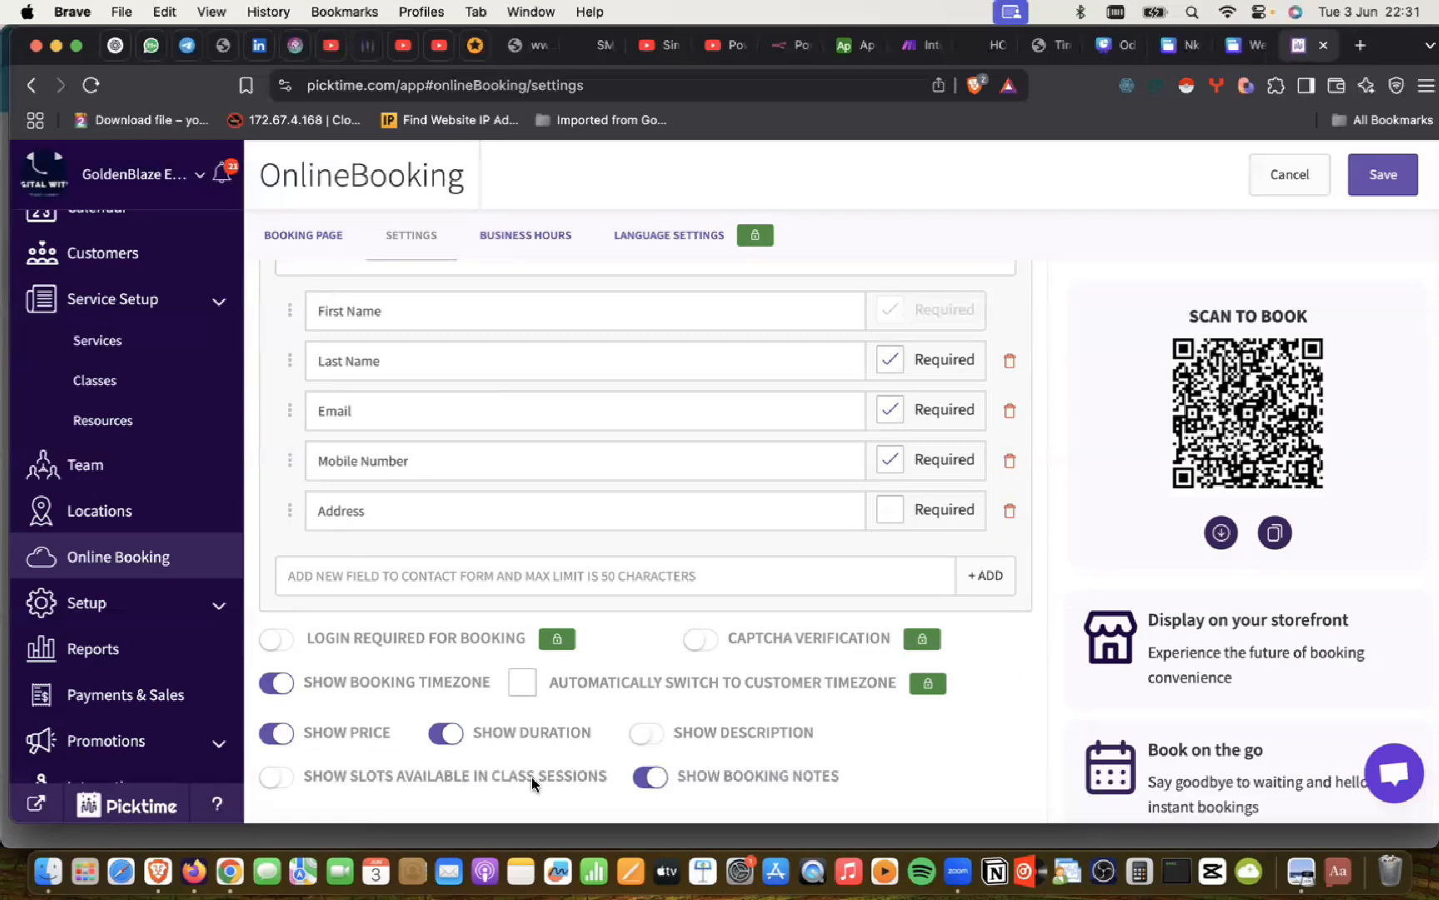
# Step: Open the Business Hours tab of the Online Booking page
pyautogui.scroll(-10, 570, 784)
pyautogui.scroll(2, 570, 785)
pyautogui.scroll(-4, 570, 784)
pyautogui.scroll(10, 750, 767)
pyautogui.scroll(-4, 1080, 754)
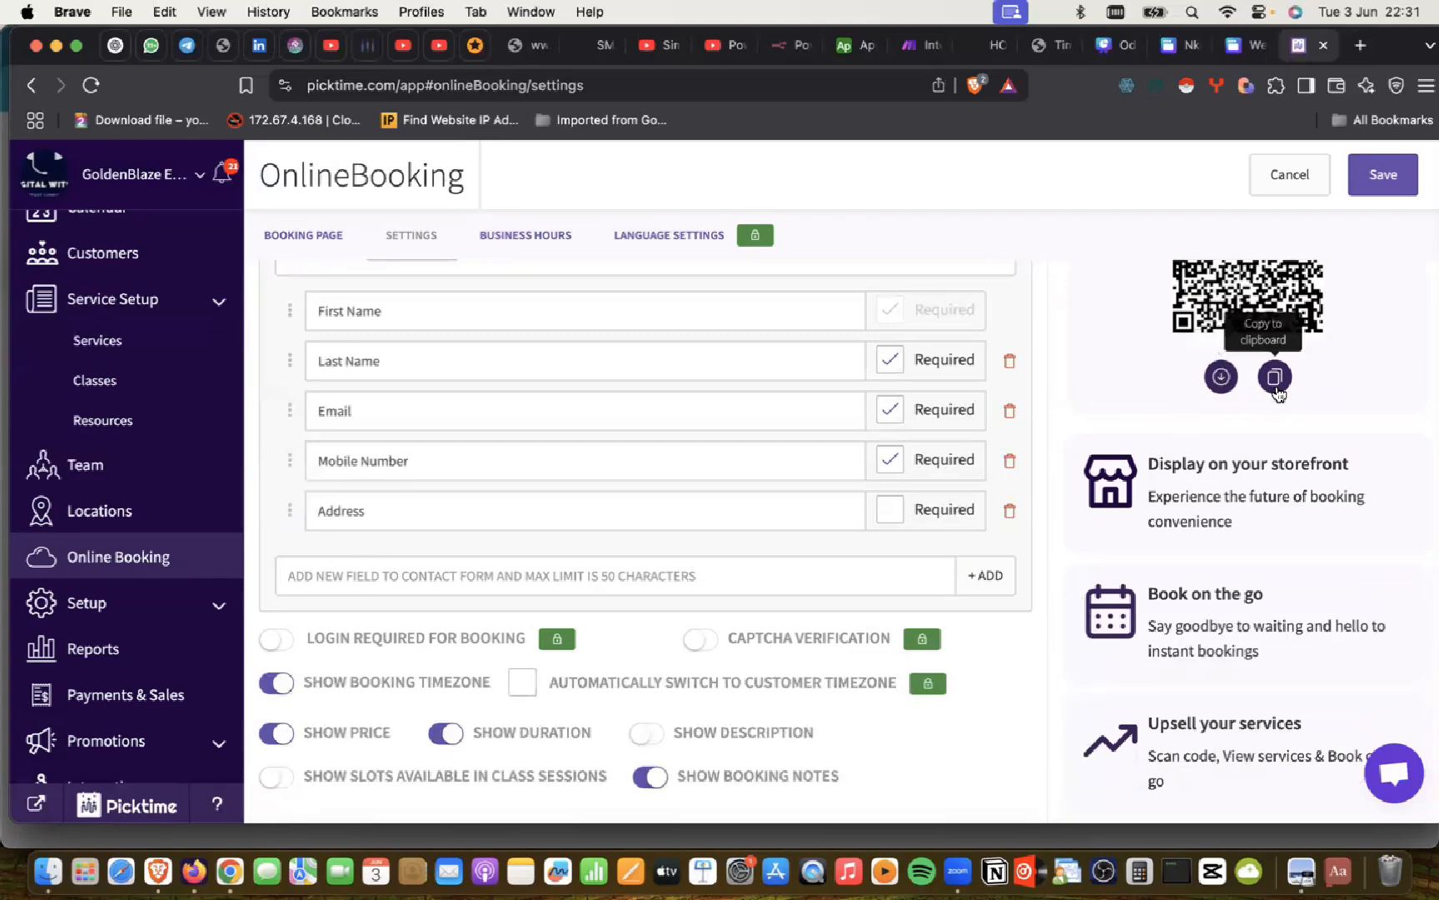
pyautogui.scroll(3, 1200, 421)
pyautogui.scroll(10, 642, 299)
pyautogui.click(533, 242)
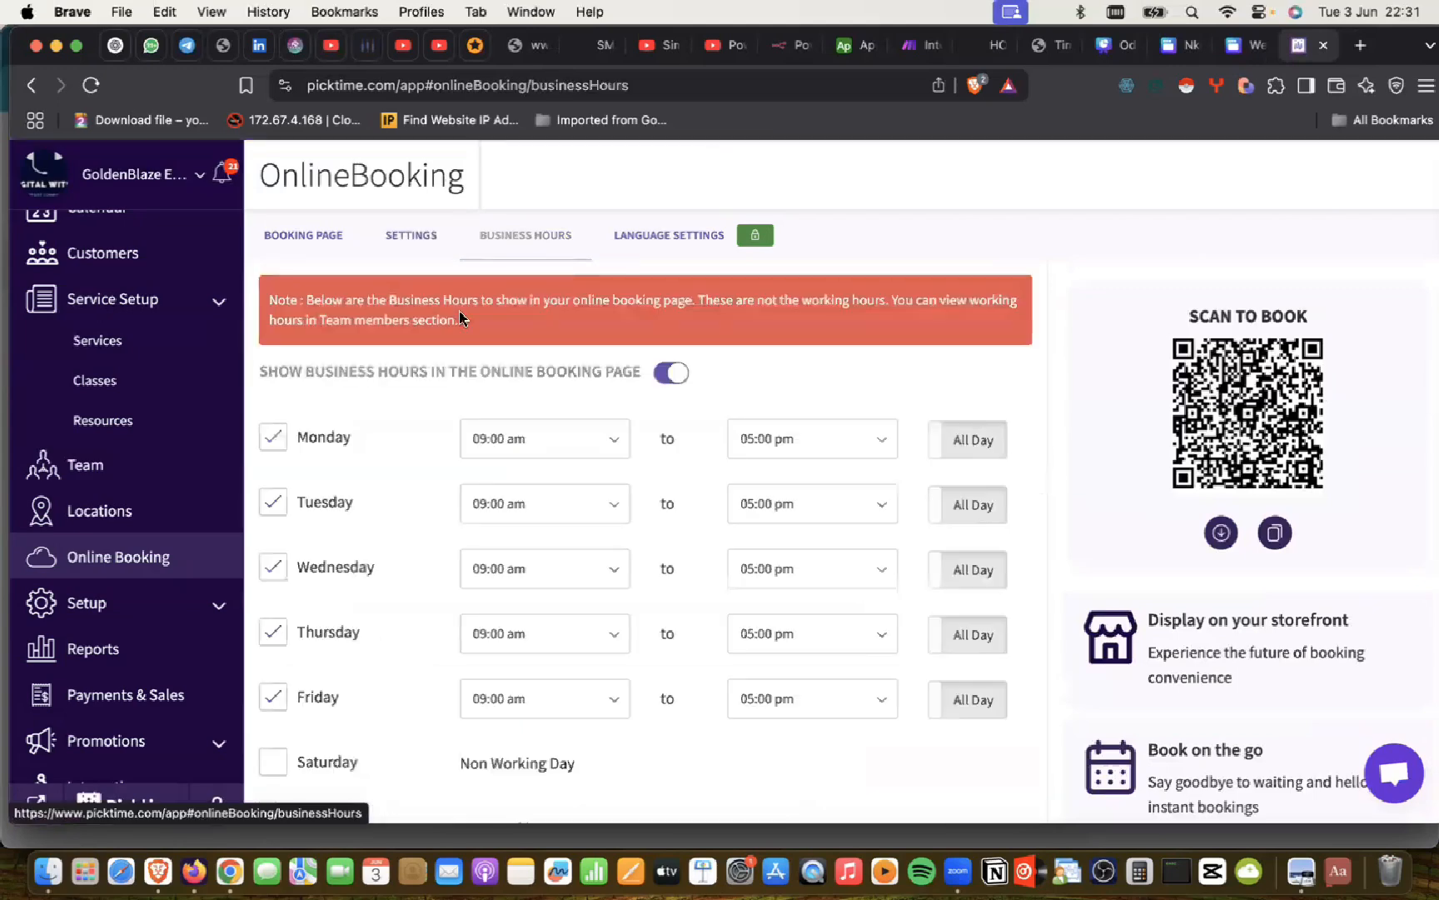
# Step: Review the Monday–Friday 09:00 am–05:00 pm hours and Saturday as a non-working day
pyautogui.scroll(-2, 461, 317)
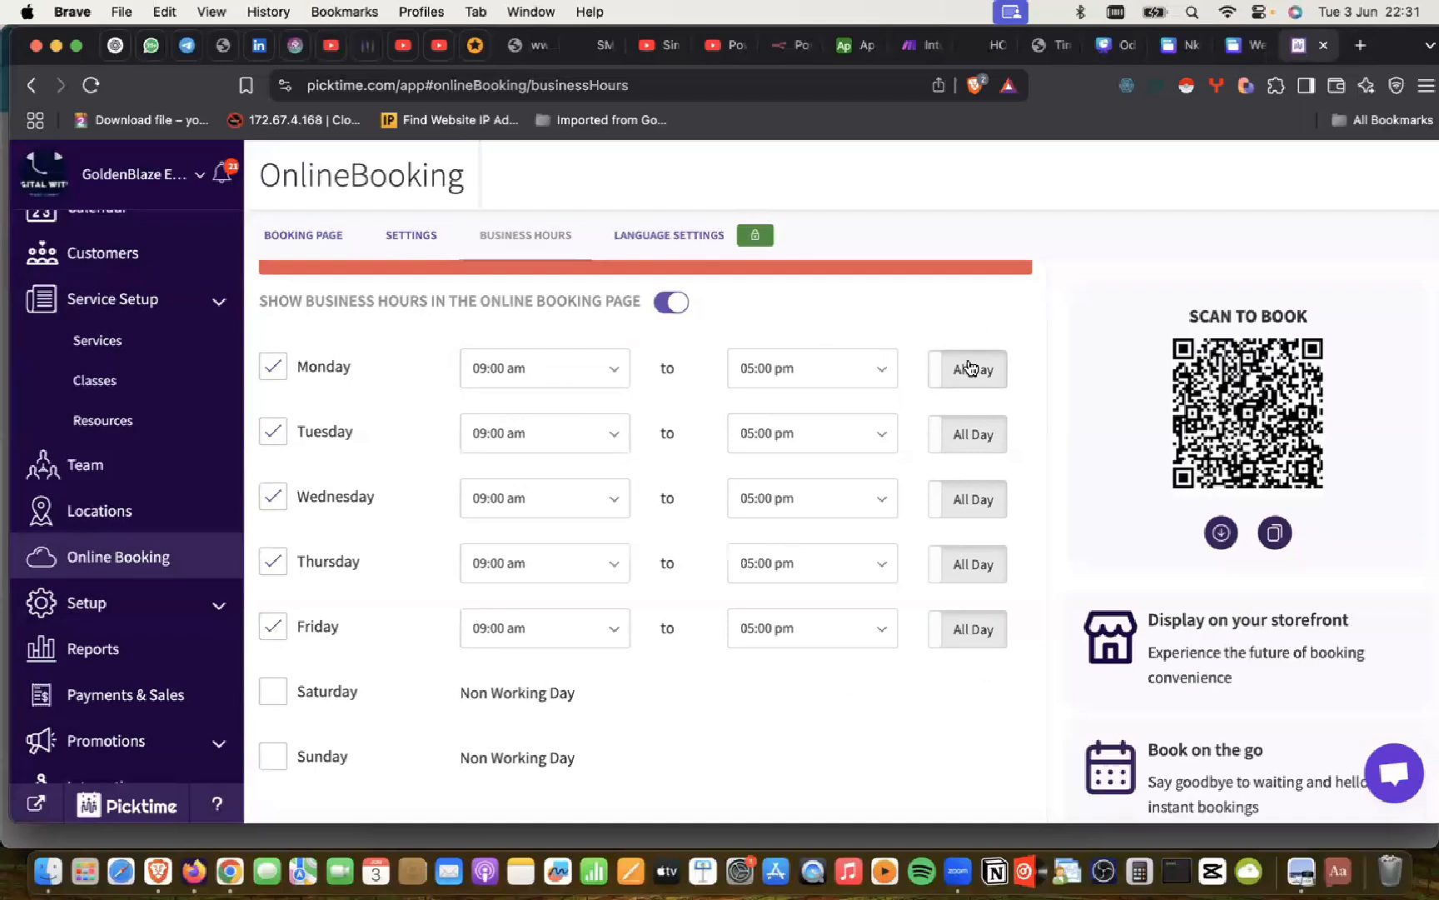
pyautogui.scroll(2, 453, 447)
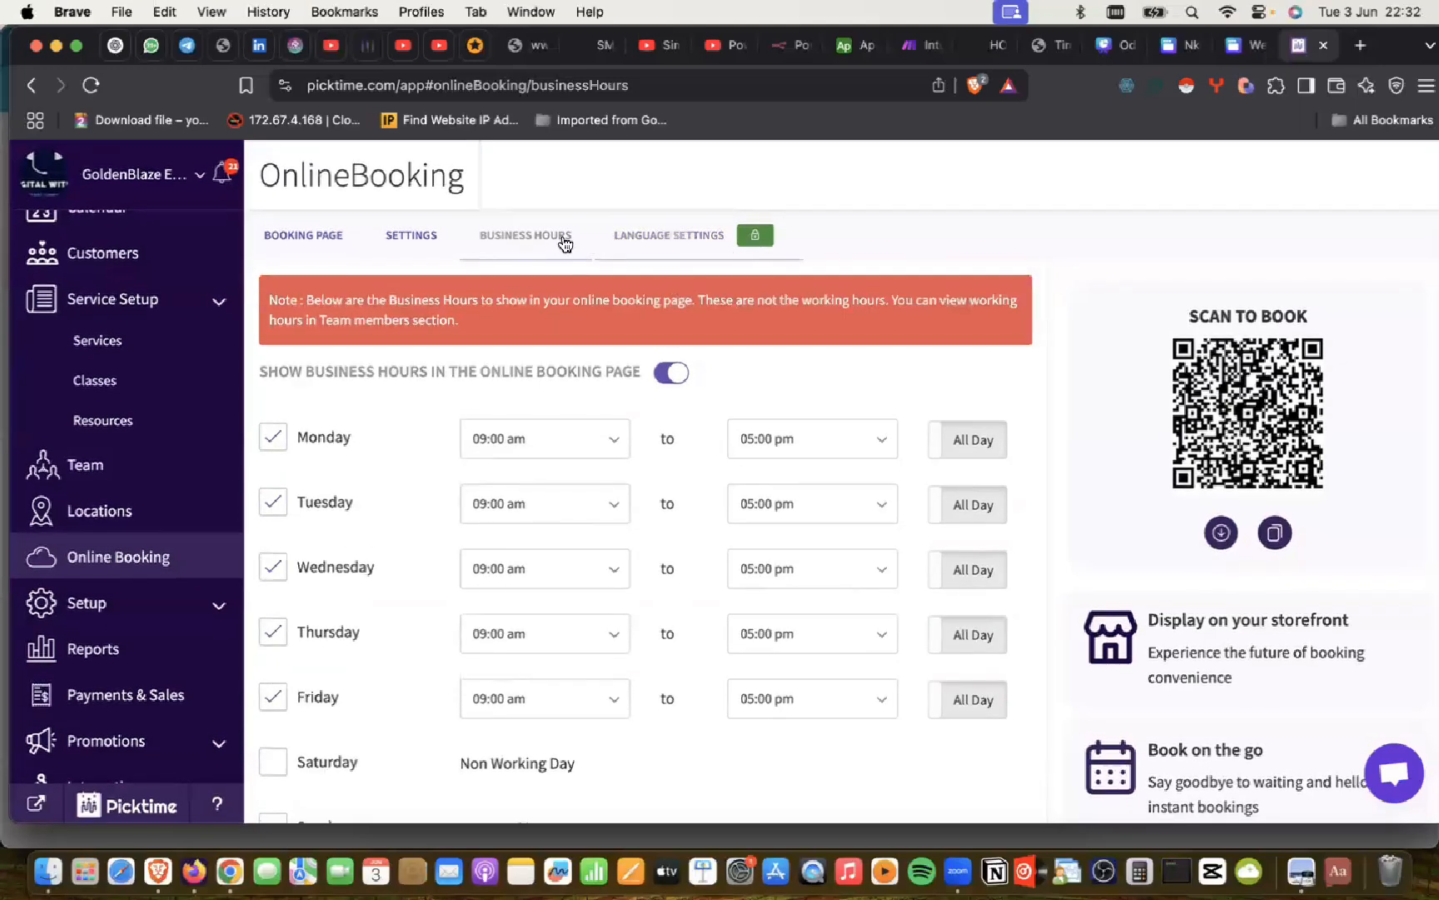
pyautogui.scroll(-2, 500, 383)
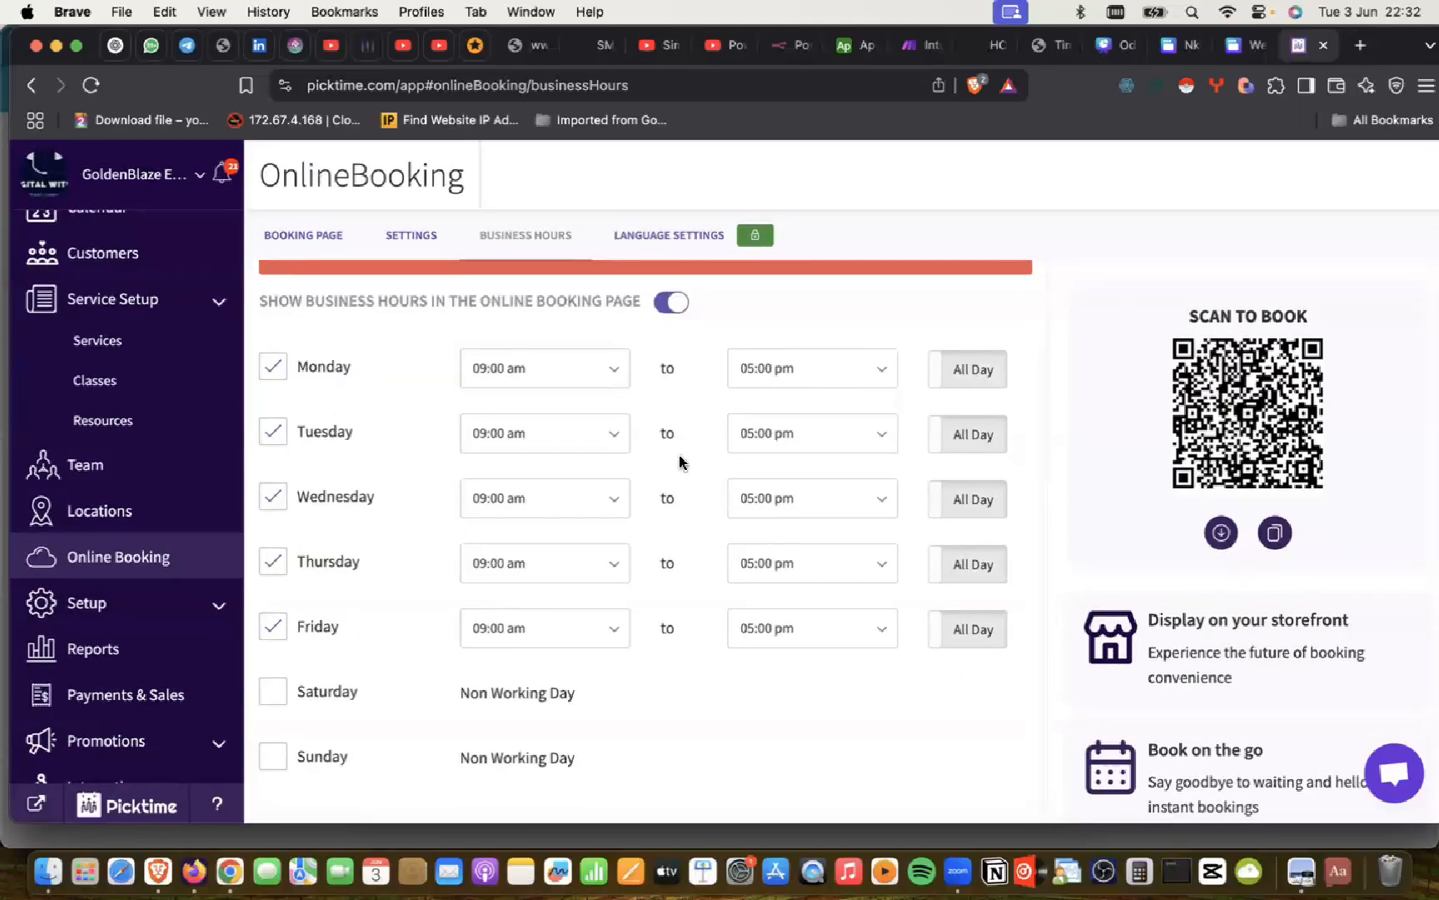
pyautogui.scroll(-1, 155, 512)
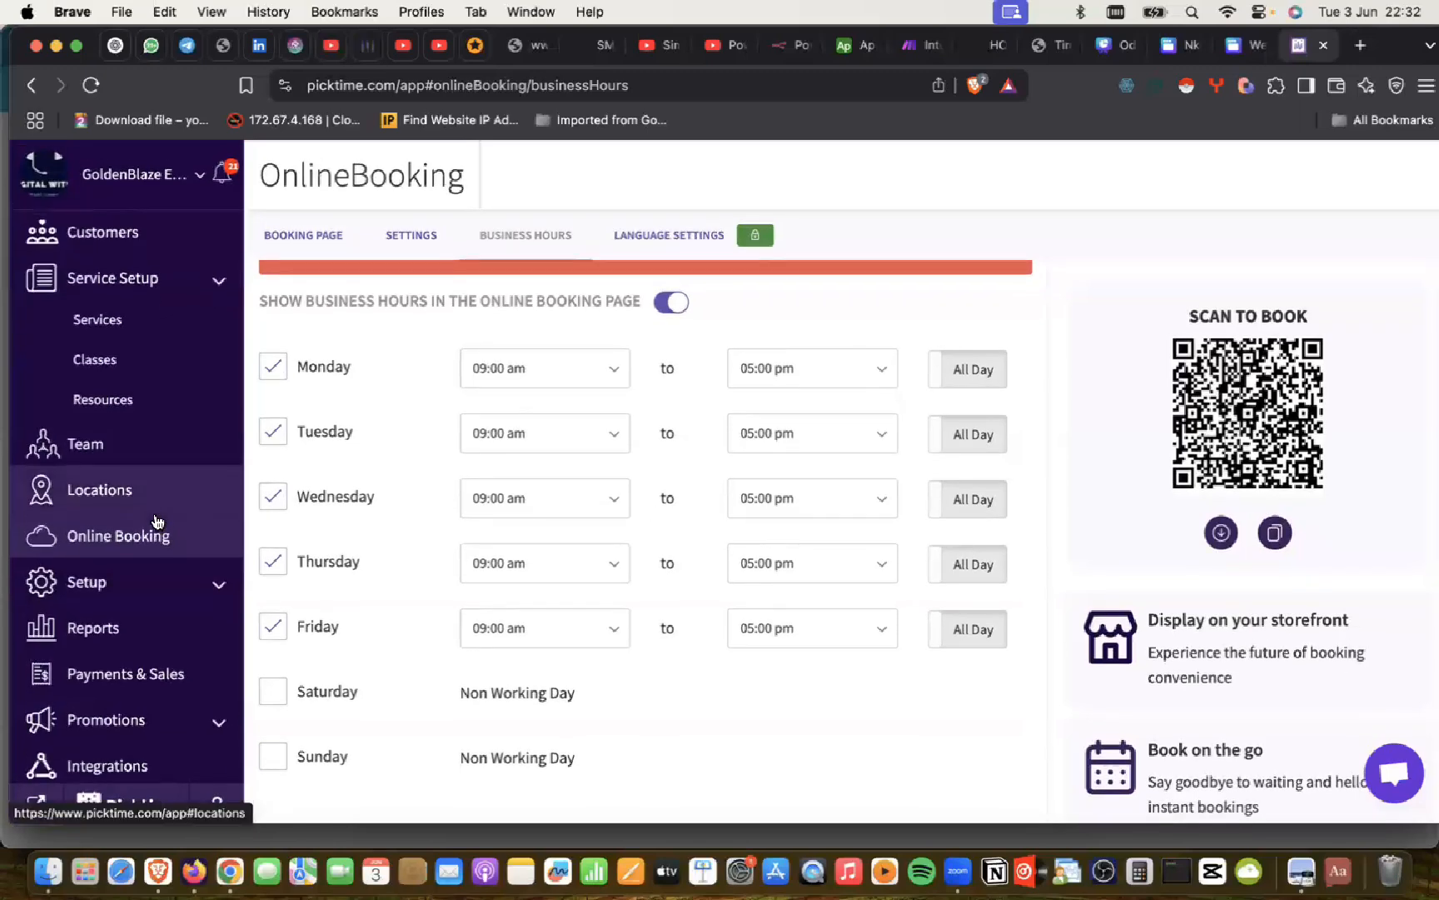
pyautogui.scroll(3, 155, 520)
pyautogui.scroll(-3, 155, 521)
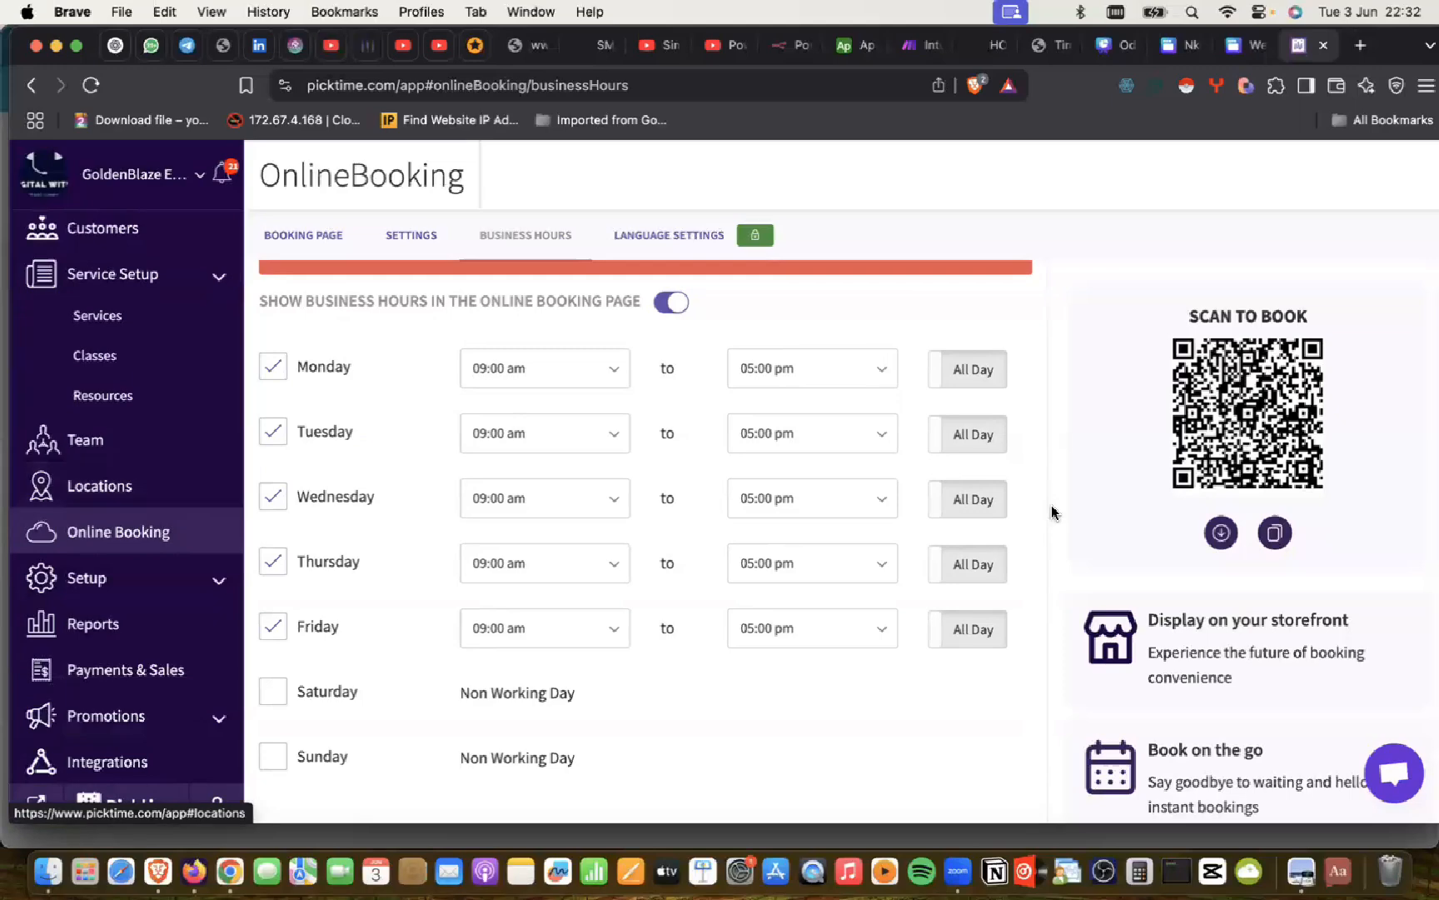
pyautogui.scroll(-3, 1051, 507)
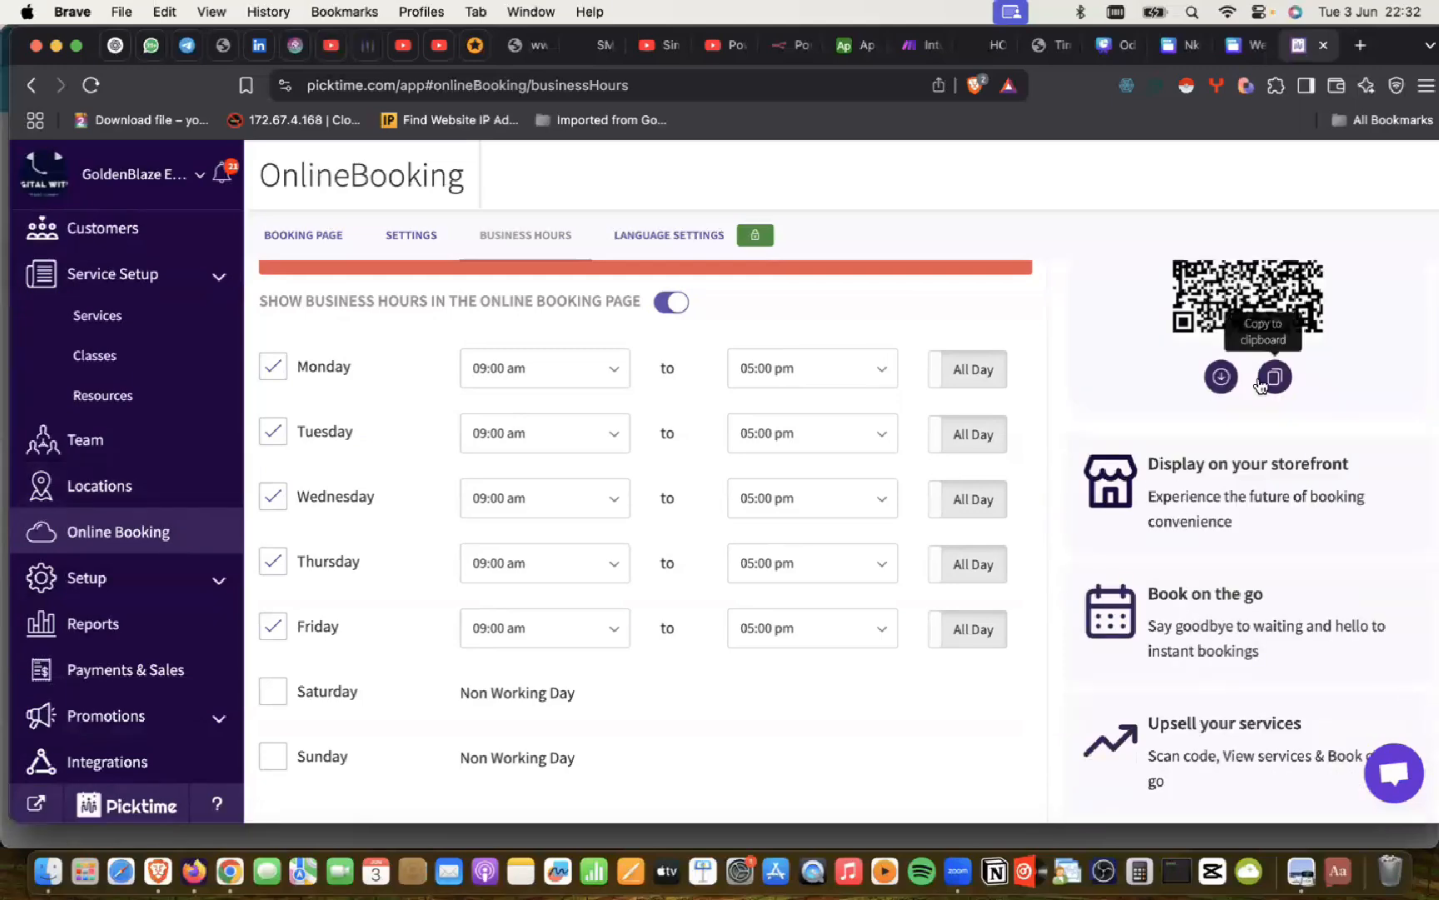
pyautogui.scroll(-1, 583, 578)
pyautogui.scroll(2, 585, 580)
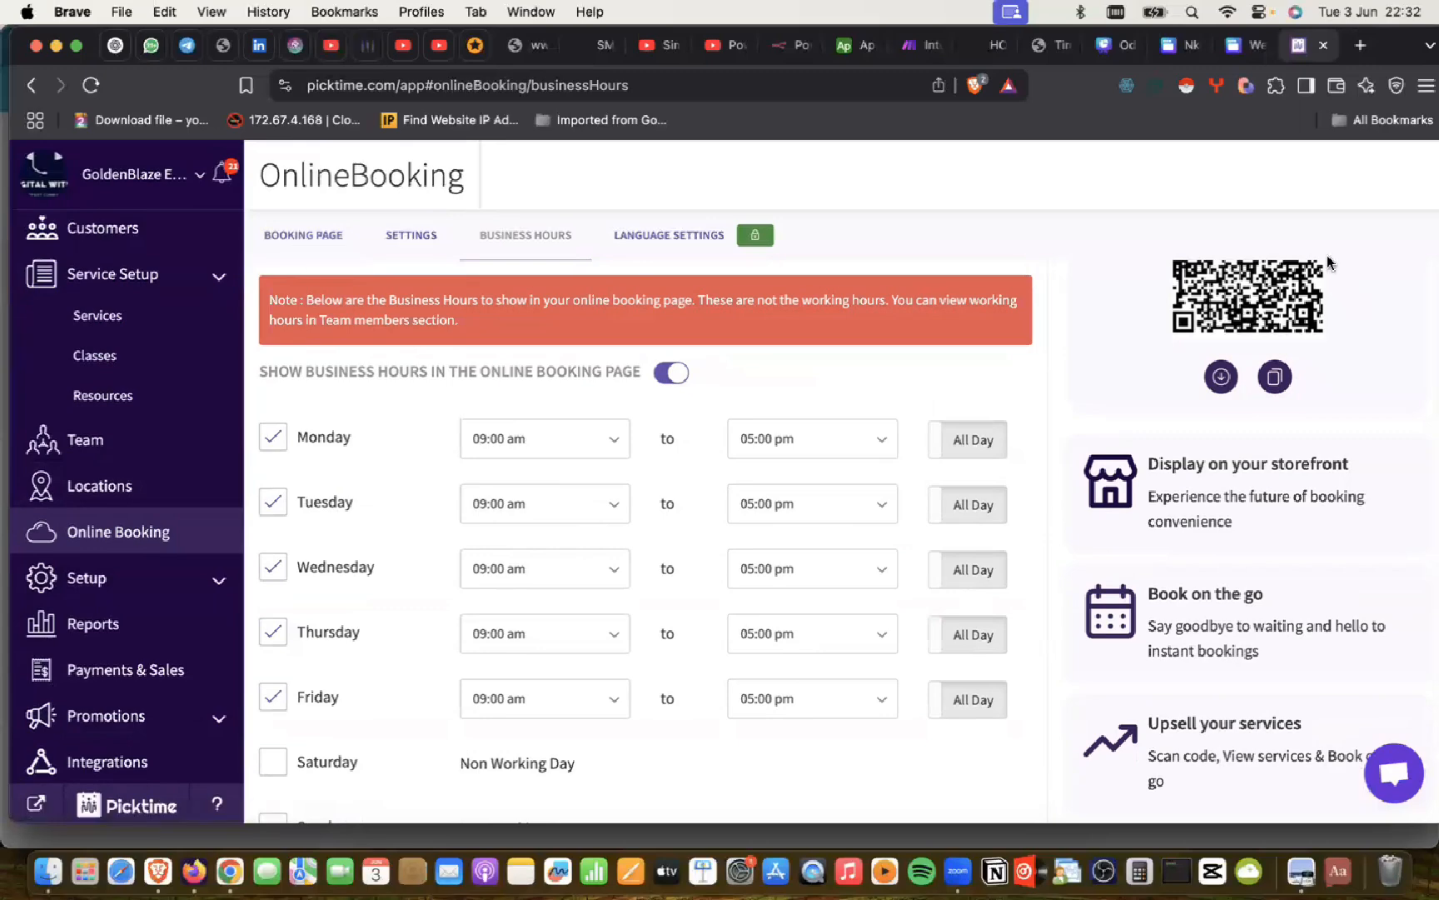
# Step: Glance at the Booking Page and Language Settings tabs, then return to the Online Booking settings
pyautogui.click(329, 238)
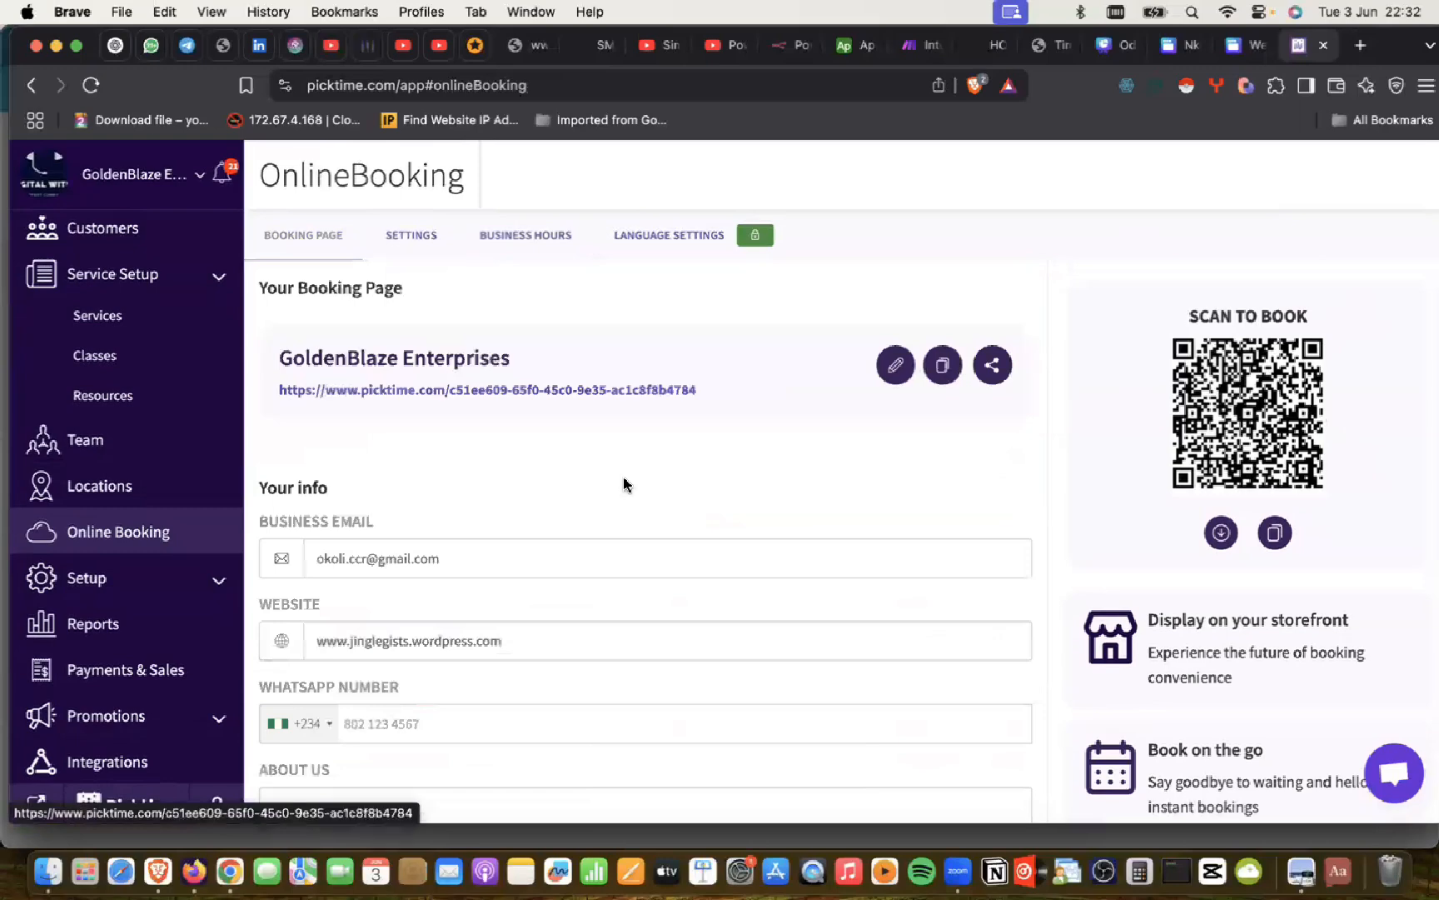
pyautogui.scroll(-4, 625, 483)
pyautogui.scroll(-2, 625, 485)
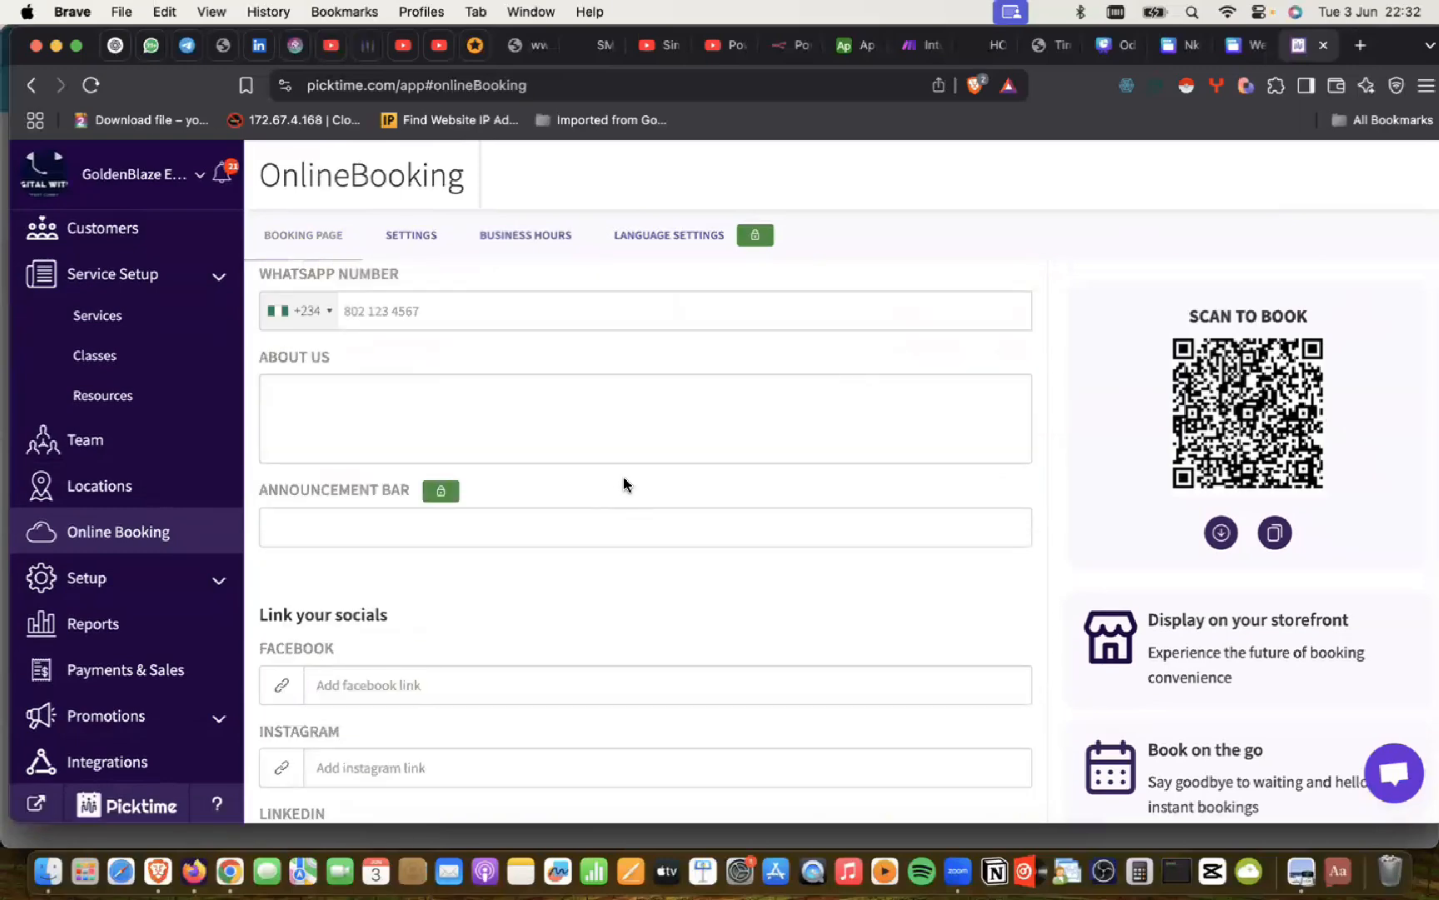
pyautogui.click(668, 236)
pyautogui.click(520, 234)
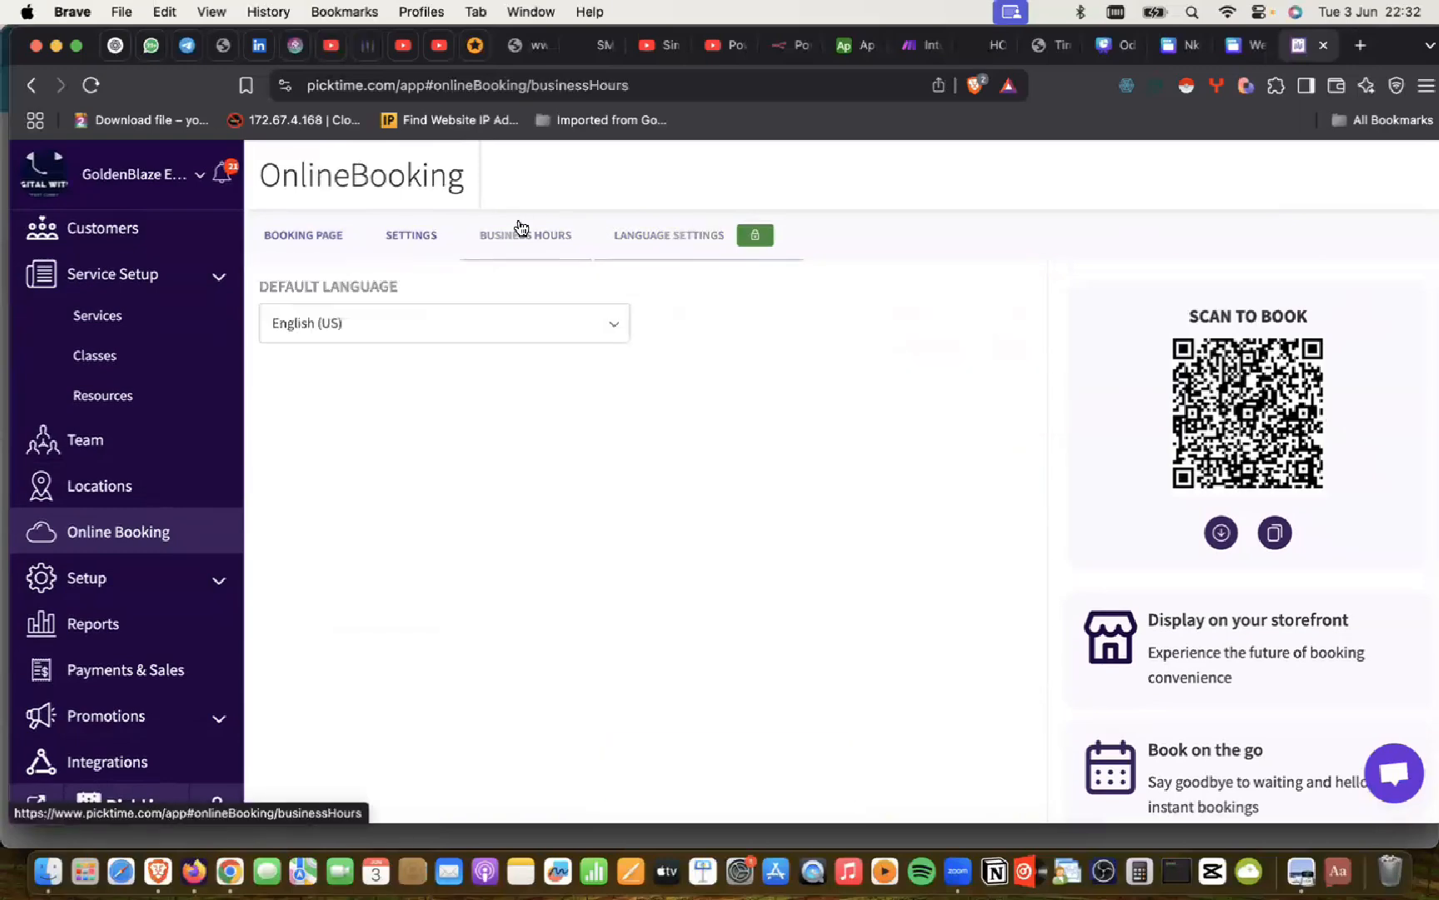
pyautogui.scroll(-1, 466, 479)
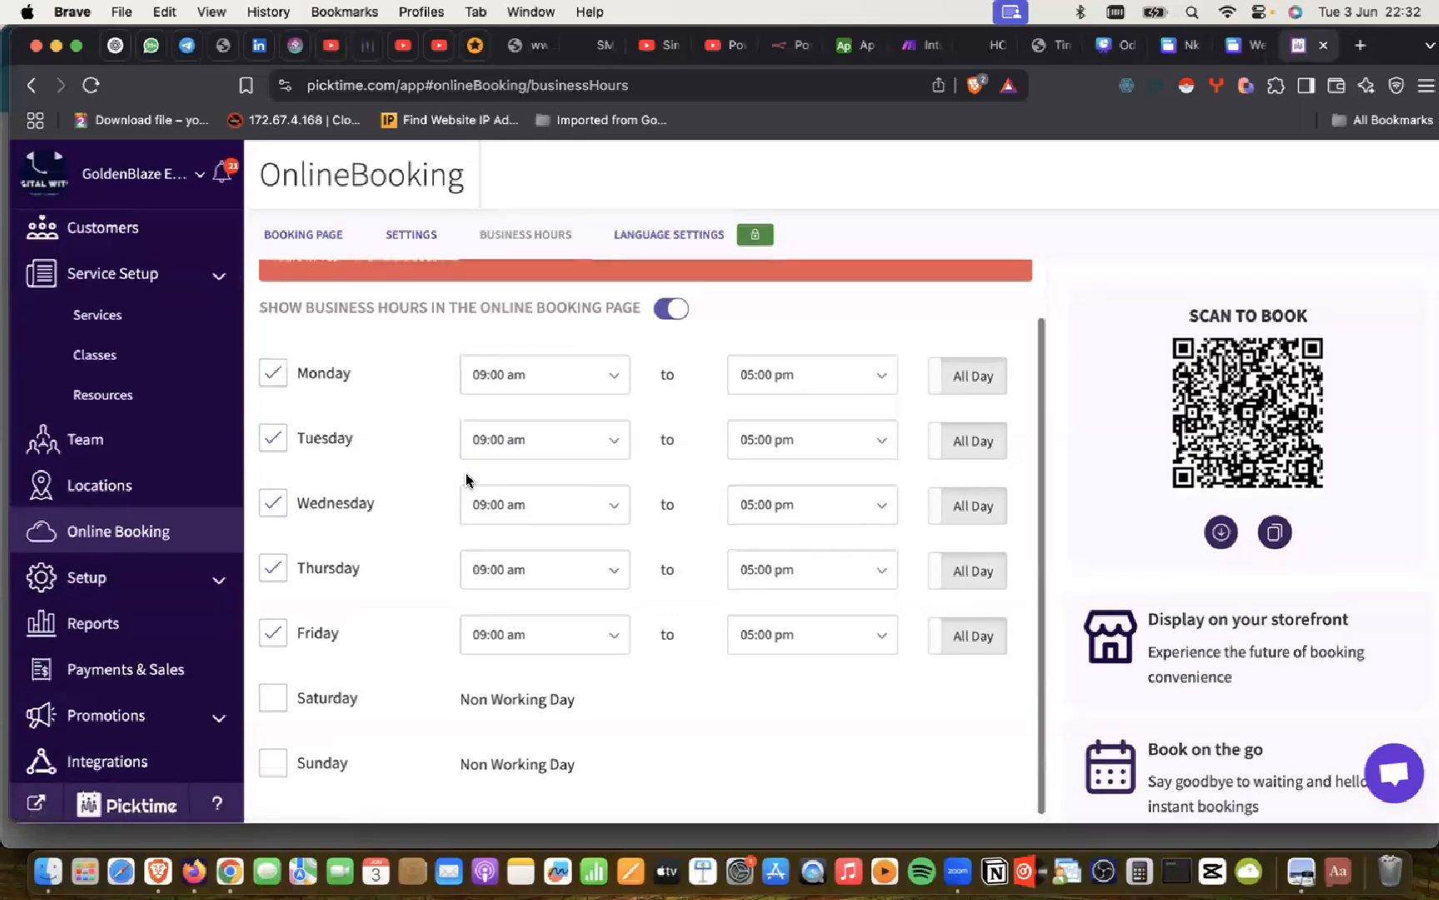
pyautogui.scroll(1, 466, 479)
pyautogui.scroll(-1, 467, 479)
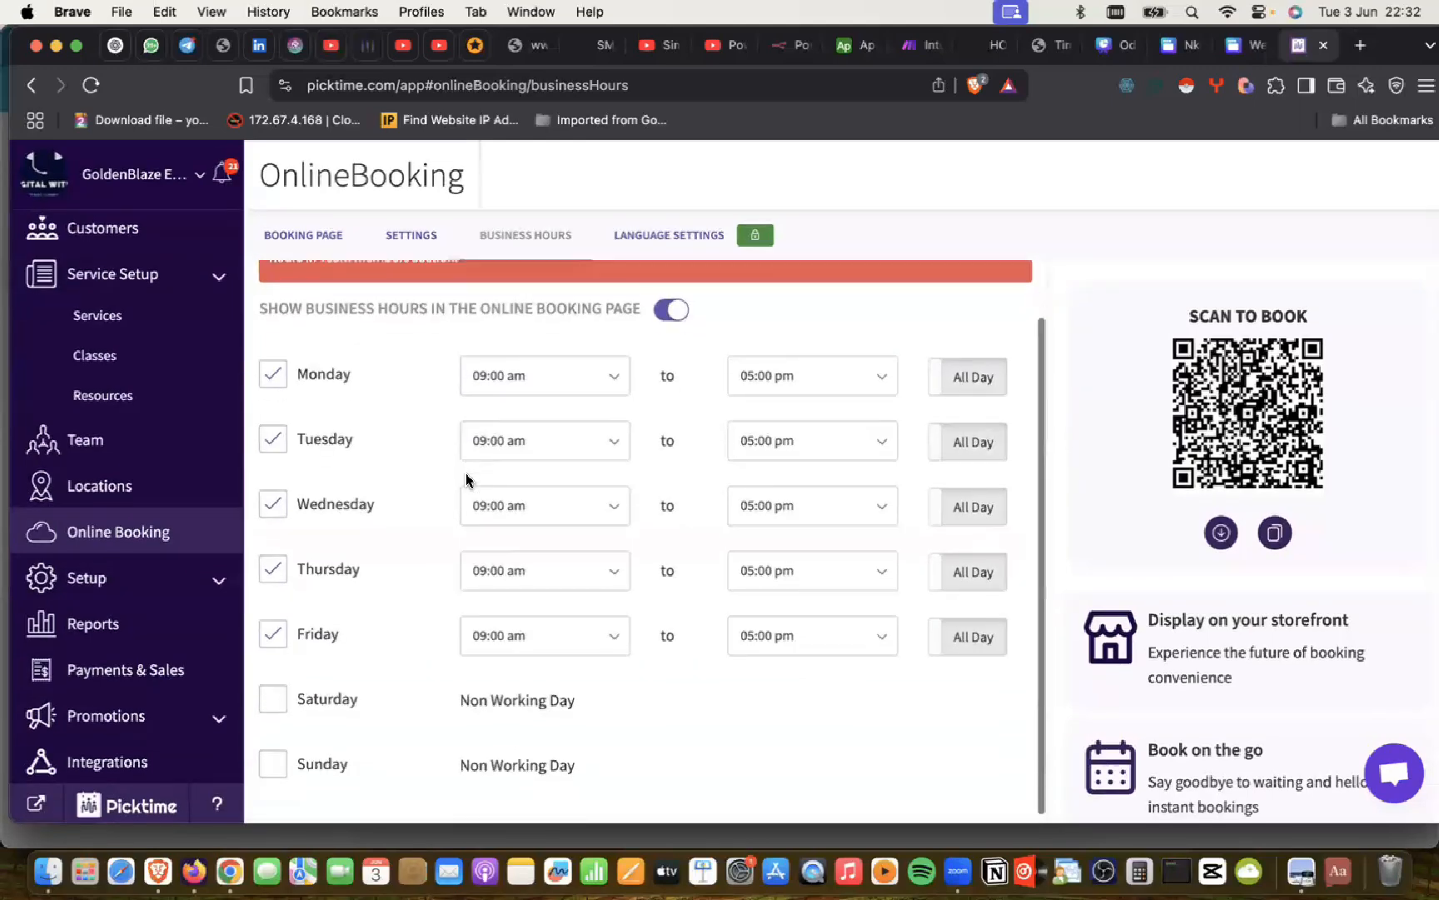
pyautogui.scroll(1, 466, 479)
pyautogui.scroll(-1, 469, 481)
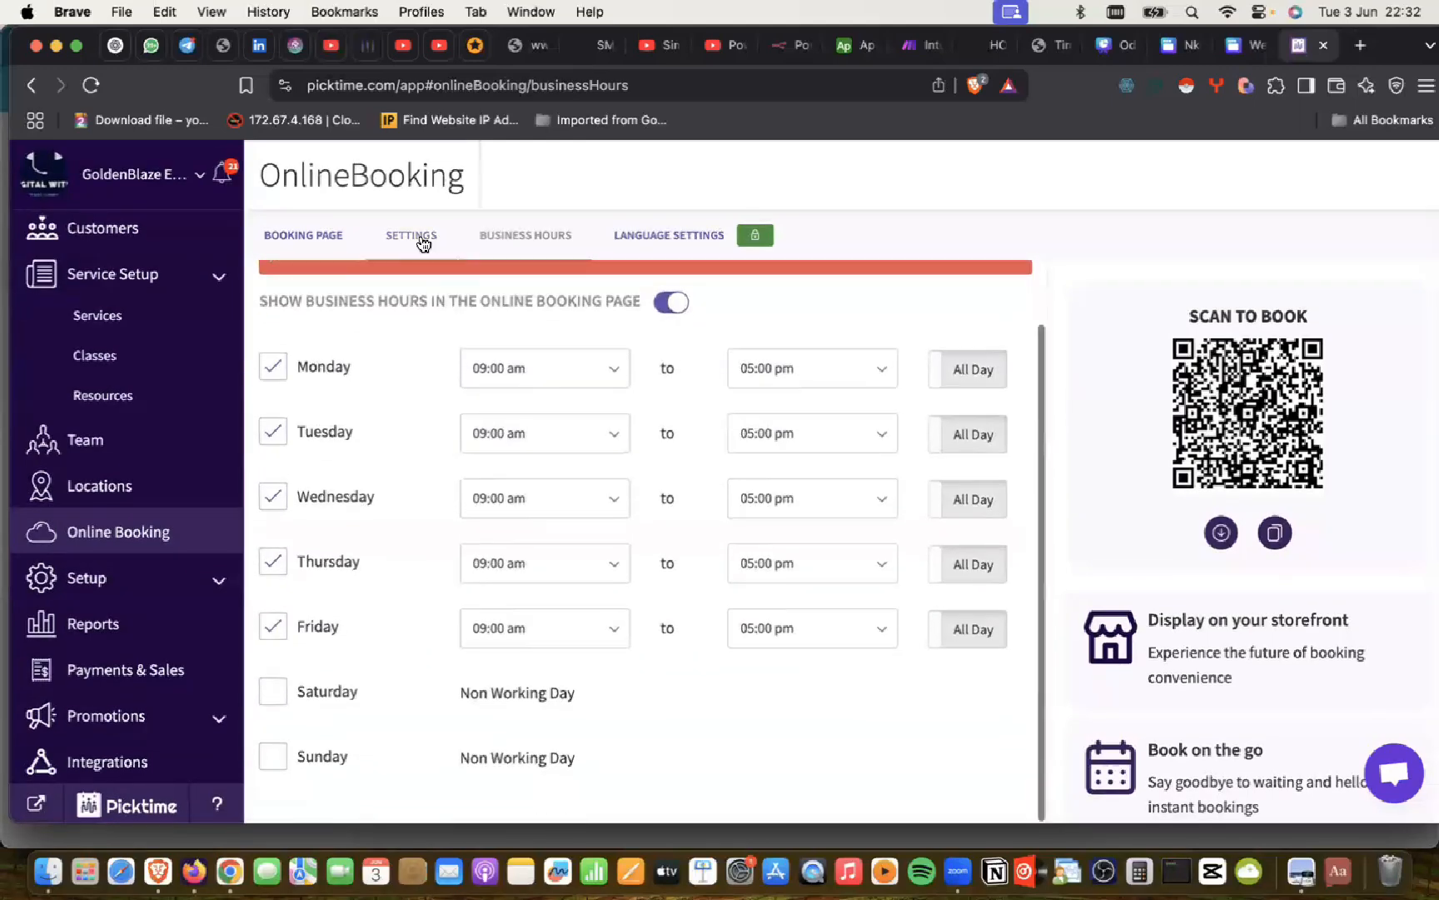
pyautogui.click(417, 239)
pyautogui.scroll(-15, 478, 414)
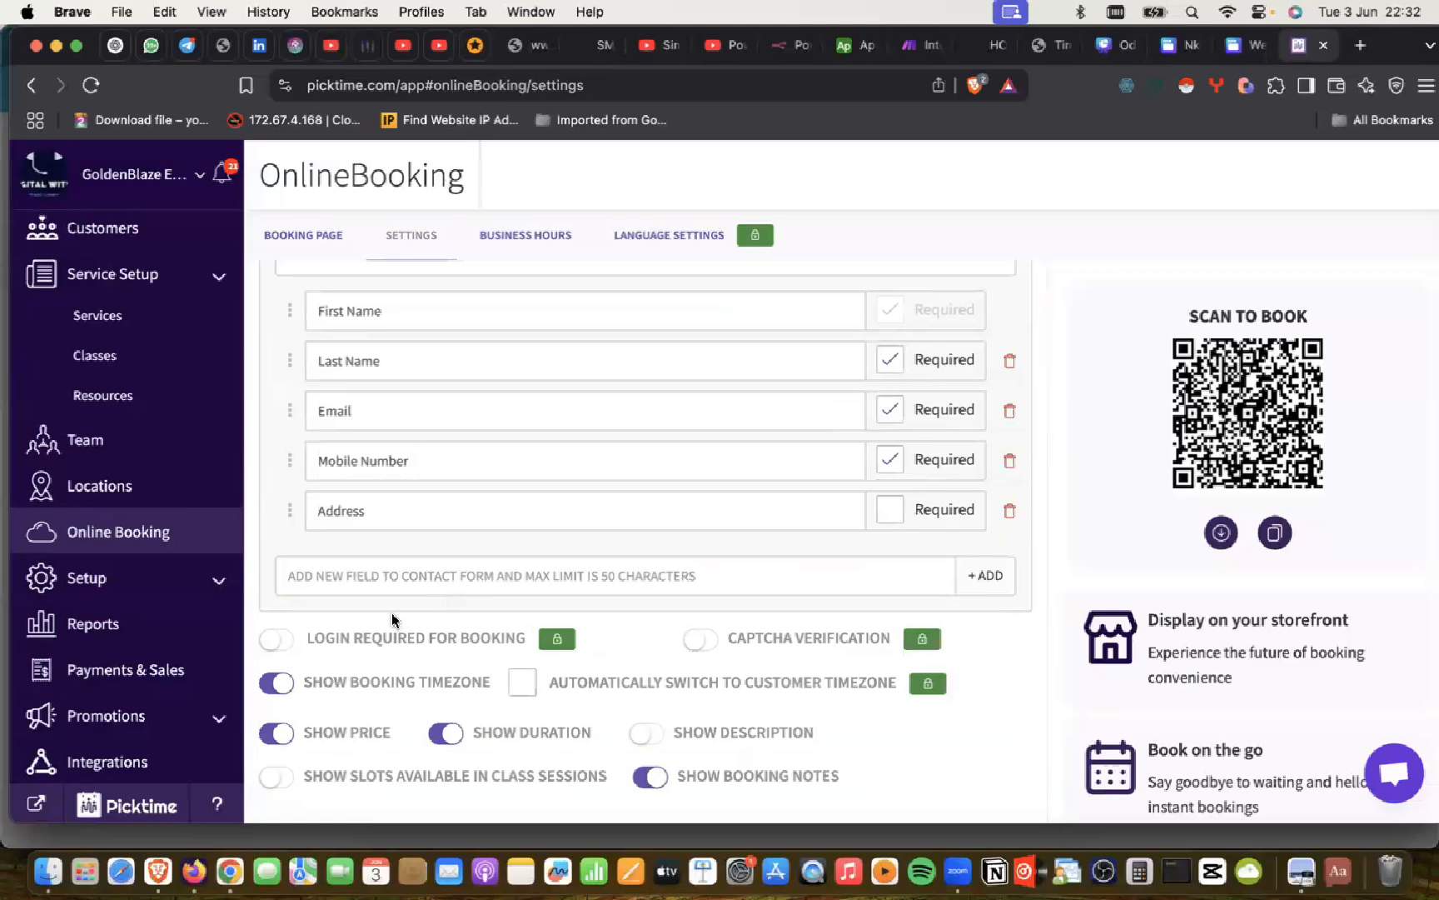
pyautogui.scroll(3, 392, 617)
pyautogui.scroll(7, 392, 618)
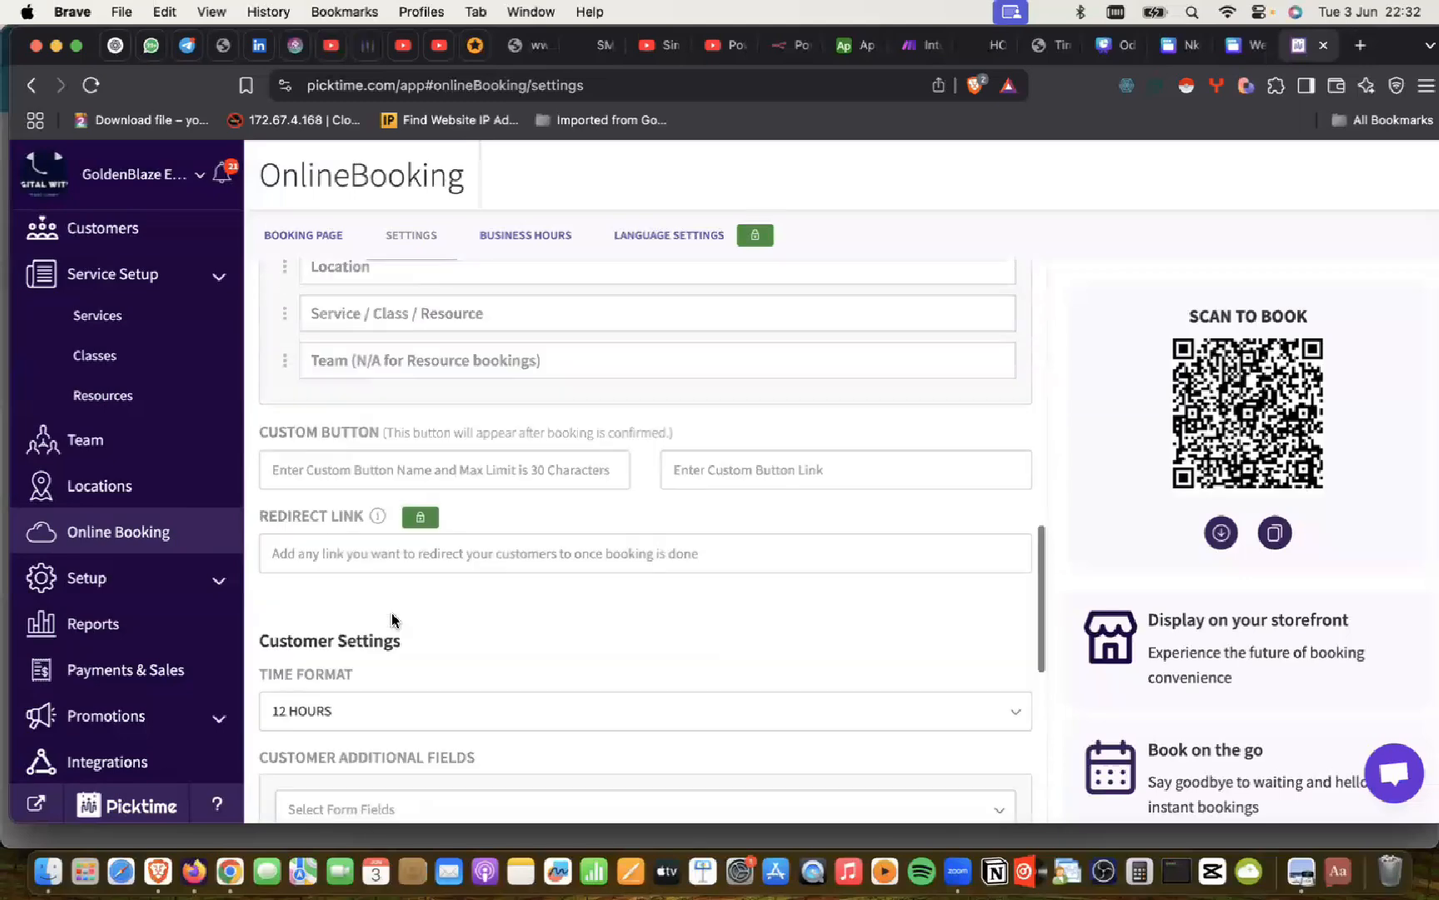
pyautogui.scroll(10, 392, 619)
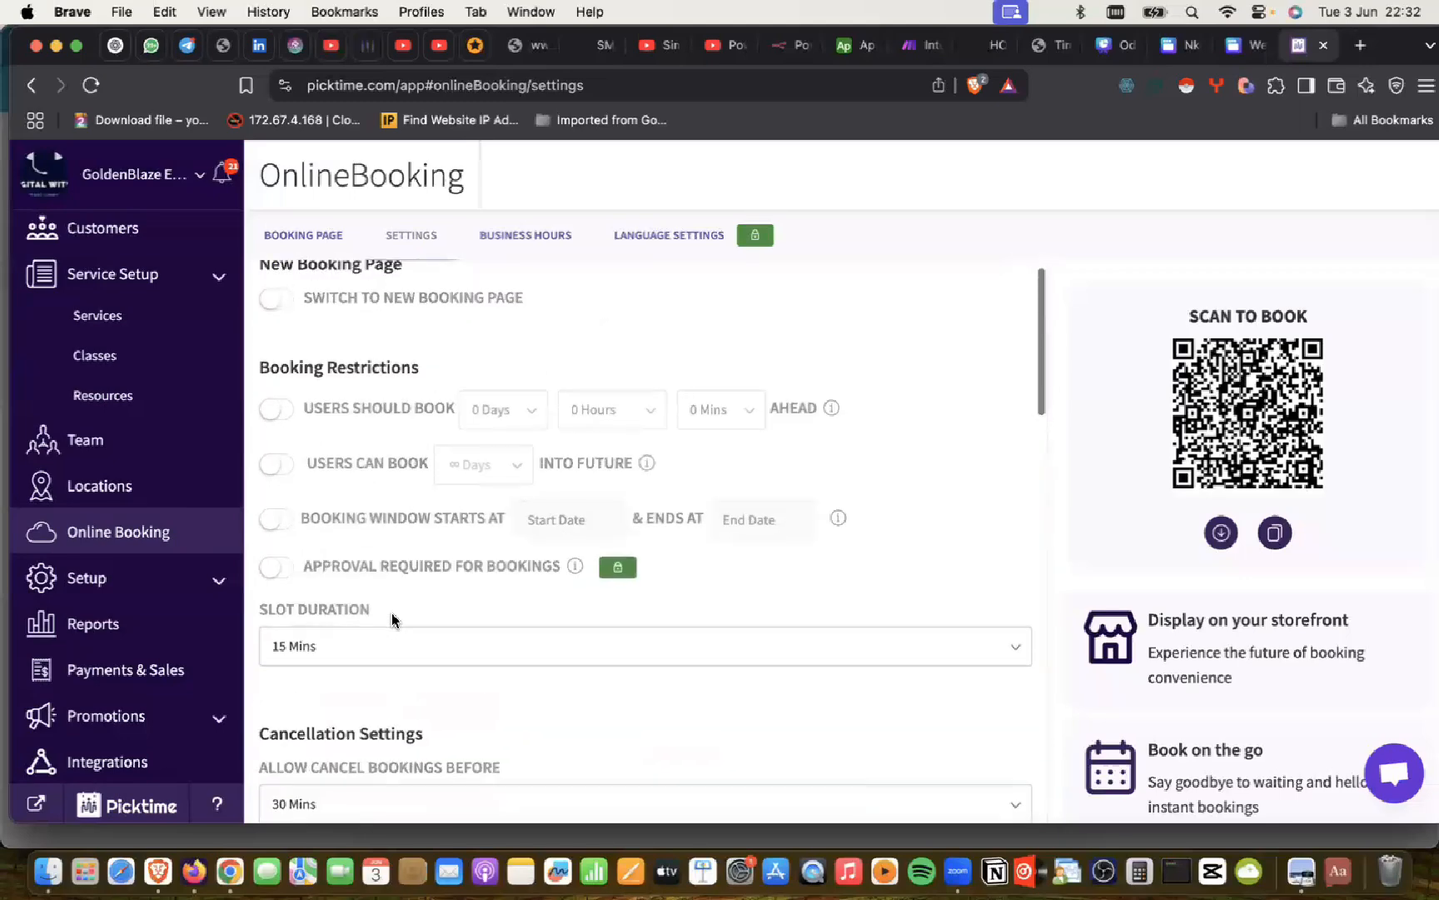
pyautogui.scroll(-4, 392, 619)
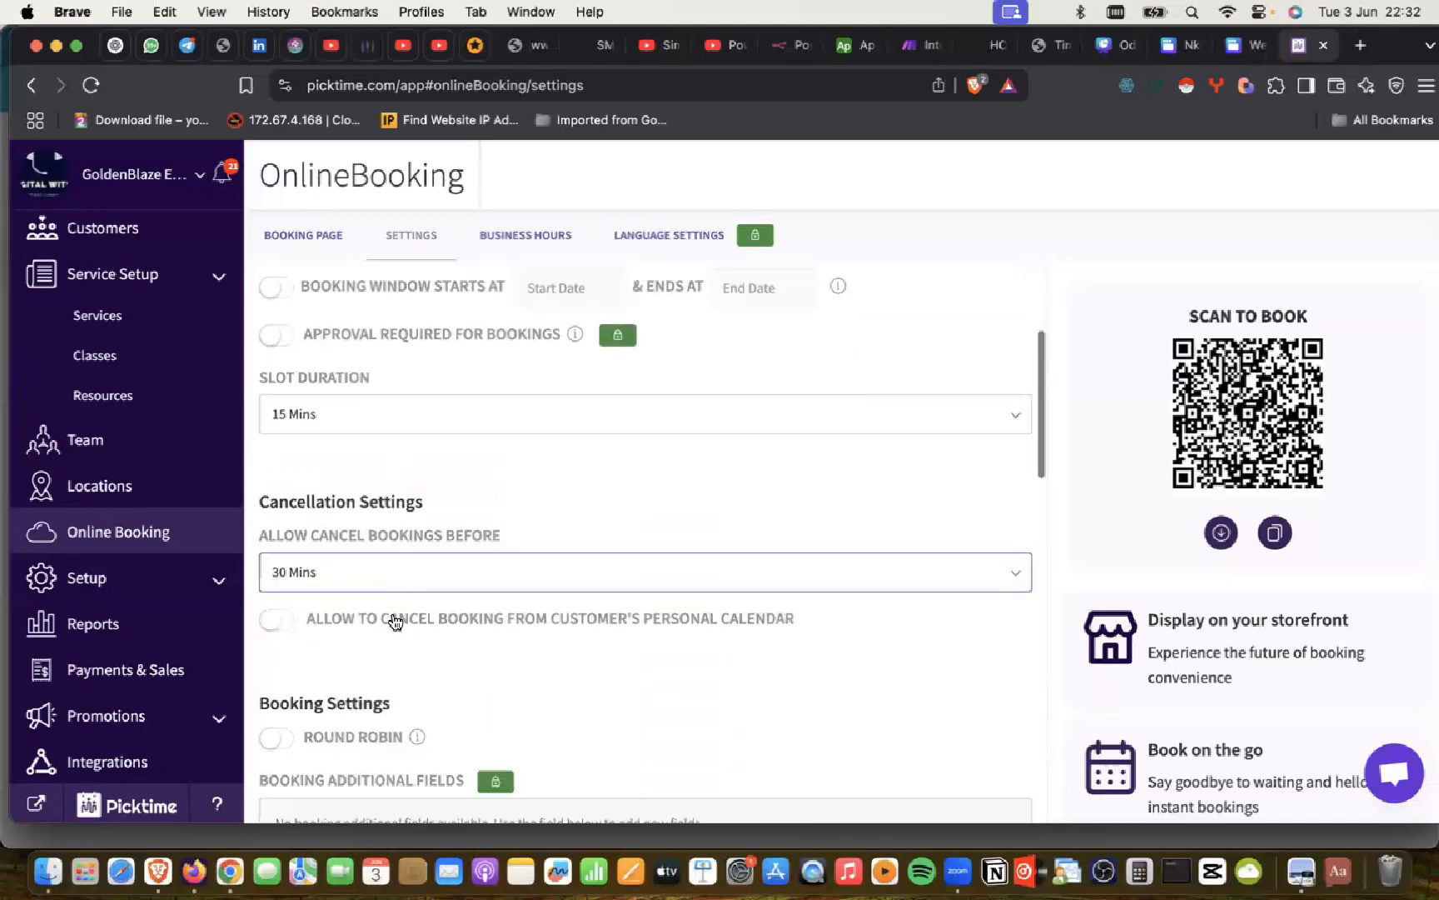
pyautogui.scroll(-4, 357, 501)
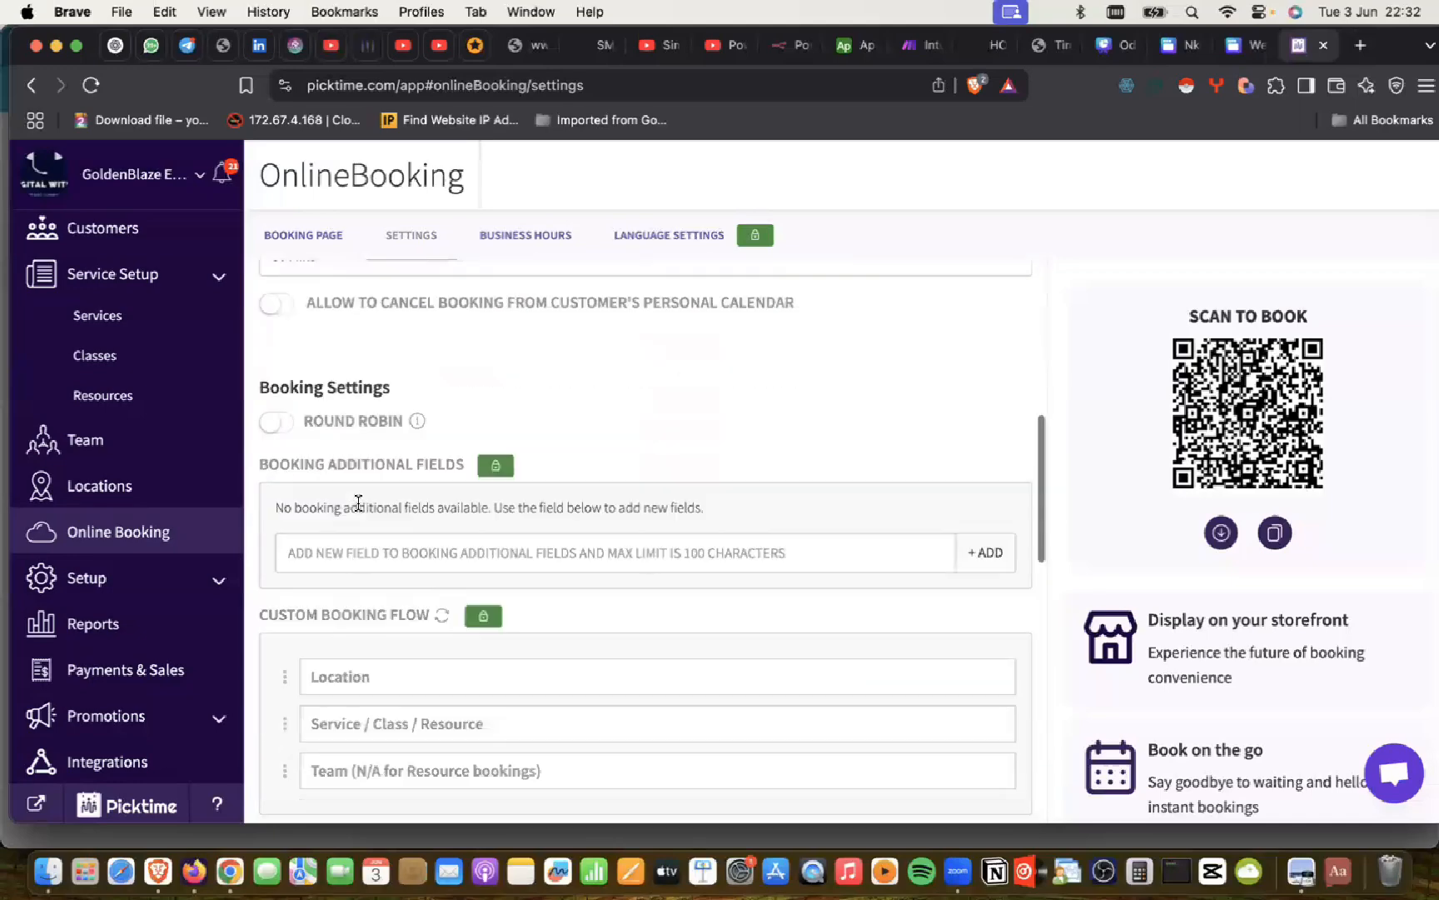
pyautogui.scroll(-6, 357, 502)
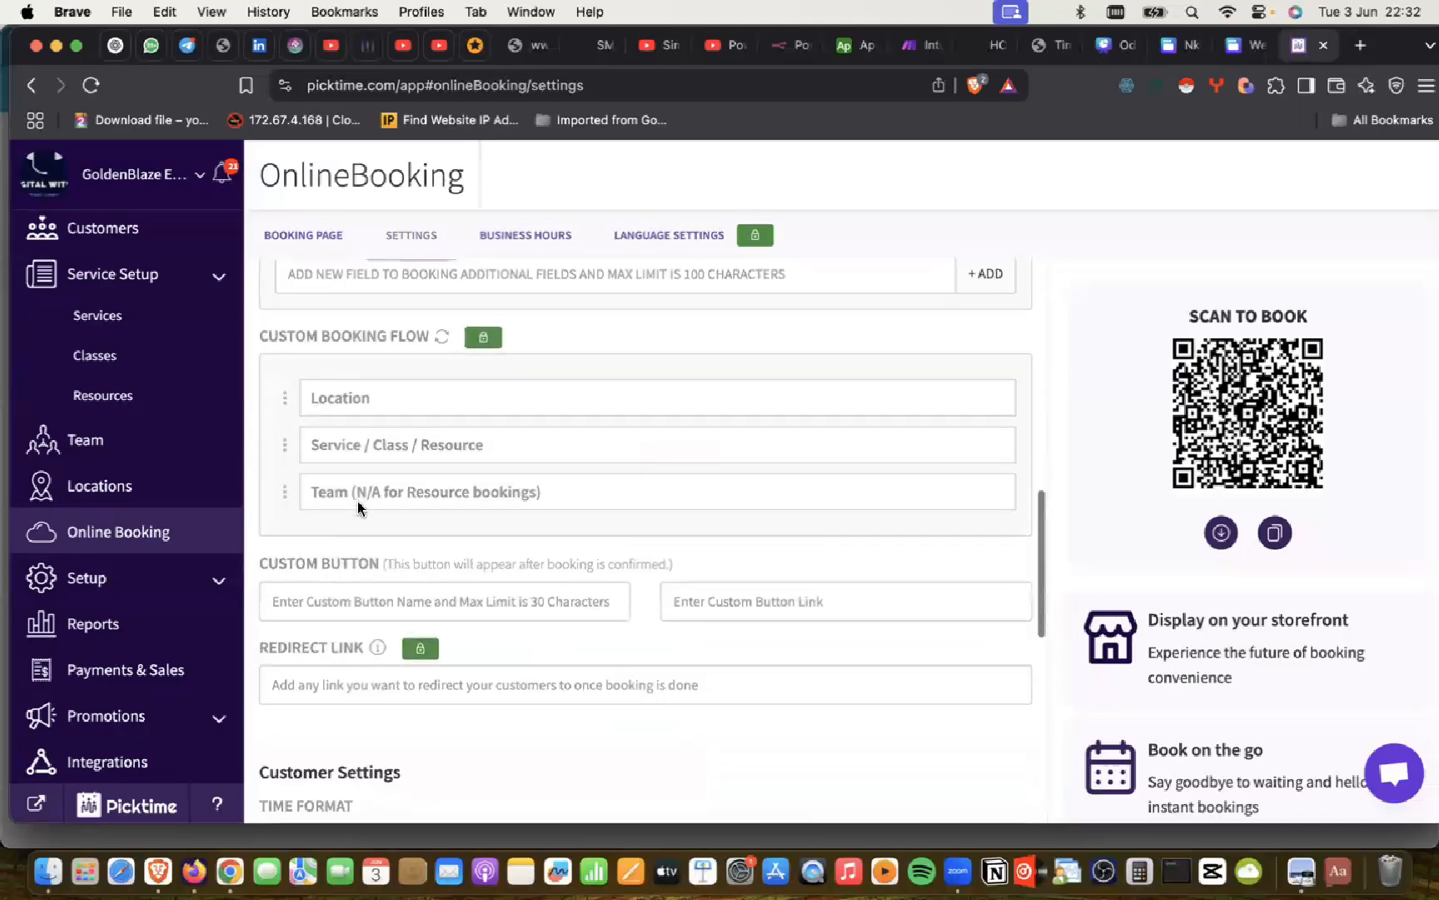
pyautogui.click(300, 236)
pyautogui.scroll(-5, 498, 500)
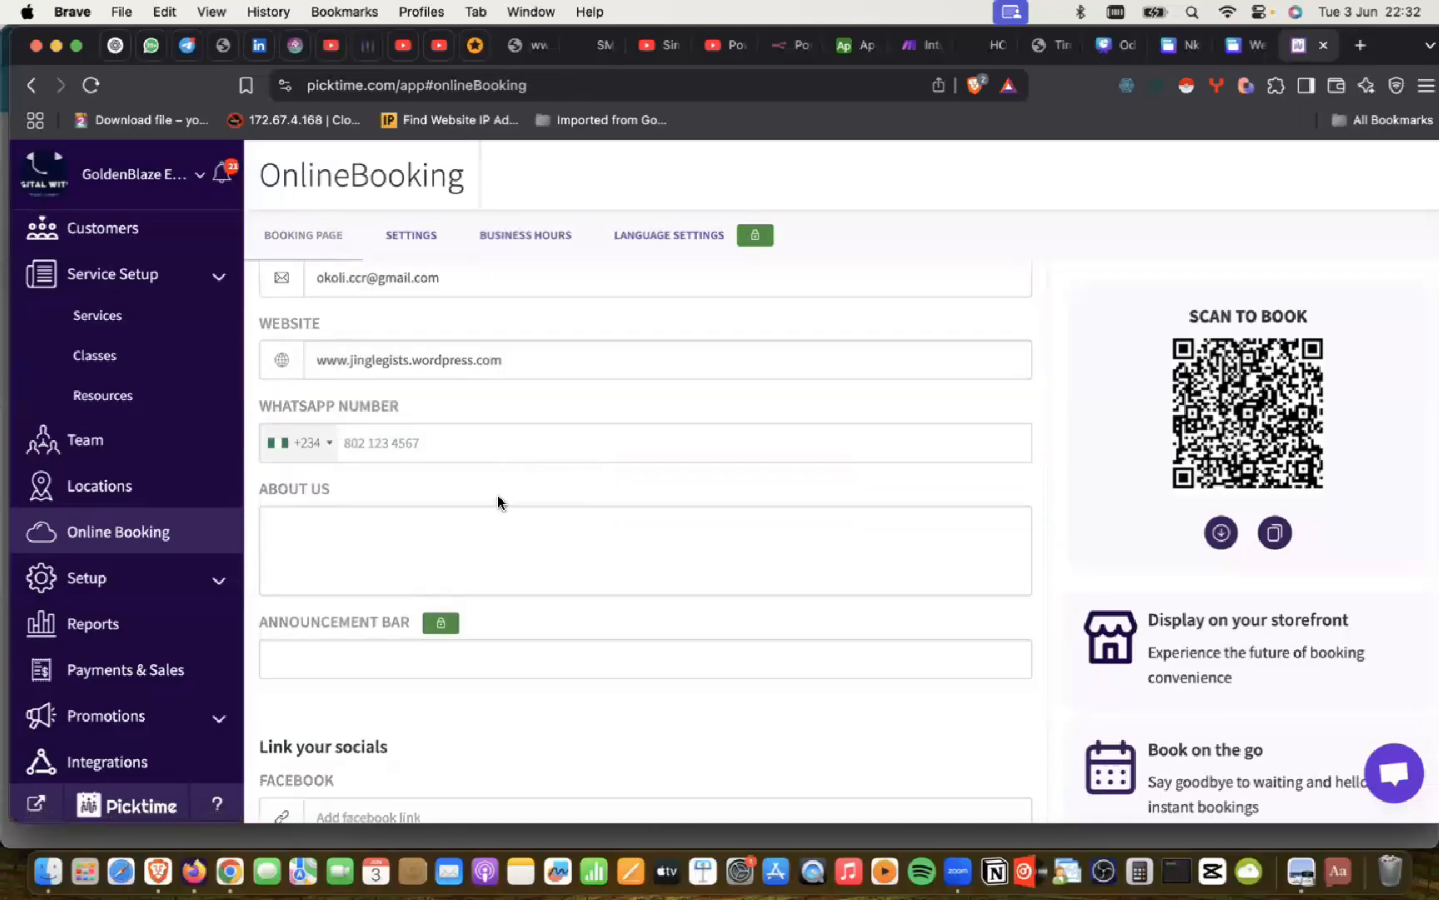
pyautogui.scroll(-13, 498, 495)
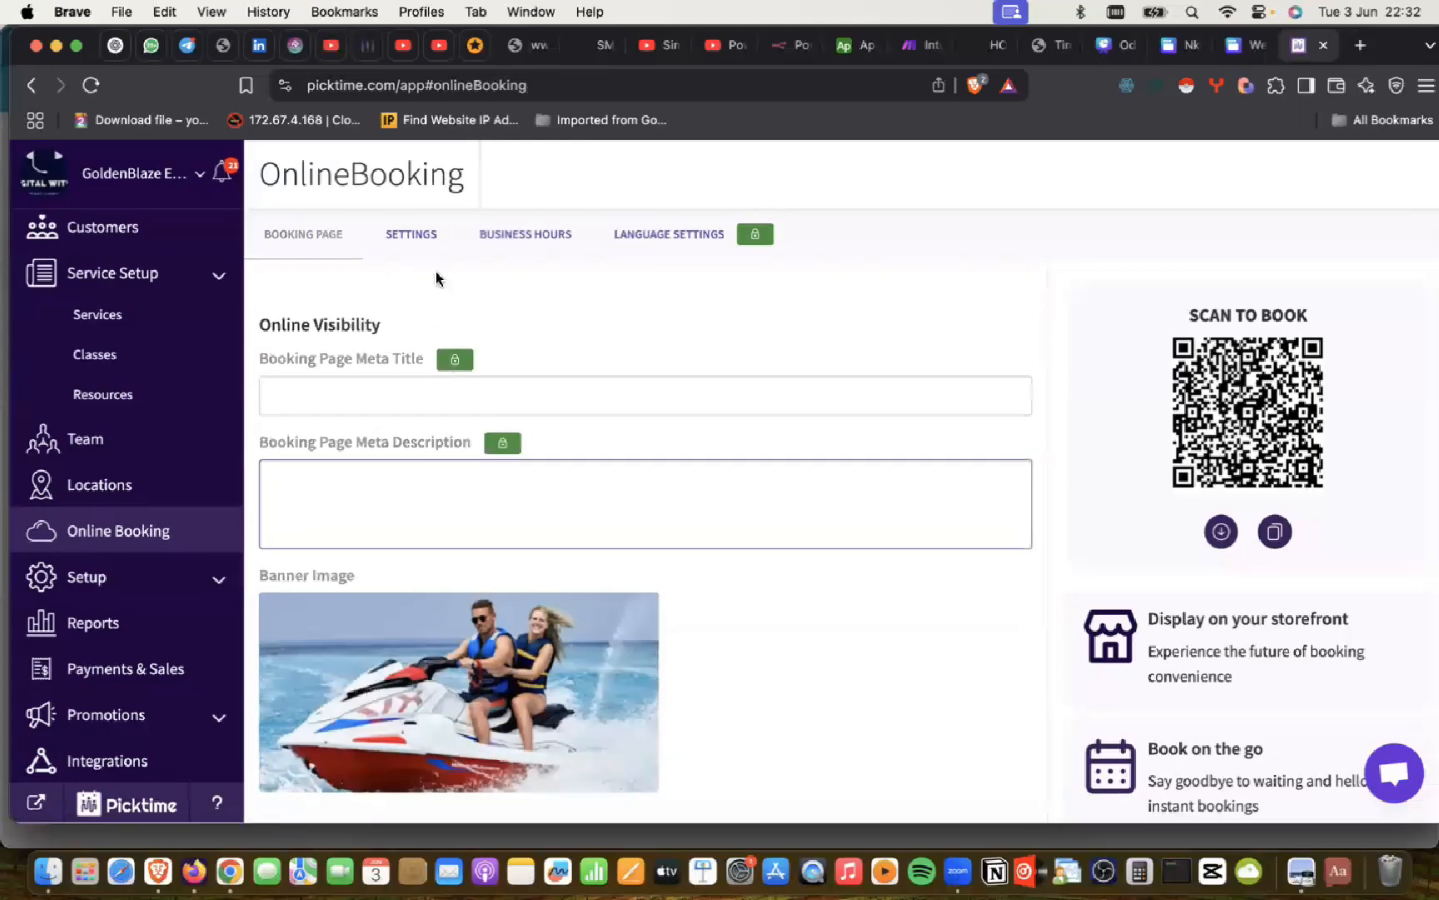
pyautogui.click(423, 241)
pyautogui.scroll(-1, 400, 533)
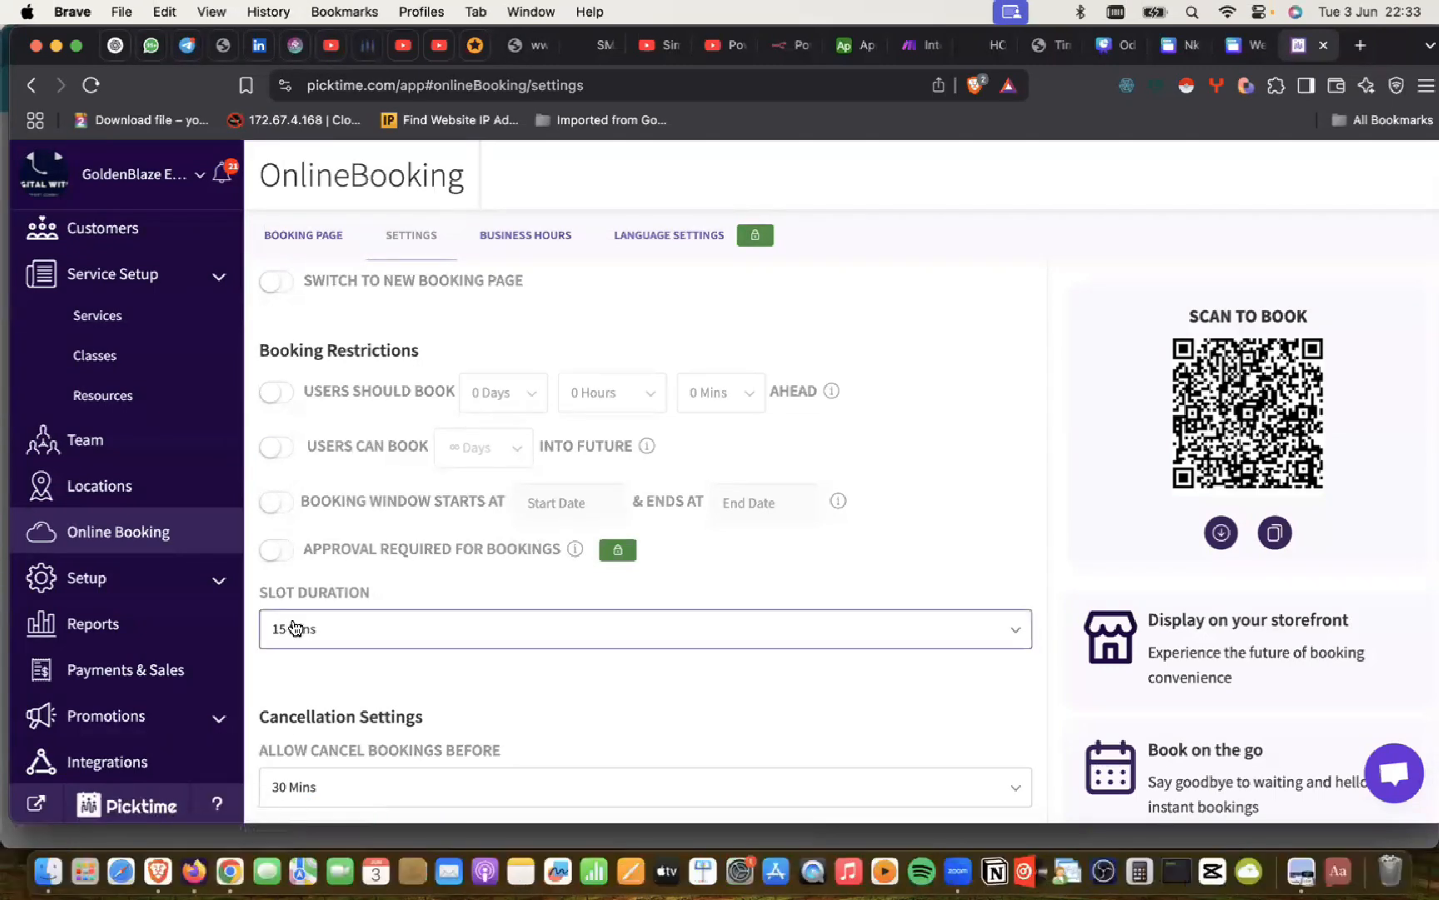
pyautogui.click(237, 866)
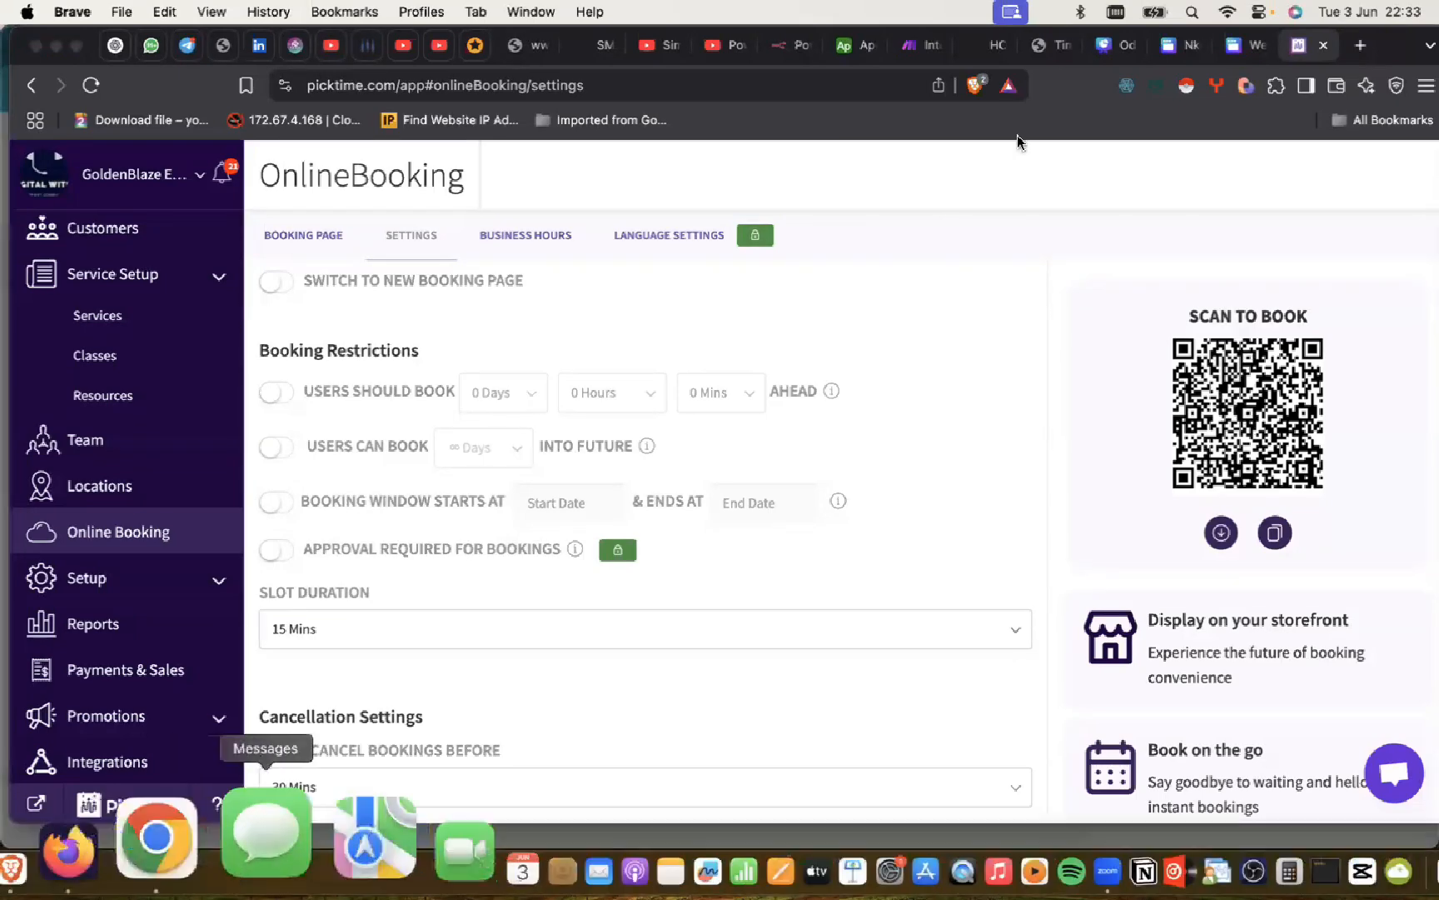
pyautogui.click(988, 170)
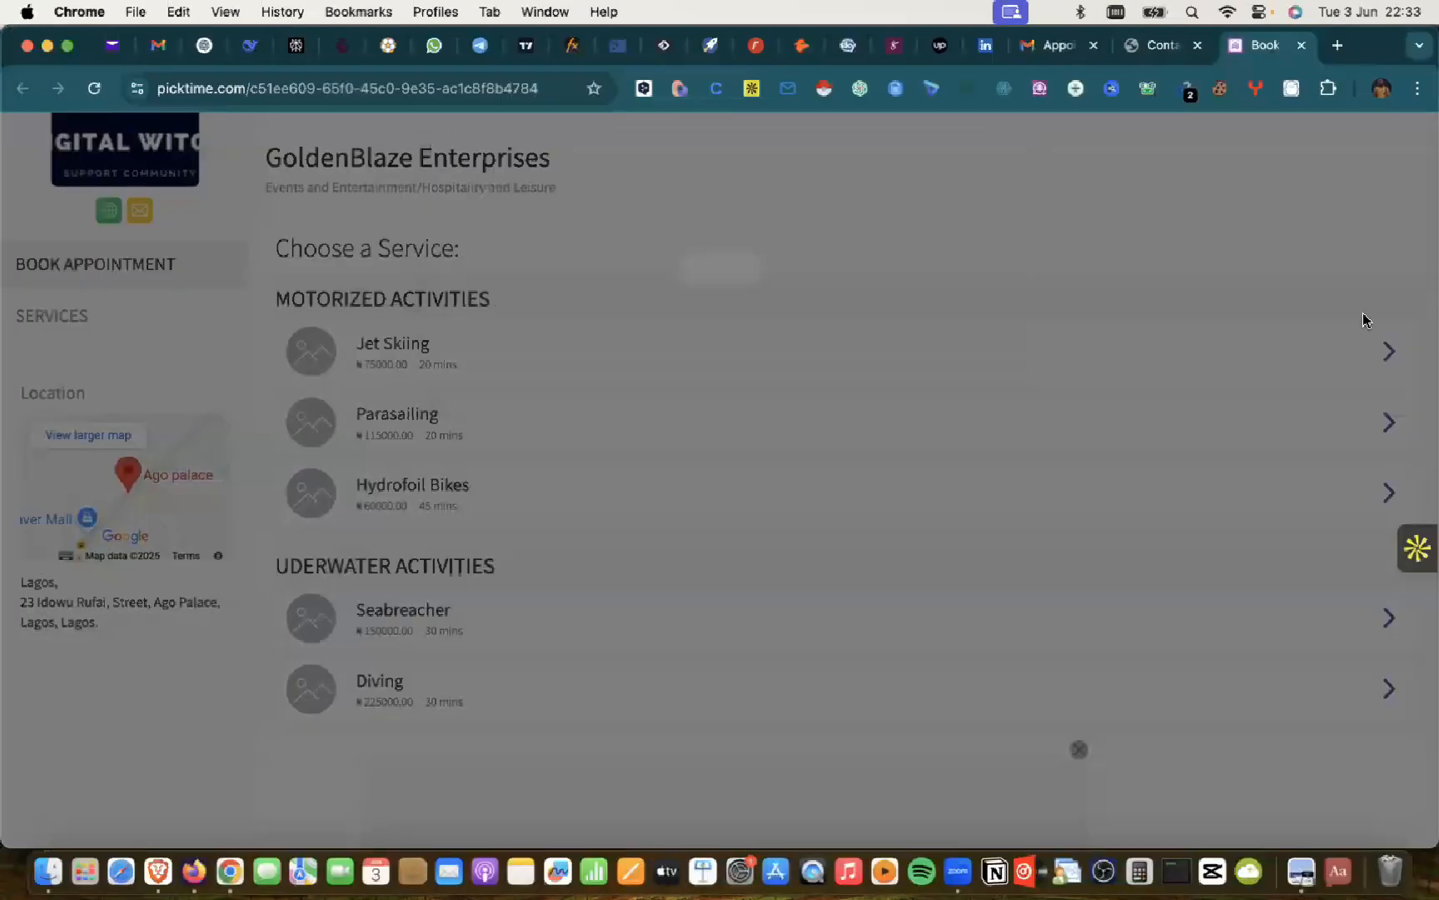
pyautogui.click(1391, 352)
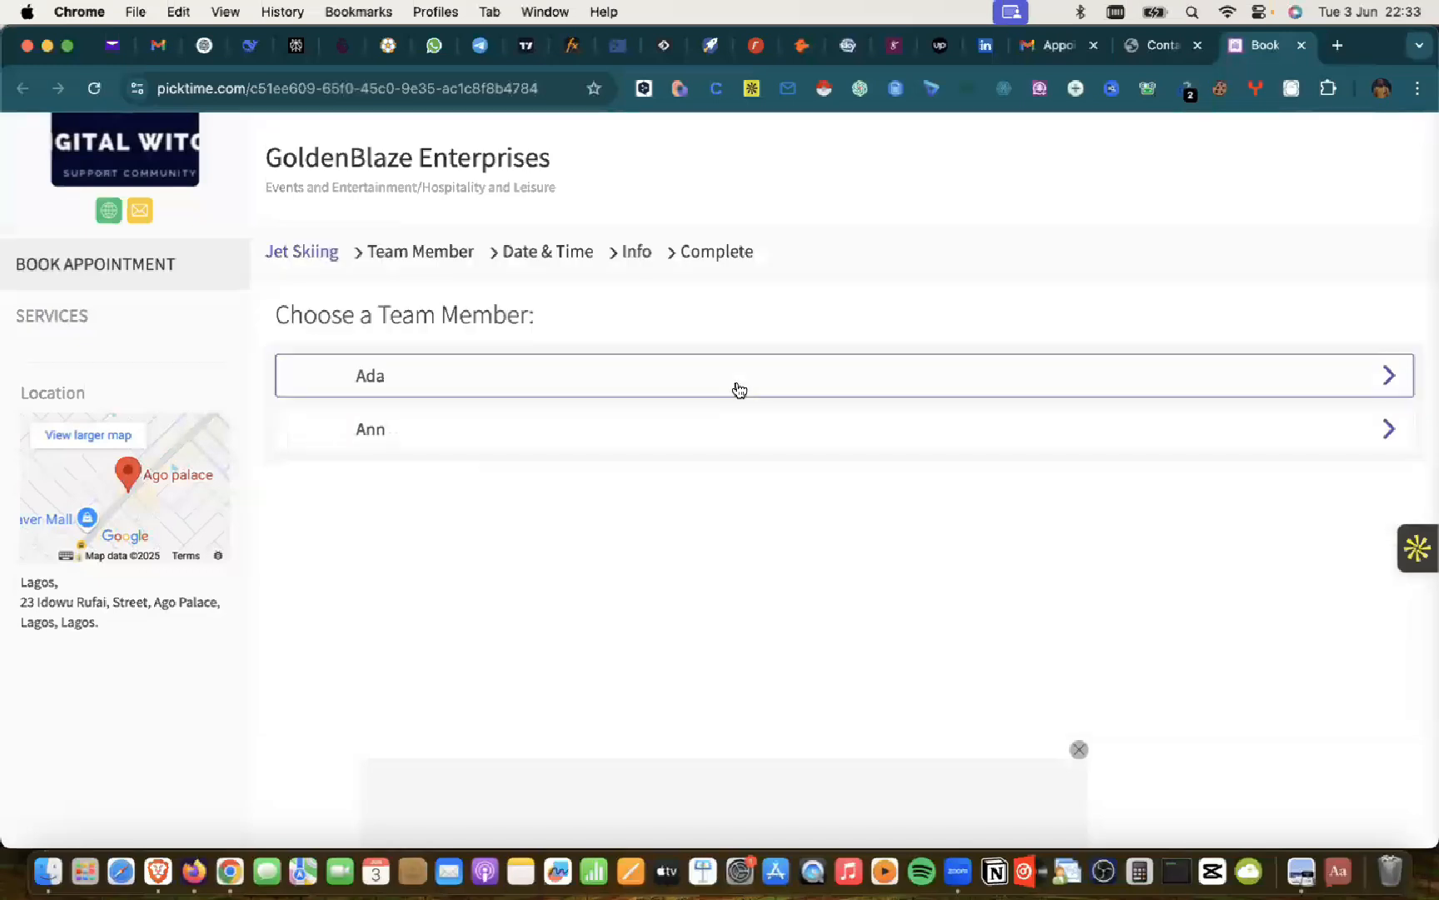
pyautogui.click(1291, 450)
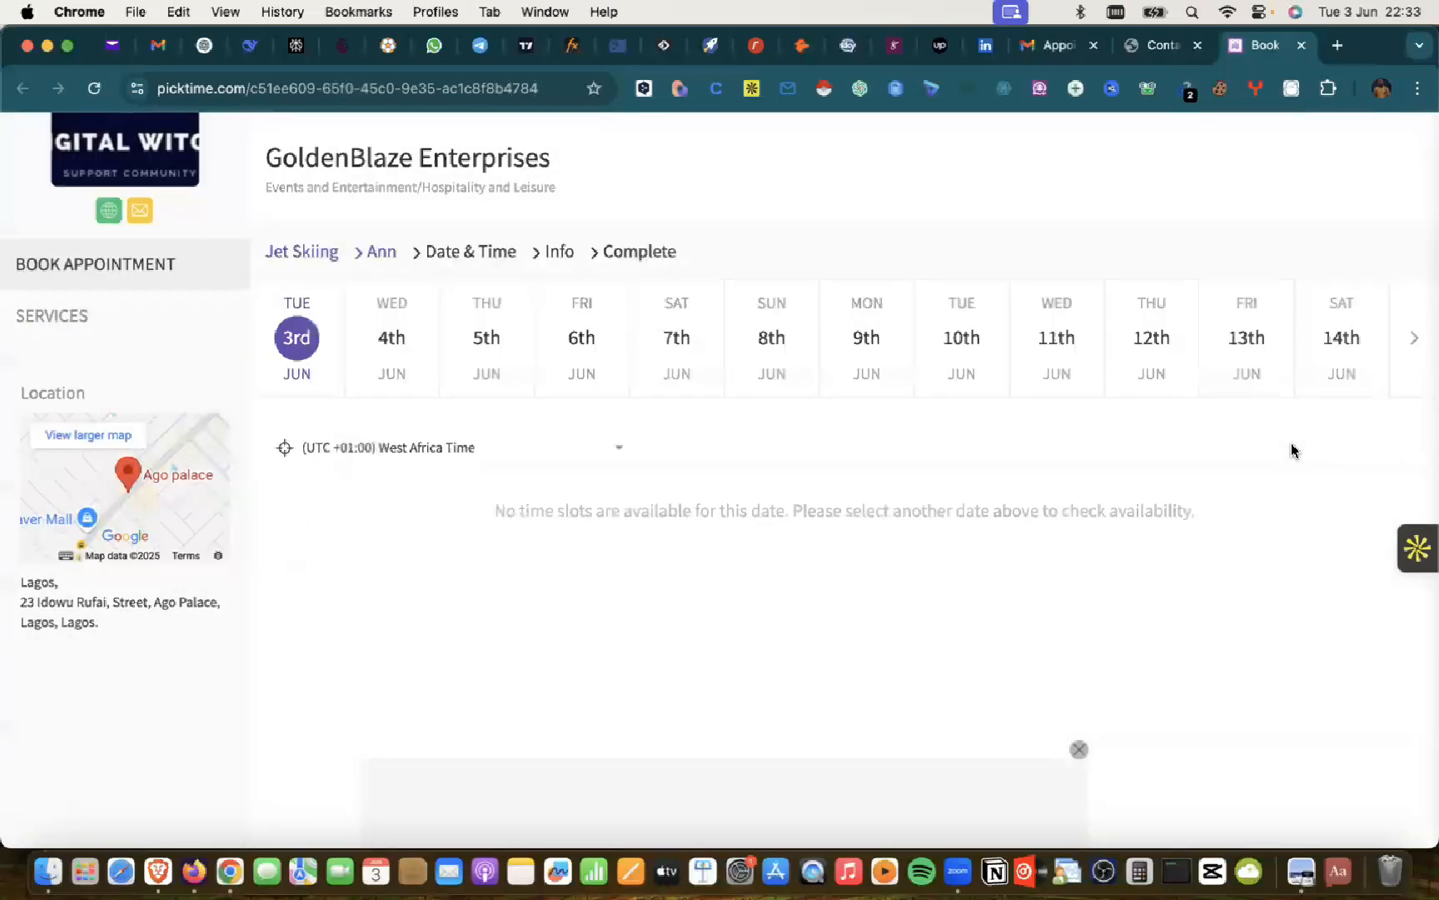
pyautogui.click(383, 335)
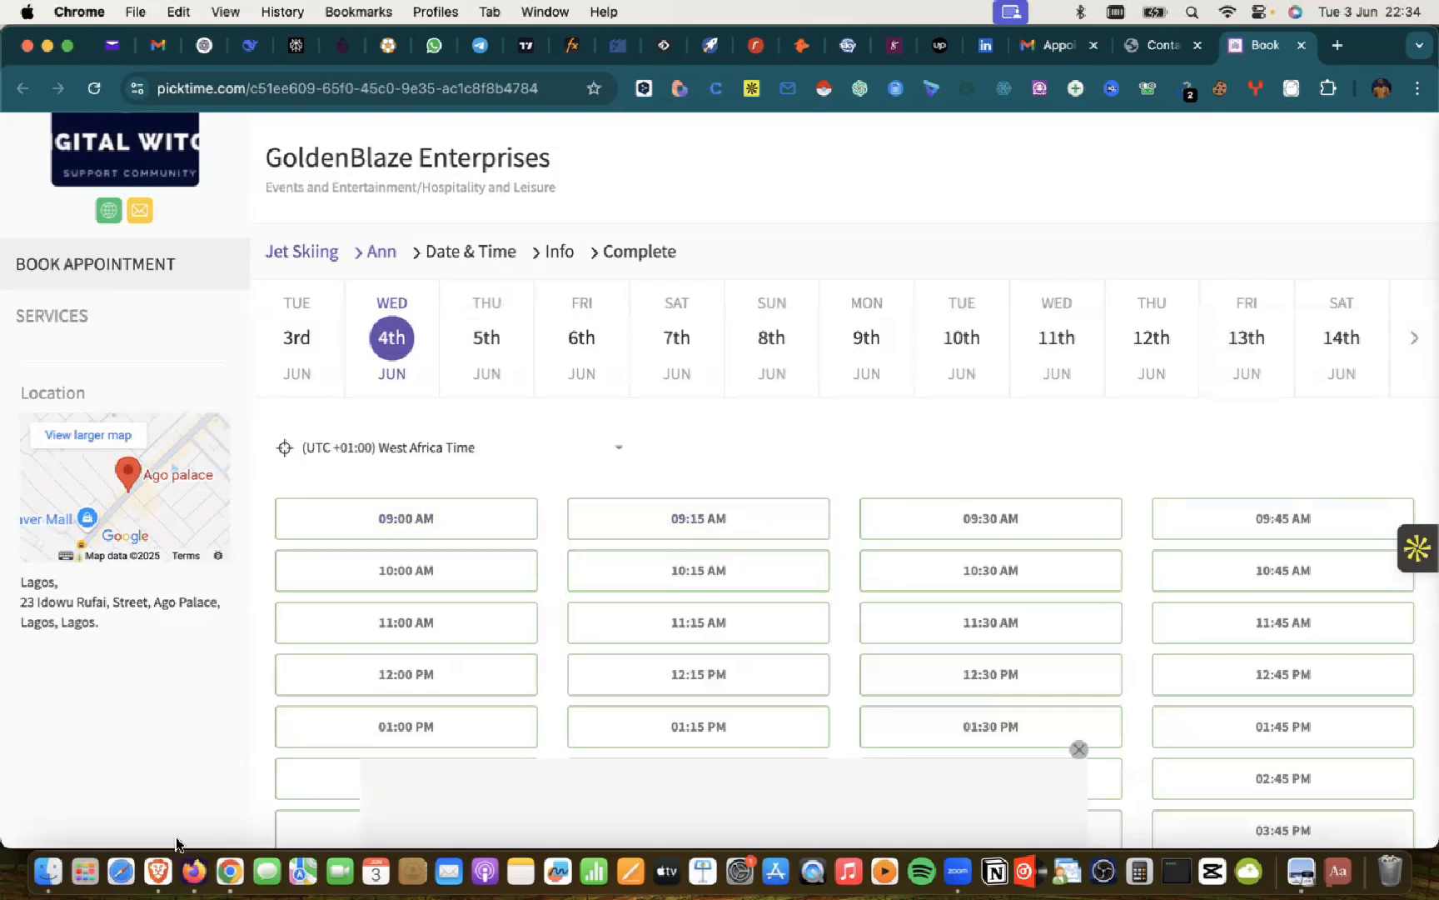
pyautogui.press('super+Tab')
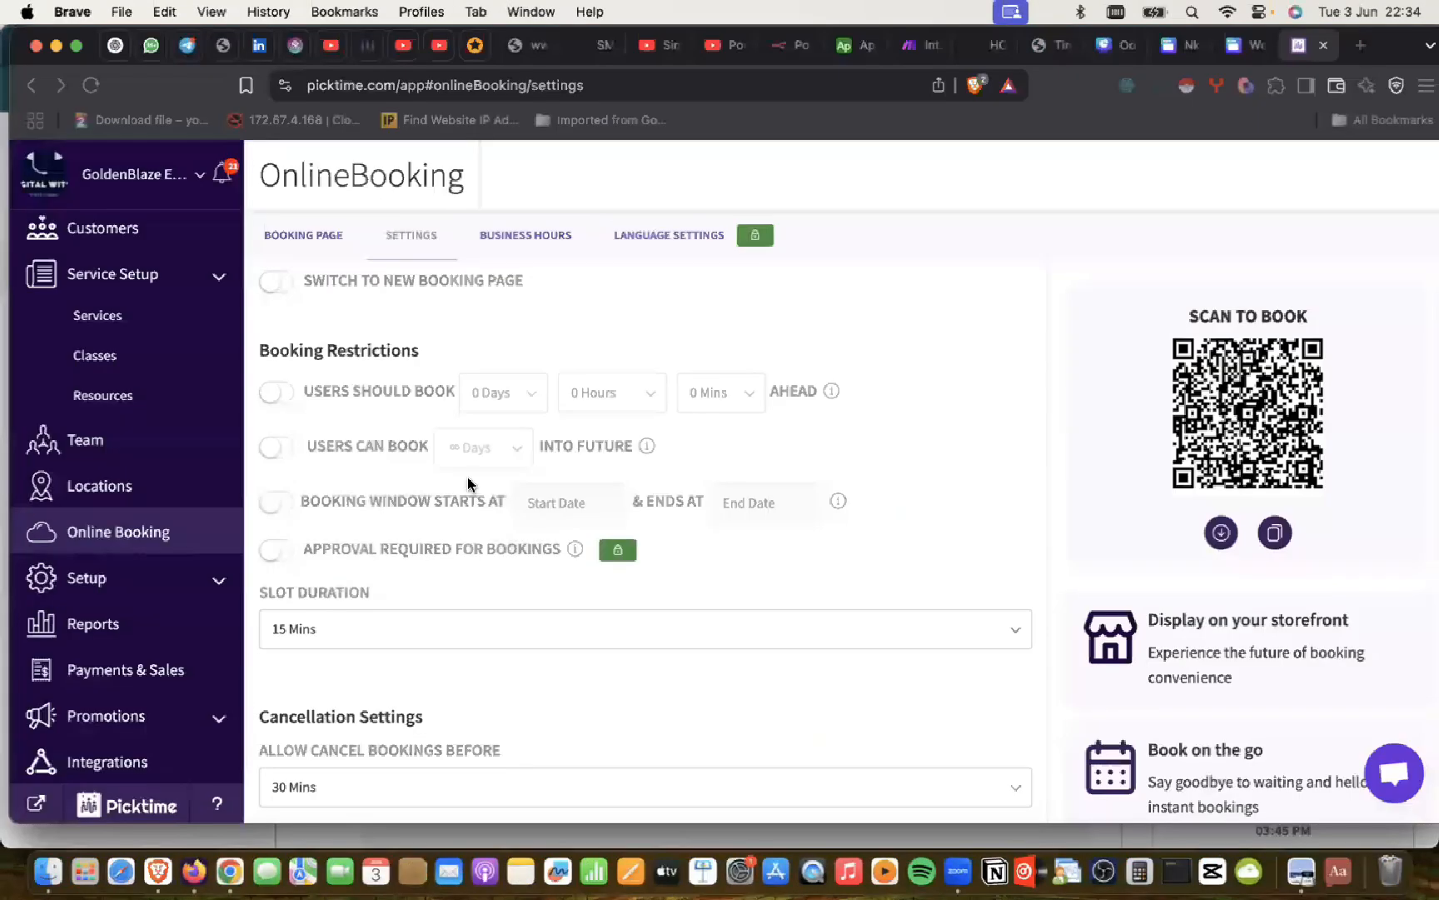
# Step: Choose a 30 Mins slot duration, save it, and go back to the booking page details
pyautogui.click(353, 638)
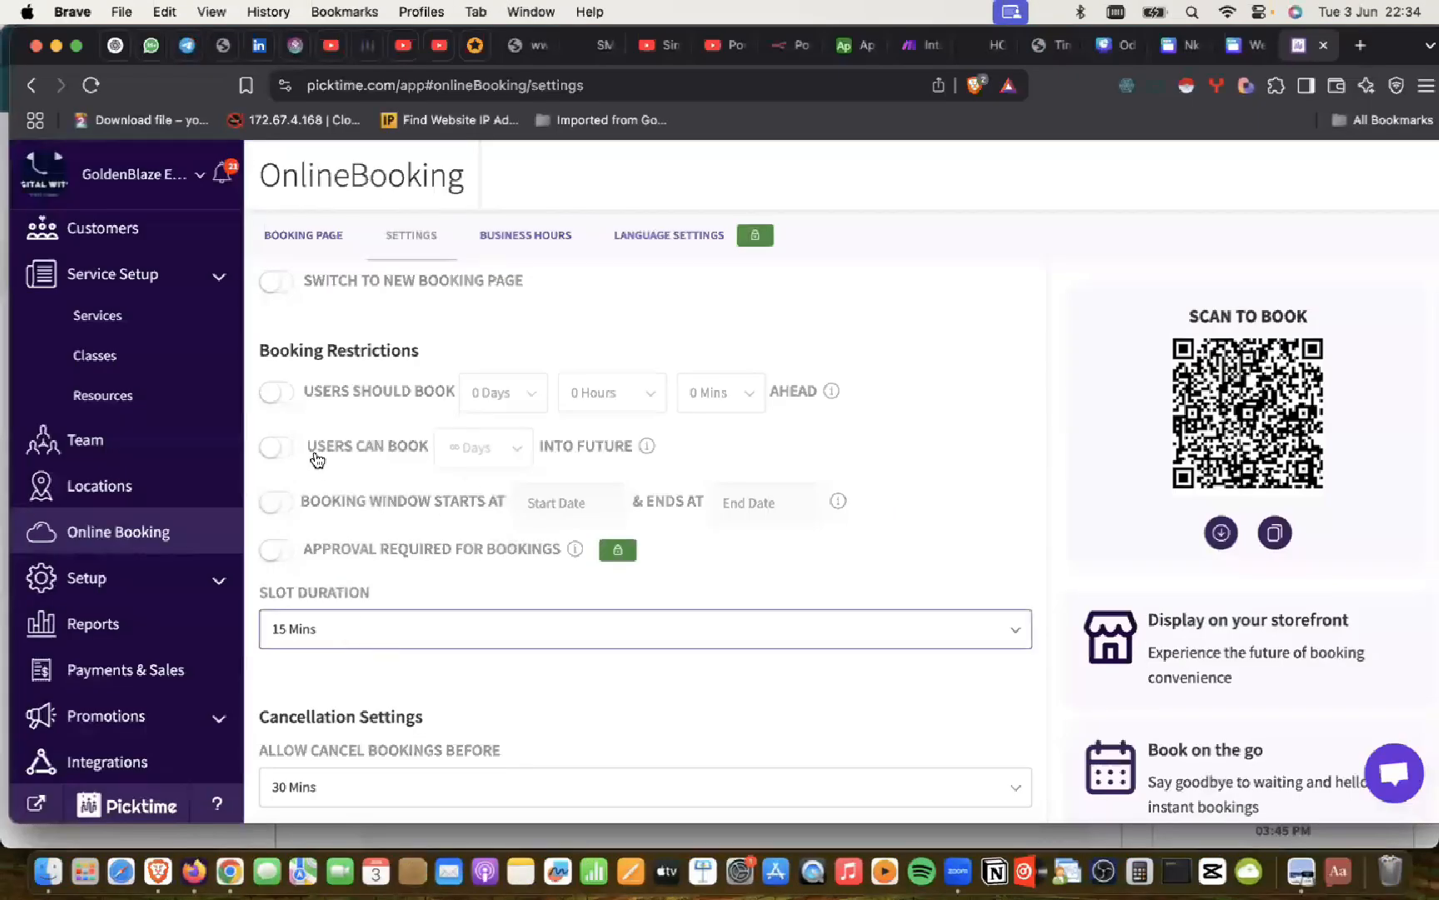
pyautogui.click(307, 427)
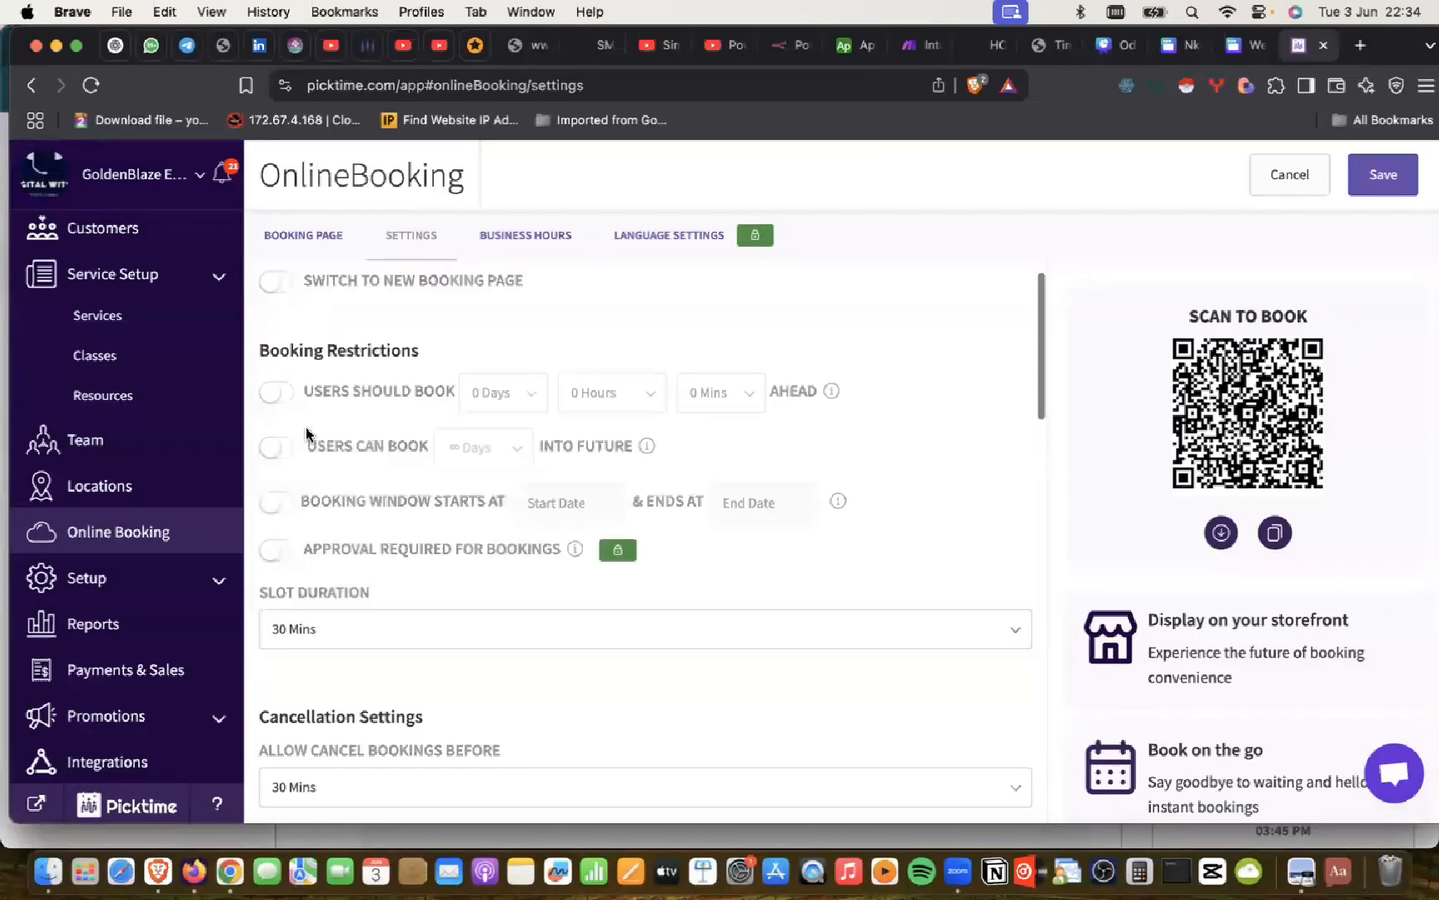
pyautogui.scroll(1, 486, 401)
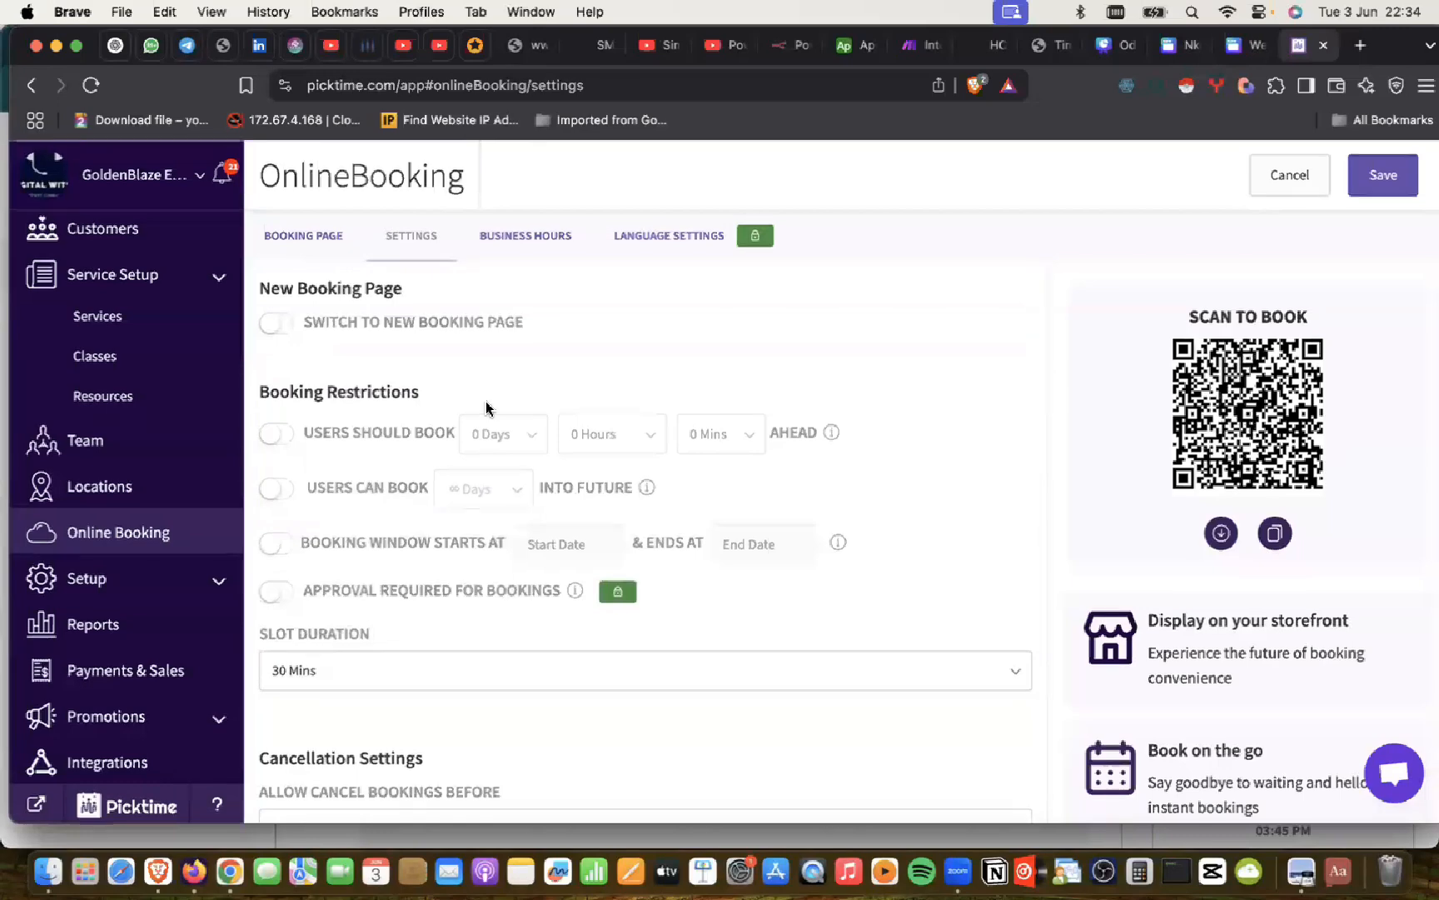
pyautogui.press('super+Tab')
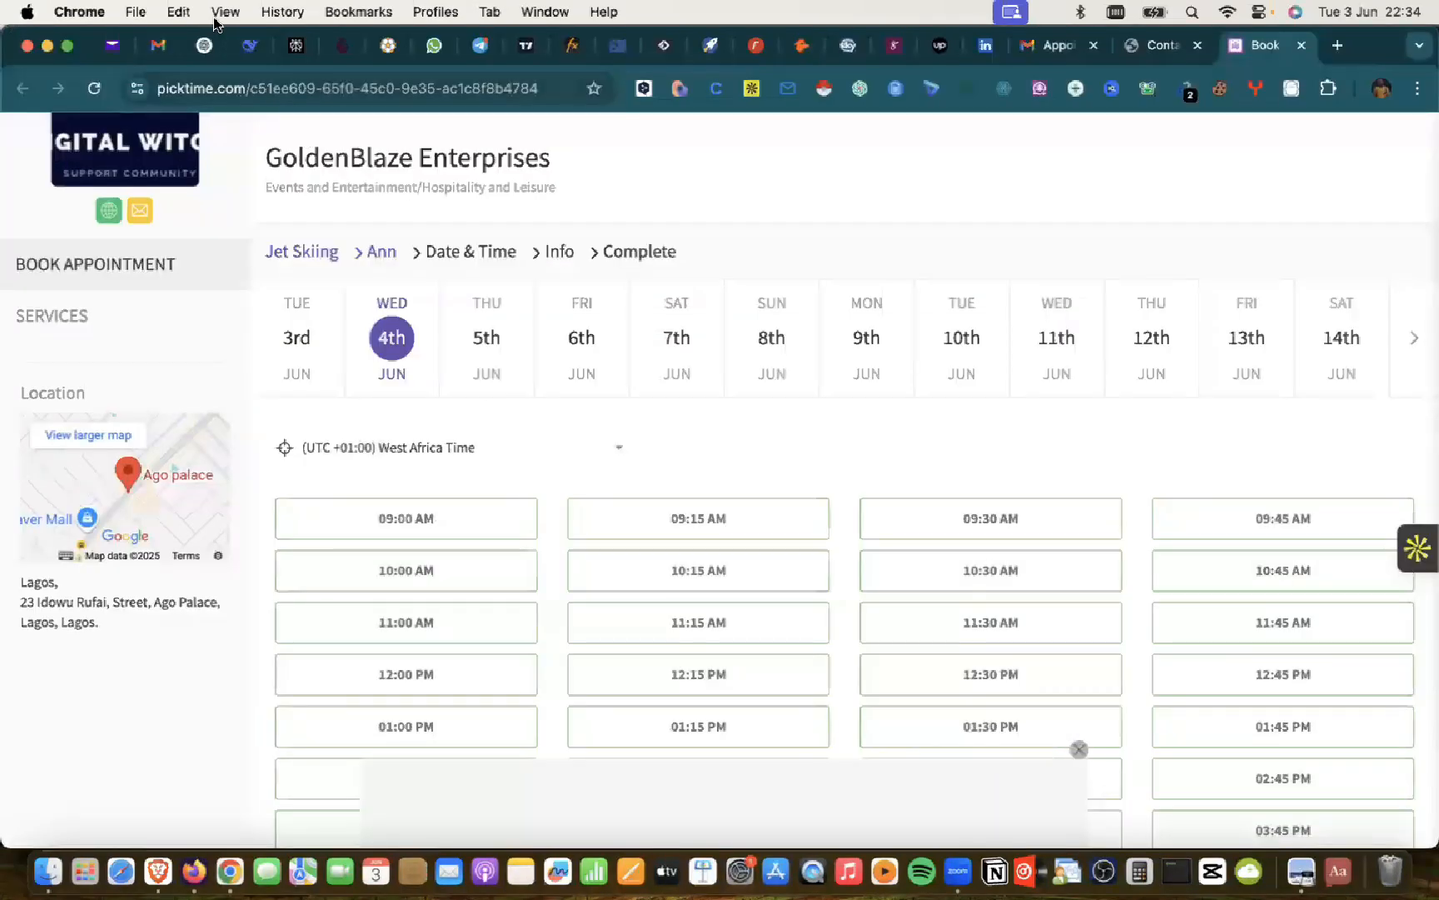
pyautogui.click(205, 45)
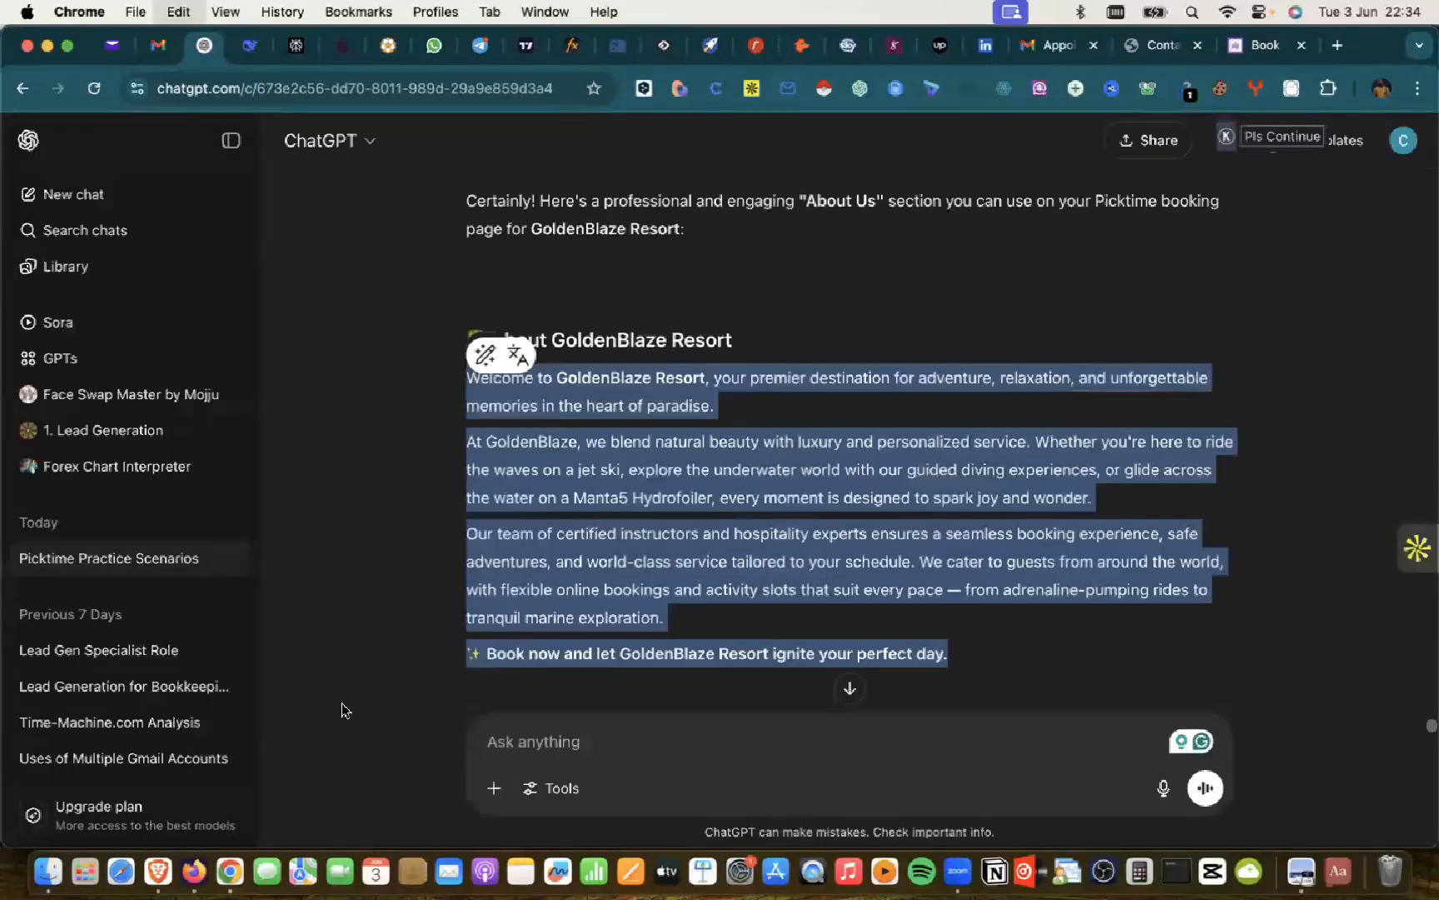
pyautogui.click(156, 870)
pyautogui.scroll(-8, 638, 468)
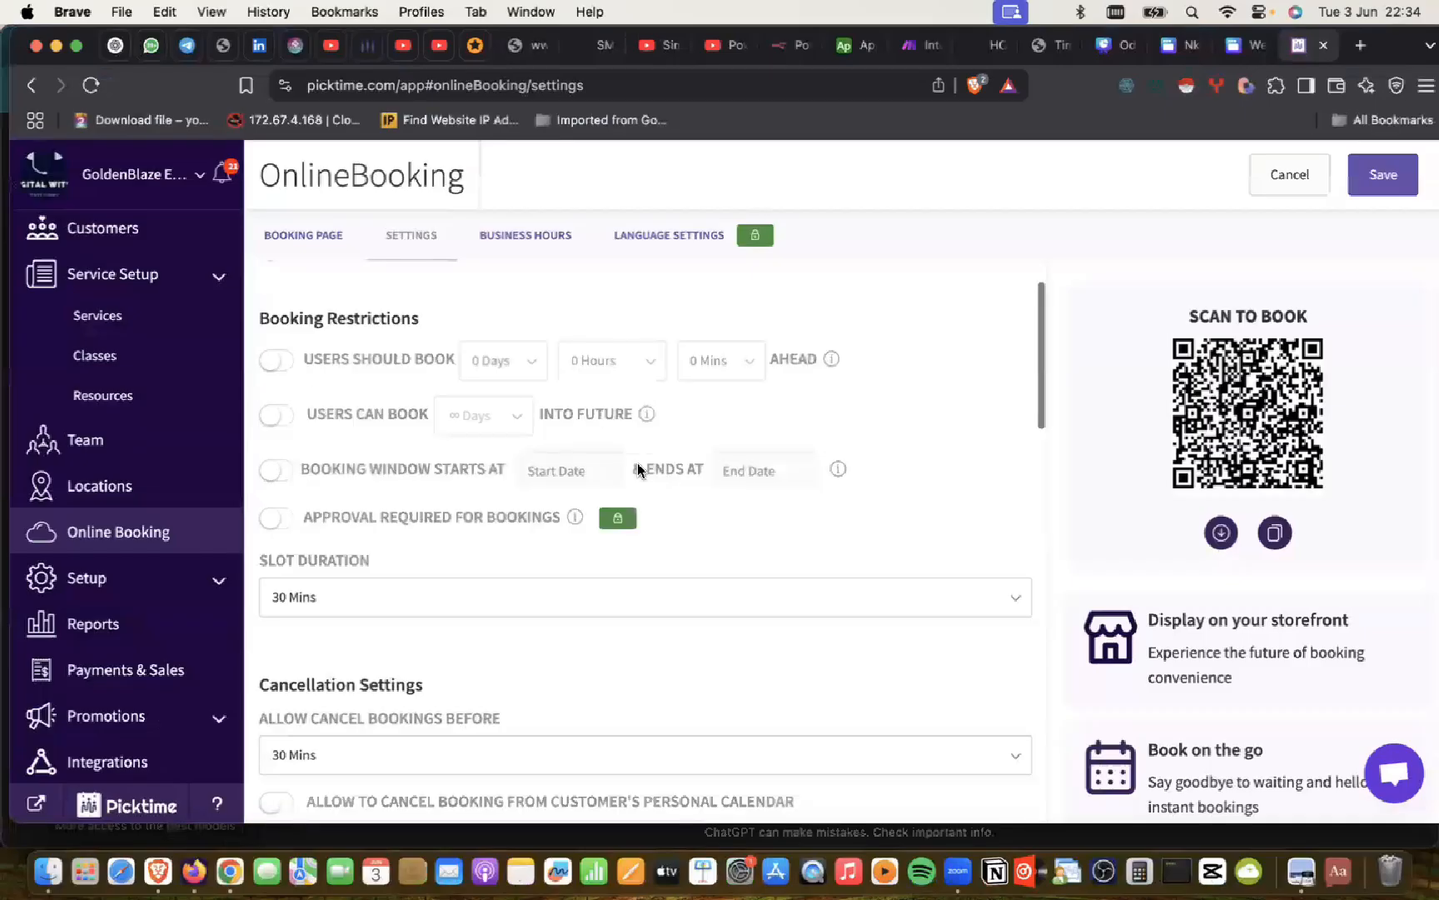
pyautogui.scroll(8, 421, 404)
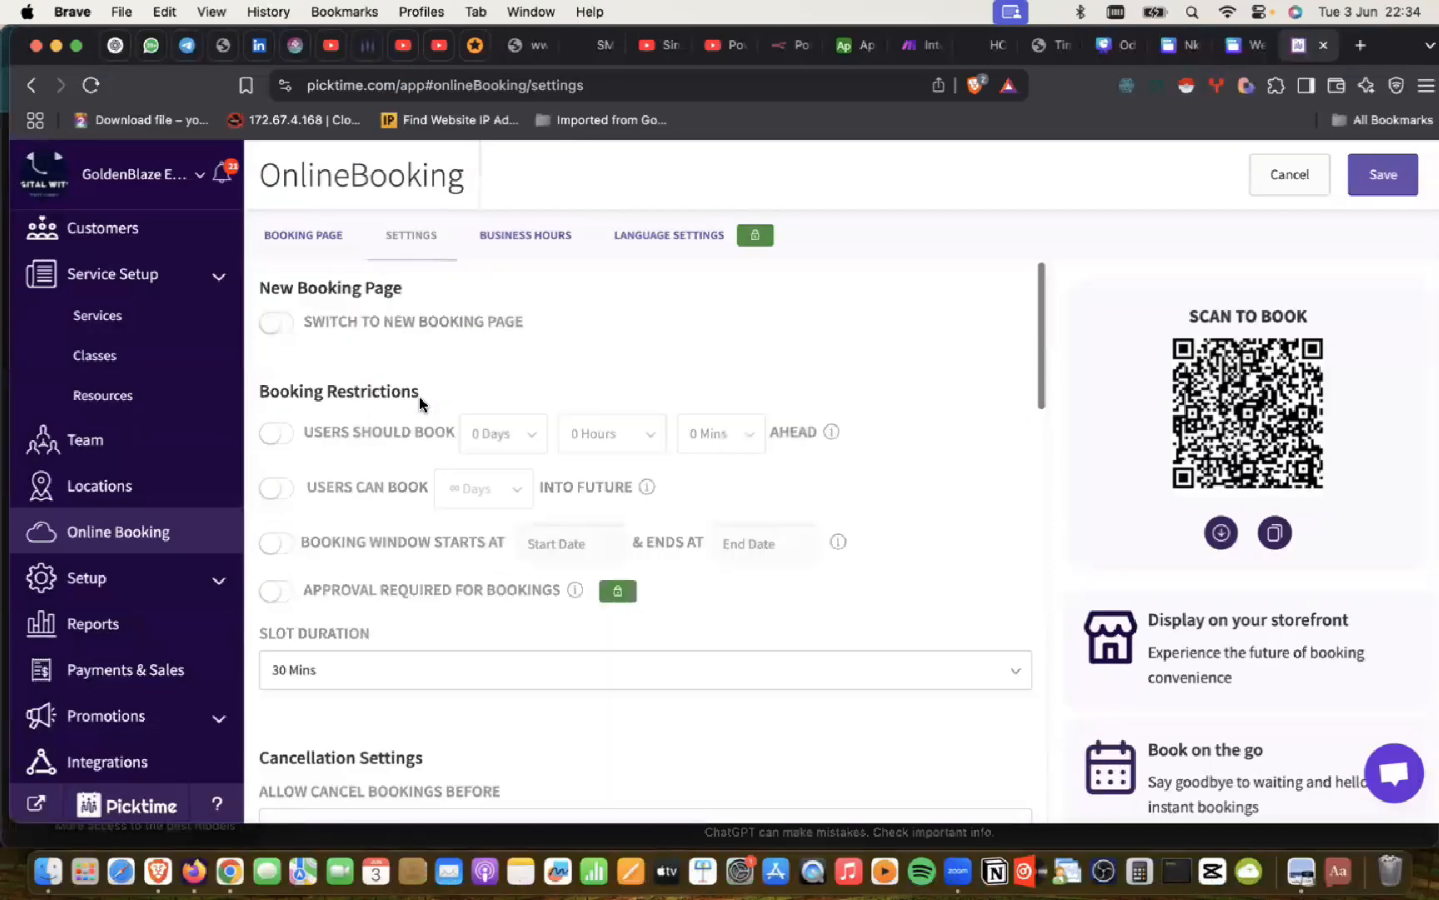
pyautogui.click(1388, 173)
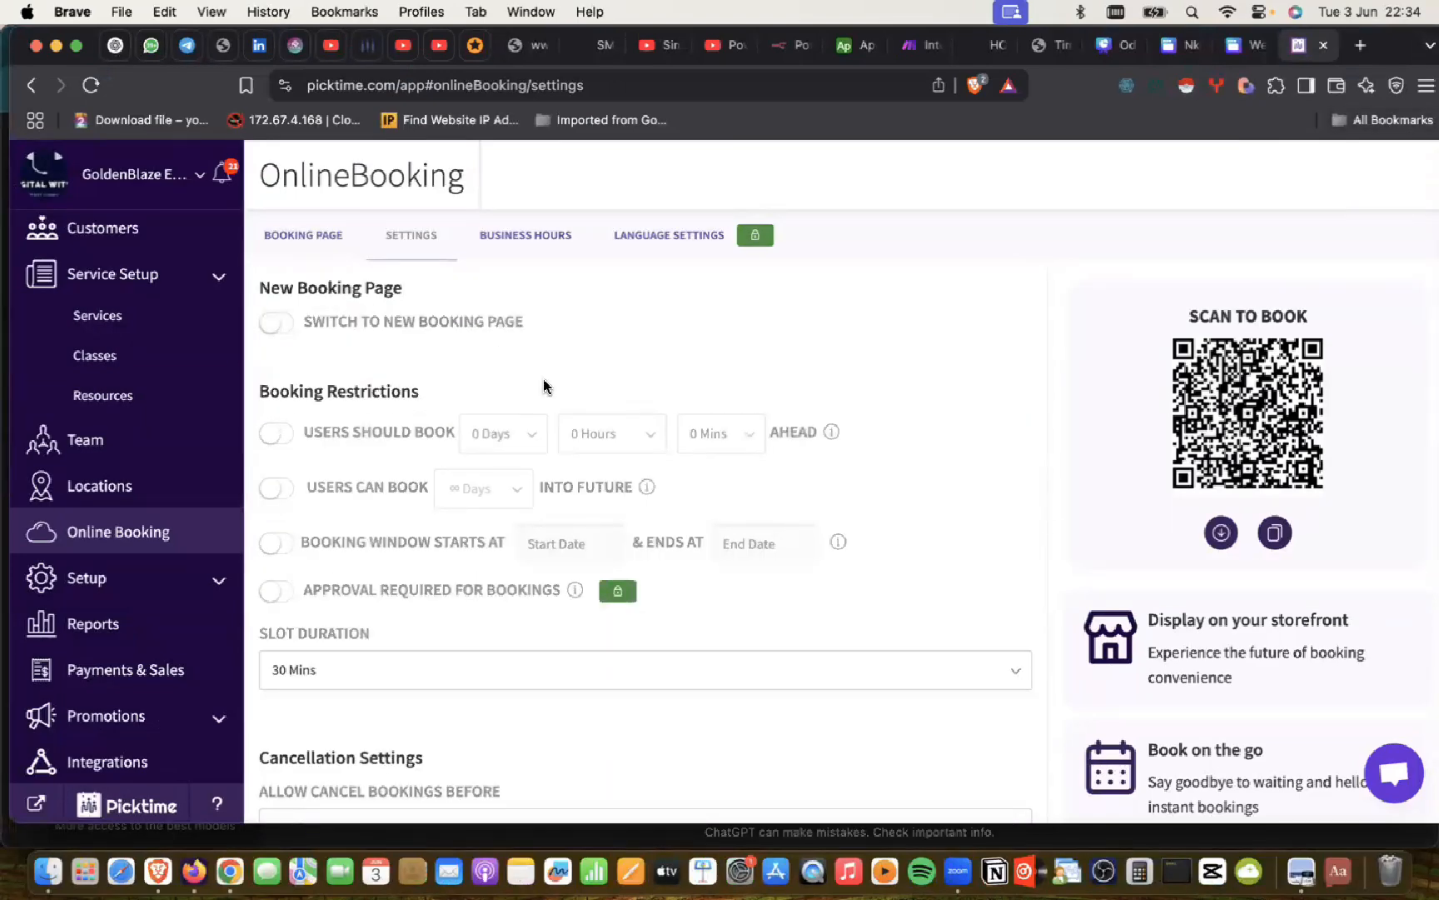
pyautogui.click(304, 238)
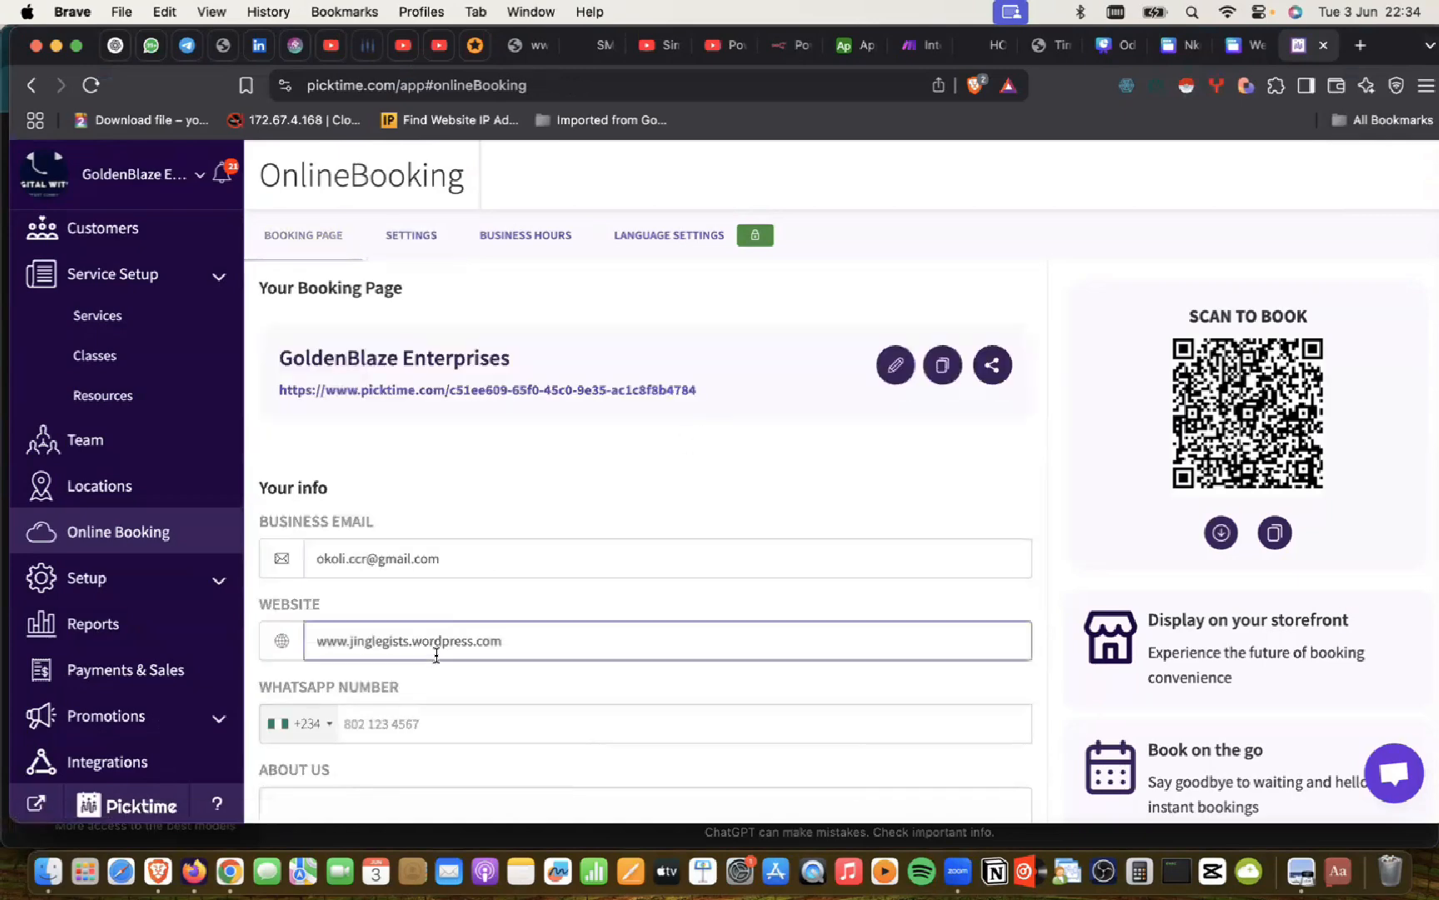
# Step: Paste the GoldenBlaze description into the About Us box
pyautogui.scroll(-3, 380, 569)
pyautogui.click(356, 616)
pyautogui.write("Welcome to GoldenBlaze Resort, your premier destination for adventure, relaxation, and unforgettable moments in the heart of paradise.  At GoldenBlaze, we blend natural beauty with luxury and personalized service. Whether you're here to ride the waves on a jet ski, explore the underwater world with our guided diving experiences, or glide across the water on a Manta5 Hydrofoiler, every moment is designed to spark joy and wonder.  Our team of certified instructors and hospitality experts ensures a seamless booking experience, safe adventures, and world-class service tailored to your schedule. We cater to guests from around the world, with flexible online bookings and activity slots that suit every pace — from adrenaline-pumping rides to tranquil marine exploration.  ✨ Book now and let GoldenBlaze Resort ignite your perfect day.")
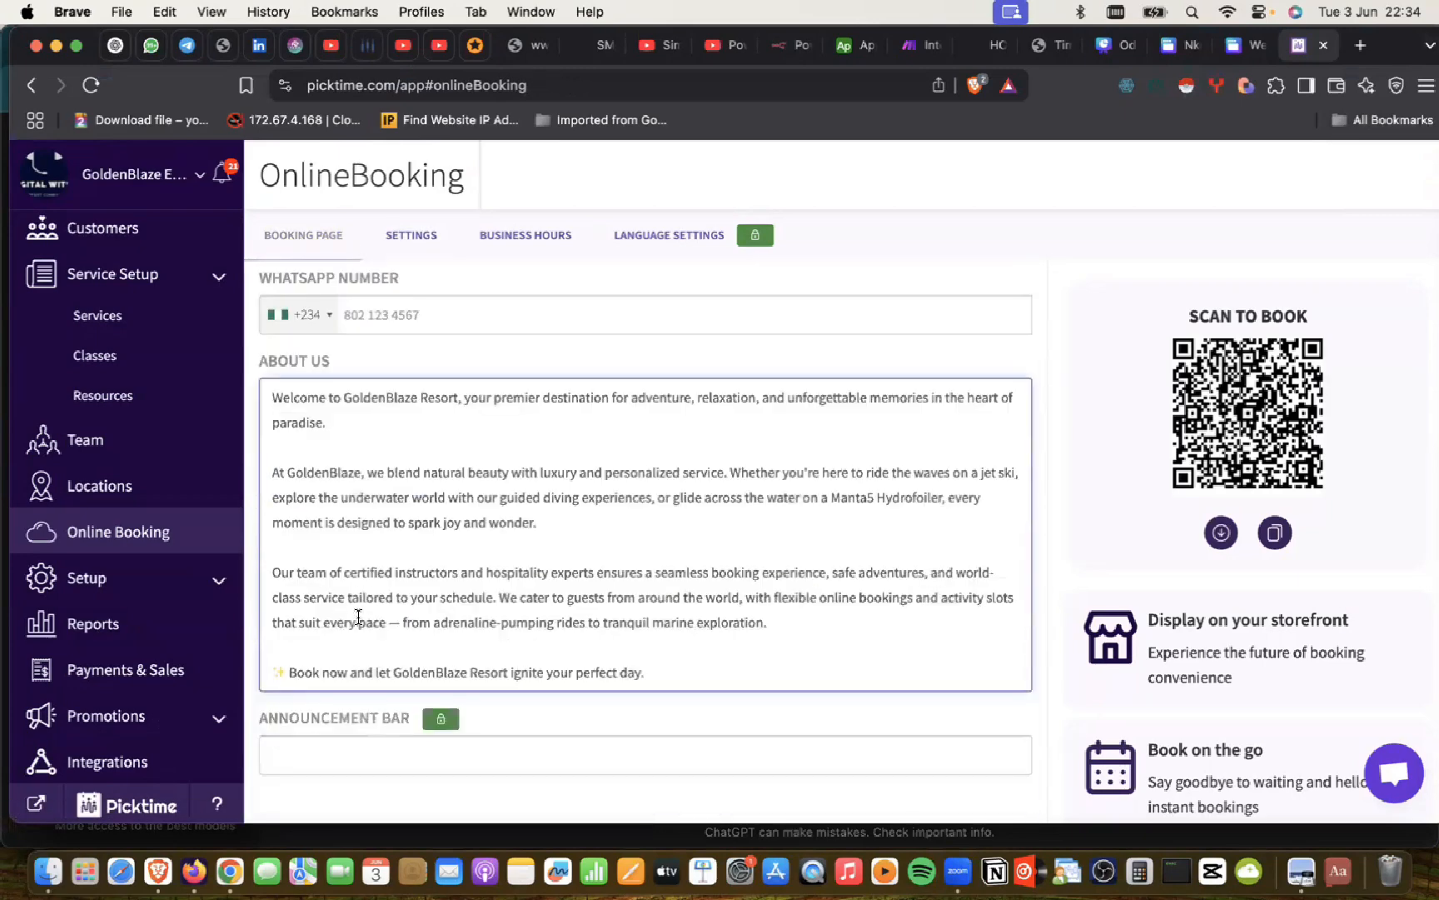
pyautogui.scroll(-4, 358, 616)
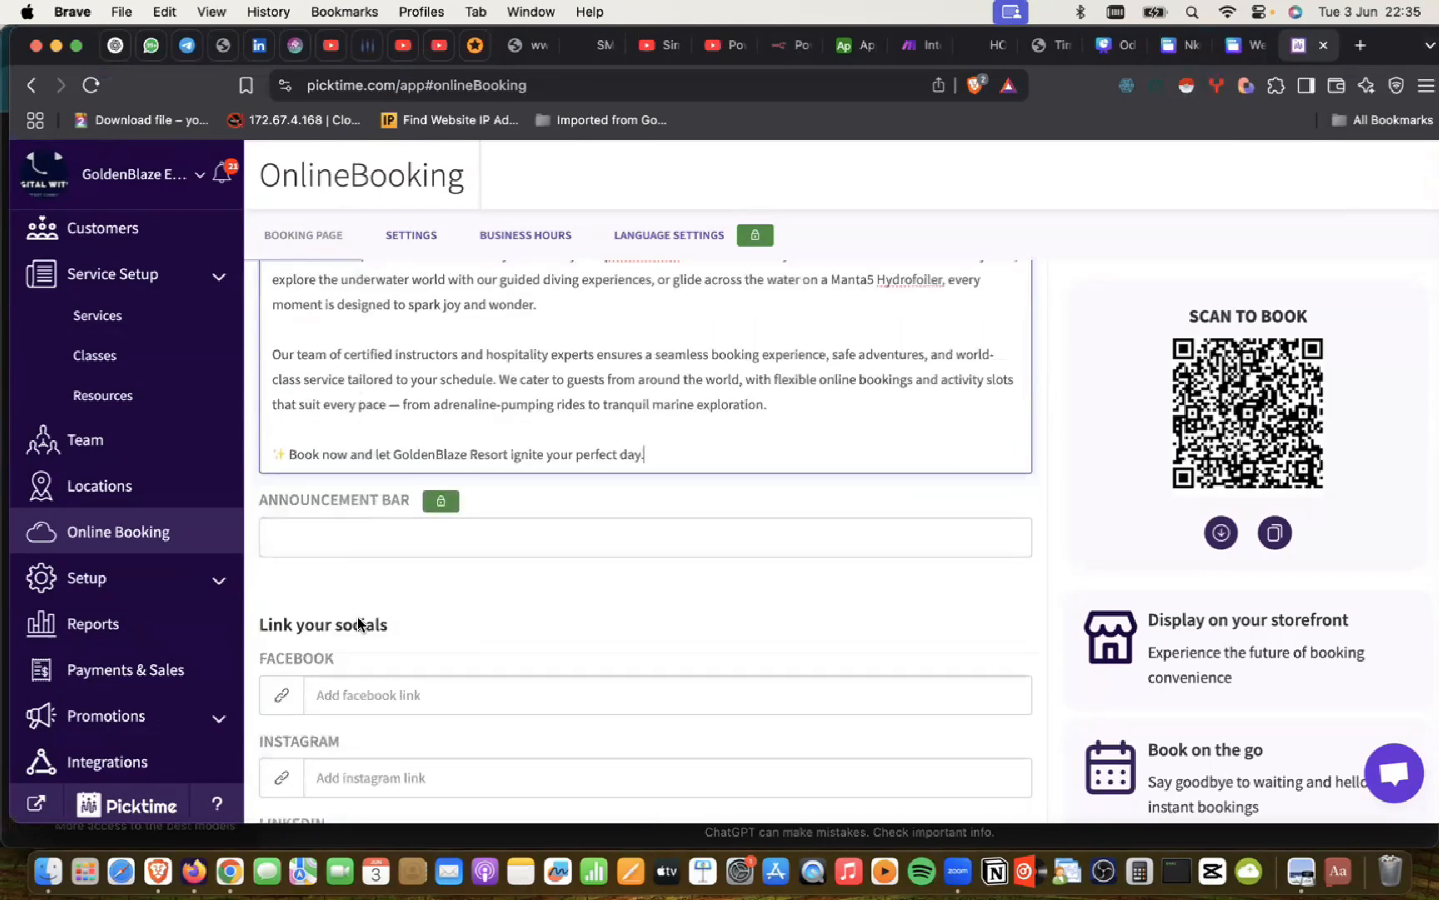
pyautogui.scroll(-15, 359, 616)
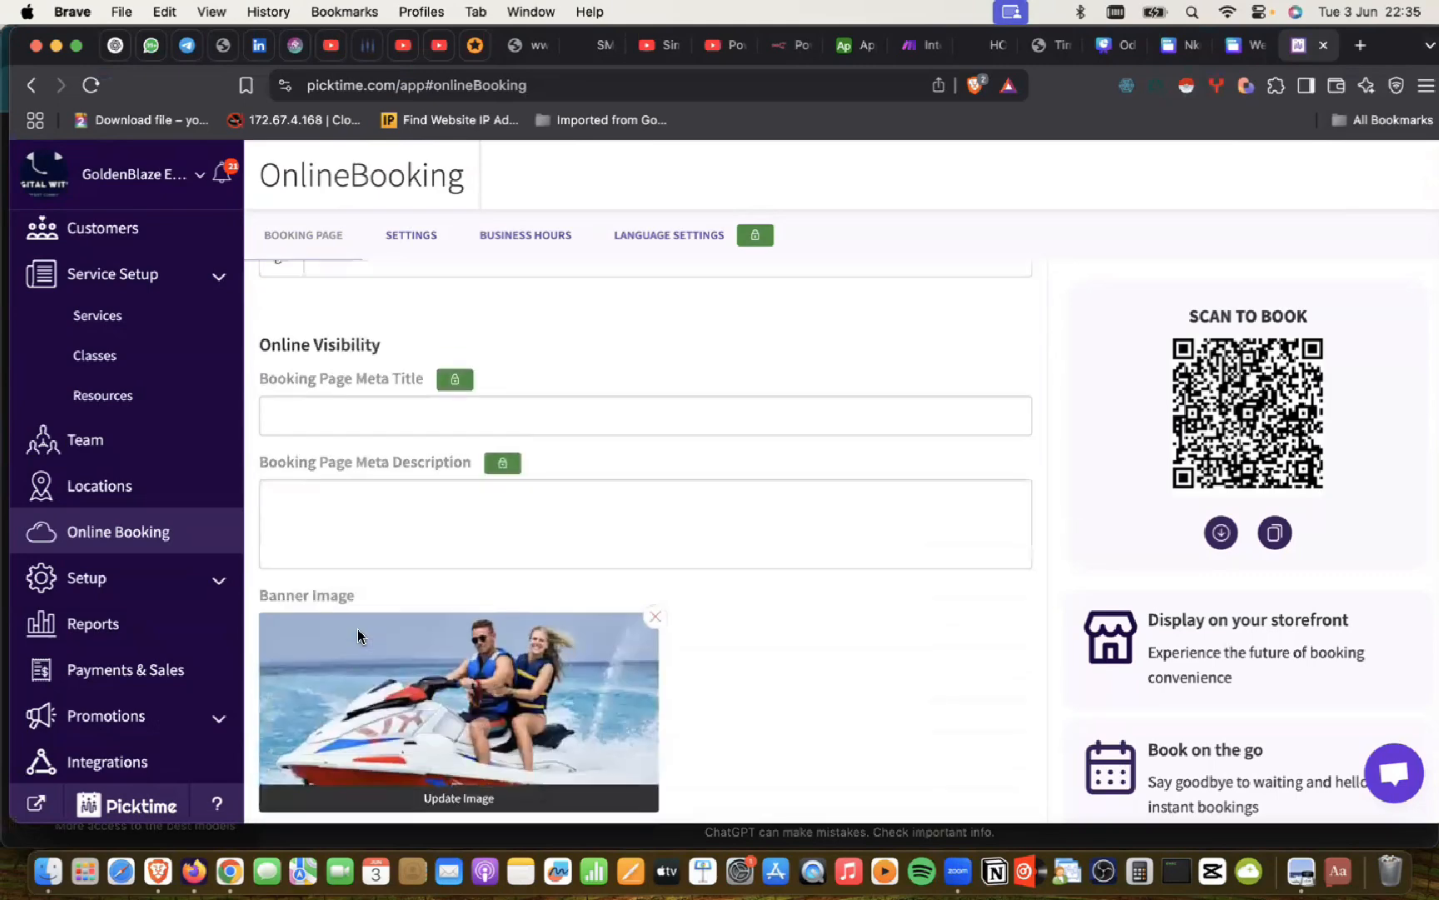
pyautogui.scroll(20, 357, 636)
pyautogui.scroll(-4, 357, 629)
pyautogui.scroll(-5, 357, 629)
pyautogui.scroll(12, 357, 629)
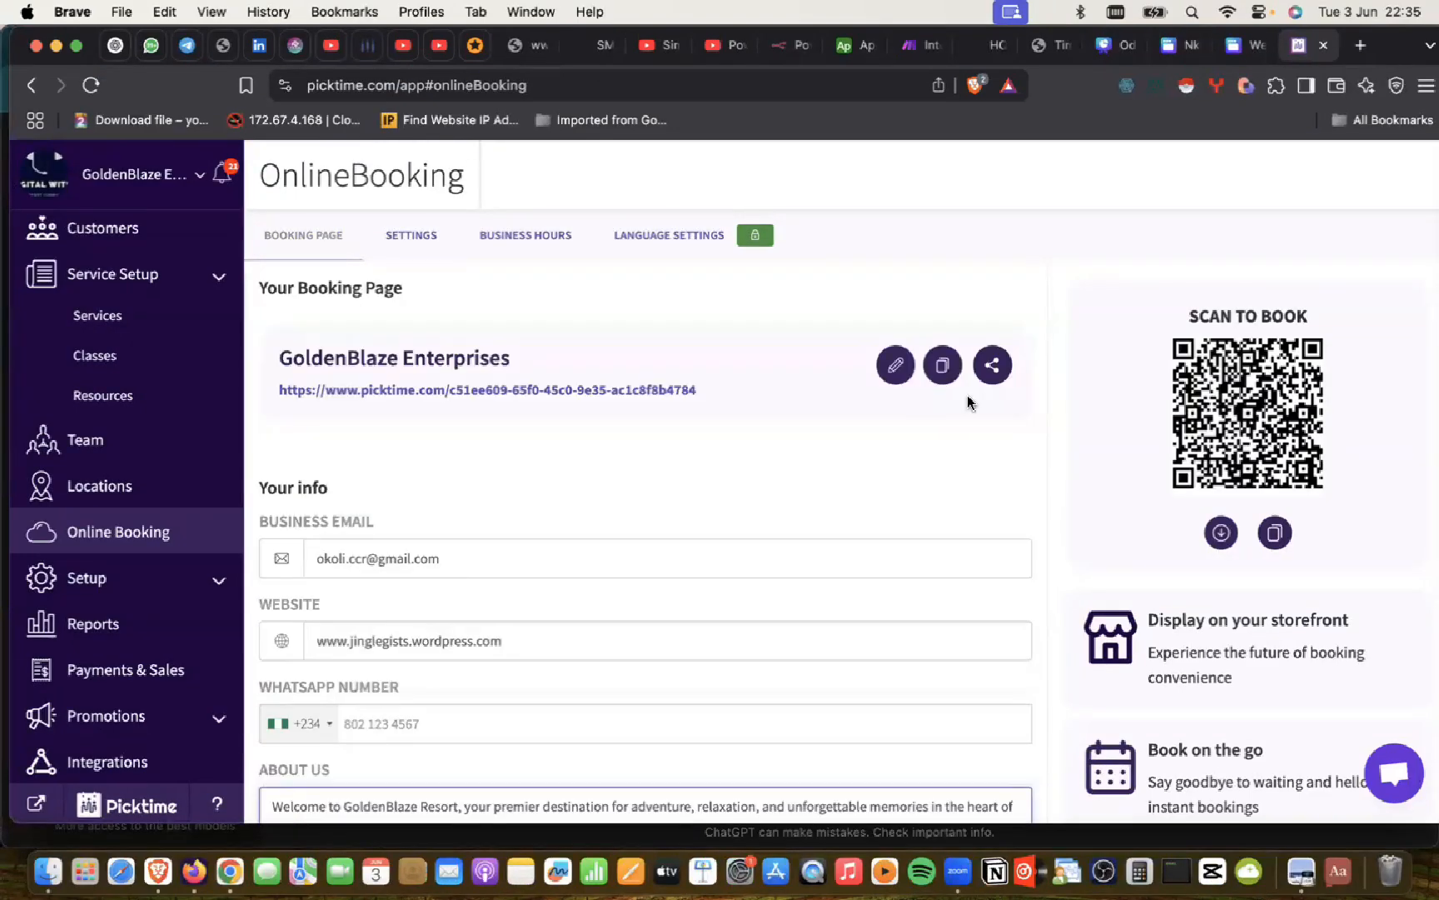
pyautogui.scroll(-3, 1146, 494)
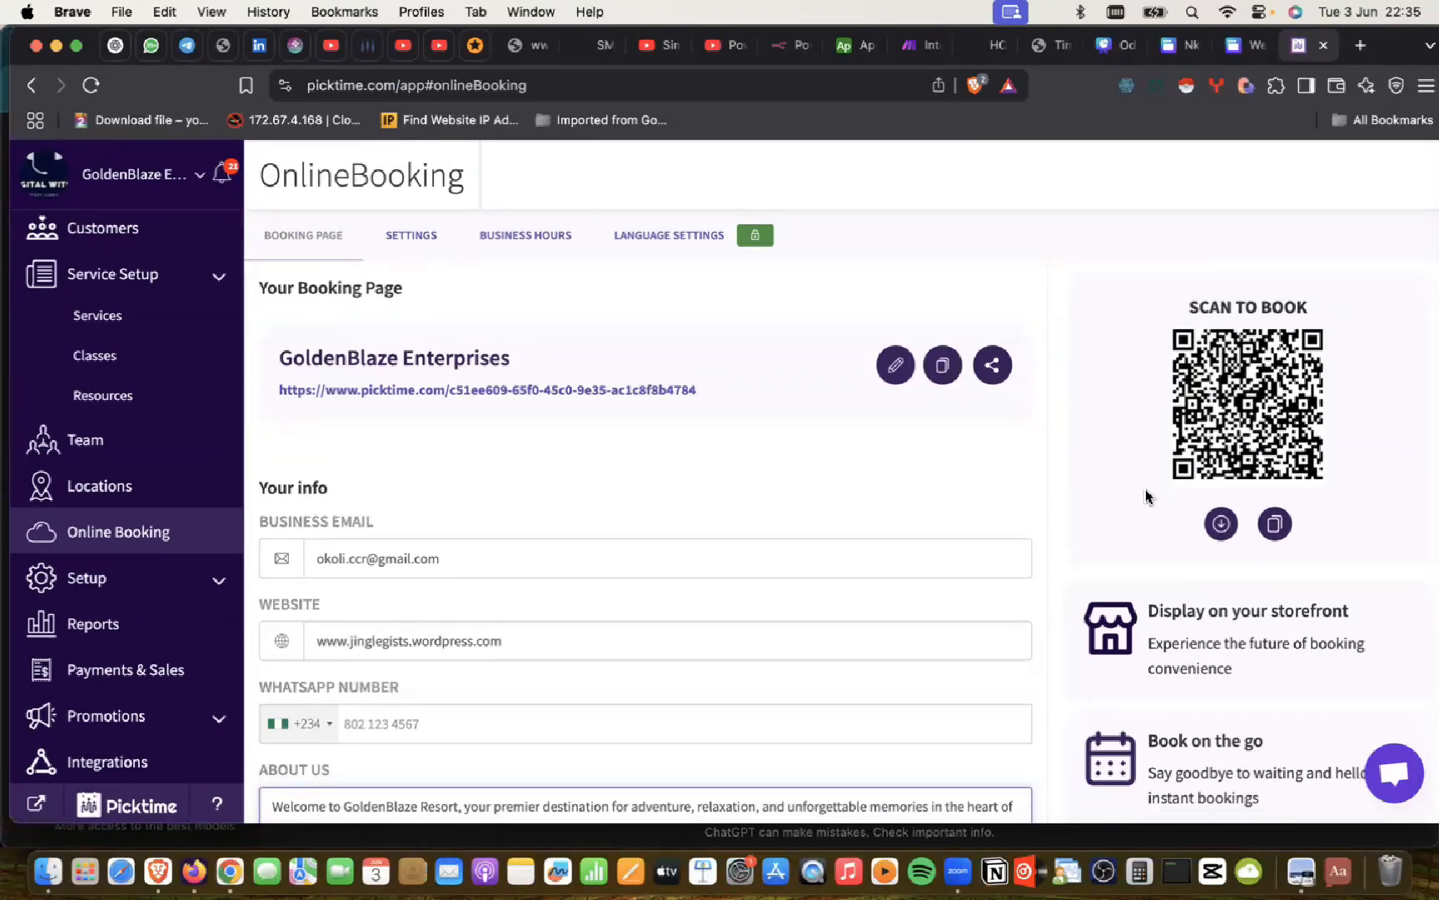
pyautogui.scroll(-5, 768, 788)
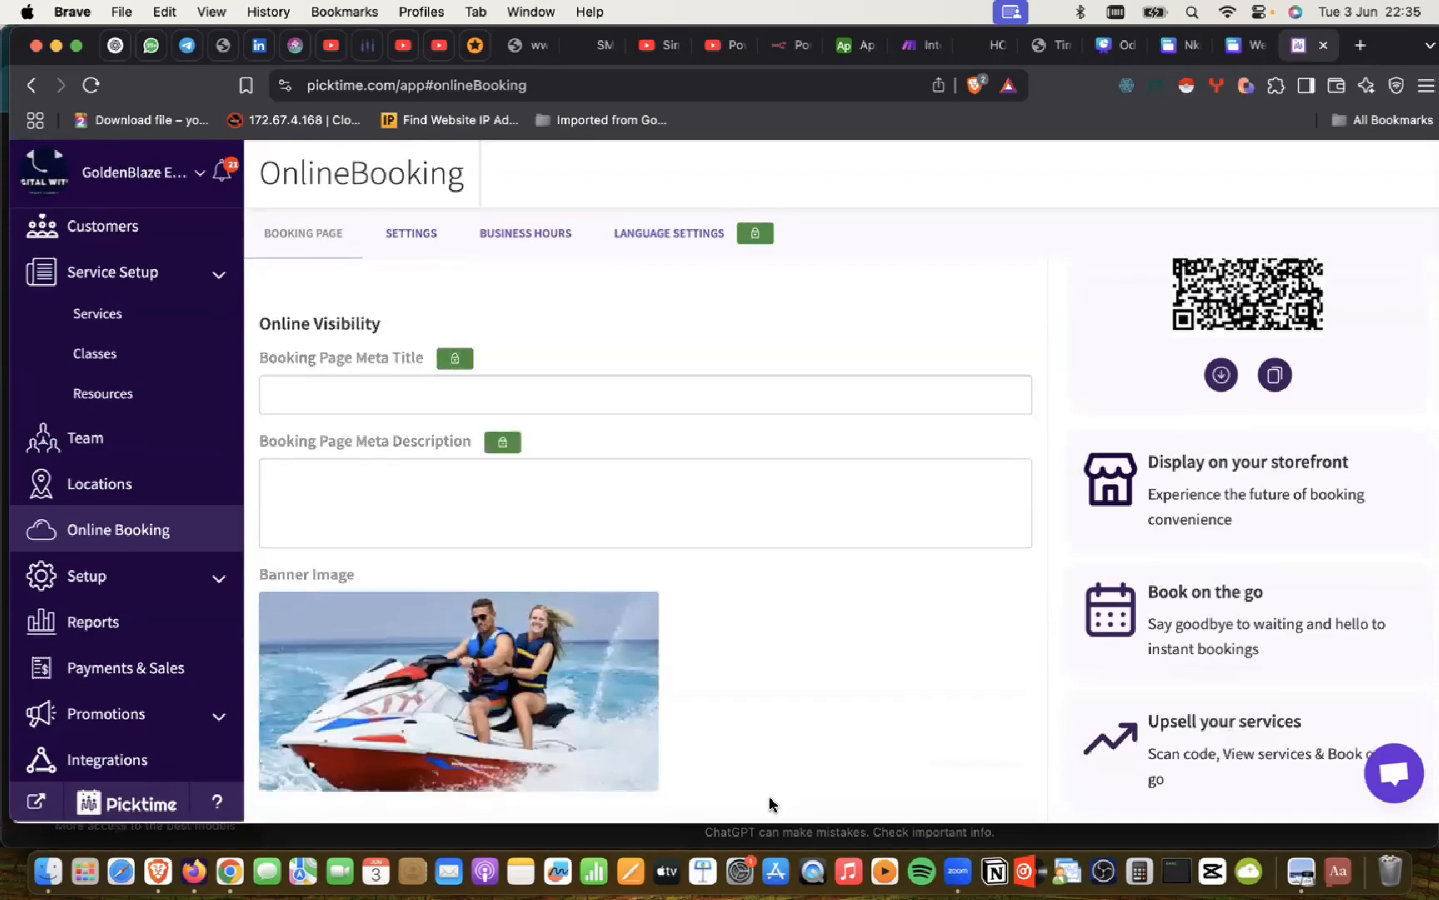
pyautogui.scroll(5, 770, 800)
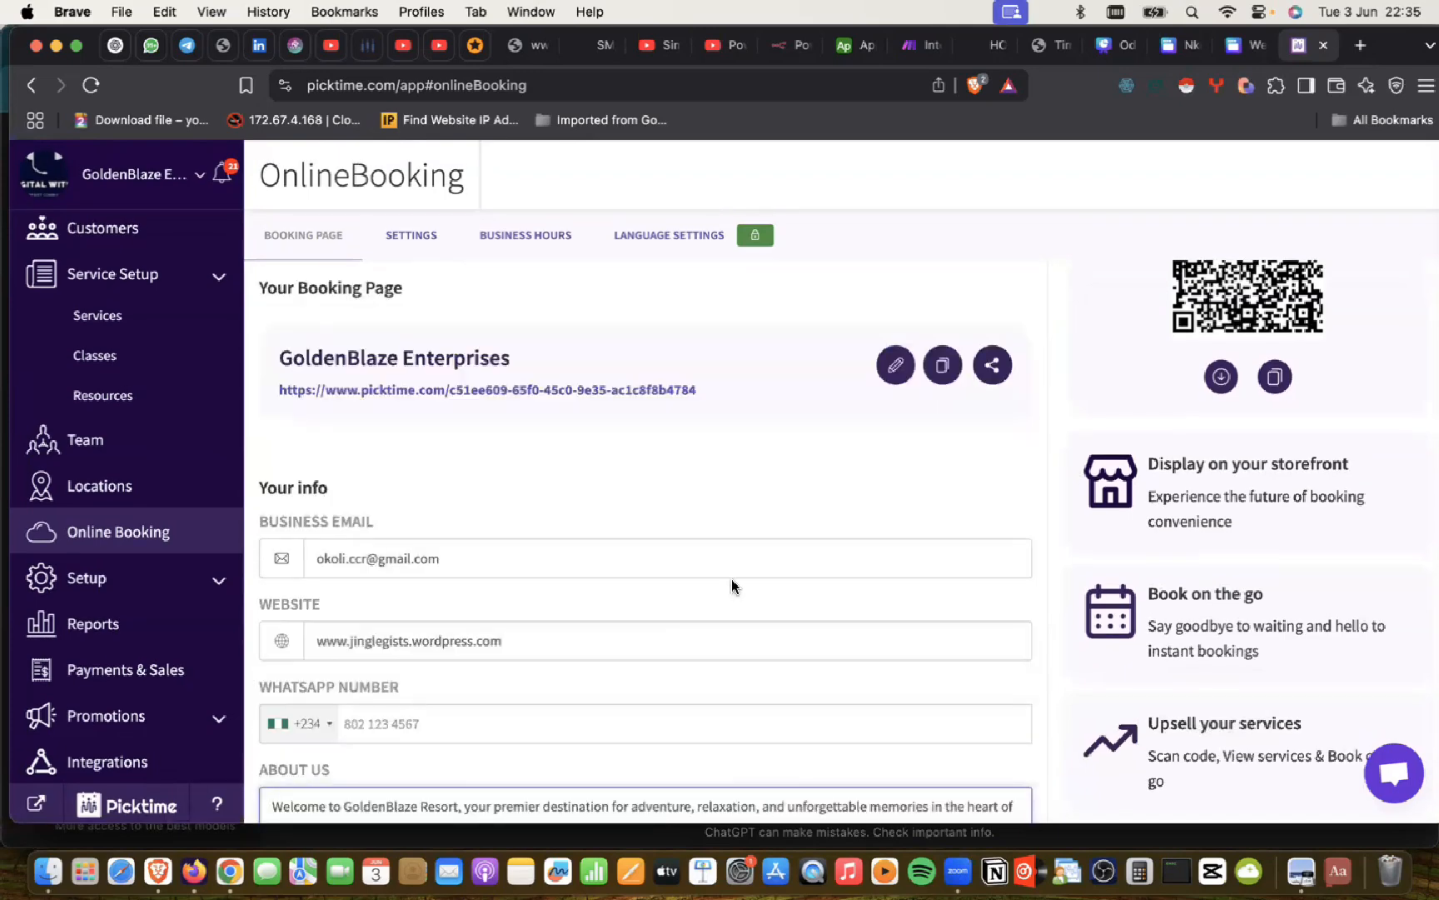
pyautogui.scroll(-5, 731, 581)
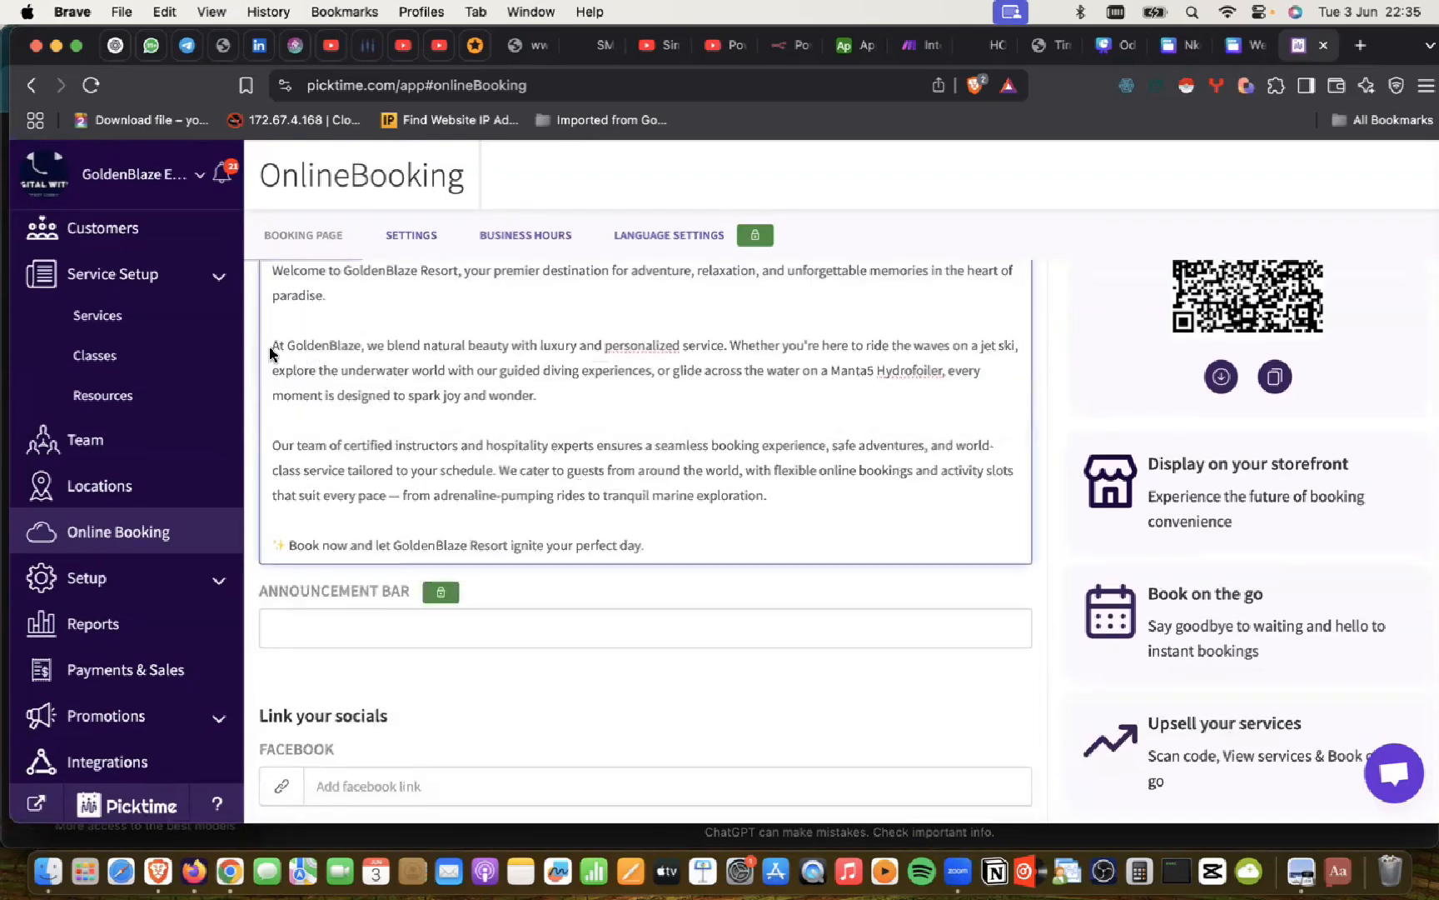
# Step: Delete every About Us paragraph after the opening GoldenBlaze Resort welcome sentence
pyautogui.moveTo(268, 341); pyautogui.dragTo(802, 559)
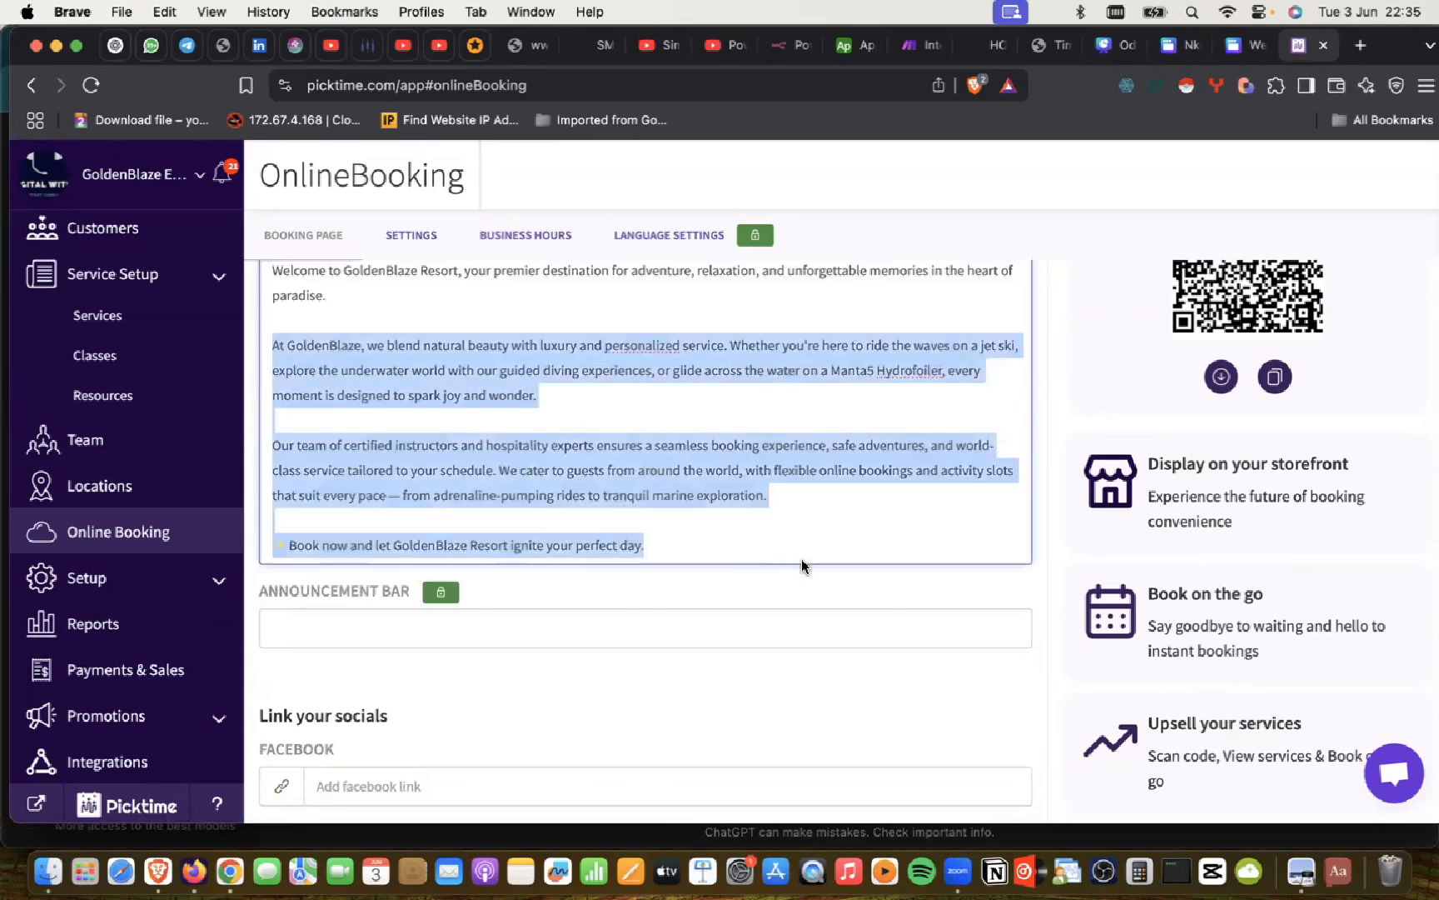
pyautogui.press('BackSpace')
pyautogui.press('BackSpace')
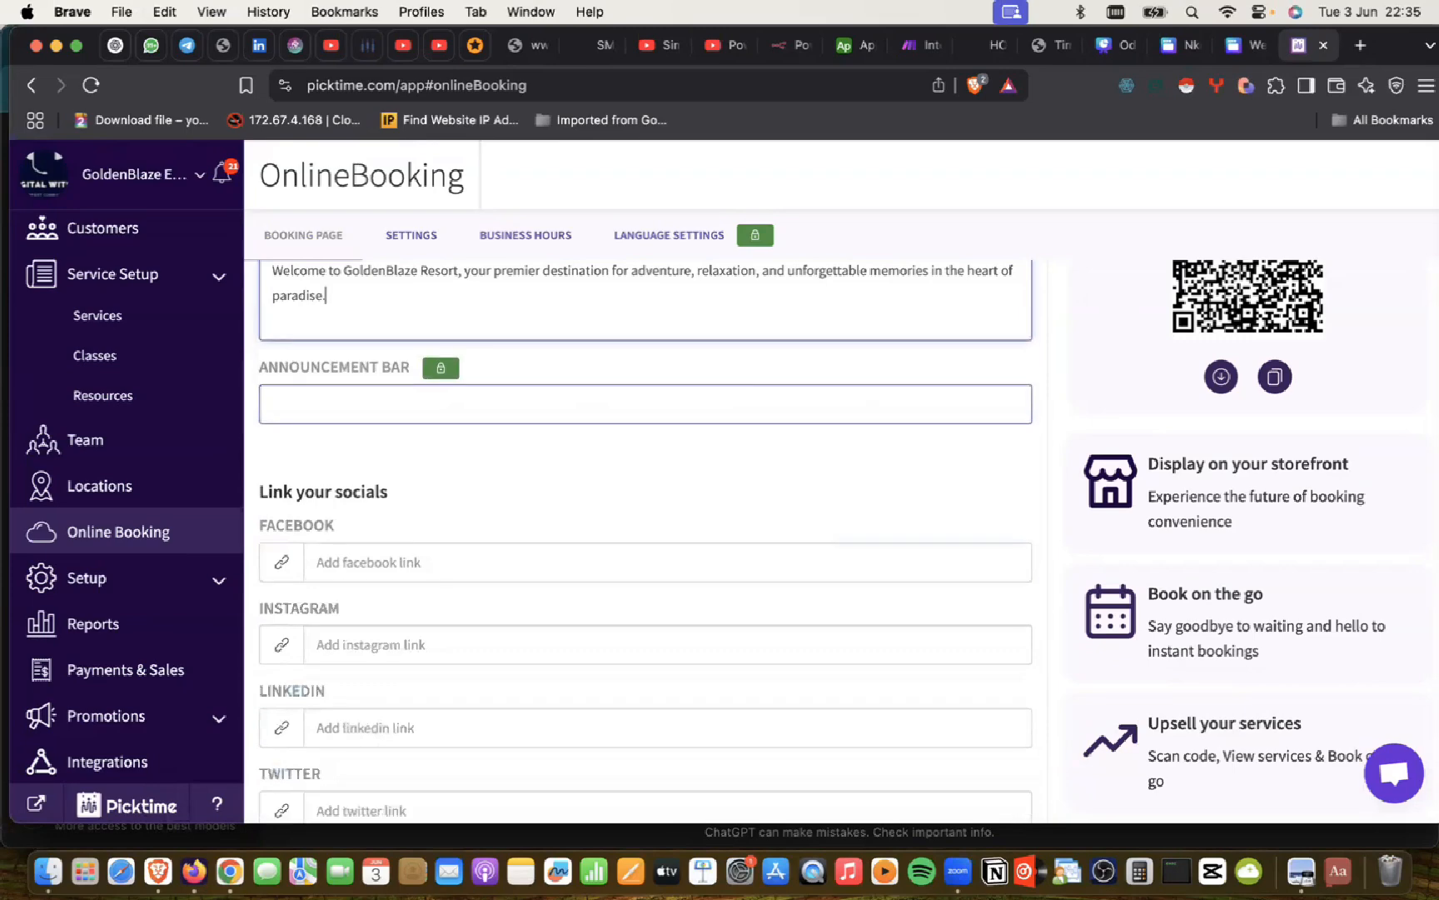
pyautogui.scroll(6, 802, 559)
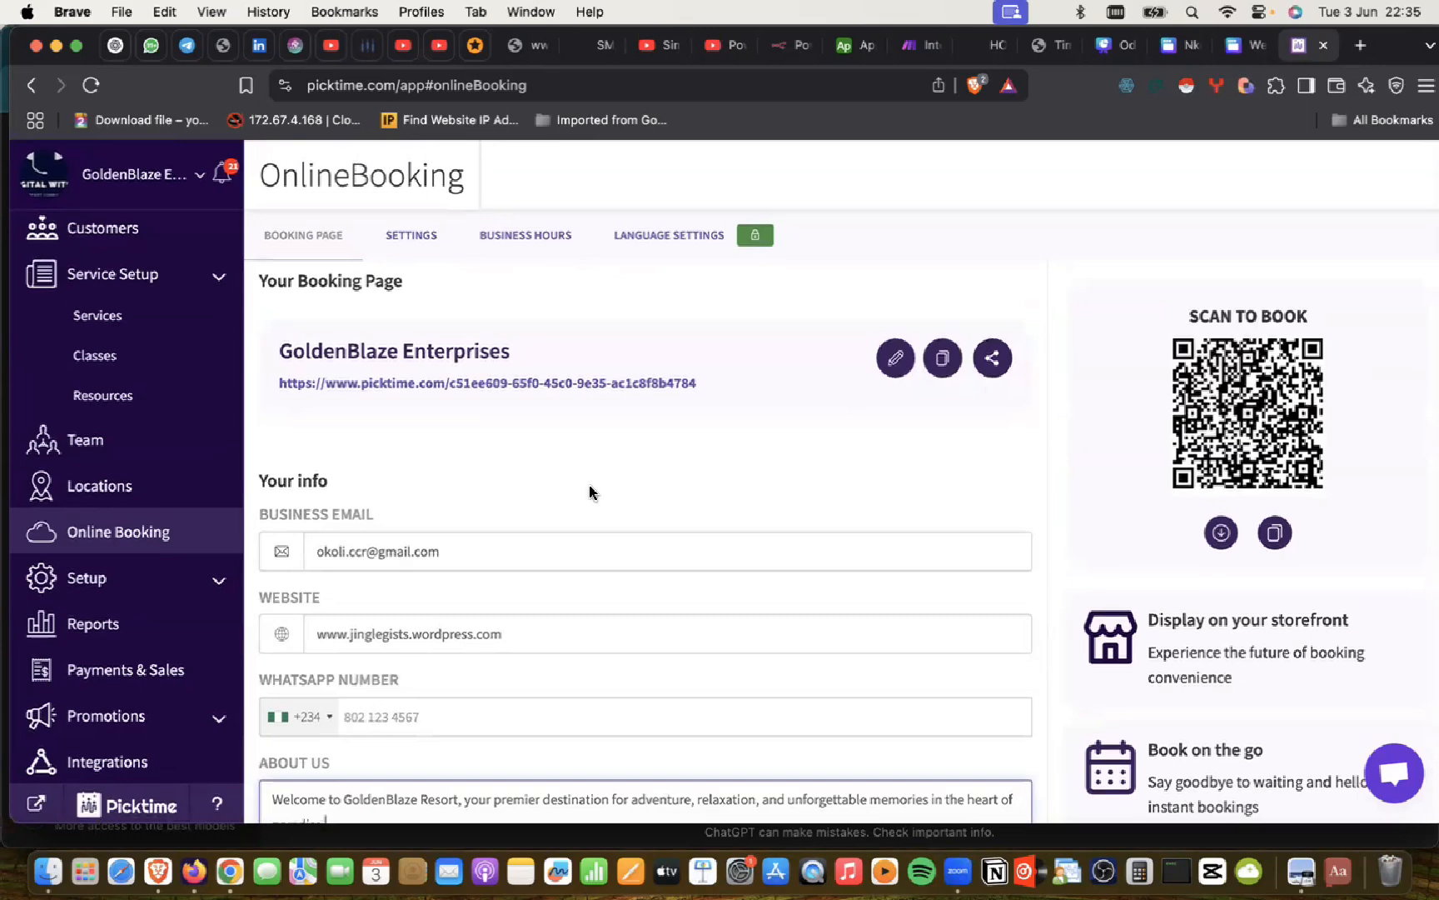
pyautogui.scroll(-3, 590, 484)
pyautogui.scroll(-3, 591, 485)
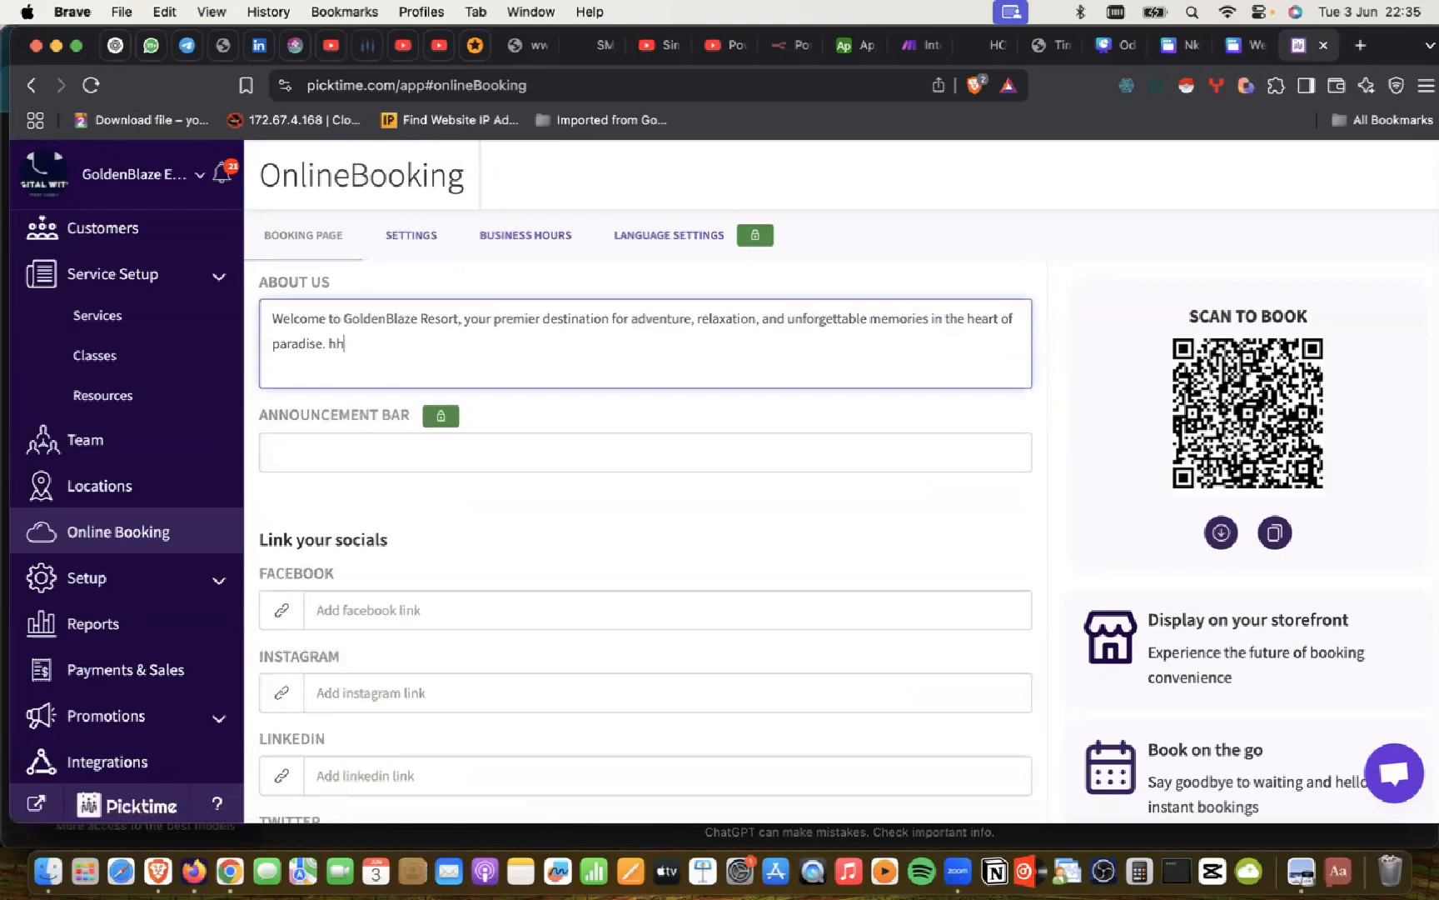
# Step: Save the booking page changes and check the Settings tab
pyautogui.click(397, 236)
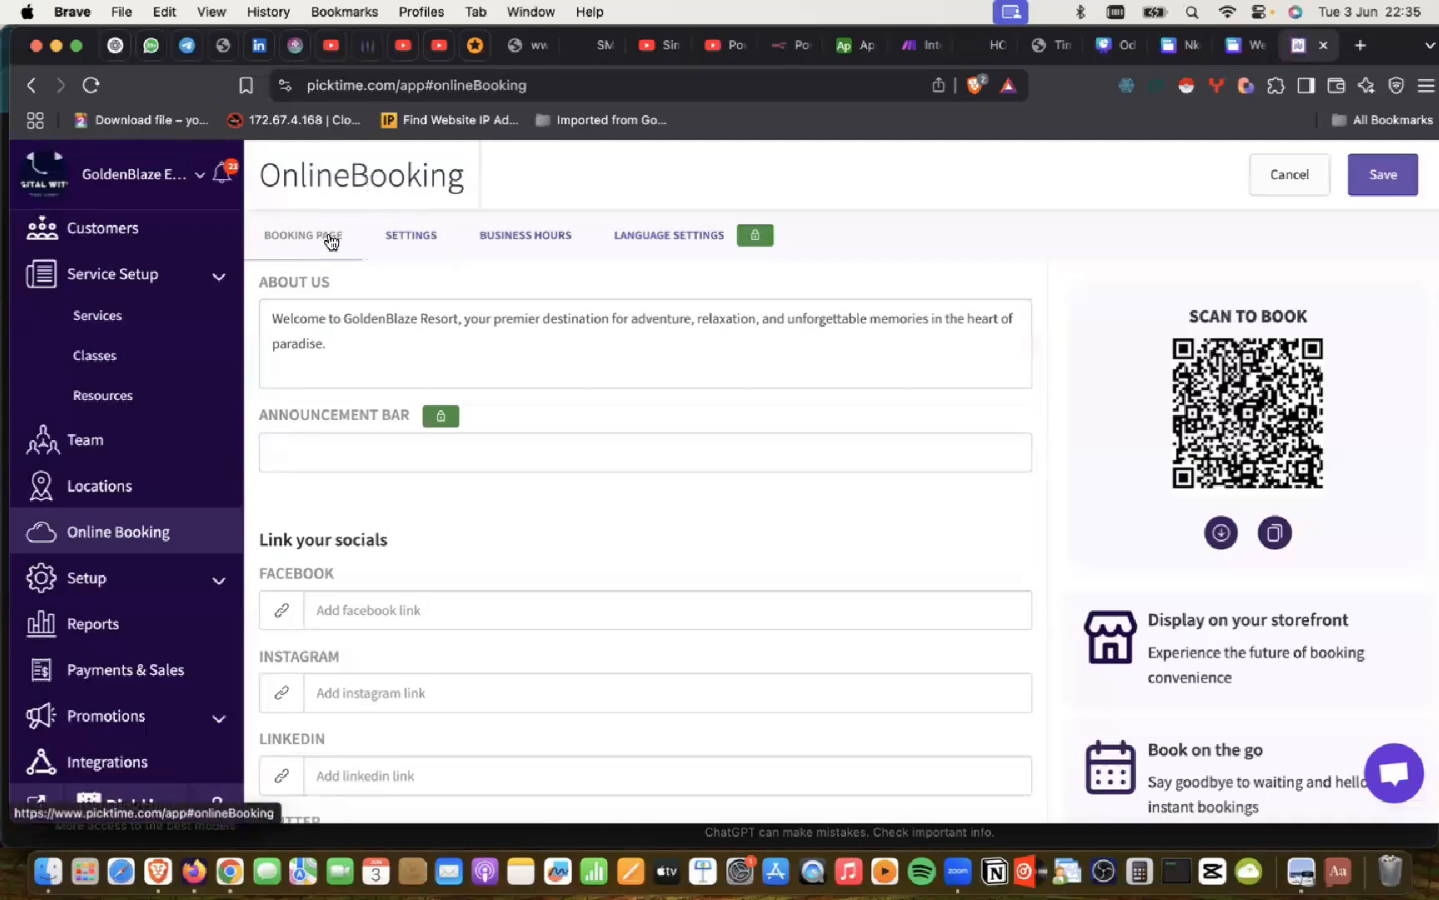
pyautogui.click(1363, 183)
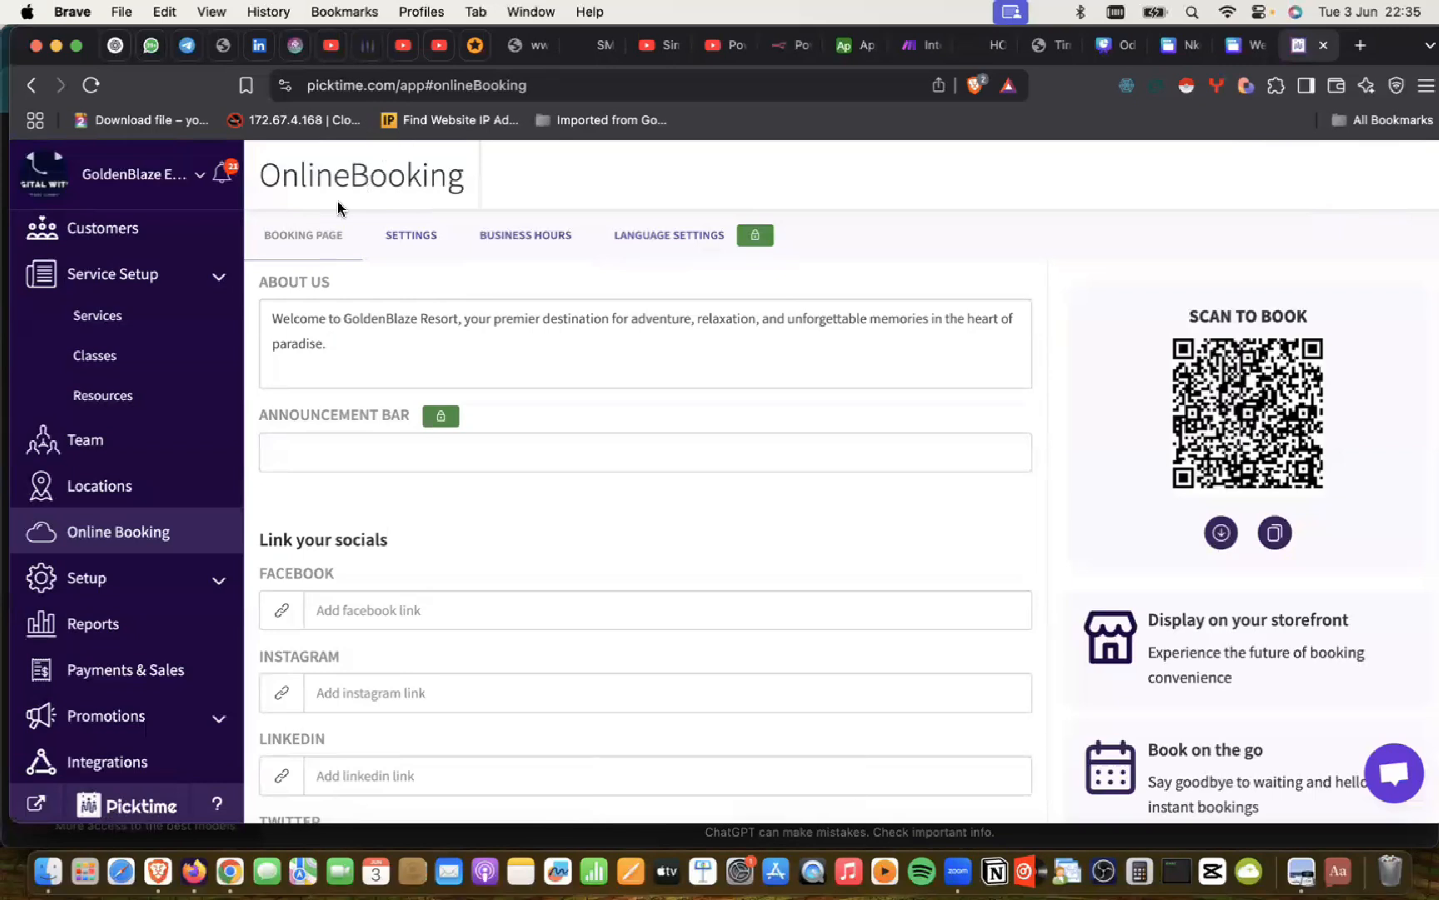
pyautogui.click(317, 242)
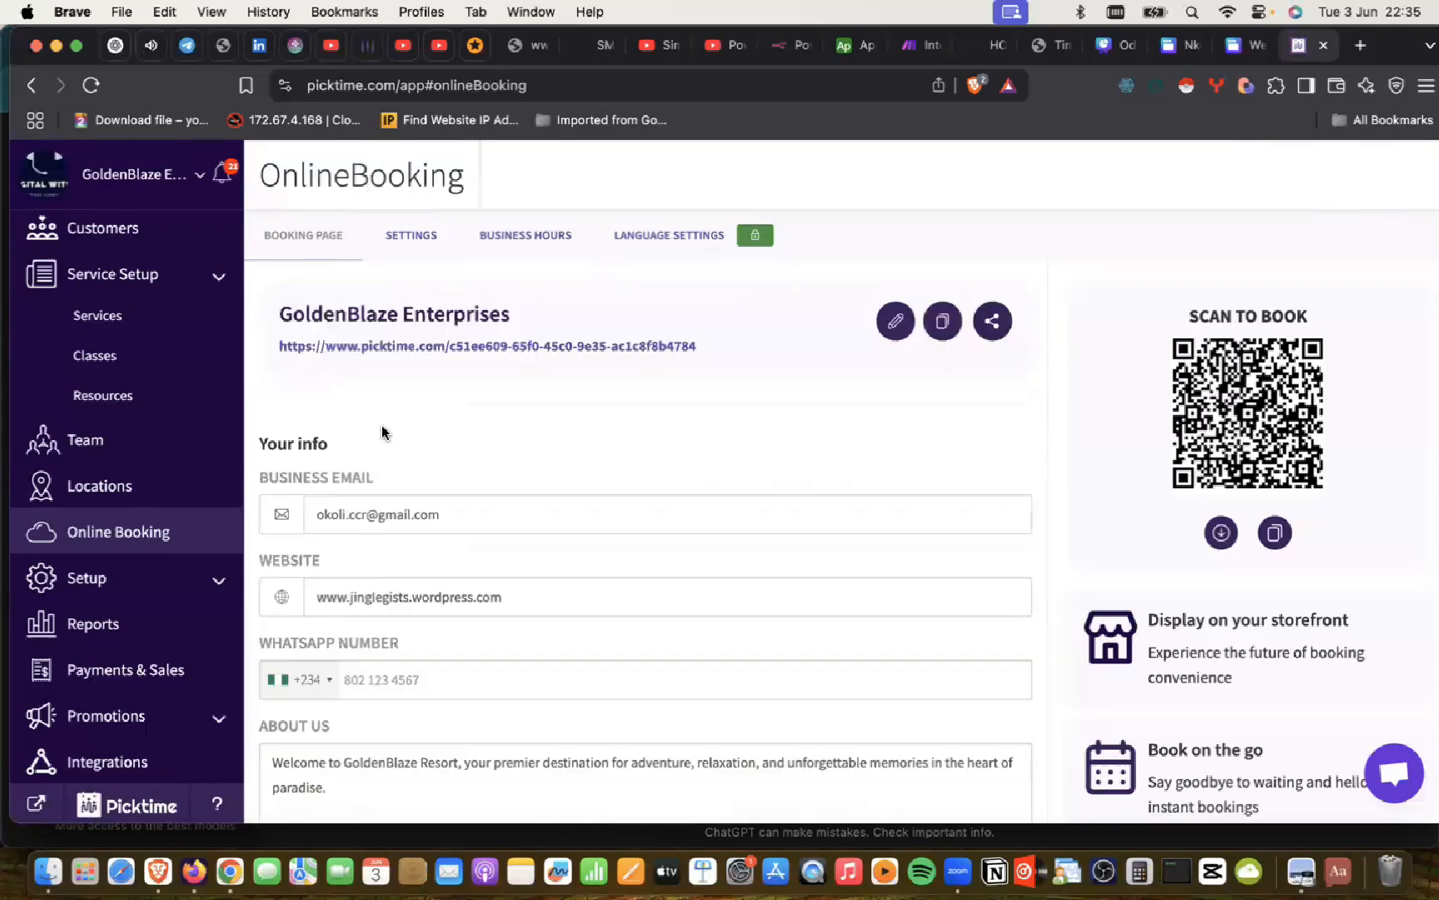
pyautogui.click(411, 238)
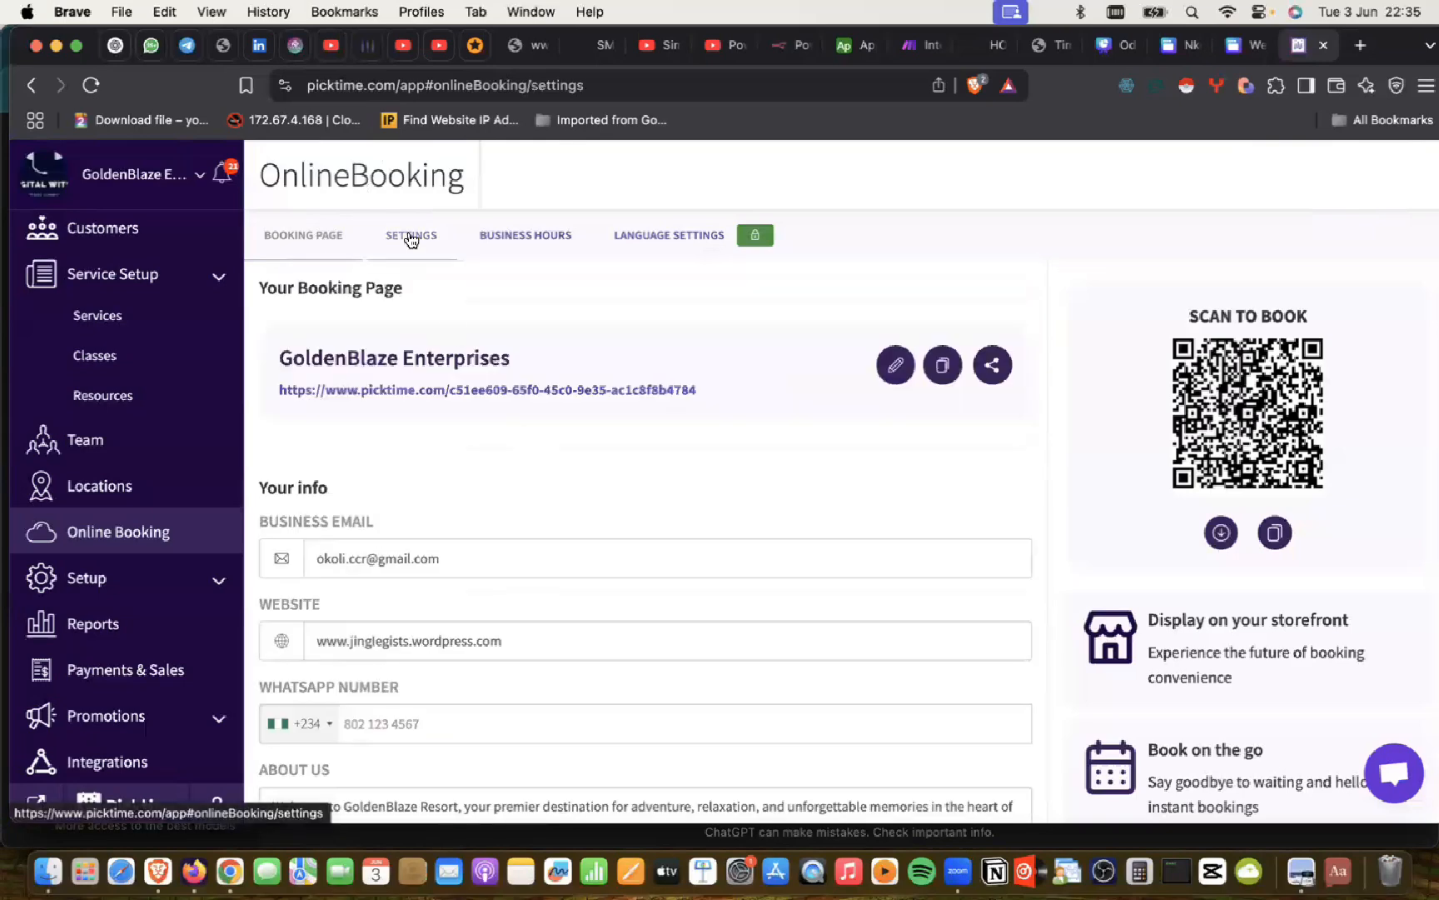
pyautogui.click(323, 238)
pyautogui.scroll(-5, 379, 520)
# Step: Paste the rest of the GoldenBlaze description after the first About Us paragraph
pyautogui.click(354, 585)
pyautogui.press('Return')
pyautogui.press('Return')
pyautogui.write("At GoldenBlaze, we blend natural beauty with luxury and personalized service. Whether you're here to ride the waves on a jet ski, explore the underwater world with our guided diving experiences, or glide across the water on a Manta5 Hydrofoiler, every moment is designed to spark joy and wonder.  Our team of certified instructors and hospitality experts ensures a seamless booking experience, safe adventures, and world-class service tailored to your schedule. We cater to guests from around the world, with flexible online bookings and activity slots that suit every pace — from adrenaline-pumping rides to tranquil marine exploration.  ✨ Book now and let GoldenBlaze Resort ignite your perfect day!")
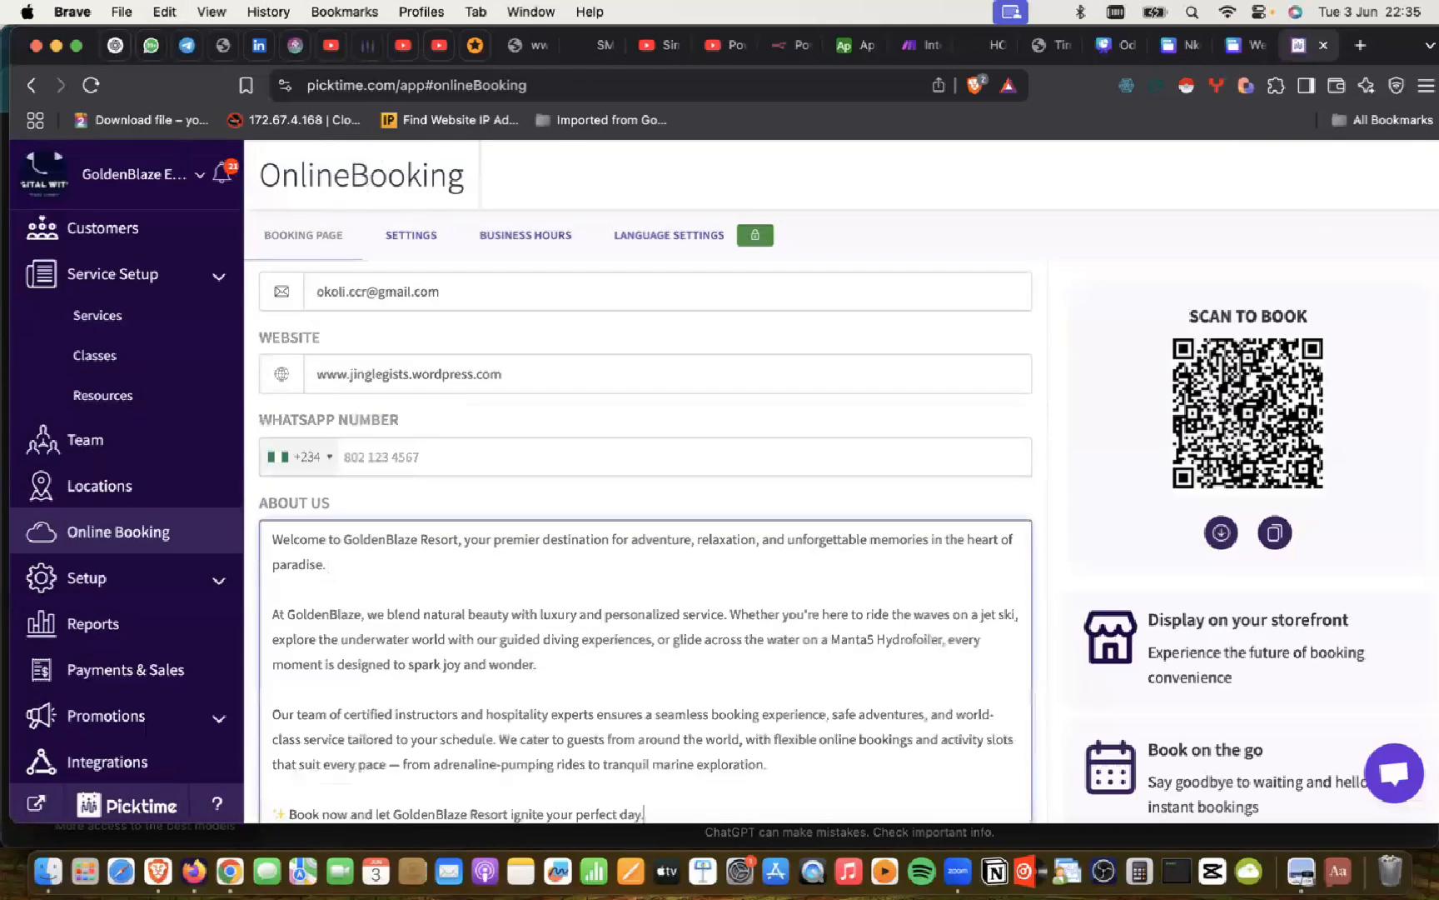
pyautogui.scroll(4, 392, 425)
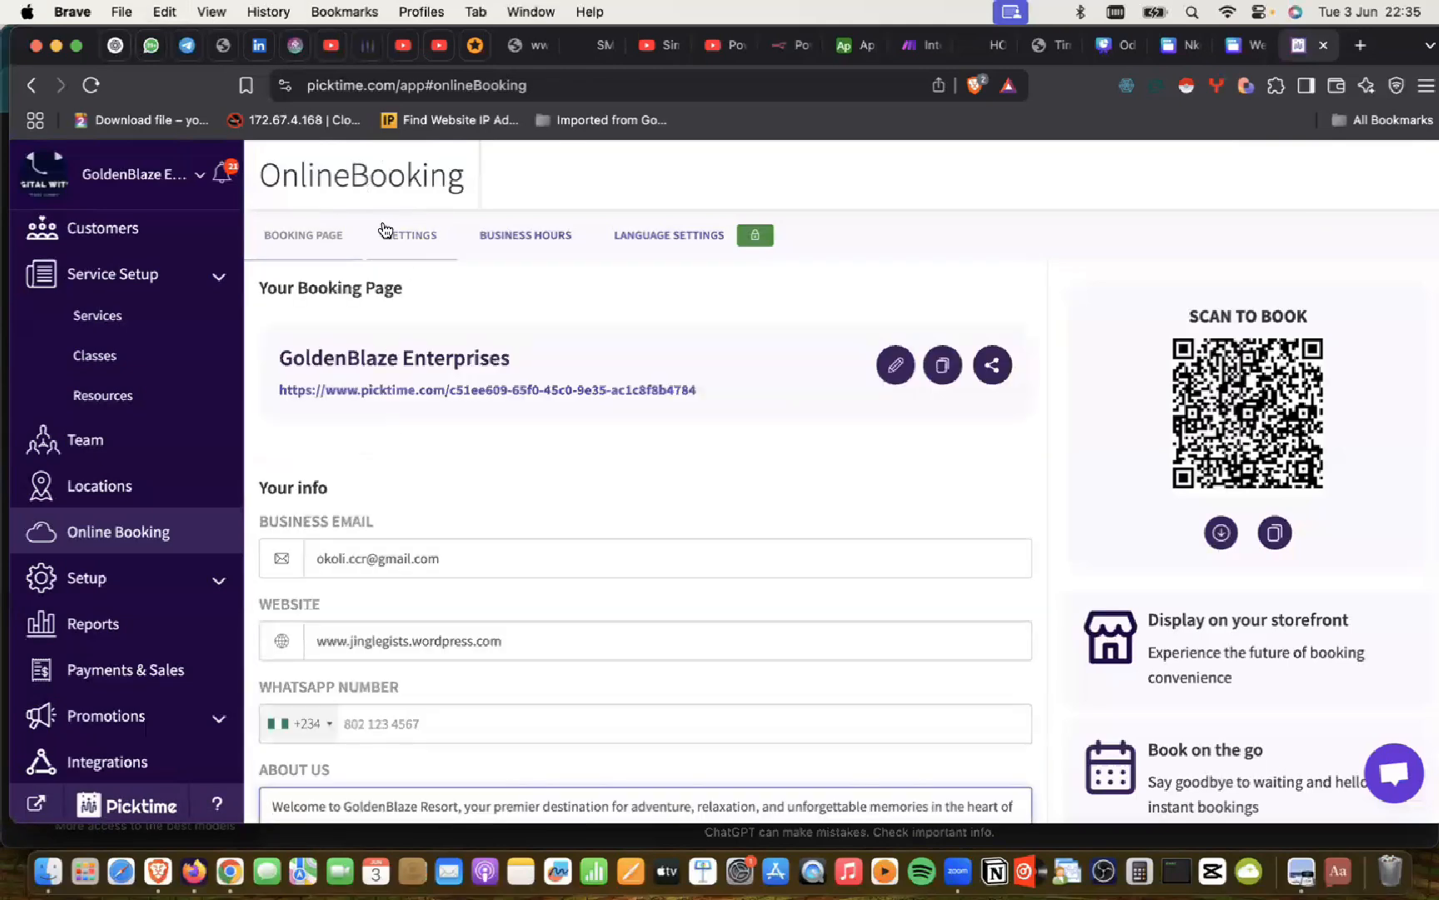
pyautogui.click(538, 184)
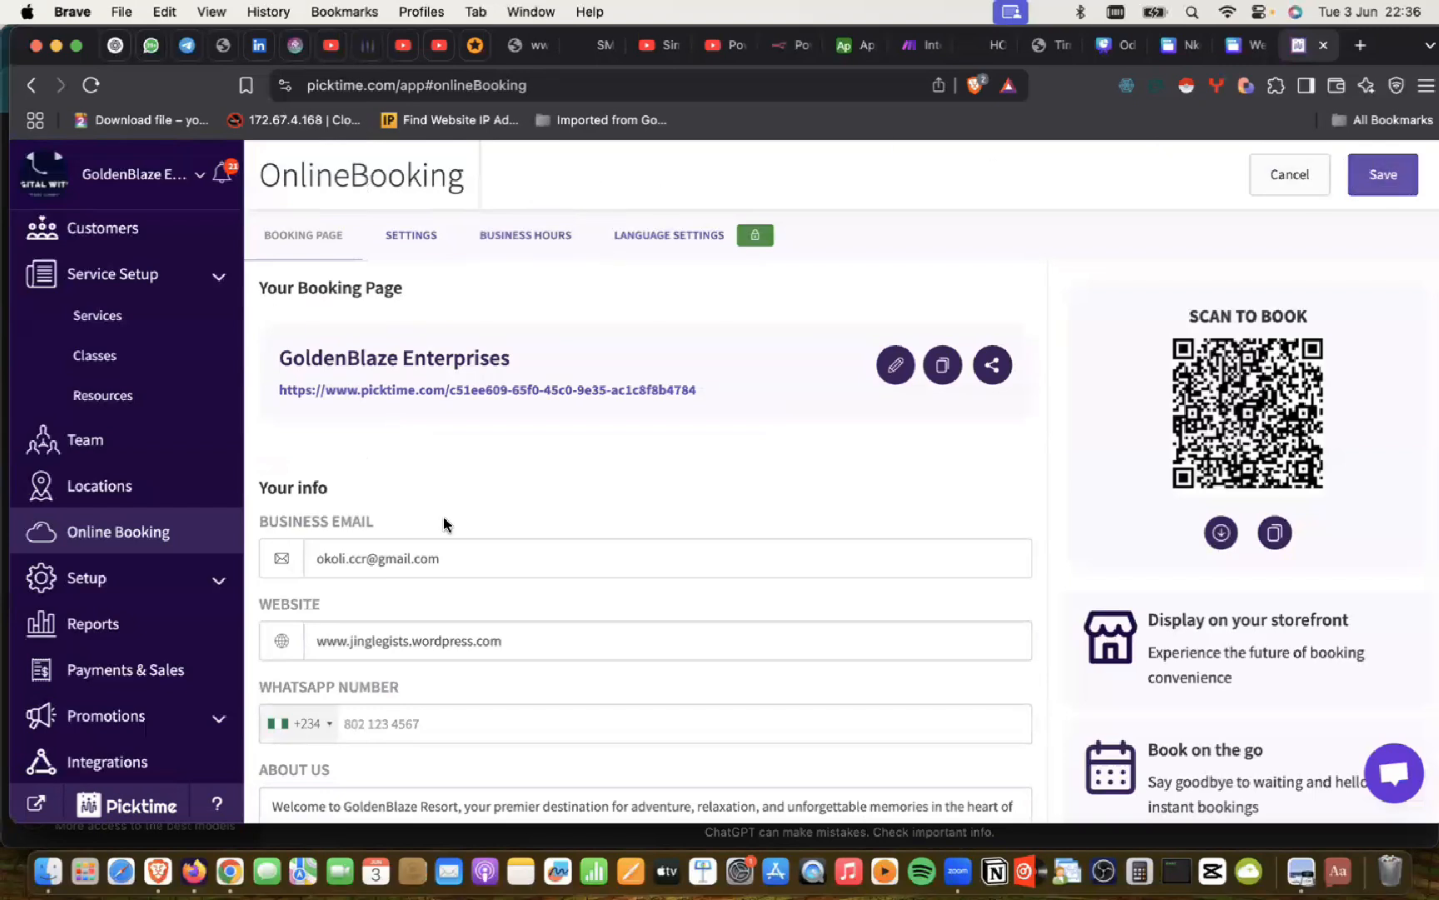
# Step: Save the booking page details with the updated About Us text
pyautogui.scroll(-5, 417, 569)
pyautogui.click(392, 574)
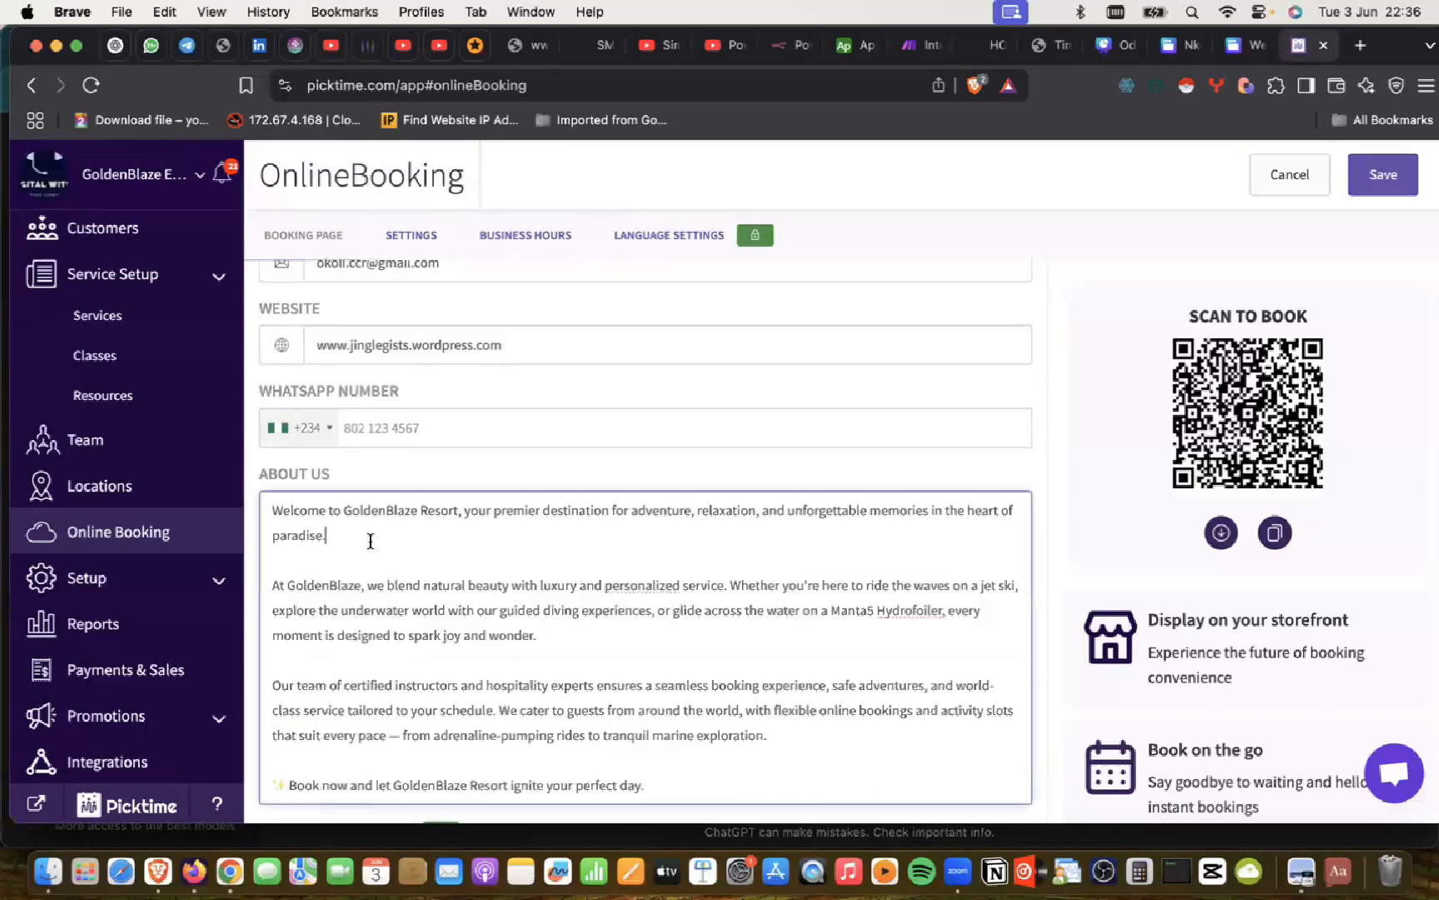
pyautogui.scroll(5, 399, 546)
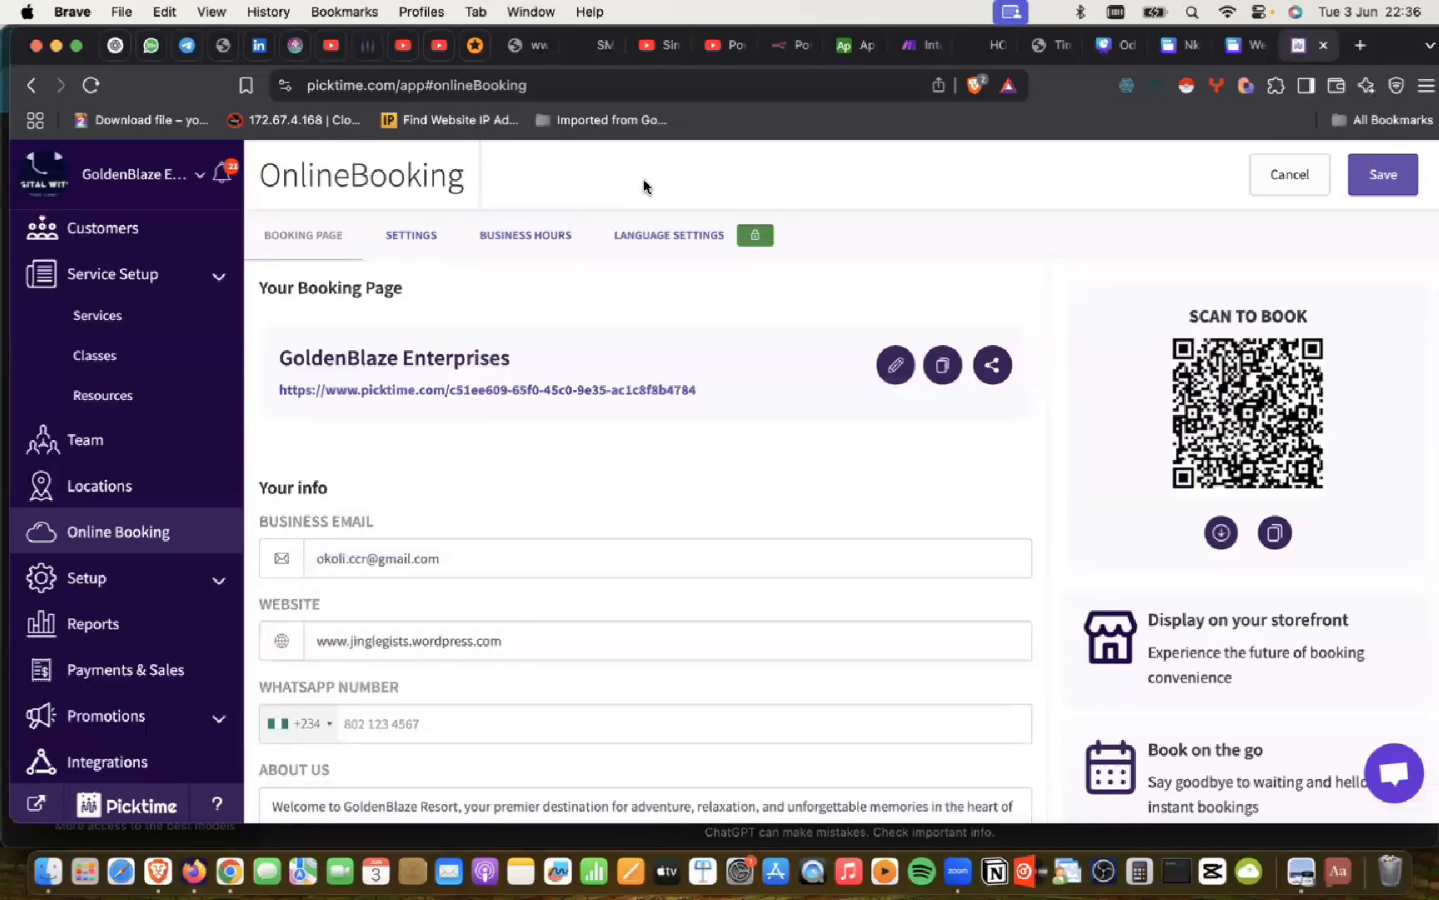
pyautogui.click(1383, 177)
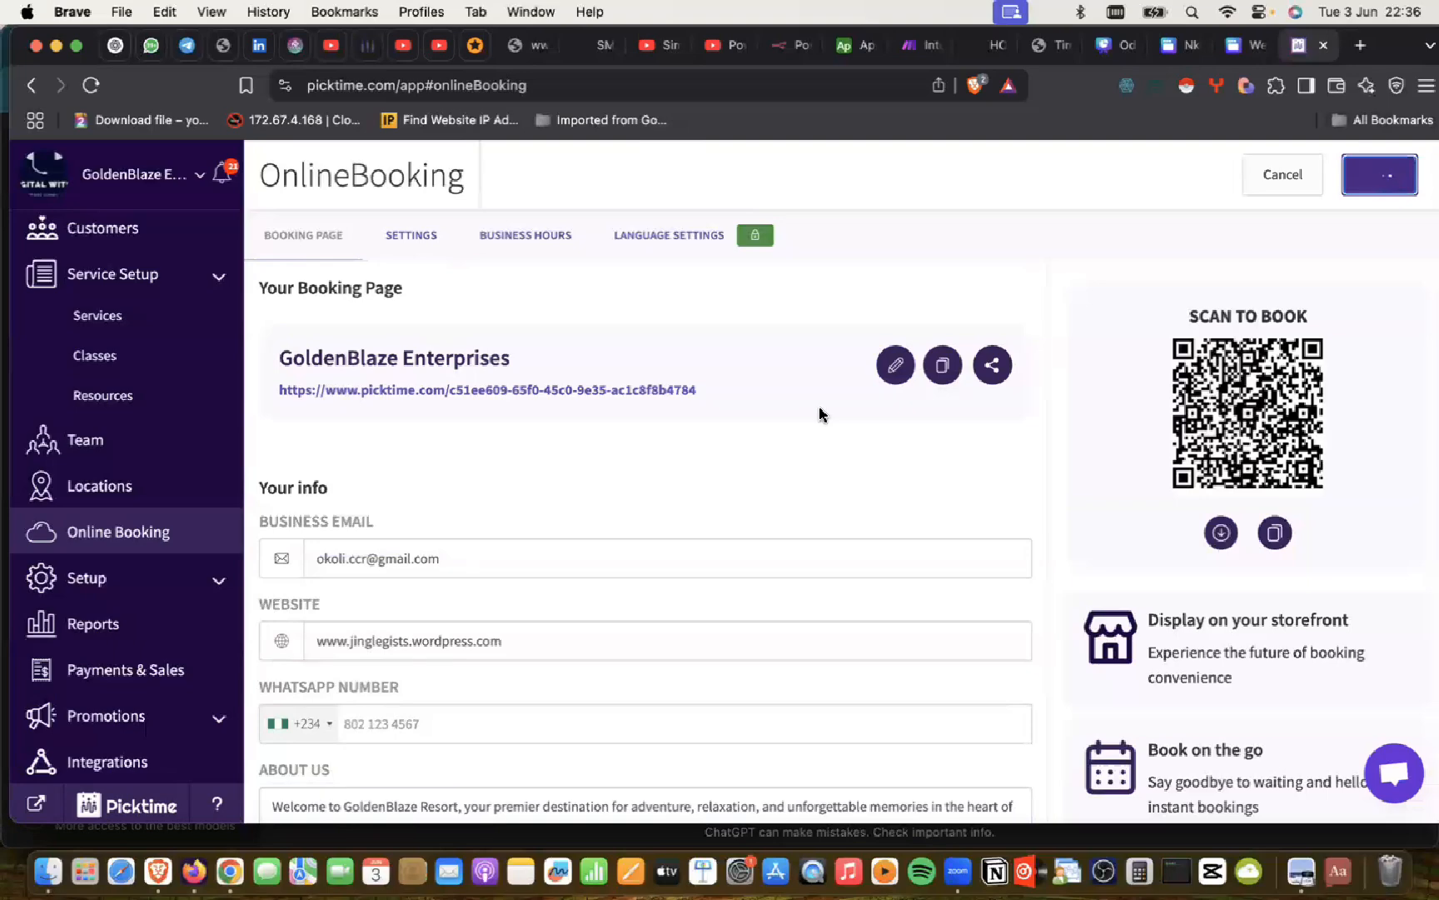
pyautogui.scroll(-8, 821, 414)
pyautogui.scroll(5, 820, 414)
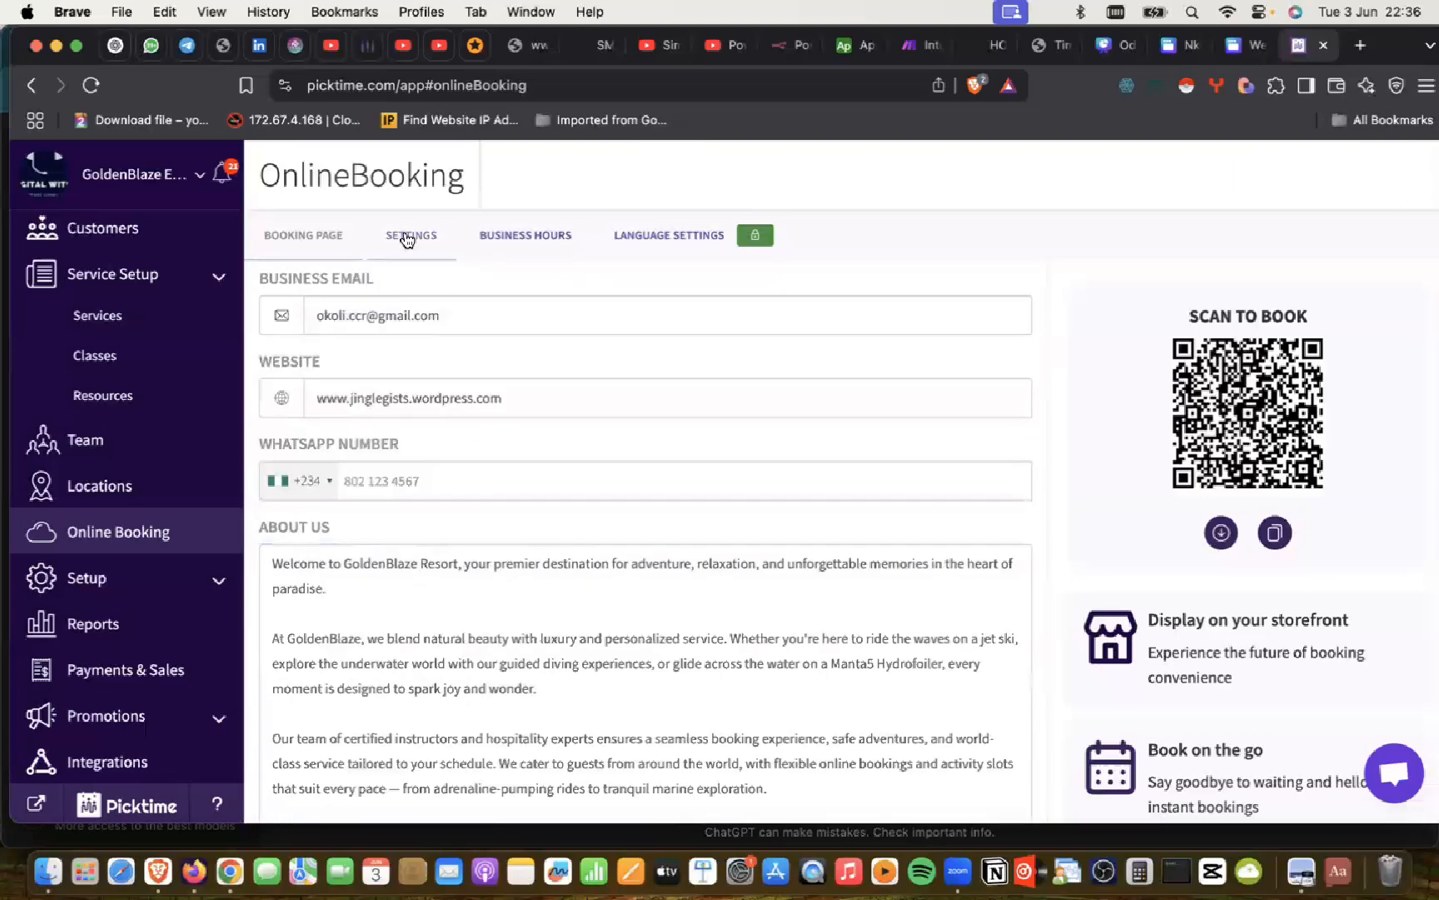
# Step: Show the booking link's share options (Facebook, X, LinkedIn, WhatsApp, Telegram, Reddit, Email)
pyautogui.click(407, 236)
pyautogui.click(296, 235)
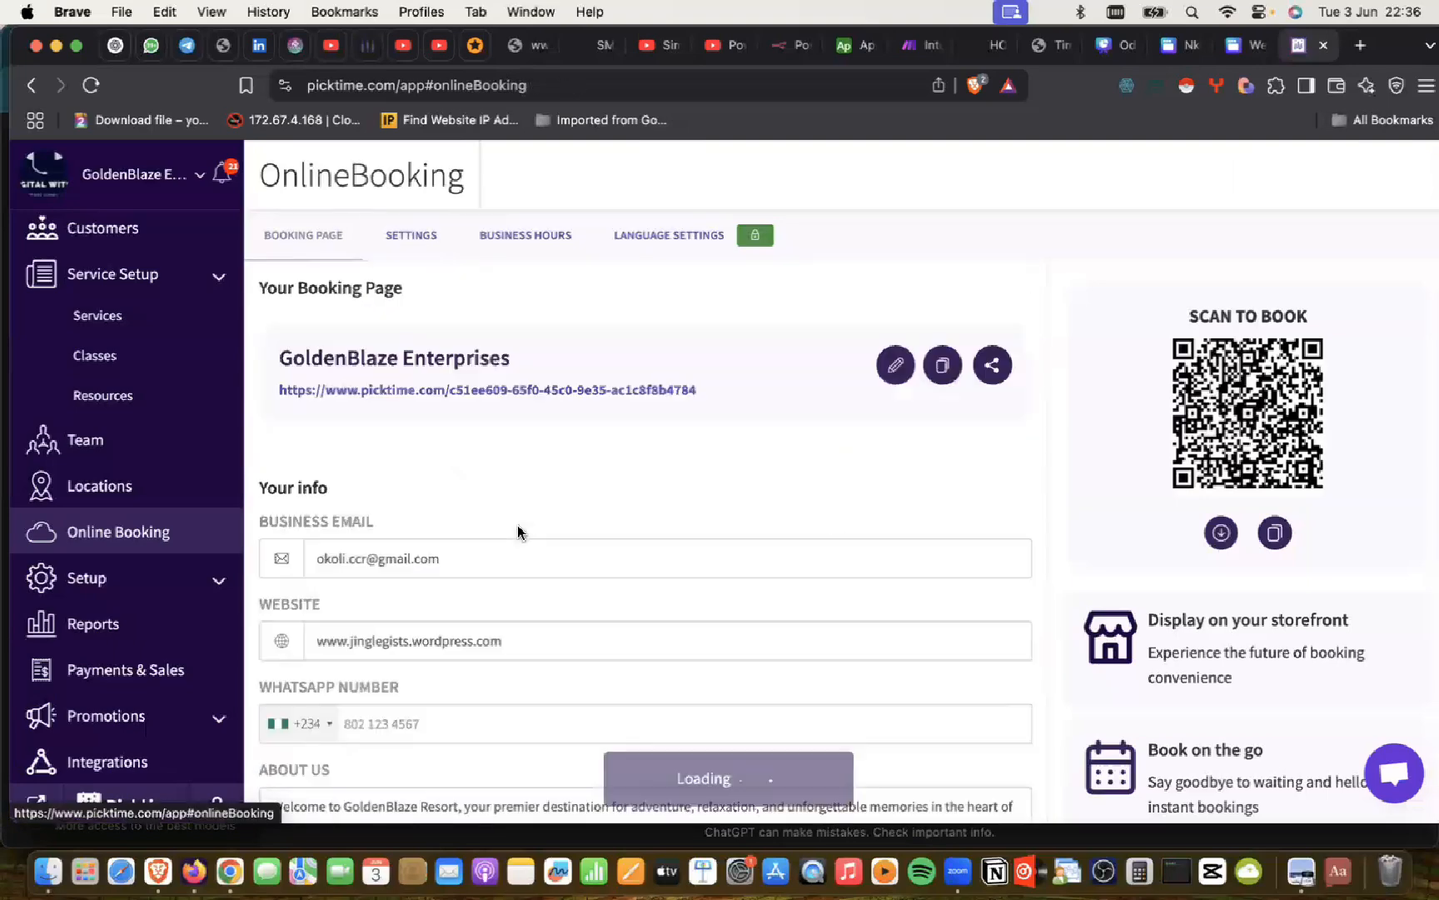
pyautogui.scroll(-6, 517, 531)
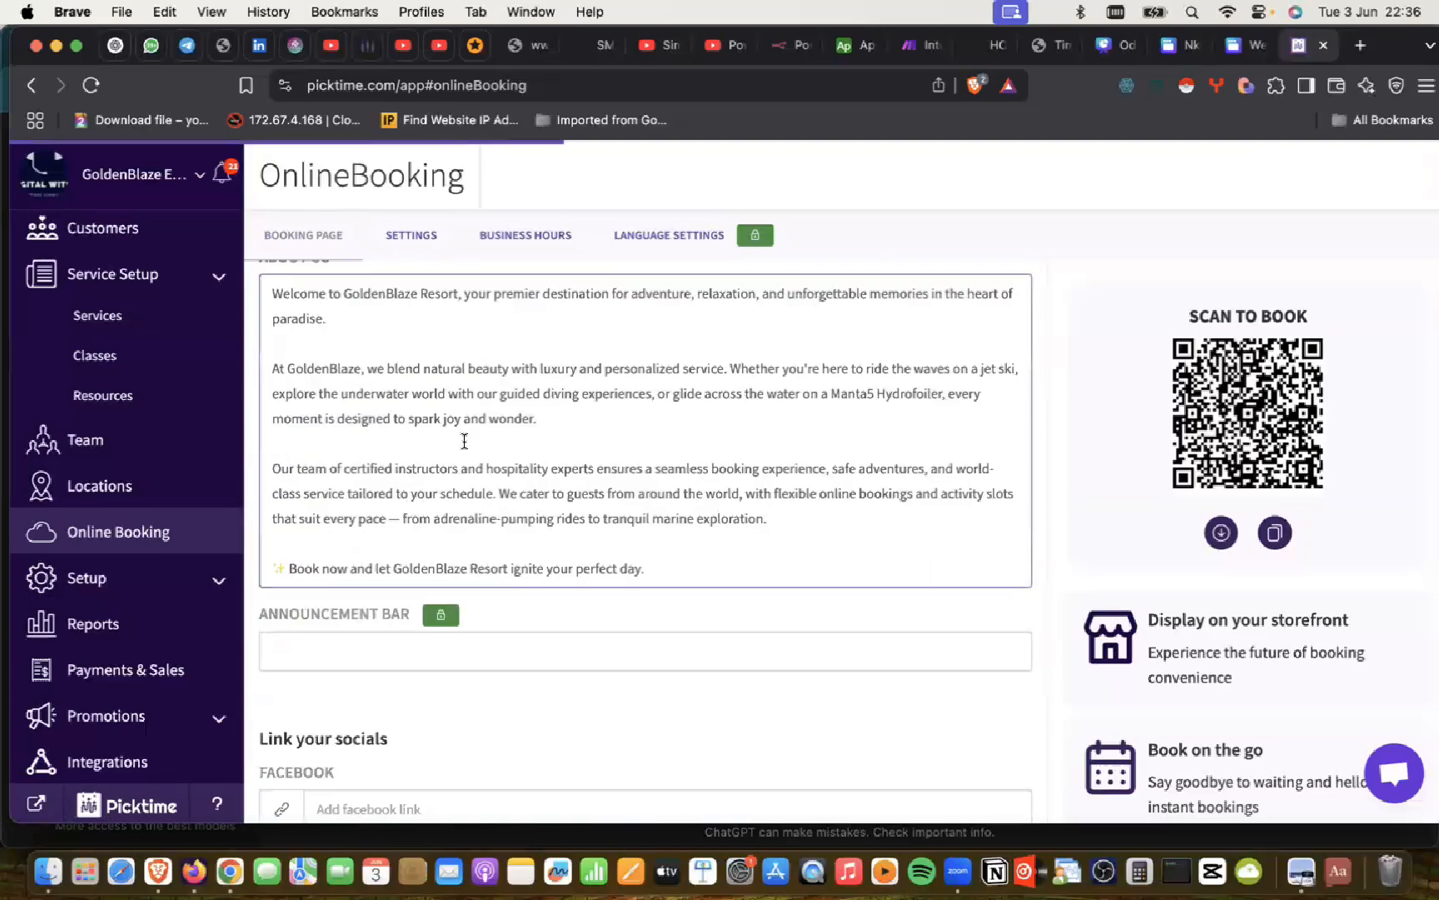
pyautogui.scroll(6, 496, 406)
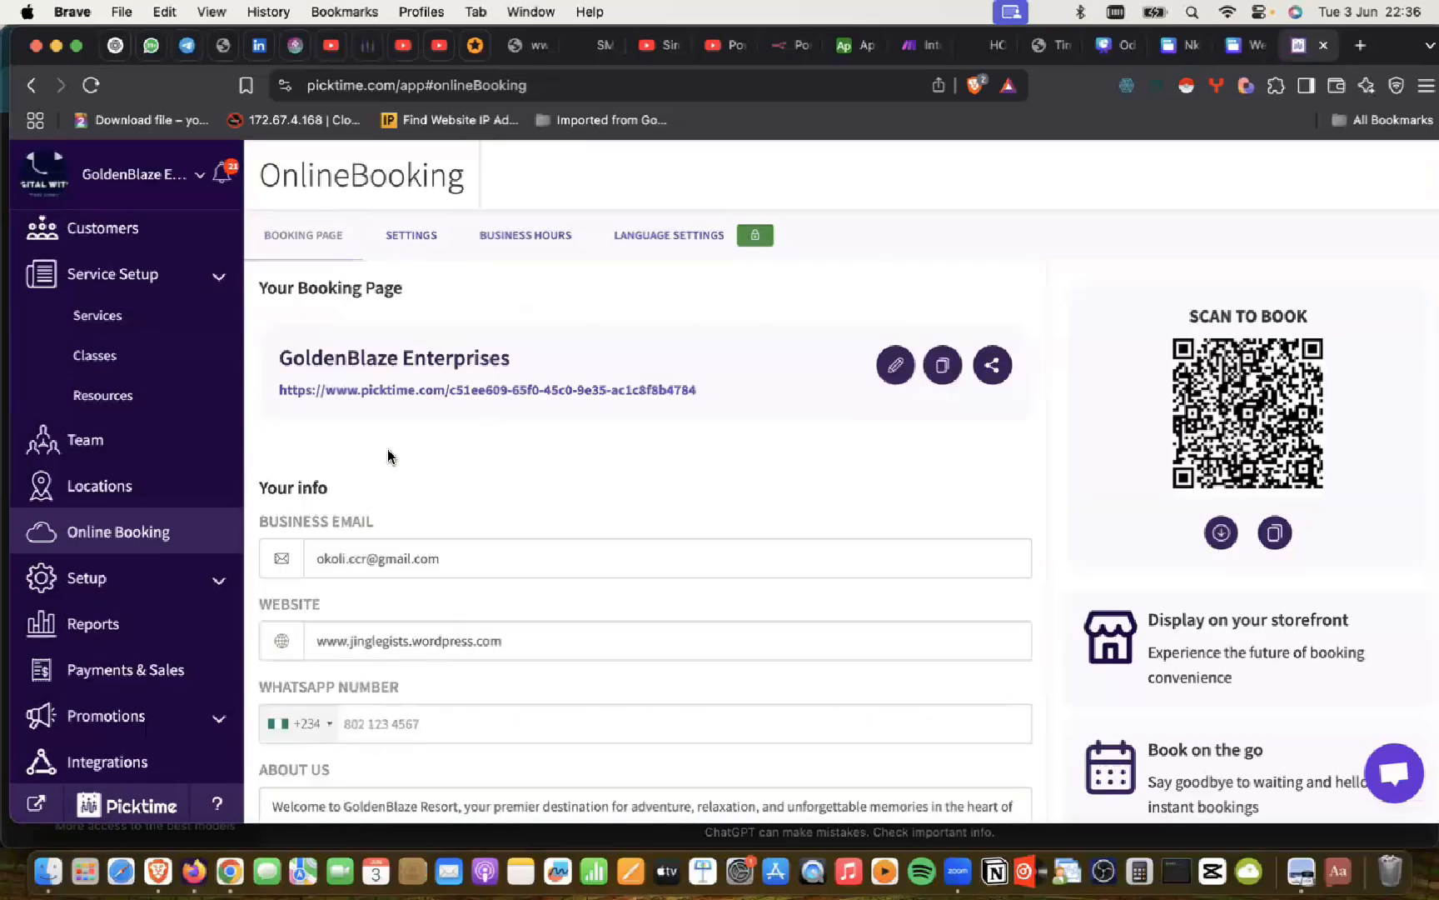
pyautogui.click(991, 373)
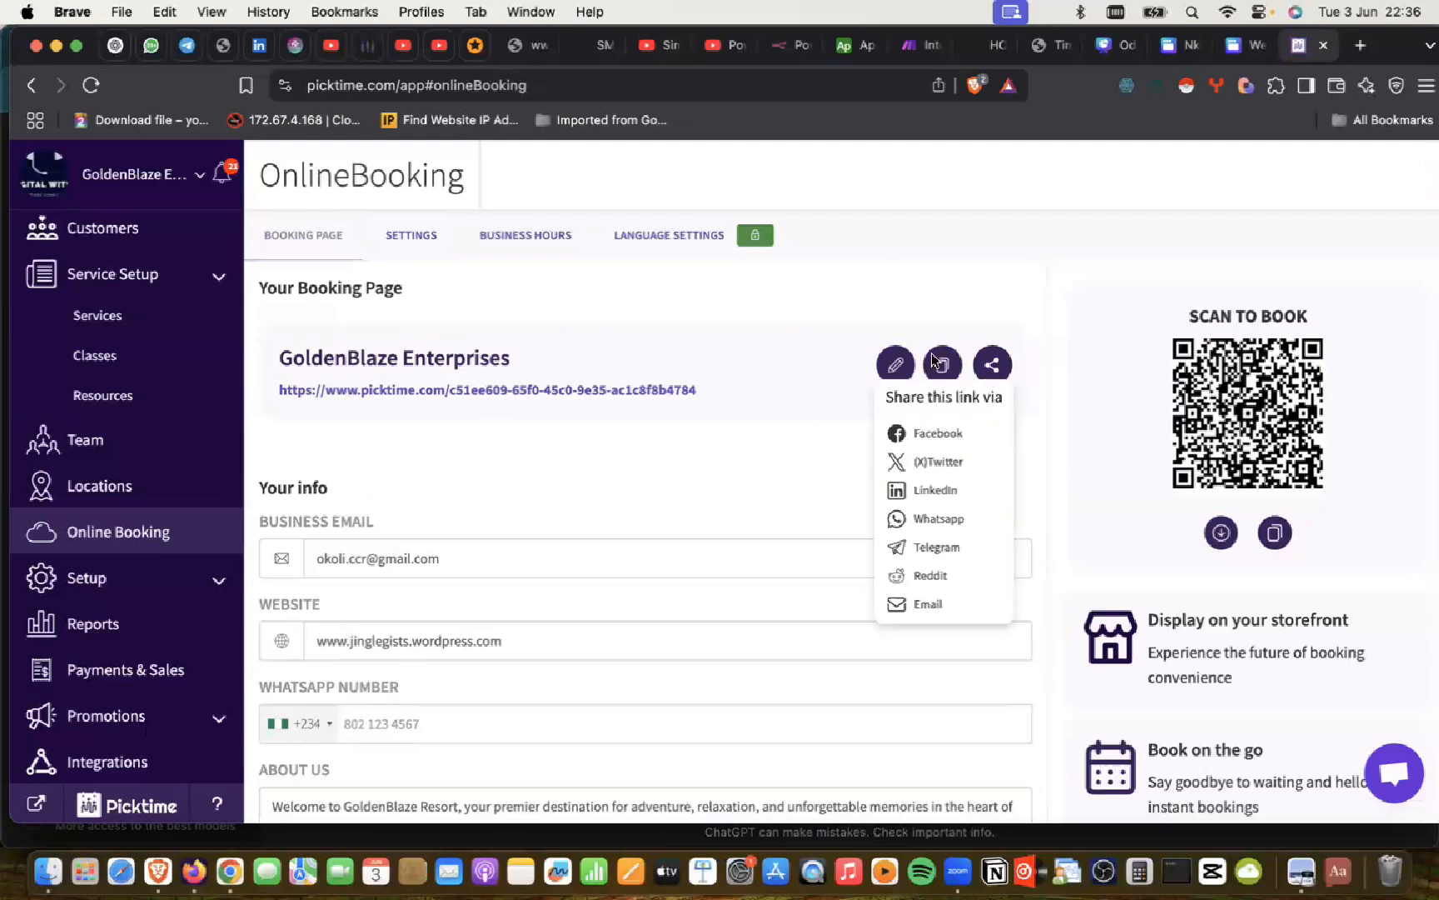
# Step: Copy the GoldenBlaze booking page link, paste it into the address bar, then undo the paste
pyautogui.click(993, 374)
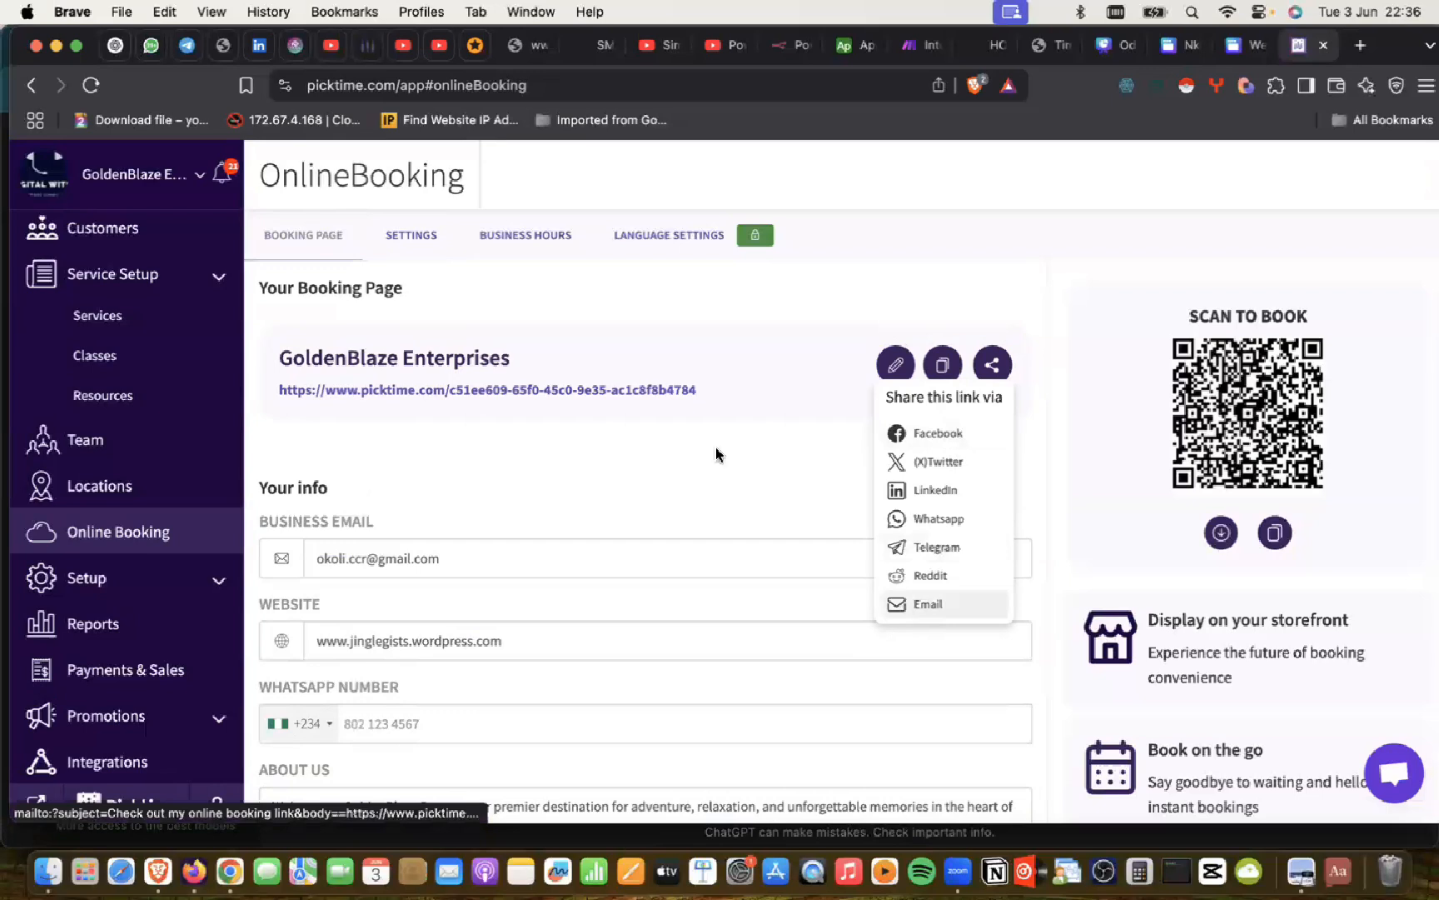
pyautogui.click(670, 417)
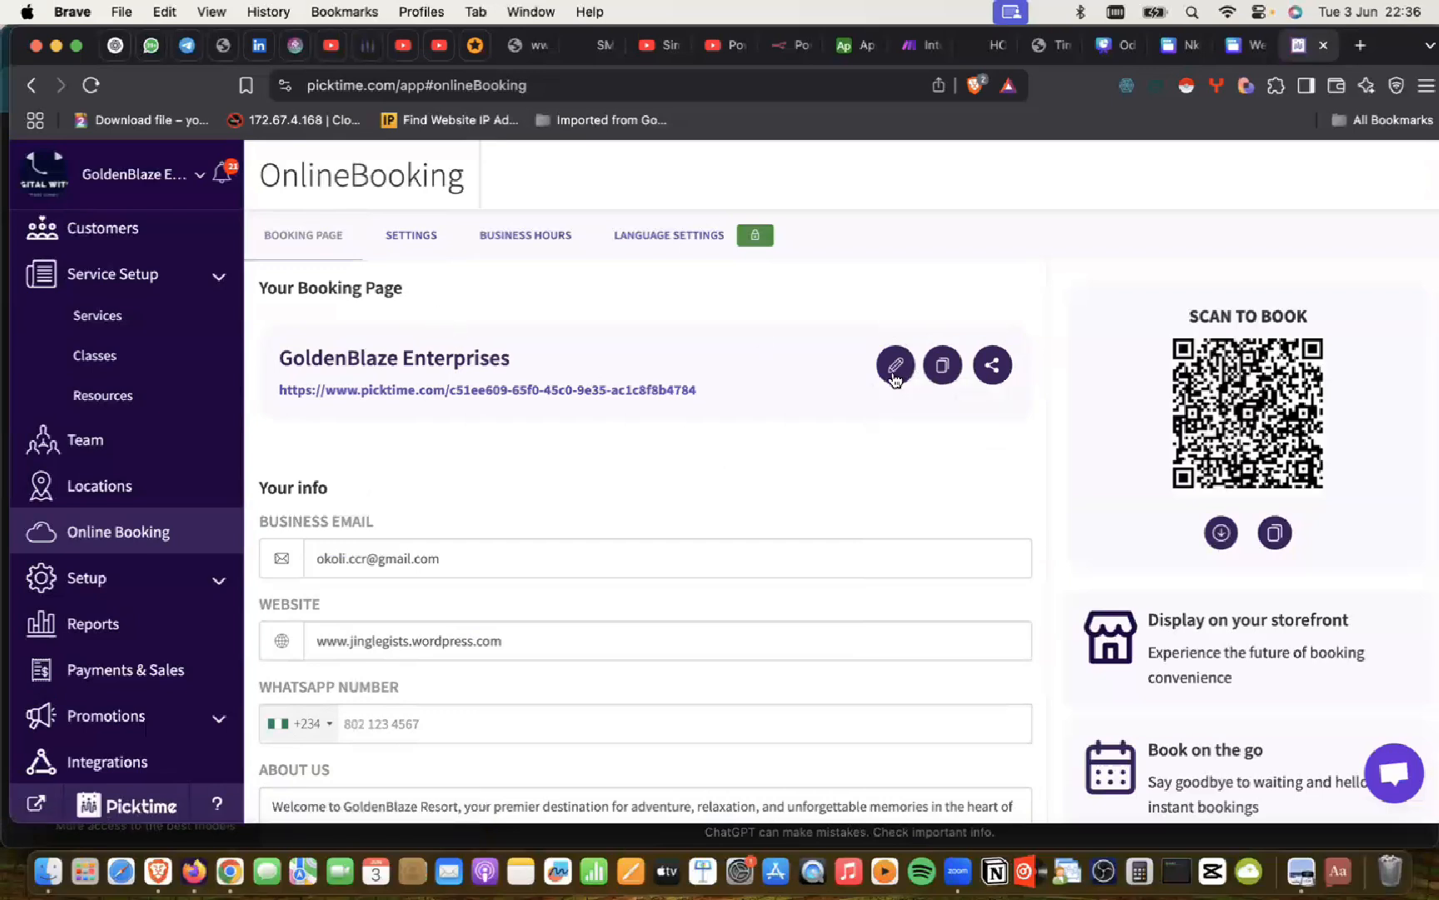
pyautogui.click(943, 367)
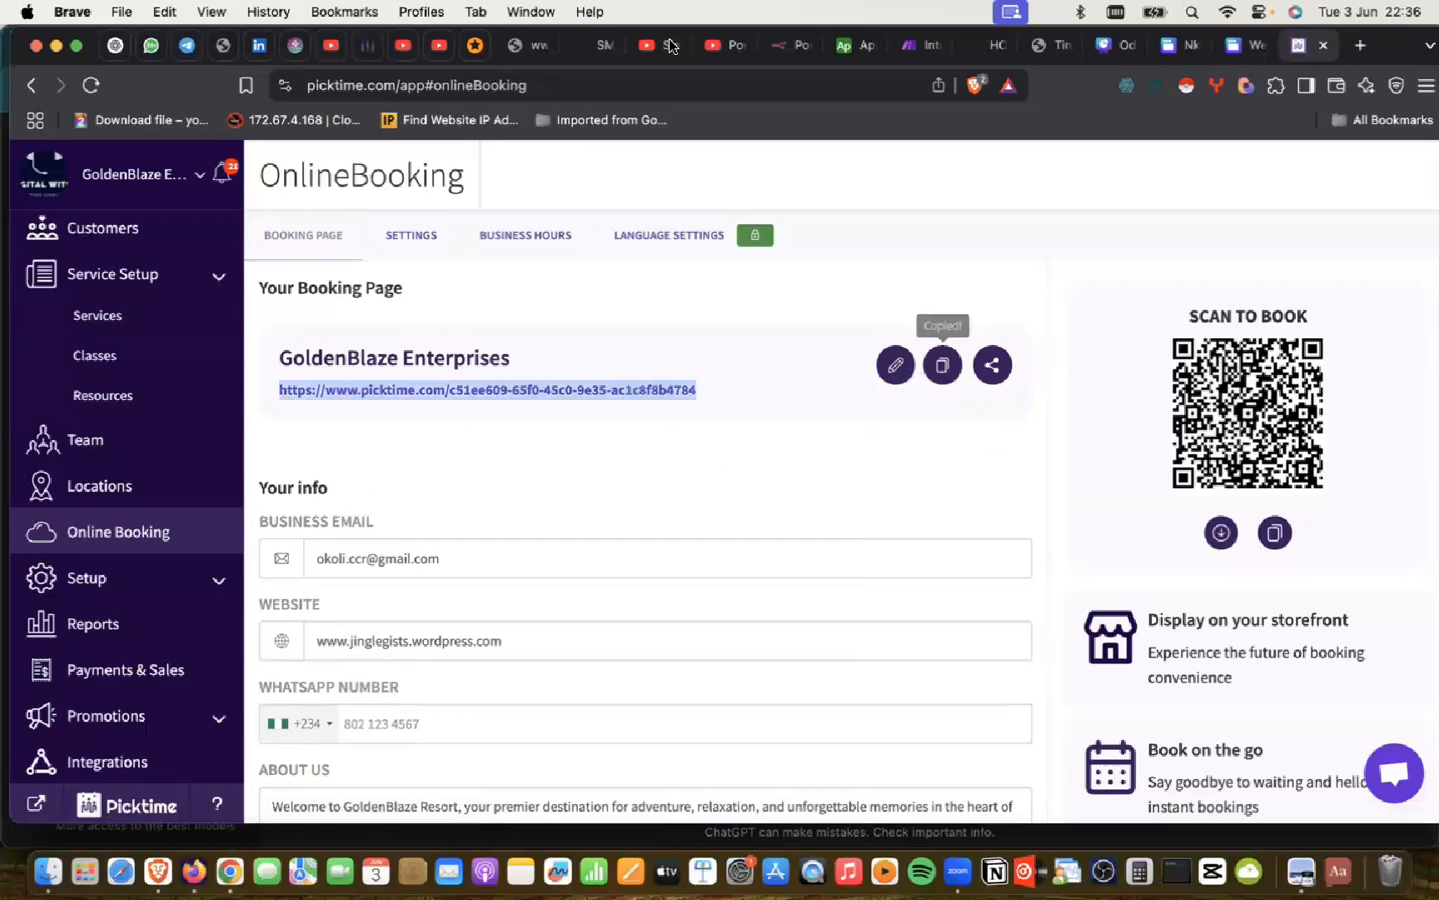
pyautogui.click(641, 75)
pyautogui.press('super+v')
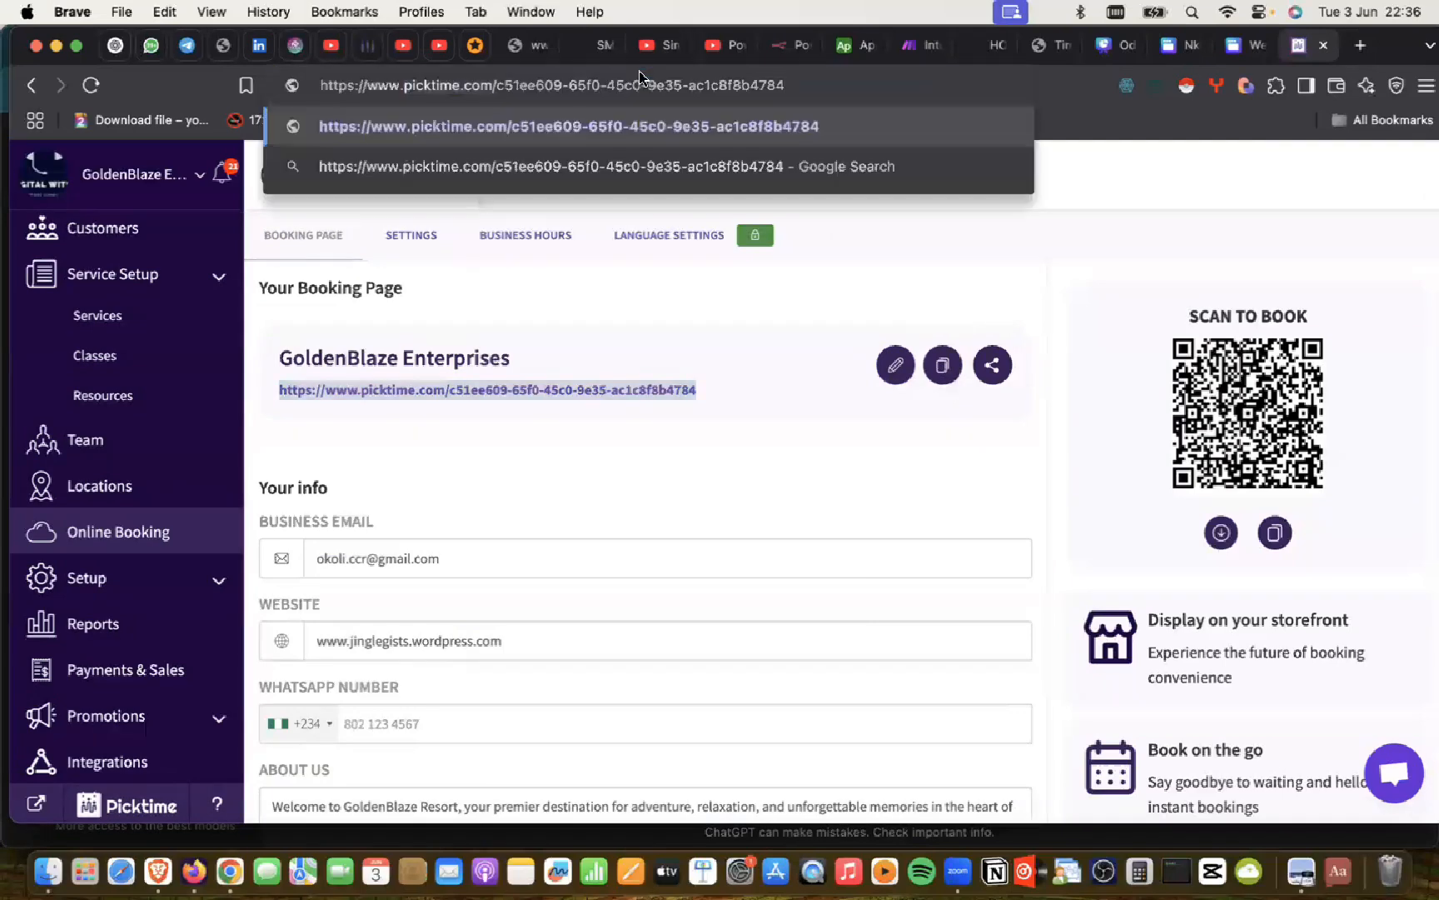
pyautogui.press('super+z')
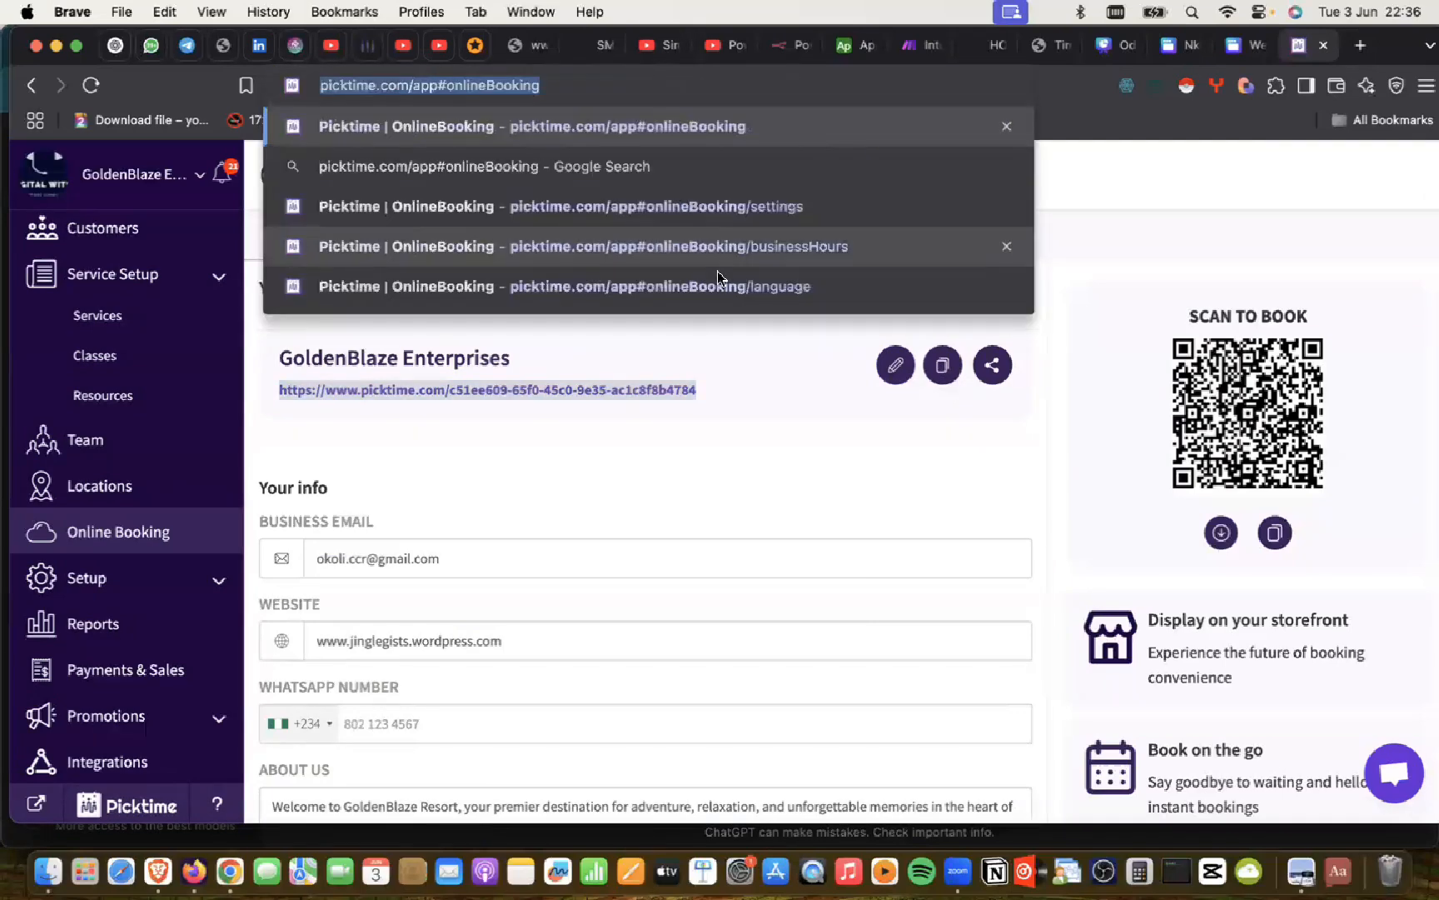
pyautogui.press('Escape')
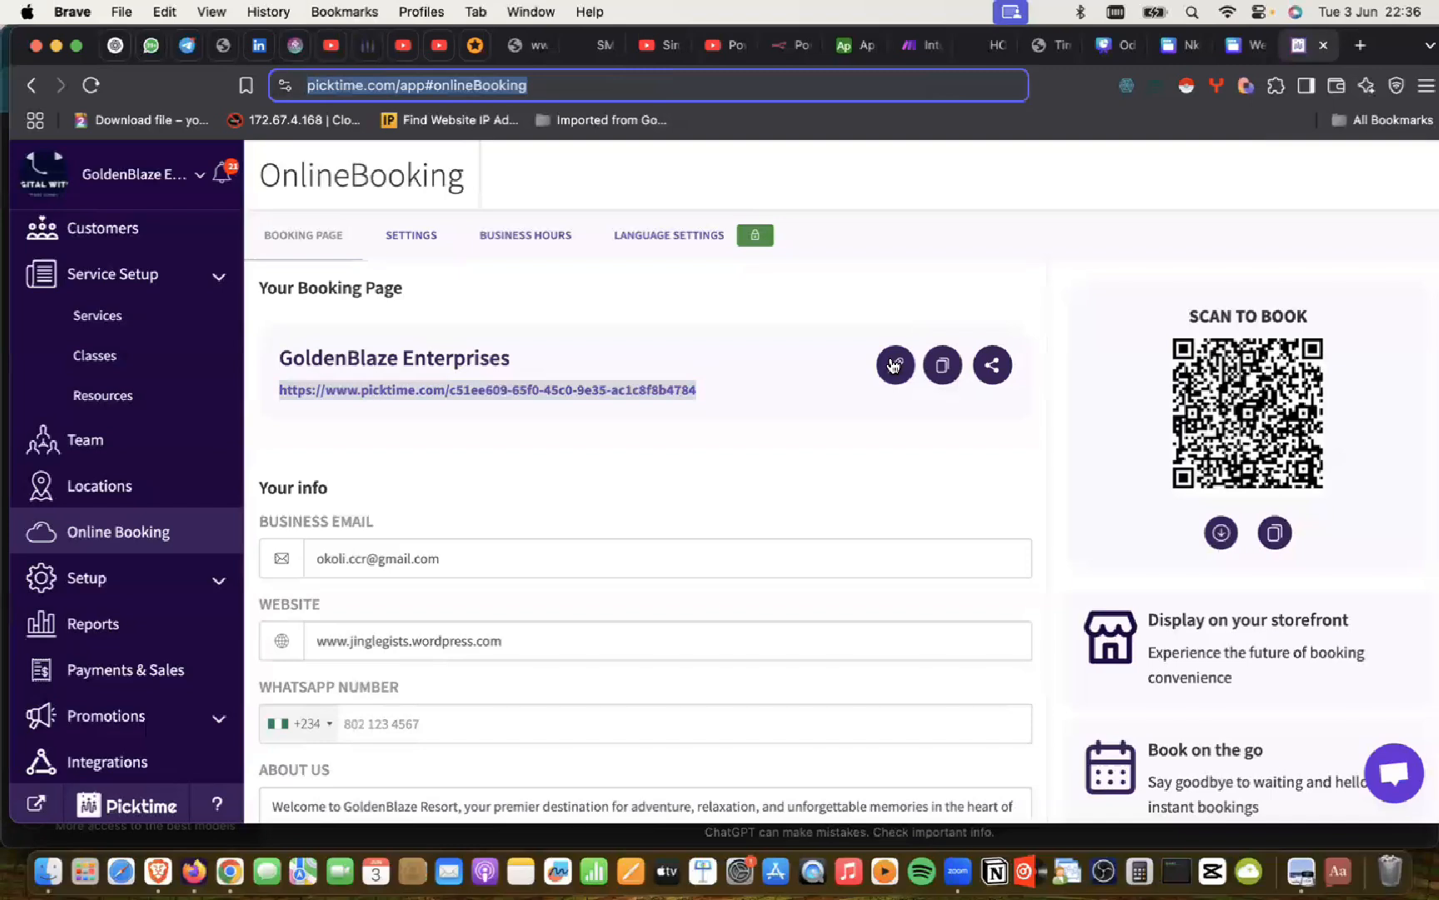
# Step: Share the booking link by email, cancel the Open Mail prompt, and close the blank tab
pyautogui.click(992, 370)
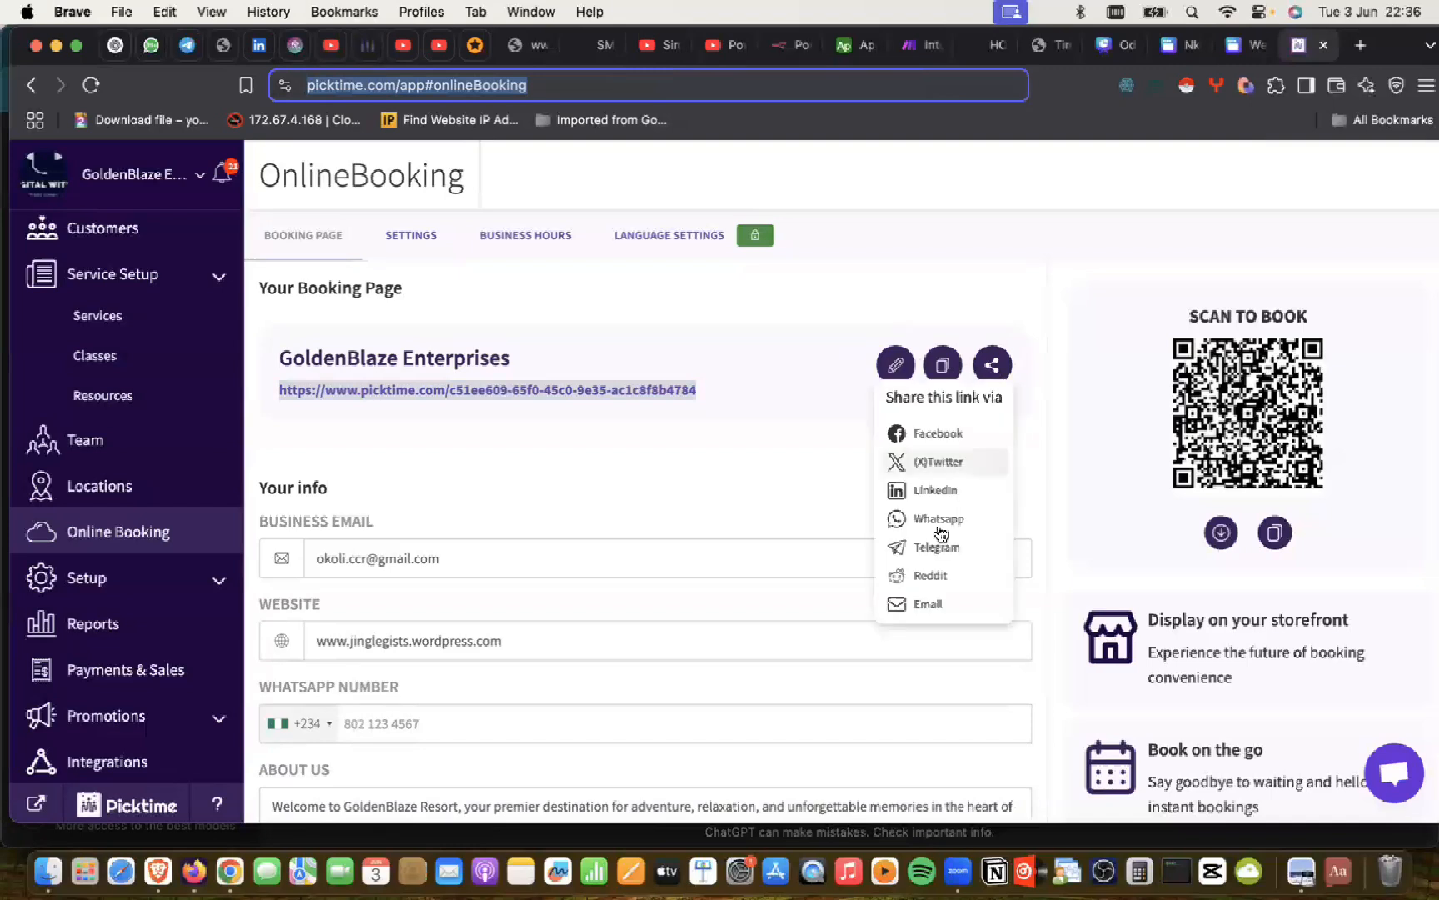
pyautogui.click(918, 605)
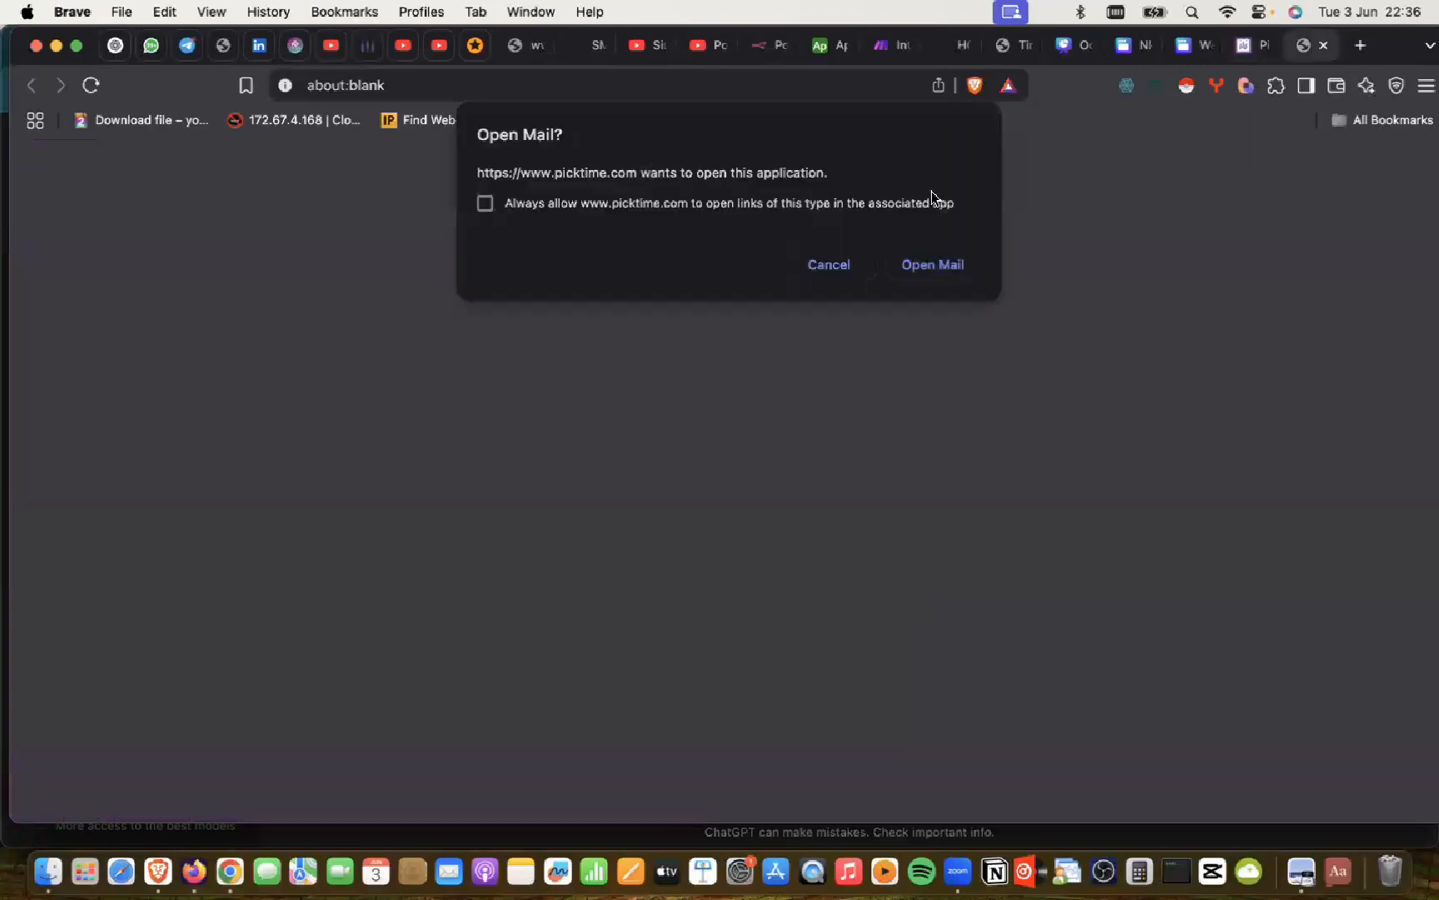
pyautogui.click(833, 264)
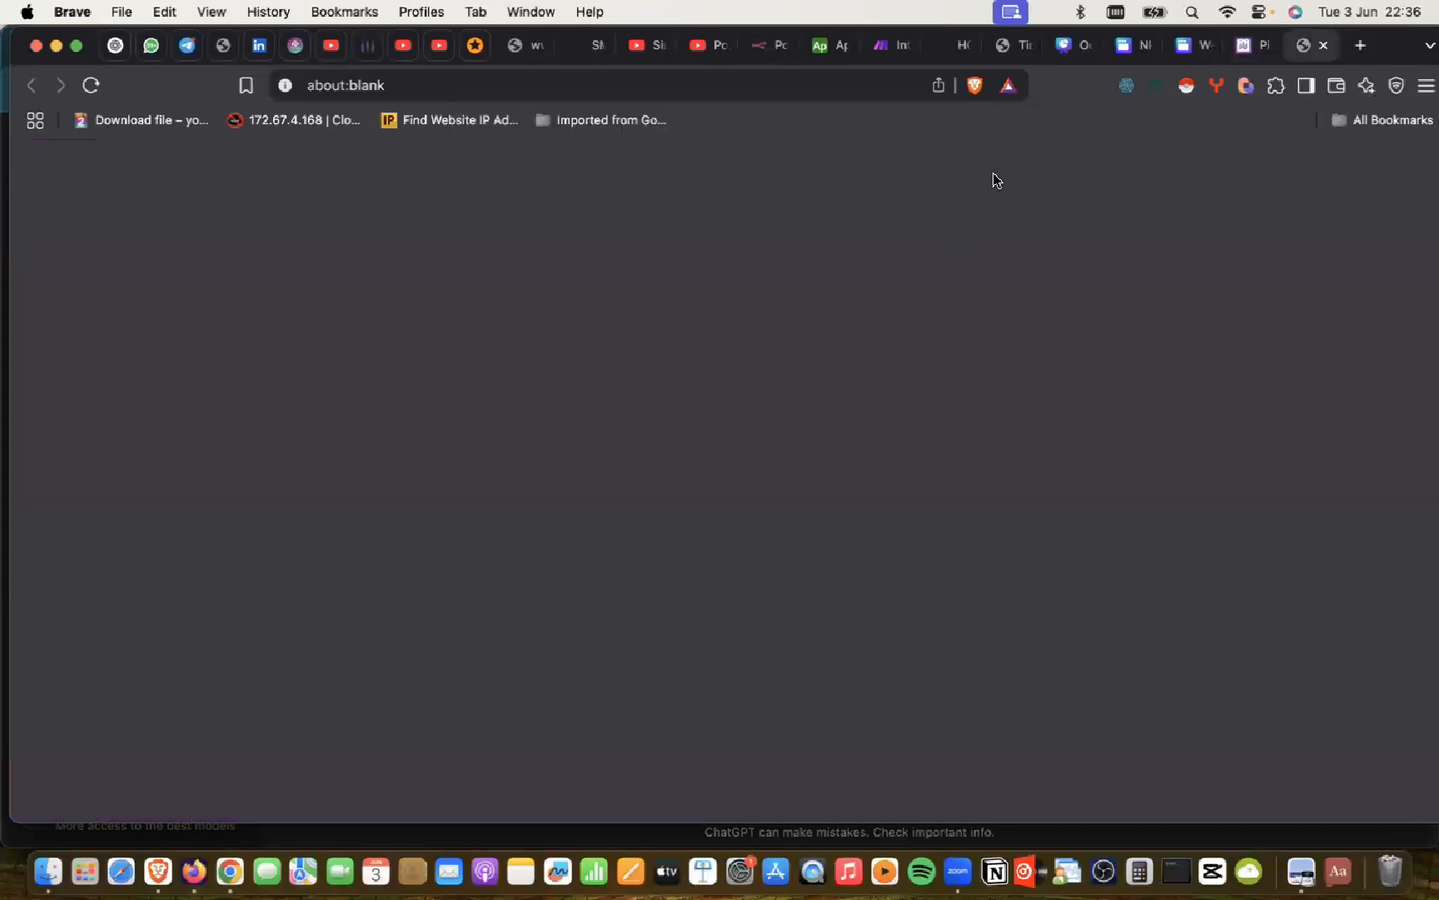
pyautogui.click(1326, 47)
pyautogui.scroll(-5, 545, 488)
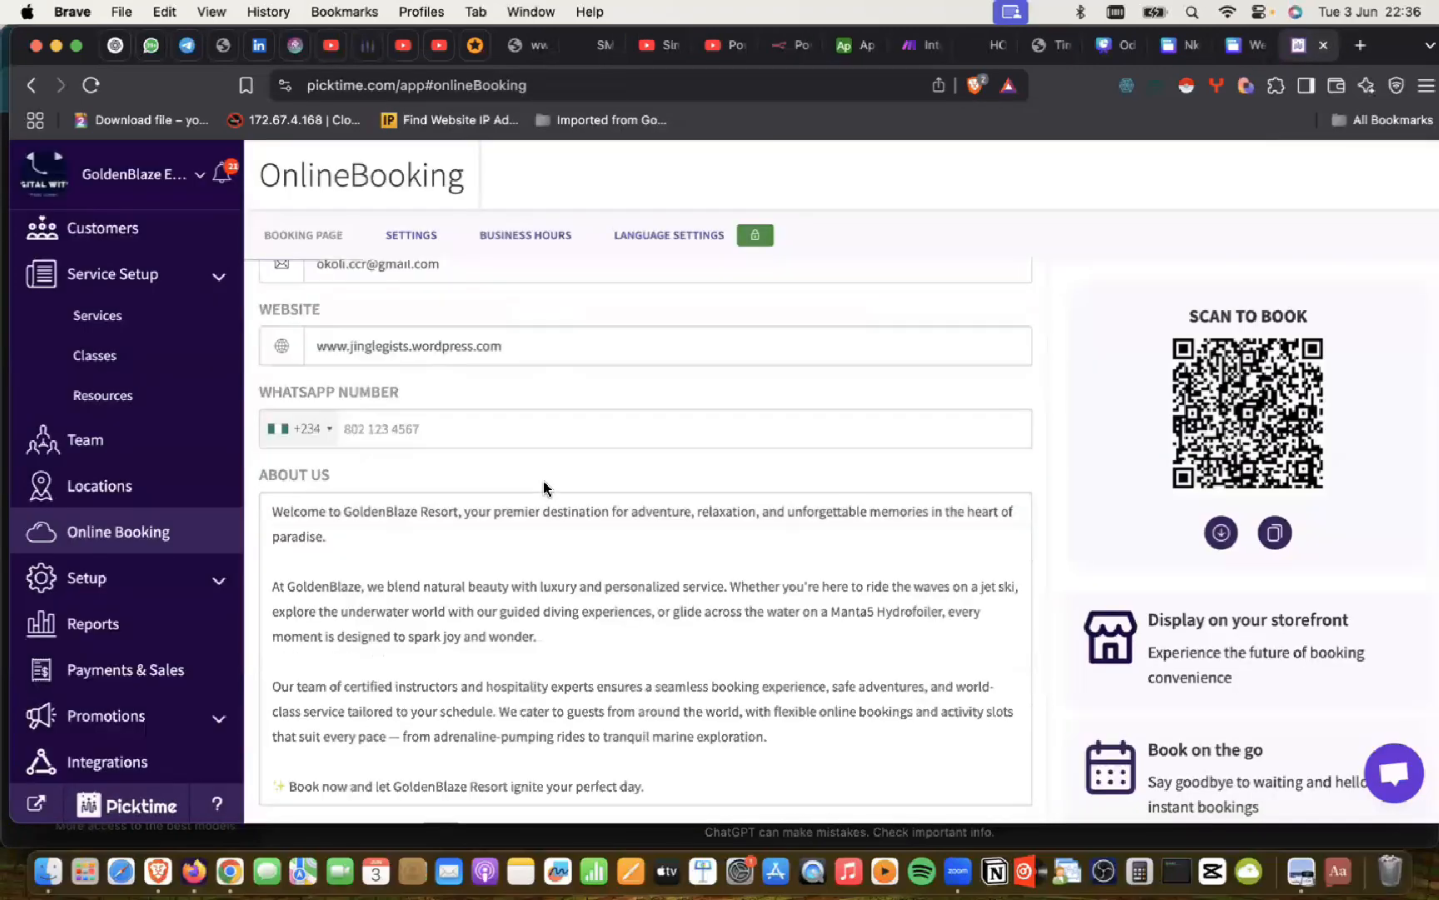
pyautogui.scroll(-10, 544, 483)
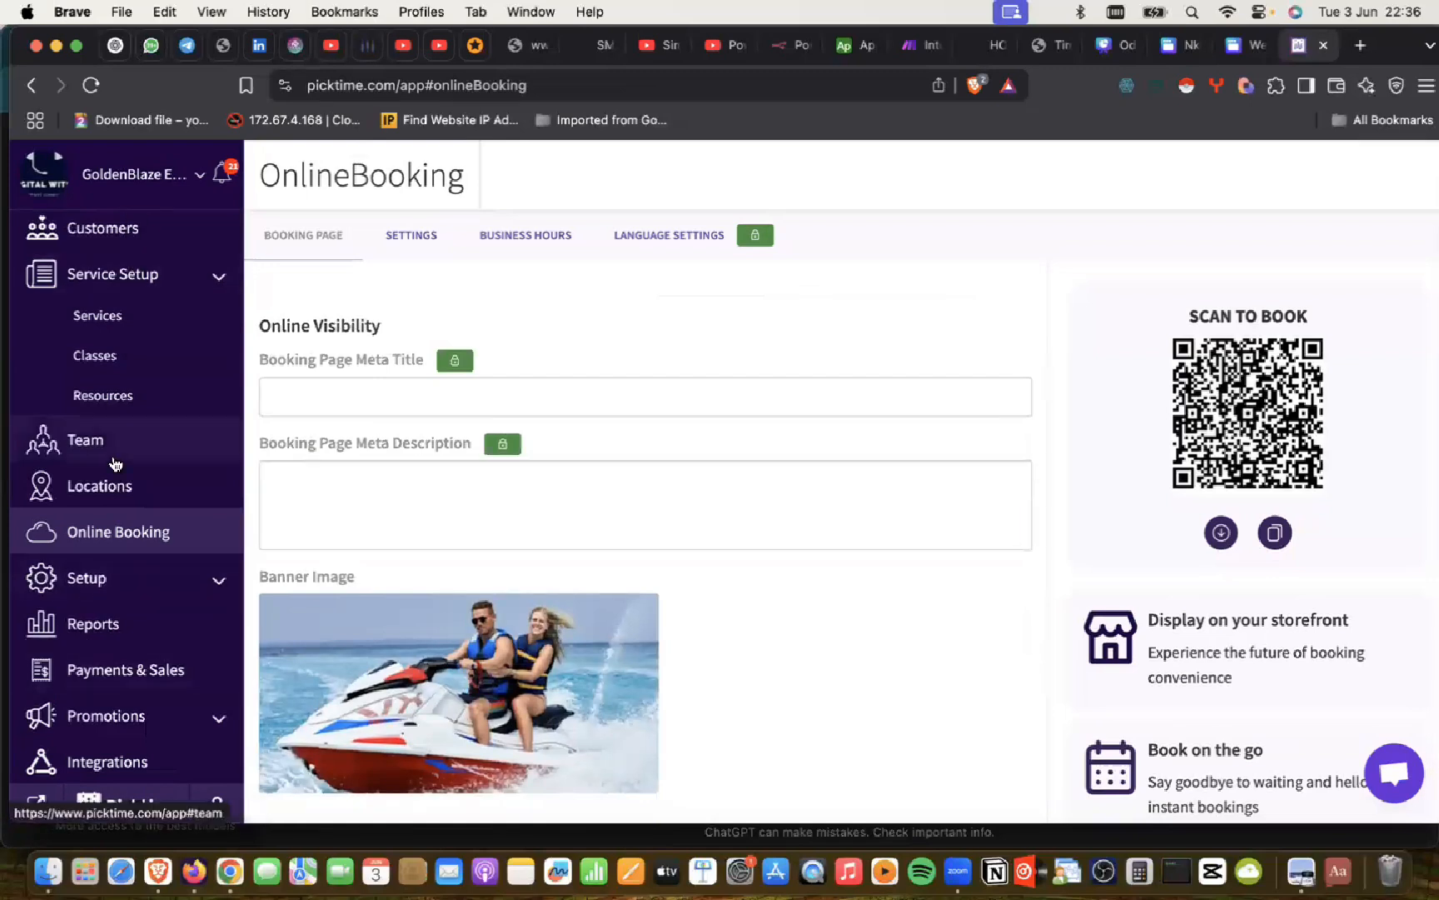
pyautogui.scroll(3, 115, 463)
pyautogui.scroll(-3, 115, 463)
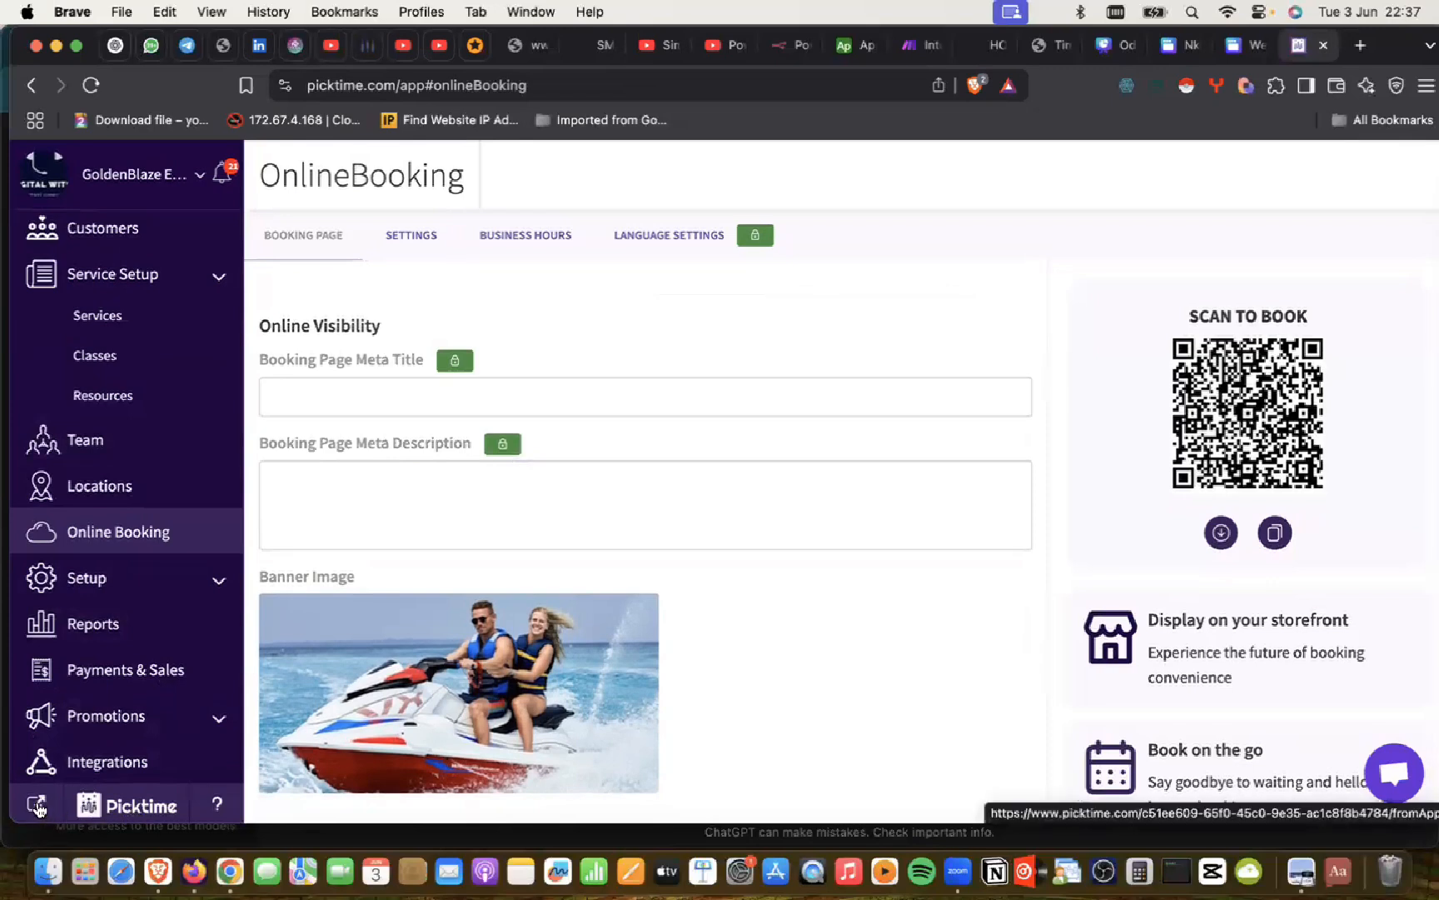
# Step: Open the public booking page in a new tab and dismiss the welcome message and cookie notice
pyautogui.click(37, 805)
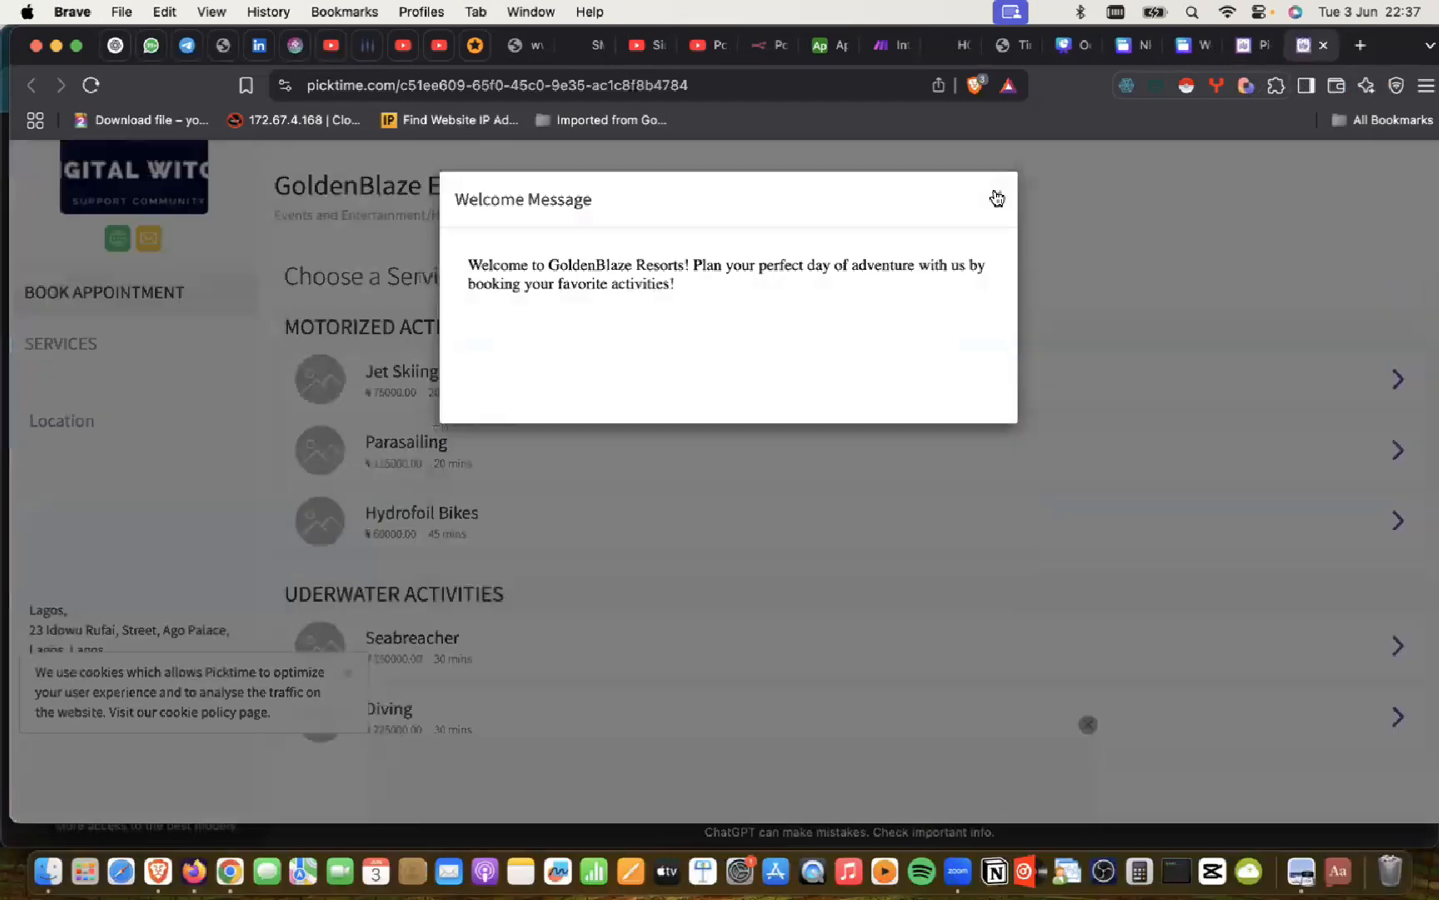
pyautogui.click(997, 195)
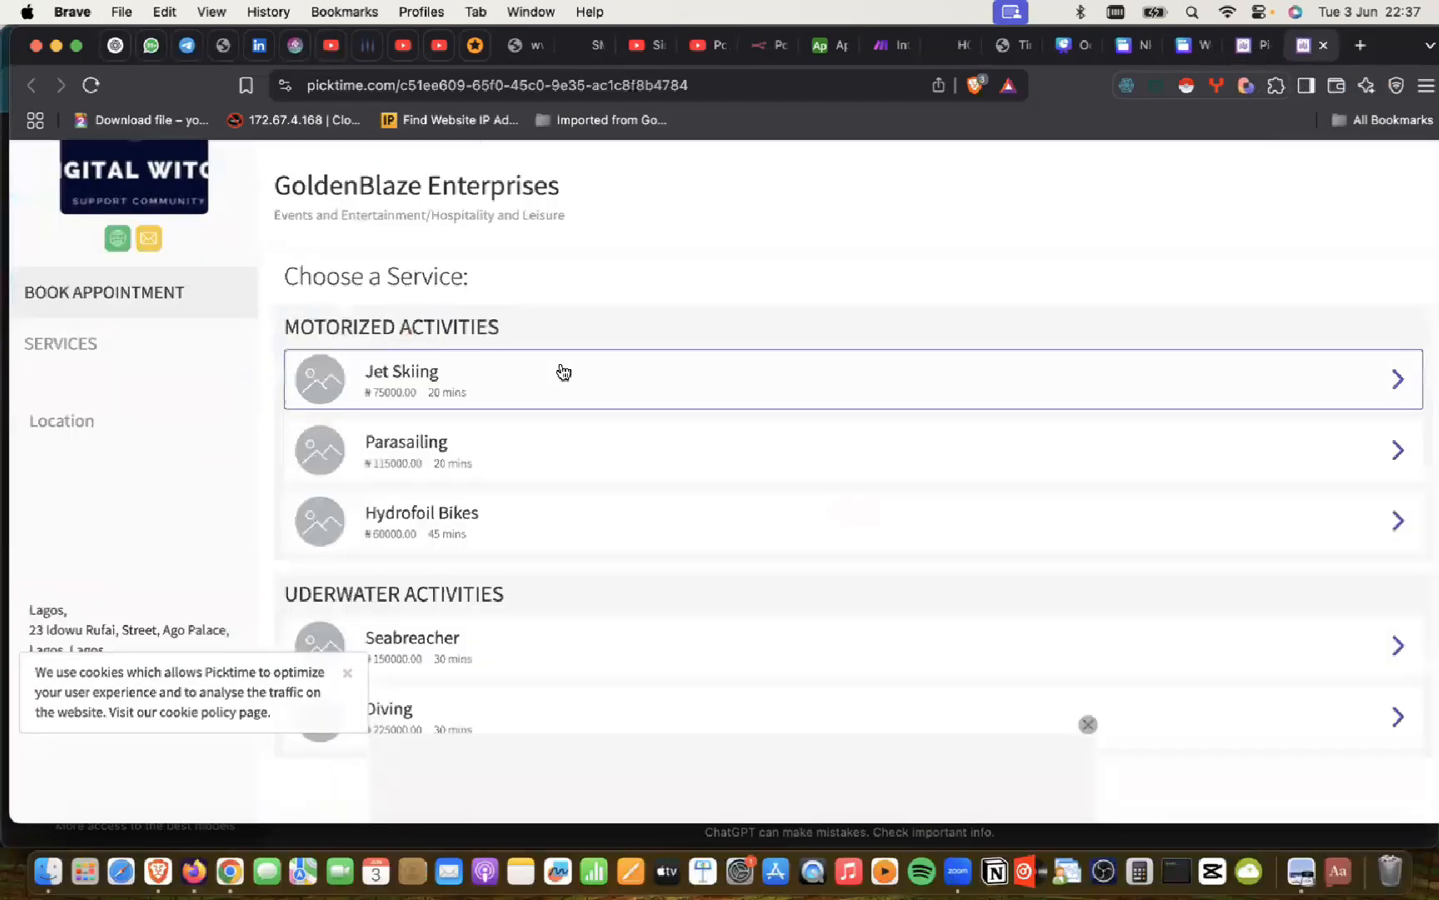
pyautogui.scroll(-4, 564, 372)
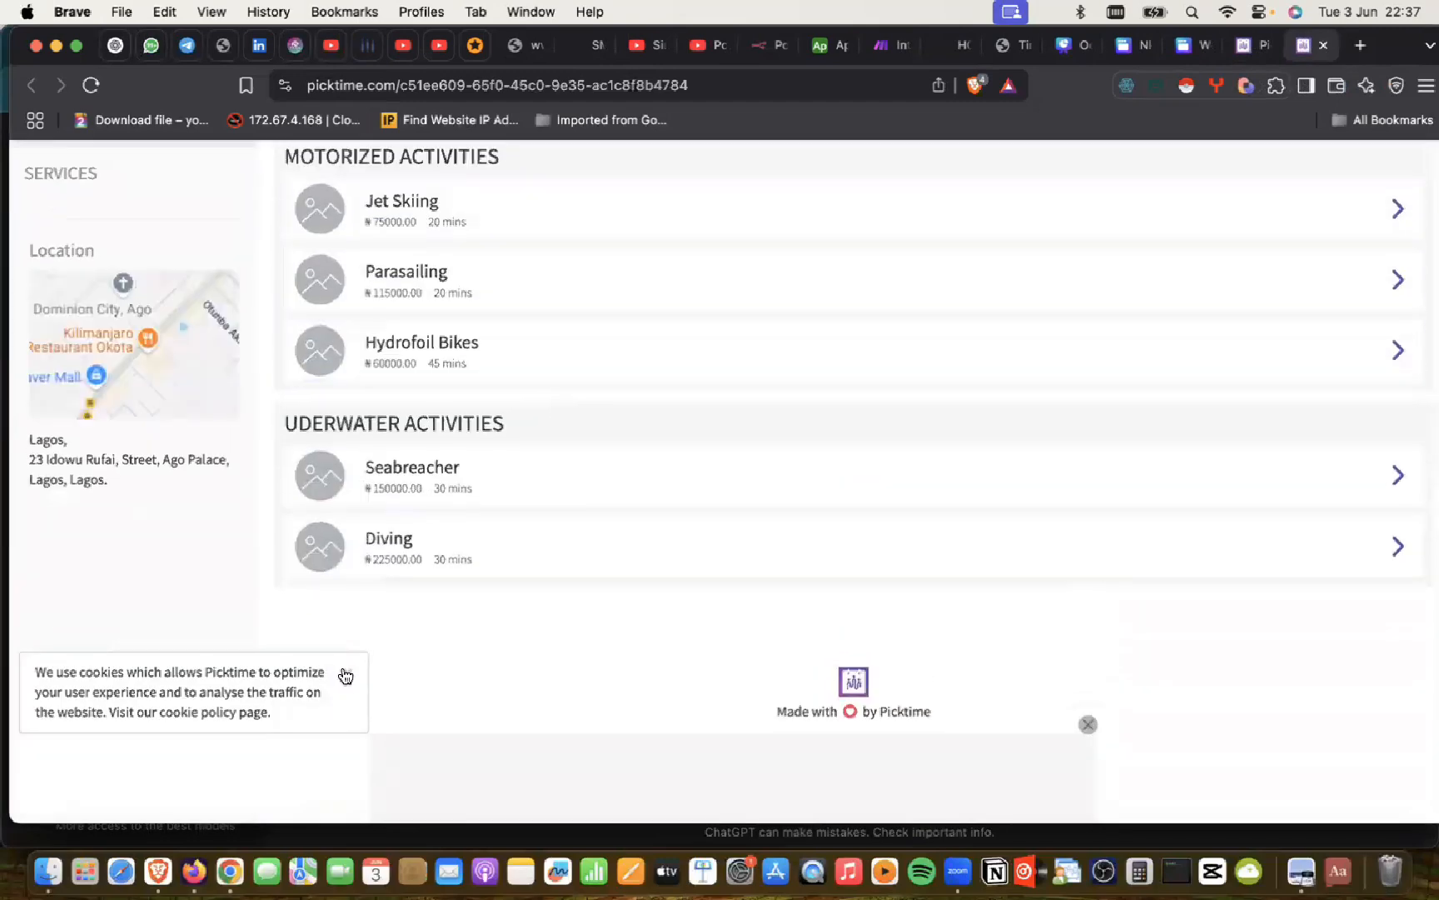
pyautogui.click(348, 676)
pyautogui.scroll(-1, 505, 477)
pyautogui.scroll(5, 505, 477)
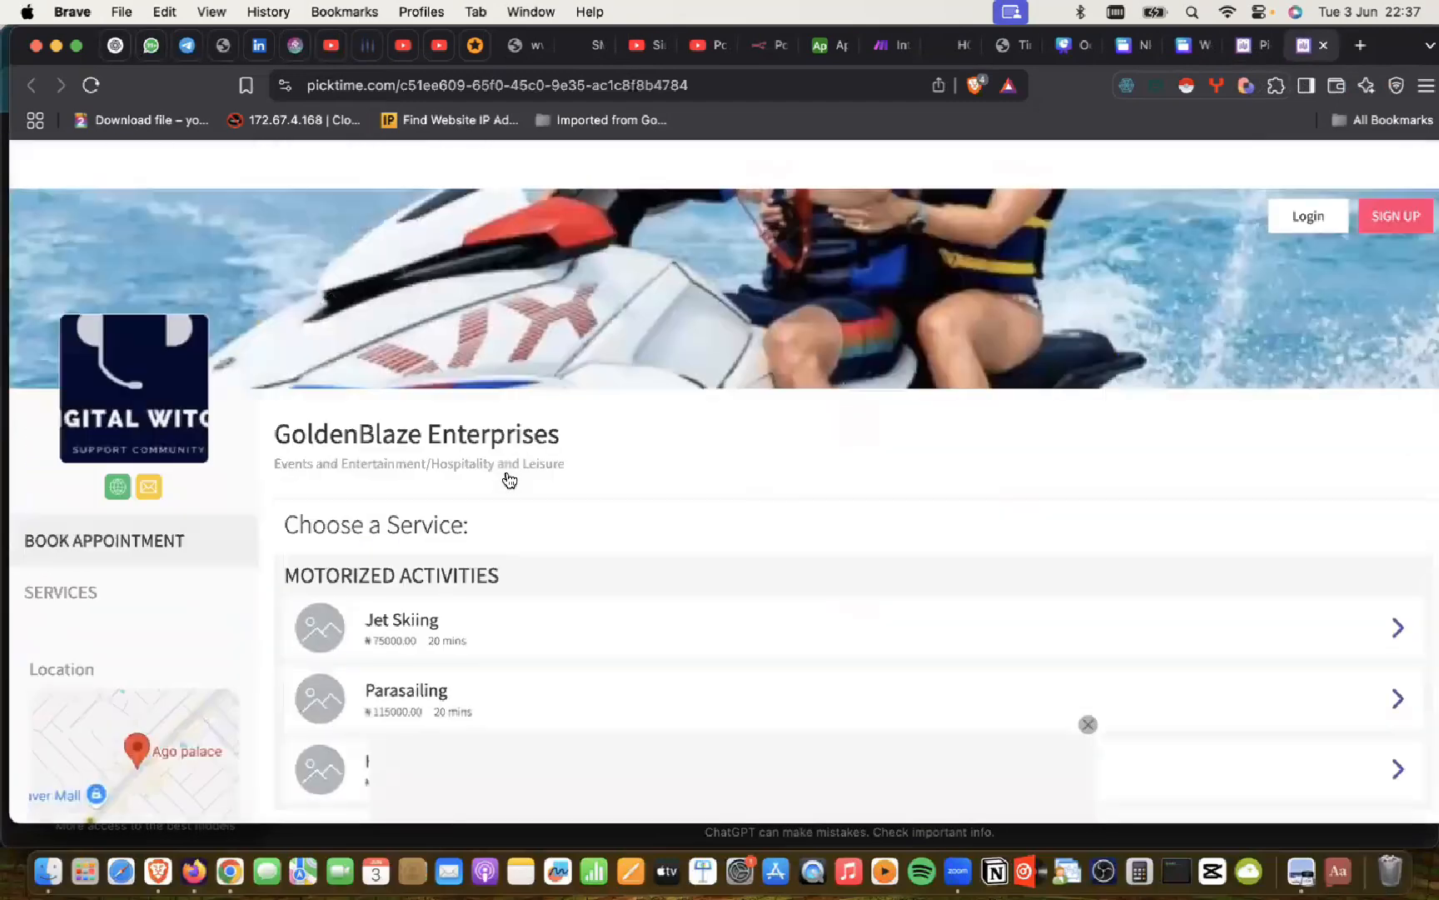
pyautogui.scroll(-4, 506, 478)
pyautogui.scroll(2, 505, 476)
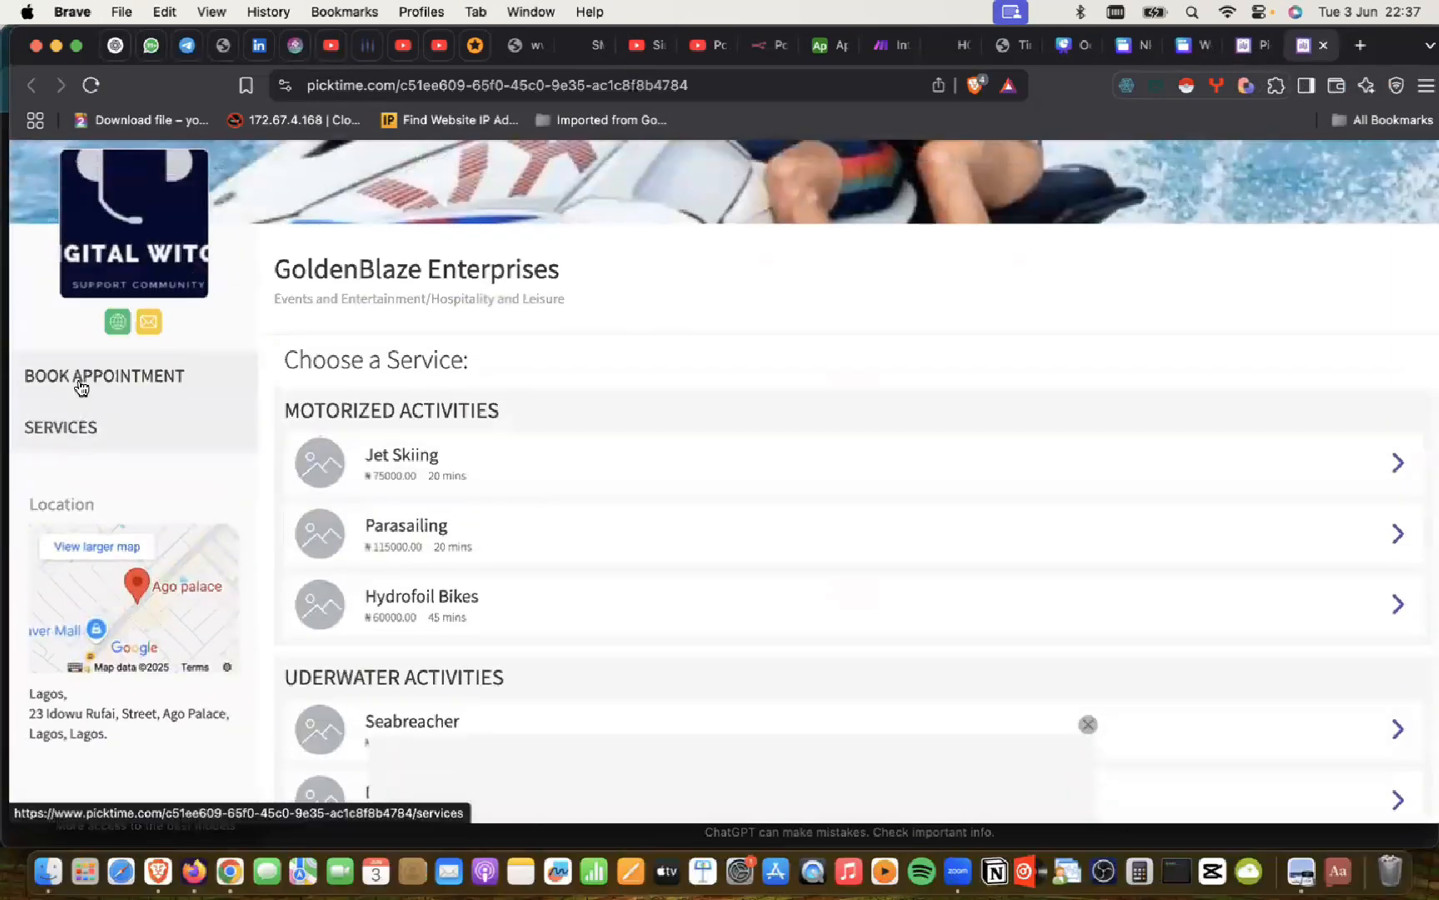
# Step: View the Motorized and Underwater Activities services list, then return to Book Appointment
pyautogui.click(78, 430)
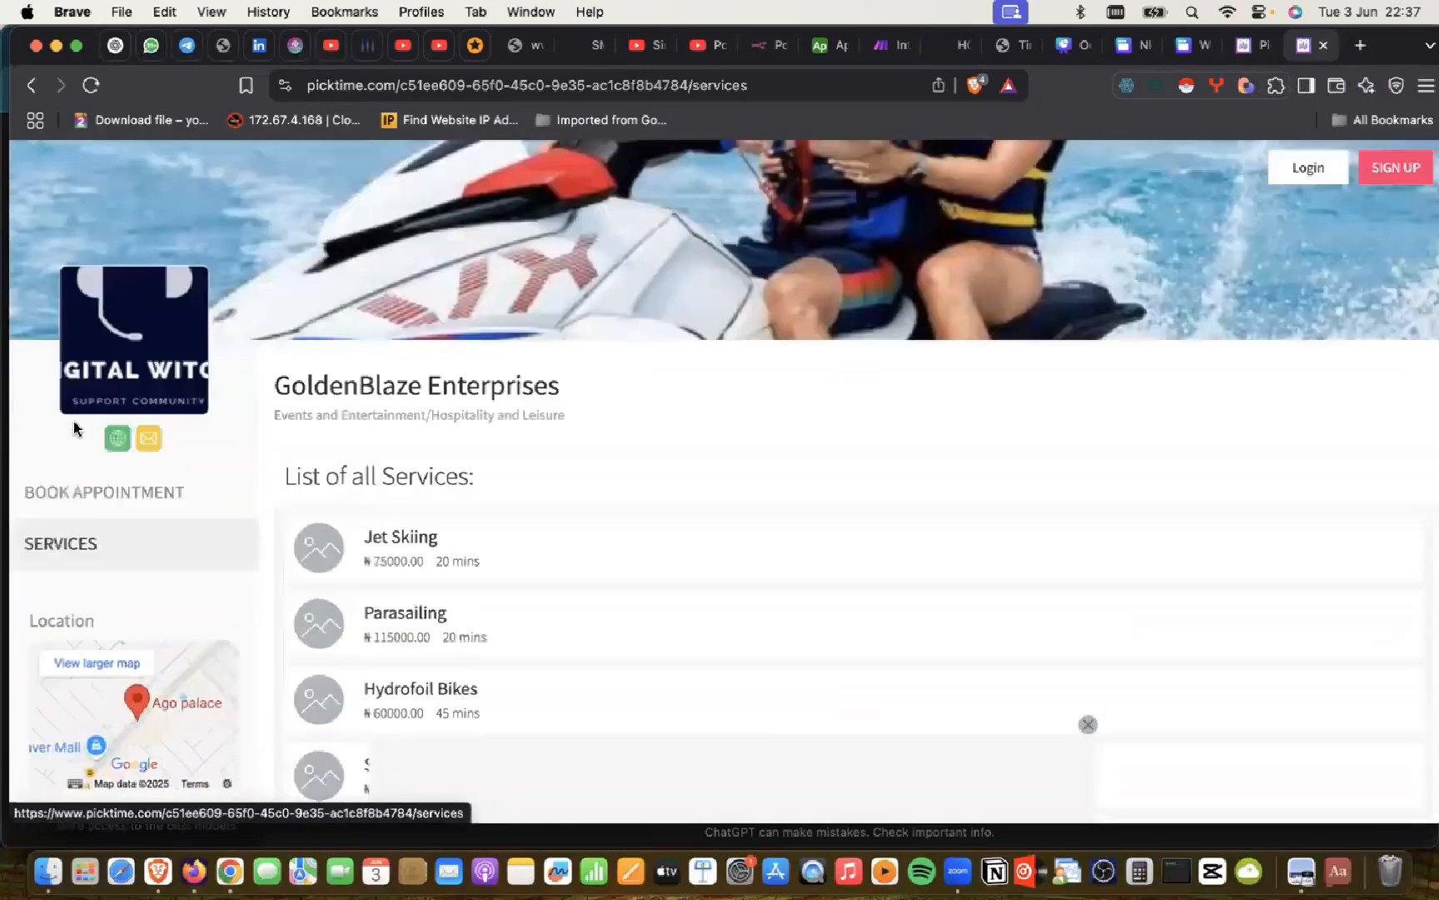
pyautogui.scroll(-3, 412, 549)
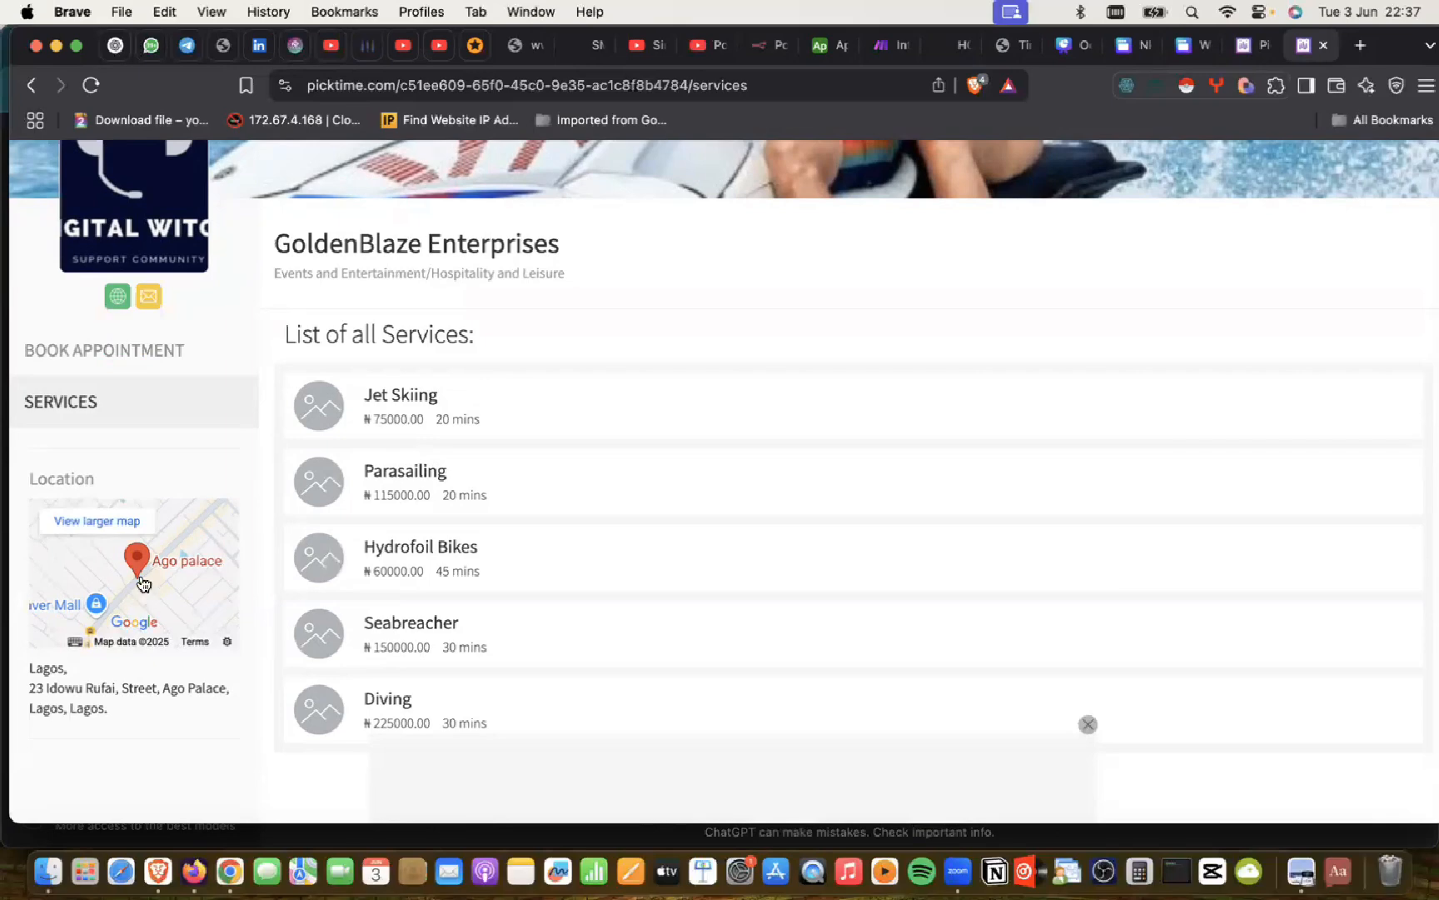
pyautogui.click(83, 356)
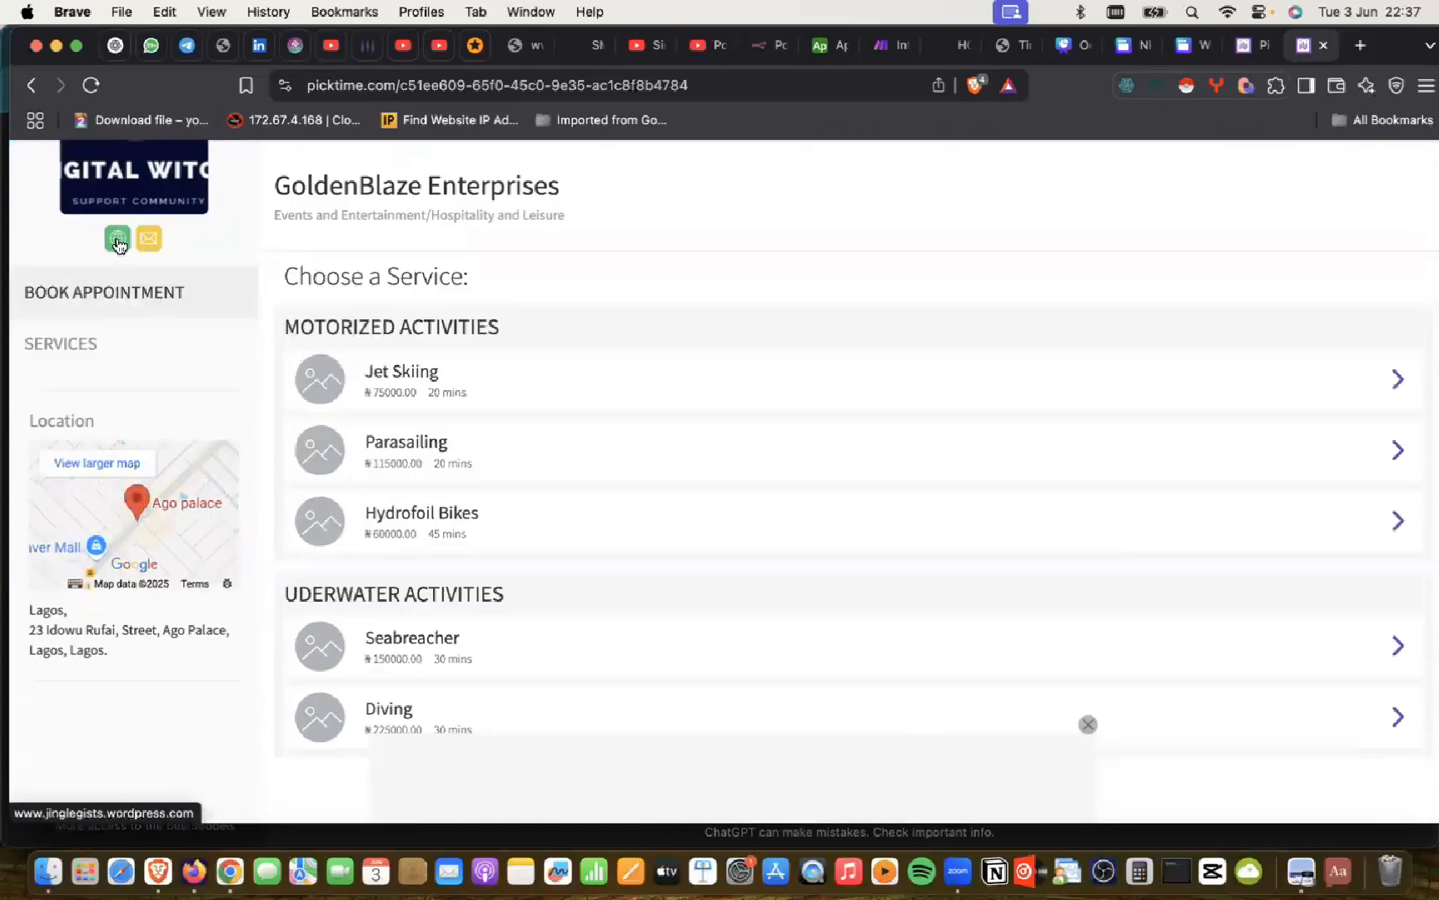
pyautogui.scroll(3, 121, 250)
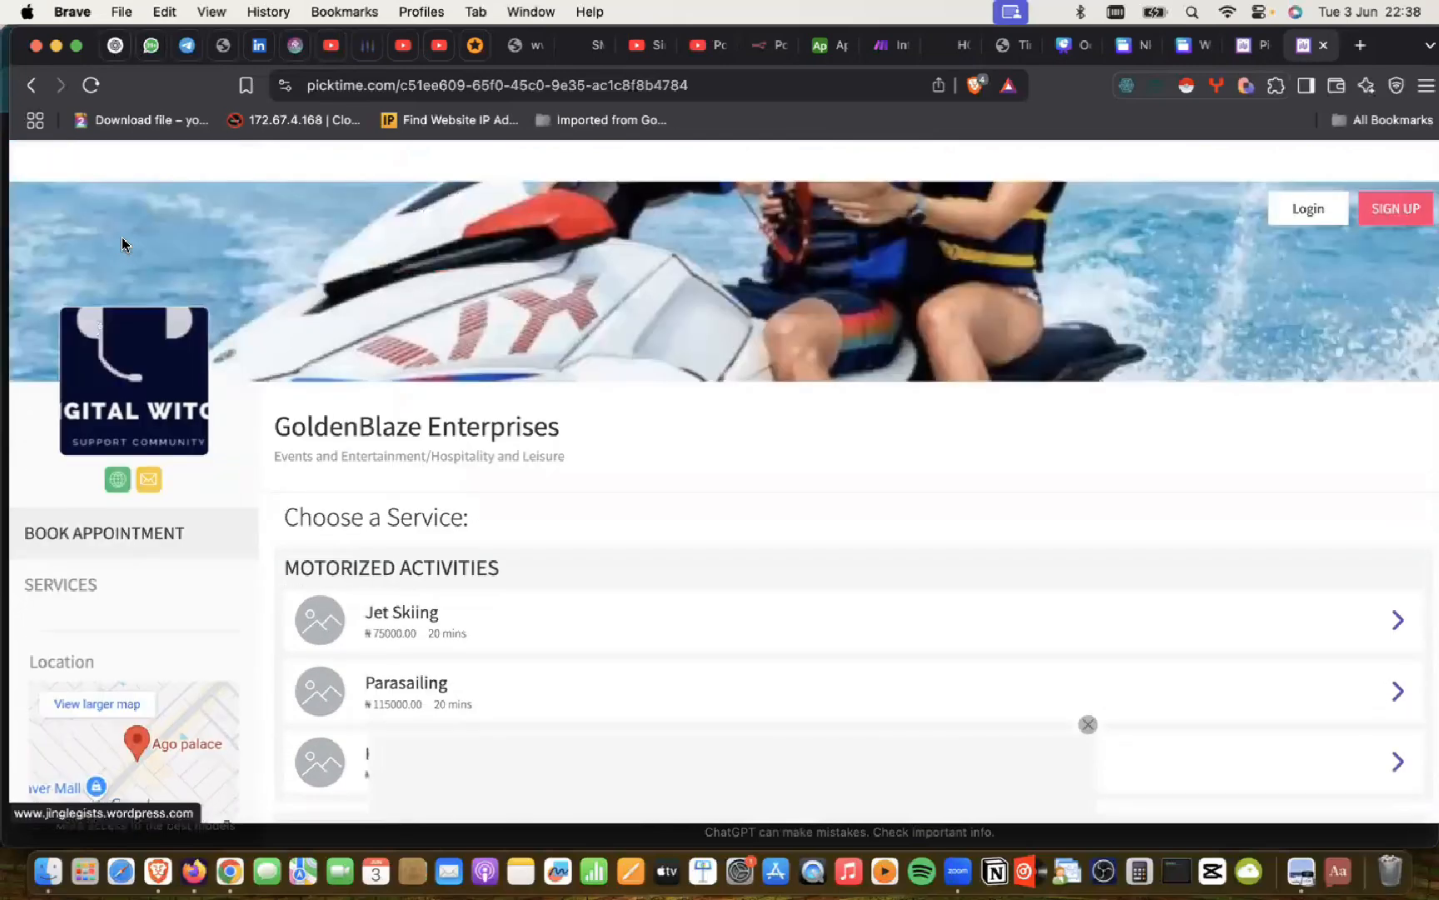
pyautogui.scroll(-1, 121, 450)
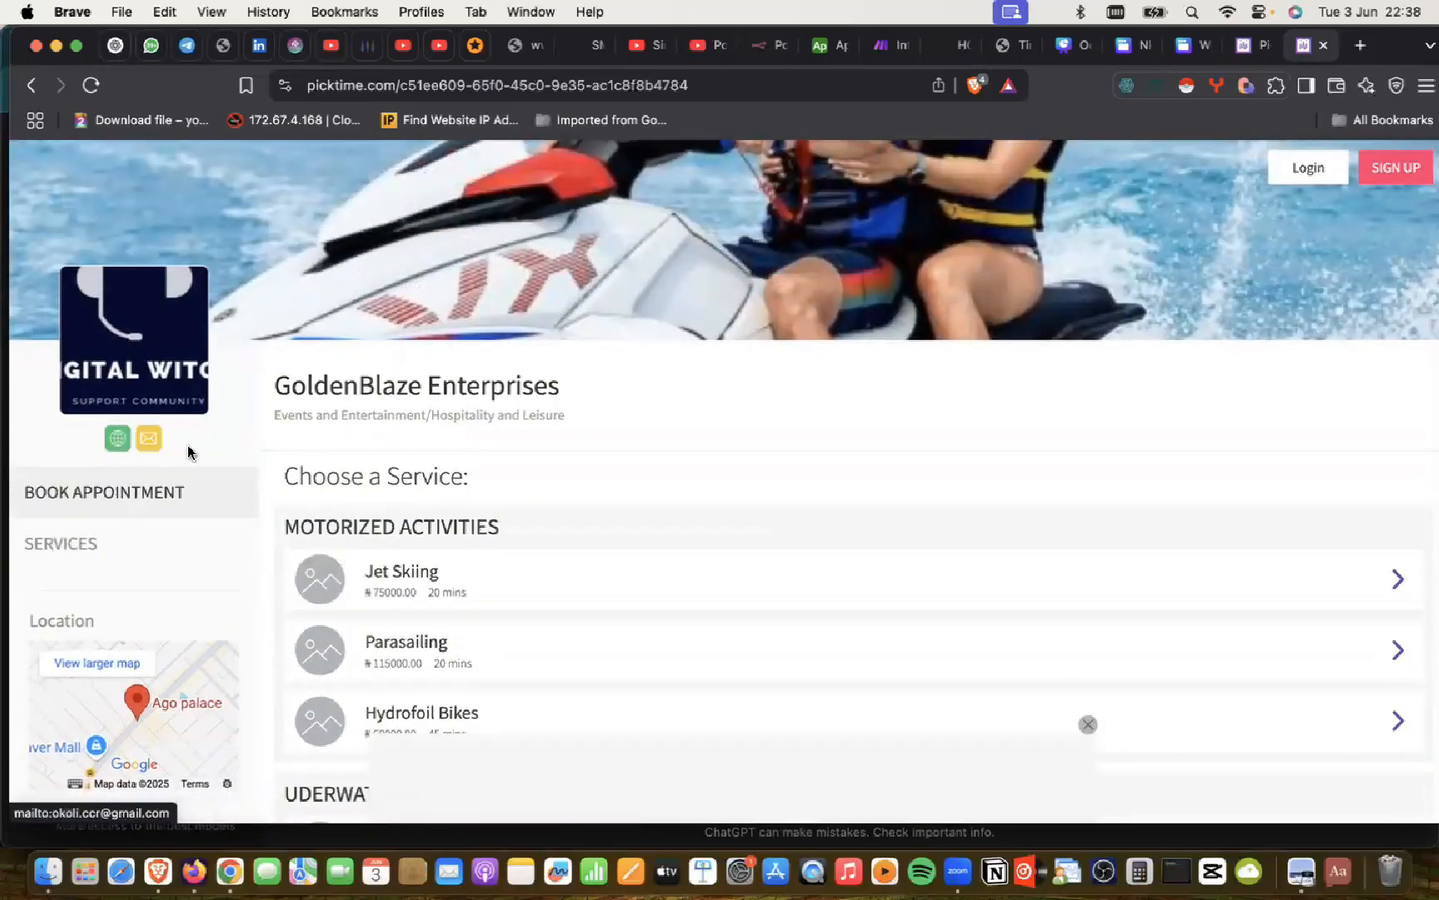
pyautogui.click(115, 441)
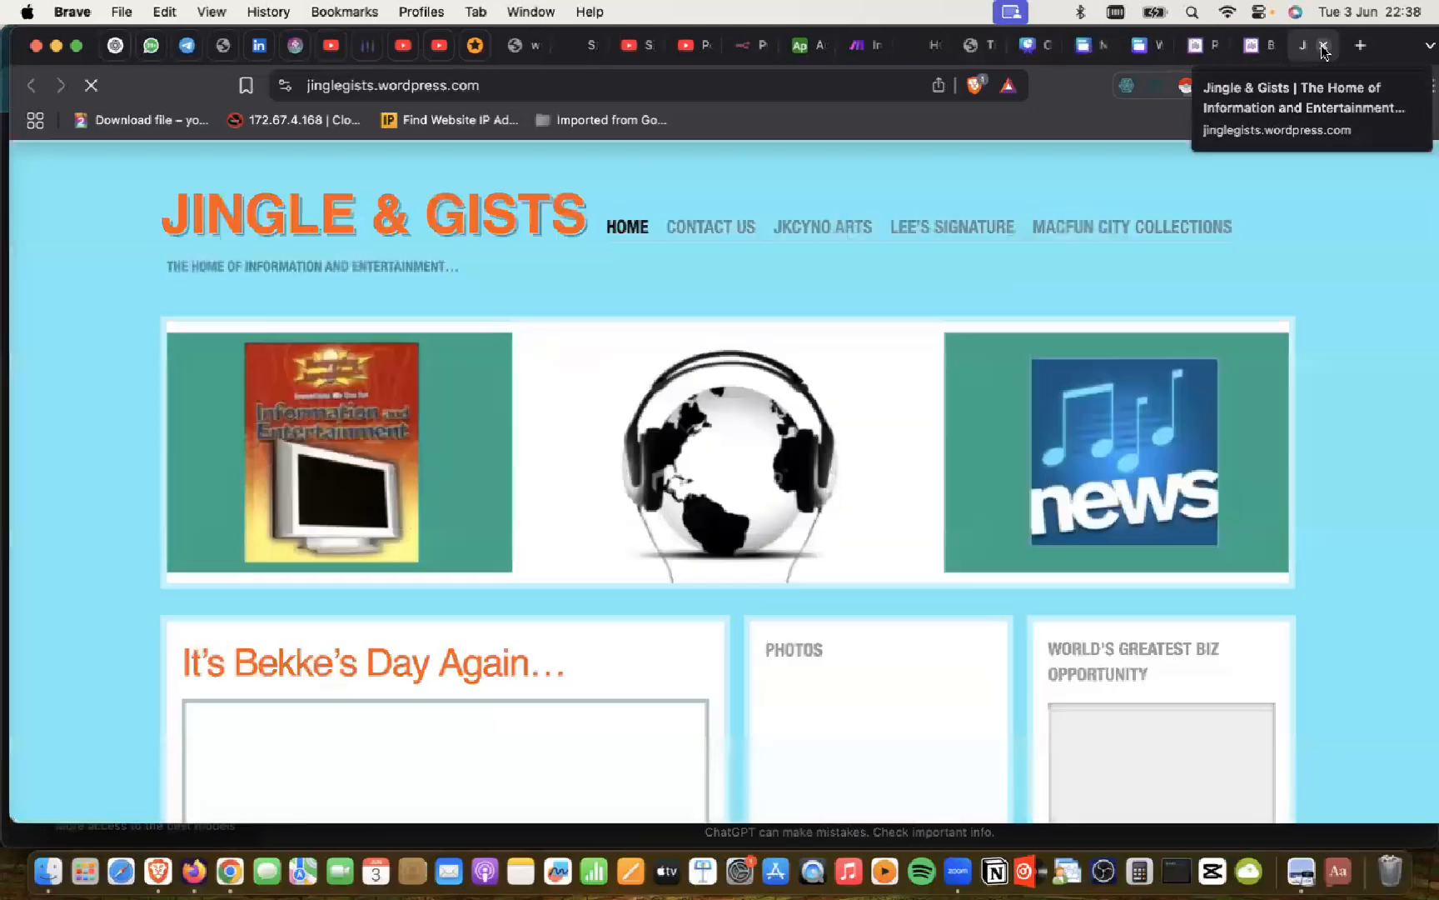
pyautogui.click(1322, 45)
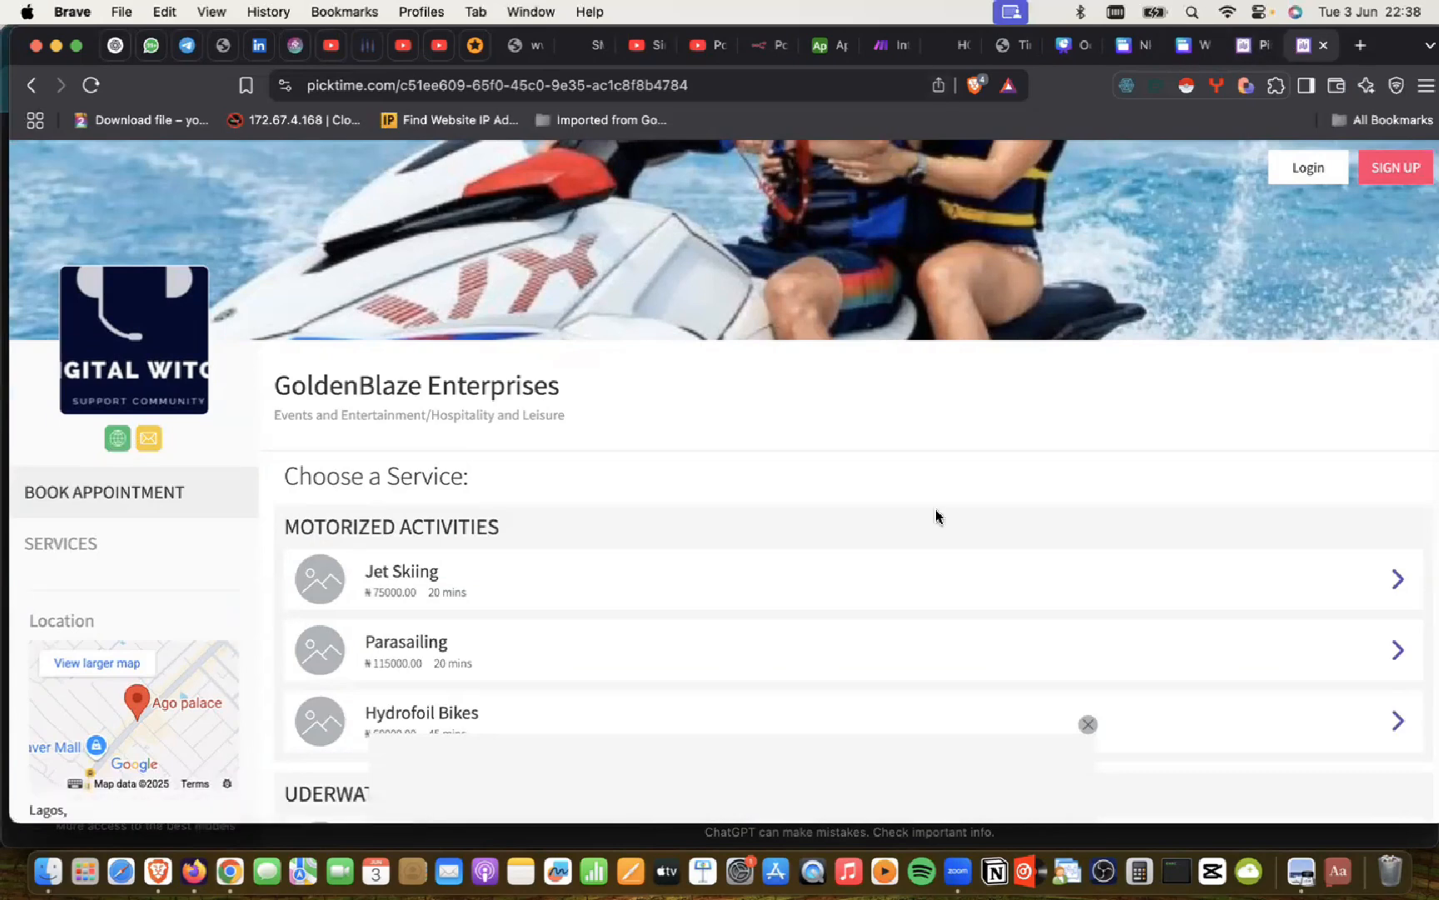
# Step: Close the public page and open Overview, showing 0 bookings and ₦0.00 revenue
pyautogui.click(1325, 46)
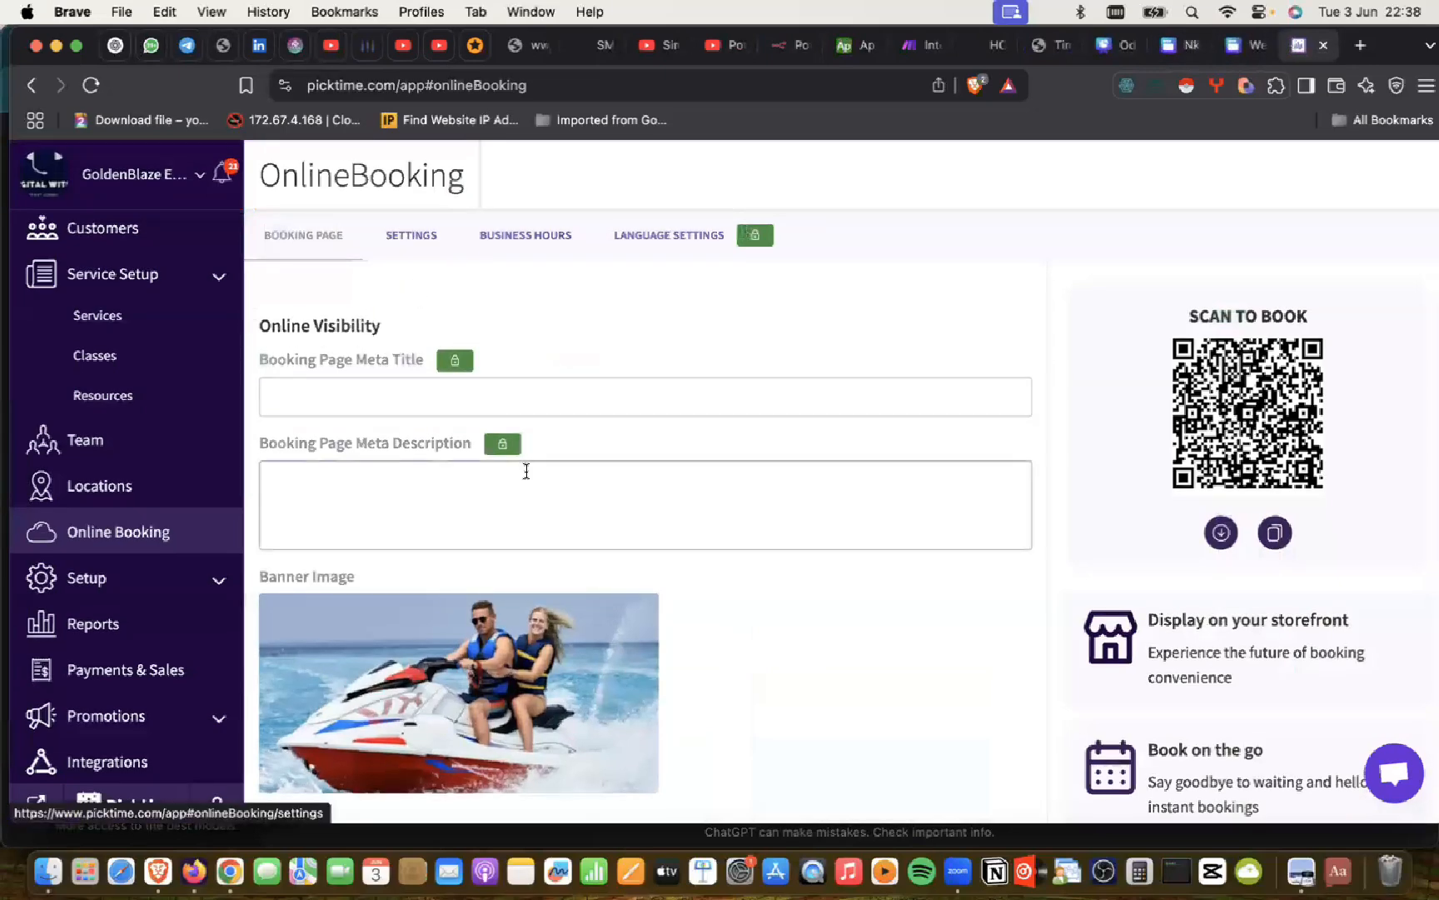
pyautogui.scroll(3, 108, 367)
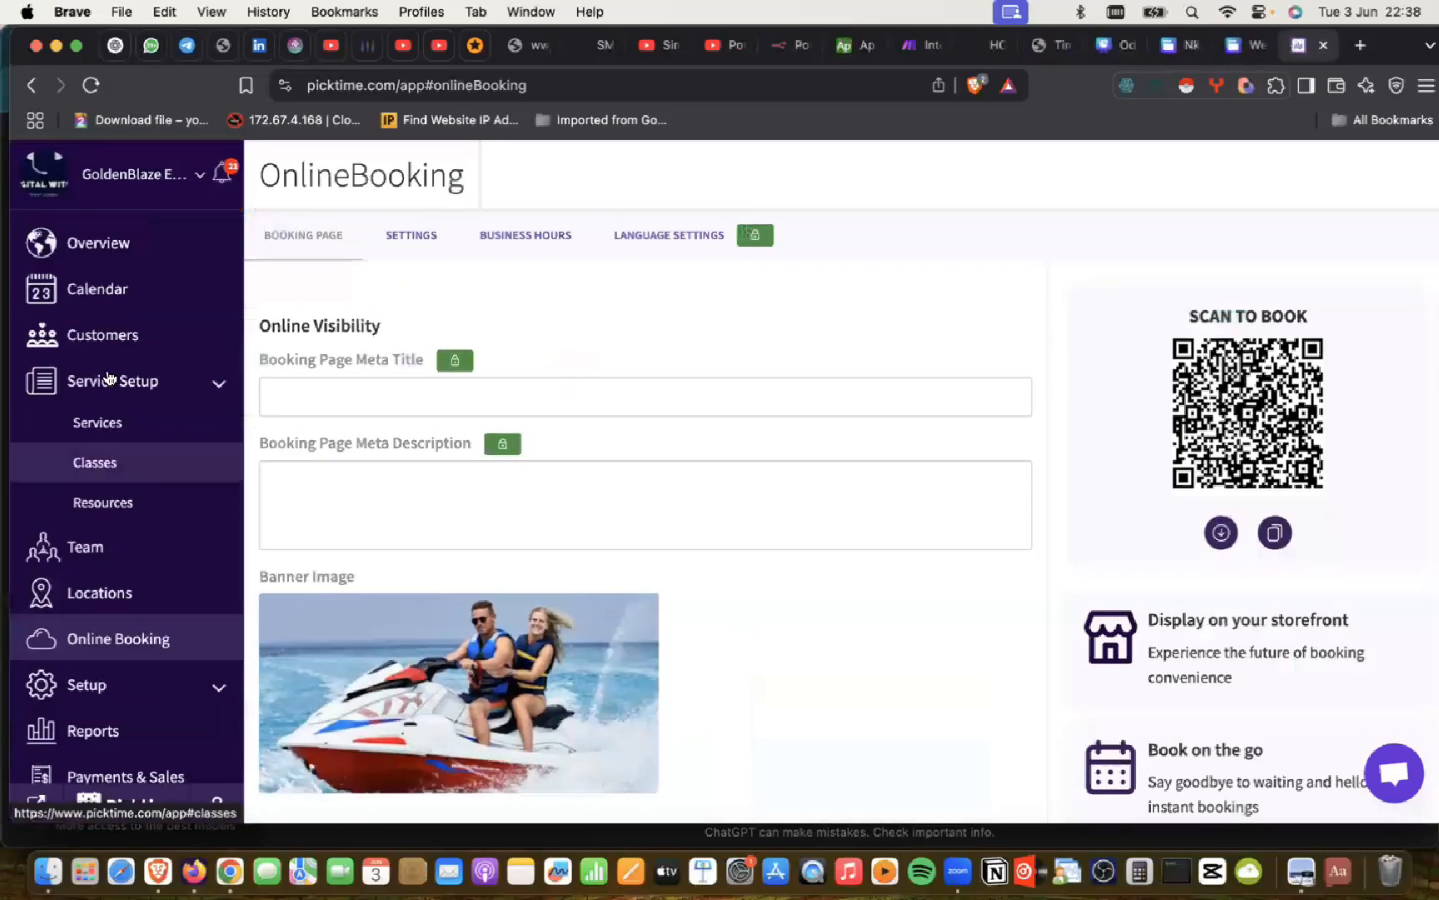
pyautogui.click(100, 246)
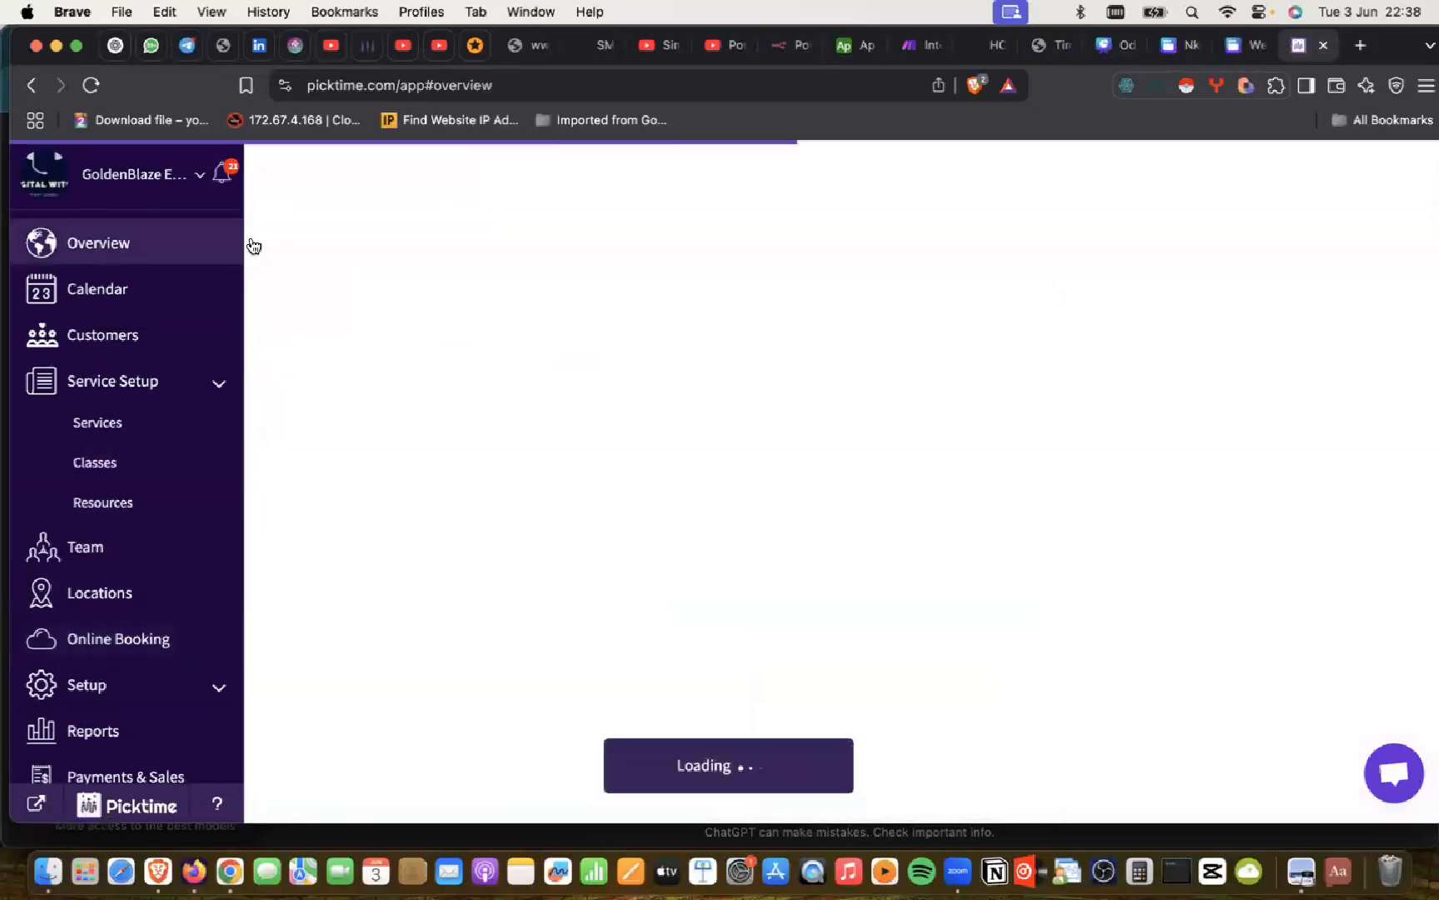
pyautogui.scroll(-2, 716, 346)
pyautogui.scroll(-5, 716, 346)
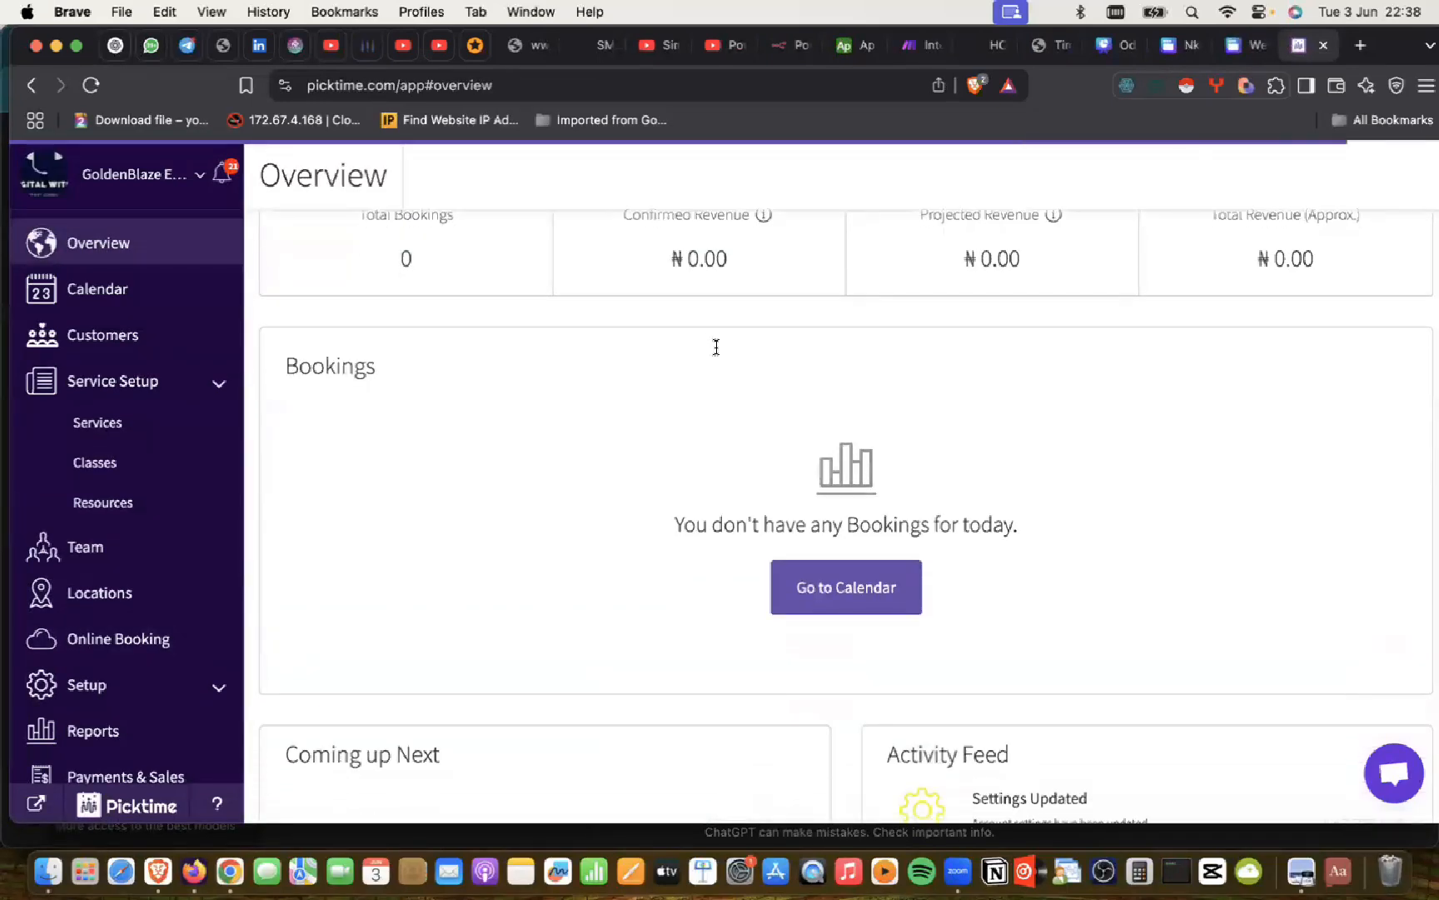
pyautogui.scroll(5, 715, 340)
pyautogui.scroll(-5, 716, 341)
pyautogui.scroll(5, 716, 341)
pyautogui.scroll(-3, 715, 339)
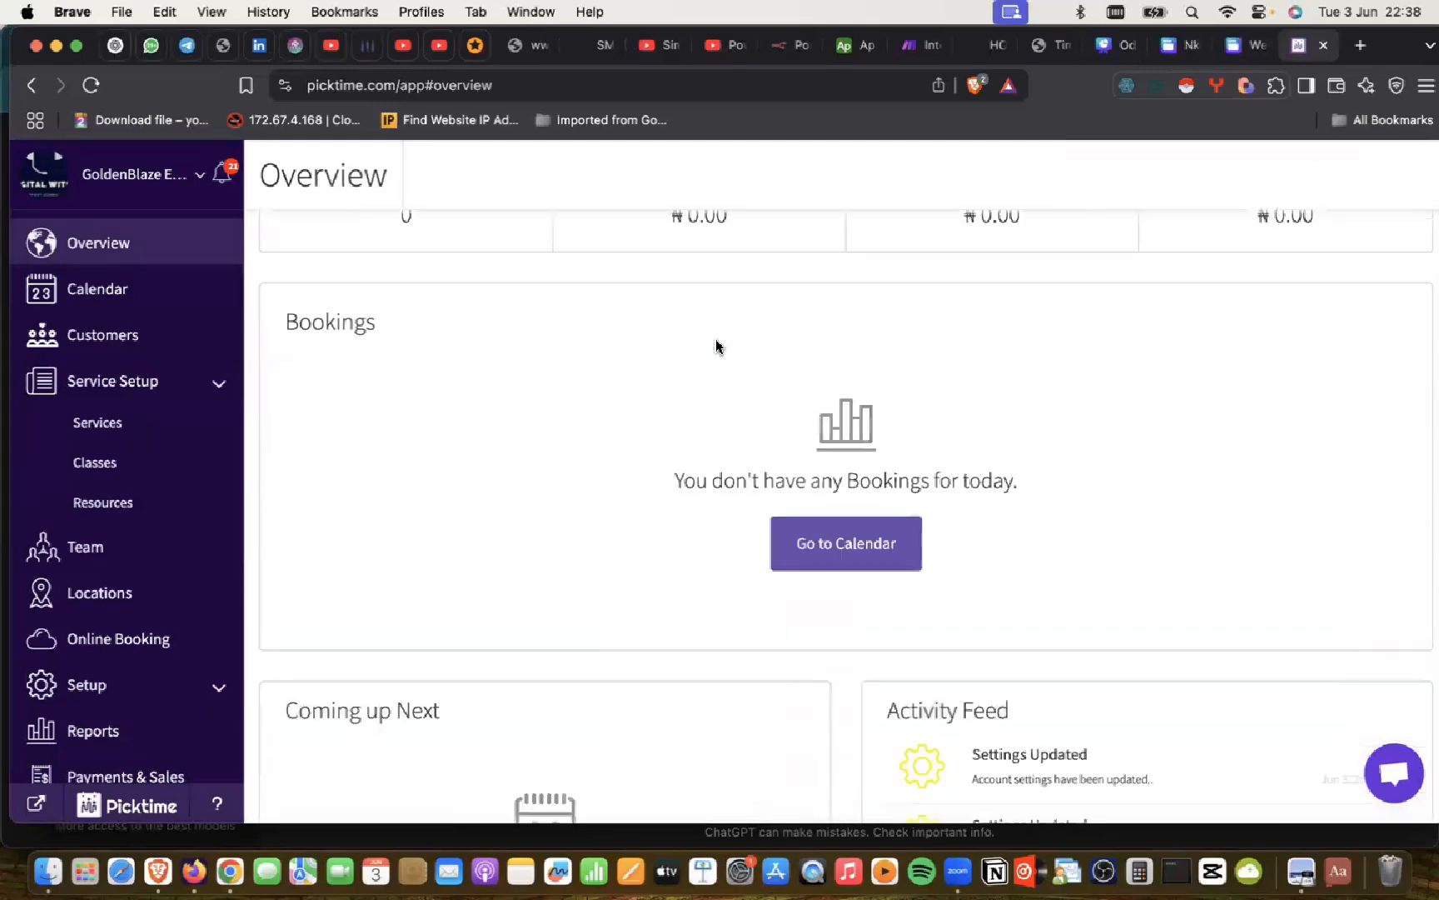
# Step: Open the bookings calendar and switch it to two other team members' weekly schedules
pyautogui.click(827, 477)
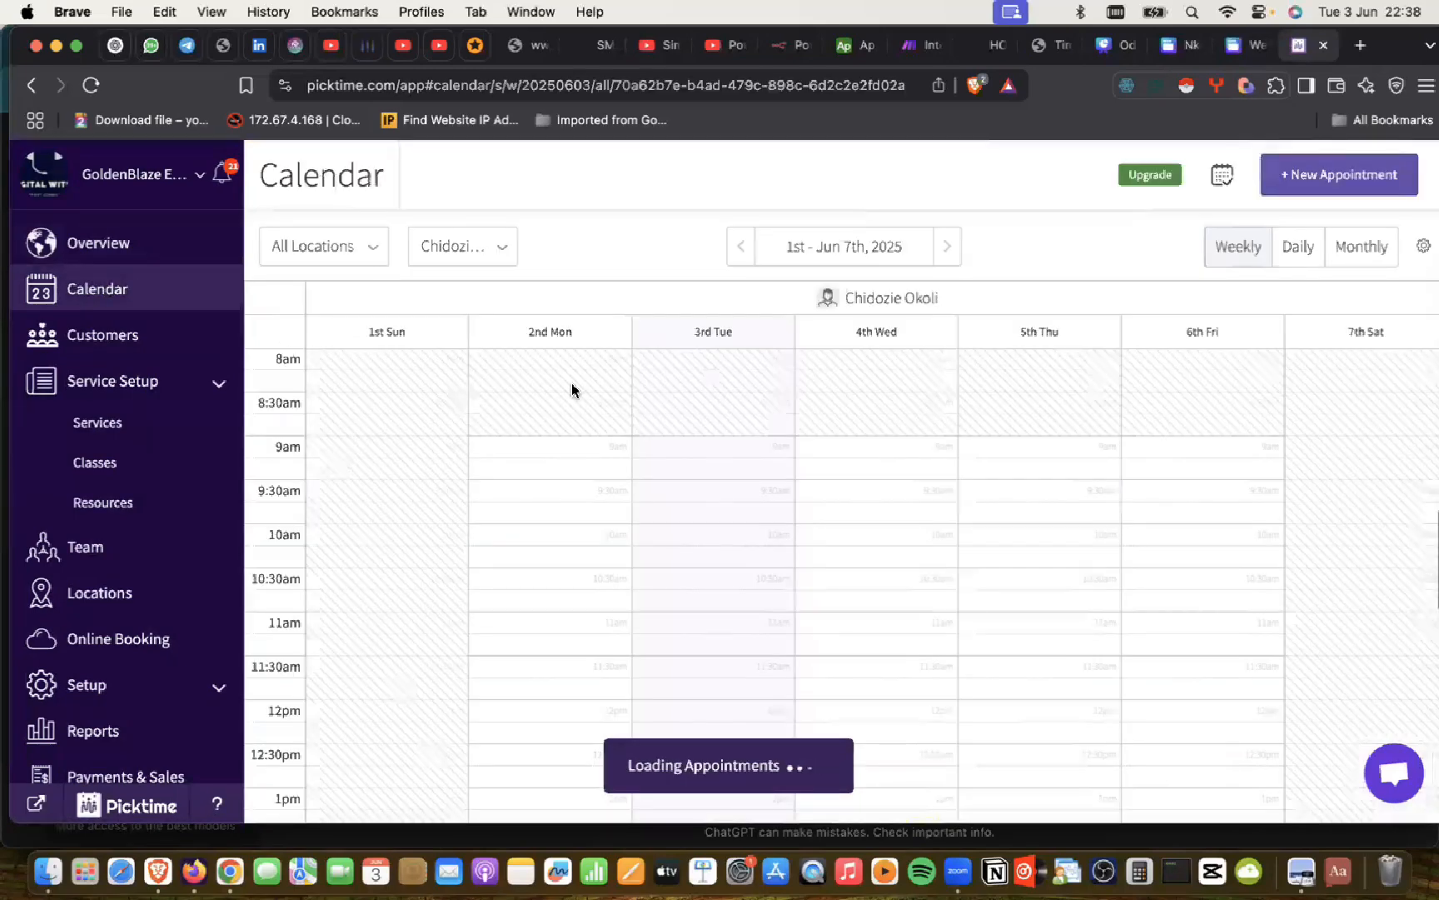
pyautogui.scroll(-1, 802, 365)
pyautogui.scroll(2, 802, 364)
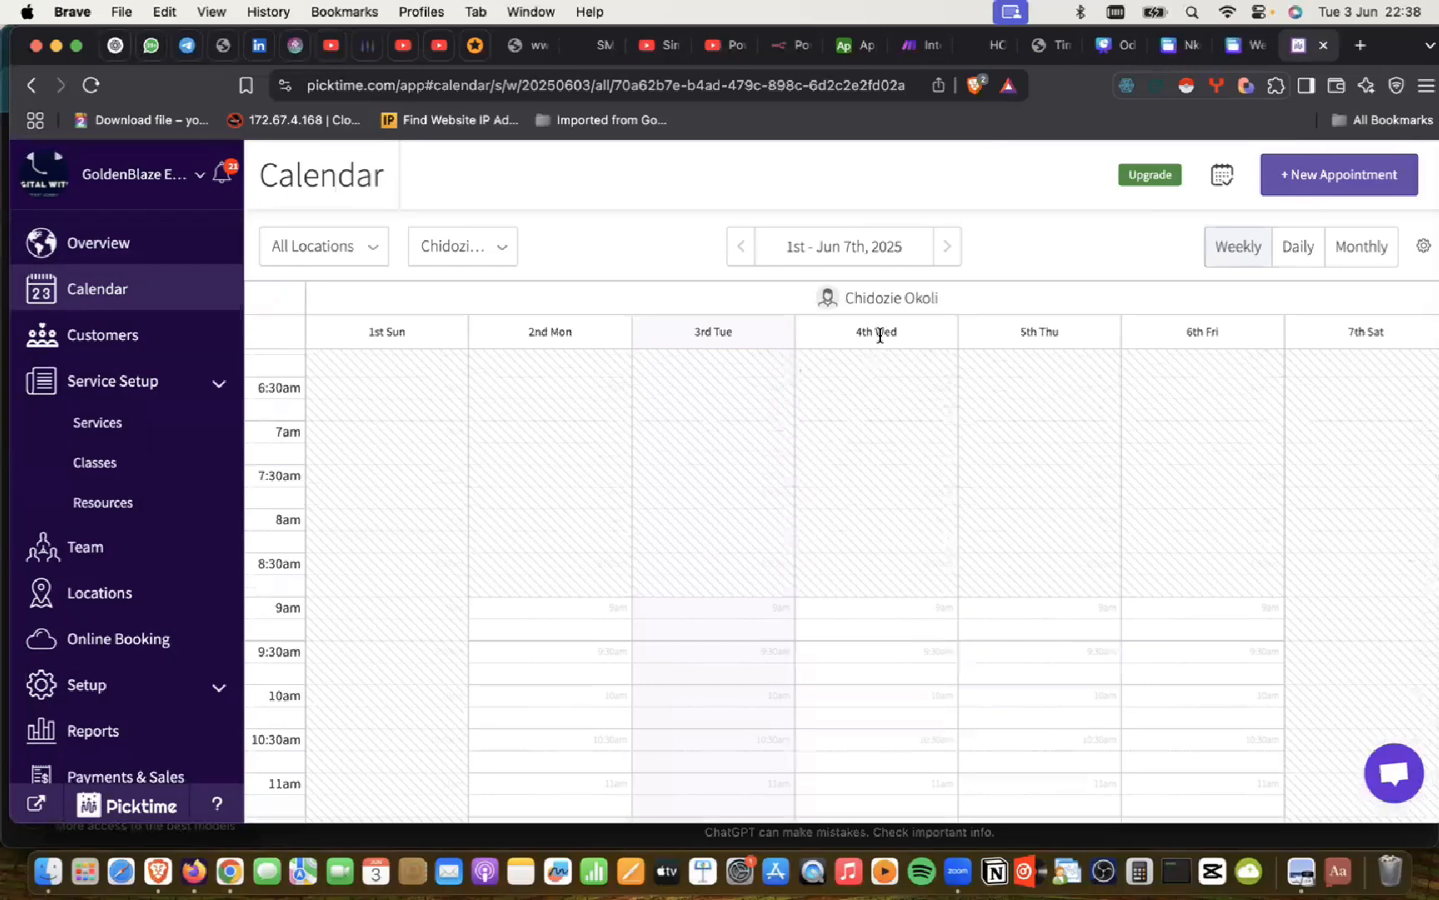
pyautogui.scroll(-2, 877, 549)
pyautogui.scroll(-8, 876, 550)
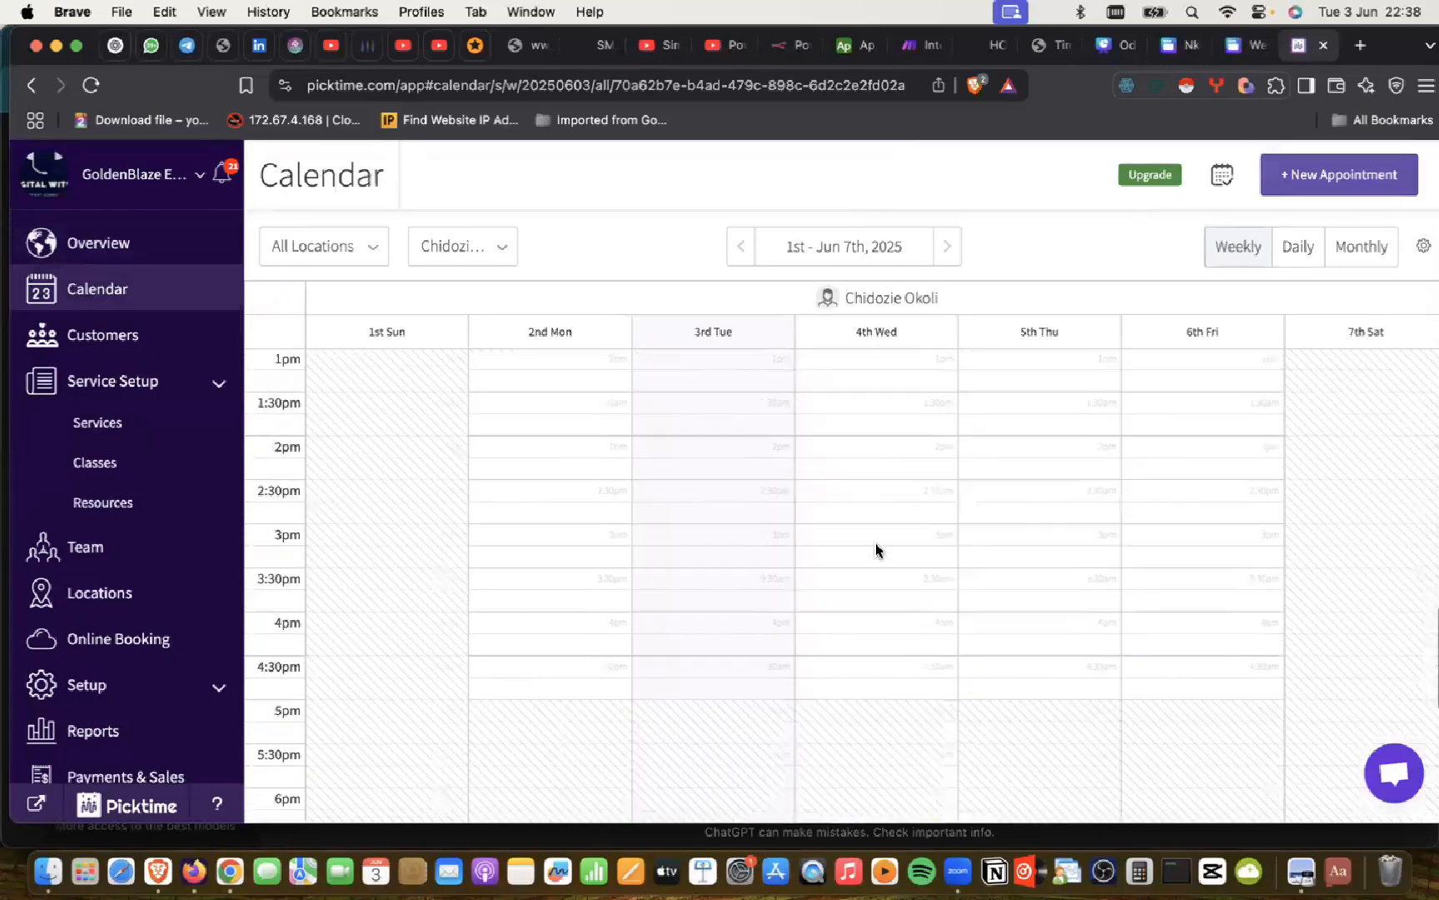
pyautogui.scroll(-8, 876, 549)
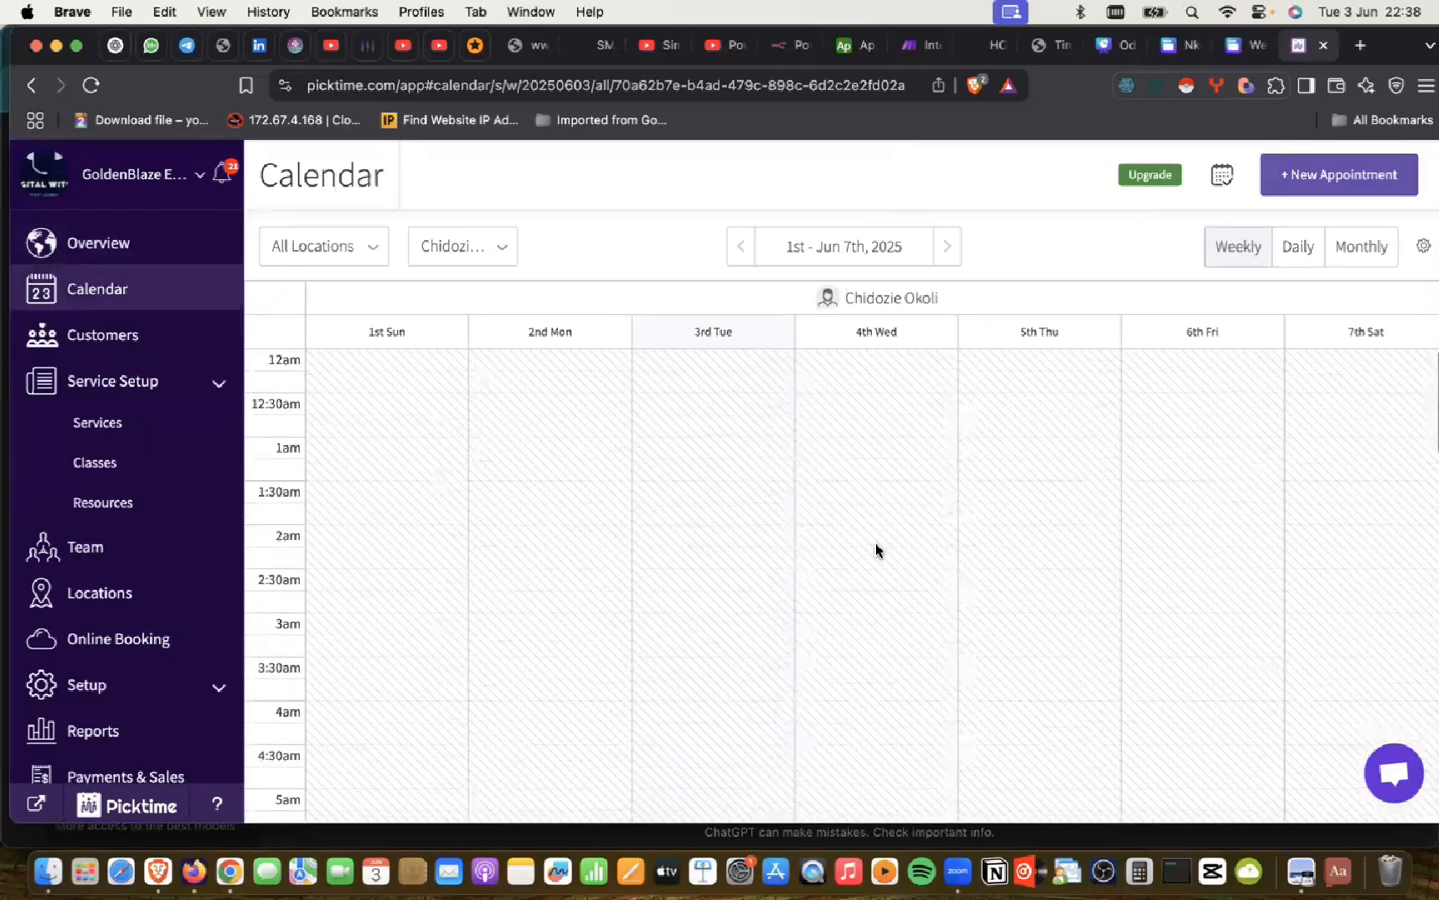
pyautogui.scroll(-1, 876, 549)
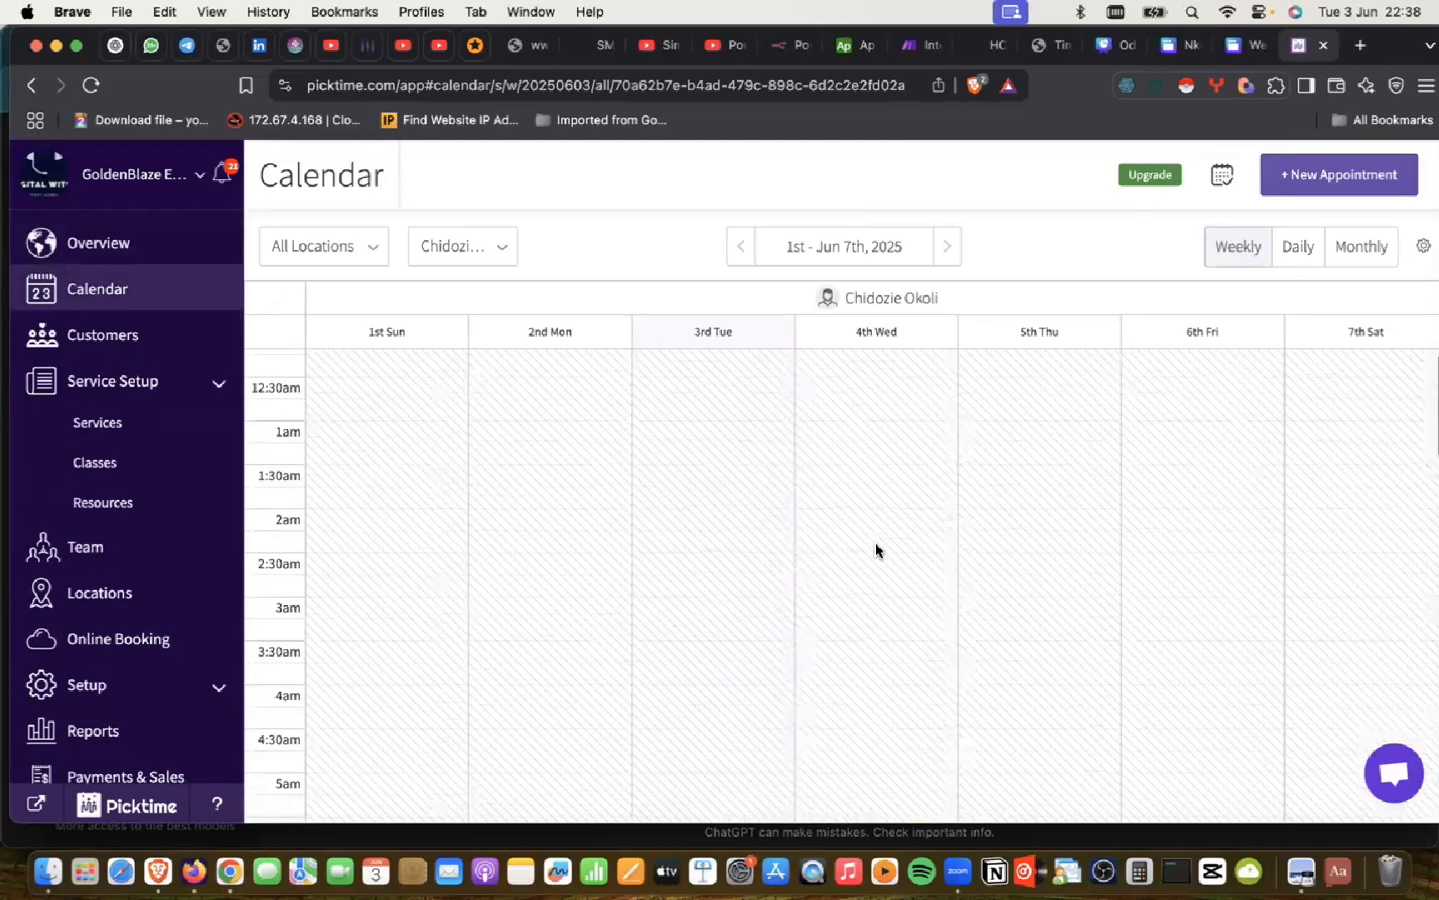
pyautogui.scroll(-4, 876, 550)
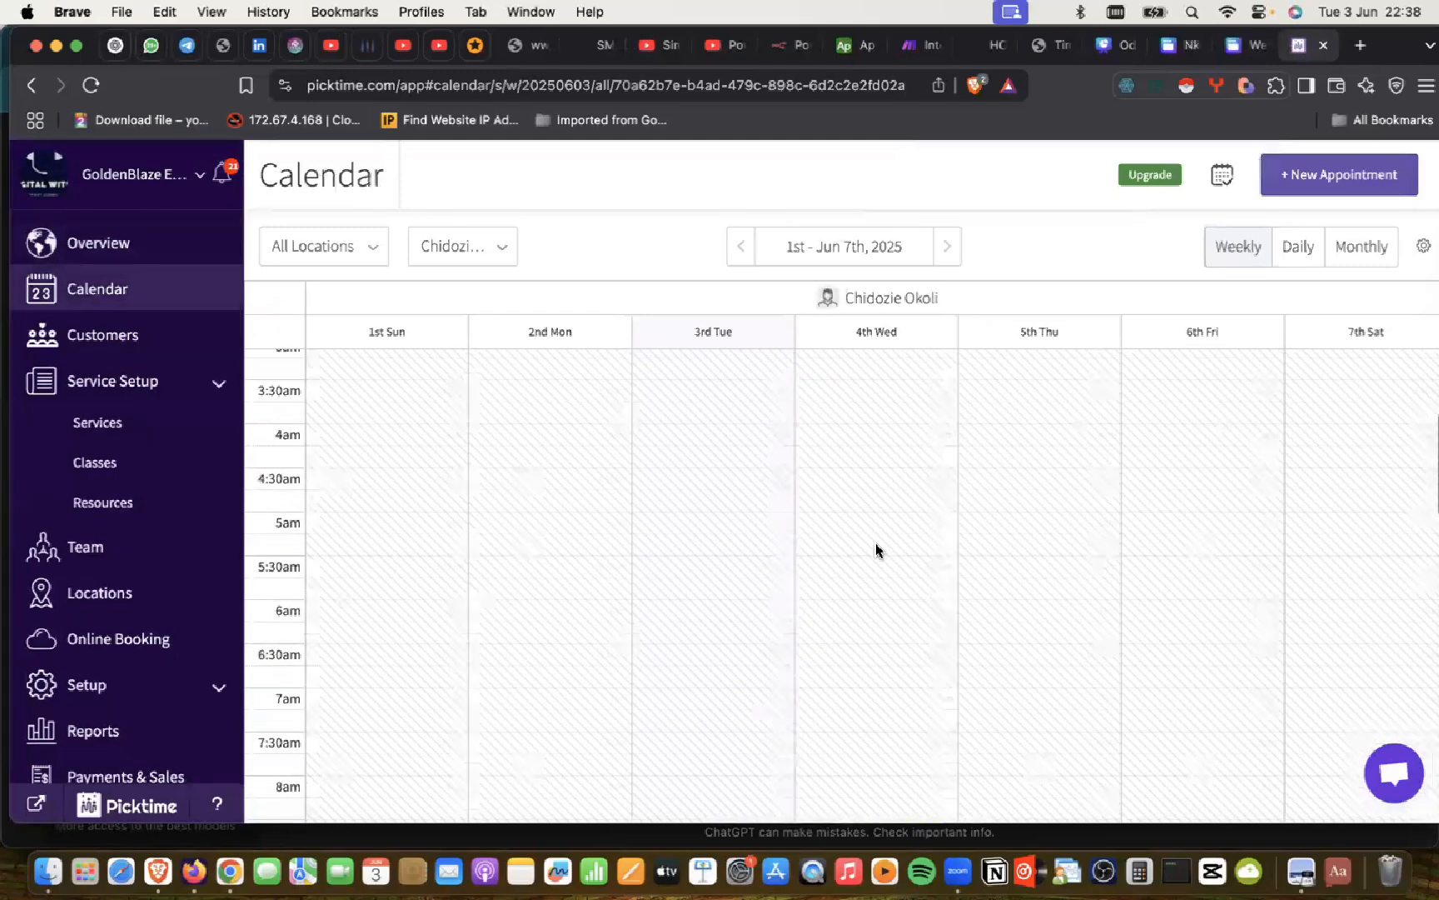
pyautogui.scroll(-4, 872, 615)
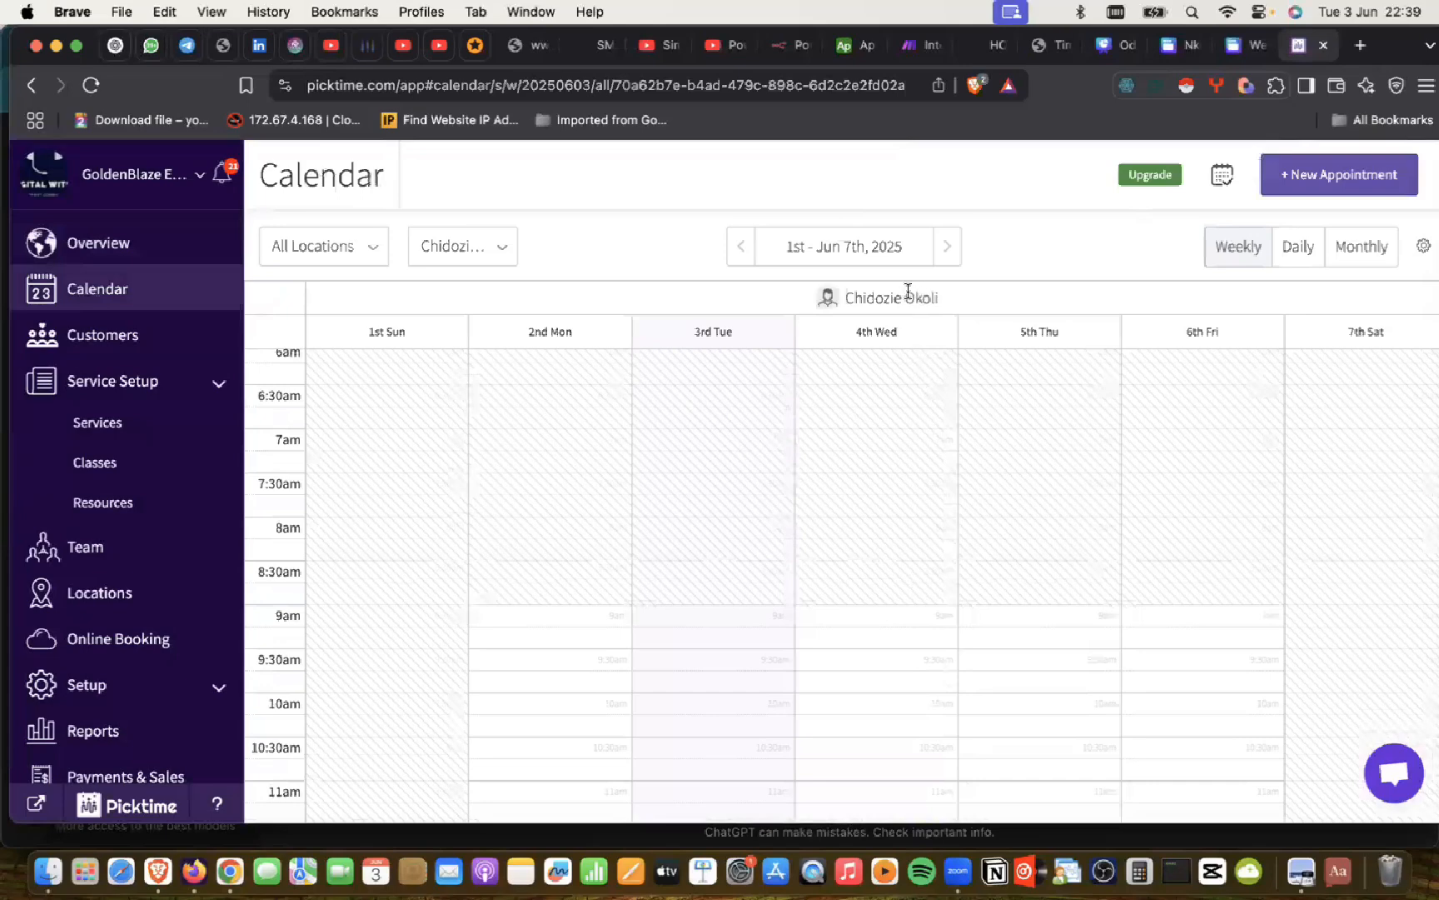
pyautogui.click(506, 242)
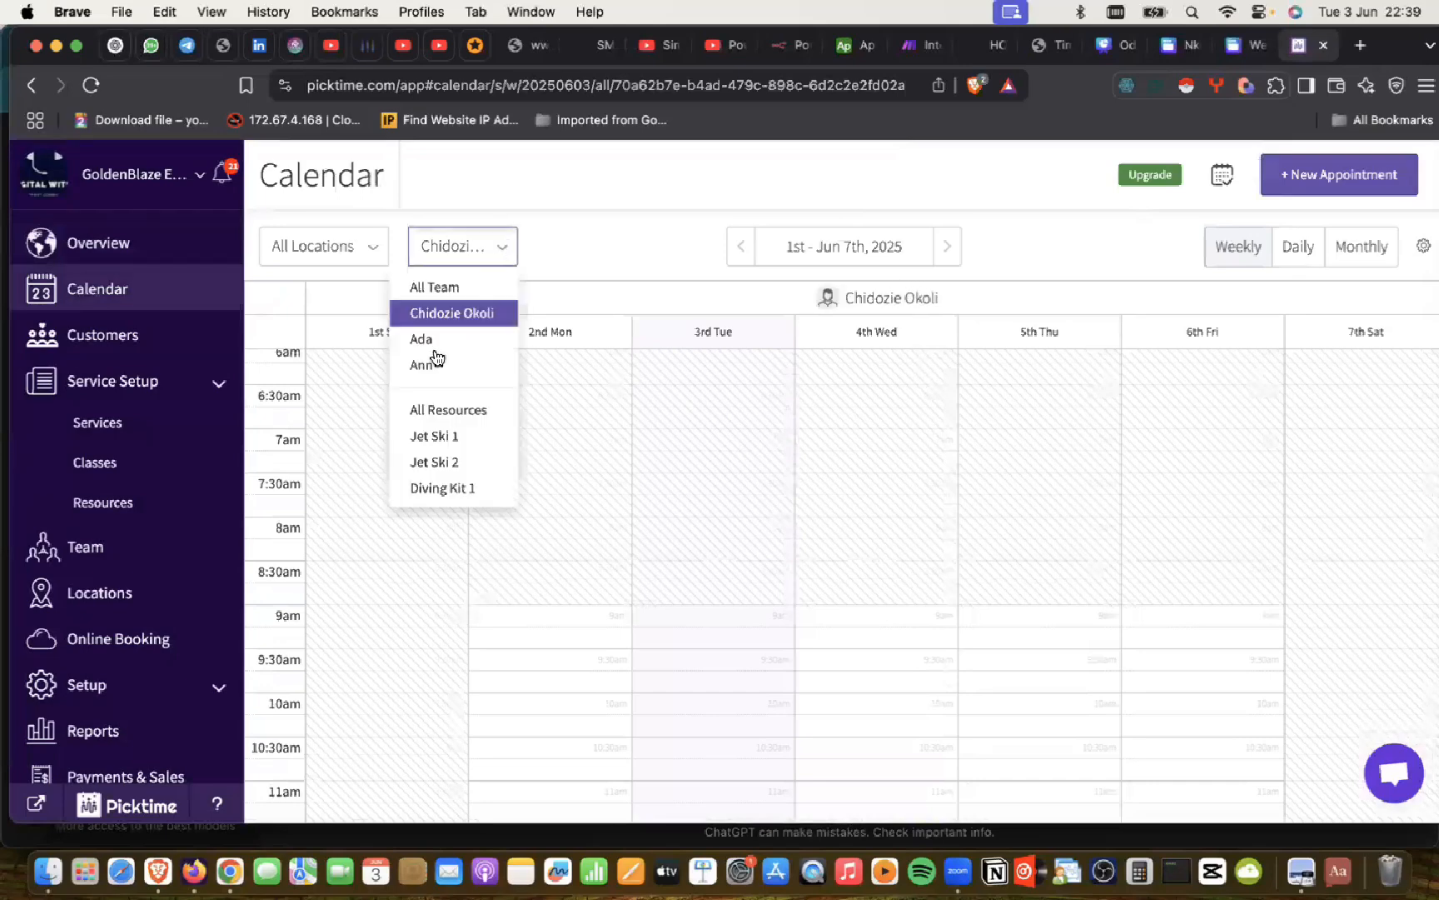
pyautogui.click(451, 339)
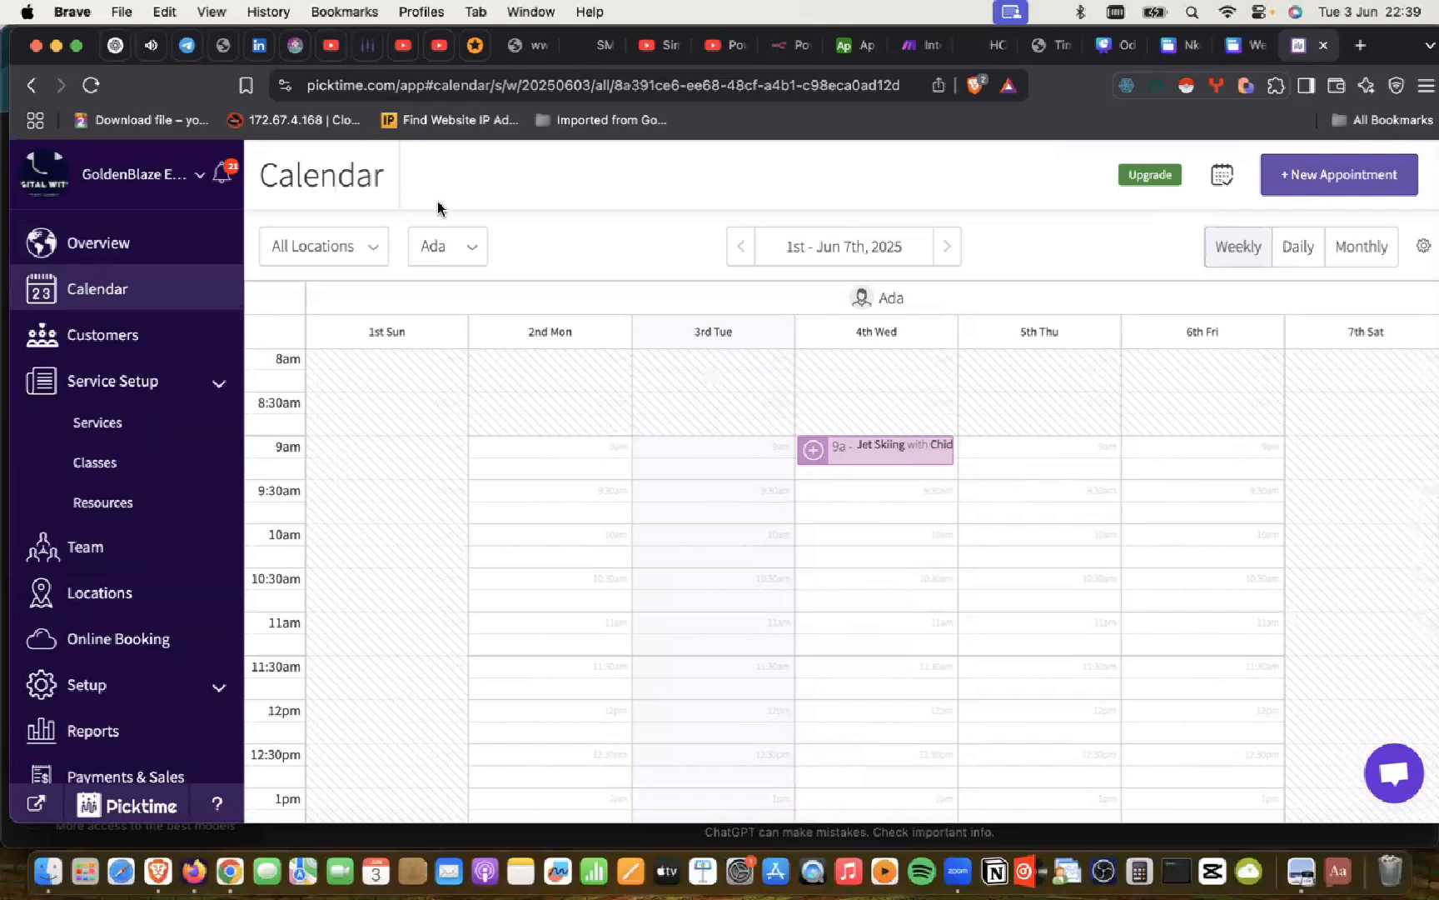
pyautogui.click(472, 248)
pyautogui.click(433, 370)
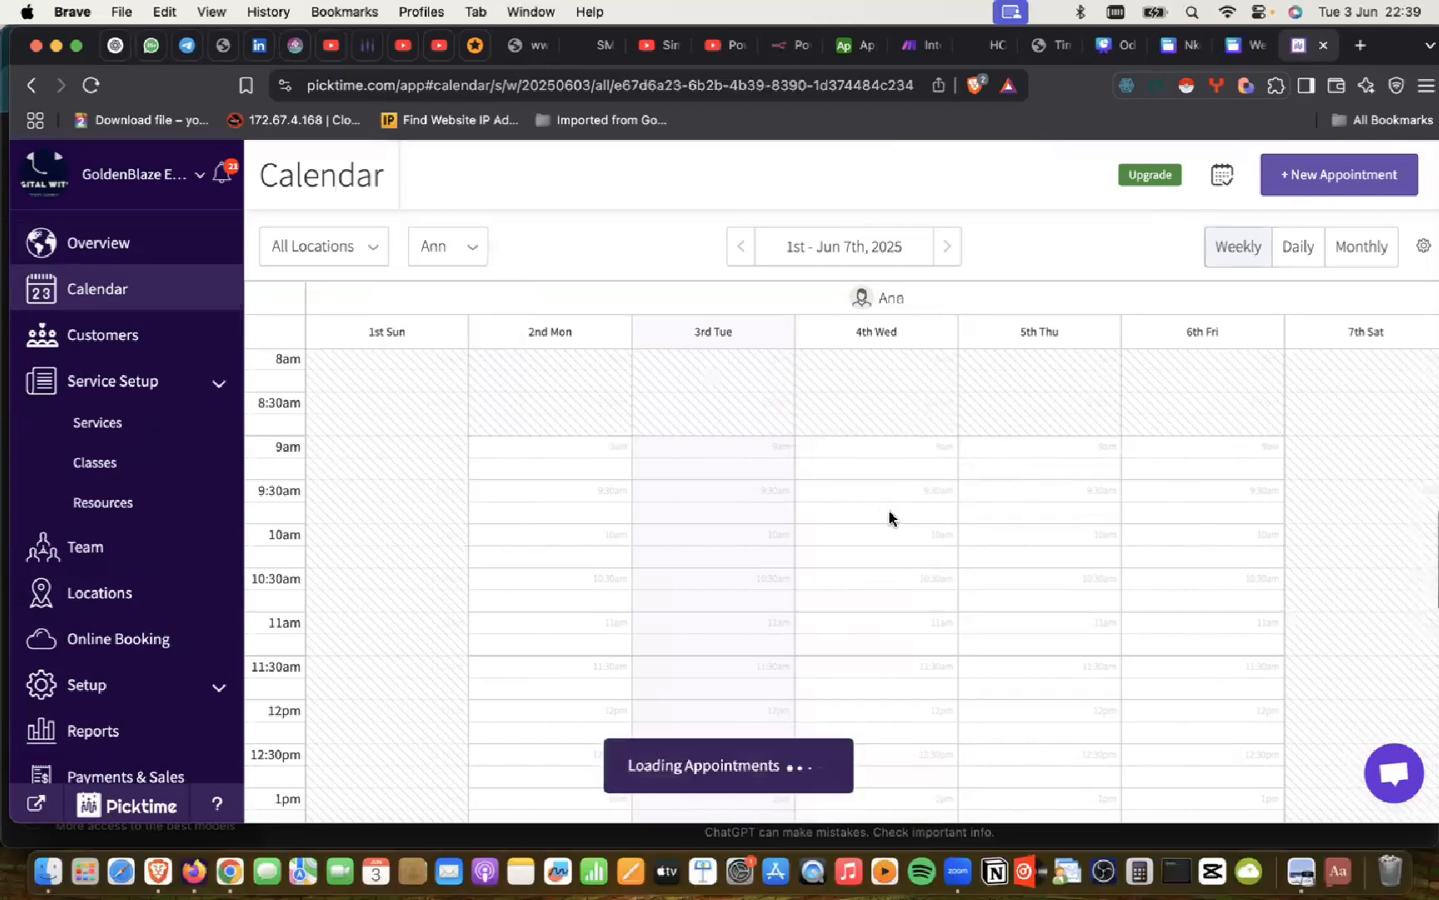
# Step: Open Setup > General to show Nigerian Naira, Nigeria and West Africa Time business details
pyautogui.scroll(-10, 612, 364)
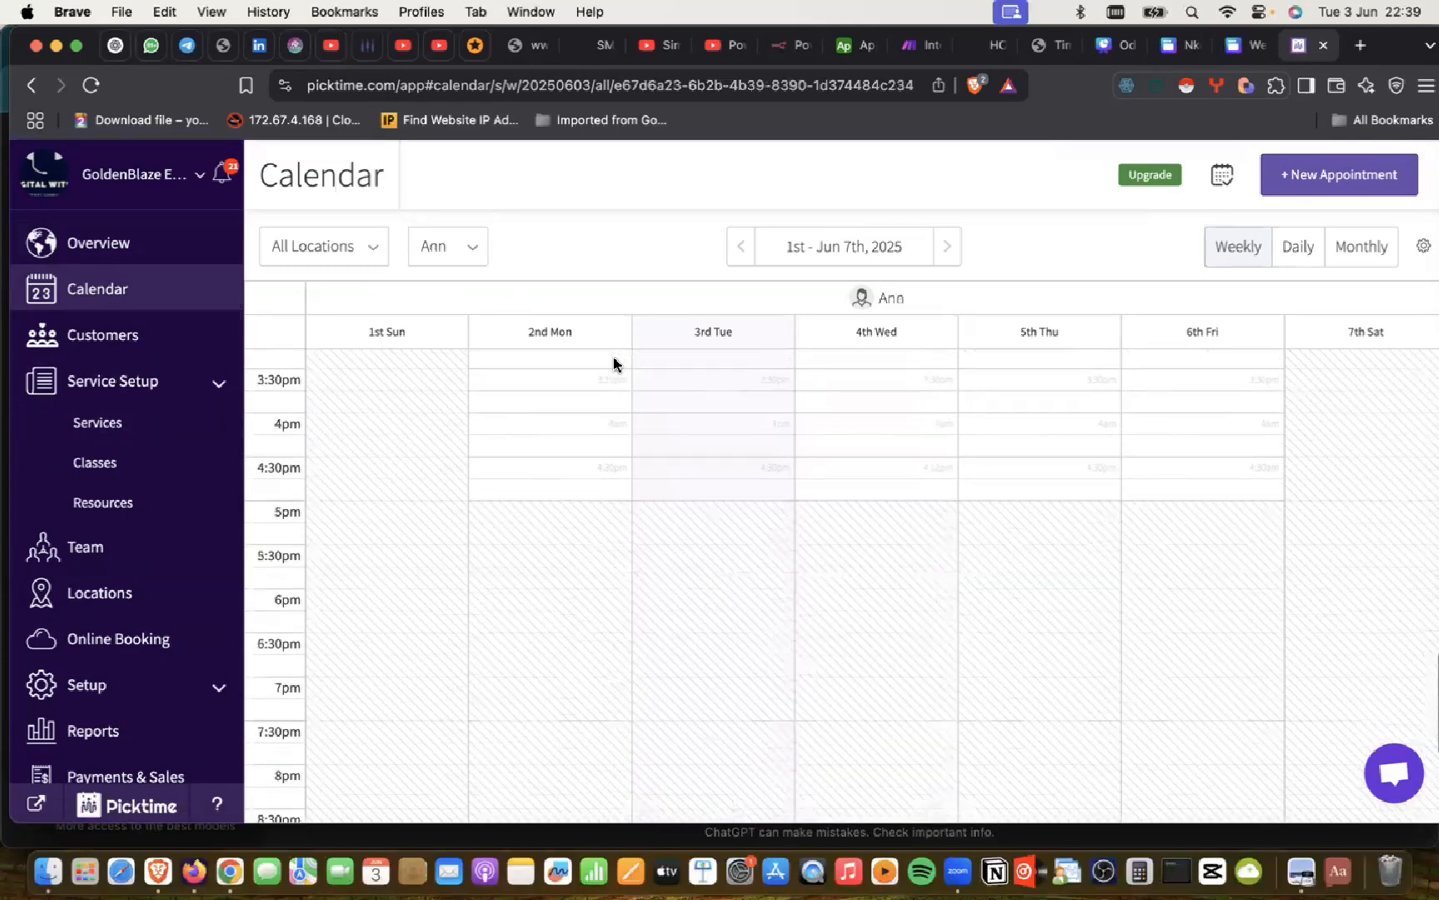
pyautogui.scroll(-5, 614, 364)
pyautogui.scroll(-1, 1058, 284)
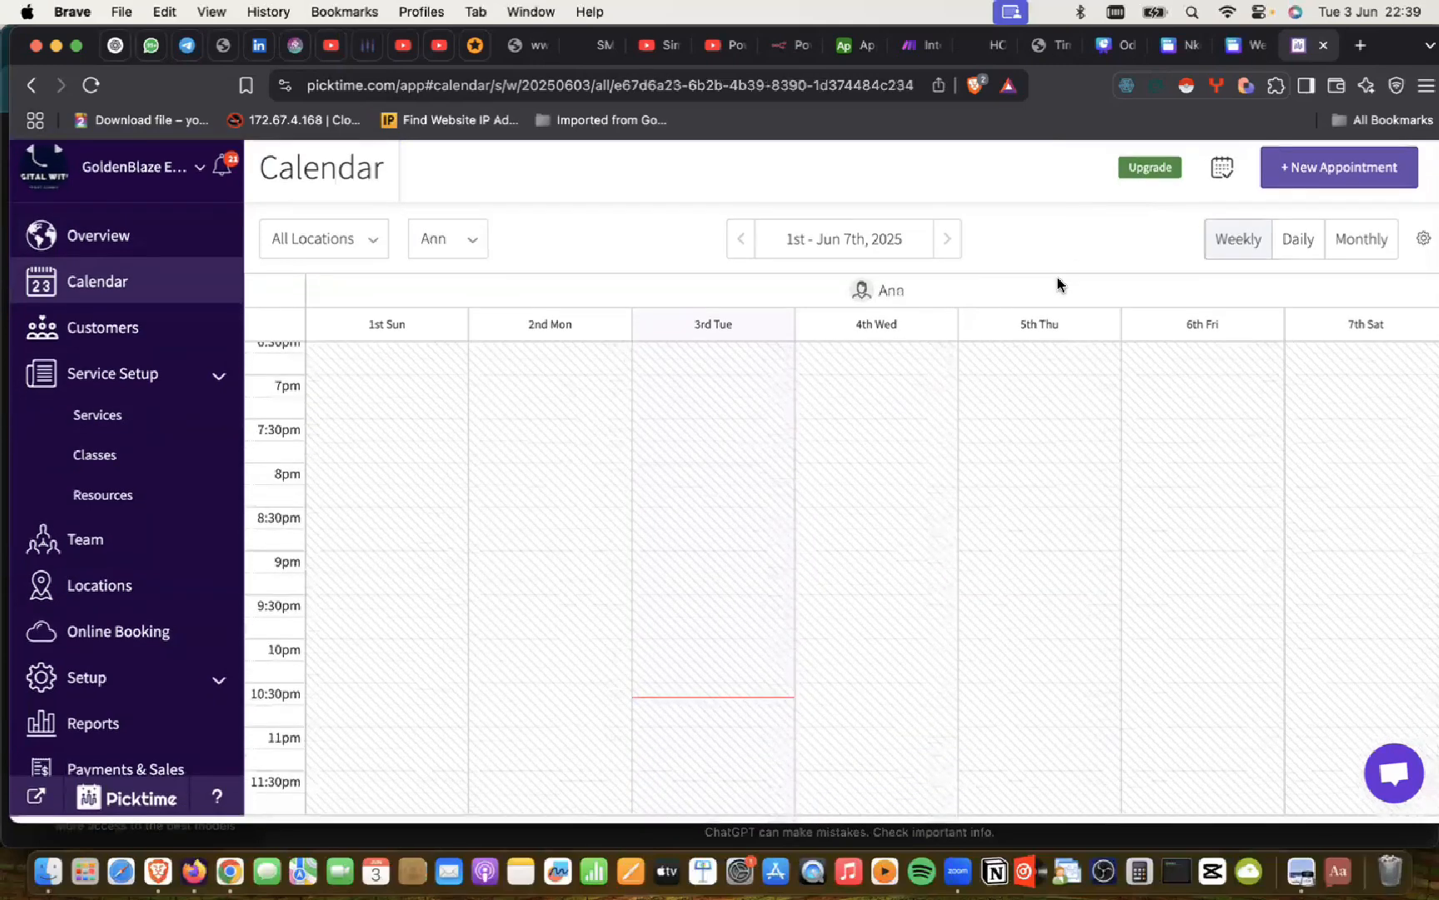
pyautogui.scroll(1, 1058, 288)
pyautogui.scroll(-1, 111, 741)
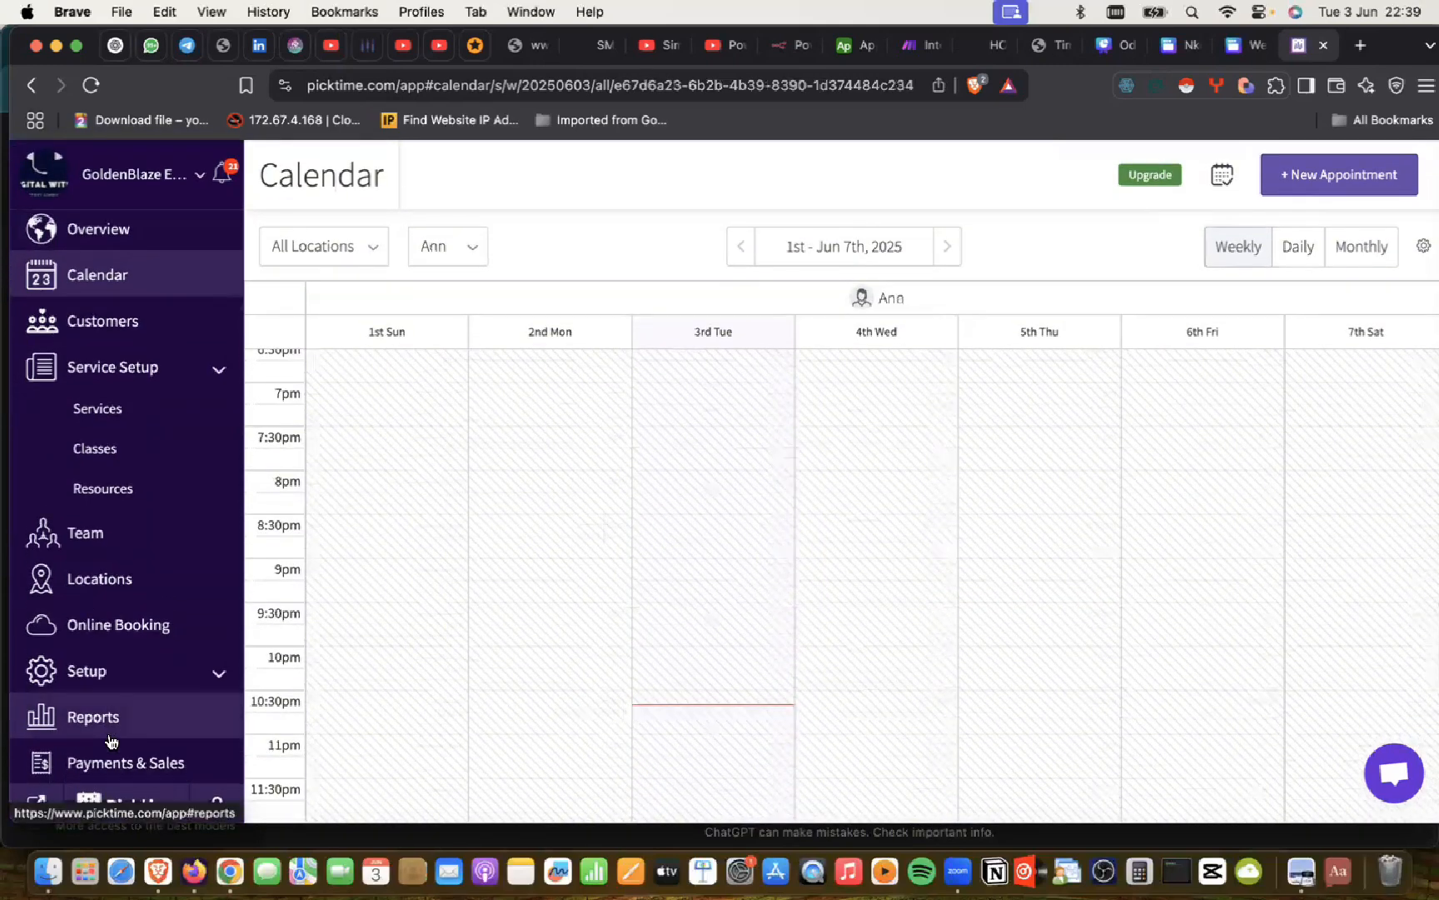
pyautogui.scroll(-1, 189, 661)
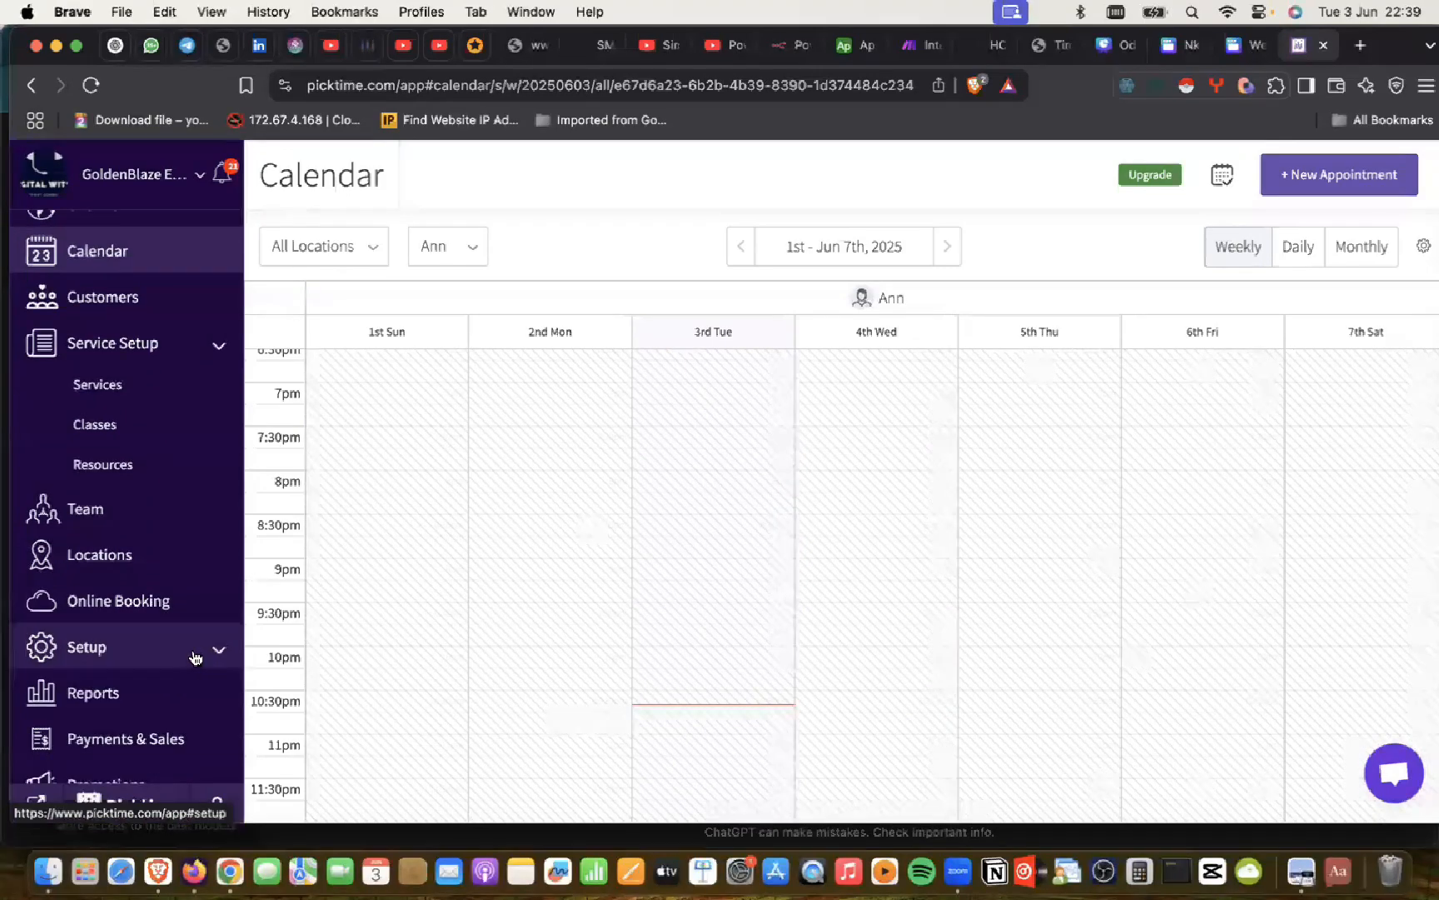
pyautogui.click(110, 649)
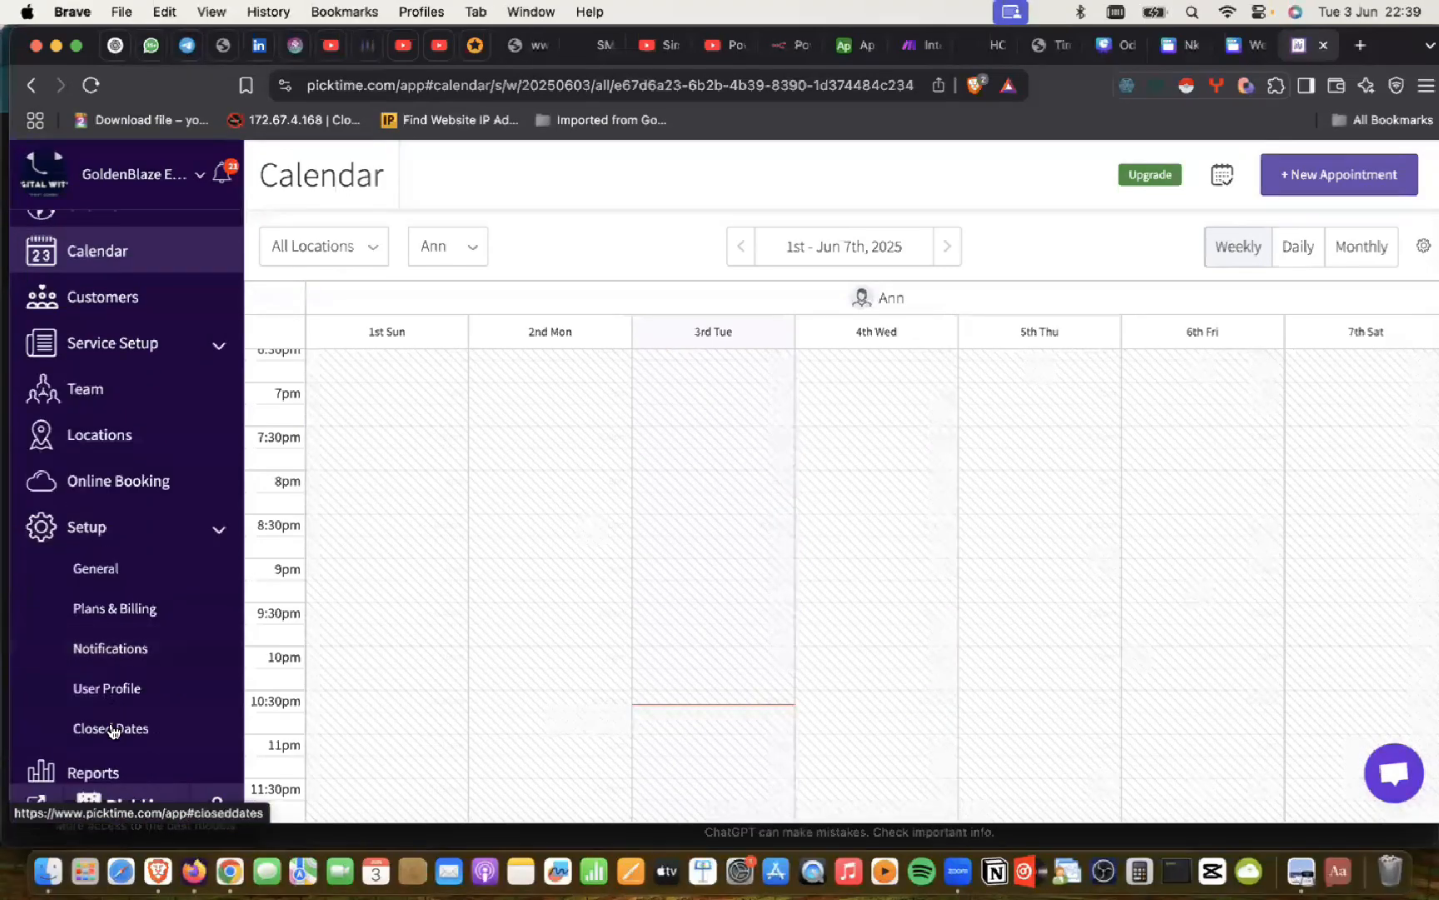
pyautogui.click(96, 575)
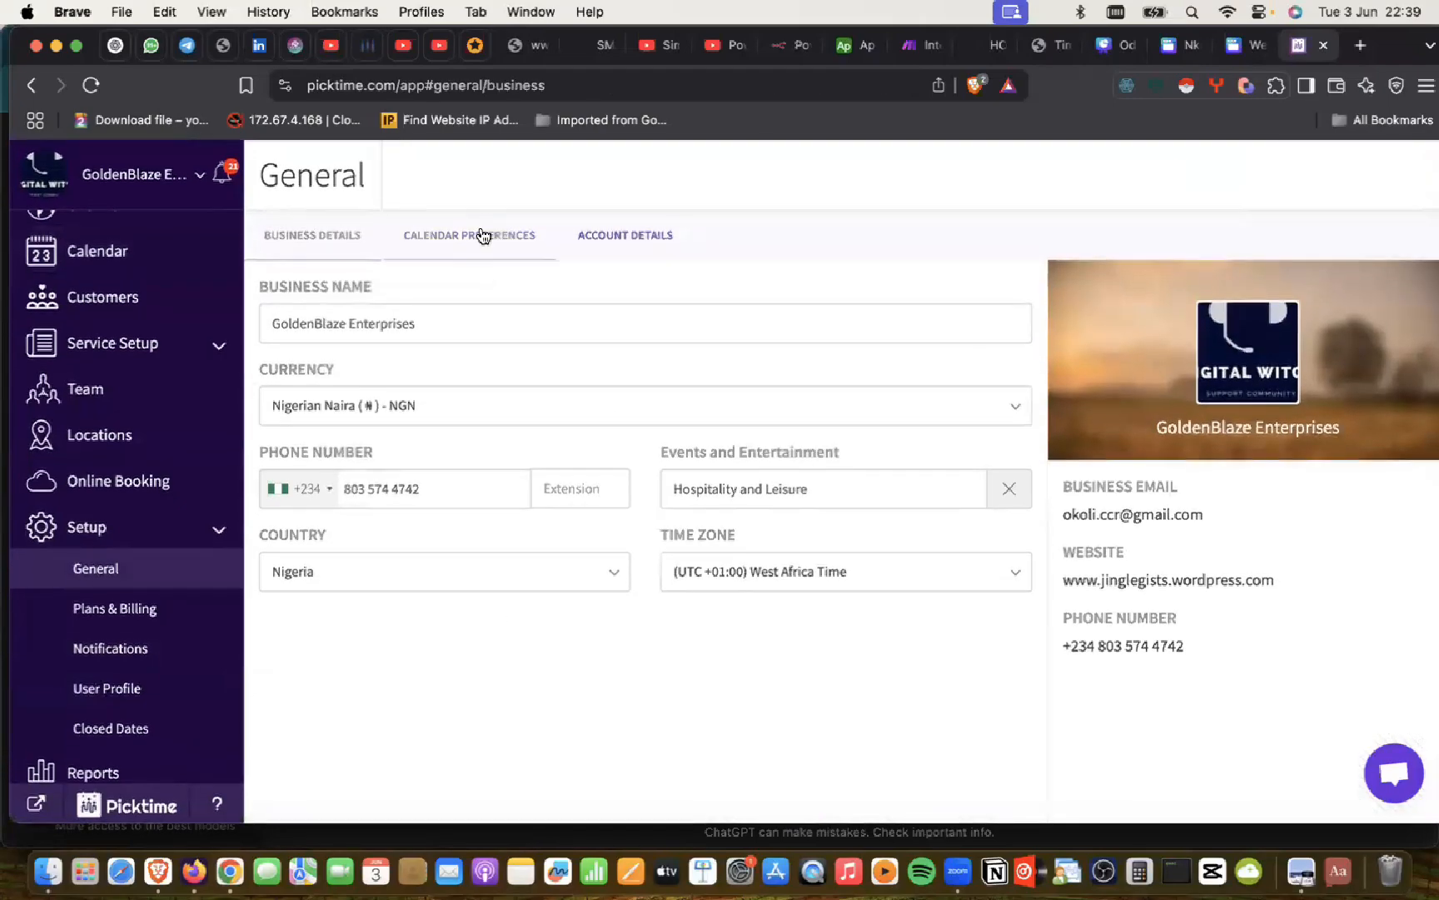
# Step: Browse Account Details, Calendar Preferences and User Profile, ending on the empty Closed Dates page
pyautogui.click(655, 237)
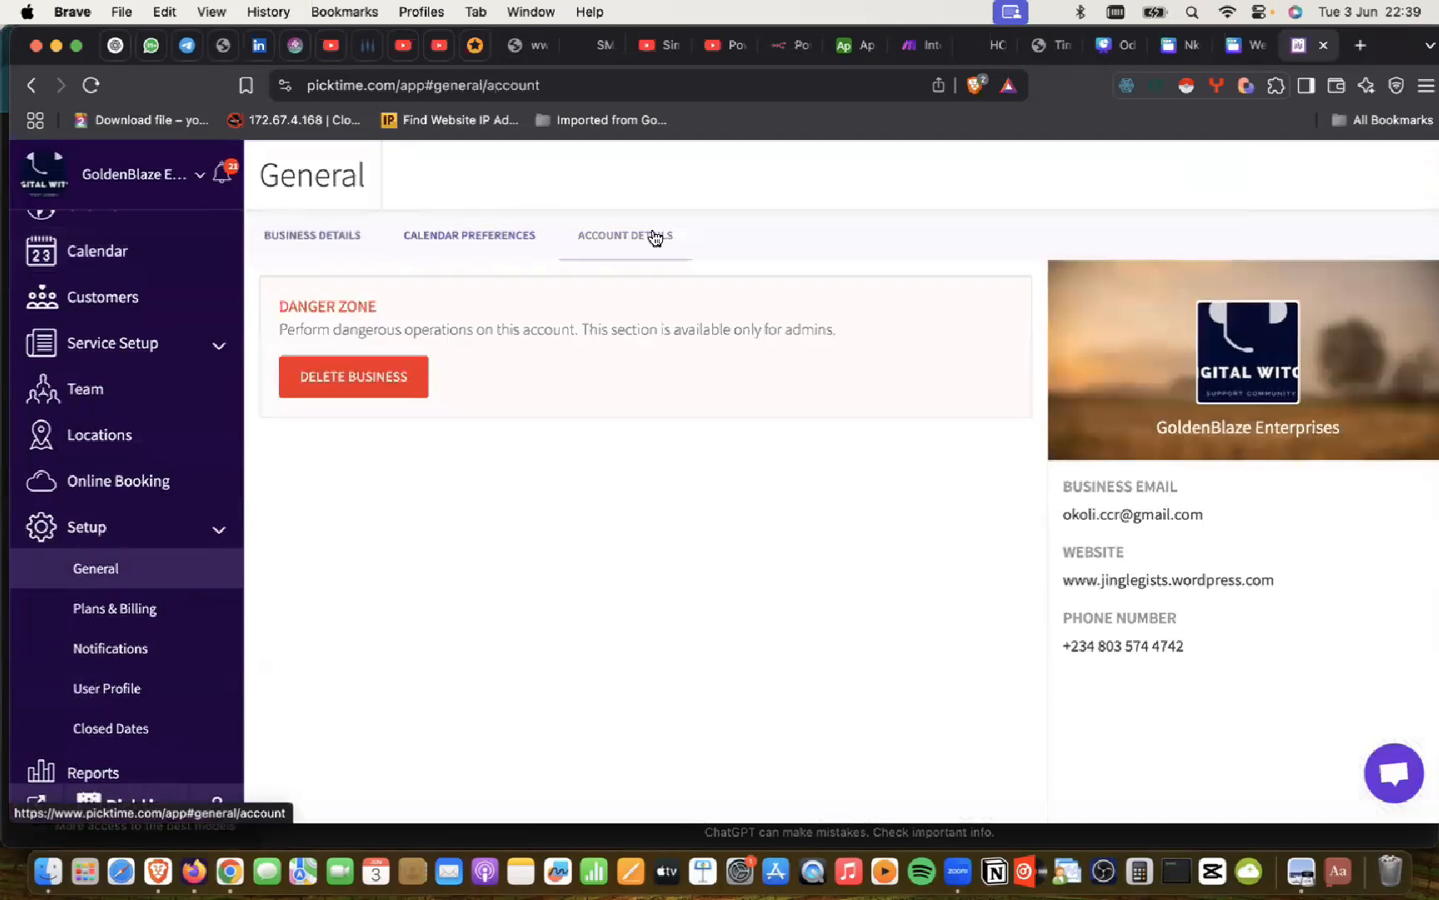
pyautogui.click(498, 233)
pyautogui.scroll(-2, 519, 455)
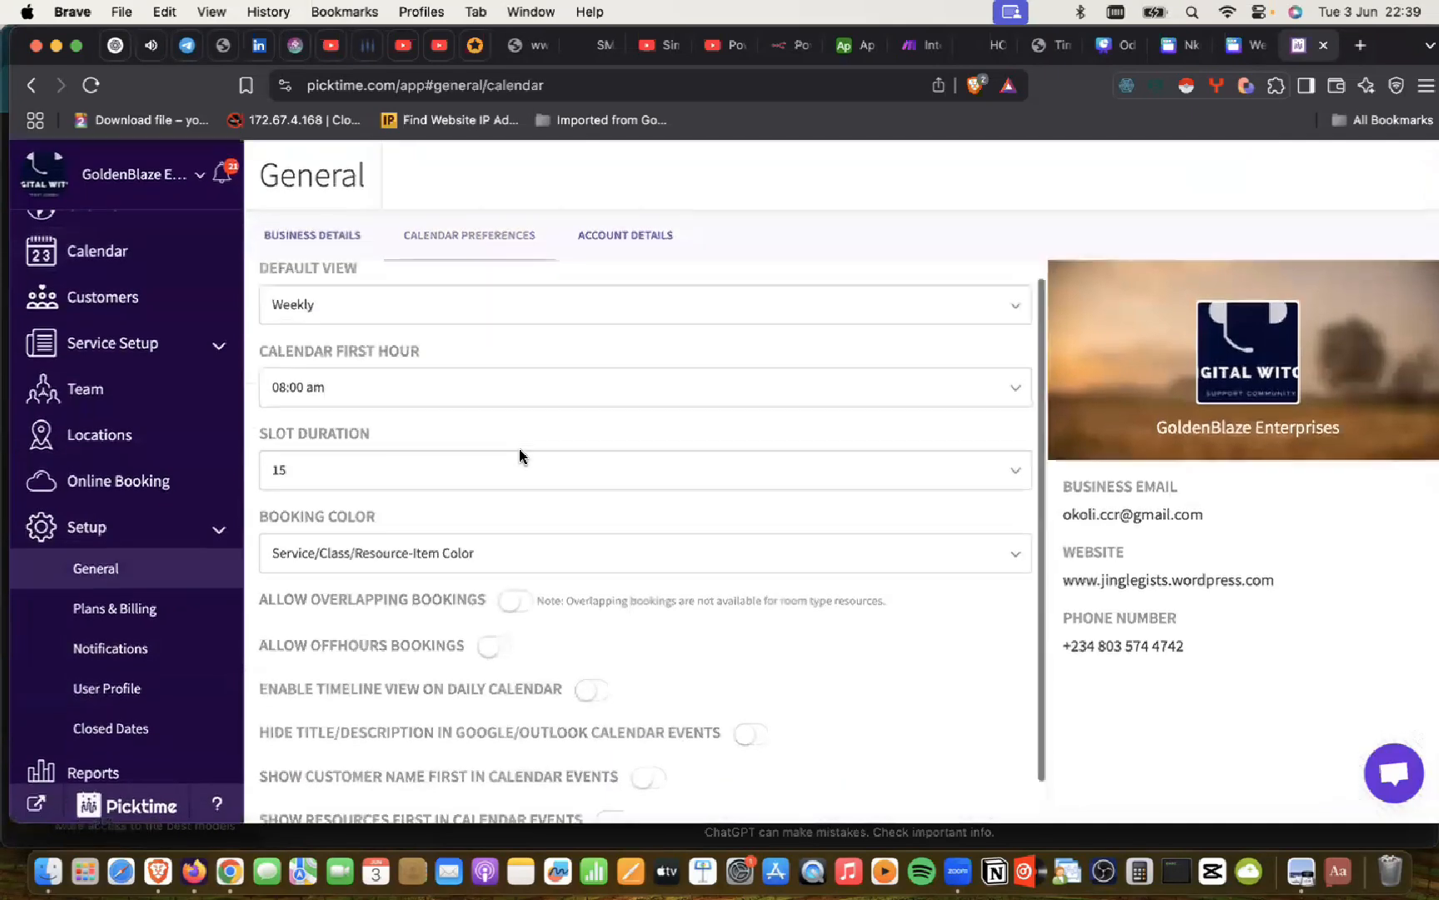
pyautogui.scroll(2, 266, 510)
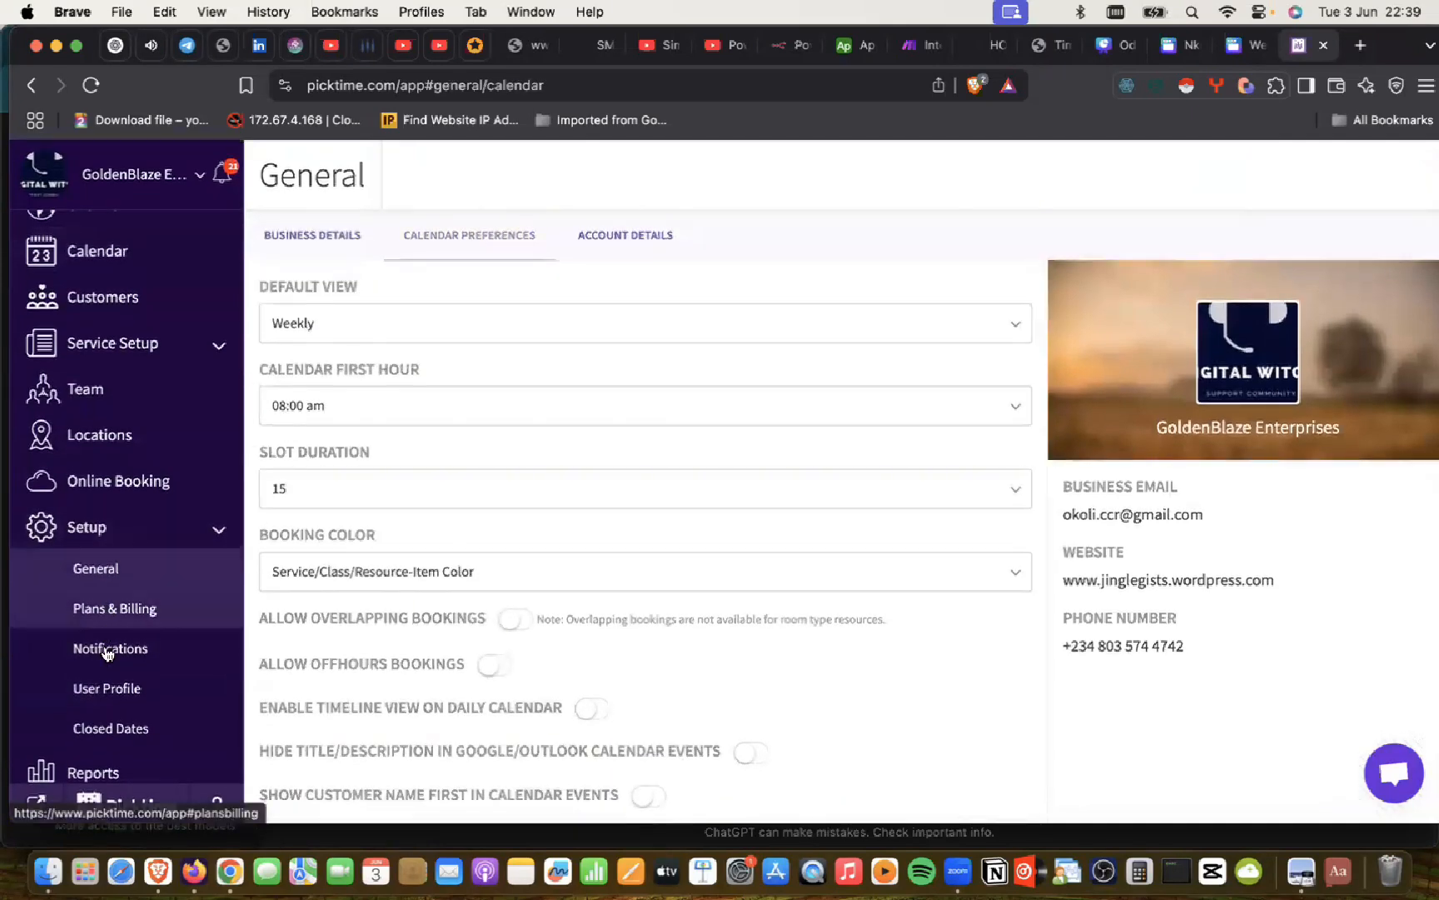
pyautogui.click(104, 694)
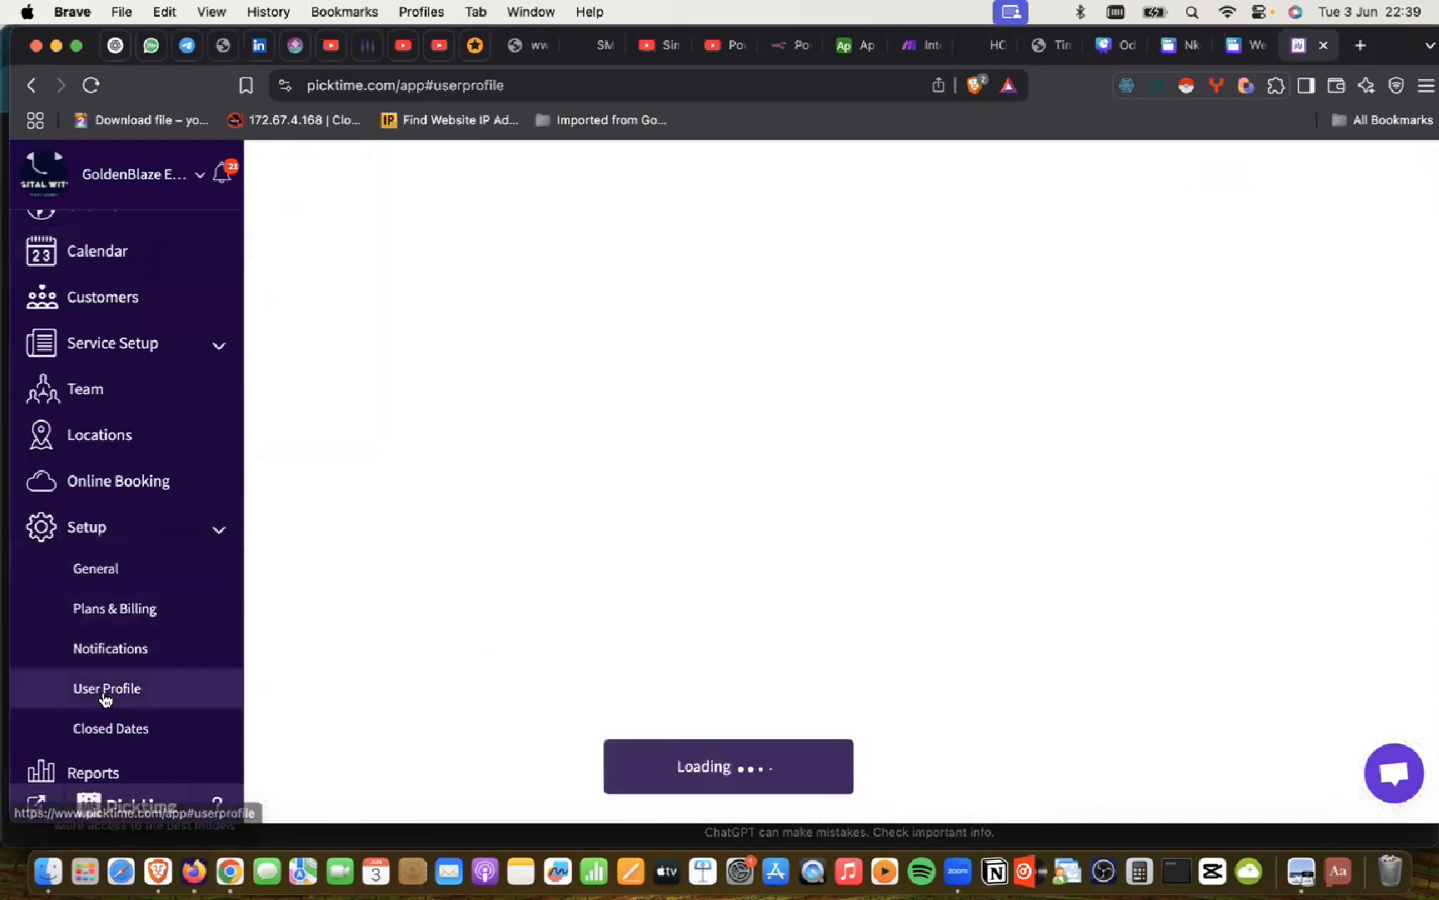
pyautogui.click(106, 729)
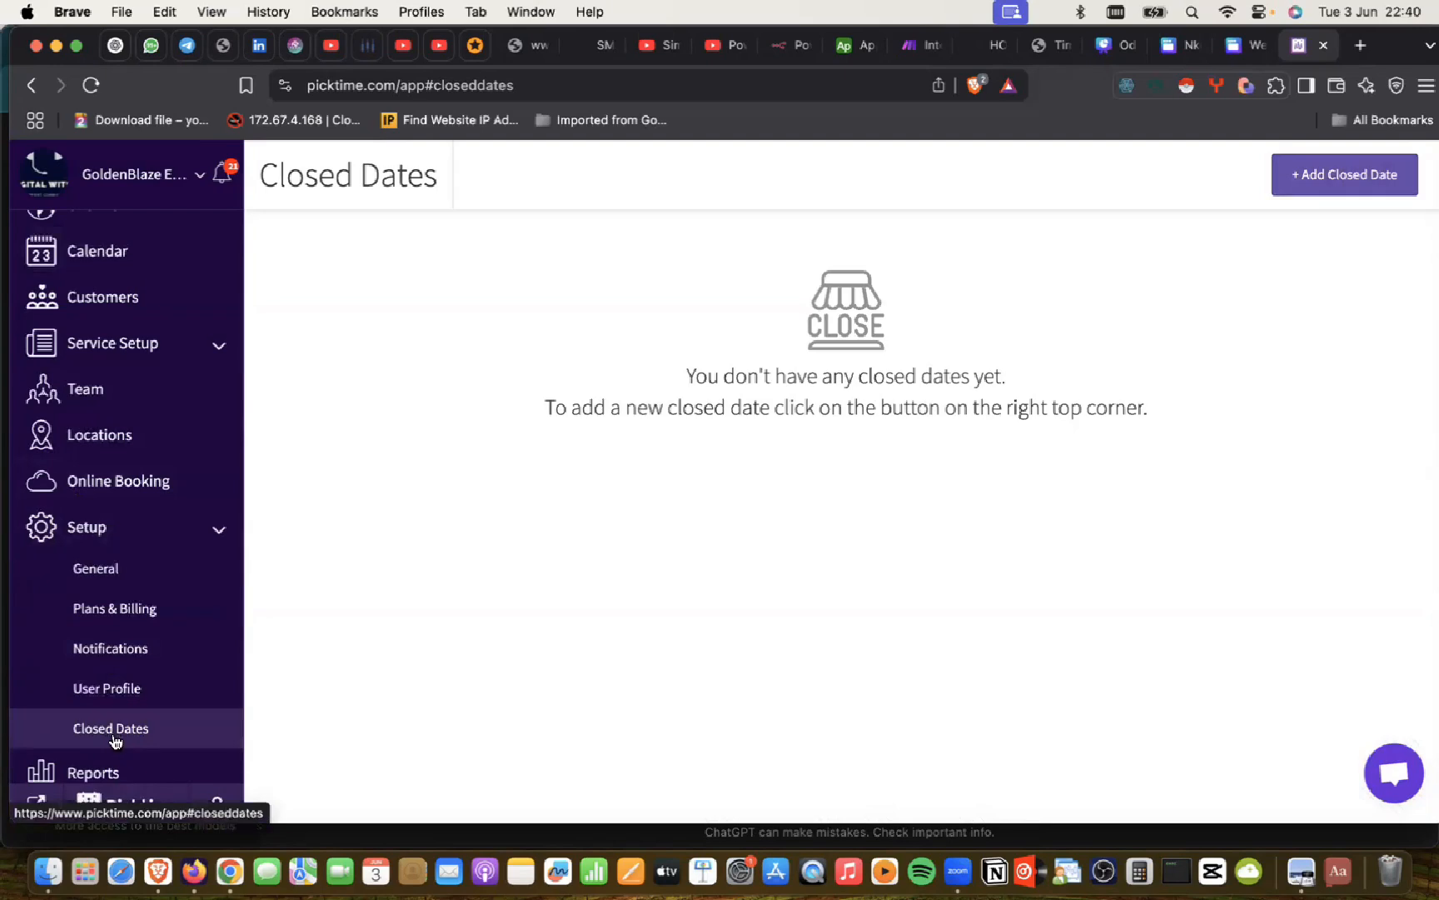
pyautogui.scroll(-4, 115, 741)
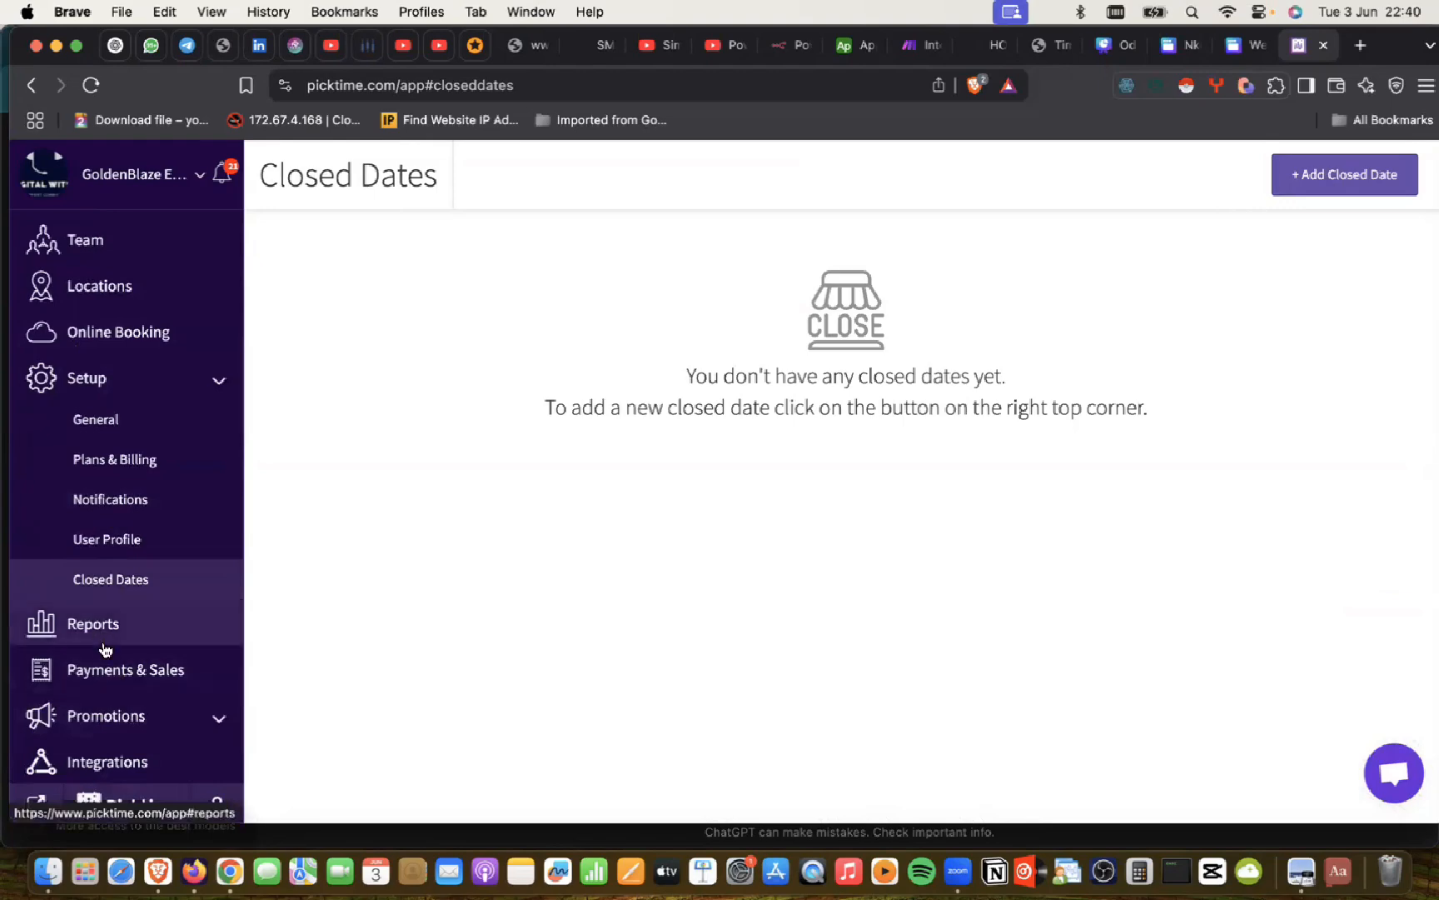
# Step: Go to Integrations and open the Booking Button card under Booking Widgets
pyautogui.click(140, 762)
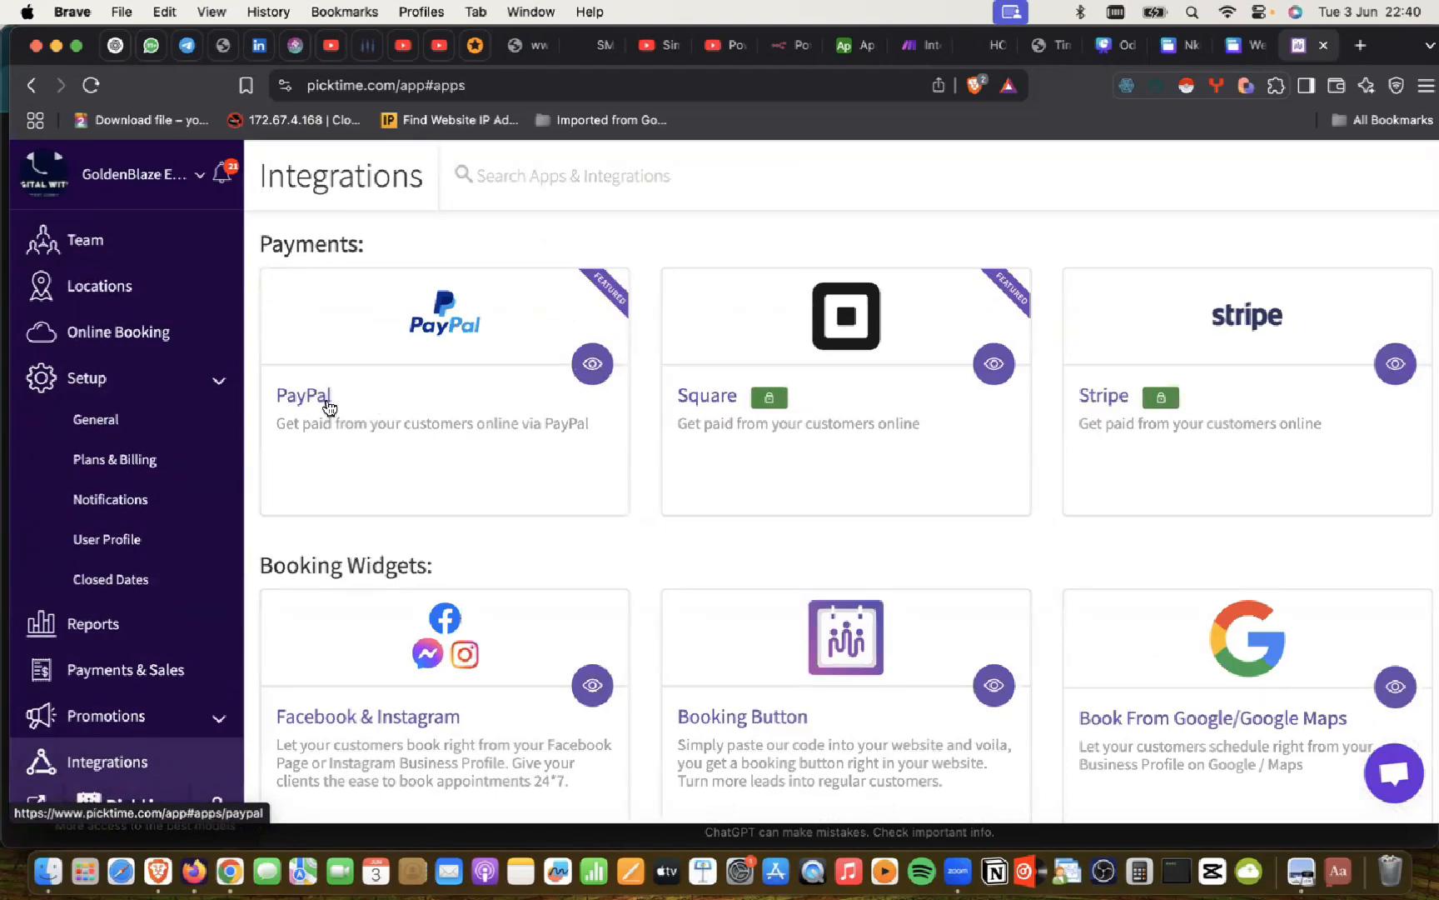
pyautogui.scroll(-5, 781, 492)
pyautogui.scroll(3, 780, 492)
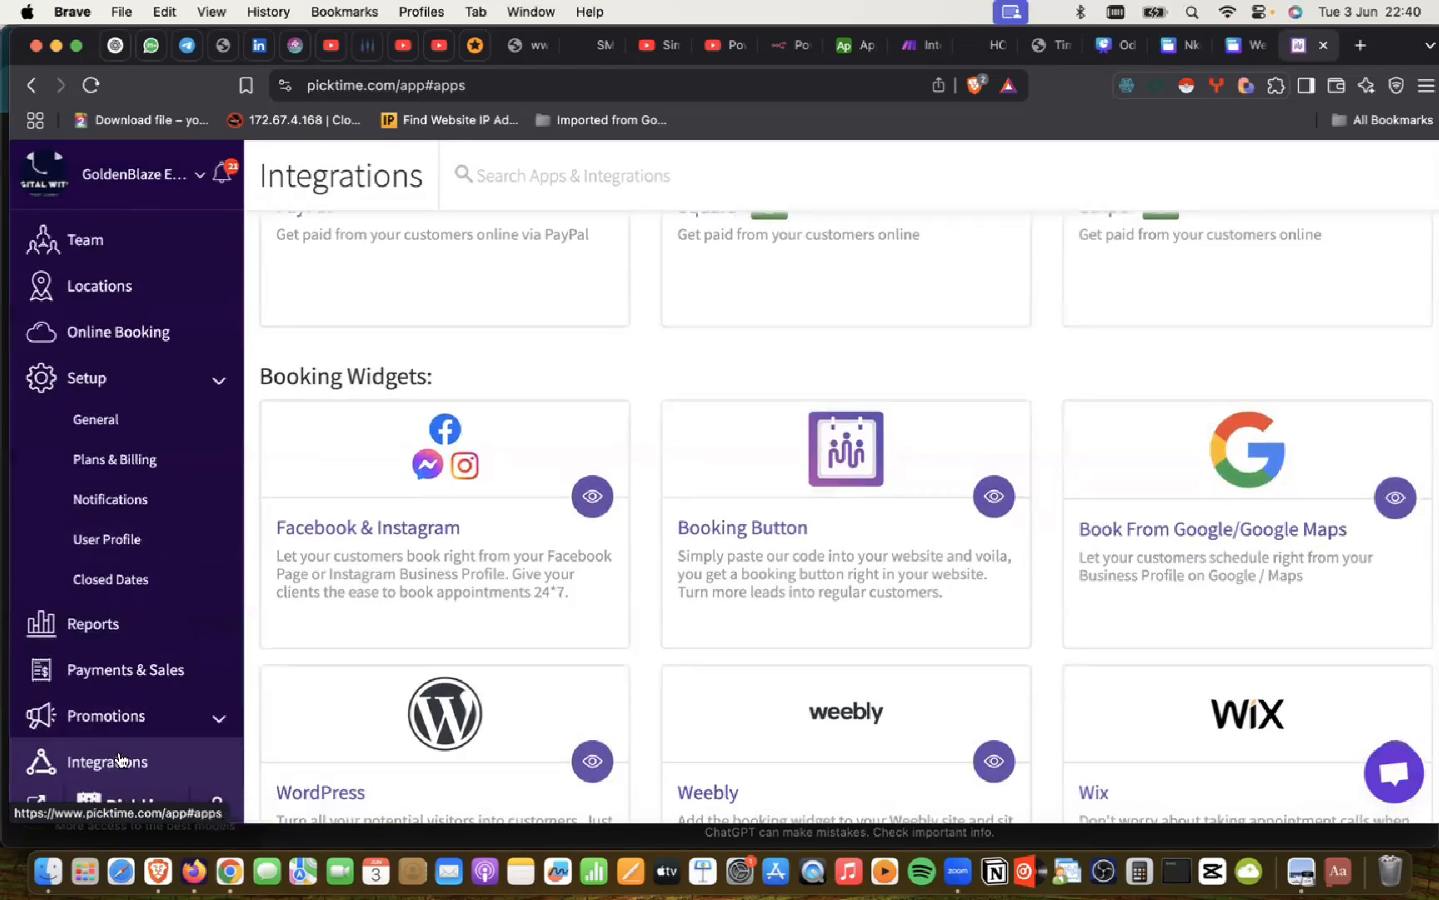
pyautogui.click(871, 512)
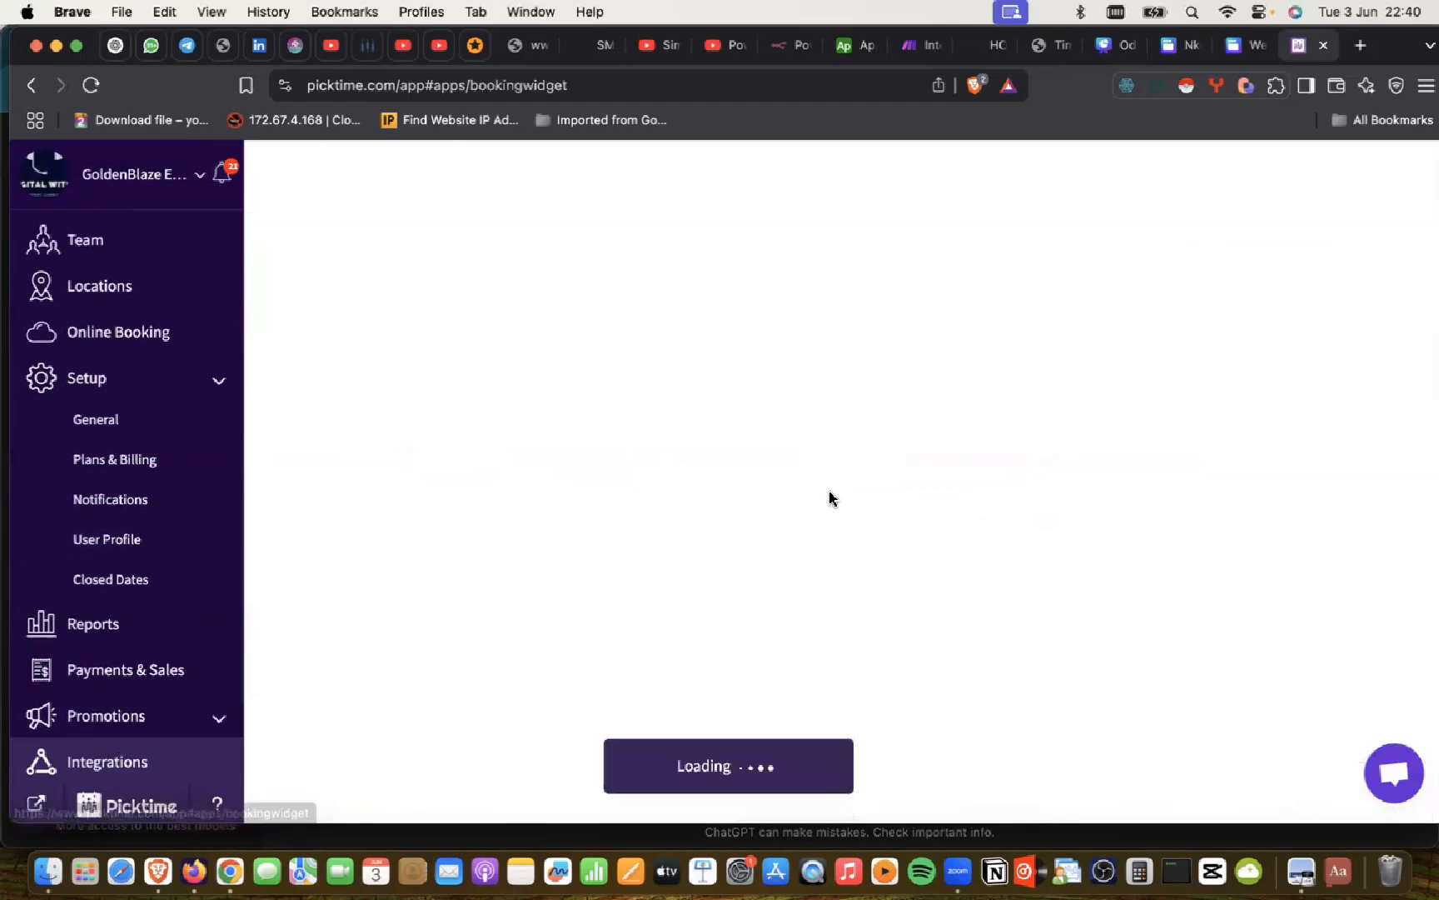
# Step: Select and copy the default booking button embed code
pyautogui.scroll(-1, 583, 516)
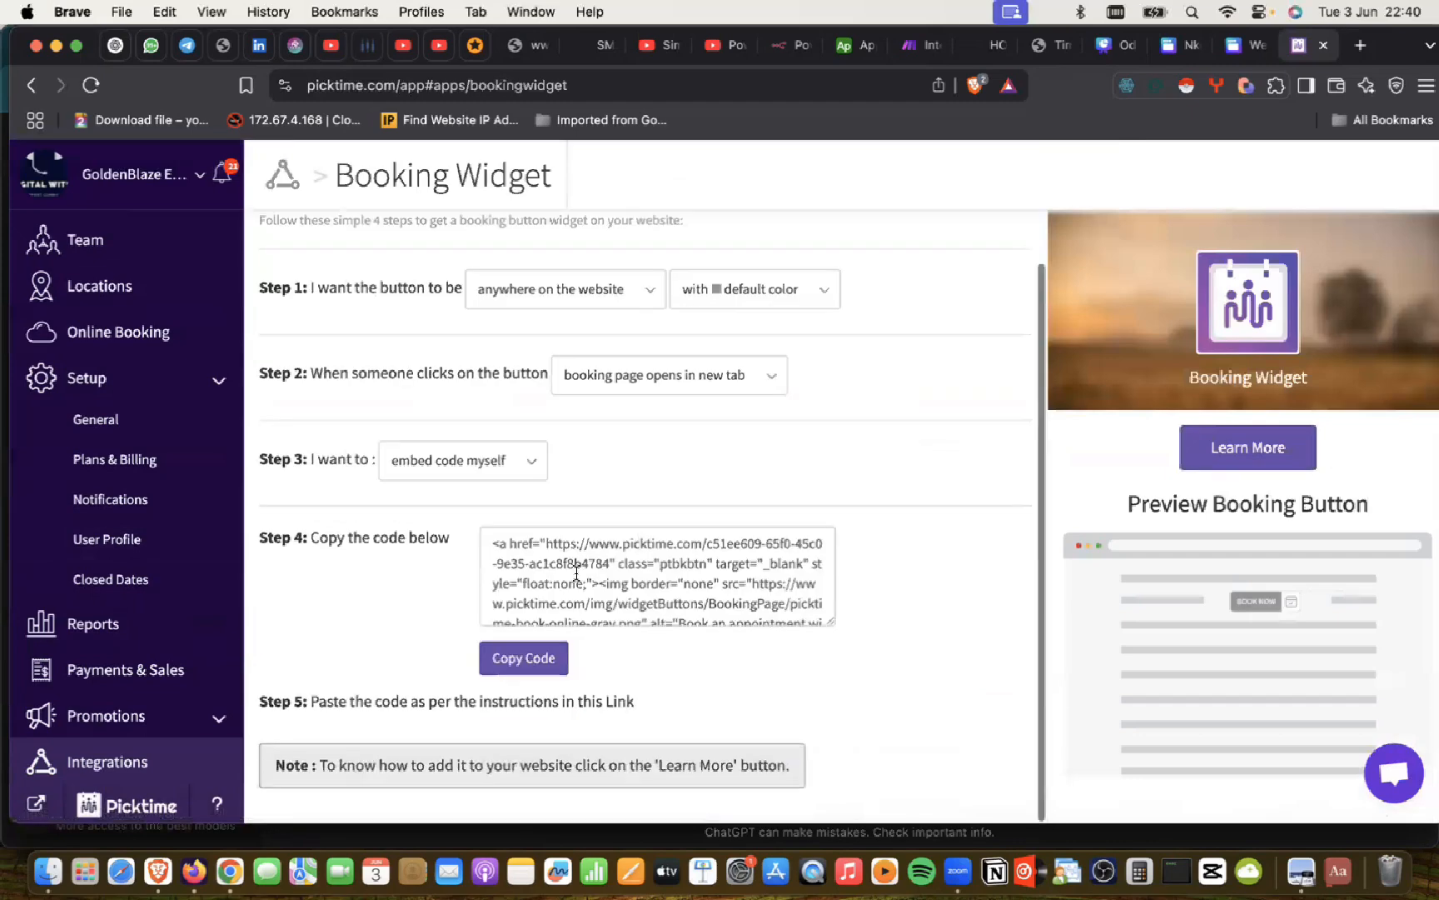
pyautogui.click(494, 543)
pyautogui.press('super+a')
pyautogui.click(523, 658)
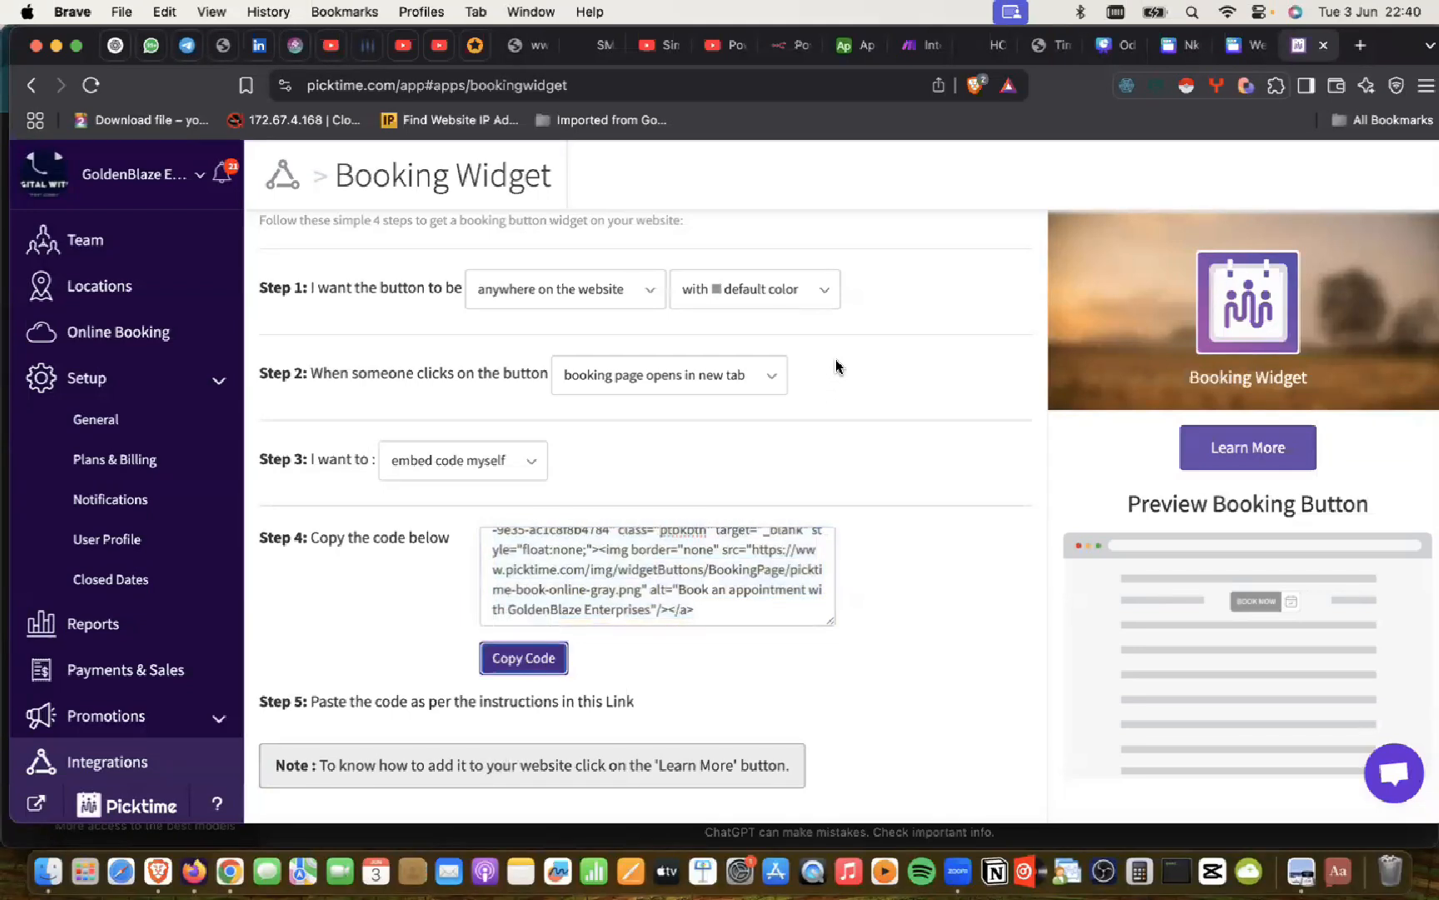
# Step: Set the button to violet on the right side, opening bookings in a new tab
pyautogui.scroll(2, 836, 359)
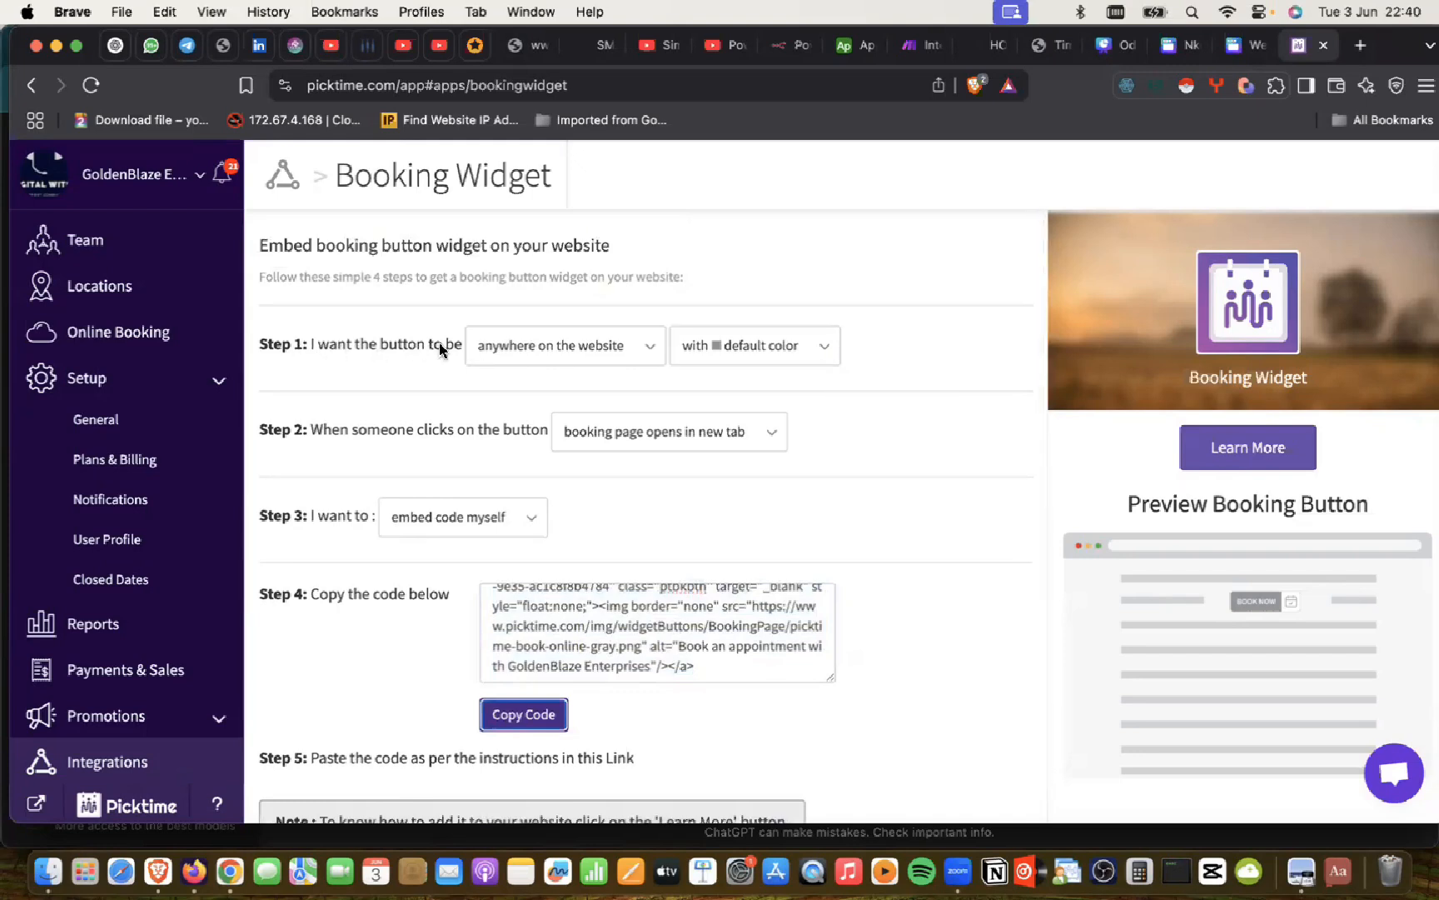
pyautogui.click(651, 354)
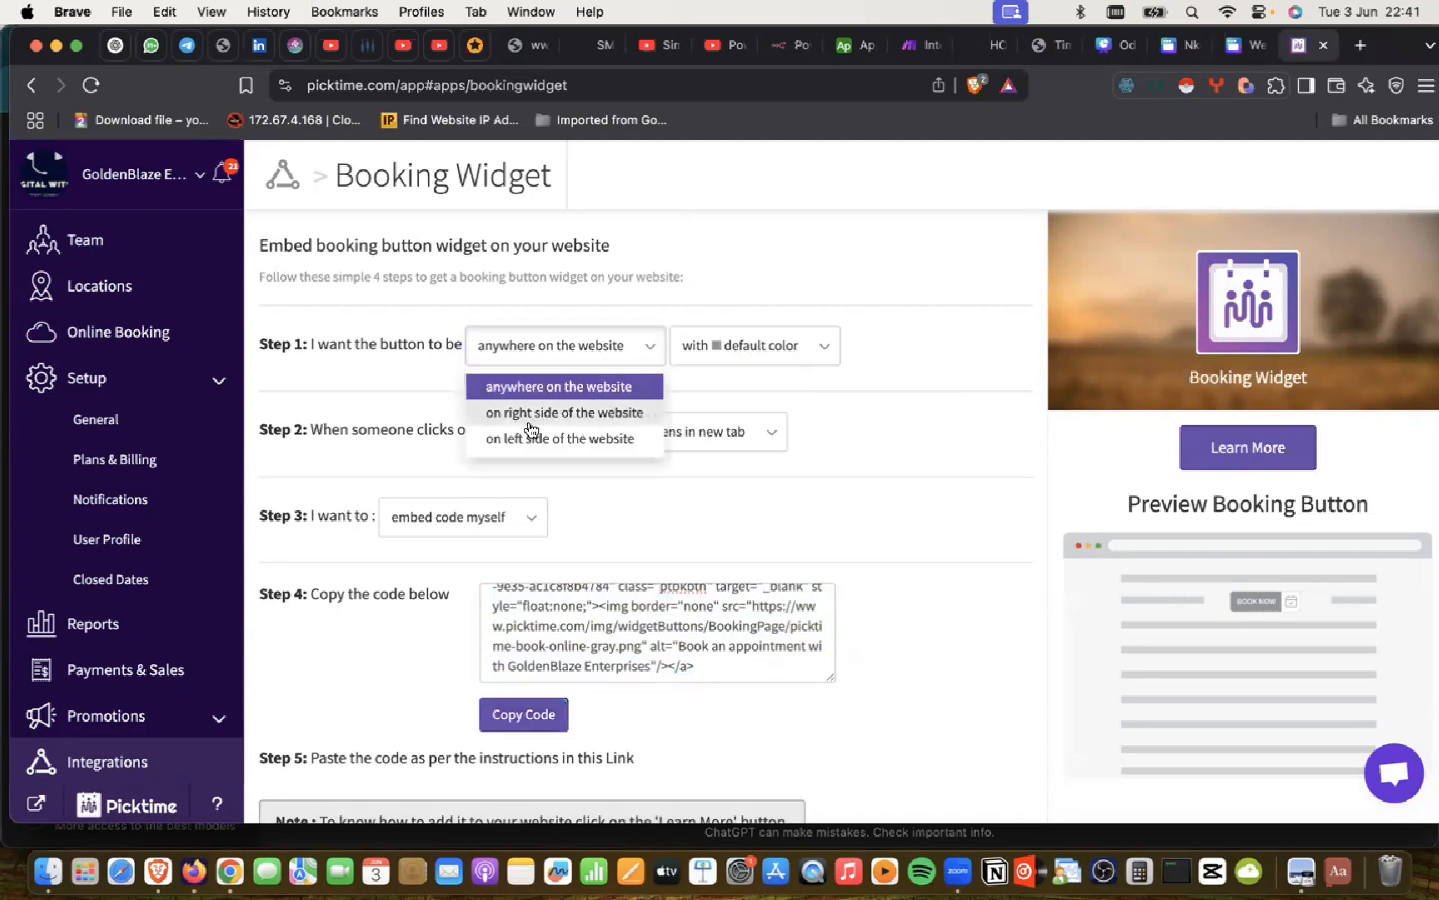
pyautogui.click(766, 345)
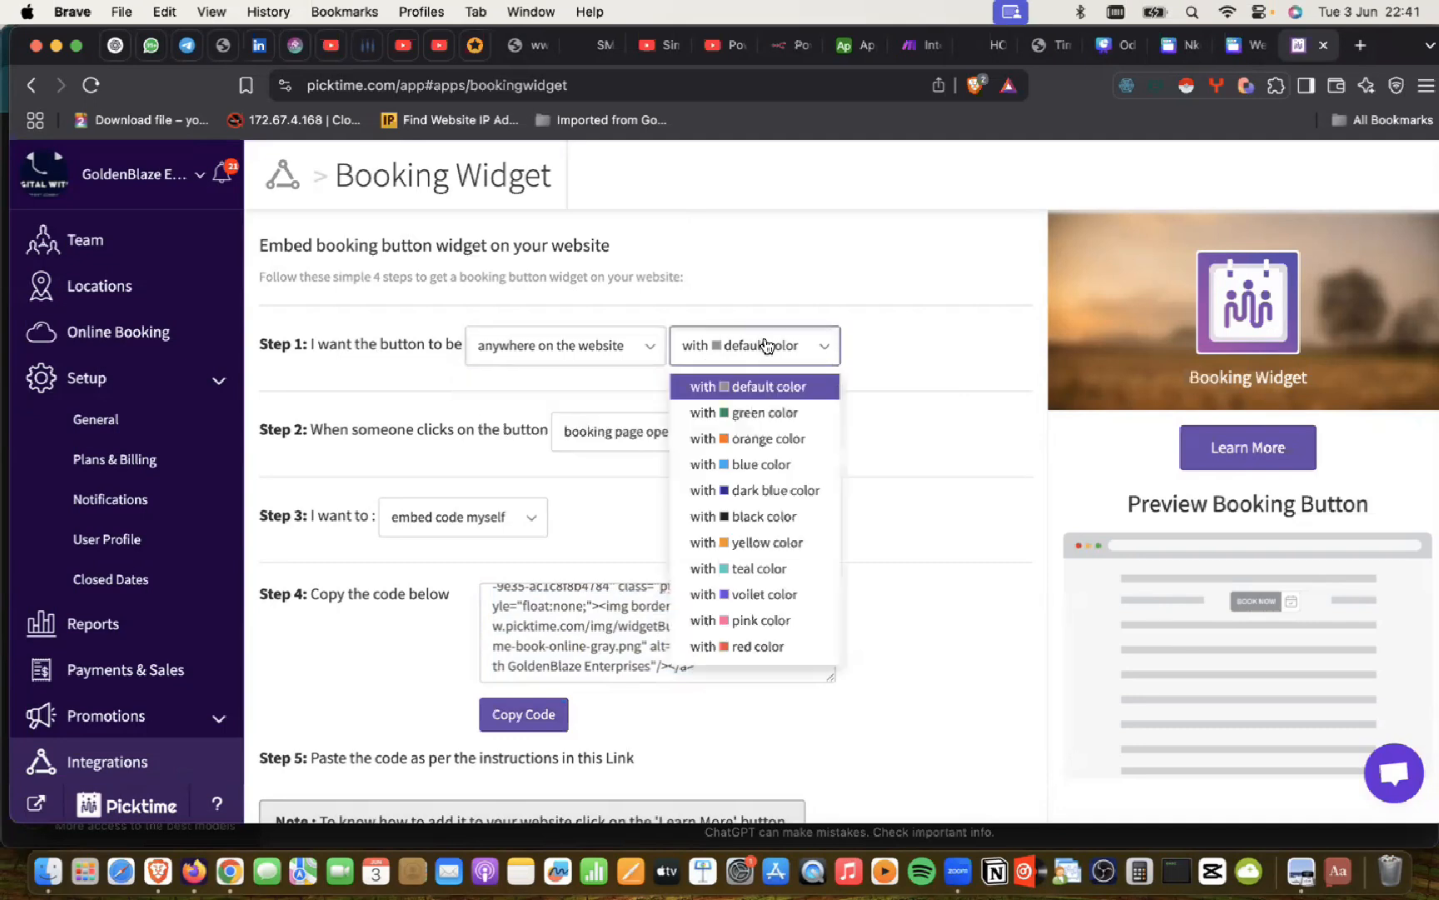
pyautogui.click(743, 595)
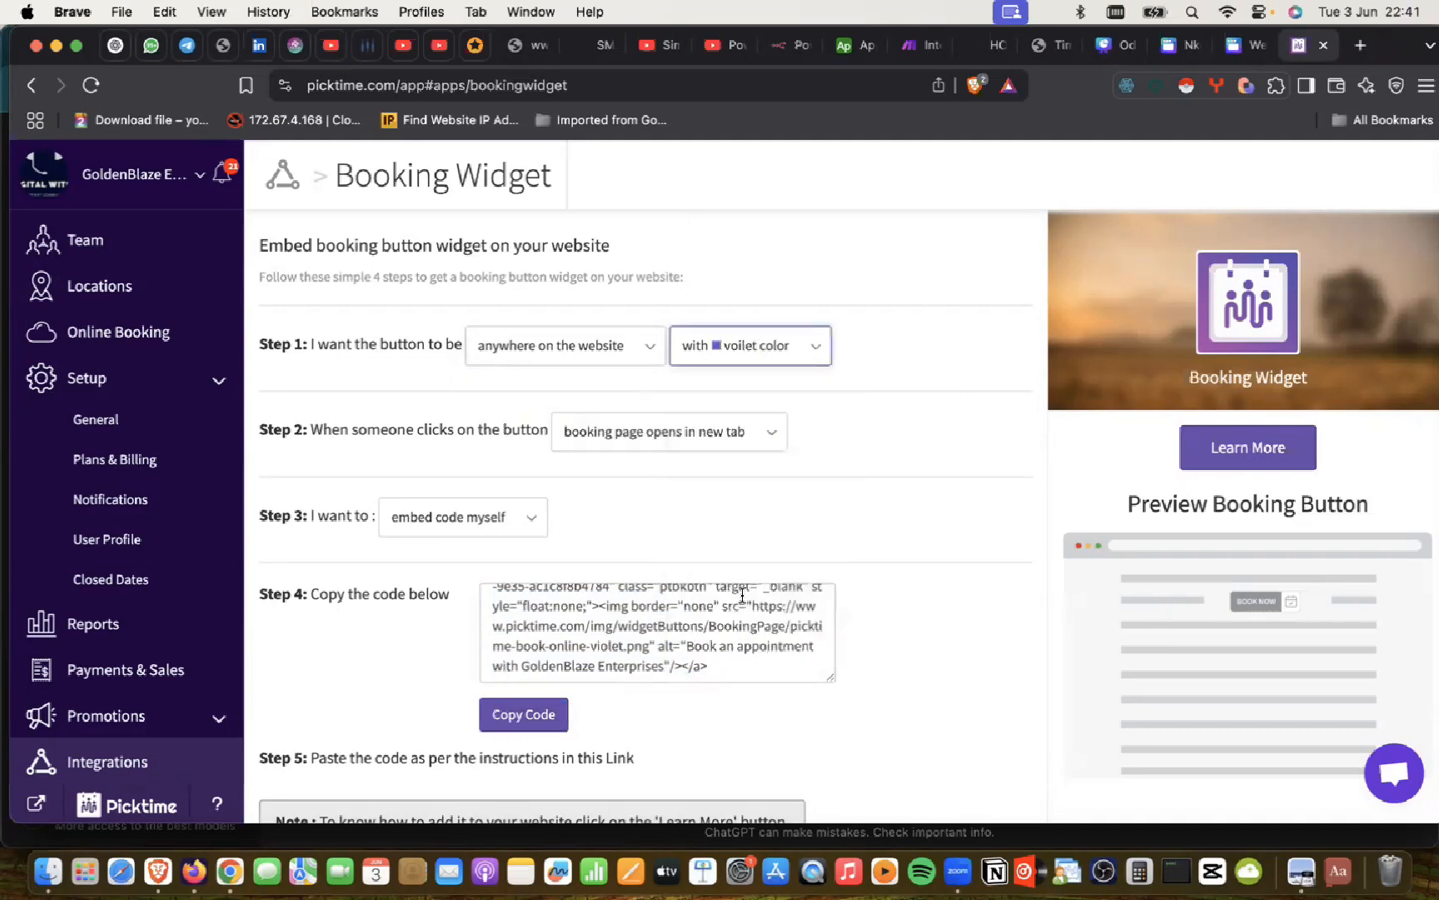
pyautogui.click(637, 354)
pyautogui.click(554, 410)
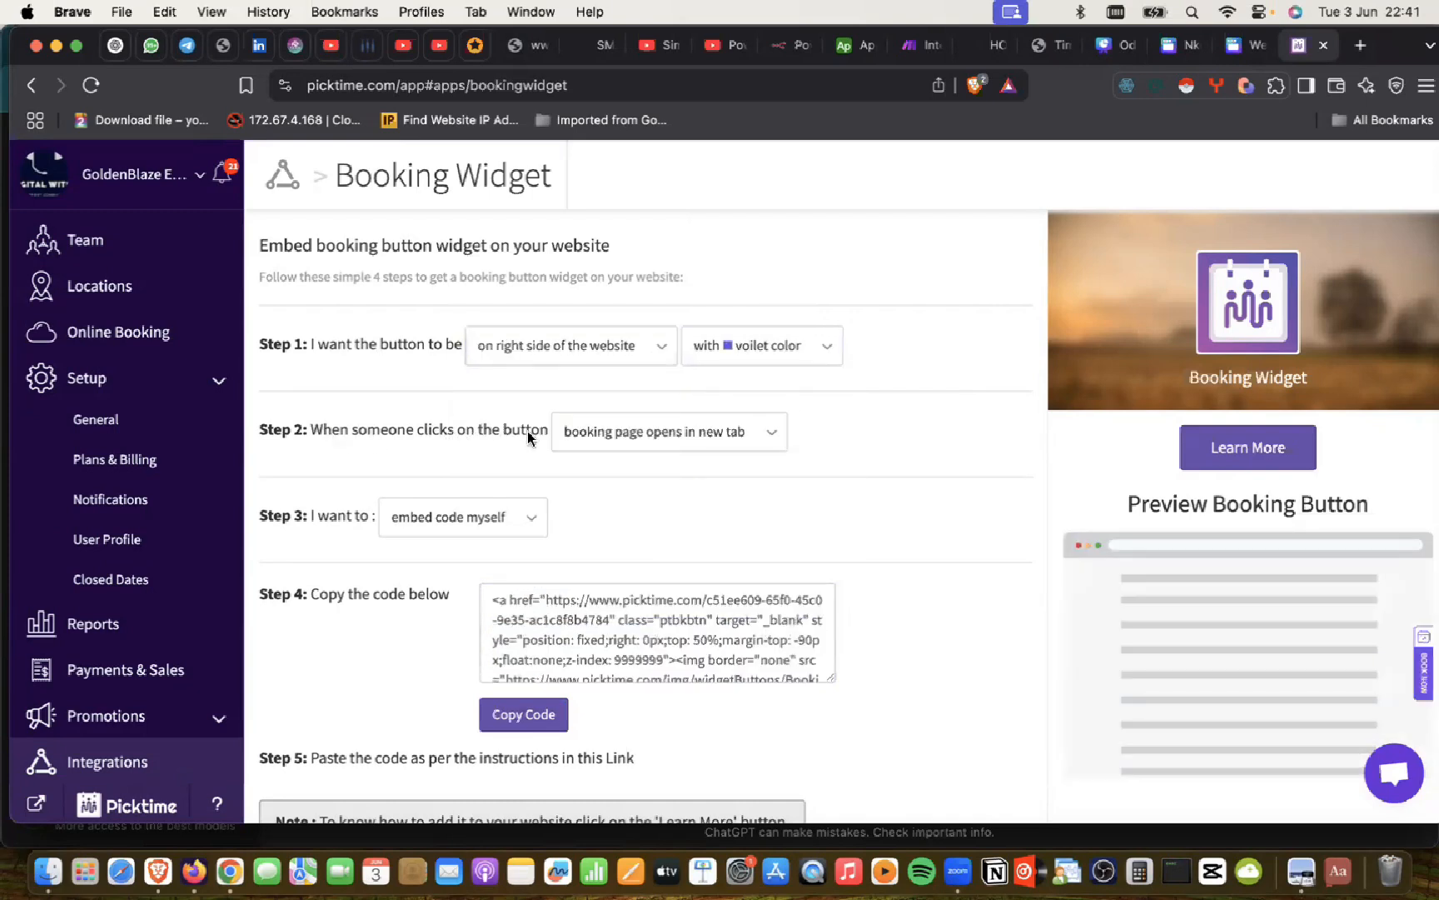
pyautogui.click(659, 439)
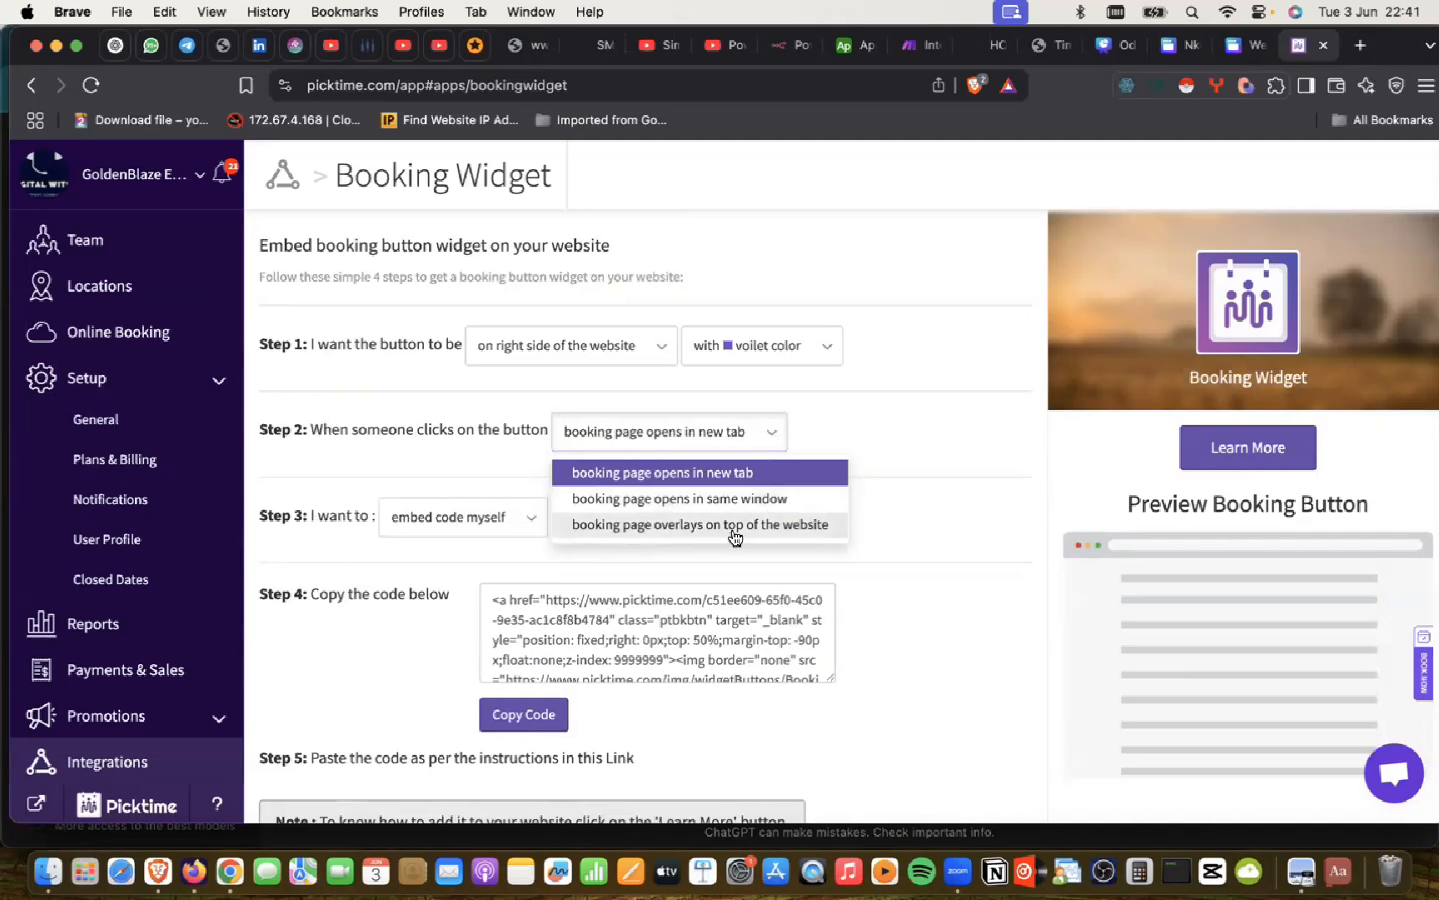
pyautogui.click(676, 473)
# Step: Select all of the updated violet right-side embed code
pyautogui.scroll(-2, 424, 510)
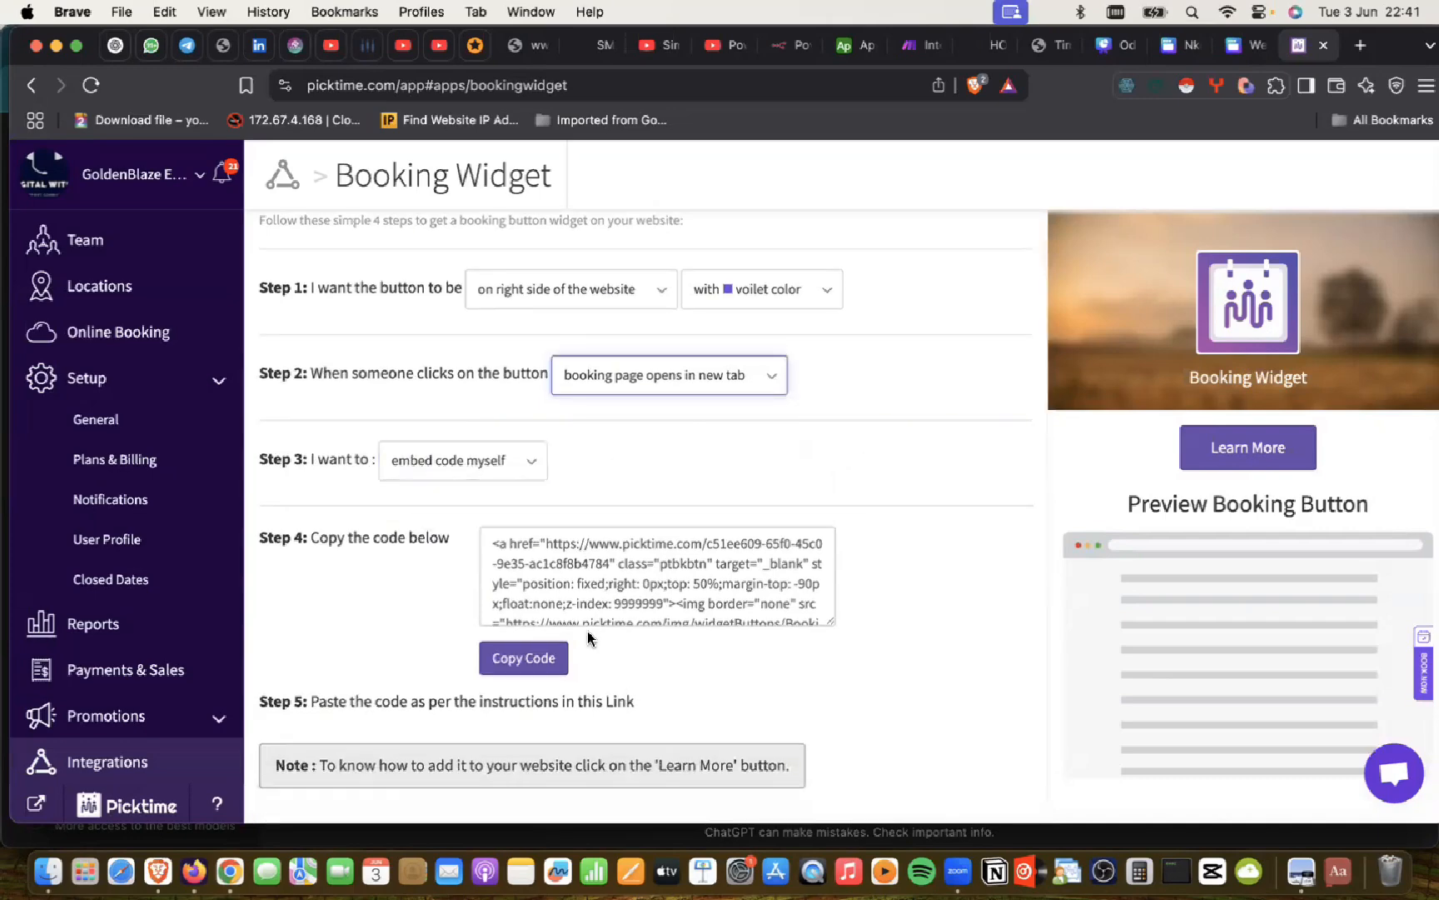
pyautogui.scroll(-1, 589, 639)
pyautogui.scroll(3, 370, 724)
pyautogui.scroll(1, 893, 360)
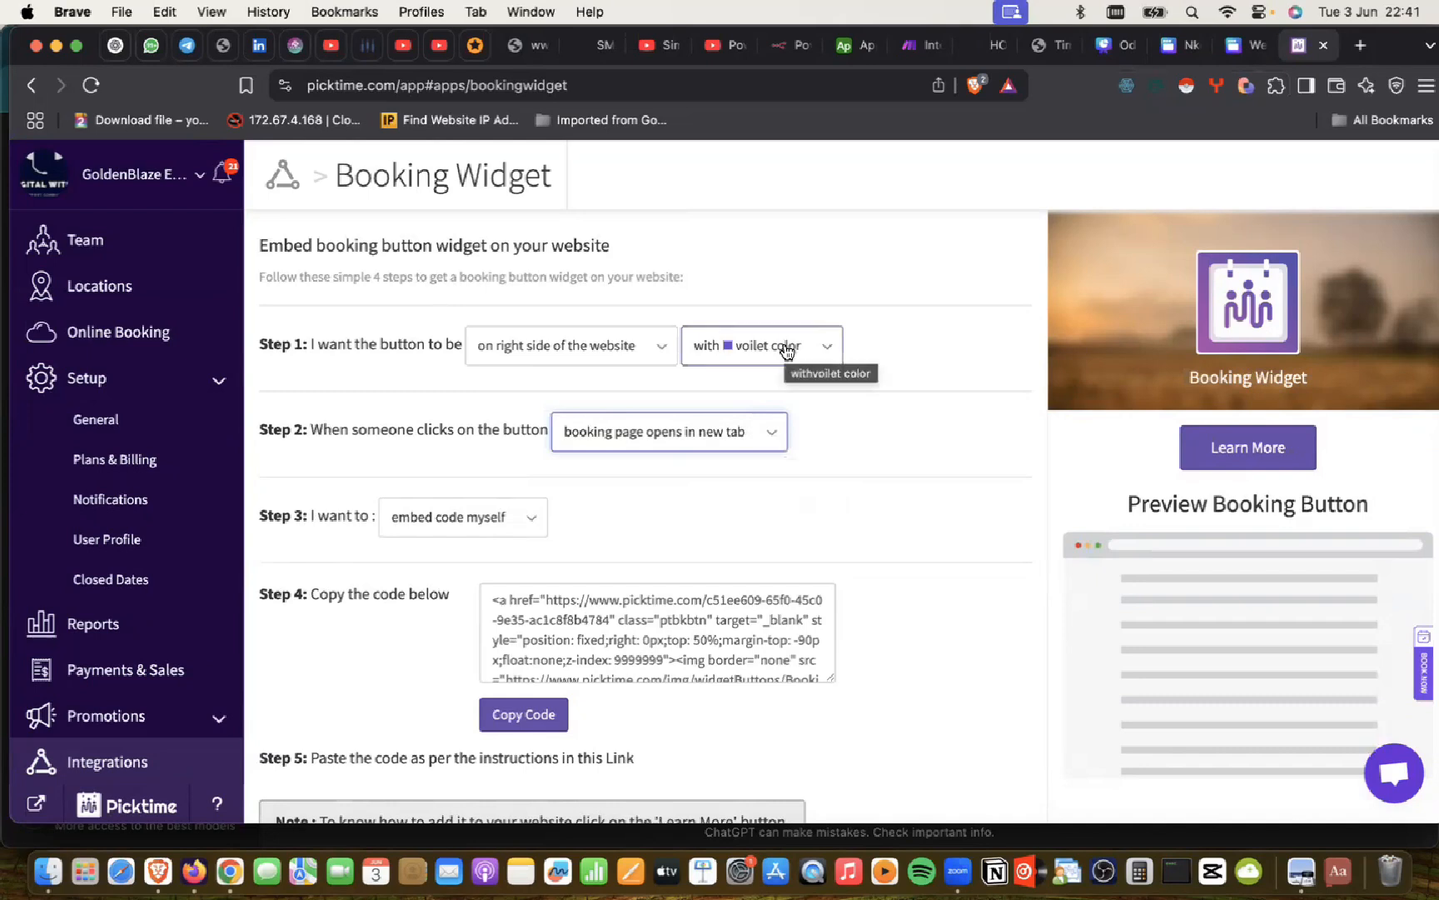
pyautogui.click(608, 618)
pyautogui.press('super+a')
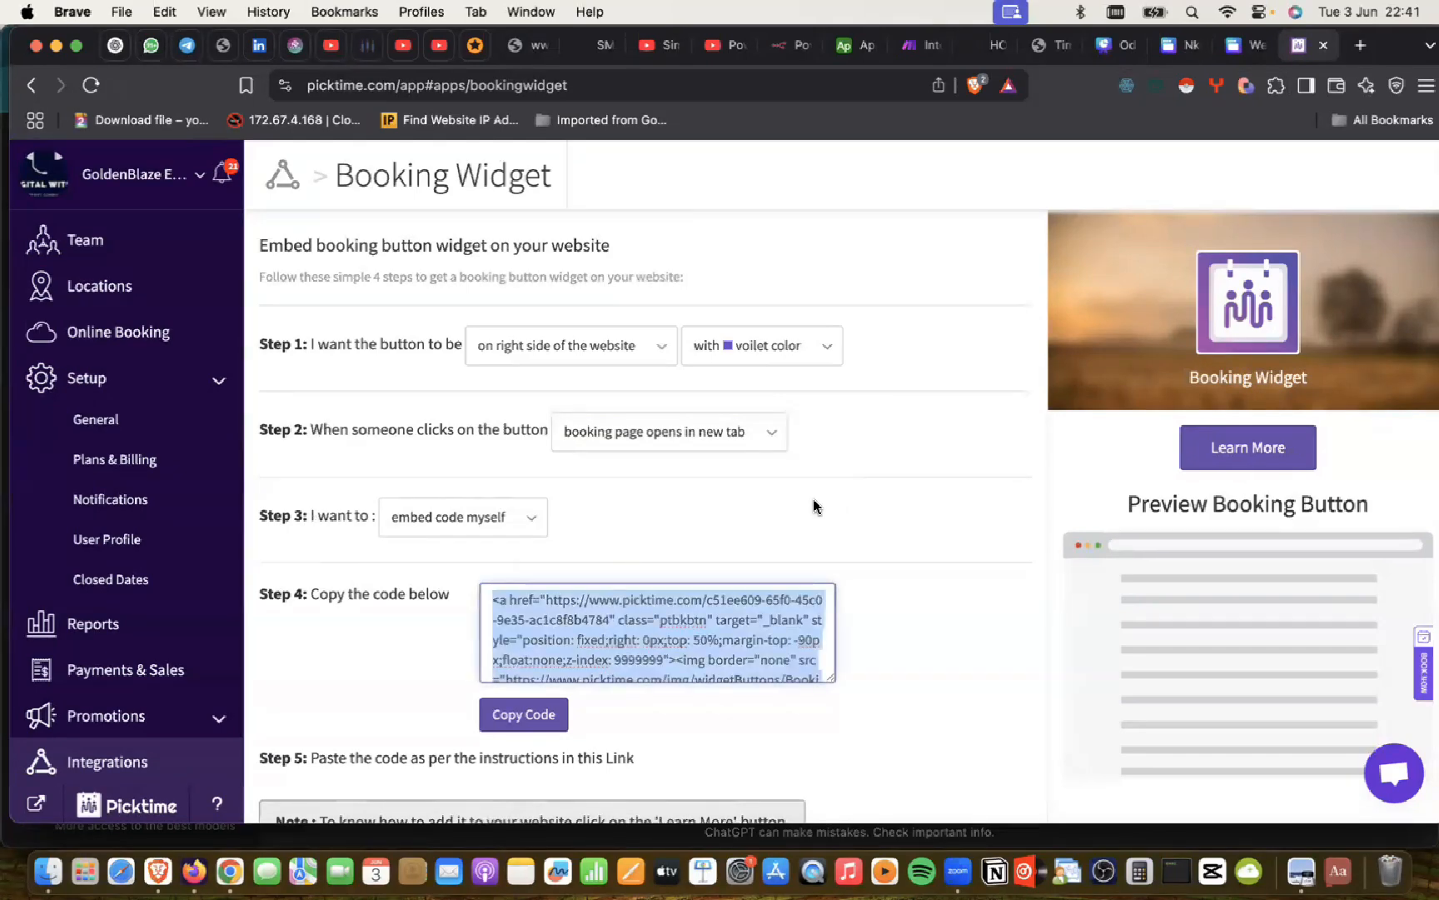
pyautogui.scroll(-2, 814, 504)
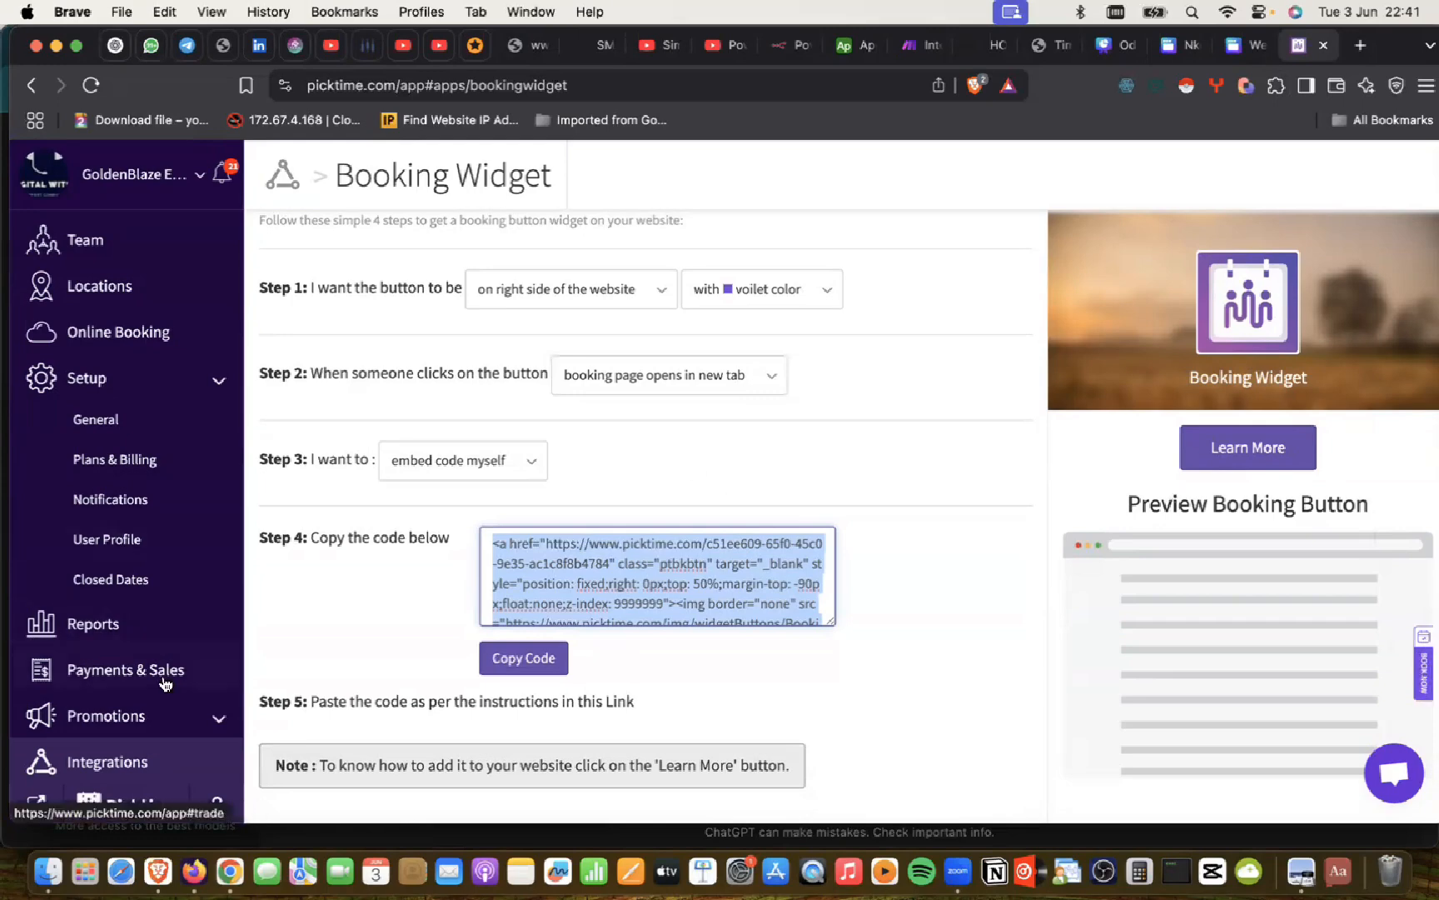
pyautogui.scroll(2, 386, 460)
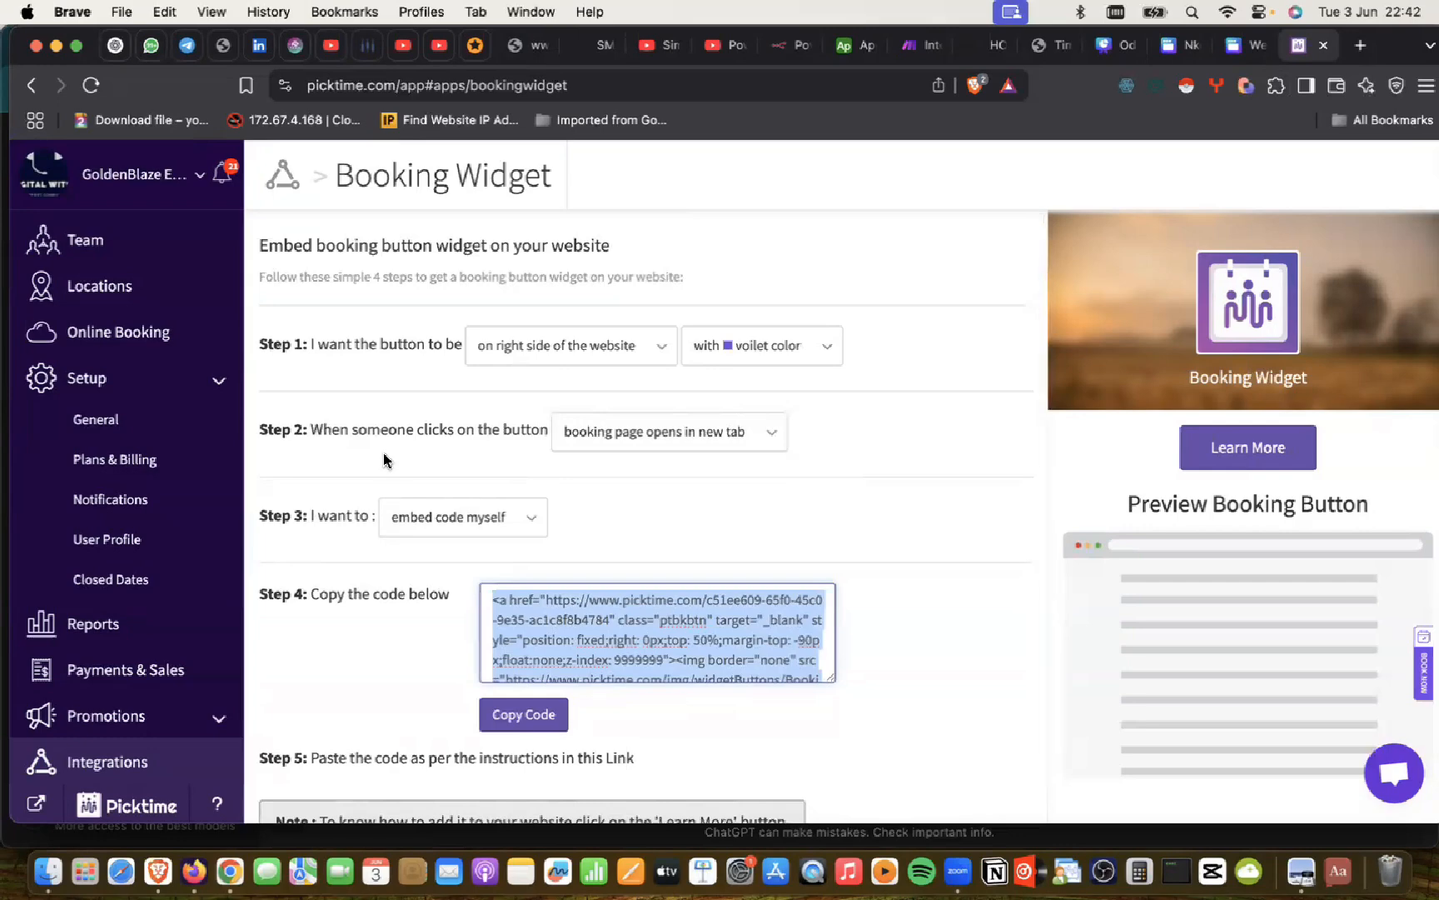
pyautogui.scroll(-2, 386, 460)
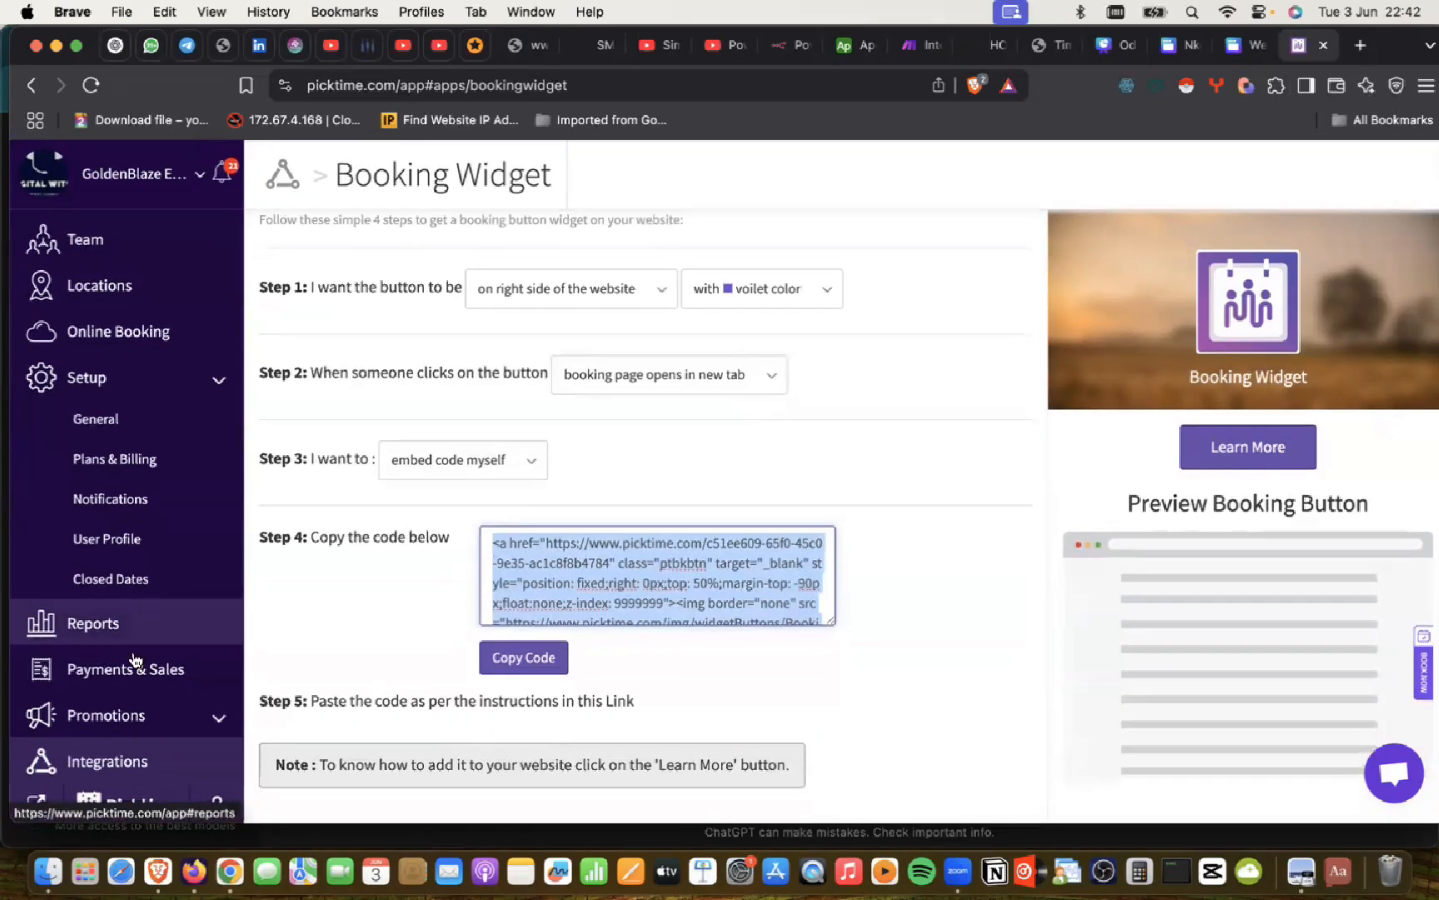
# Step: View the Book From Google/Google Maps integration, then return to the integrations list
pyautogui.click(119, 768)
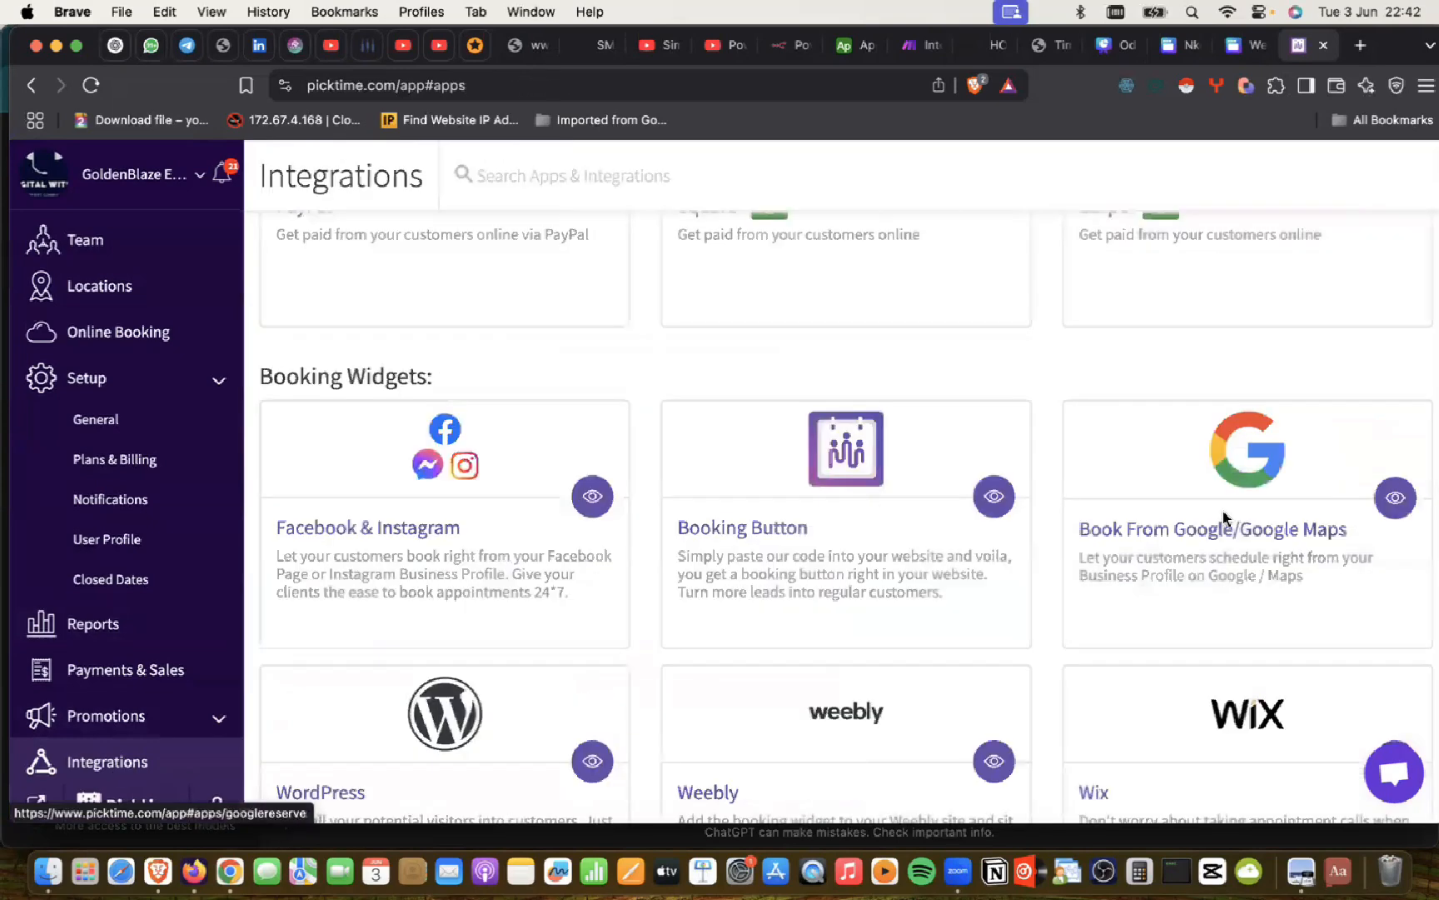
pyautogui.scroll(-6, 1133, 533)
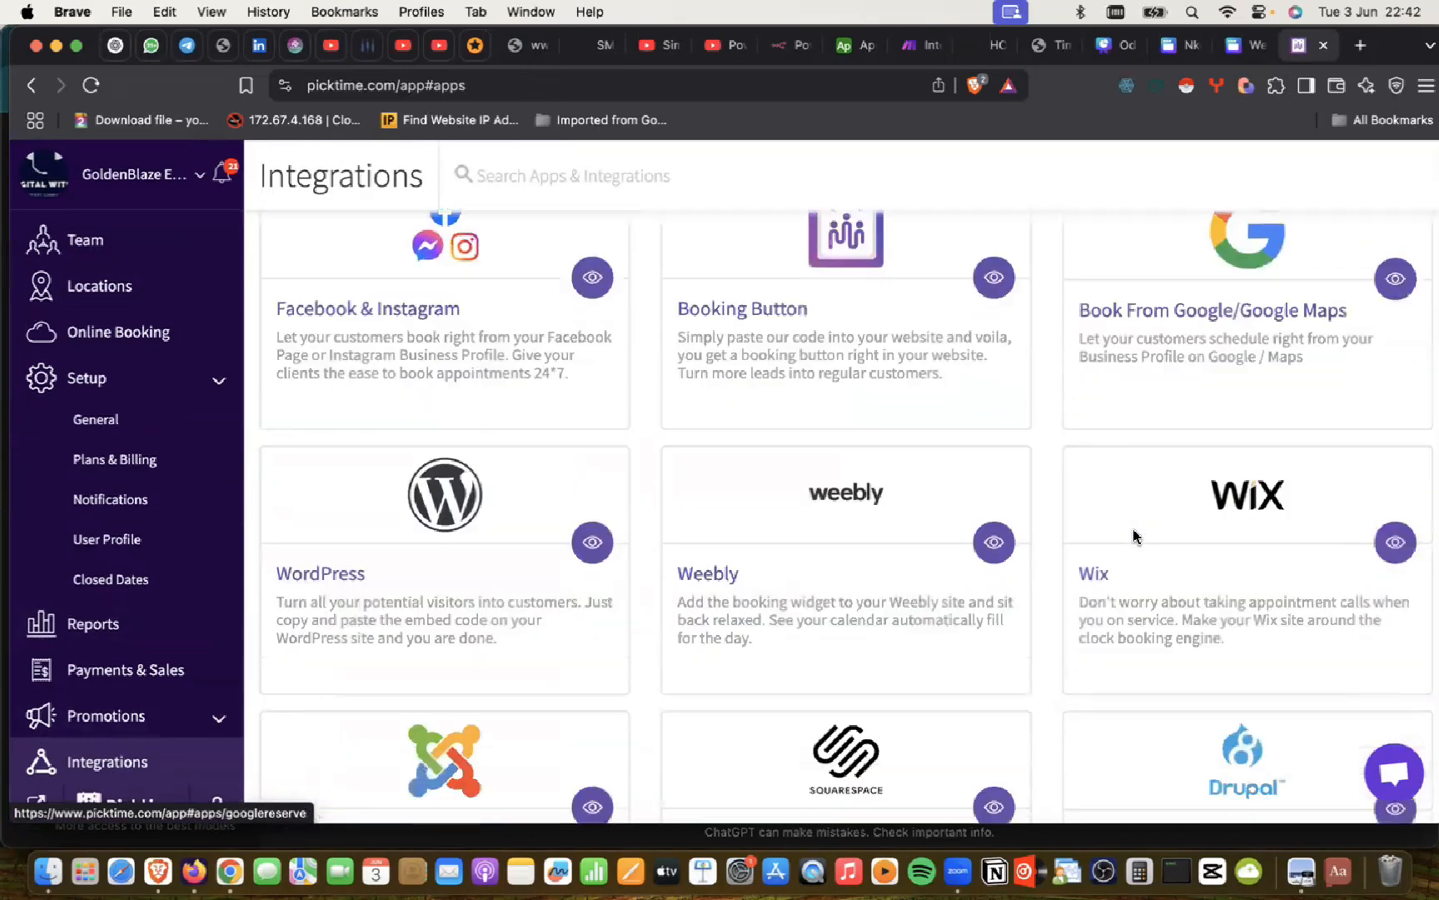
pyautogui.scroll(5, 1133, 535)
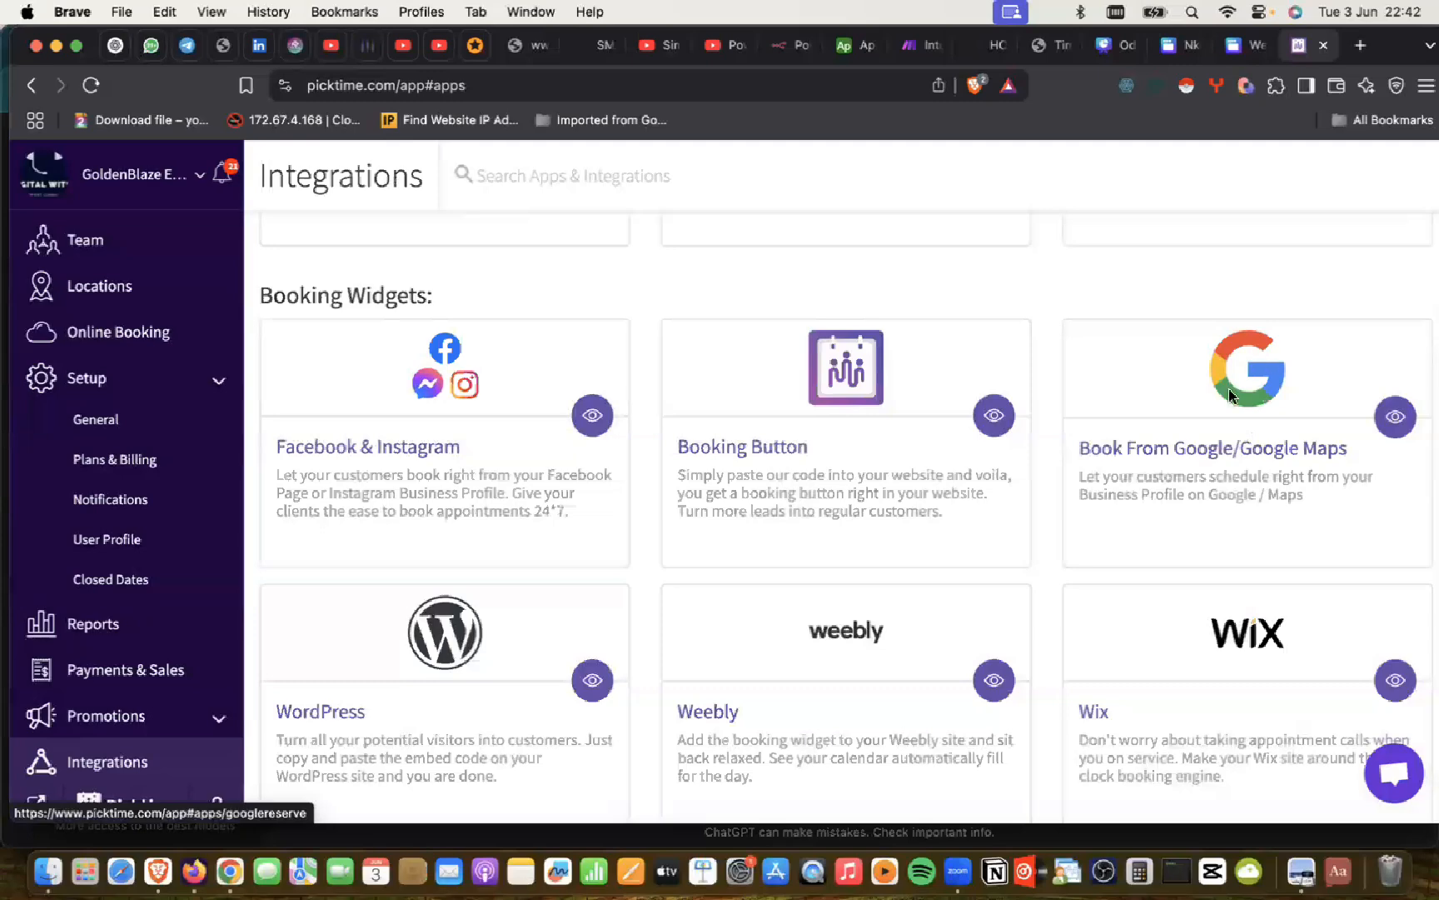
pyautogui.click(1271, 383)
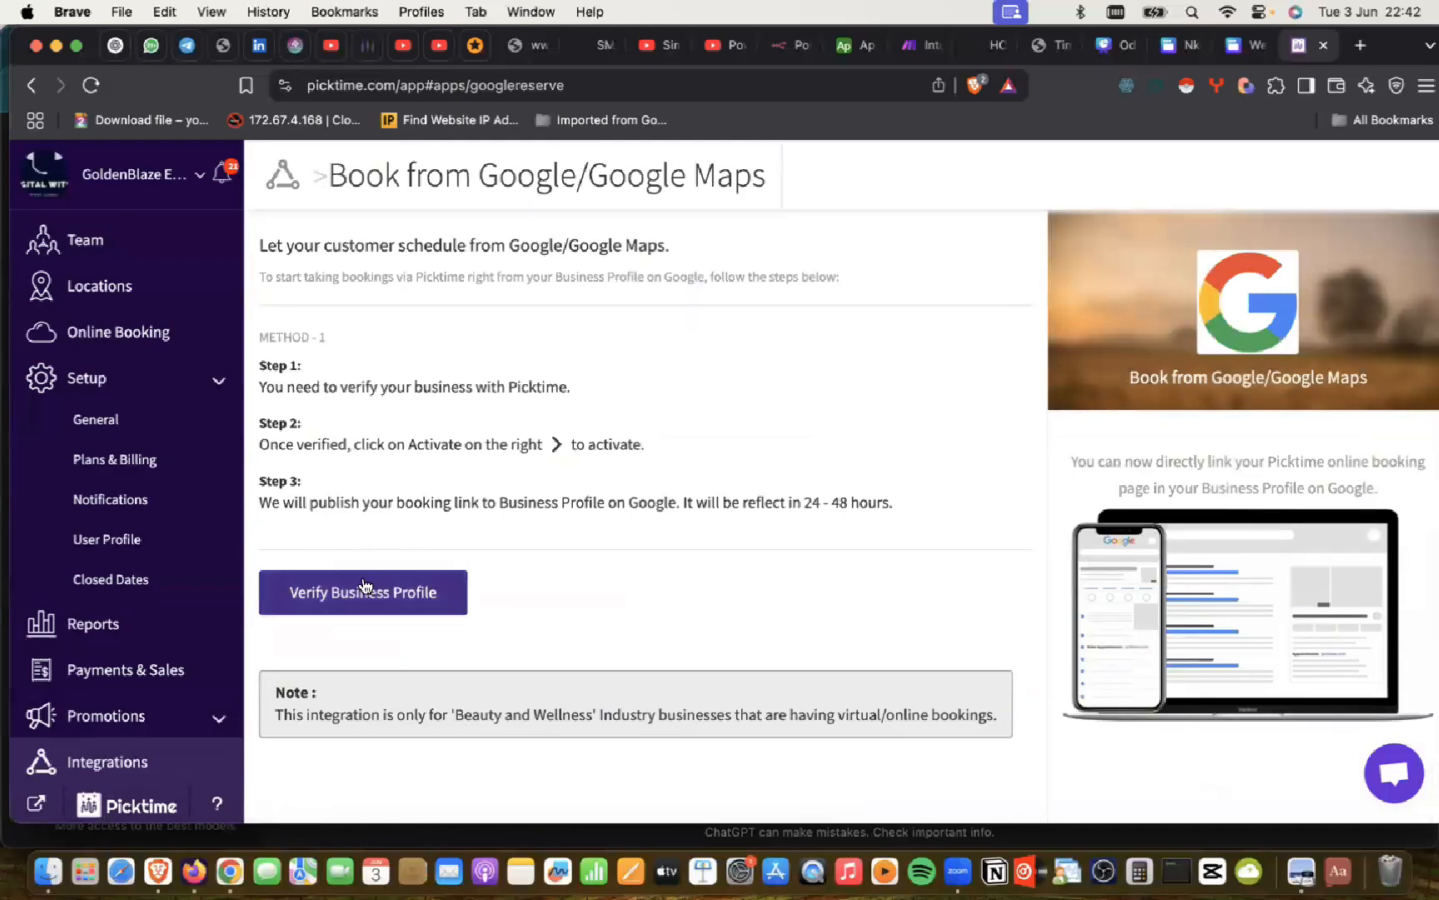
pyautogui.click(106, 762)
# Step: Scroll through the integrations list, then switch to Chrome's Picktime booking page tab
pyautogui.scroll(-3, 766, 468)
pyautogui.scroll(-2, 770, 467)
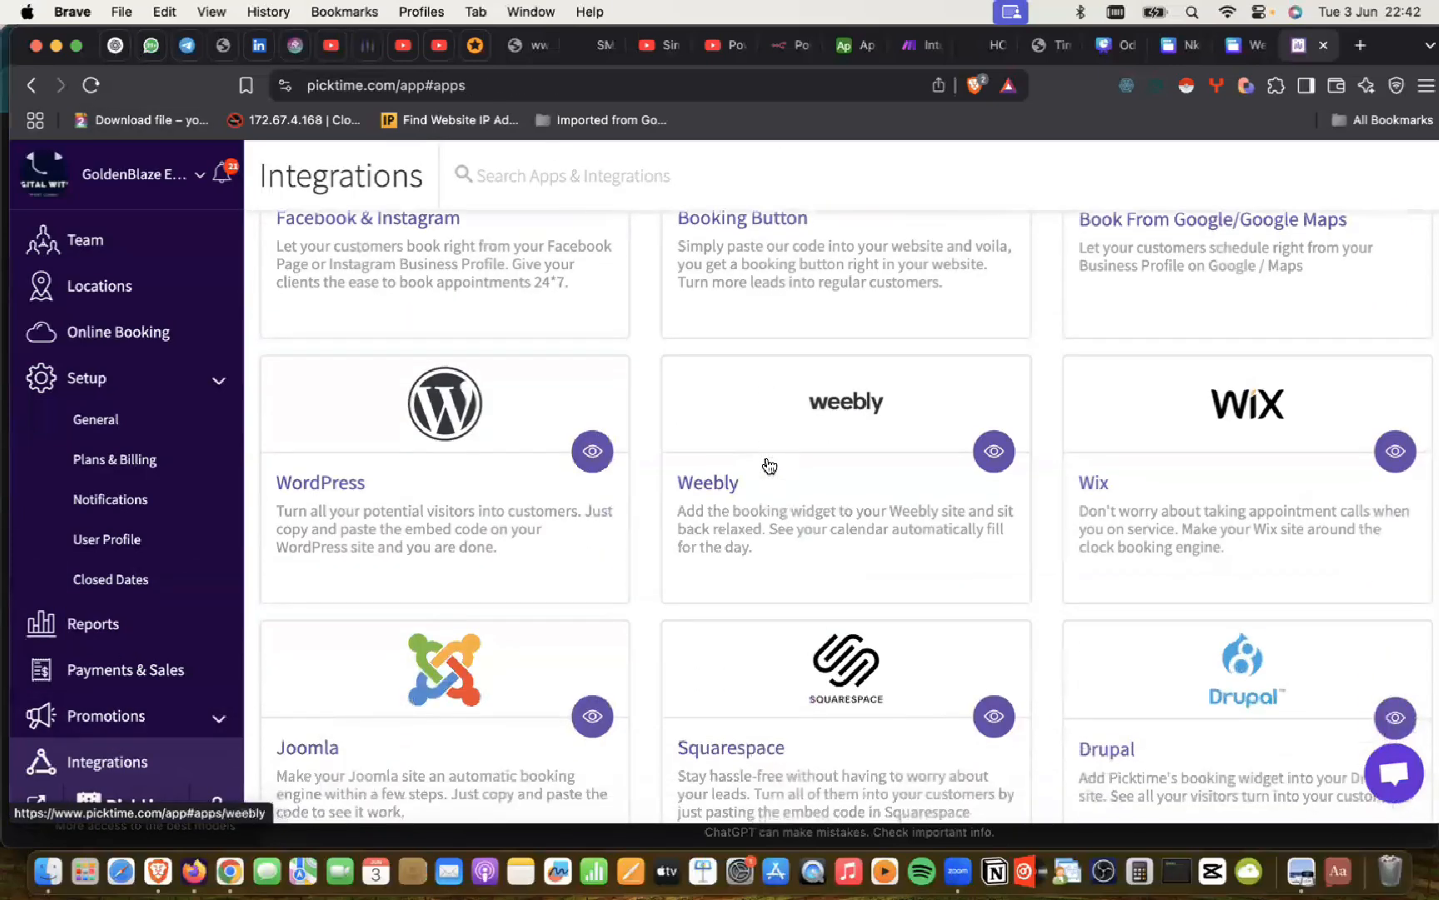
pyautogui.scroll(1, 833, 454)
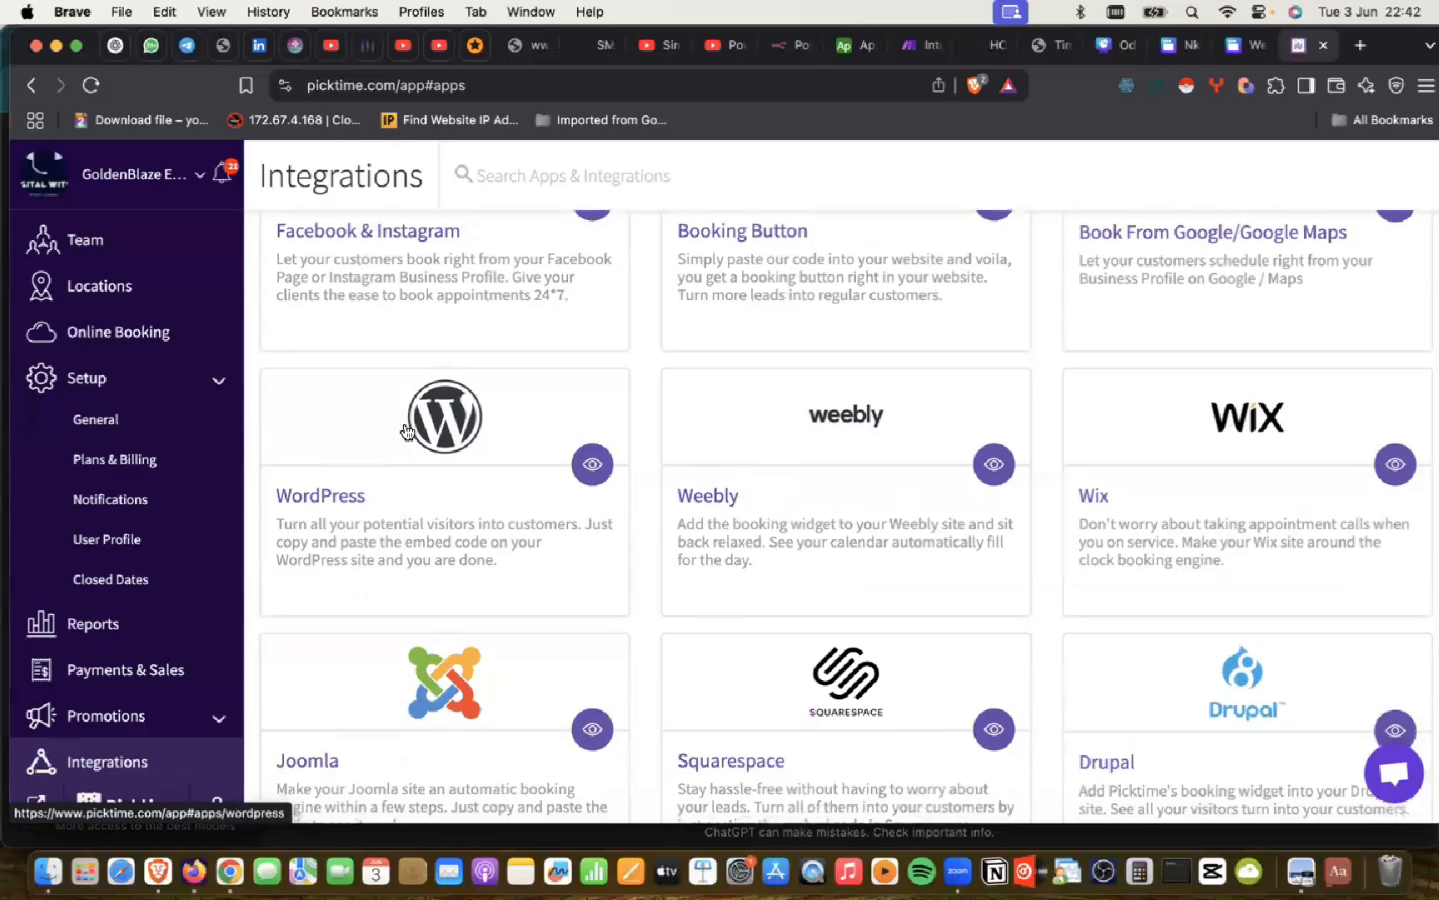
pyautogui.scroll(-1, 405, 429)
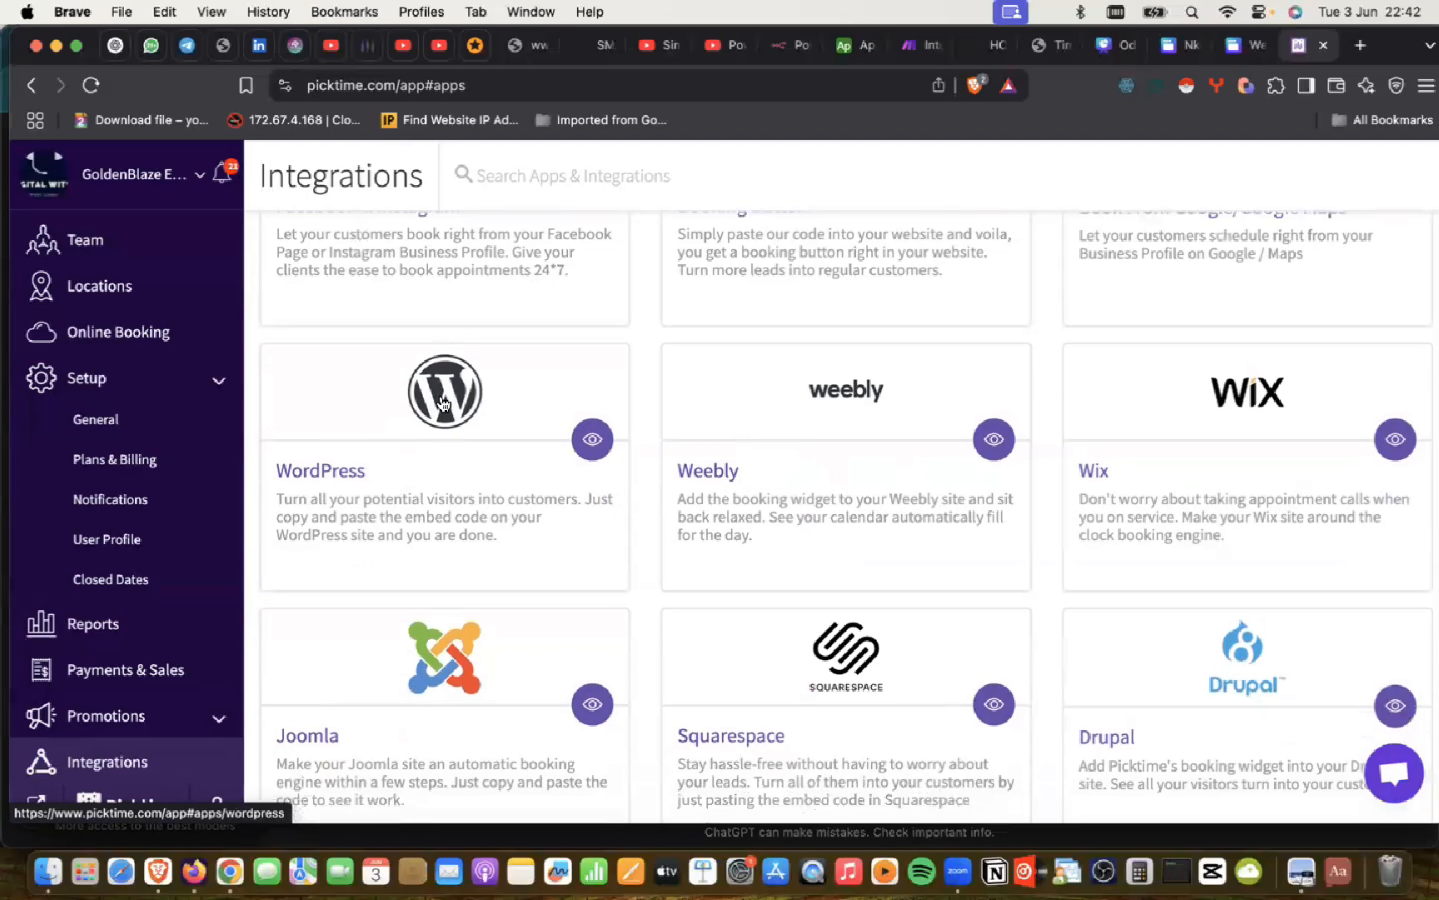
pyautogui.scroll(-8, 443, 404)
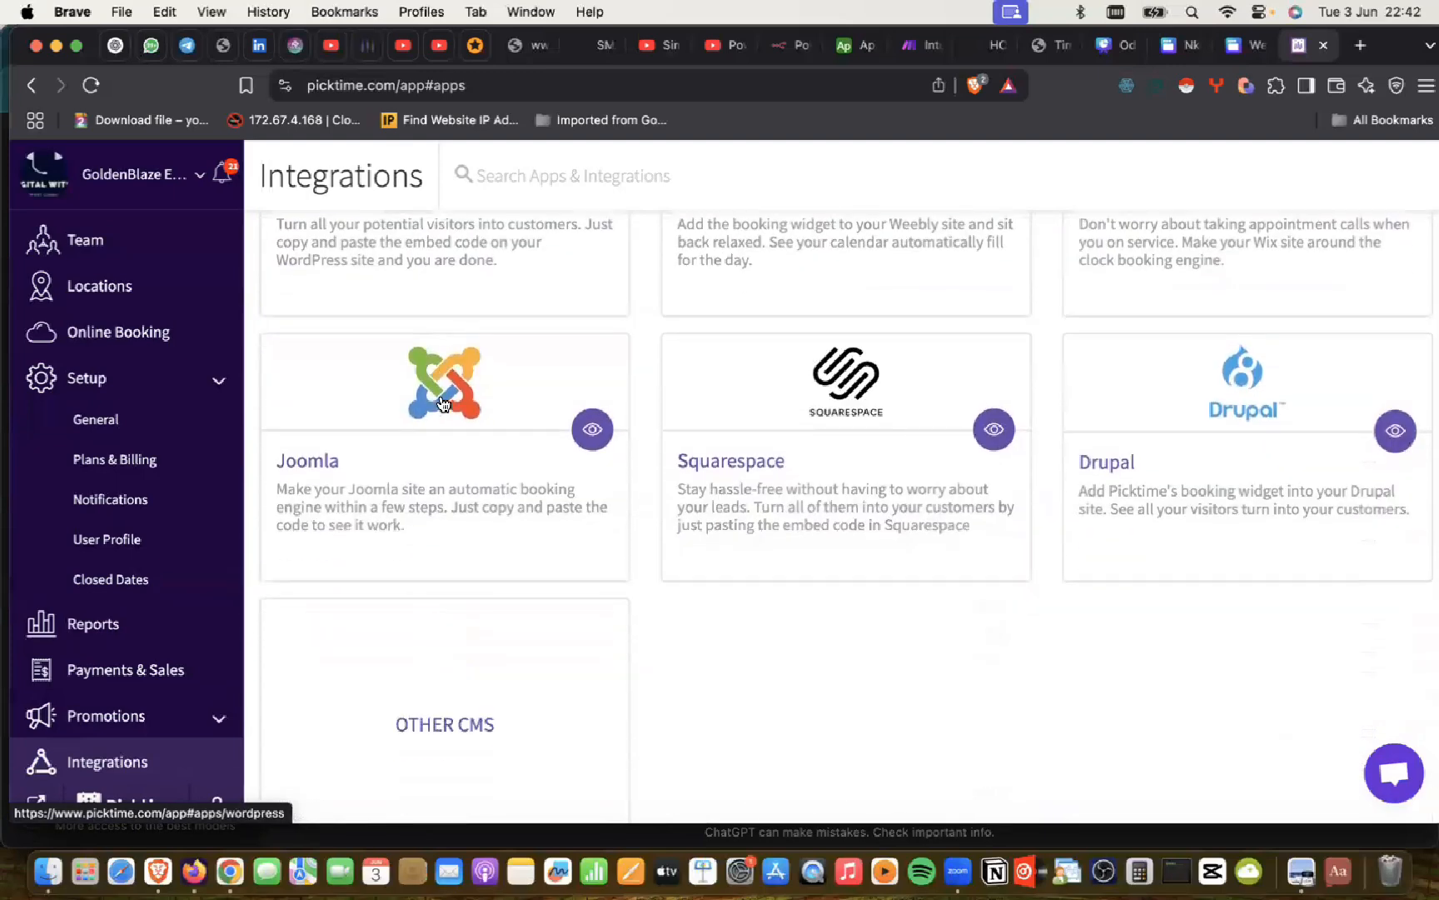
pyautogui.scroll(-15, 444, 405)
pyautogui.scroll(3, 443, 404)
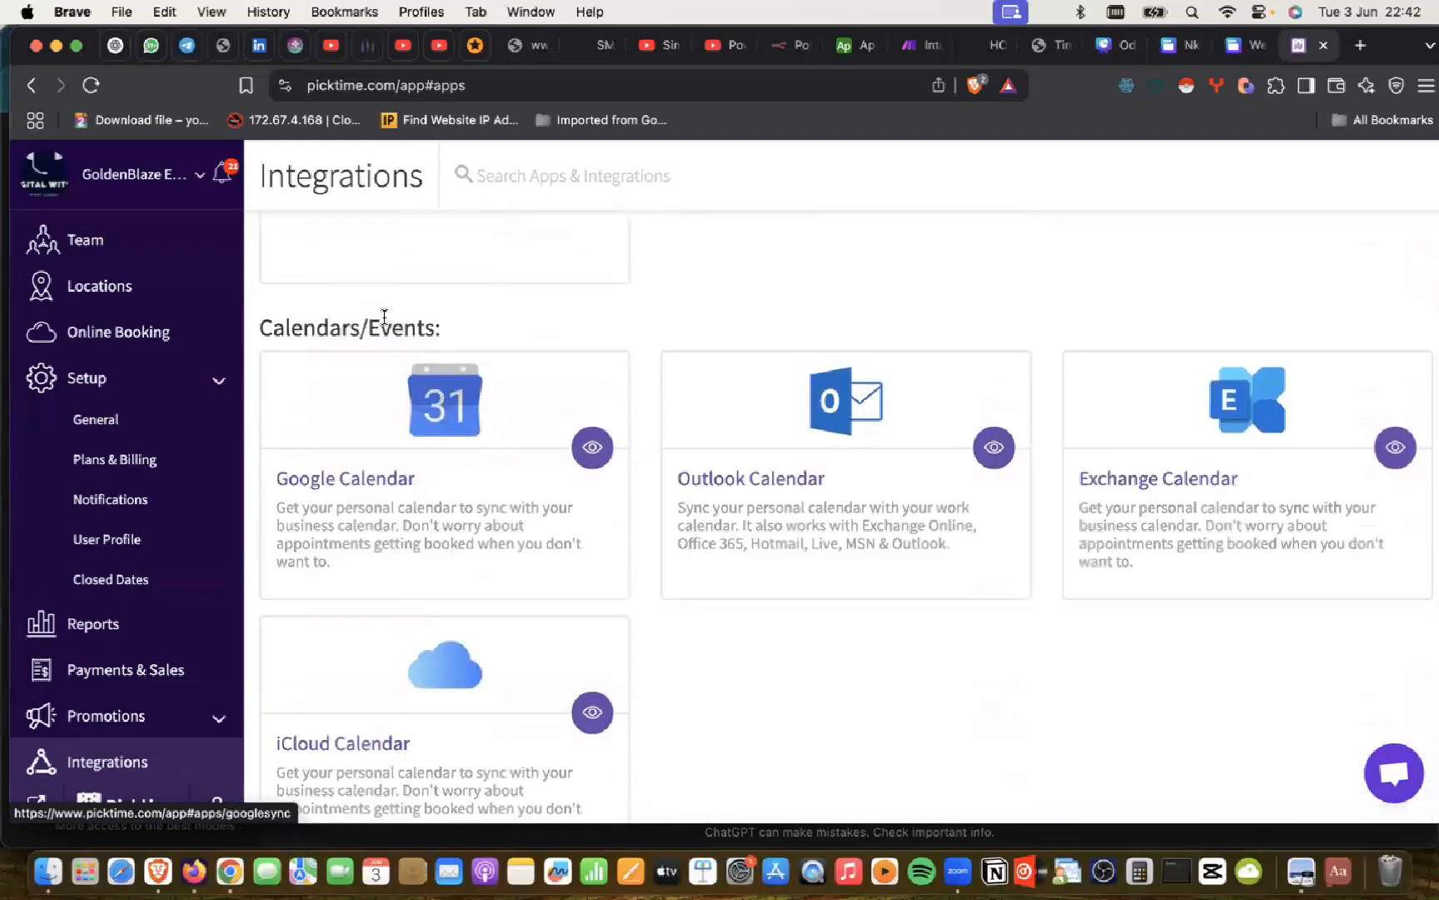
pyautogui.scroll(-10, 400, 526)
pyautogui.scroll(-8, 400, 526)
pyautogui.scroll(12, 399, 527)
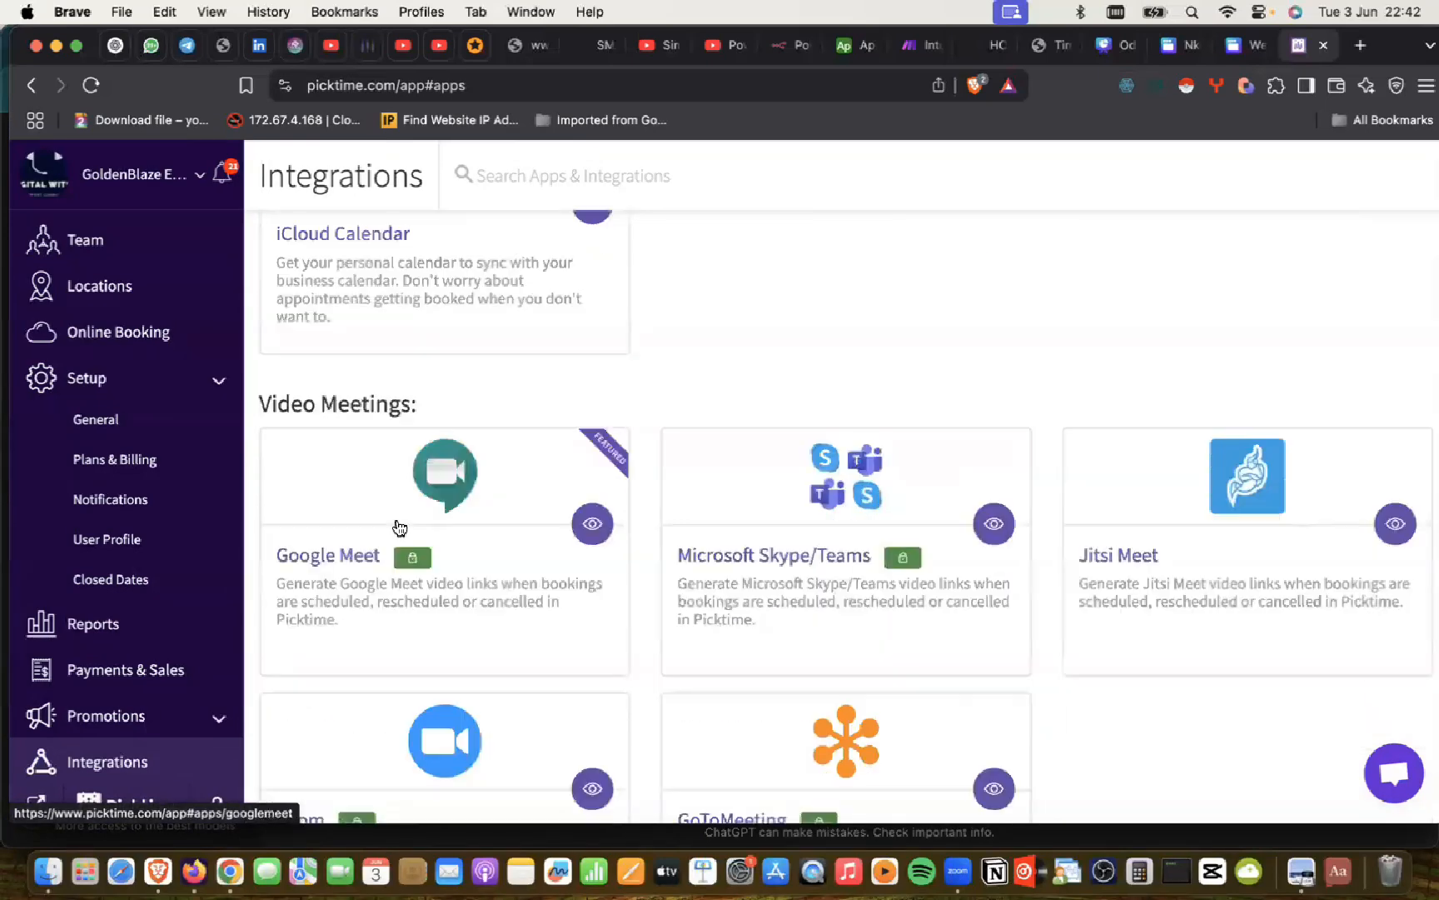
pyautogui.scroll(-5, 400, 527)
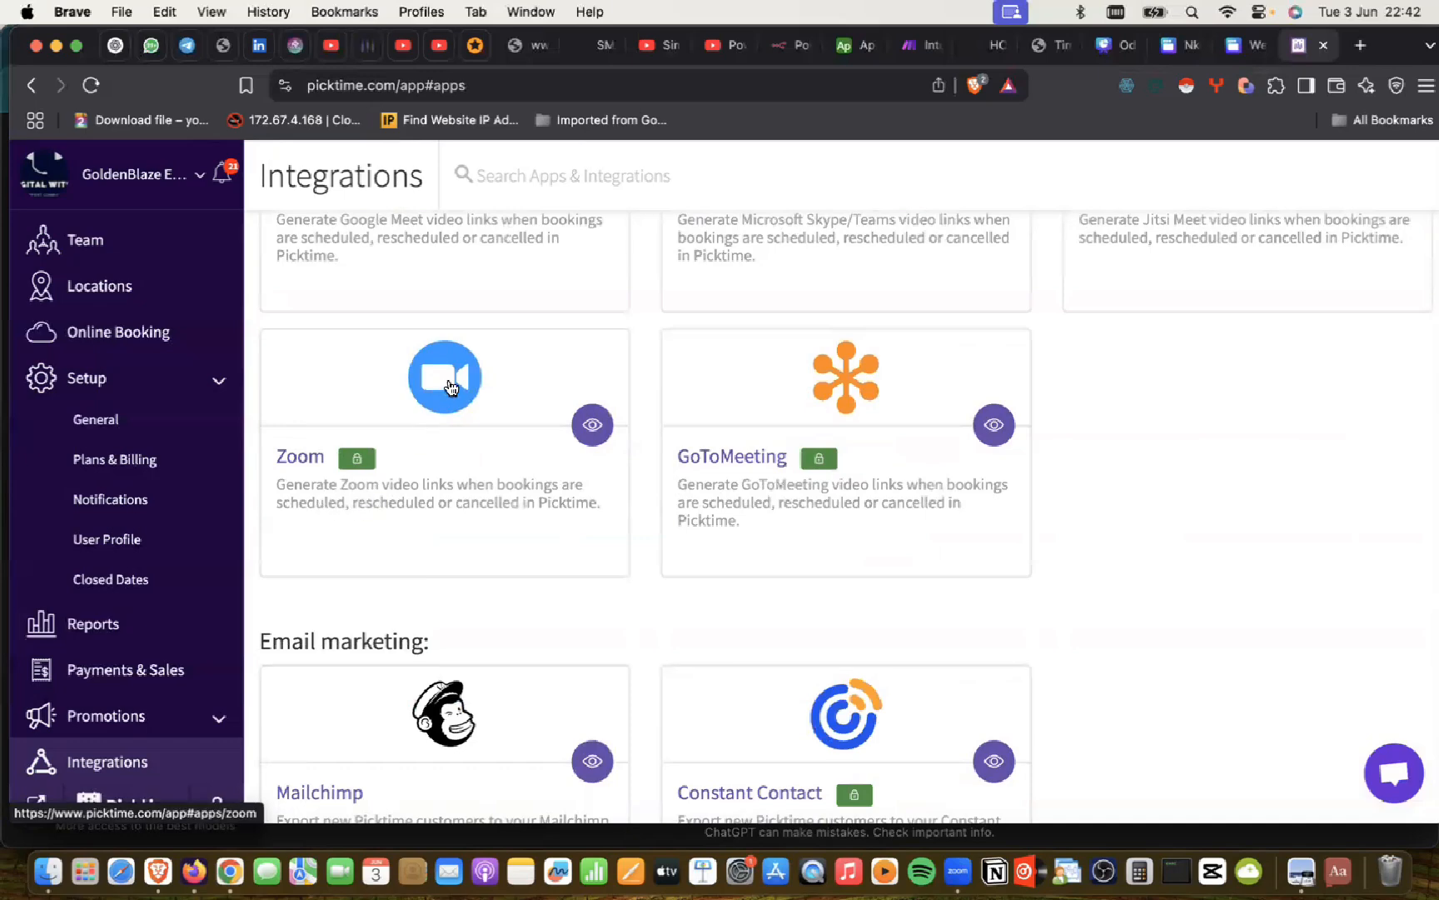
pyautogui.scroll(3, 451, 386)
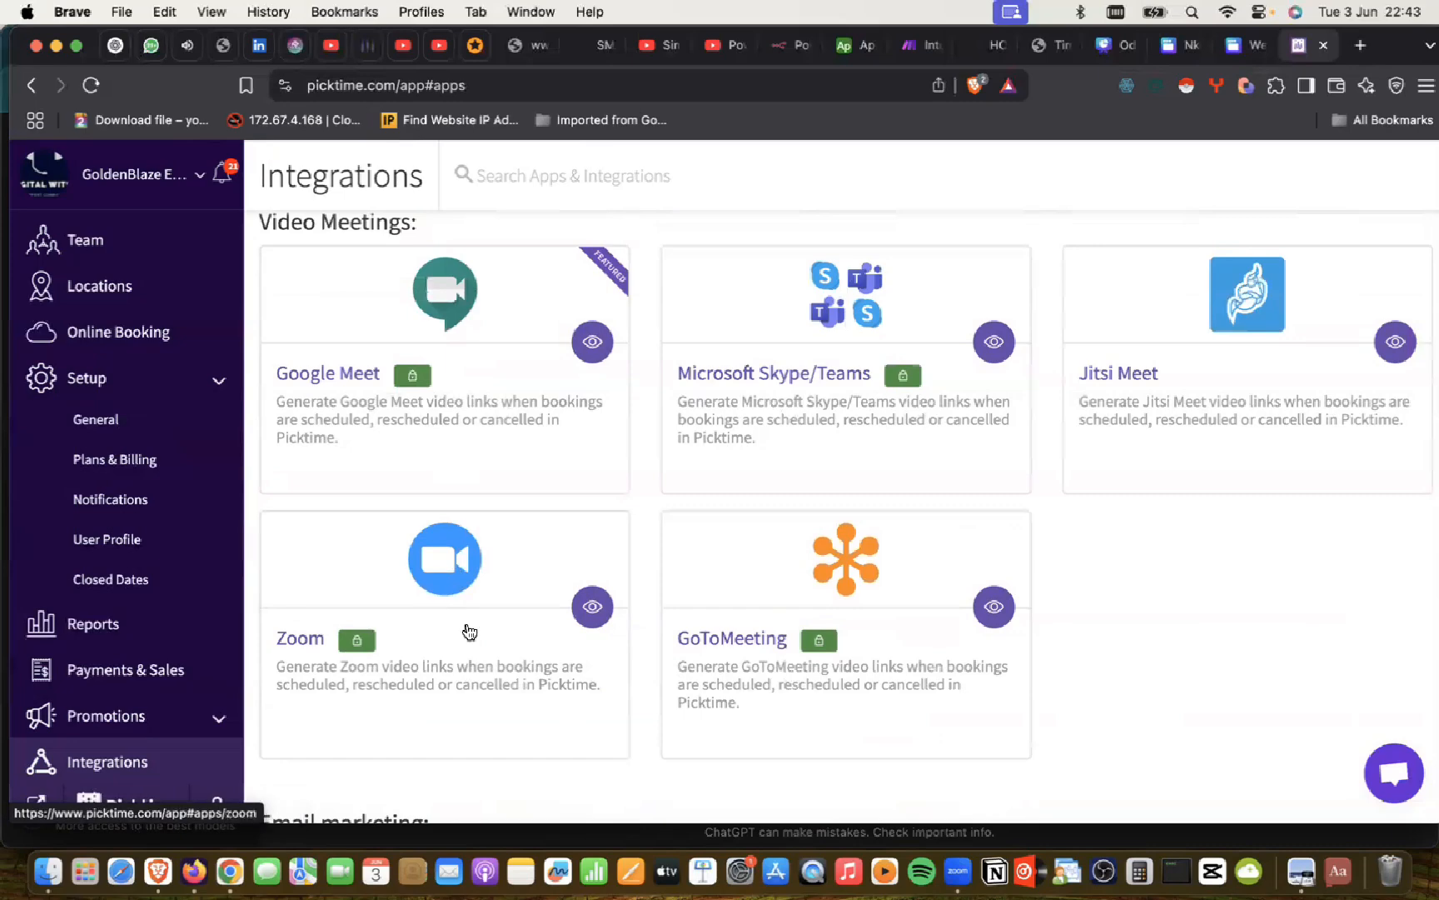
pyautogui.scroll(-10, 466, 633)
pyautogui.scroll(-8, 470, 632)
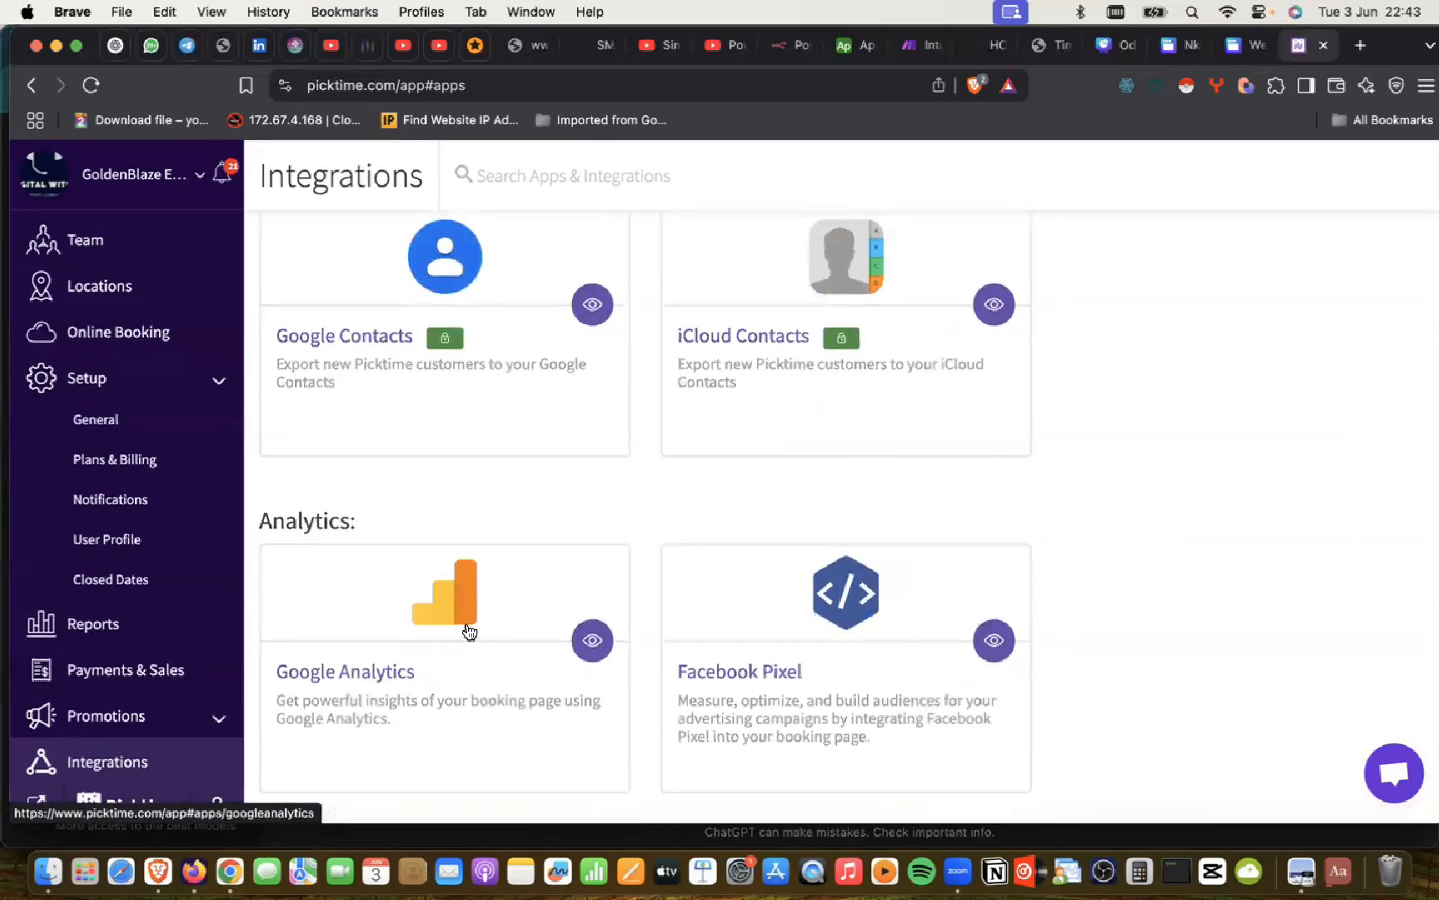
pyautogui.scroll(10, 470, 632)
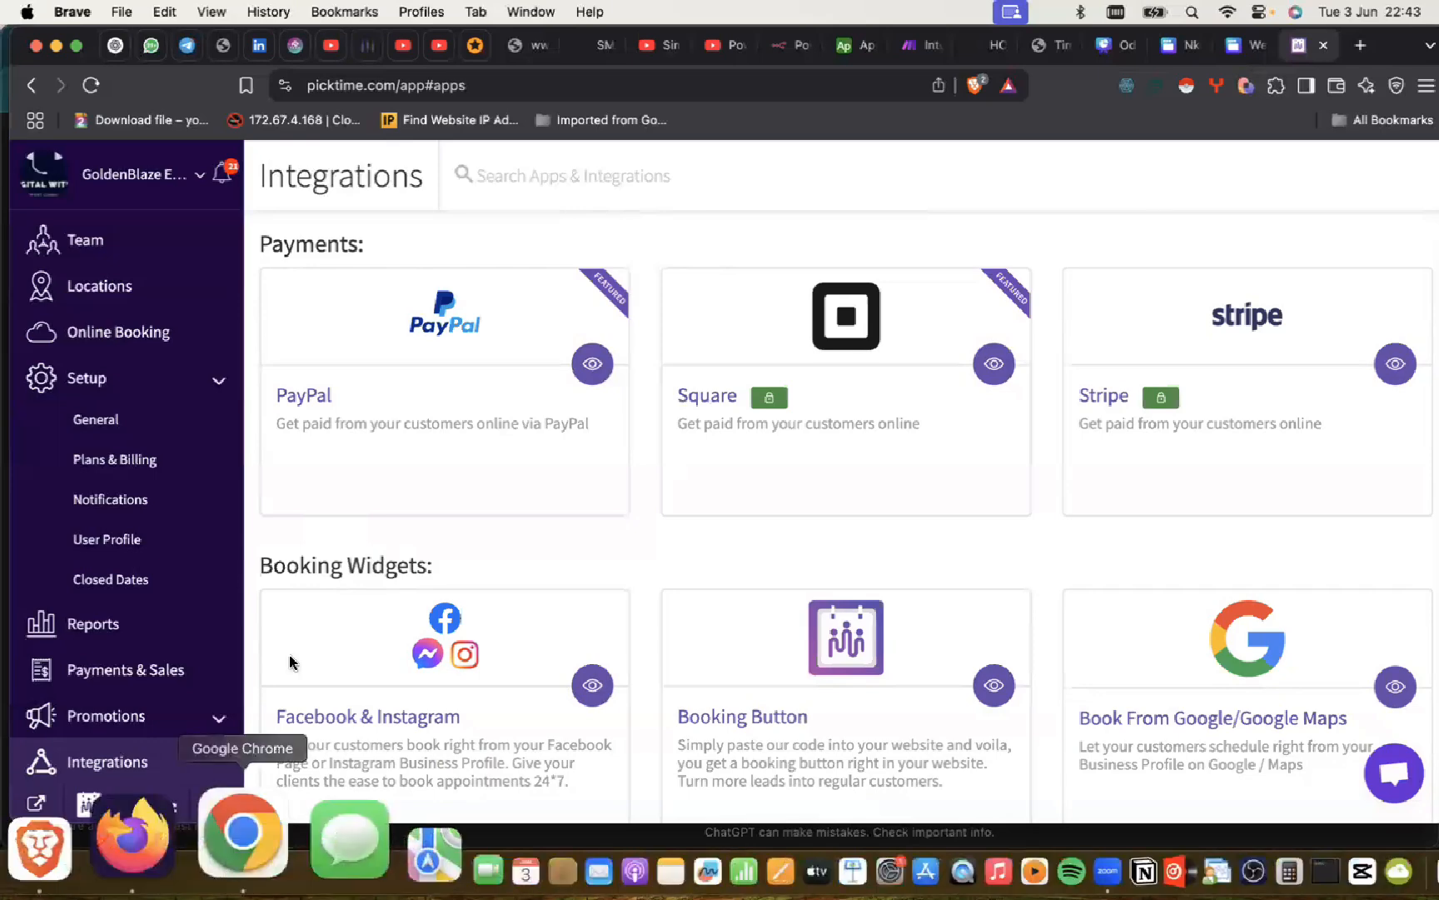
pyautogui.click(242, 833)
pyautogui.click(1237, 43)
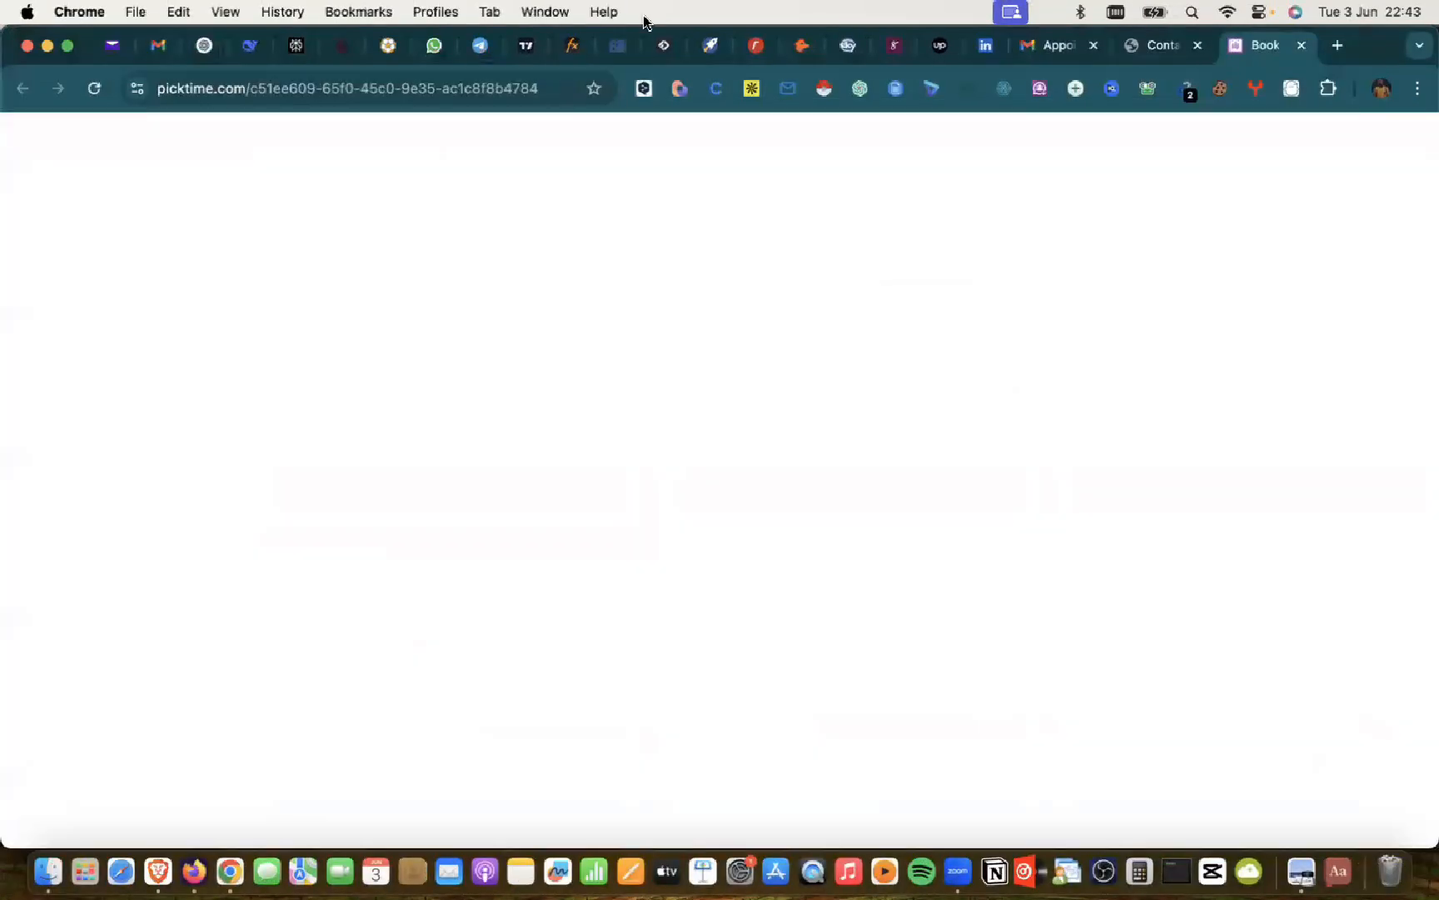